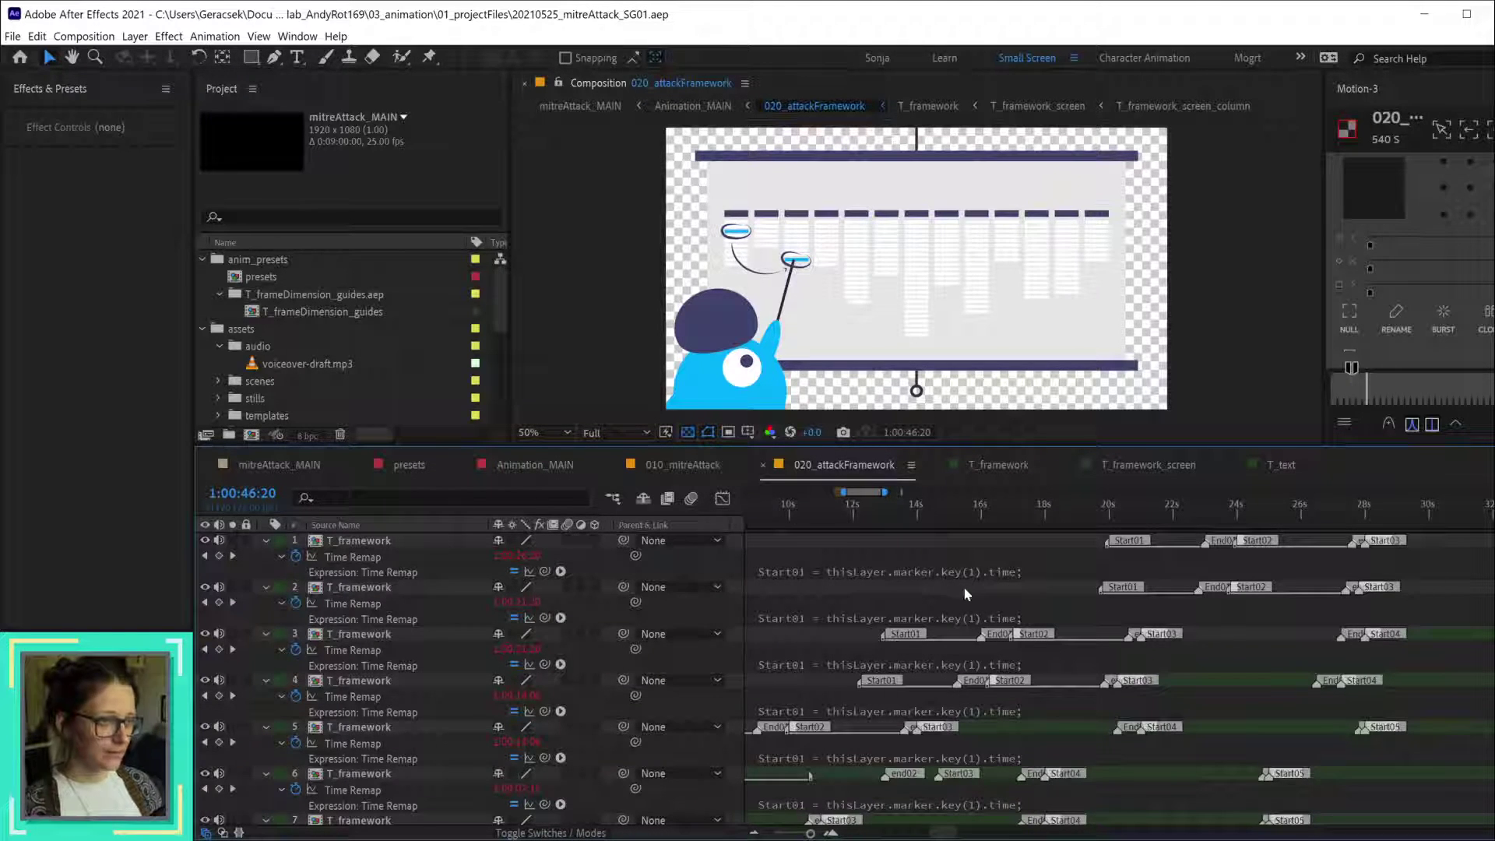
- Open the T_framework composition and bring the professor layers' keyframes between about 22 and 27 seconds into view
double_click(1271, 678)
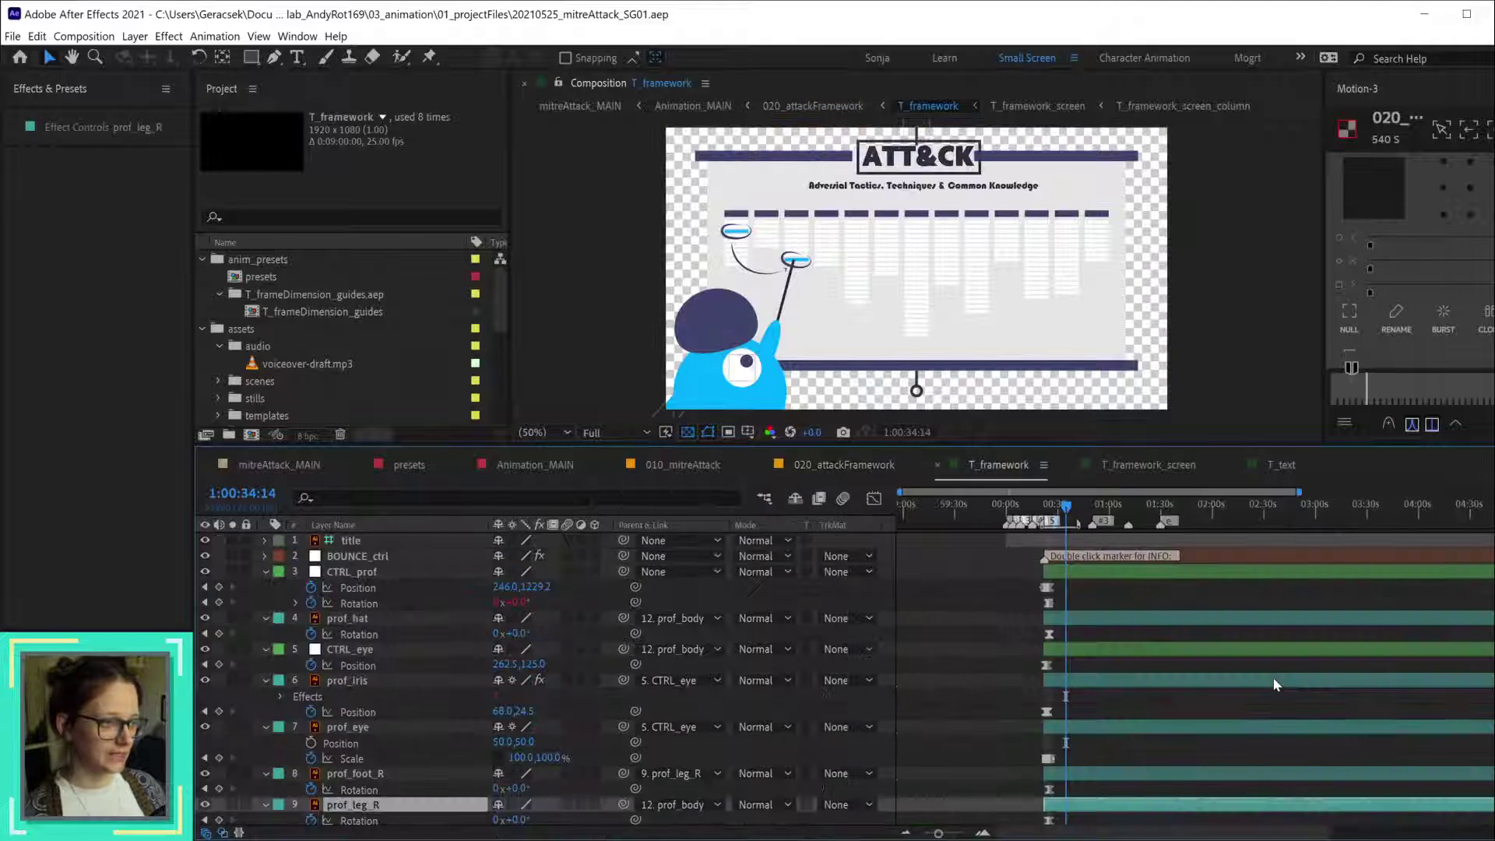
scroll(1014, 674, "up", 5)
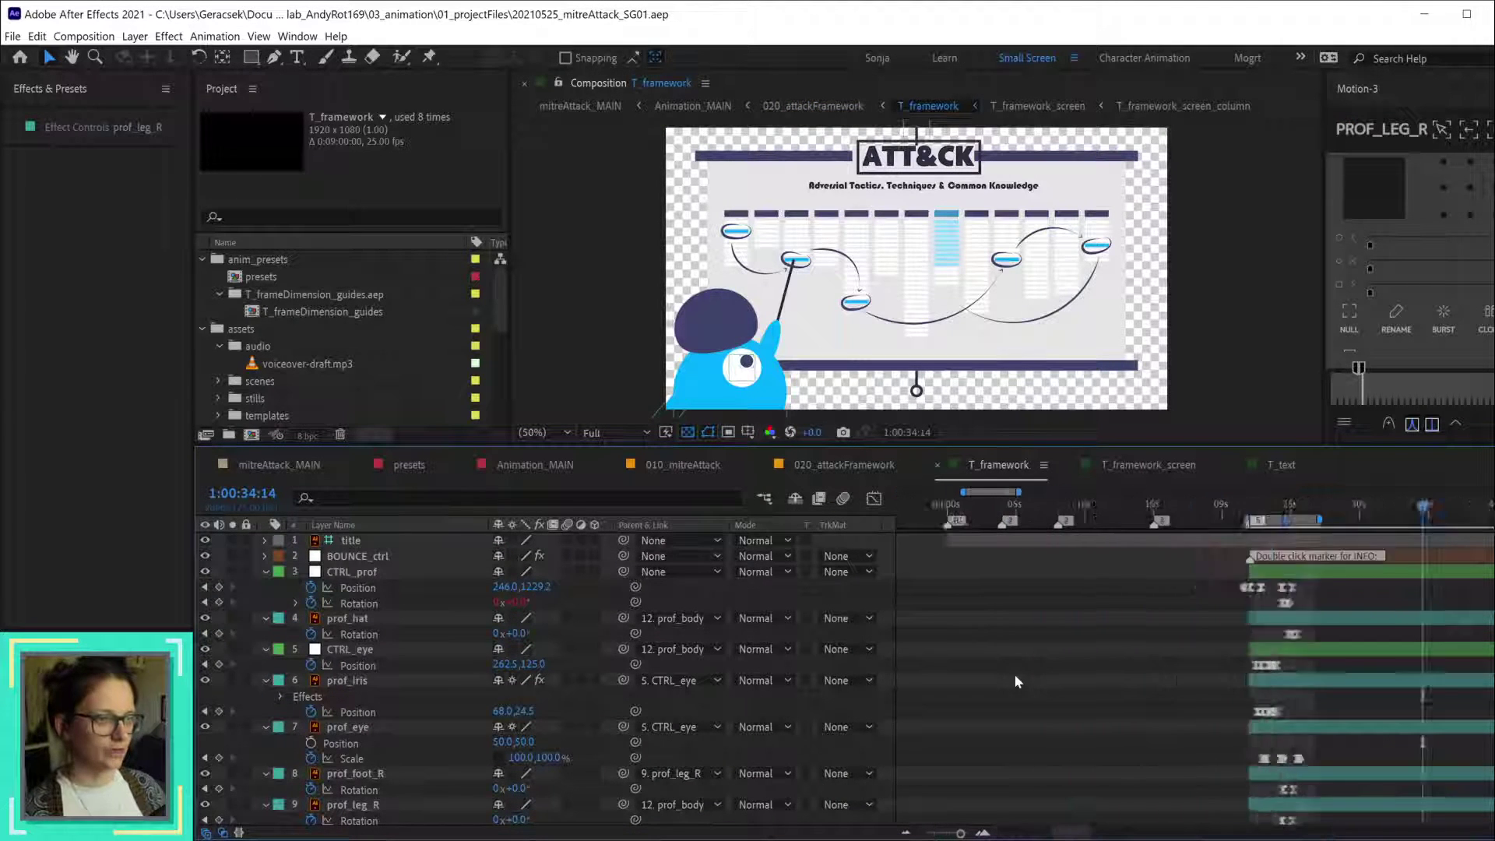
left_click_drag(1371, 676, 522, 661)
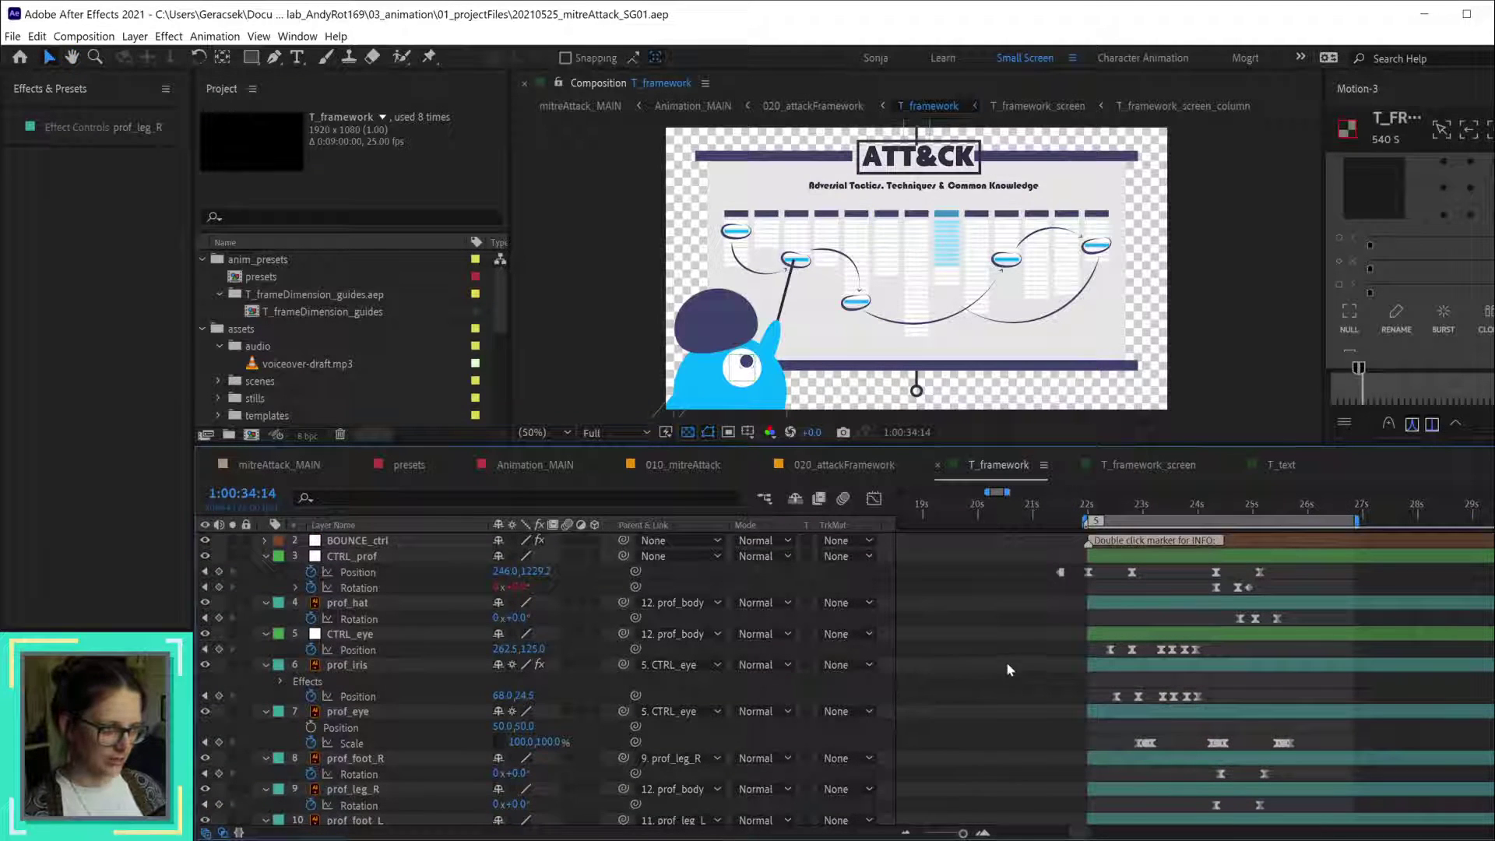
scroll(1012, 658, "down", 1)
scroll(1048, 659, "down", 1)
left_click_drag(1026, 394, 1042, 352)
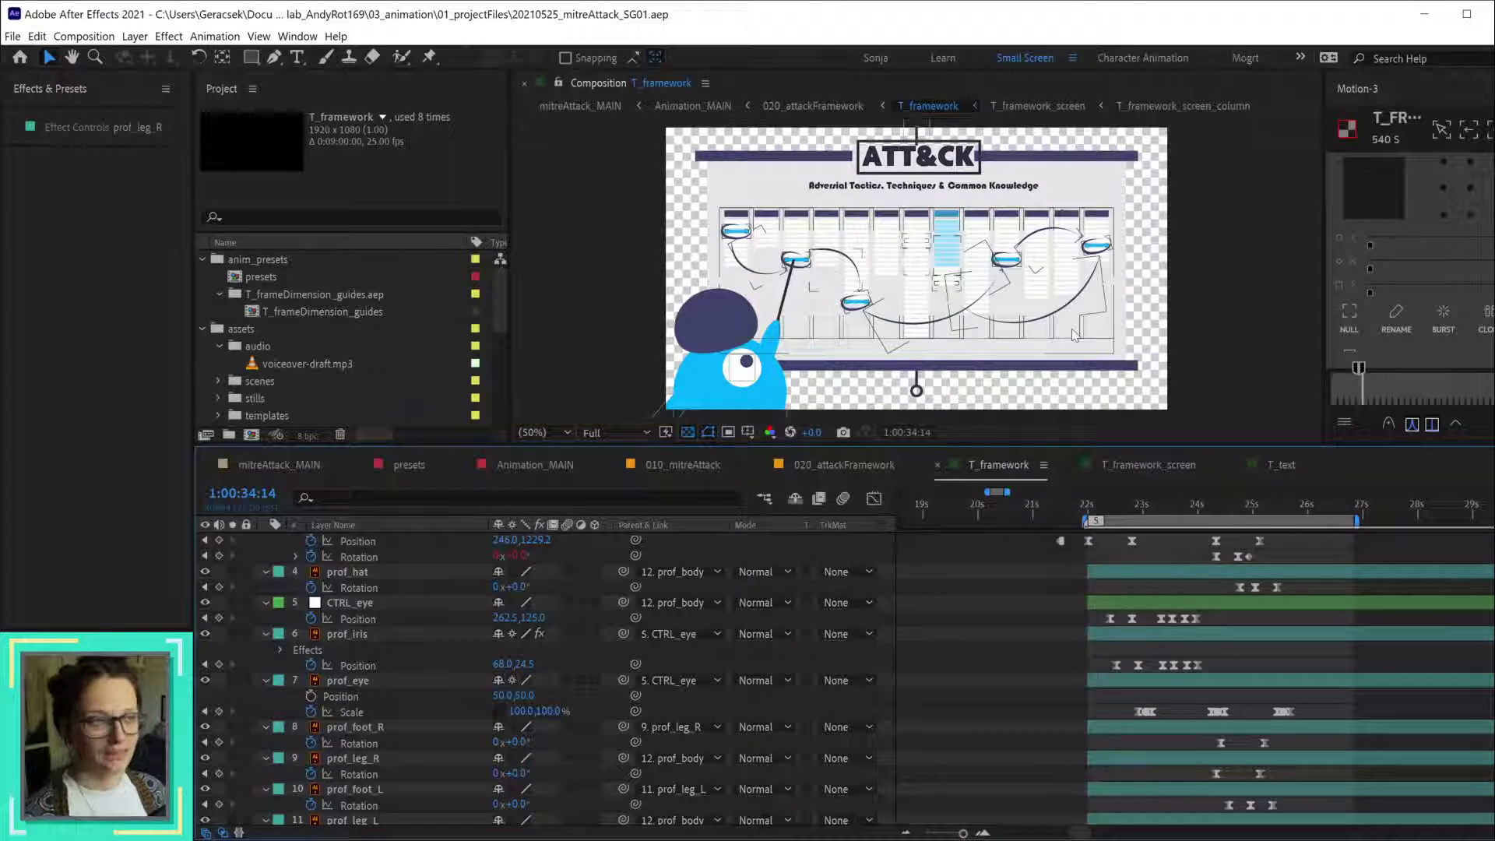
- Deselect everything and scrub through the professor's pointing animation up to 1:00:26:22
key("ctrl+shift+a")
left_click_drag(1100, 514, 1358, 521)
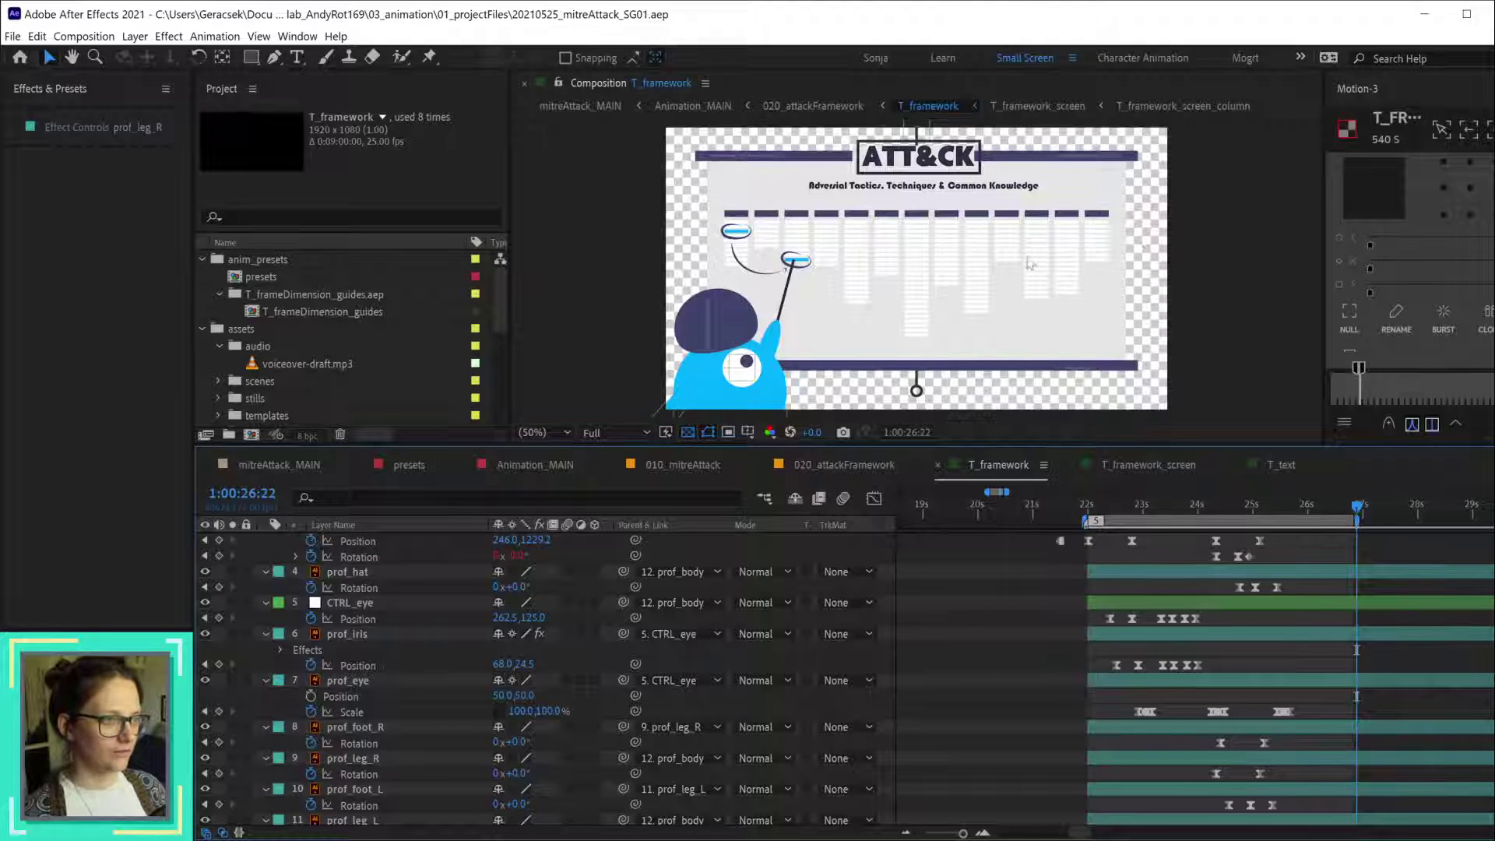
scroll(1429, 637, "up", 3)
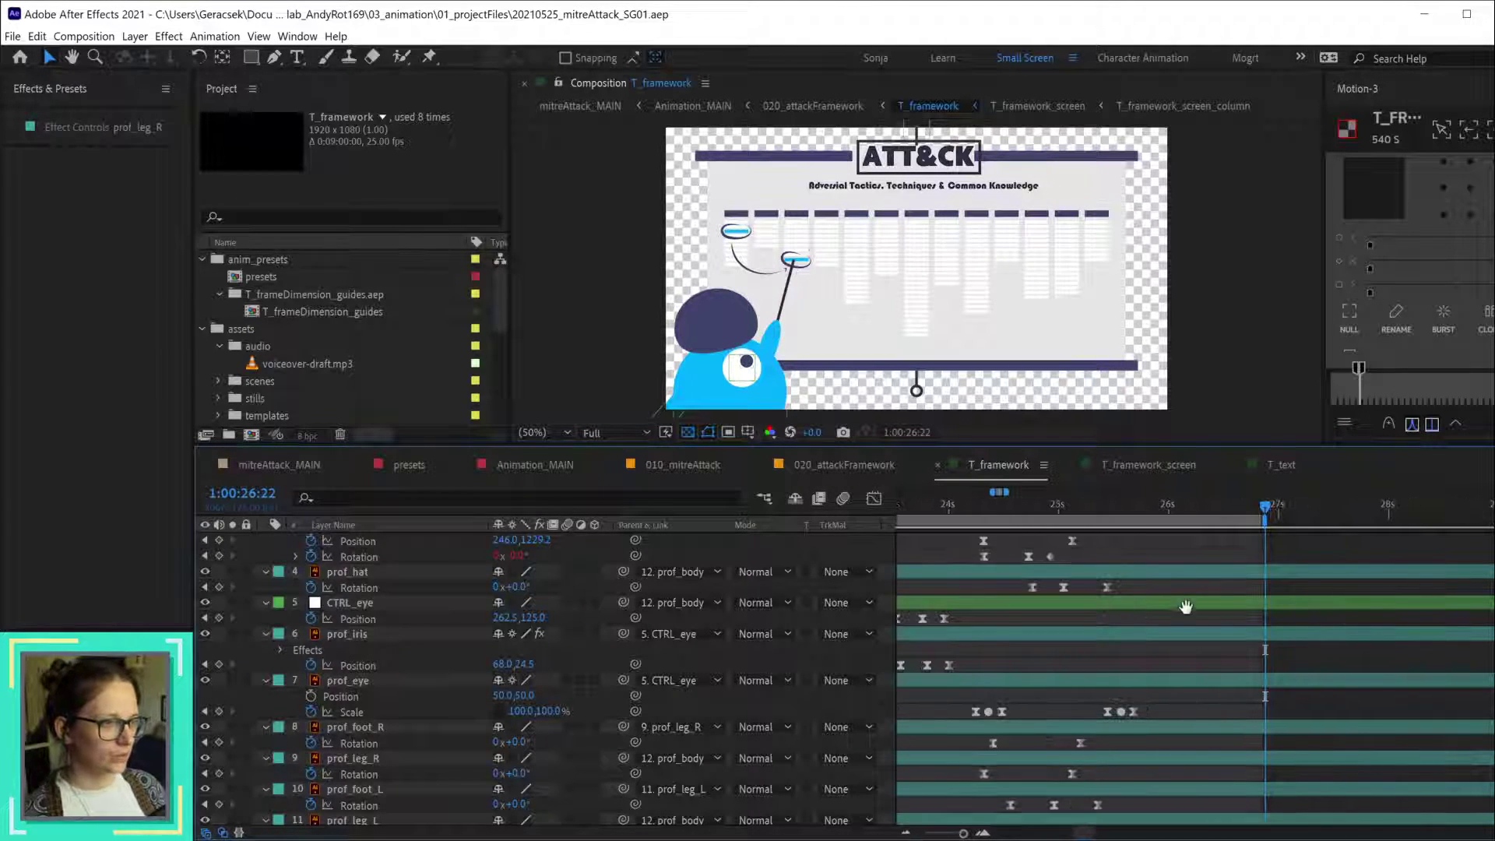
scroll(1246, 605, "left", 2)
- Switch to the storyboard PDF in Adobe Acrobat, find the attack-path frames on pages 19 to 24 and open page 24
key("alt+Tab")
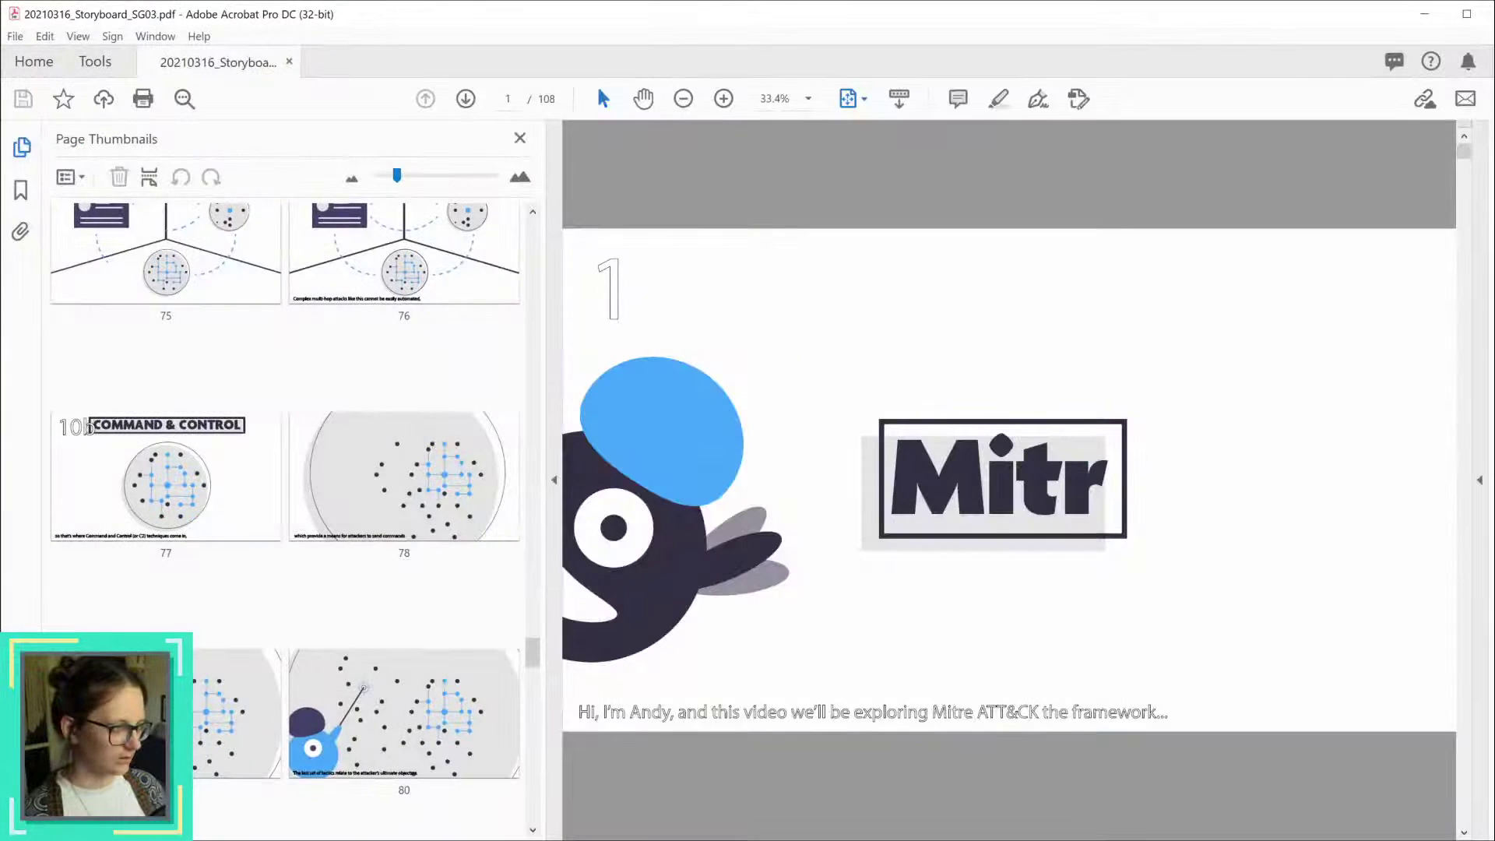
scroll(331, 499, "up", 3)
scroll(335, 491, "up", 8)
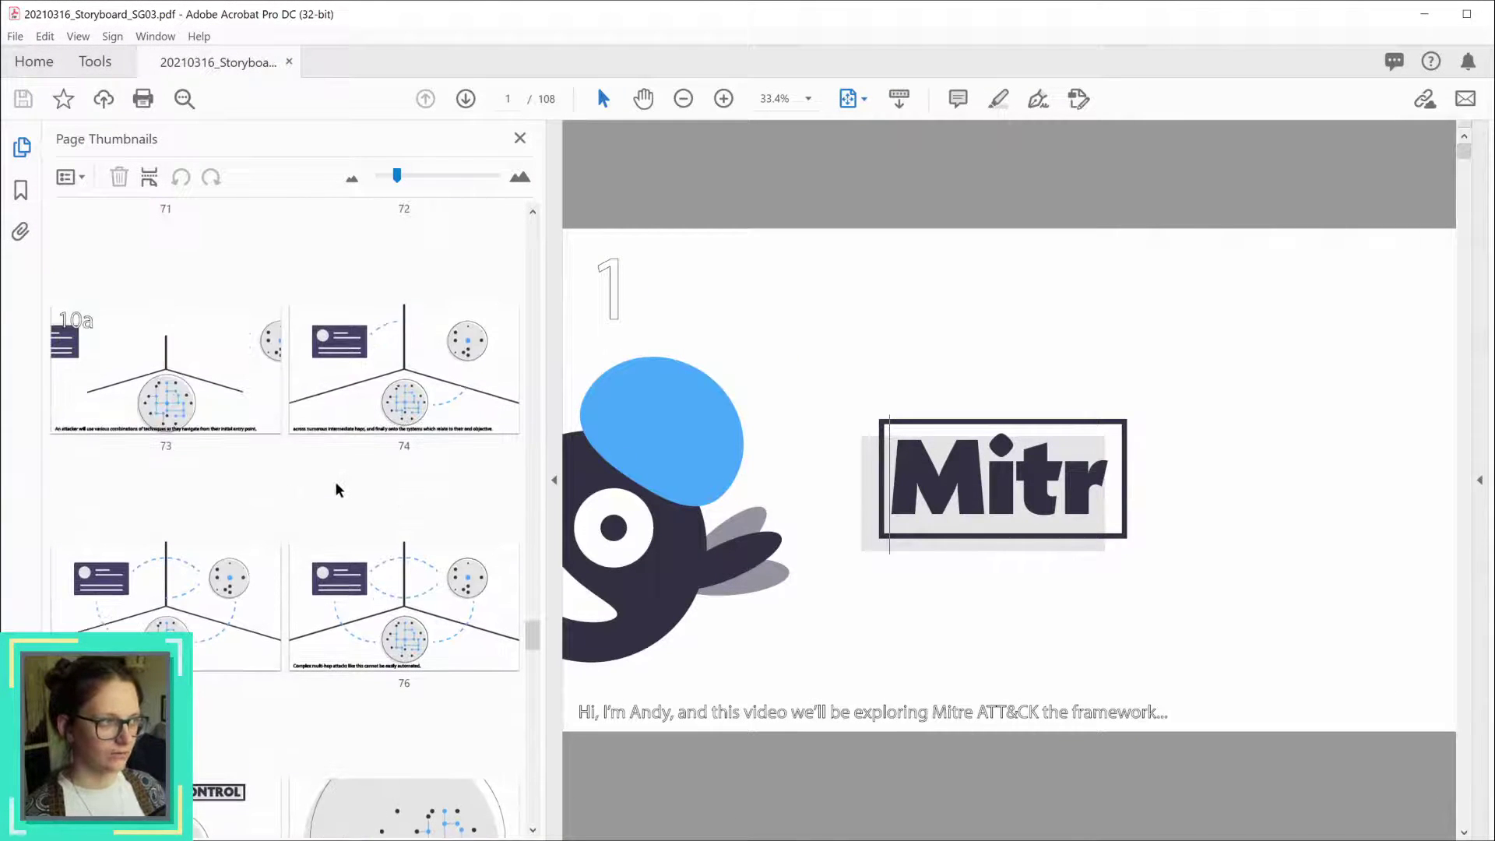
left_click_drag(533, 620, 539, 350)
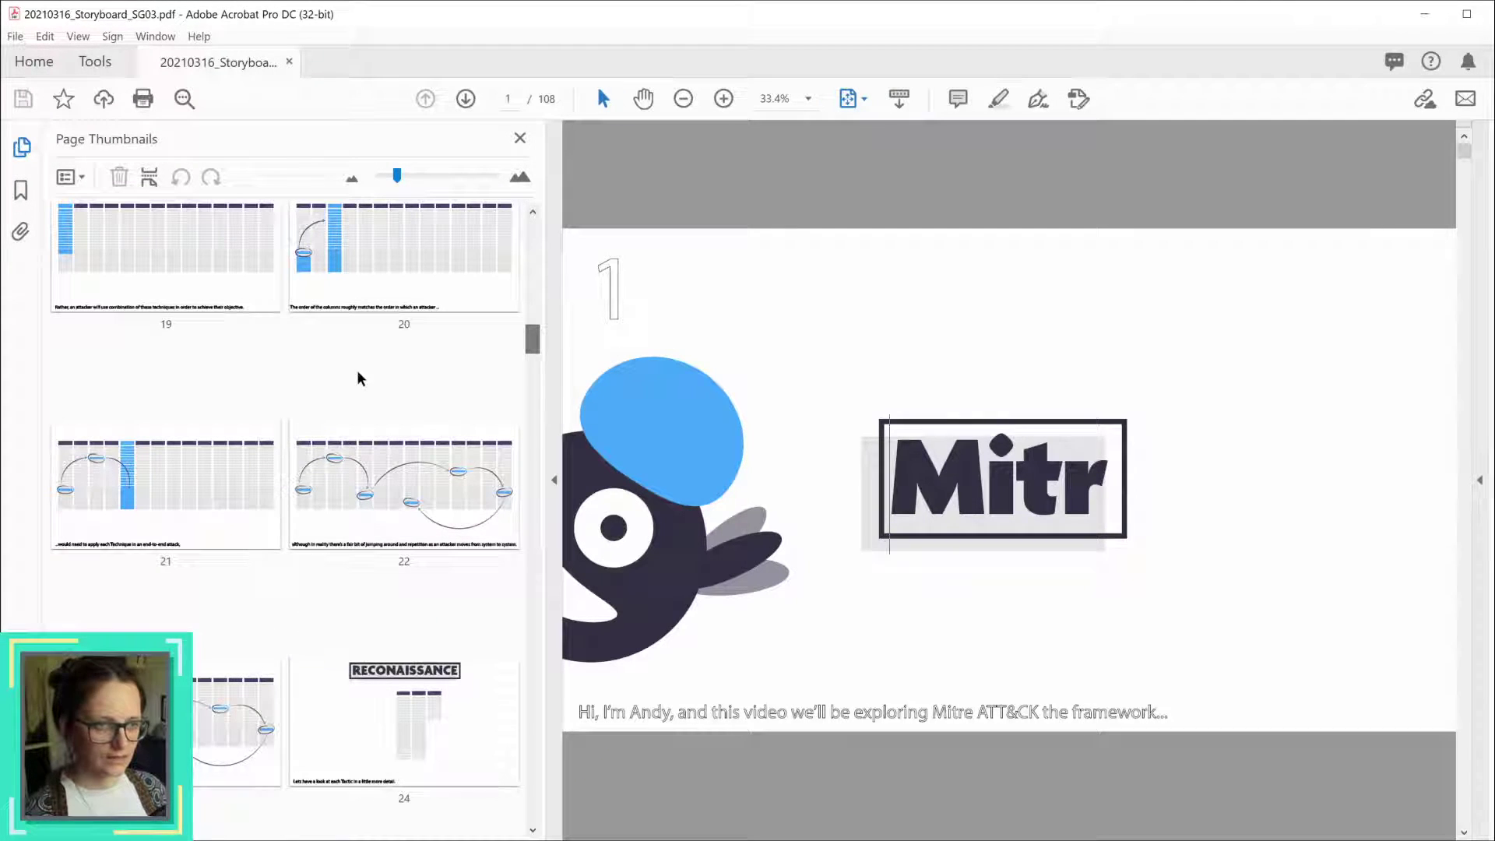
scroll(227, 699, "down", 3)
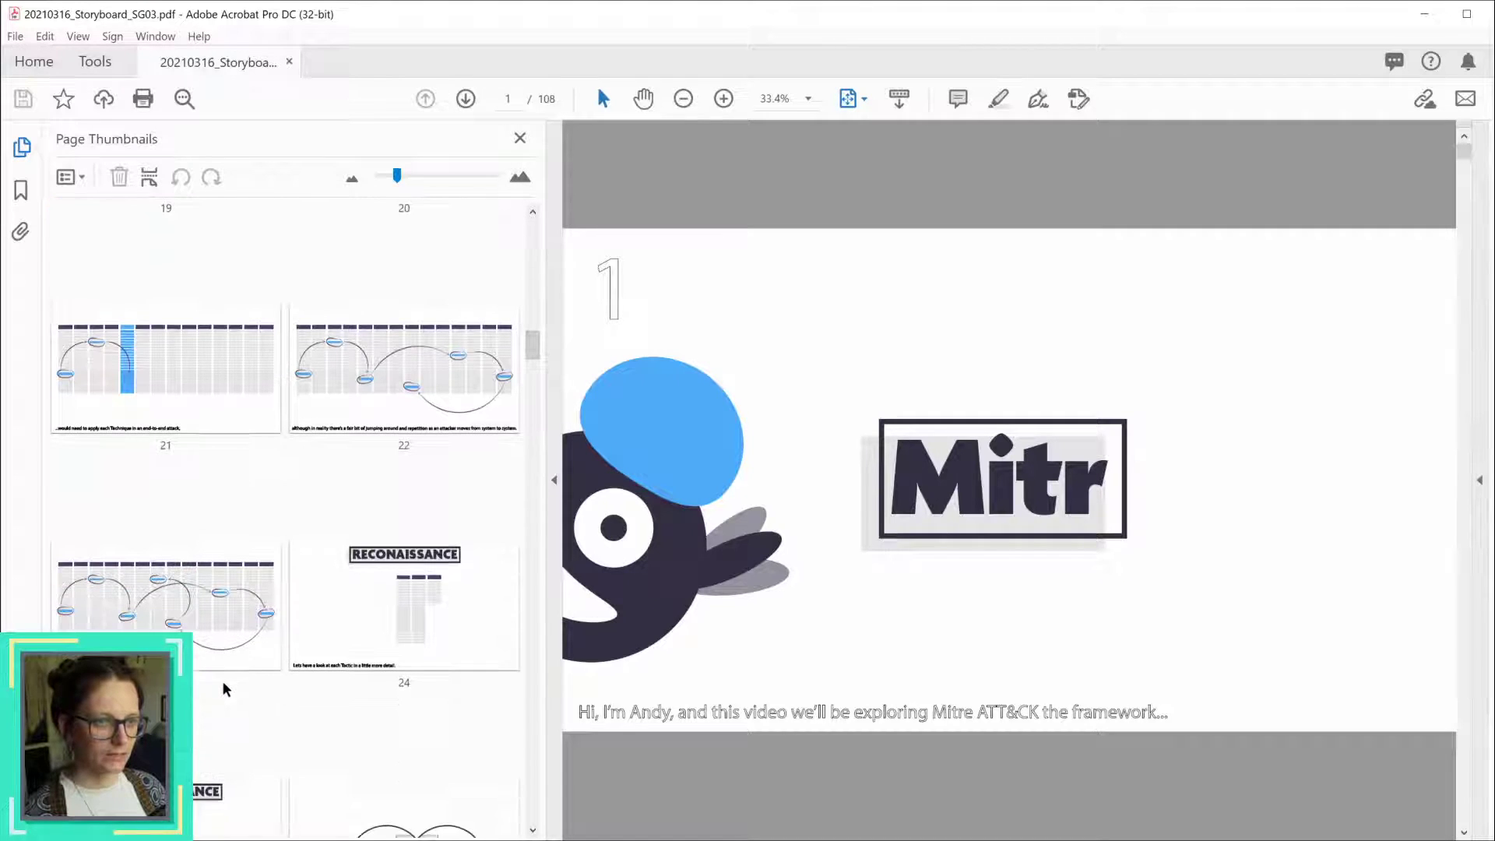
left_click(454, 489)
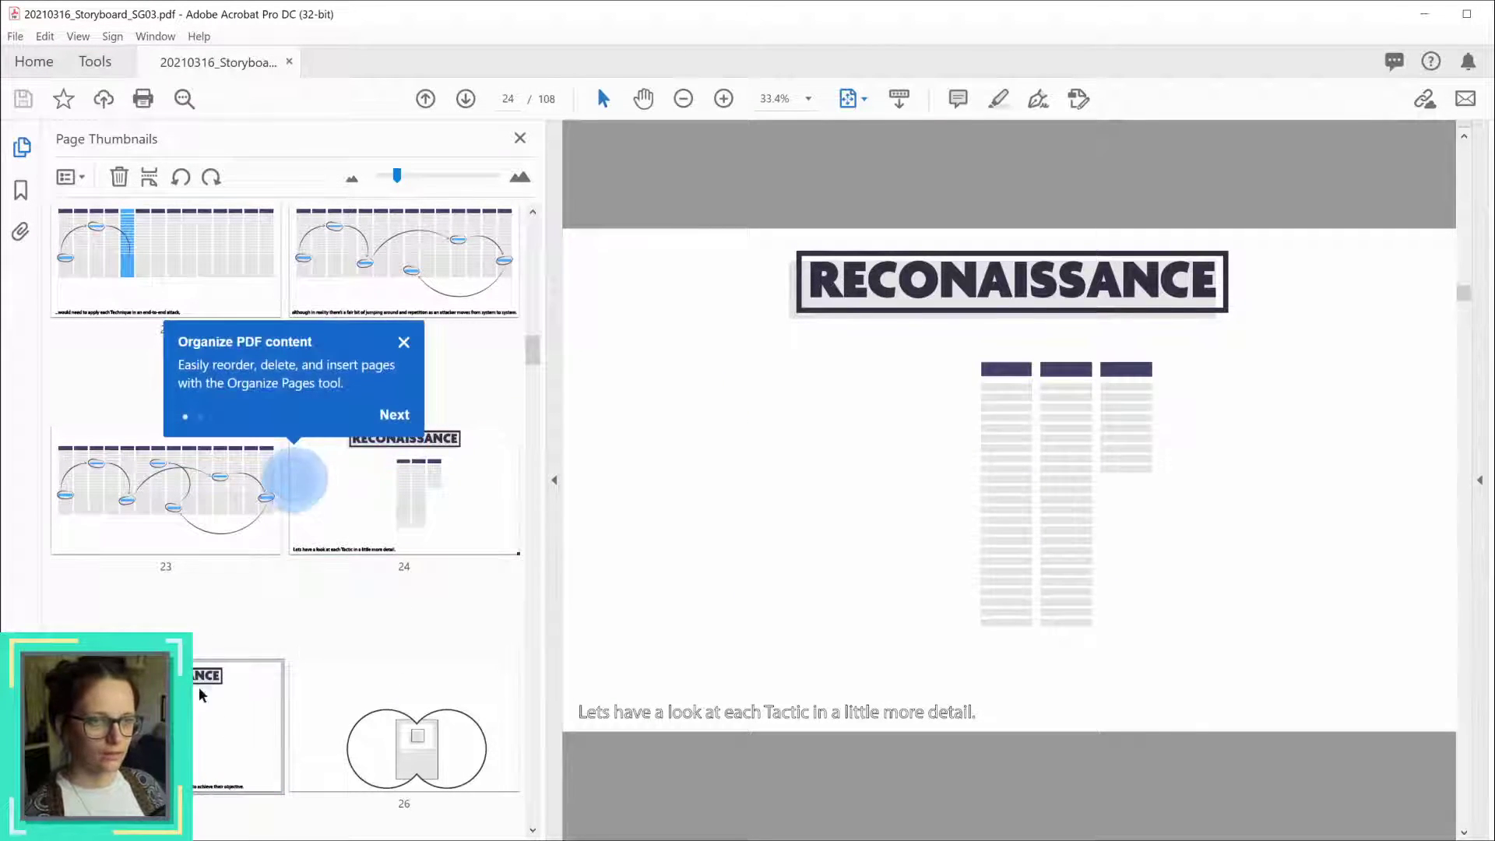
left_click(404, 343)
- Review the storyboard's earlier ATT&CK framework frames from page 5 onward, then return to After Effects
left_click_drag(533, 354, 568, 266)
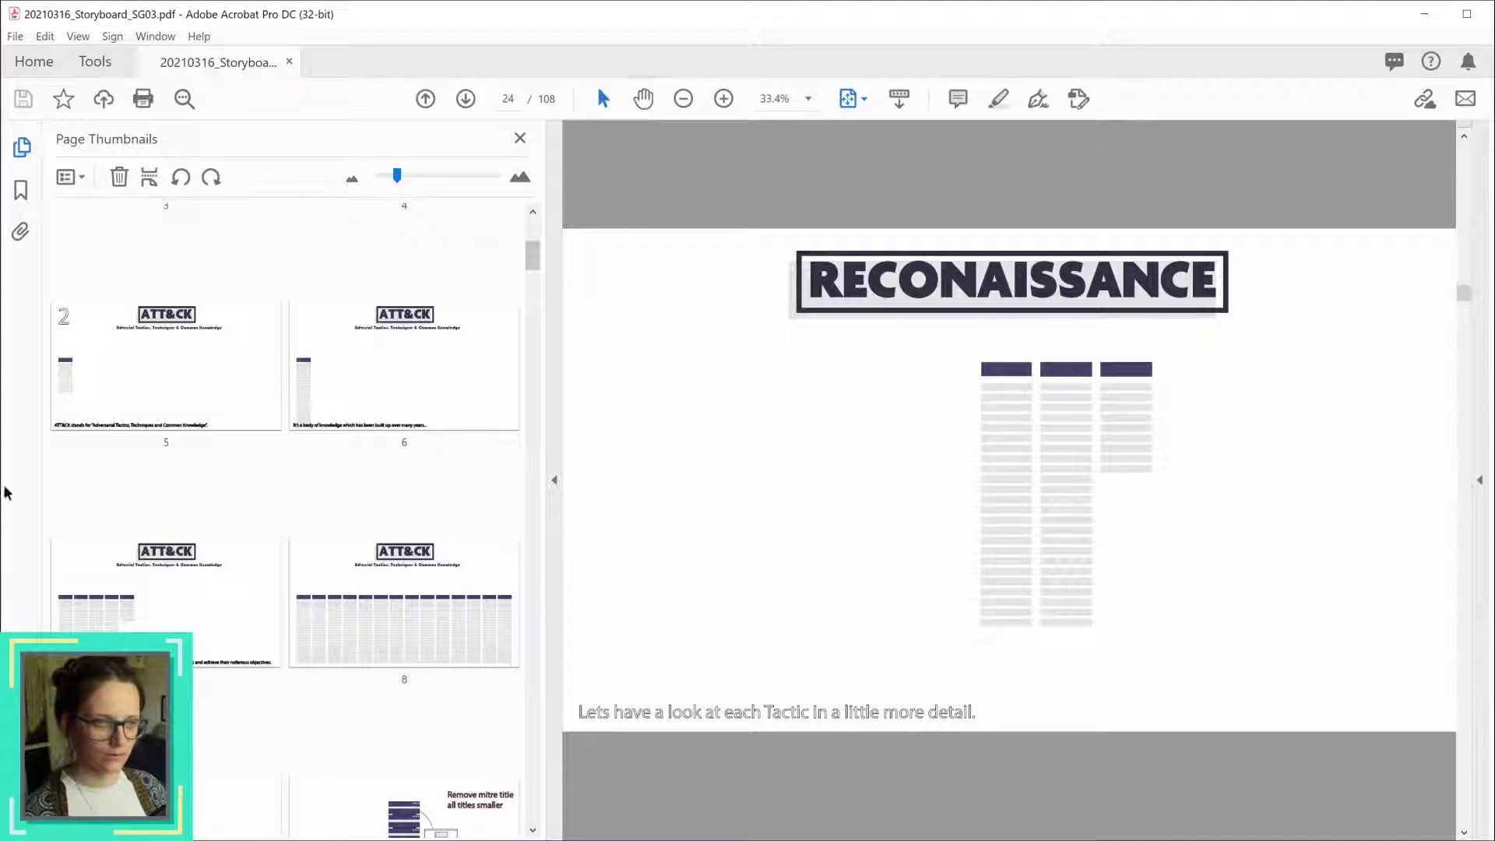
scroll(533, 265, "down", 3)
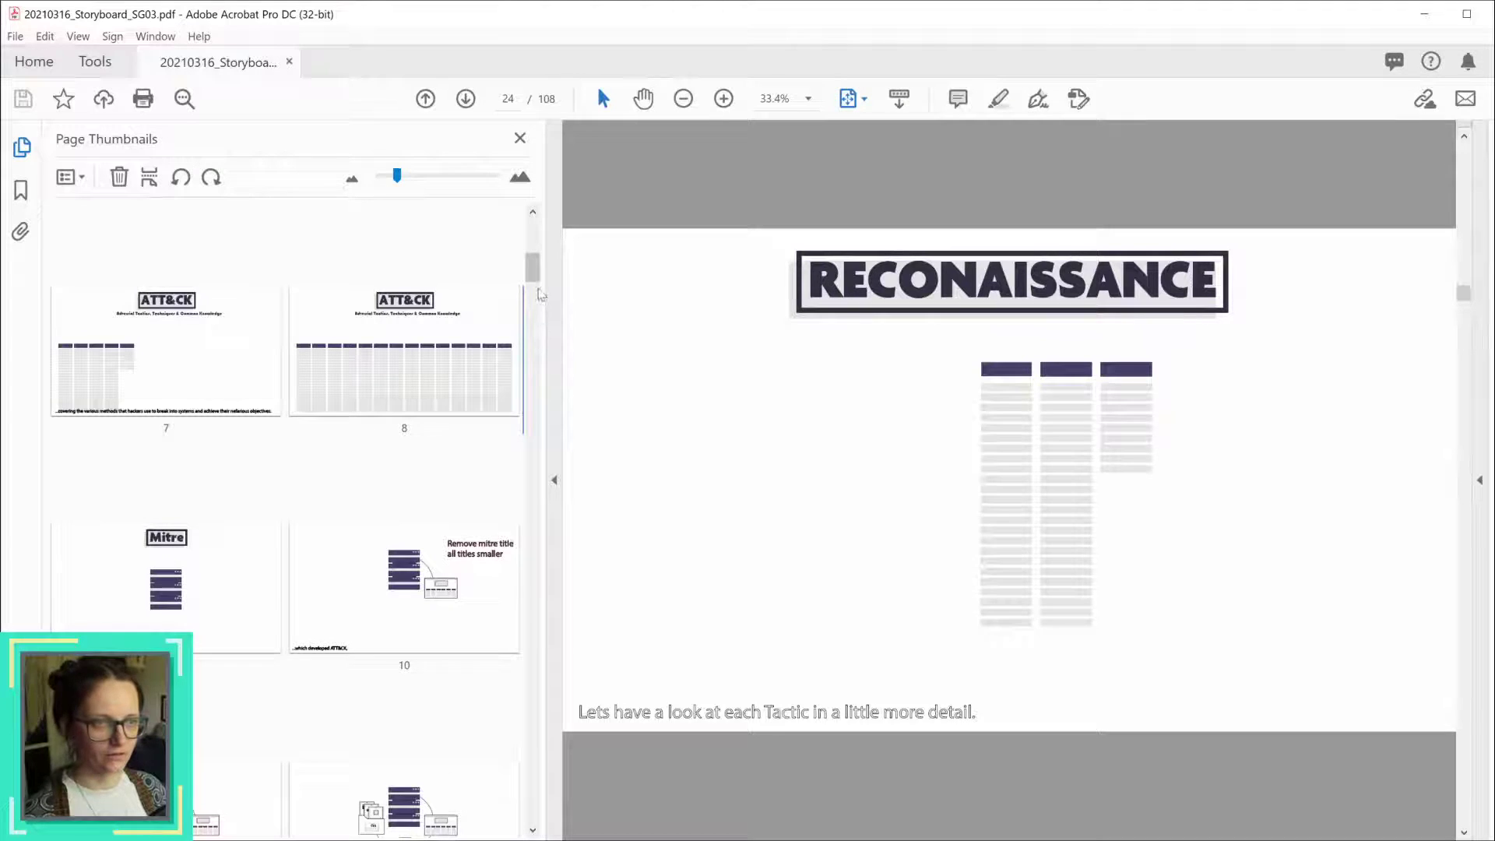
left_click(540, 313)
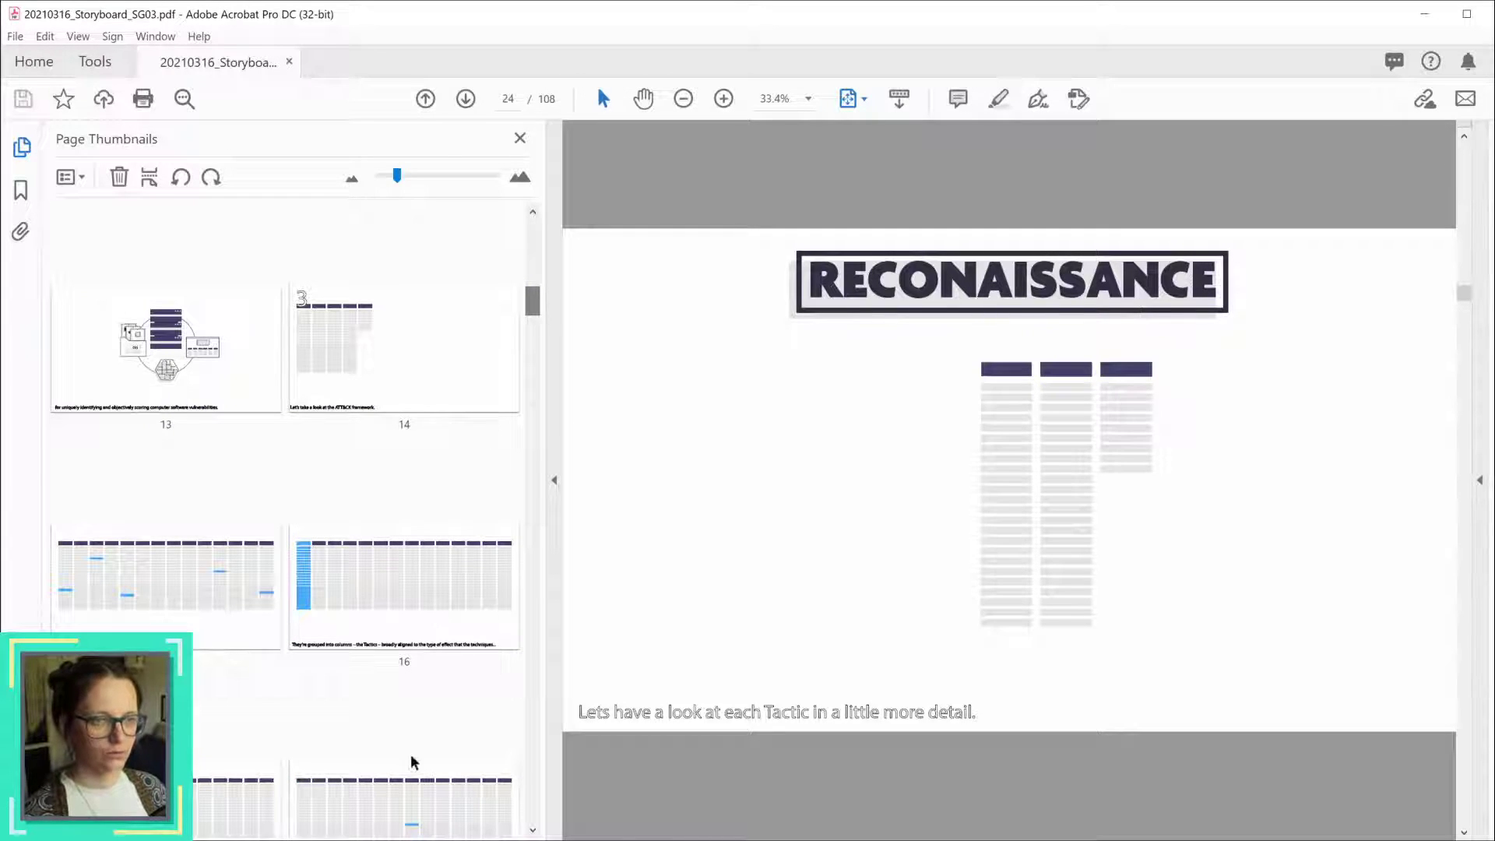
left_click(538, 341)
left_click_drag(538, 341, 459, 794)
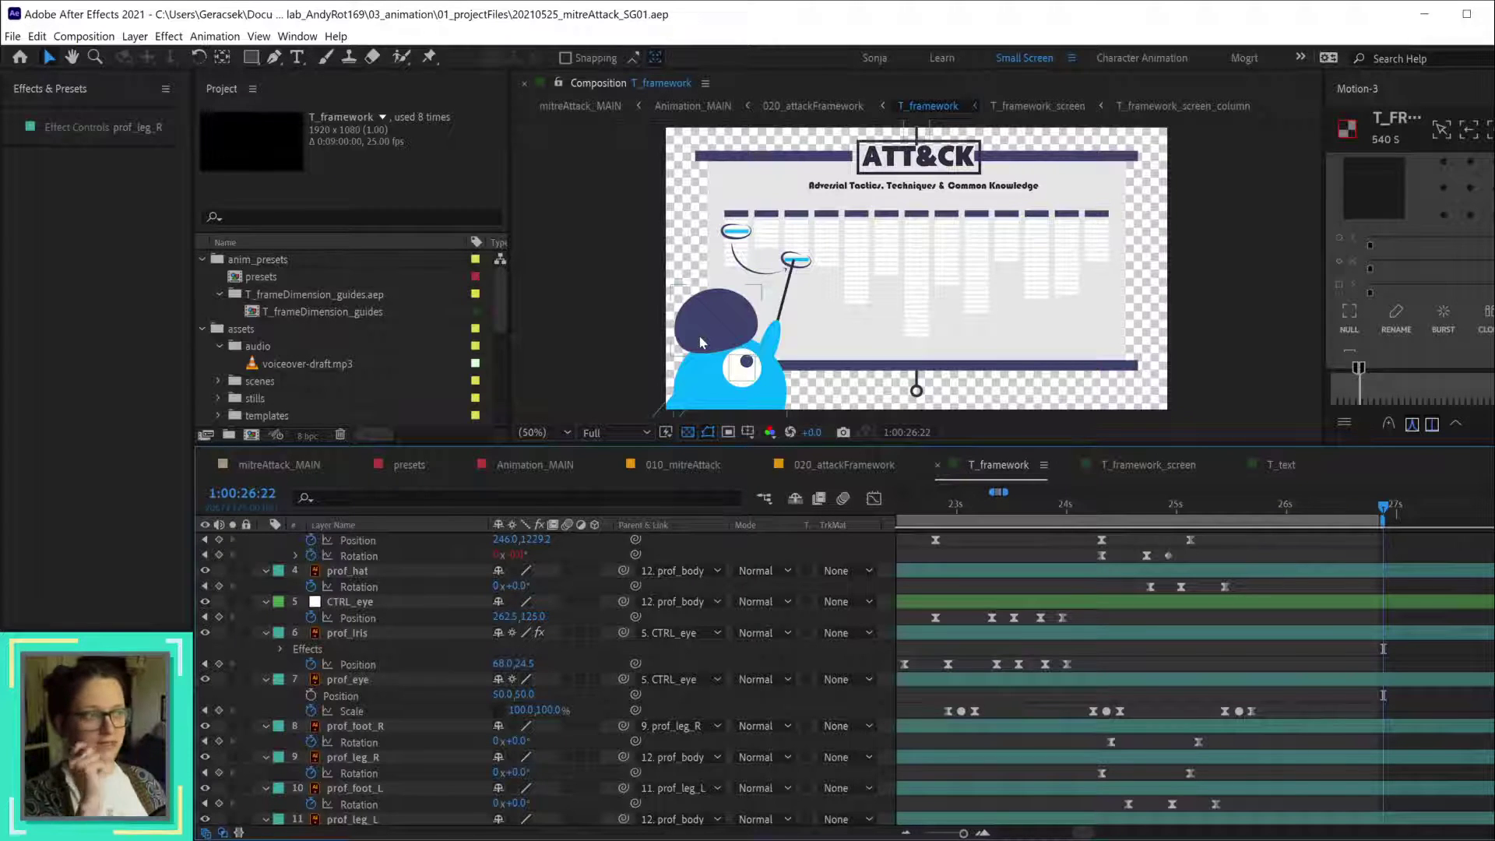
- Scrub the professor's animation from 22 seconds and extend the T_framework work area's end to 1:00:40:09
key("minus")
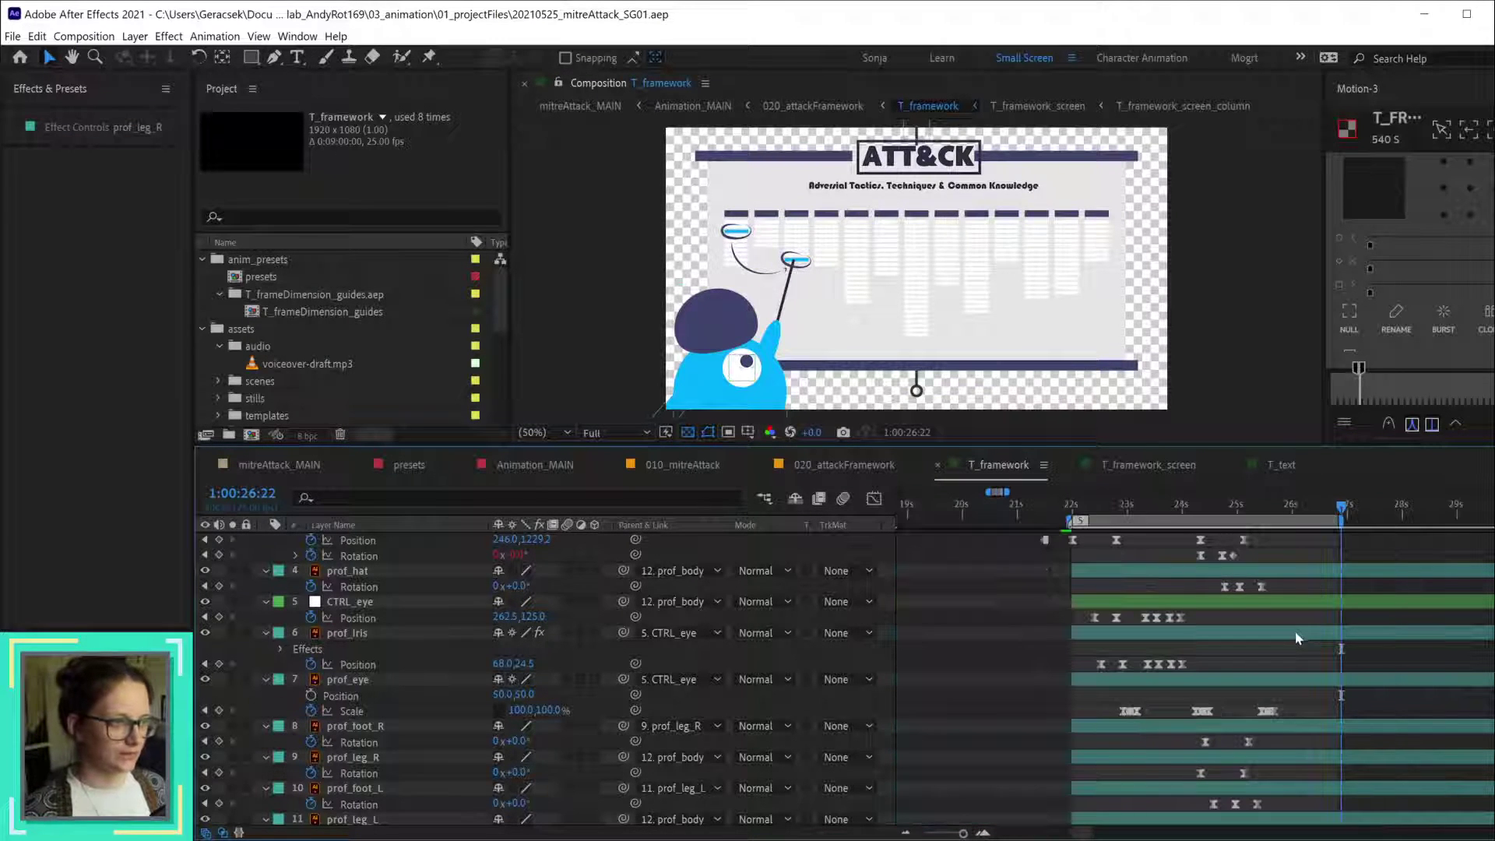
left_click_drag(1068, 523, 1290, 529)
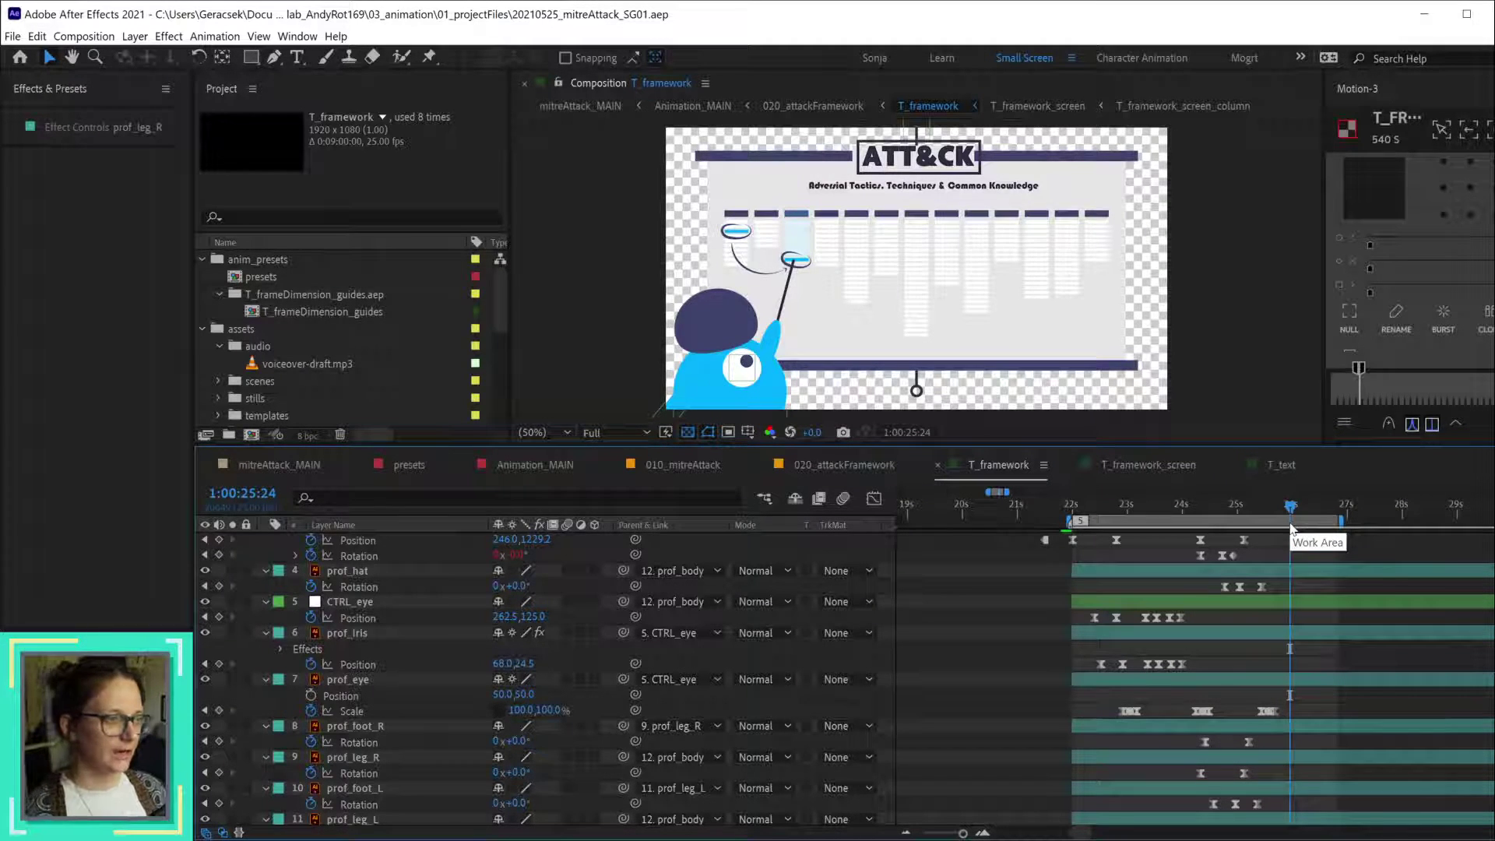
key("minus")
scroll(1168, 559, "up", 1)
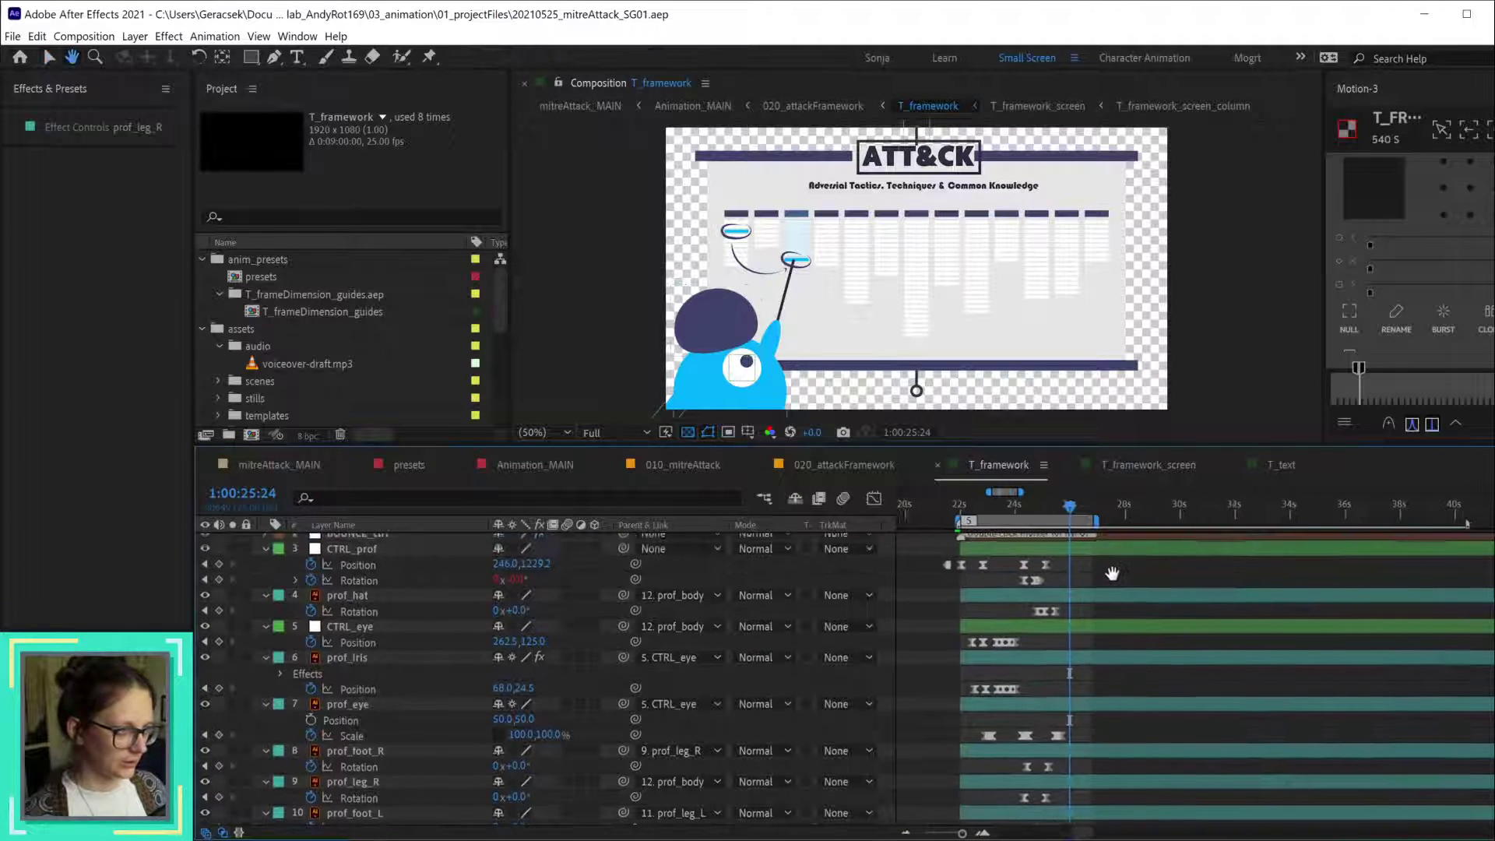
scroll(1134, 560, "right", 3)
left_click(1429, 513)
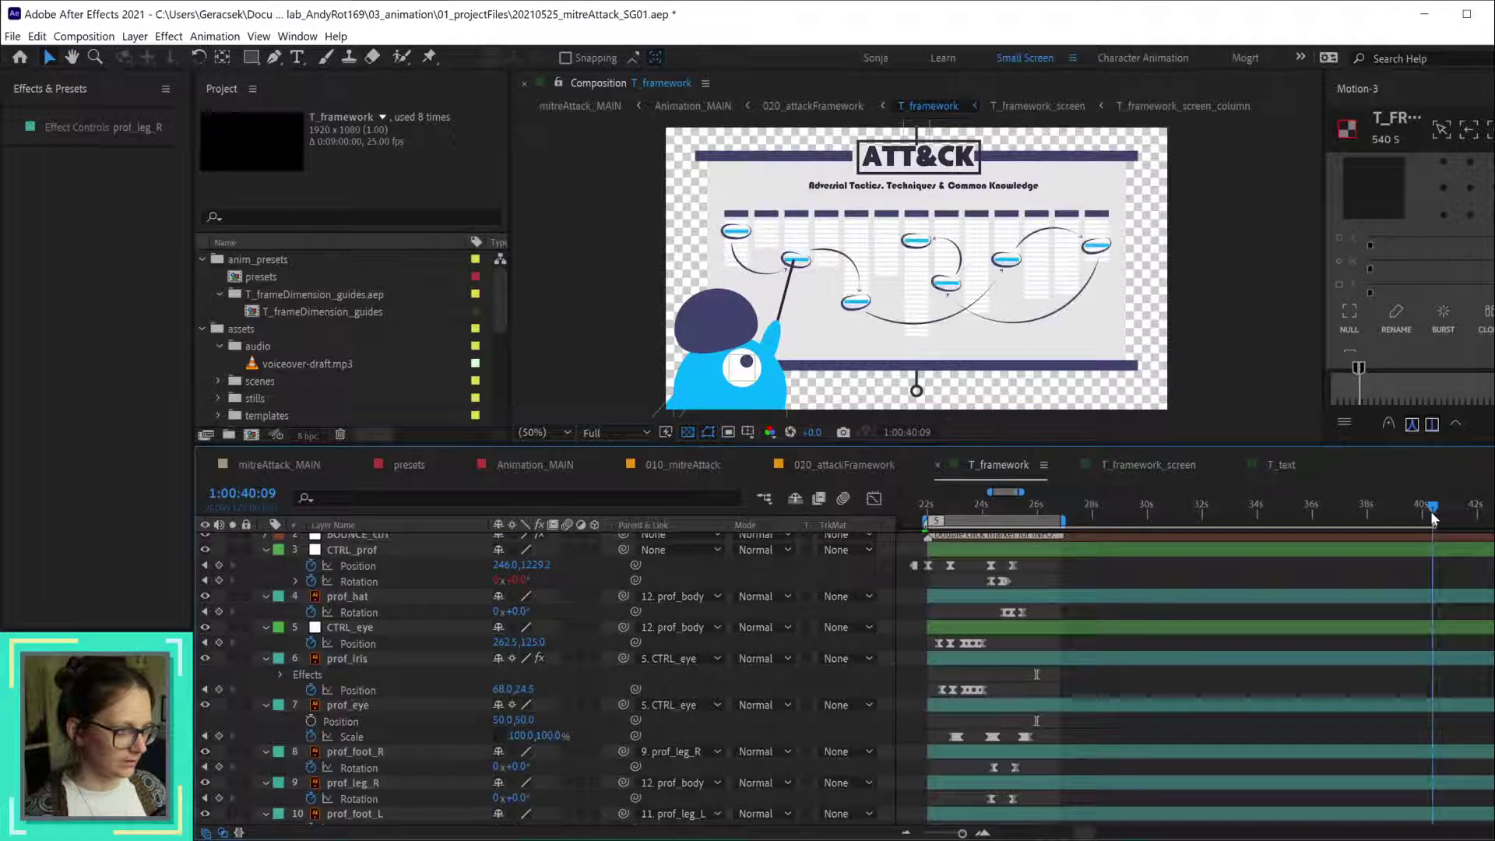
key("n")
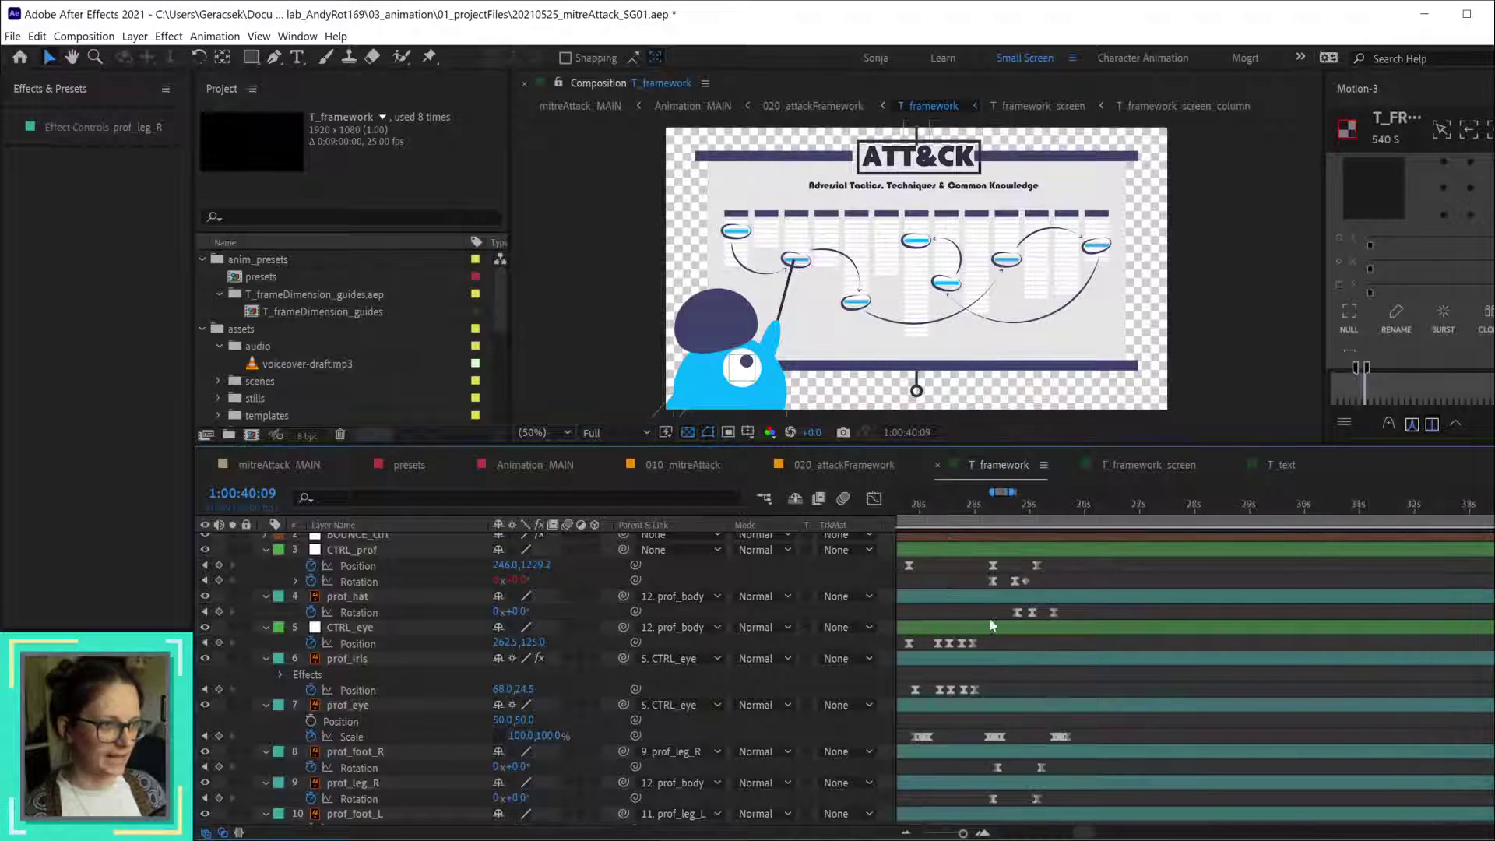
- Replay the pointing section after 22 seconds and examine the arm, stick and screen layers' keyframes
key("equal")
left_click_drag(957, 515, 1168, 528)
scroll(1198, 584, "down", 3)
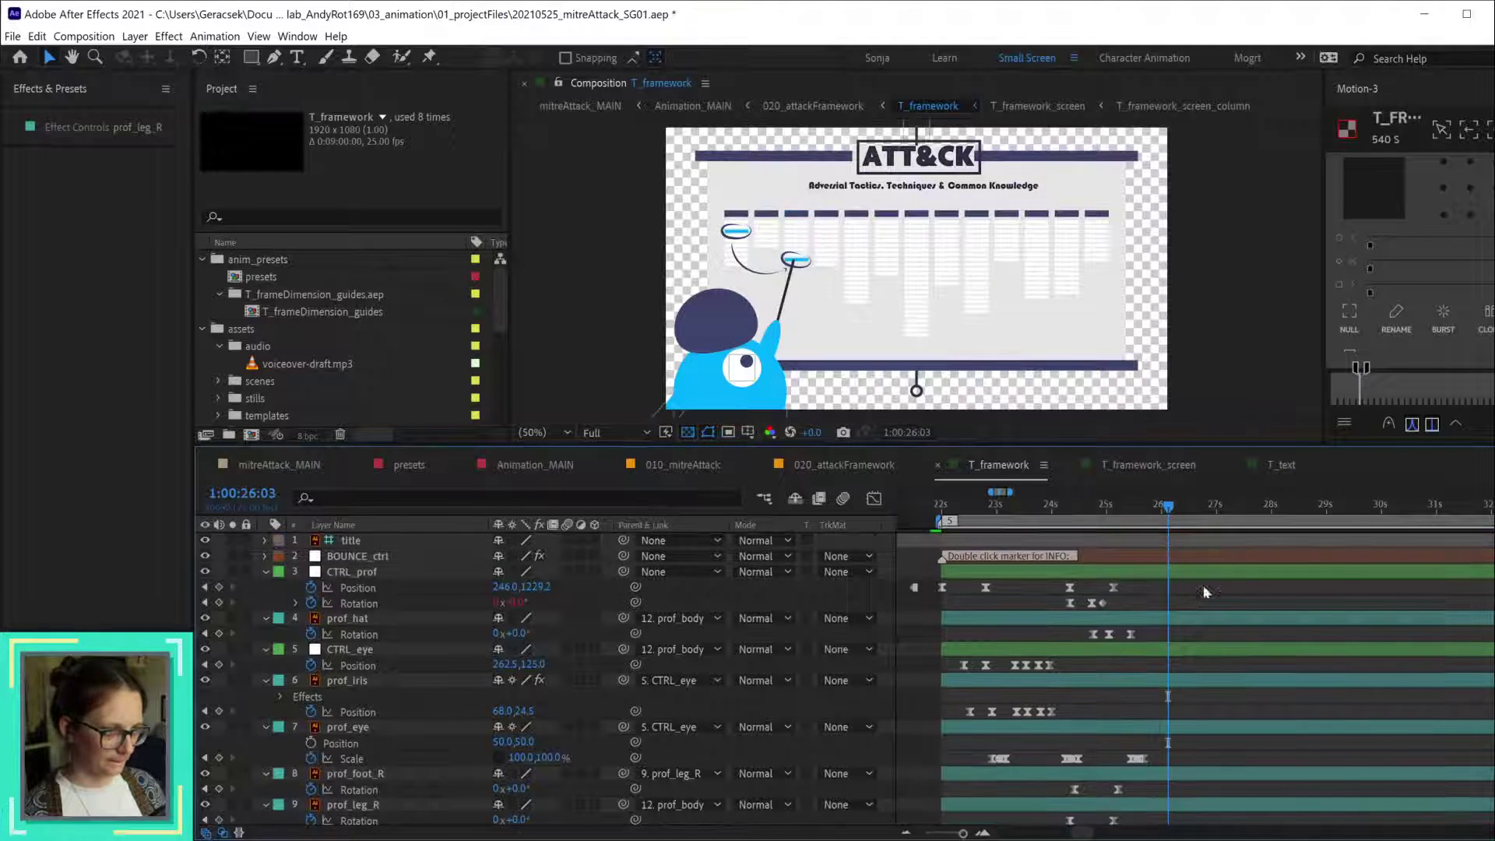
scroll(1198, 583, "down", 5)
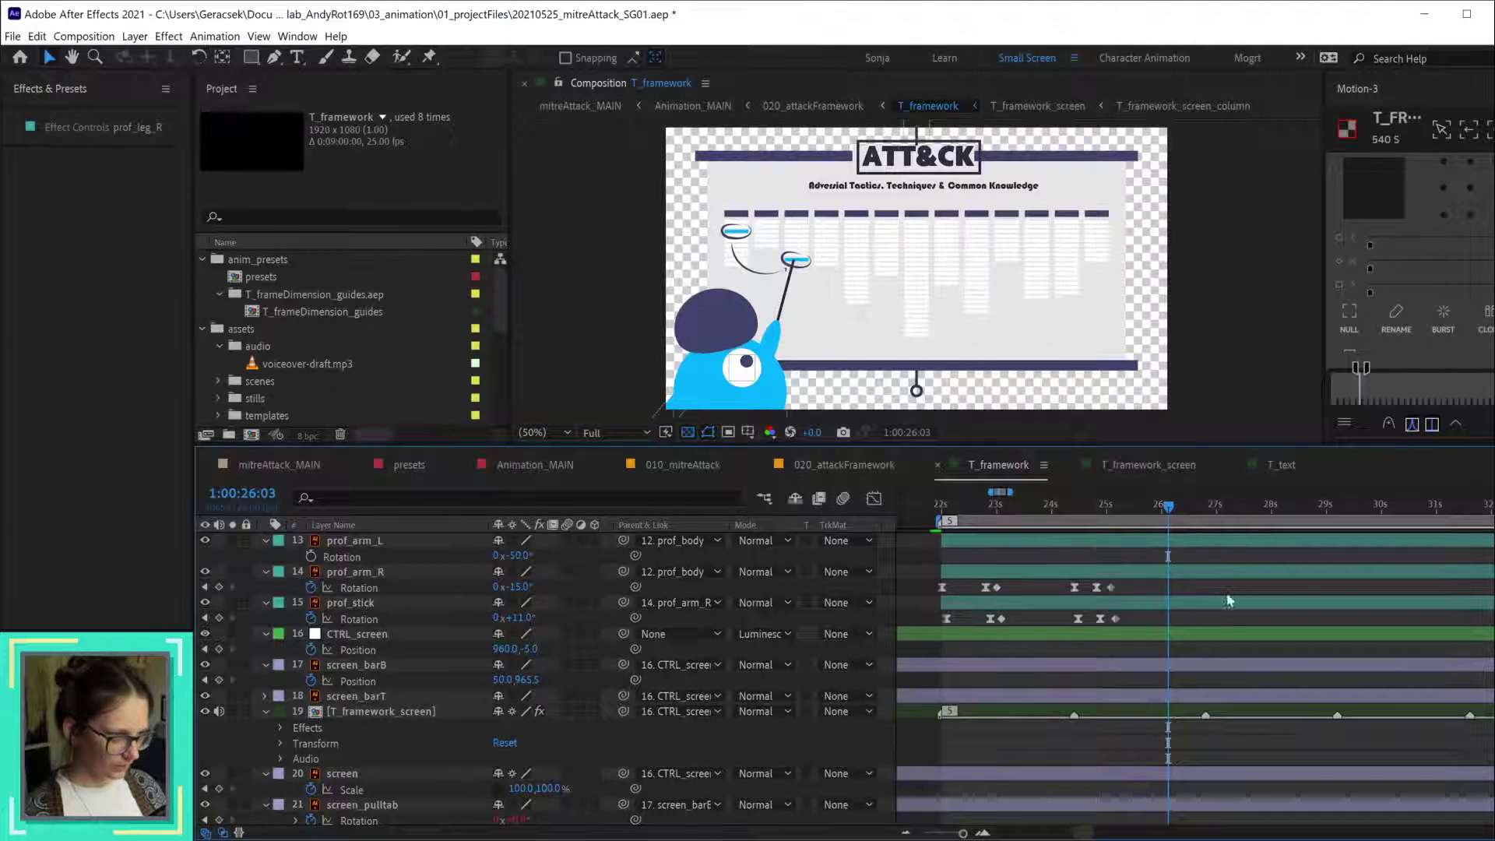
left_click_drag(1171, 508, 1110, 529)
key("space")
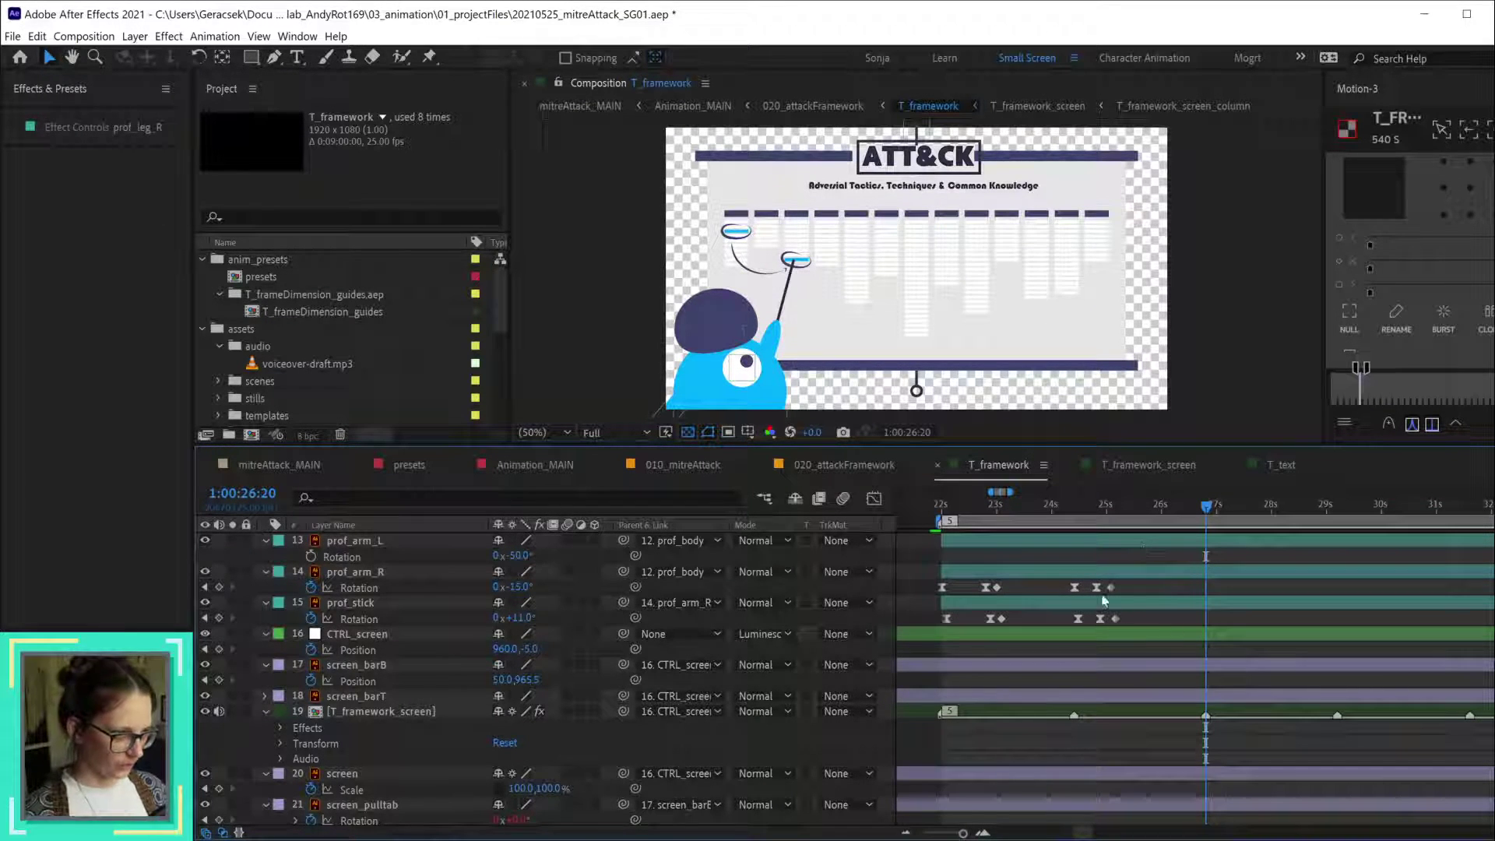
- Select the prof_arm_R layer and examine the character's pose and limb keyframes at 1:00:24:08
left_click(1110, 574)
scroll(1159, 677, "up", 2)
scroll(1161, 683, "up", 3)
left_click(1071, 505)
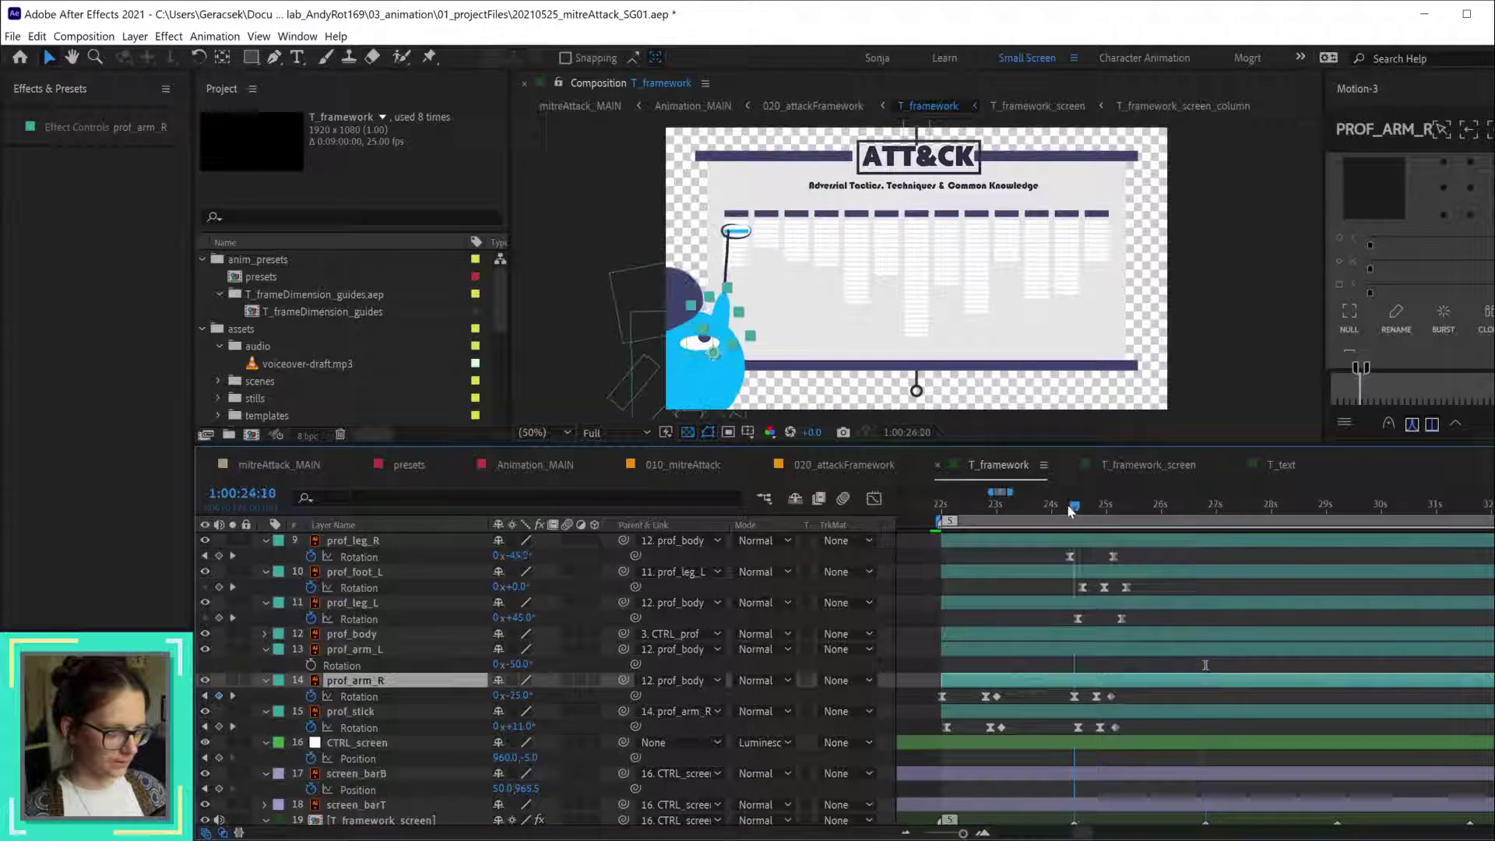
mouse_move(1075, 510)
left_mouse_down()
mouse_move(1114, 514)
mouse_move(1069, 513)
left_mouse_up()
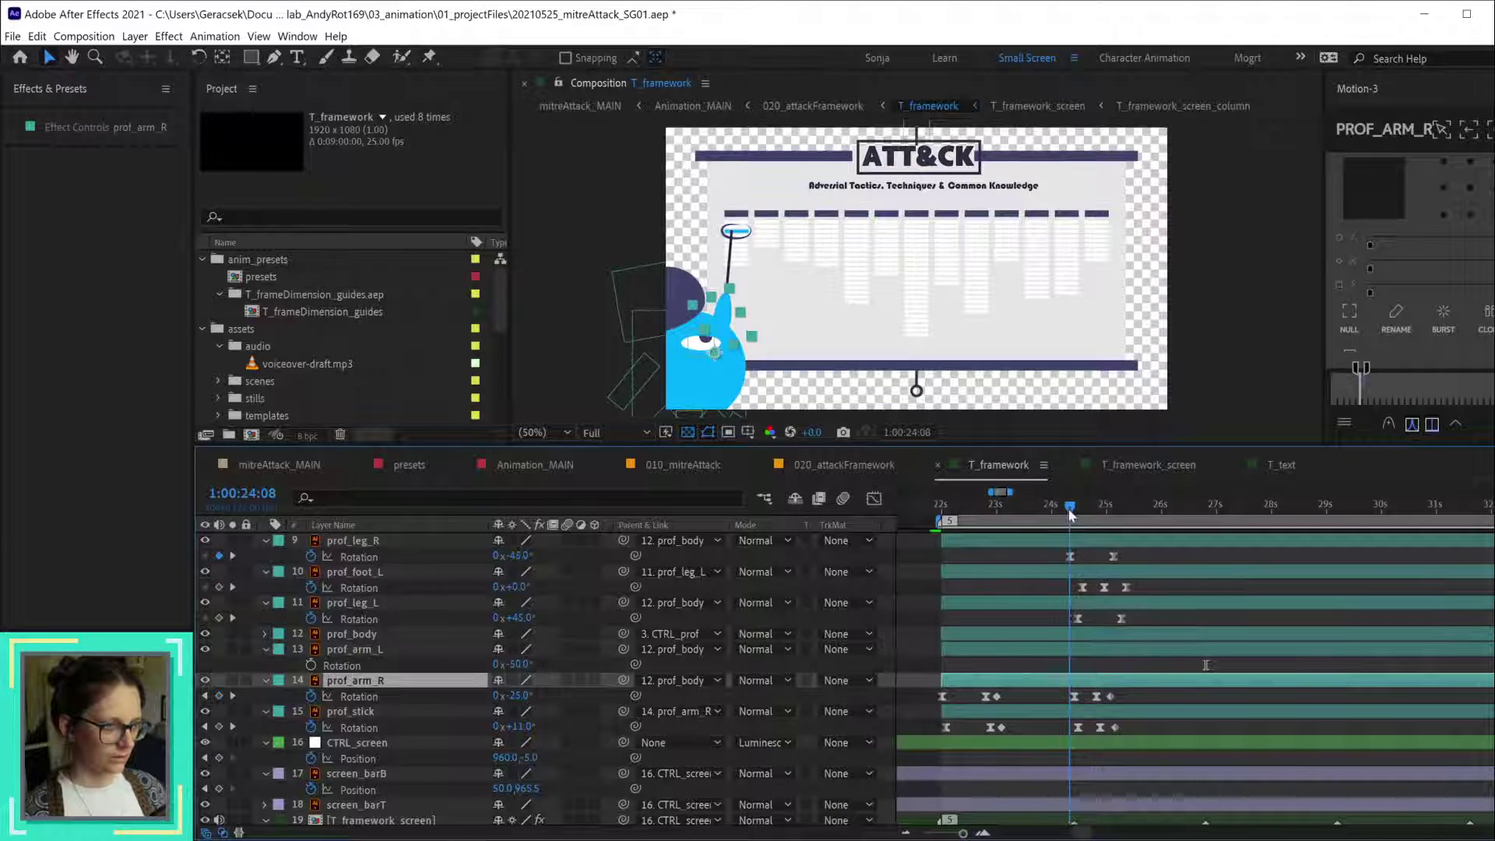
left_click_drag(1069, 513, 1070, 510)
scroll(1184, 658, "up", 2)
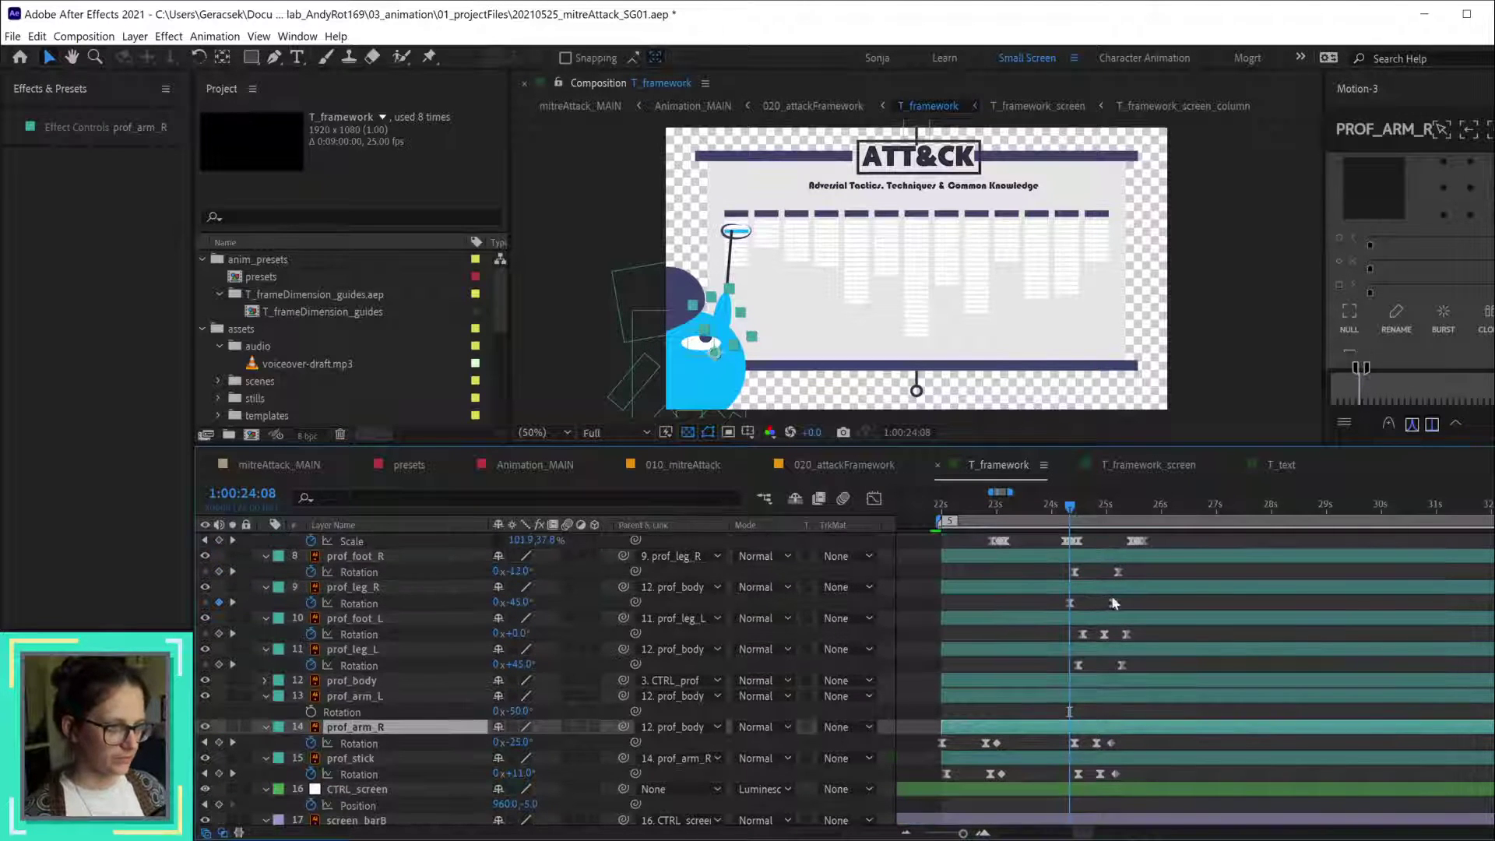
- Remove the Rotation keyframes from prof_leg_R, prof_foot_R, prof_foot_L and prof_leg_L at 1:00:25:24, and scrub back to 1:00:22:00 to check
left_click(386, 589)
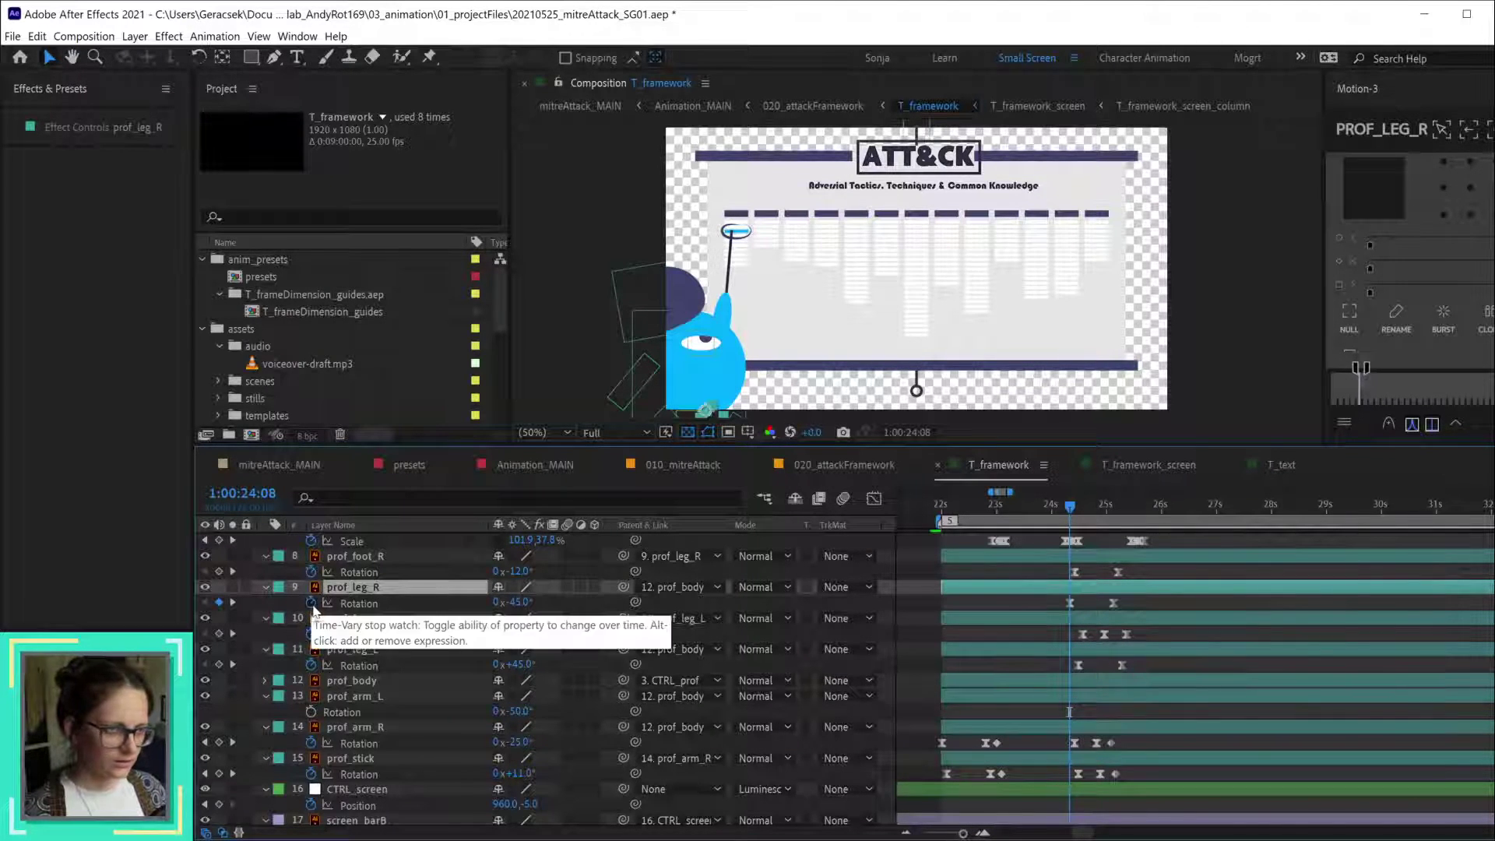
left_click(1159, 505)
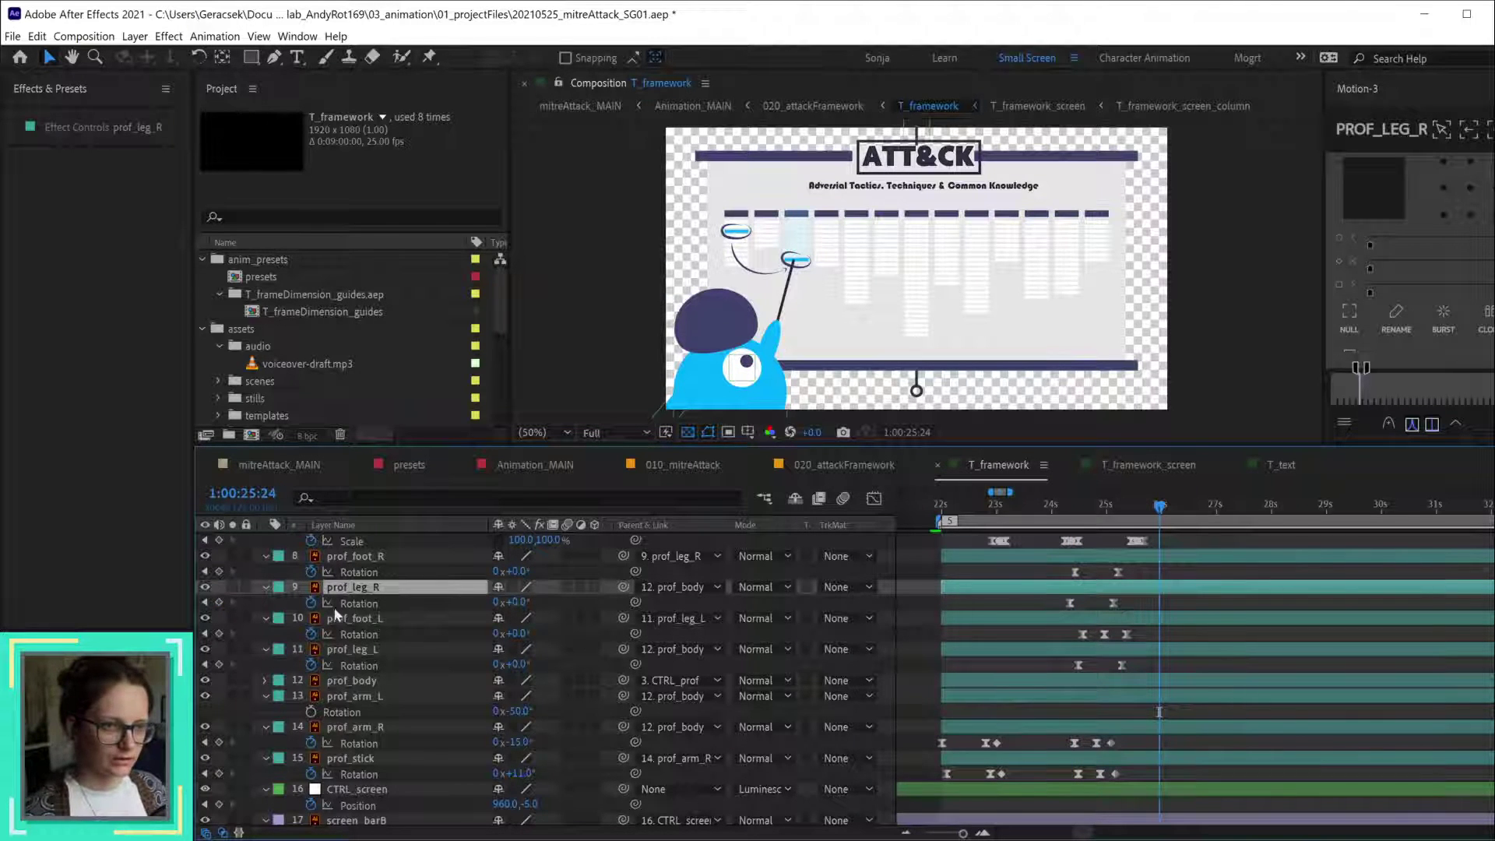
left_click(311, 602)
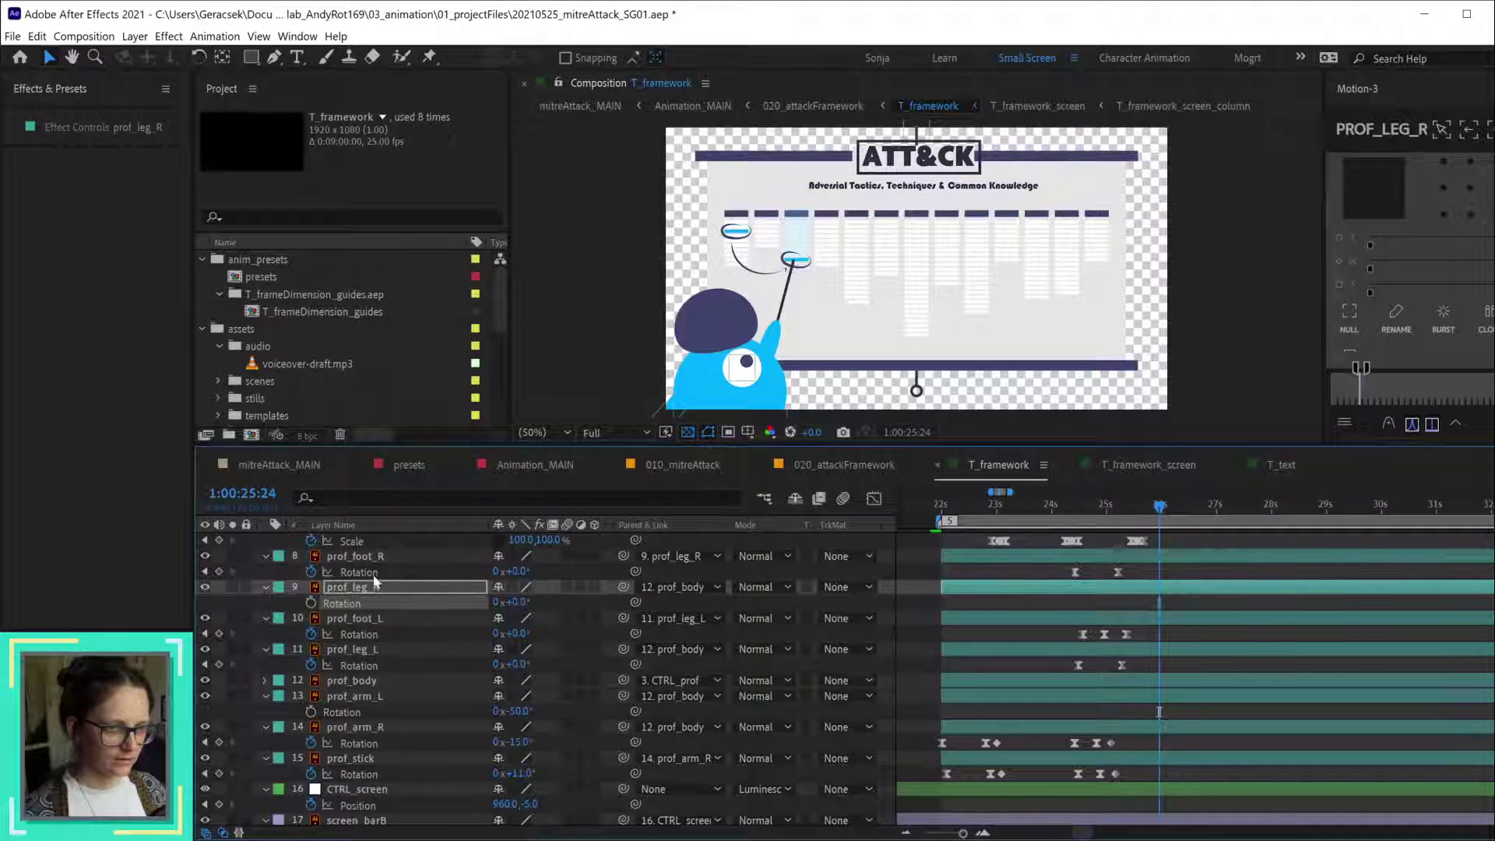
left_click(311, 571)
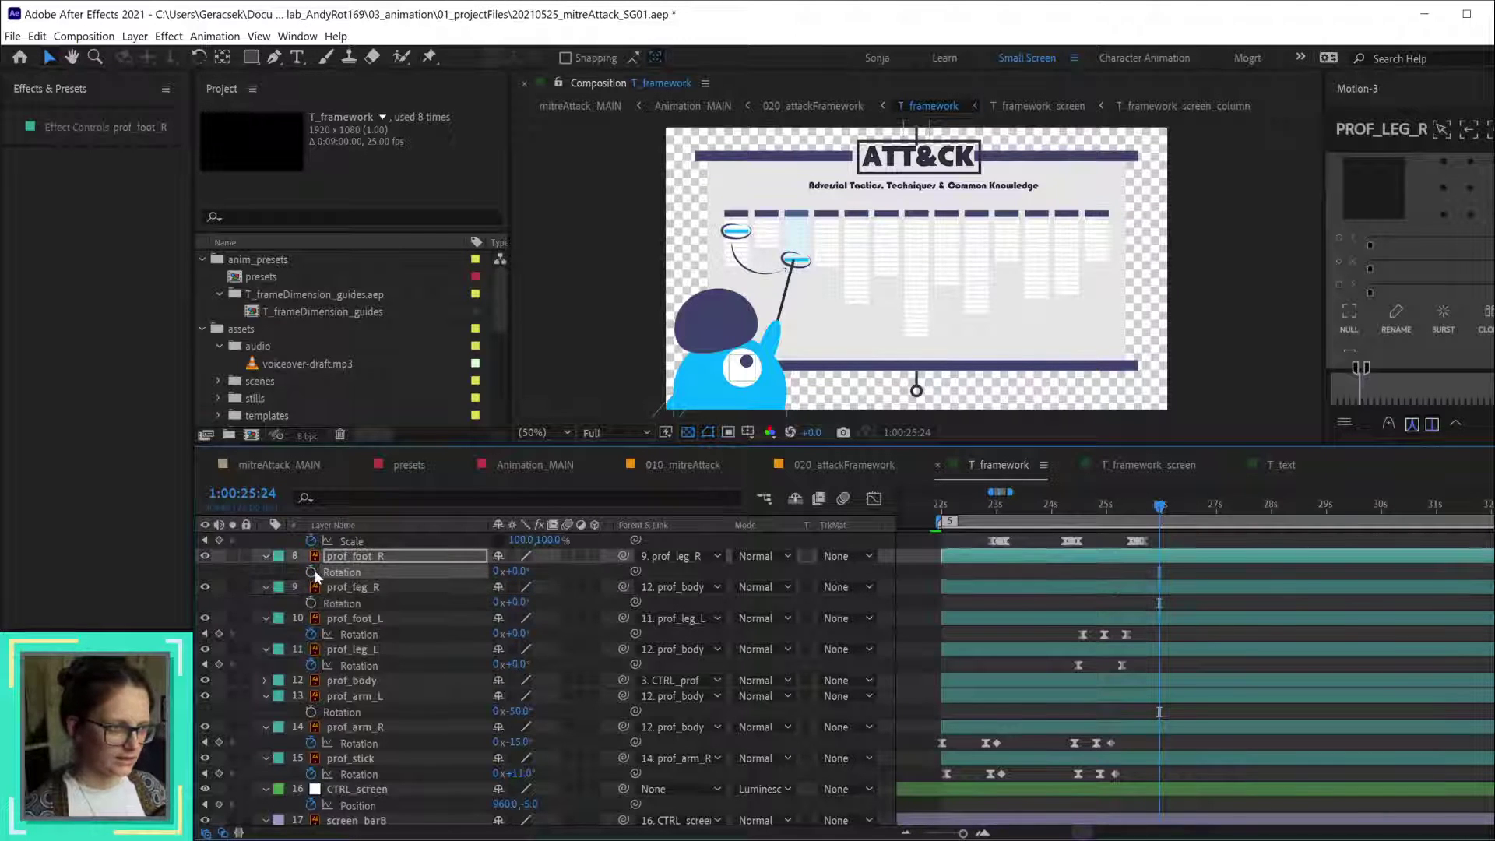
left_click(311, 633)
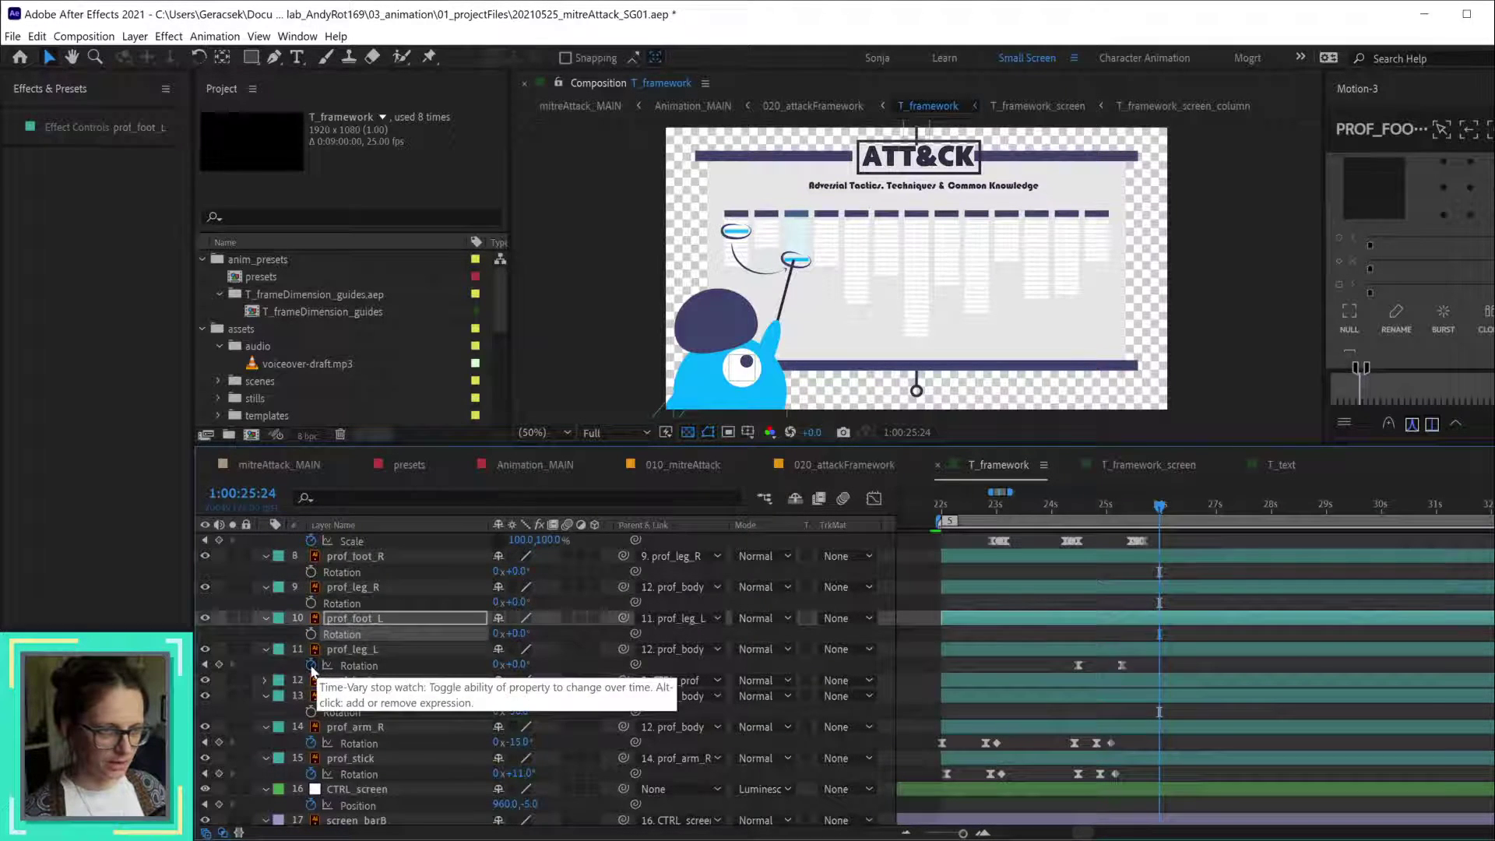
left_click(311, 665)
left_click_drag(1105, 511, 1084, 508)
left_click_drag(1082, 508, 938, 515)
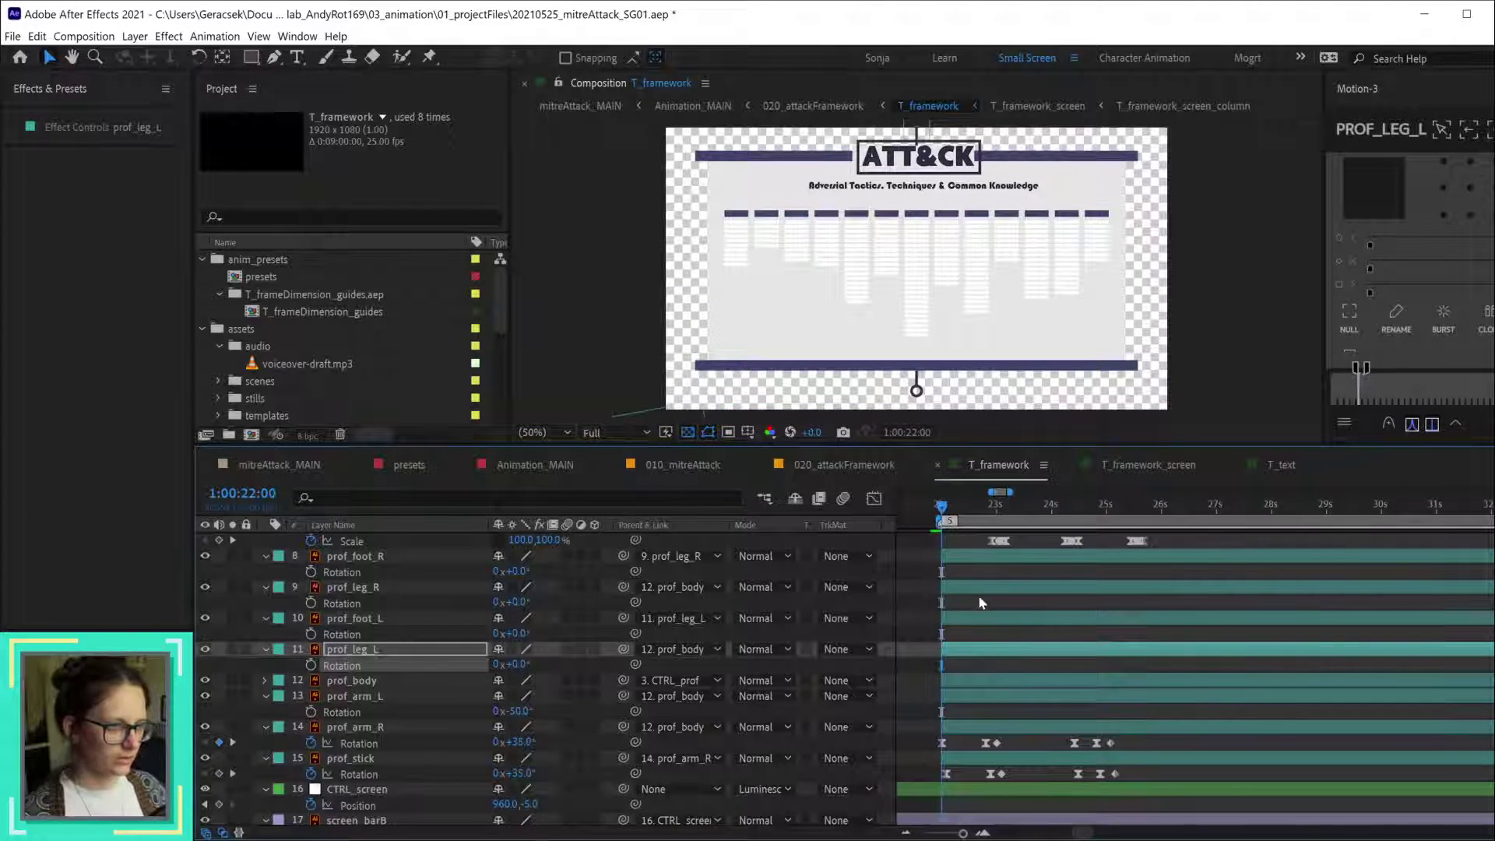
- Select prof_body, CTRL_eye and CTRL_prof in turn at 1:00:24:10 and examine their keyframes against the pointing pose
scroll(981, 602, "down", 3)
left_click(1075, 508)
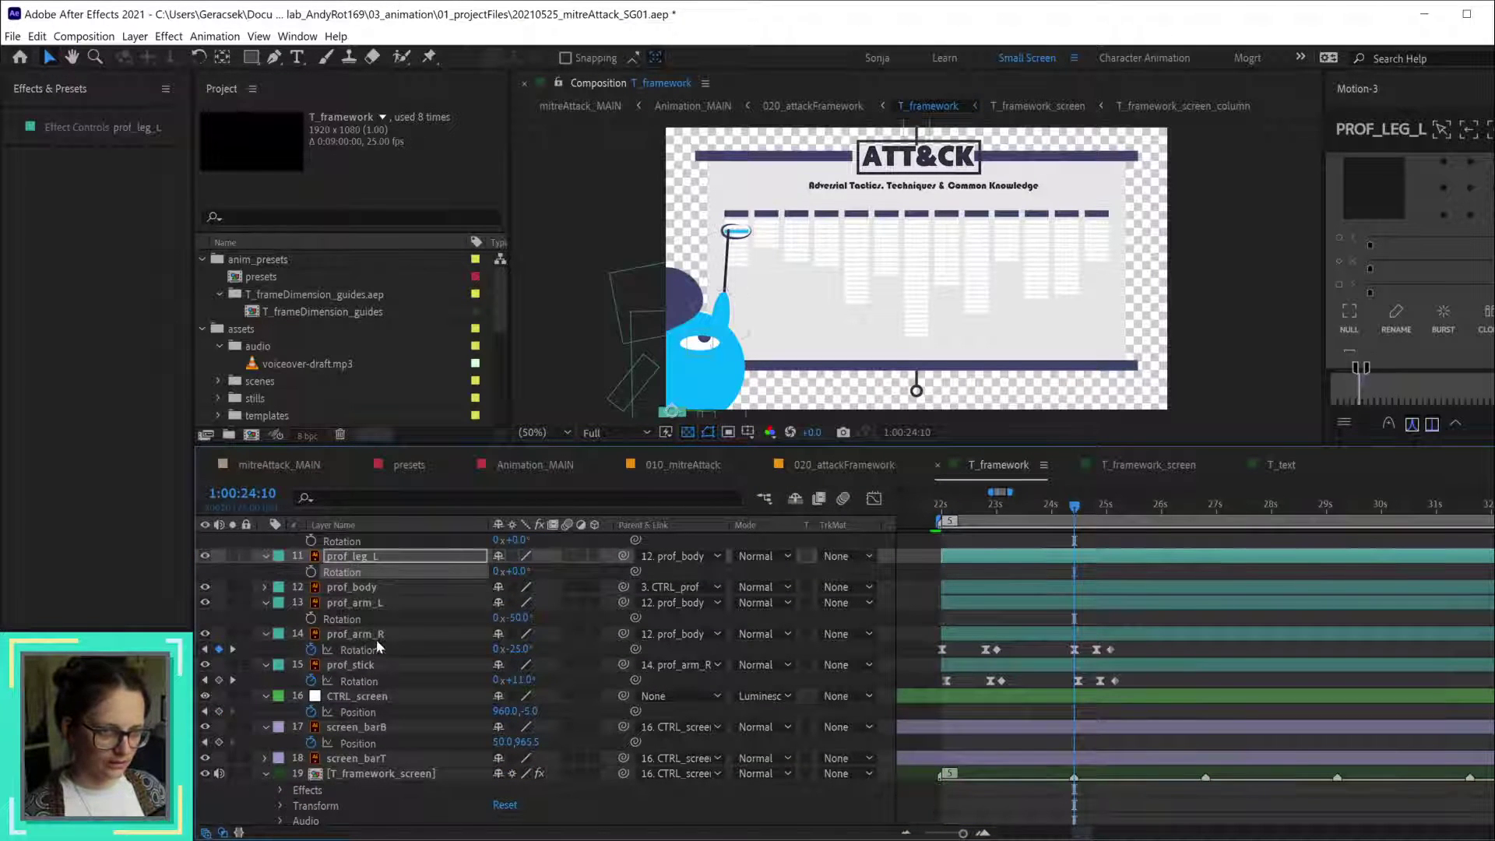
left_click(372, 589)
scroll(1036, 615, "up", 4)
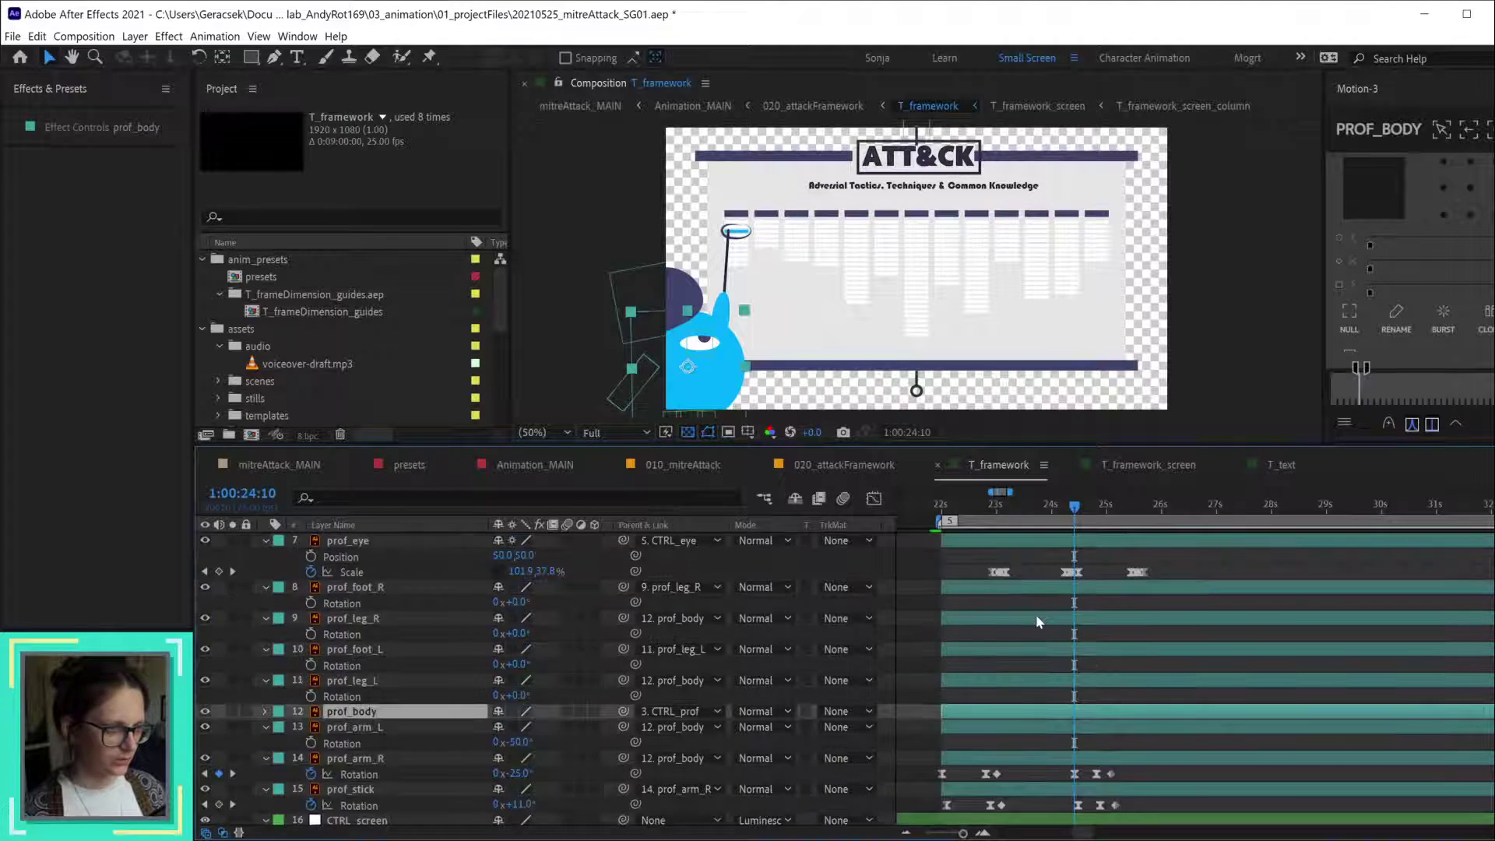
scroll(1036, 615, "up", 4)
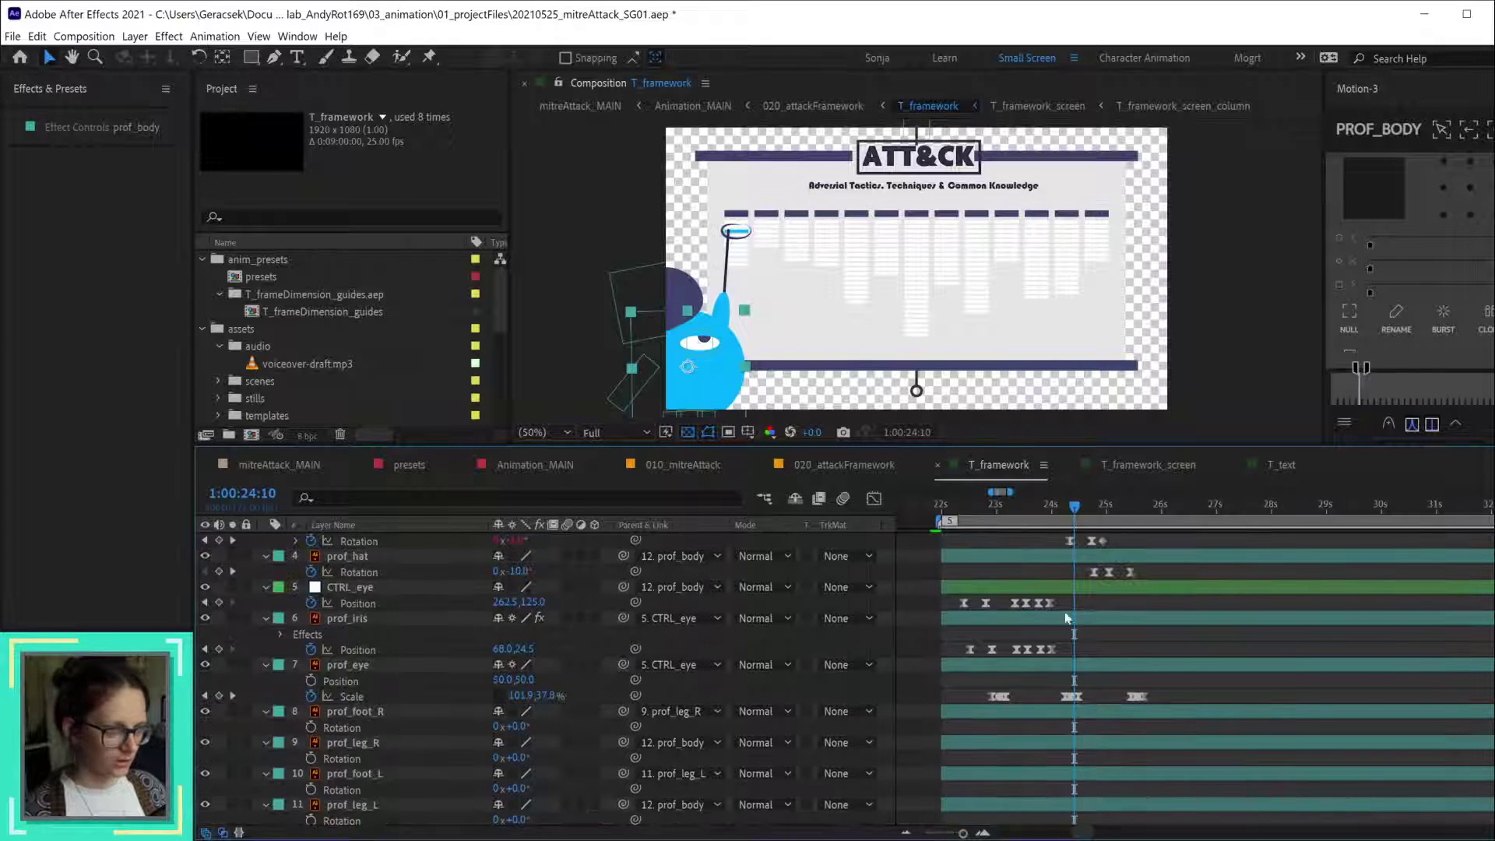
left_click(373, 589)
scroll(1176, 686, "up", 2)
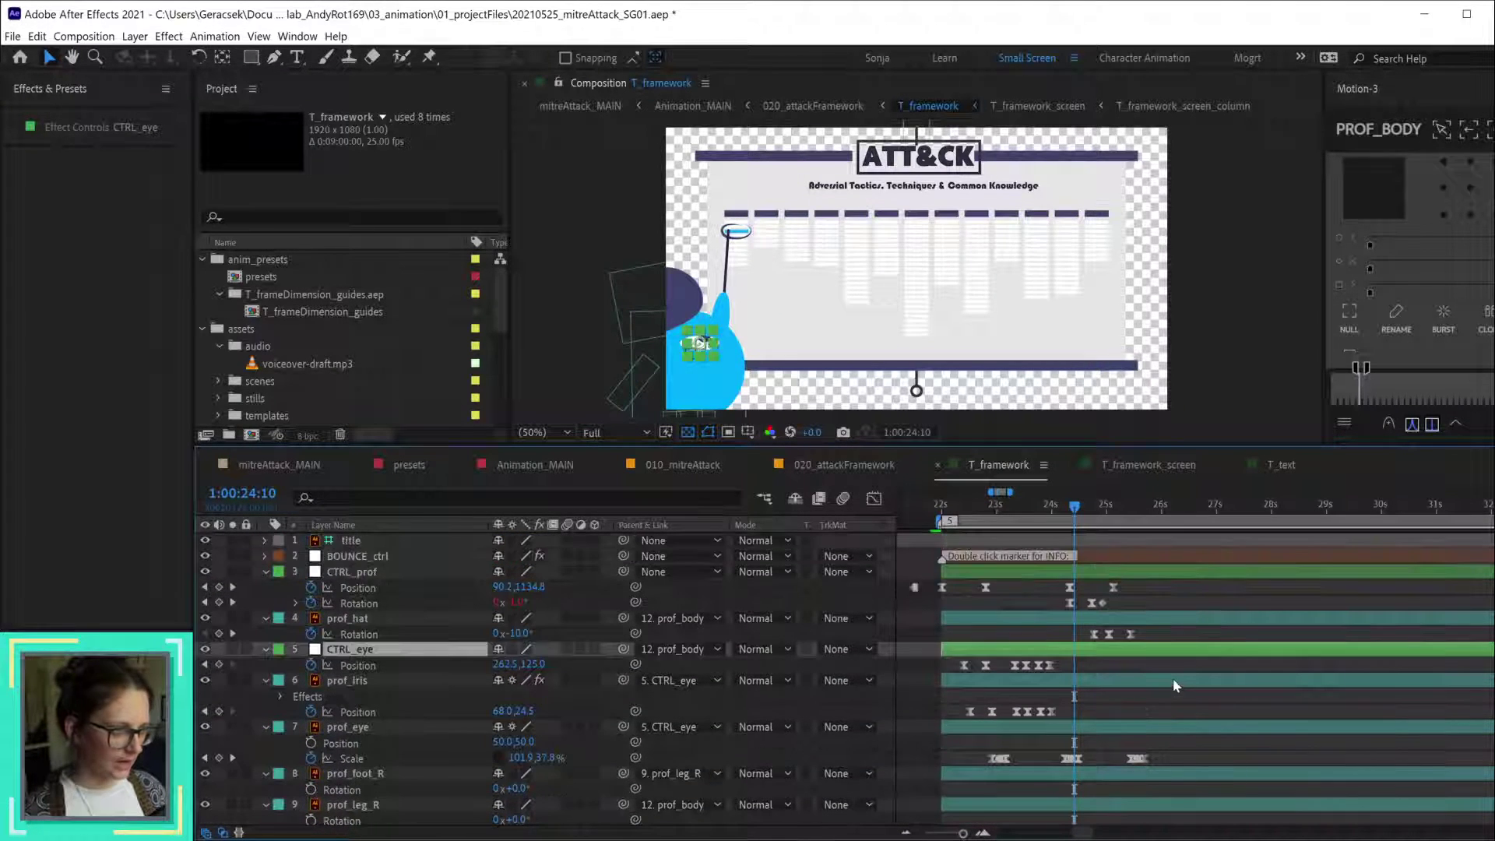
left_click(1110, 577)
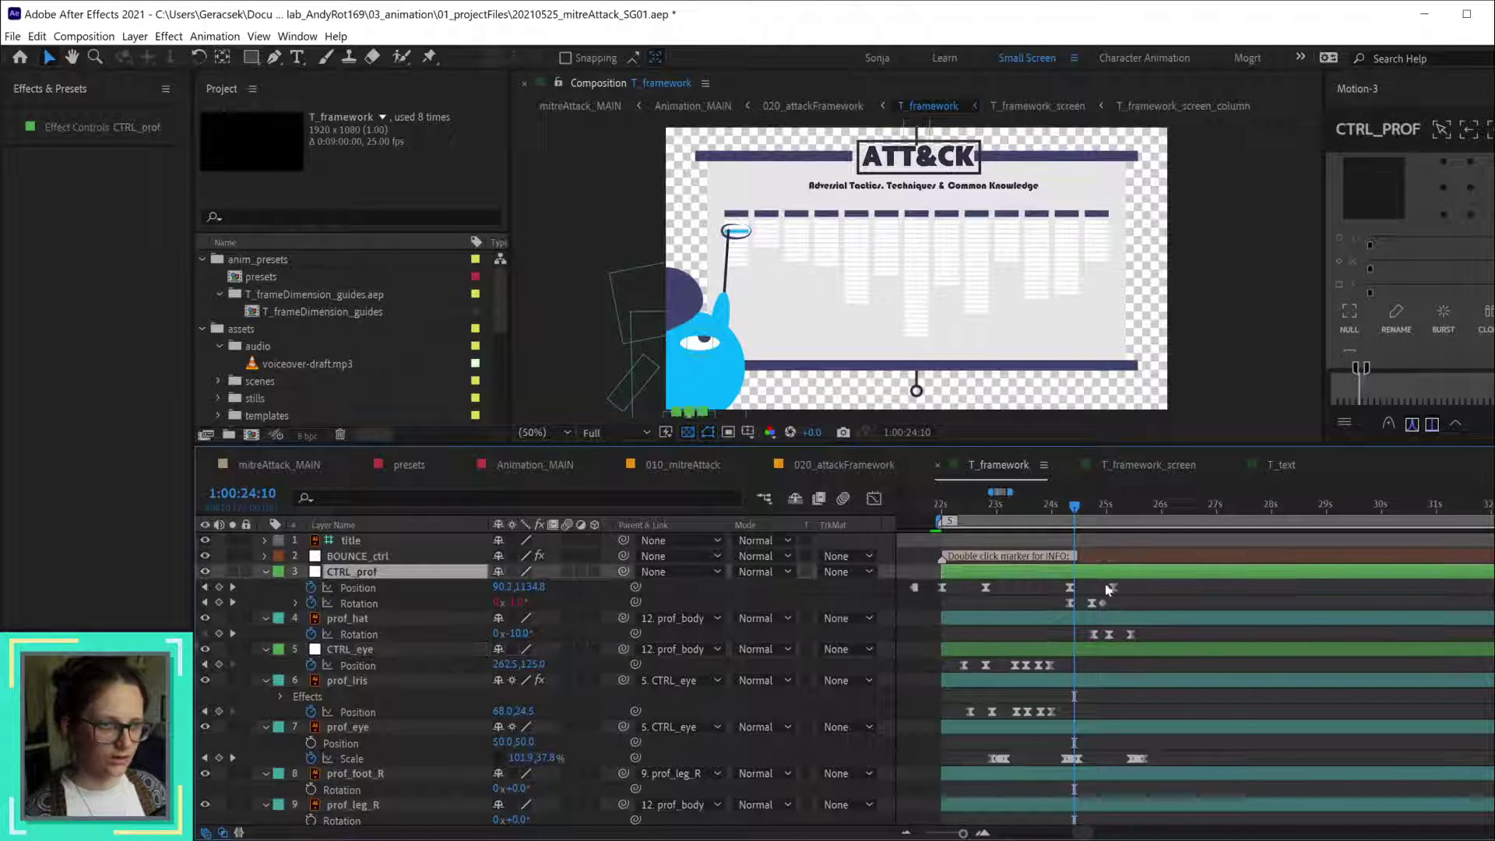
- Compare CTRL_prof's Position and Rotation keyframes at 1:00:24:08 with those of the eye, limb, arm and stick layers
scroll(1193, 590, "down", 3)
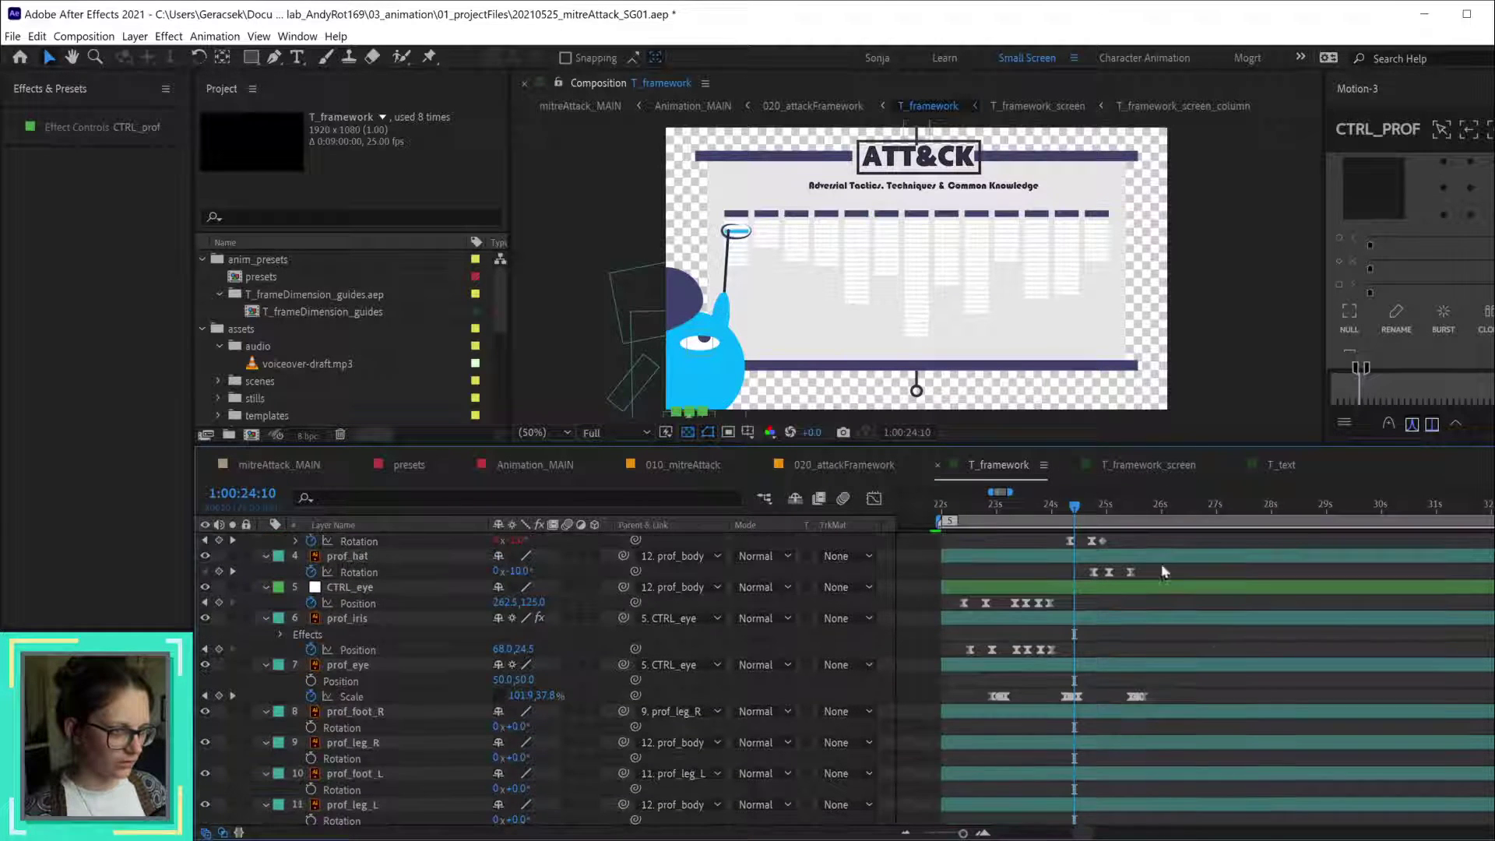
scroll(1160, 619, "down", 8)
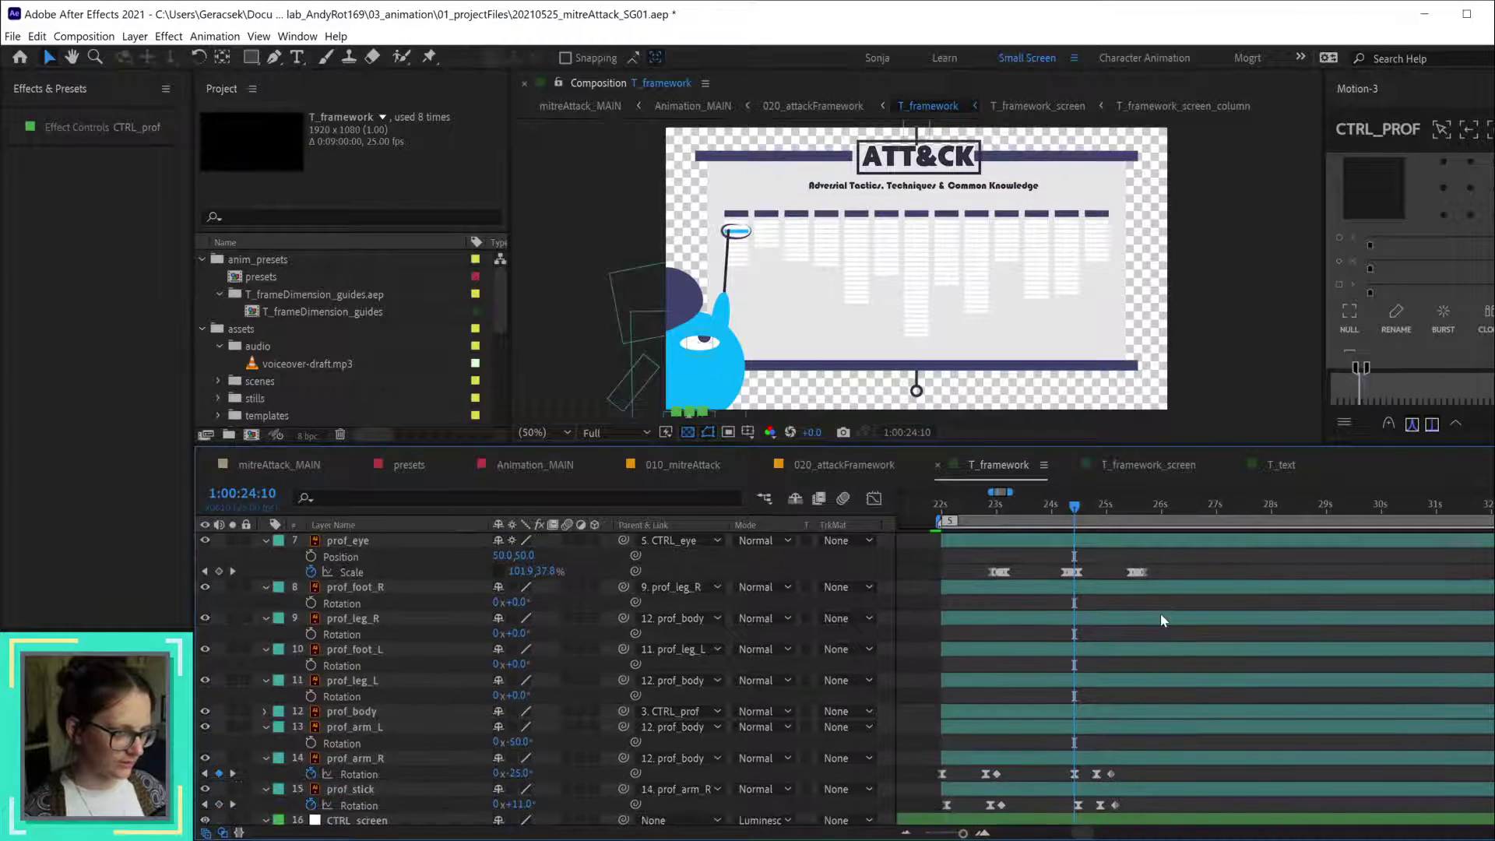
scroll(1160, 614, "up", 10)
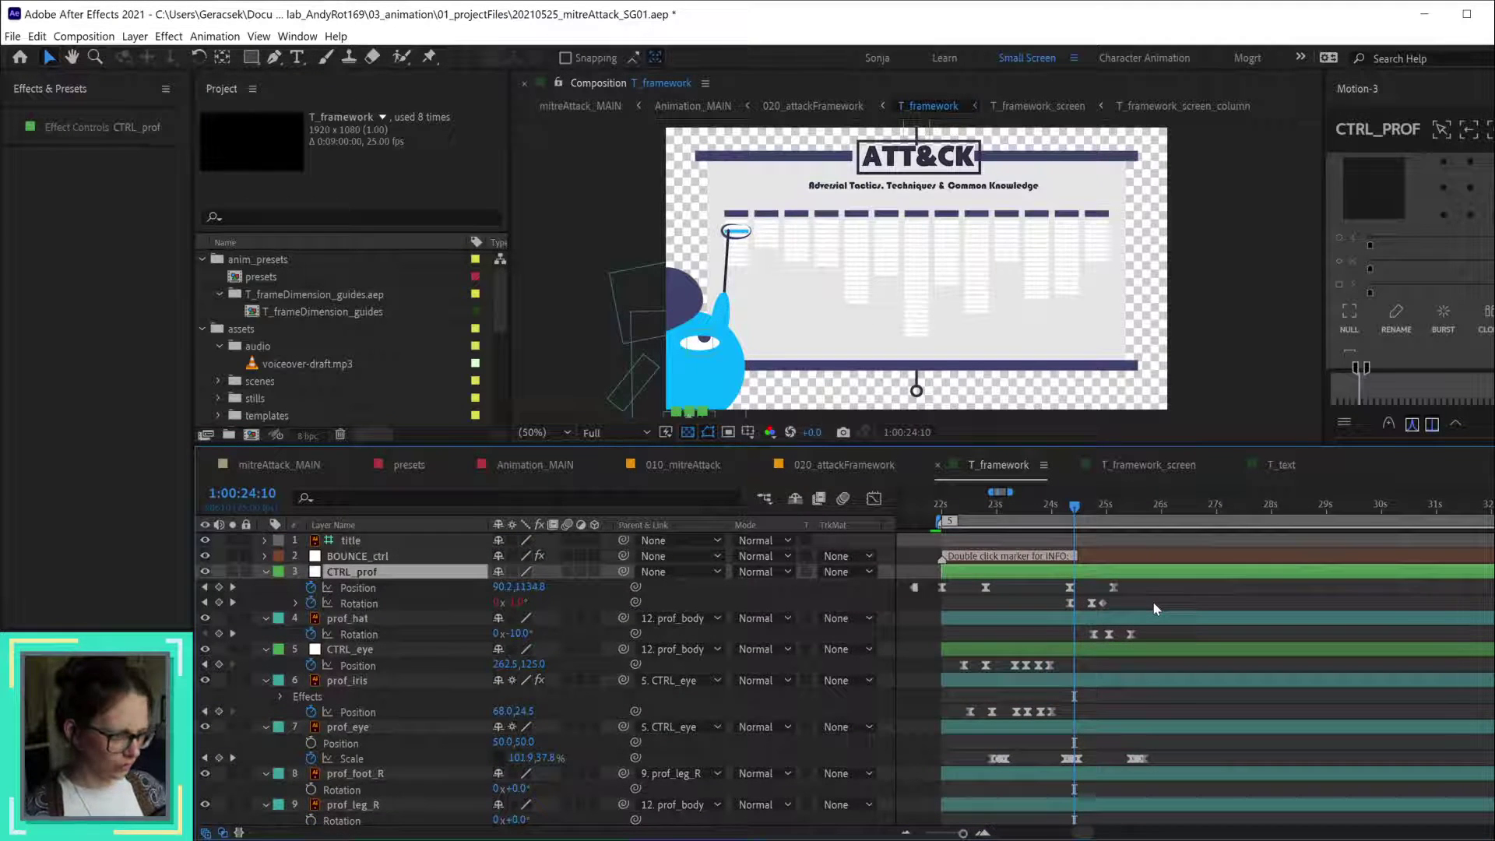
key("Page_Up")
key("Page_Up")
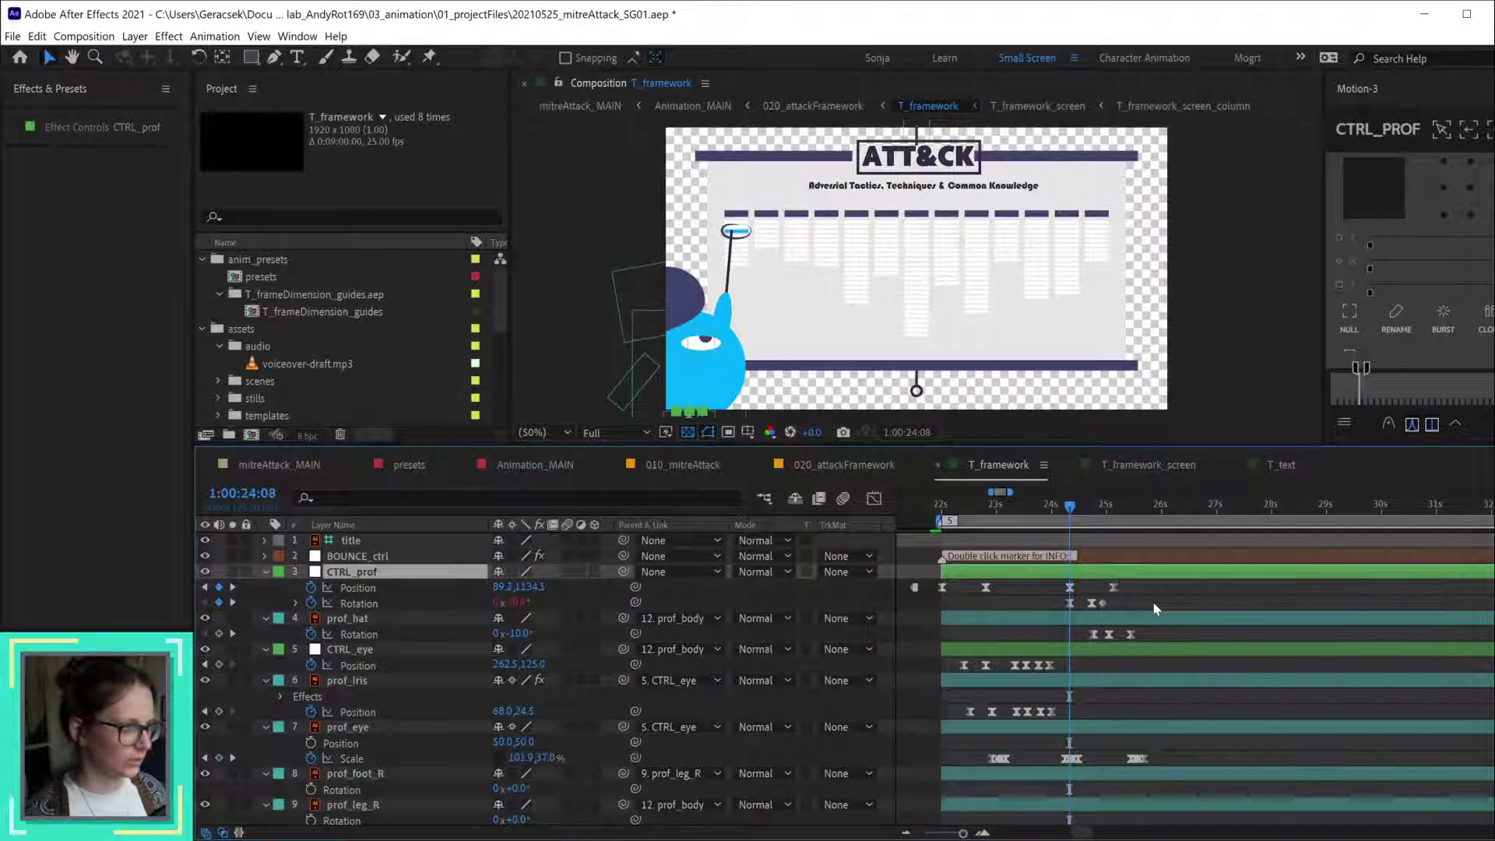
scroll(1236, 651, "down", 3)
scroll(1237, 651, "down", 9)
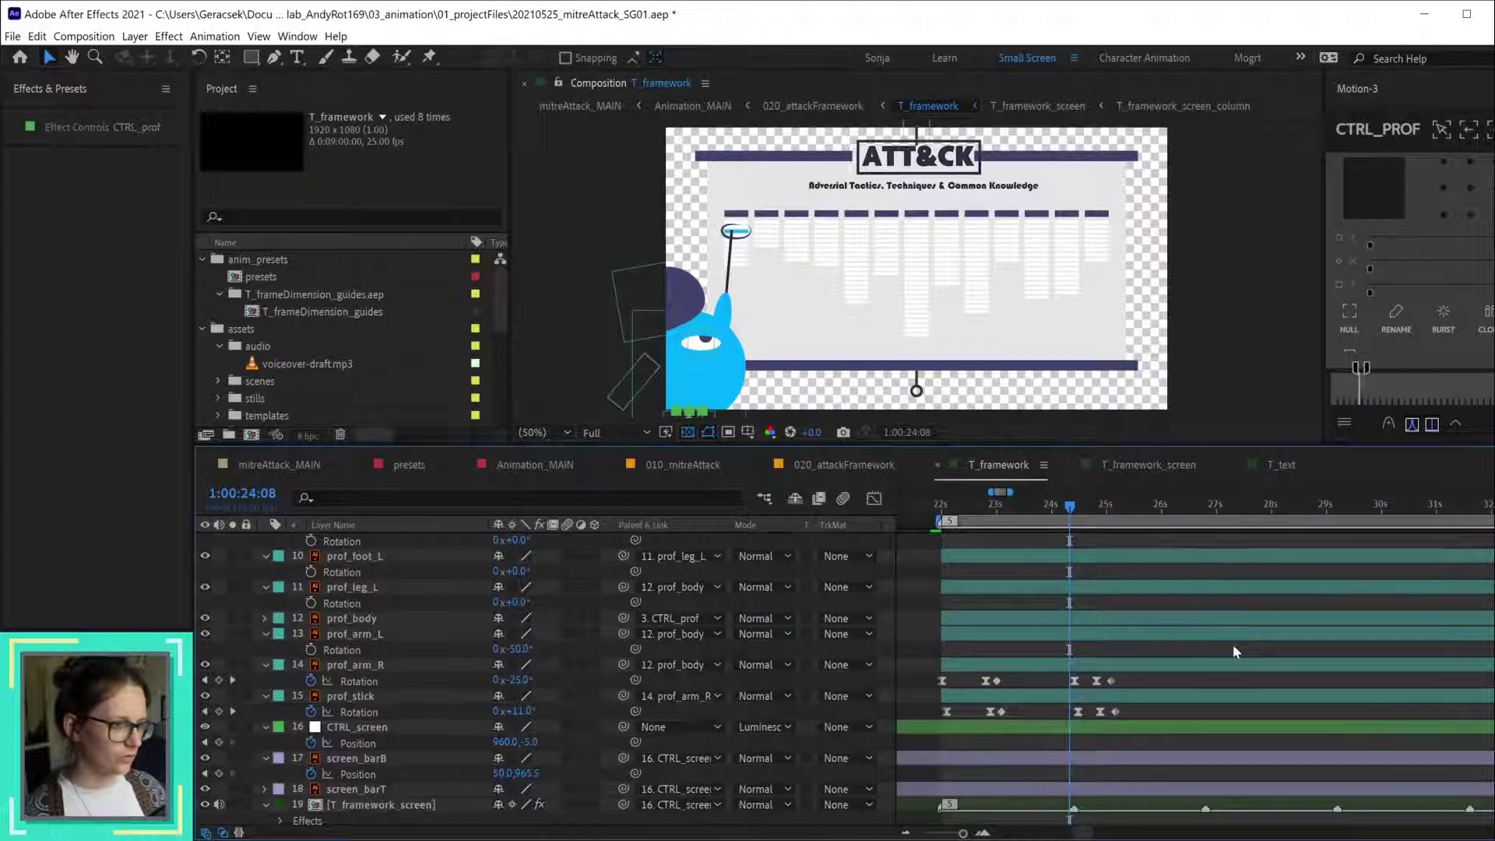
- Repeat CTRL_prof's Rotation keyframes from 1:00:24:08 at 1:00:26:18 and add a Position keyframe at that time
left_click(1199, 504)
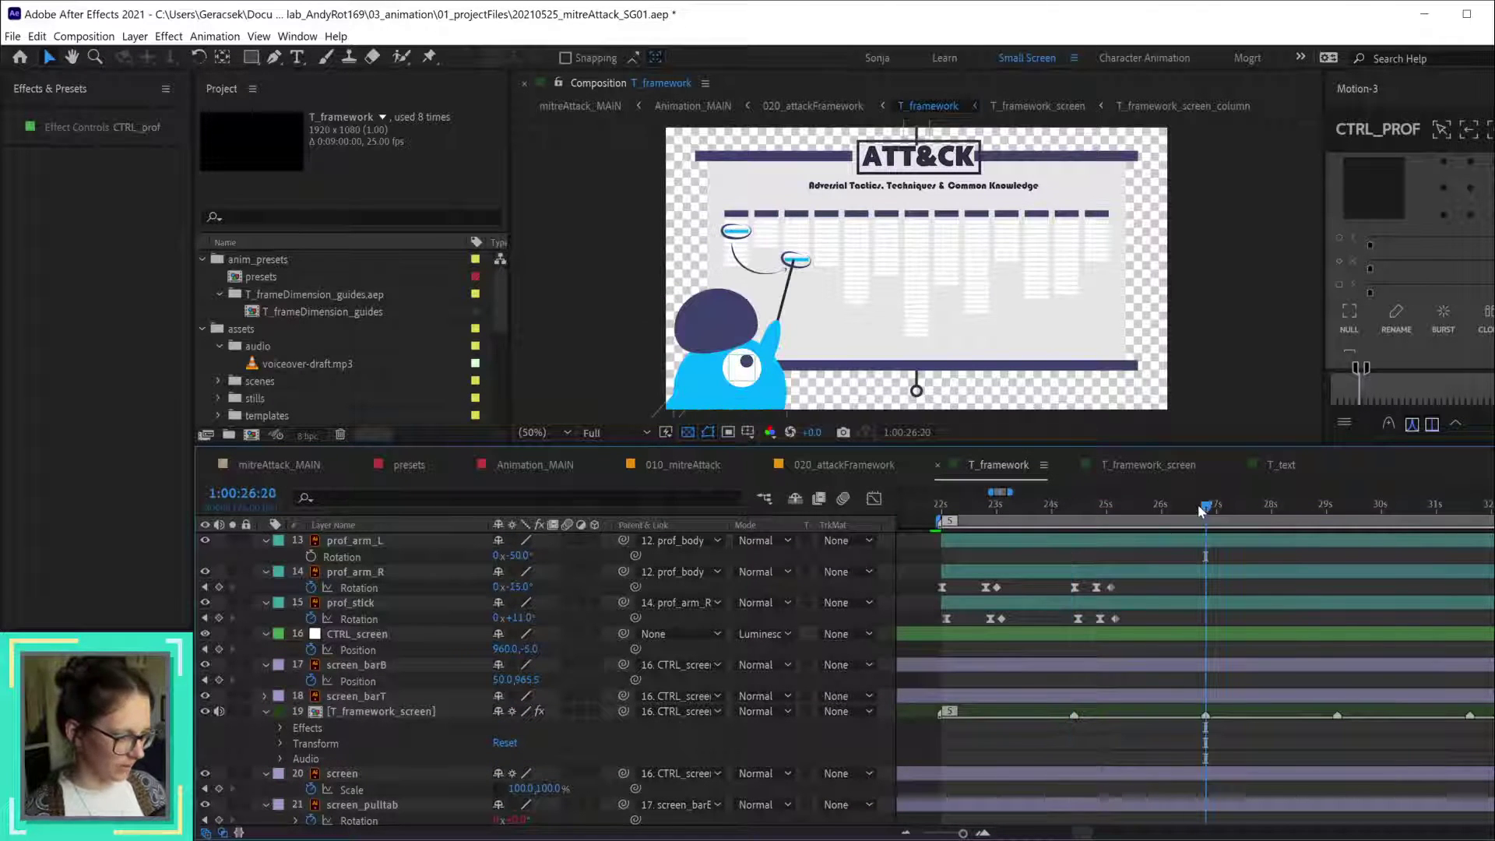
scroll(1204, 661, "up", 10)
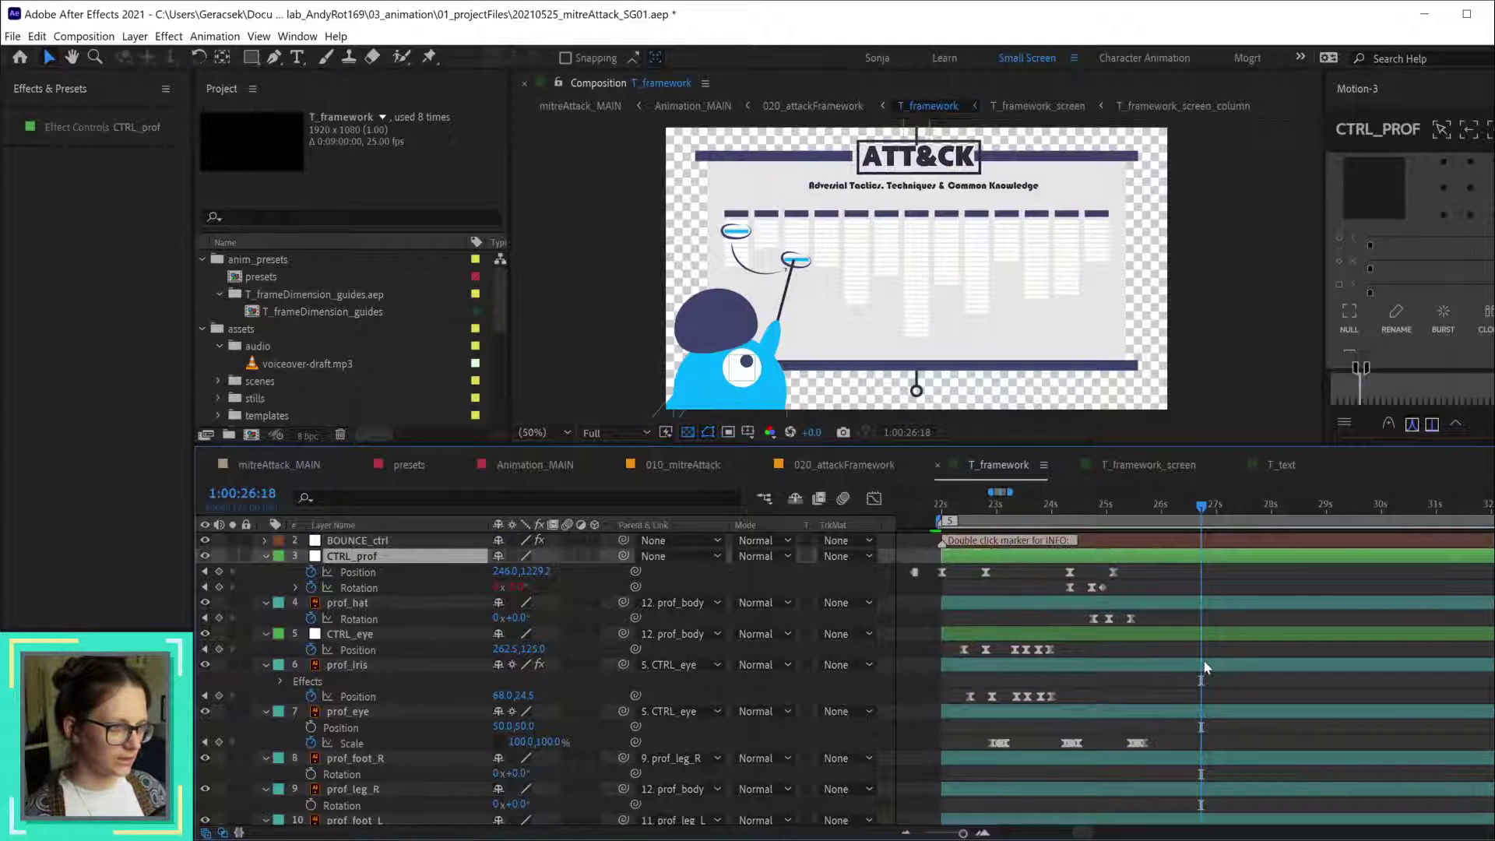
scroll(1206, 667, "up", 1)
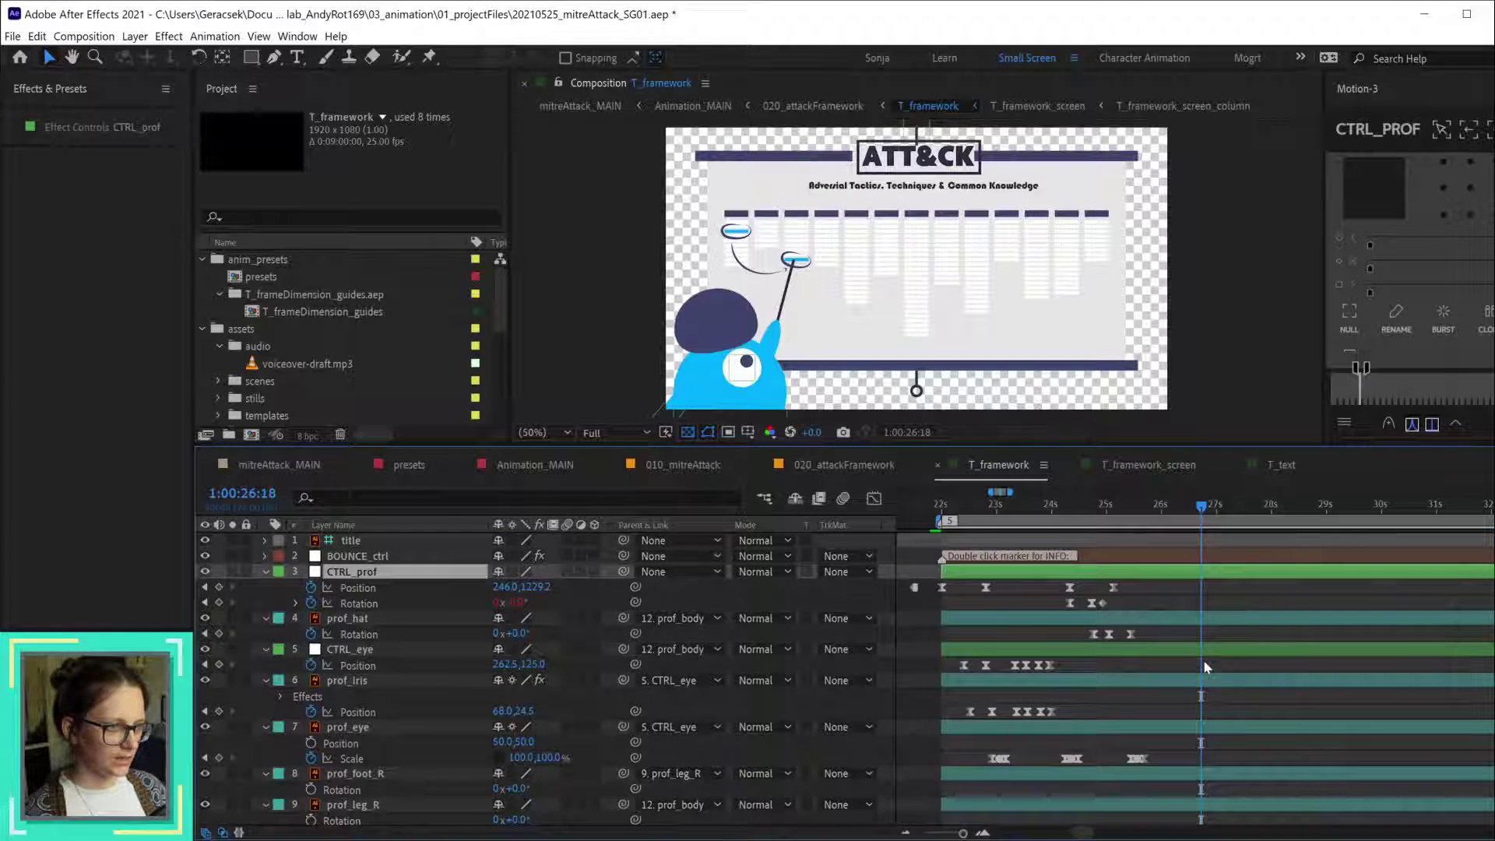
left_click(220, 602)
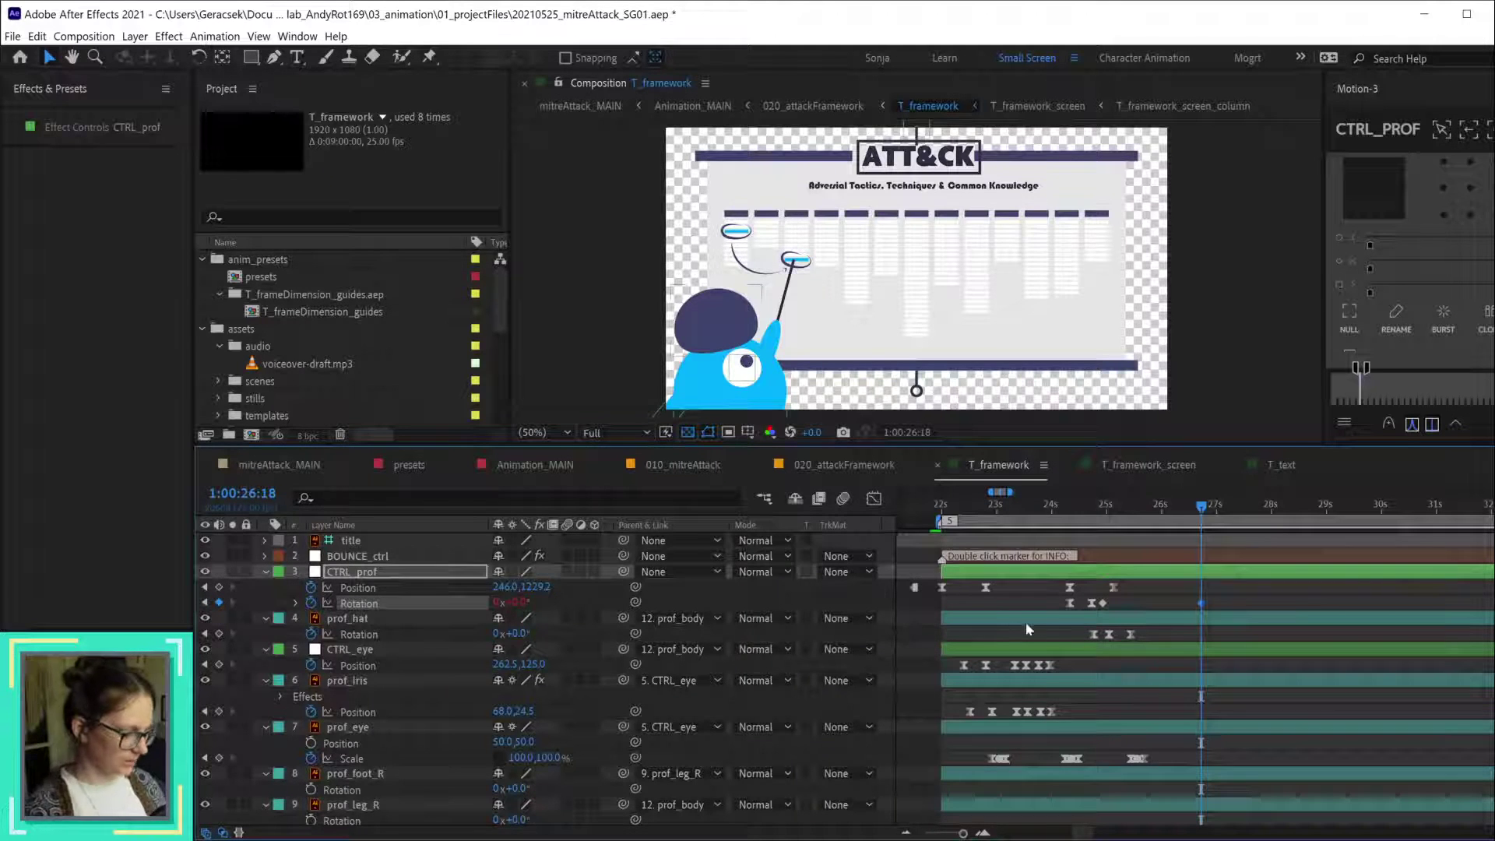
left_click(1114, 603)
key("ctrl+v")
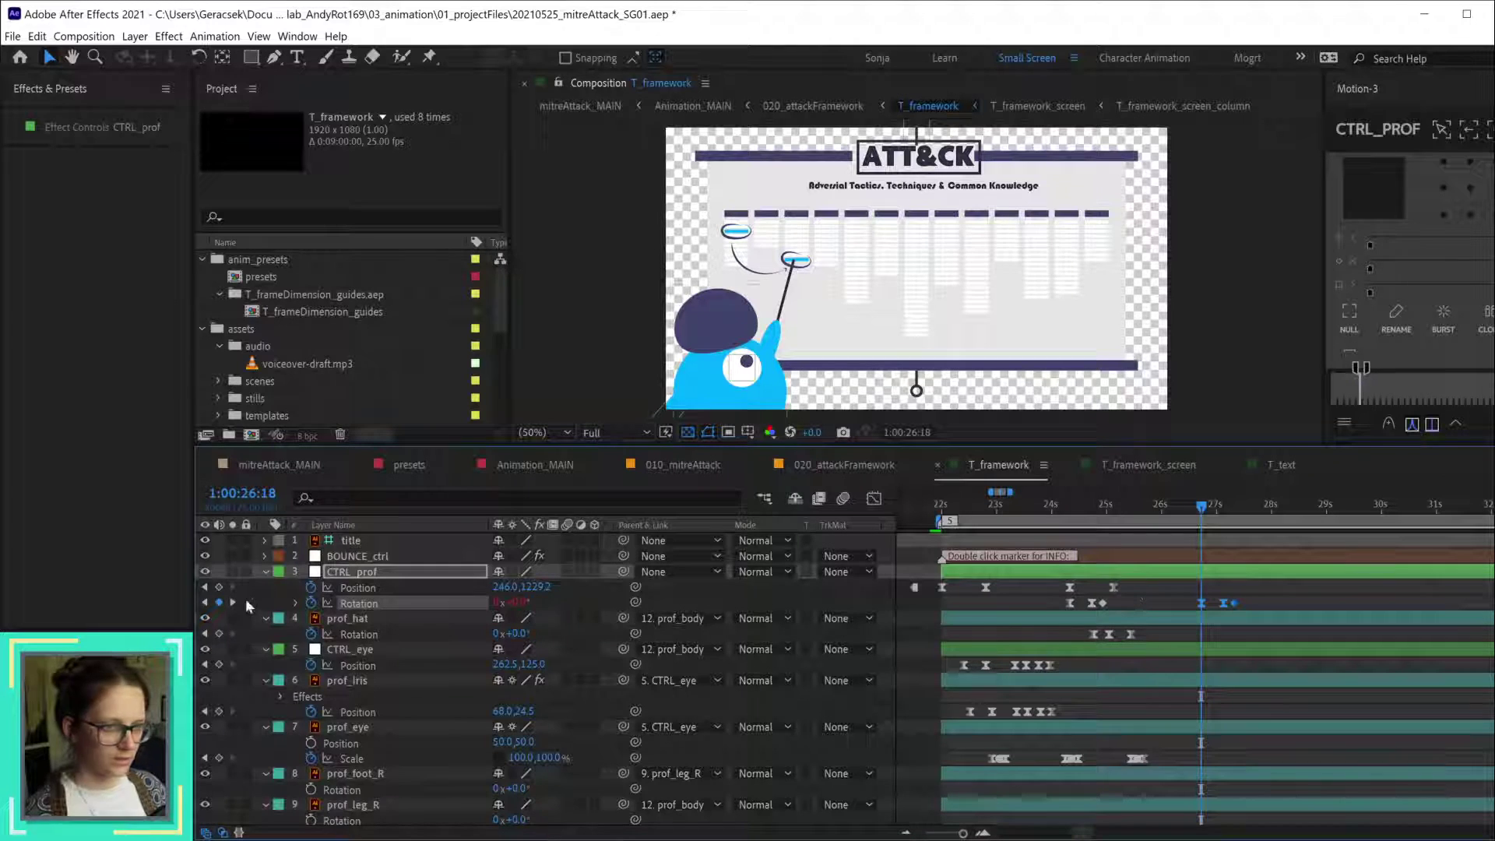
left_click(219, 587)
- Play back the professor's move between 1:00:24:08 and 1:00:25:03 to check its duration
left_click_drag(1084, 511, 1070, 510)
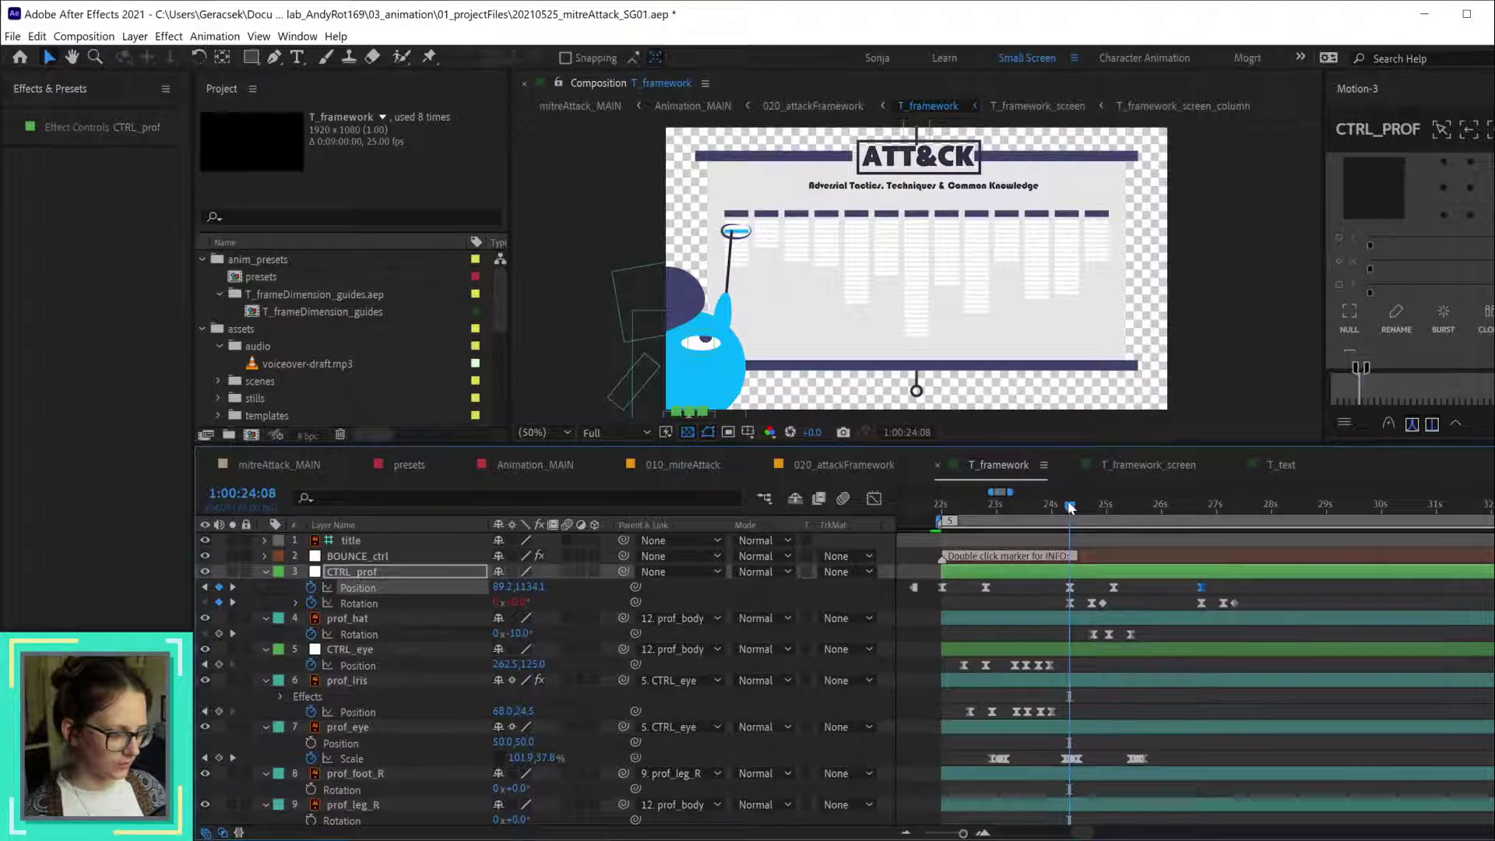
key("space")
key("space")
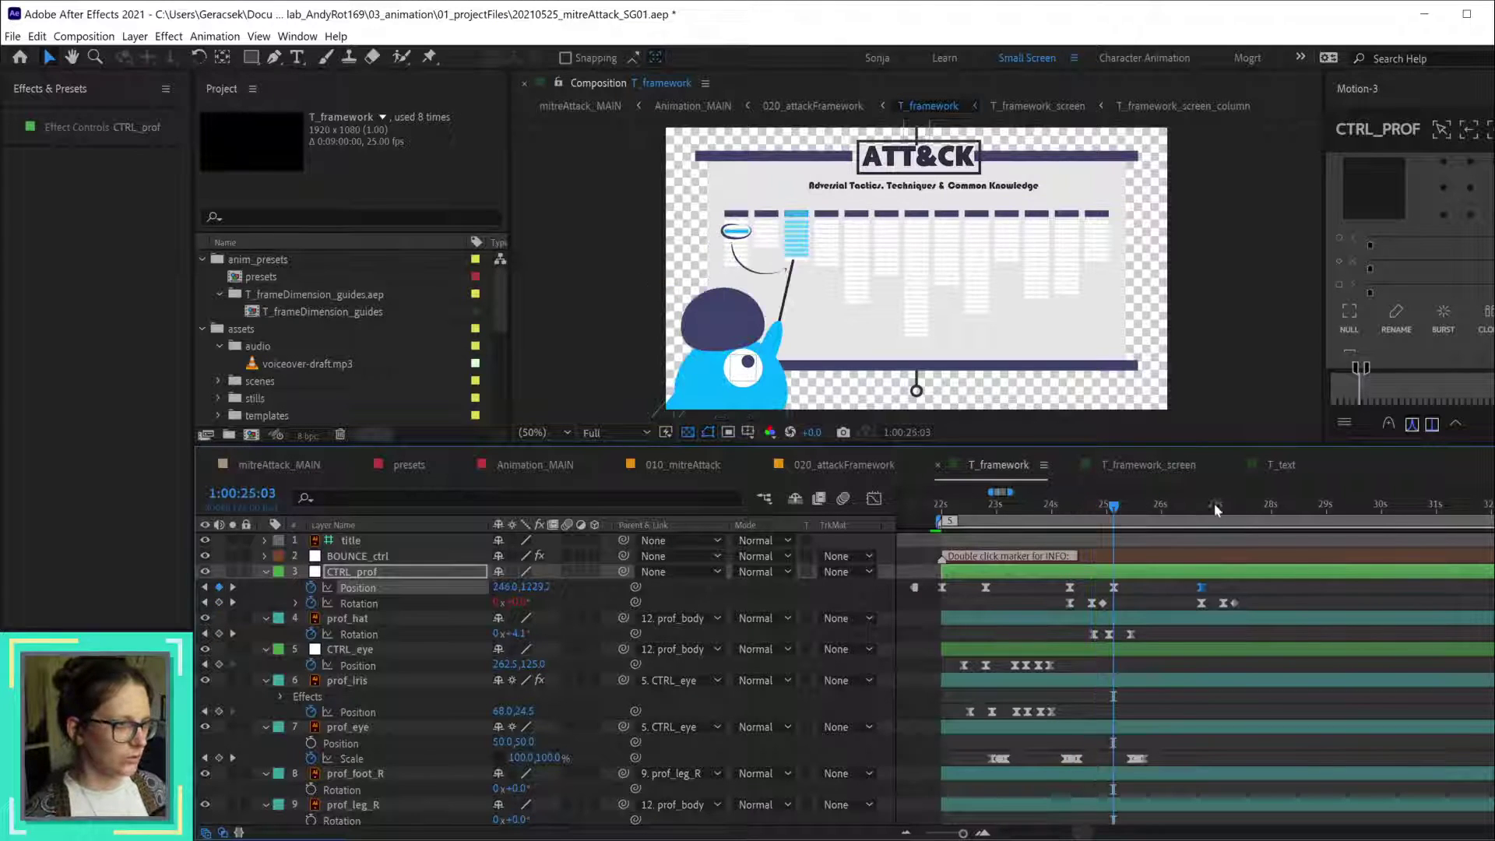
- At 1:00:27:13, move CTRL_prof to Position 484, 1363.2 so the stick points at the end of the curve in the fifth column
left_click(1199, 505)
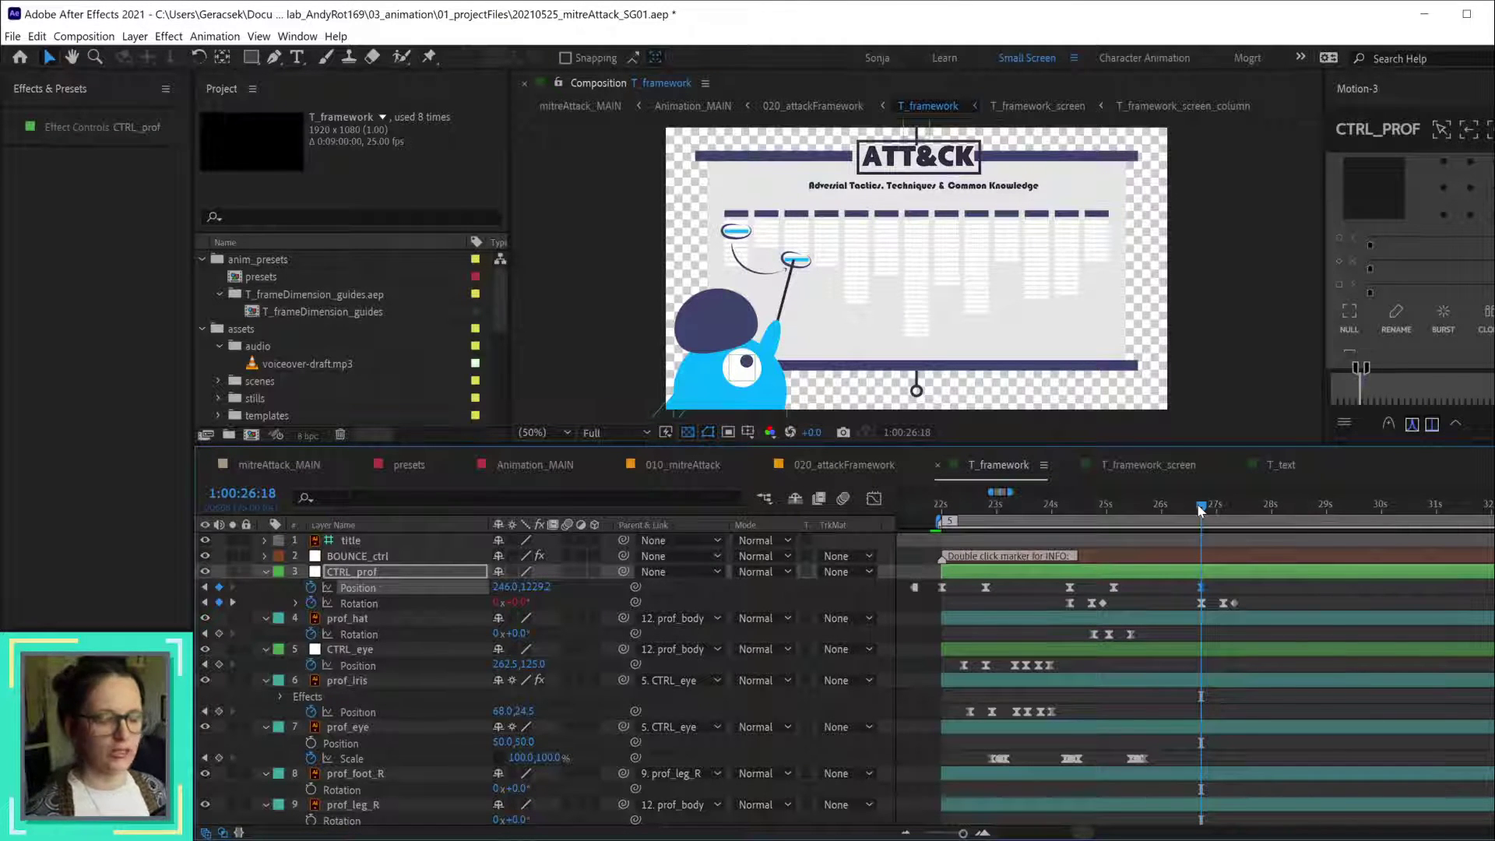
key("space")
key("space")
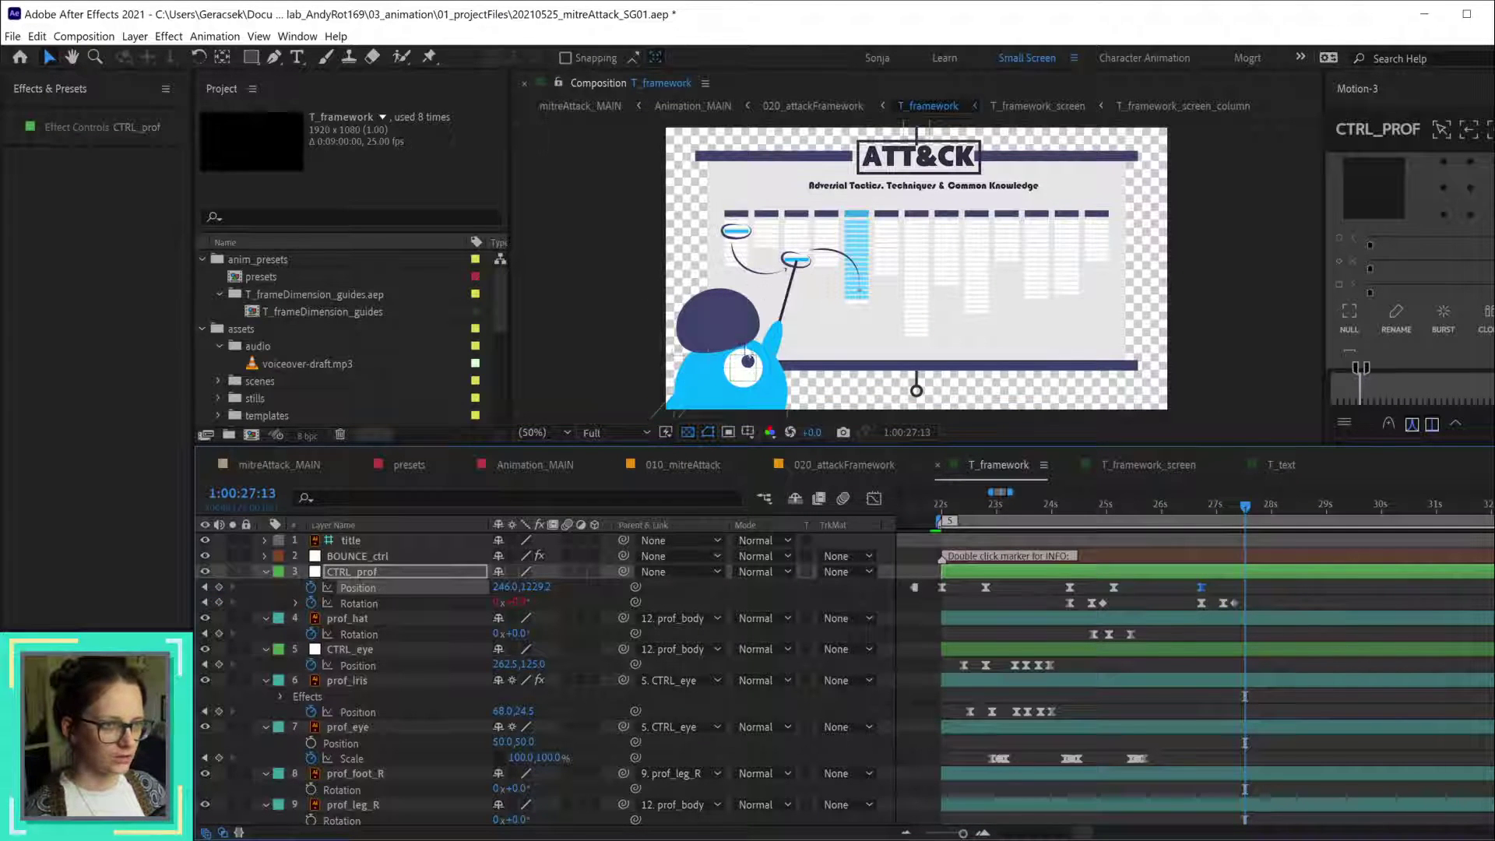
scroll(779, 371, "down", 2)
scroll(781, 374, "up", 2)
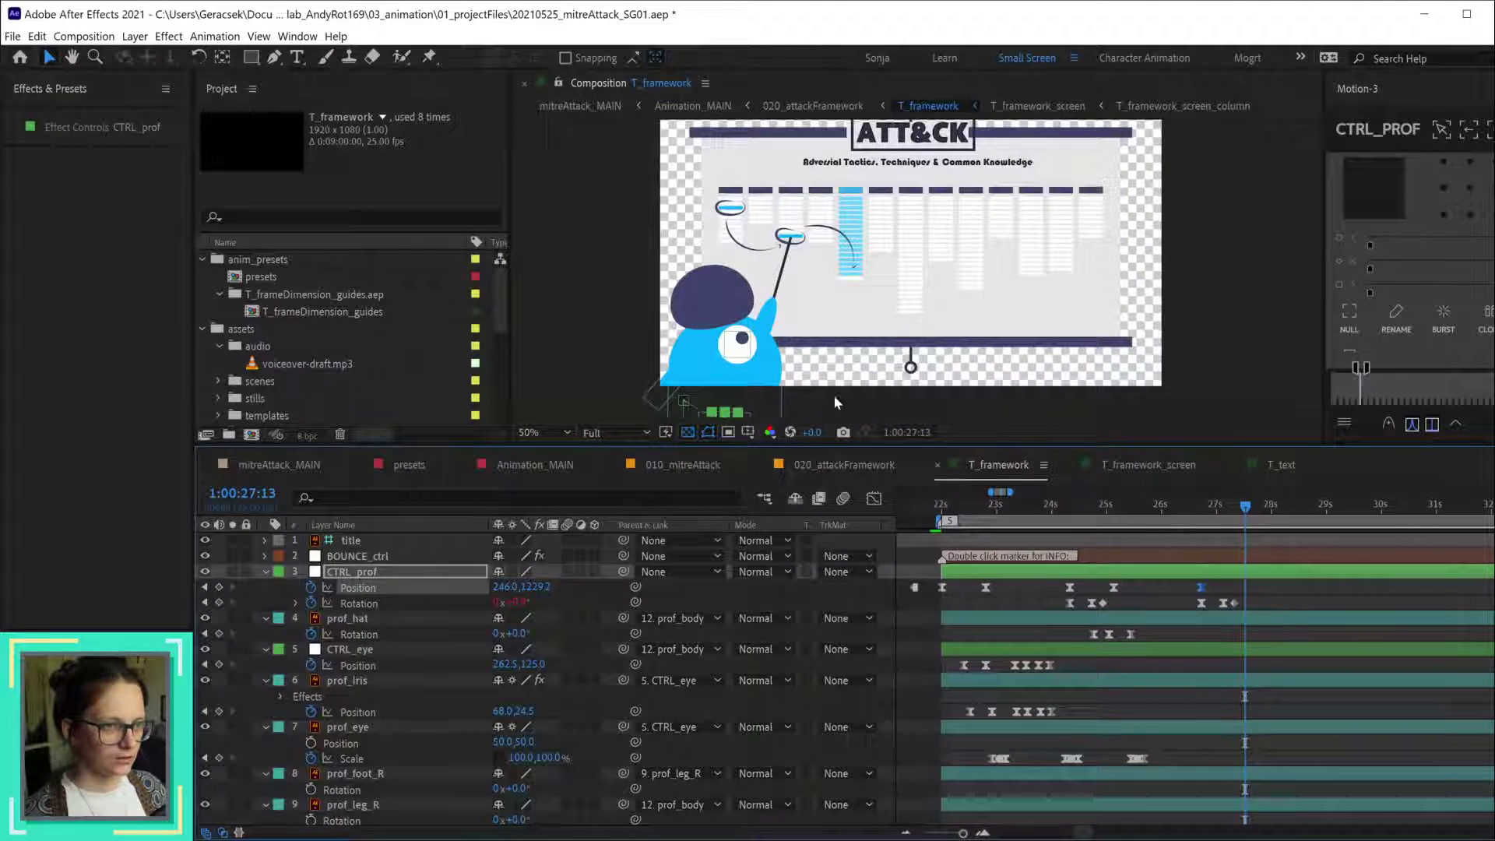
left_click_drag(819, 395, 846, 348)
key("v")
left_click_drag(744, 386, 792, 414)
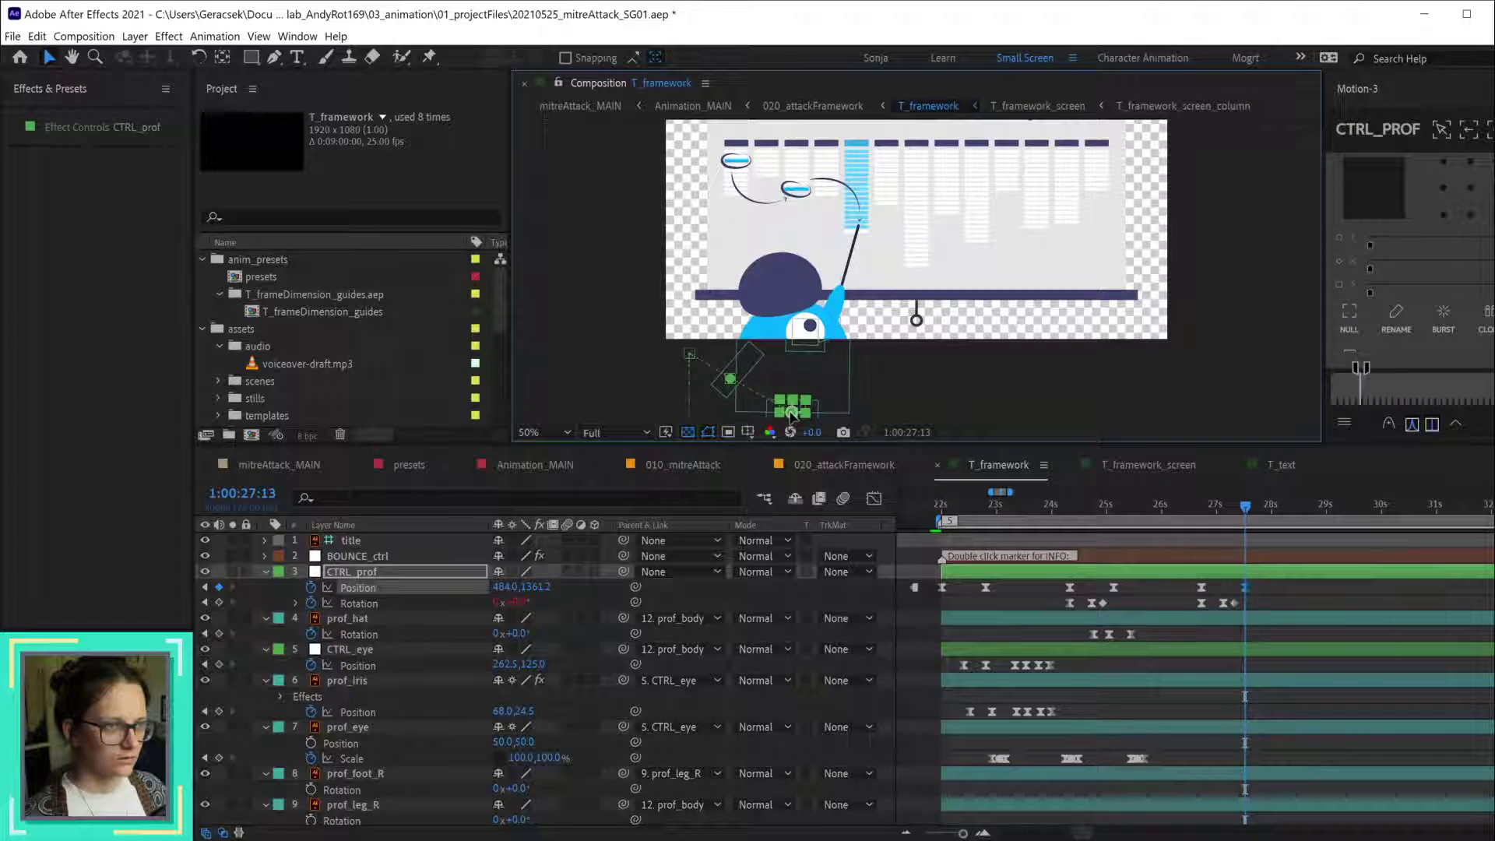
key("Down")
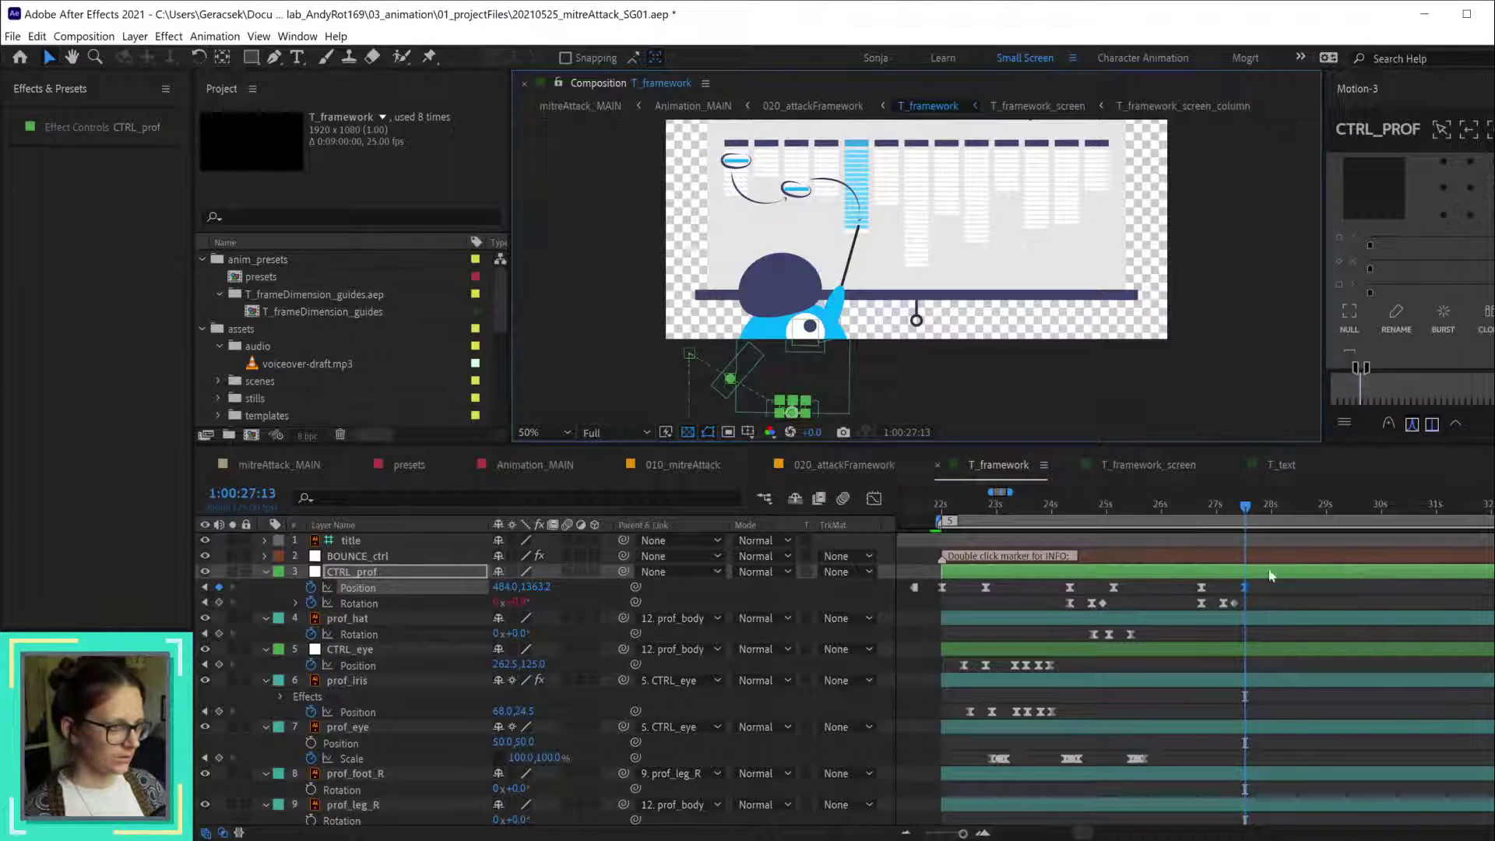
- Check the velocity of CTRL_prof's Position keyframe at 1:00:25:03 and apply even Motion-3 easing to the Position keyframes from 1:00:22:00 to 1:00:27:13
right_click(1114, 589)
left_click(1181, 756)
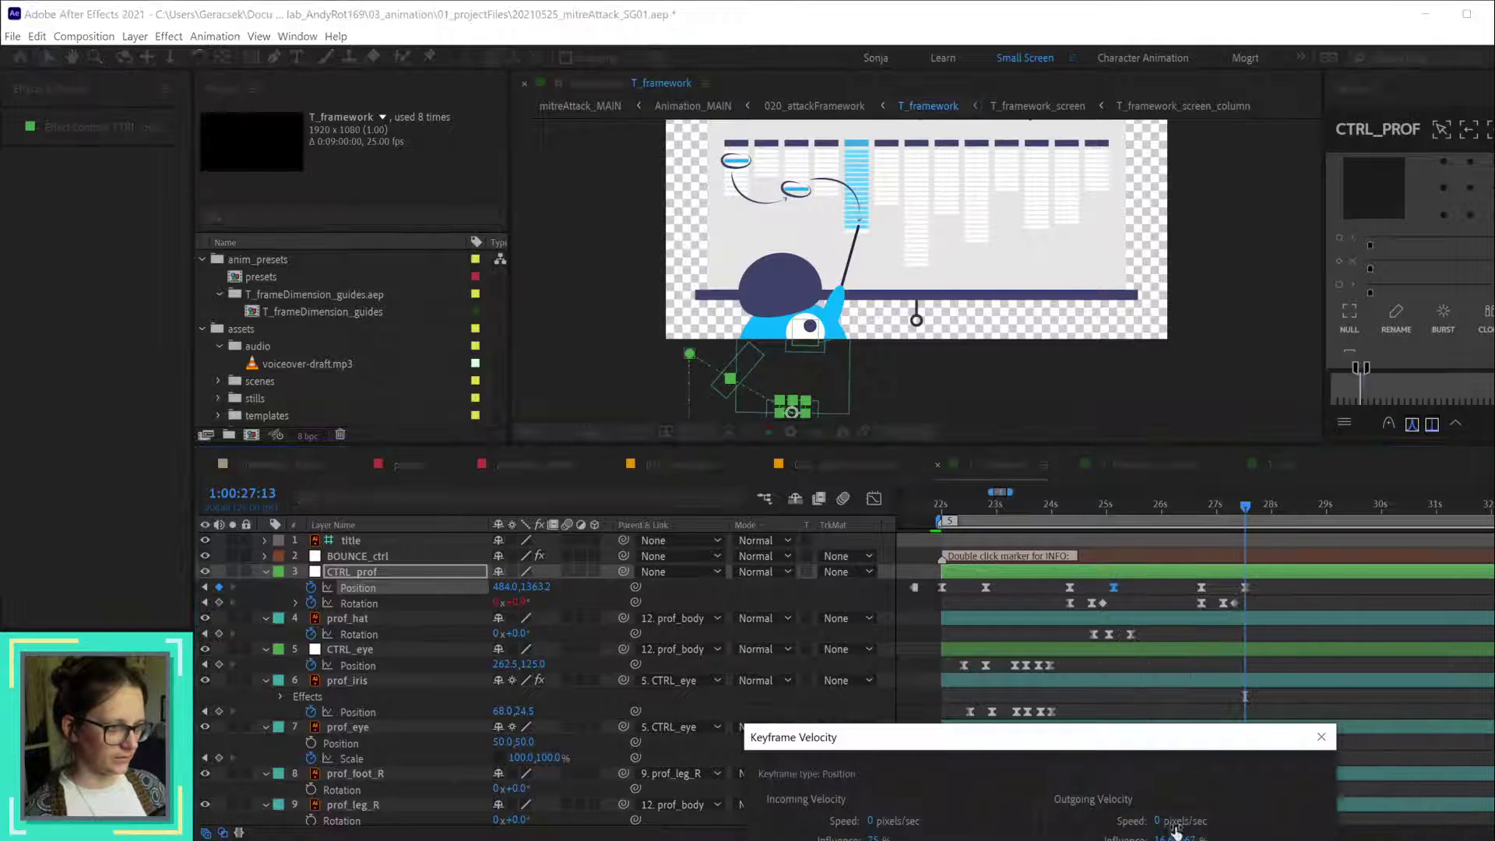
key("Return")
left_click_drag(1270, 586, 938, 590)
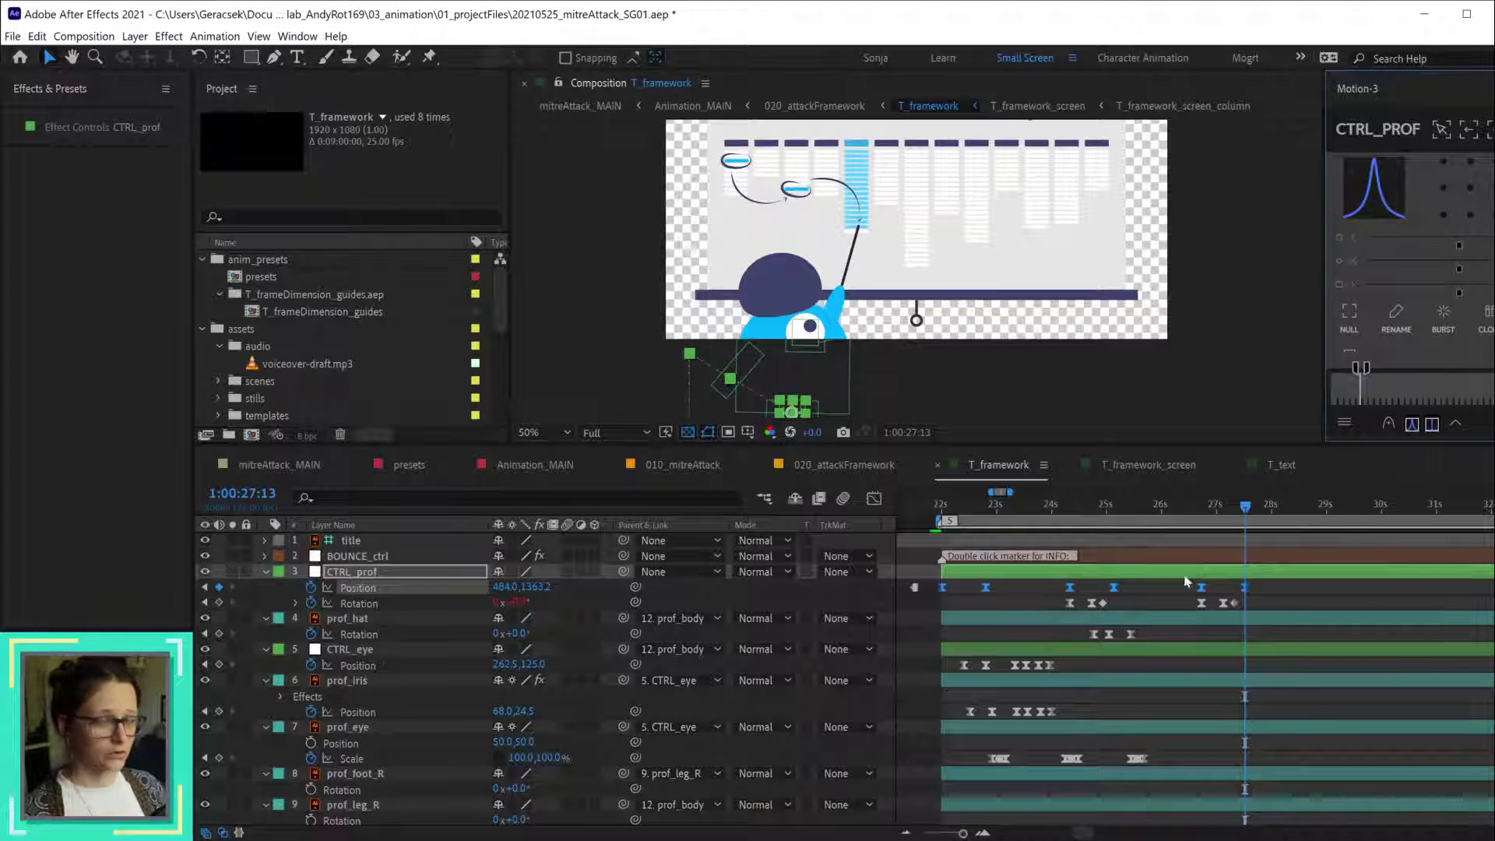
- Show the speed graph for CTRL_prof's last two Position keyframes and scrub between 1:00:26:18 and 1:00:27:13 to examine the curve
left_click_drag(1252, 586, 1187, 591)
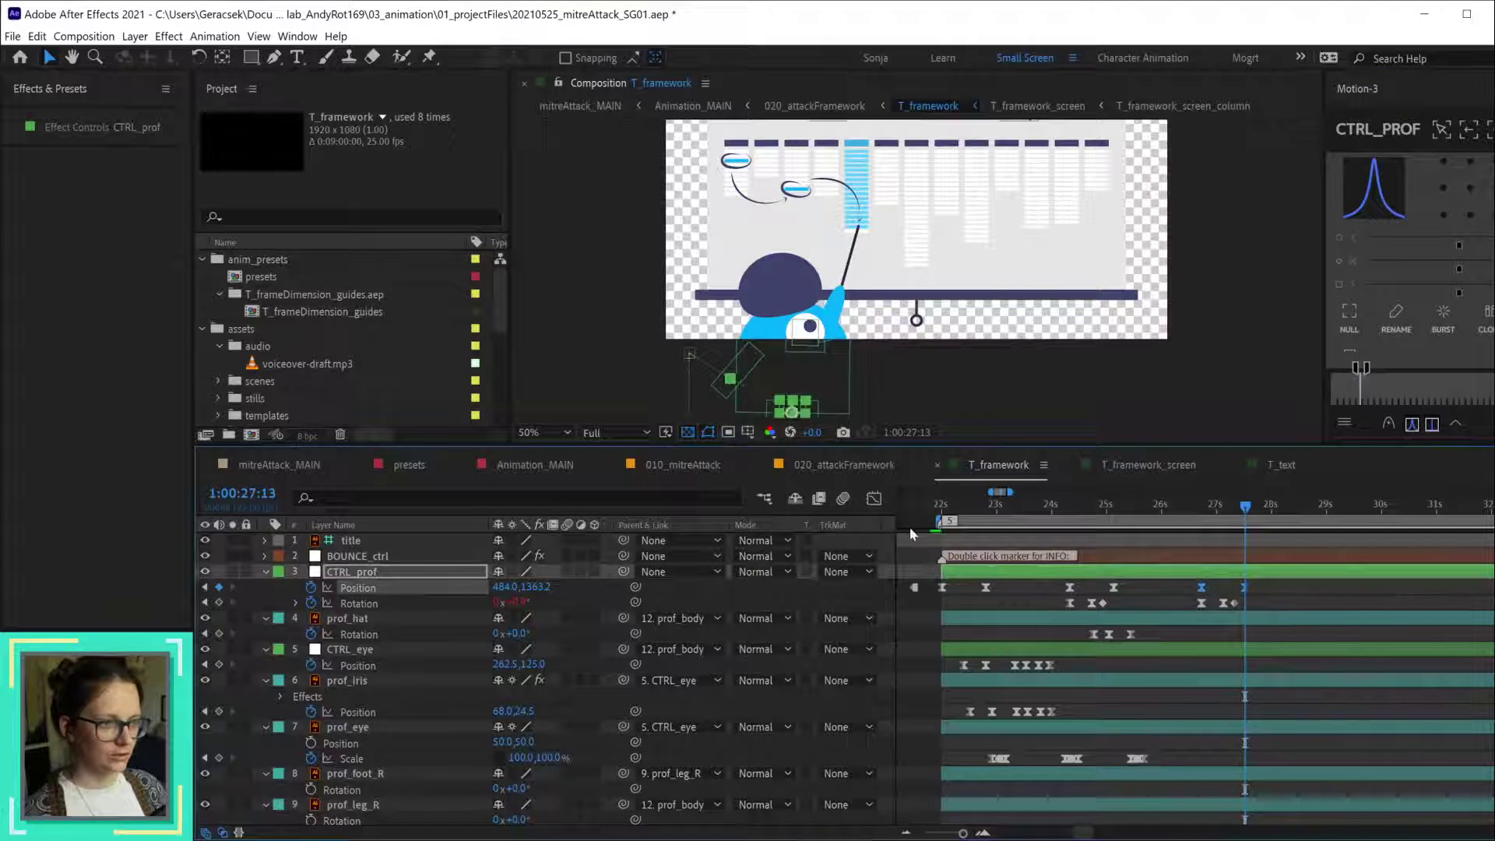
left_click(875, 499)
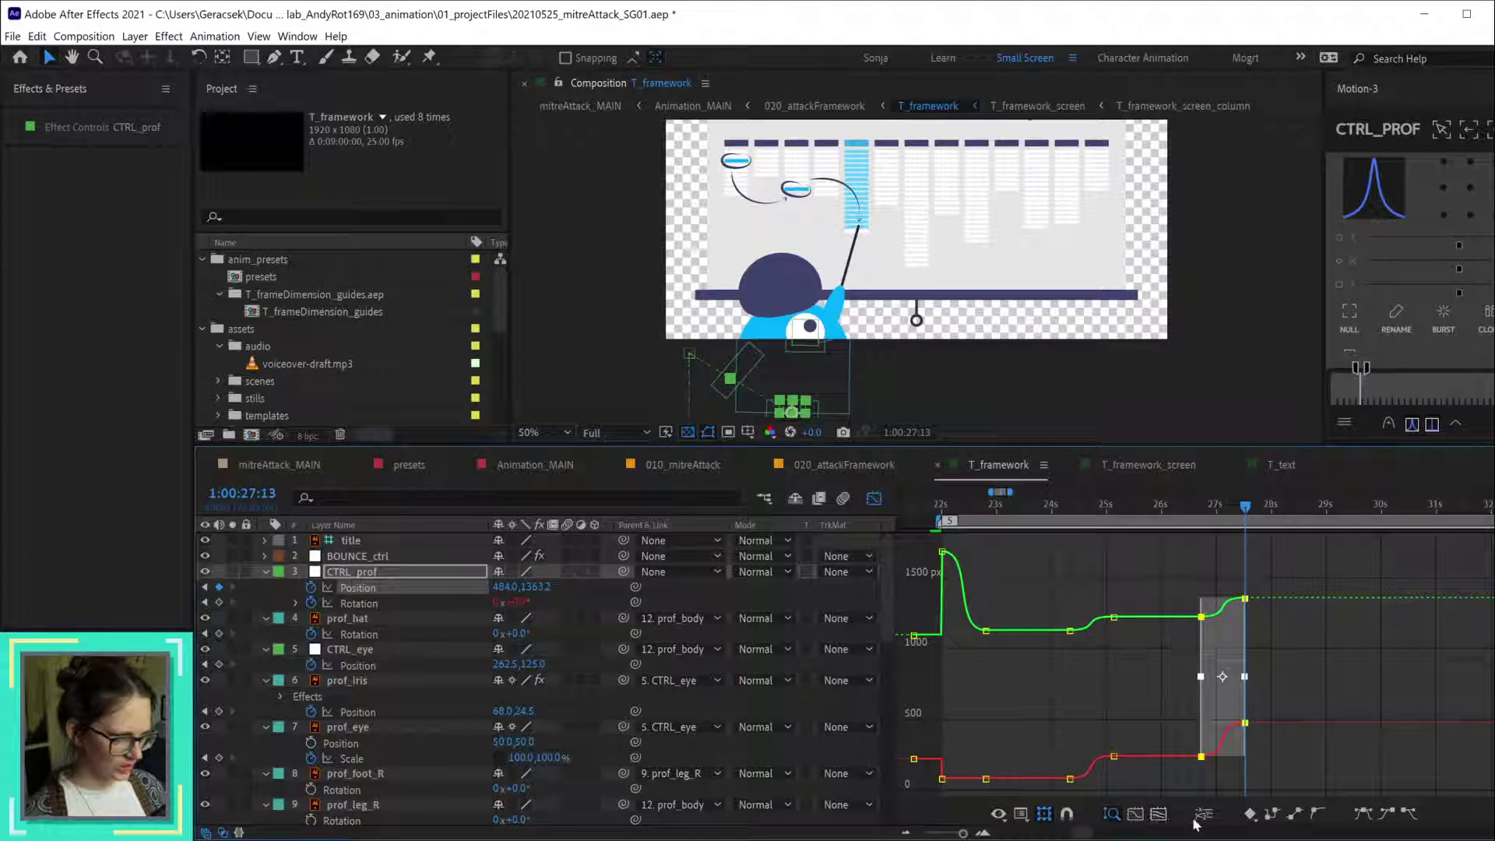
left_click(999, 815)
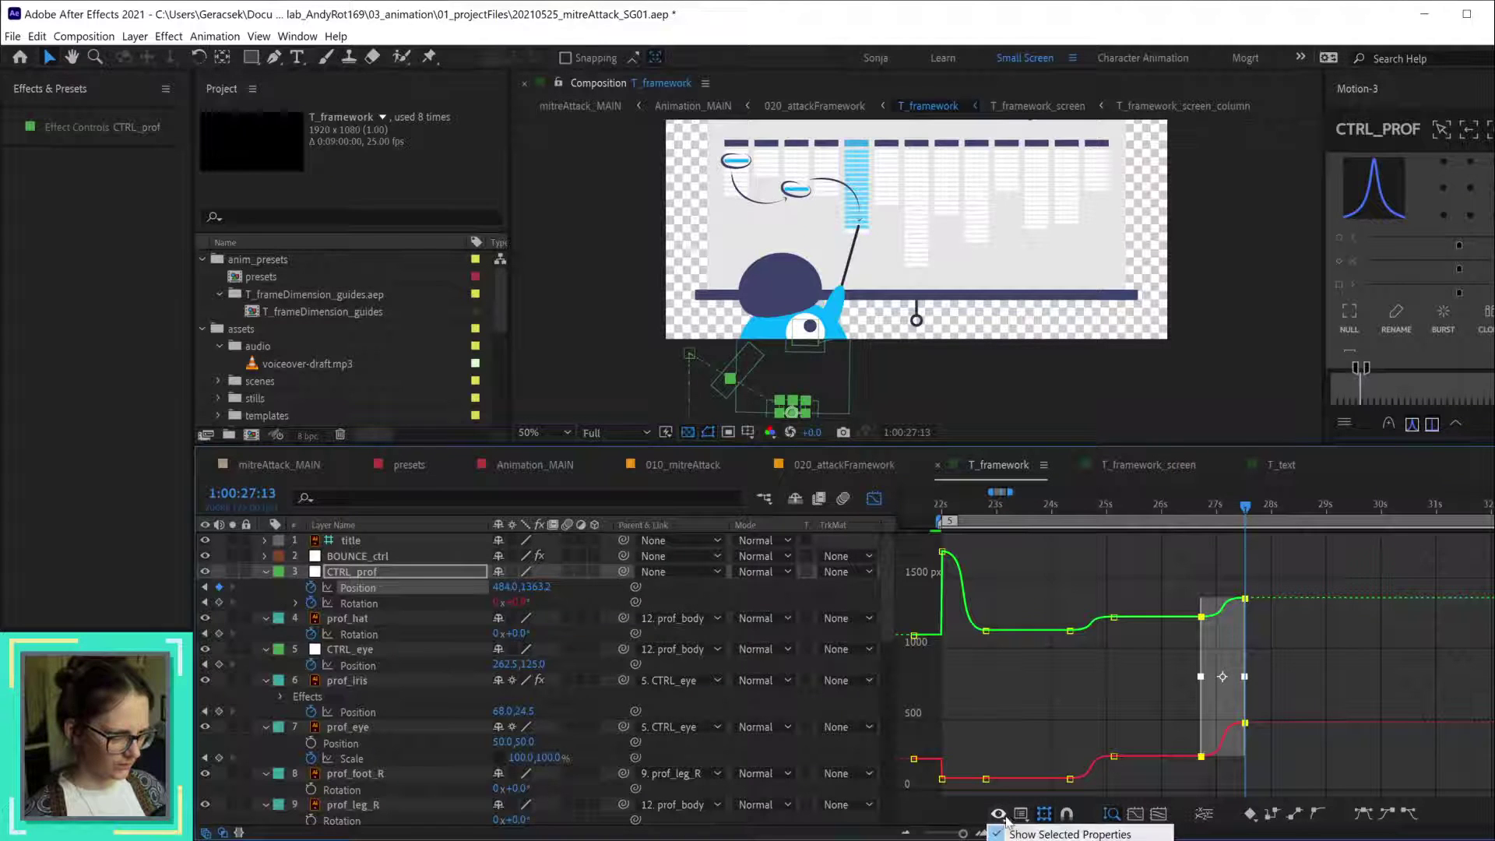
left_click(1016, 816)
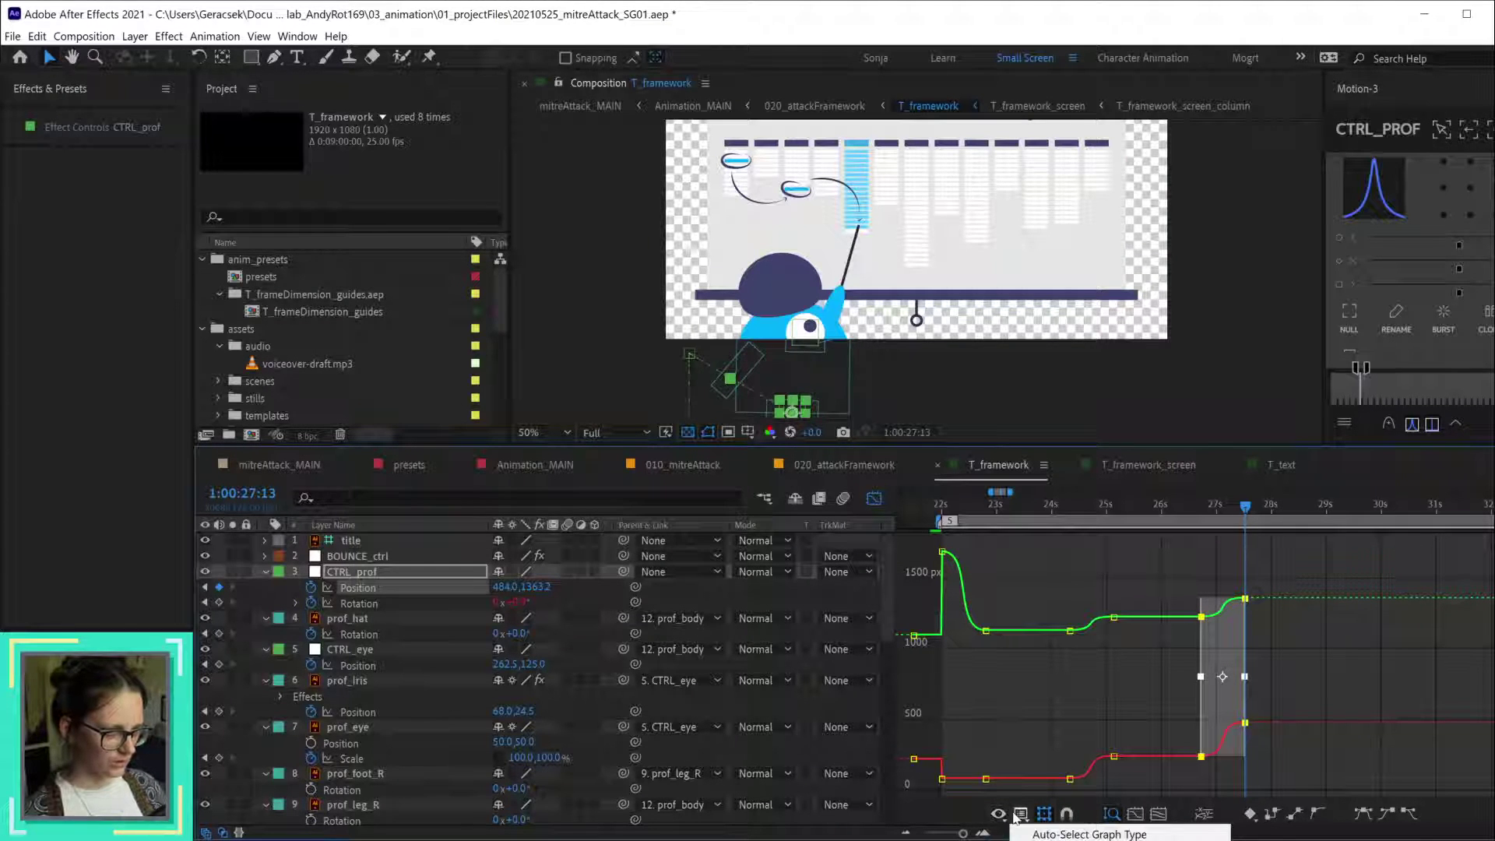
left_click(1021, 813)
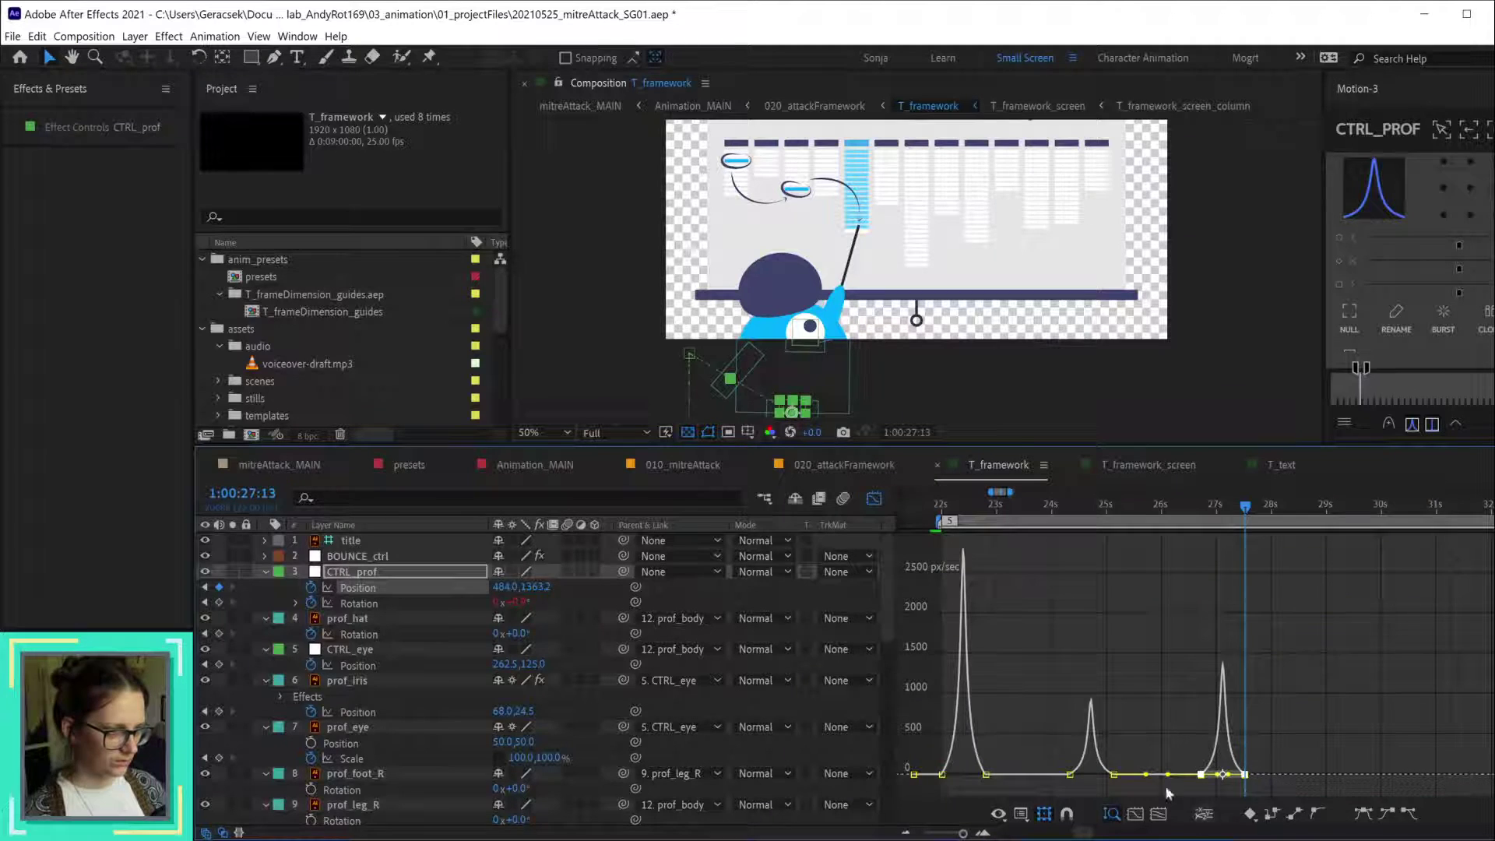
scroll(1238, 781, "up", 4)
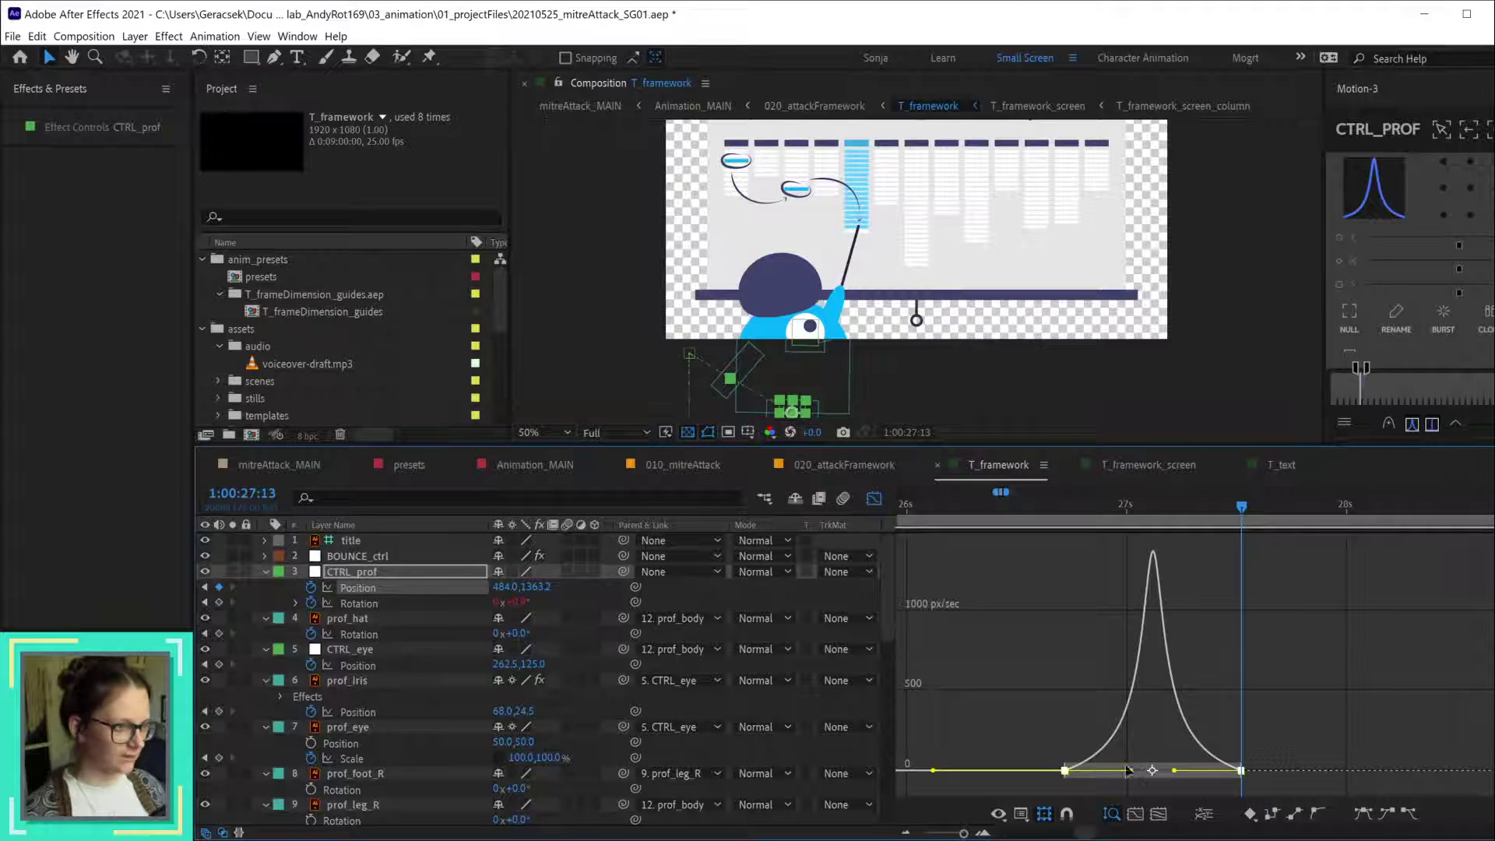
left_click(1064, 506)
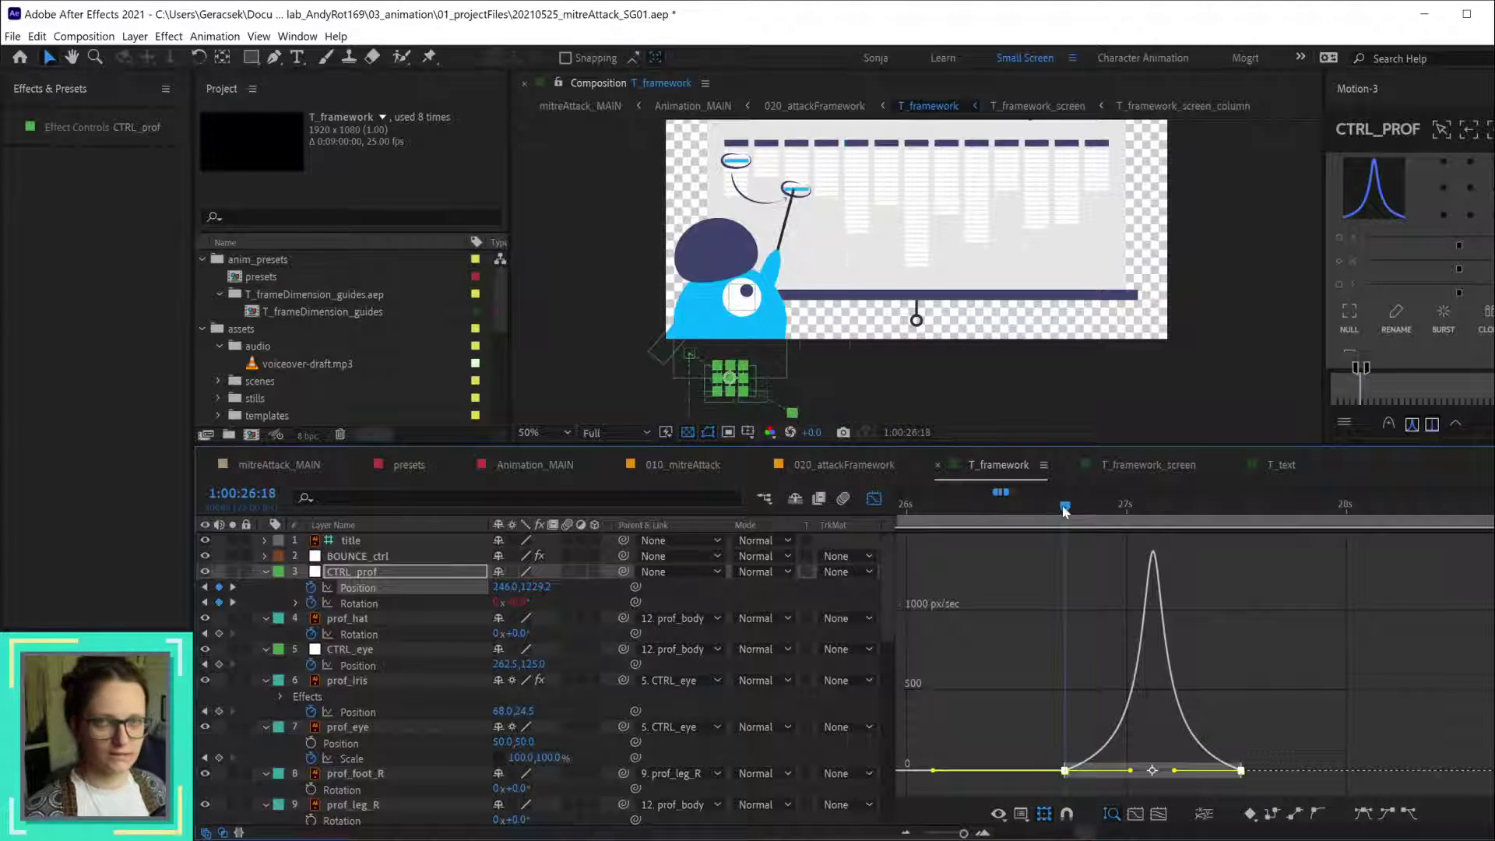
left_click_drag(1064, 510, 1246, 516)
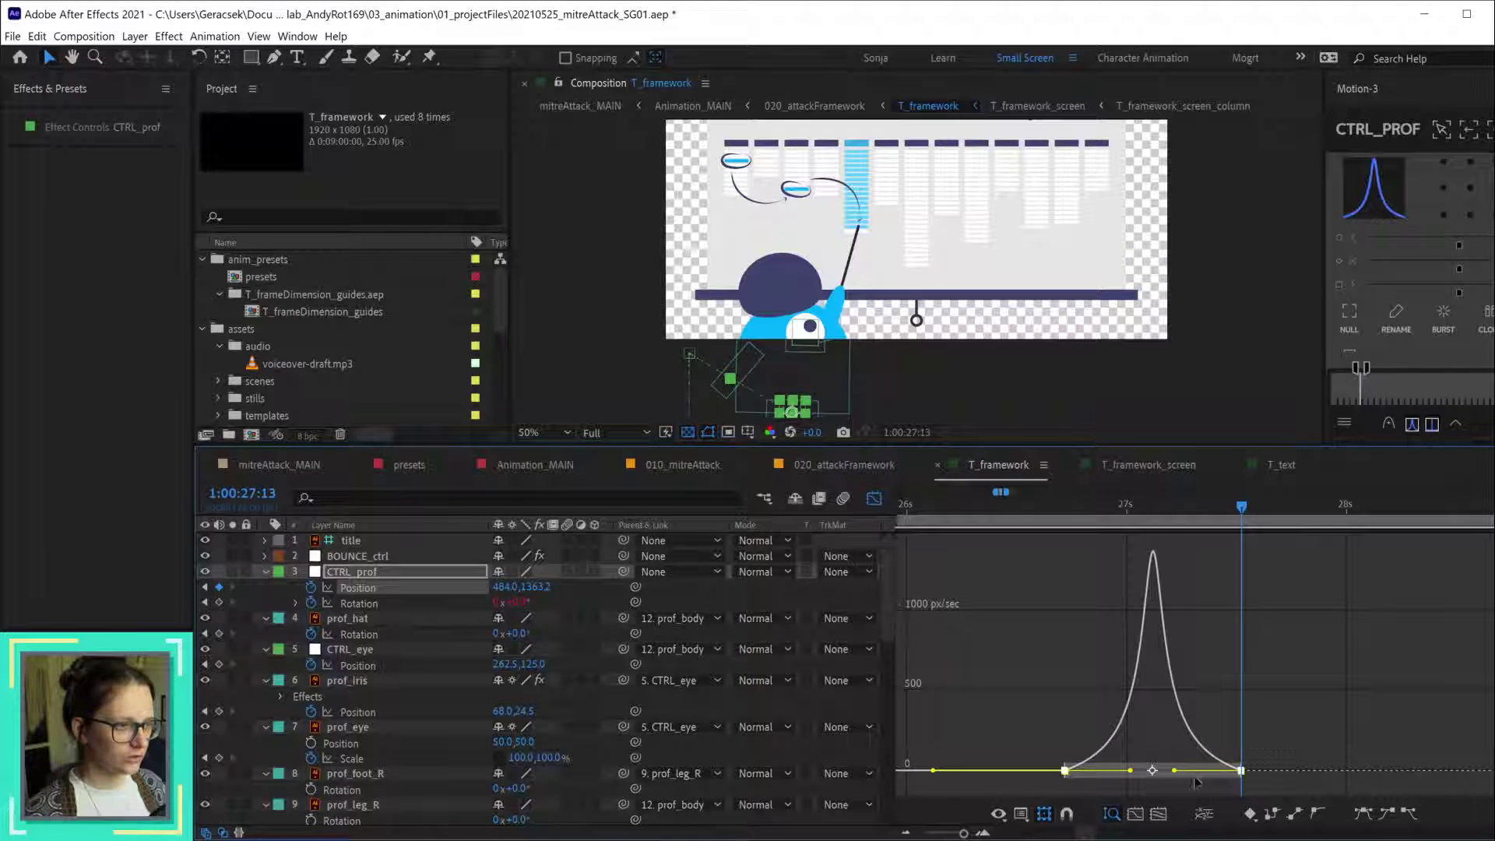
- Try adjusting an easing handle between CTRL_prof's last two Position keyframes, undo the change, and return to the keyframe view
left_click_drag(1176, 771, 1175, 777)
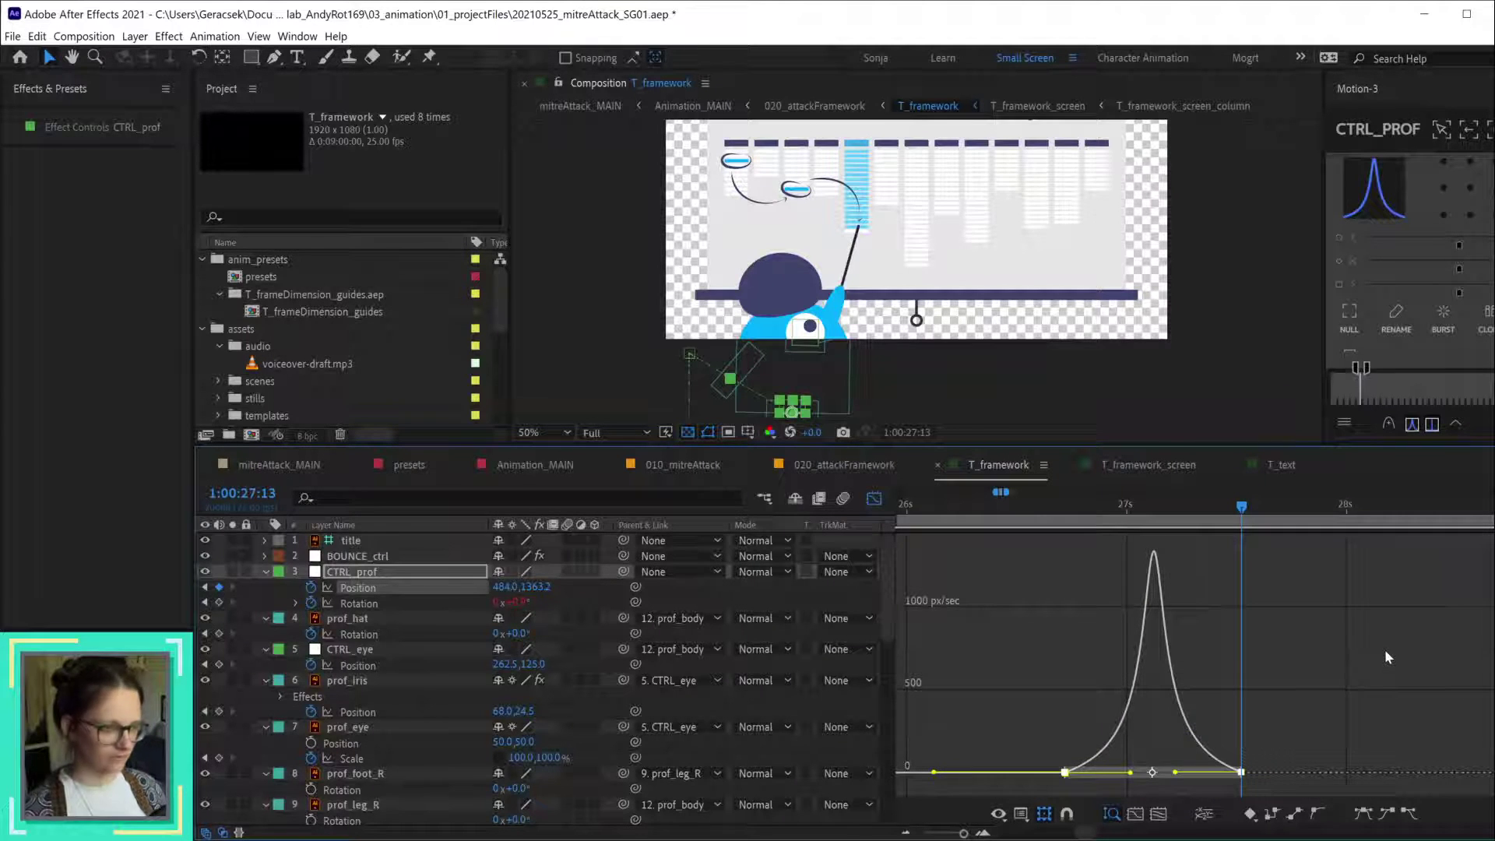
key("ctrl+z")
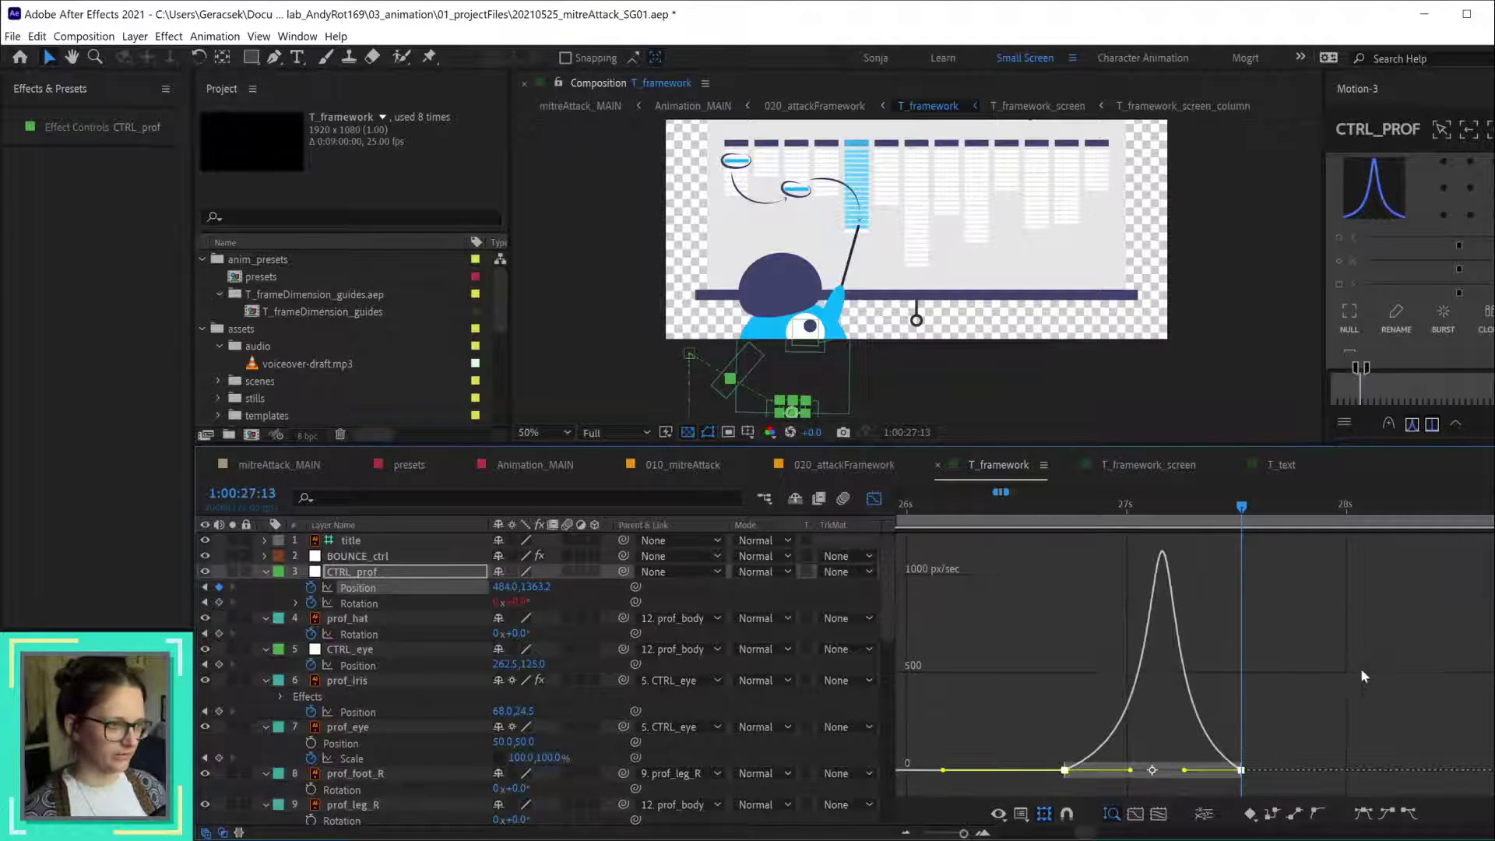
left_click(875, 499)
key("minus")
key("minus")
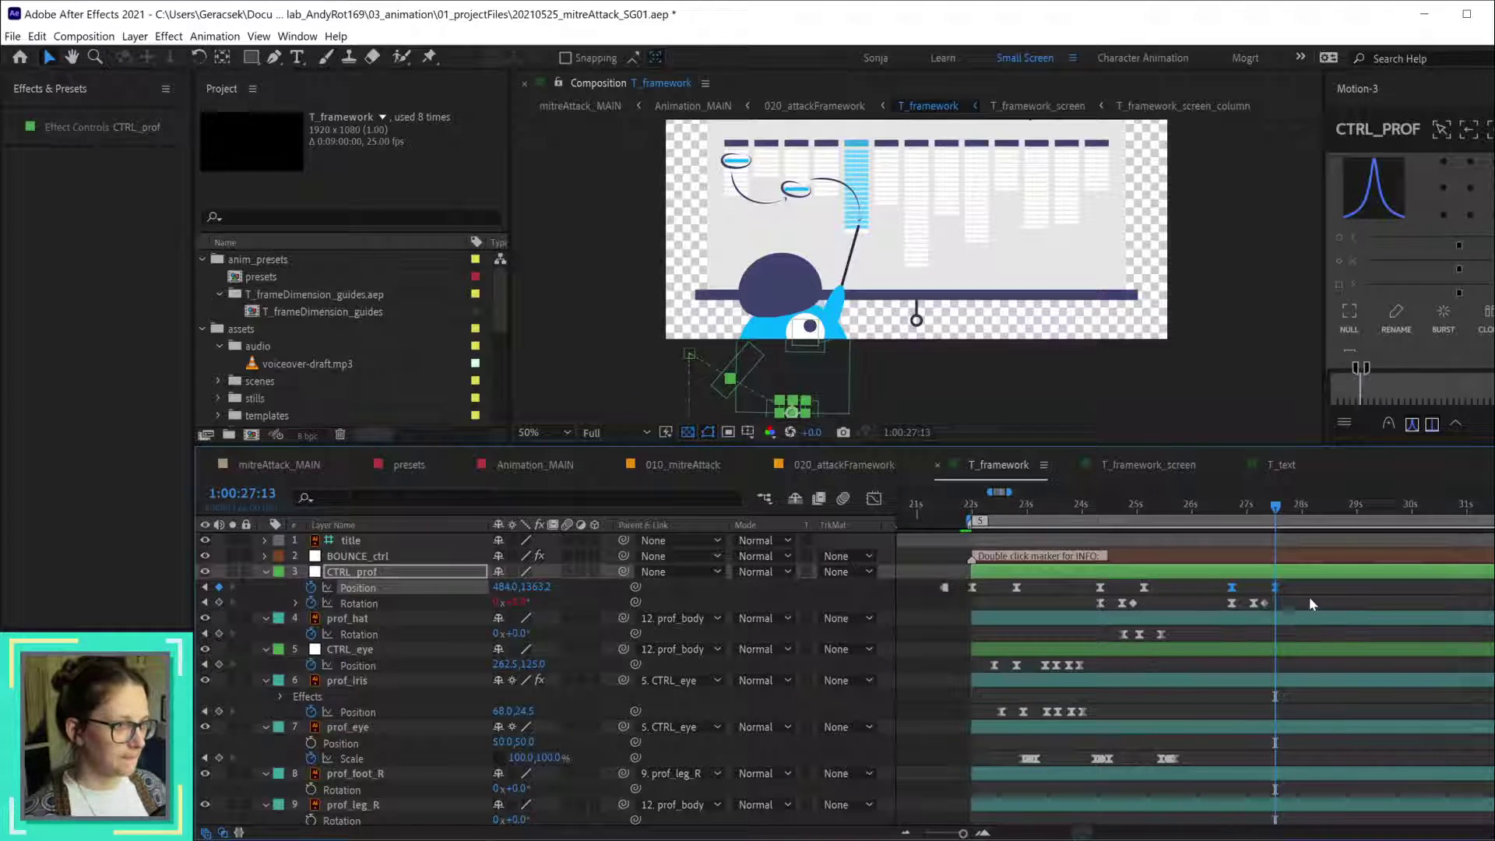
- Set the incoming and outgoing influence of CTRL_prof's Position keyframes from 1:00:22:00 to 1:00:27:13 to 75% and scrub through the last move
key("minus")
left_click_drag(1135, 590, 1301, 591)
right_click(1292, 588)
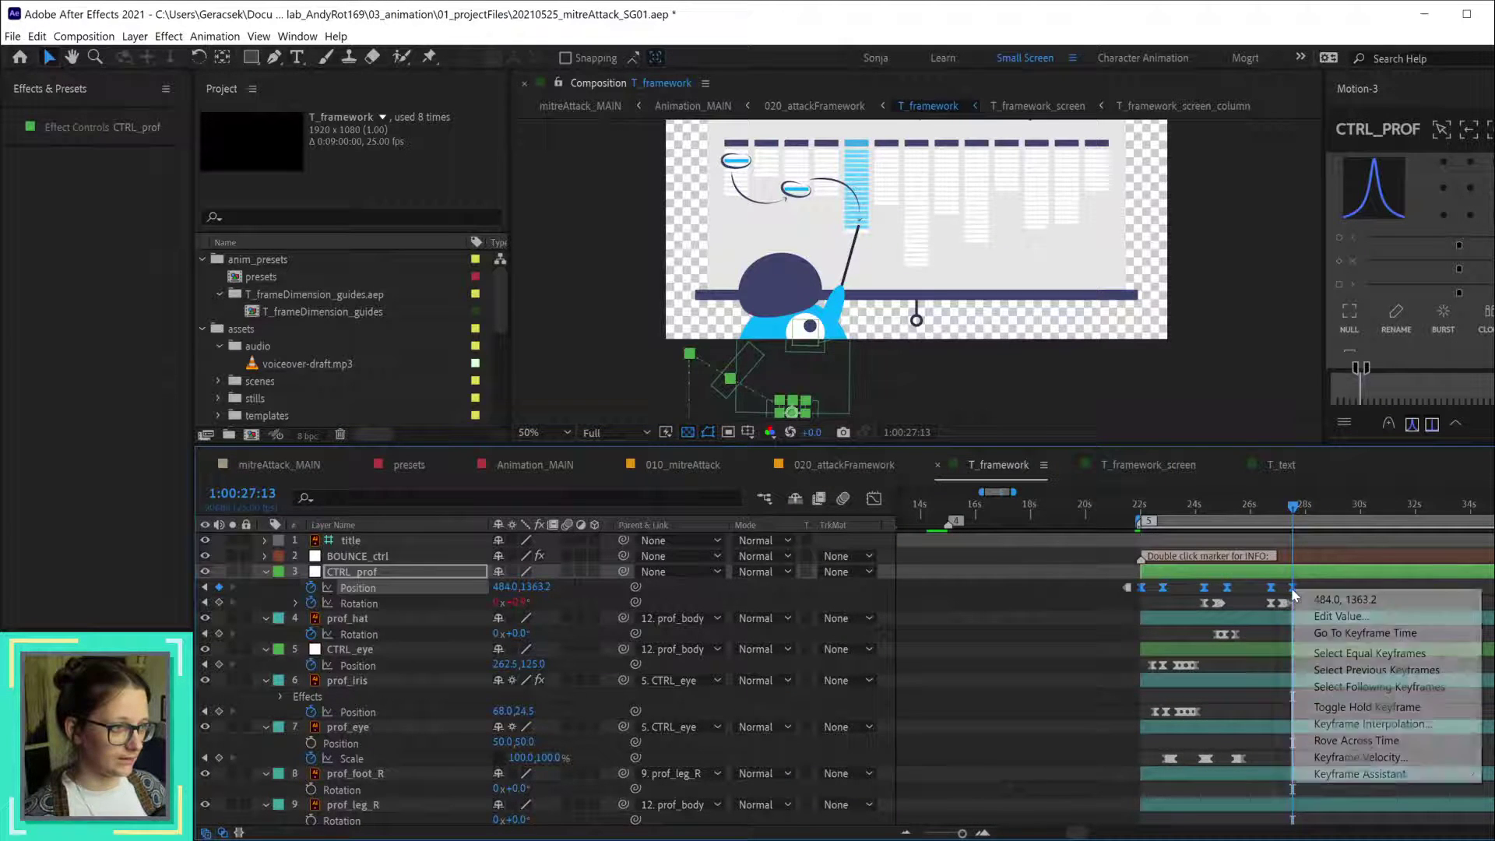
left_click(1361, 757)
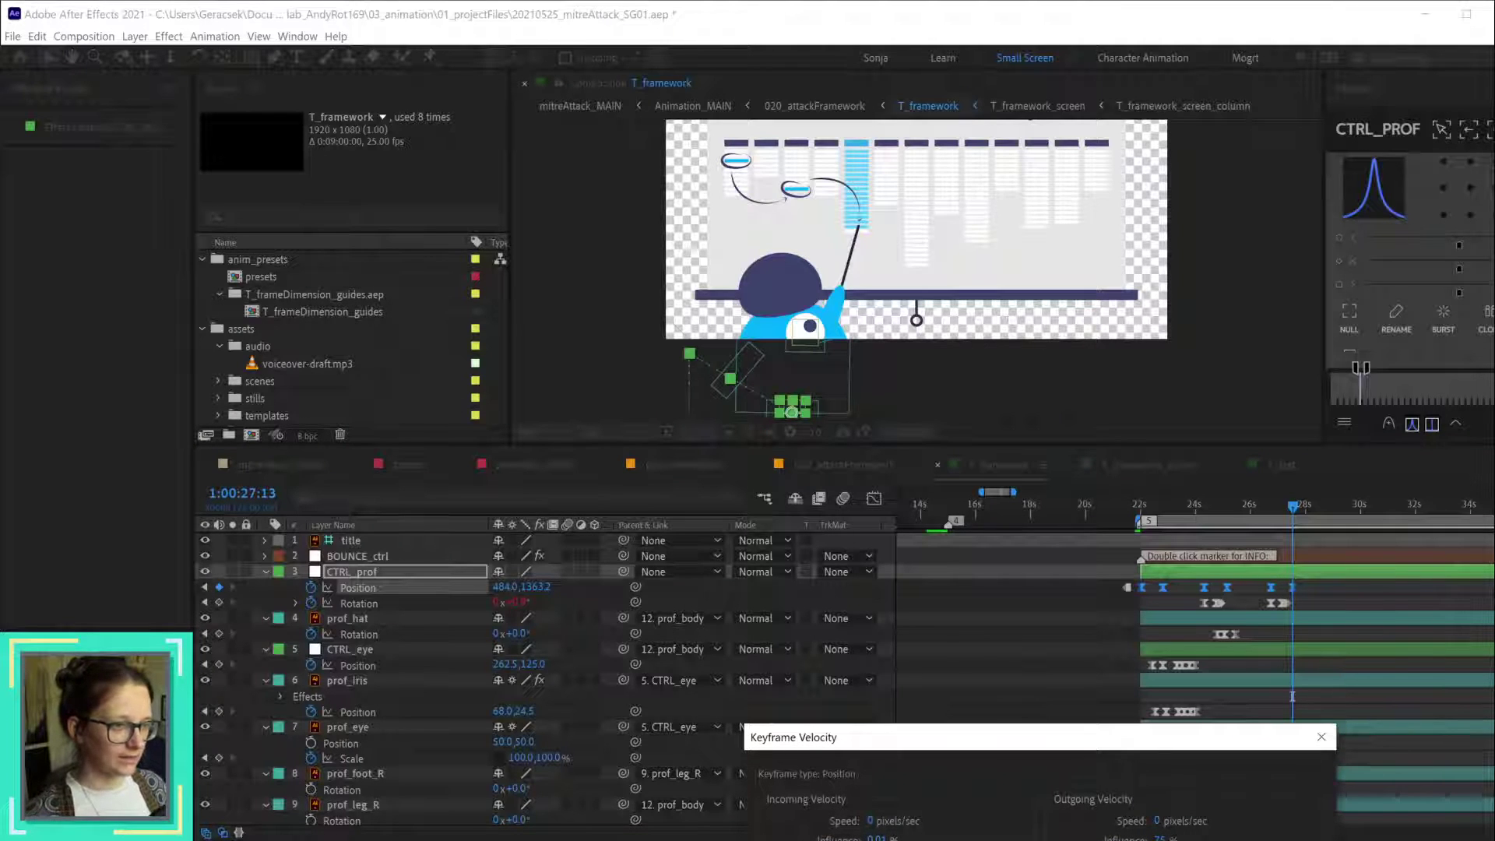
key("Tab")
type("75")
key("Tab")
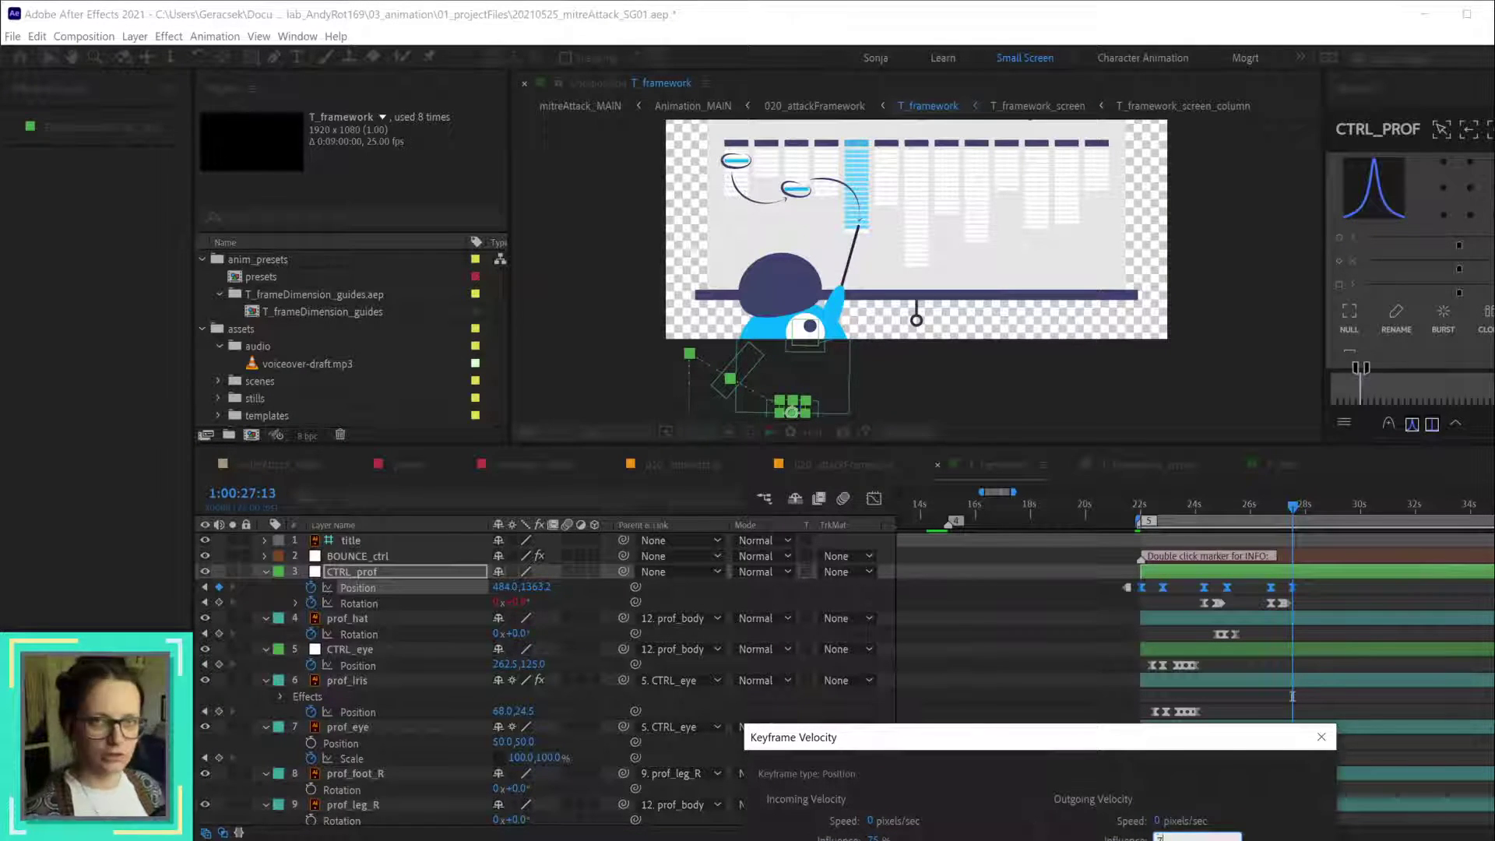
type("75")
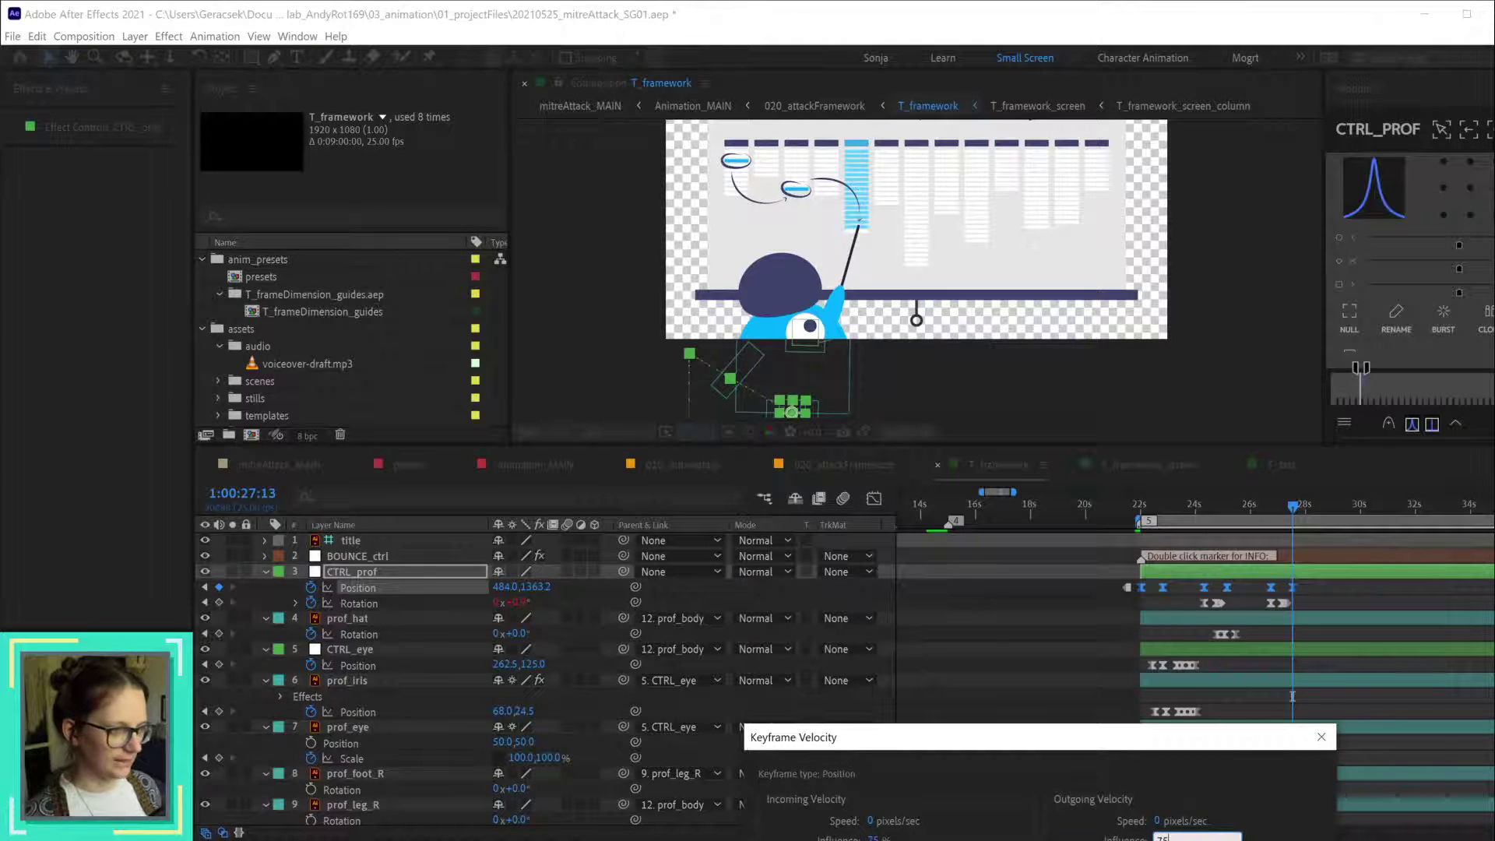
key("Return")
scroll(1352, 618, "up", 3, "alt")
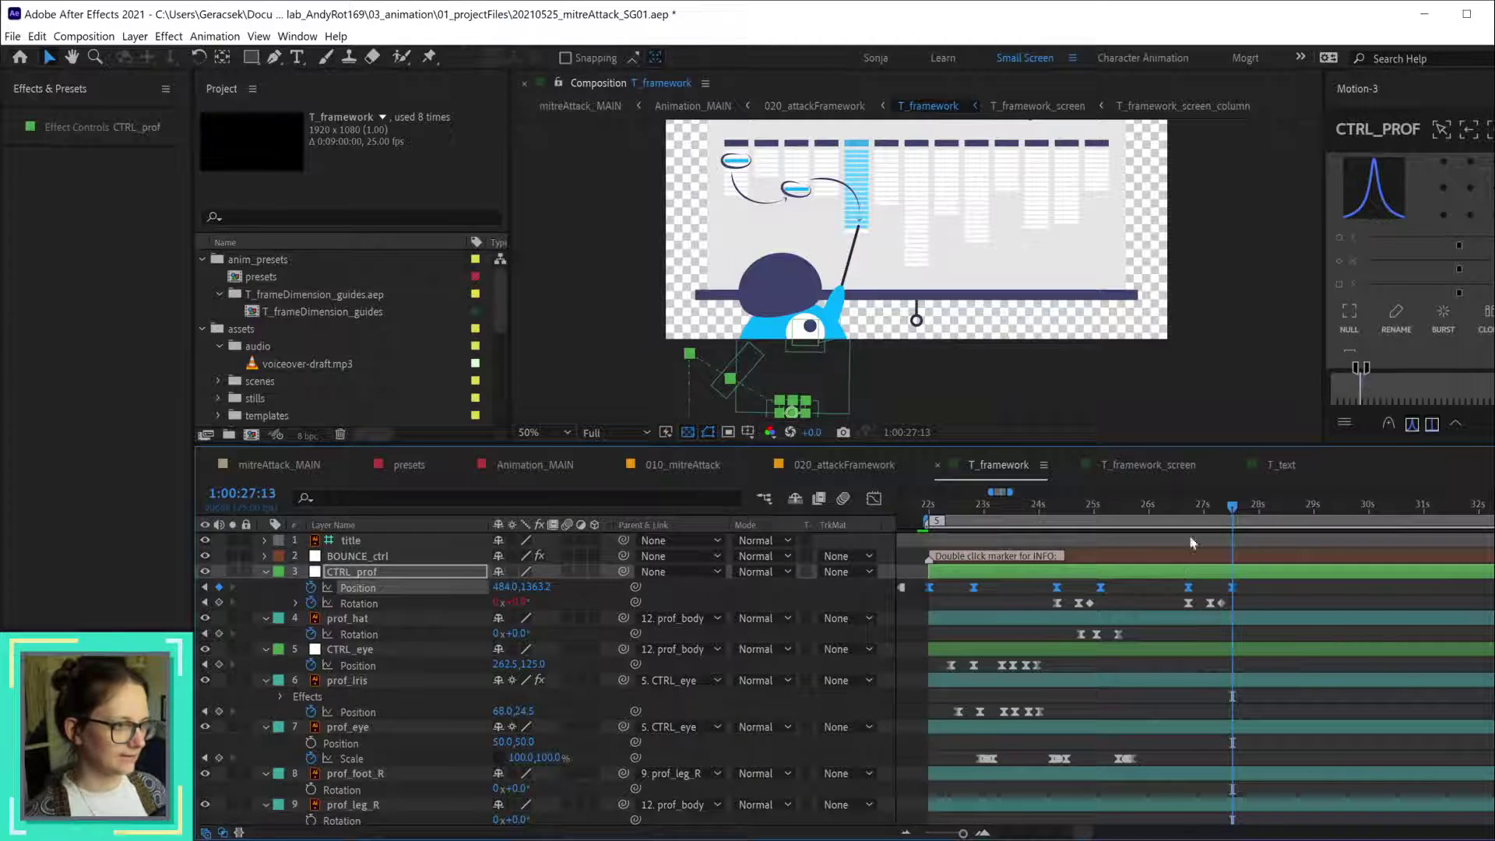
left_click_drag(1187, 503, 1257, 515)
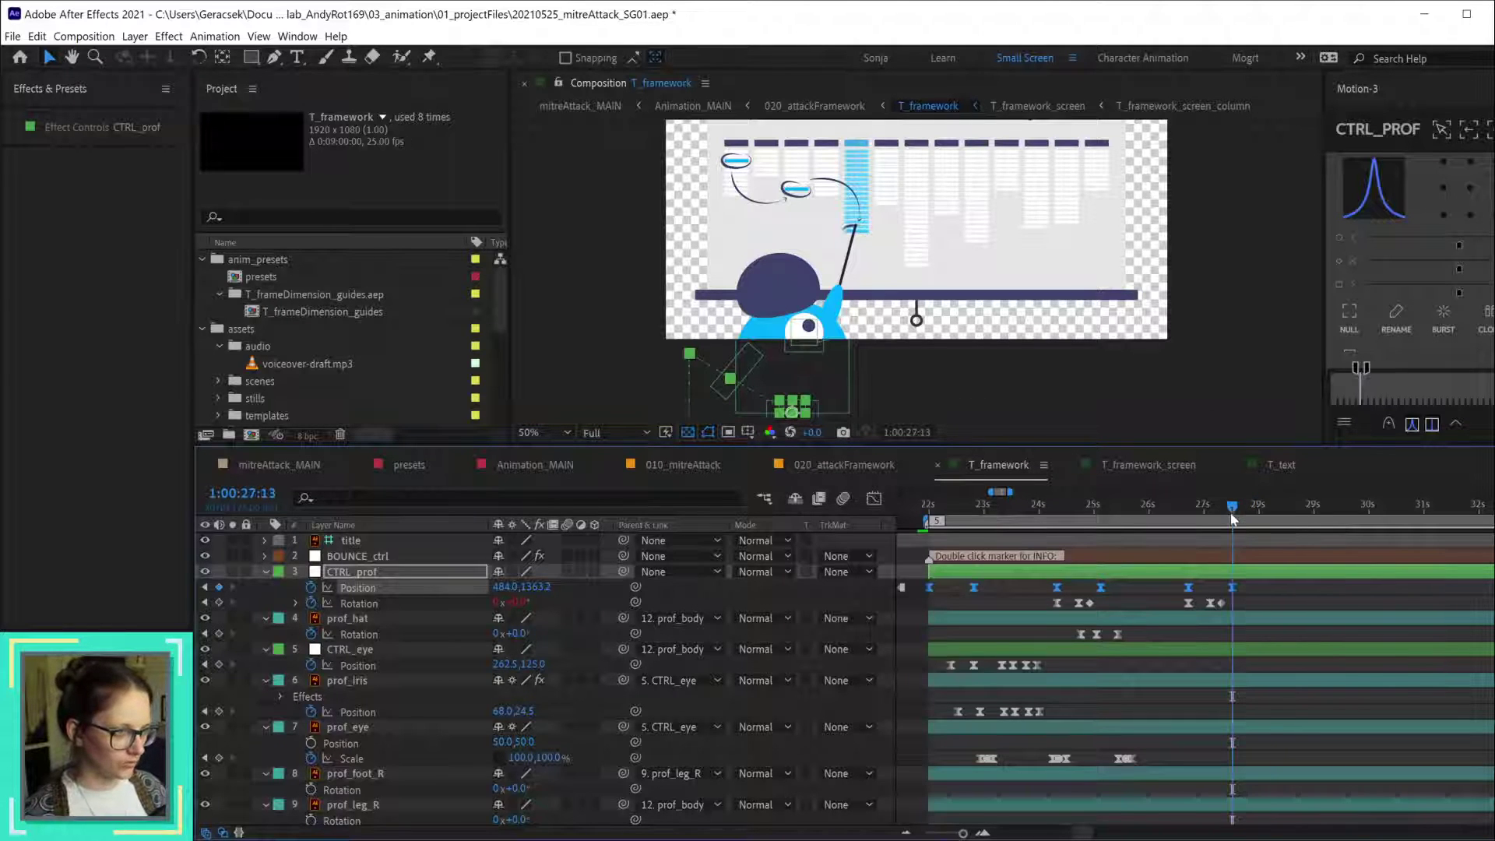
- At the 1:00:27:13 keyframe, move CTRL_prof to Position 384, 1163.2 so the professor stands higher in front of the screen
left_click(1250, 569)
key("j")
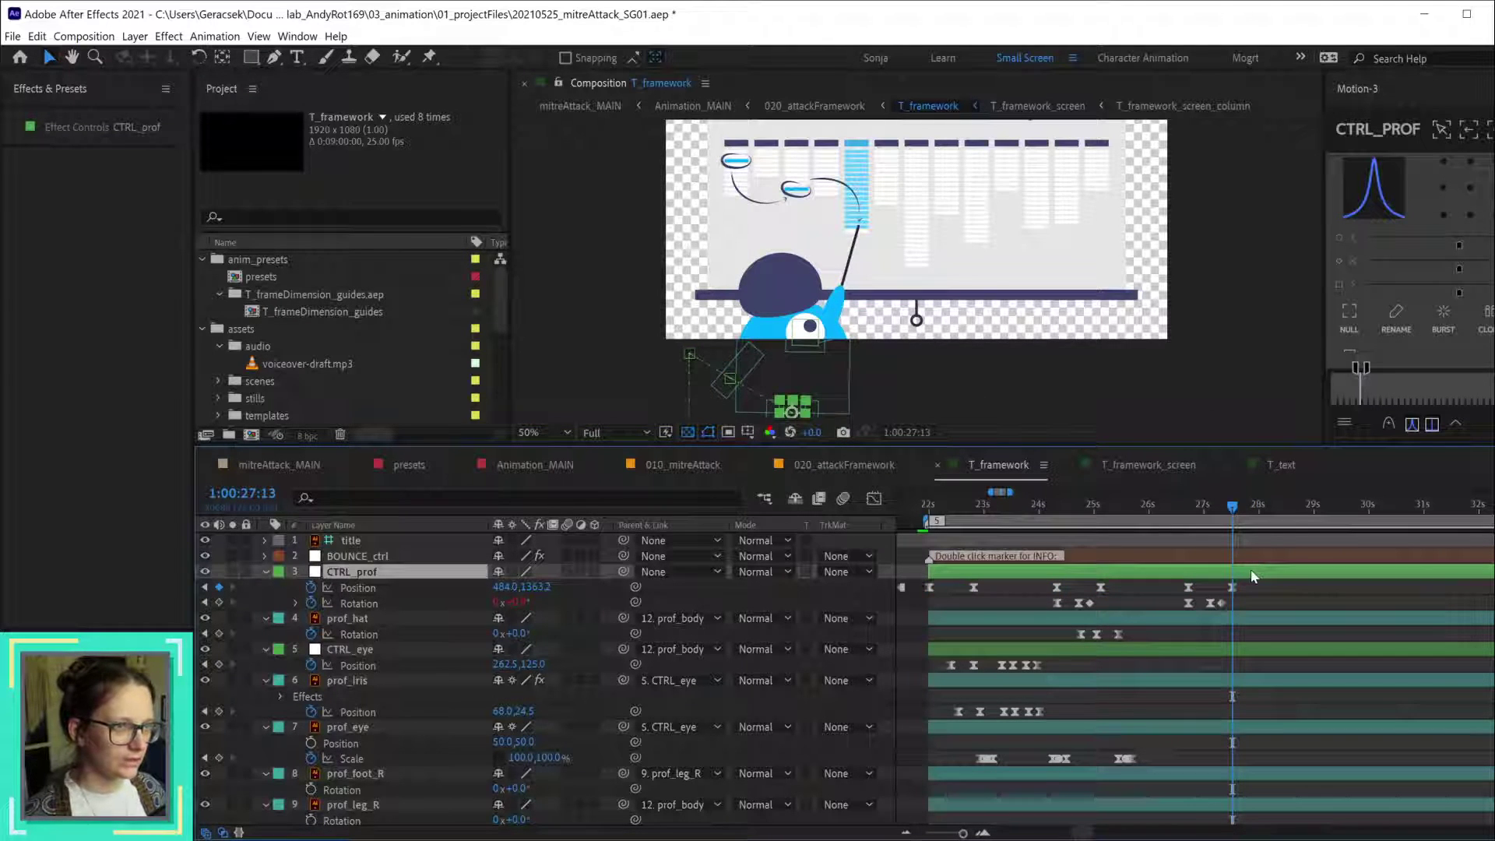
key("shift+Down")
key("shift+Down")
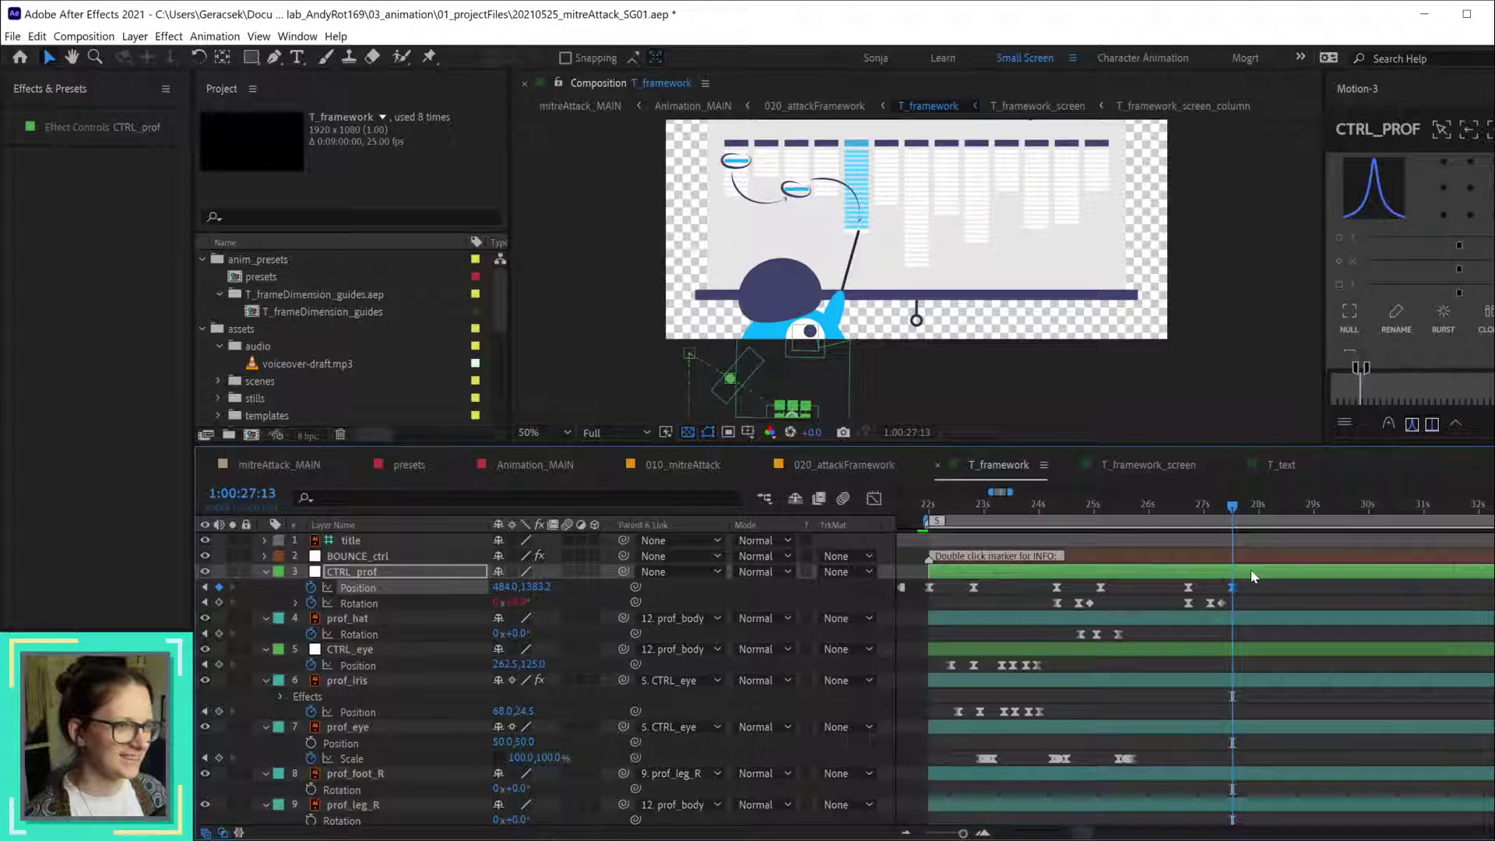
key("shift+Left")
key("shift+Left")
key("shift+Up")
key("shift+Up")
key("shift+Up")
key("shift+Up")
key("shift+Up")
key("shift+Up")
key("shift+Up")
key("shift+Up")
key("shift+Up")
key("shift+Up")
key("shift+Up")
key("shift+Up")
key("shift+Up")
key("shift+Up")
key("shift+Up")
key("shift+Up")
key("shift+Up")
key("shift+Up")
key("shift+Up")
key("shift+Up")
key("shift+Up")
key("shift+Up")
key("shift+Left")
key("shift+Left")
key("shift+Left")
key("shift+Left")
key("shift+Left")
key("shift+Left")
key("shift+Left")
key("shift+Left")
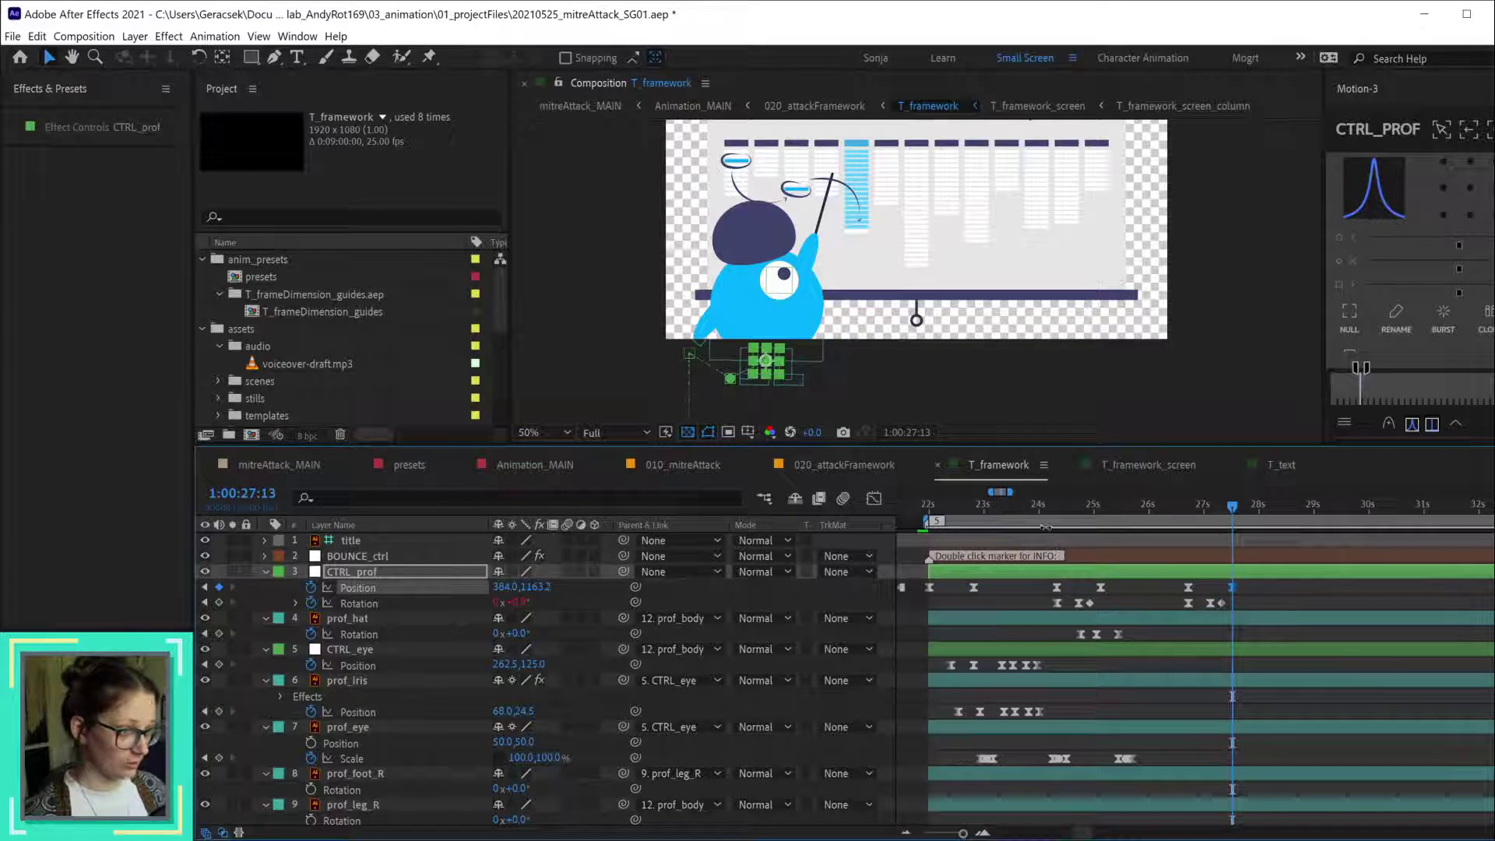
- Copy prof_hat's three Rotation keyframes to 1:00:27:04 so the hat sways with the second move, and scrub through the result
left_click_drag(1073, 515, 1077, 515)
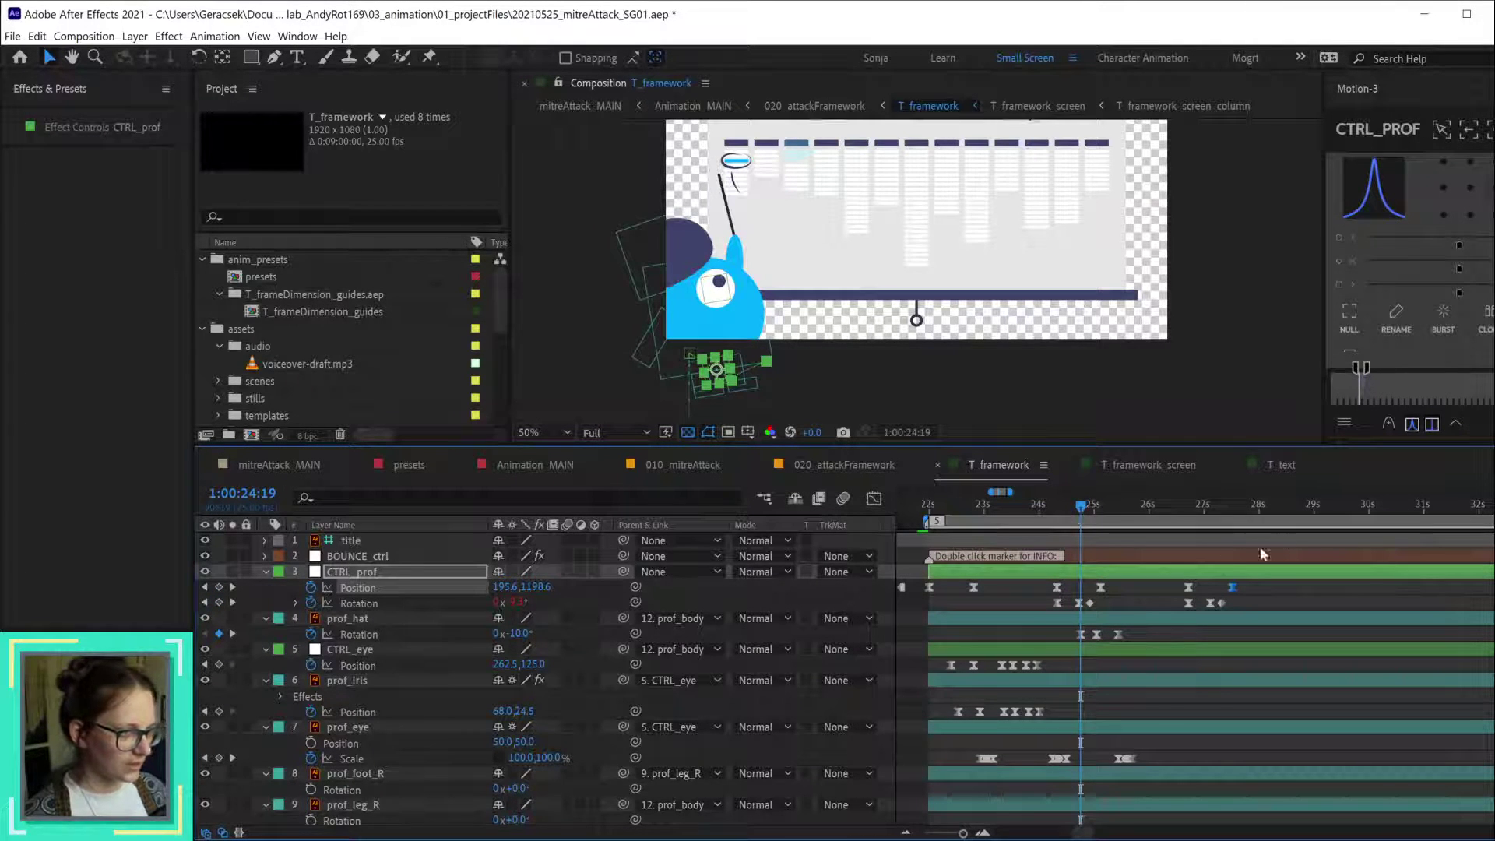
left_click_drag(1219, 513, 1210, 512)
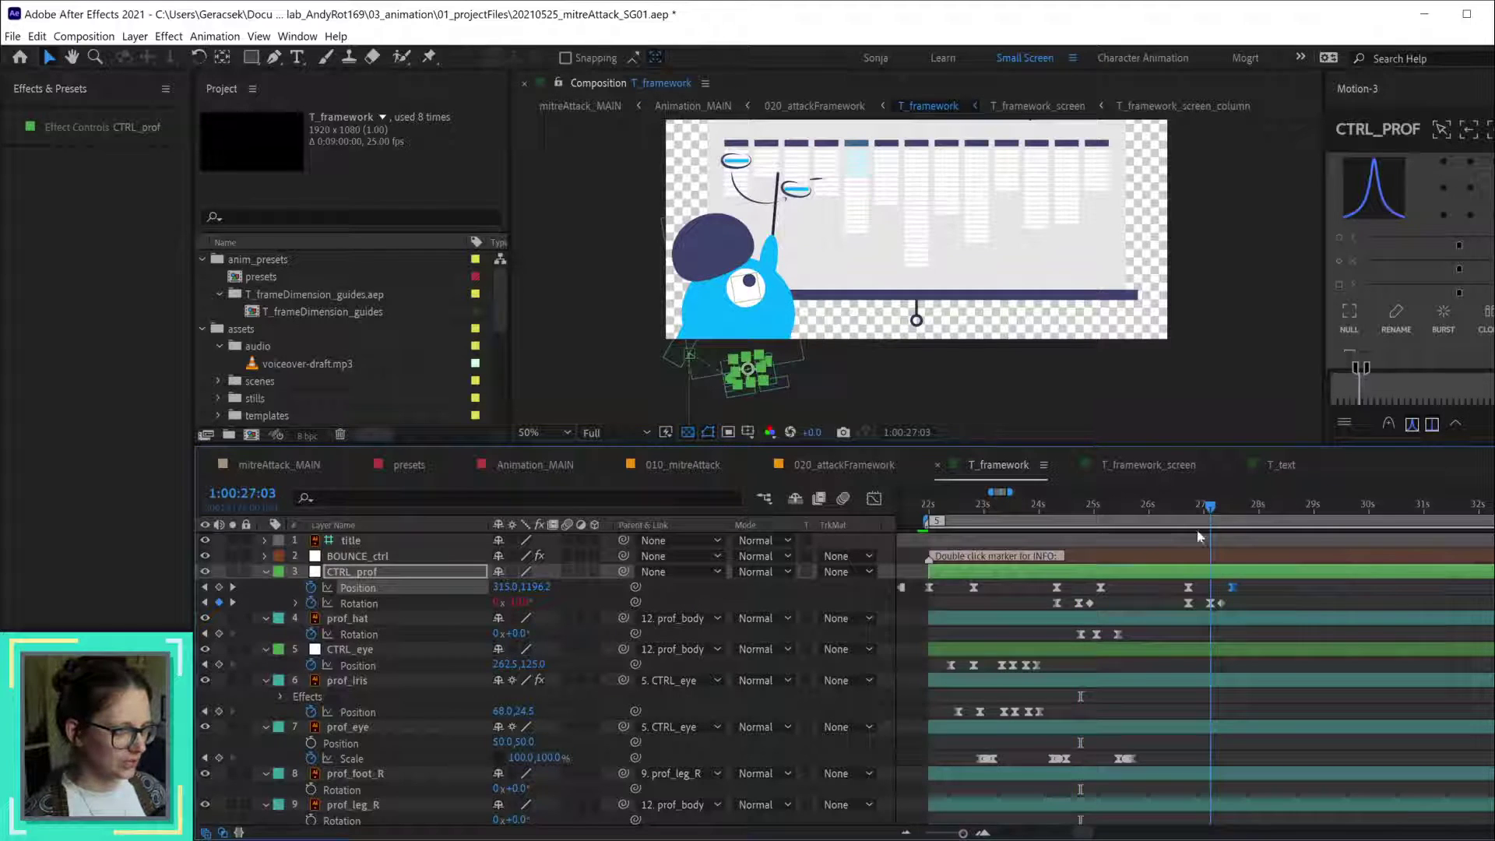
left_click_drag(1139, 628, 1058, 642)
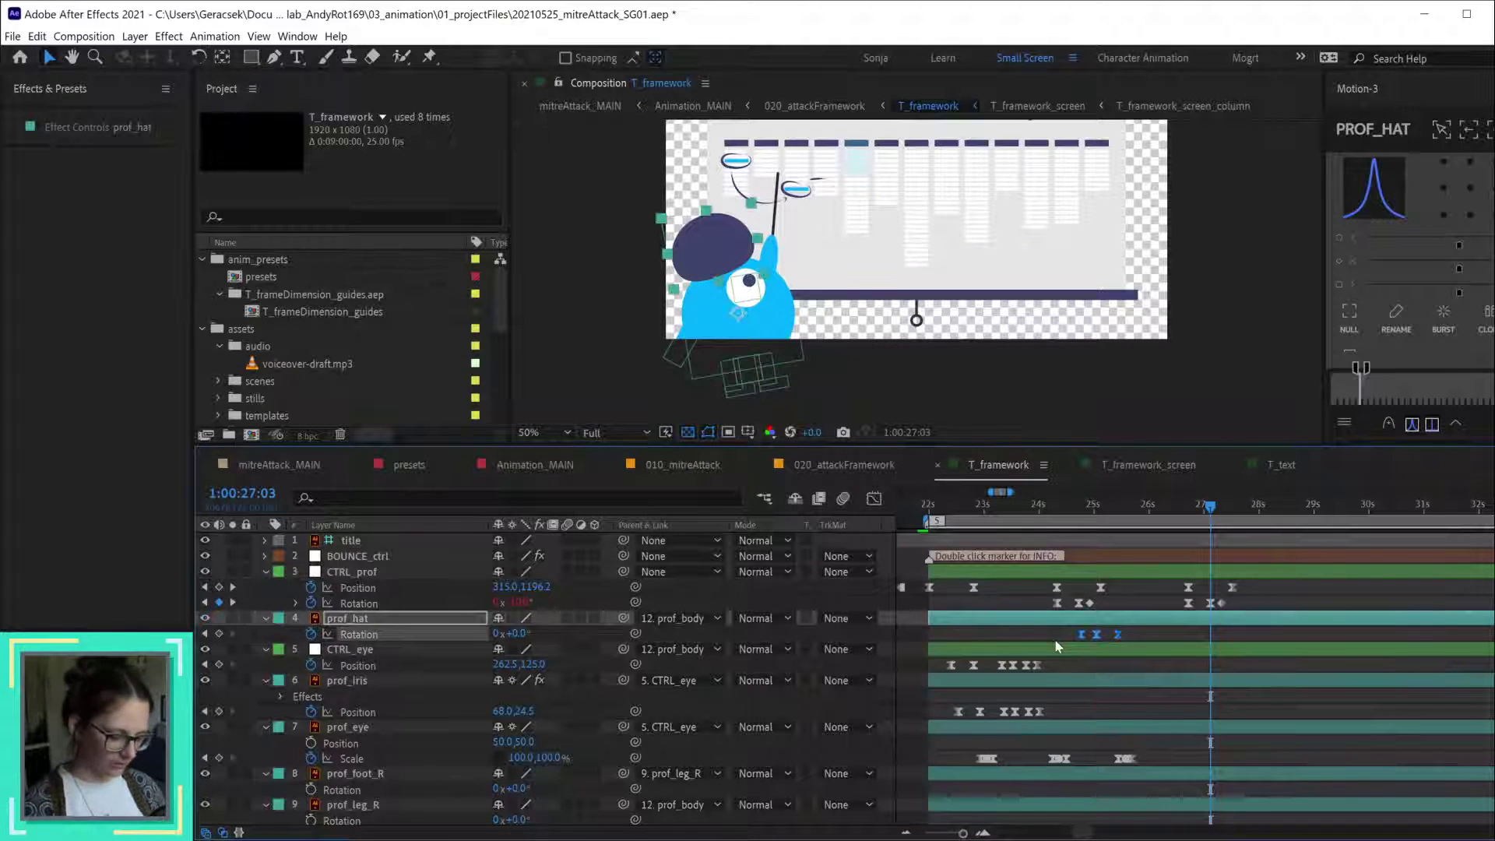
key("Page_Down")
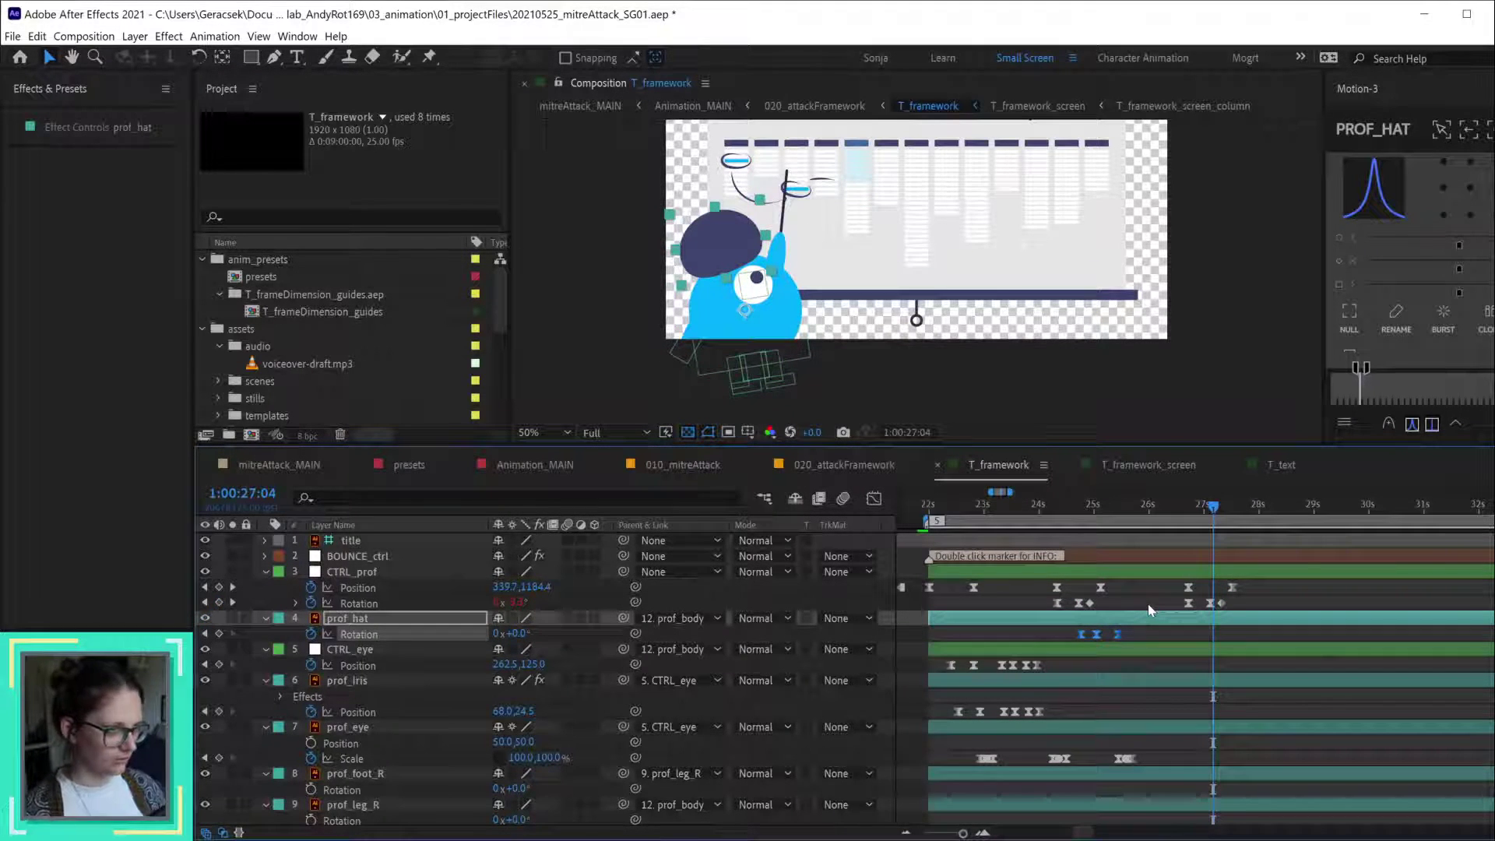
key("ctrl+c")
key("ctrl+v")
left_click_drag(1075, 514, 1231, 536)
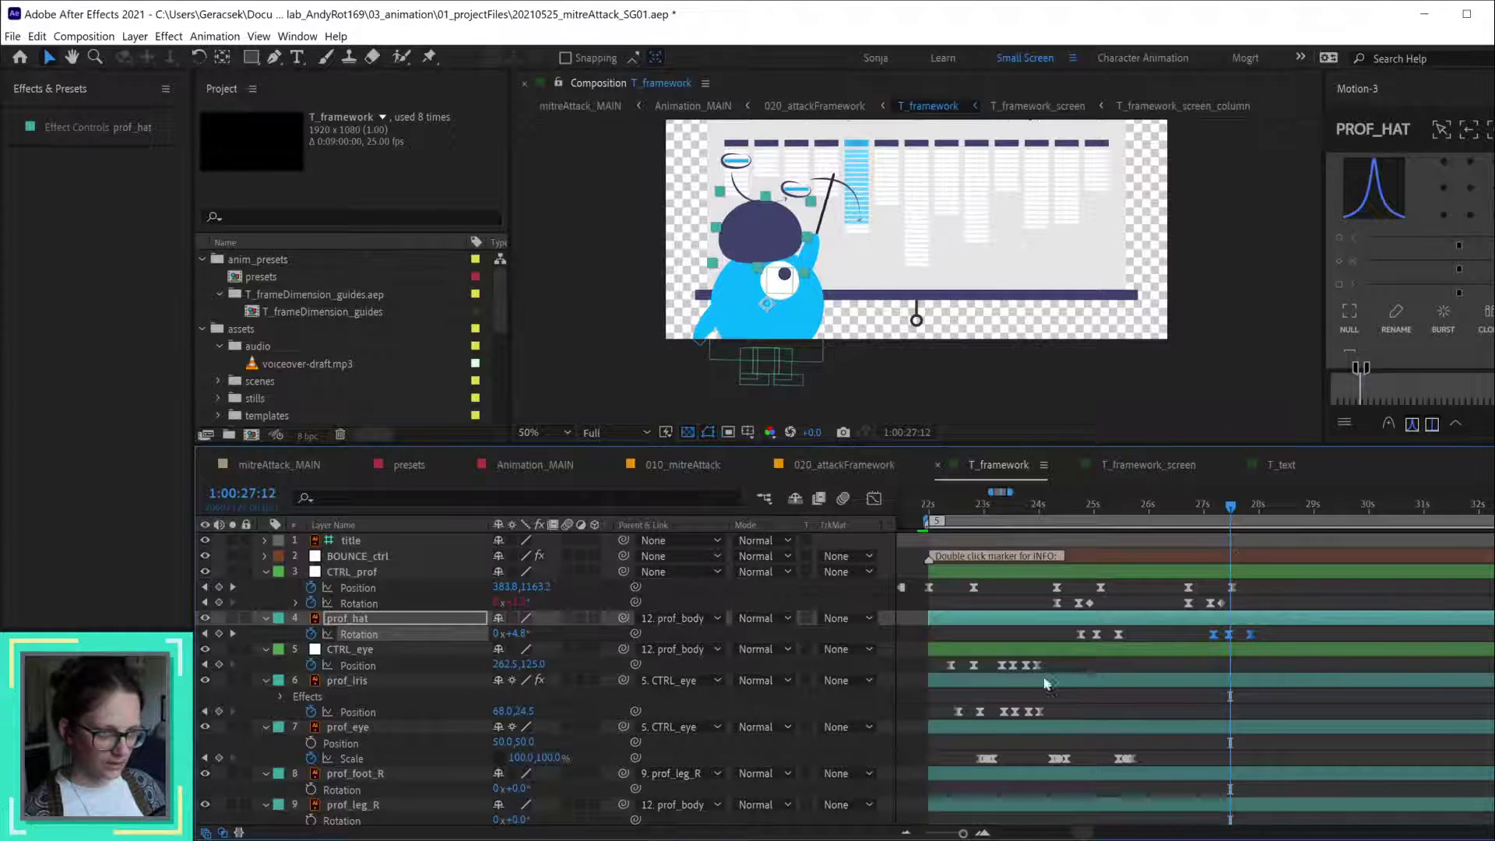
- Examine the existing eye, prof_arm_R and prof_stick keyframes around 1:00:24:10 and 1:00:26:18
left_click(1066, 649)
scroll(1082, 662, "right", 1)
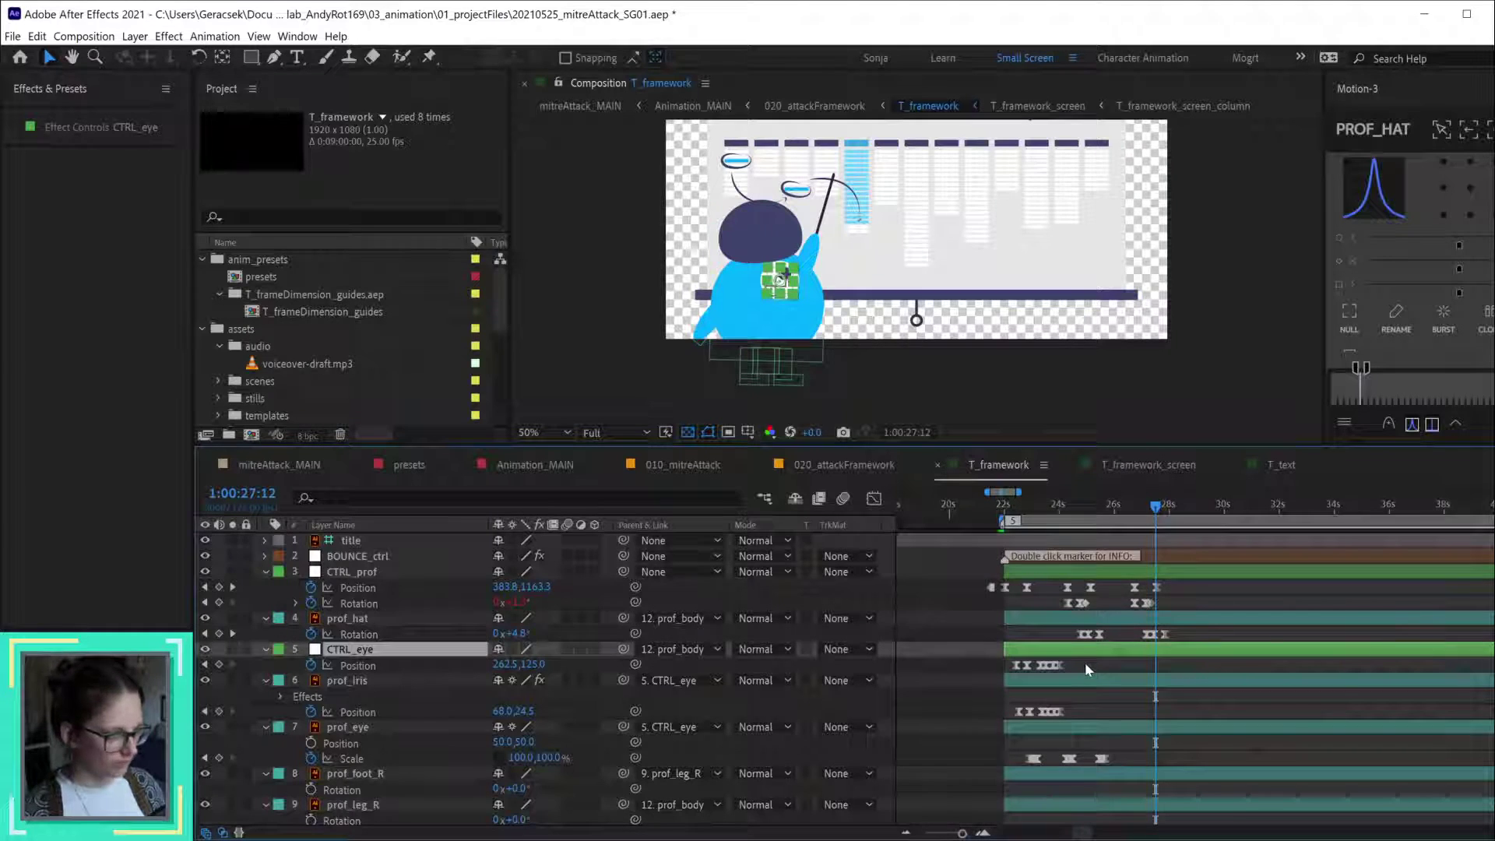
left_click_drag(1208, 506, 1183, 506)
scroll(1215, 675, "down", 5)
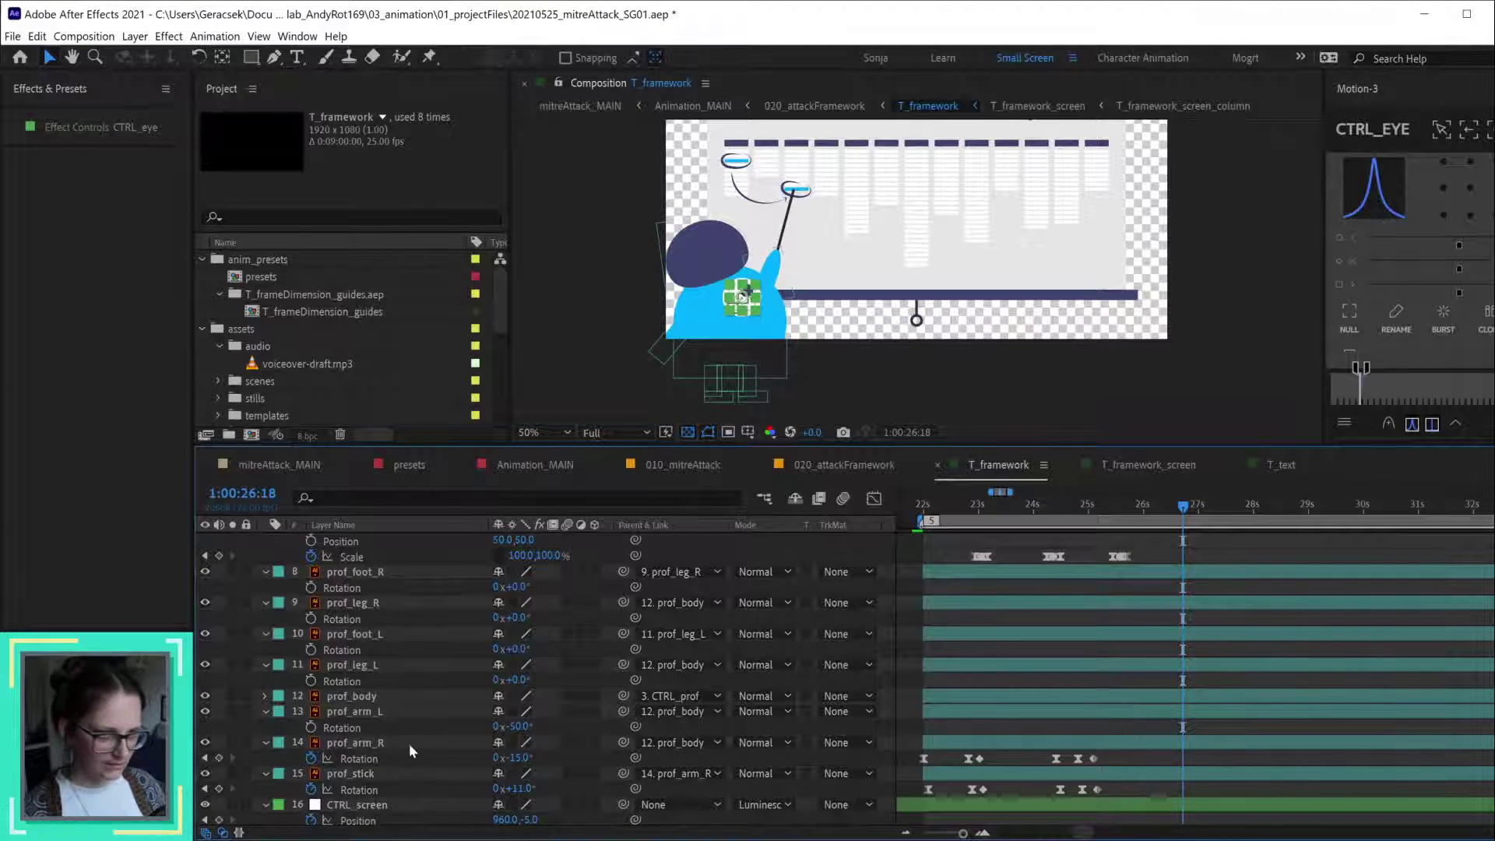
left_click(412, 744)
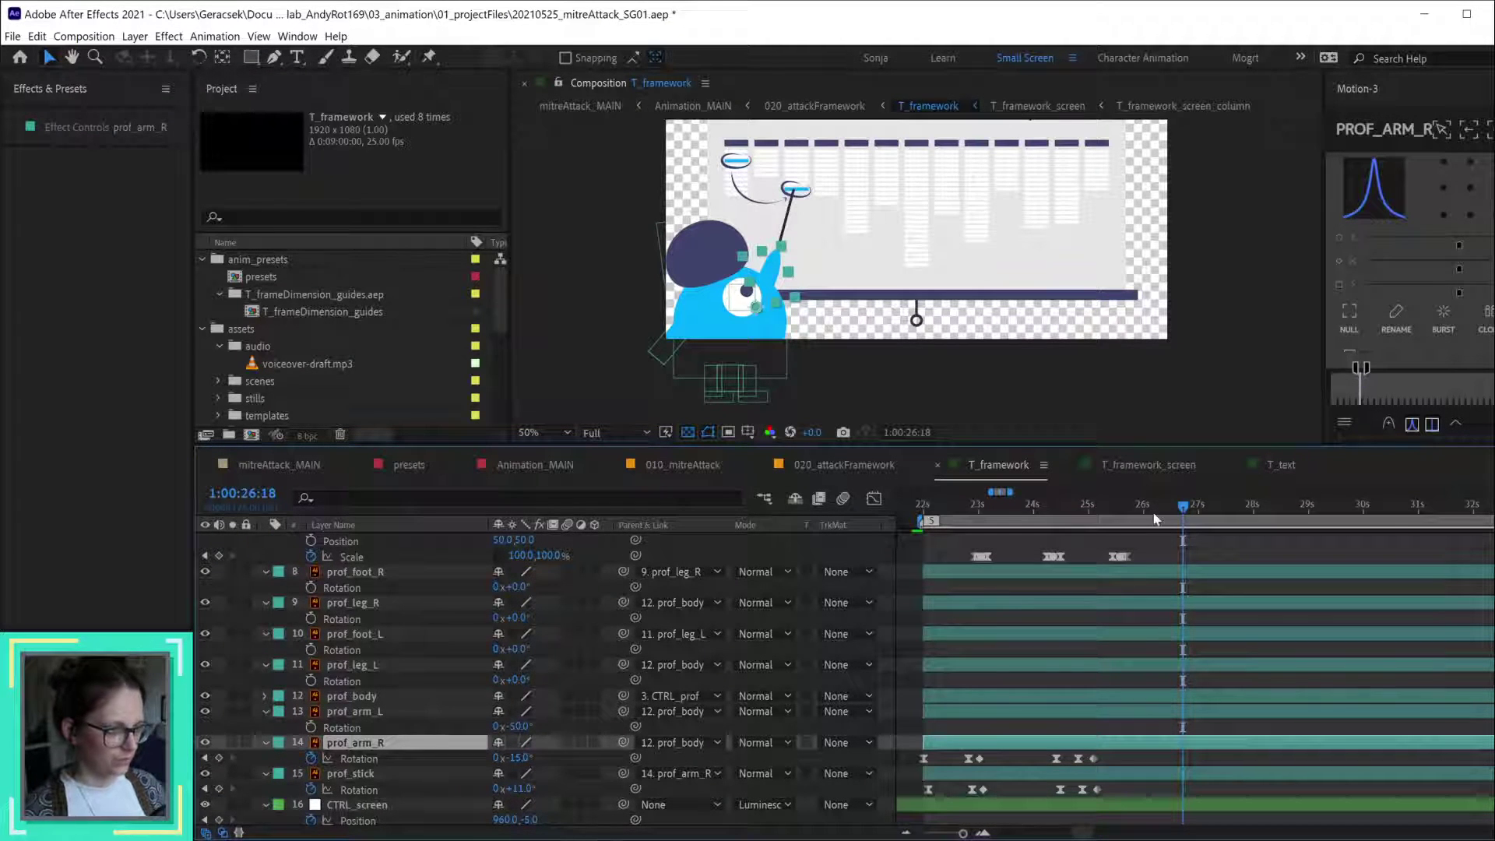
left_click(1057, 508)
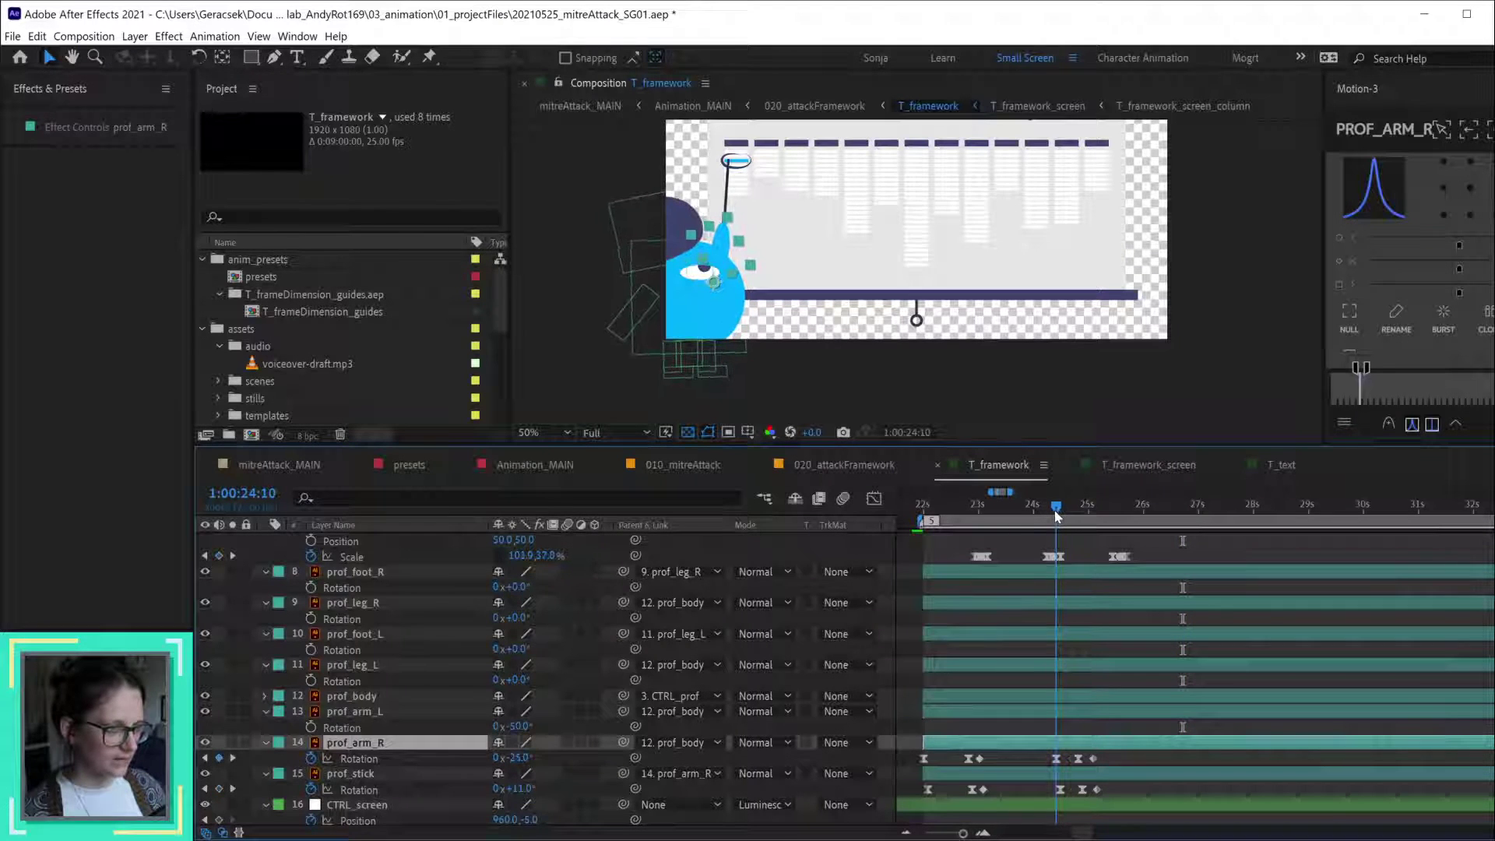
scroll(1062, 740, "up", 4)
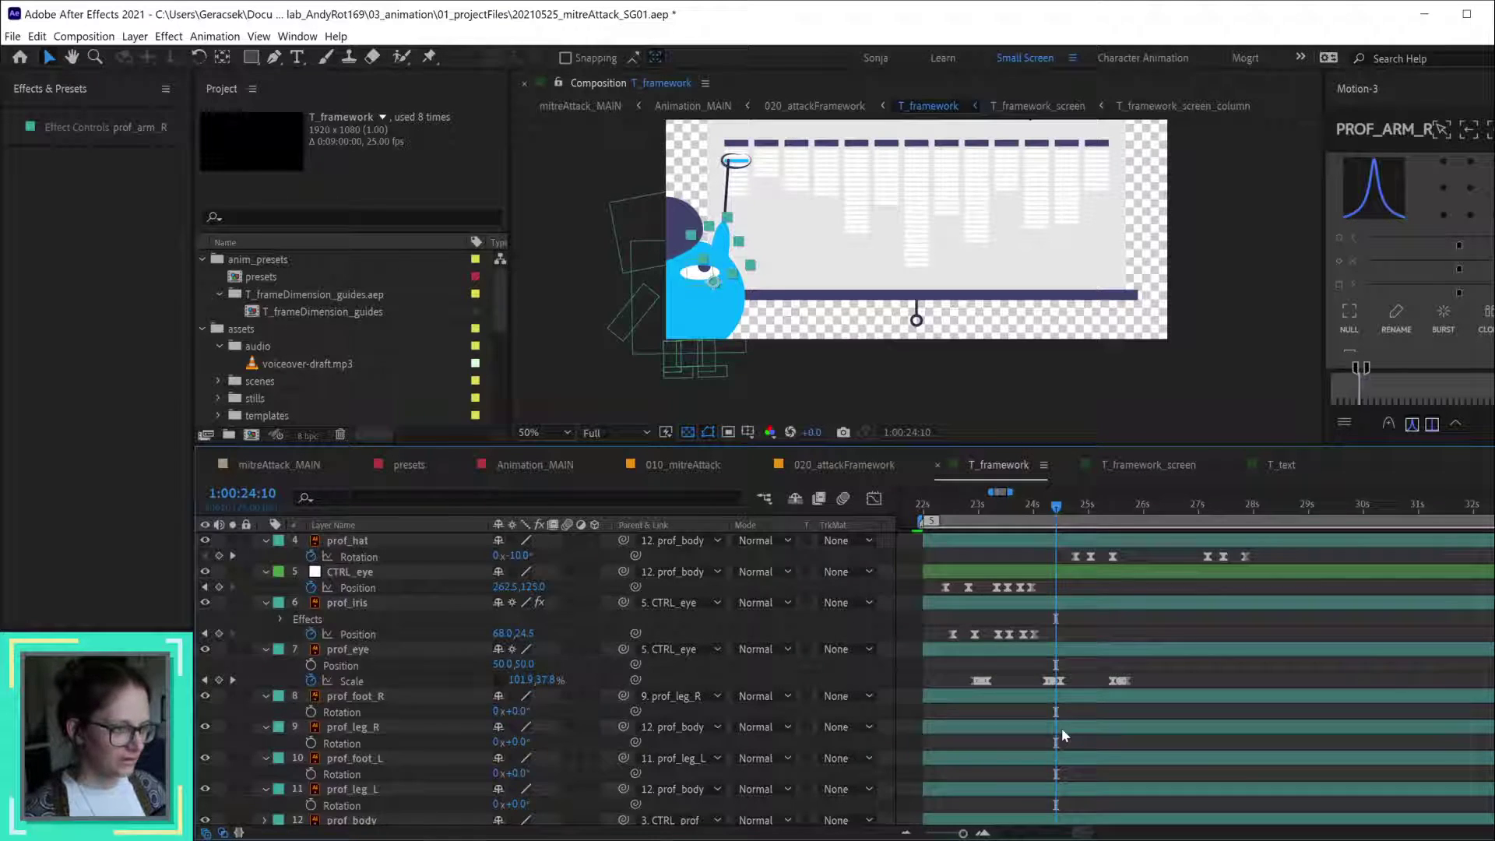
scroll(1062, 734, "up", 3)
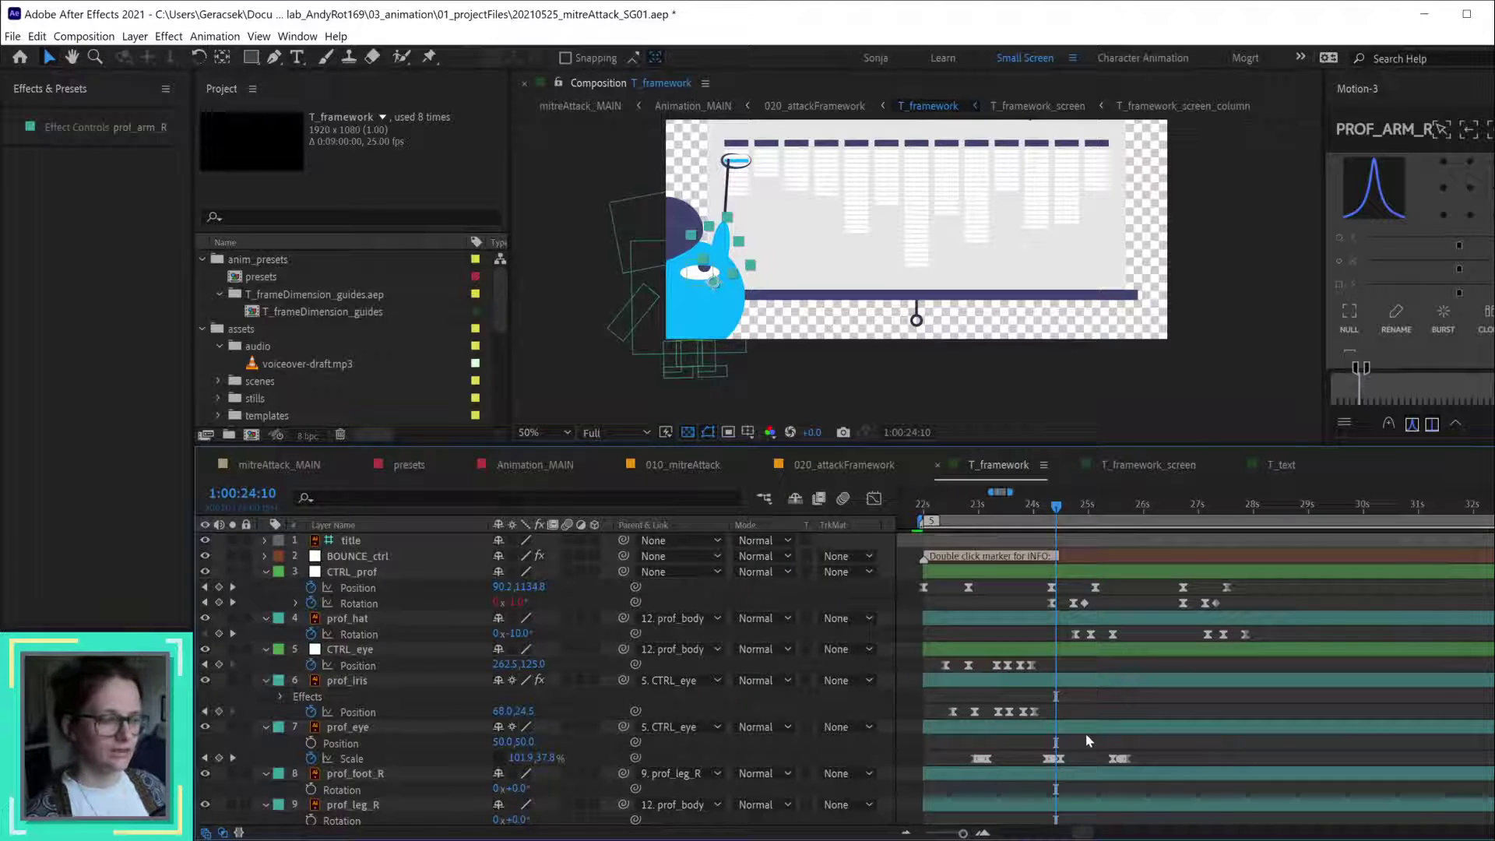
scroll(1086, 732, "down", 2)
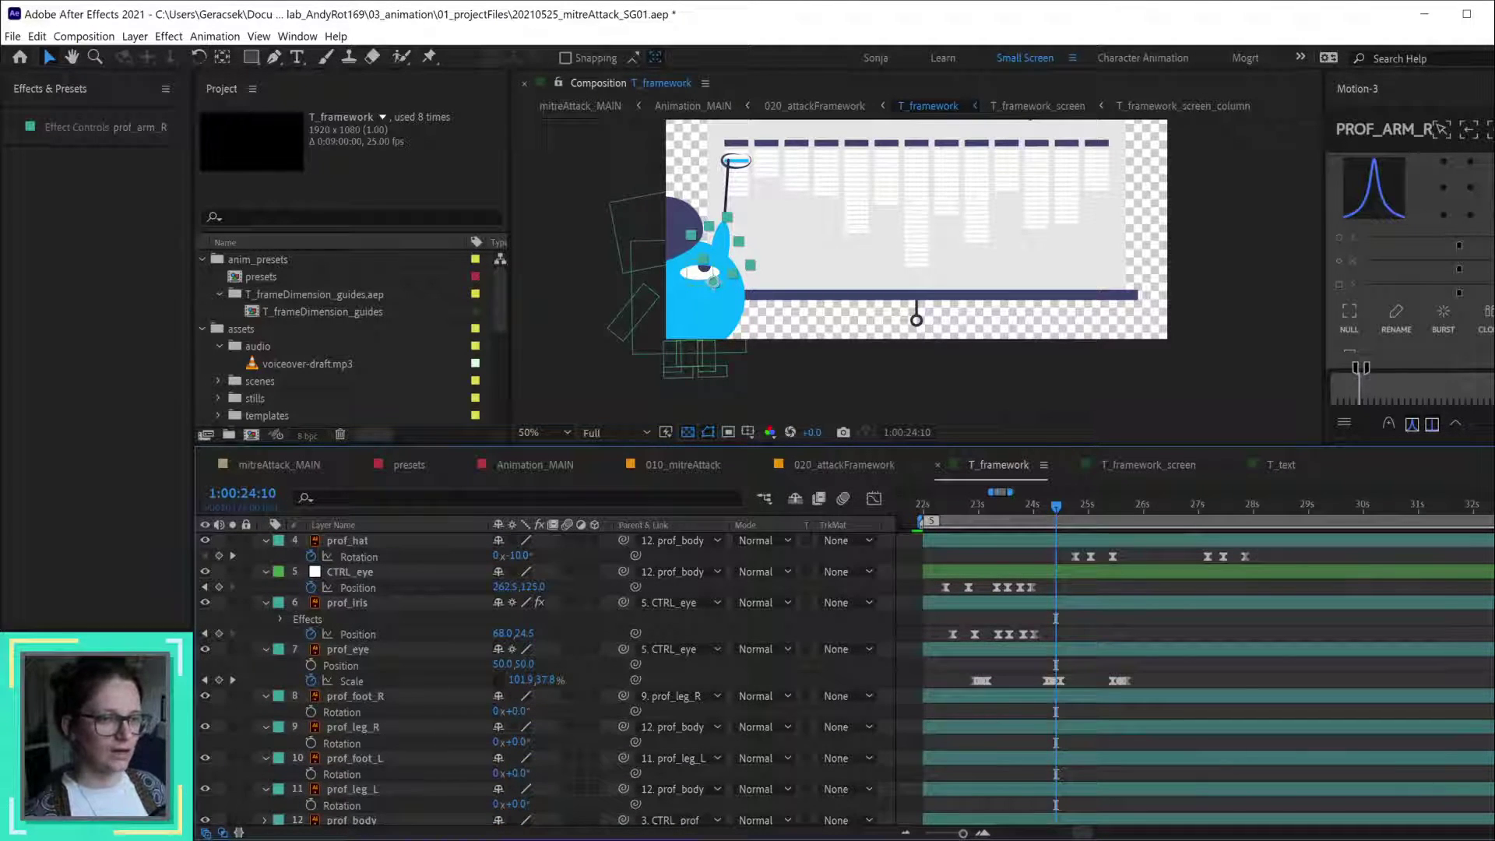
- Mark the layers prof_foot_R, prof_leg_R, prof_foot_L, prof_leg_L, prof_body and prof_arm_L as shy
left_click(377, 697)
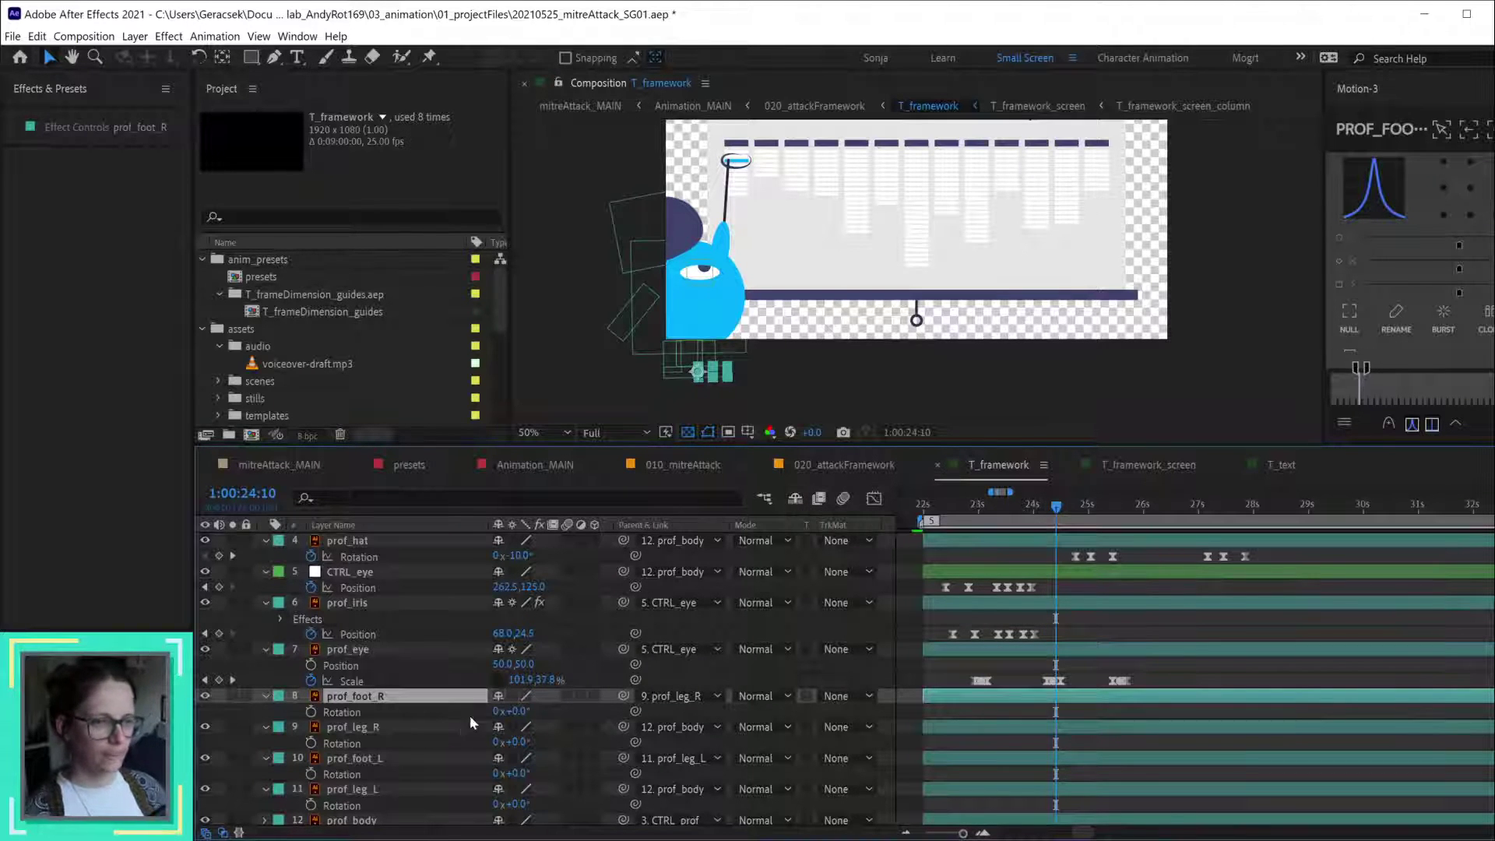
left_click(499, 695)
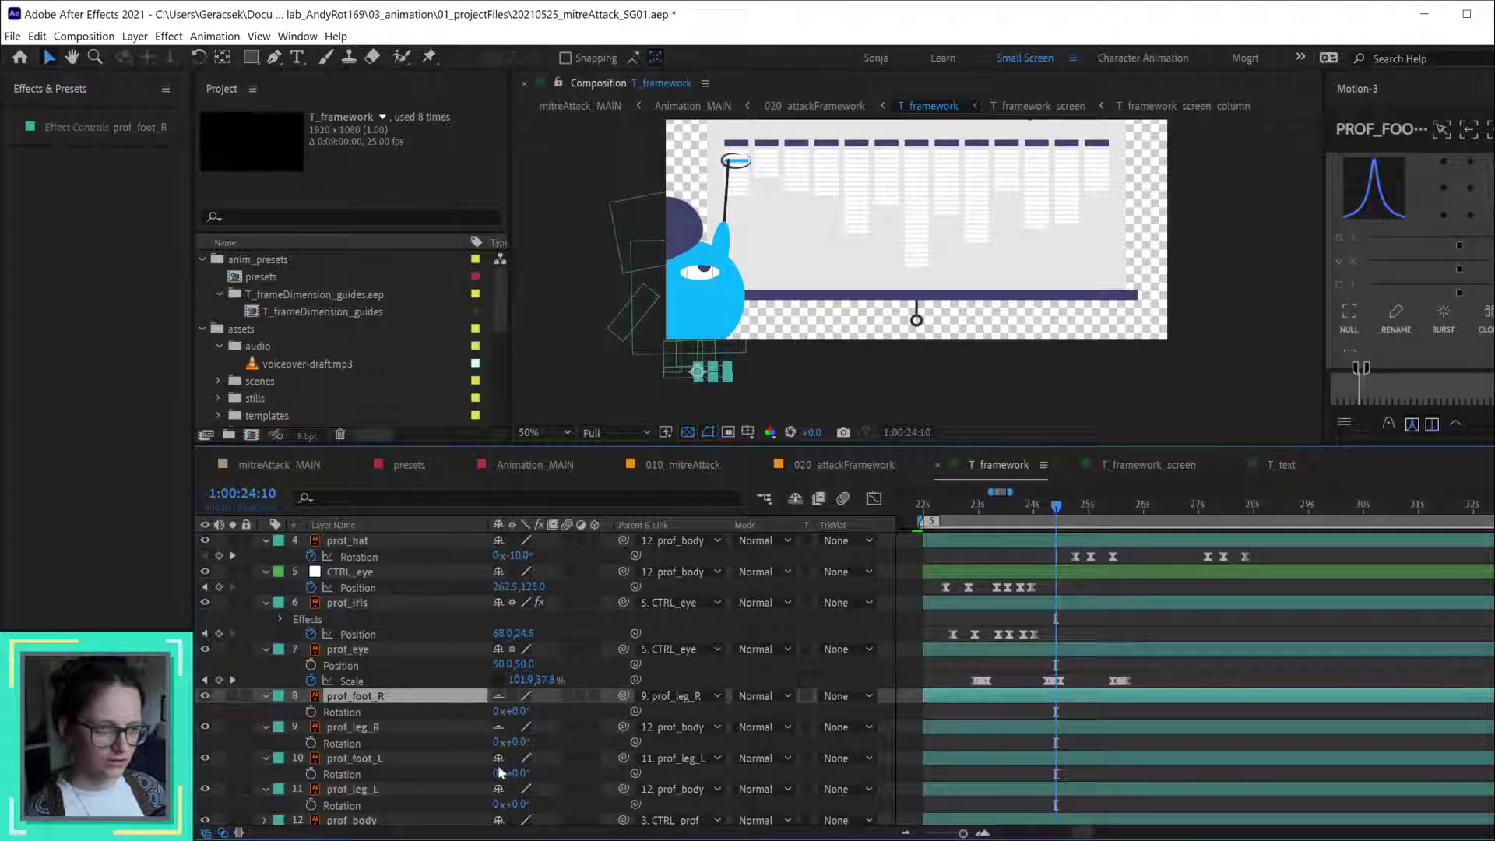
scroll(455, 771, "down", 1)
left_click(498, 758)
left_click(498, 727)
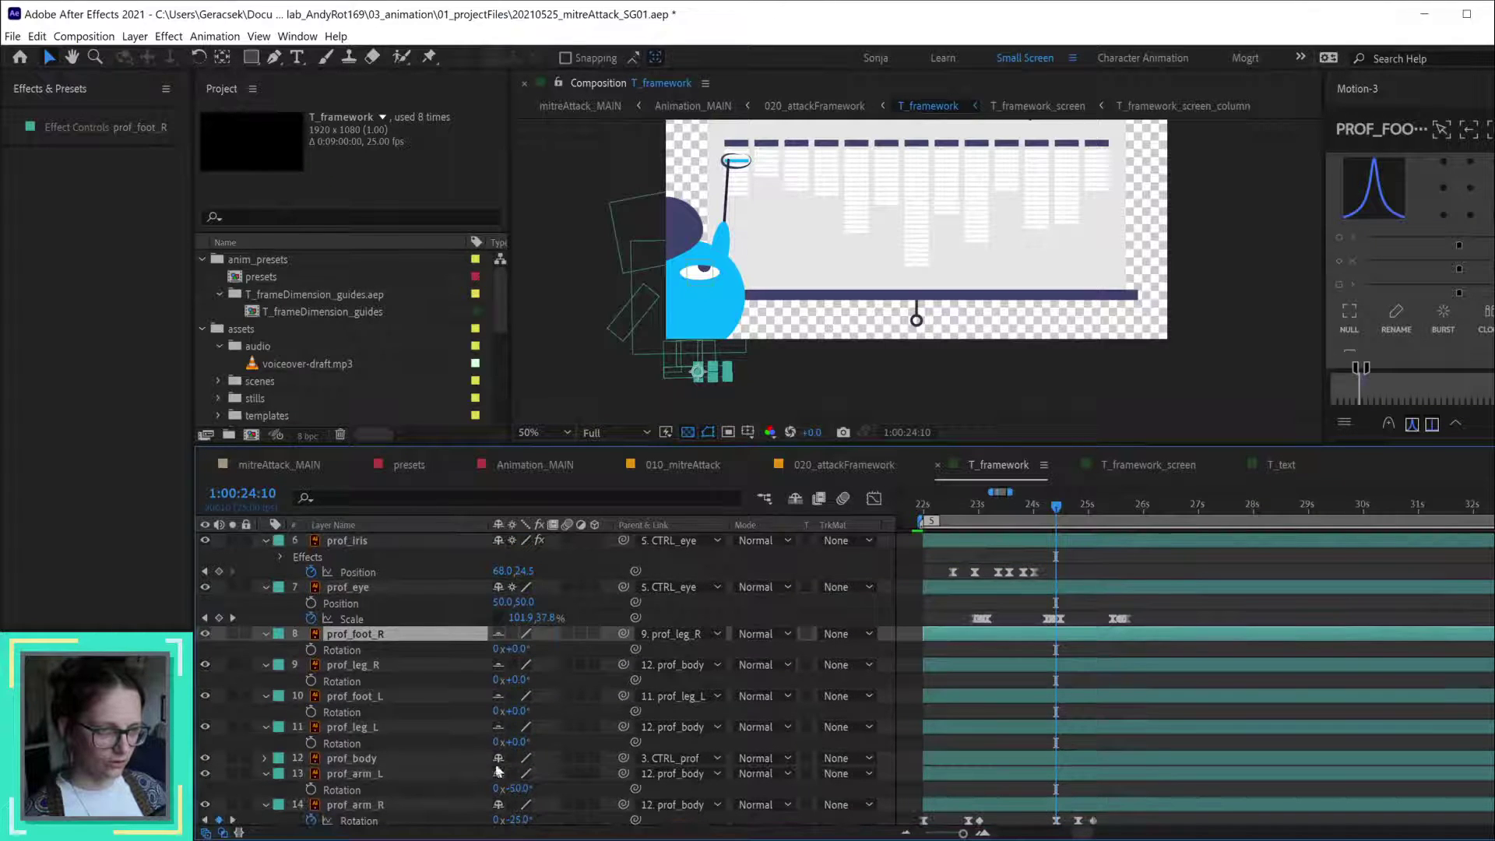
left_click(498, 773)
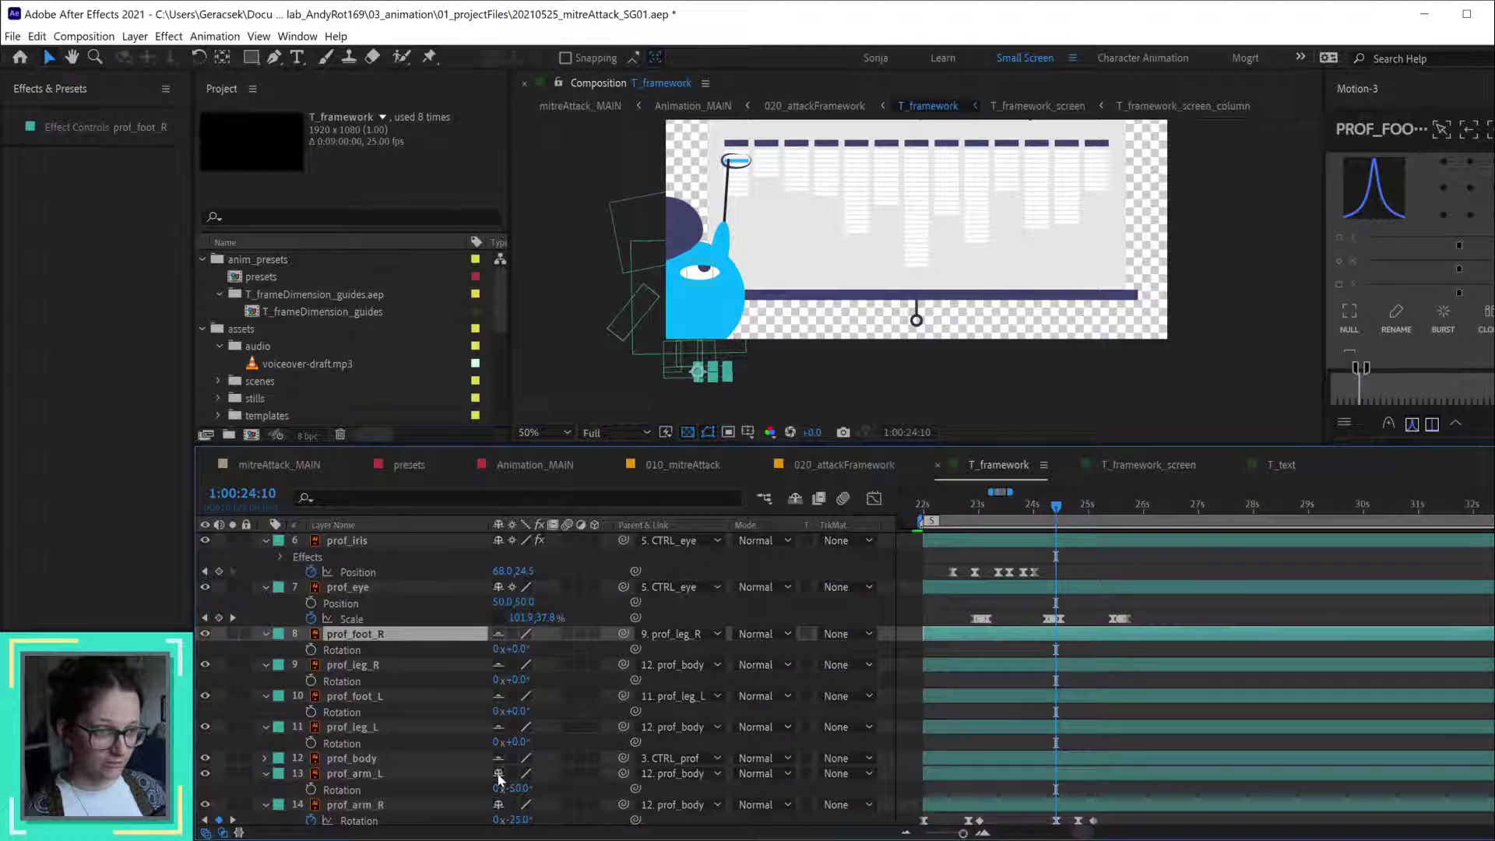
- Mark the layers prof_arm_R, prof_stick, CTRL_screen, screen_barB and screen_barT as shy
scroll(637, 726, "down", 1)
scroll(637, 727, "down", 1)
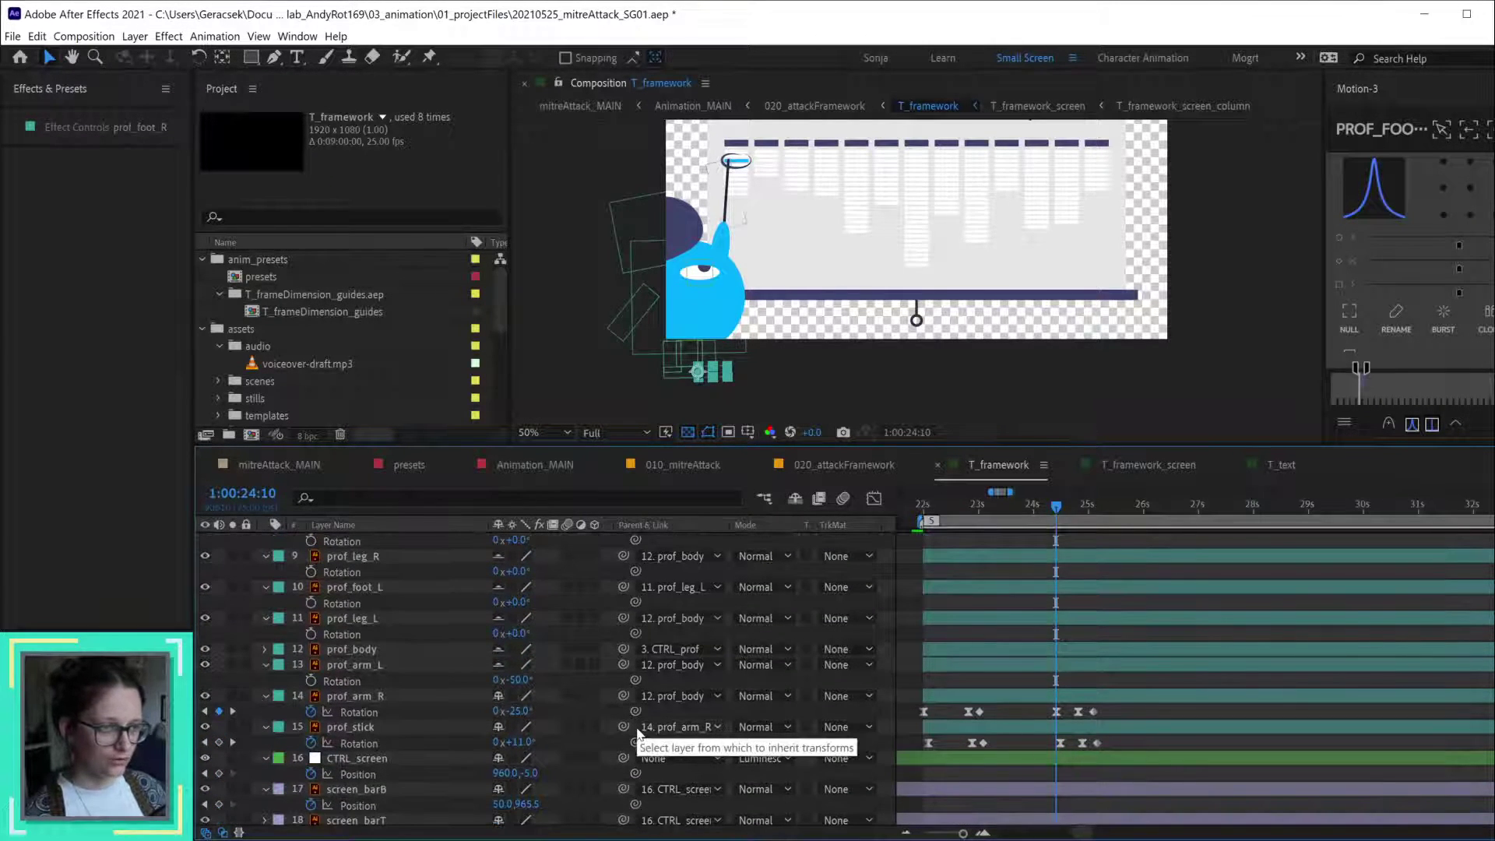
scroll(441, 775, "down", 2)
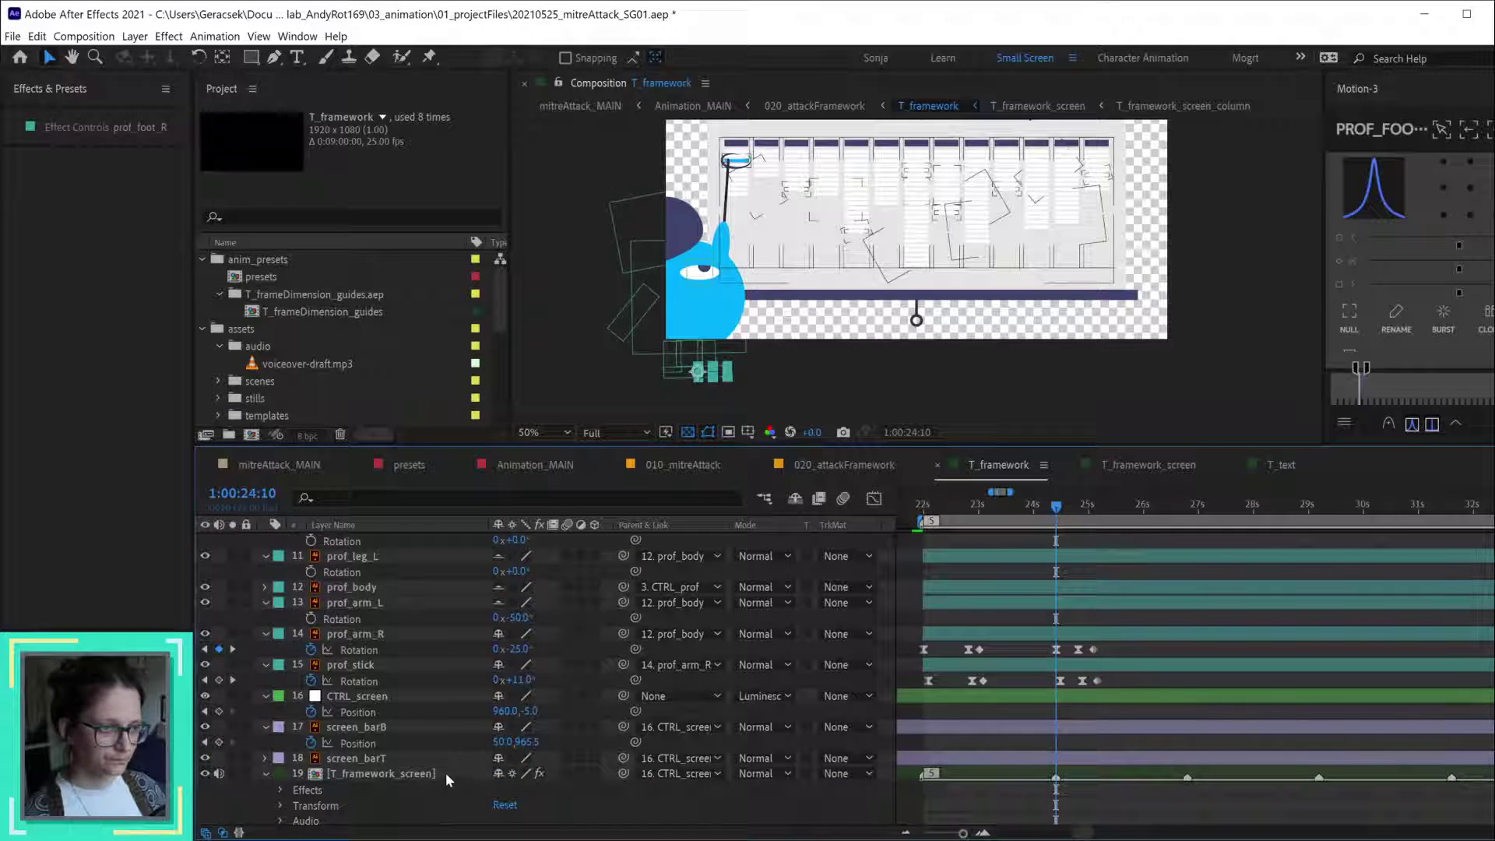
left_click_drag(501, 760, 498, 634)
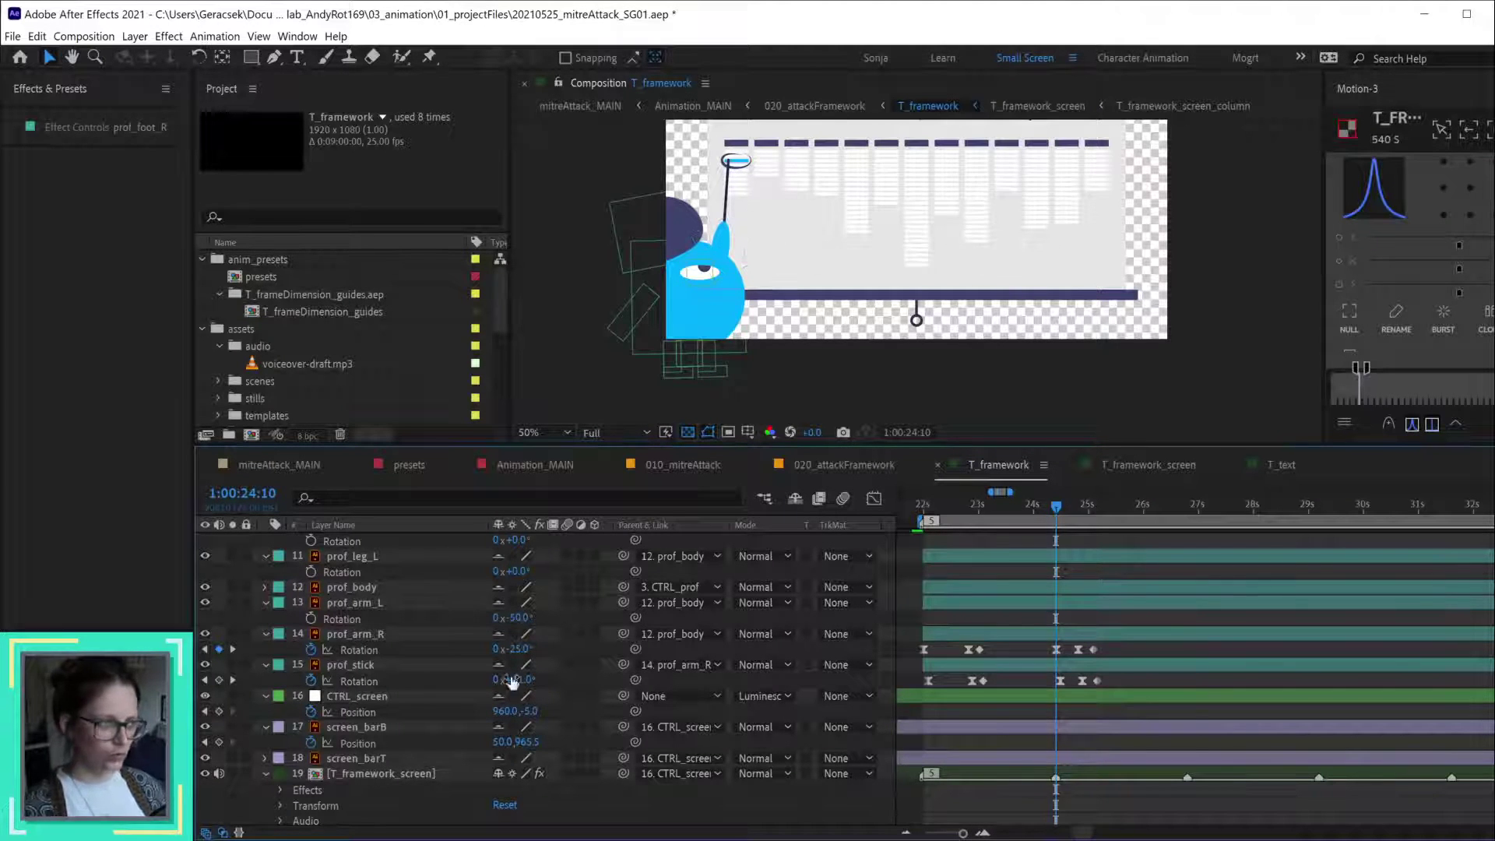
- Mark screen, screen_pulltab, screen_screen, BG and the voiceover-draft.mp3 layers as shy
scroll(570, 731, "down", 5)
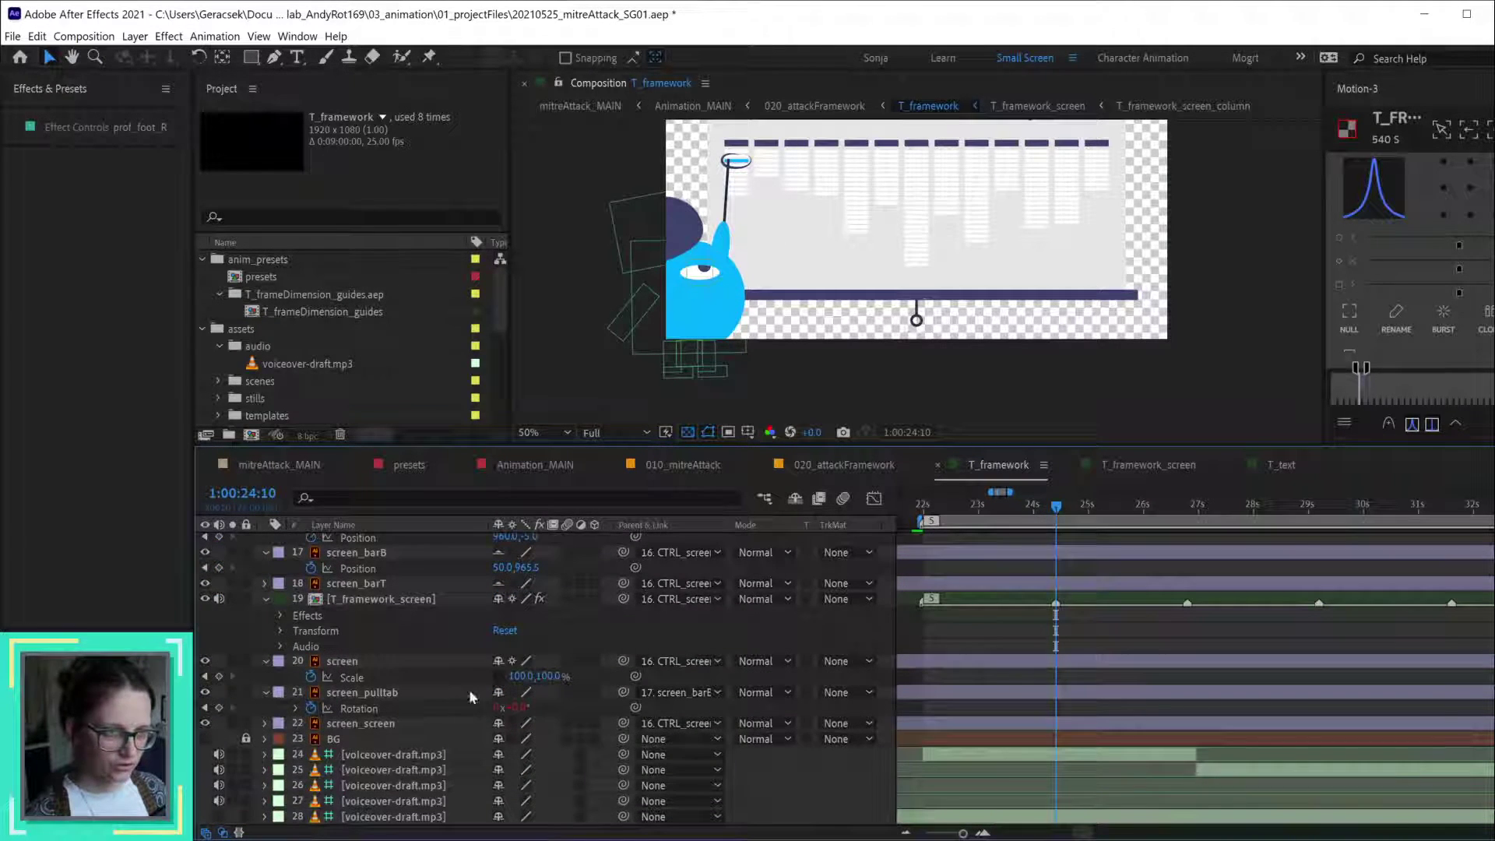
left_click(497, 661)
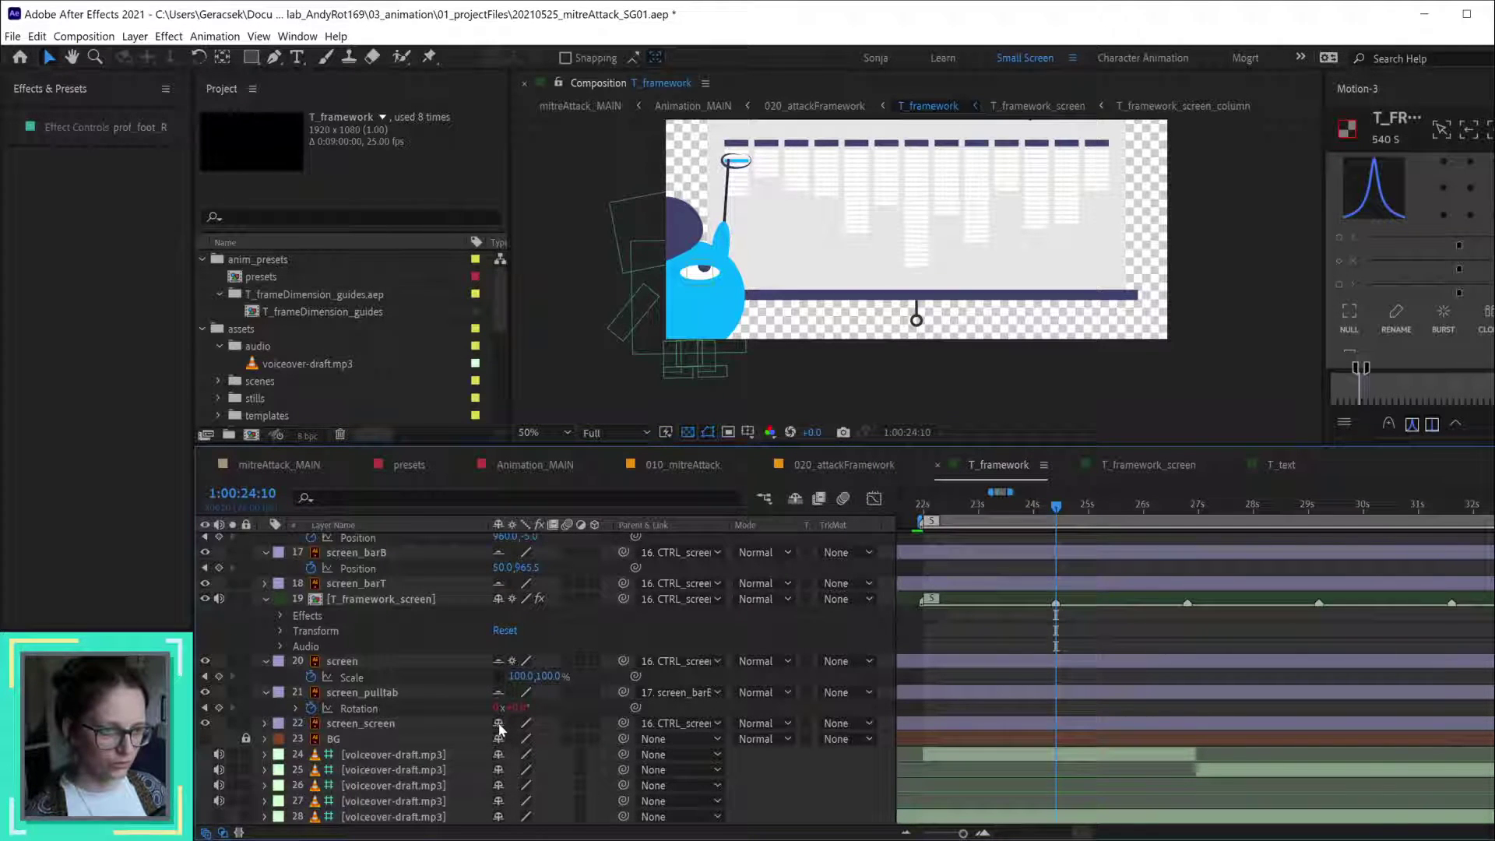
left_click_drag(498, 723, 498, 816)
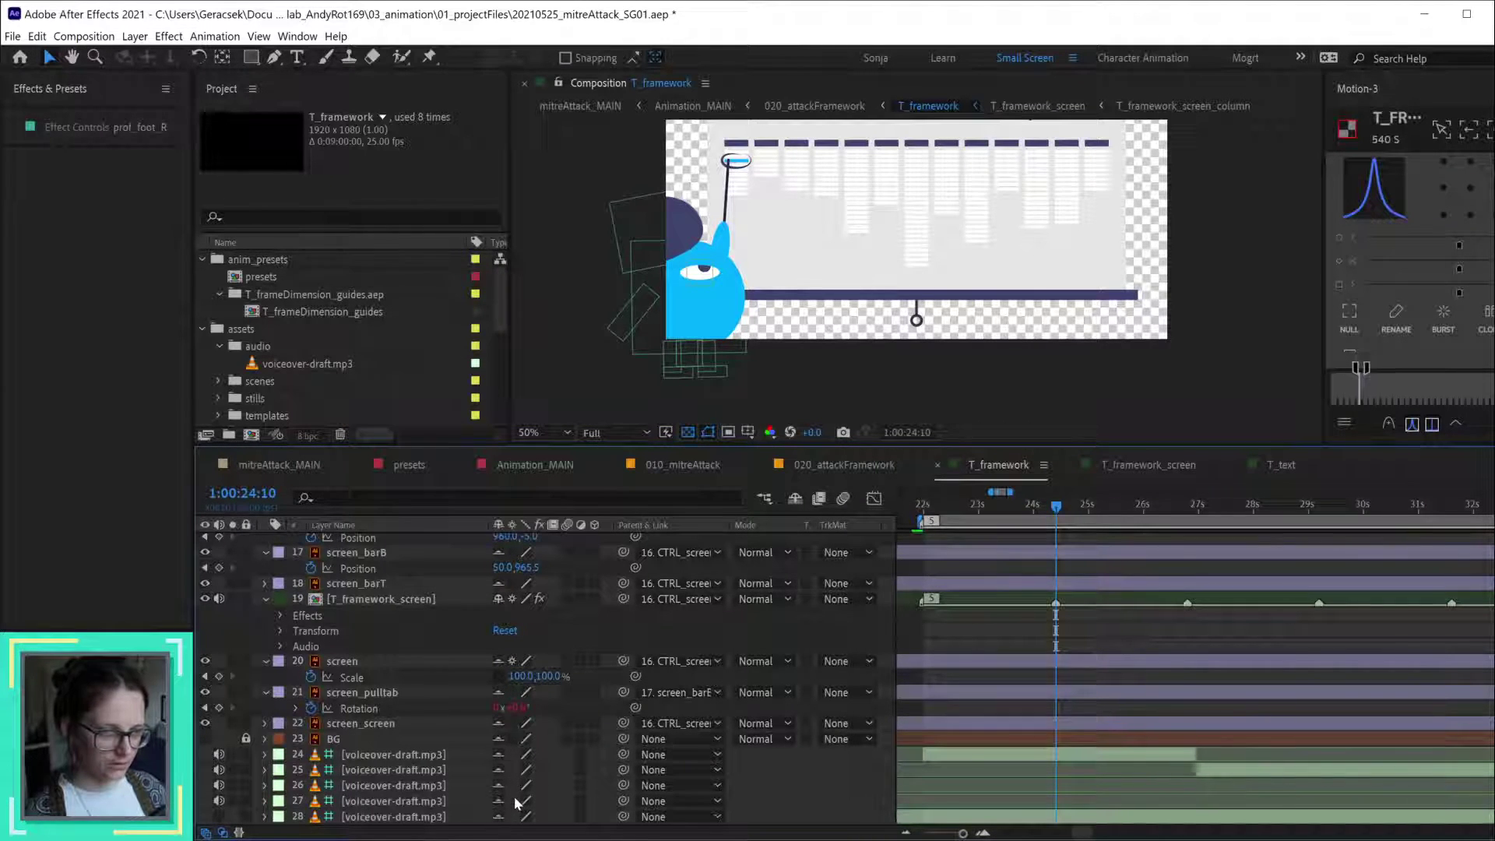
- Mark title and BOUNCE_ctrl as shy, hide all shy layers from the timeline, and select T_framework_screen
scroll(514, 796, "up", 10)
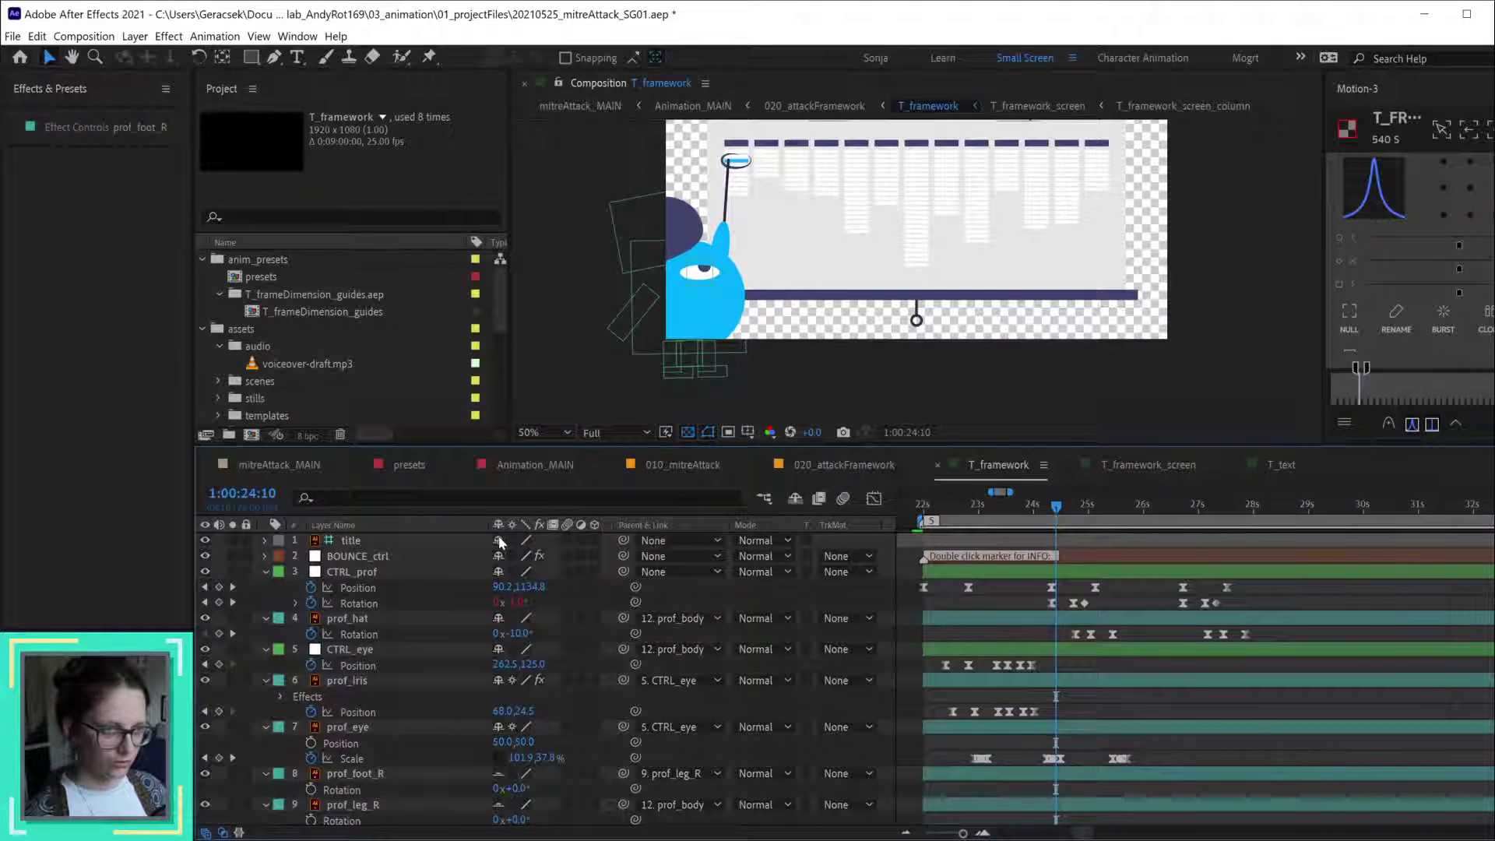
left_click_drag(498, 543, 501, 558)
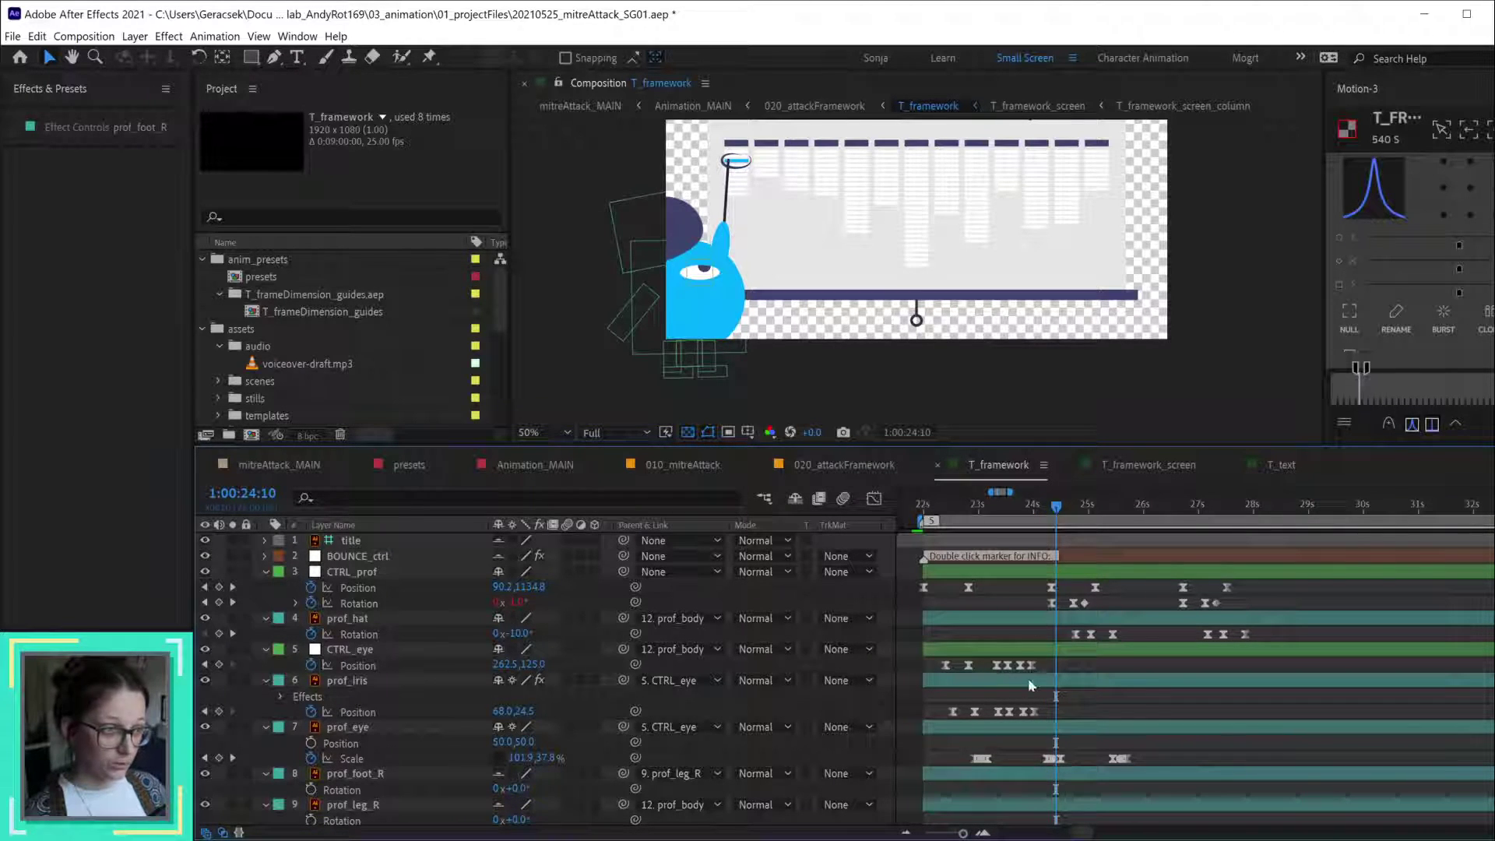
left_click(796, 500)
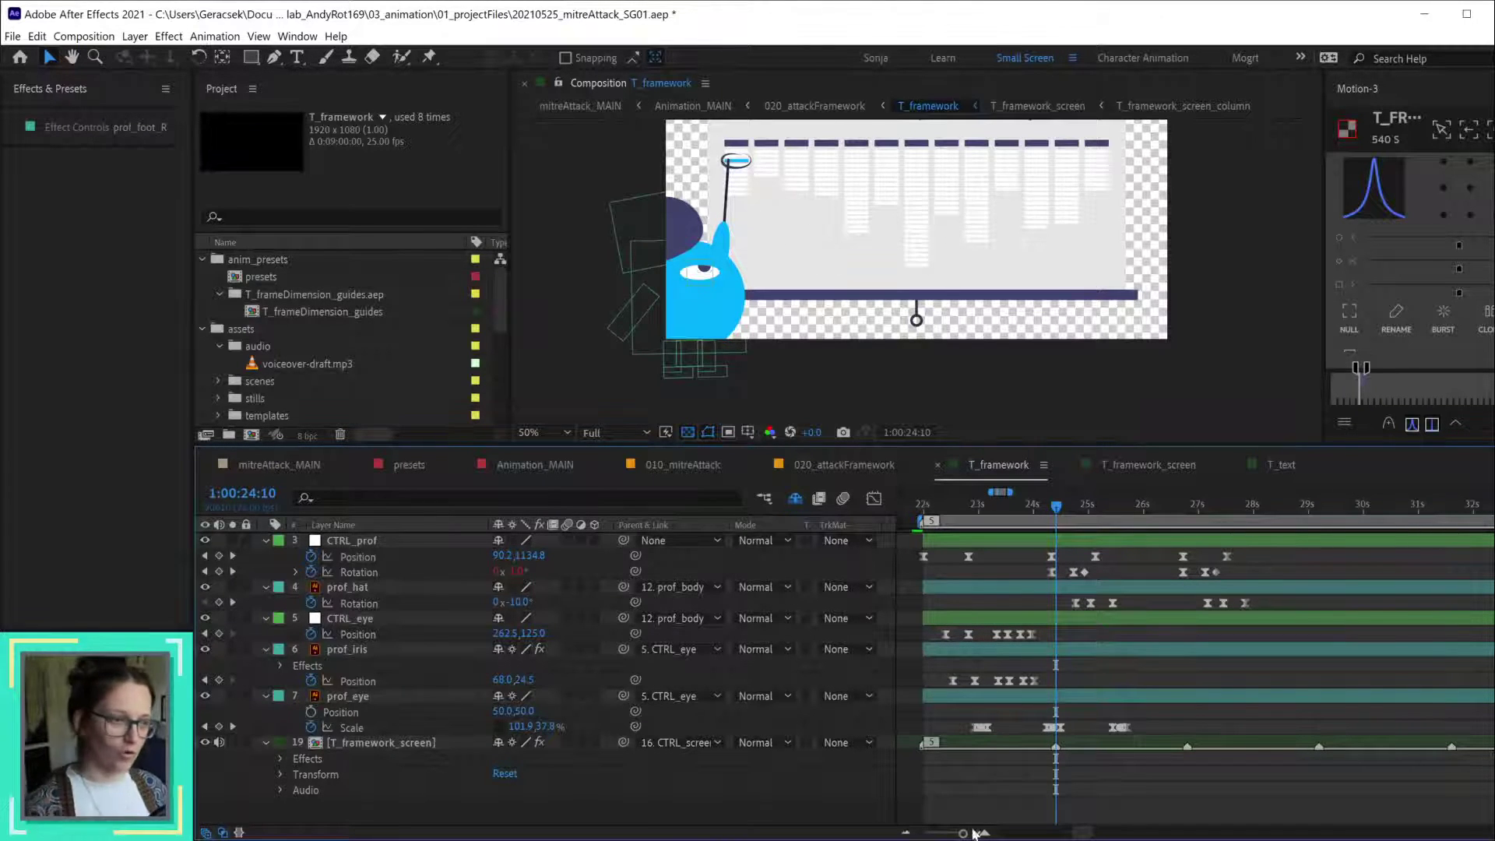
left_click(1002, 740)
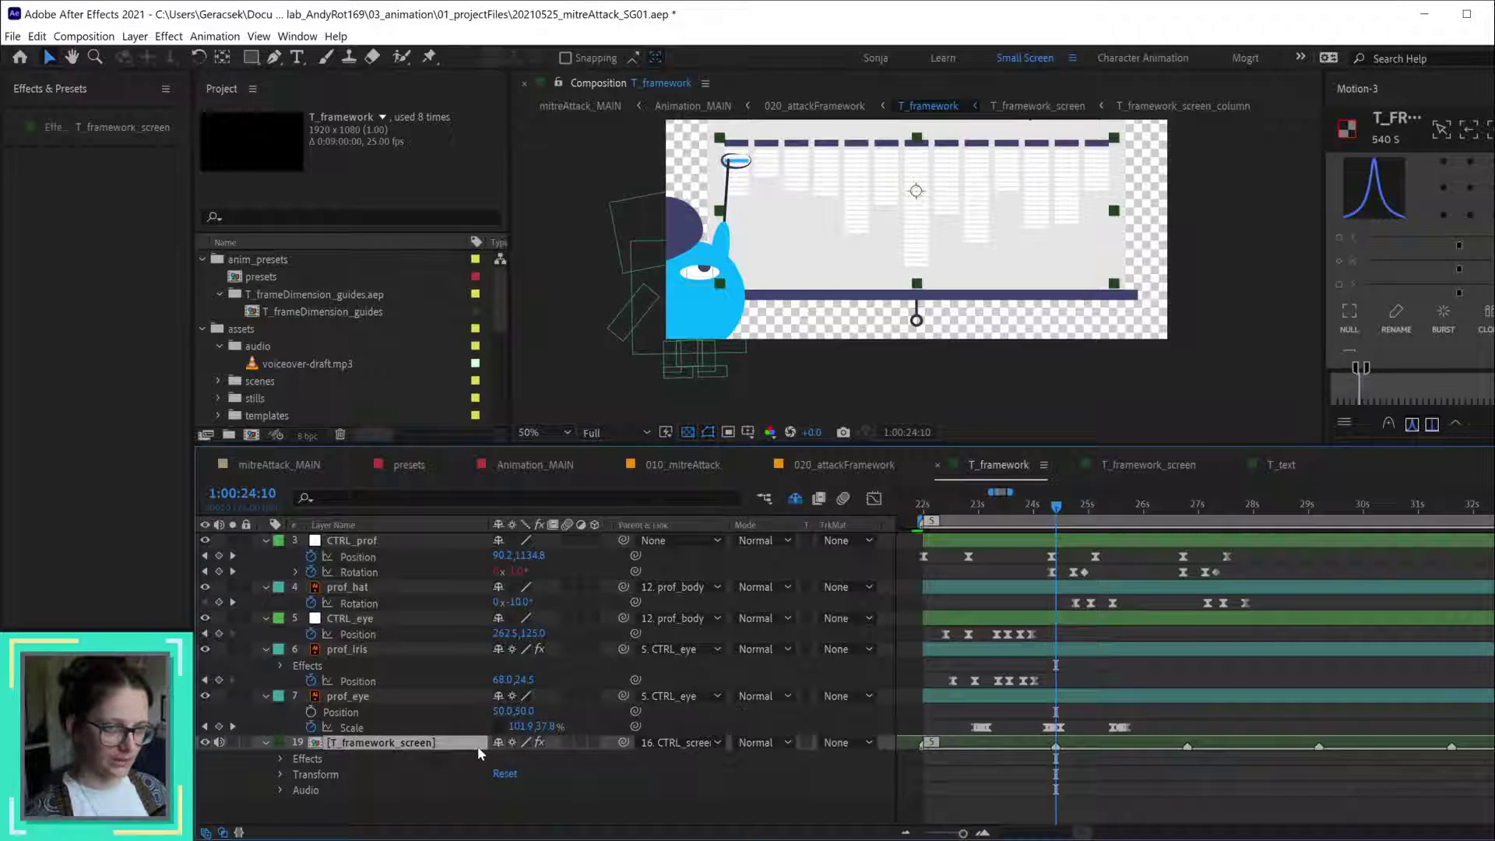
- Collapse T_framework_screen, unmark prof_arm_R and prof_stick as shy, and hide the remaining shy layers again
left_click(266, 743)
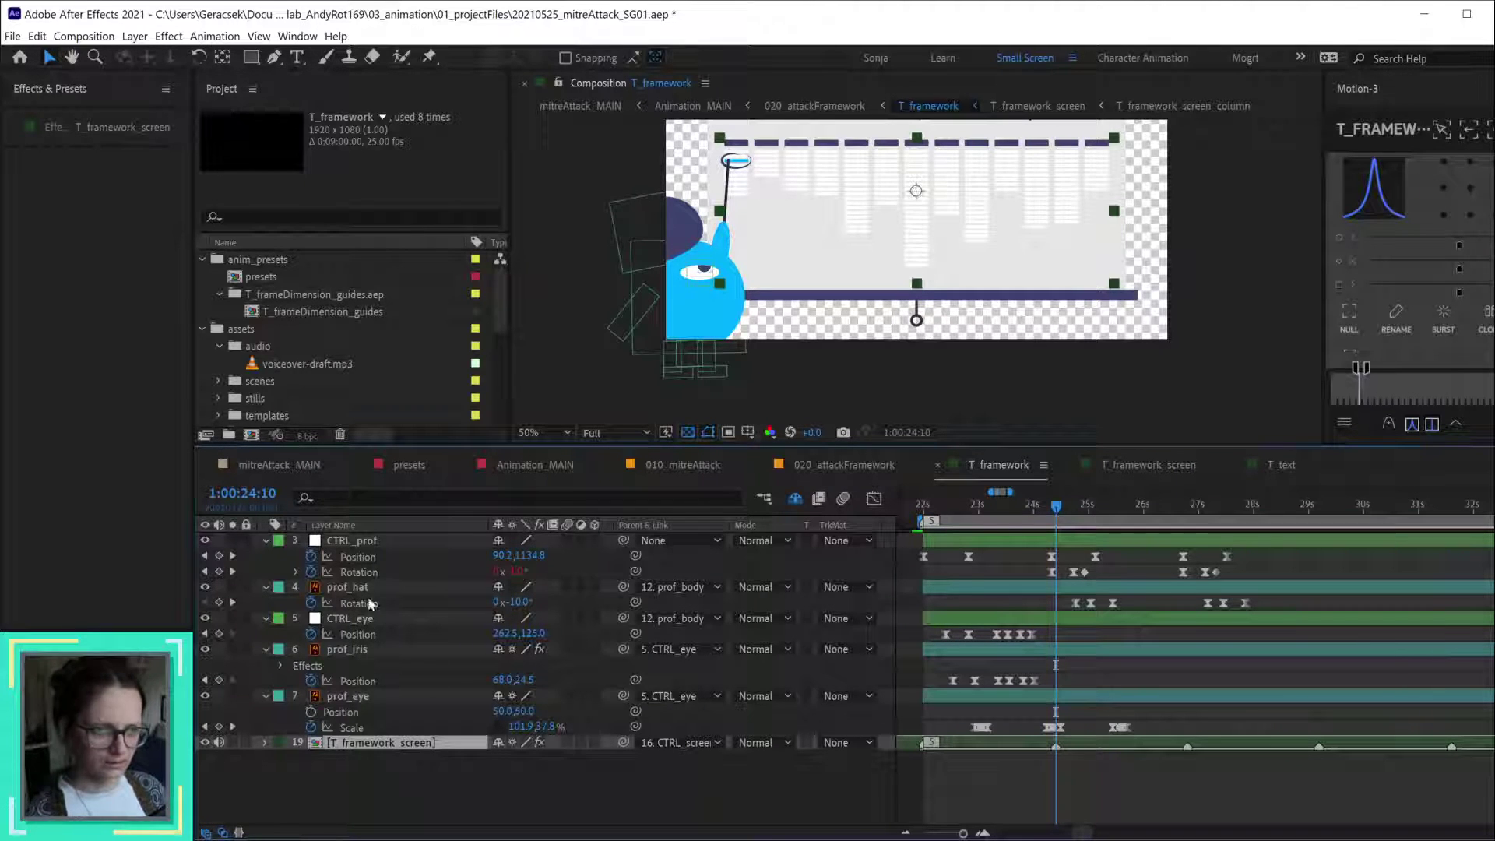
left_click(795, 499)
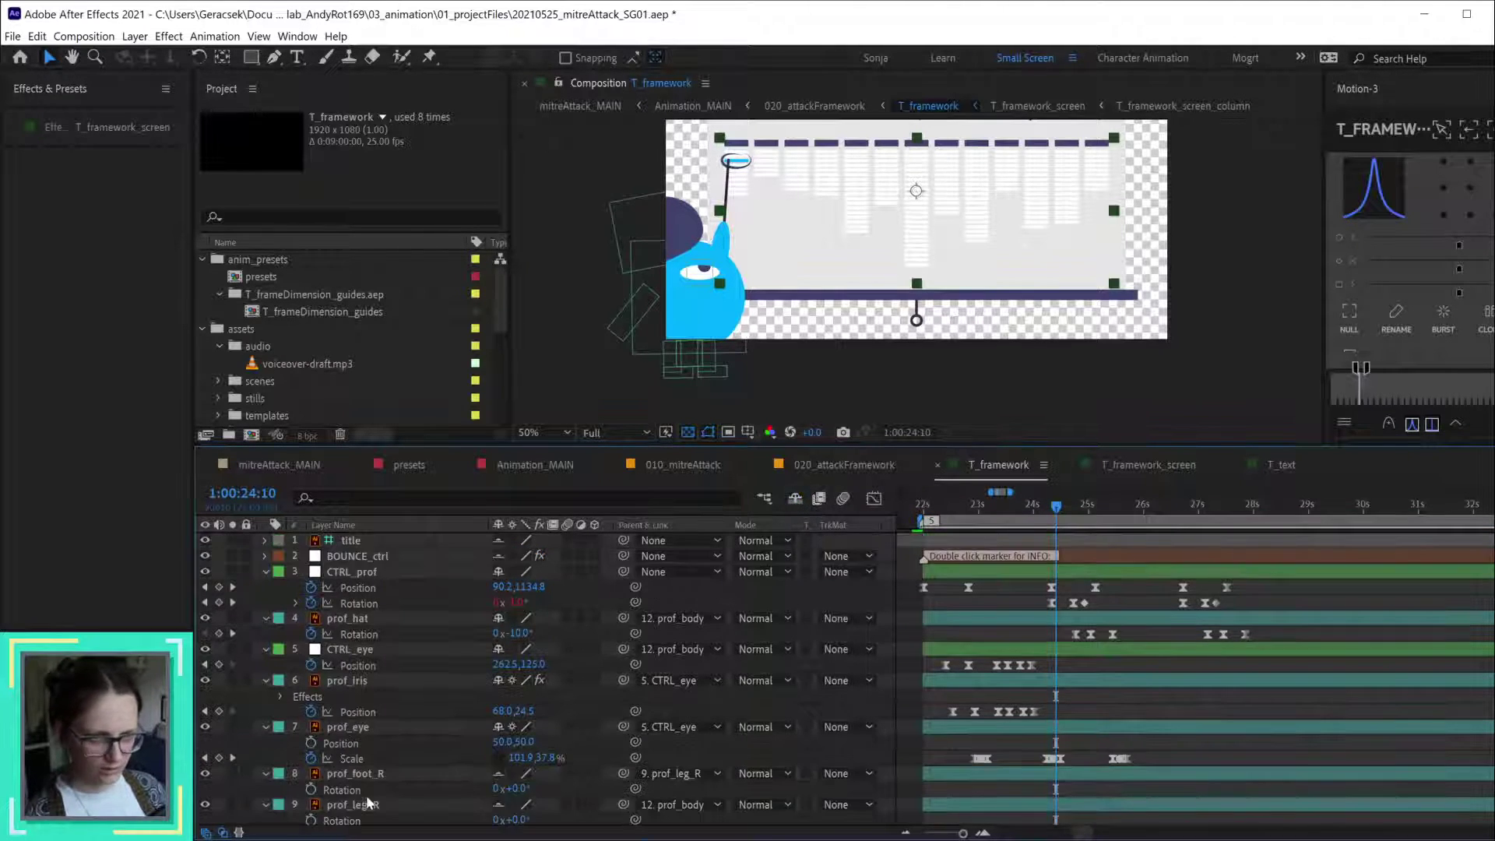
scroll(376, 795, "down", 2)
scroll(528, 754, "down", 4)
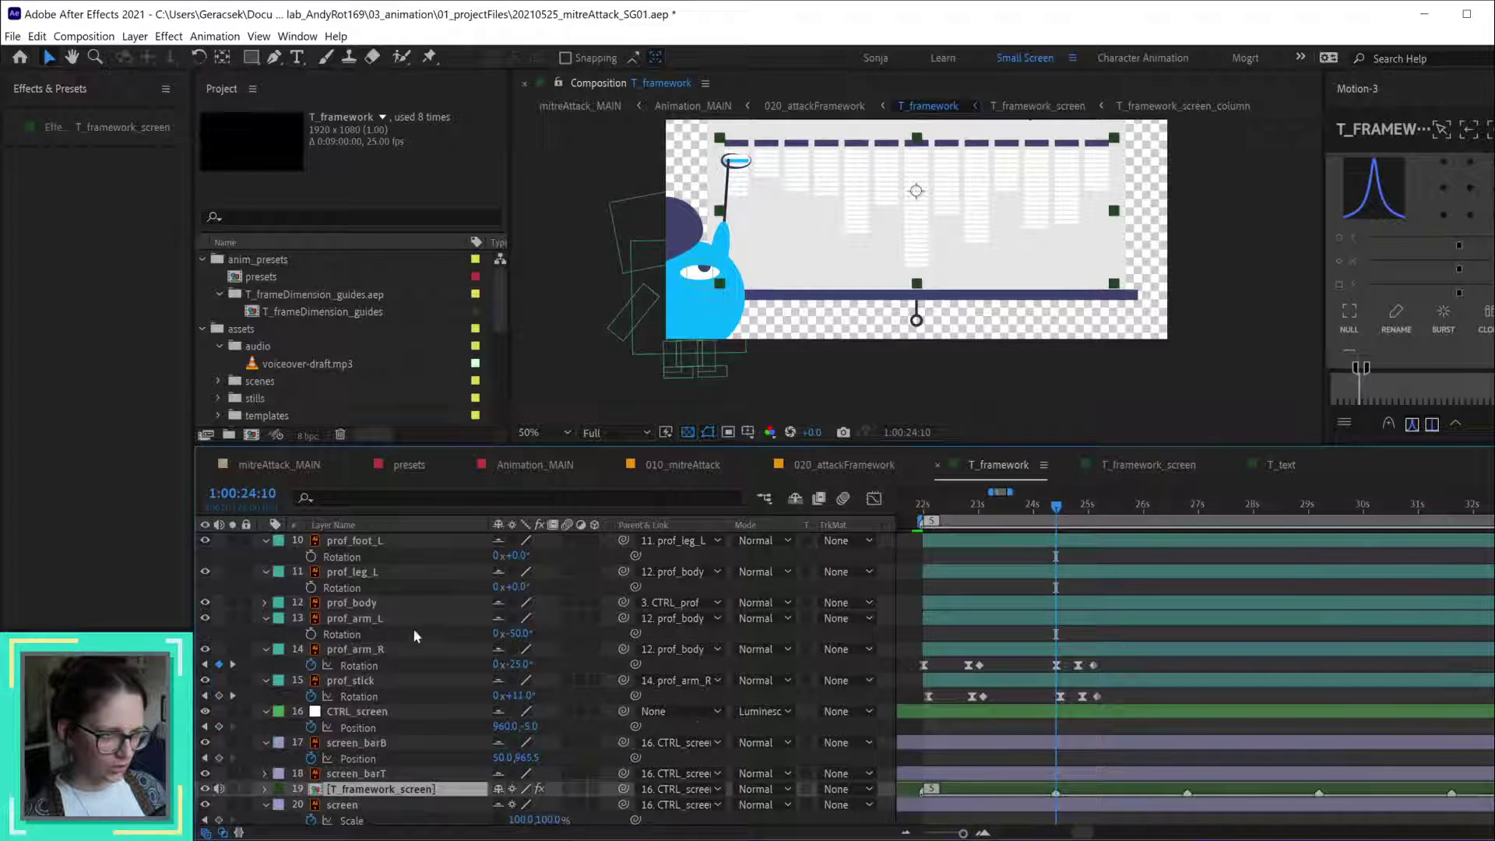
left_click(499, 650)
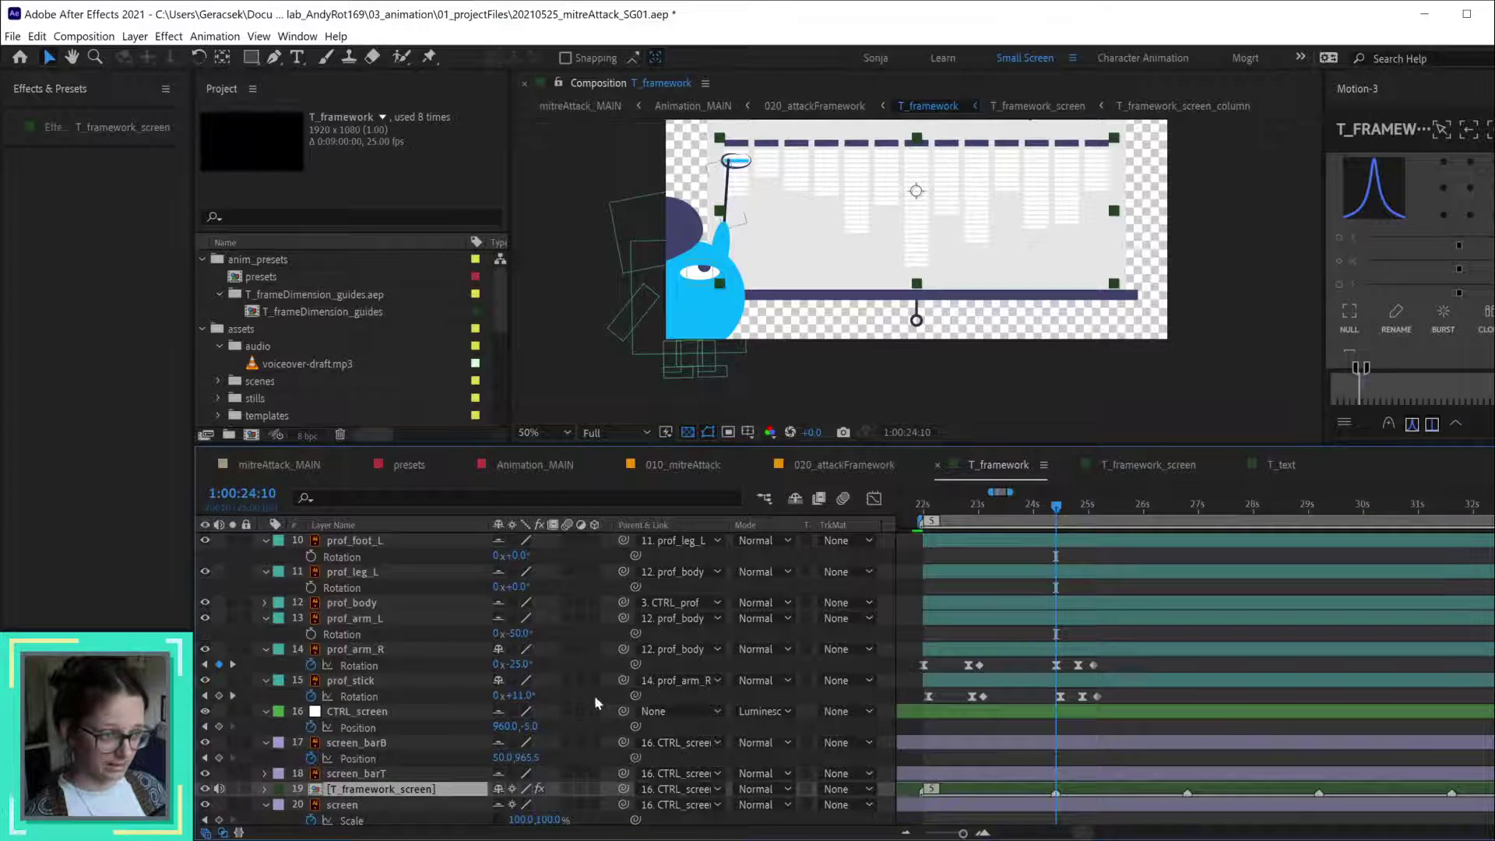
scroll(561, 695, "up", 5)
left_click(795, 499)
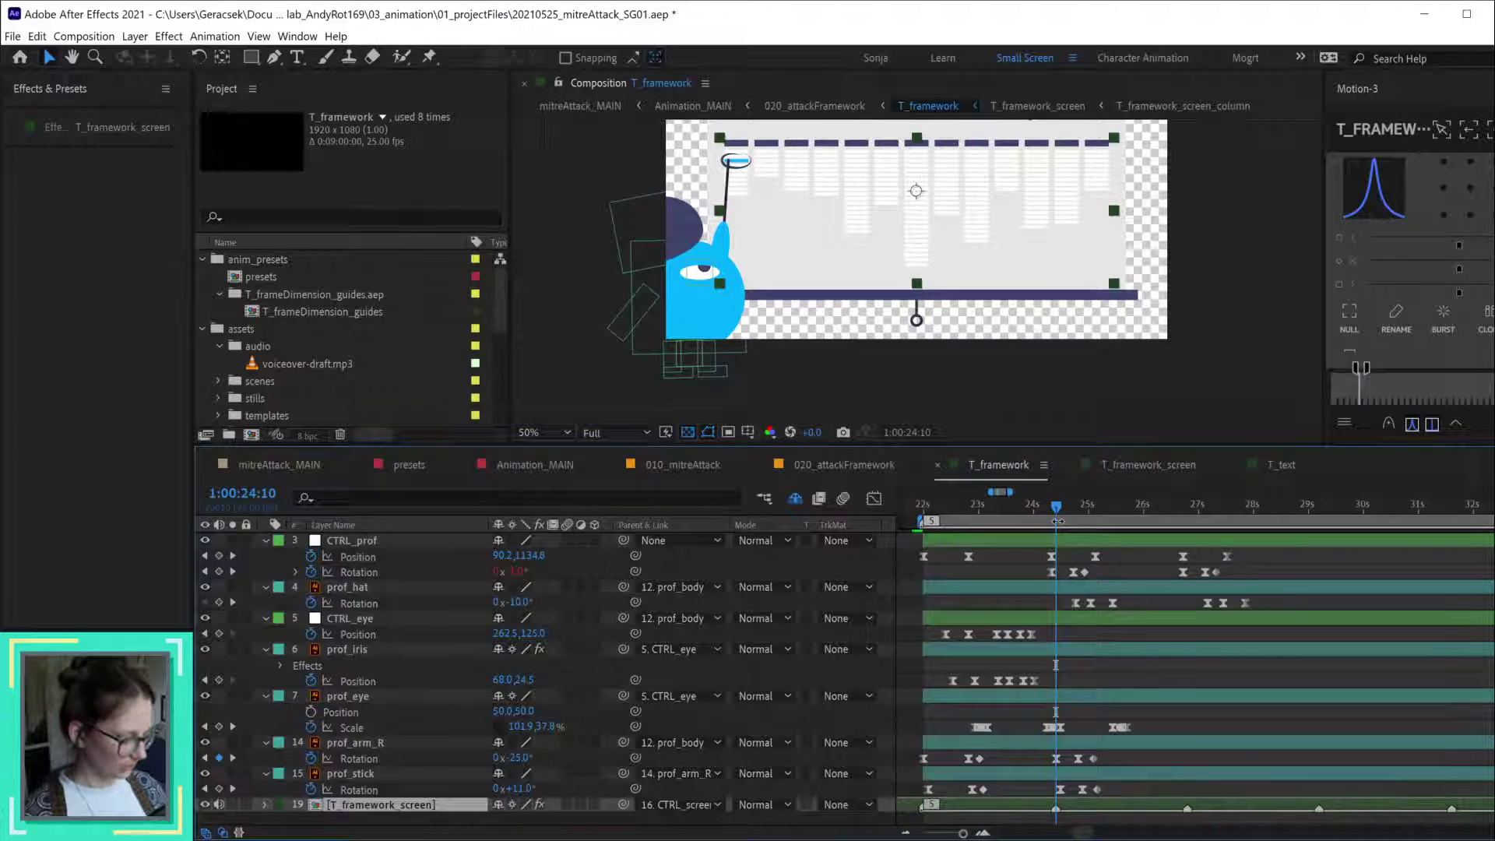
- Move the playhead to T_framework_screen's marker at 1:00:26:20
key("j")
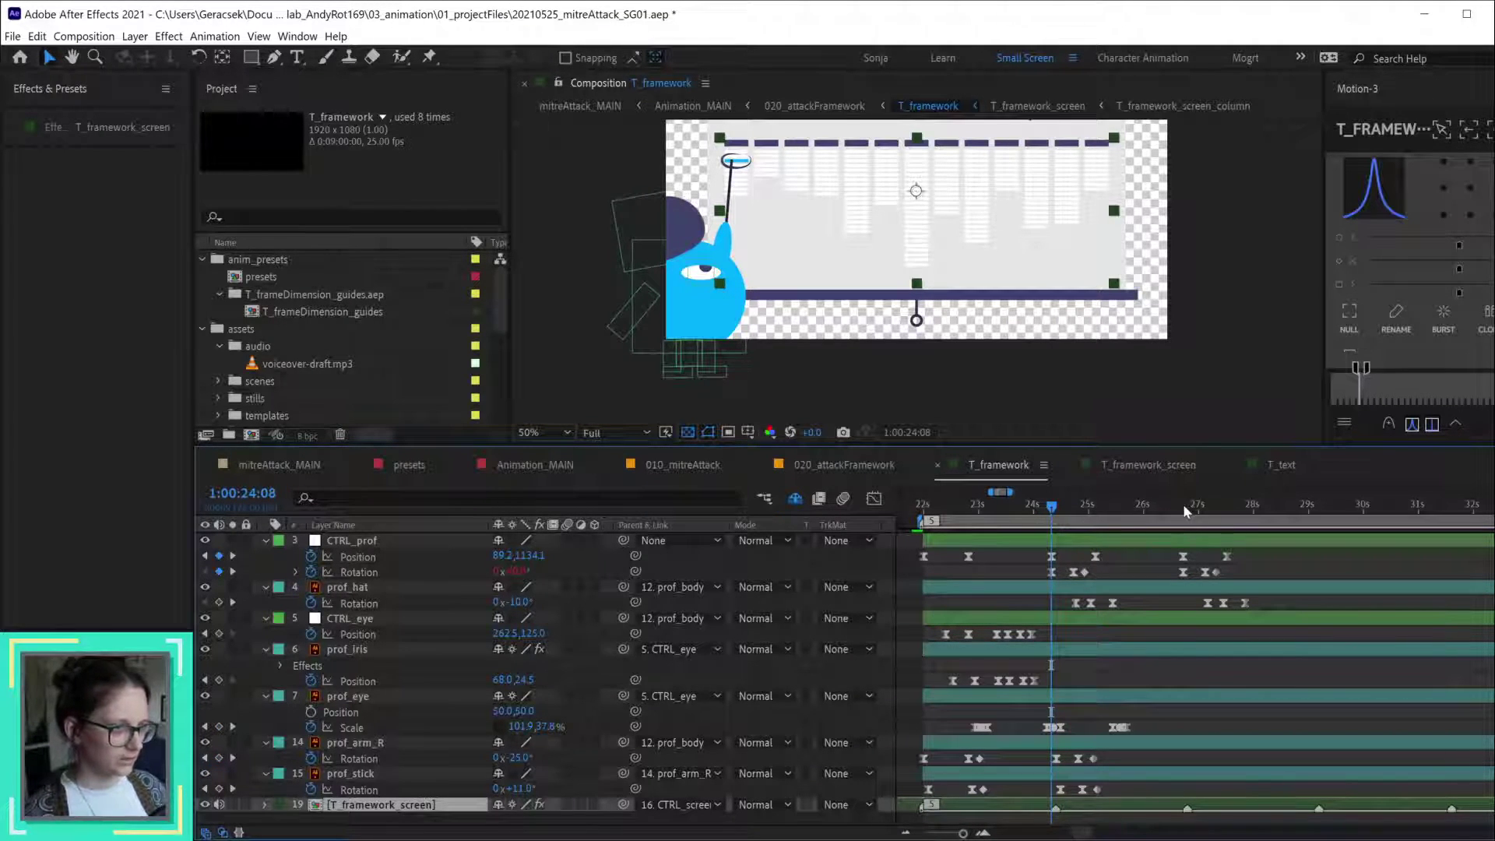
left_click(1186, 510)
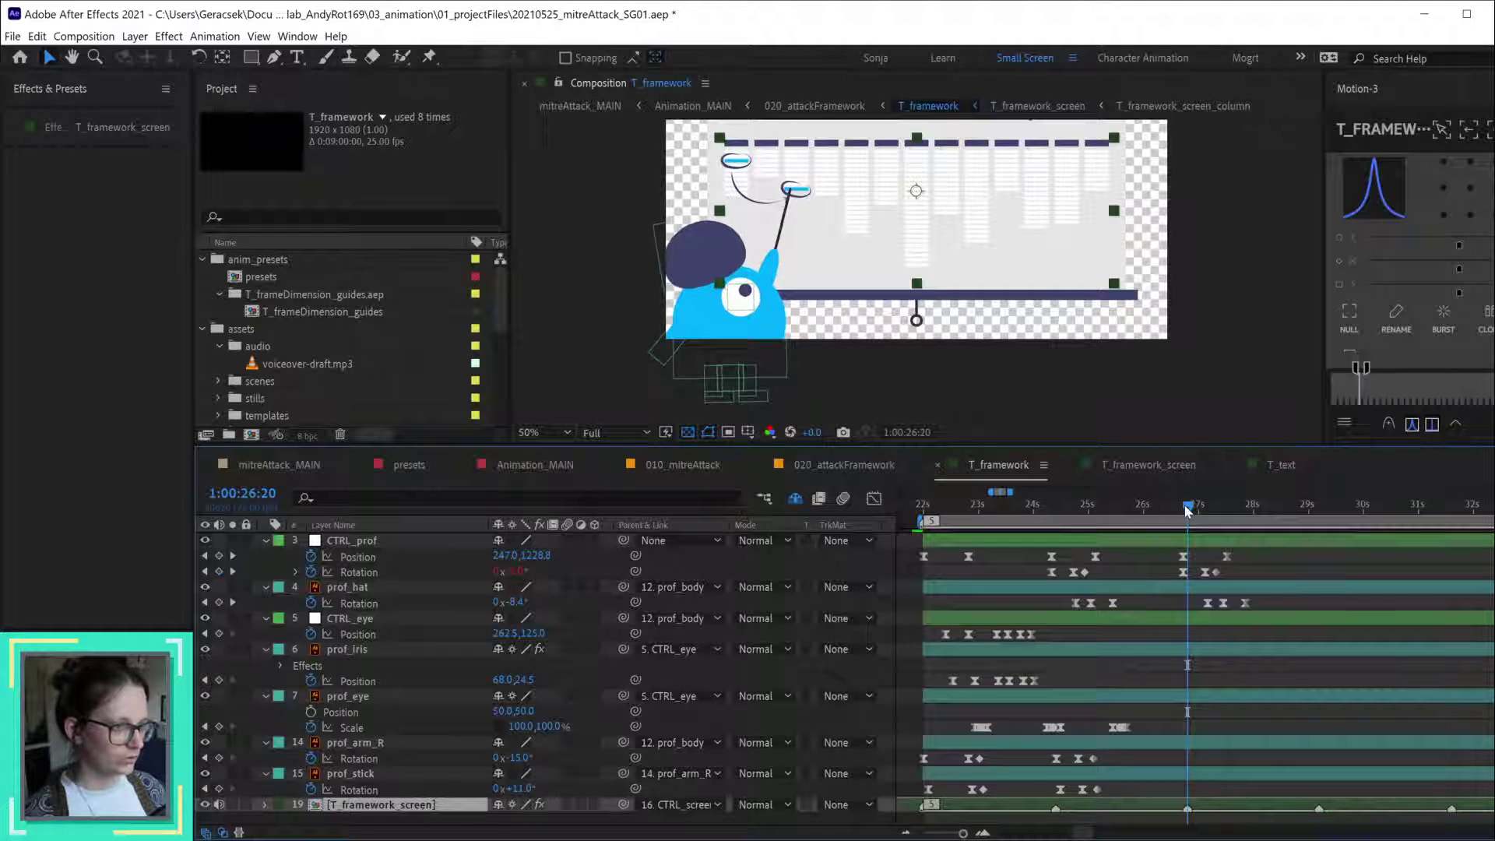
- Try copying the last three rotation keyframes of prof_arm_R and prof_stick to 1:00:26:20 one layer at a time, and undo both pastes
left_click_drag(1117, 752, 1041, 792)
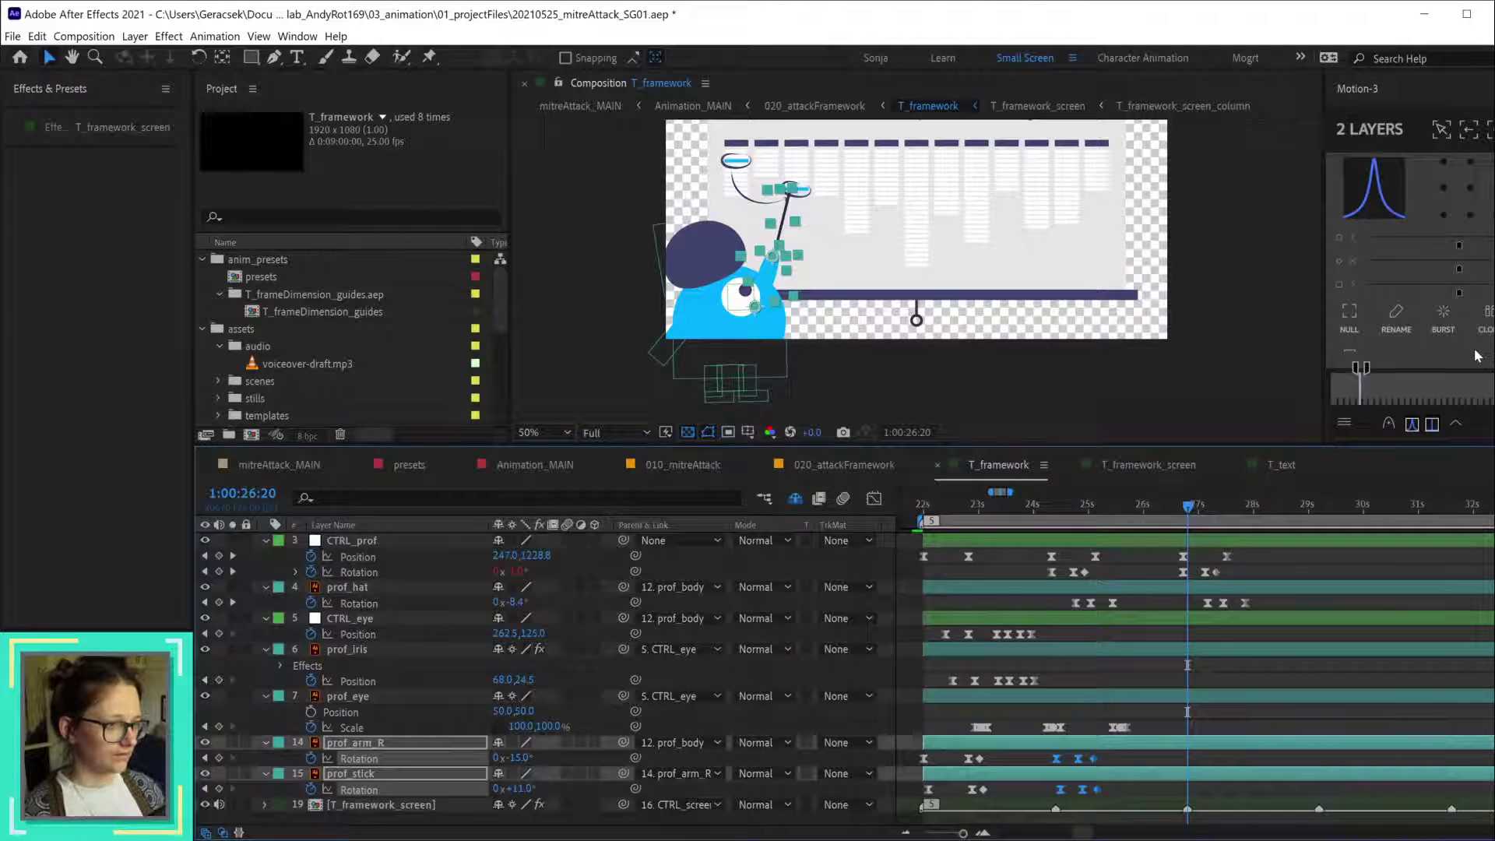
left_click(1058, 760)
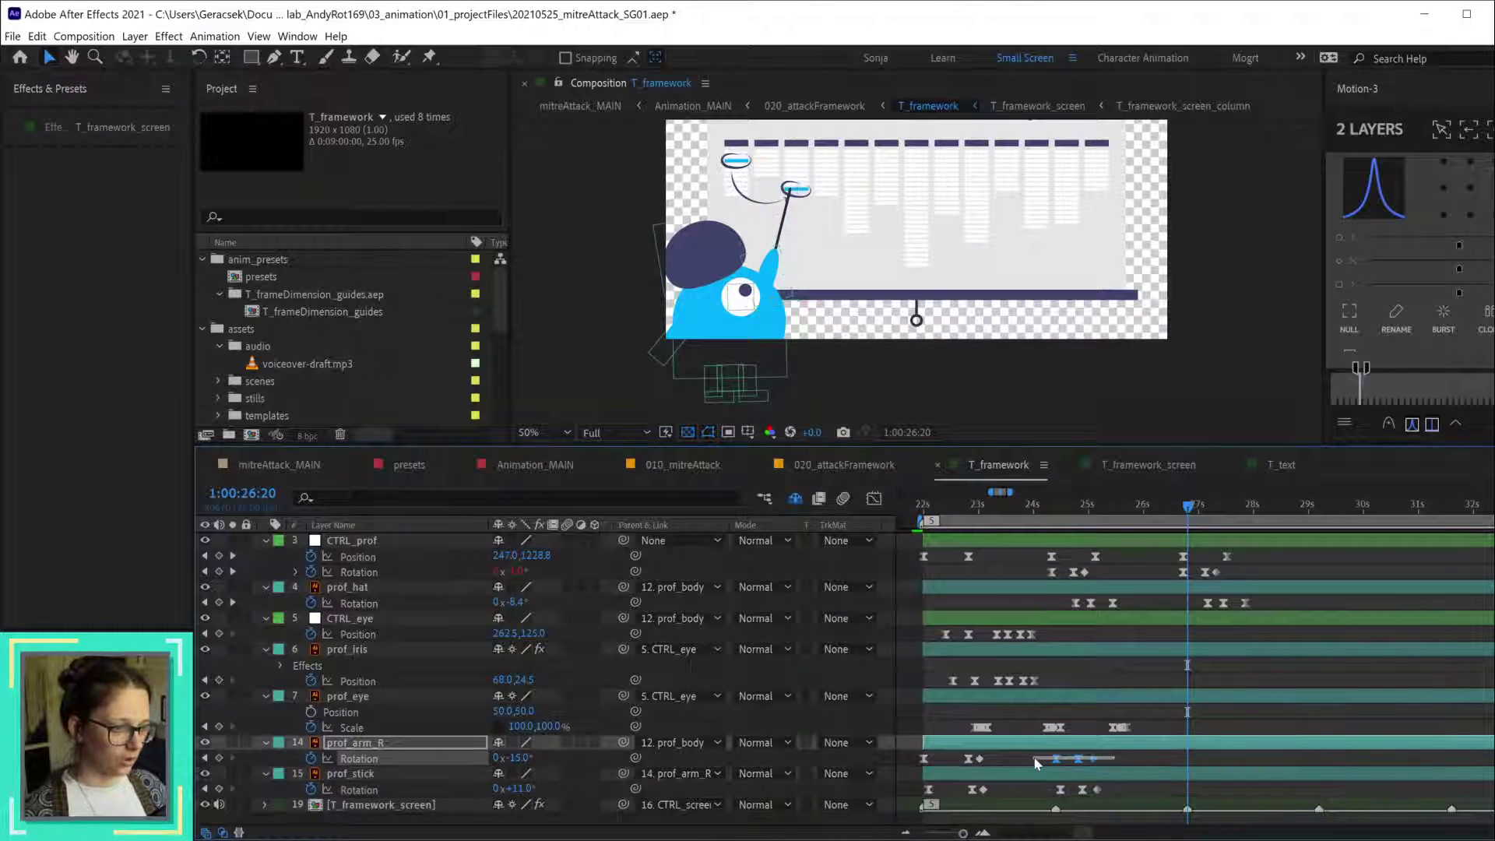
key("ctrl+v")
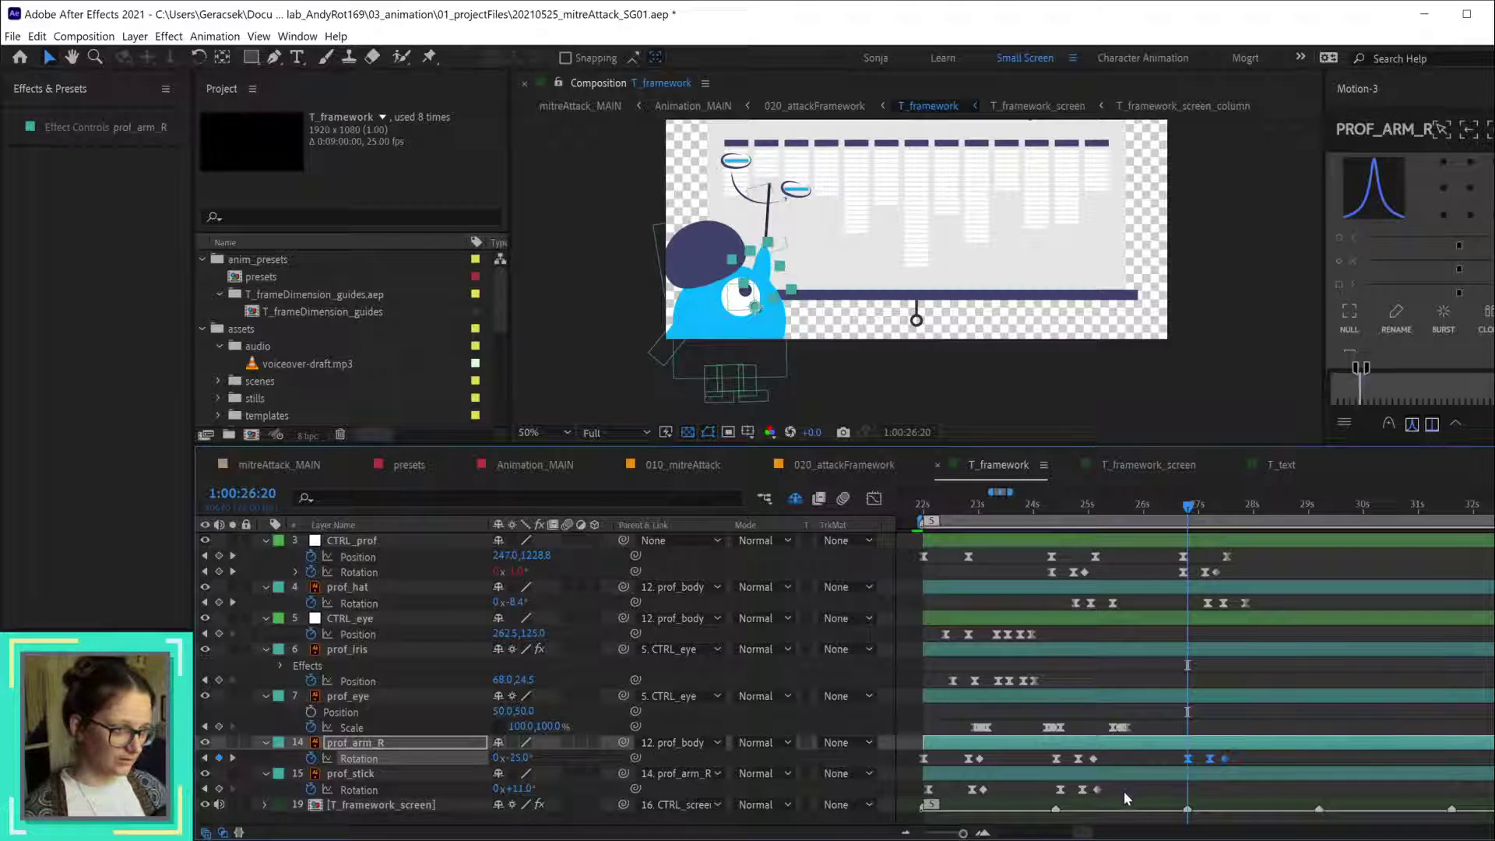
left_click_drag(1105, 781, 1026, 792)
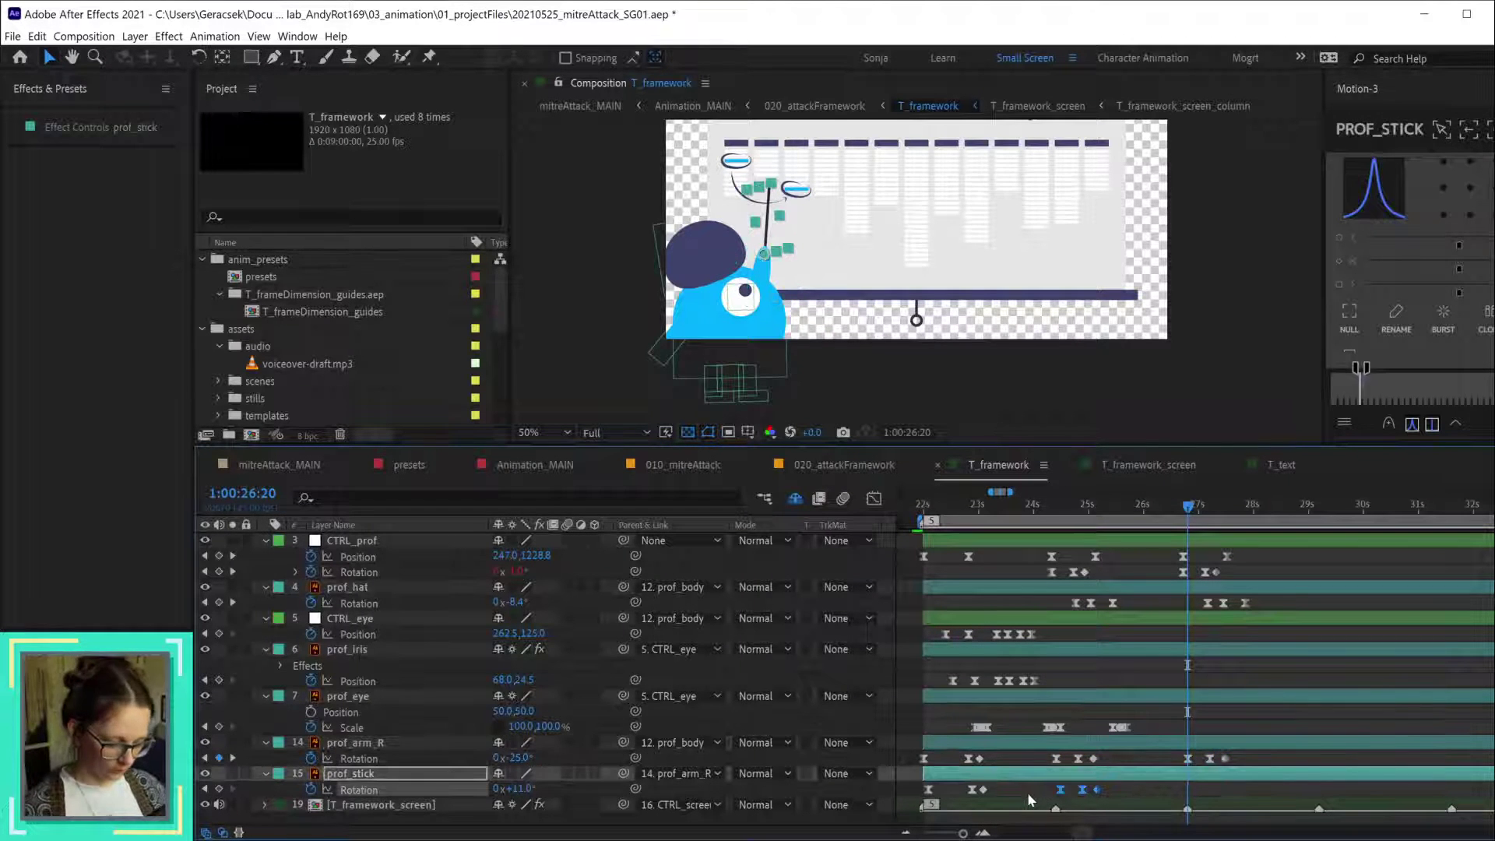
key("ctrl+c")
key("ctrl+v")
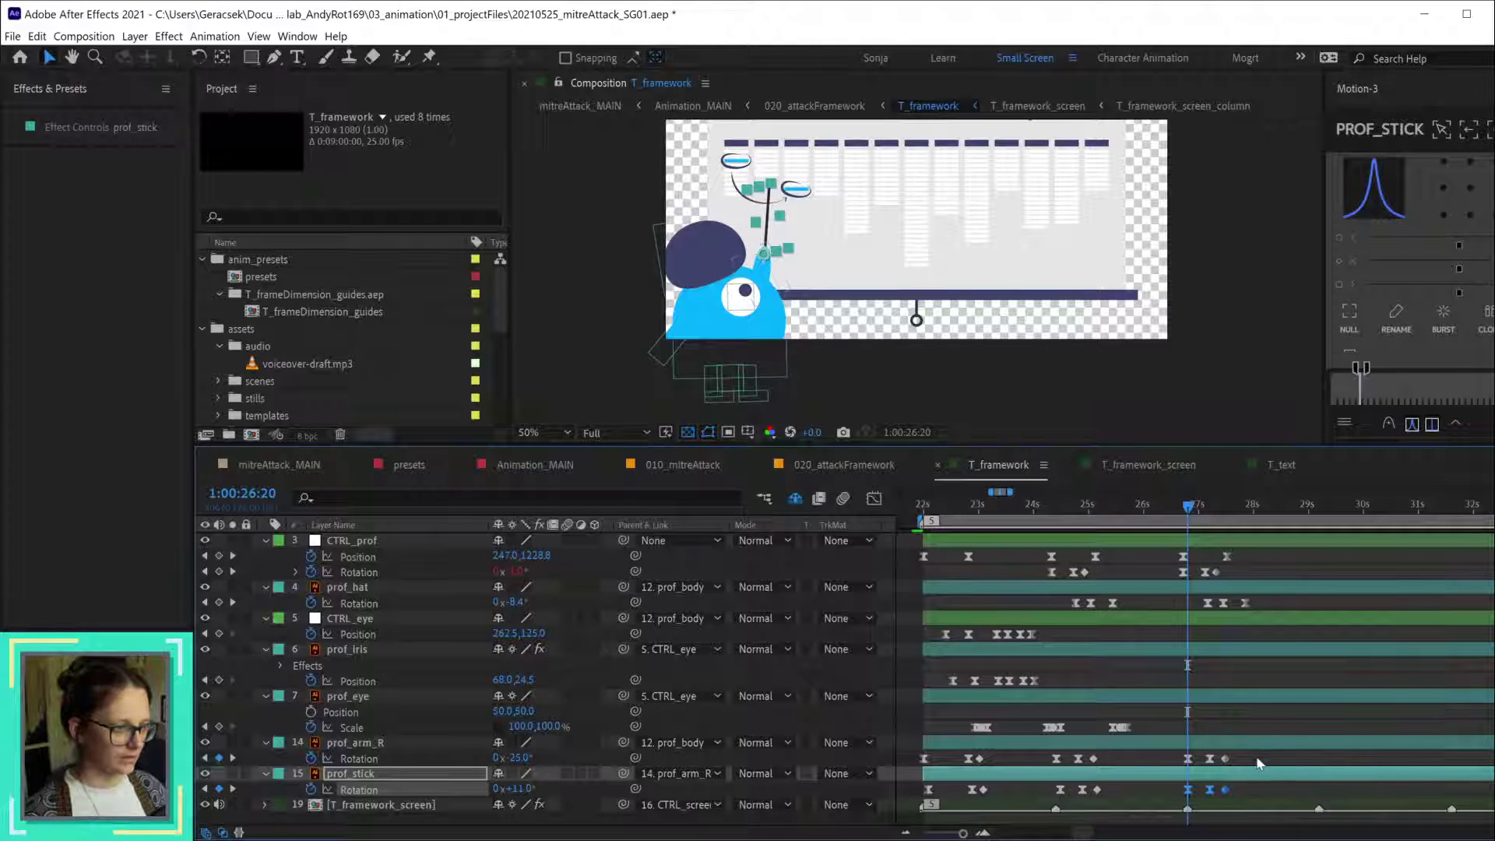
key("ctrl+z")
key("ctrl+z")
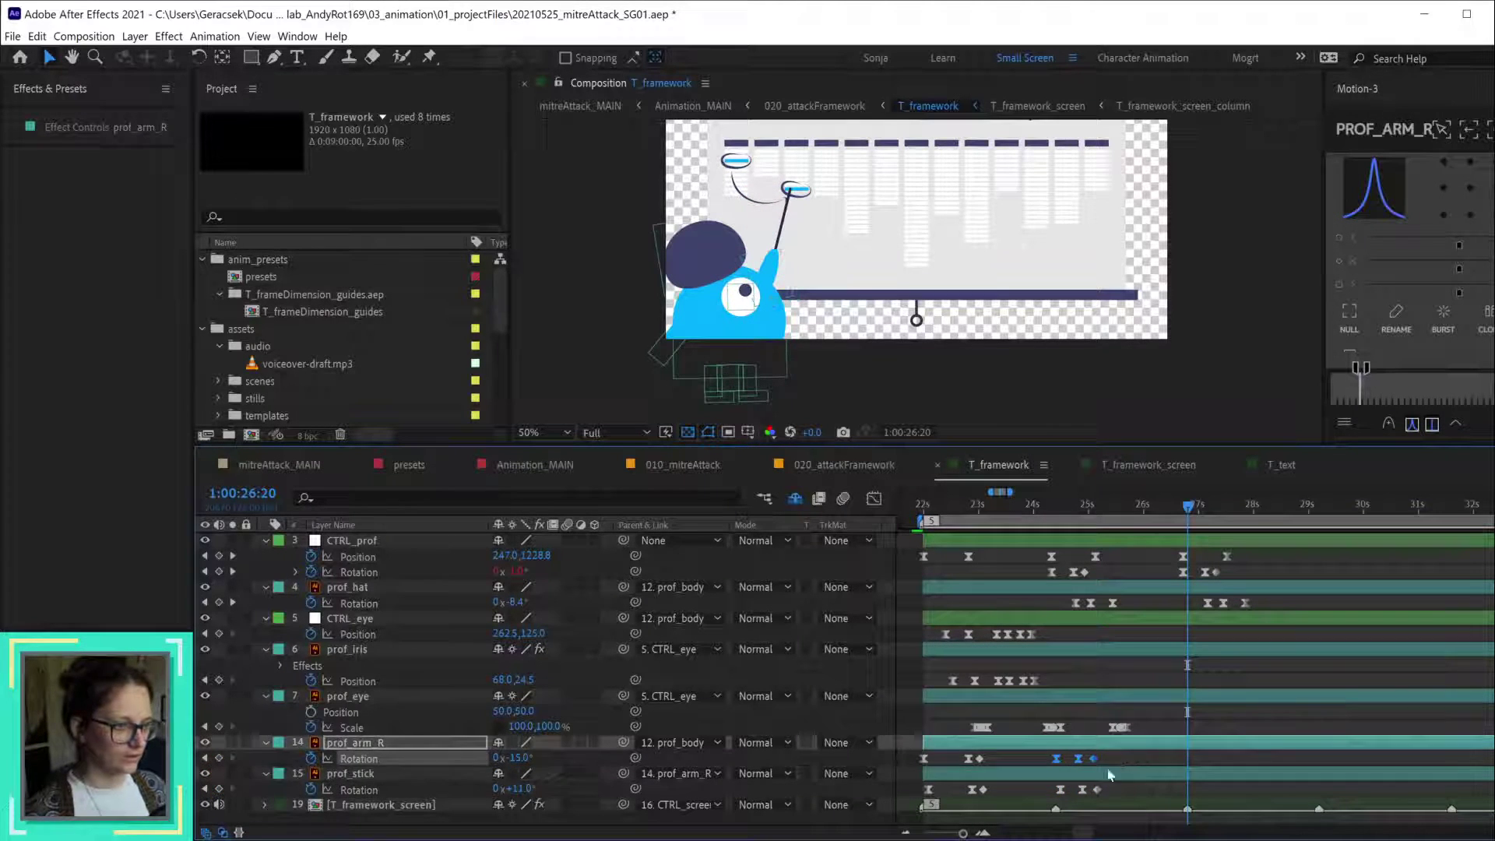
- Clone the last three rotation keyframes of prof_arm_R and prof_stick together at 1:00:26:20 with Motion-3, keeping their offset
left_click_drag(1123, 761, 1048, 797)
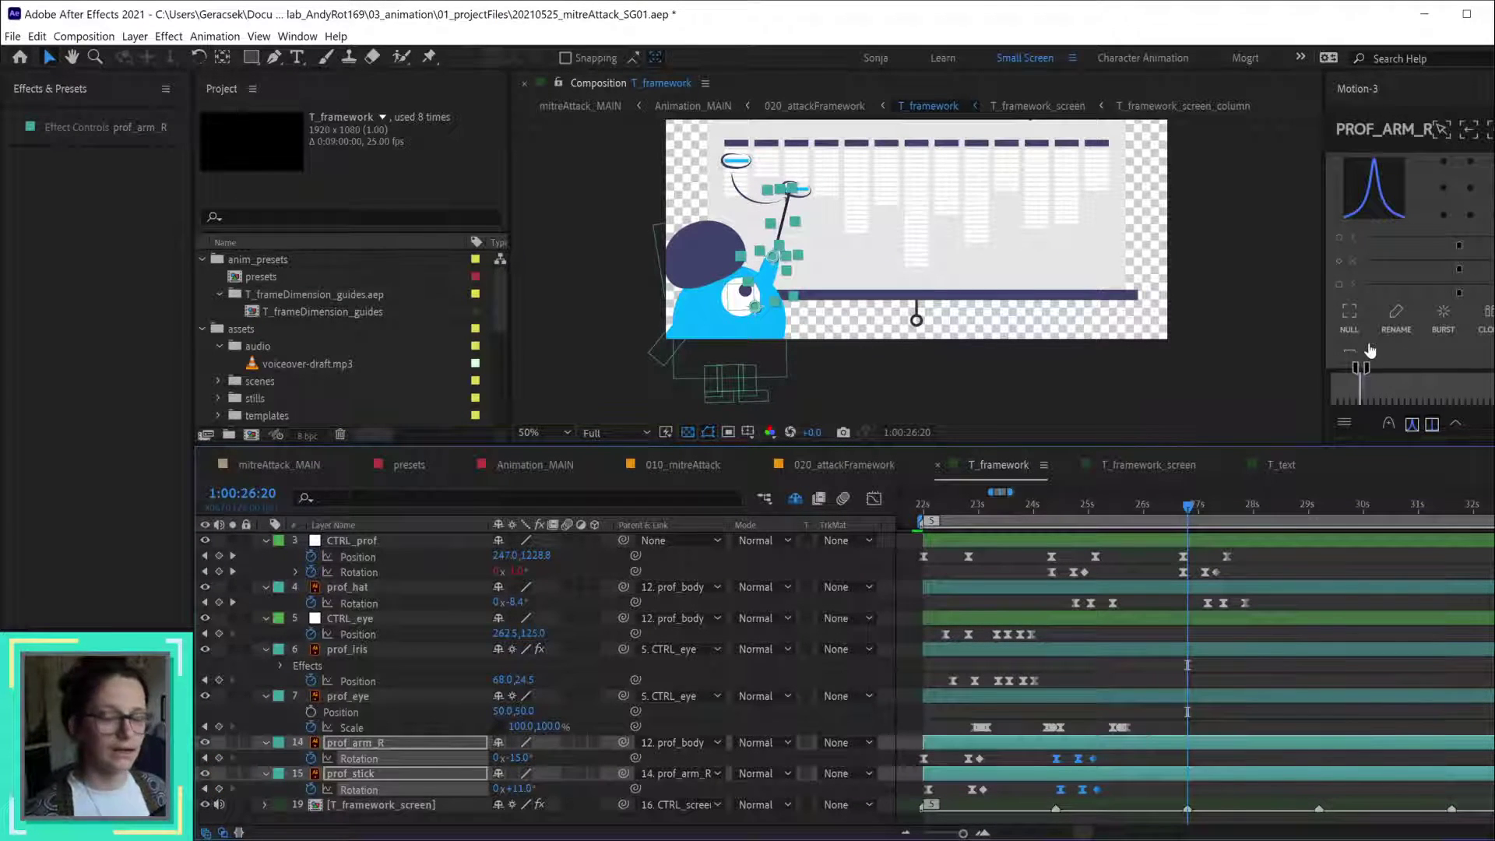
left_click(1487, 326)
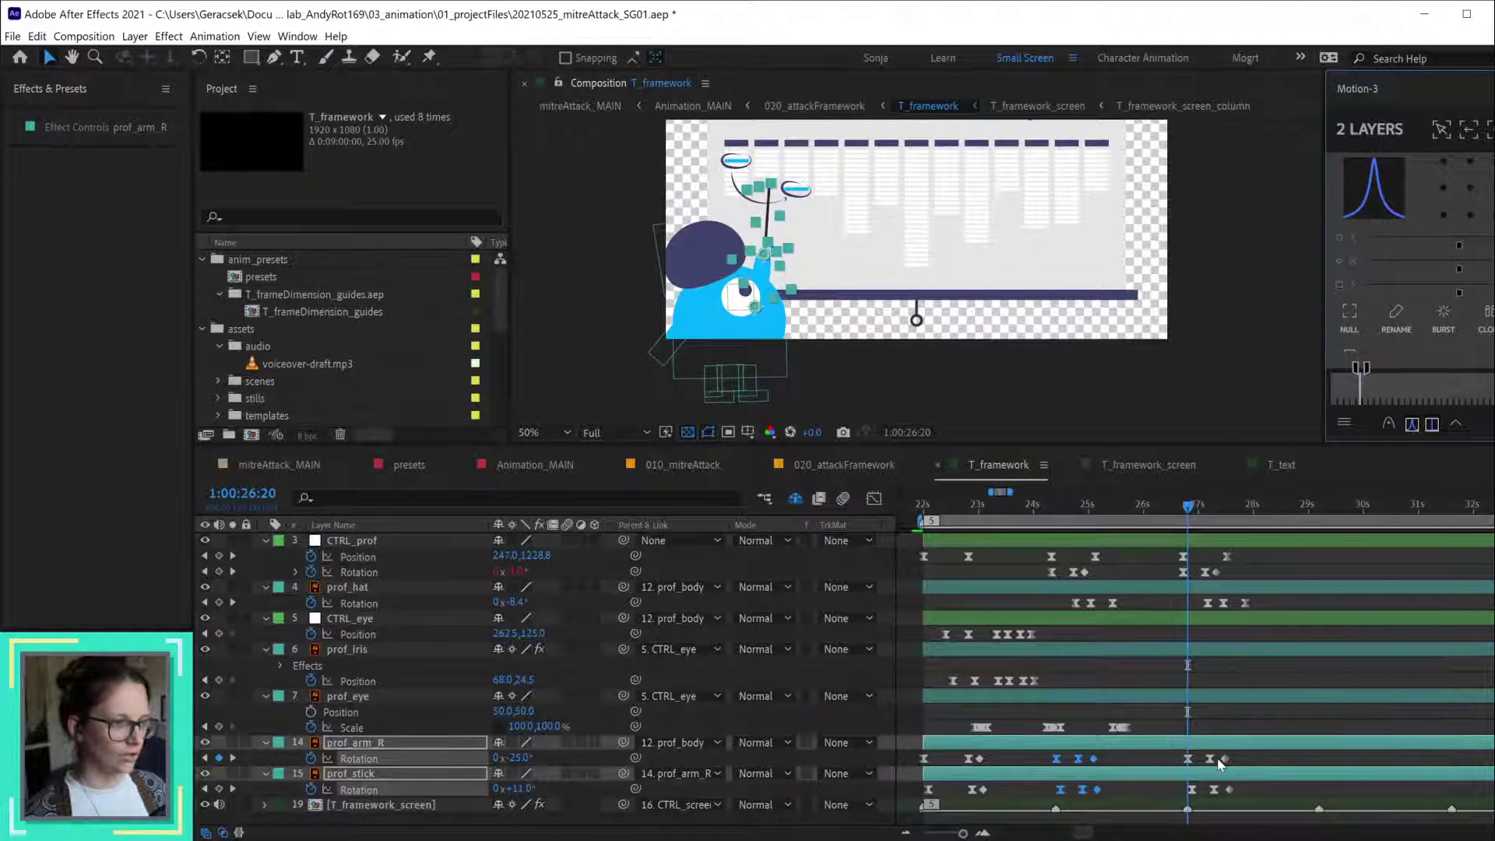
left_click(1161, 763)
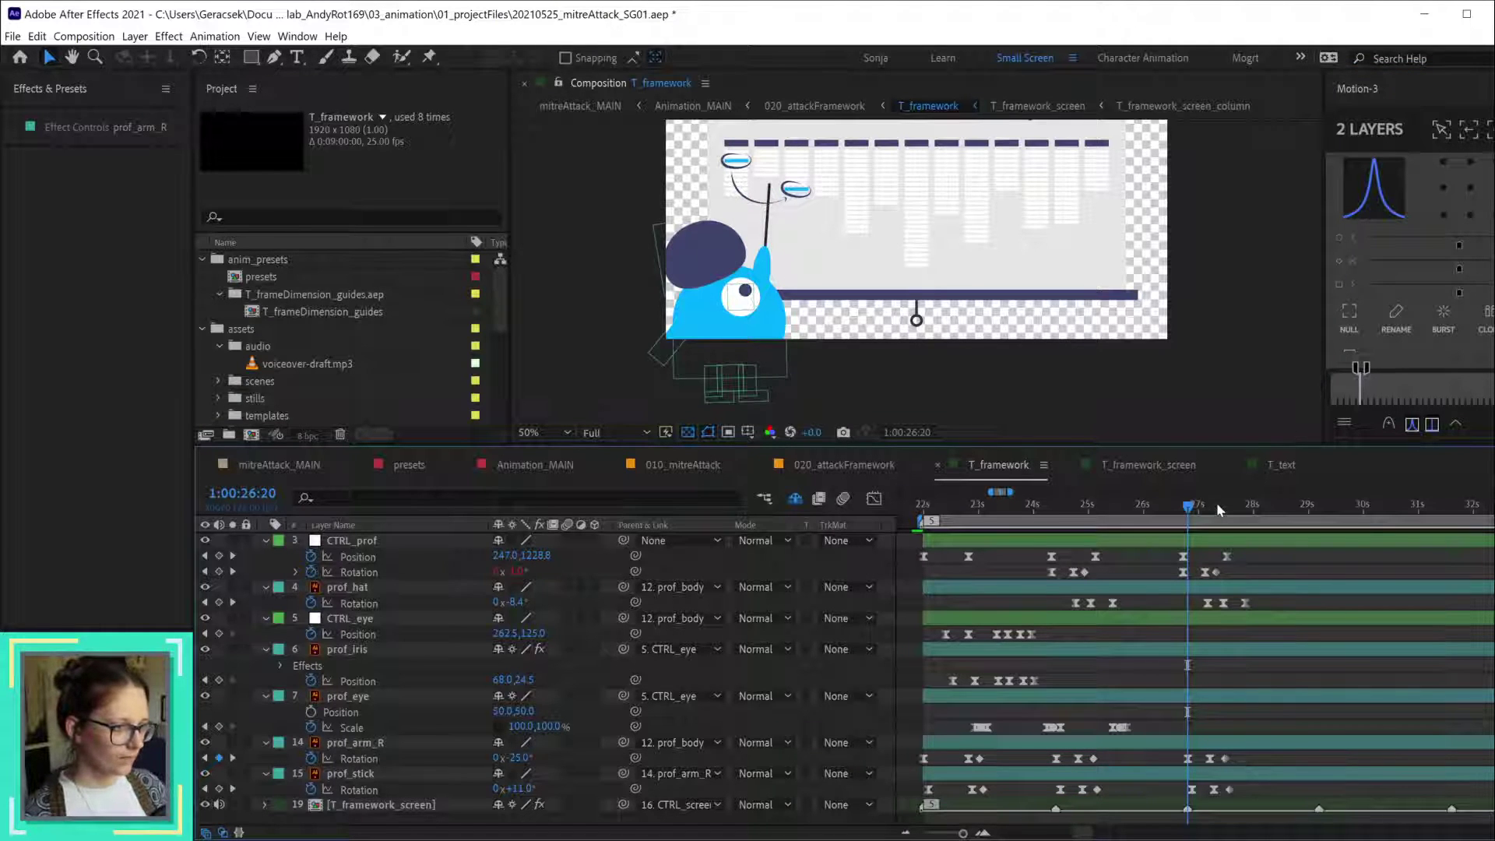
- Replace prof_arm_R's rotation keyframe at 1:00:26:20 with a copy of its keyframe just after the 25-second mark
left_click(1095, 758)
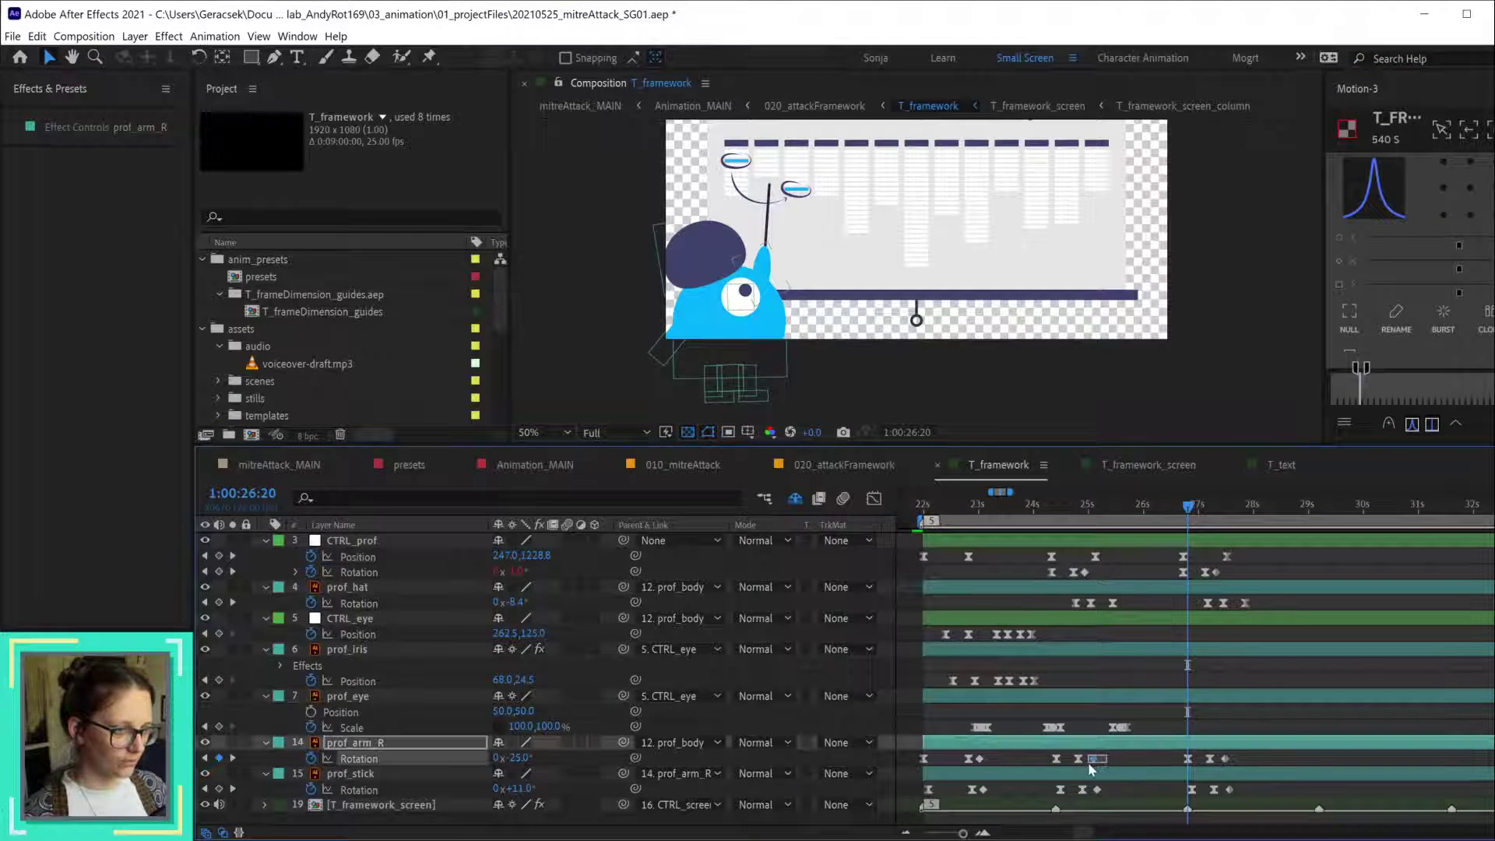
key("ctrl+c")
key("ctrl+v")
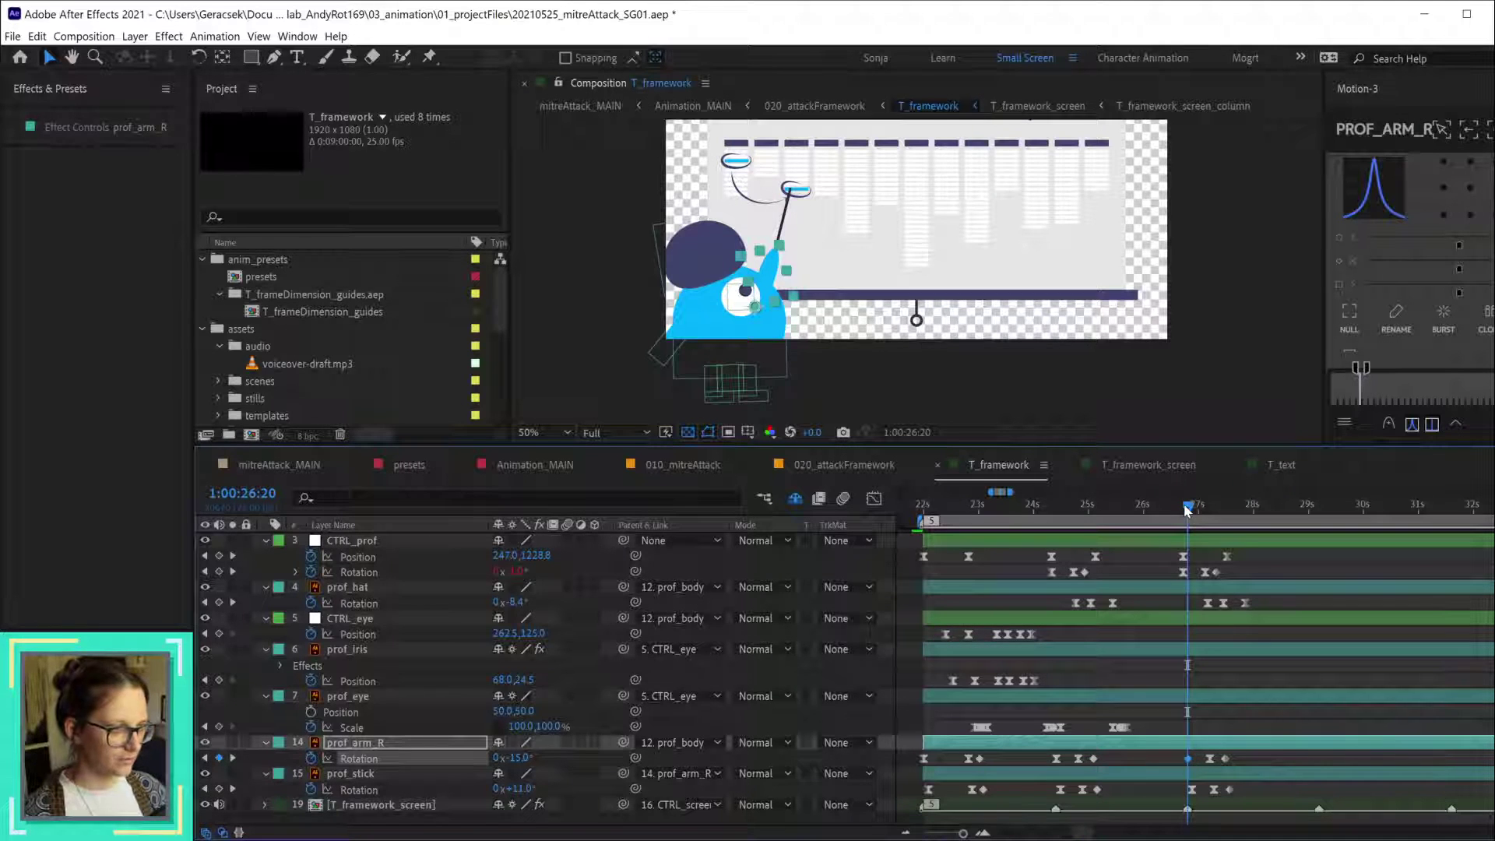
- Replace prof_stick's rotation keyframe at 1:00:26:22 with a copy of its keyframe just after the 25-second mark
left_click_drag(1189, 508, 1192, 508)
left_click(1092, 796)
left_click(1096, 789)
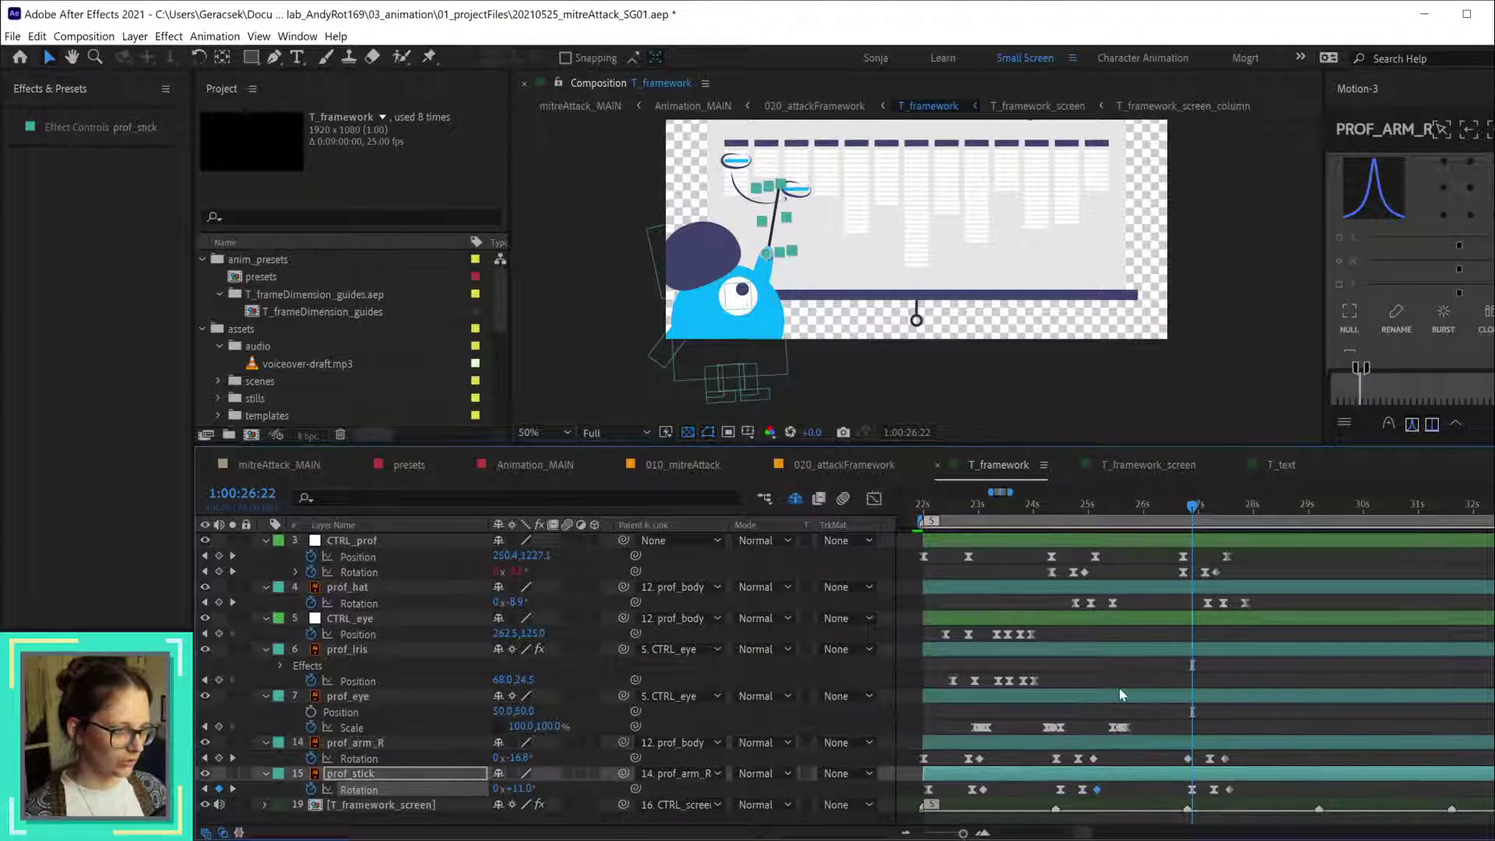
key("ctrl+c")
key("ctrl+v")
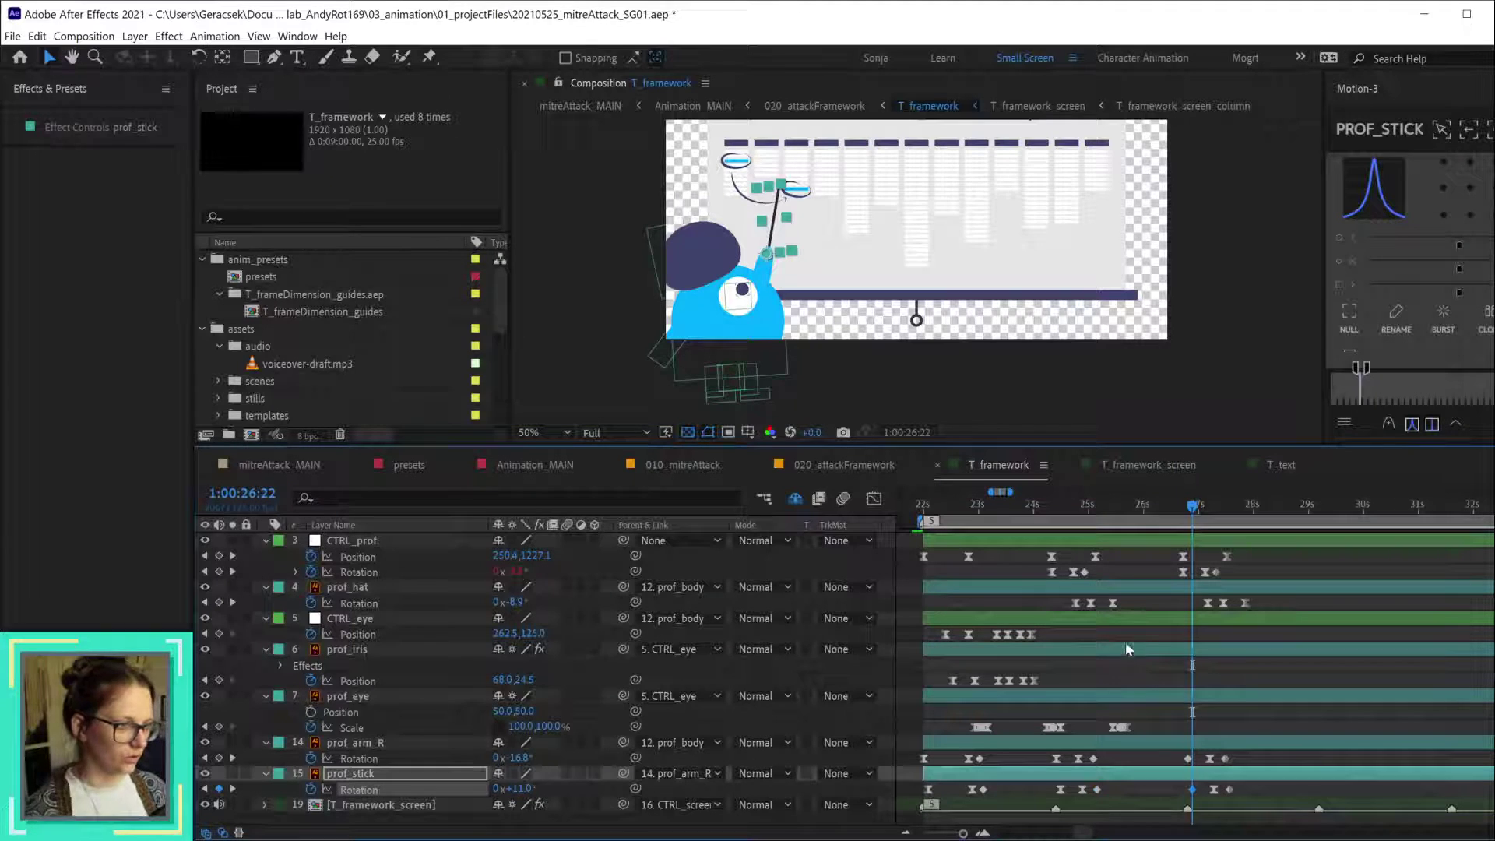
- Check the keyframe velocity of prof_arm_R's rotation keyframe at 1:00:24:10 without changing it
right_click(1056, 760)
key("ctrl+shift+k")
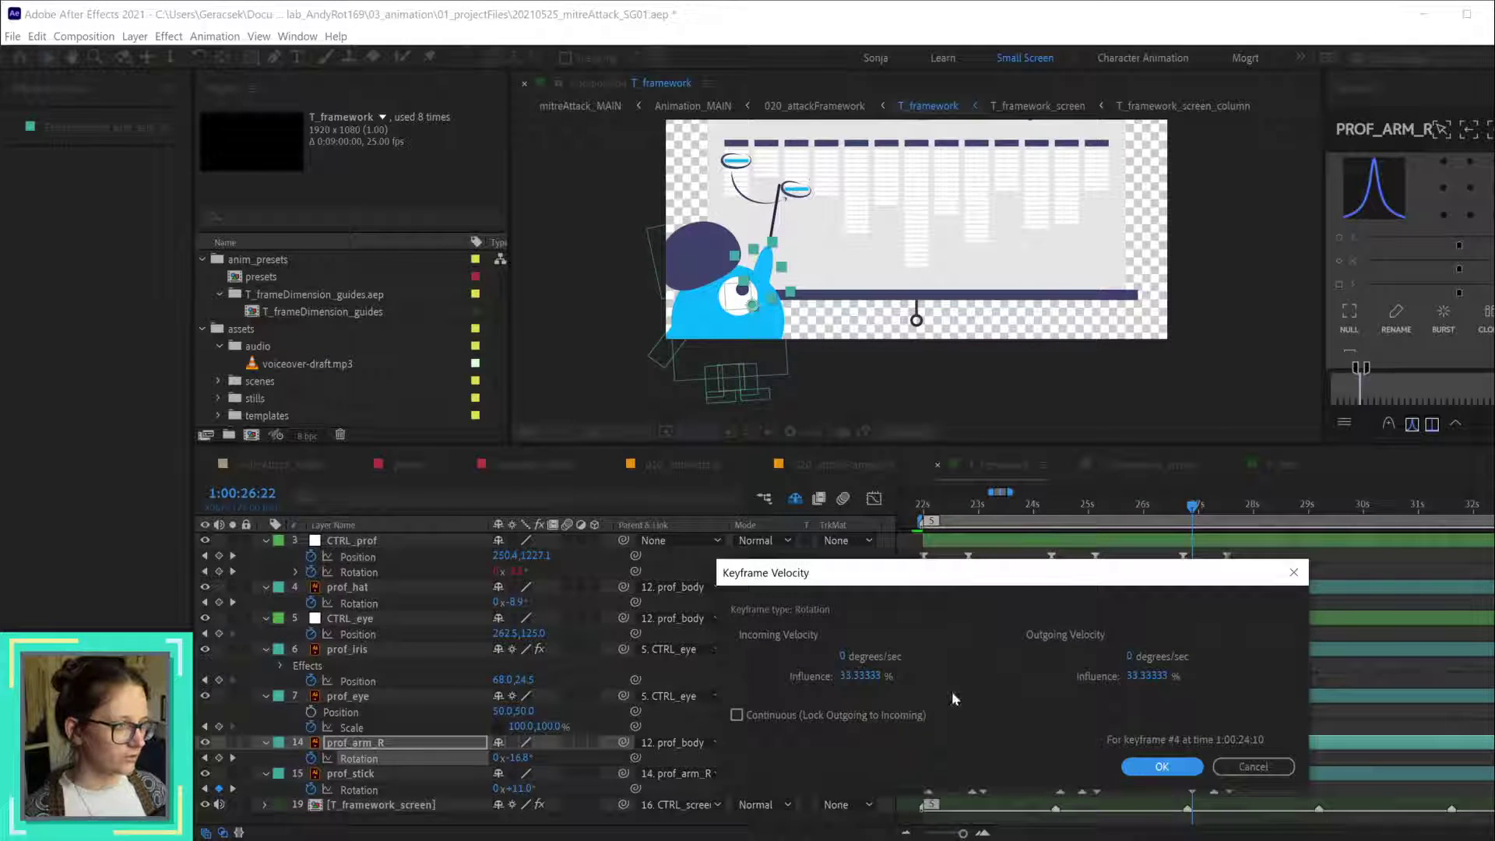
left_click(1253, 768)
- Ease prof_arm_R's and prof_stick's rotation keyframes at 1:00:26:20 and 1:00:26:22, and check the arm keyframe's velocity
left_click_drag(1186, 751, 1184, 794)
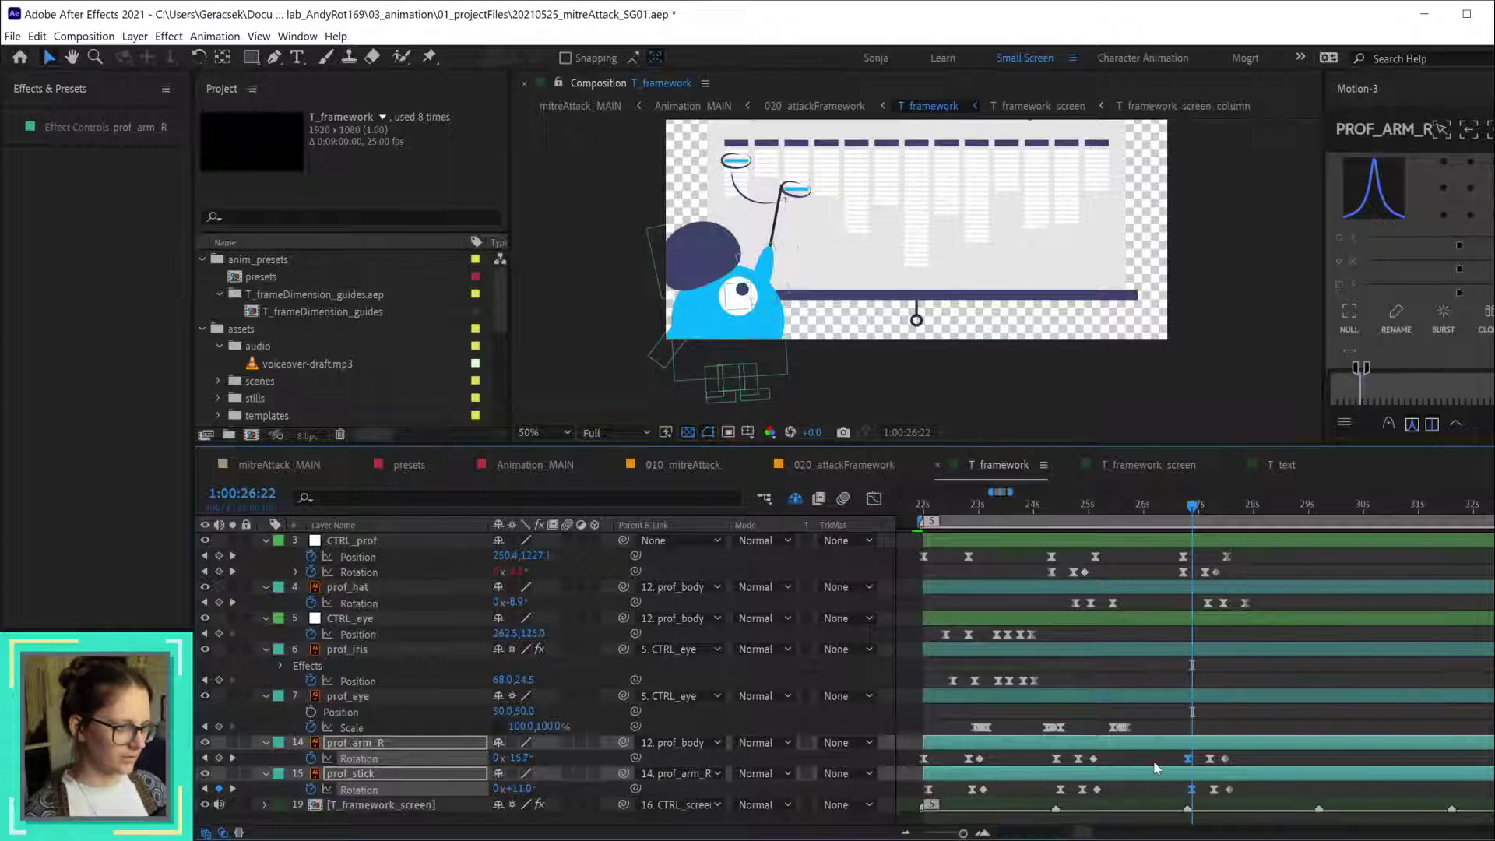
right_click(1188, 757)
key("ctrl+shift+k")
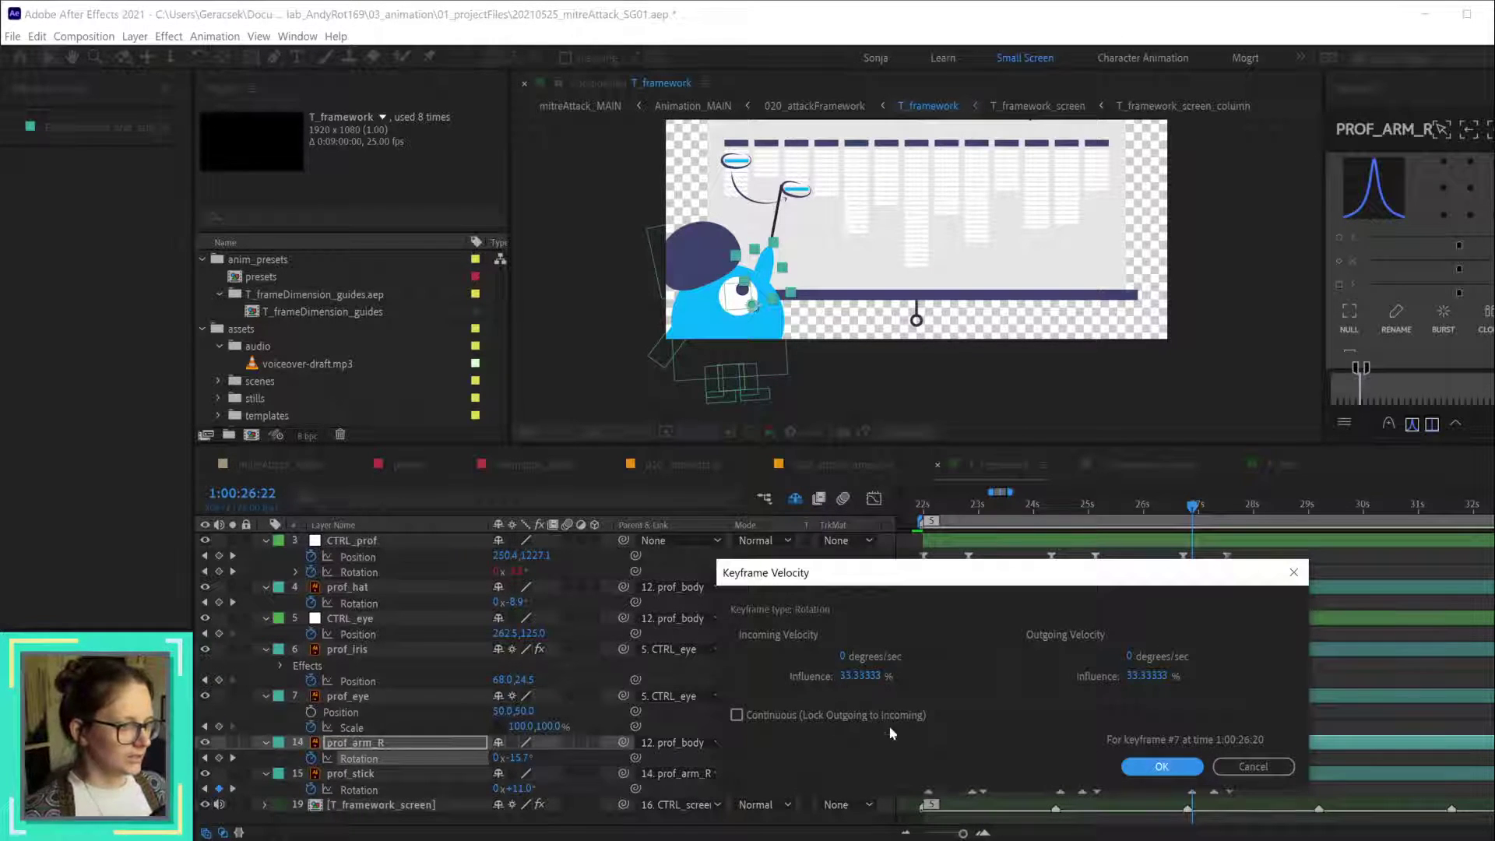
left_click(1289, 767)
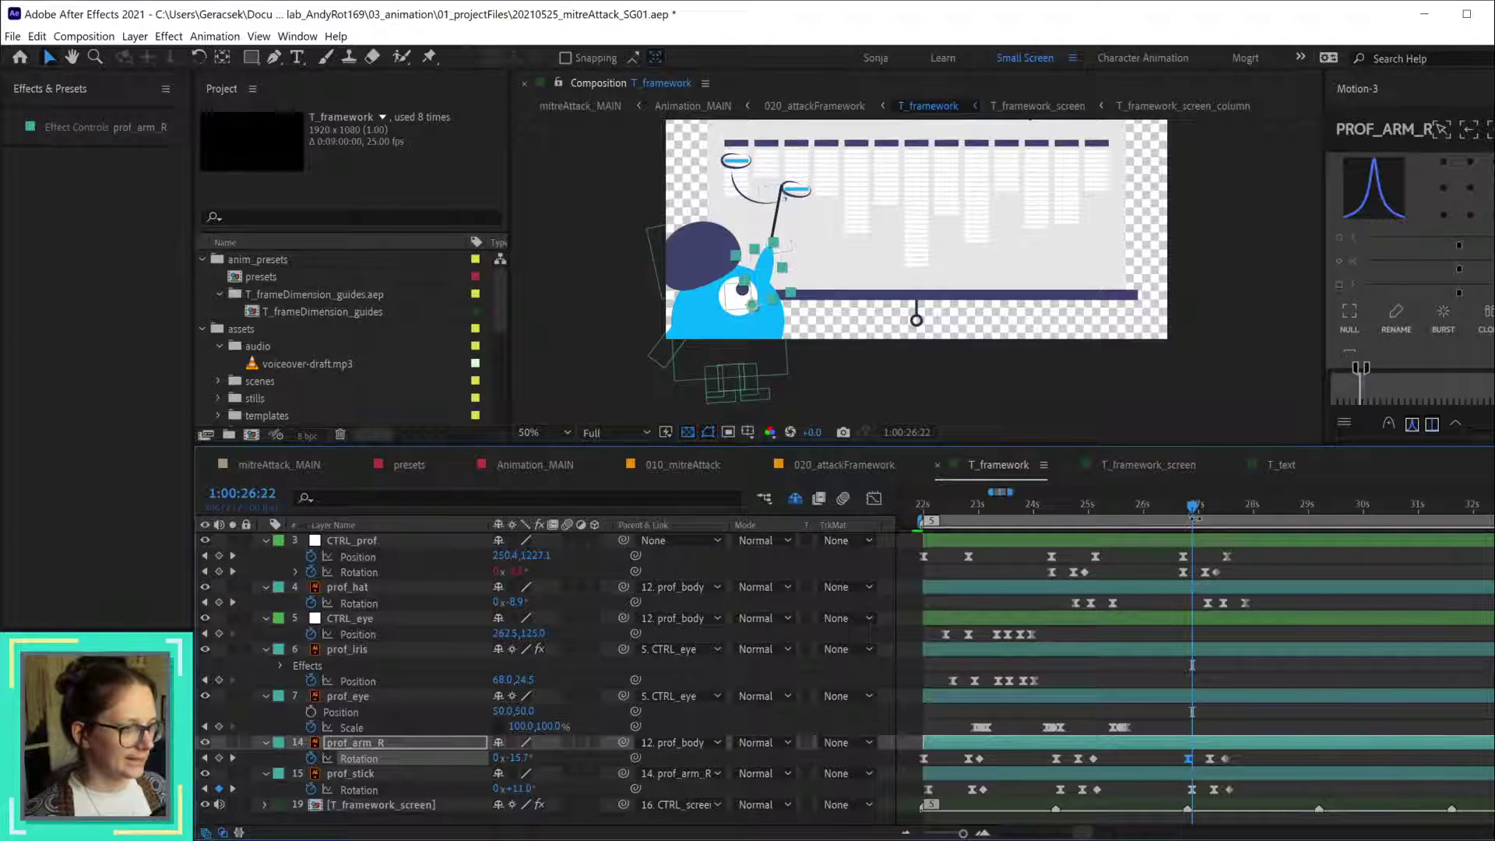
- Return the playhead to 1:00:26:20, look at the storyboard PDF in Adobe Acrobat, and switch back to After Effects
left_click_drag(1197, 516, 1192, 517)
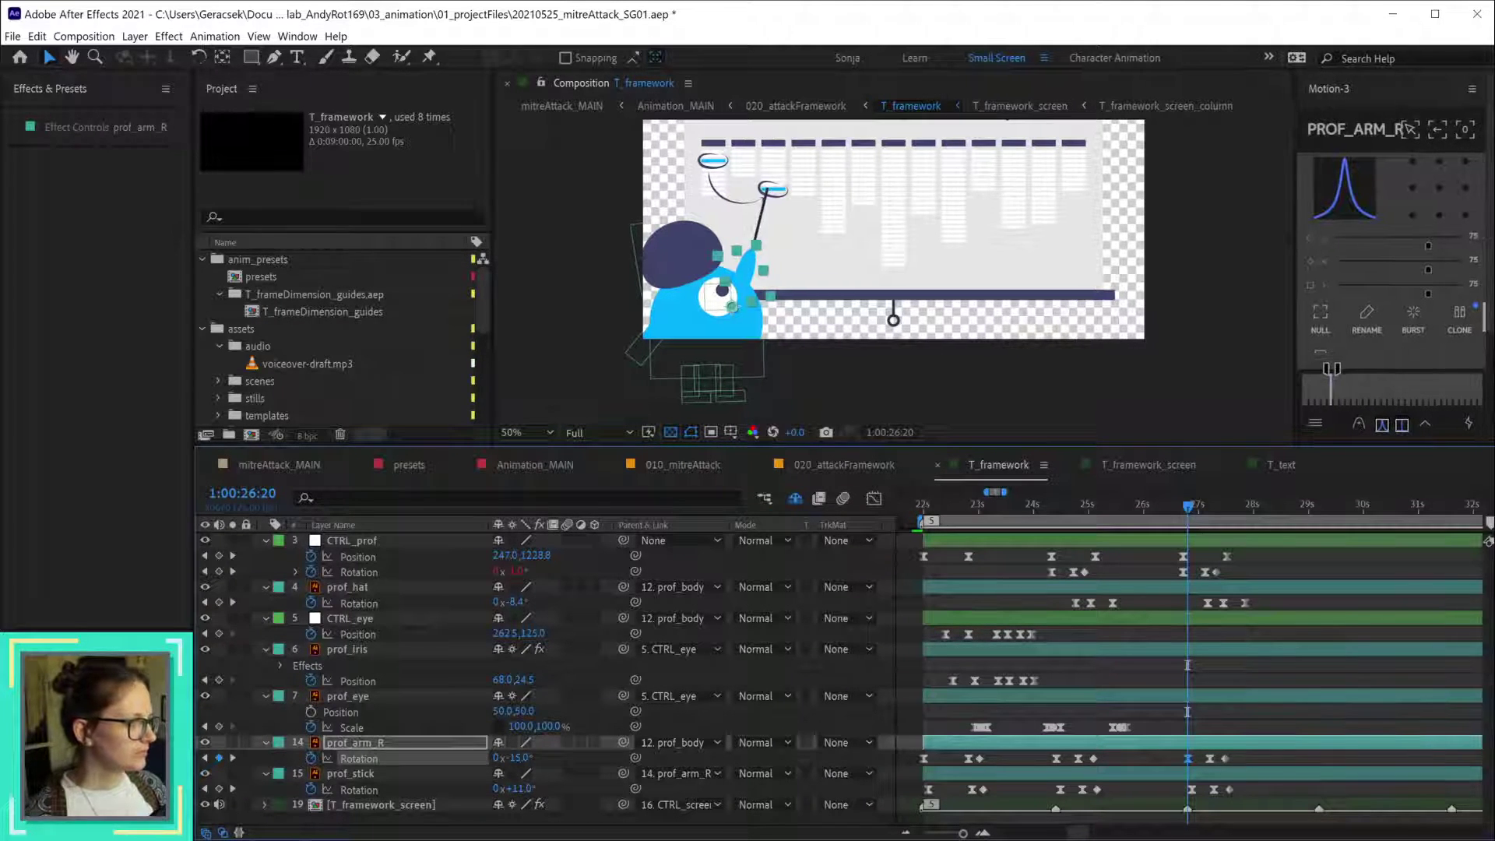
key("alt+Tab")
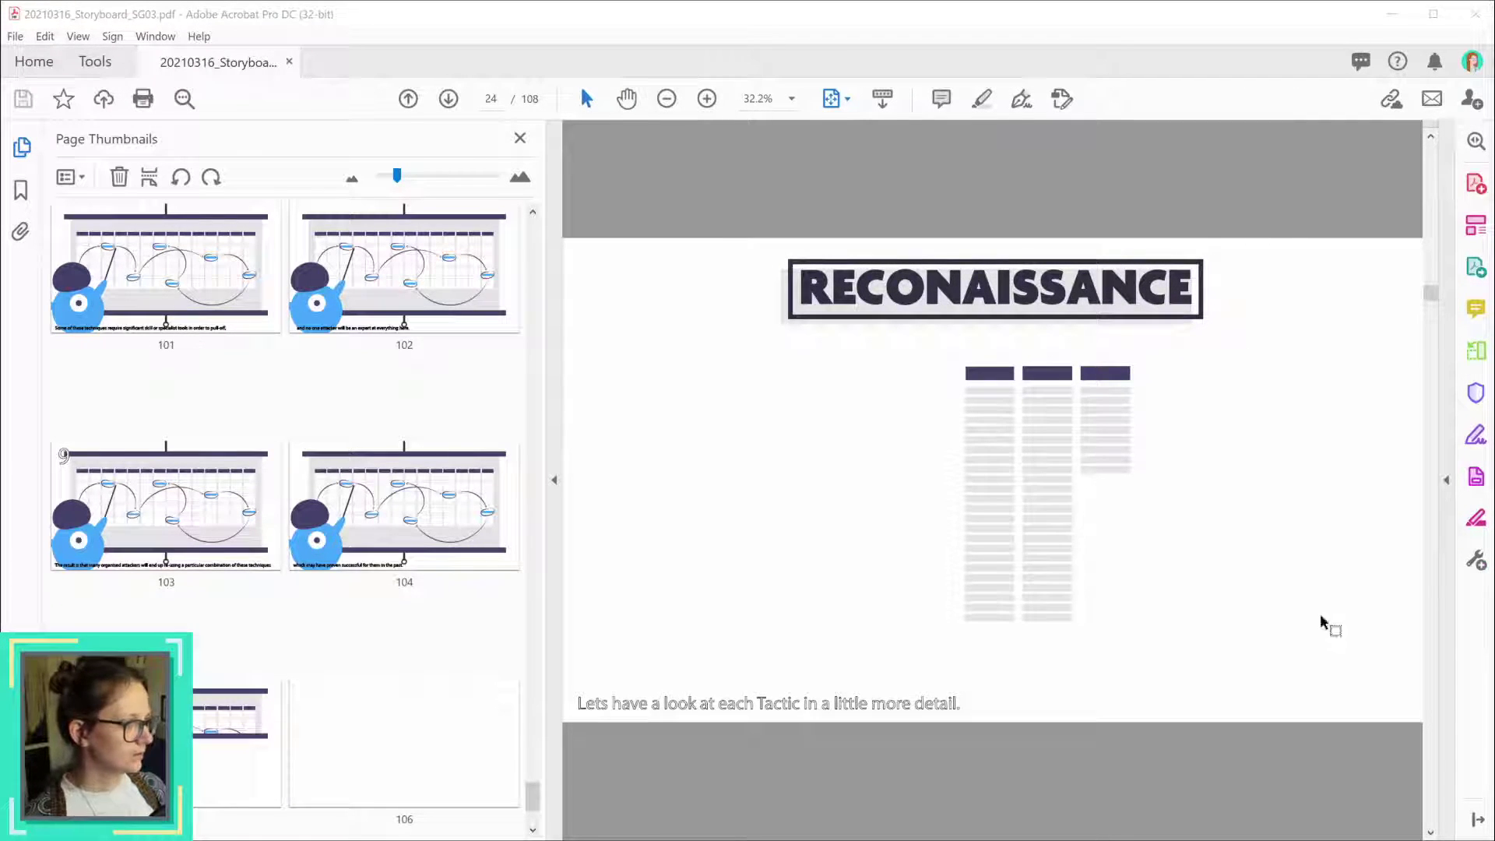
key("alt+Tab")
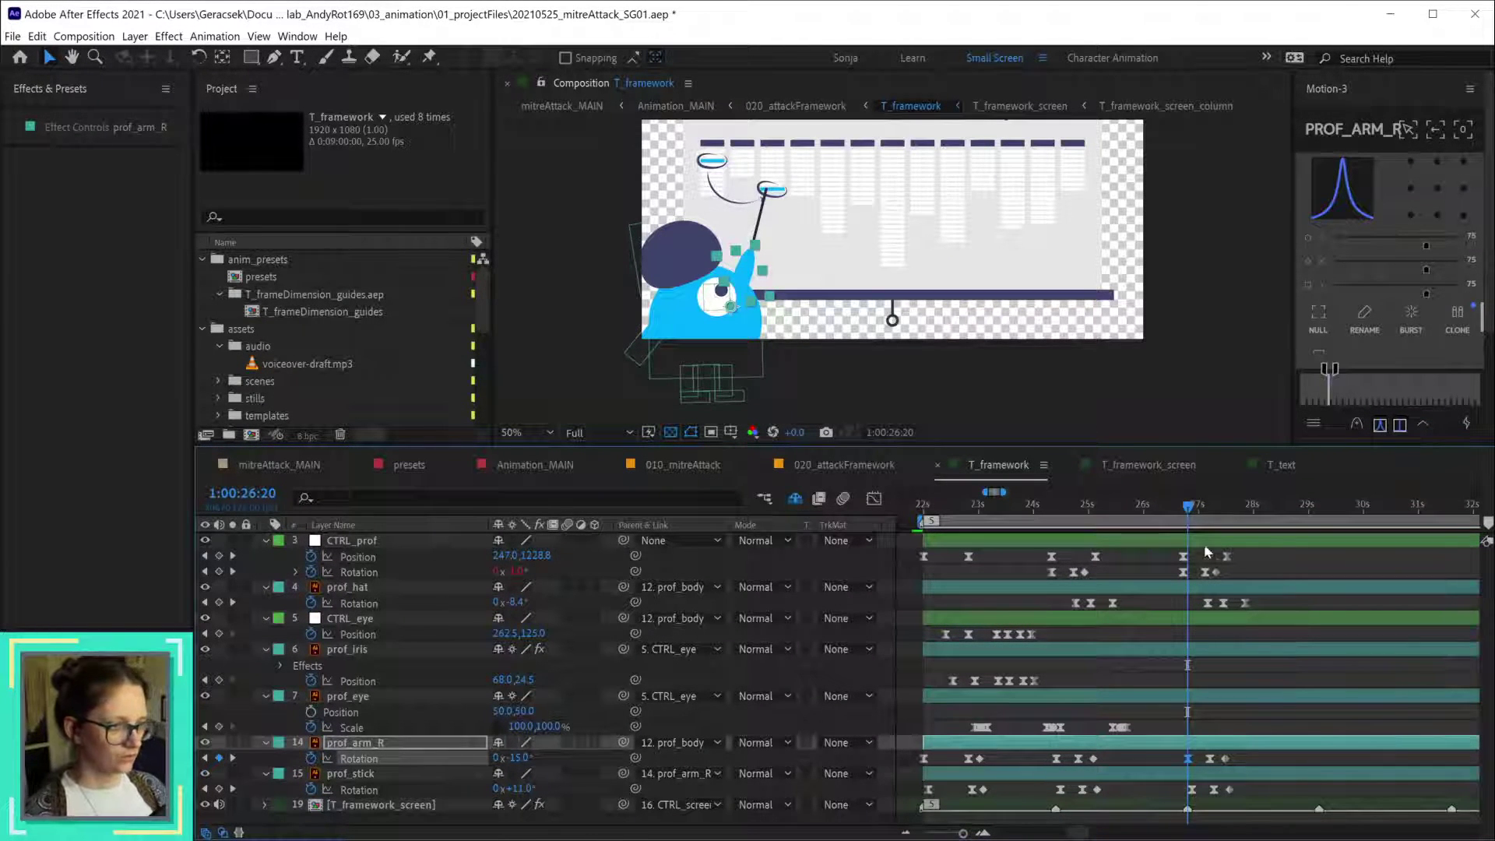
- Set prof_arm_R's rotation to 0° on its last keyframe at 1:00:27:12
left_click_drag(1188, 507, 1223, 507)
left_click(1241, 756)
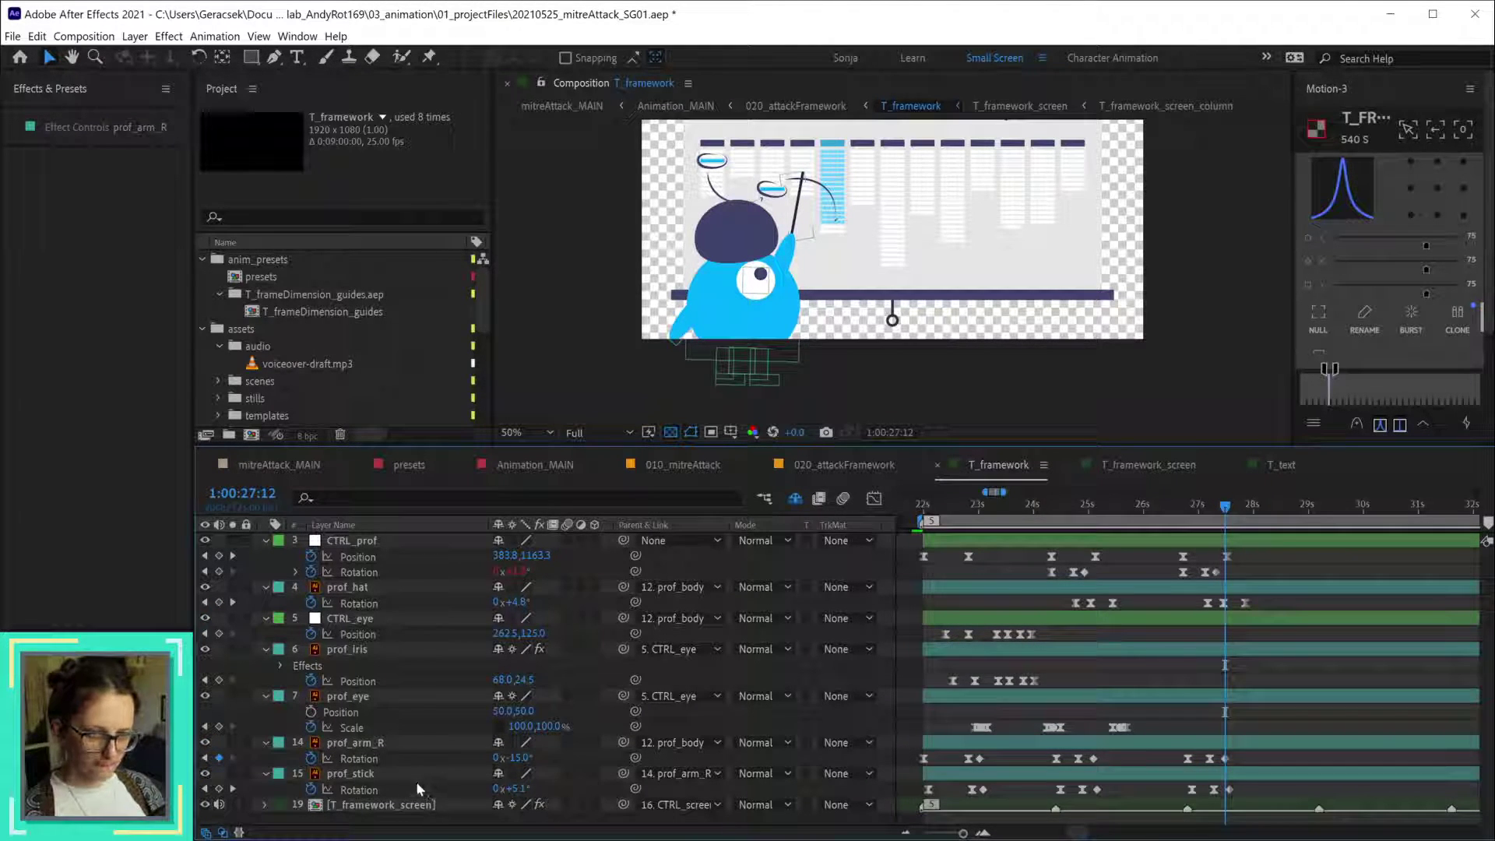
left_click_drag(516, 759, 530, 758)
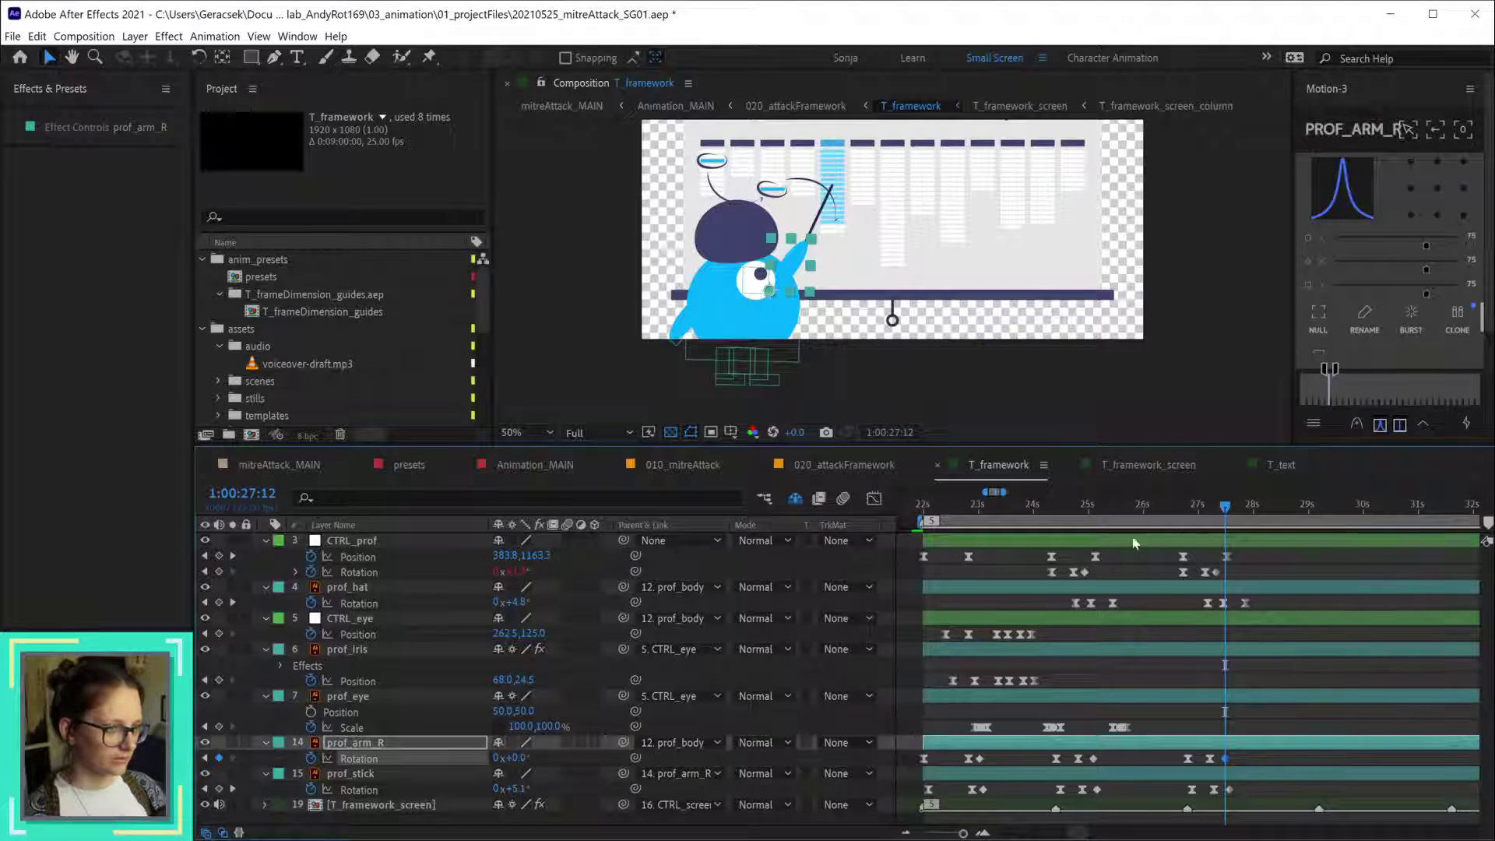
- Nudge CTRL_prof 80 px to the left on its Position keyframe at 1:00:27:13, to 304.0, 1163.2
left_click_drag(1224, 510, 1238, 524)
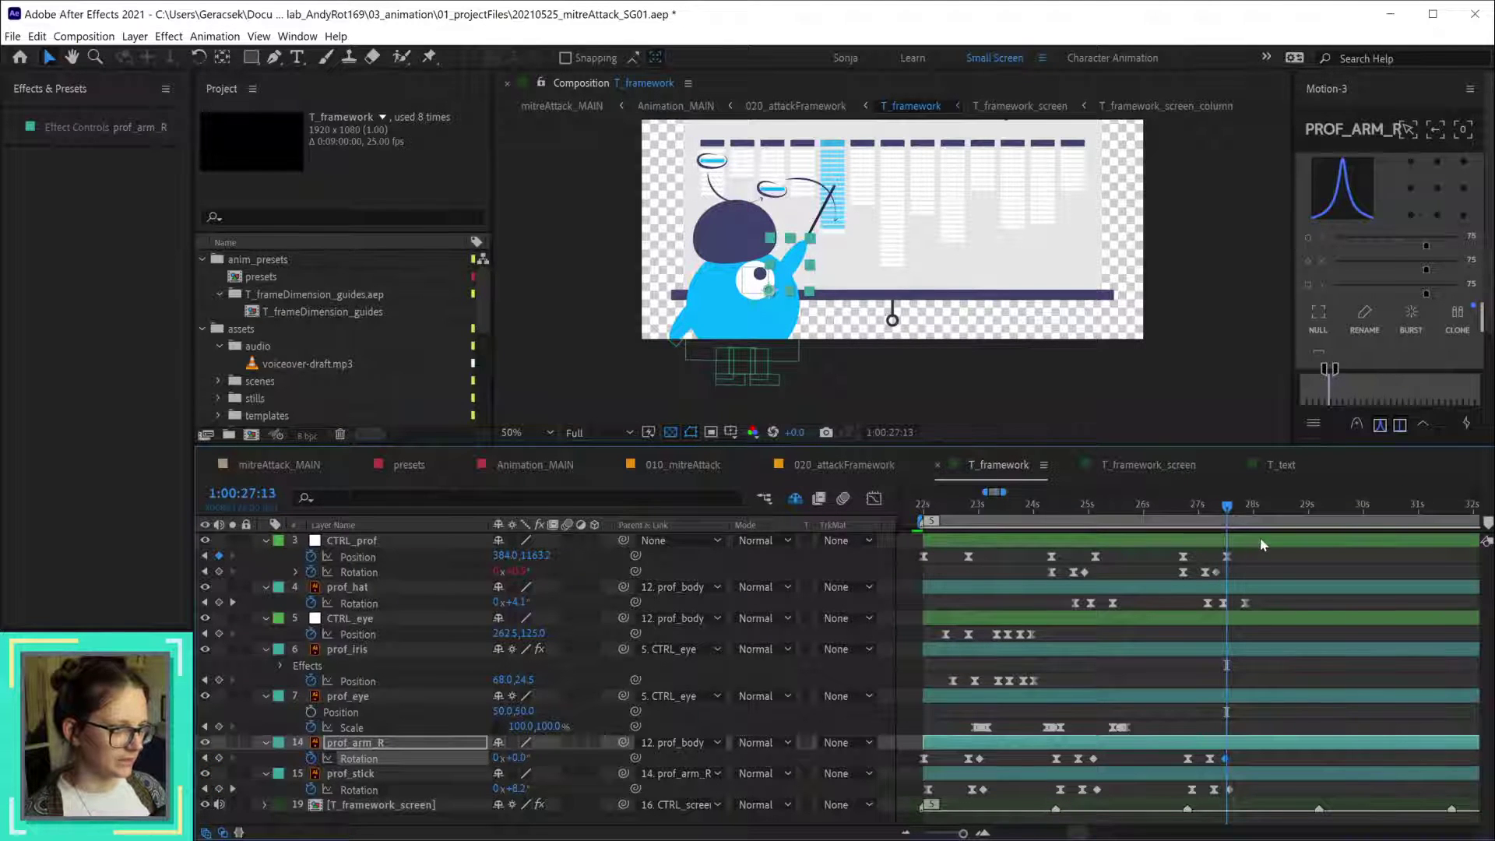
left_click(1261, 539)
key("shift+Left")
key("shift+Left")
key("shift+Left")
key("shift+Left")
key("shift+Left")
key("shift+Left")
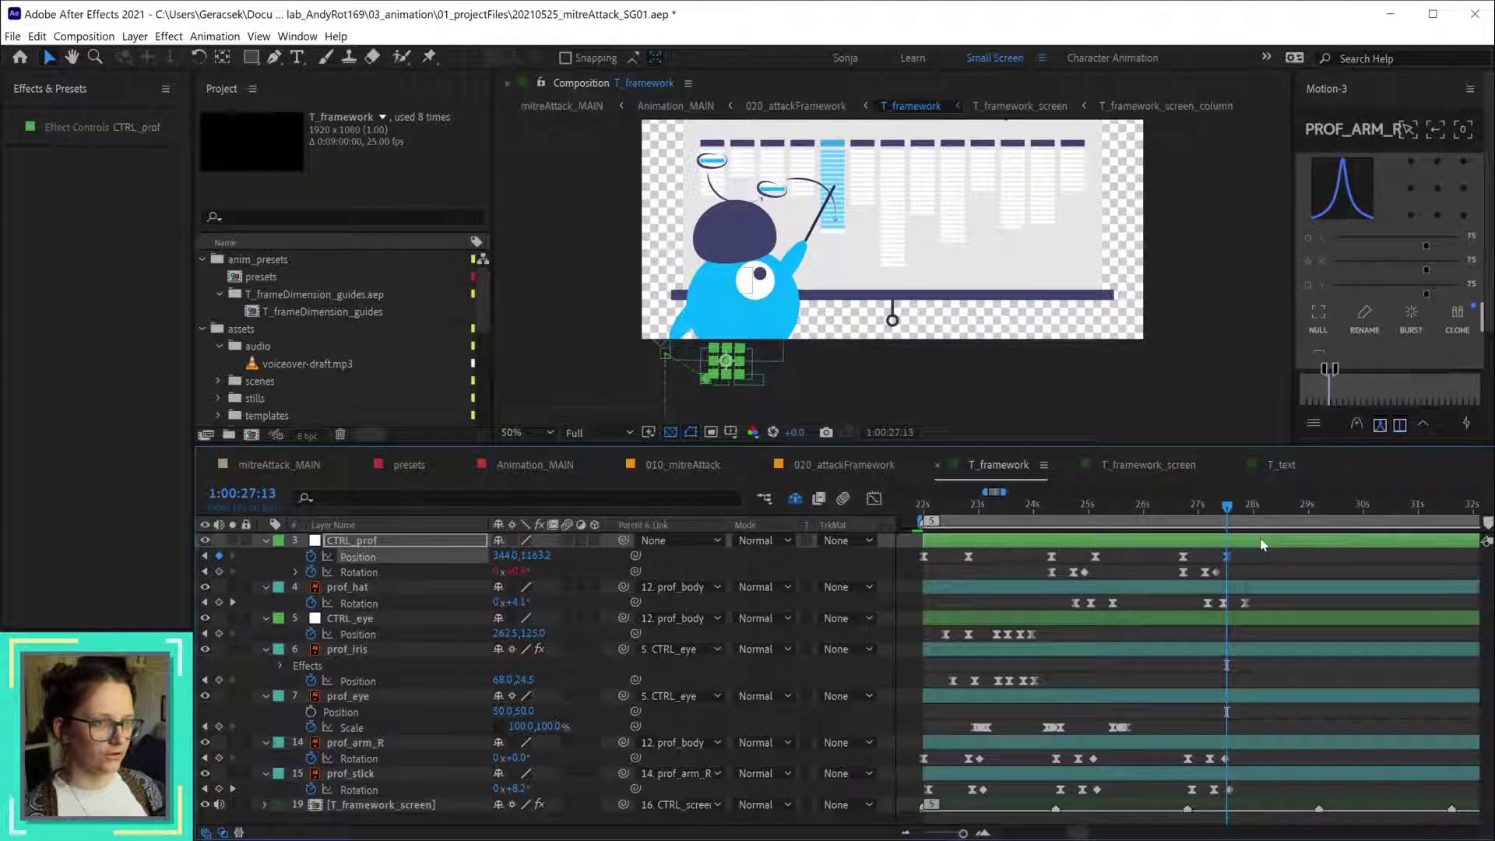
key("shift+Left")
key("shift+Left")
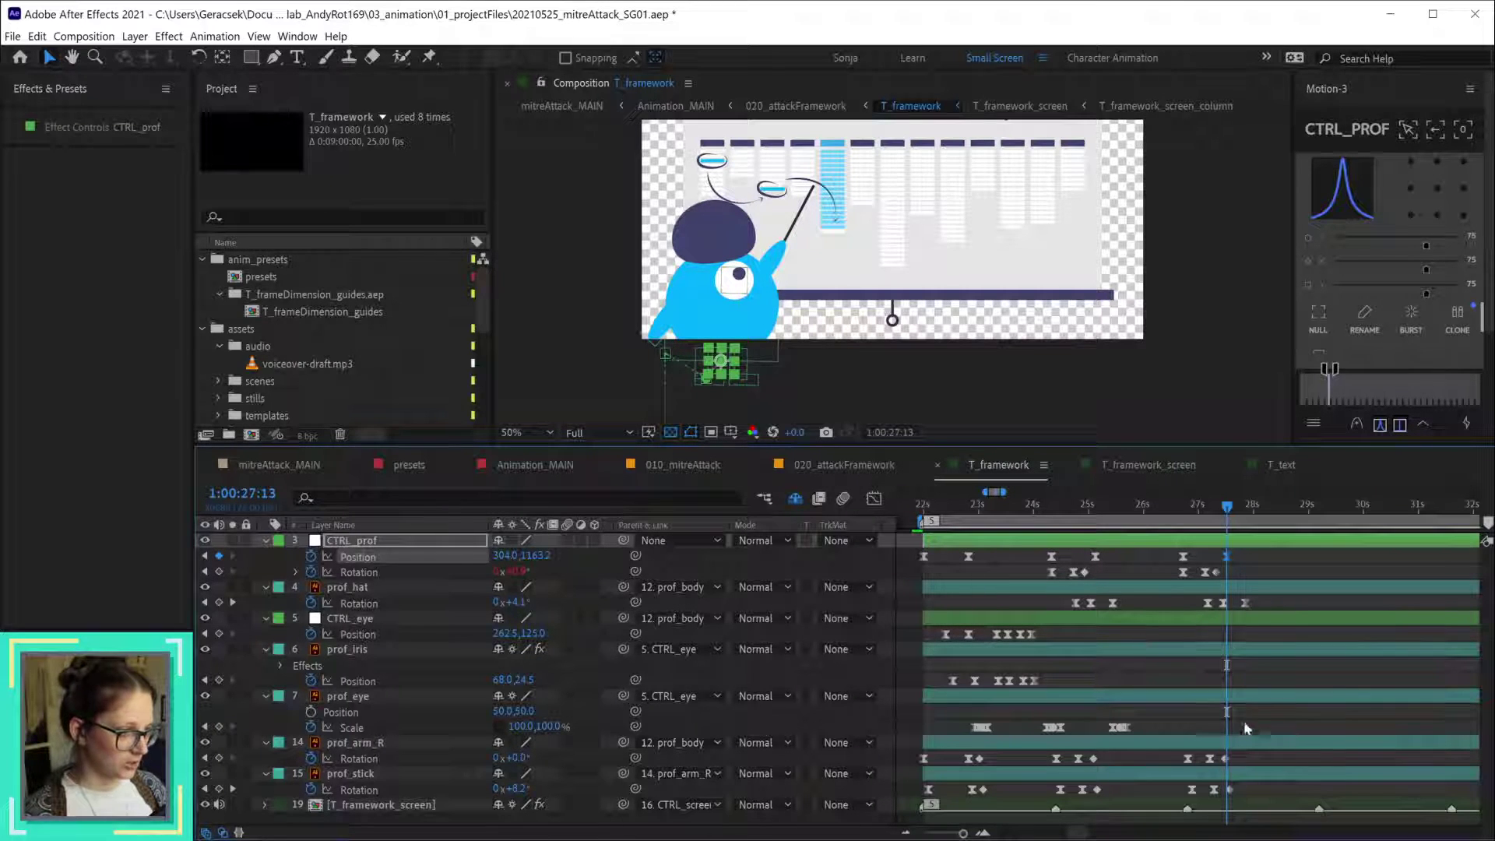
- Set prof_arm_R's rotation to 17° at 1:00:27:12 and prof_stick's rotation to 35° at 1:00:27:14
left_click(1226, 517)
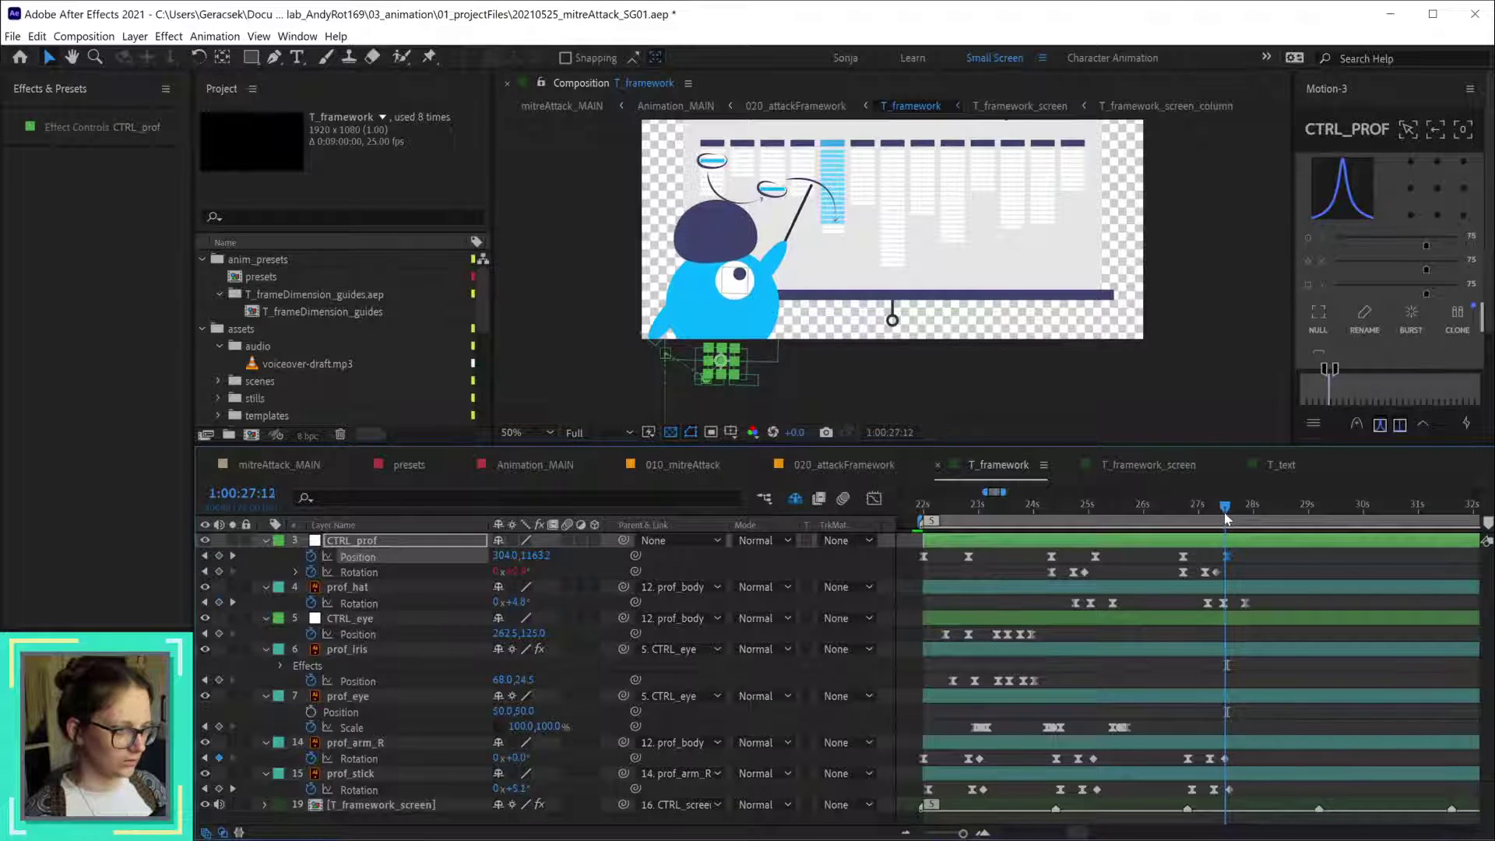
left_click_drag(505, 758, 532, 756)
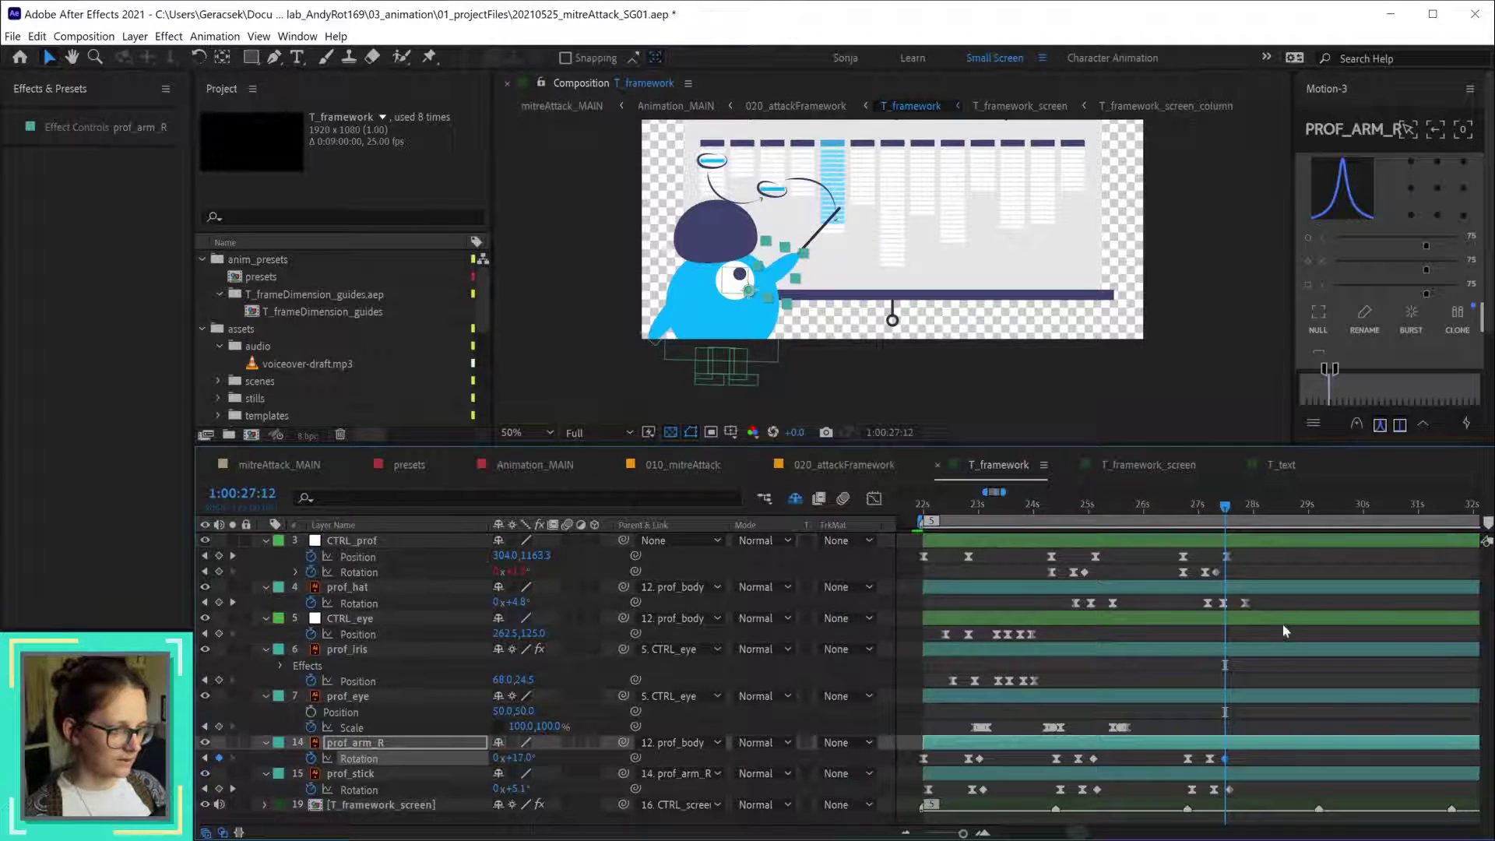
key("Page_Down")
key("Page_Down")
left_click_drag(514, 789, 539, 788)
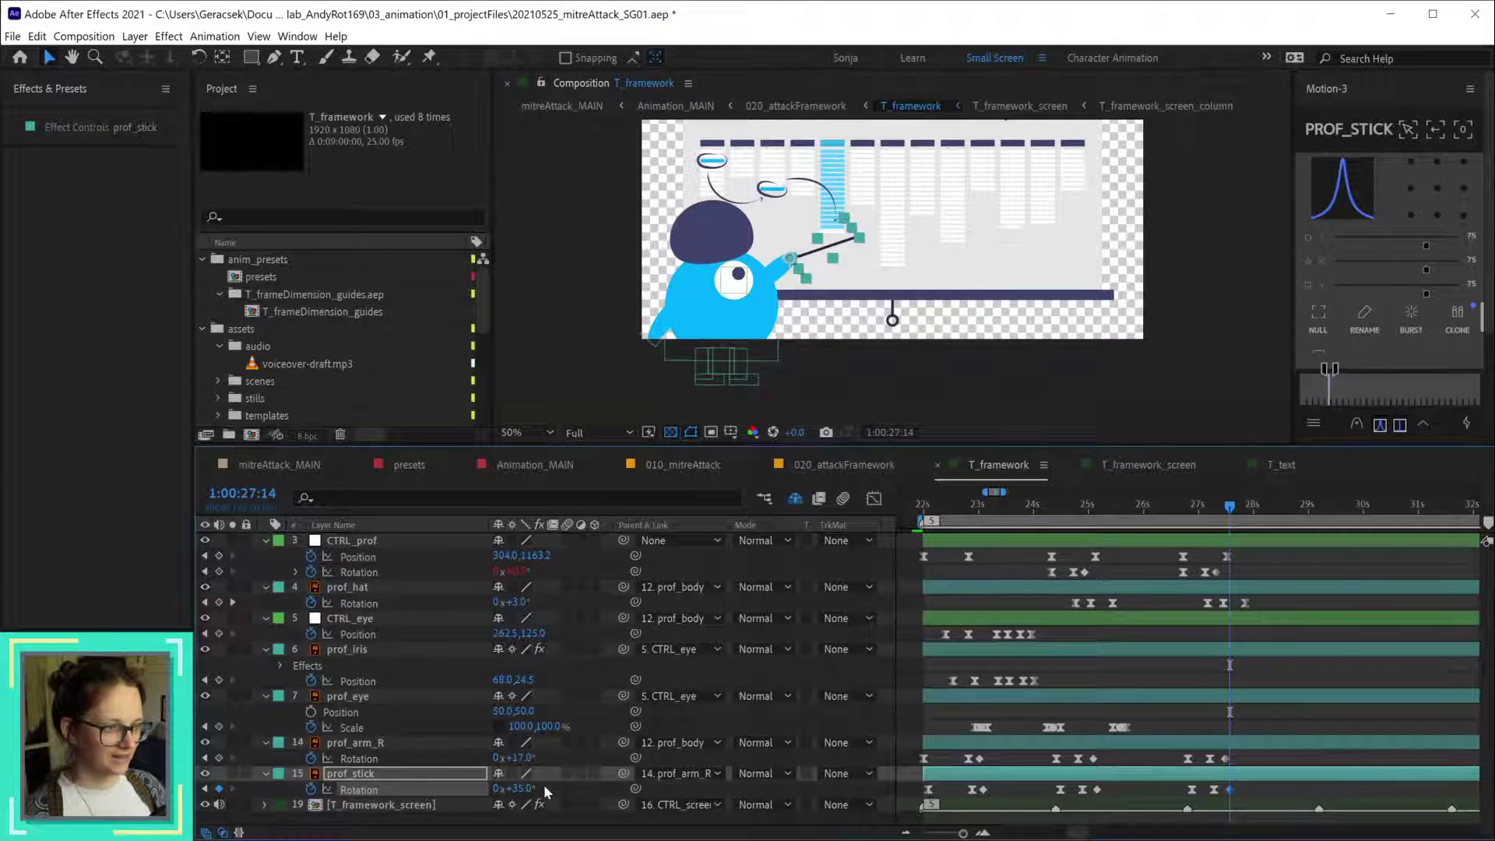
left_click(1226, 759)
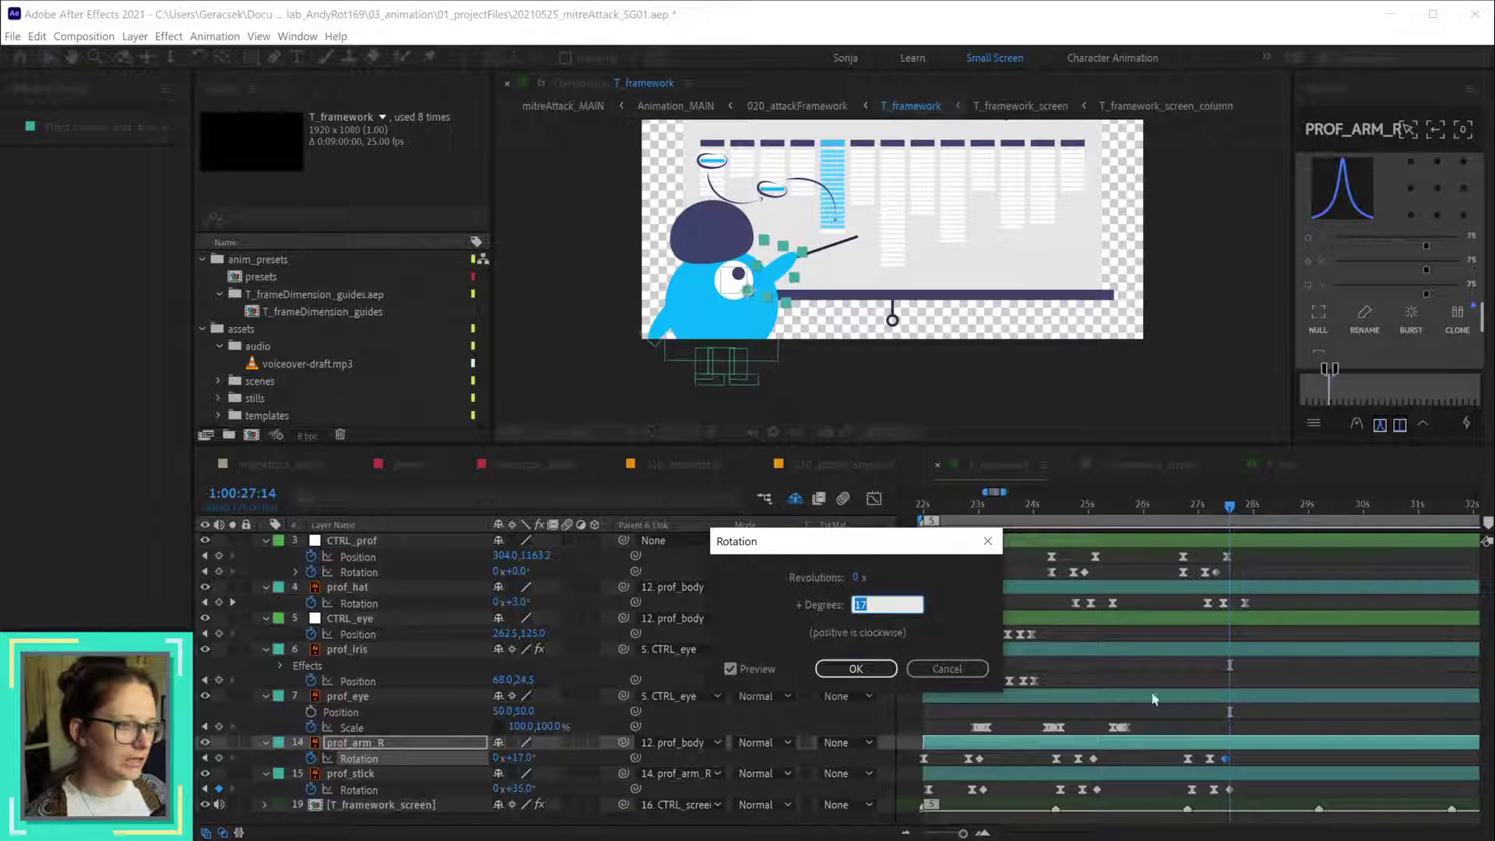
left_click(914, 576)
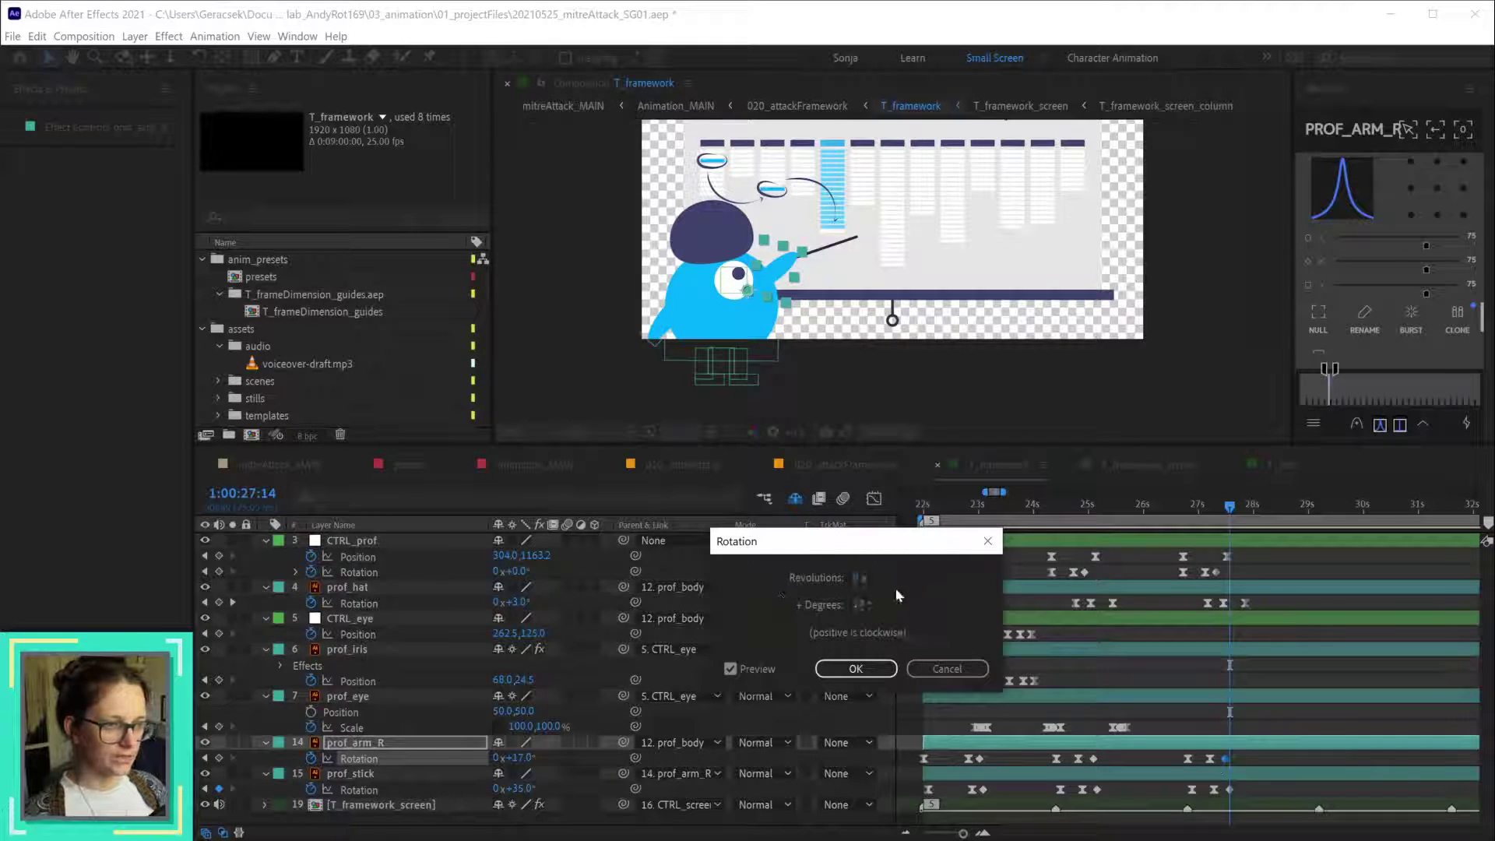
left_click_drag(857, 607, 844, 612)
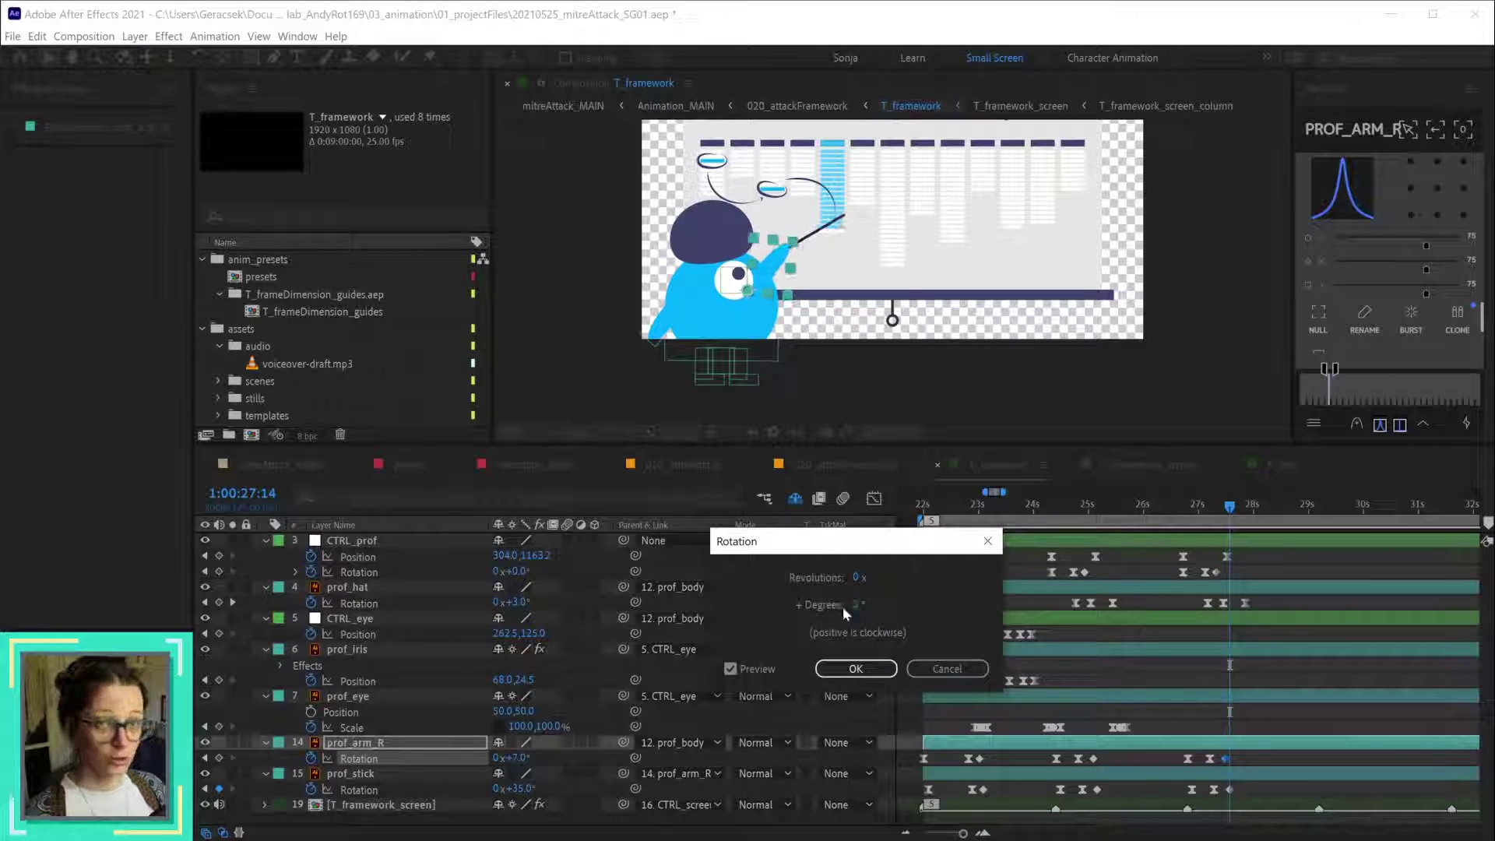
left_click(947, 669)
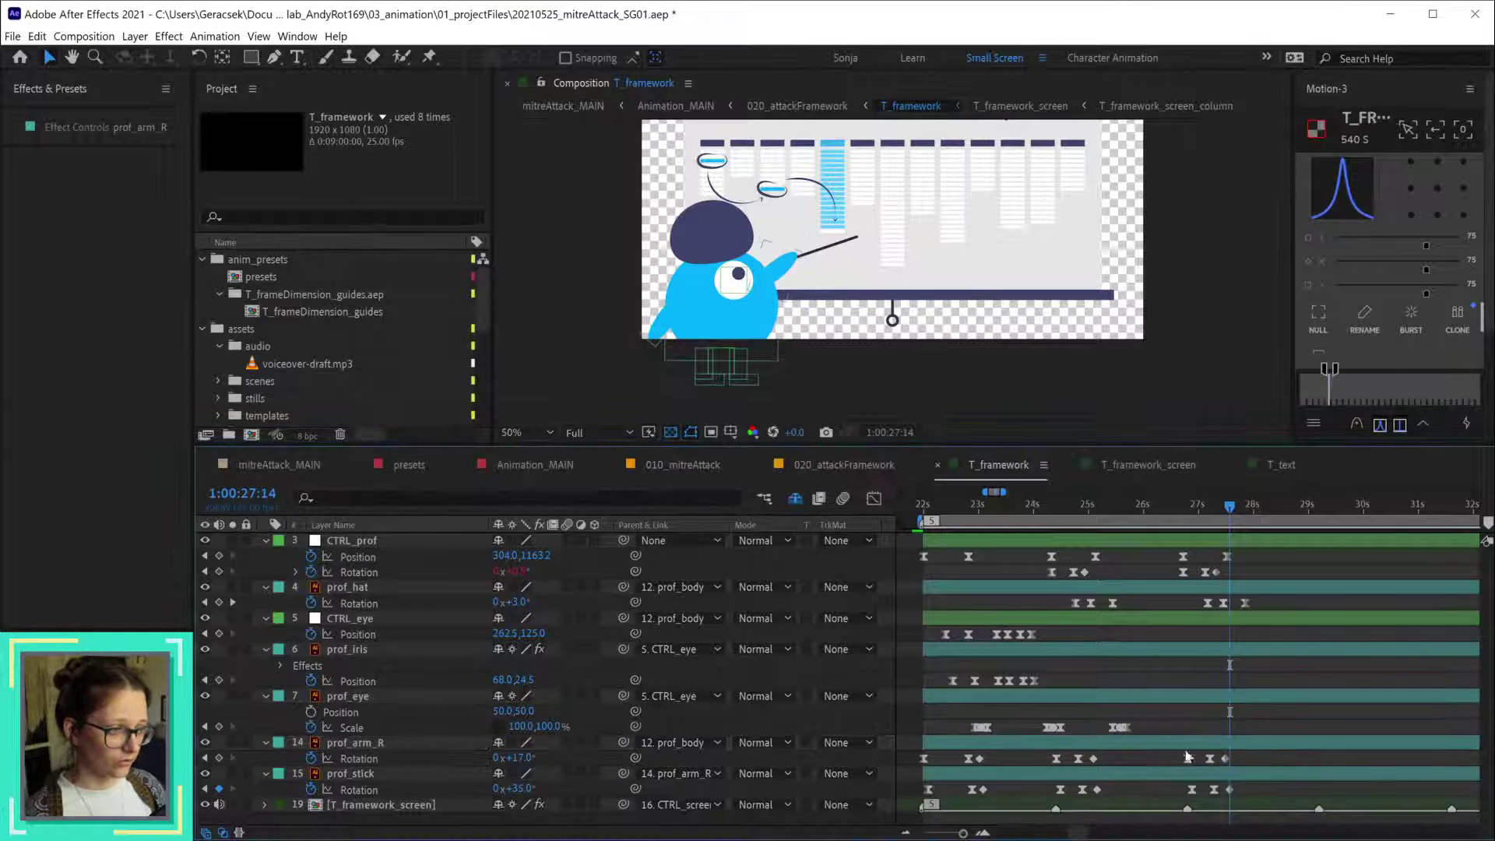
left_click_drag(512, 757, 512, 758)
key("ctrl+shift+a")
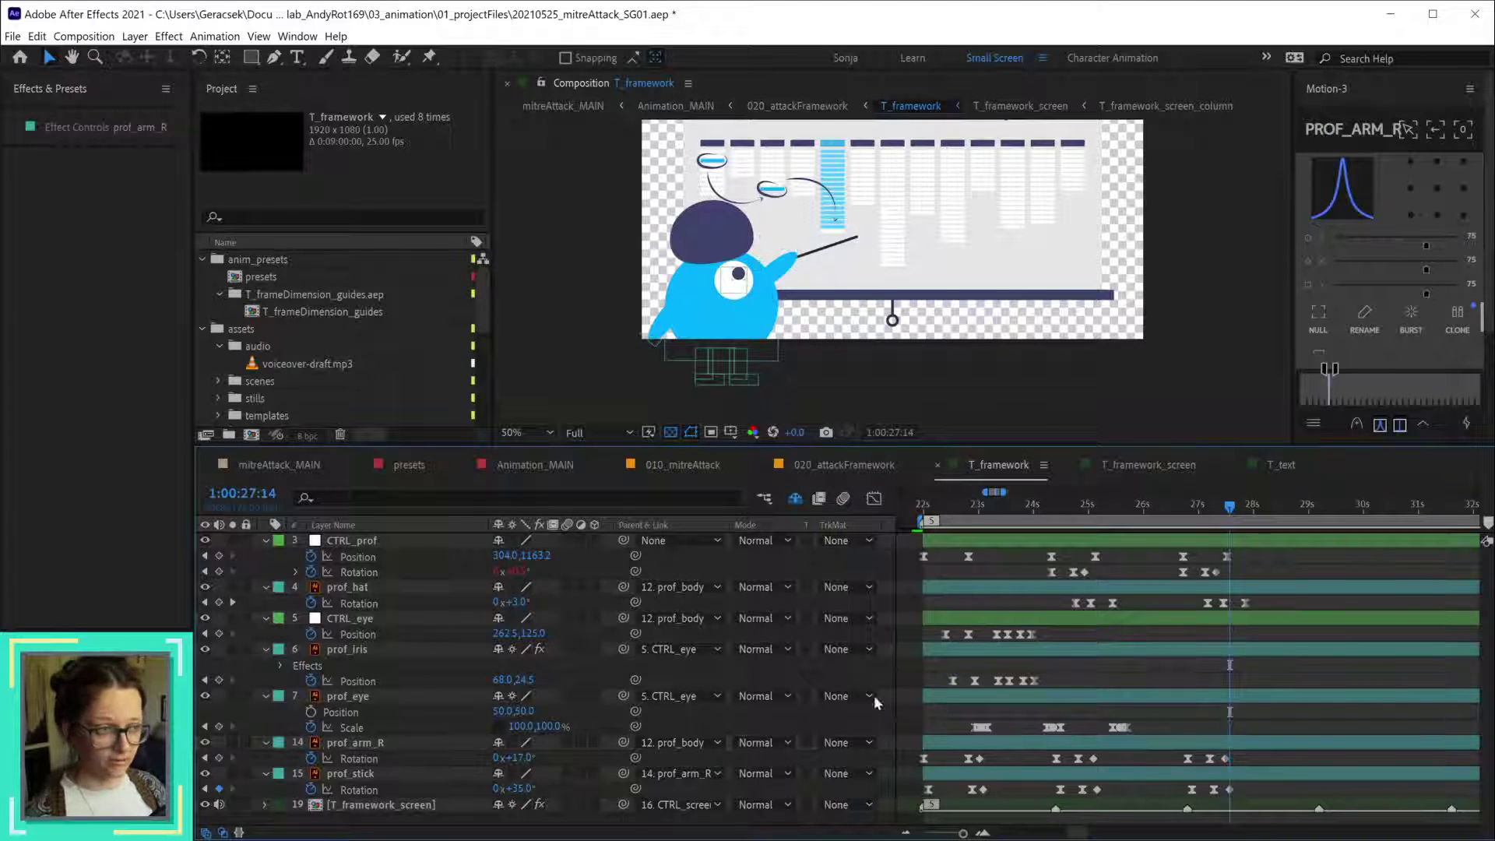
- Try rotating prof_stick to 45° at 1:00:27:14 and lowering prof_arm_R's rotation to -2° on its last keyframe
left_click(1230, 789)
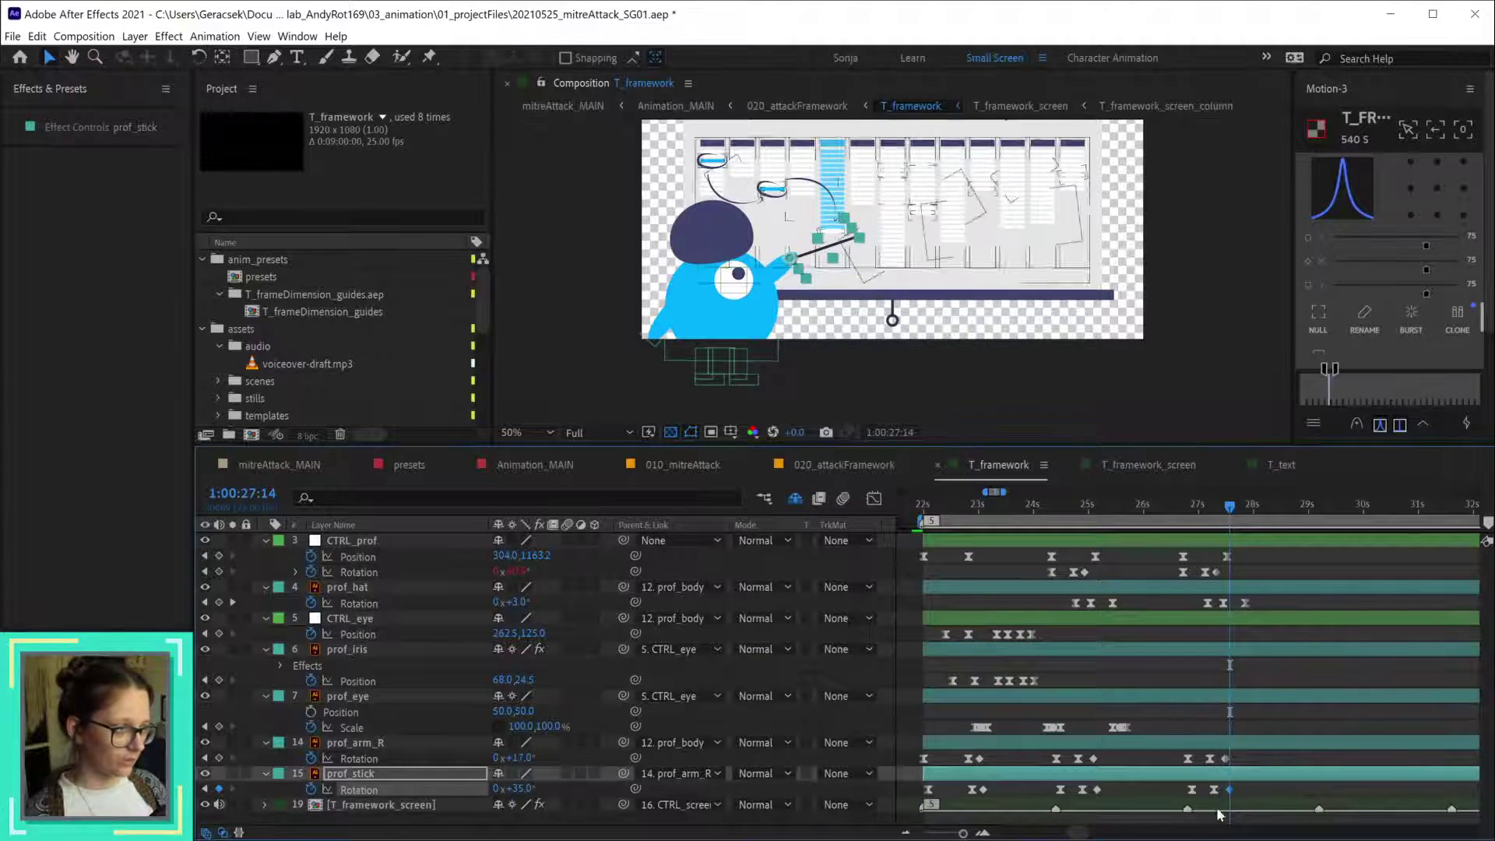
left_click_drag(518, 788, 538, 788)
double_click(1224, 760)
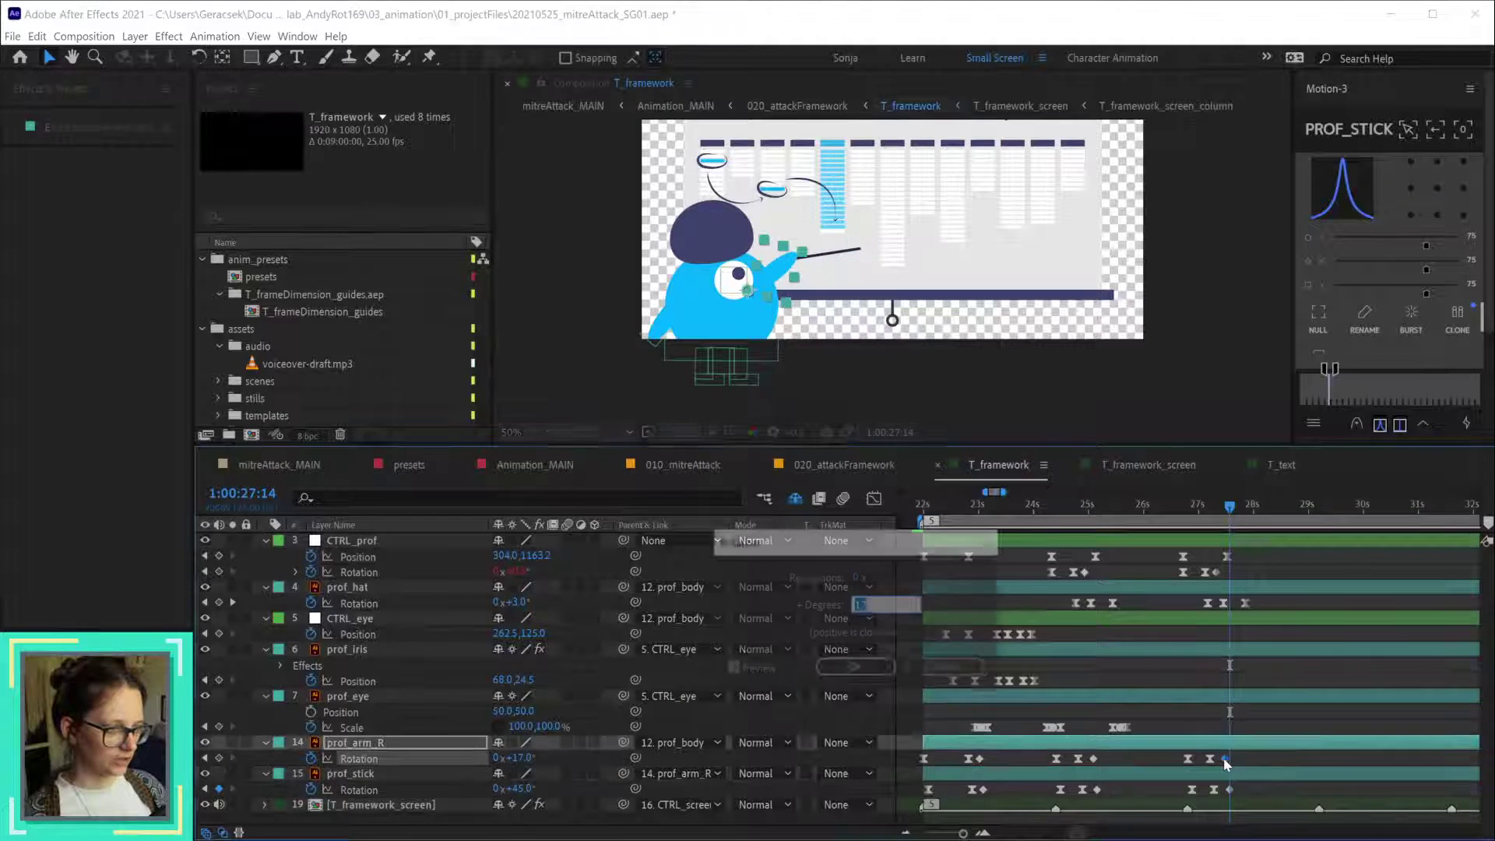
left_click_drag(862, 613, 850, 606)
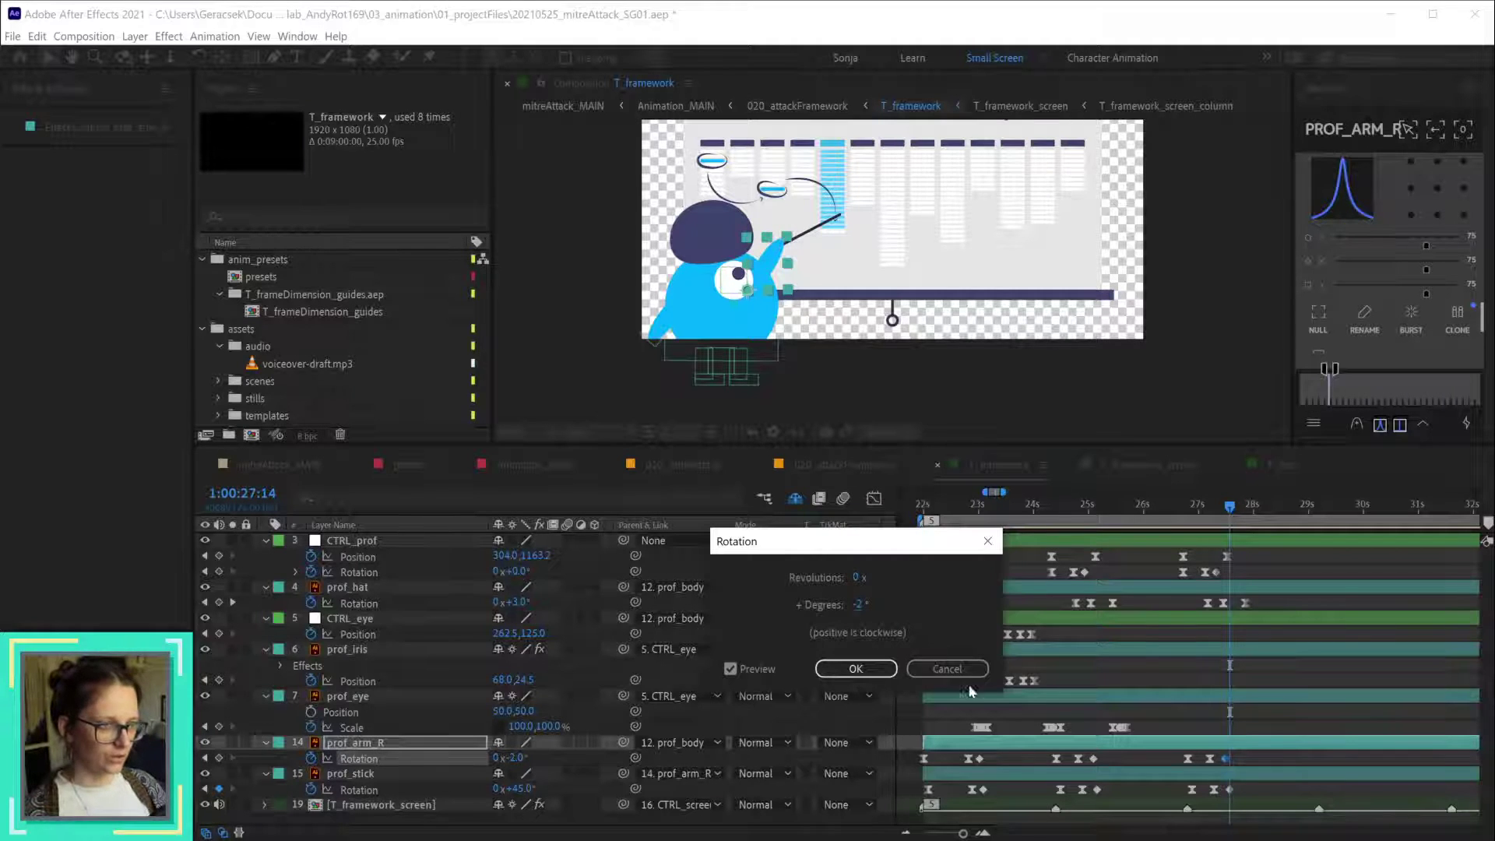
left_click(947, 668)
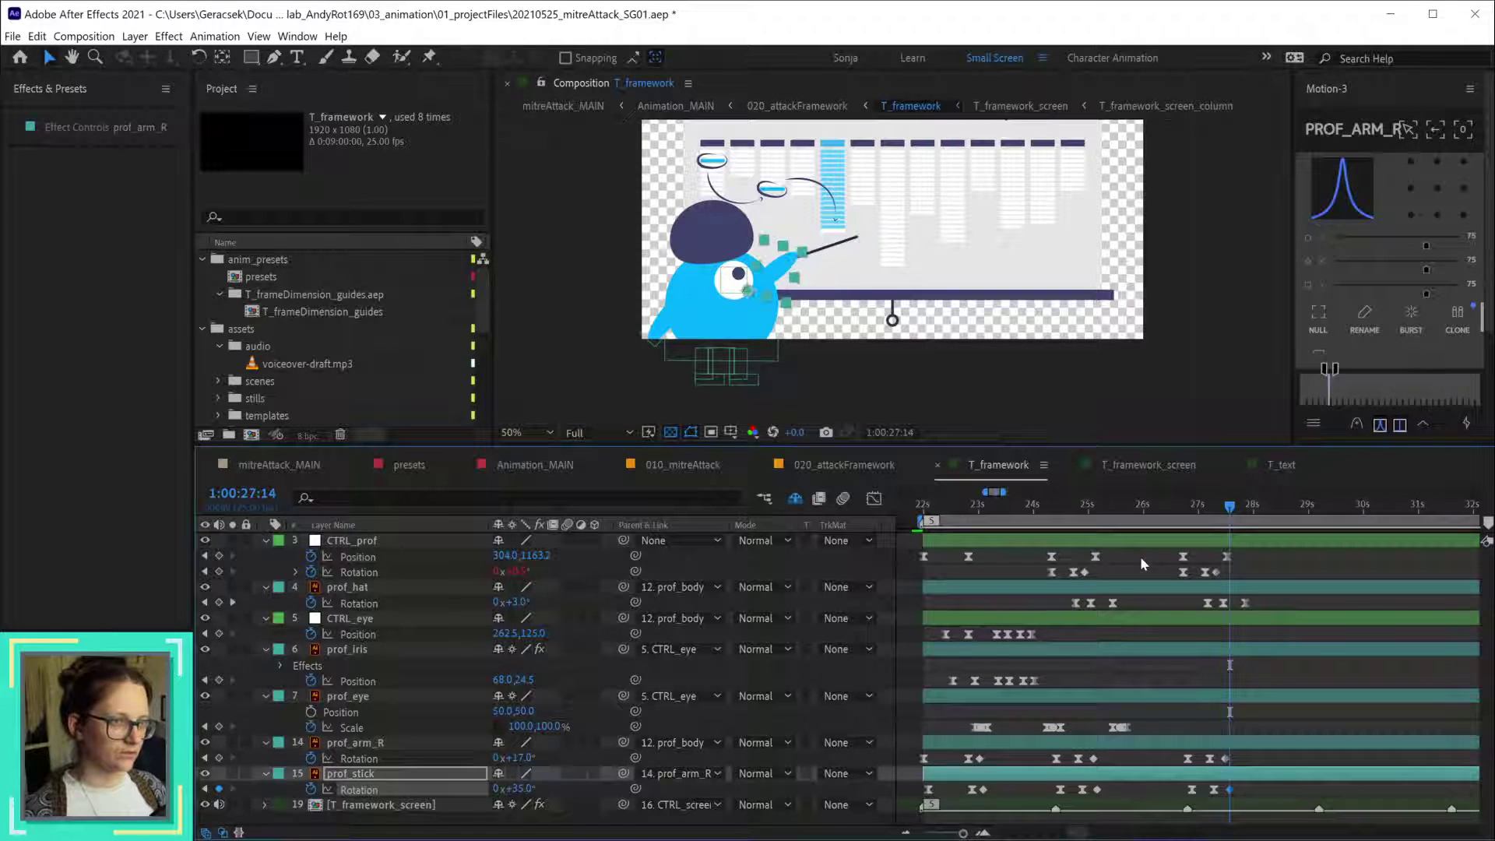
- Undo the recent prof_stick rotation changes at 1:00:27:14 and return the playhead to prof_arm_R's last keyframe at 1:00:27:12
key("ctrl+Up")
key("ctrl+Up")
key("ctrl+Up")
key("ctrl+Up")
key("ctrl+Up")
key("ctrl+Up")
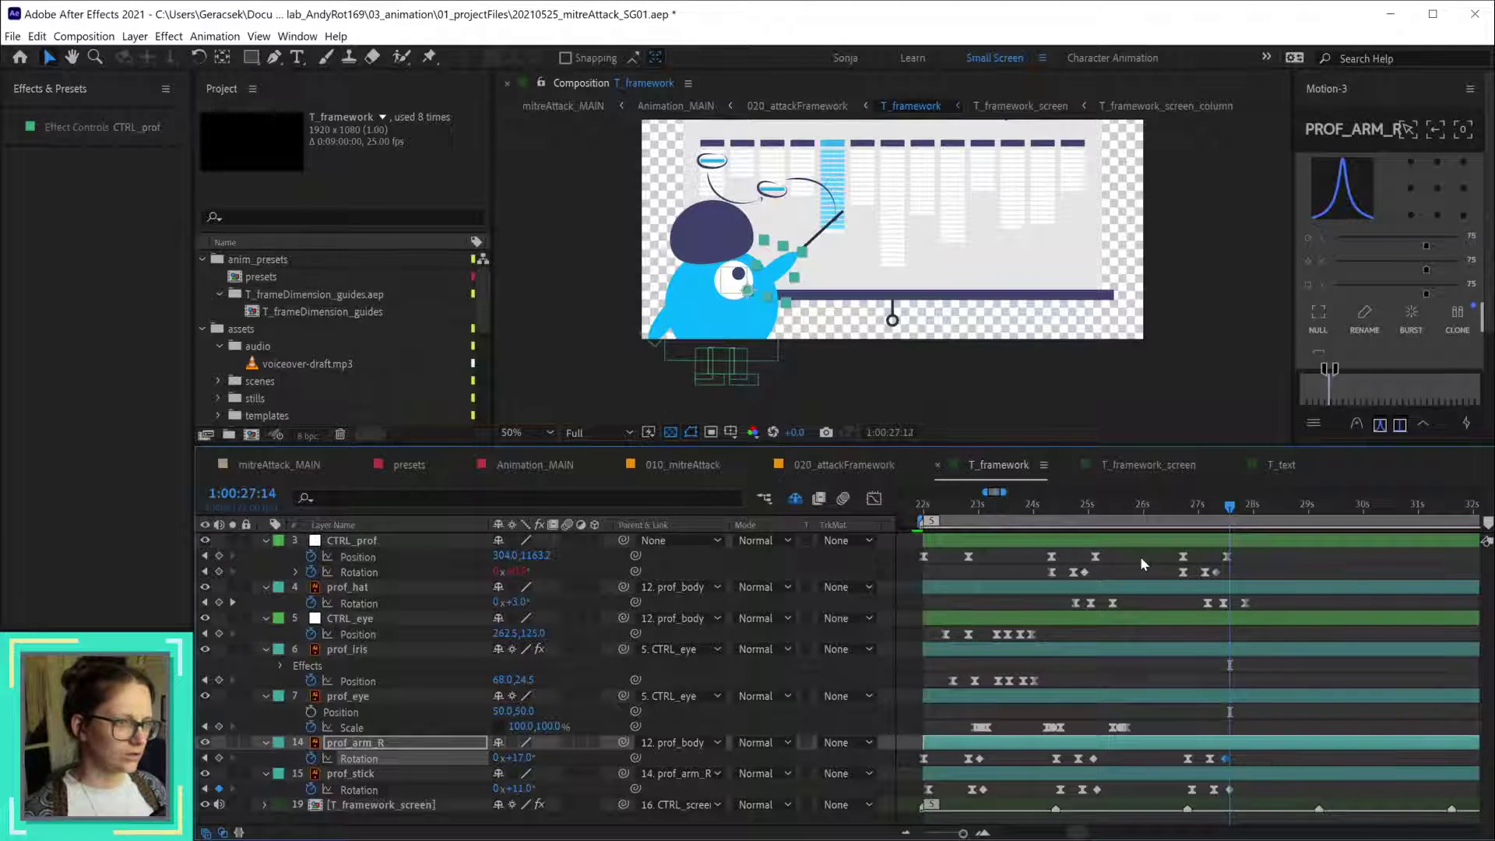
key("j")
key("ctrl+Down")
key("ctrl+Down")
key("ctrl+Down")
key("ctrl+Down")
key("ctrl+Down")
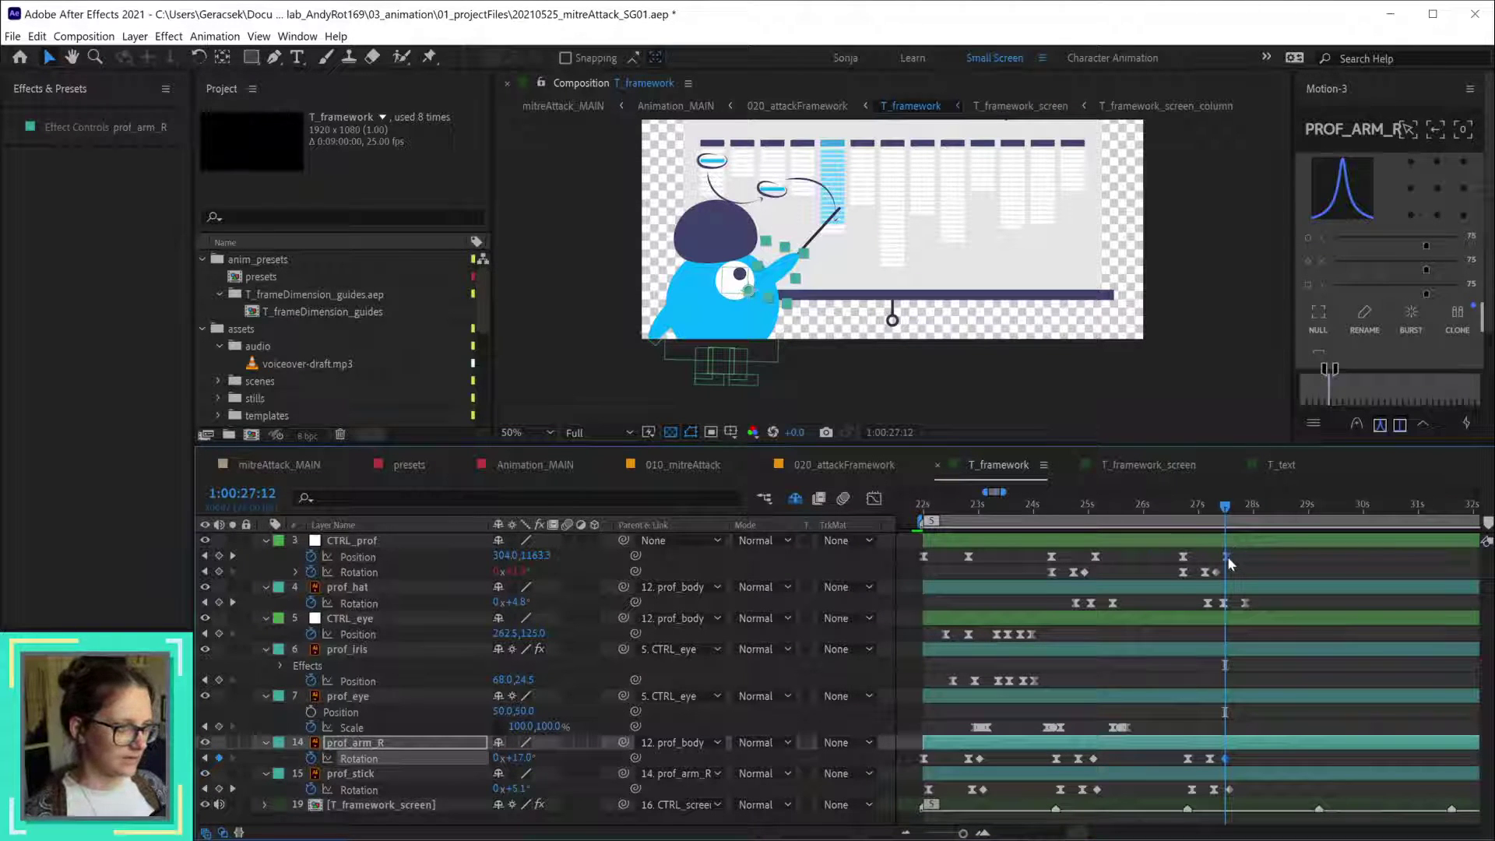
- Set CTRL_prof's X position to 258 px on its last Position keyframe and prof_arm_R's rotation to 30° at 1:00:27:12
double_click(1227, 556)
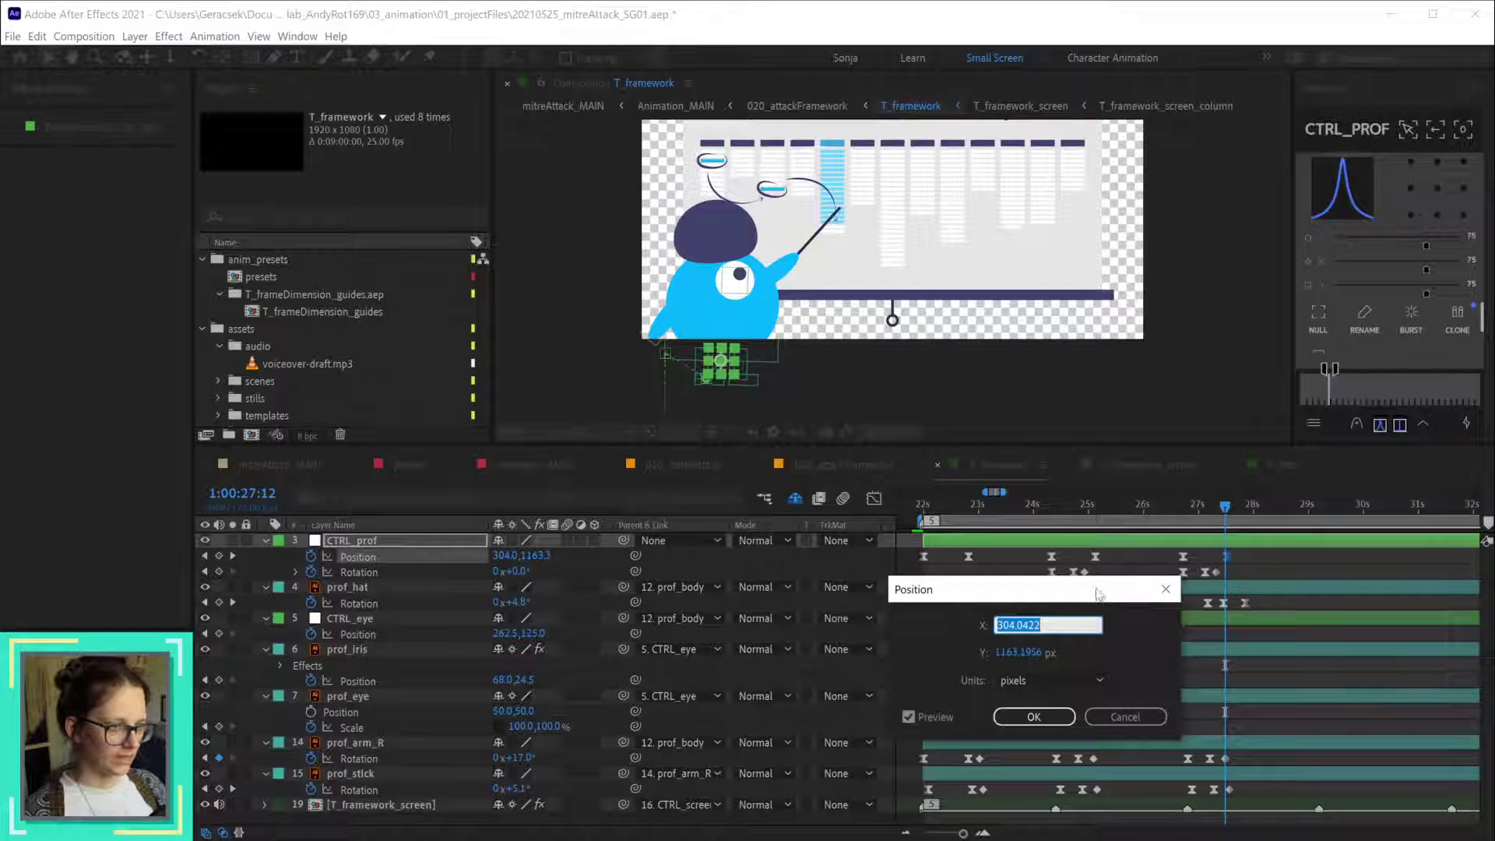
left_click(1134, 648)
left_click_drag(1016, 625, 978, 627)
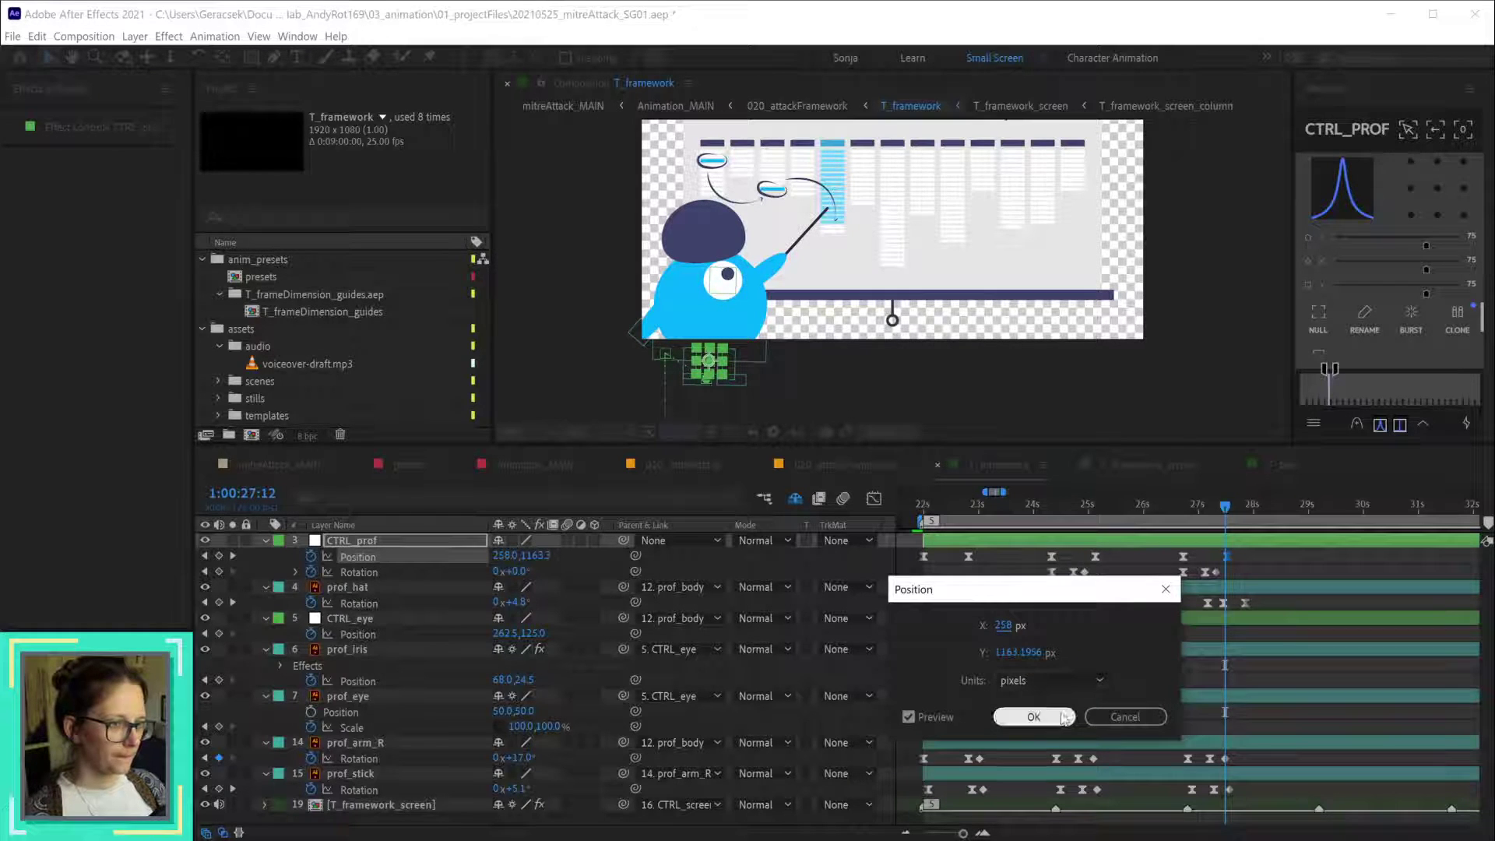
left_click(1034, 716)
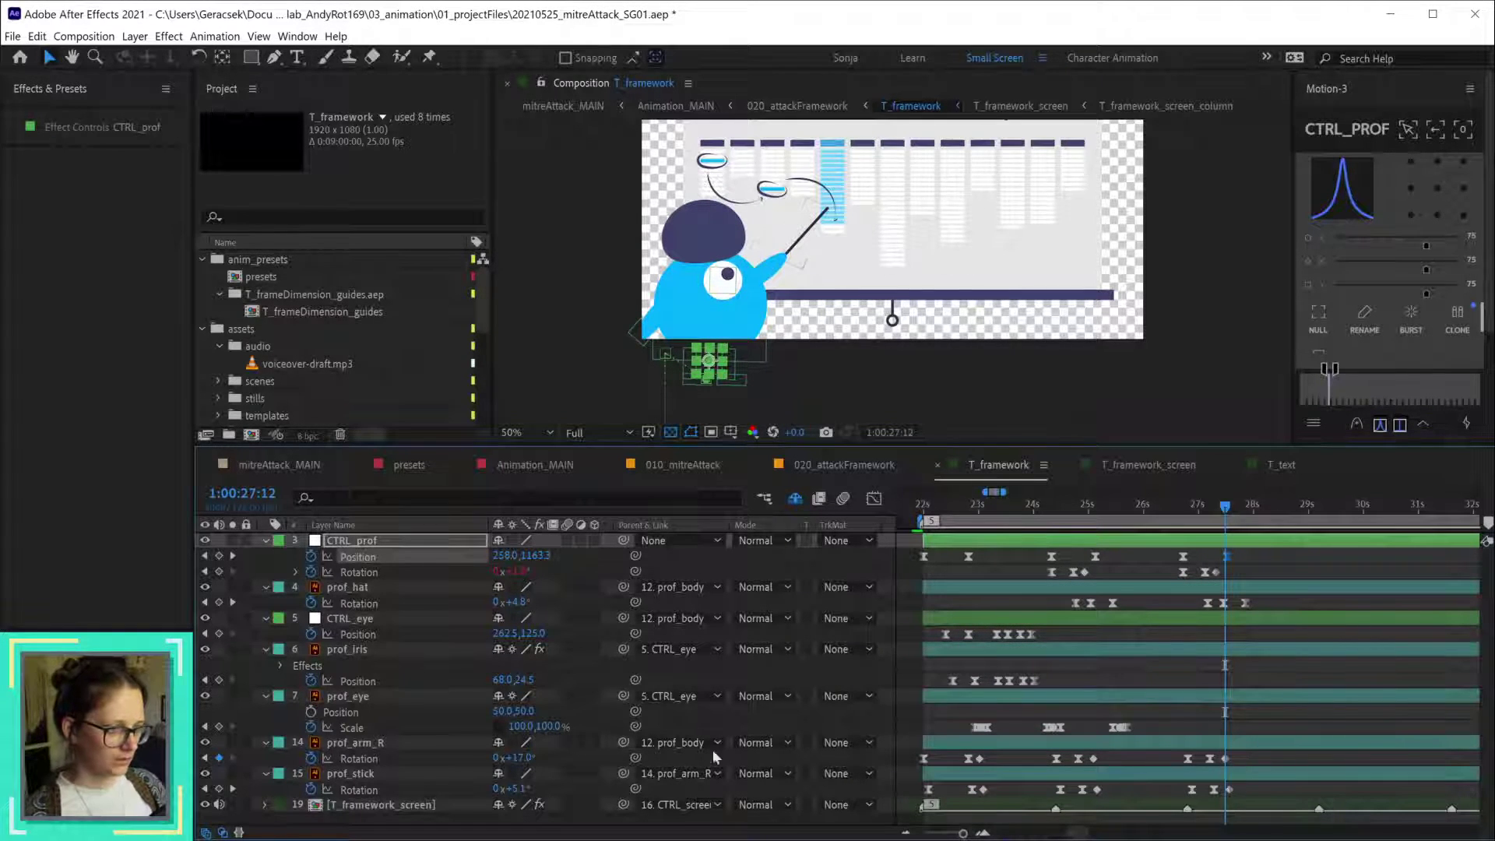
mouse_move(517, 758)
left_mouse_down()
mouse_move(535, 758)
mouse_move(525, 767)
left_mouse_up()
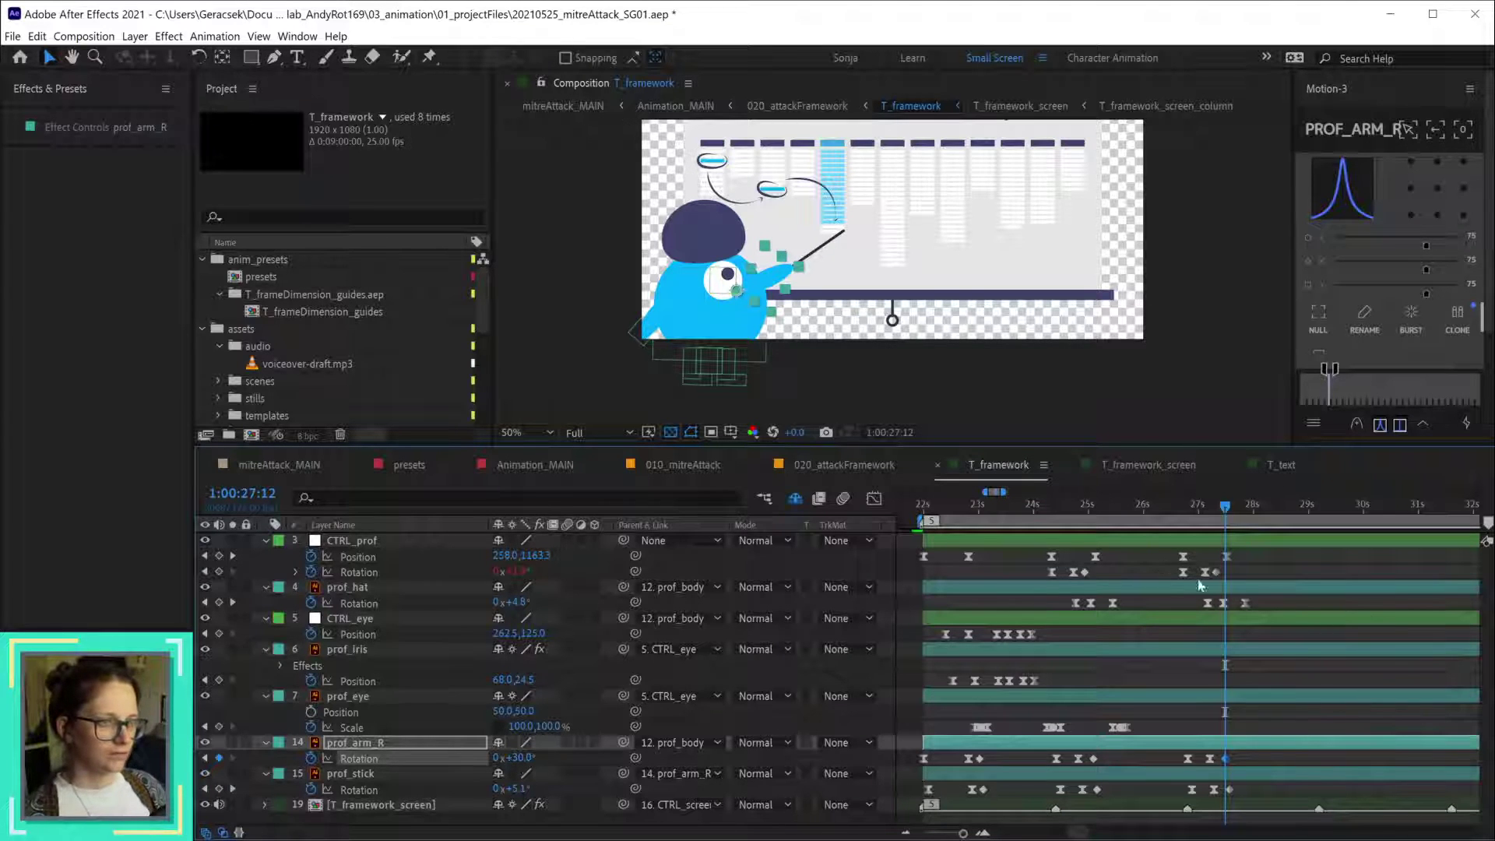
- Set CTRL_prof's X position to 220 px on its last Position keyframe
double_click(1226, 556)
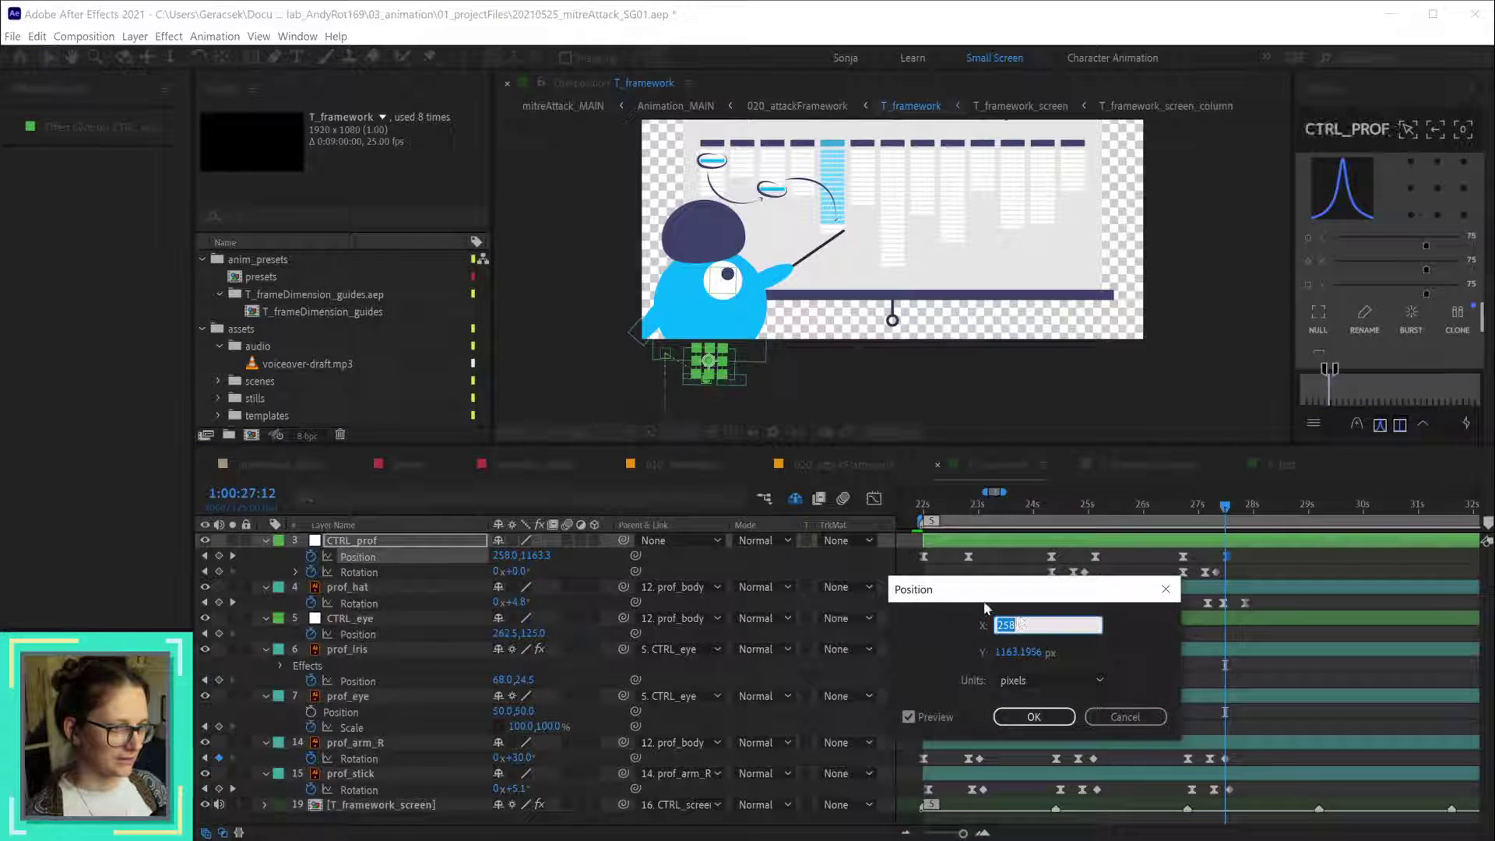
type("250")
key("Return")
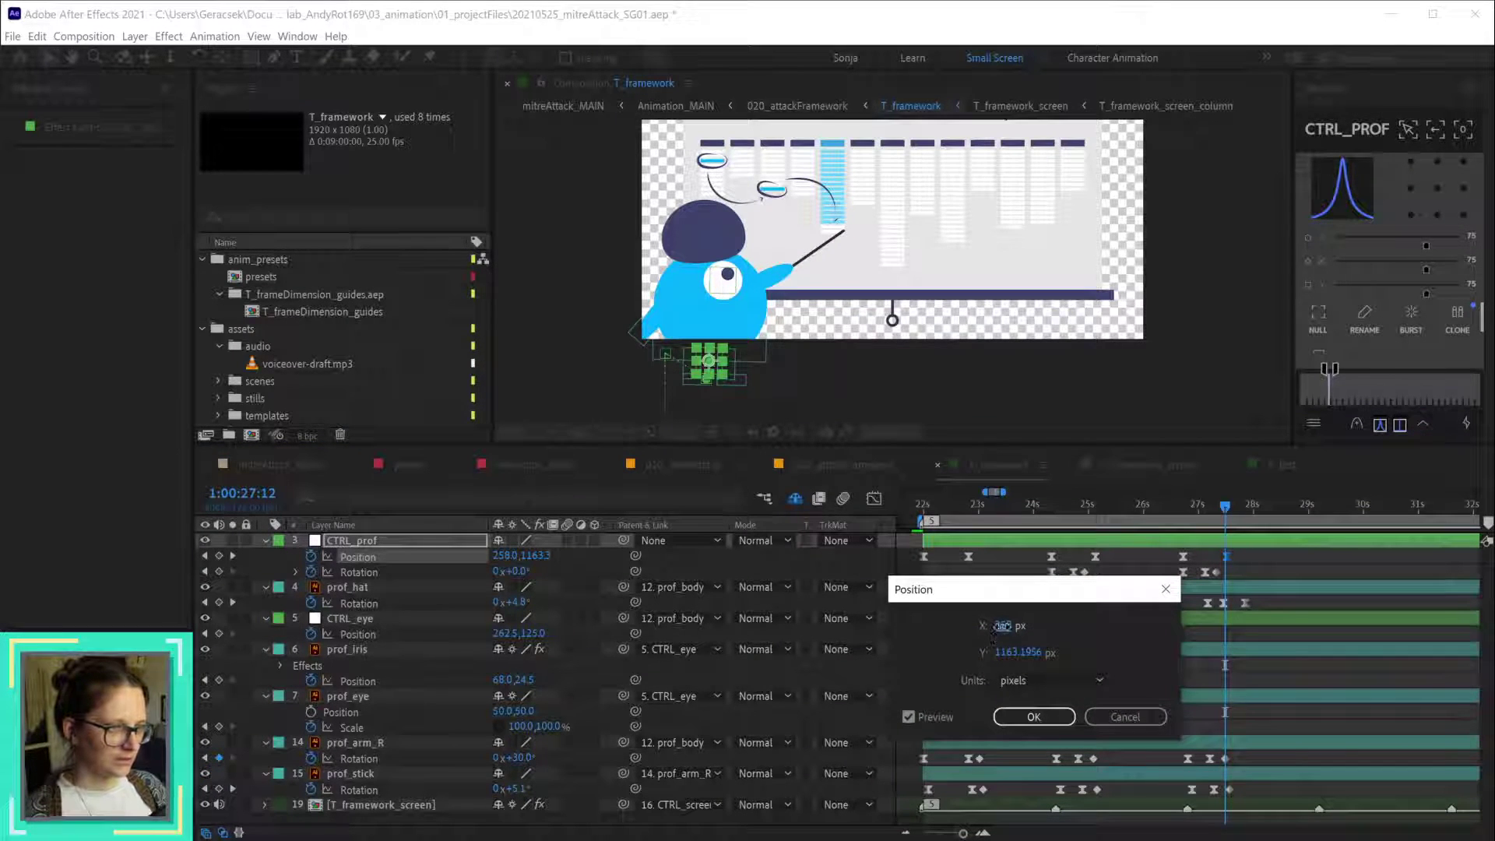
type("220")
key("Return")
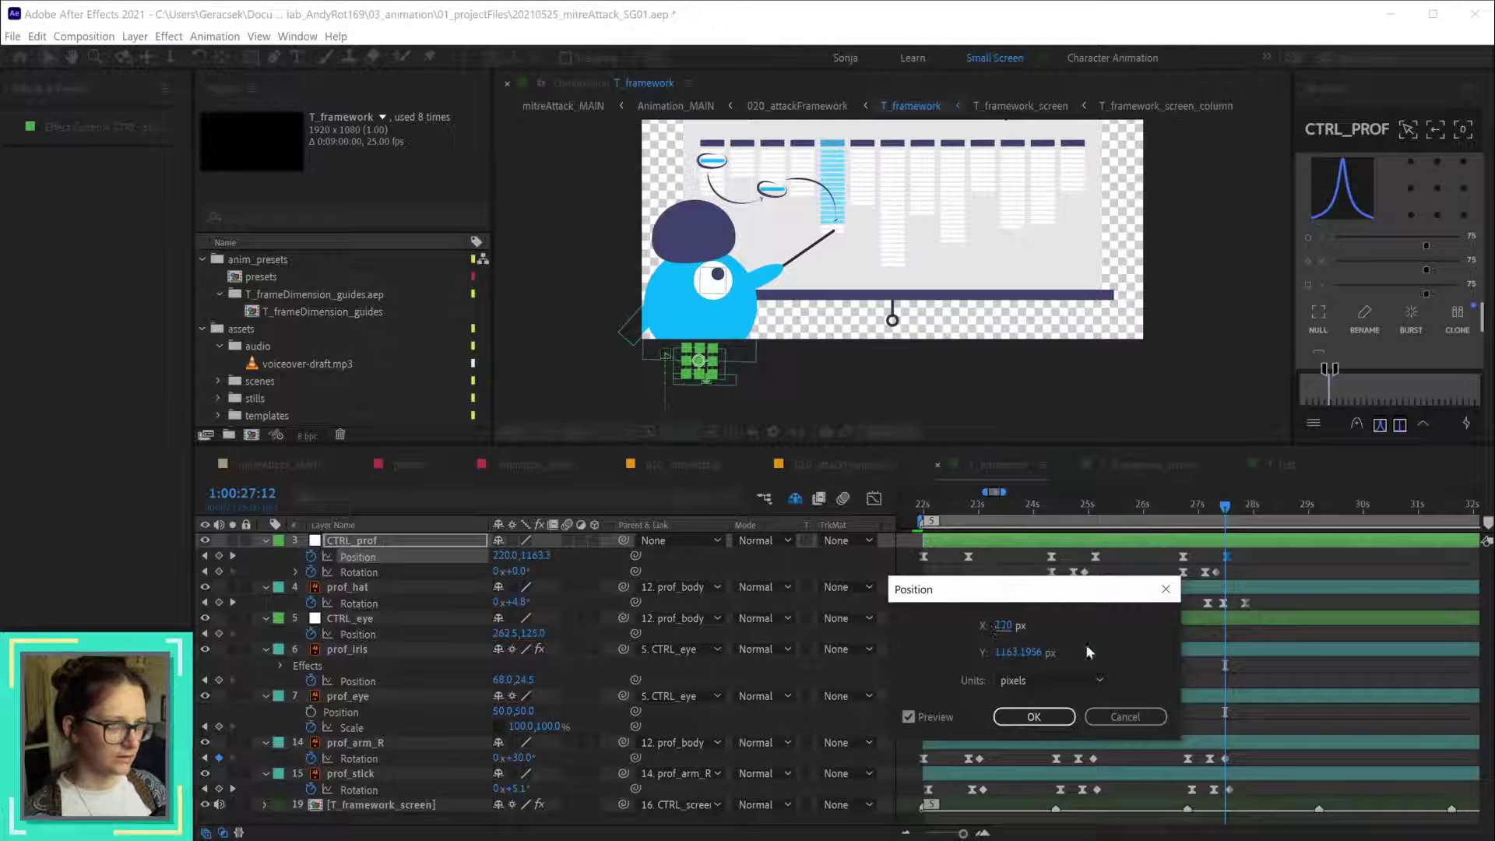
left_click(1034, 717)
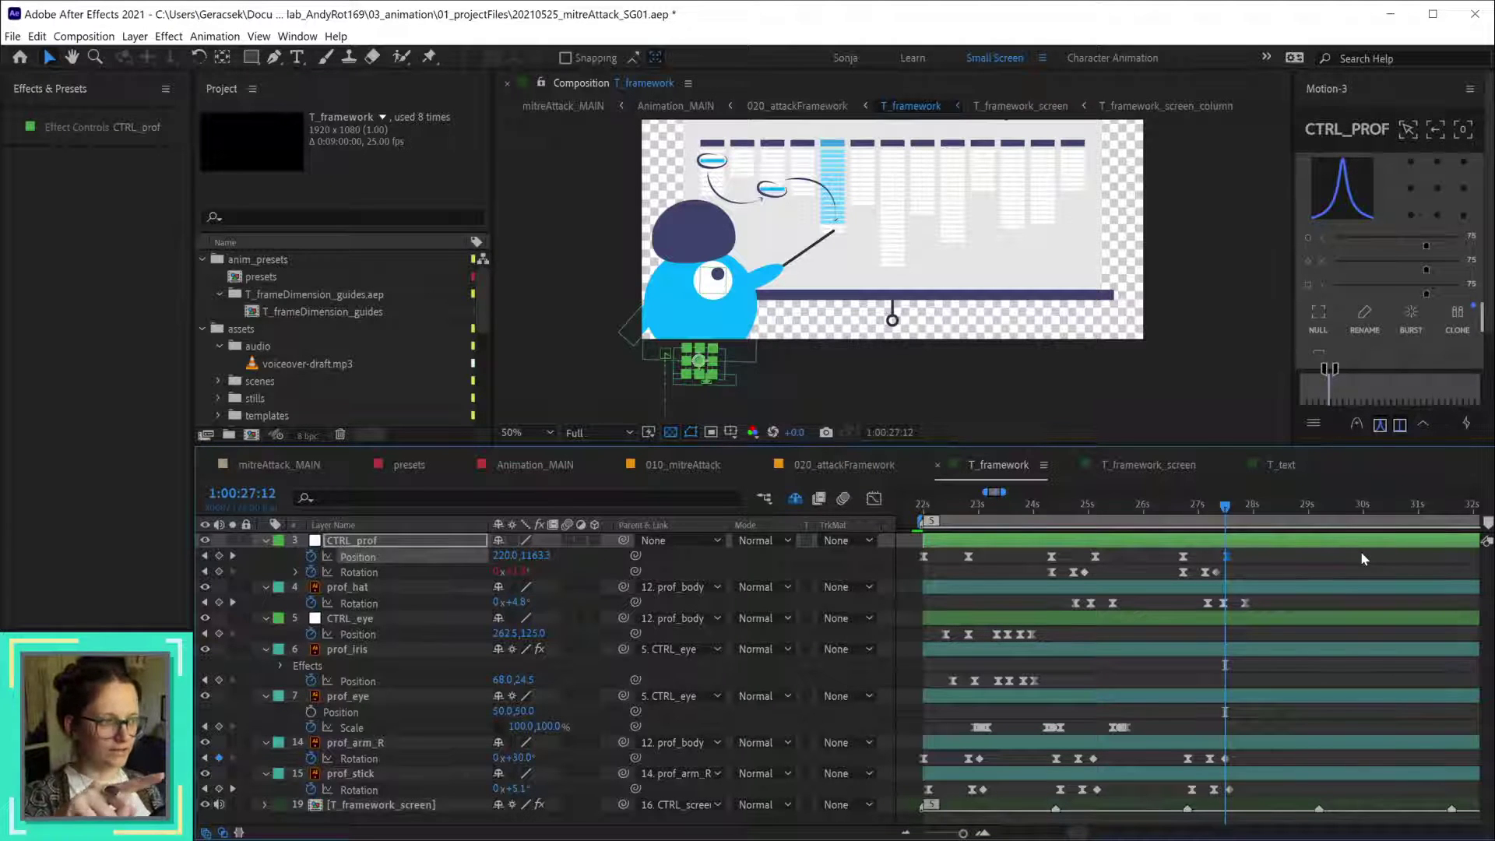
- Preview the pointing move from 1:00:26:13 and set prof_arm_R's rotation to 28° on its last keyframe
left_click(1172, 511)
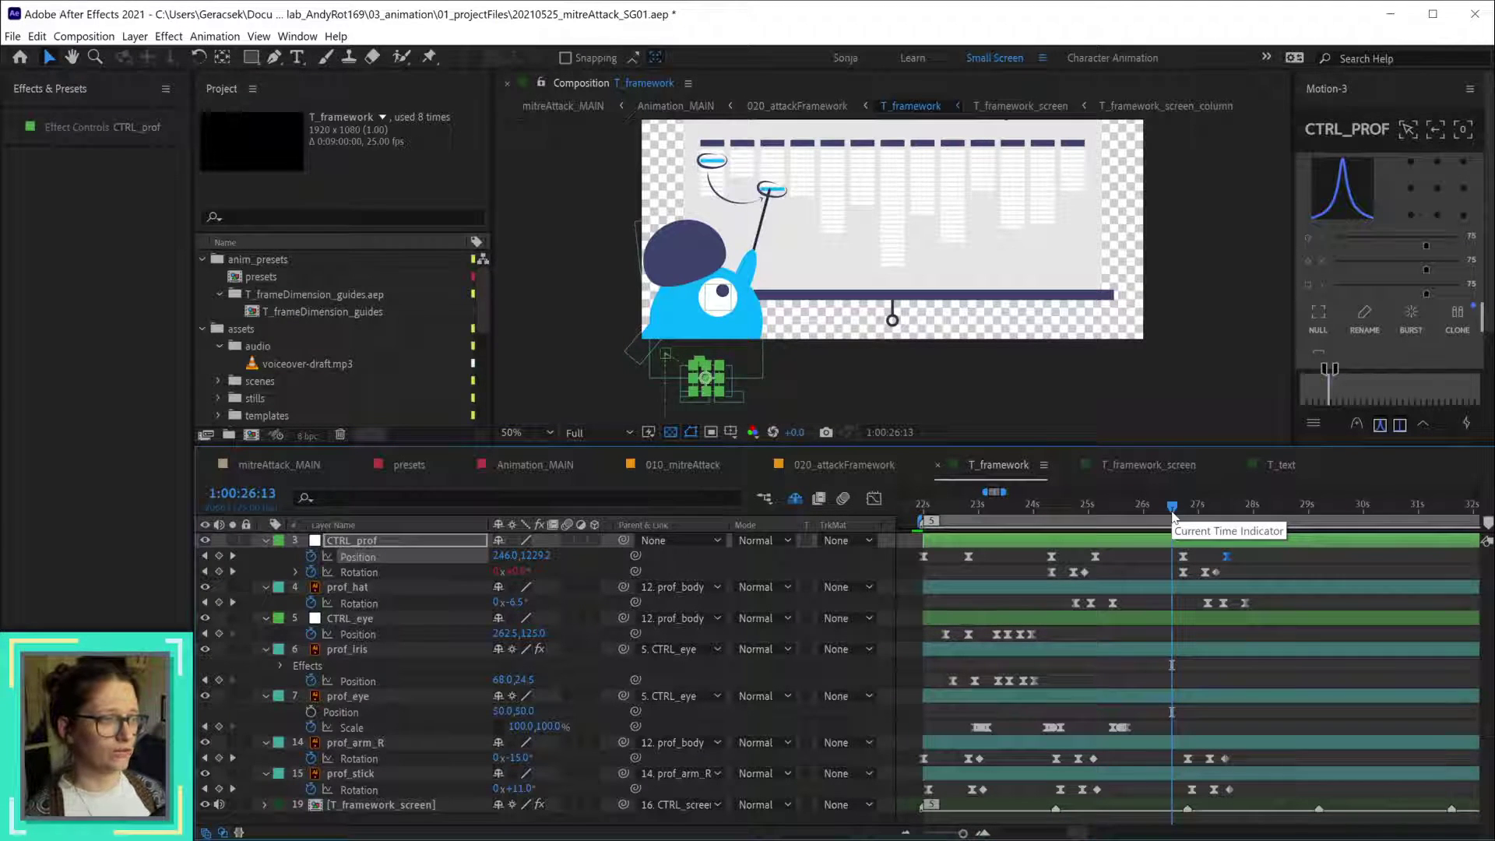
key("ctrl+shift+h")
key("space")
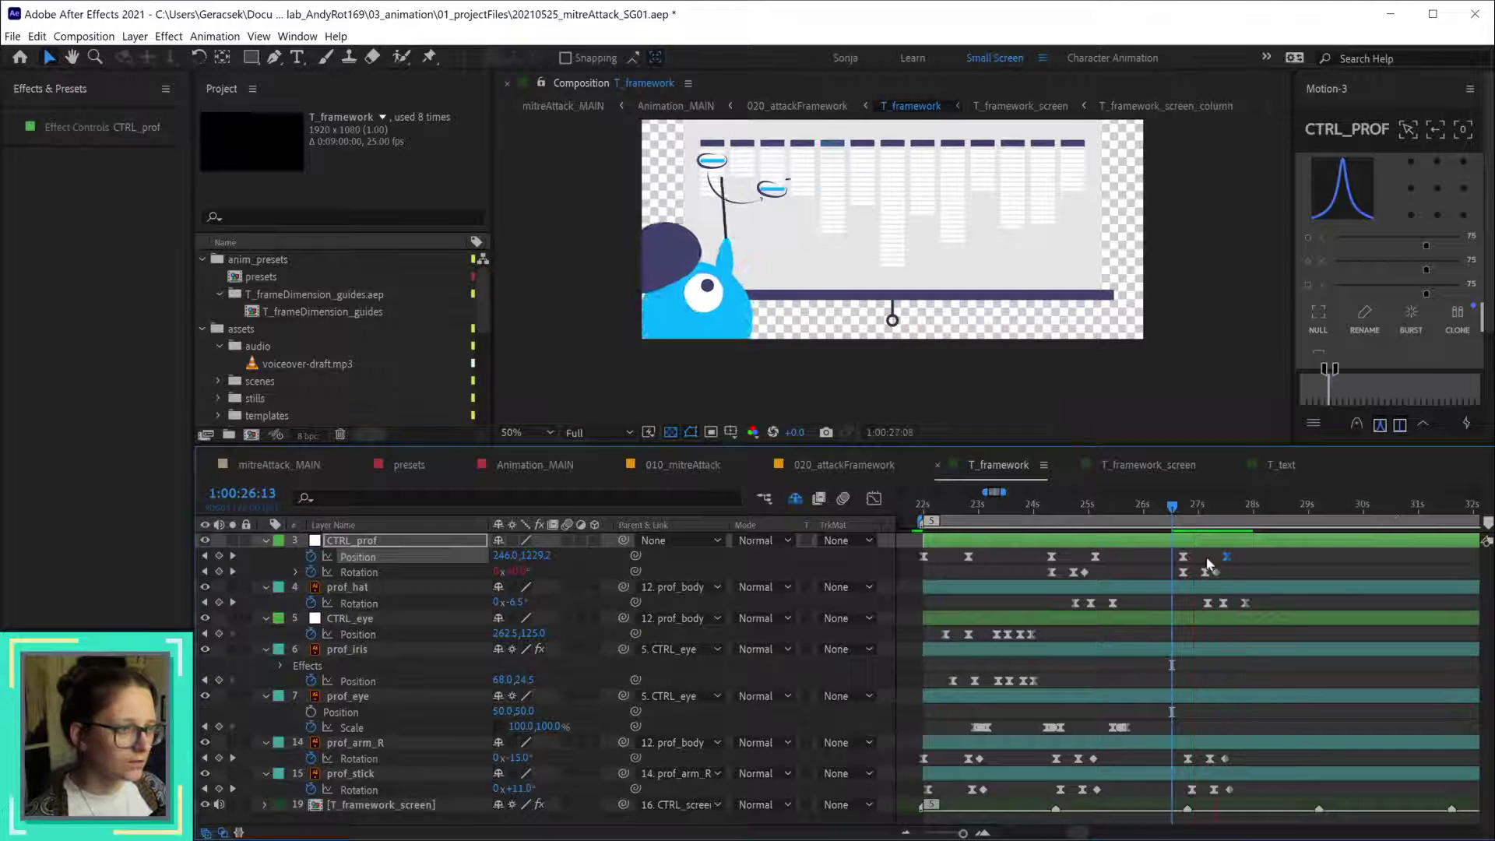
key("space")
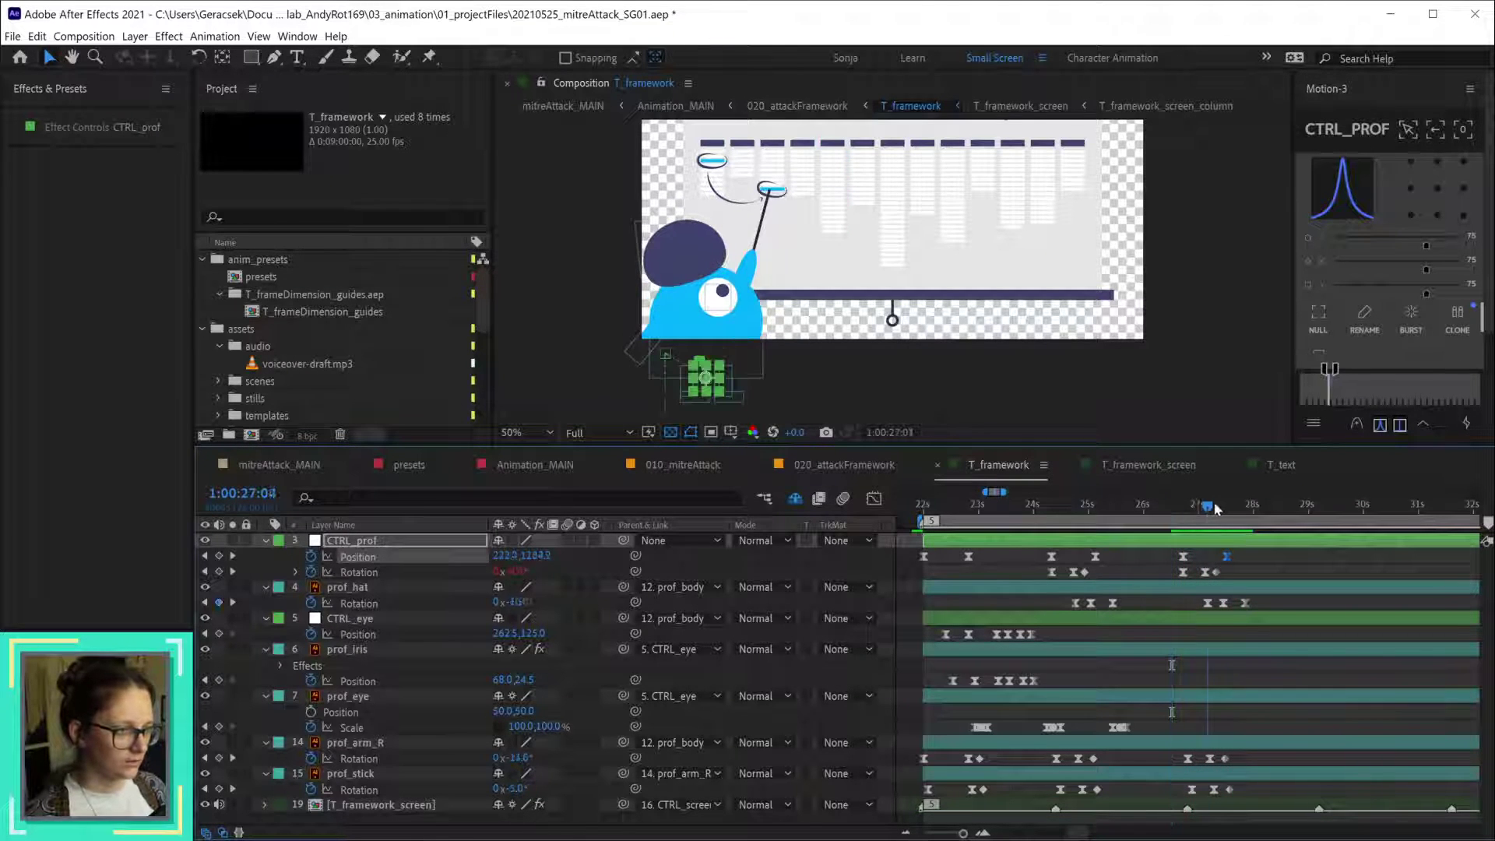
left_click(1221, 506)
left_click_drag(1224, 508, 1232, 508)
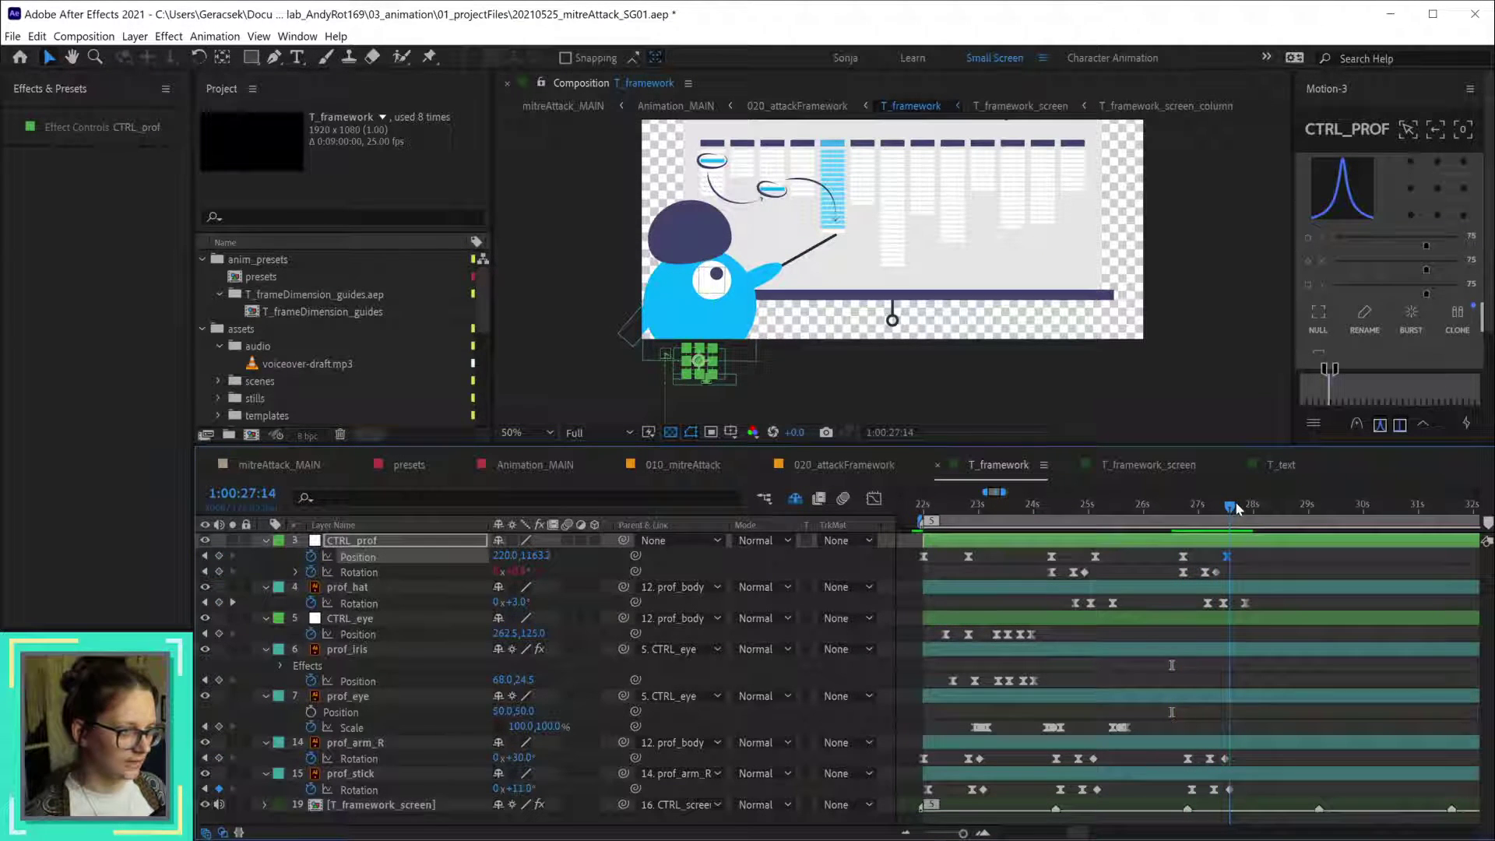
double_click(1226, 759)
left_click_drag(863, 611, 861, 612)
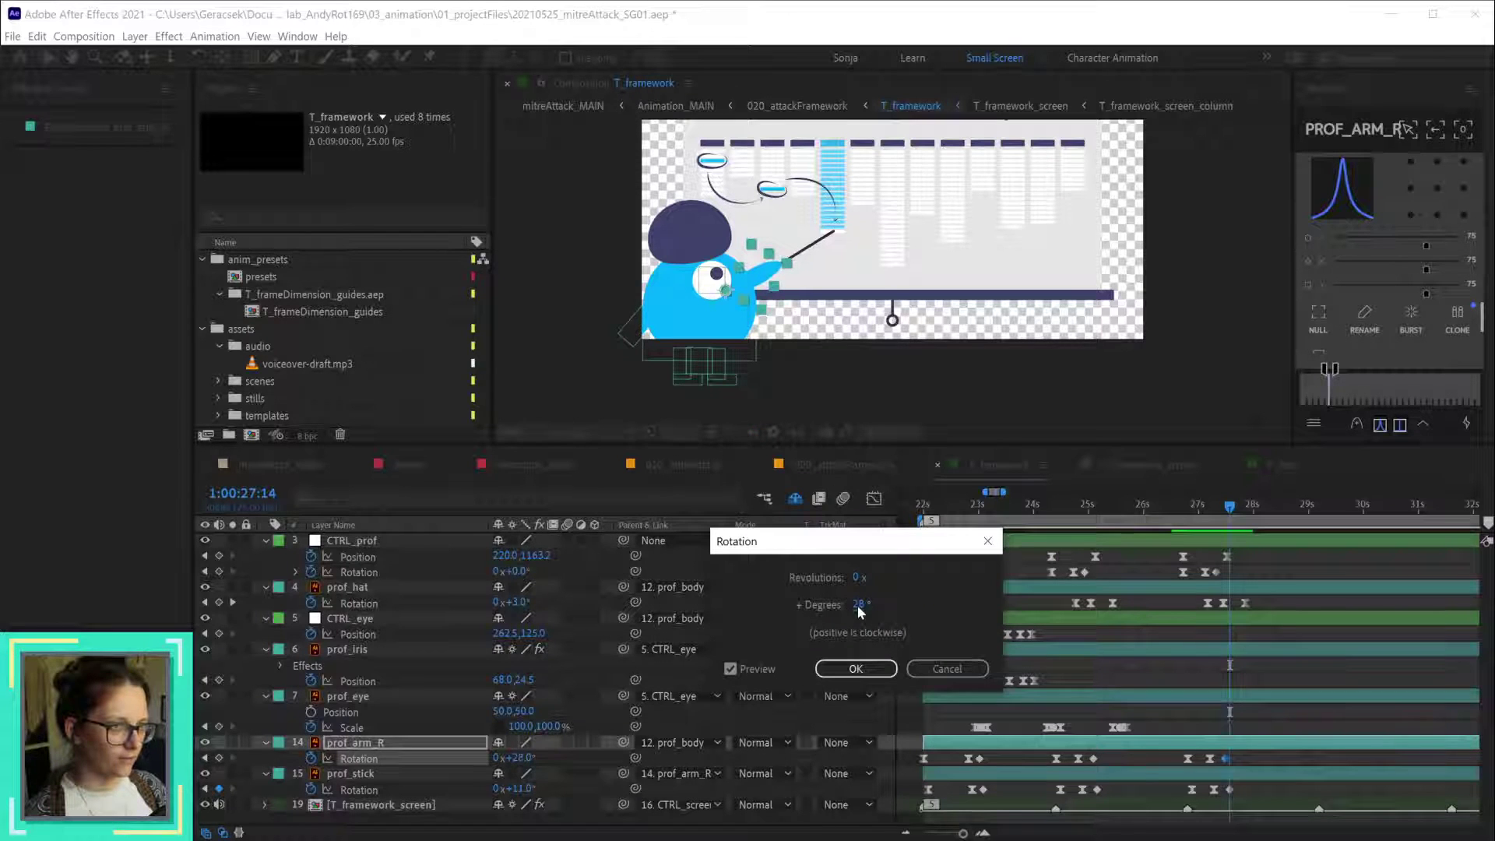
left_click(856, 670)
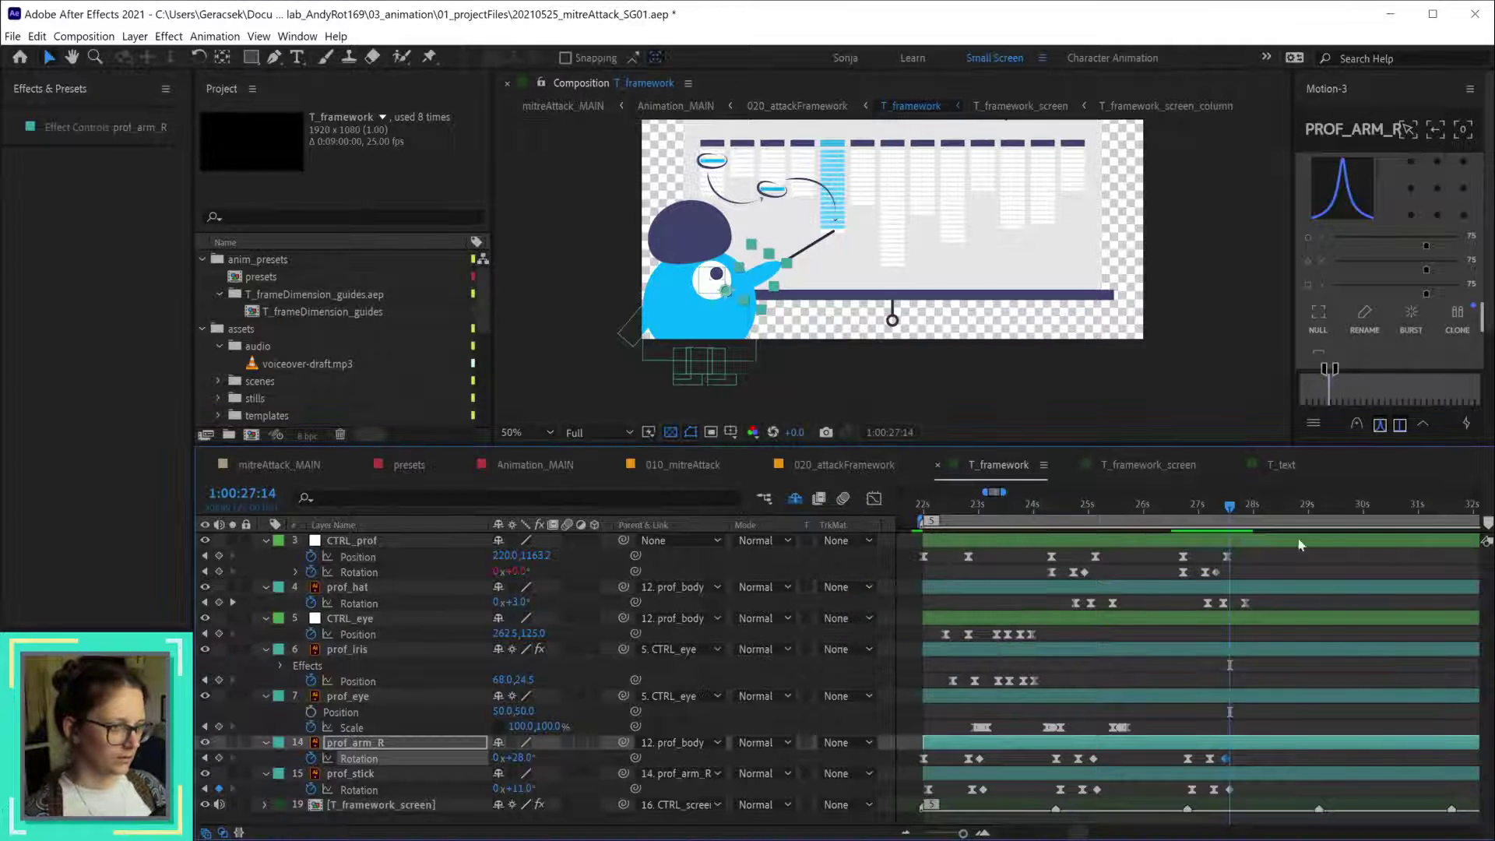
- Play back the pointing animation from 1:00:24:05 and examine the hat's motion between its Rotation keyframes before 1:00:27:04
left_click_drag(1166, 503, 1285, 513)
left_click_drag(1083, 522, 1044, 514)
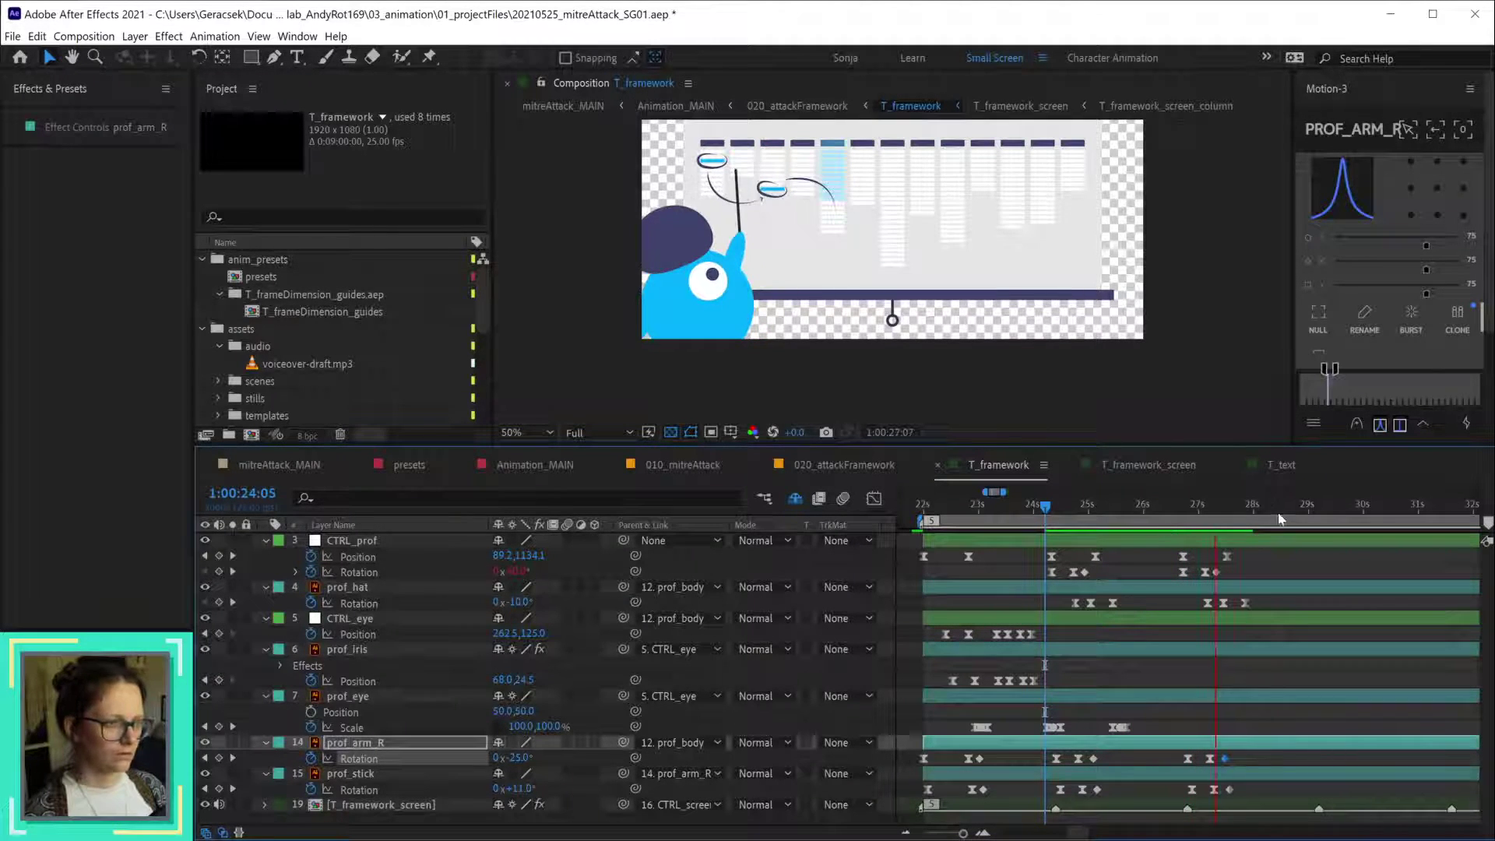
key("space")
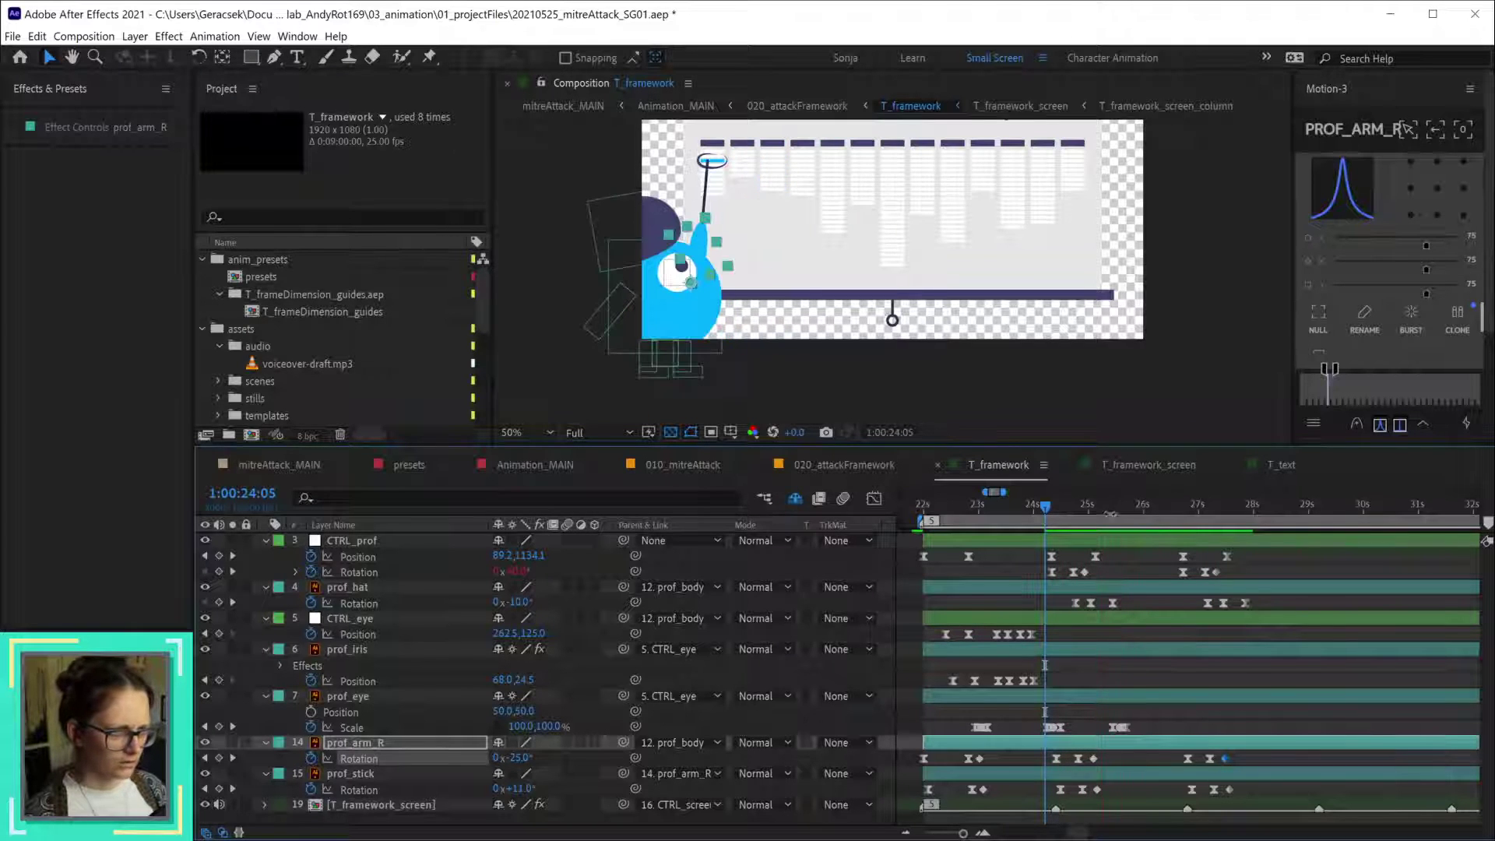
left_click_drag(1103, 512, 1212, 535)
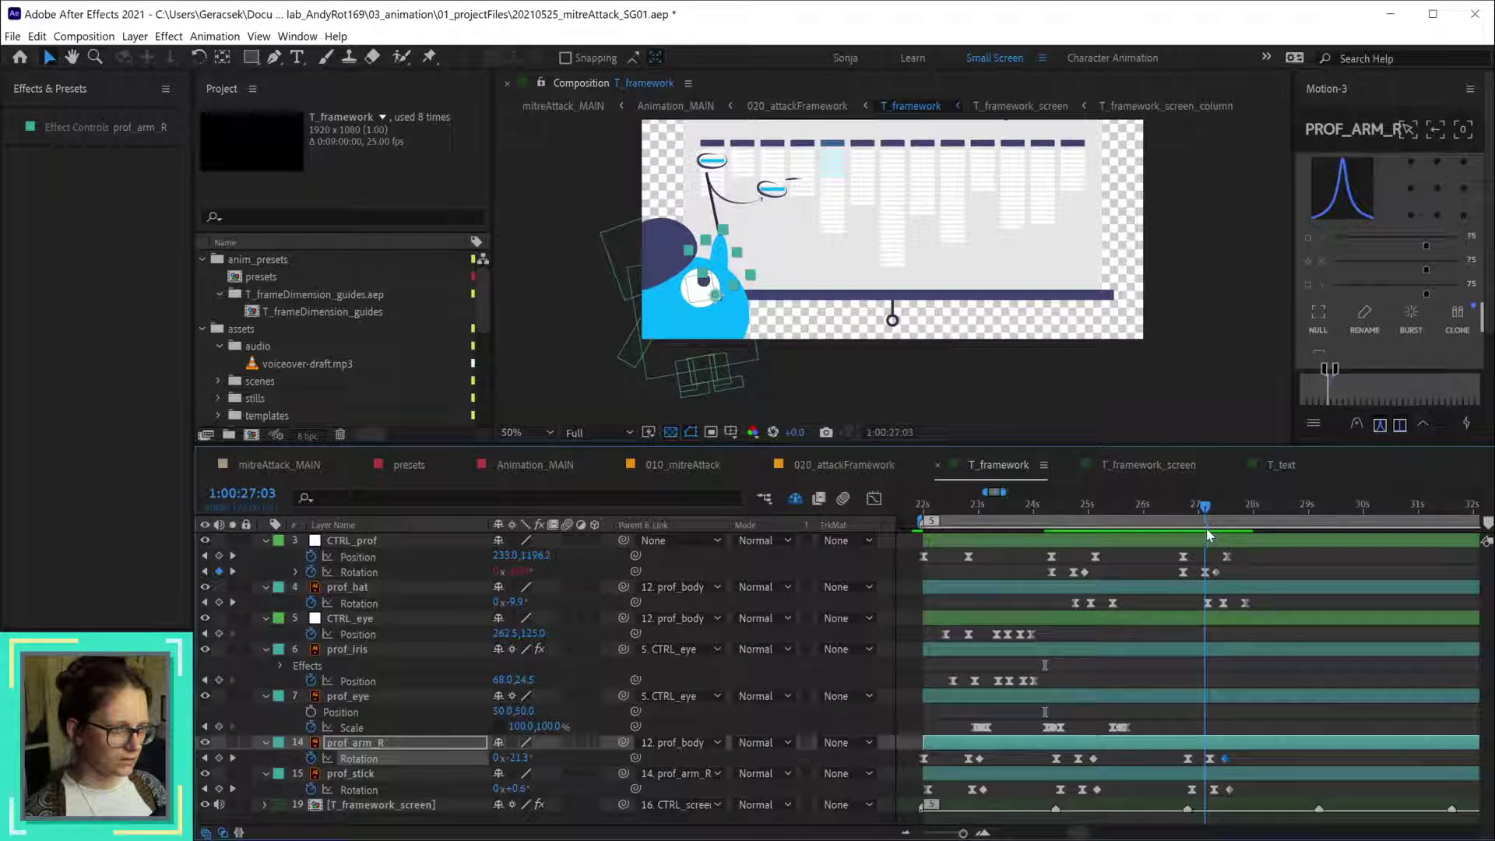
left_click_drag(1212, 535, 1209, 535)
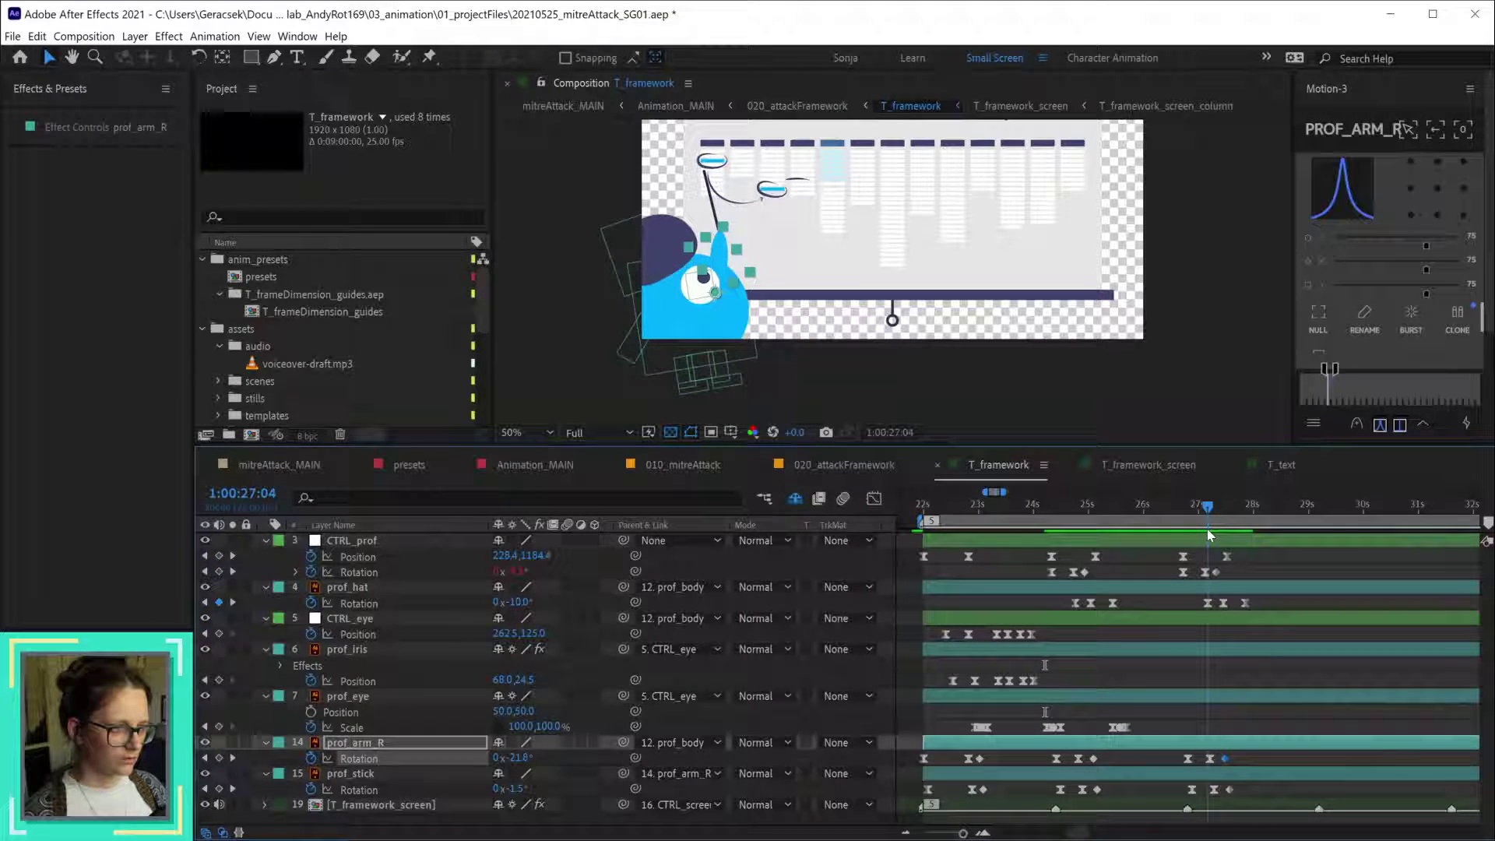
left_click(1113, 603)
left_click(1208, 603, "shift")
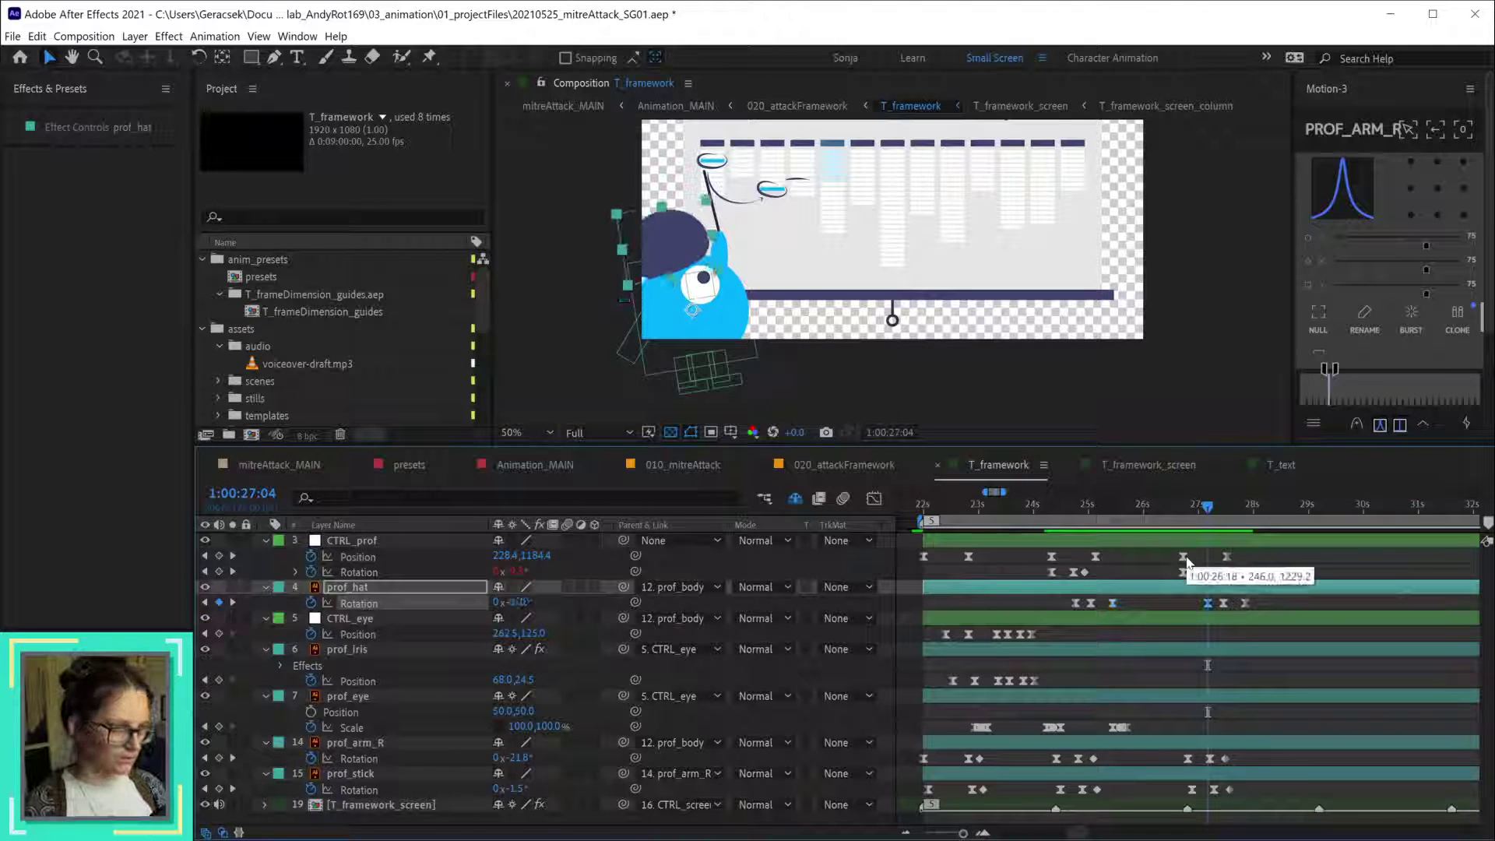
left_click(1110, 508)
left_click_drag(1113, 515, 1147, 524)
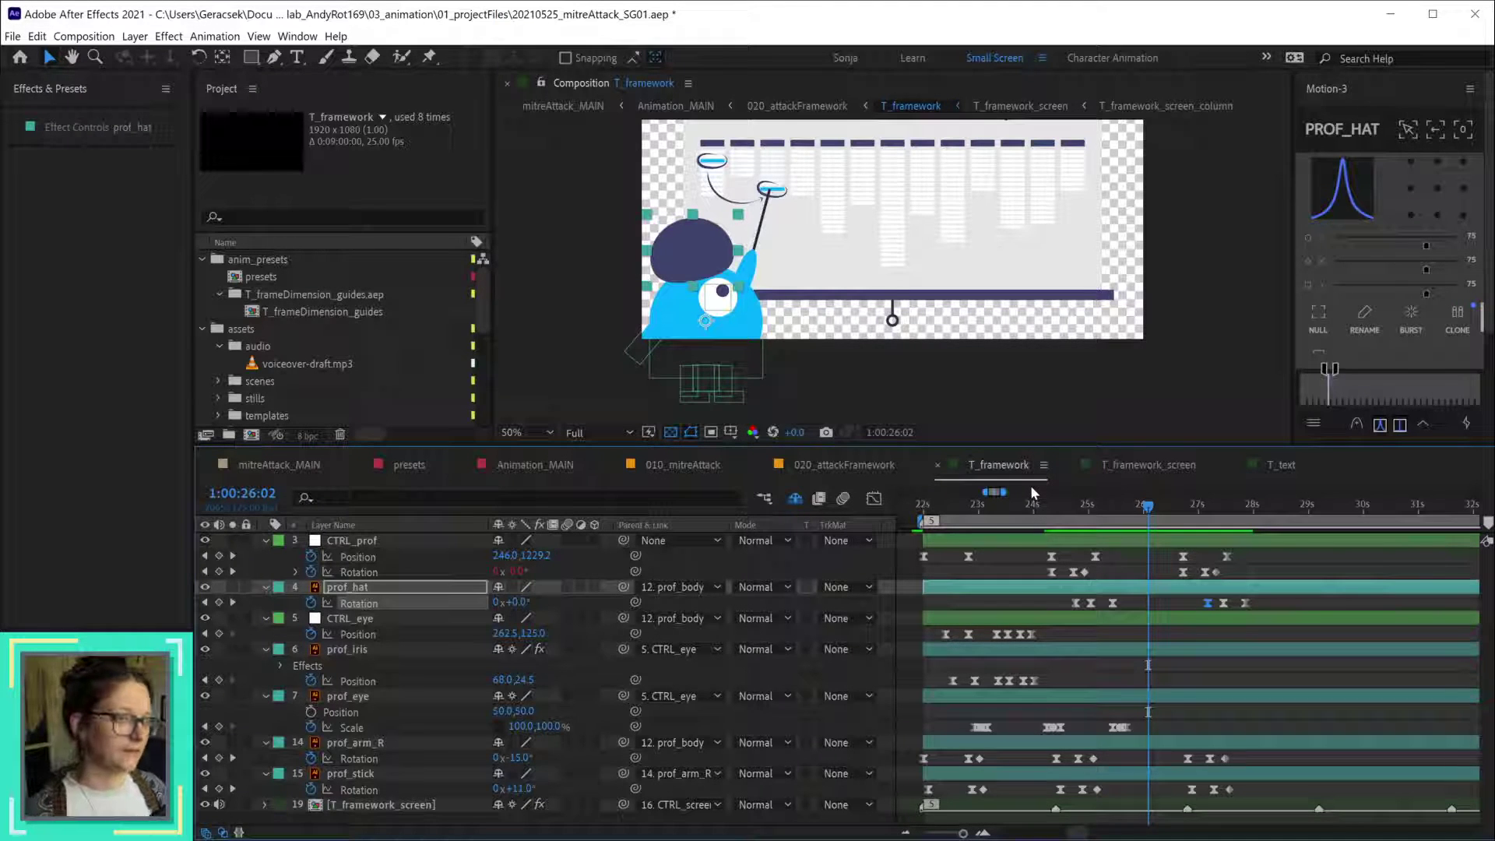
- Open prof_hat's Rotation speed graph, try Hold interpolation on the two keyframes bounding the flat stretch, and undo the conversion
left_click(872, 502)
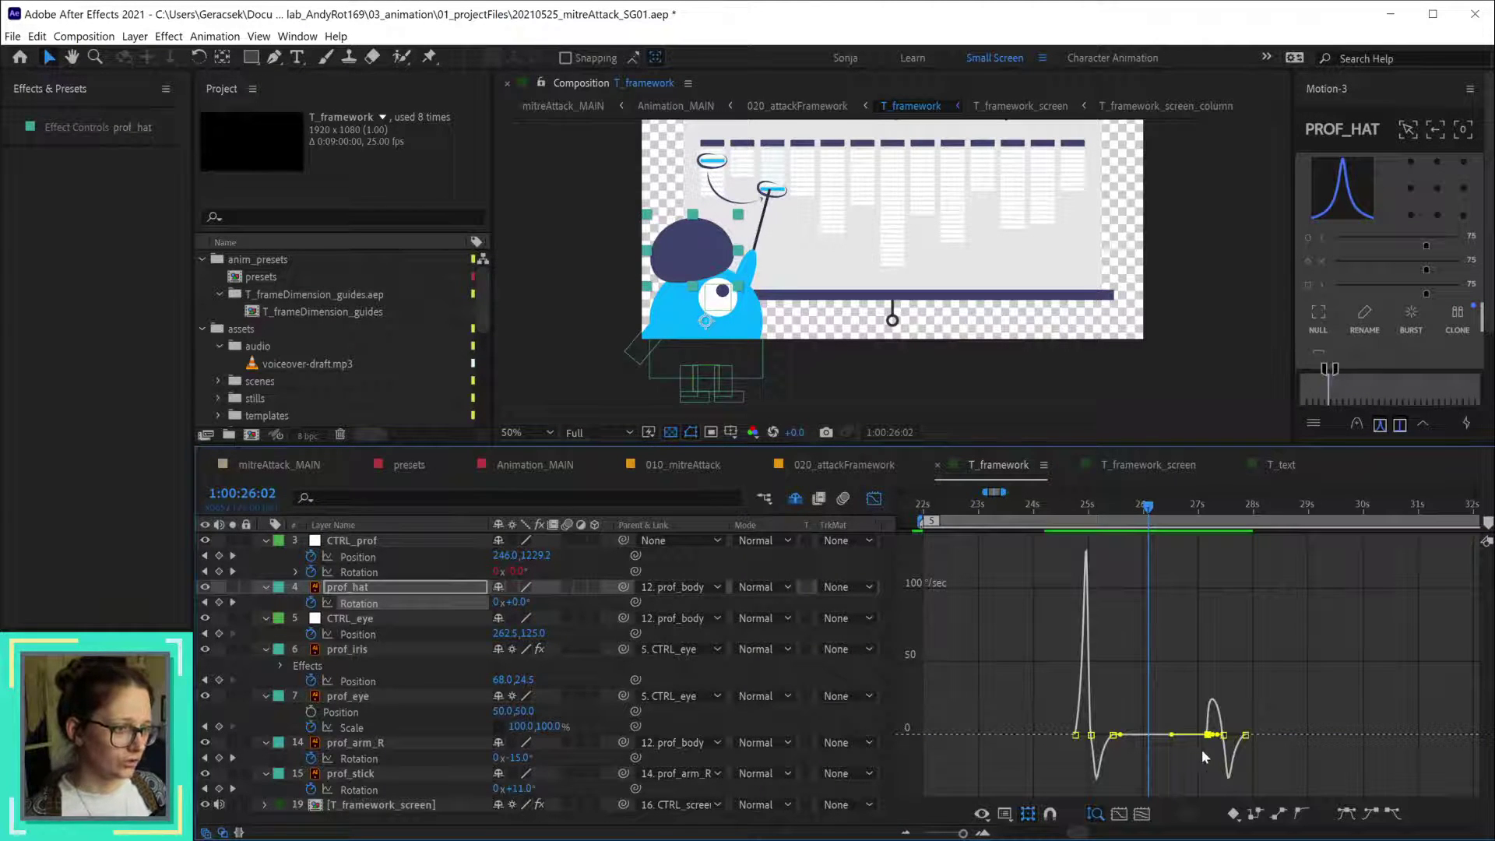
left_click_drag(1105, 715, 1213, 763)
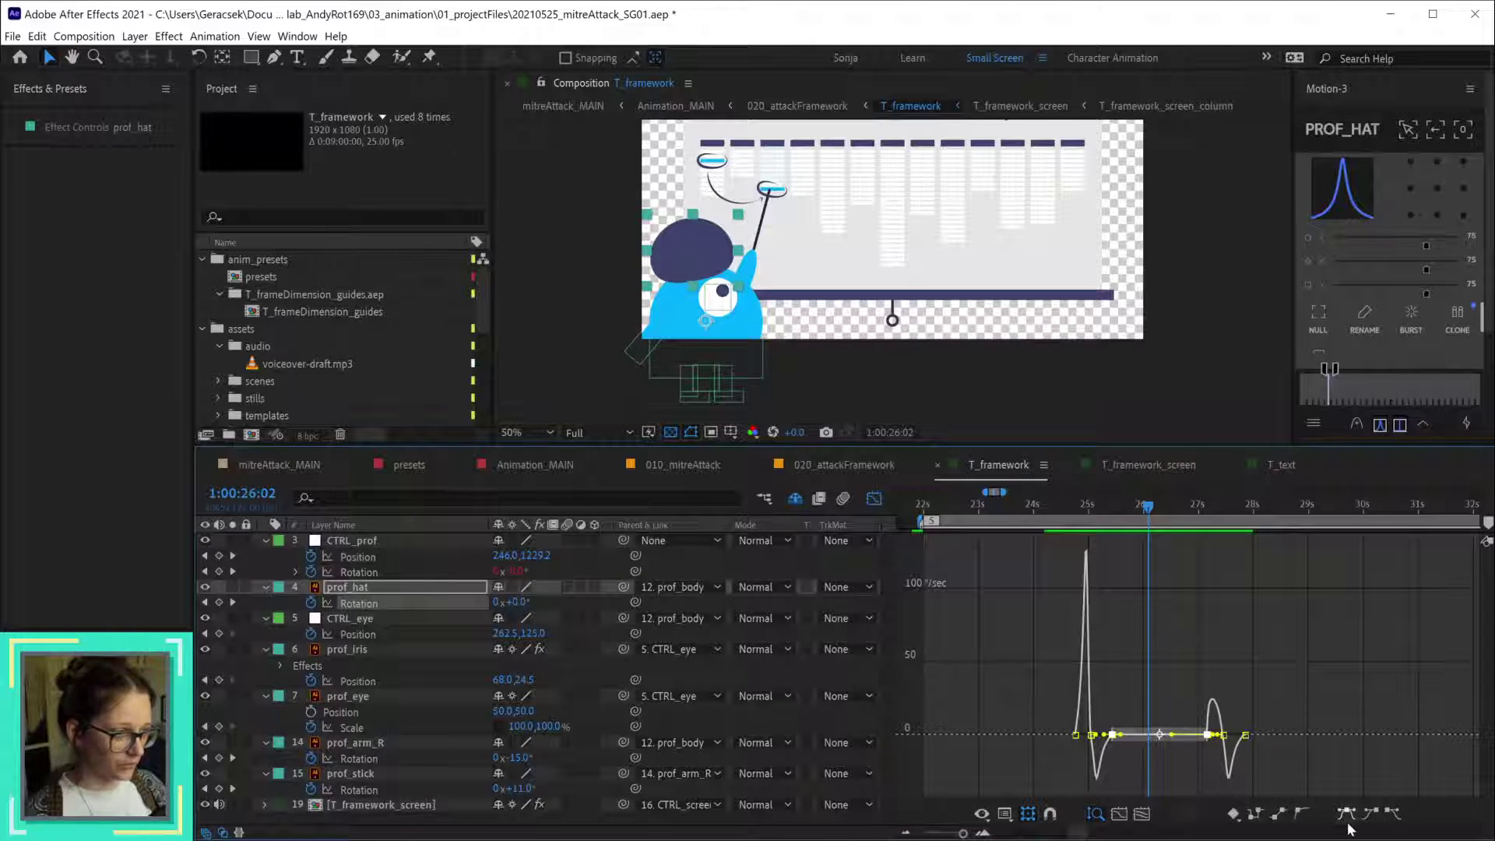
left_click(1254, 815)
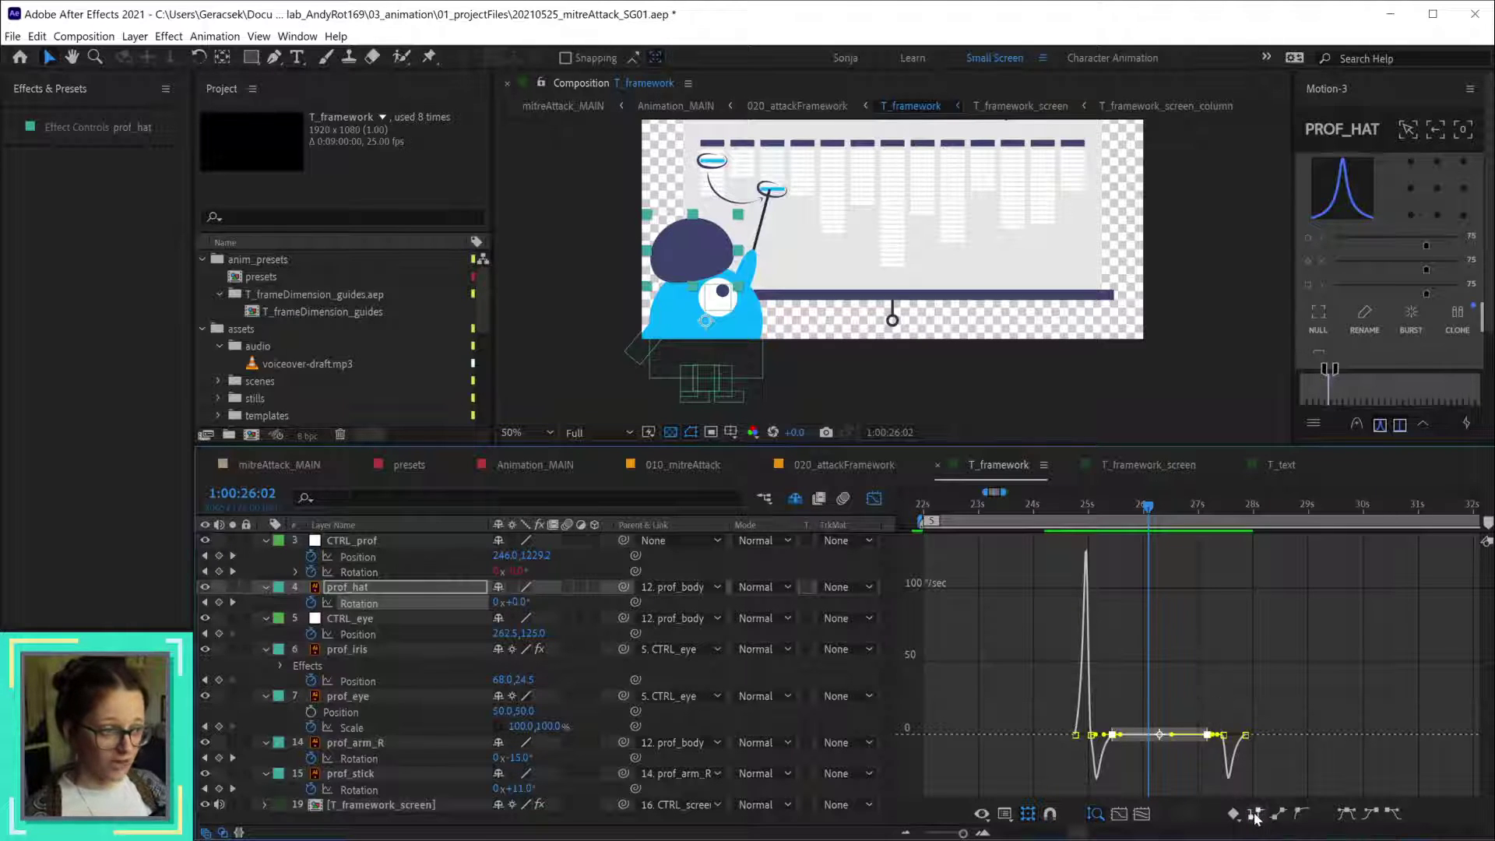
key("ctrl+z")
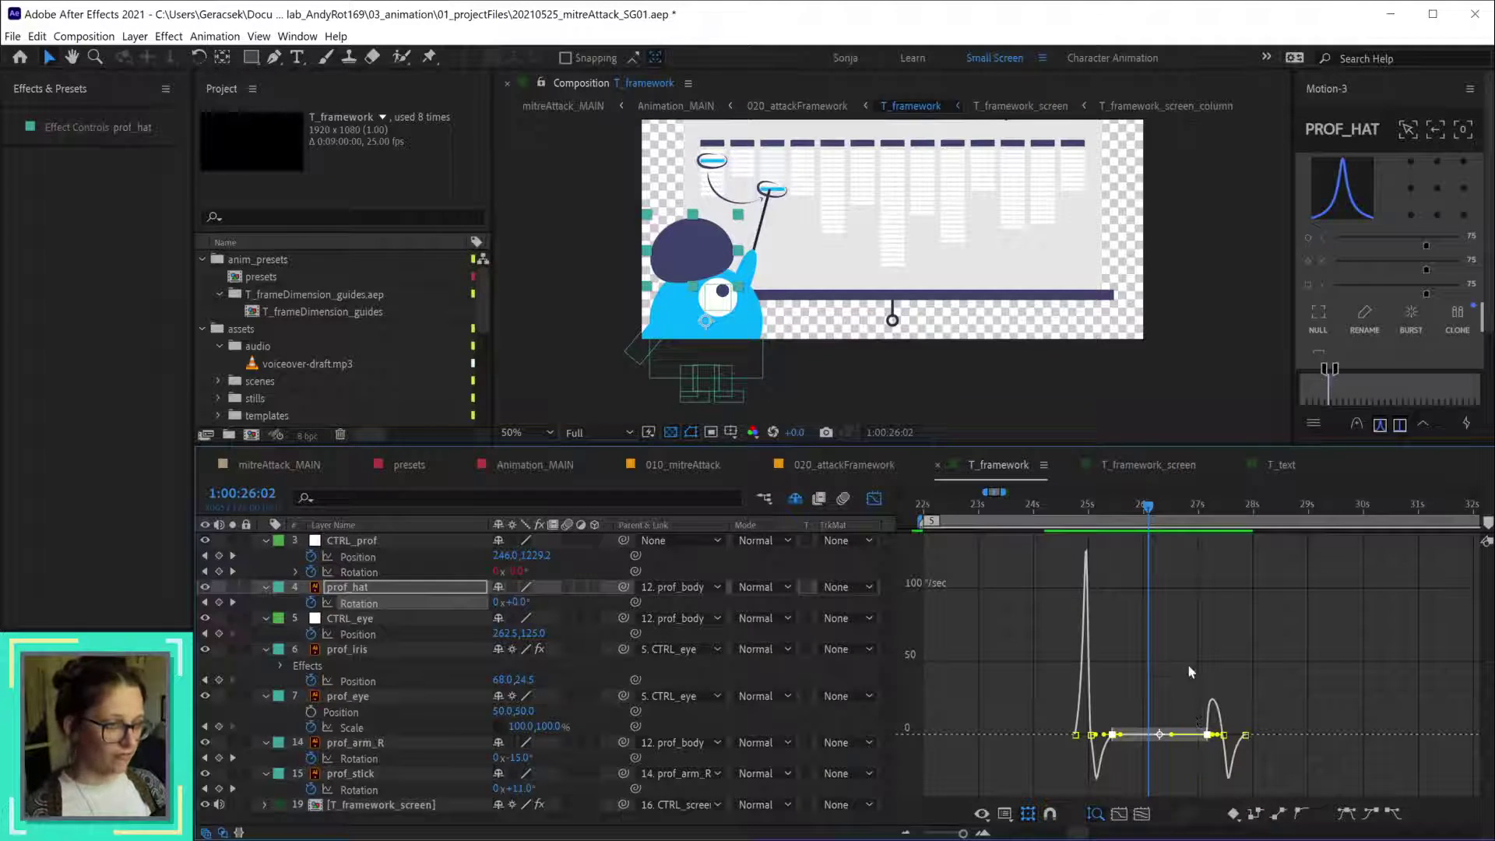
- Go to prof_hat's Rotation keyframe at 1:00:27:04 and return its value to -10°
left_click_drag(1148, 705, 1112, 745)
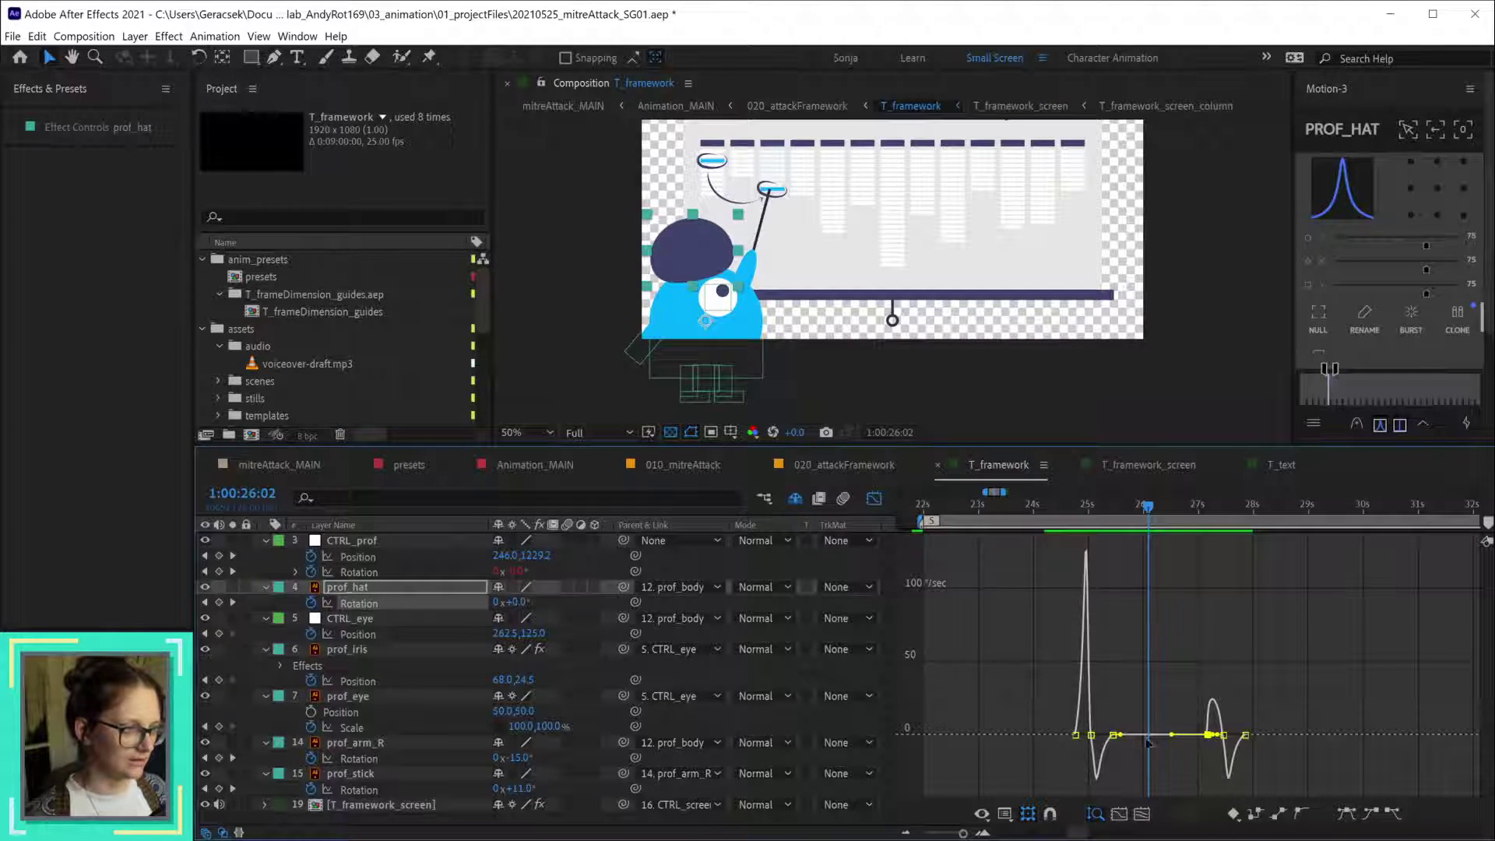
left_click_drag(1130, 719, 1114, 752)
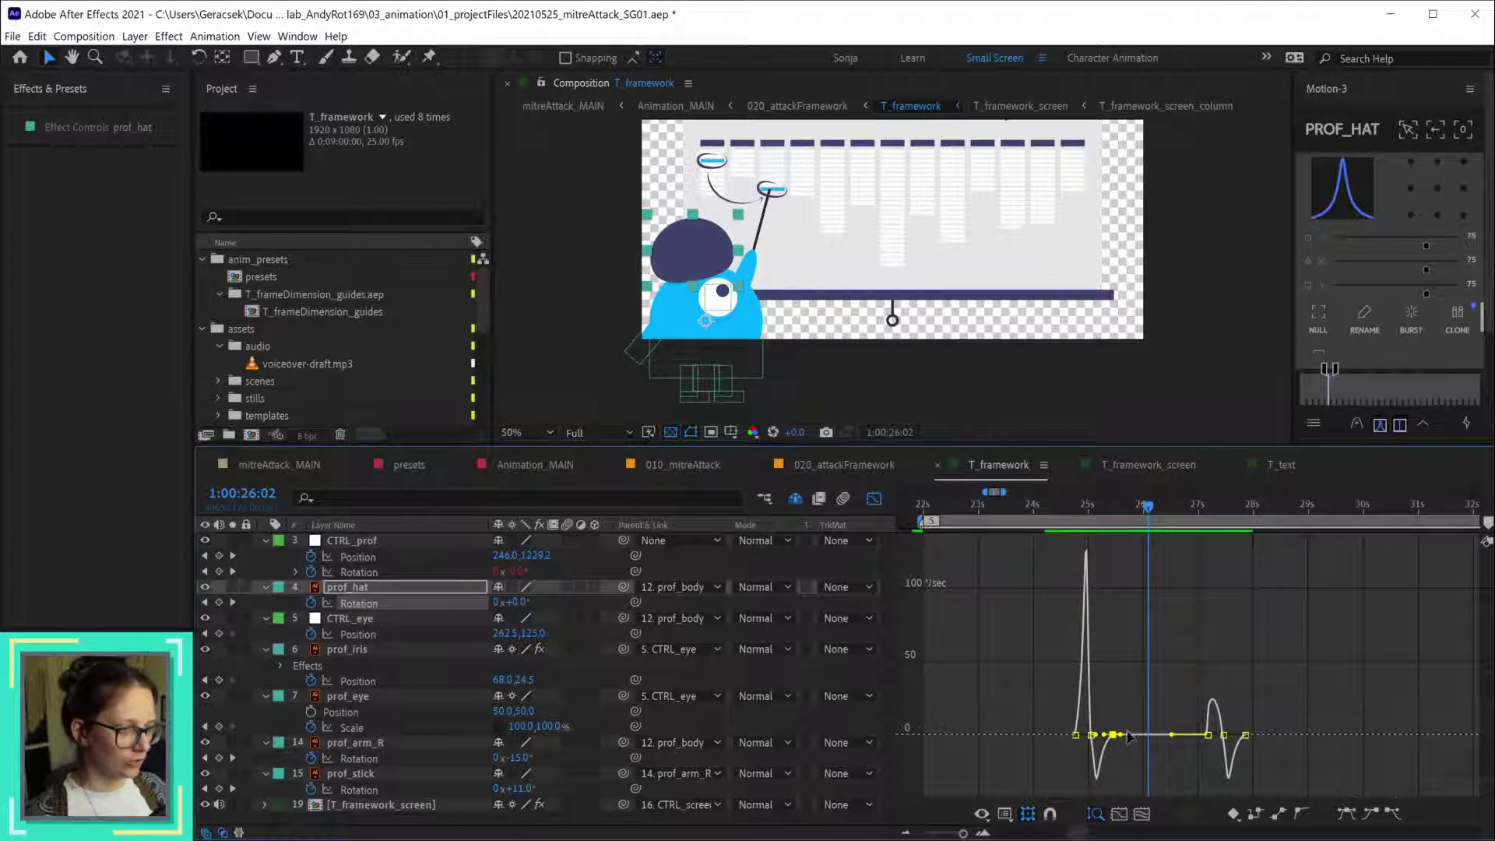
key("k")
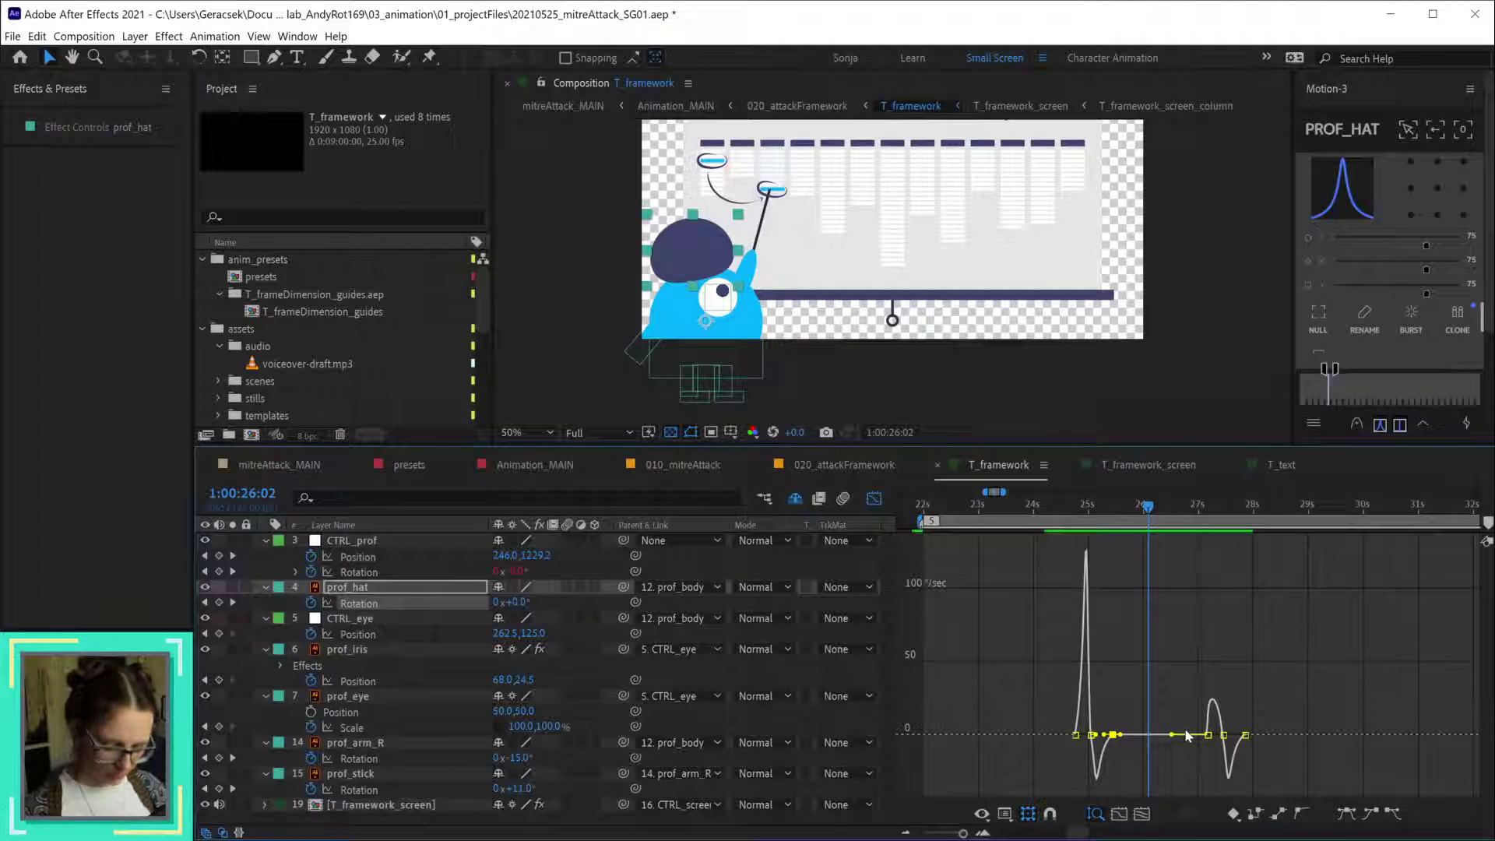
key("shift+KP_Subtract")
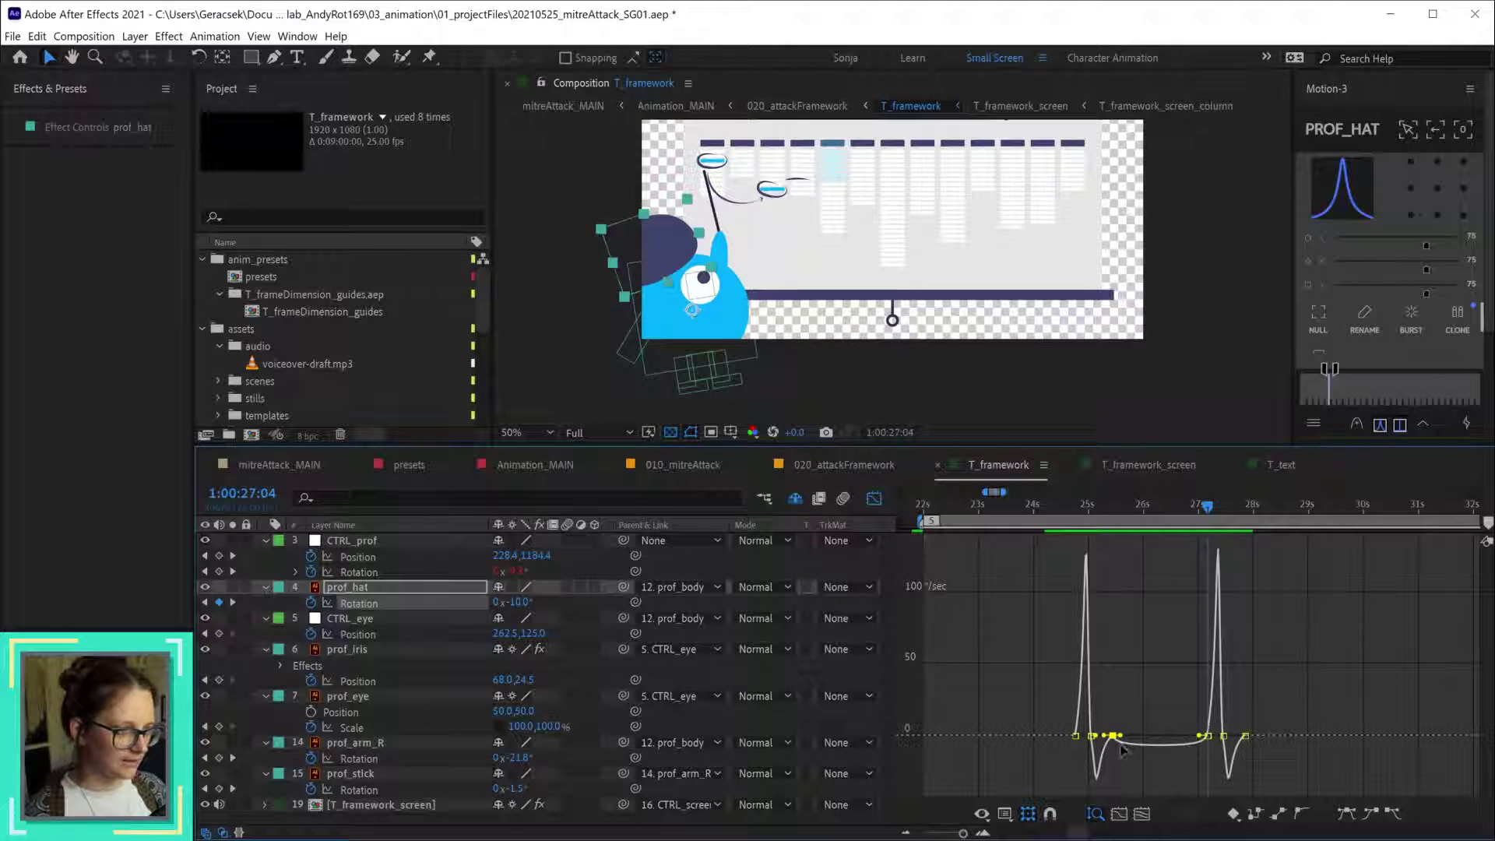
- Try to adjust the outgoing velocity handle of prof_hat's Rotation keyframe at 1:00:25:11 in the speed graph
scroll(1123, 744, "up", 5)
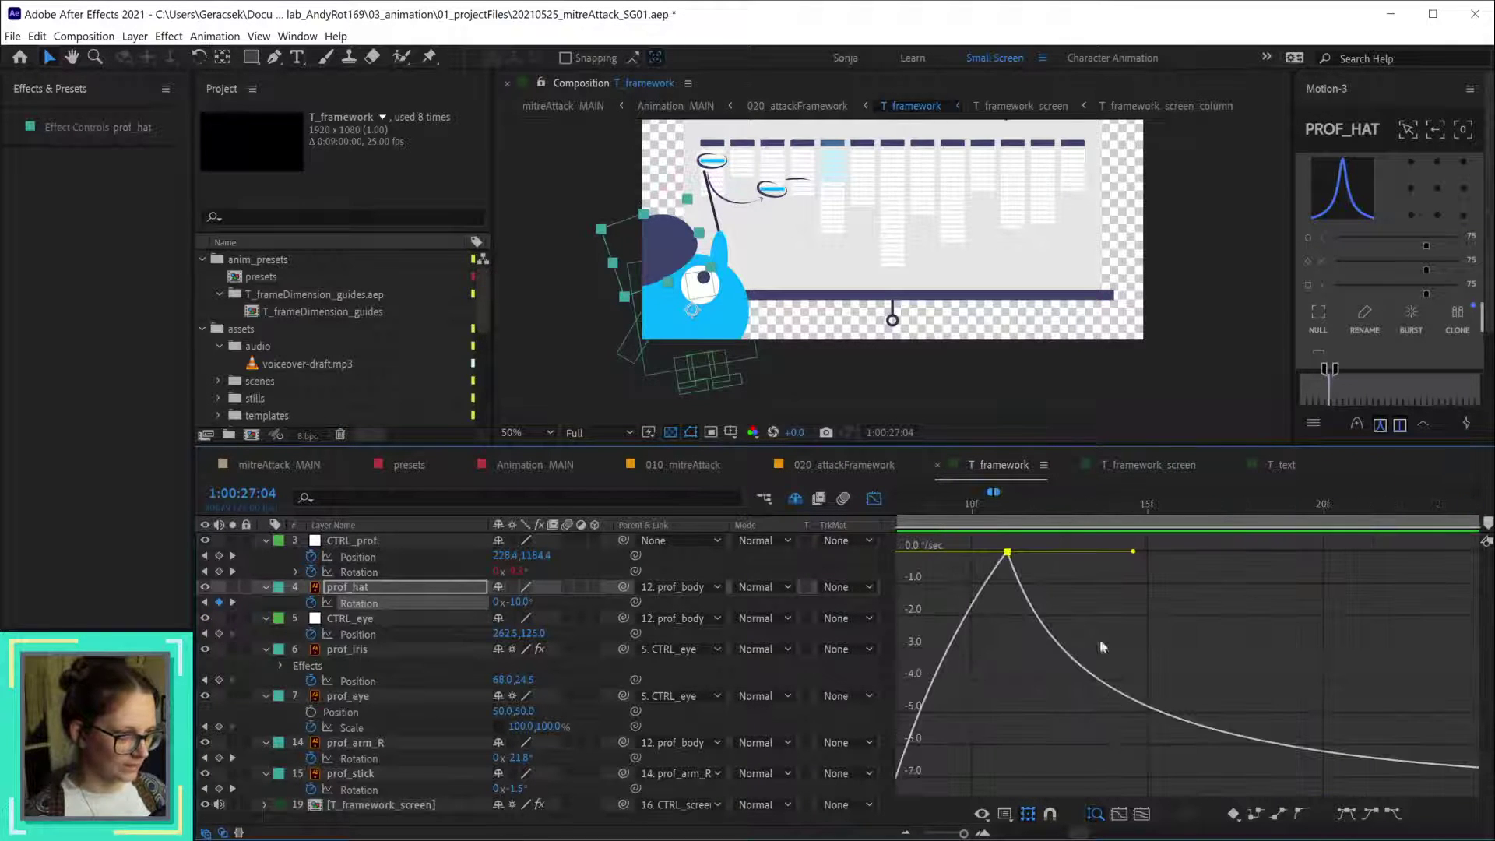
mouse_move(1133, 554)
left_mouse_down()
mouse_move(1137, 538)
mouse_move(1339, 538)
mouse_move(1118, 544)
left_mouse_up()
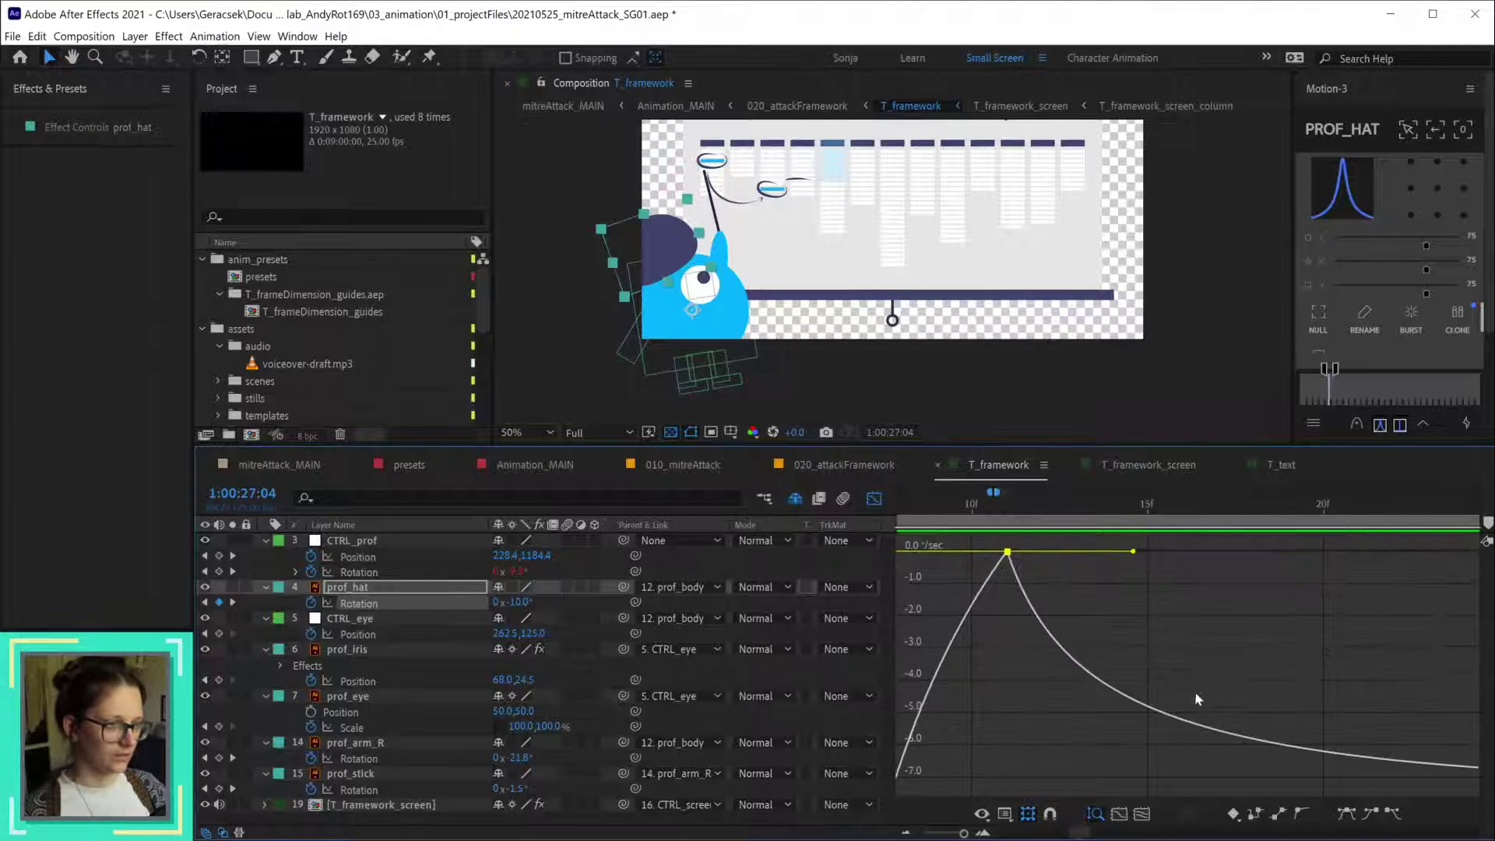
scroll(1168, 676, "down", 4)
scroll(1168, 676, "up", 4)
left_click_drag(1129, 674, 1079, 724)
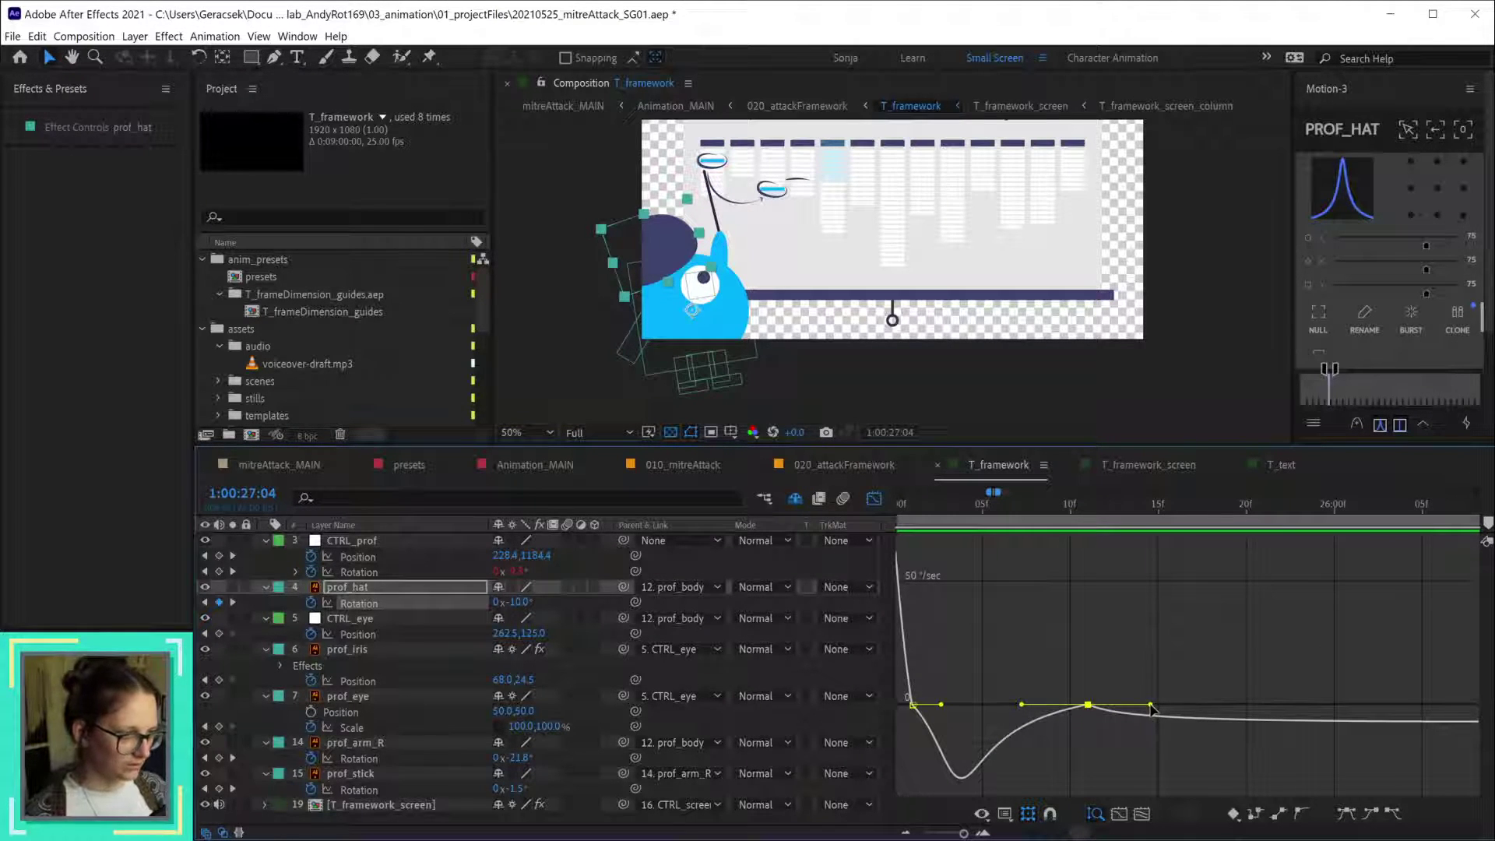
- Inspect the Keyframe Velocity settings of prof_hat's Rotation keyframes at 1:00:25:11 and 1:00:24:19
right_click(1088, 706)
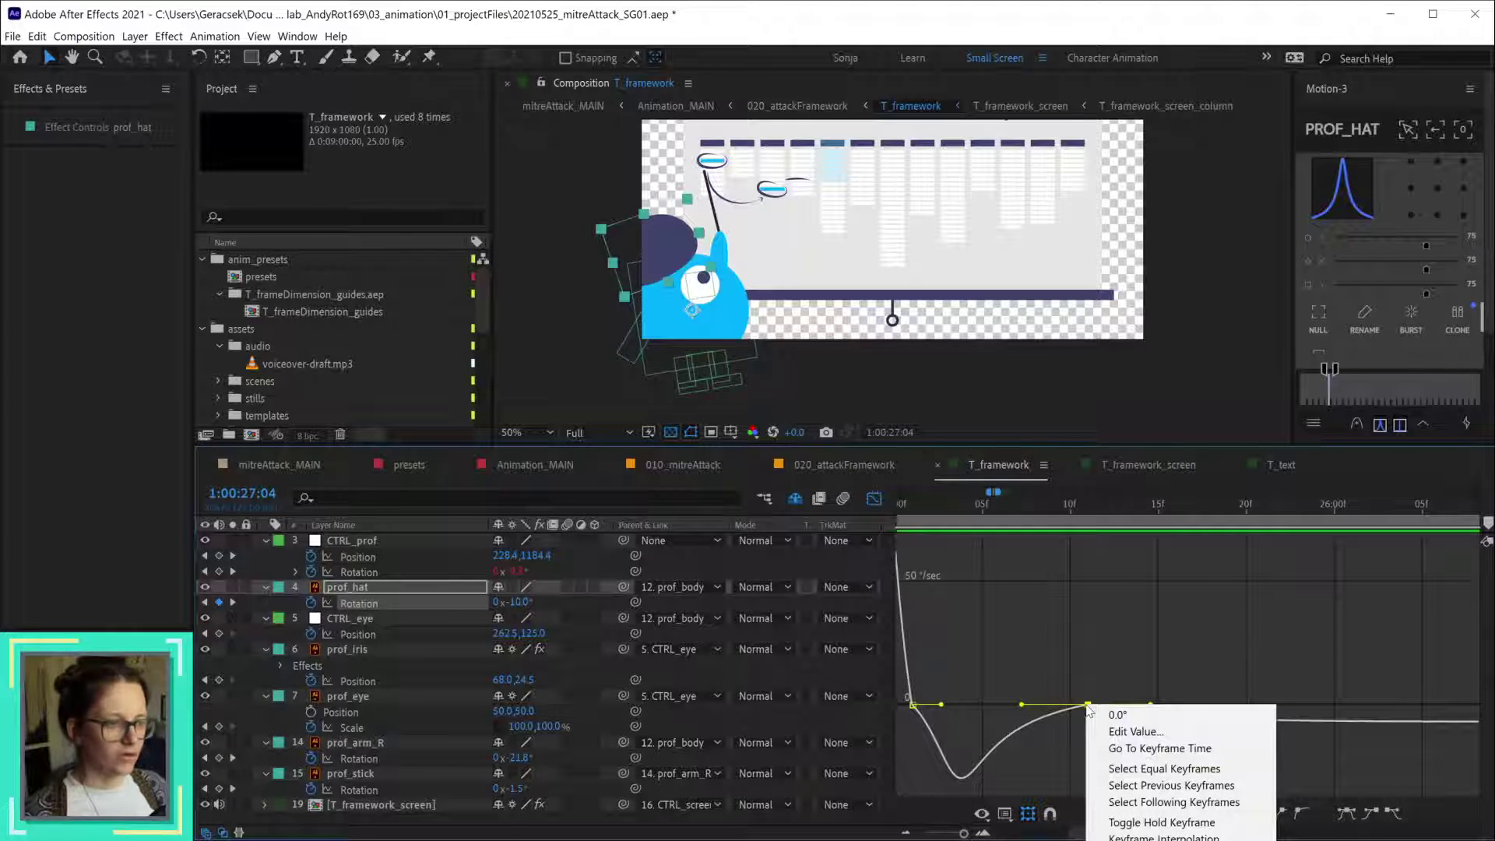
left_click(876, 500)
left_click(877, 500)
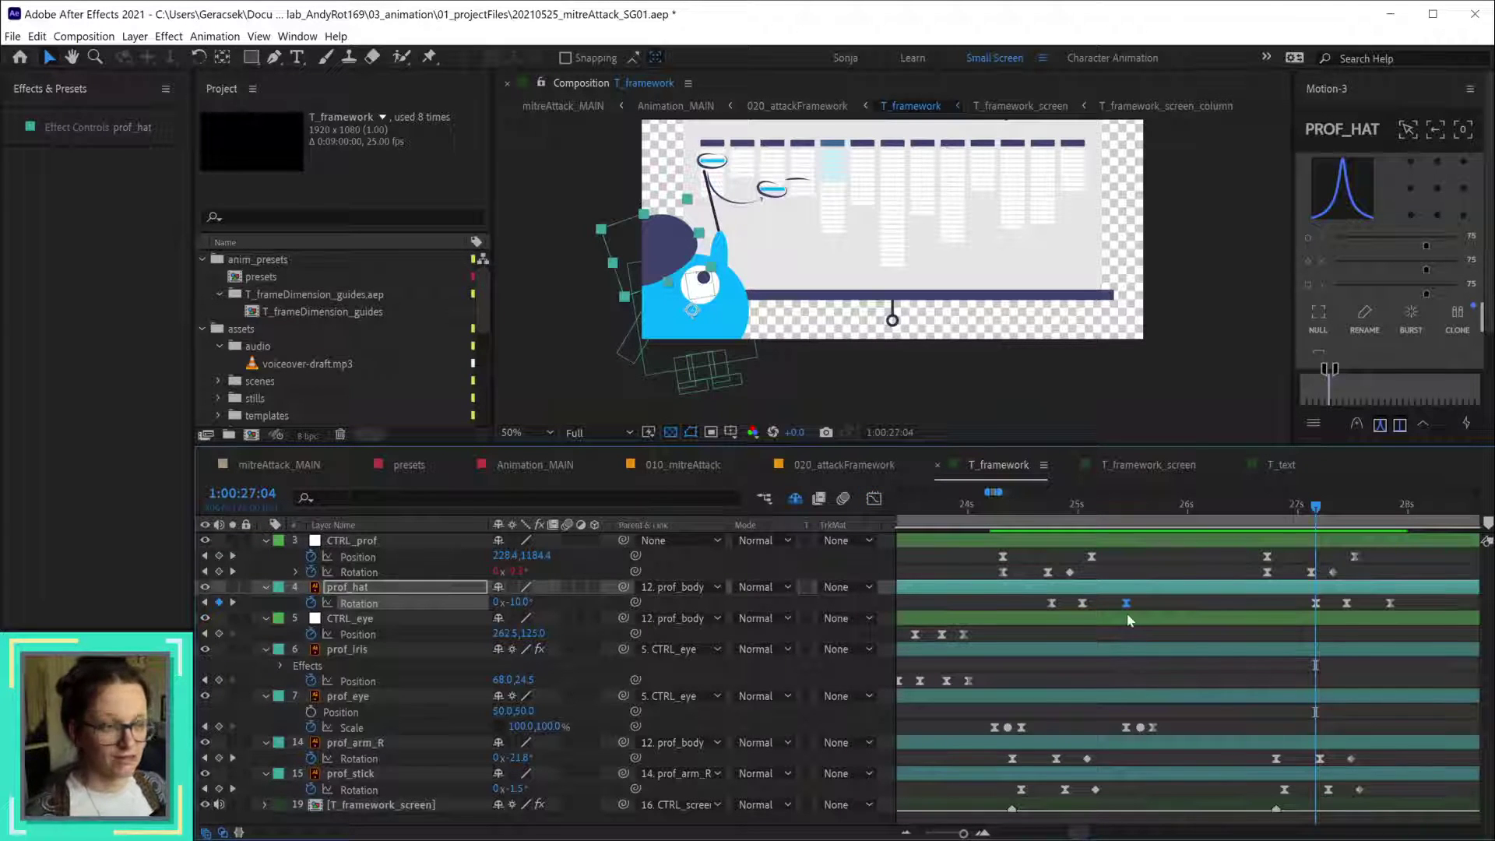
right_click(1125, 604)
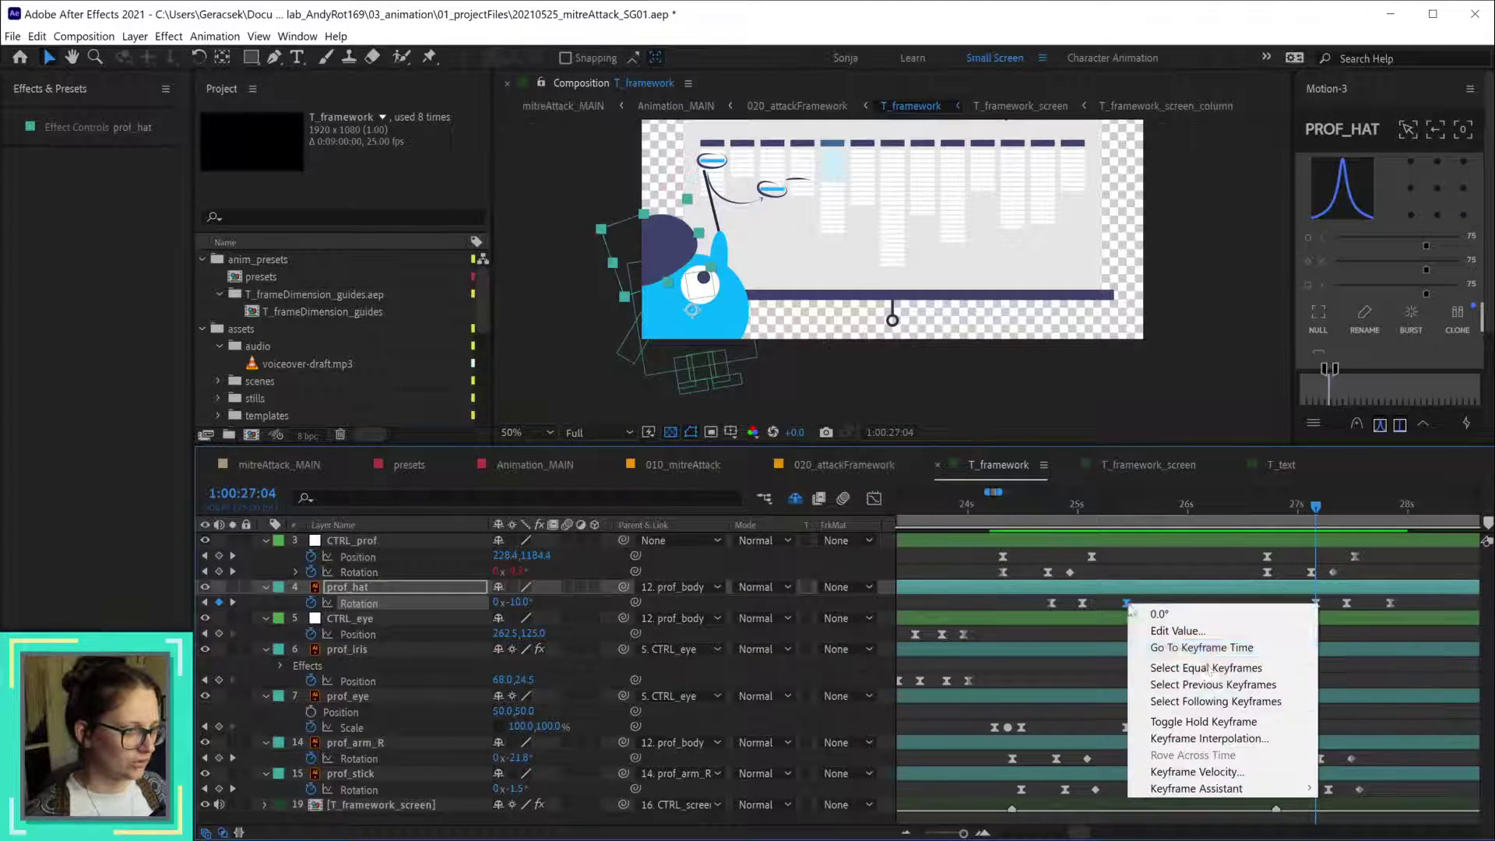
left_click(1184, 766)
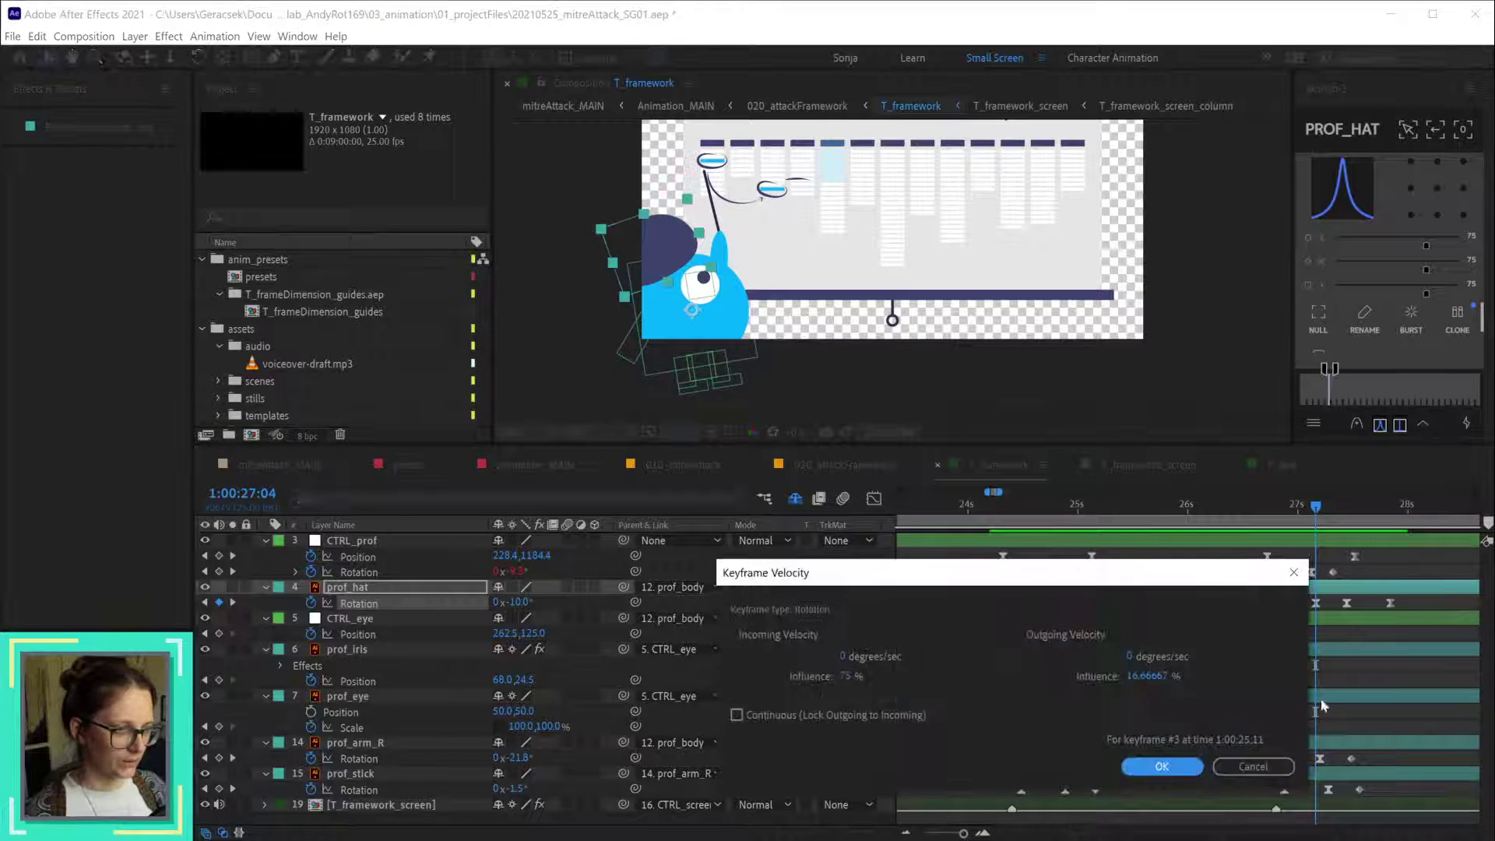
left_click(1246, 765)
right_click(1052, 603)
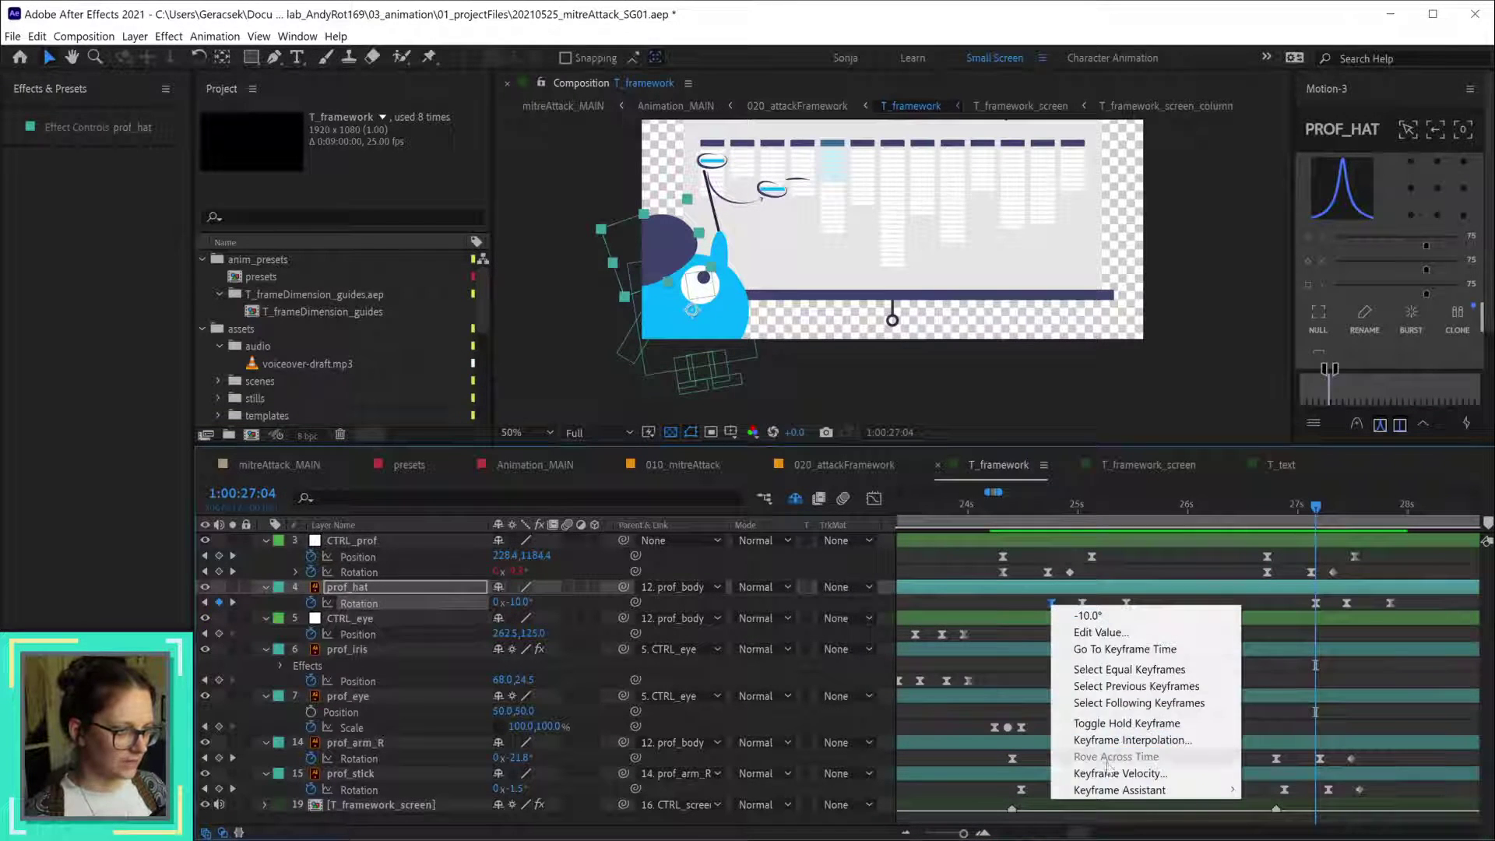
left_click(1111, 773)
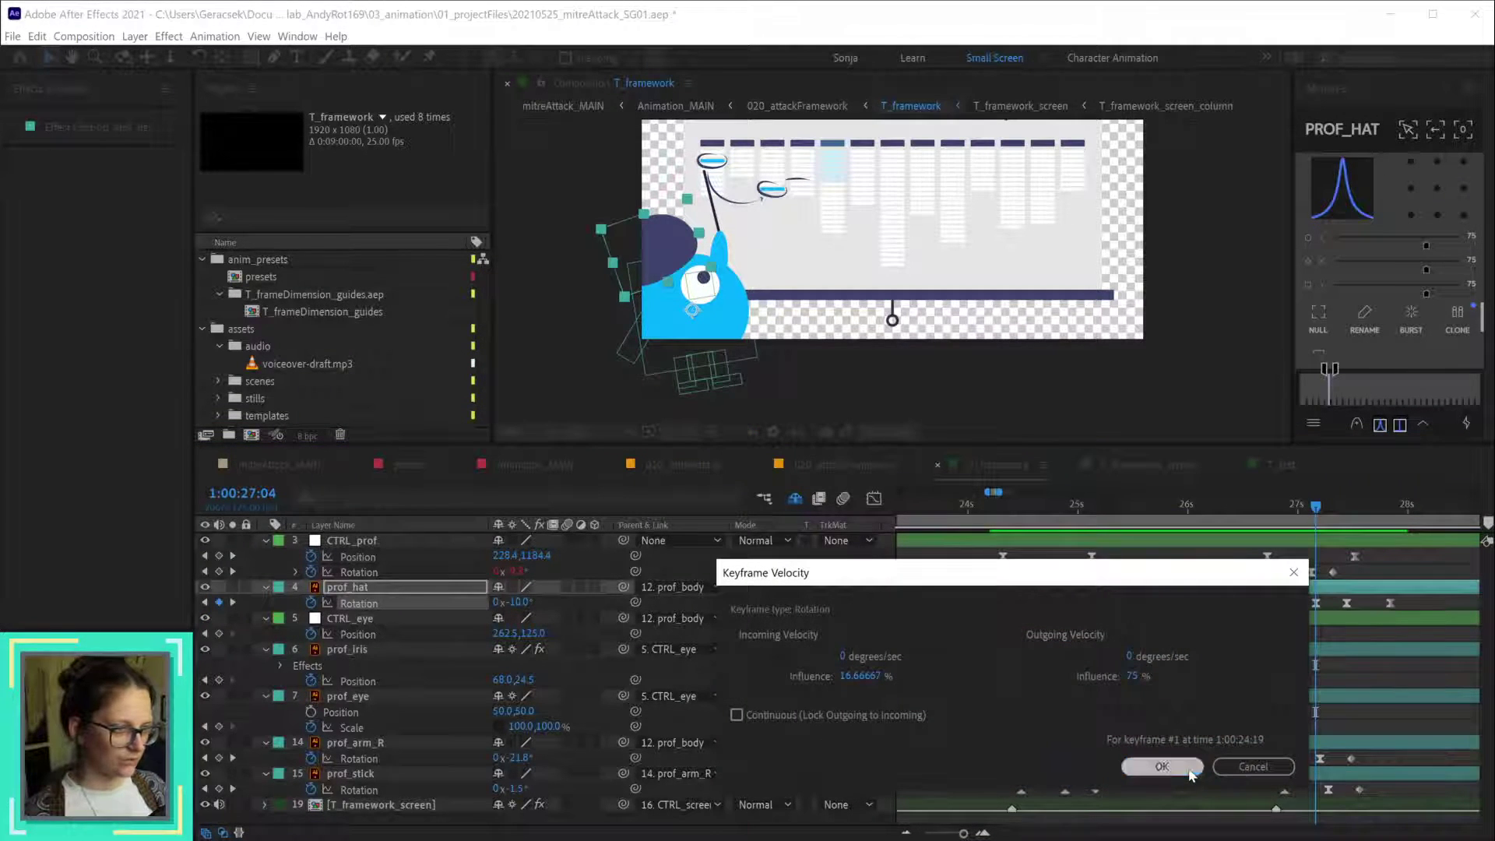
left_click(1162, 767)
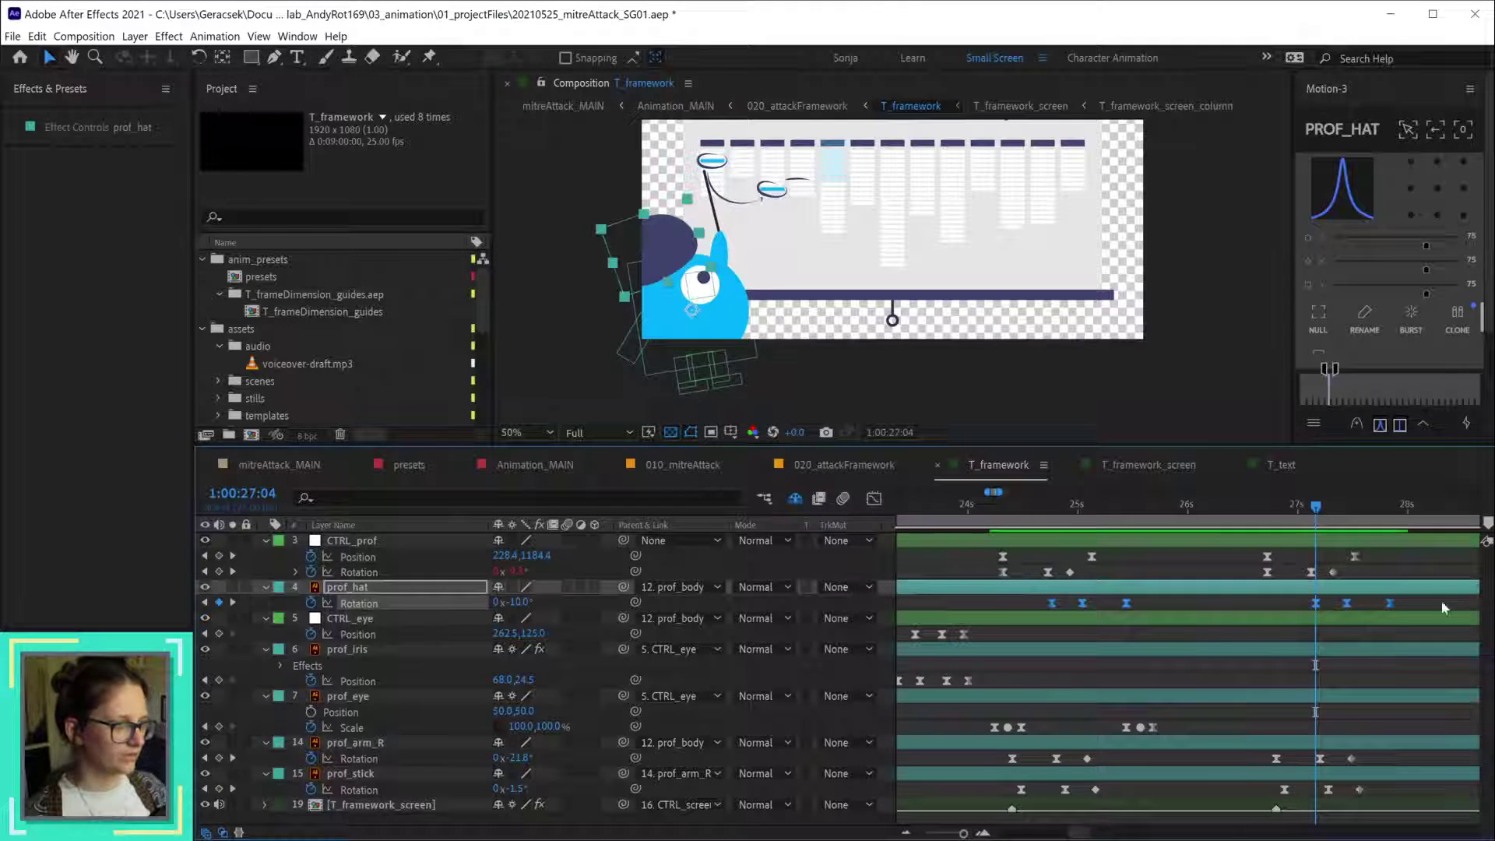
- Ease all prof_hat Rotation keyframes with 75% influence and check the Keyframe Velocity of the one at 1:00:25:01
left_click(1382, 429)
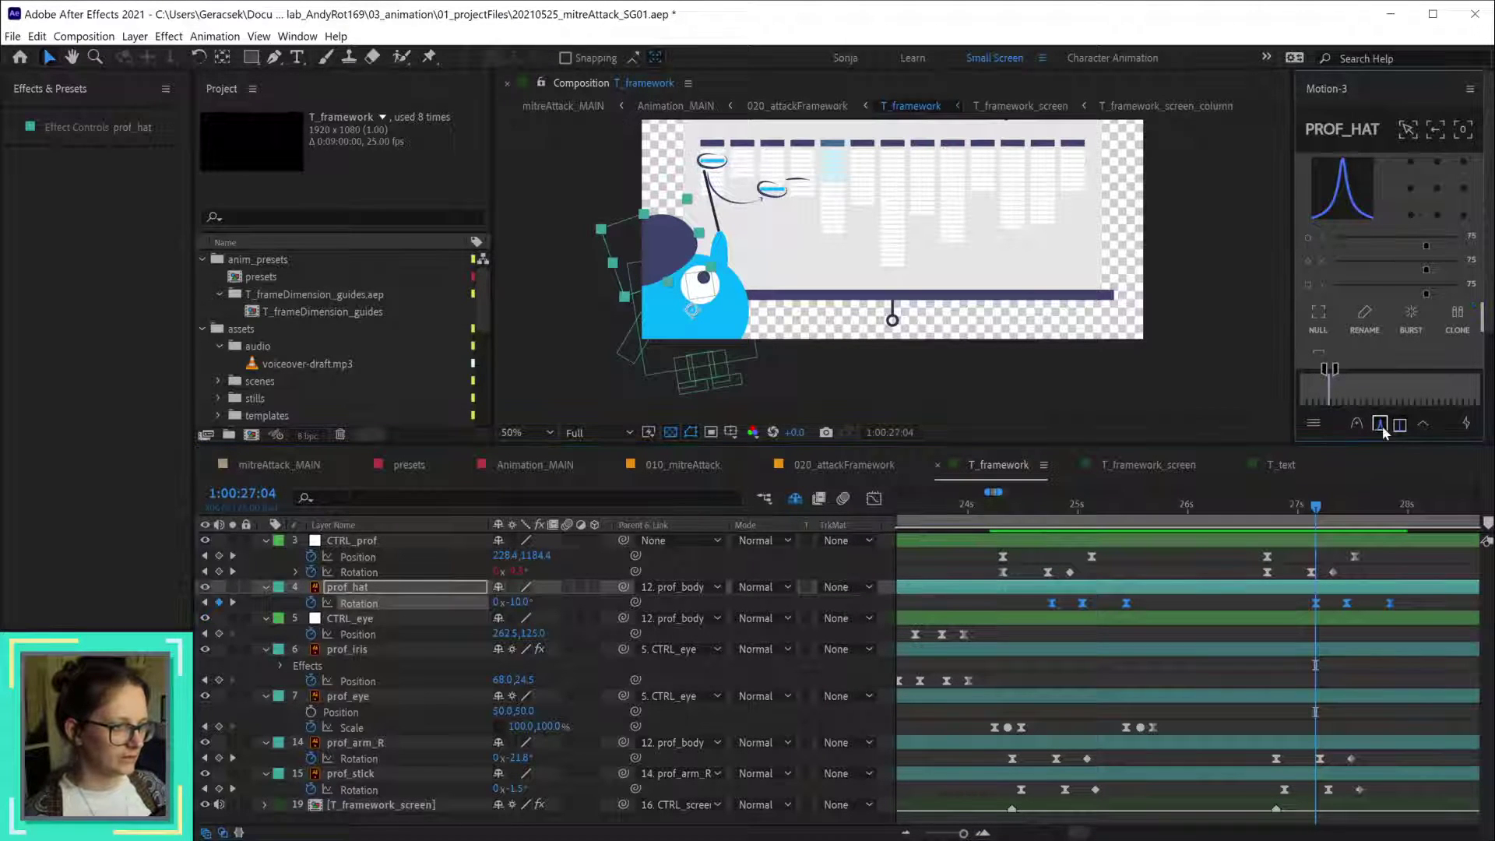
left_click(1082, 603)
right_click(1083, 603)
left_click(1139, 773)
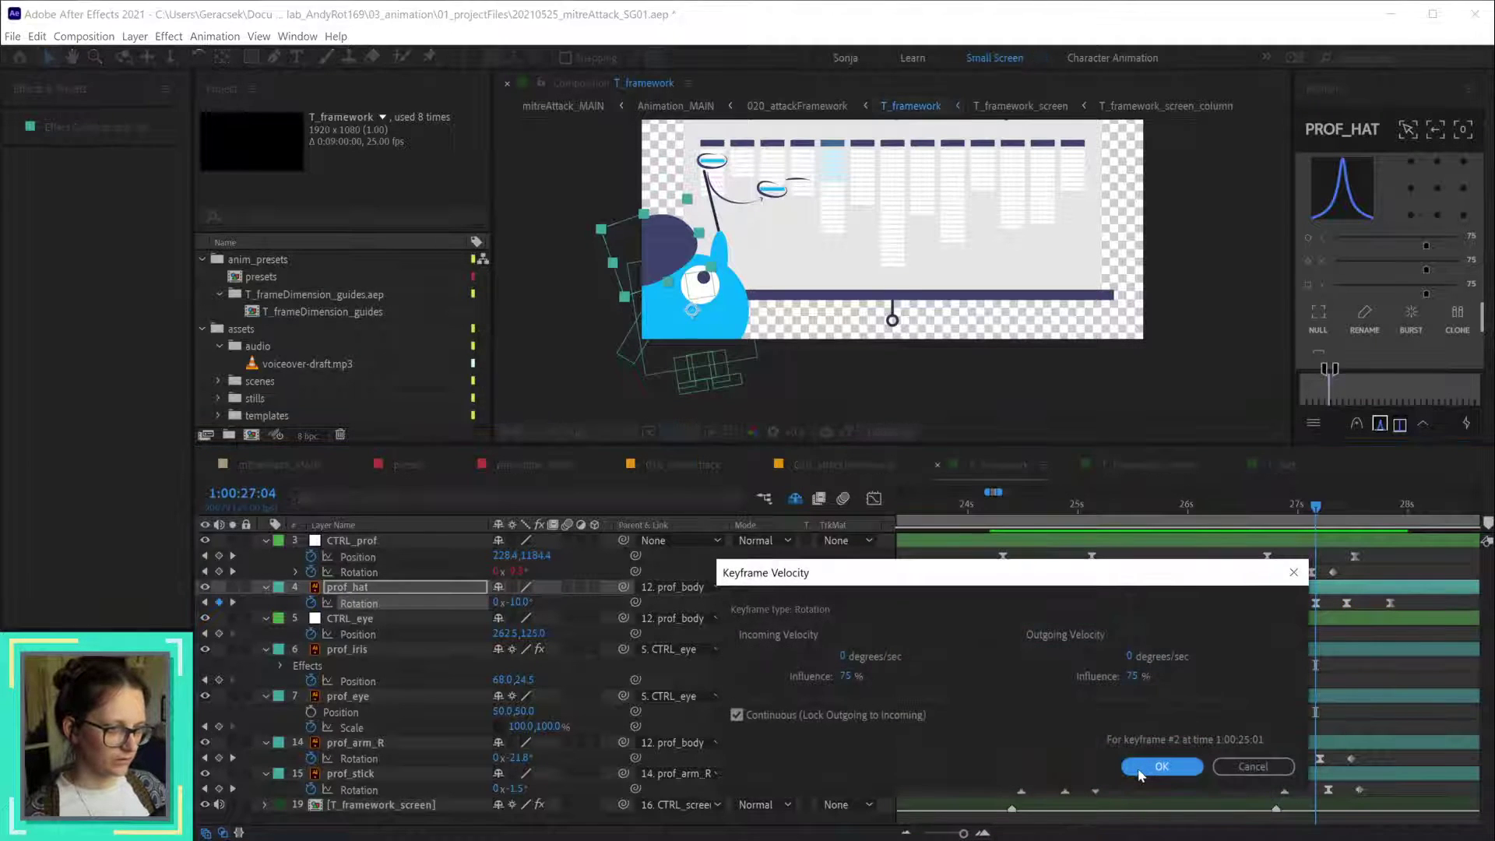
left_click(1162, 767)
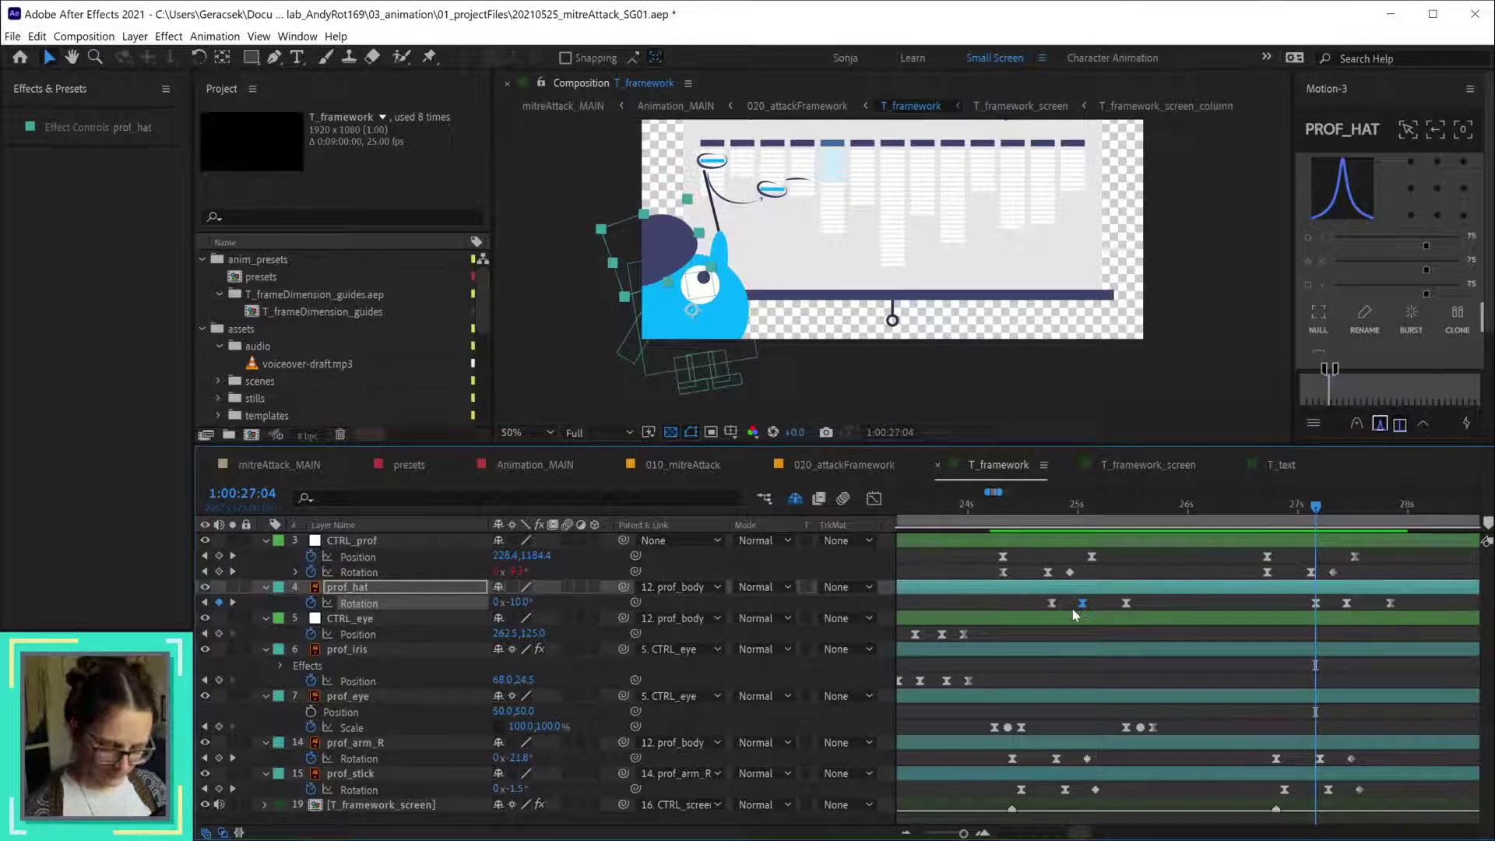
right_click(1082, 603)
left_click(1166, 767)
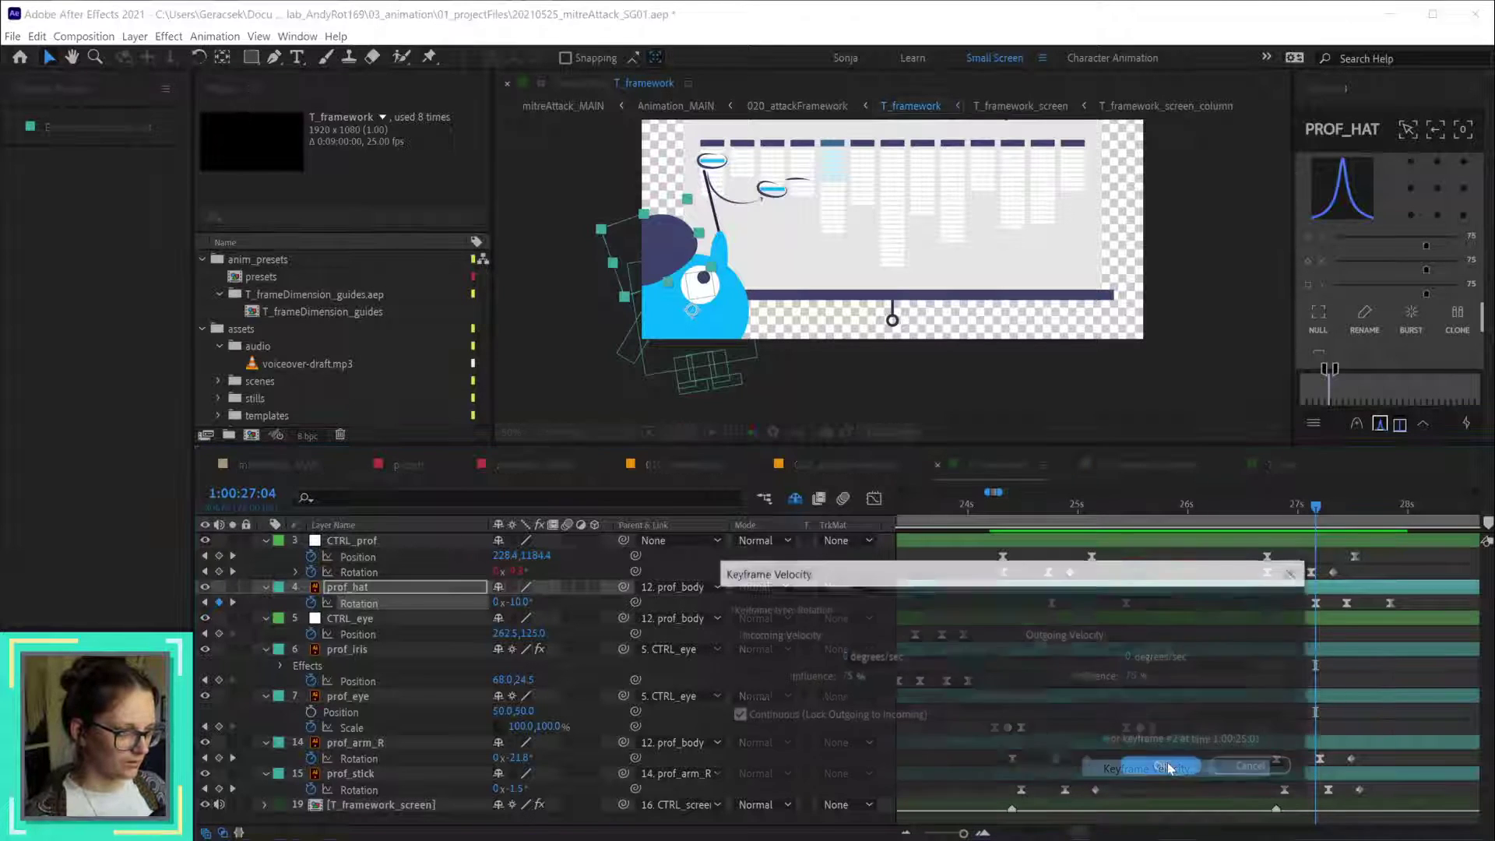
left_click(1166, 763)
left_click_drag(1025, 600, 1390, 623)
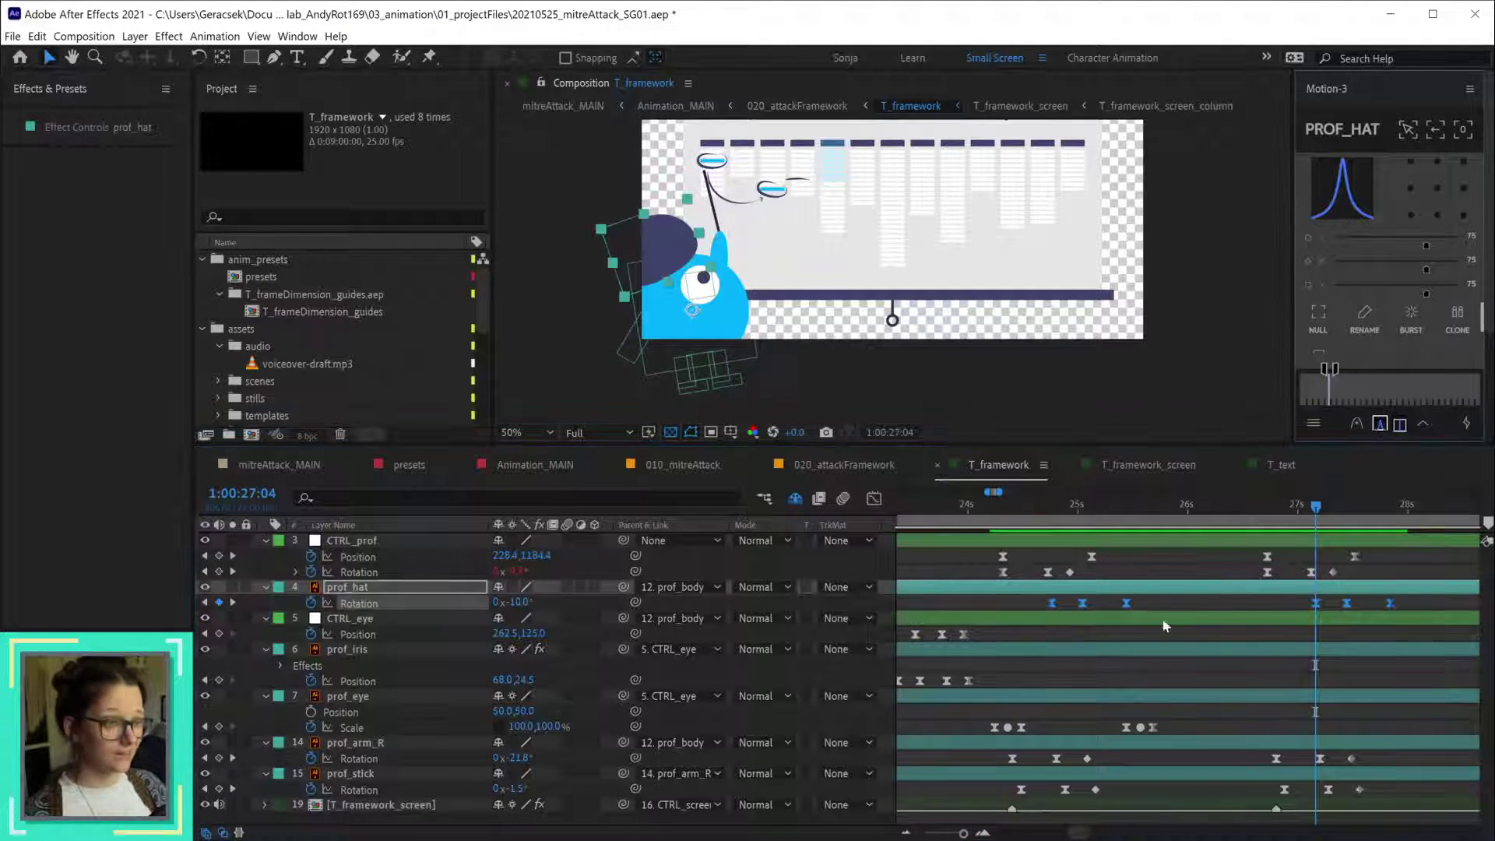
- Examine the hat's rotation at 1:00:26:00 and 1:00:26:04 and its speed graph between the third and fourth keyframes
left_click(1187, 514)
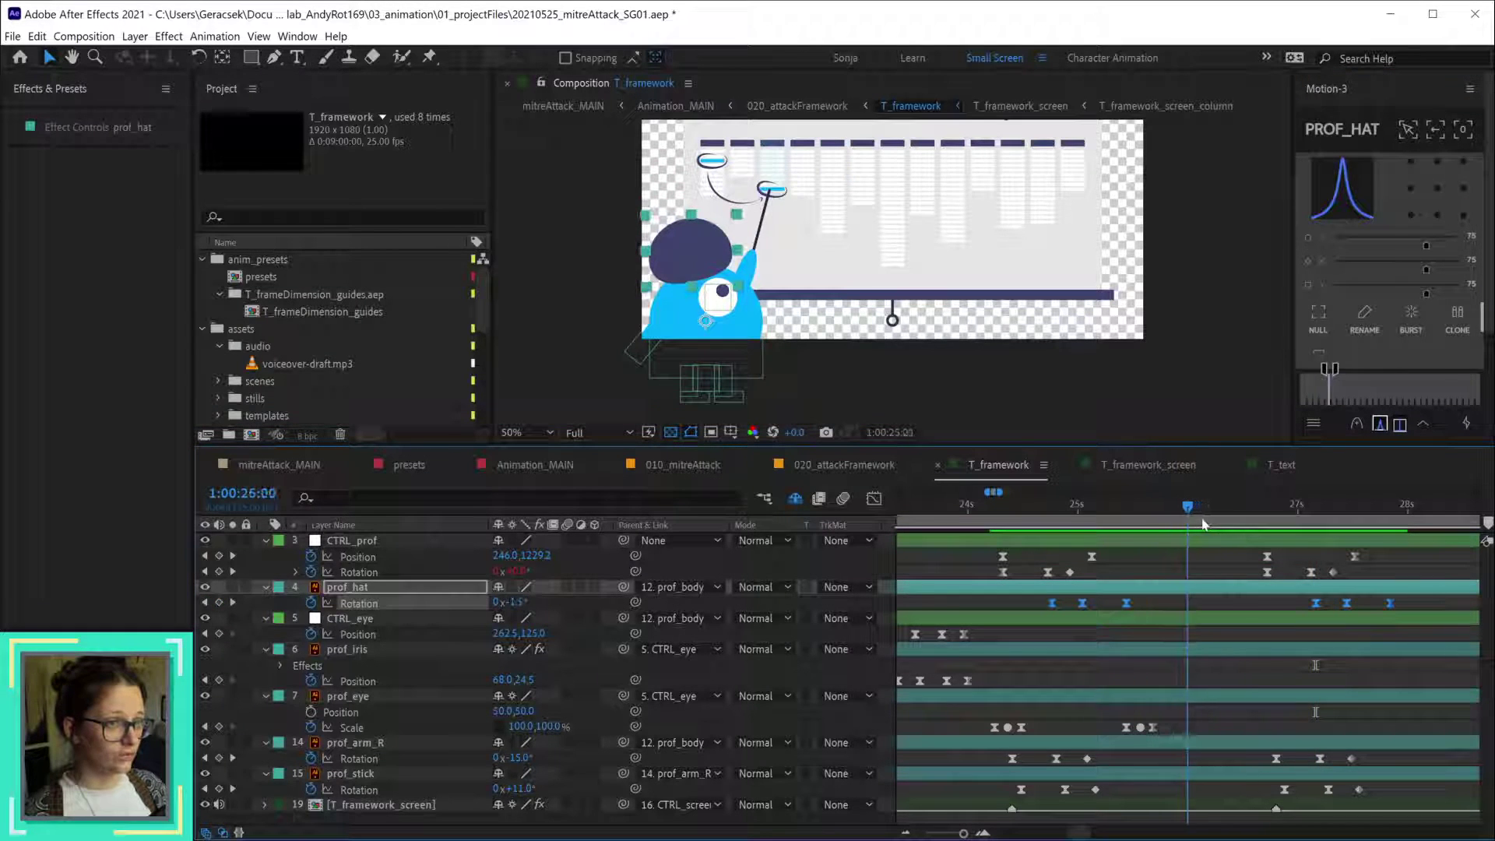
left_click(1206, 515)
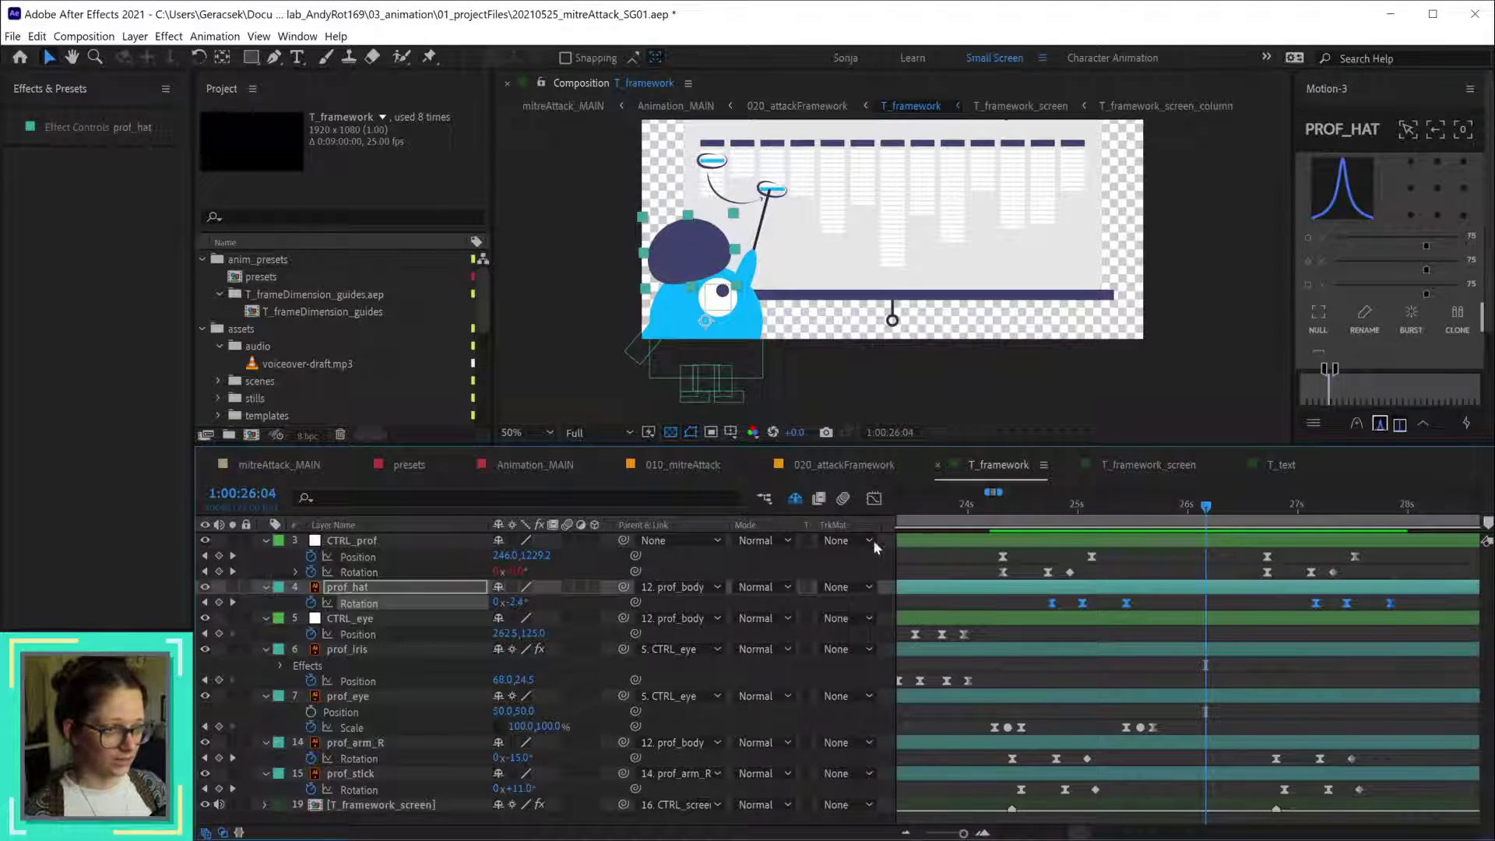
left_click(875, 498)
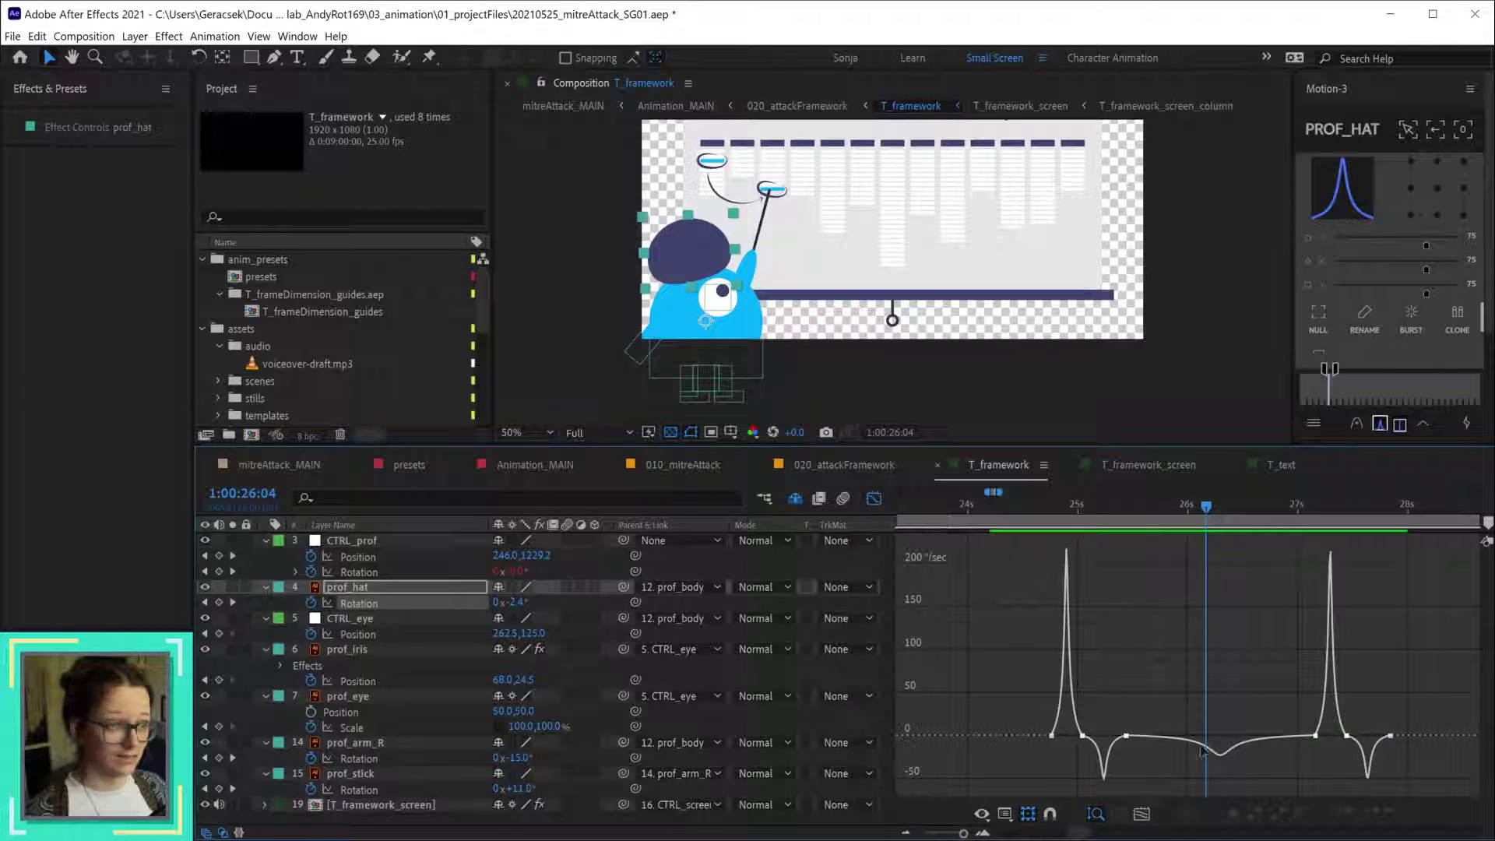
left_click_drag(1109, 716, 1322, 763)
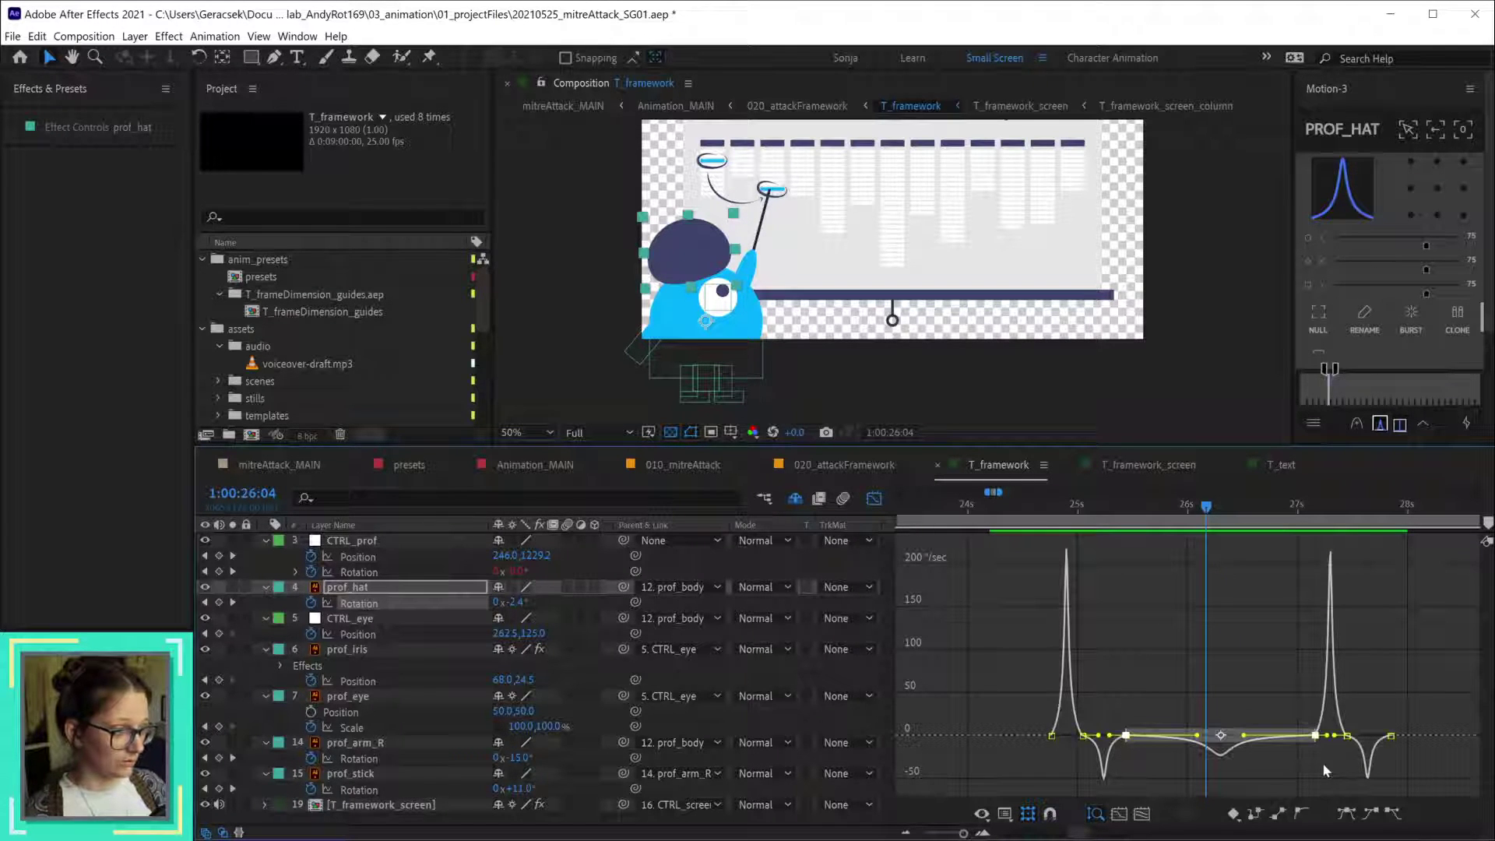
right_click(1126, 735)
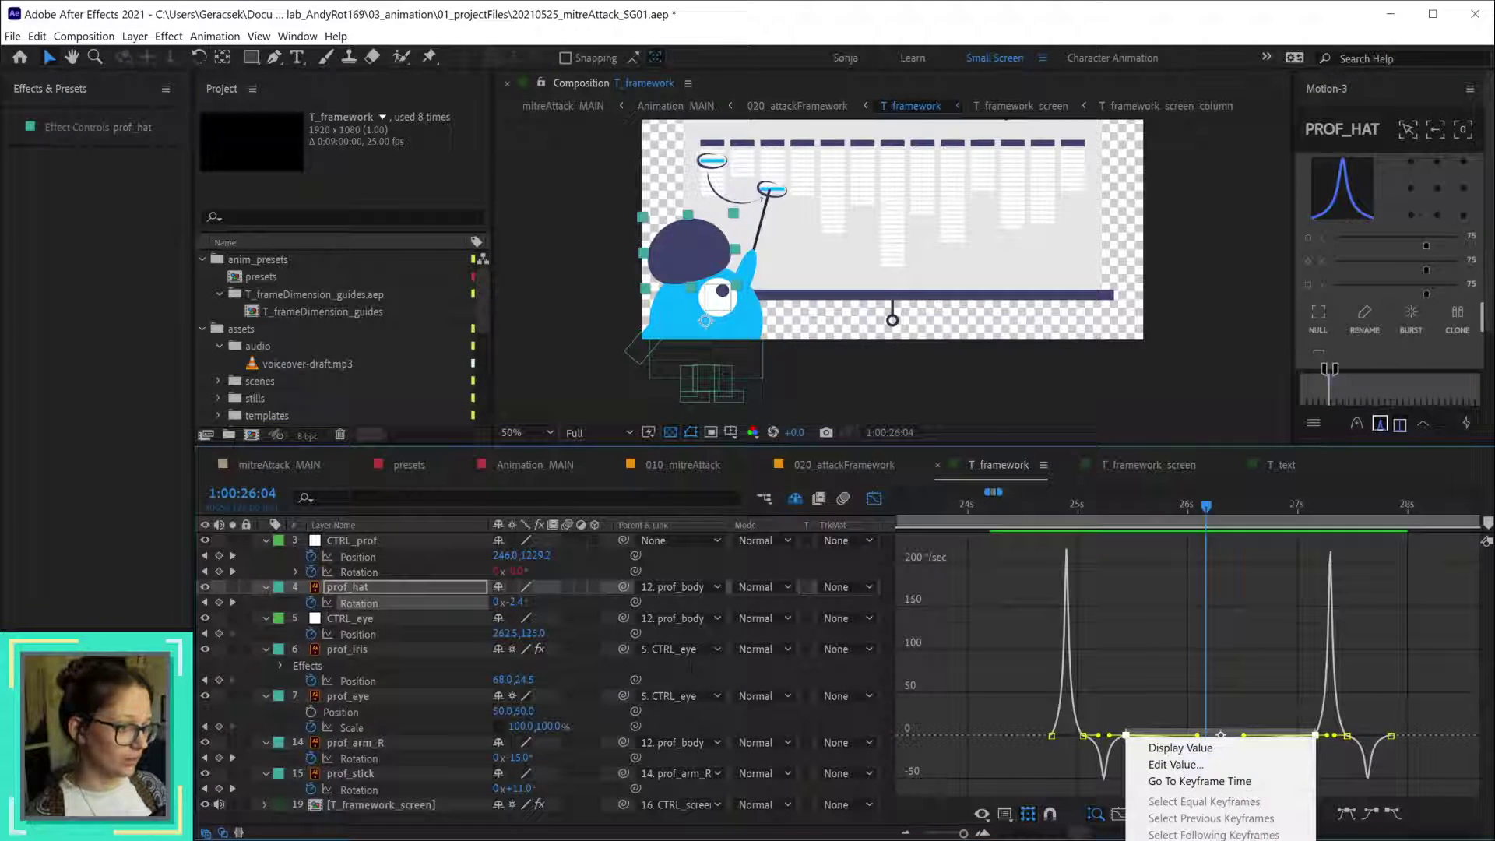
left_click(1310, 660)
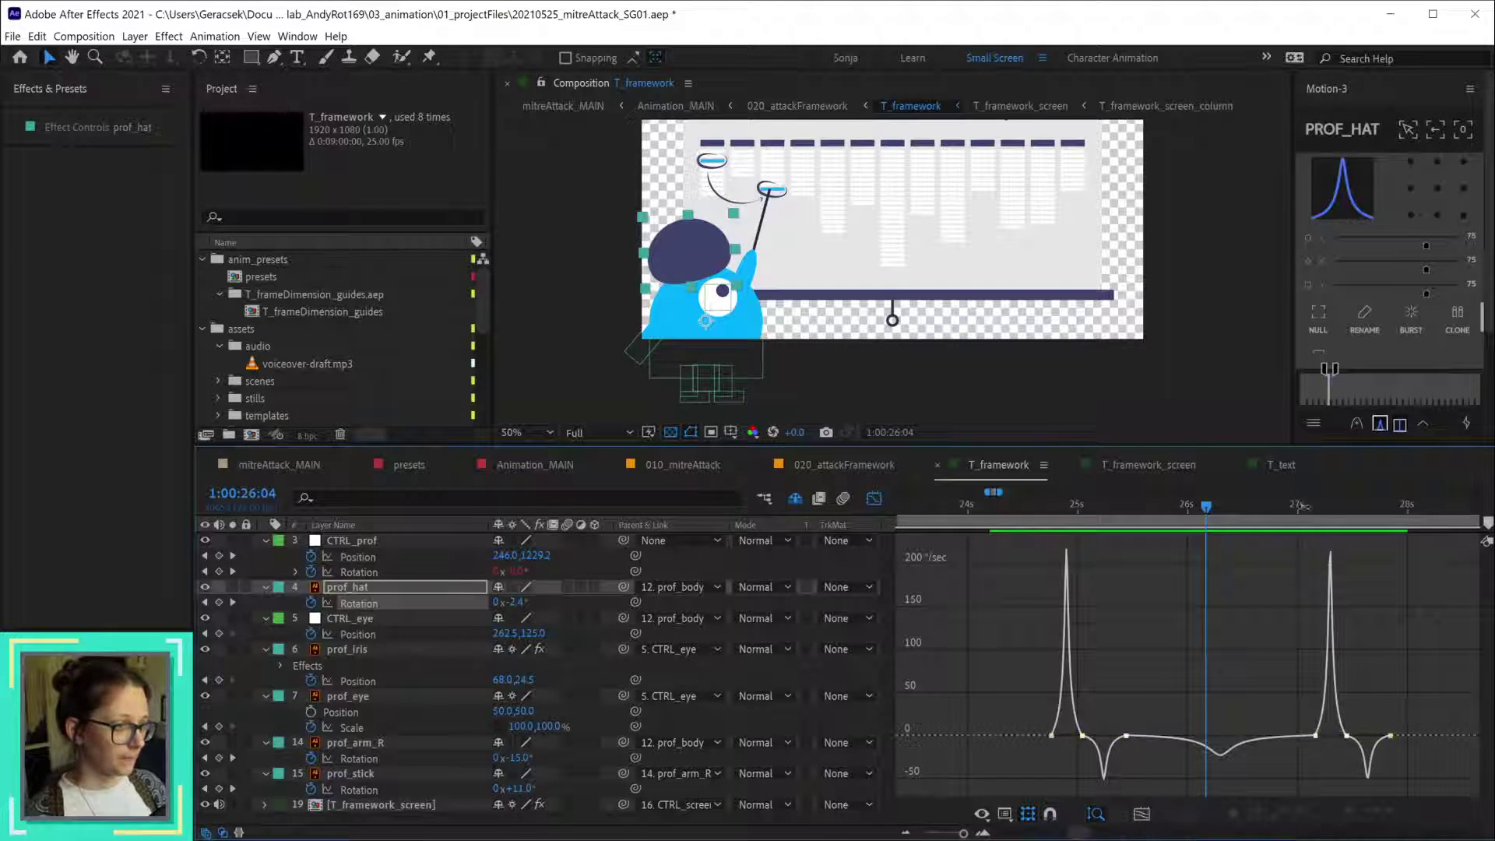
- Match prof_hat's Rotation keyframe at 1:00:27:04 to the preceding keyframe by setting it to 0°
left_click(1312, 506)
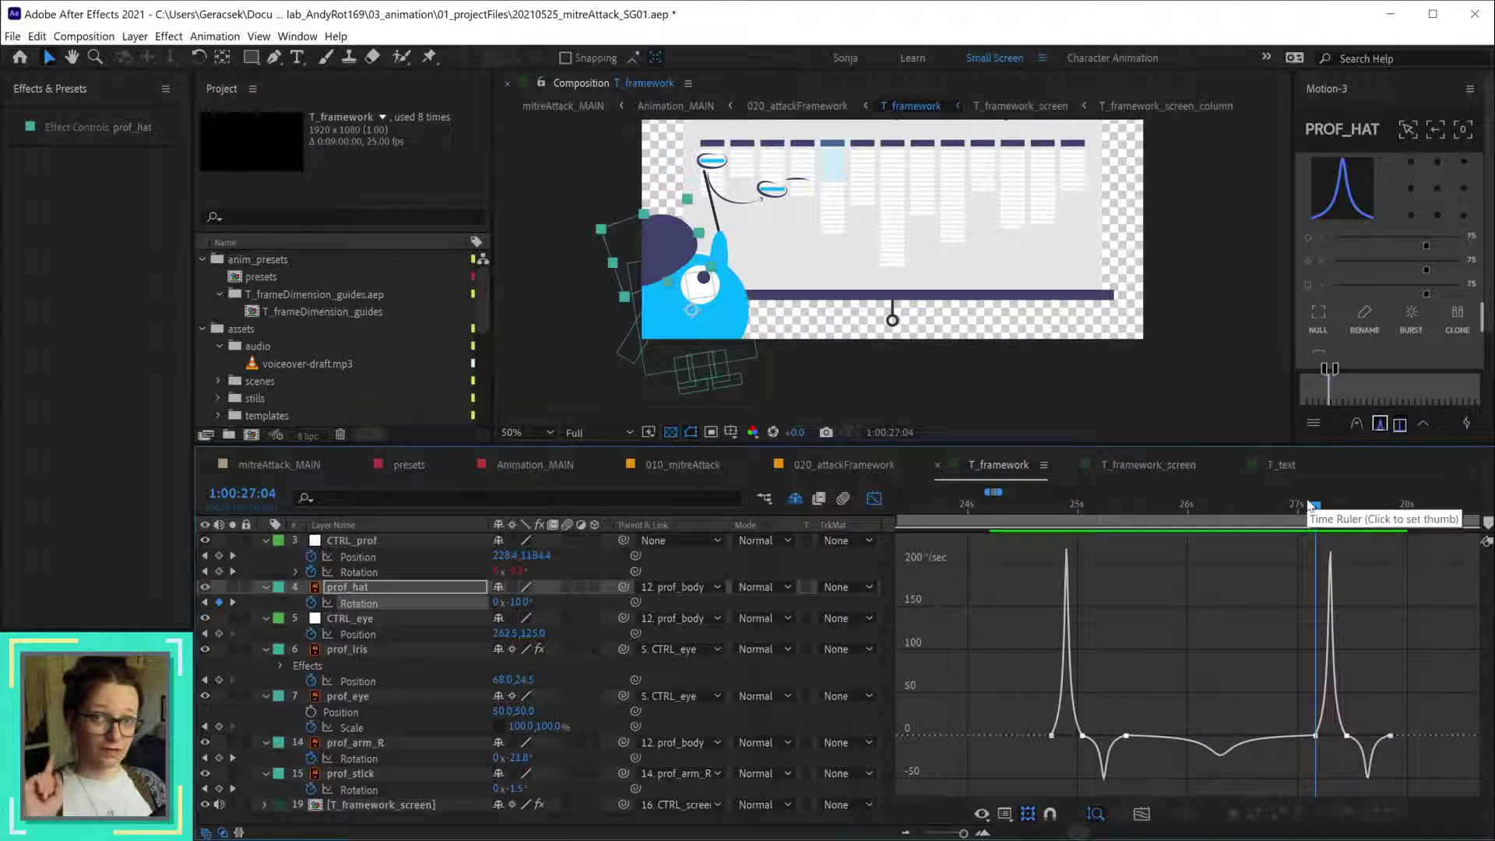
left_click(1121, 737)
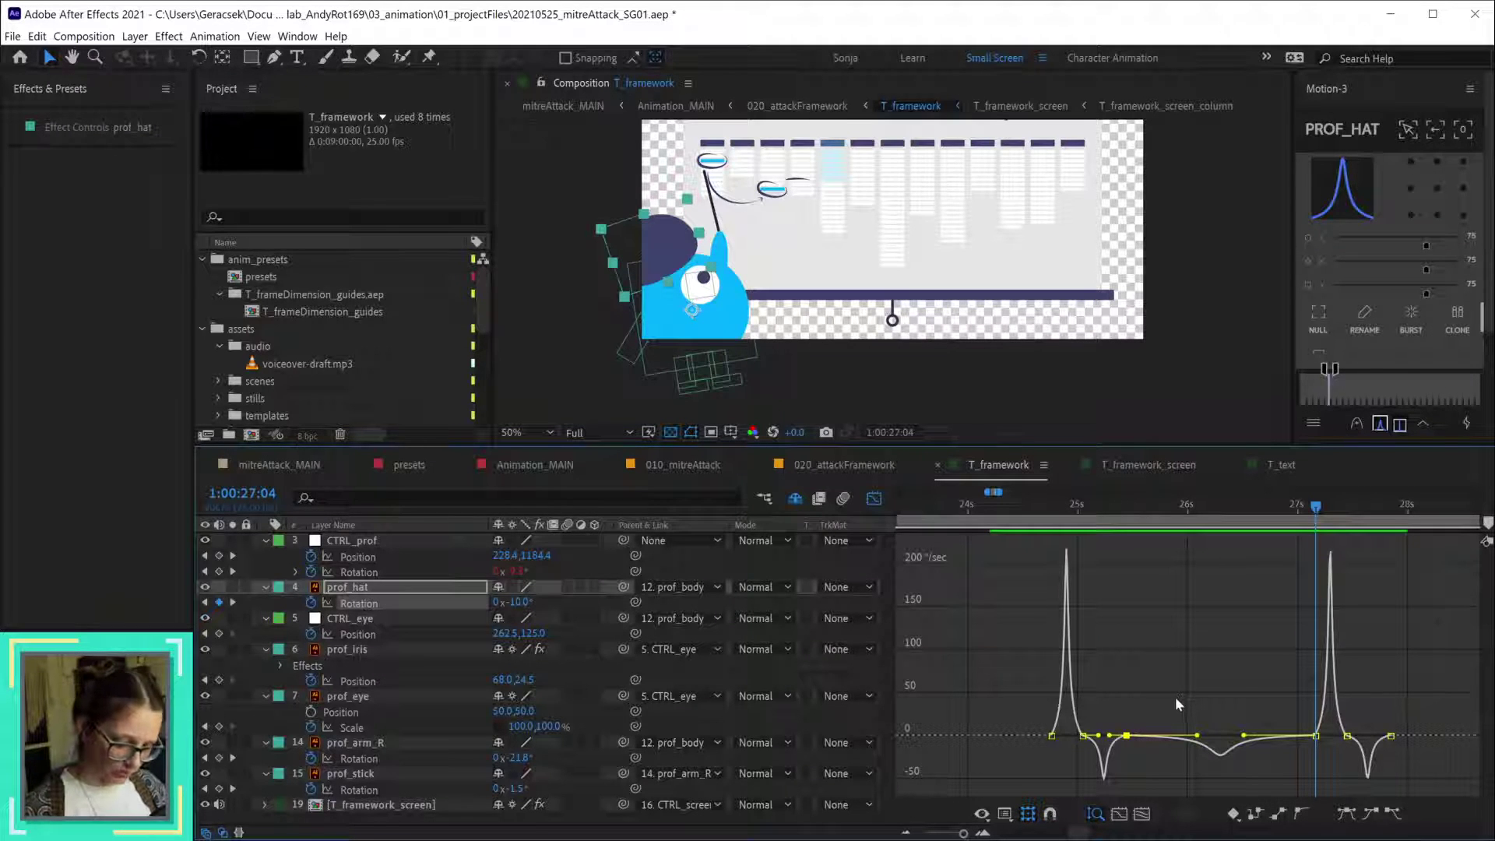
key("ctrl+z")
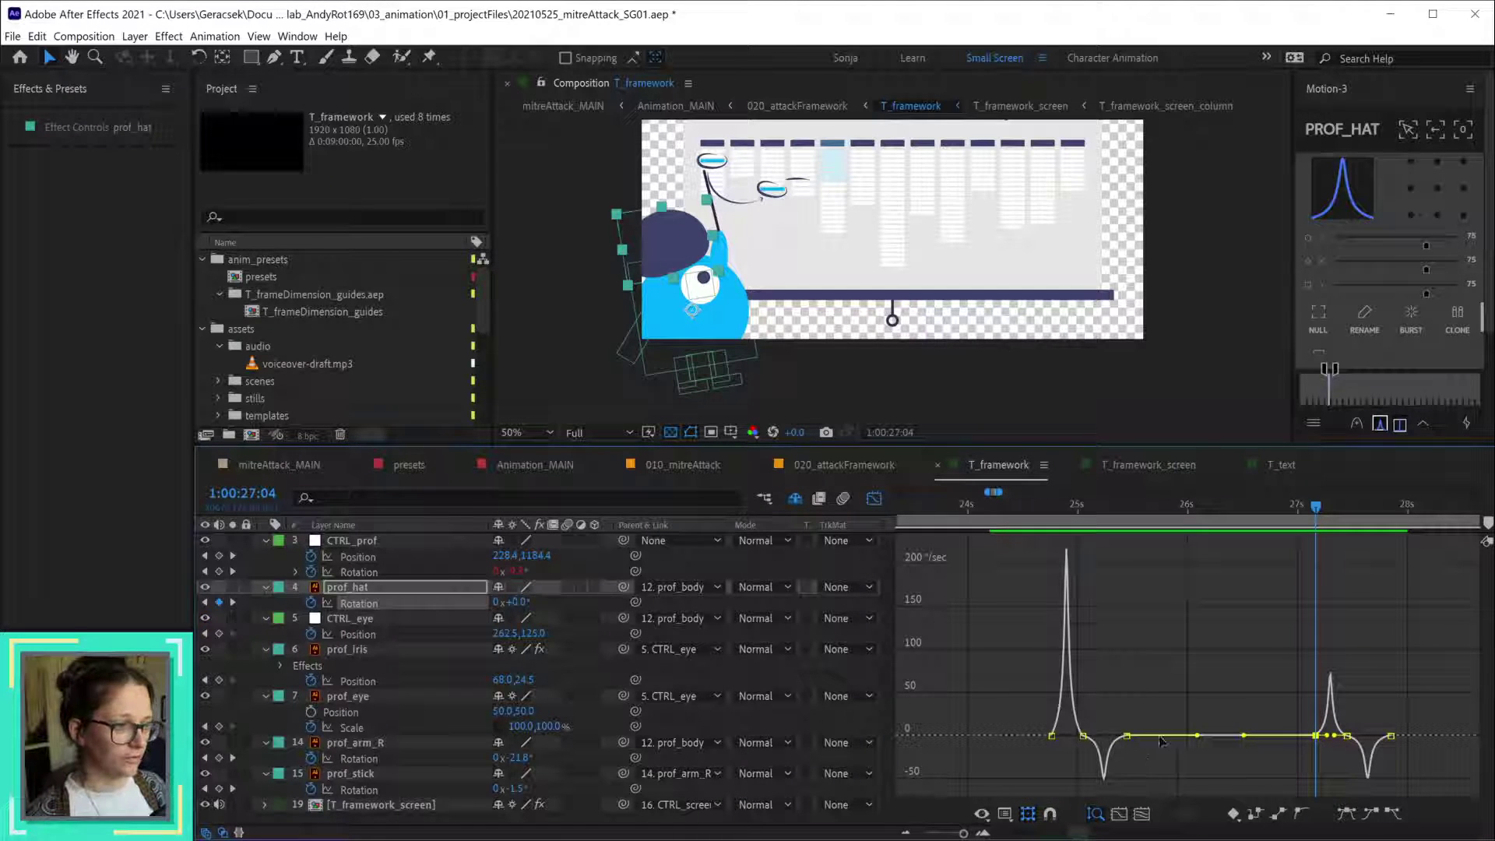
left_click(874, 500)
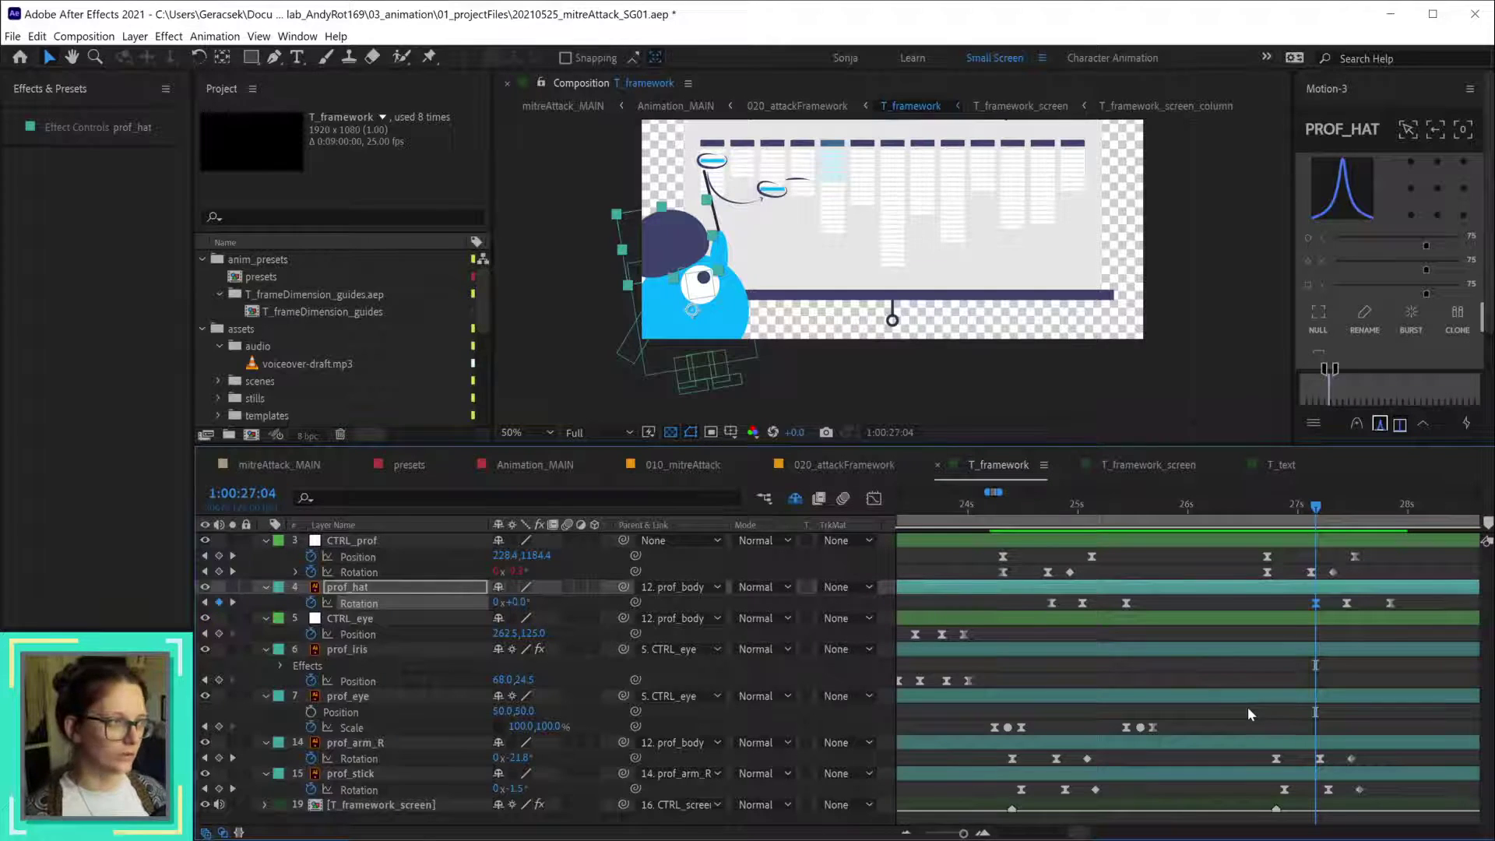
- Play back the pointing animation from 1:00:24:05 and check that the hat holds still up to 1:00:26:18
key("minus")
key("equal")
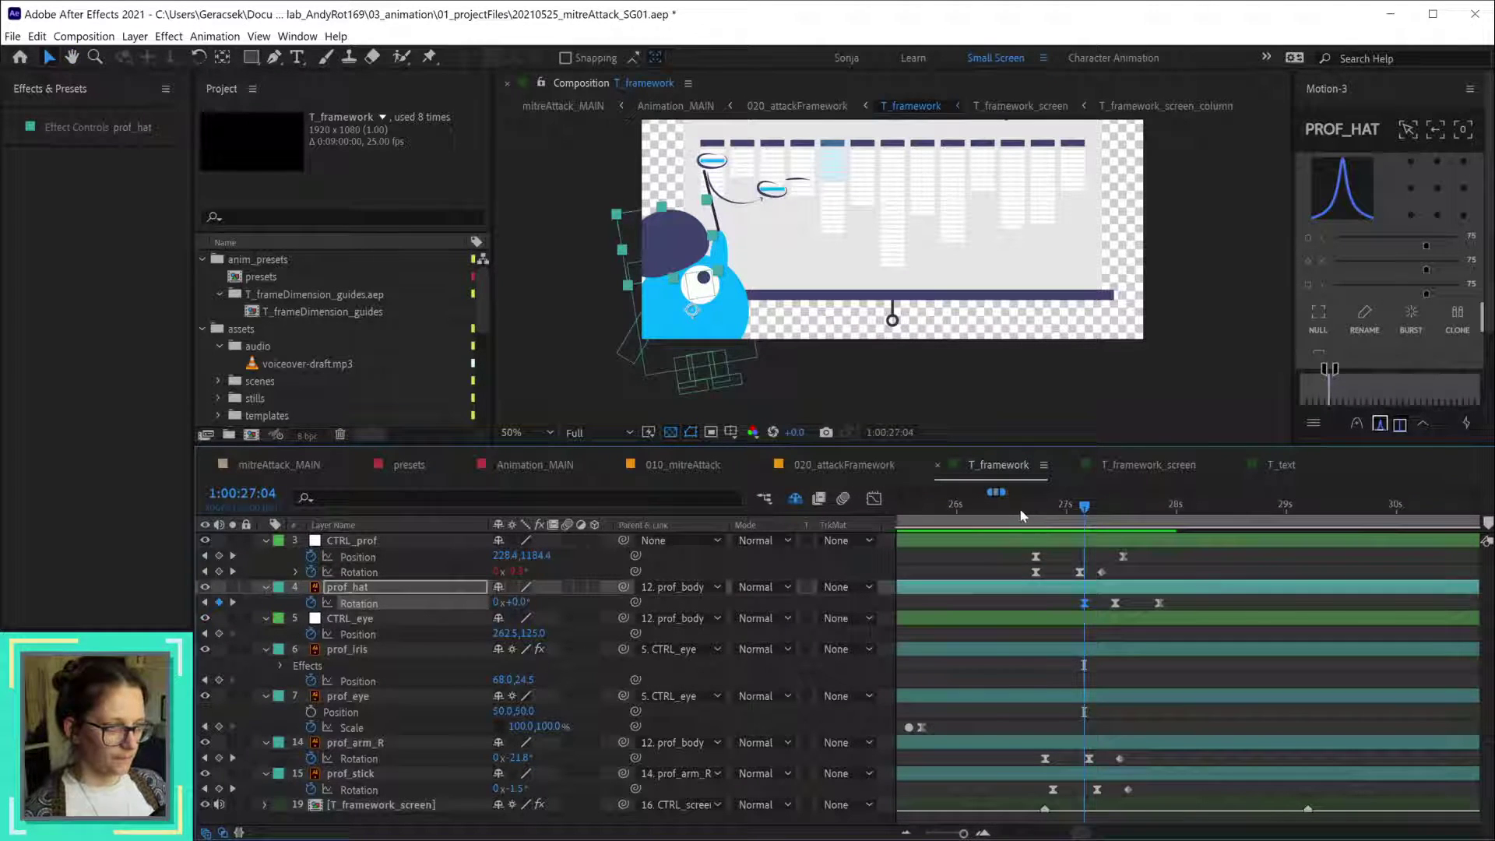
left_click(1031, 507)
left_click_drag(1194, 679, 1281, 683)
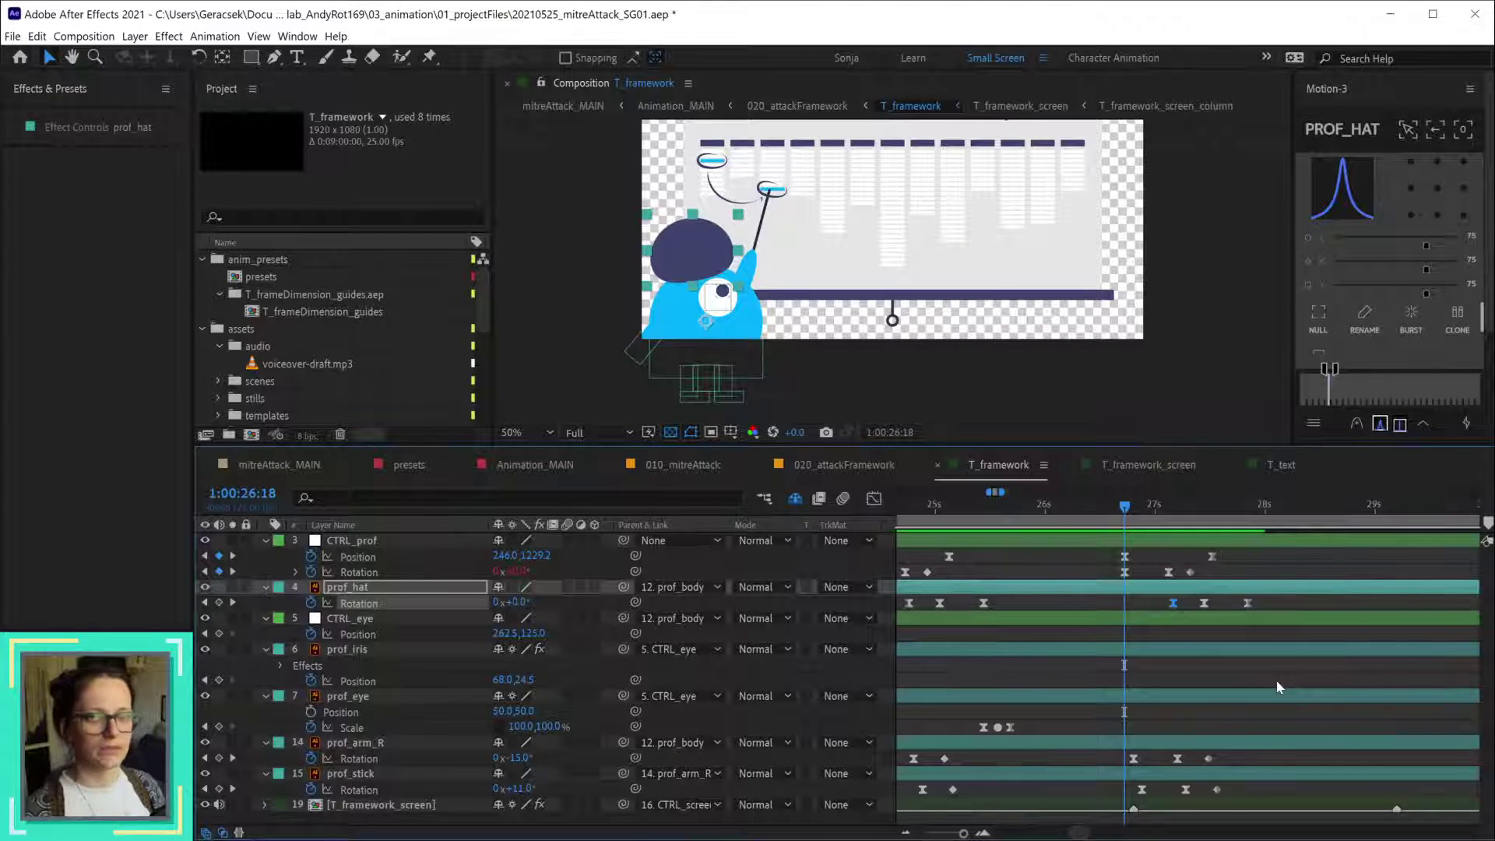
scroll(1326, 696, "down", 3, "alt")
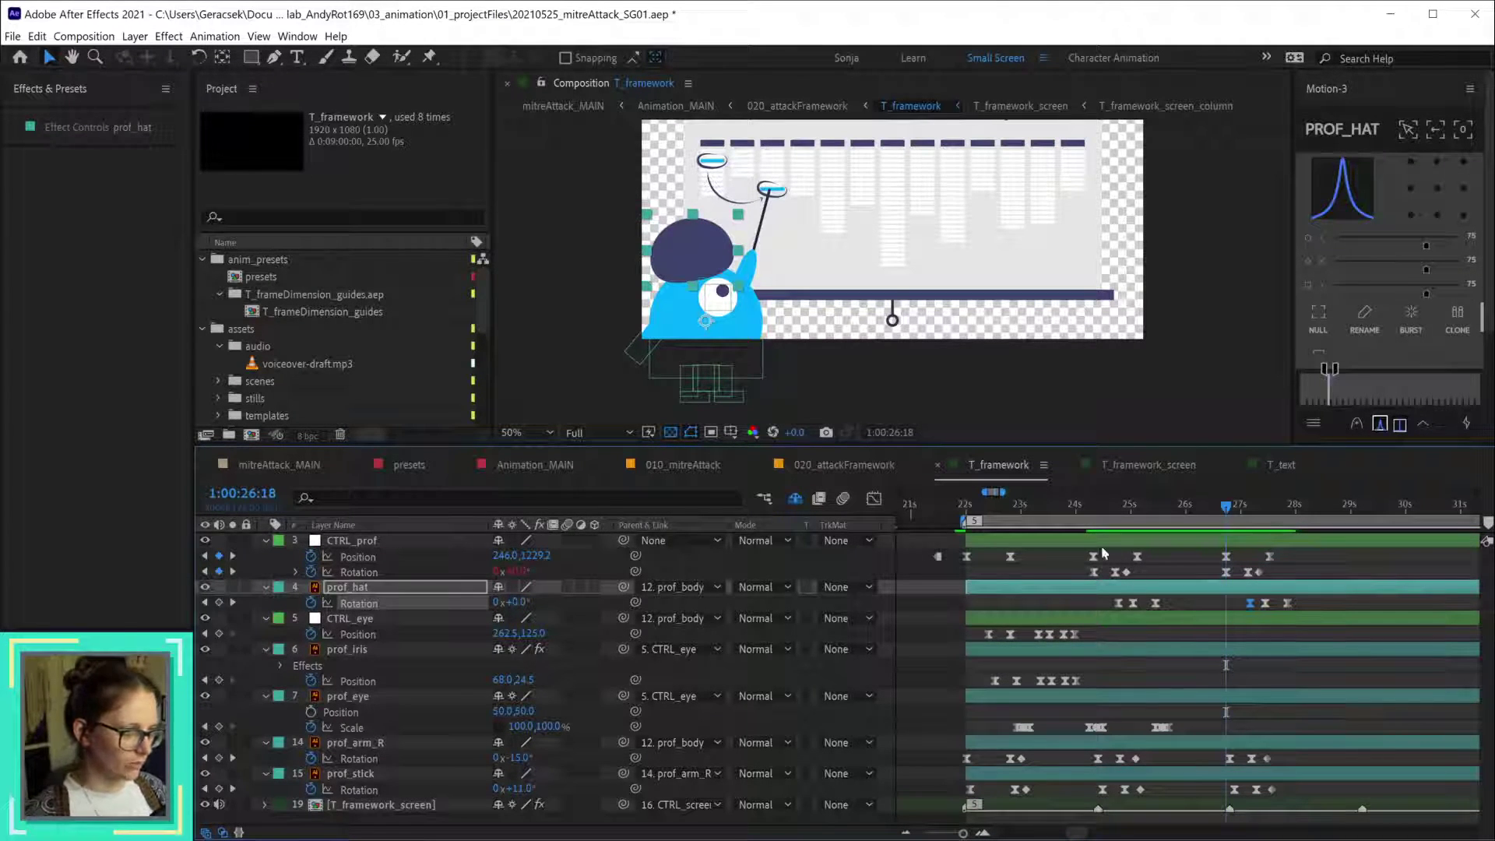
left_click(1087, 517)
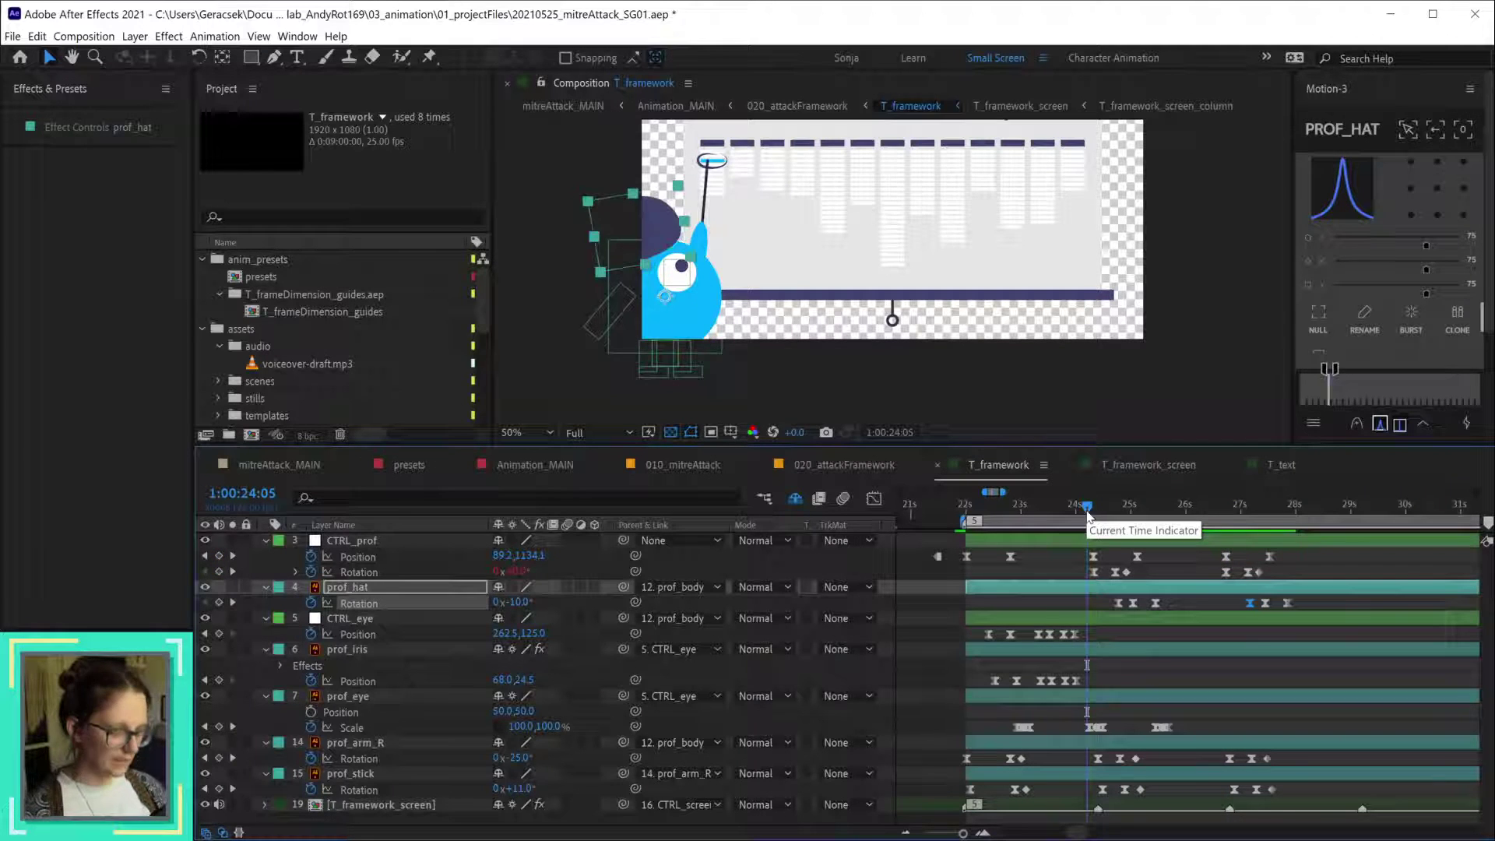
key("space")
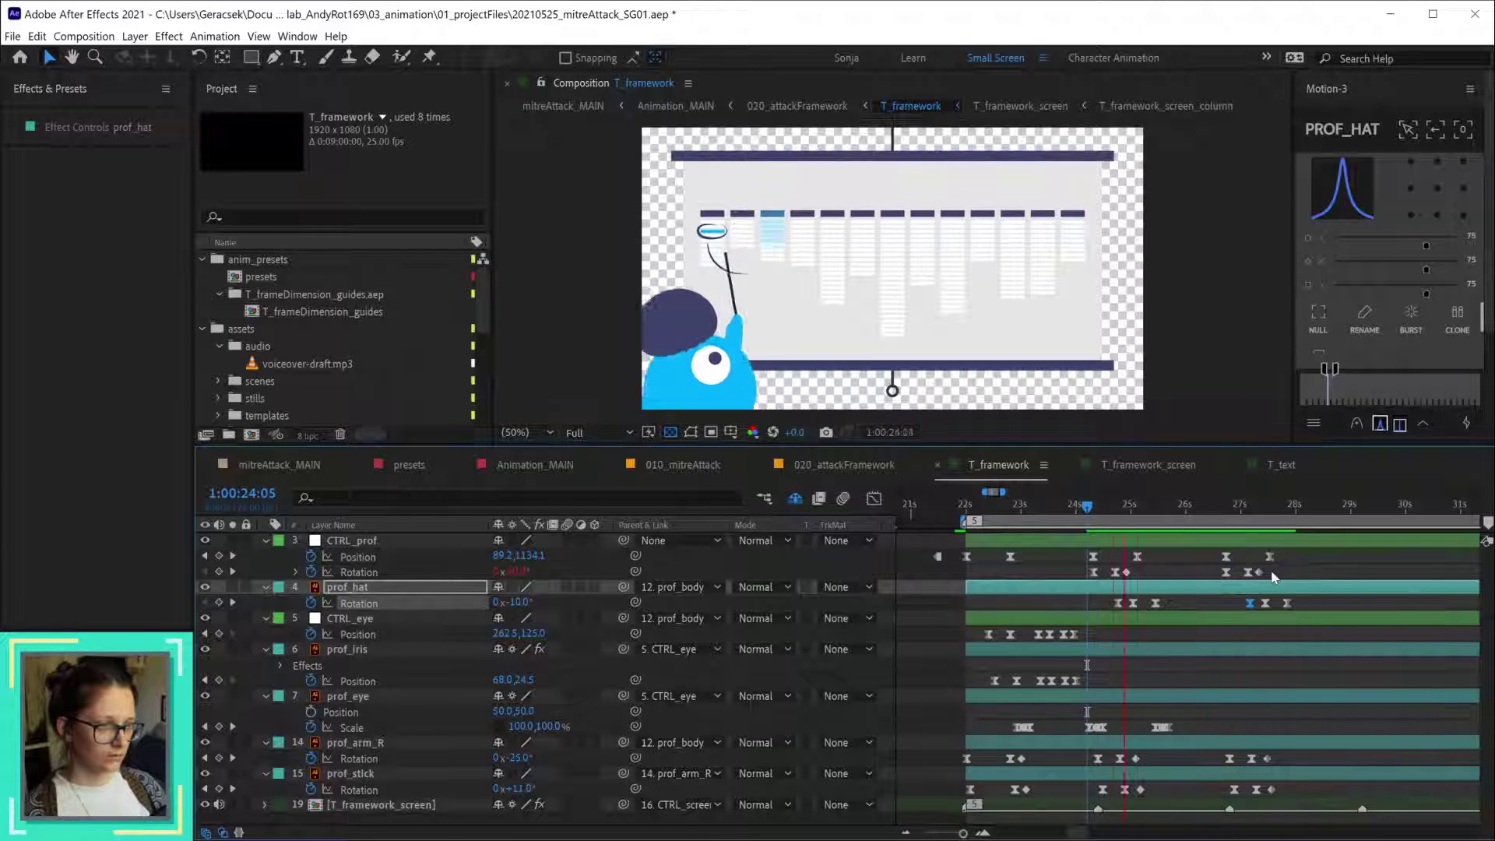
key("space")
key("space")
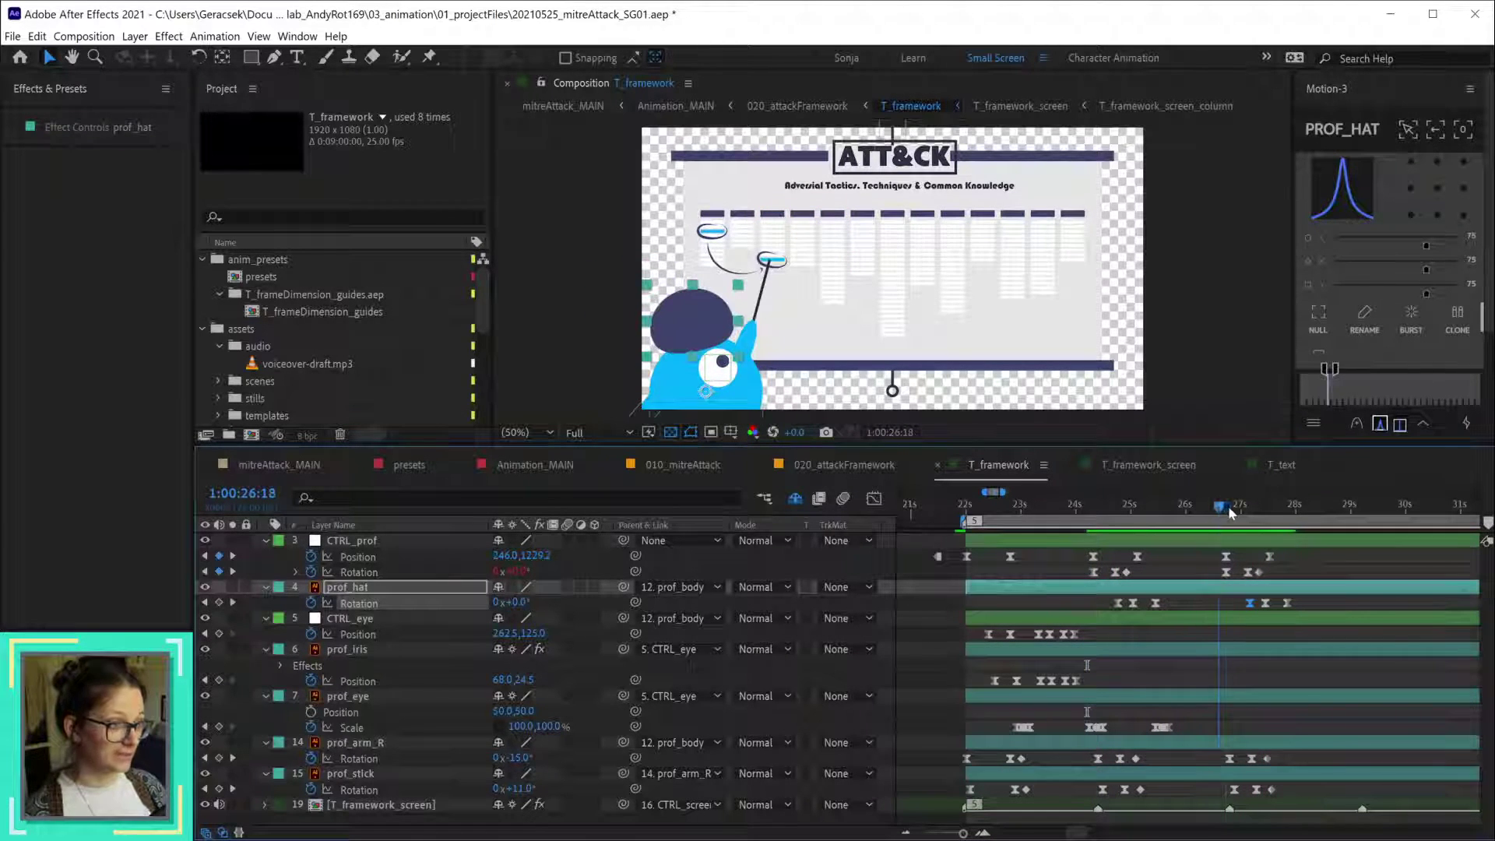
- Set prof_arm_R's Rotation at 1:00:27:05 to about -15° and slightly increase prof_stick's Rotation keyframe at 1:00:27:07
left_click_drag(1235, 514, 1267, 529)
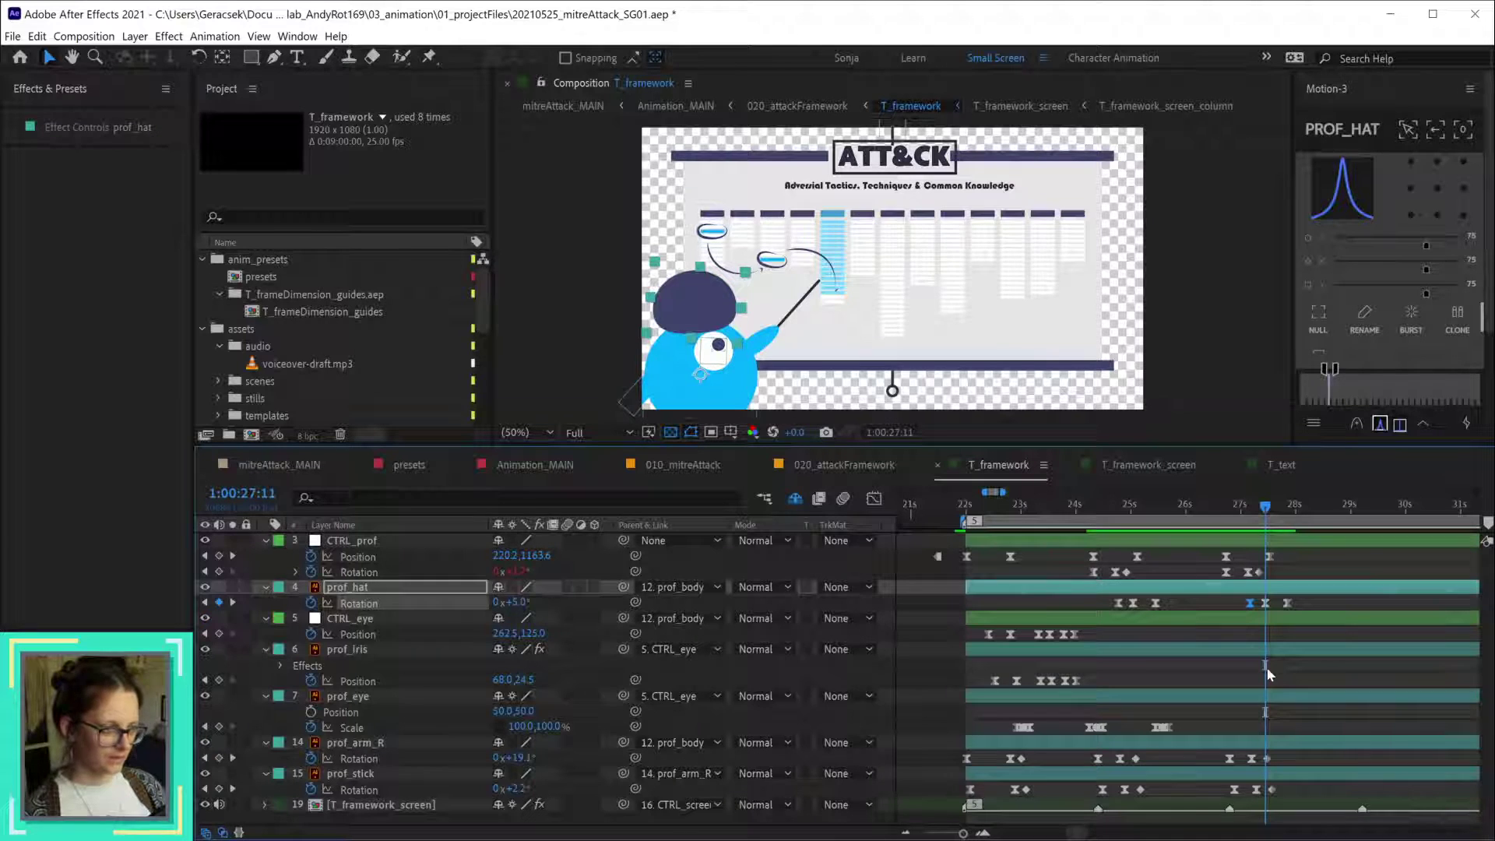
left_click_drag(1231, 511, 1255, 515)
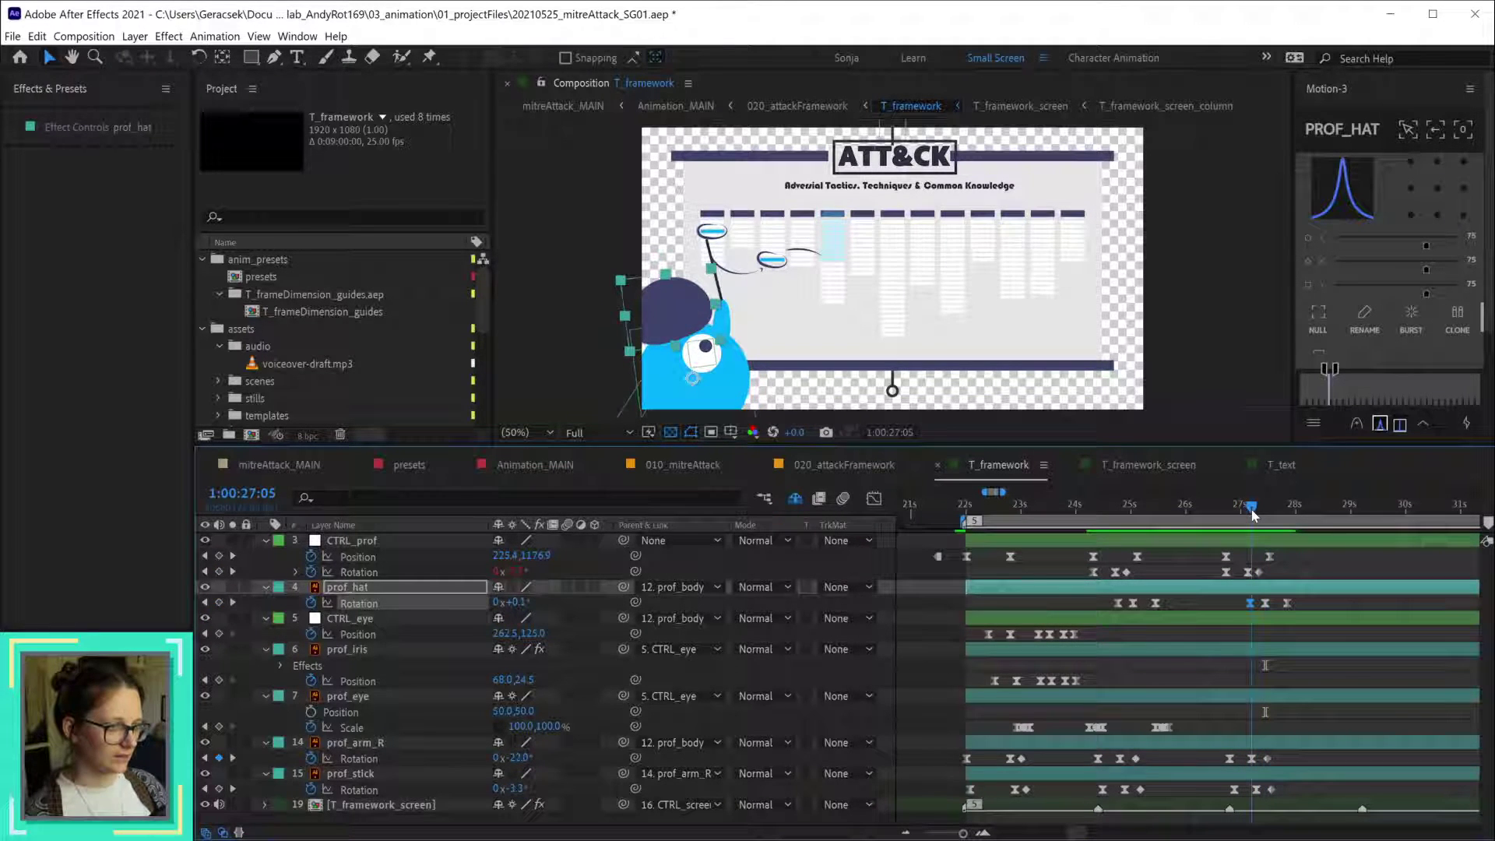
left_click(1264, 744)
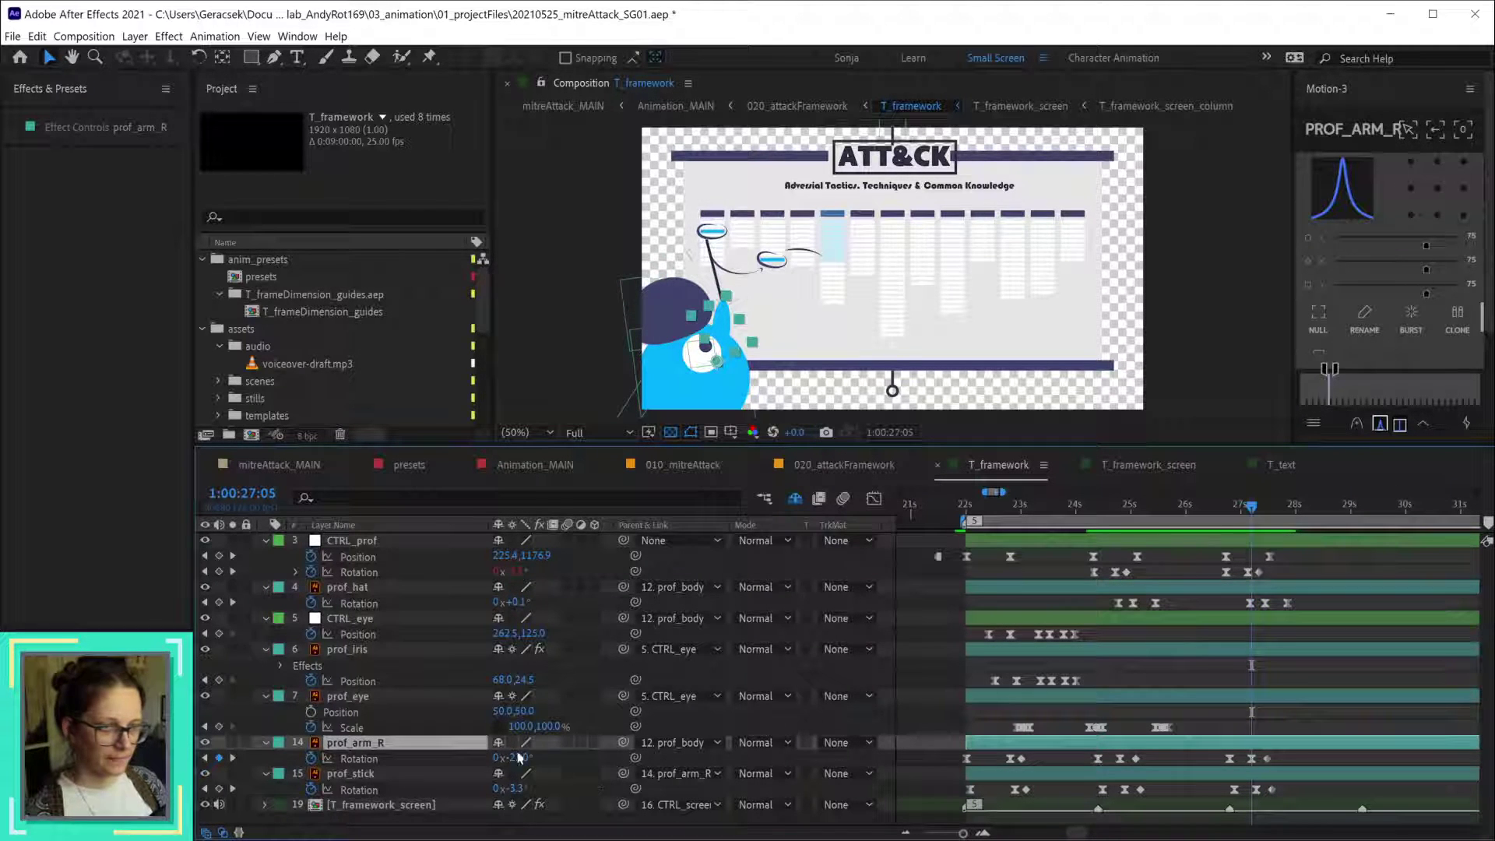
left_click_drag(517, 758, 527, 758)
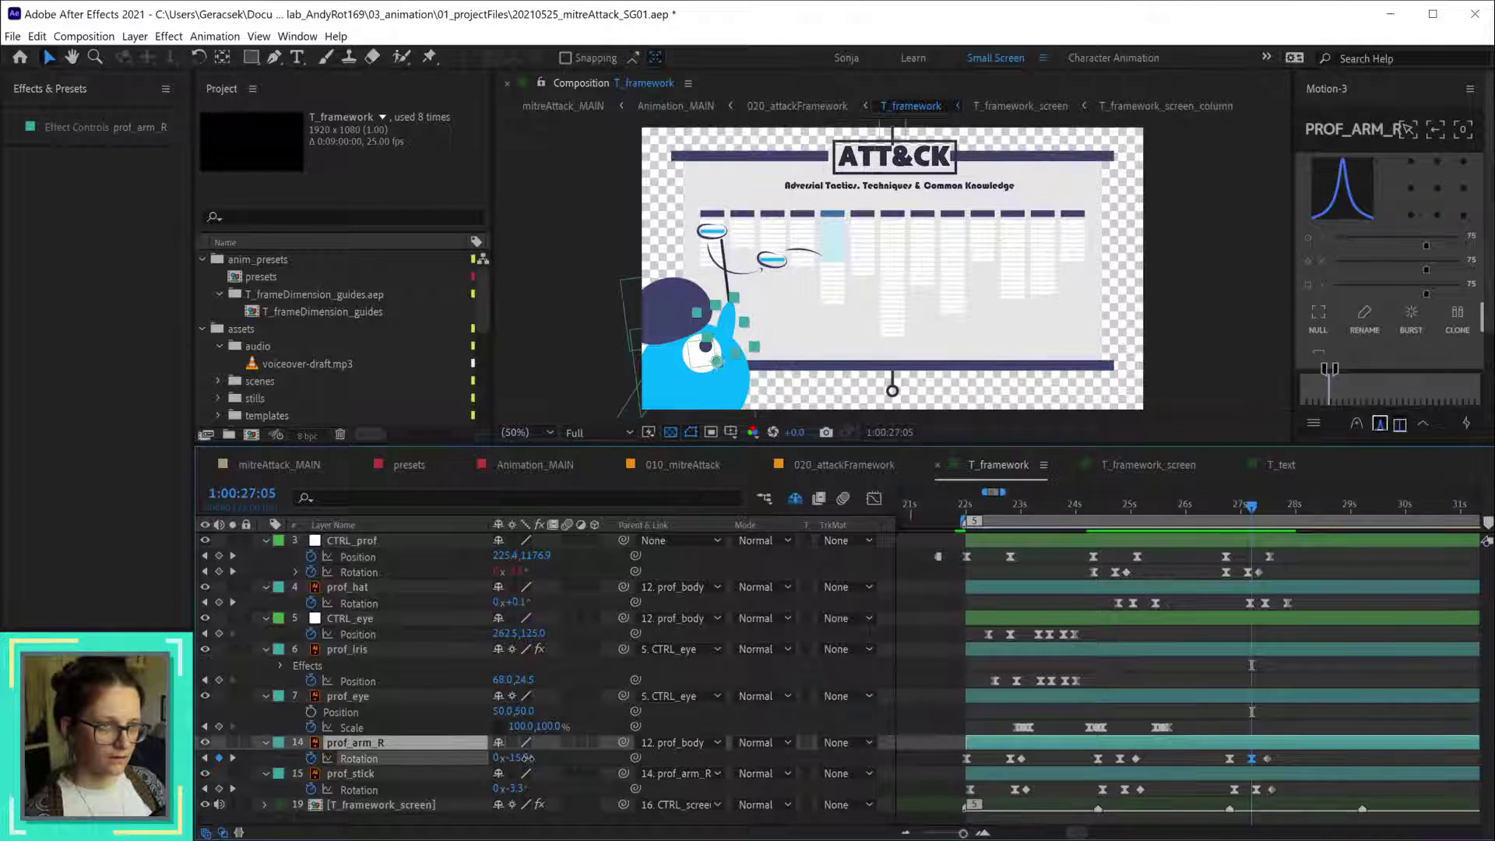
left_click(1256, 510)
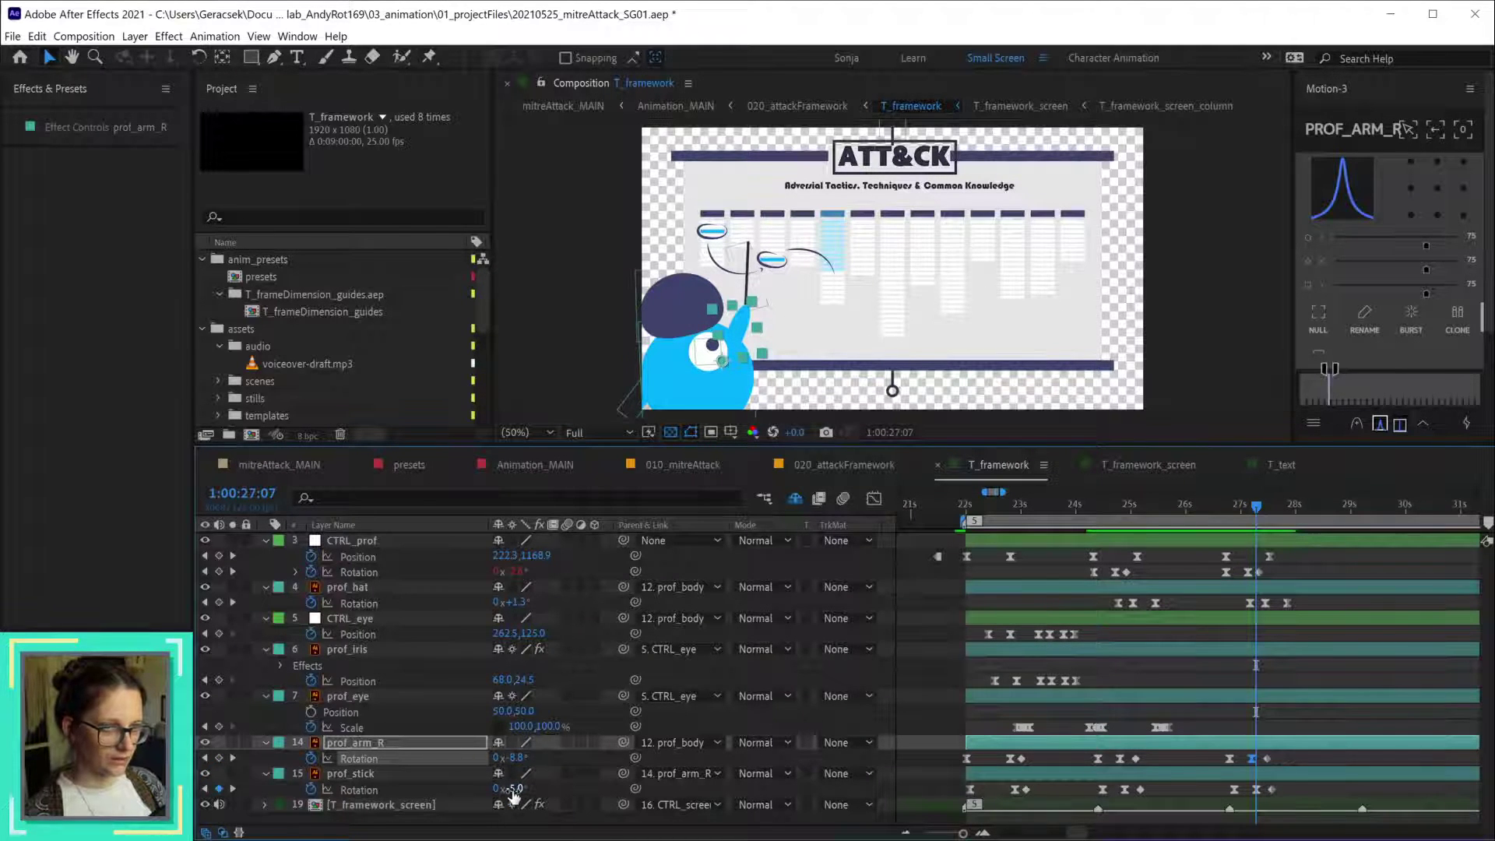
left_click_drag(512, 789, 517, 789)
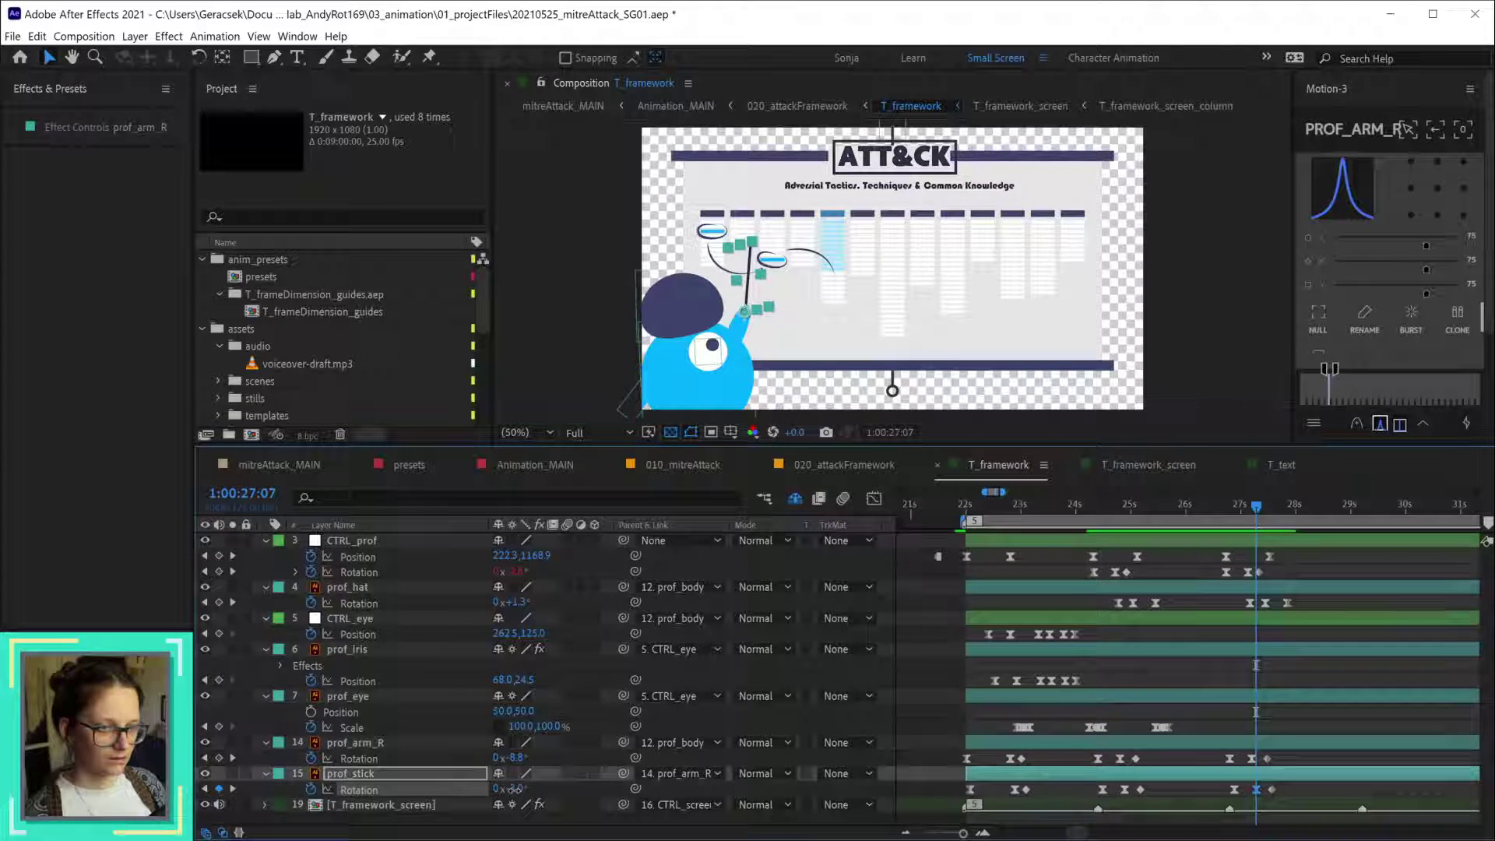
- Play back the pointing animation from 1:00:26:18 and again from 1:00:23:23 to check the arm and stick swing
left_click(1226, 506)
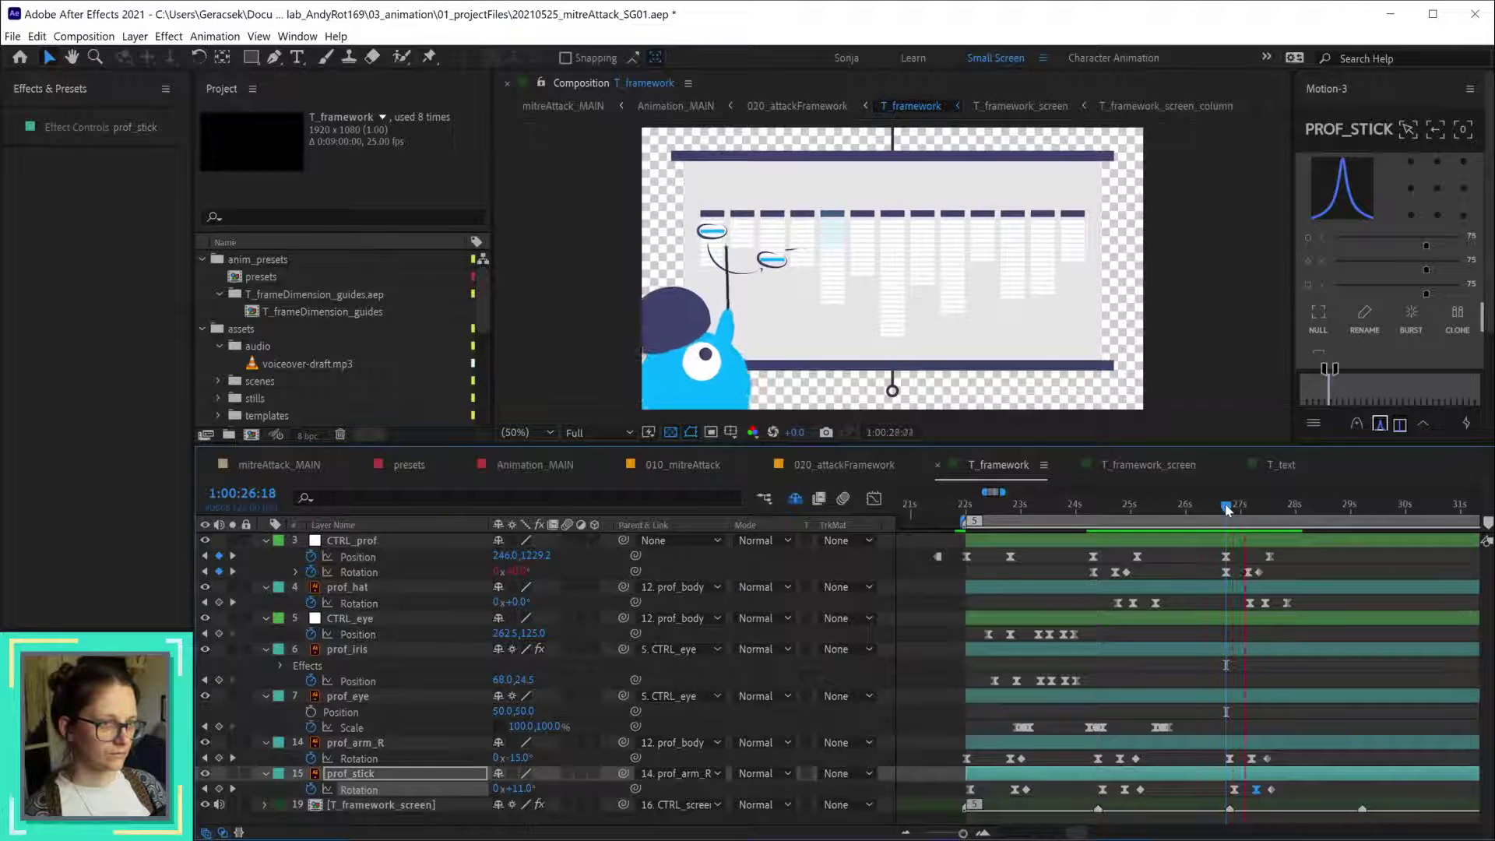
key("space")
left_click_drag(1103, 511, 1072, 508)
key("space")
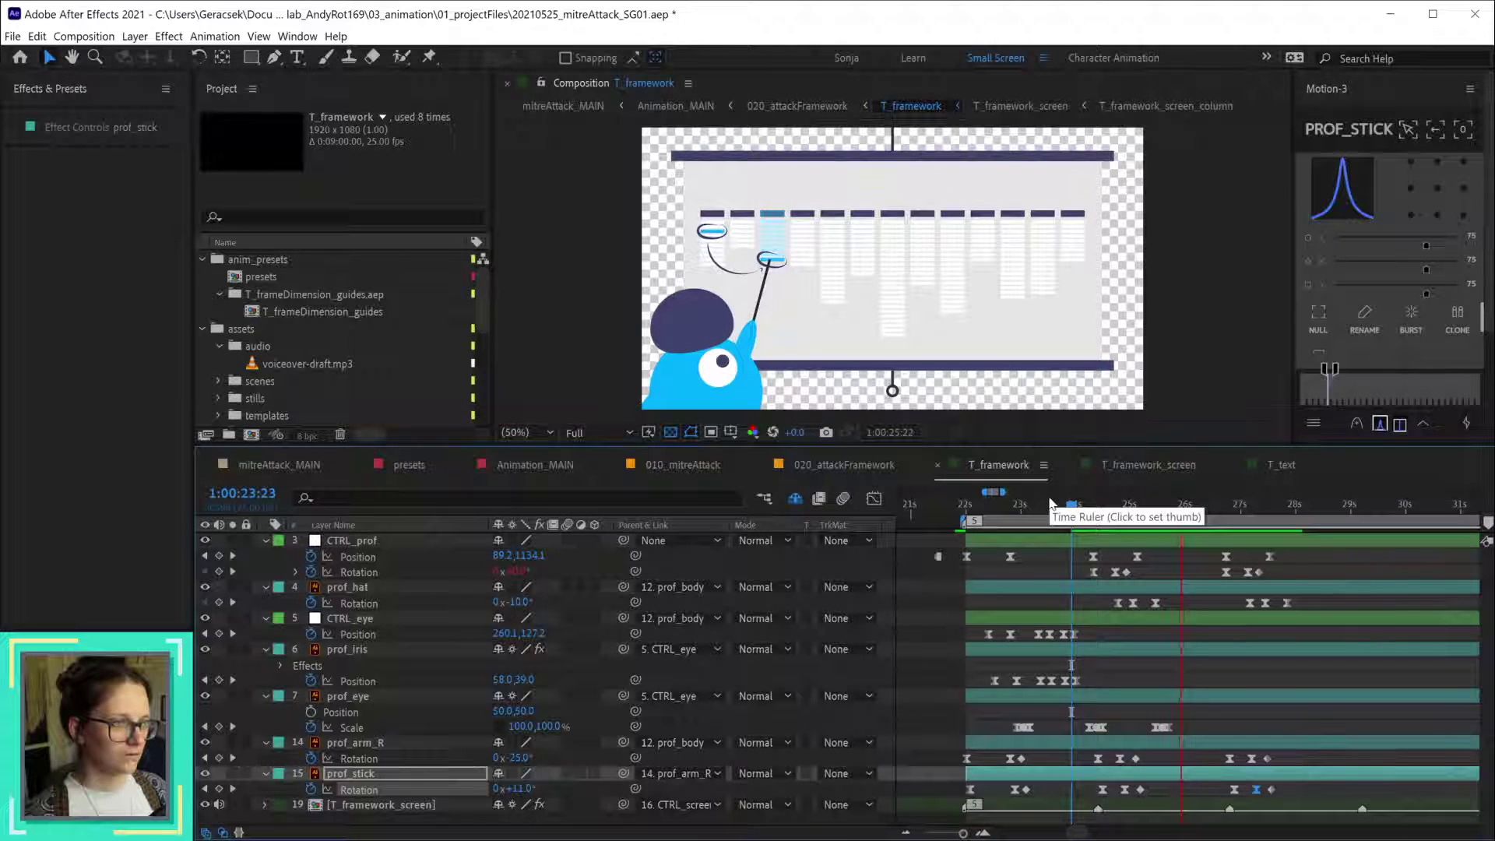
- Collapse the Motion-3 panel and switch the Preview settings to the Spacebar shortcut
left_click(1335, 90)
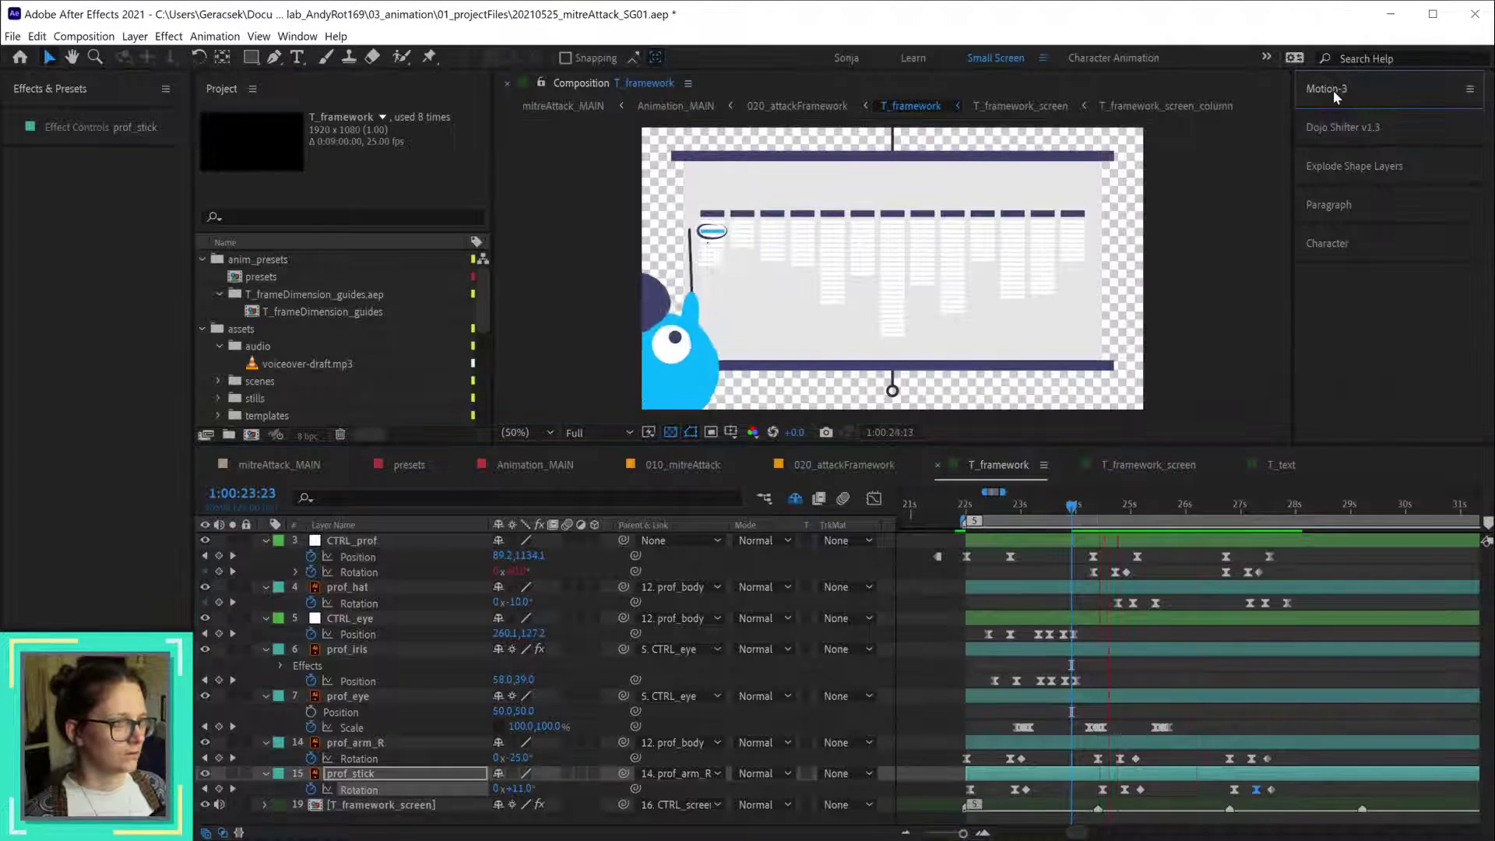
key("space")
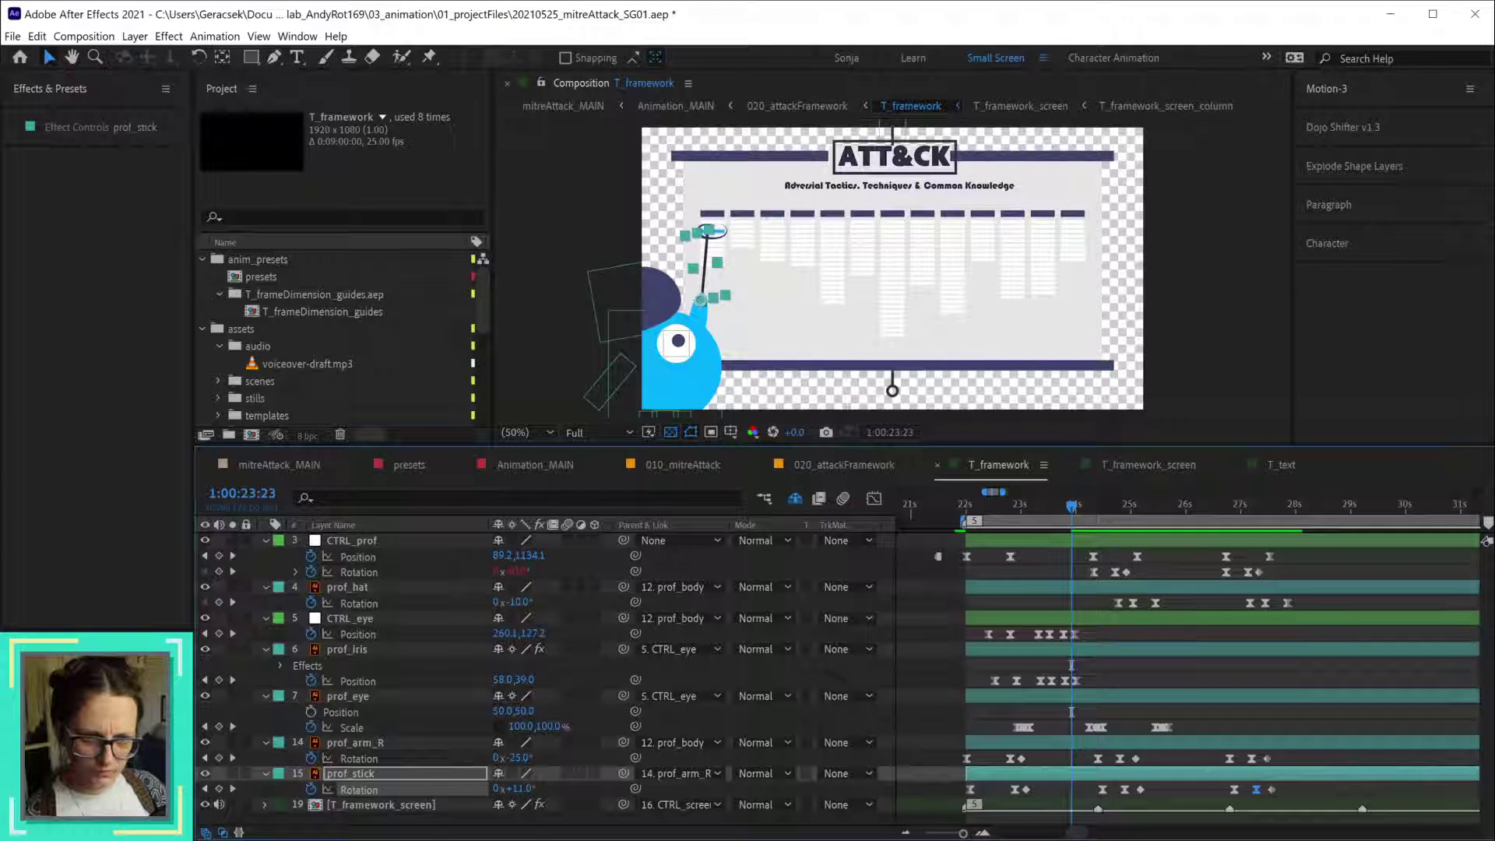
left_click_drag(112, 606, 131, 365)
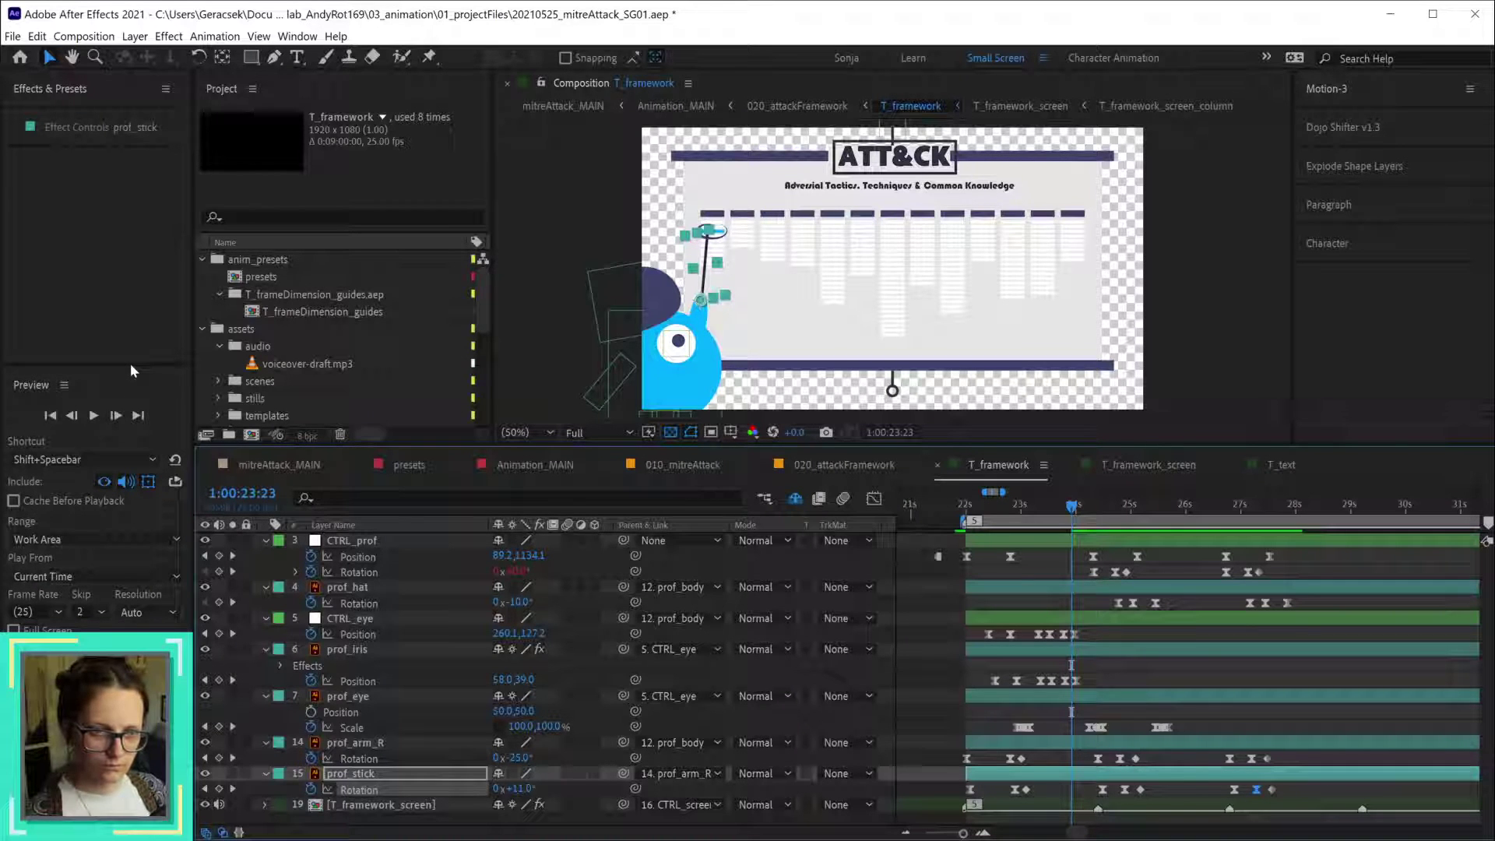
left_click(79, 461)
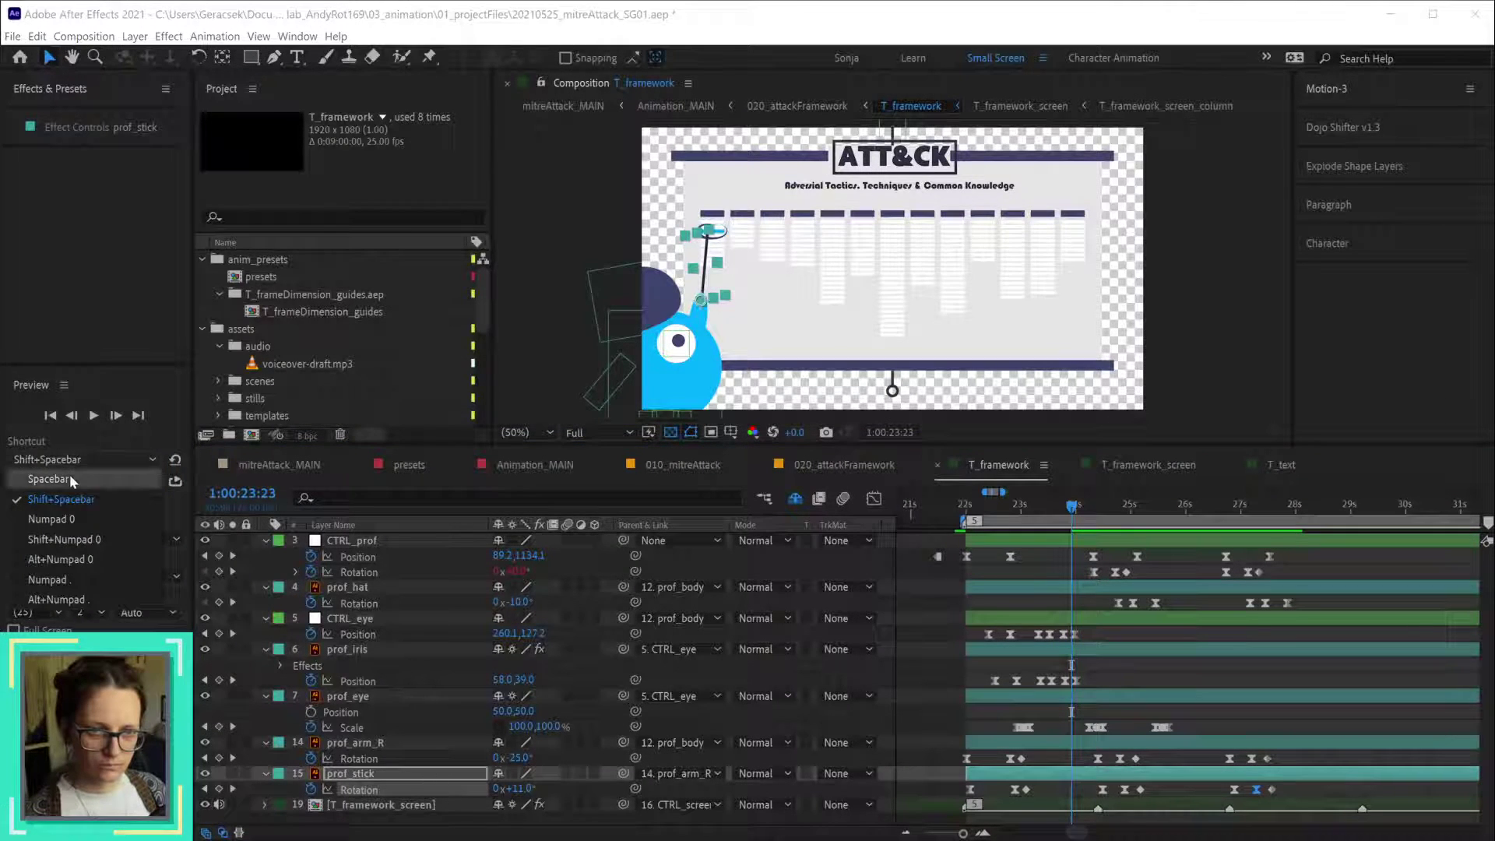
left_click(69, 478)
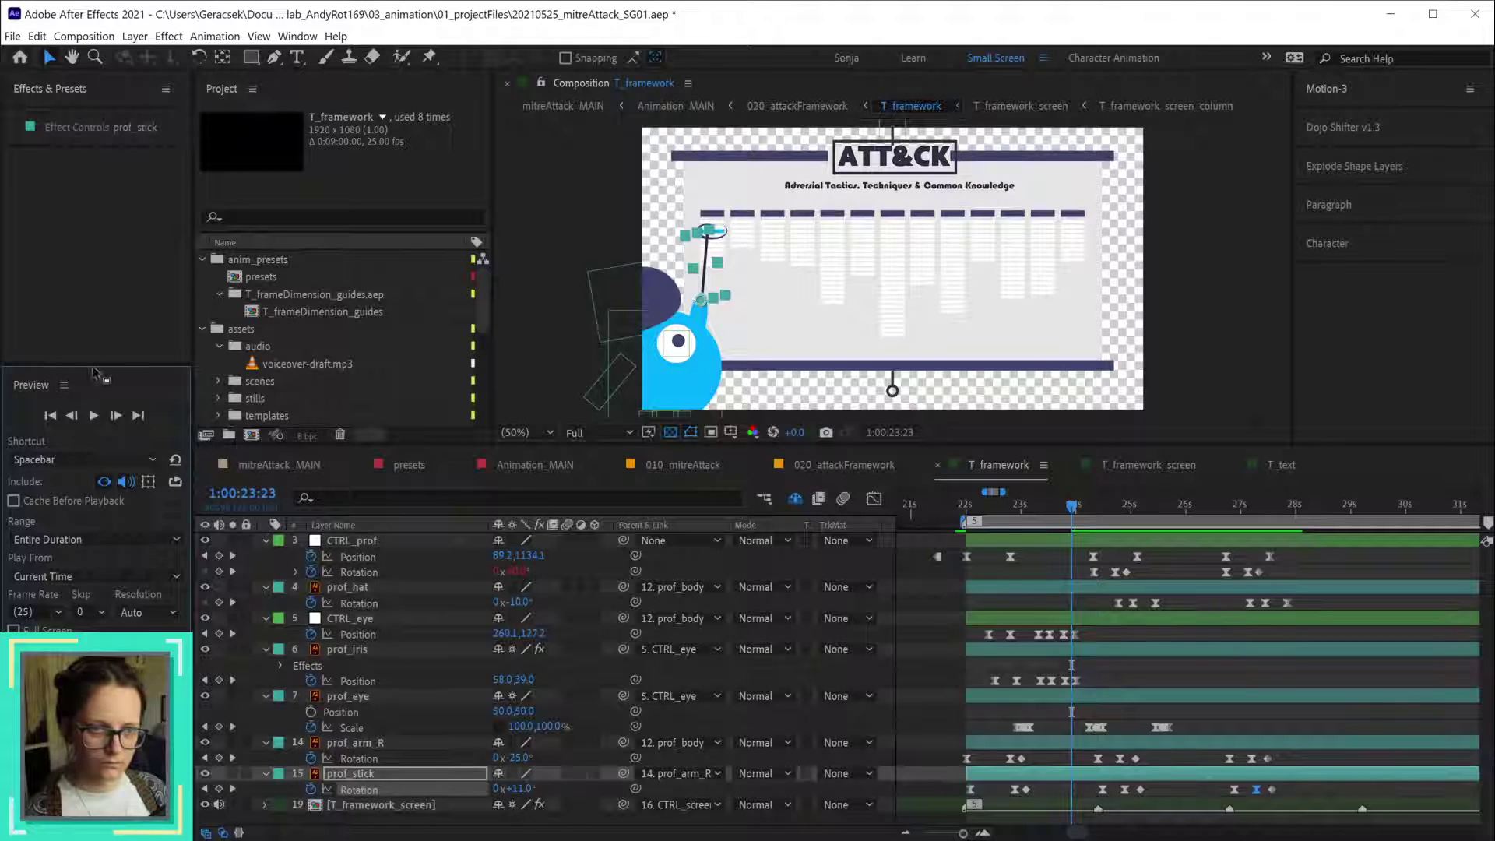
left_click_drag(93, 366, 94, 629)
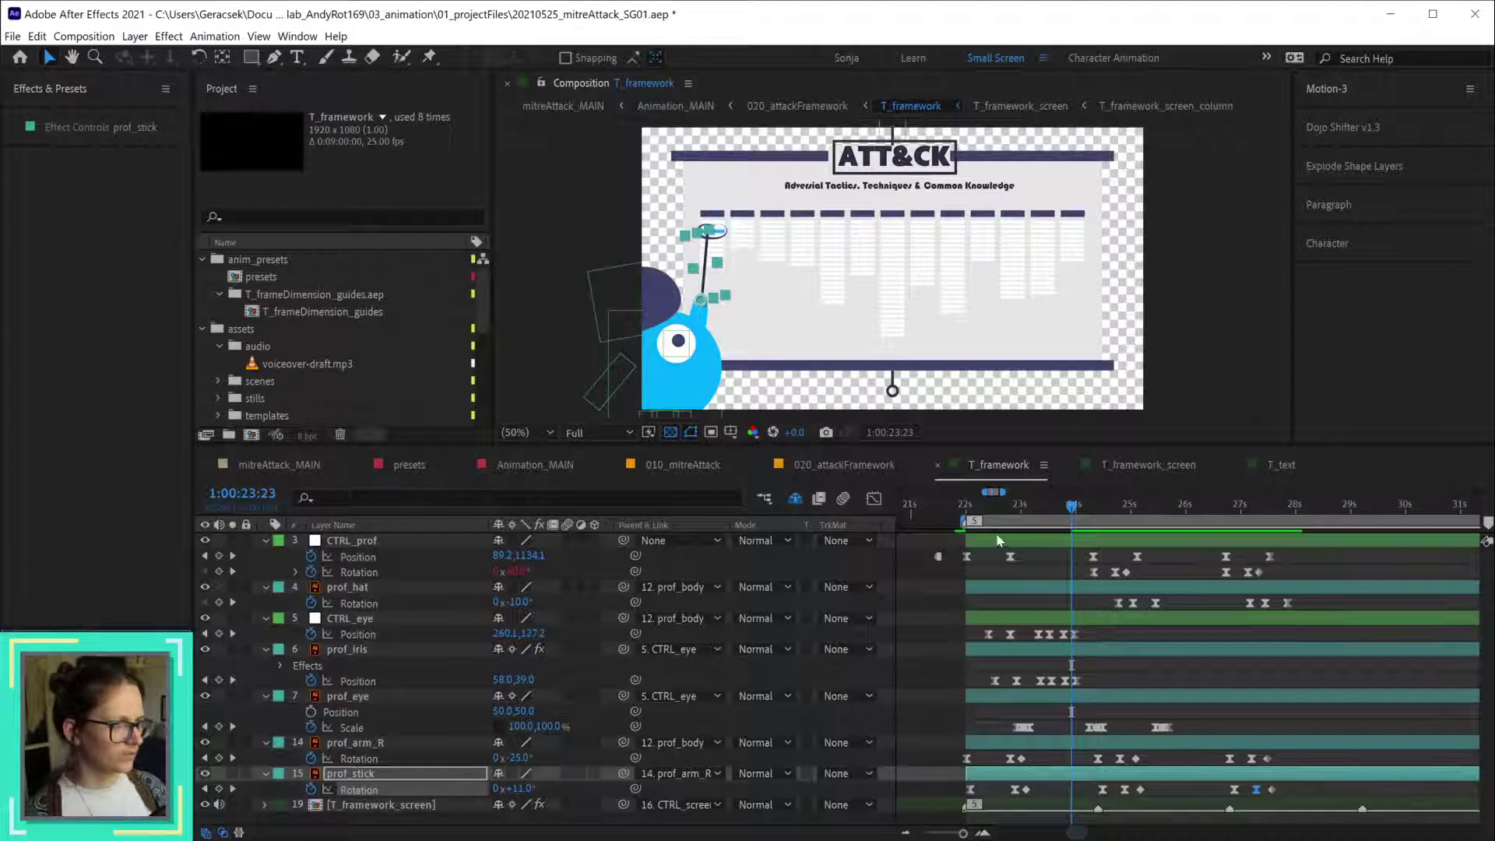
- Play back the animation from 1:00:23:23 and review the move to the third pointing target up to 1:00:27:17
left_click(1074, 509)
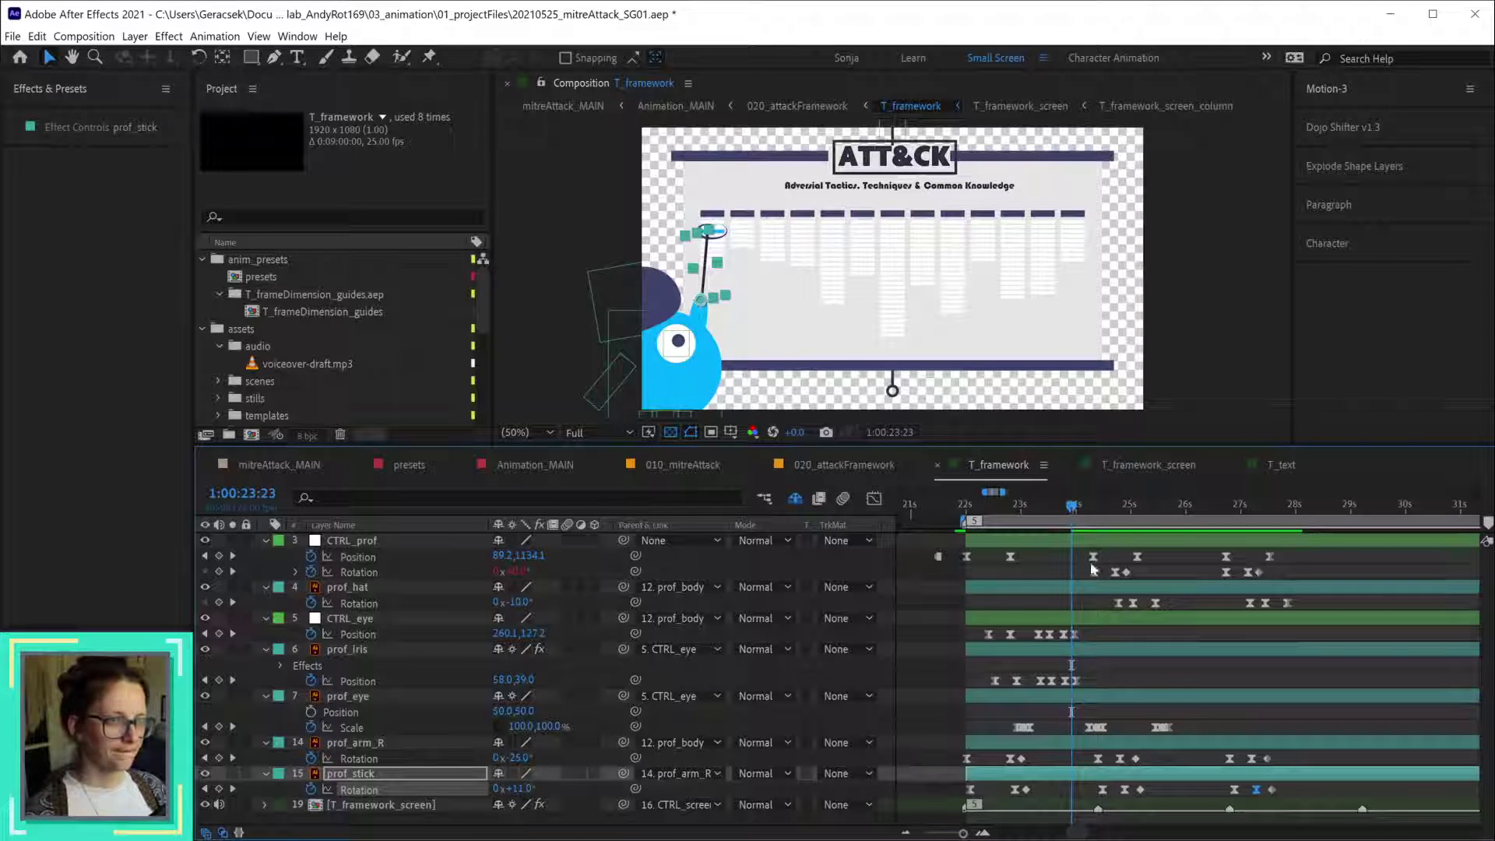
left_click(1098, 588)
key("space")
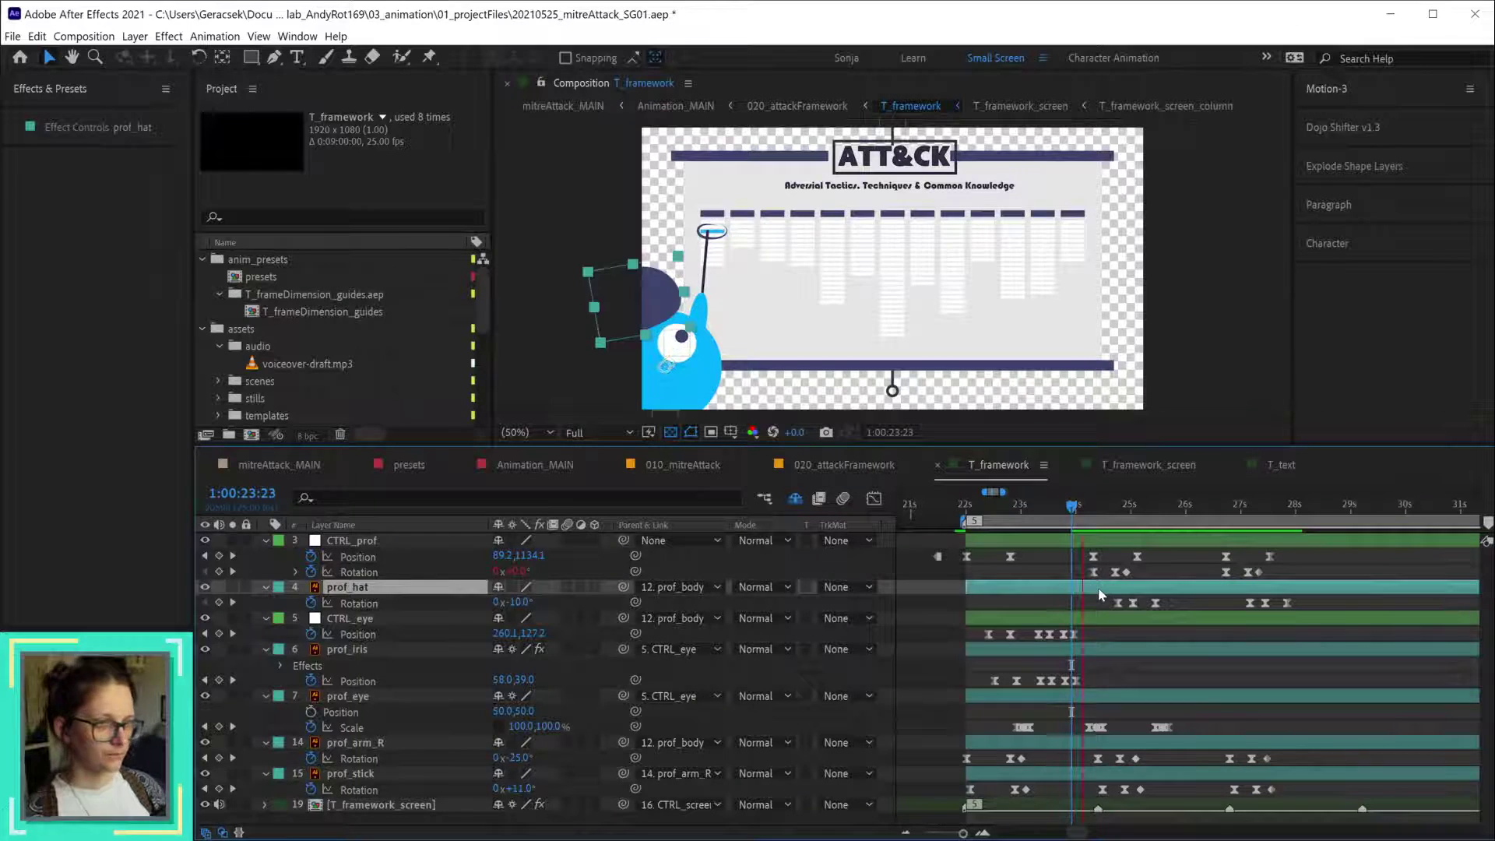
left_click(920, 605)
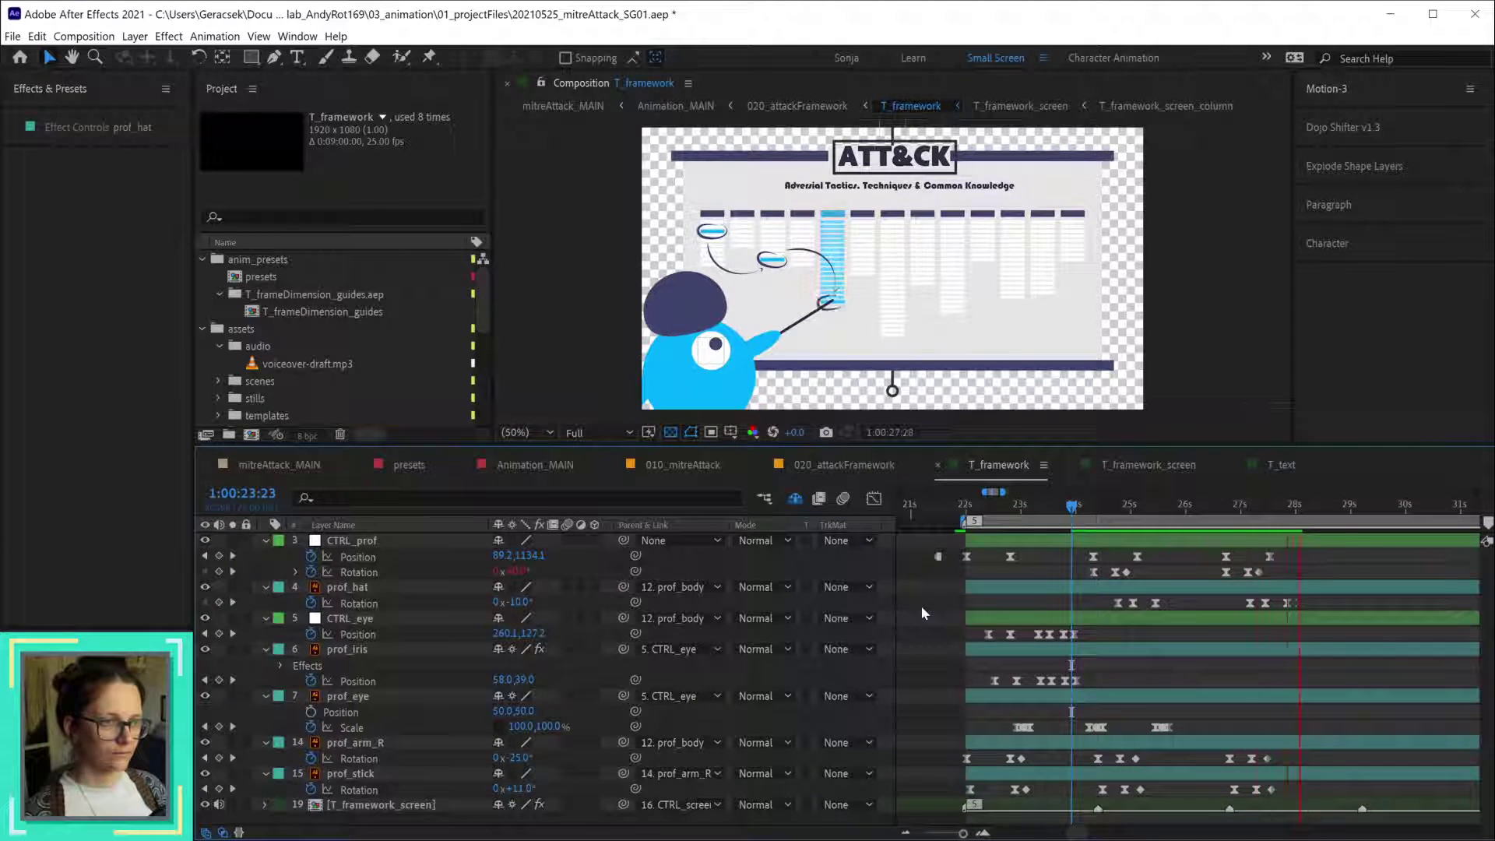
left_click(1227, 514)
left_click_drag(1230, 515, 1281, 515)
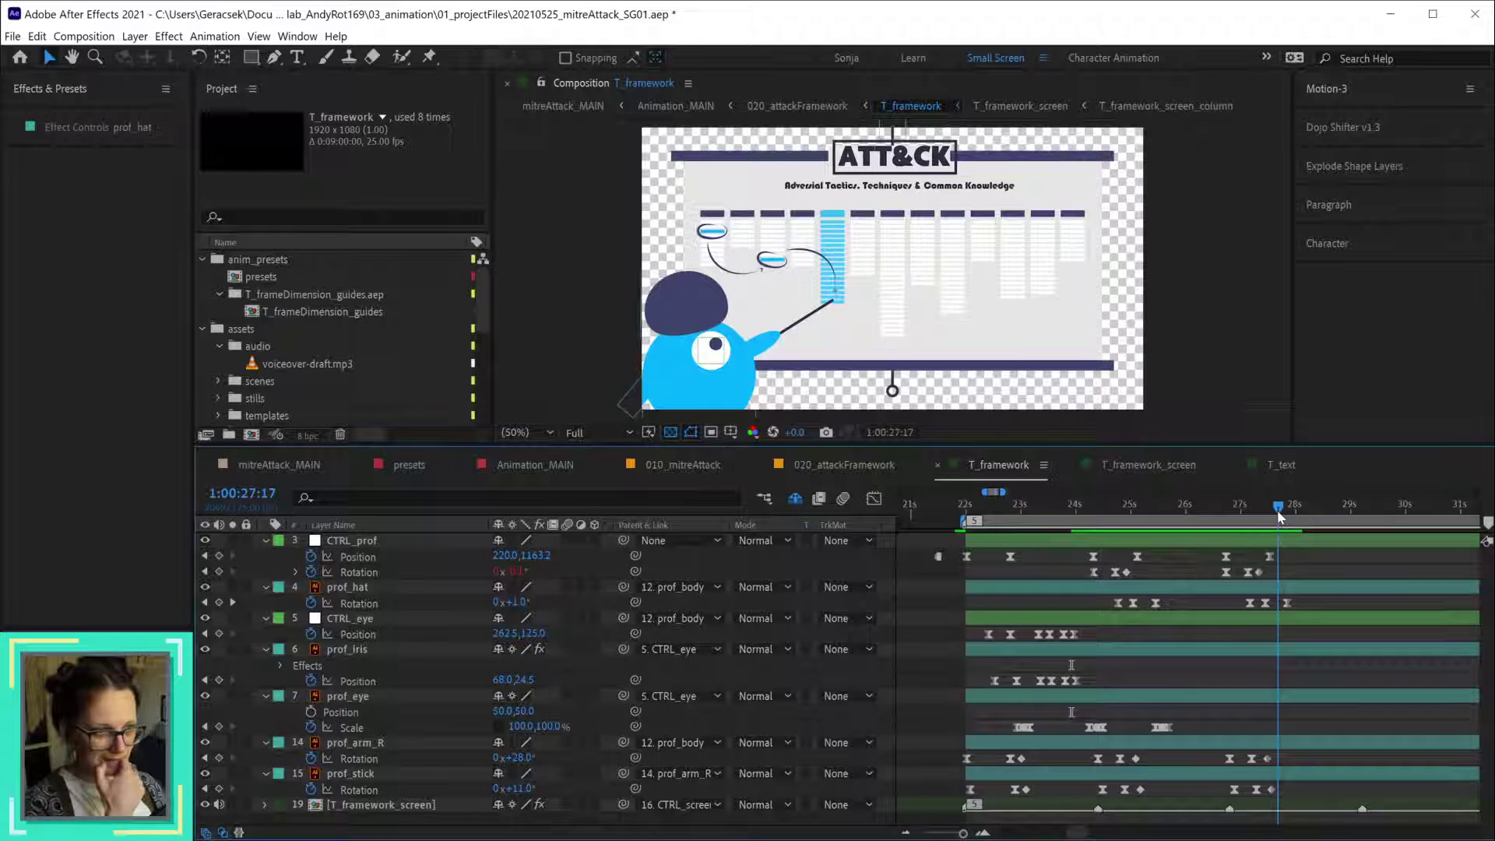
- Move CTRL_prof's Position keyframe at 1:00:27:13 to 300, 1203.2, shifting the character further right and down
left_click_drag(1280, 516, 1271, 516)
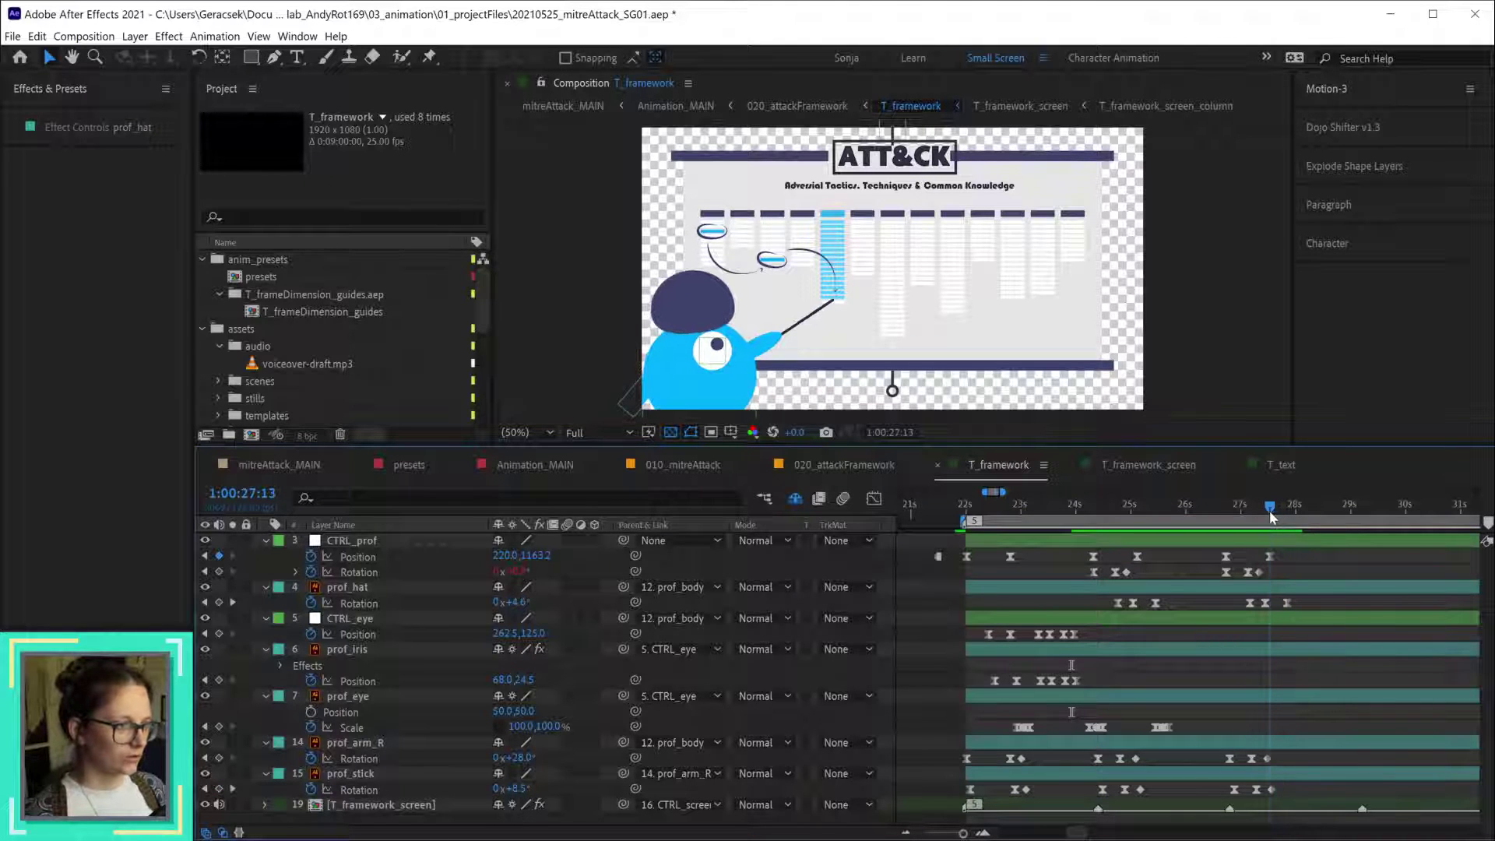
left_click(1296, 546)
key("shift+Right")
key("shift+Right")
key("shift+Right")
key("shift+Right")
key("shift+Right")
key("shift+Right")
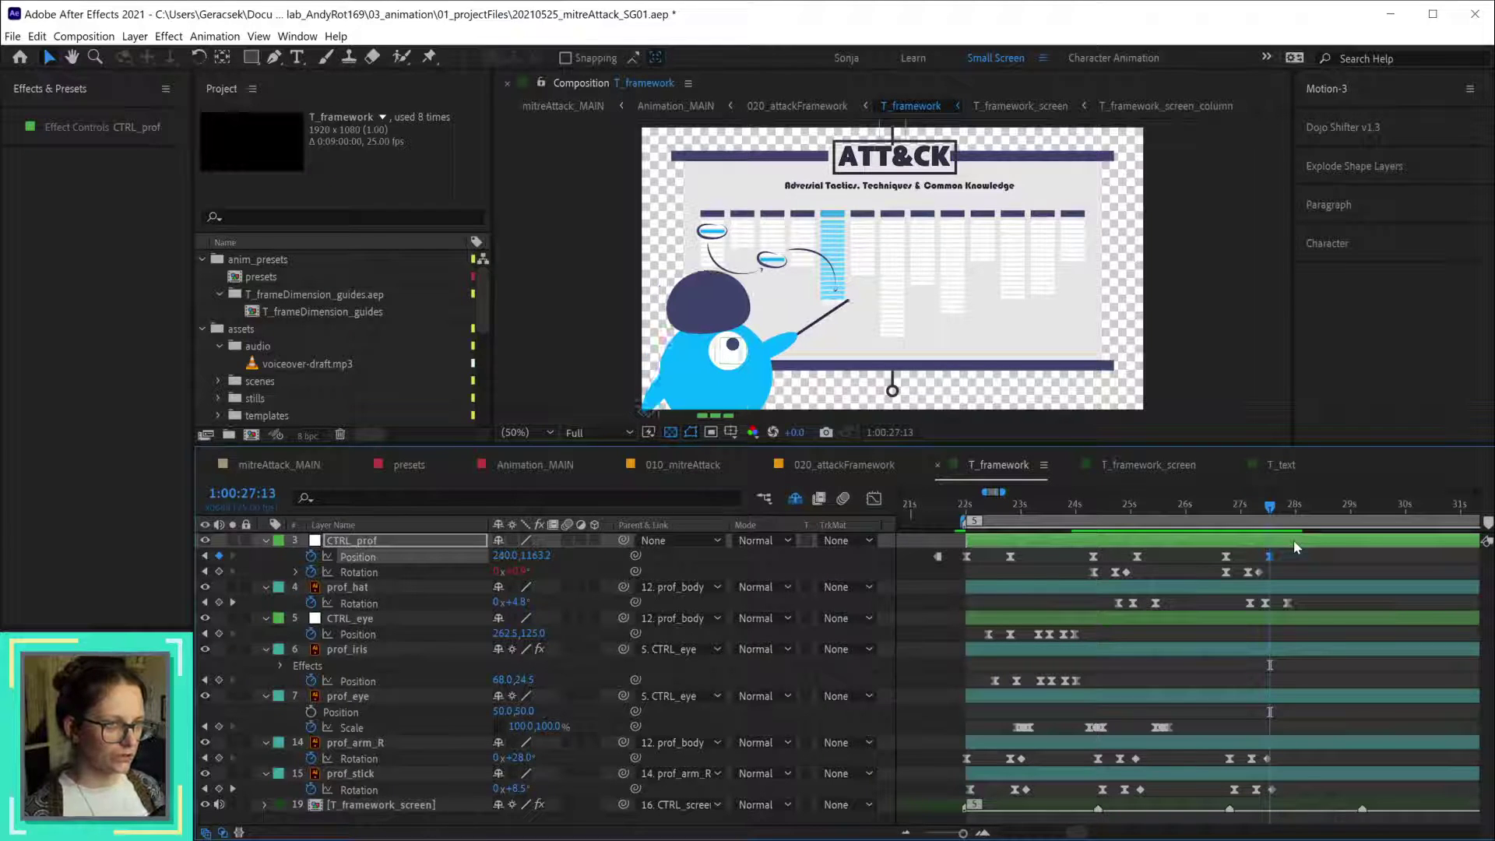
key("shift+Down")
key("shift+Down")
key("shift+Down")
key("shift+Down")
key("shift+Down")
key("shift+Down")
key("shift+Down")
key("shift+Down")
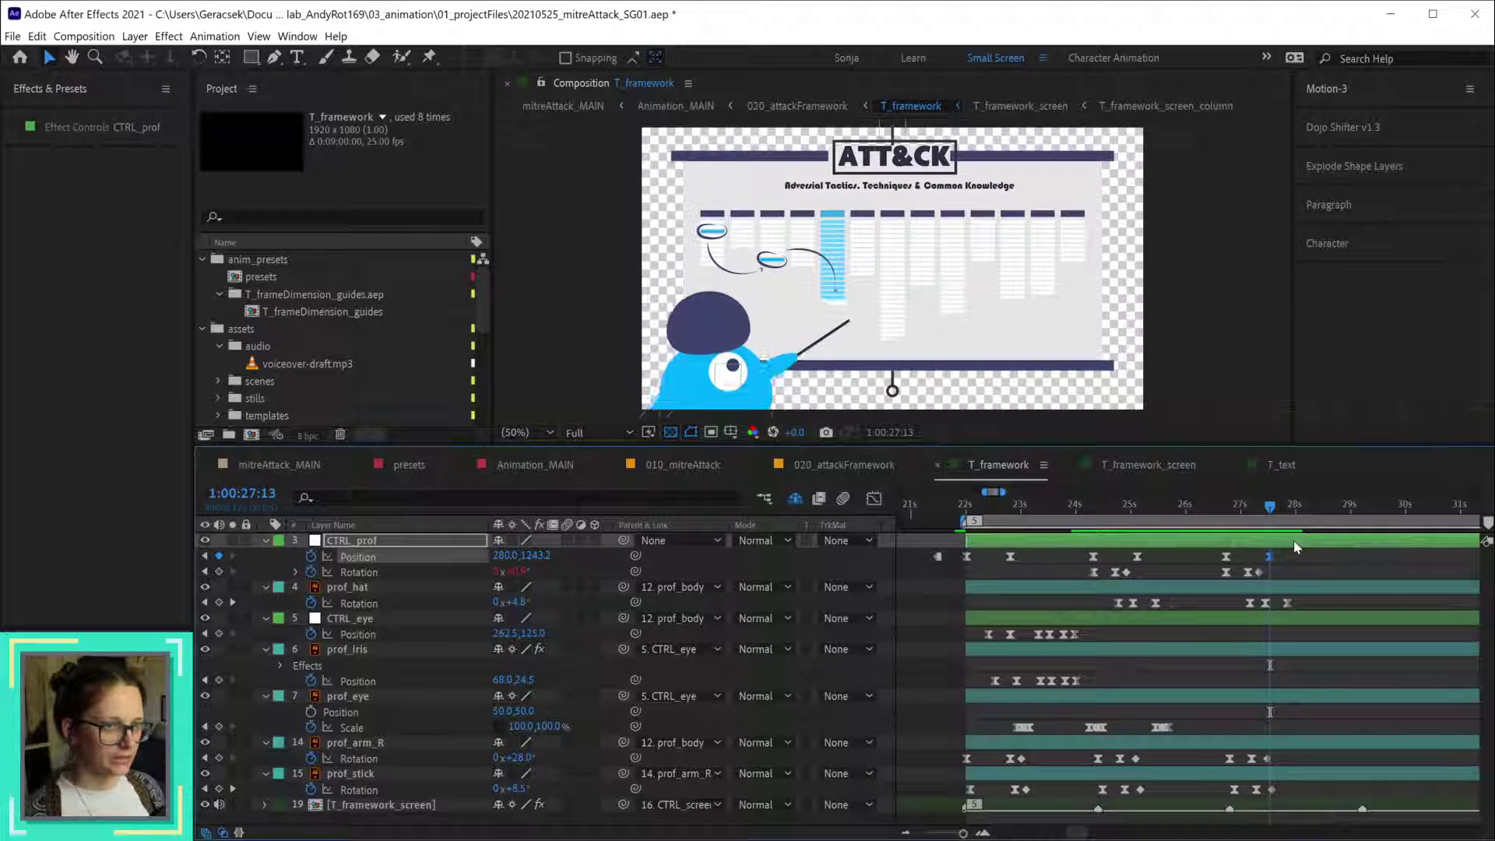
left_click_drag(876, 342, 842, 263)
key("v")
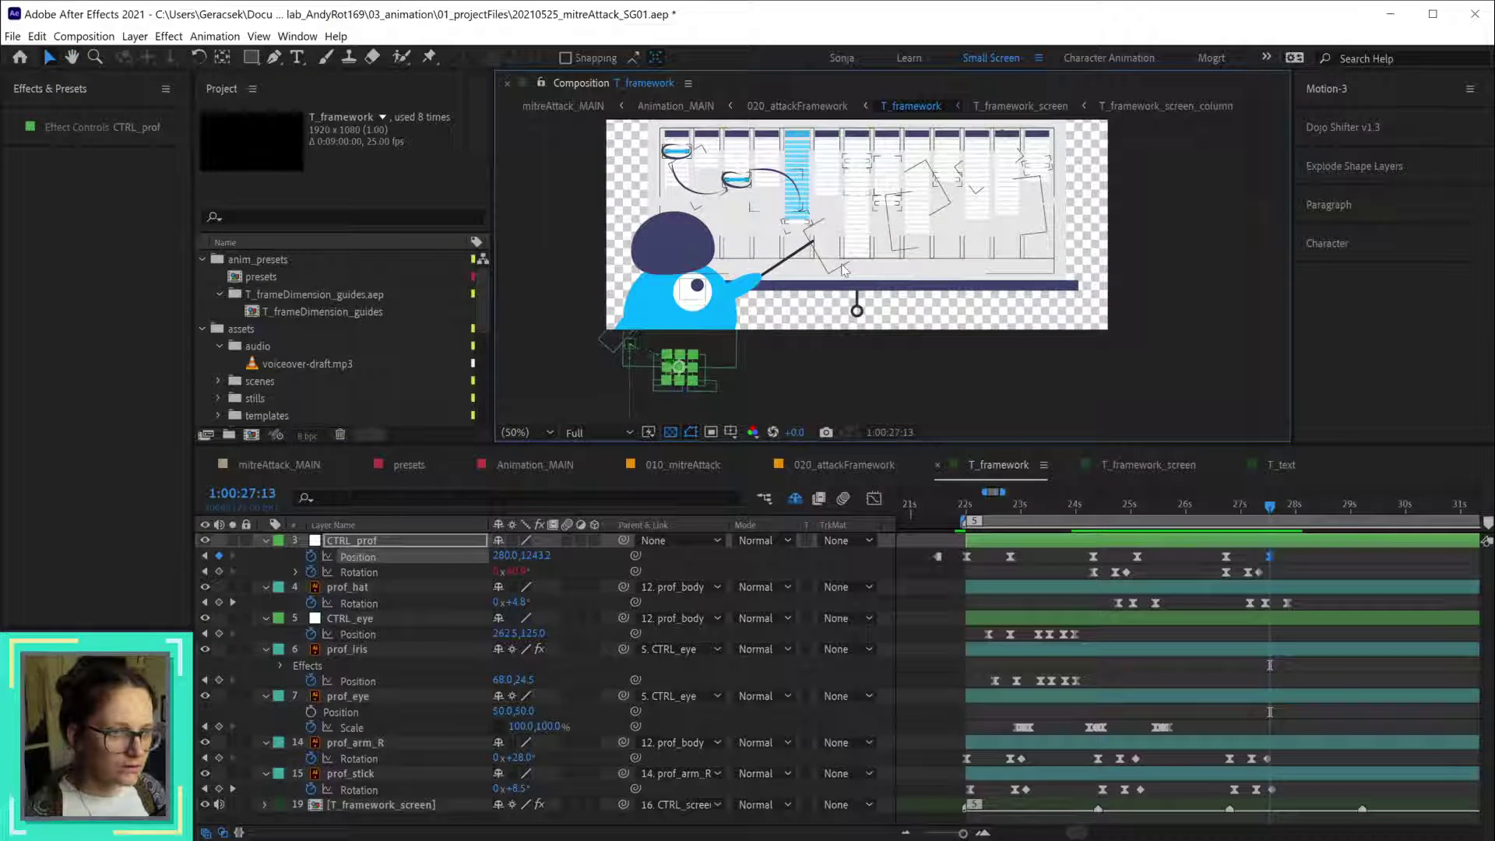
key("shift+Right")
key("shift+Right")
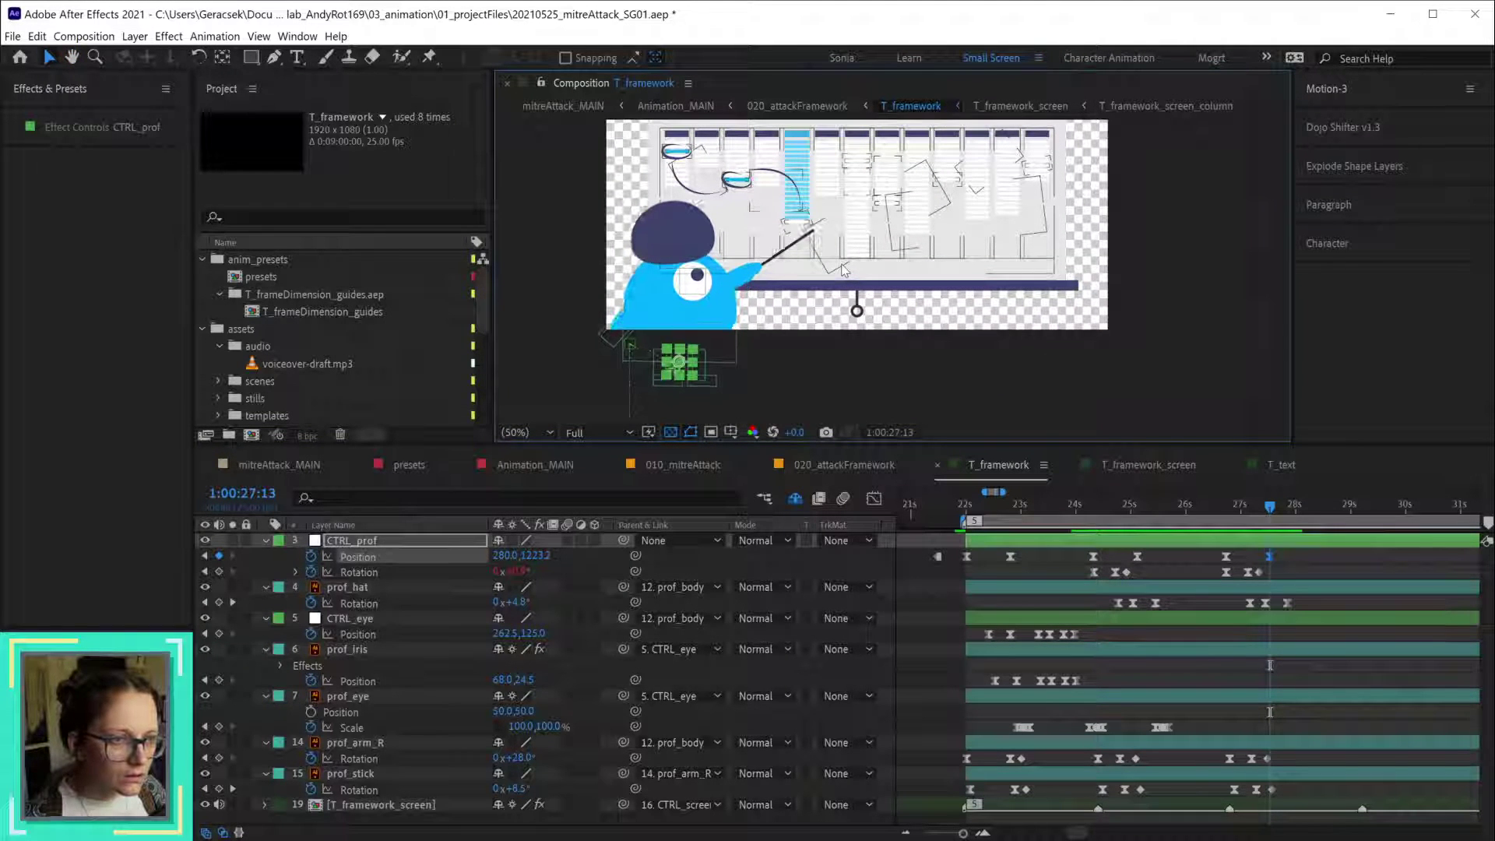
key("shift+Up")
key("shift+Up")
key("shift+Up")
key("shift+Up")
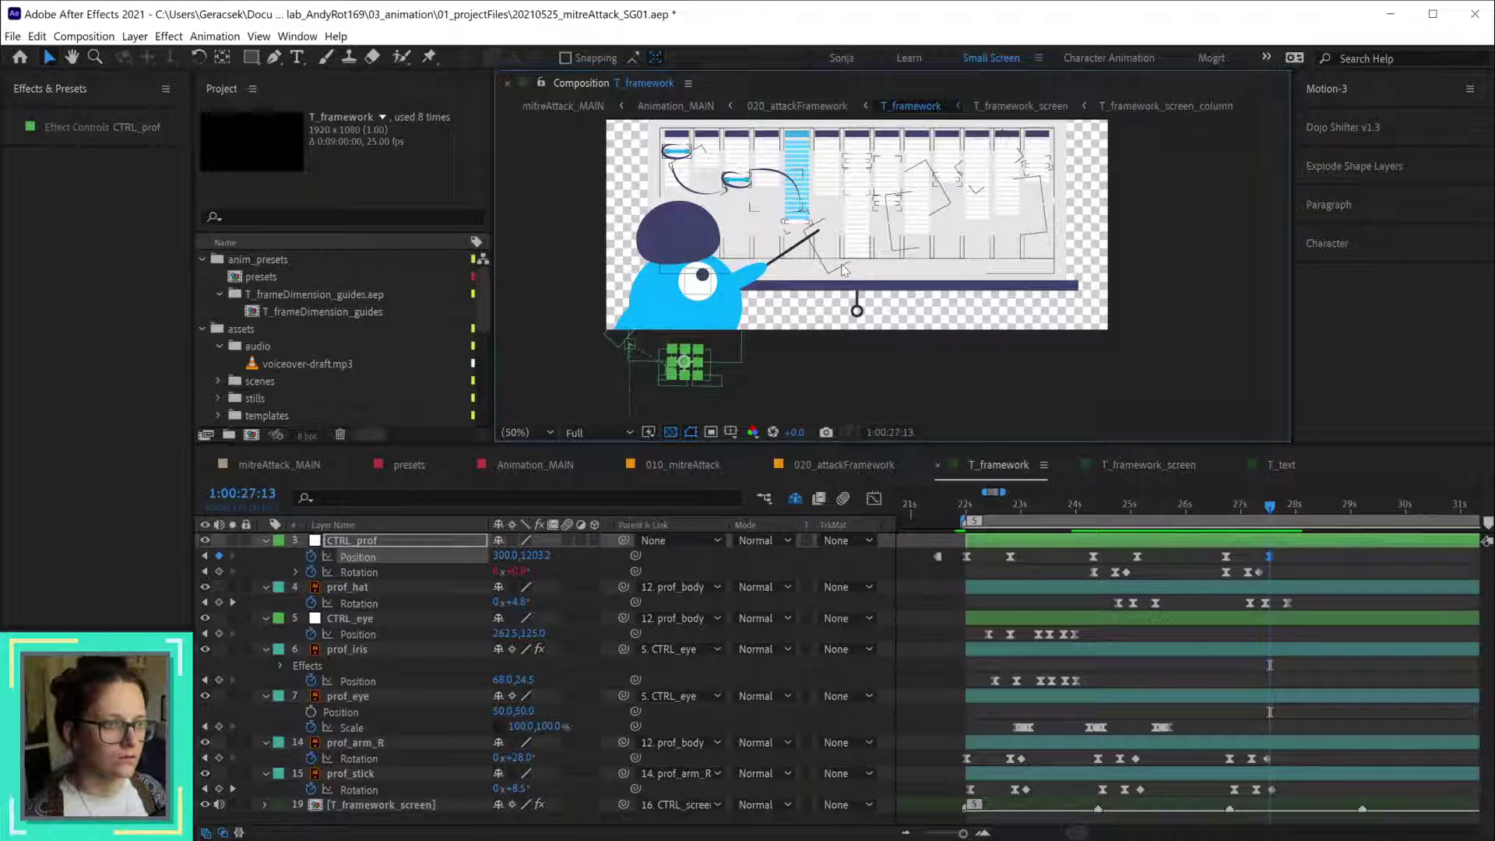
- Set prof_arm_R's last Rotation keyframe to 15° so the stick points up at the highlighted column
double_click(1267, 759)
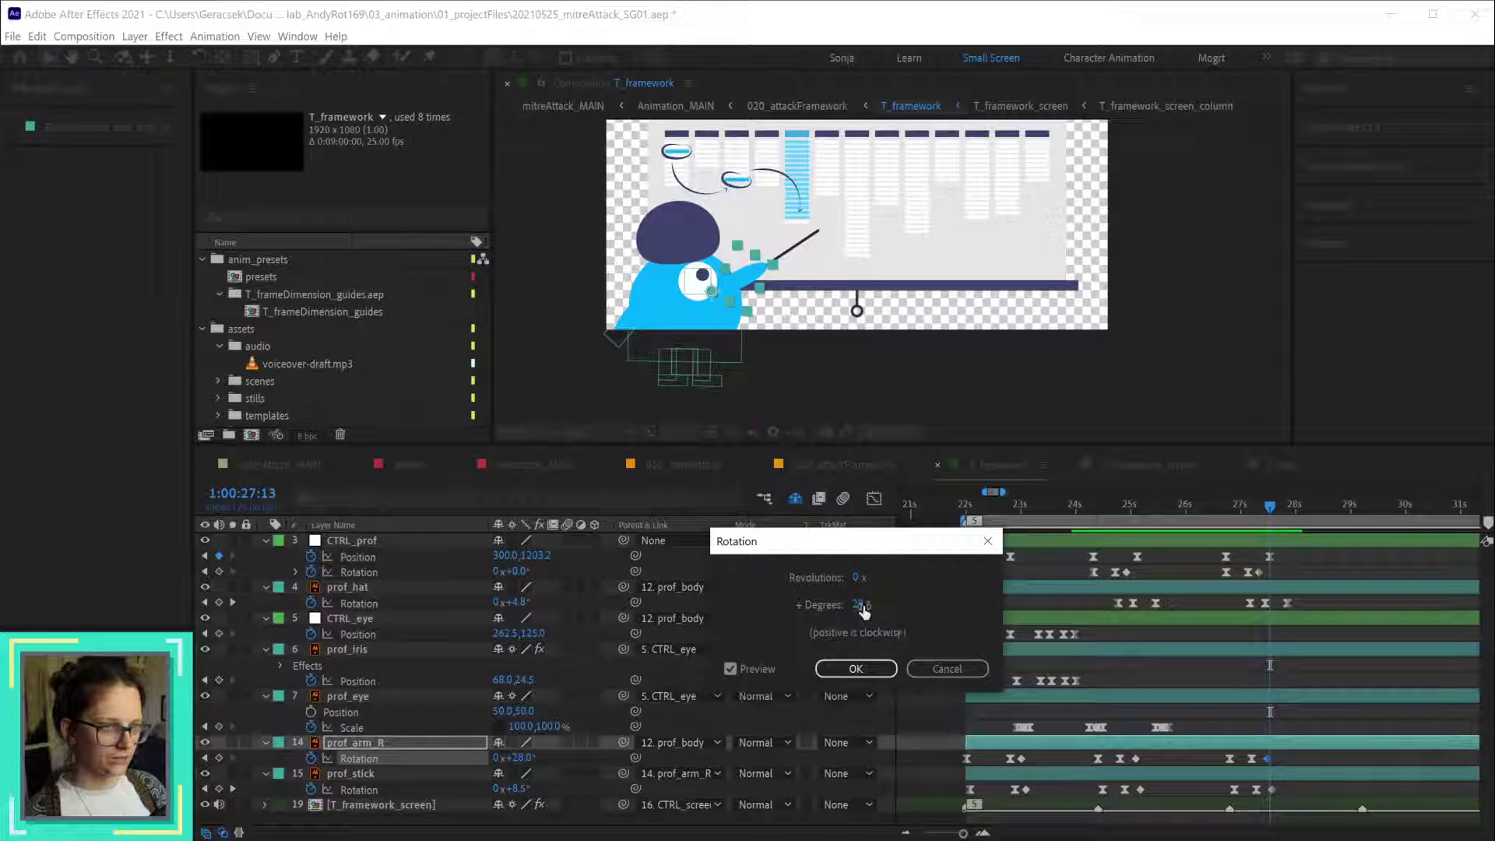
left_click_drag(860, 605, 846, 607)
left_click(856, 668)
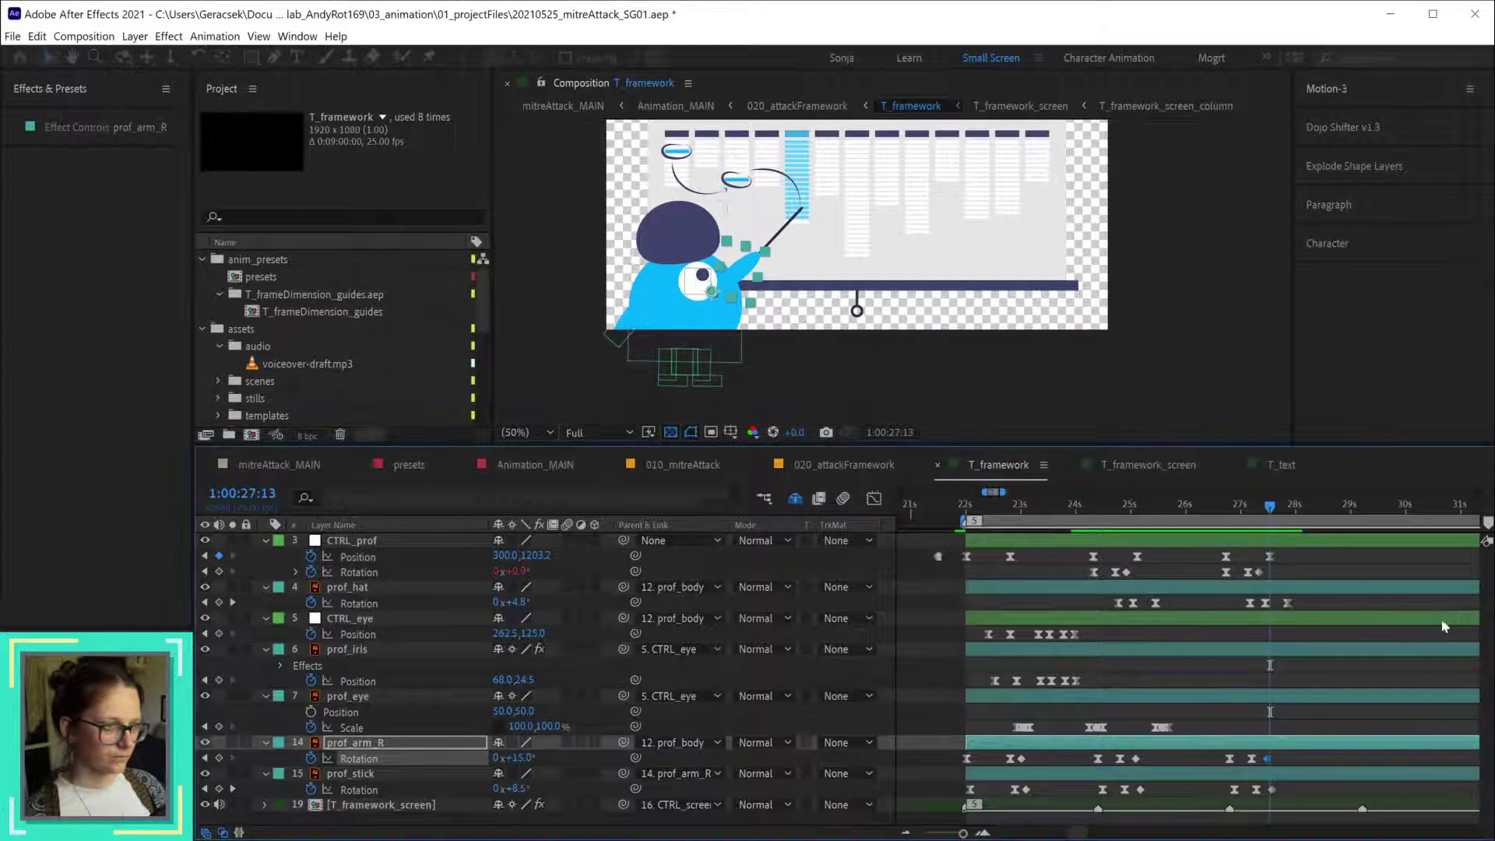
- Lower CTRL_prof's Position keyframe at 1:00:27:13 to 300, 1251.2 to bring the stick tip down towards the column's end
left_click(1285, 541)
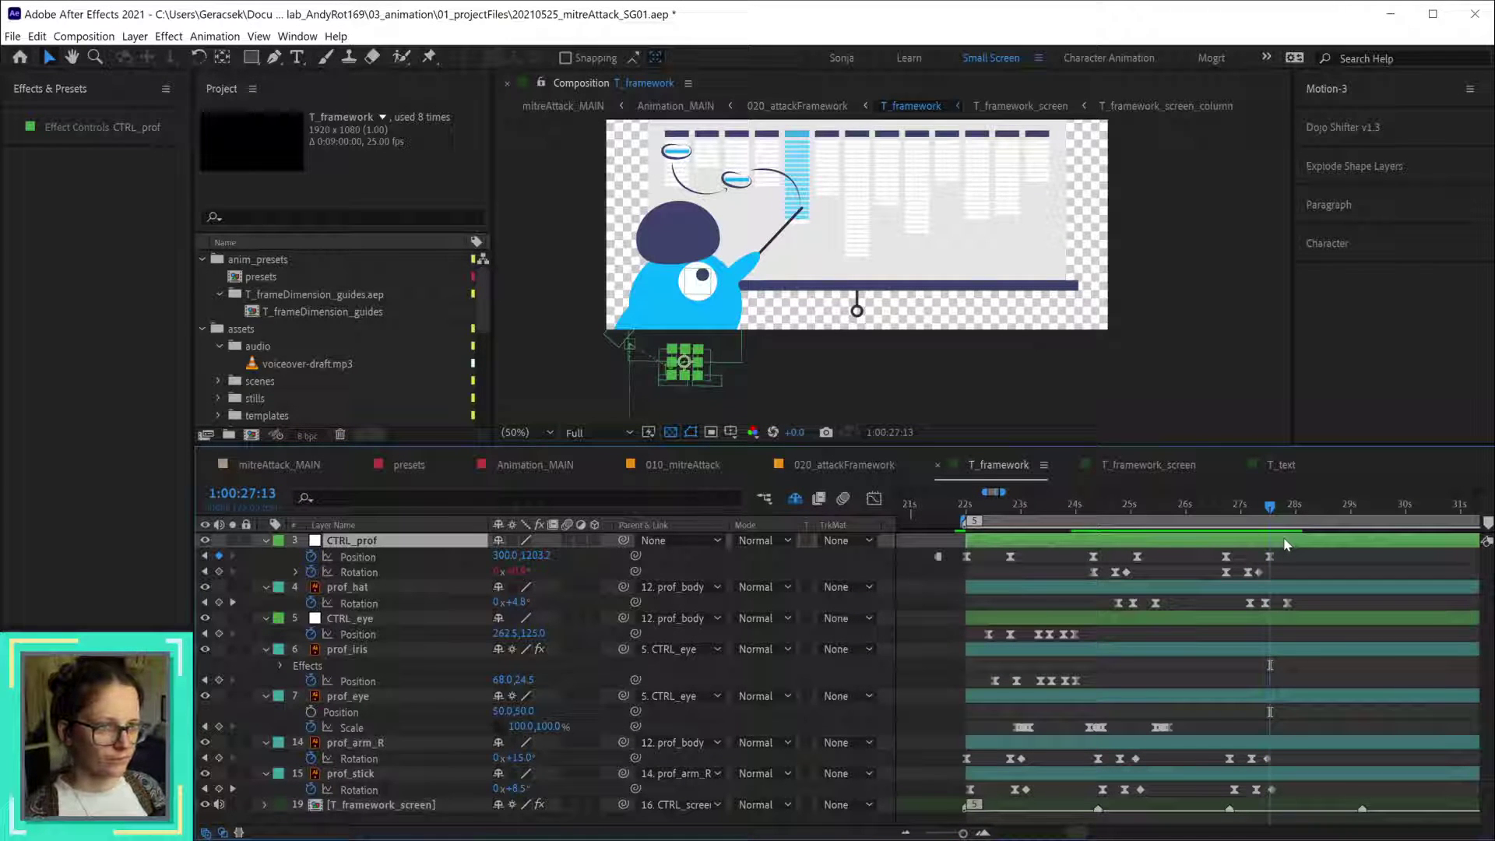
key("alt+shift+p")
key("shift+Down")
key("shift+Down")
key("shift+Down")
key("shift+Down")
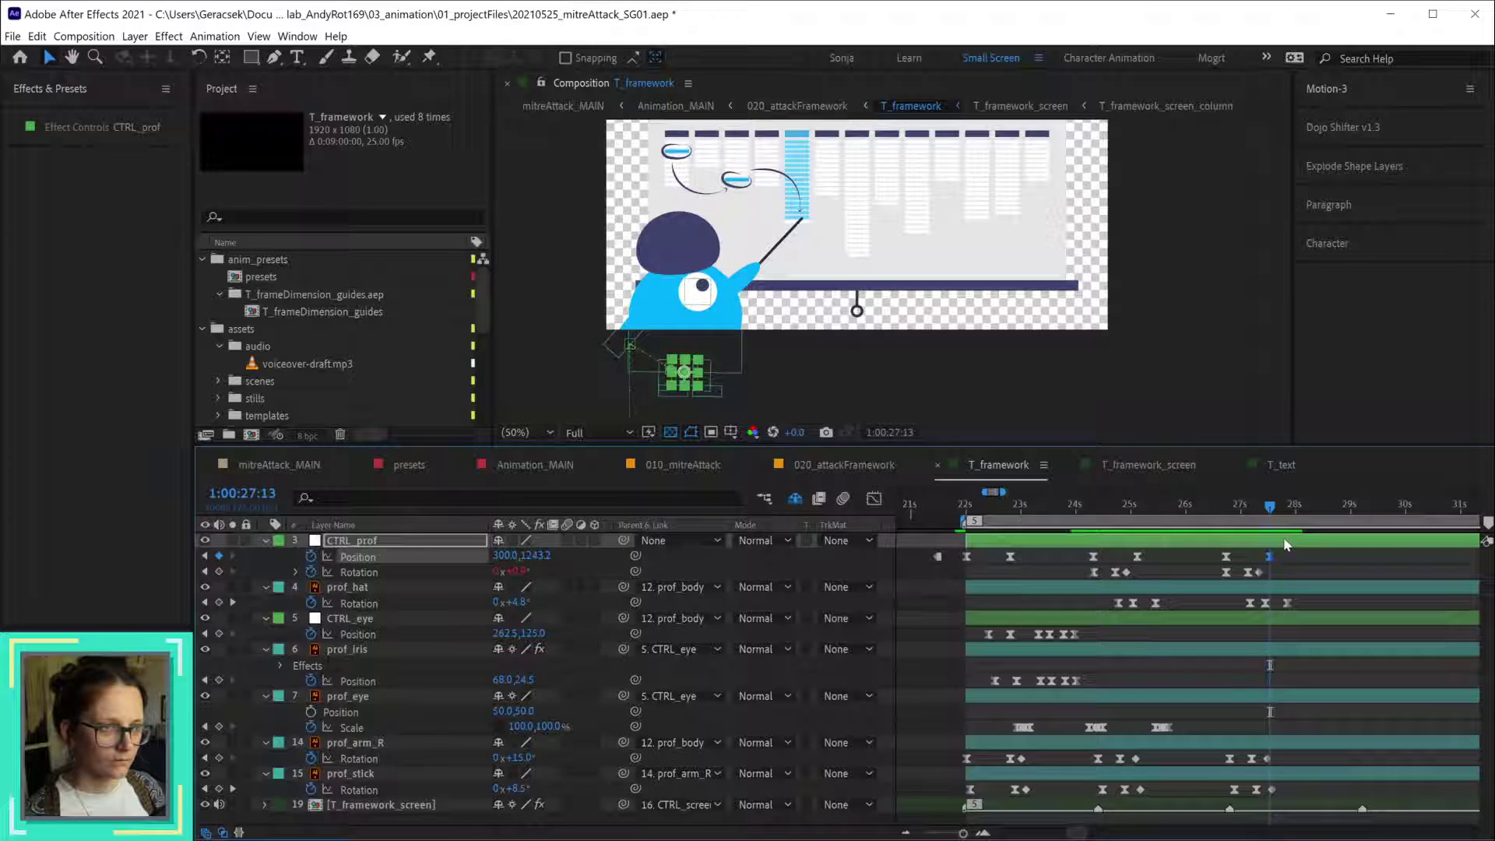
key("Down")
key("Down")
key("Down")
key("Down")
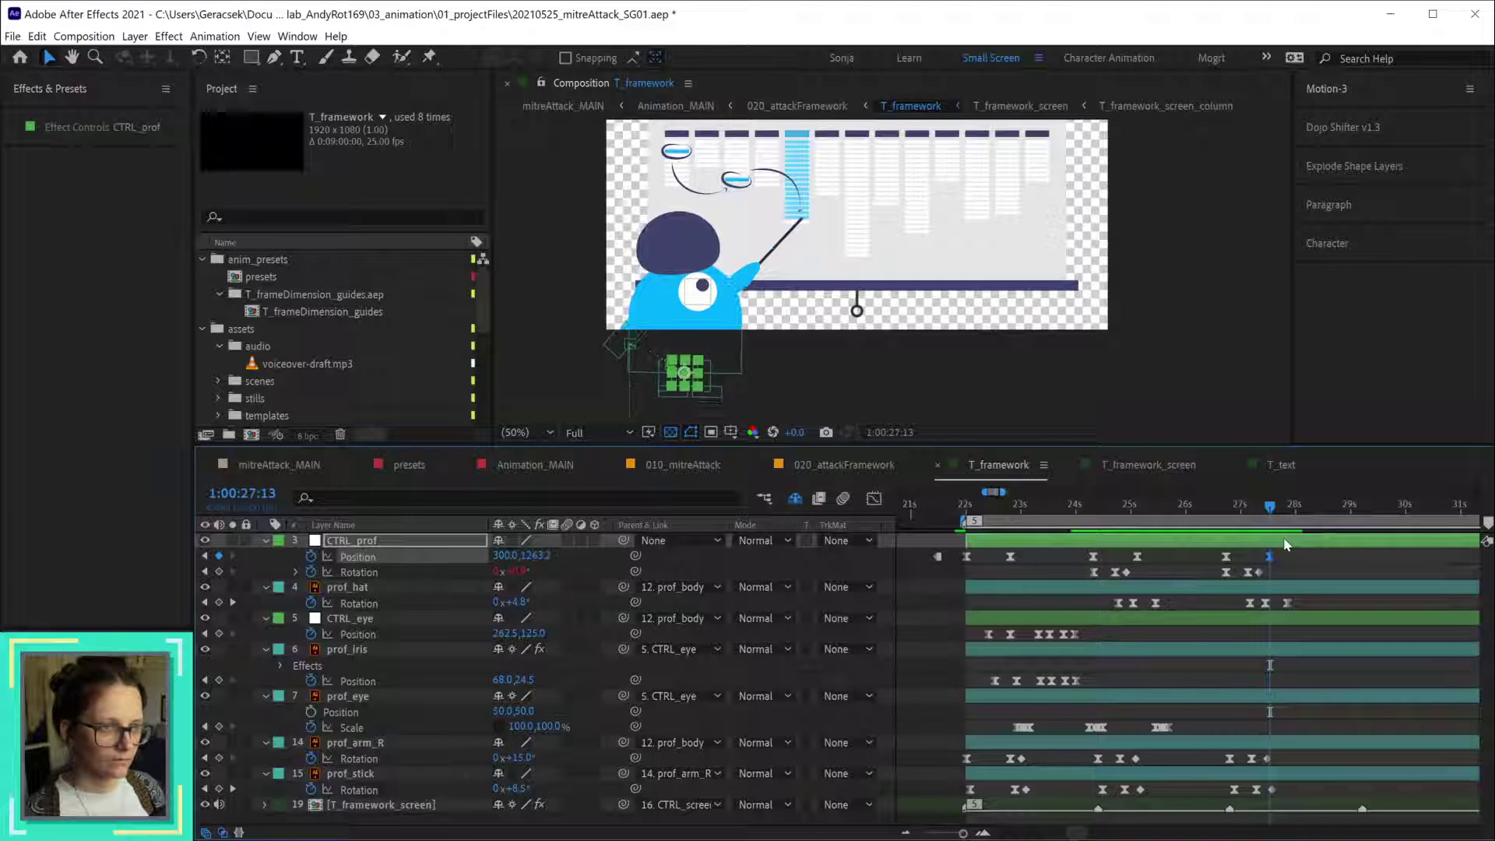
key("Down")
key("Down")
key("Down")
key("Down")
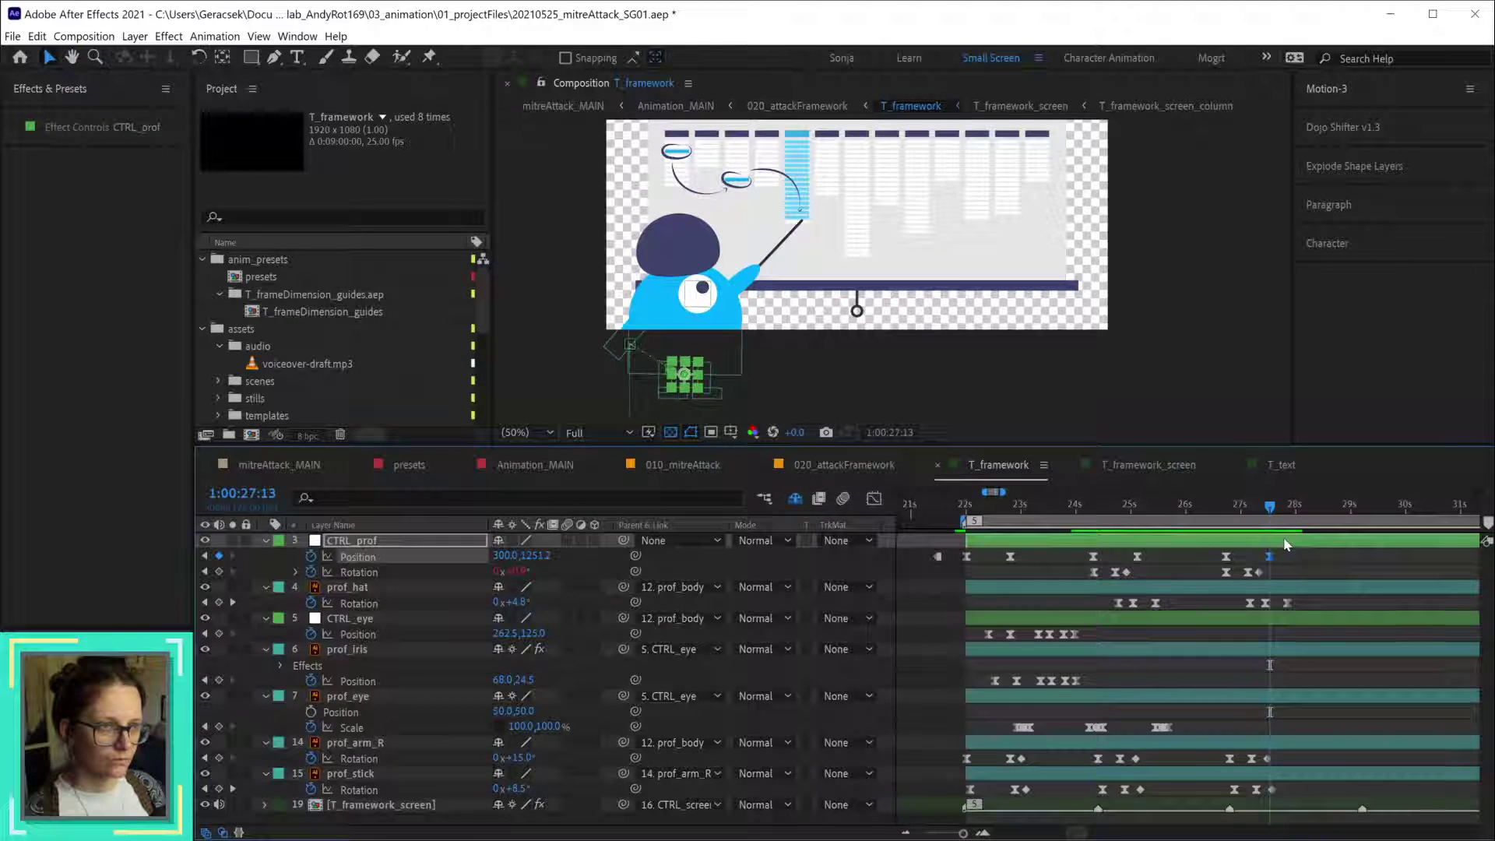
- Check the pose at 1:00:27:17 and set CTRL_prof's last Position keyframe to X 300 and Y 1254 px
left_click_drag(1274, 514, 1283, 514)
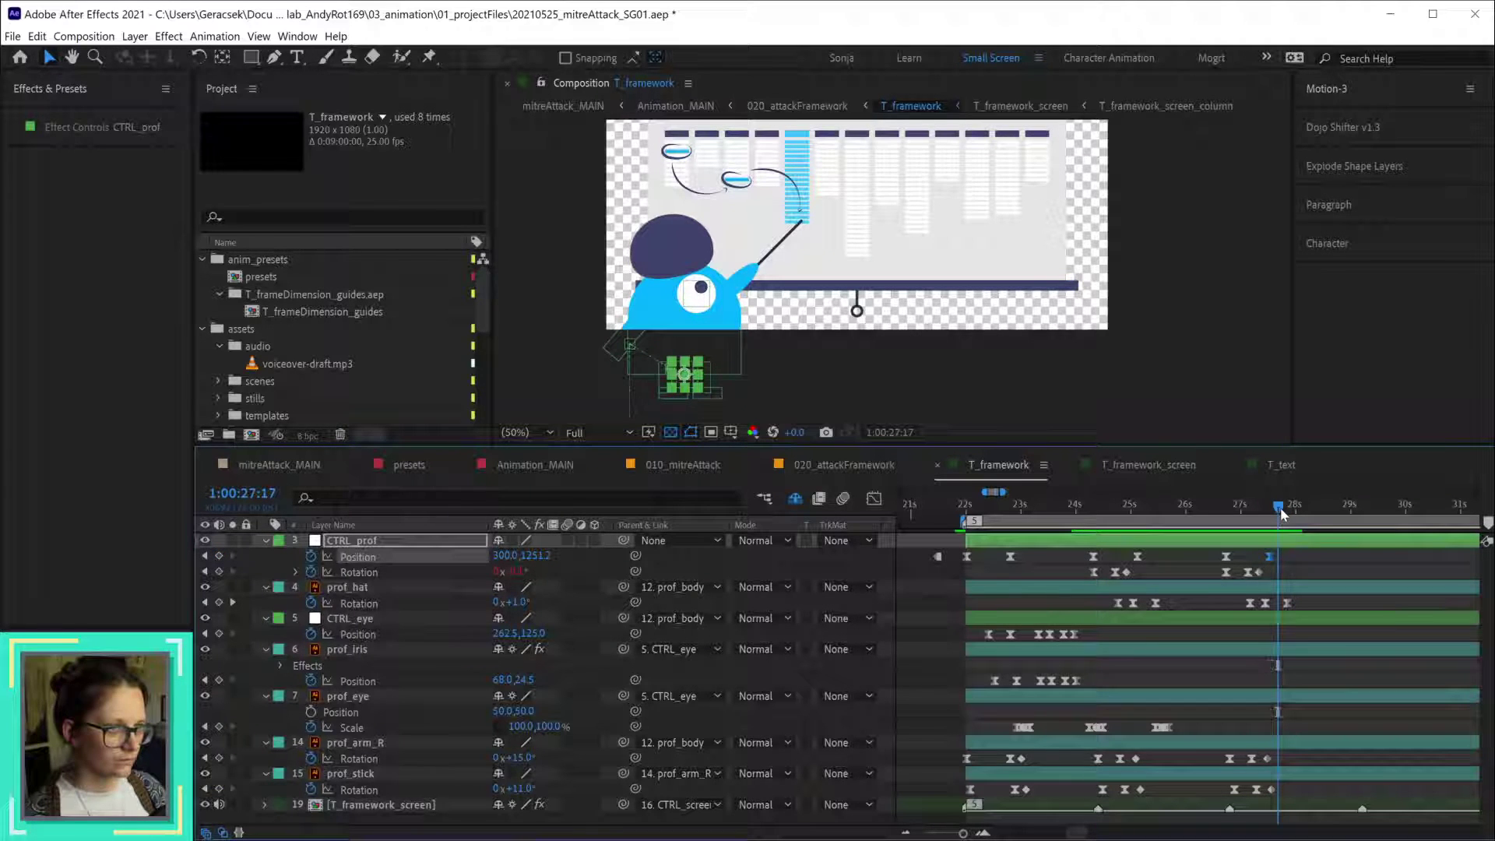
left_click(1270, 563)
double_click(1269, 558)
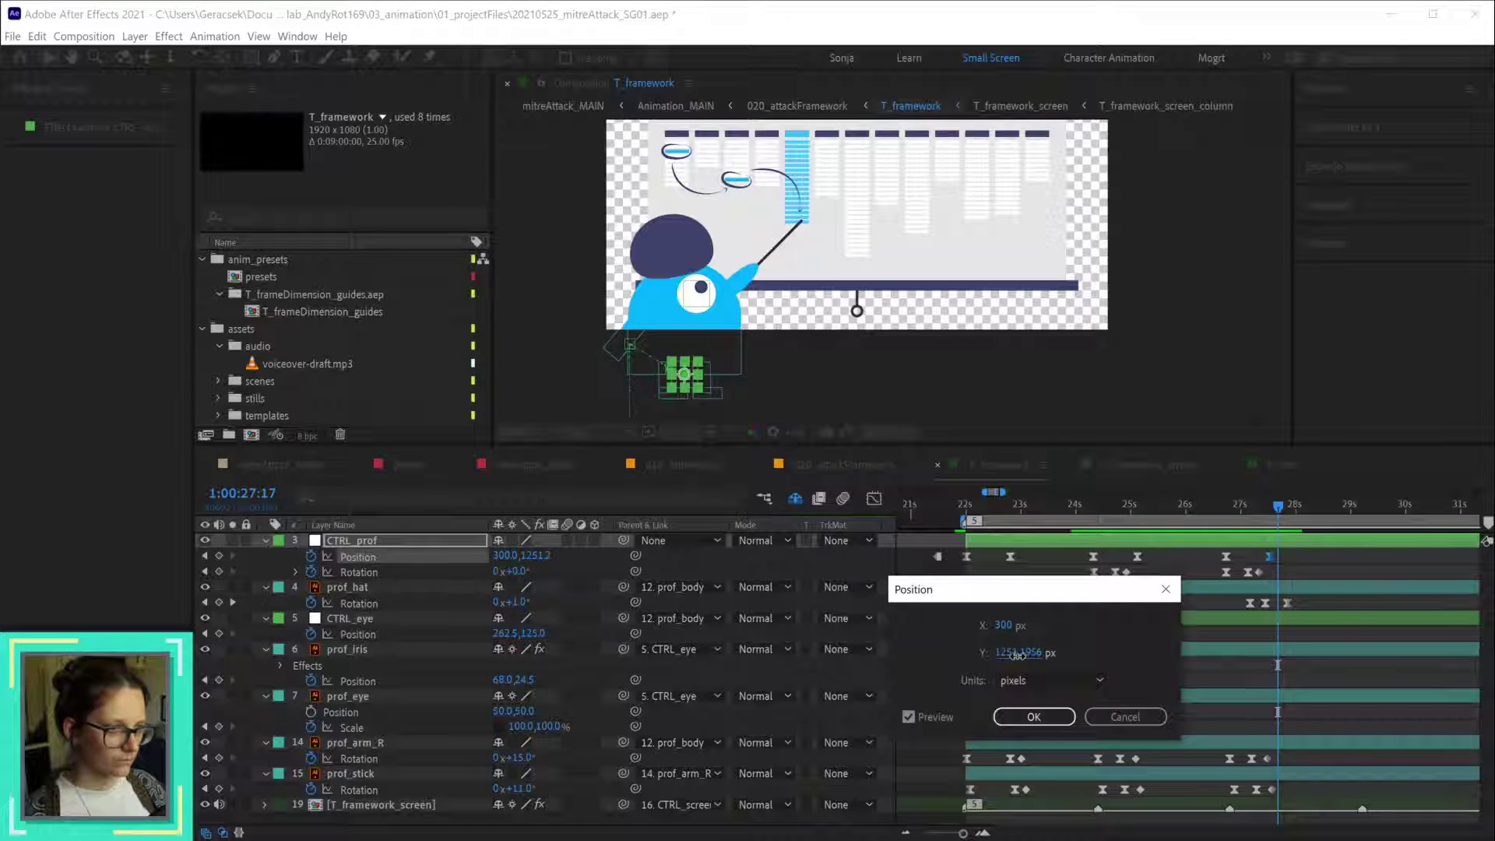
left_click_drag(1018, 656, 1019, 659)
left_click(1004, 627)
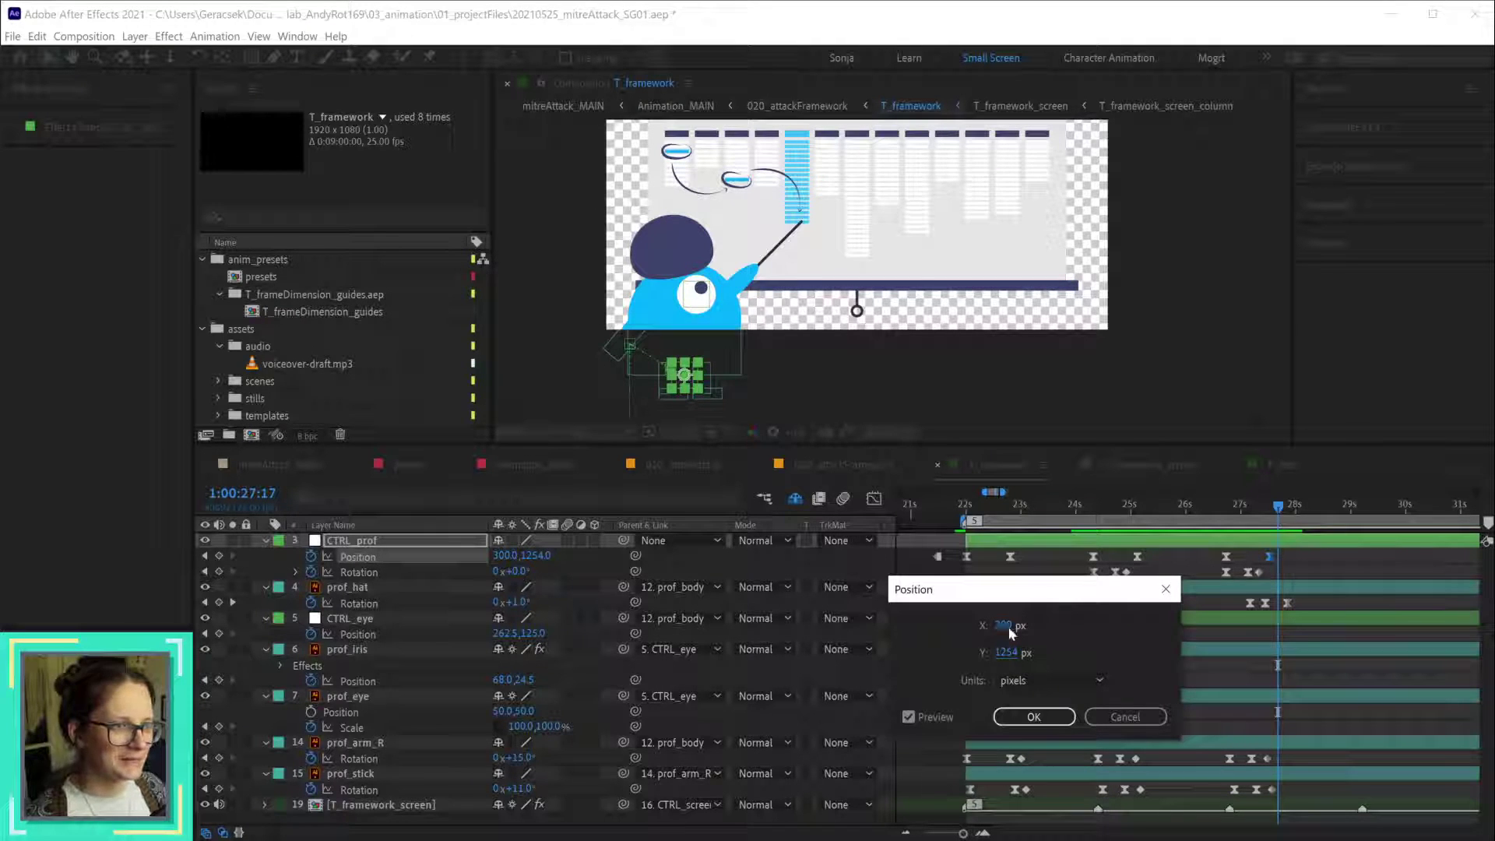
key("Return")
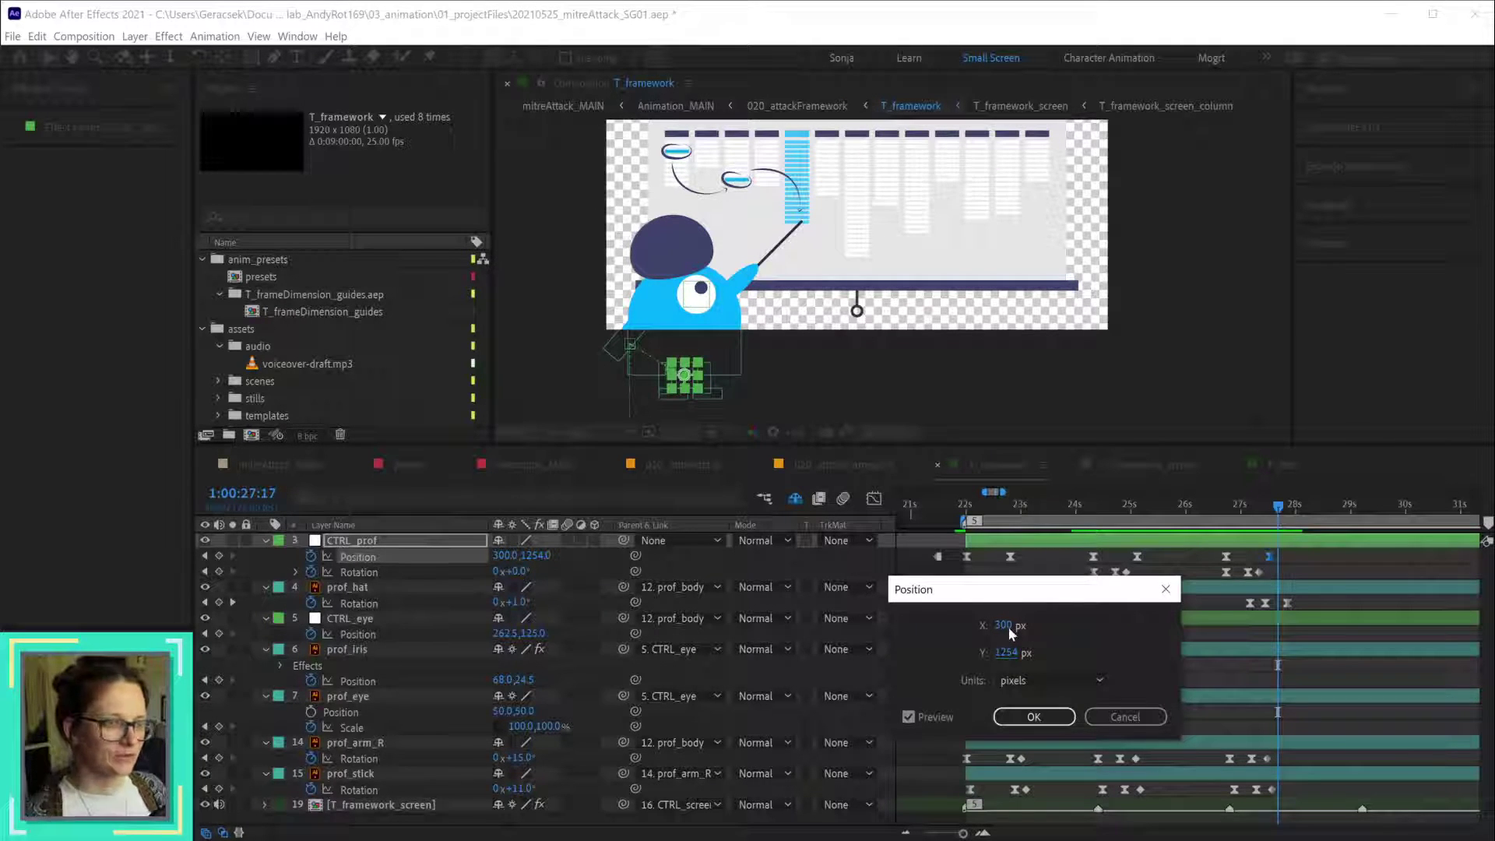
key("Return")
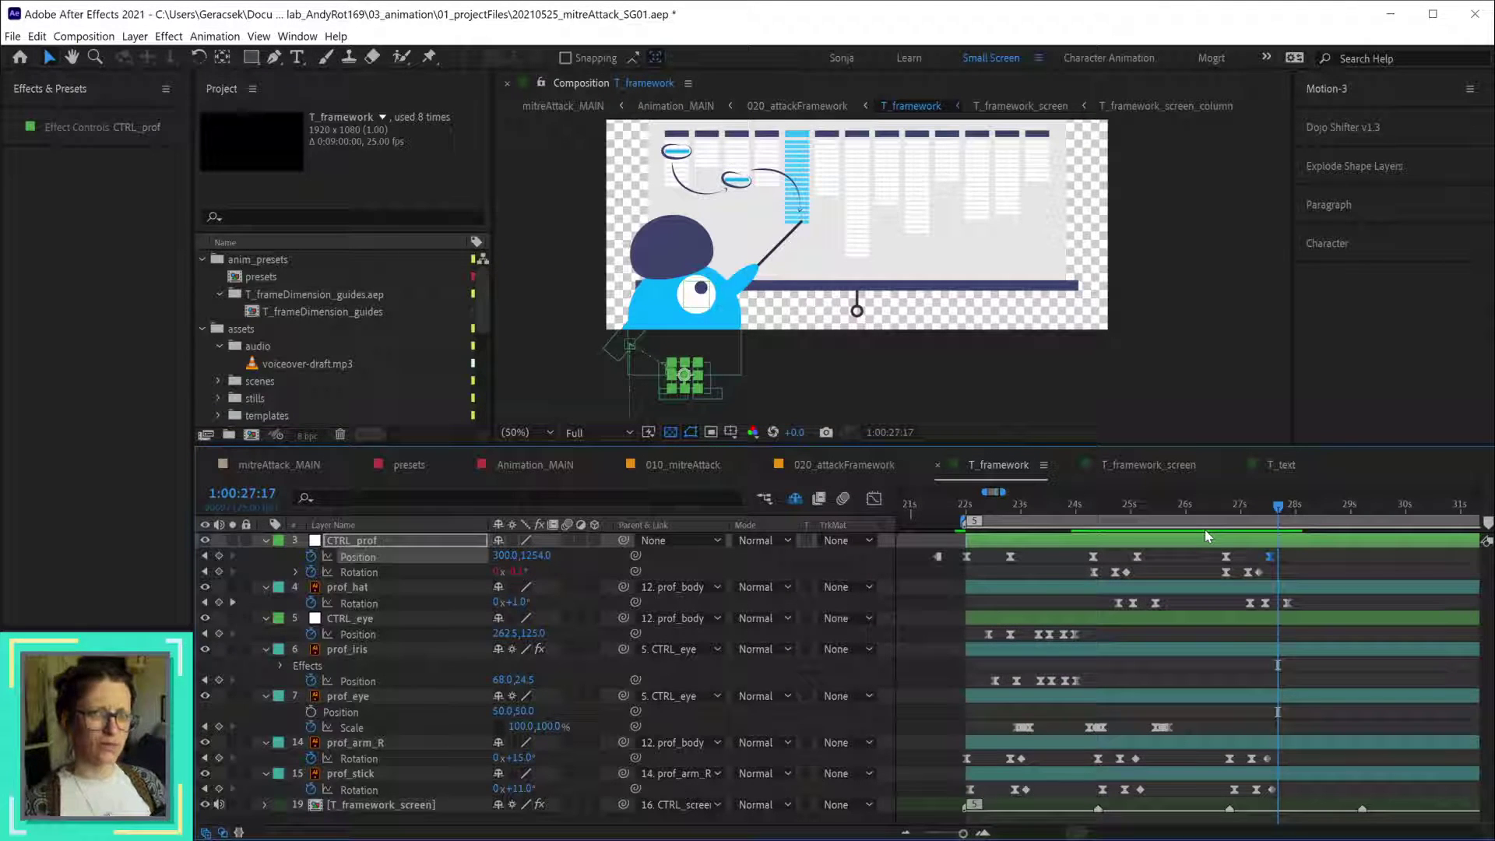
- Preview the professor's pointing move between 1:00:25:11 and 1:00:28:14 and check the stick against the highlighted columns
left_click(1157, 512)
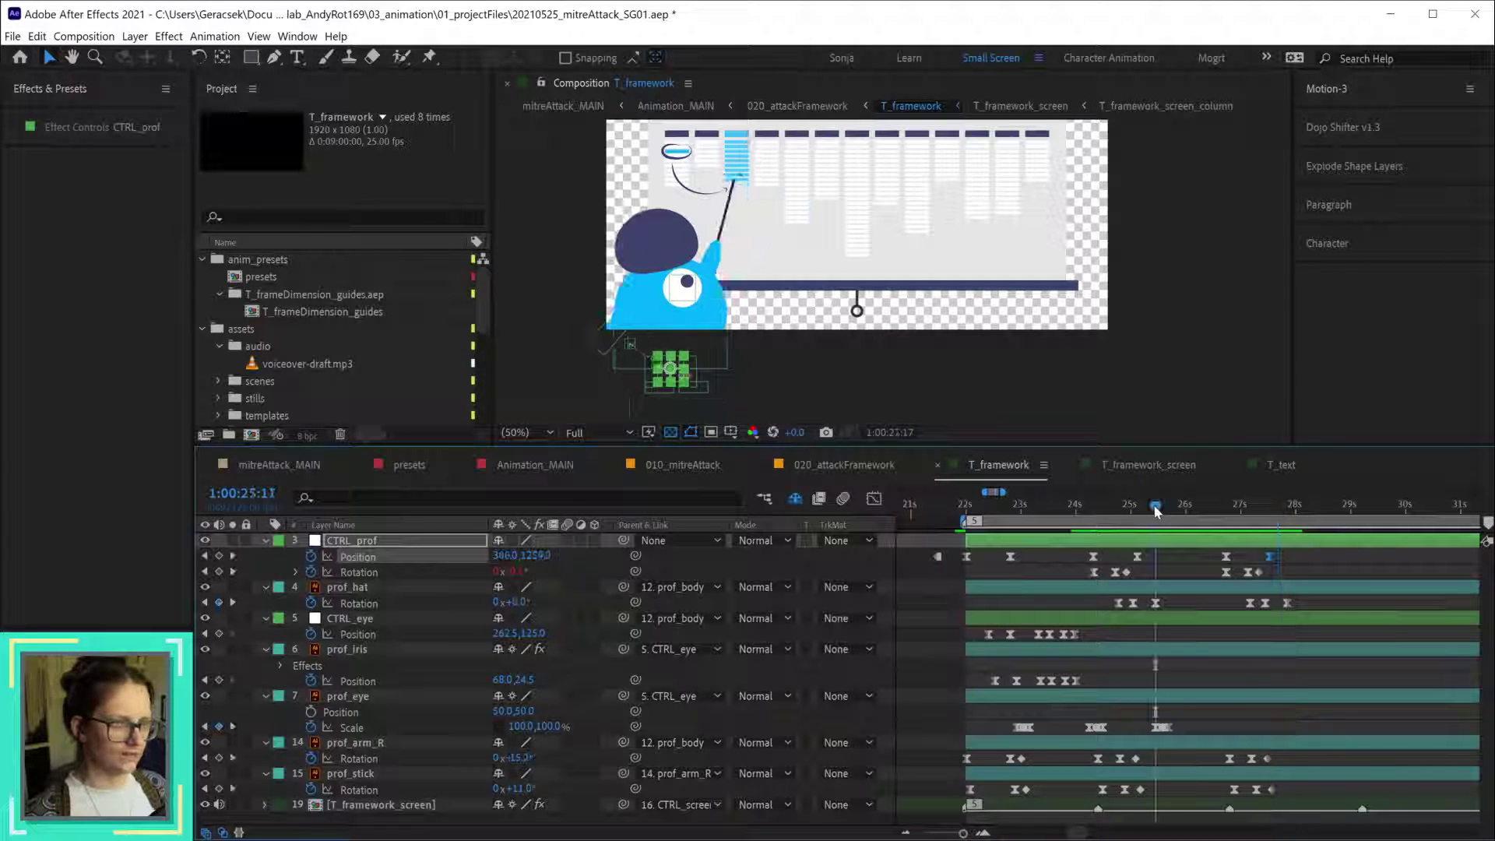
key("Page_Up")
key("Page_Up")
key("Page_Up")
key("Page_Up")
key("Page_Up")
key("Page_Up")
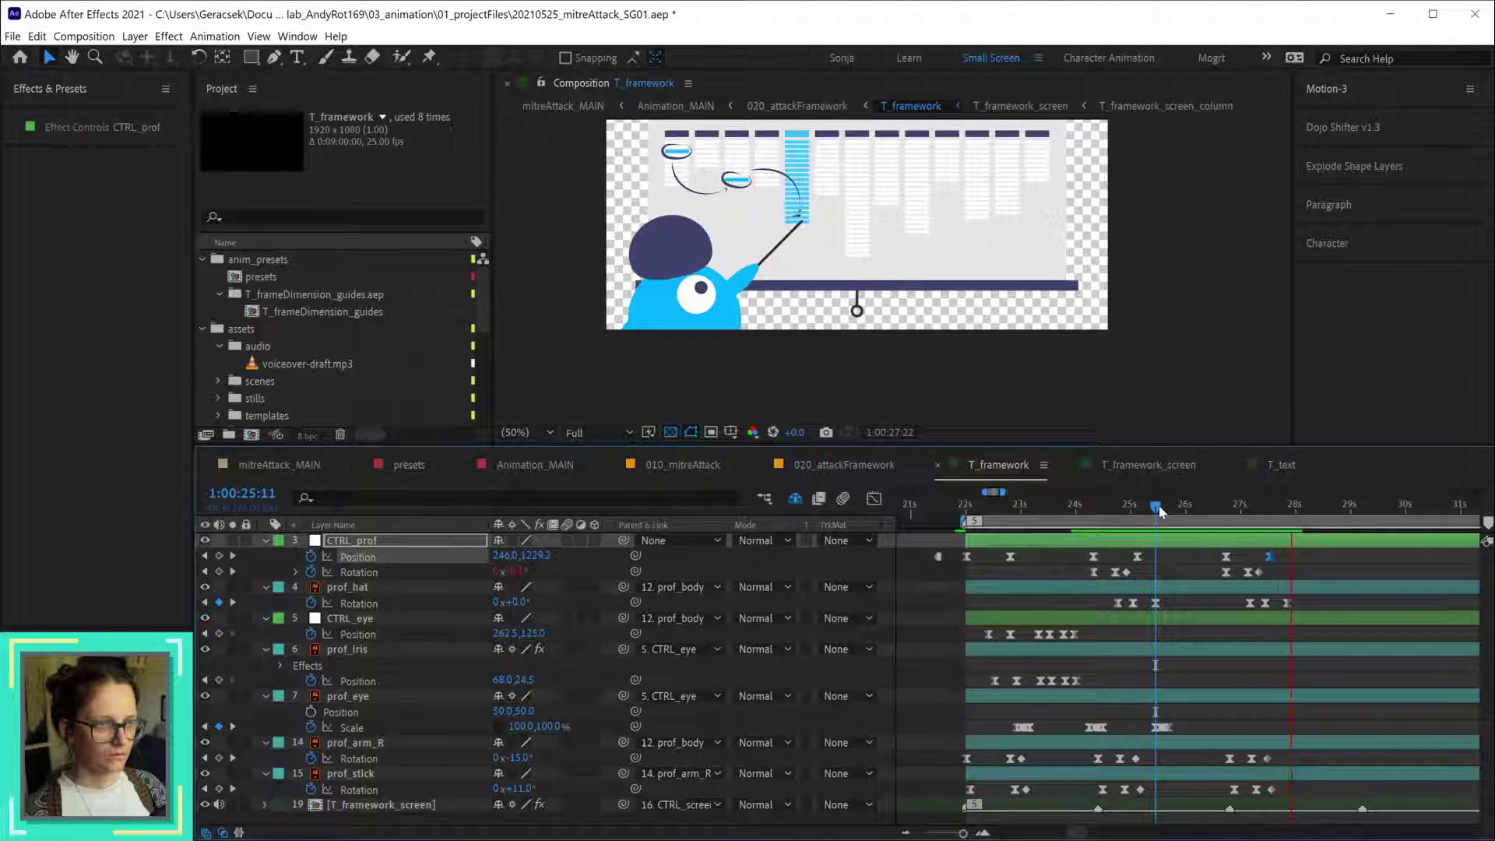
left_click_drag(1092, 510, 1327, 519)
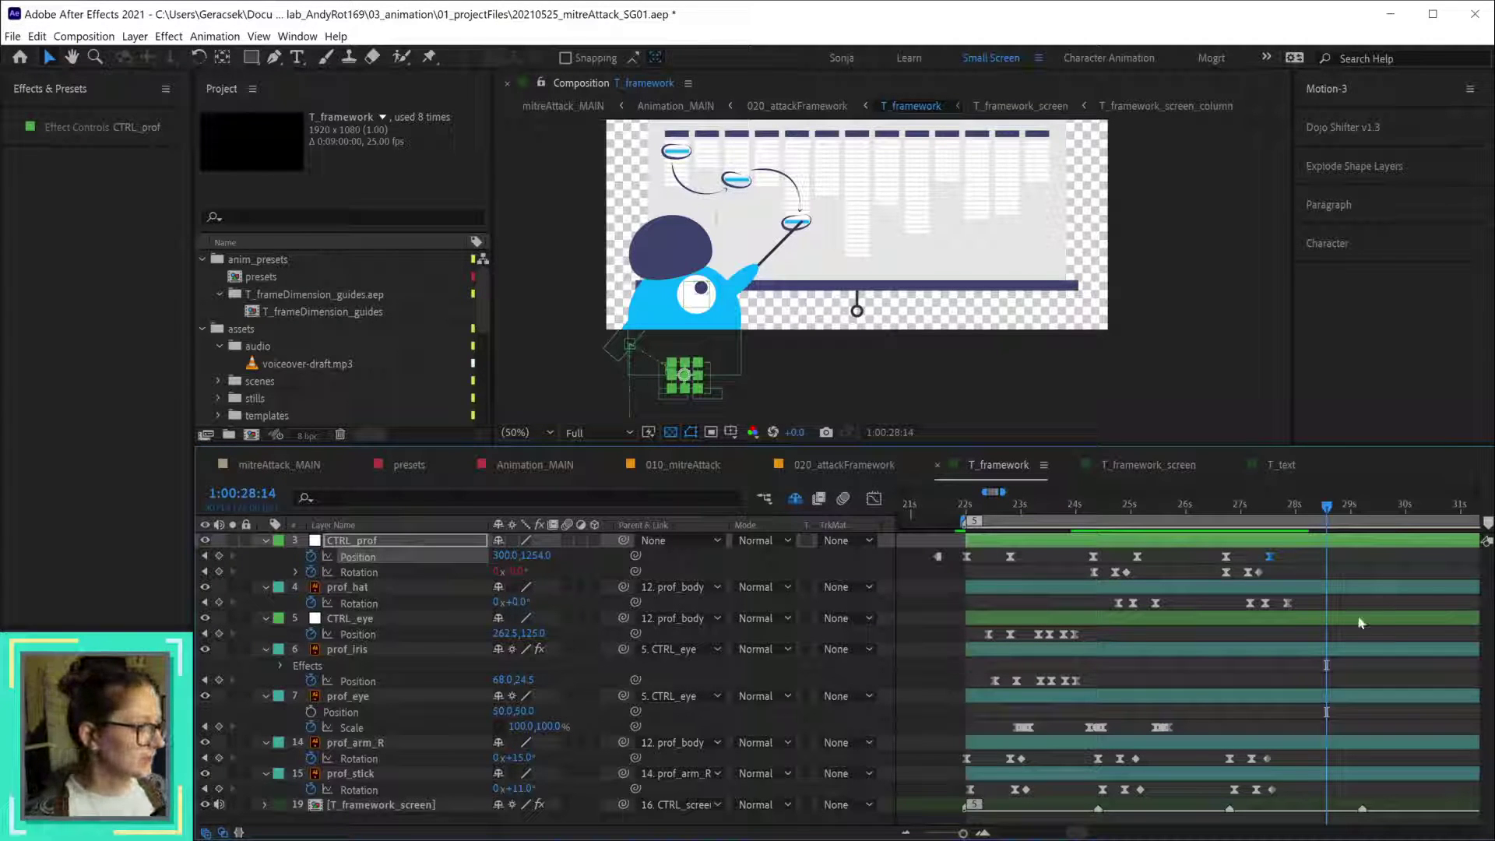
- Clone the latest keyframes of CTRL_prof, prof_hat, prof_arm_R and prof_stick to 1:00:29:03 with Motion-3's Clone
scroll(1246, 653, "down", 4)
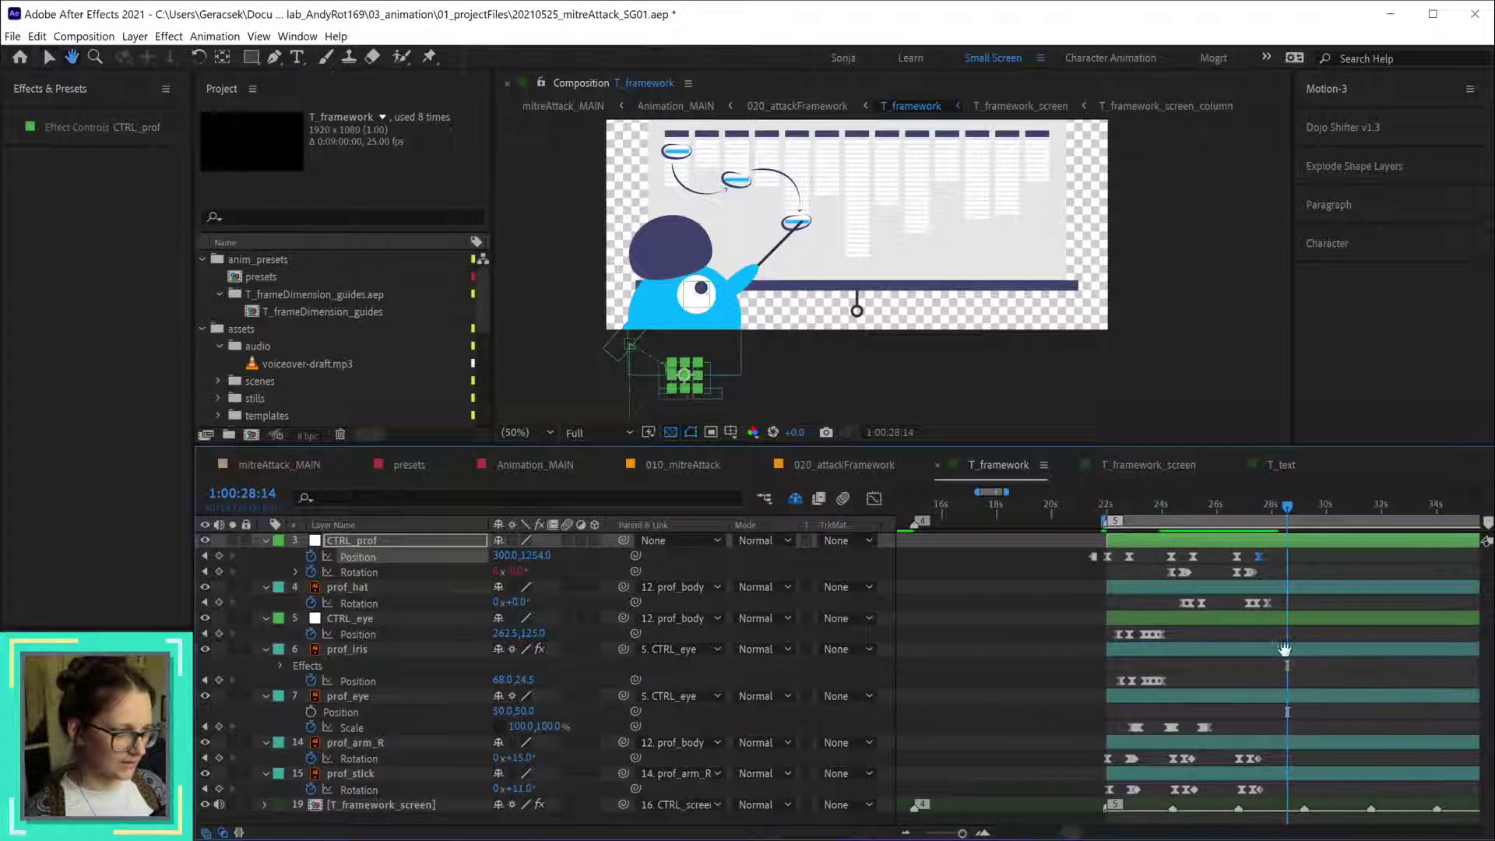
scroll(1131, 651, "up", 2)
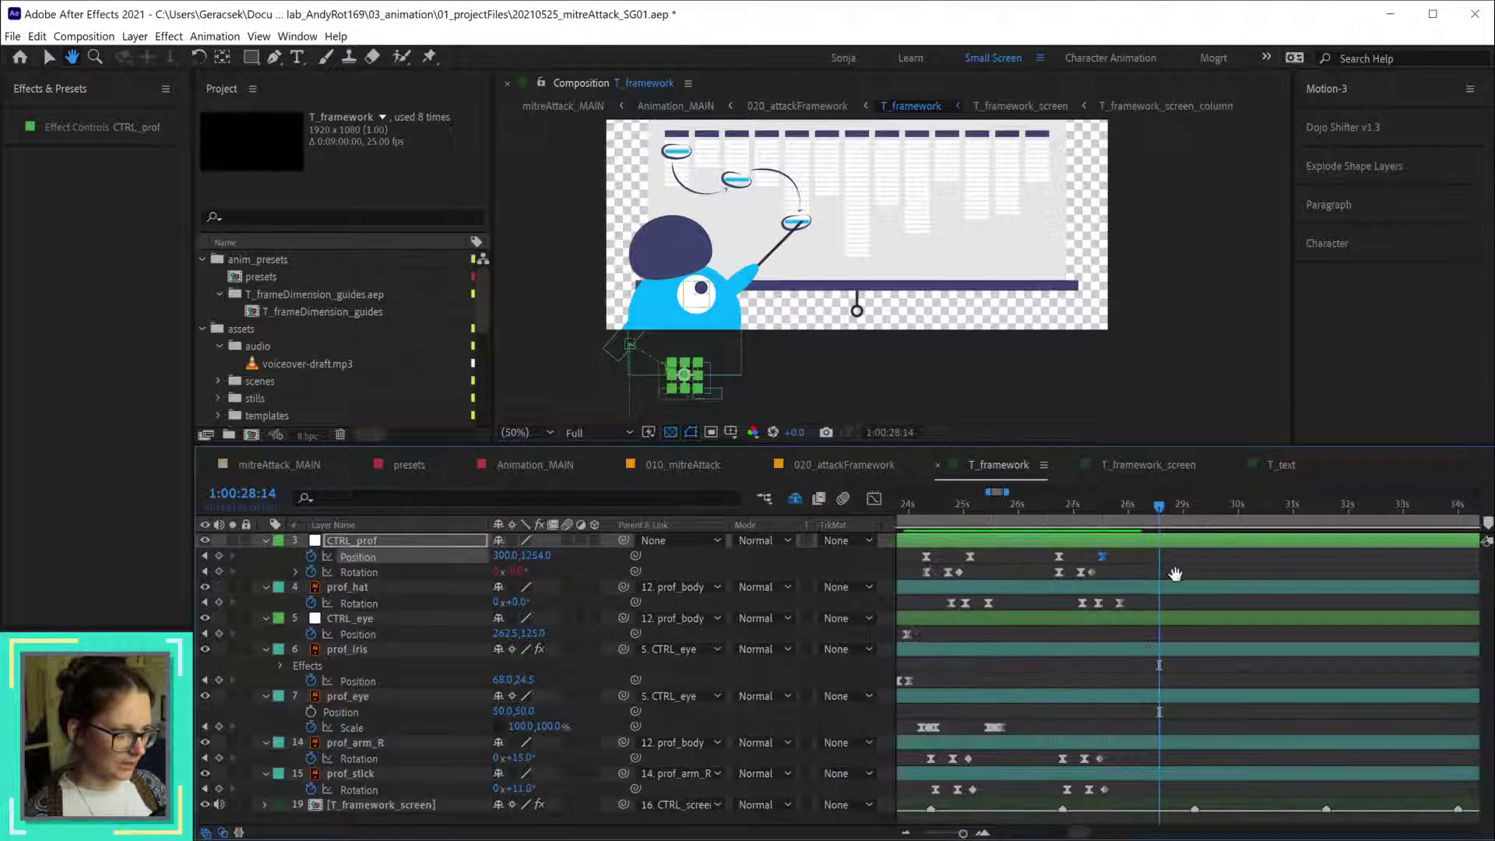
left_click(1190, 511)
left_click_drag(1191, 514, 1195, 512)
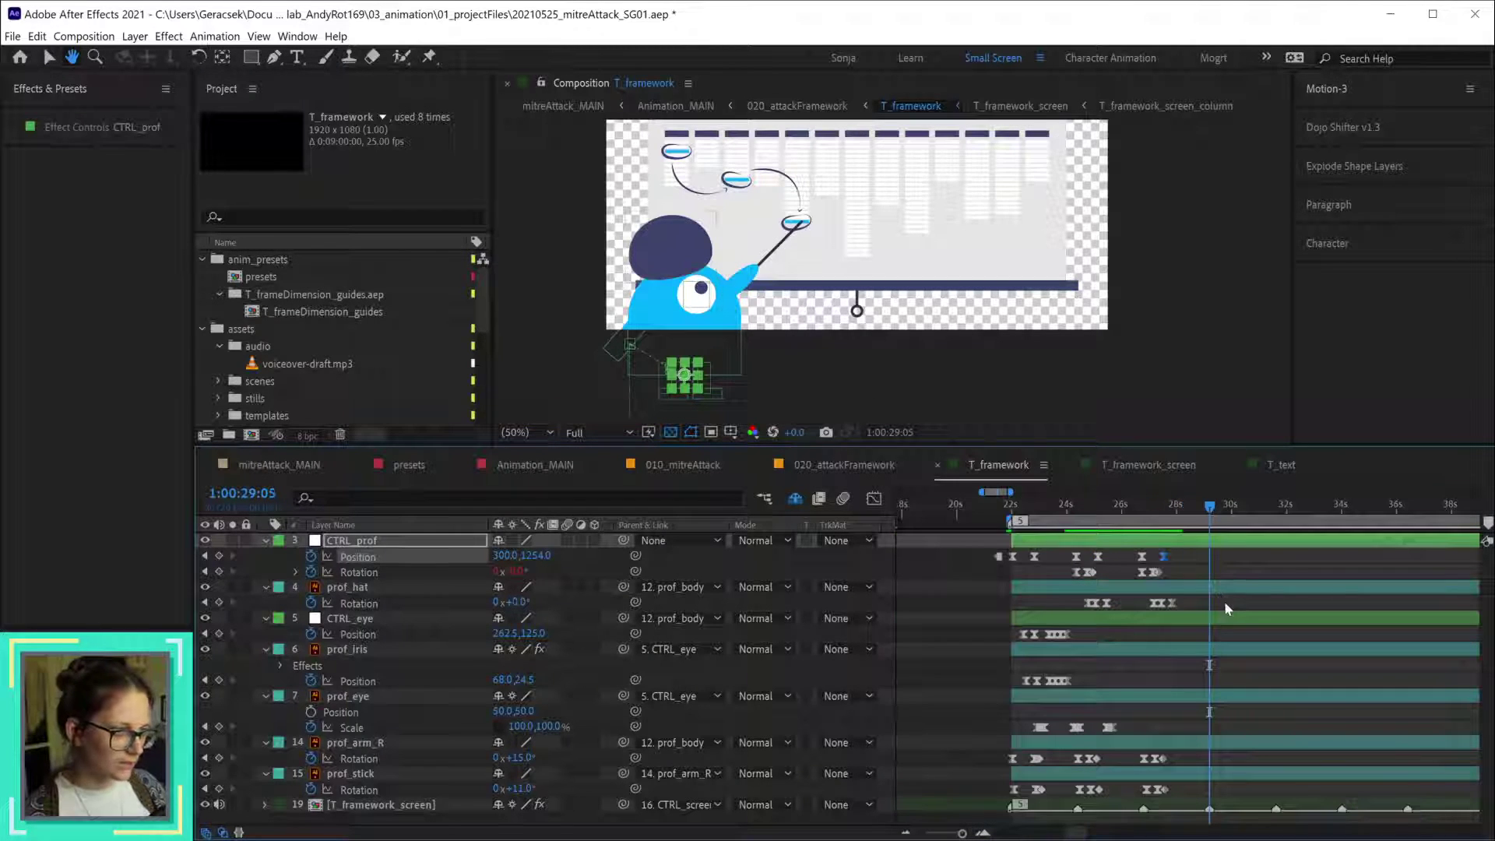
key("Page_Up")
key("Page_Up")
key("v")
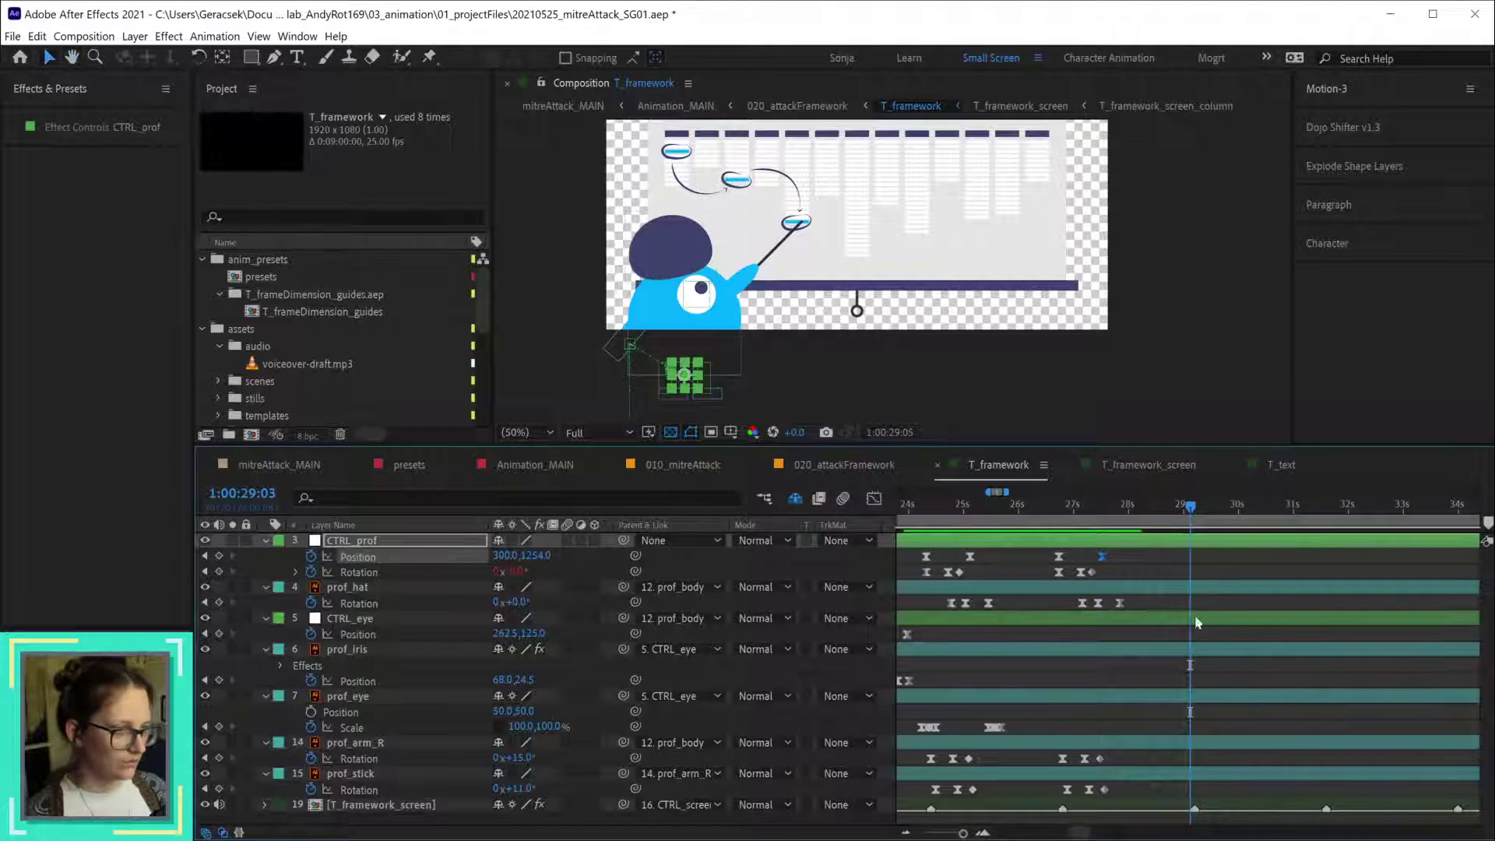
left_click_drag(1022, 553, 1166, 817)
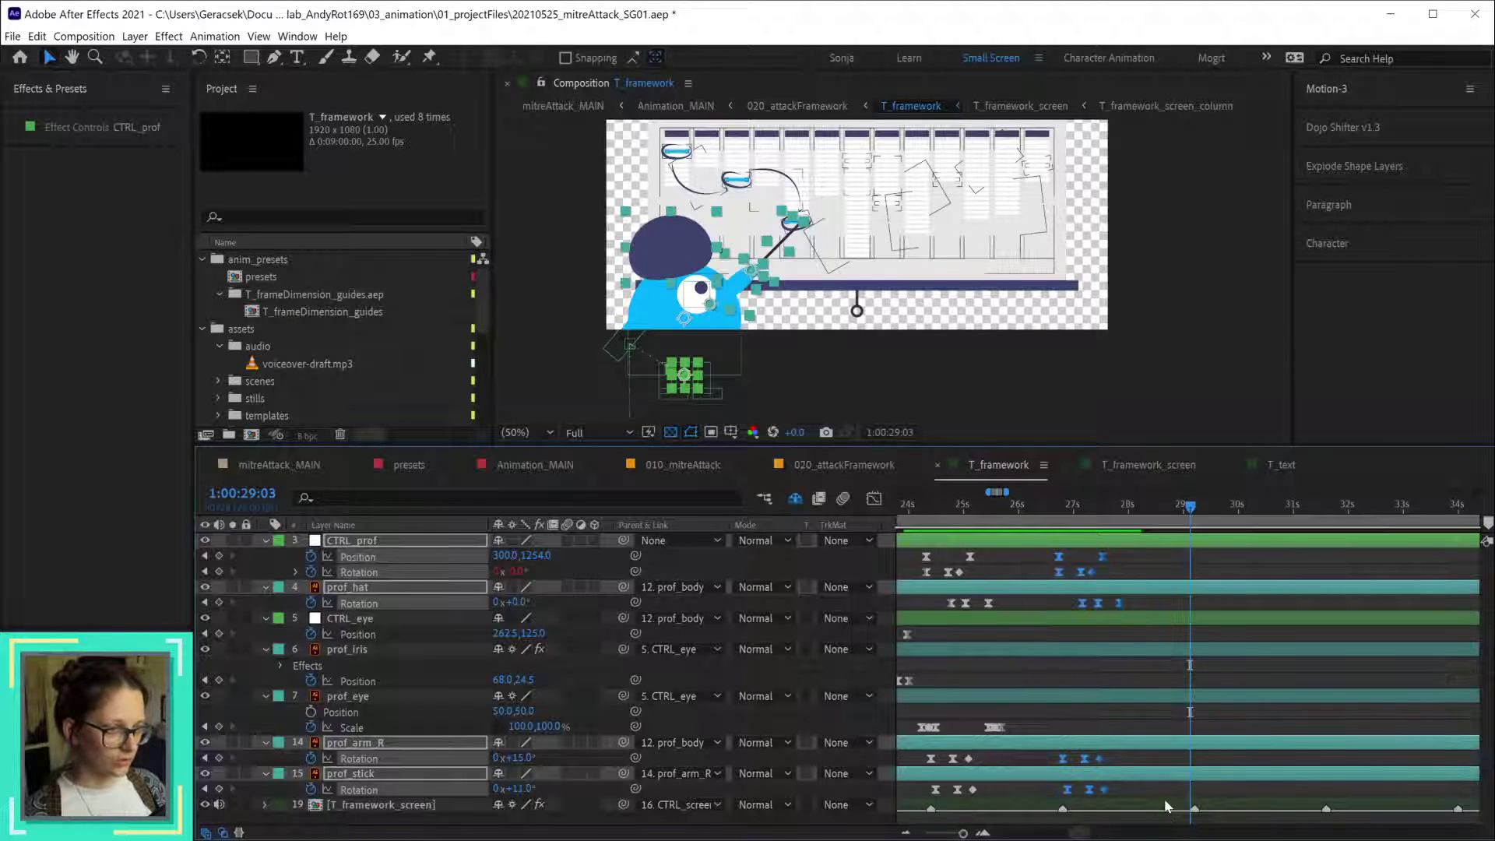
left_click(1336, 94)
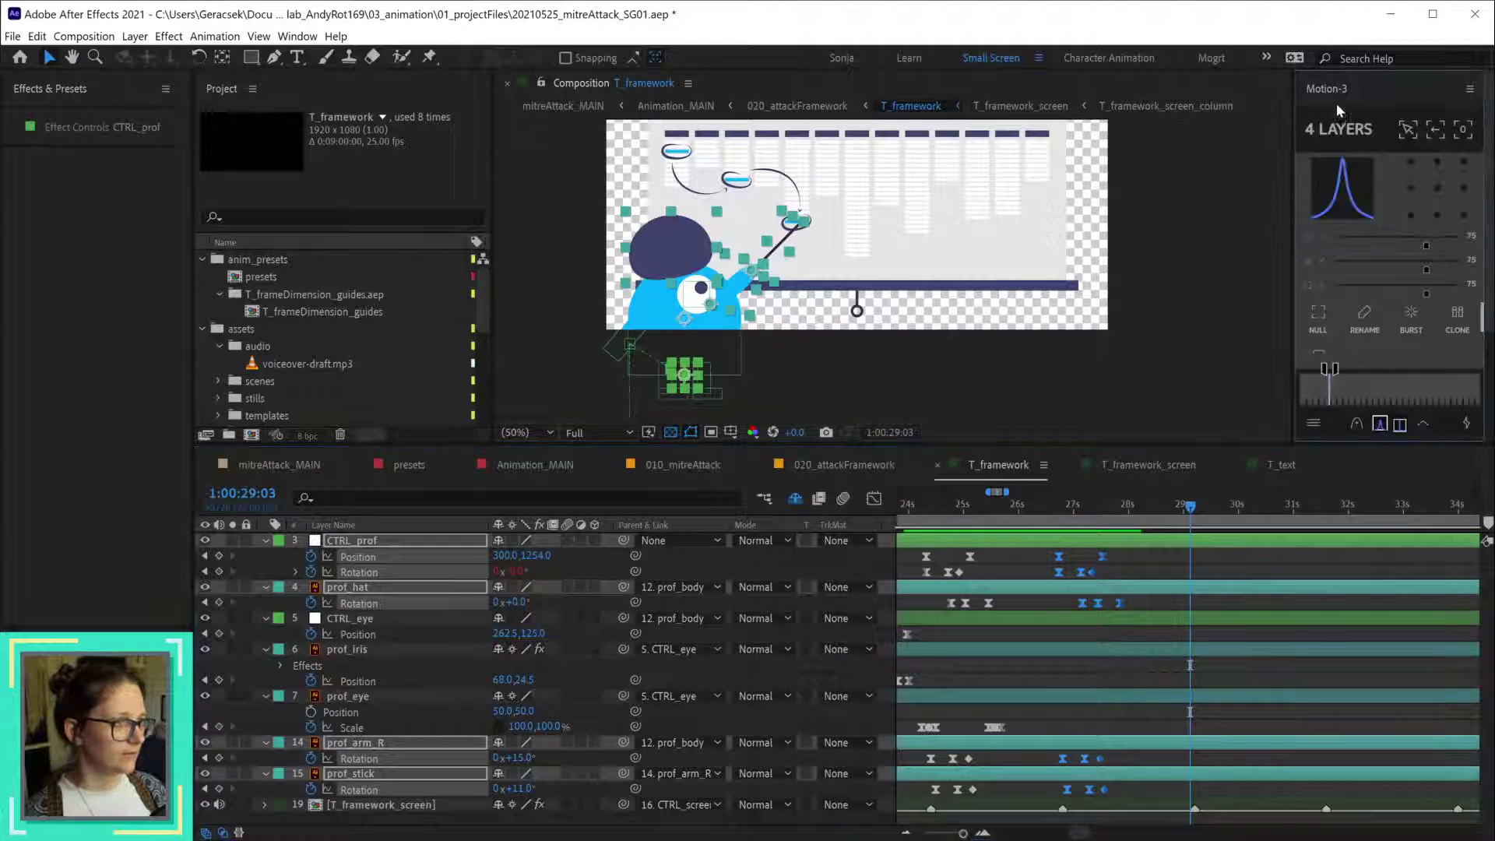
left_click(1459, 327)
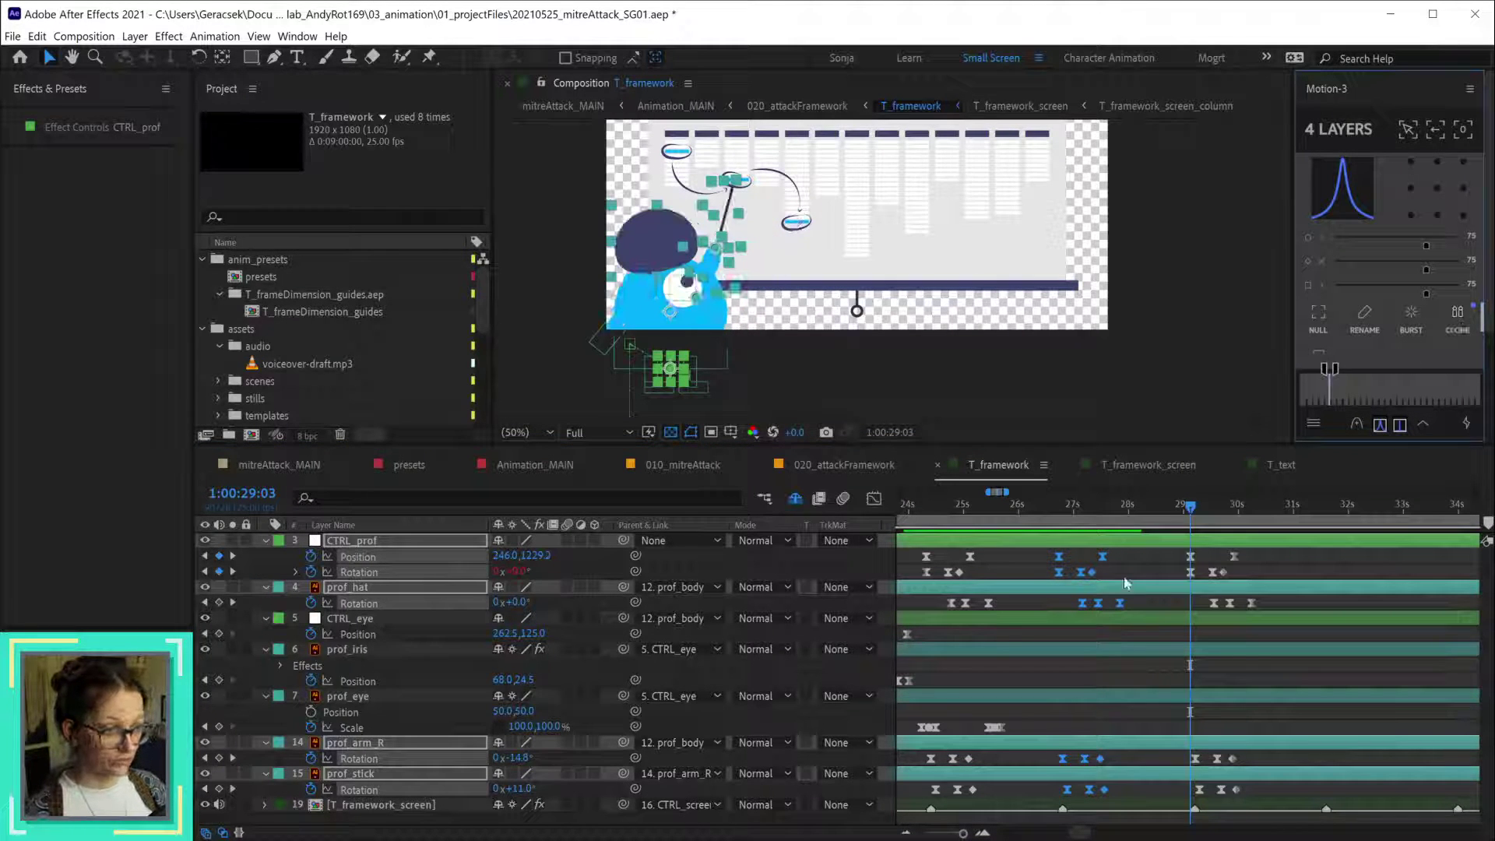
- Paste the previous end poses onto the cloned start keyframes: CTRL_prof Position 300, 1254 and an eased prof_arm_R Rotation of 15°
left_click(1104, 557)
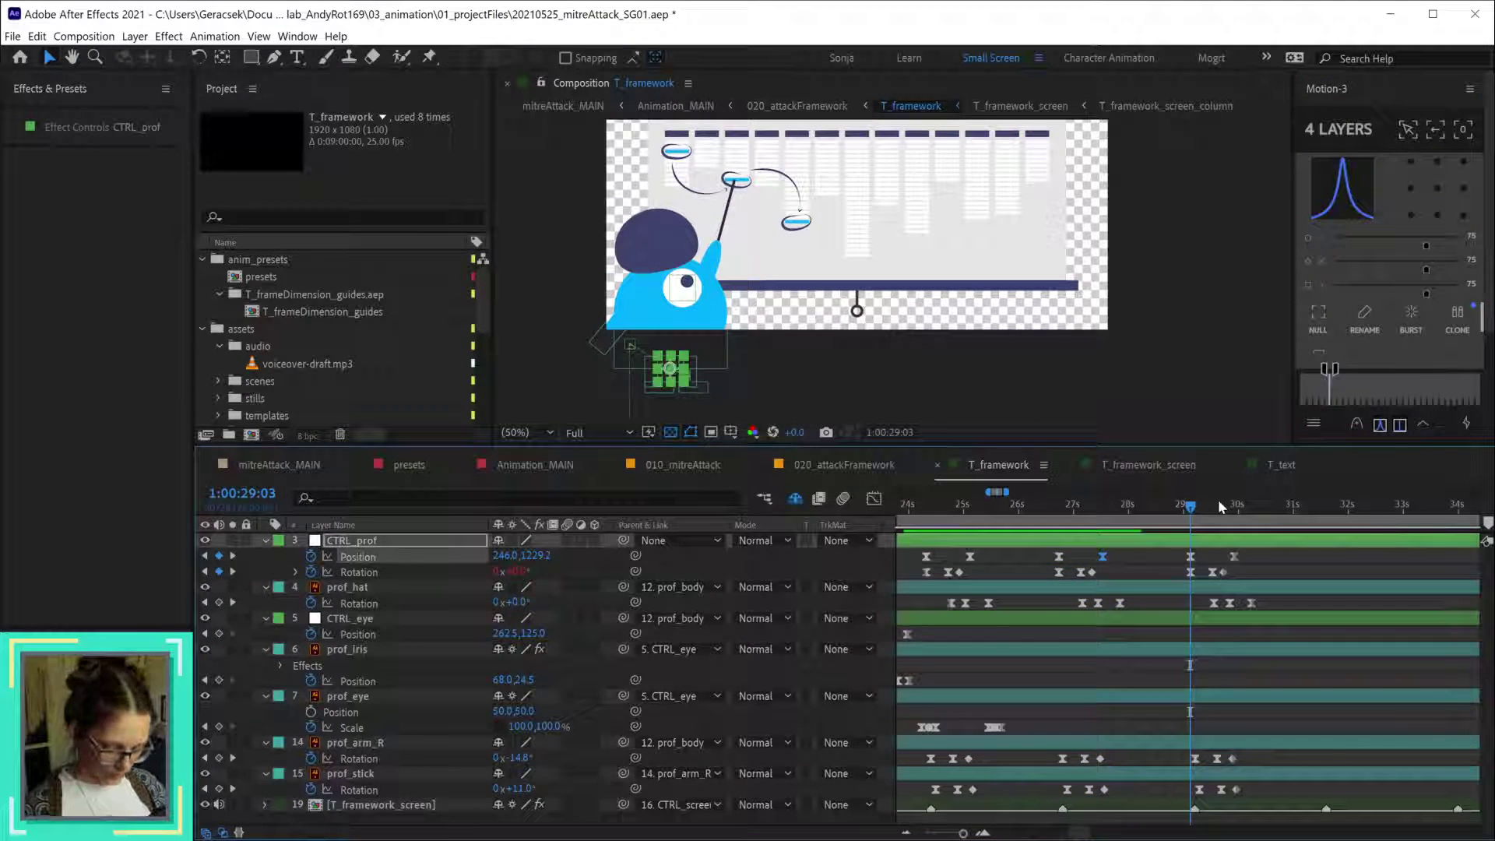
left_click(1191, 557)
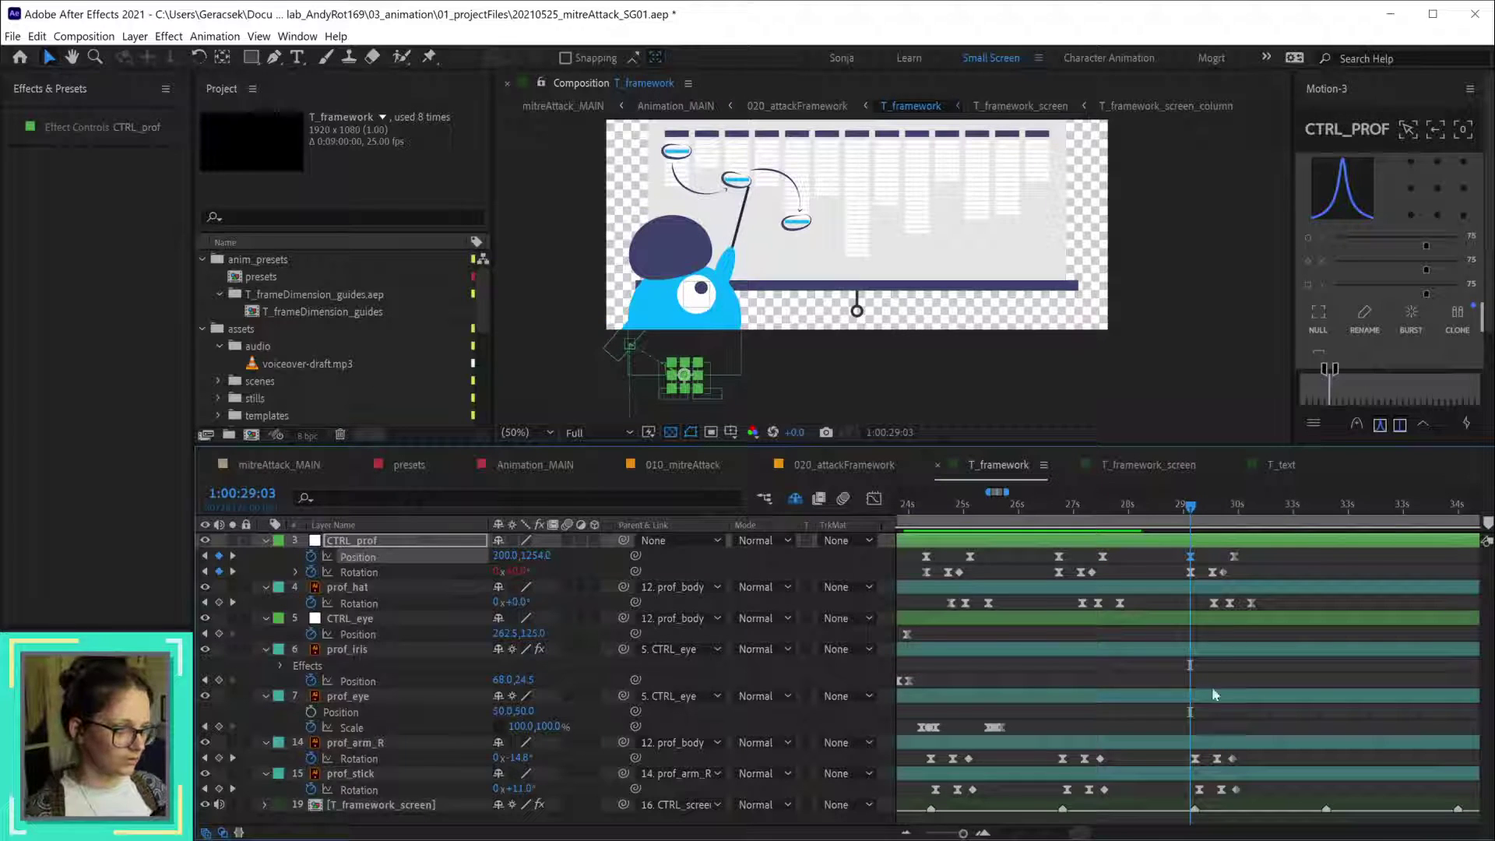
left_click(1195, 513)
left_click(1100, 758)
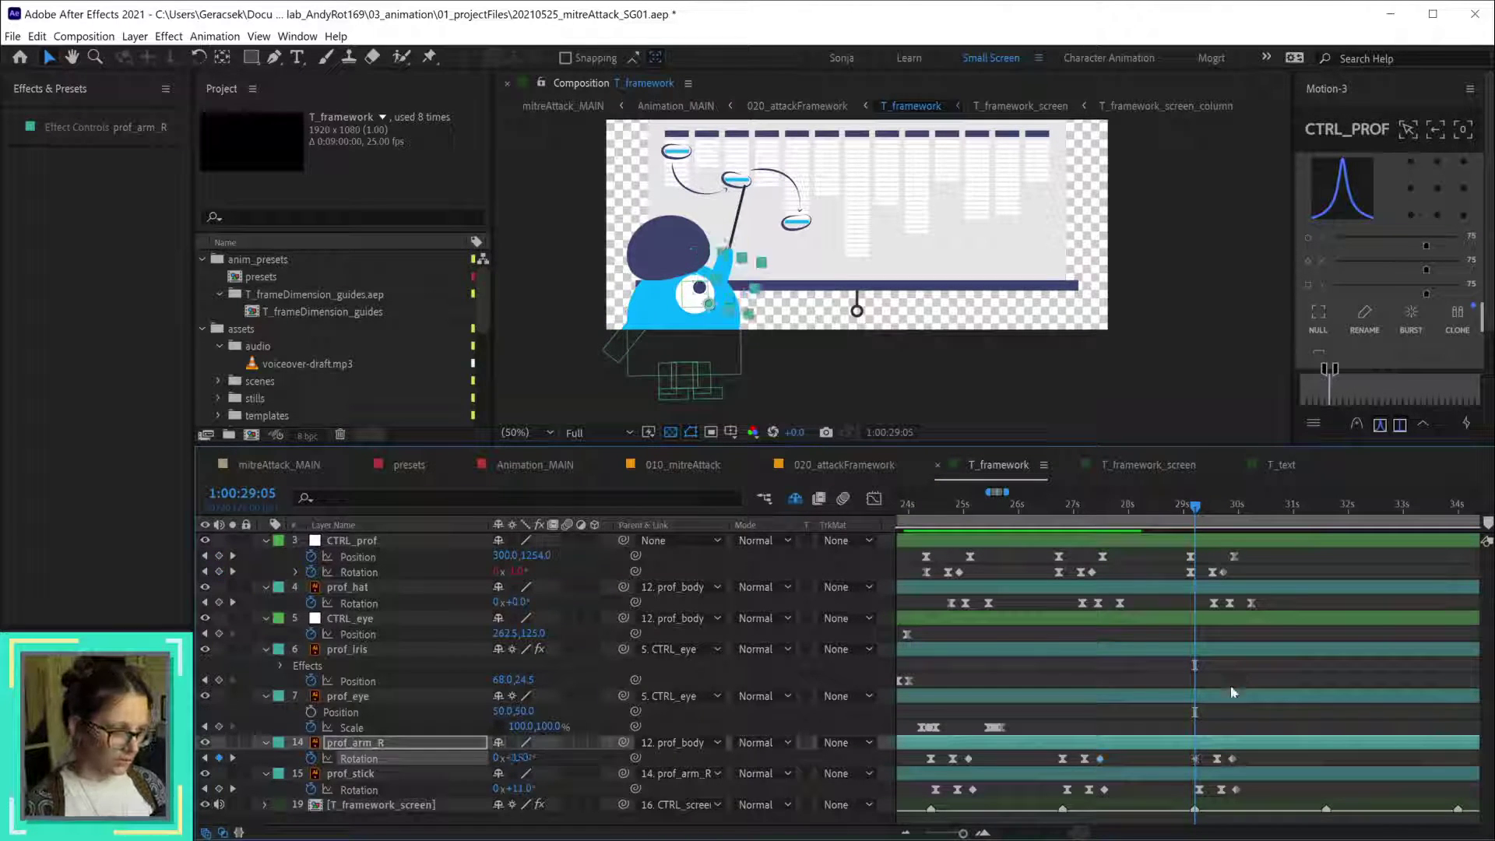
key("ctrl+v")
right_click(1063, 759)
key("ctrl+shift+k")
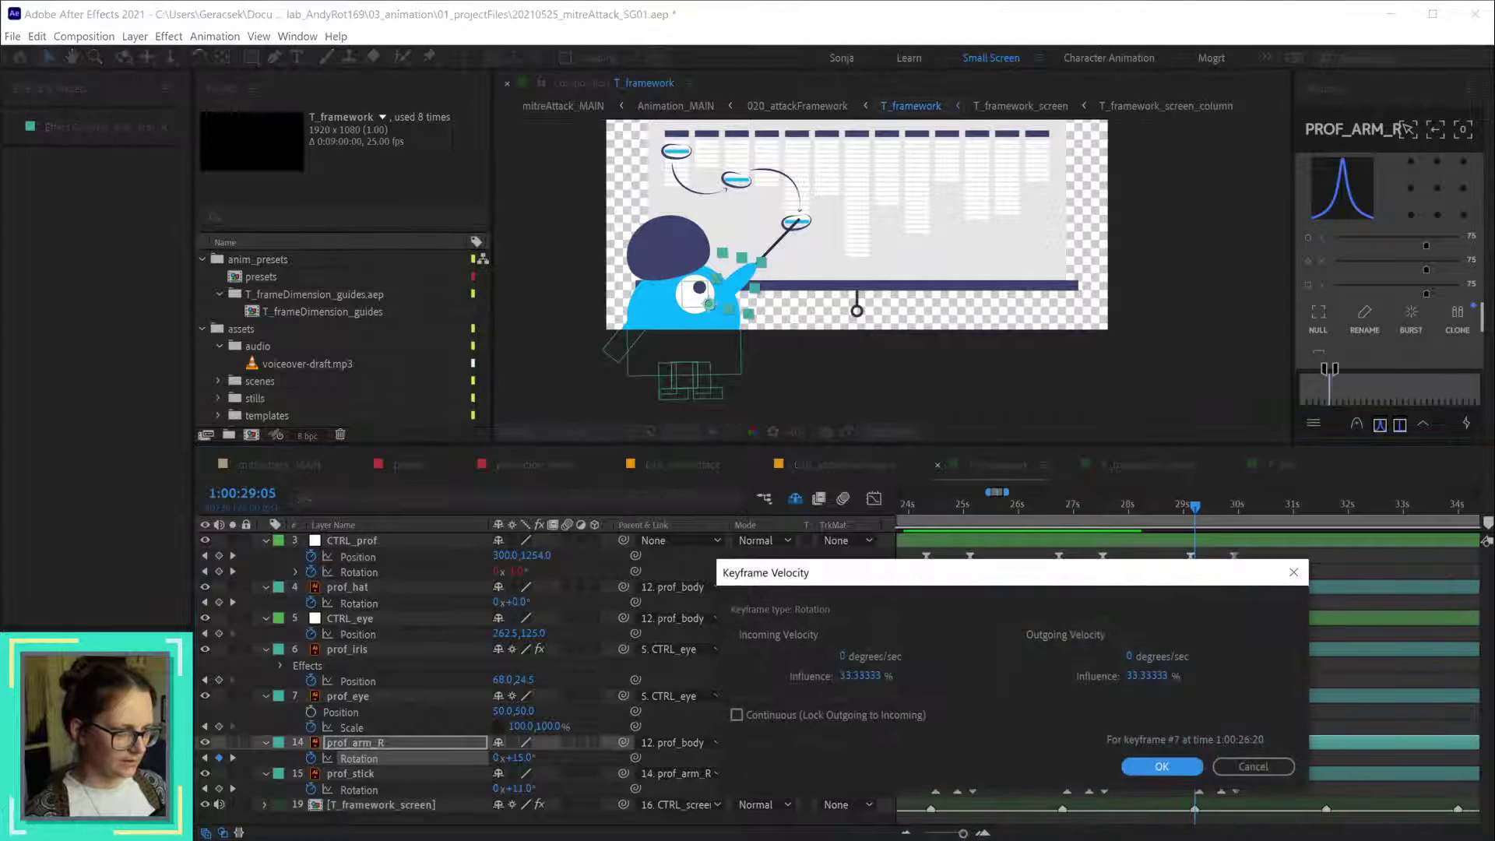
left_click(1162, 768)
- Copy prof_stick's previous last Rotation keyframe of 11° to 1:00:29:07 and ease it
left_click(1104, 790)
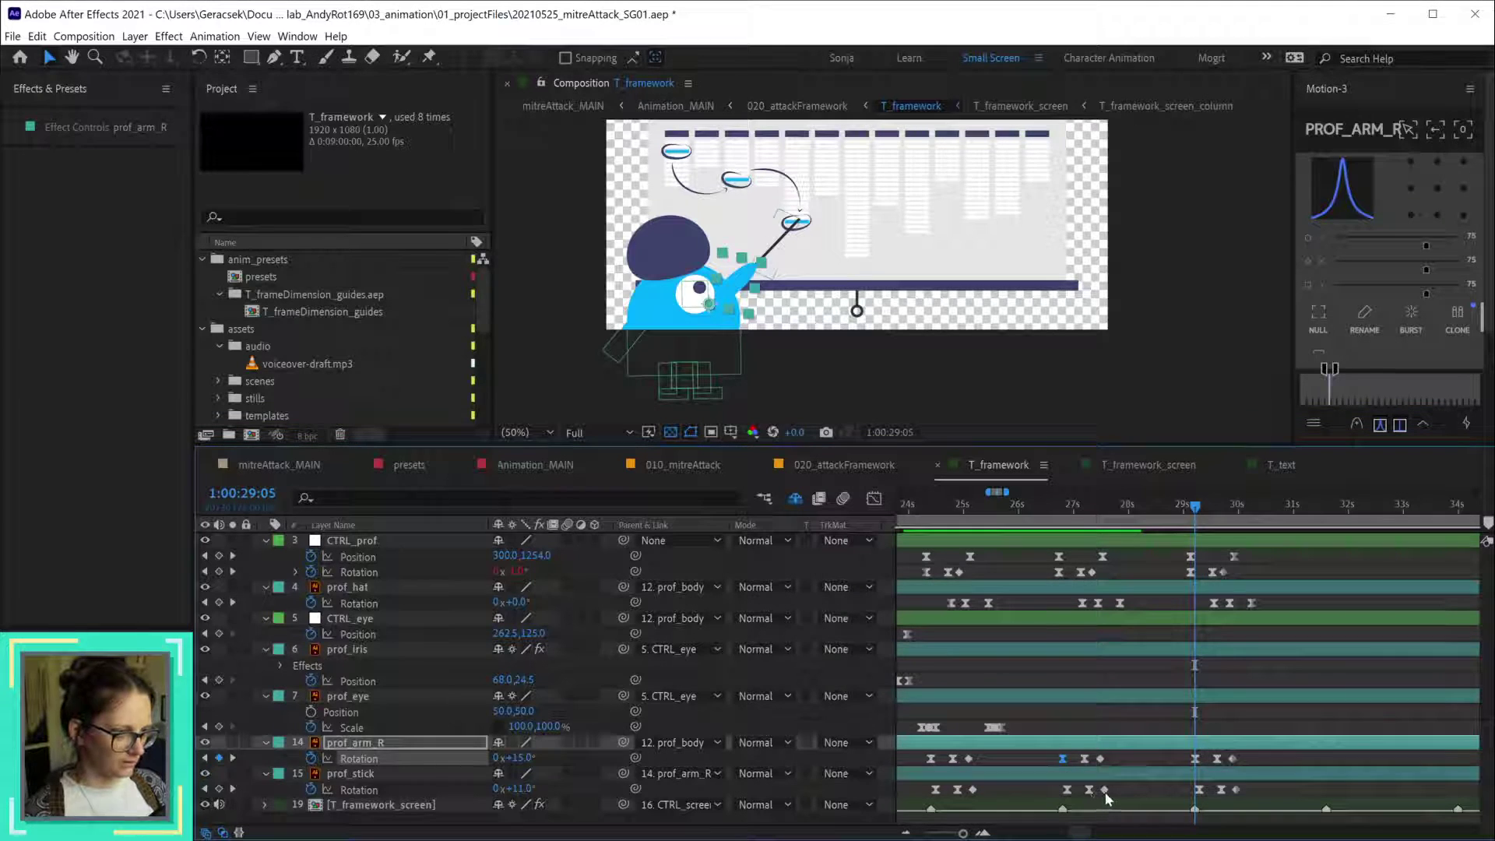
key("k")
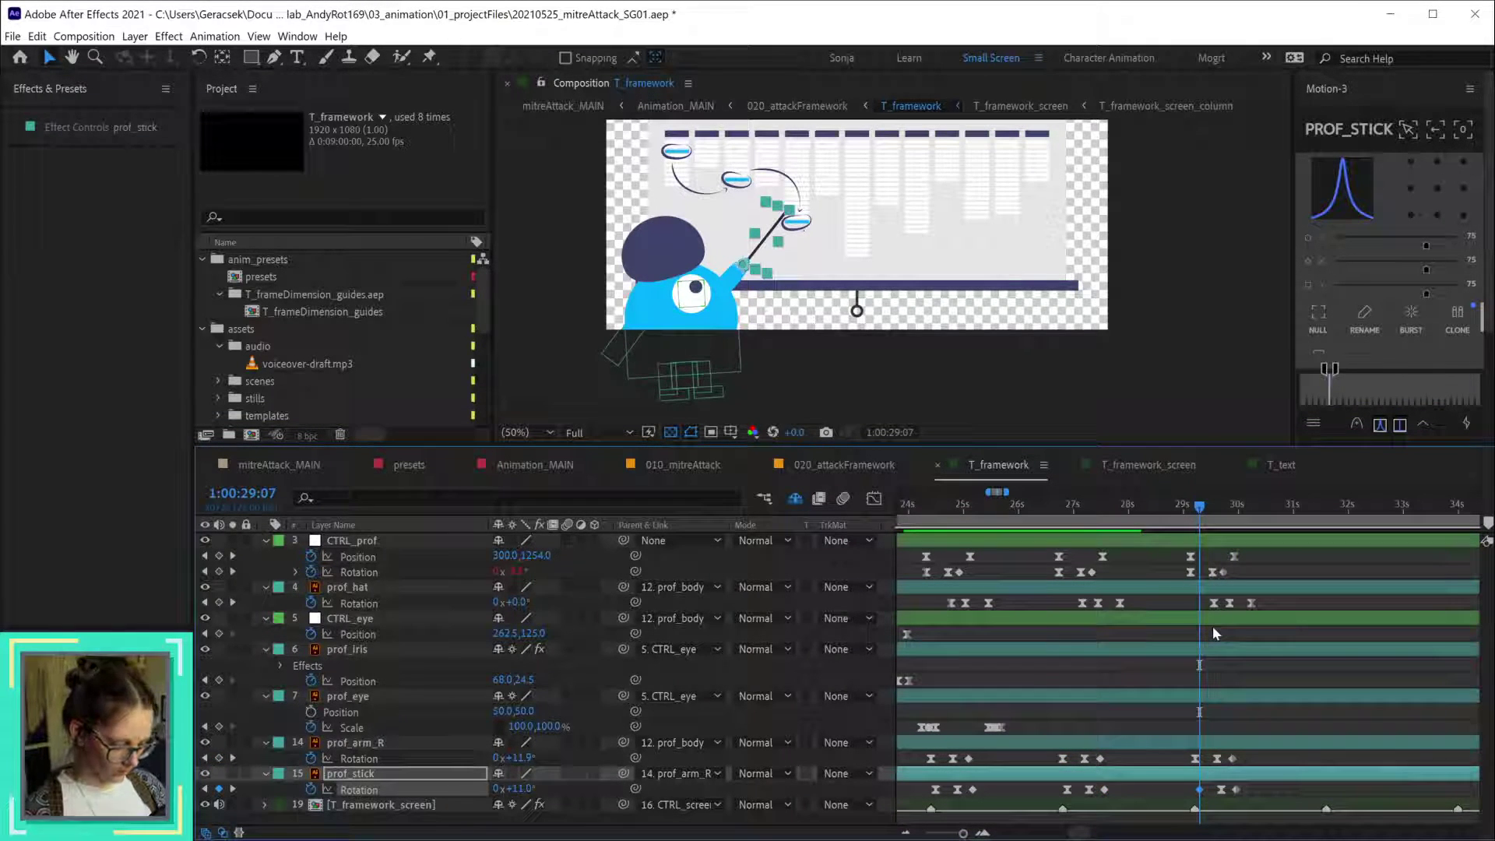
key("ctrl+alt+Right")
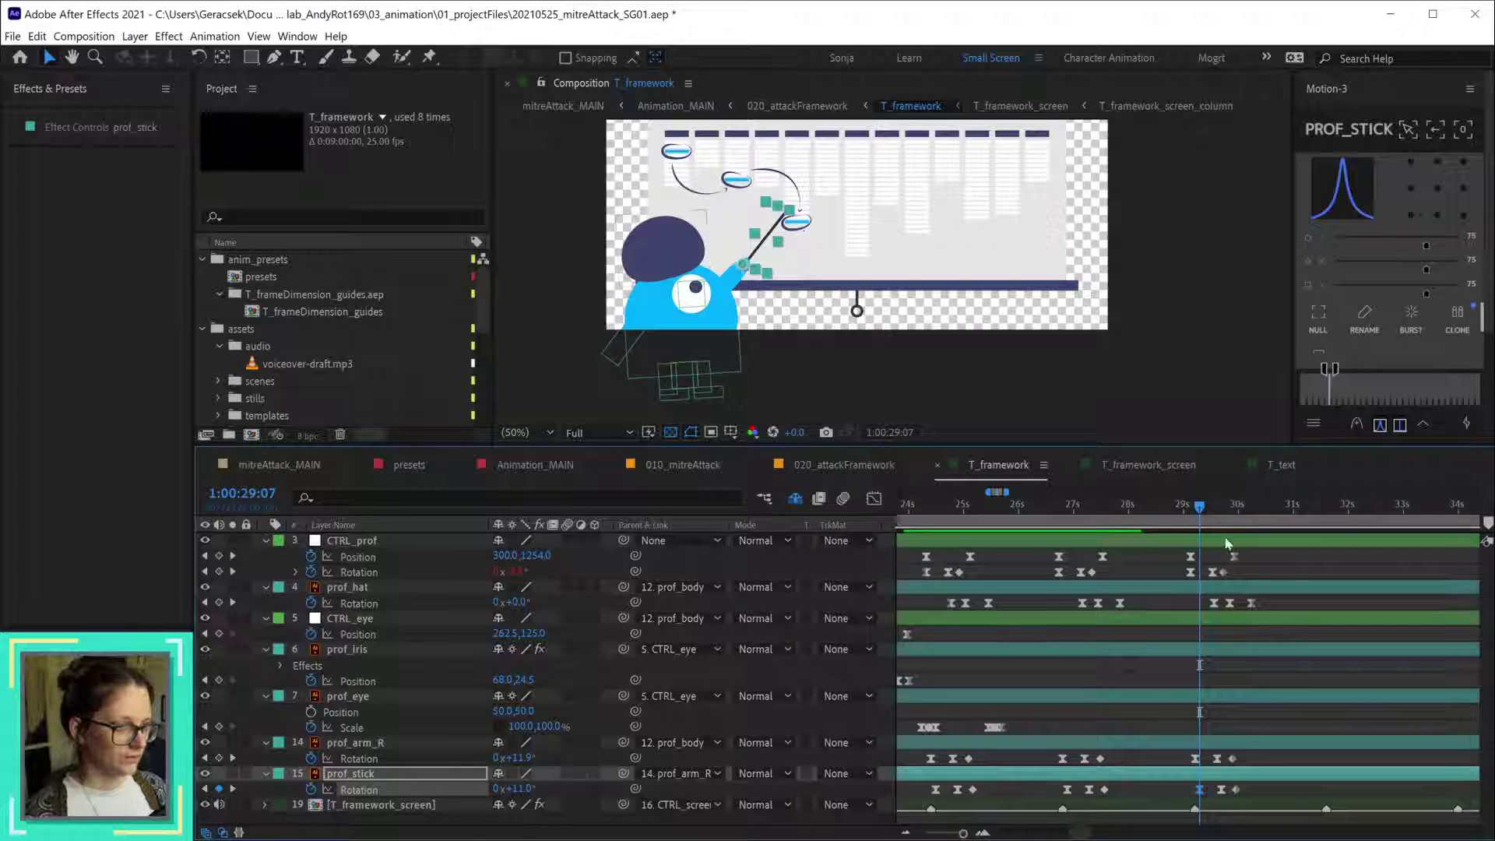
- Move CTRL_prof's Position keyframe at 1:00:29:23 to X 850 px and nudge it down, bringing the stick tip to the newly highlighted column
left_click(1185, 507)
left_click_drag(1191, 511, 1237, 523)
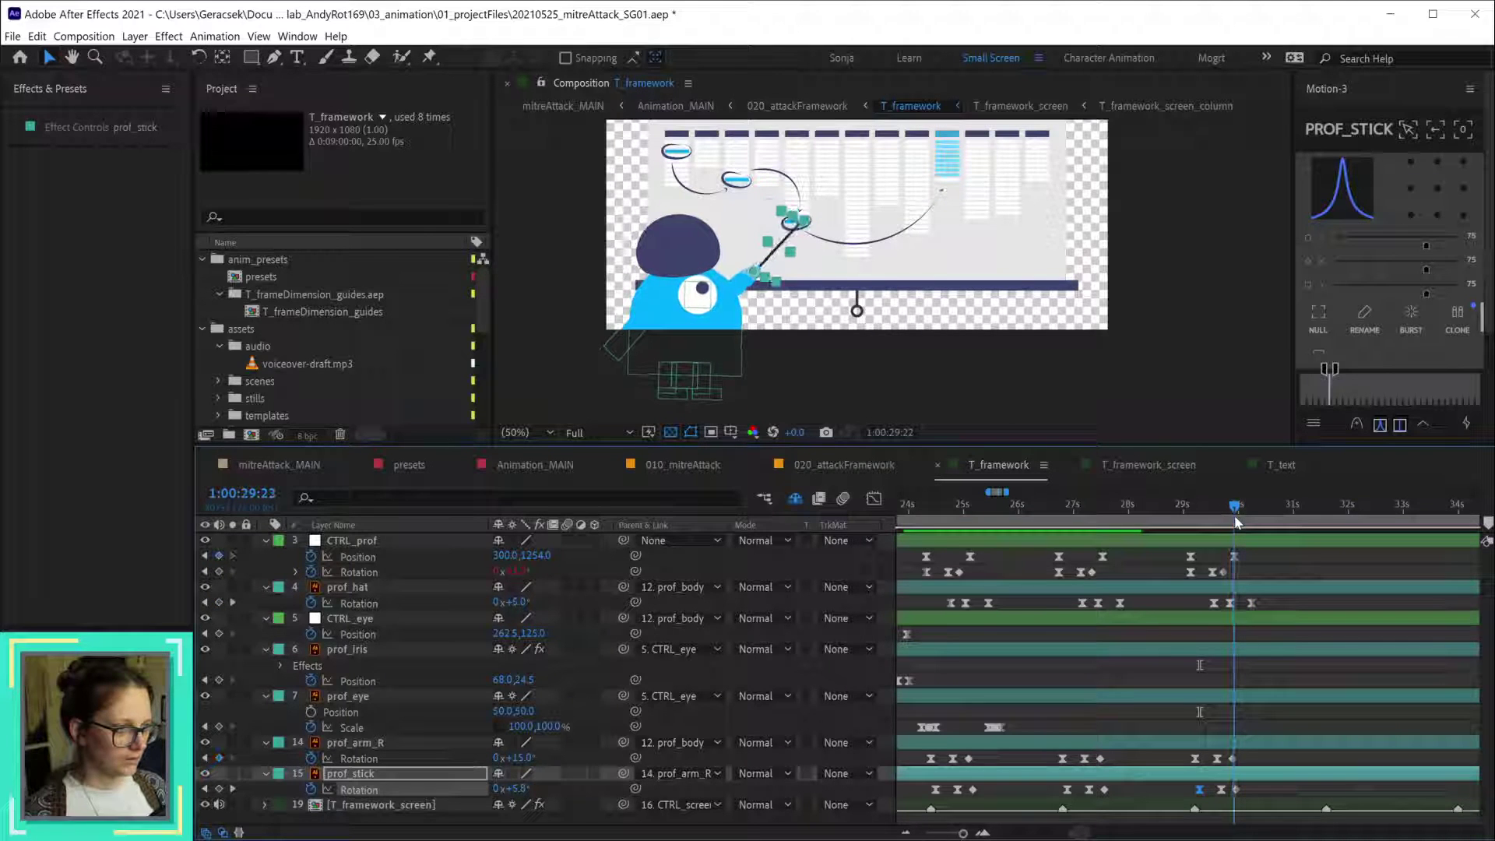
left_click(1250, 545)
left_click(695, 379)
left_click(743, 367)
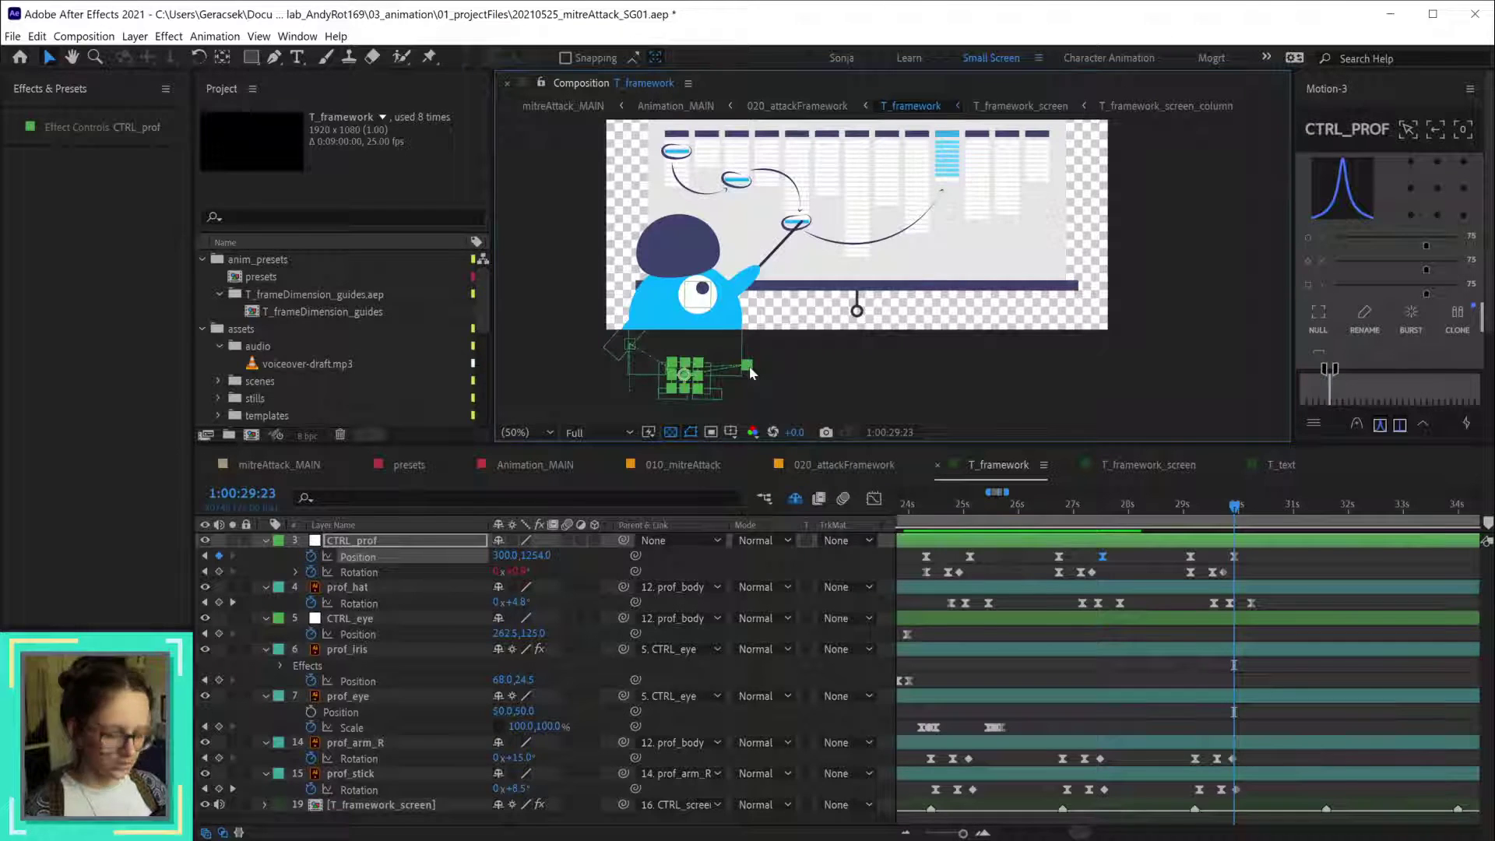
left_click(751, 371)
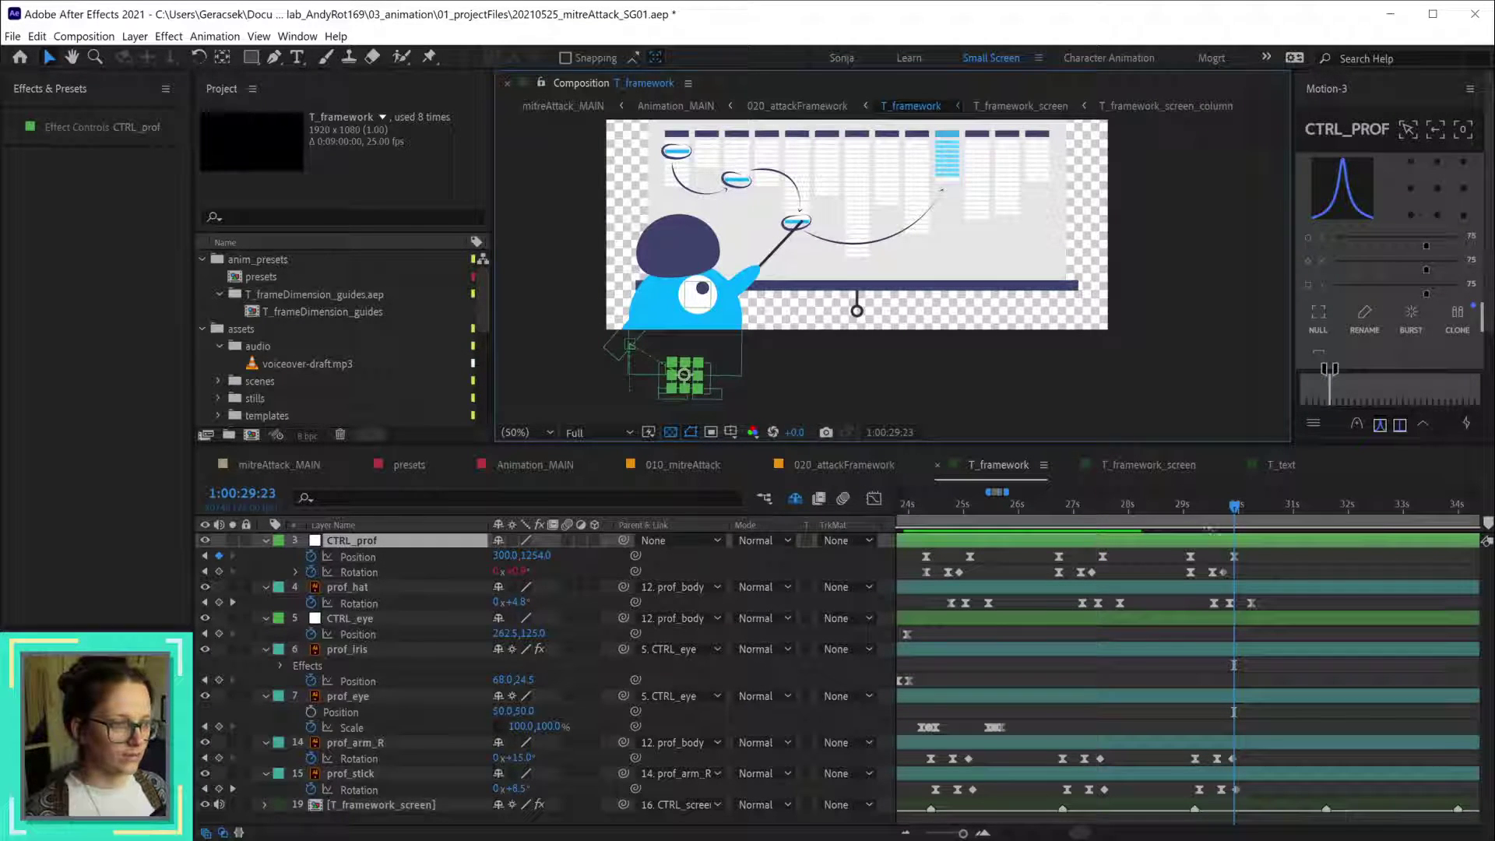
left_click(1234, 556)
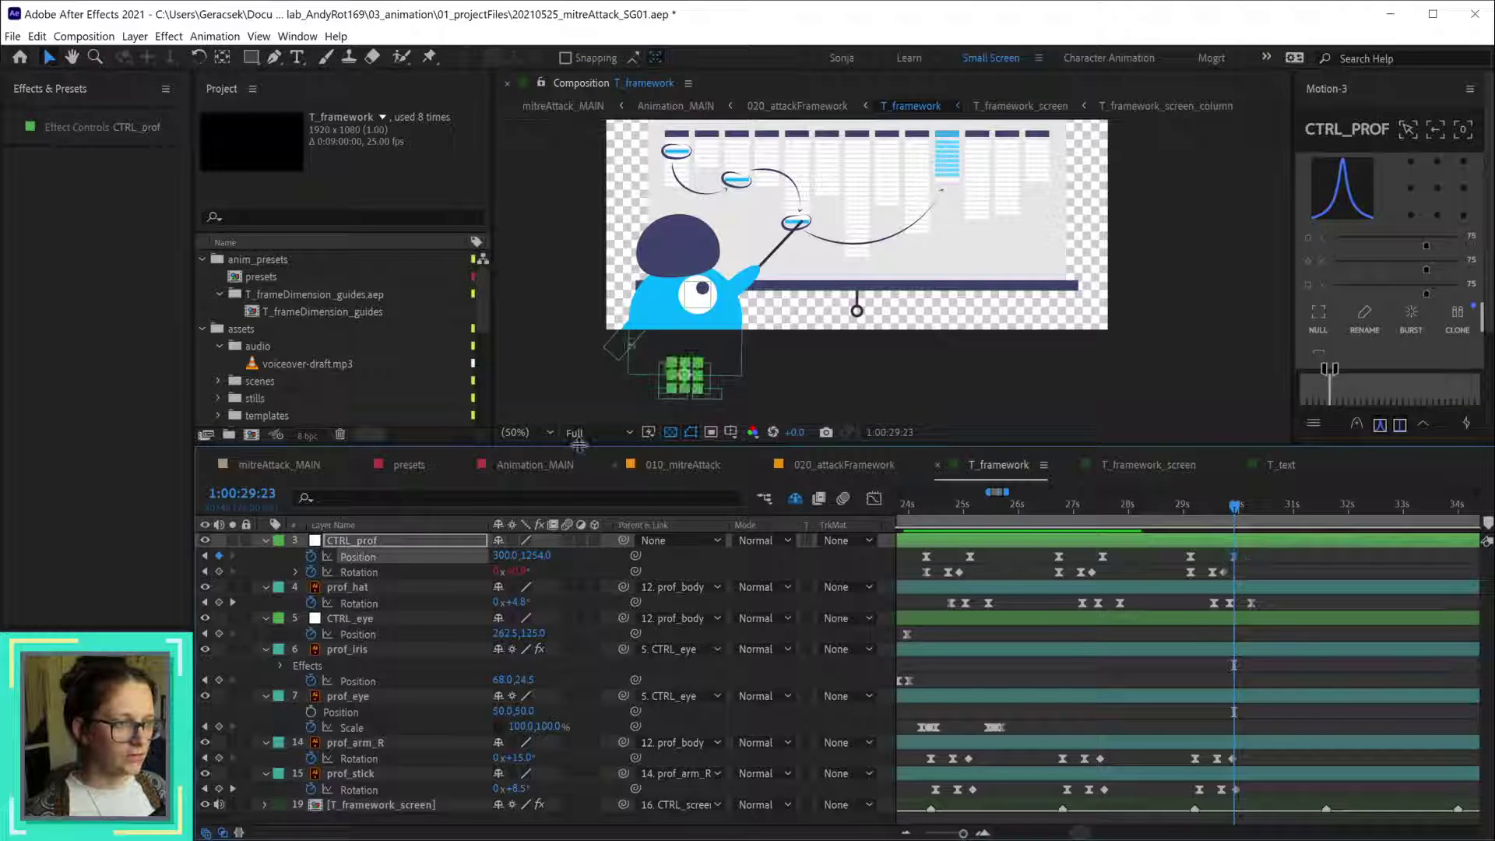
left_click_drag(695, 386, 773, 340)
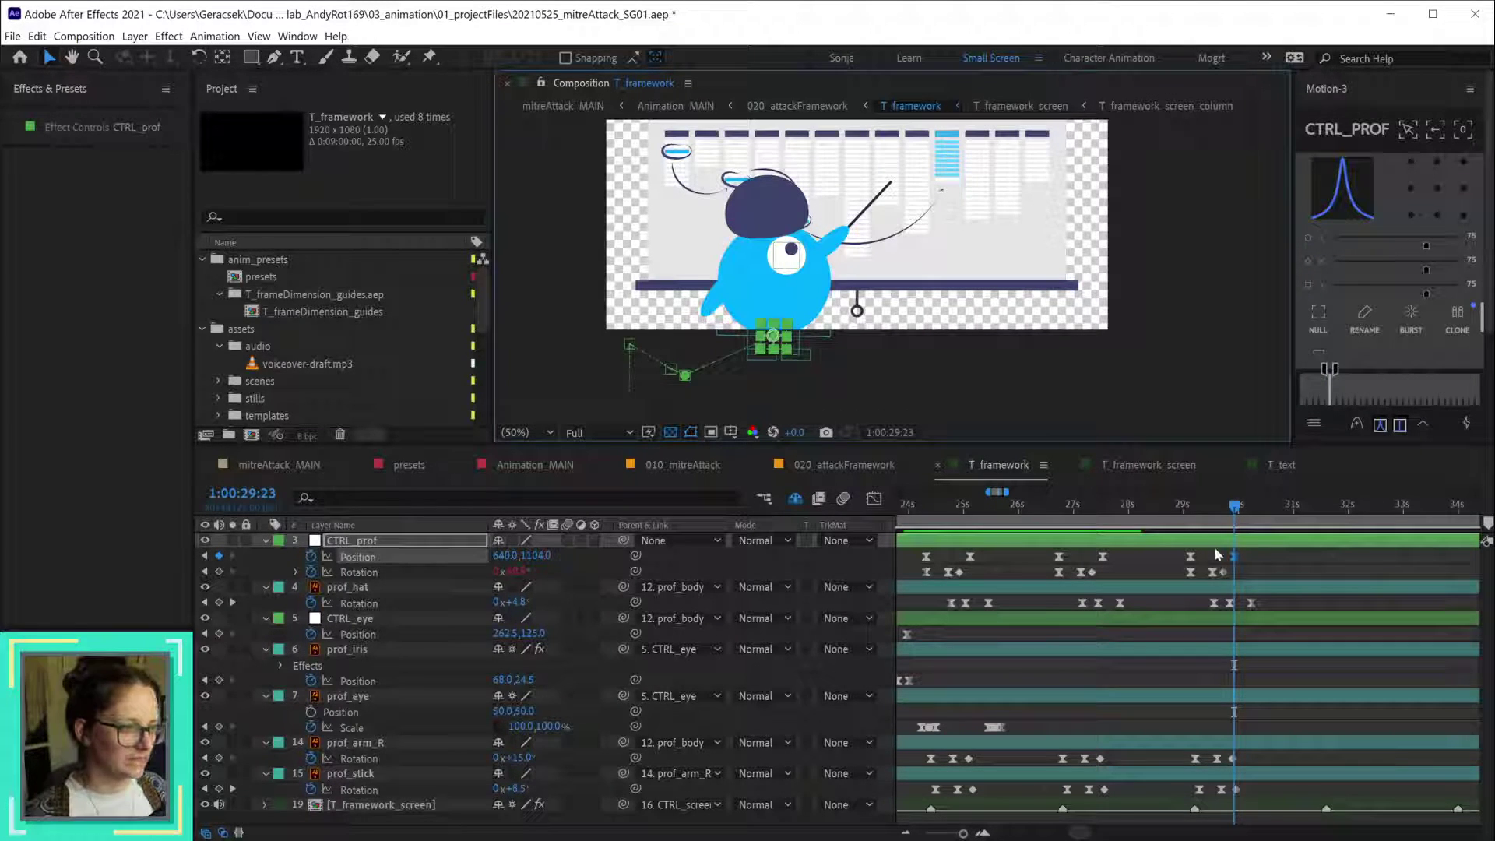
left_click_drag(777, 341, 831, 341)
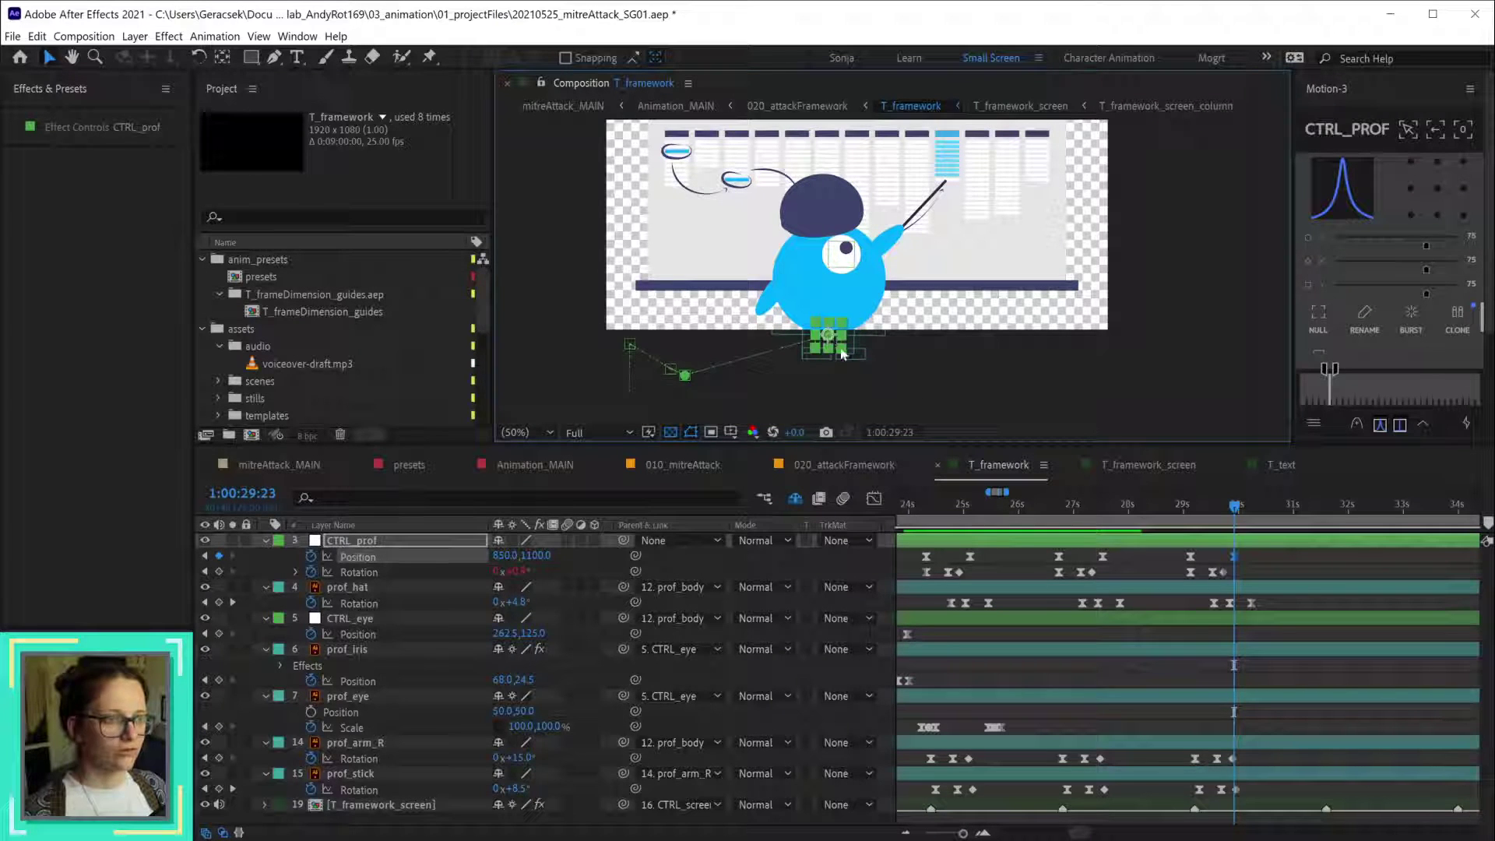
key("shift+Down")
key("shift+Down")
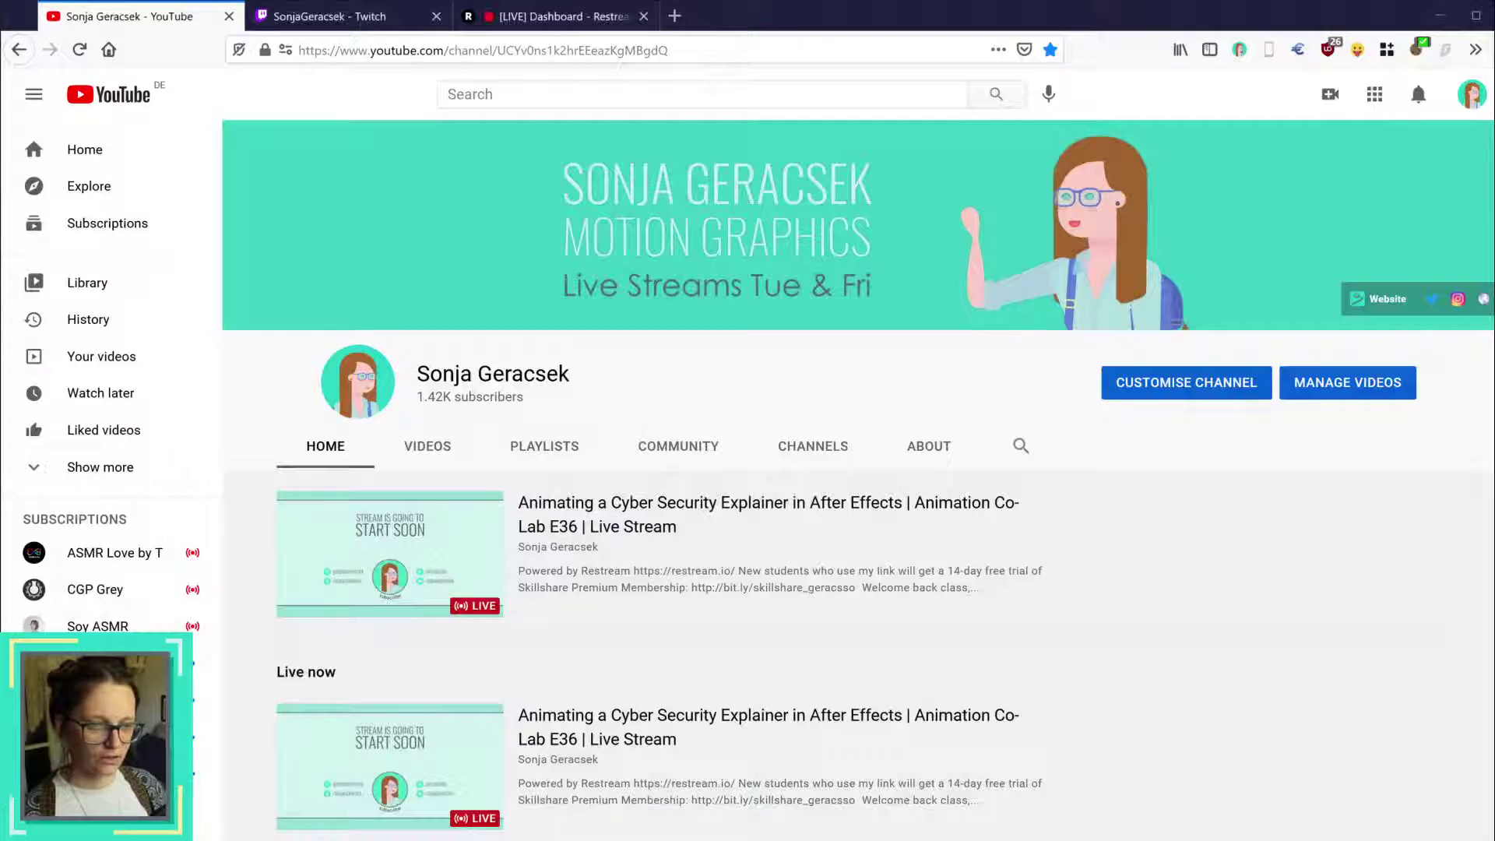
- Switch to the web browser, open instagram.com in a new tab and go to the account's own profile
left_click(678, 15)
type("instagram.com/")
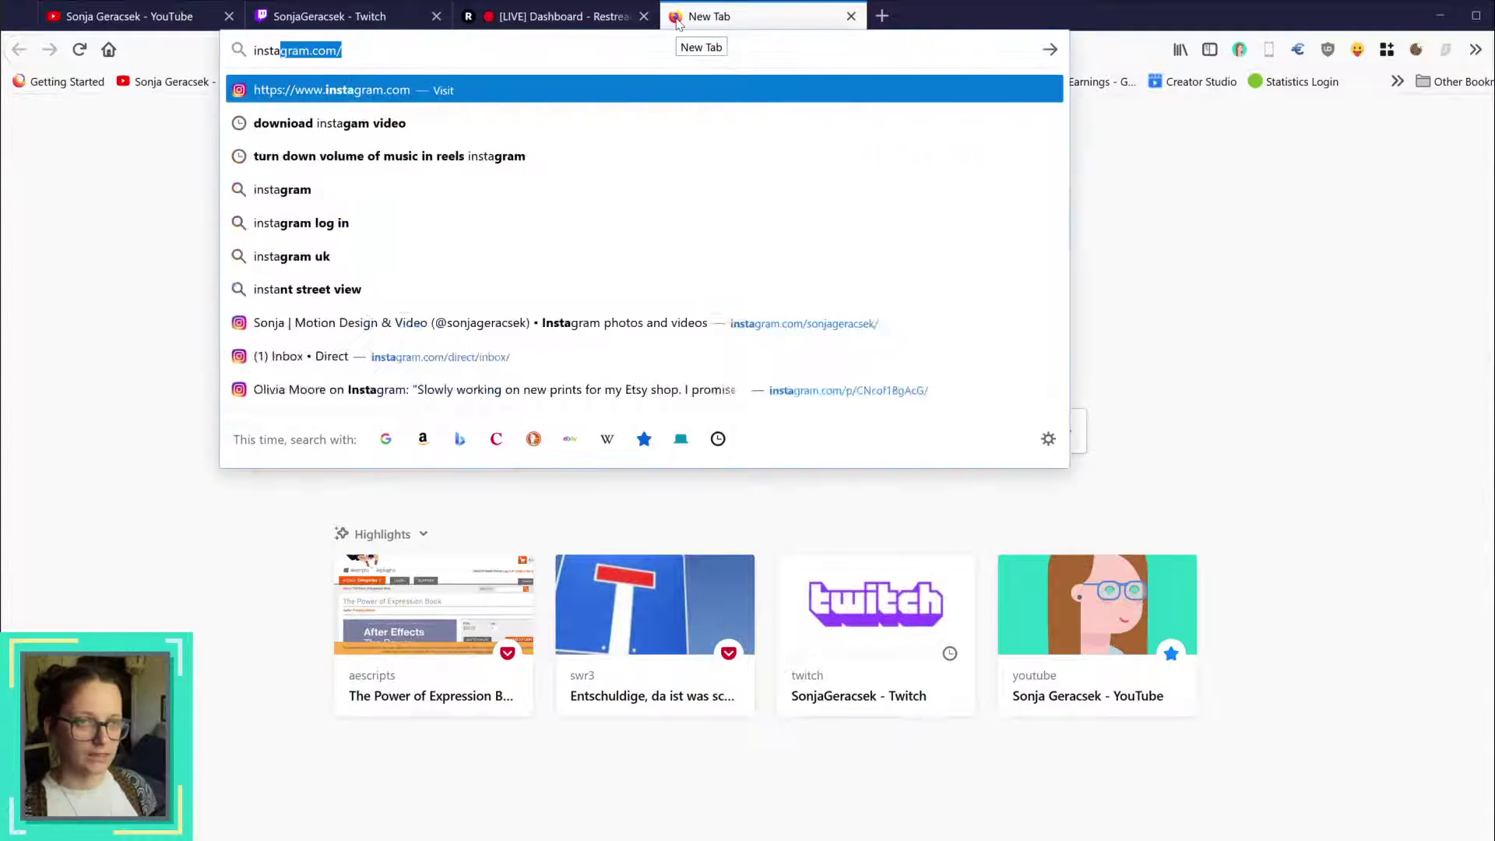
key("Return")
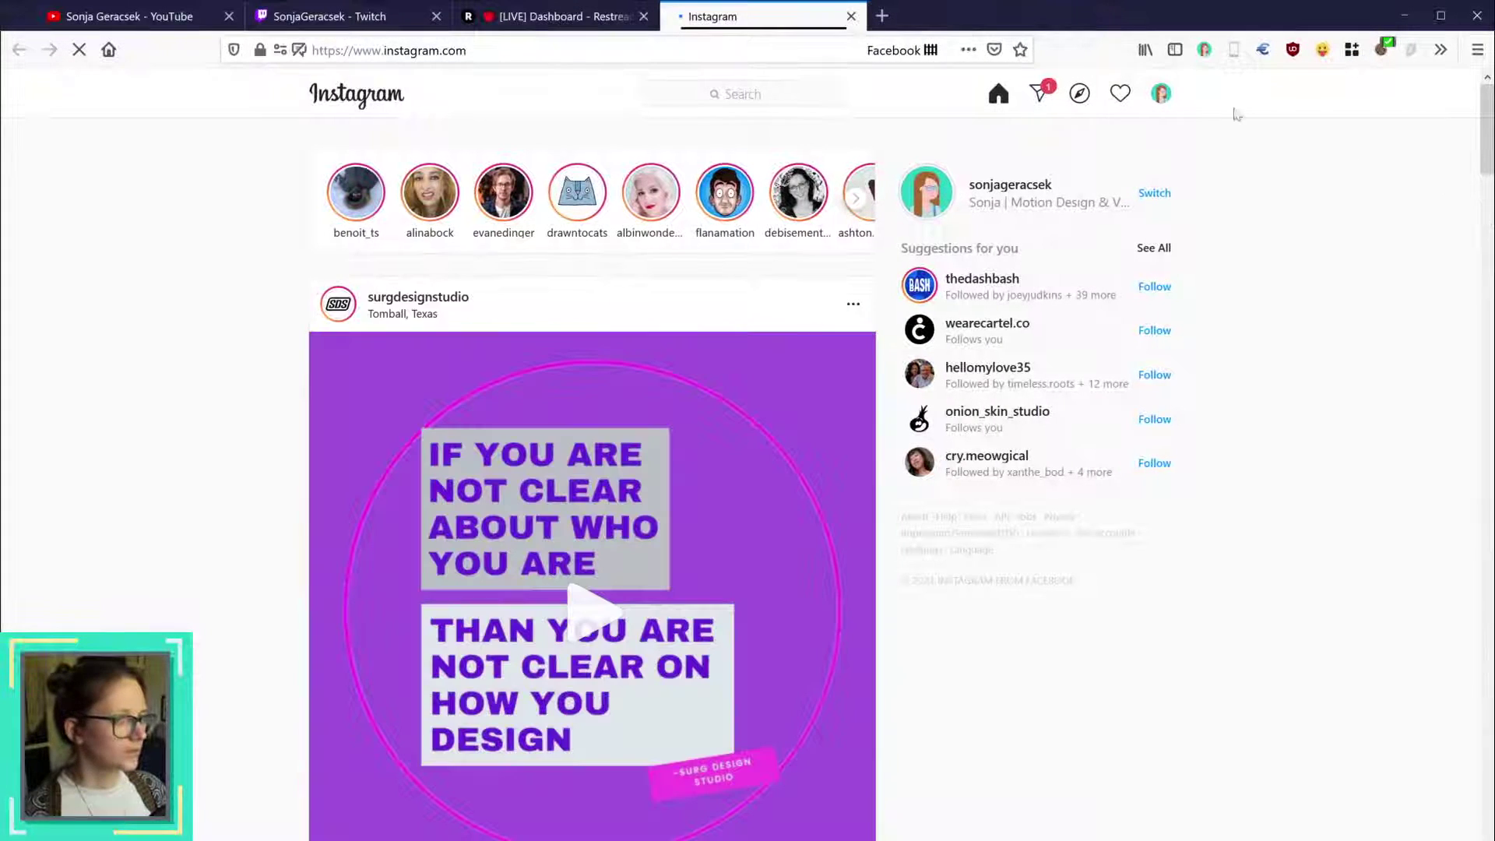
left_click(1161, 93)
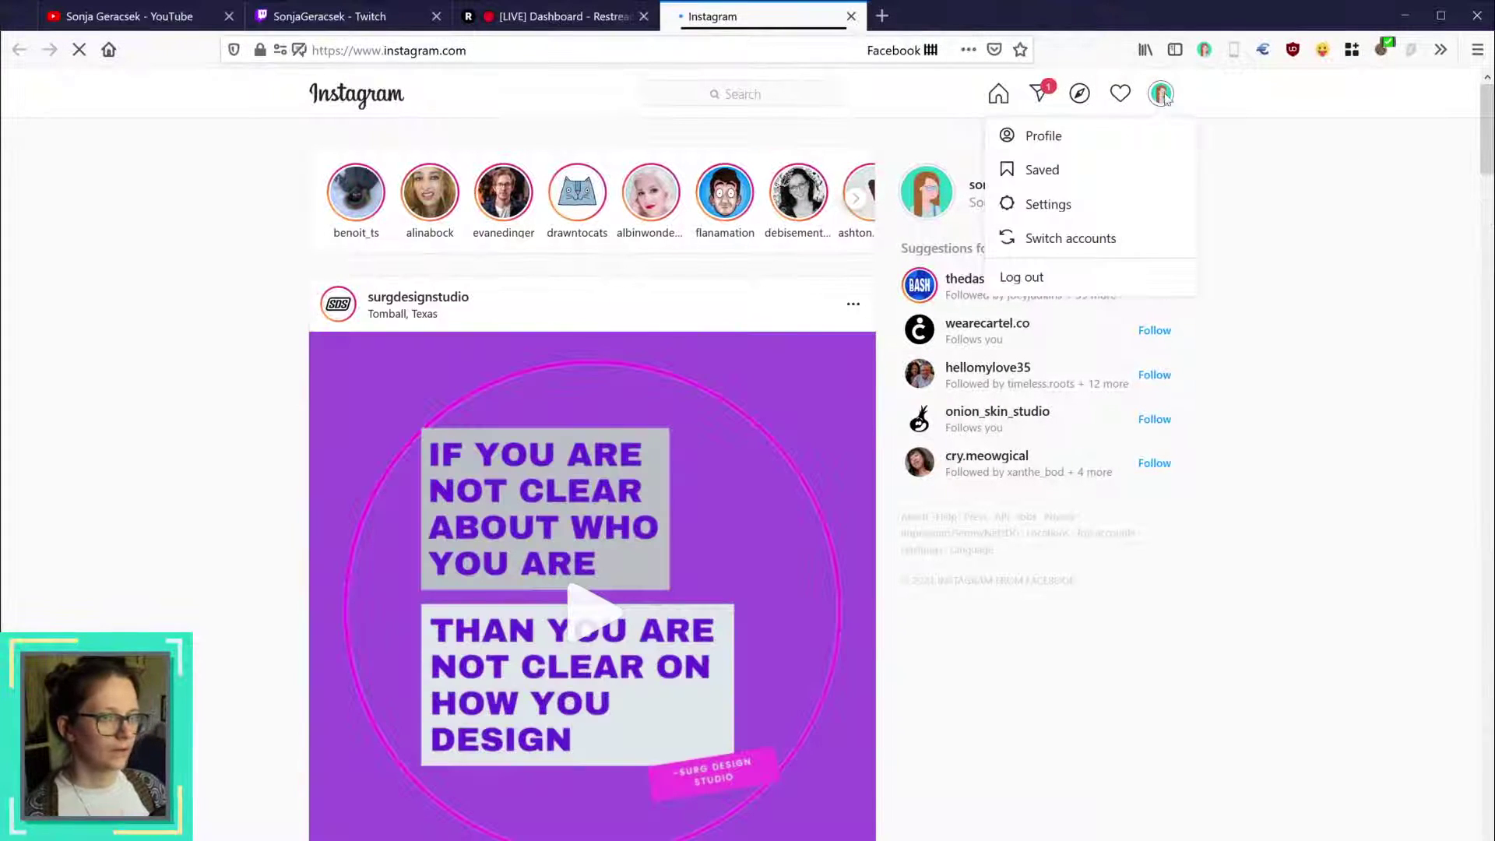
left_click(1035, 140)
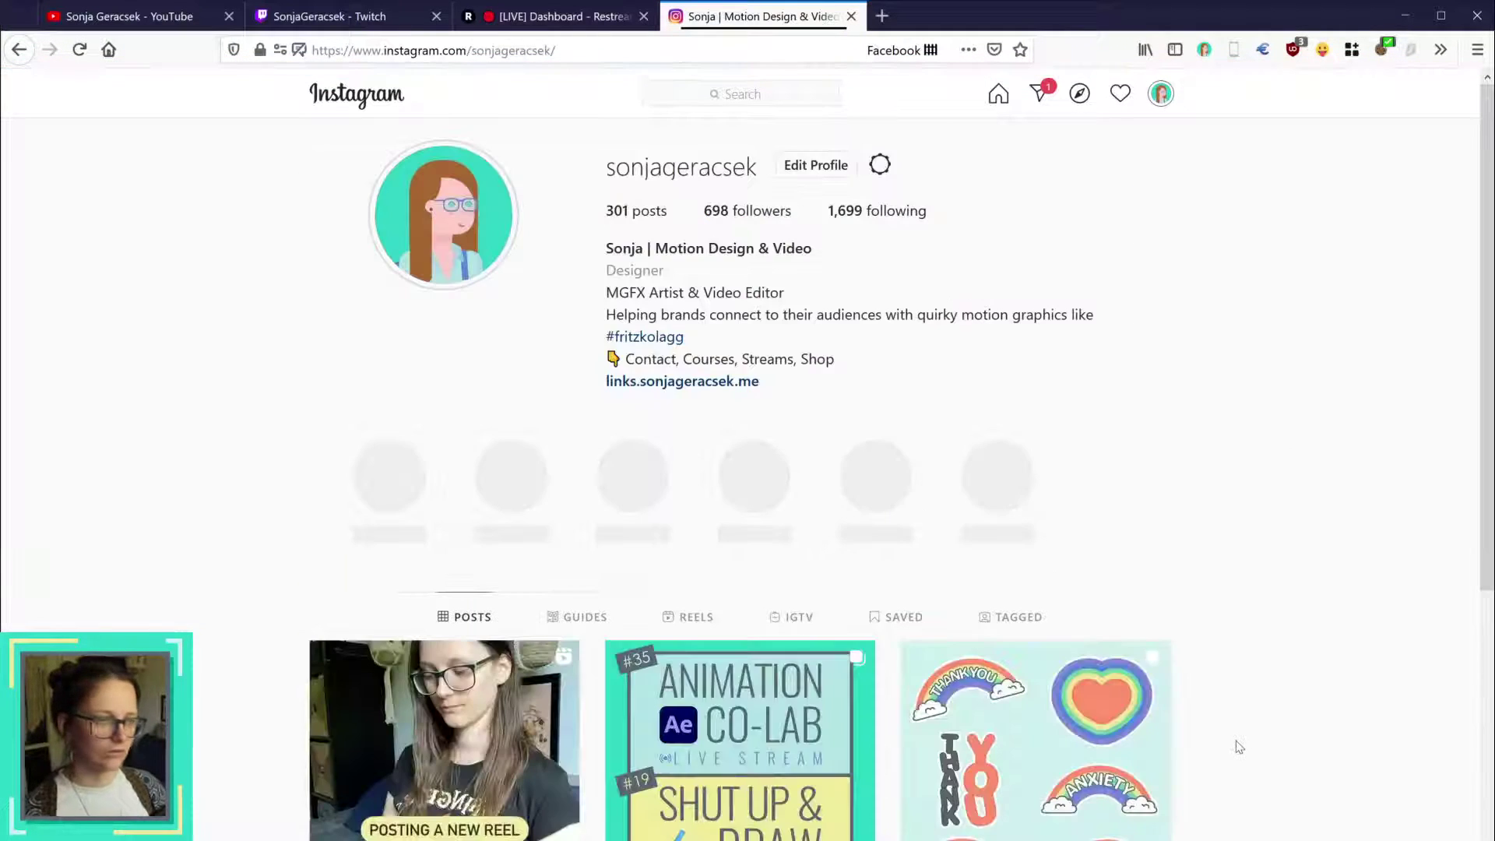
- Look back through the profile's older posts for the character walk animations
scroll(1234, 743, "down", 15)
scroll(1221, 775, "down", 20)
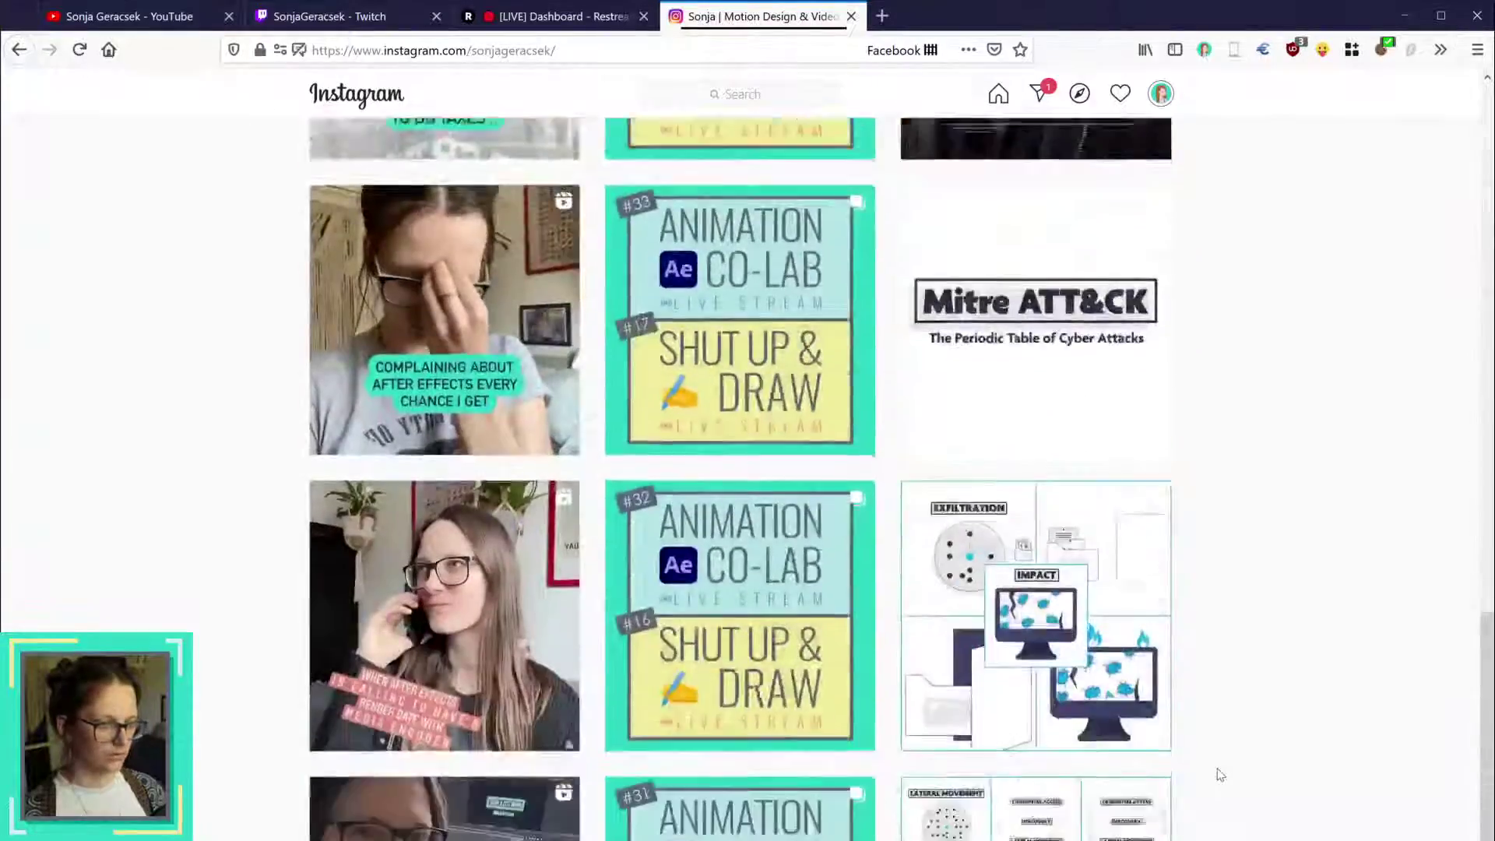
scroll(1220, 775, "down", 20)
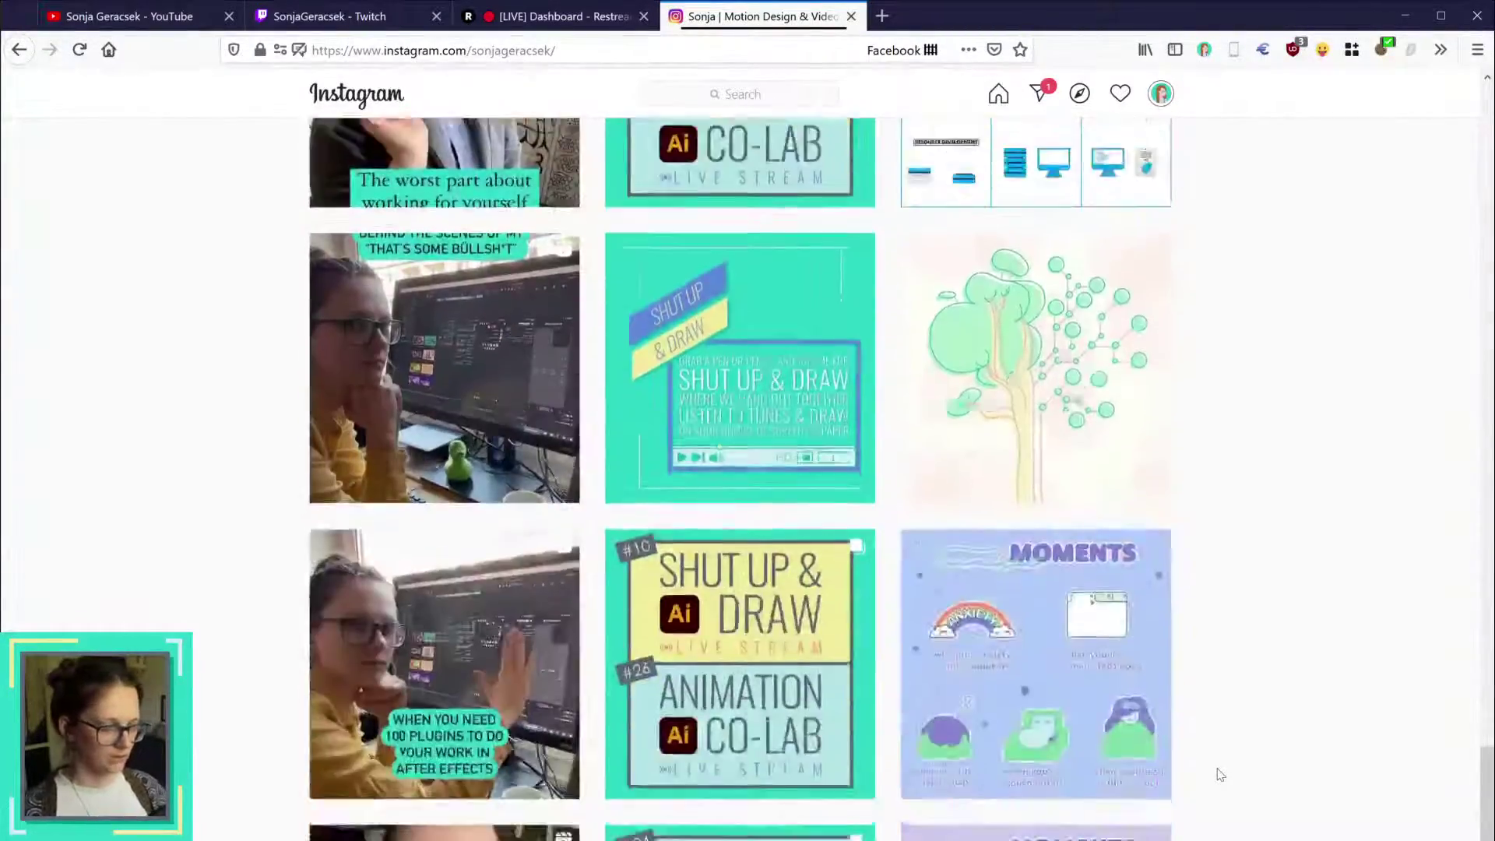
scroll(1221, 775, "down", 20)
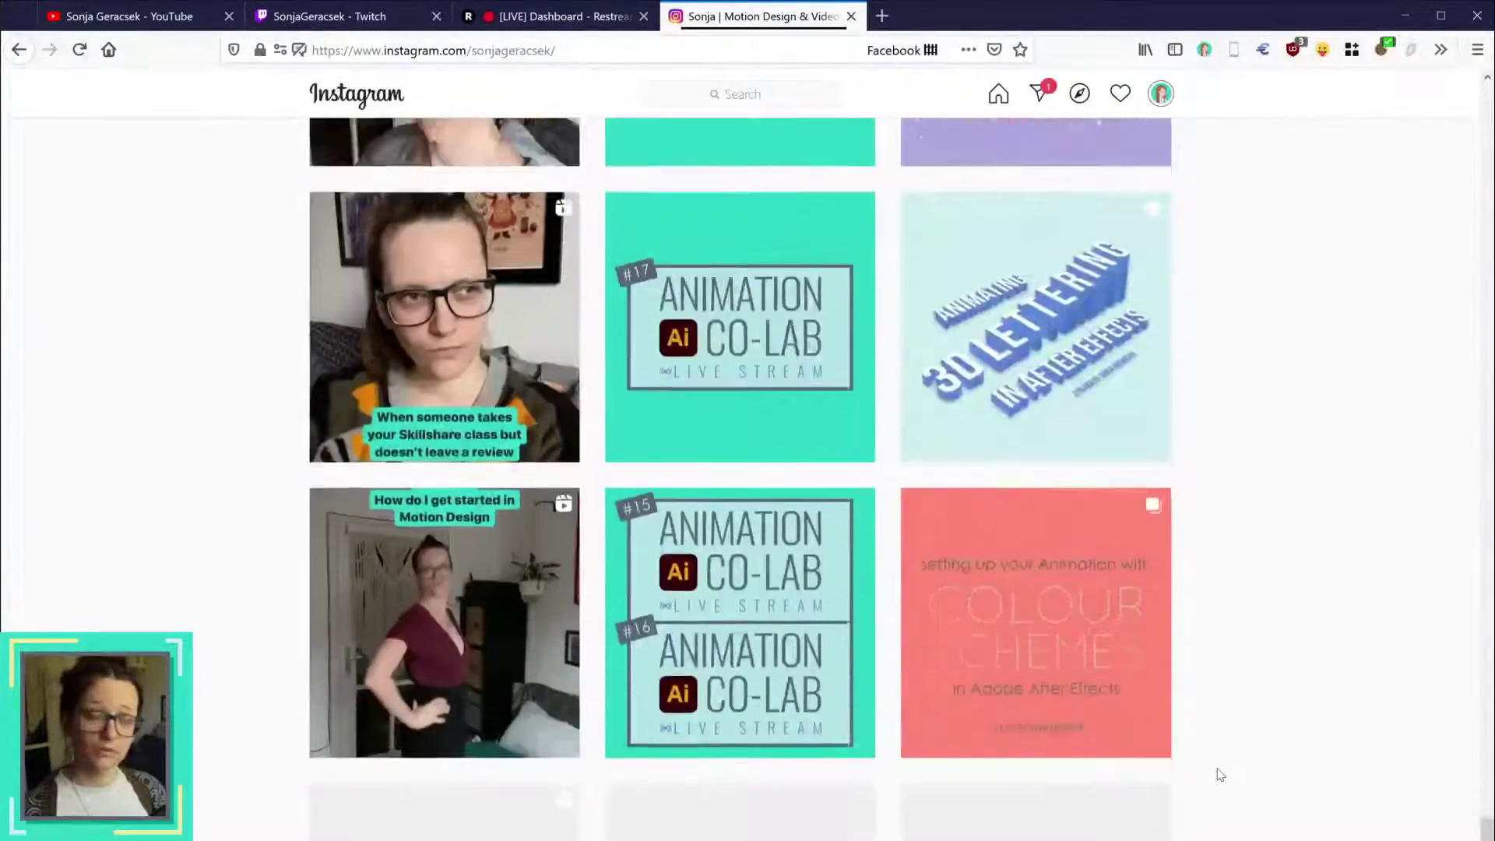
scroll(1220, 775, "up", 3)
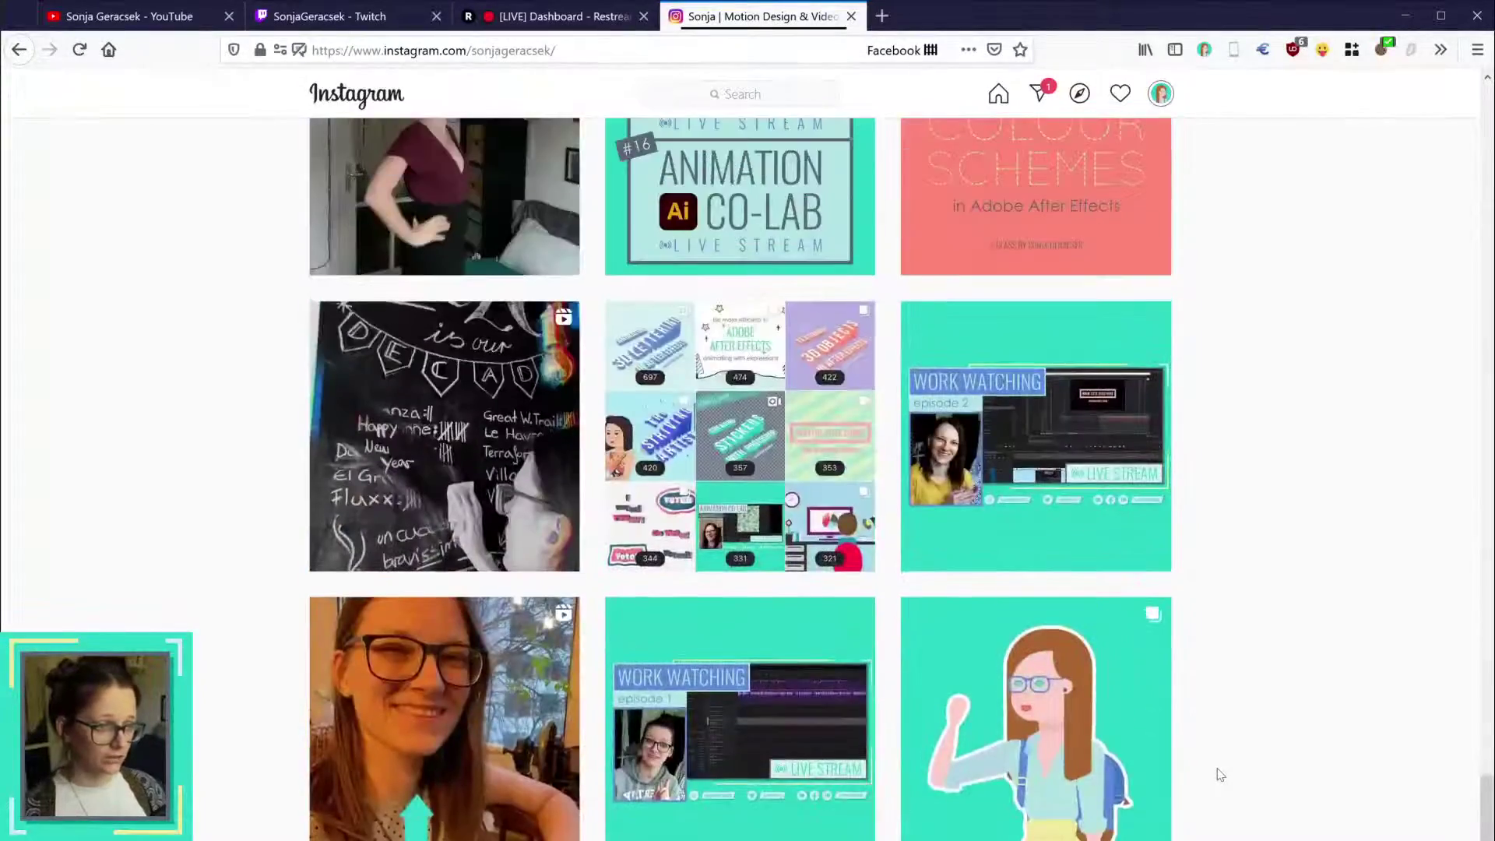
scroll(1221, 775, "down", 12)
scroll(1220, 775, "down", 5)
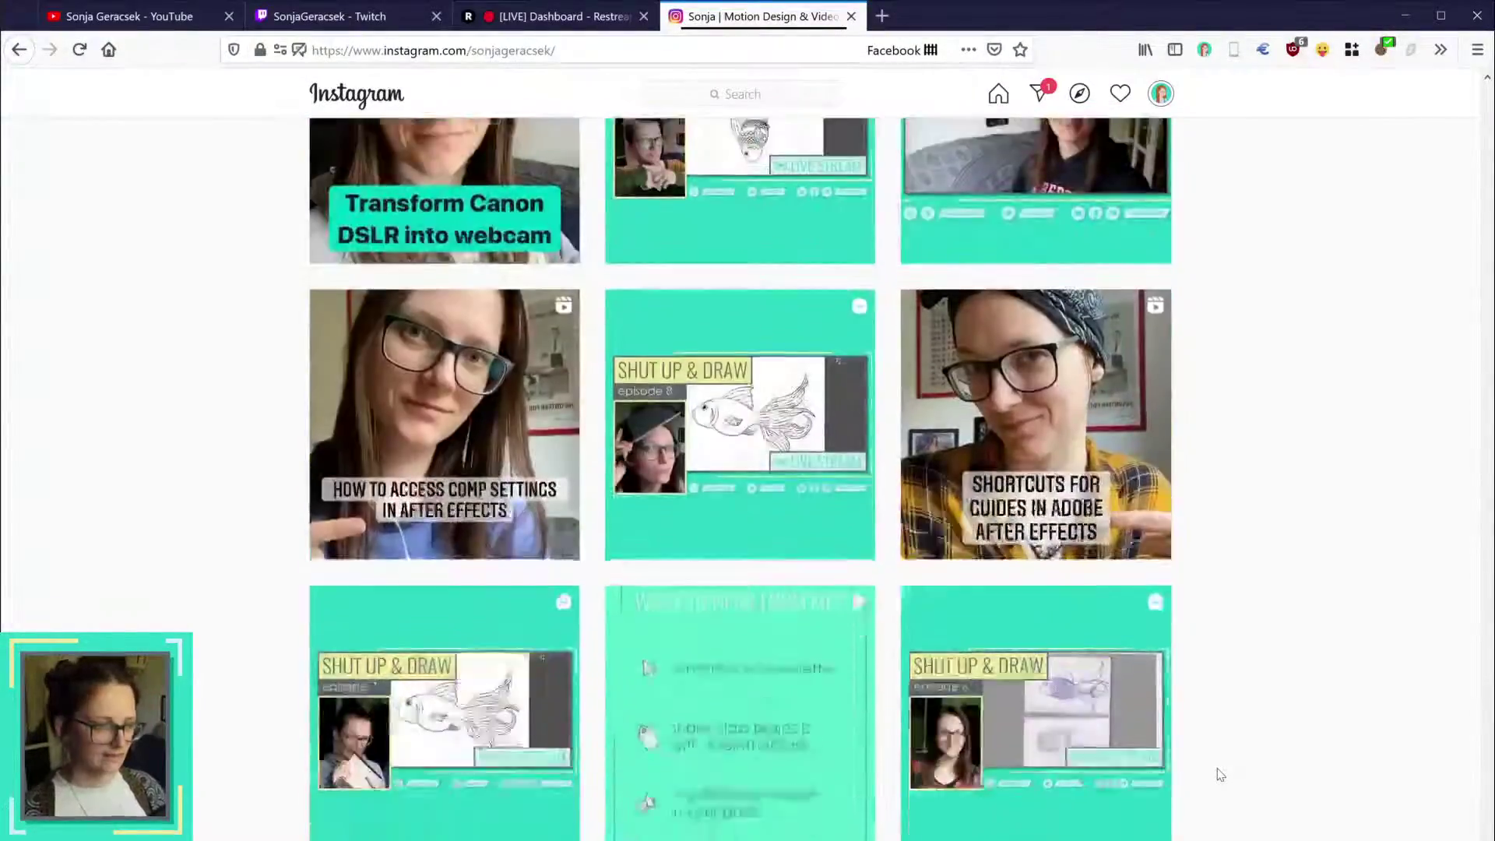
scroll(1221, 775, "down", 15)
scroll(1220, 775, "down", 19)
scroll(1219, 829, "down", 20)
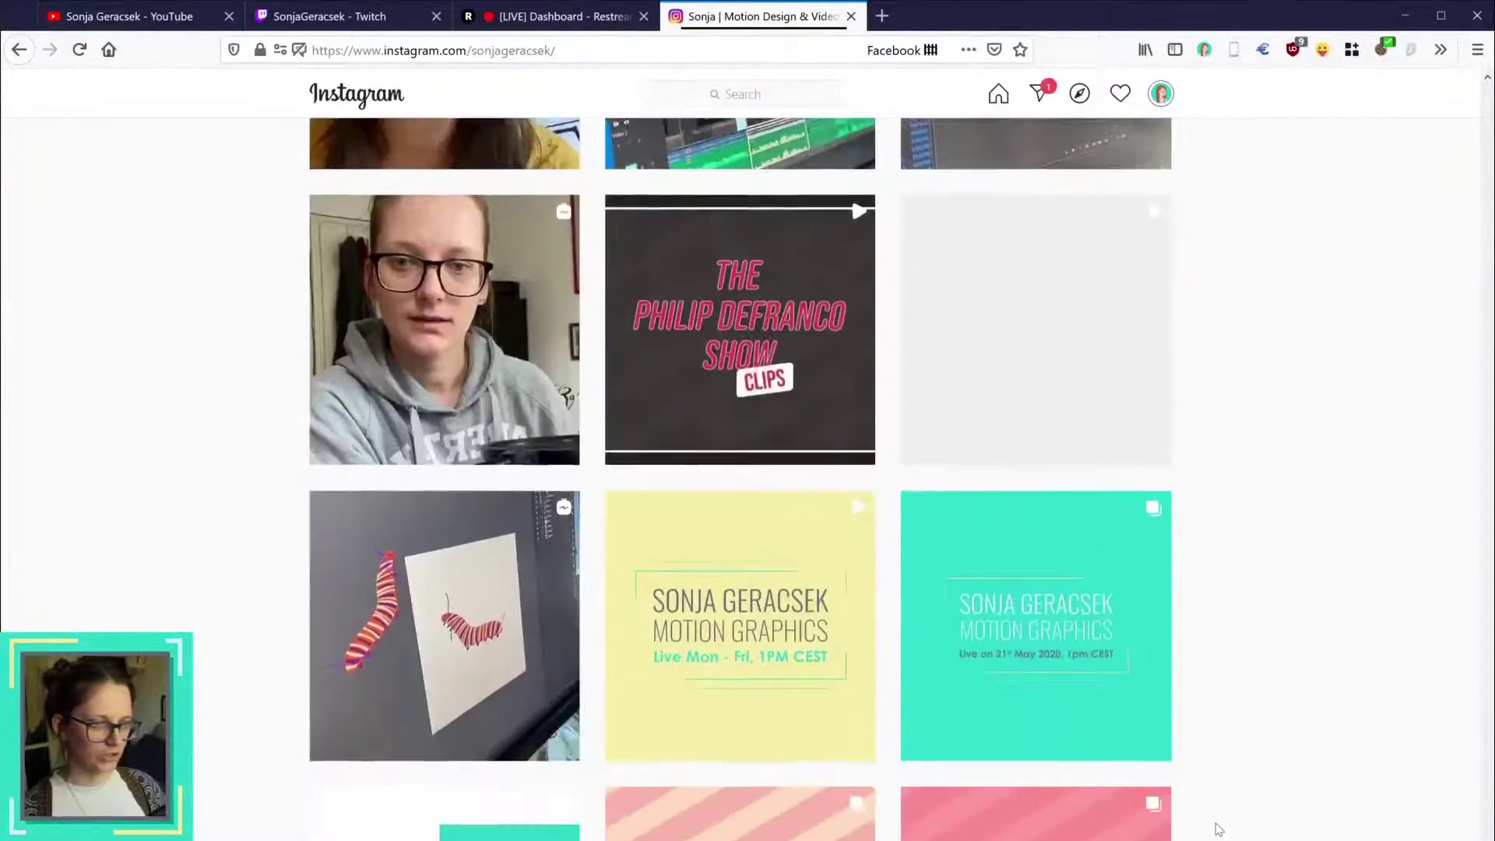
scroll(1218, 829, "down", 12)
scroll(1228, 838, "down", 17)
scroll(1228, 838, "down", 20)
scroll(1228, 839, "down", 20)
scroll(845, 575, "down", 16)
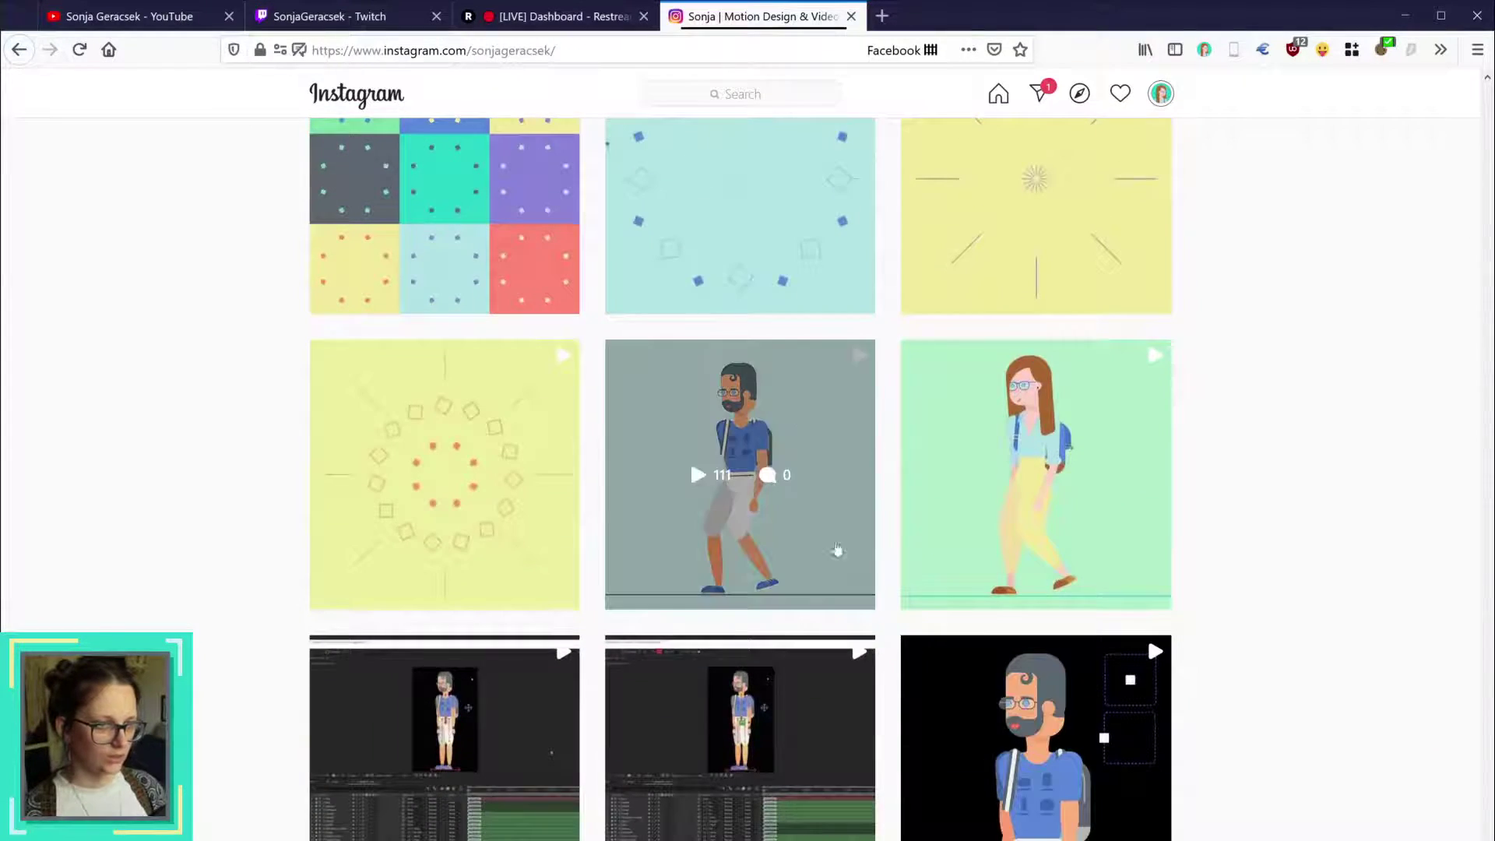
- View the posts showing the bearded man's and long-haired woman's walk cycles, plus the repeater shape animation post
left_click(785, 409)
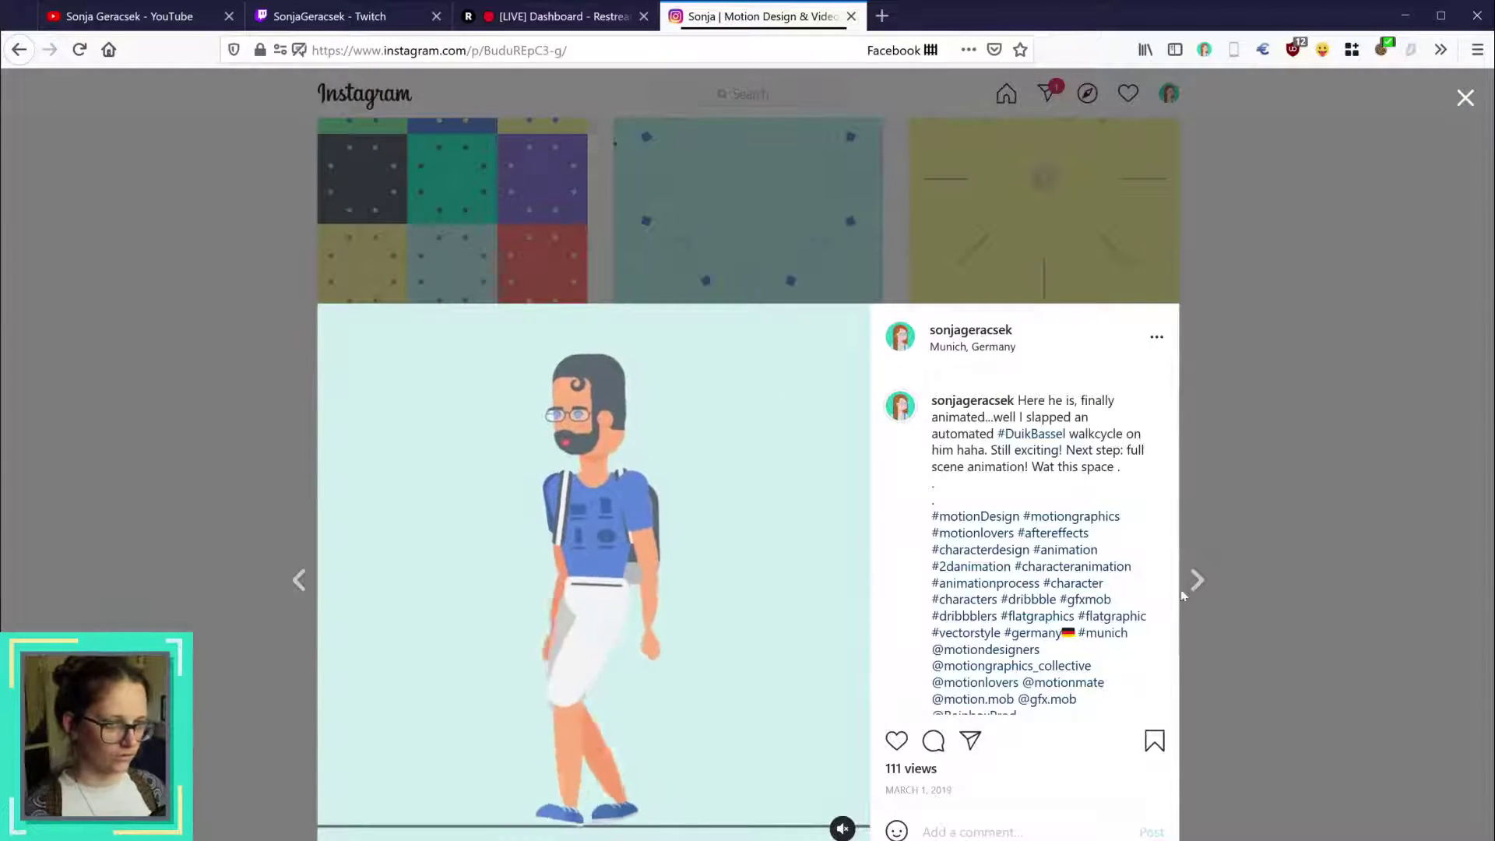
left_click(1302, 527)
left_click(1014, 470)
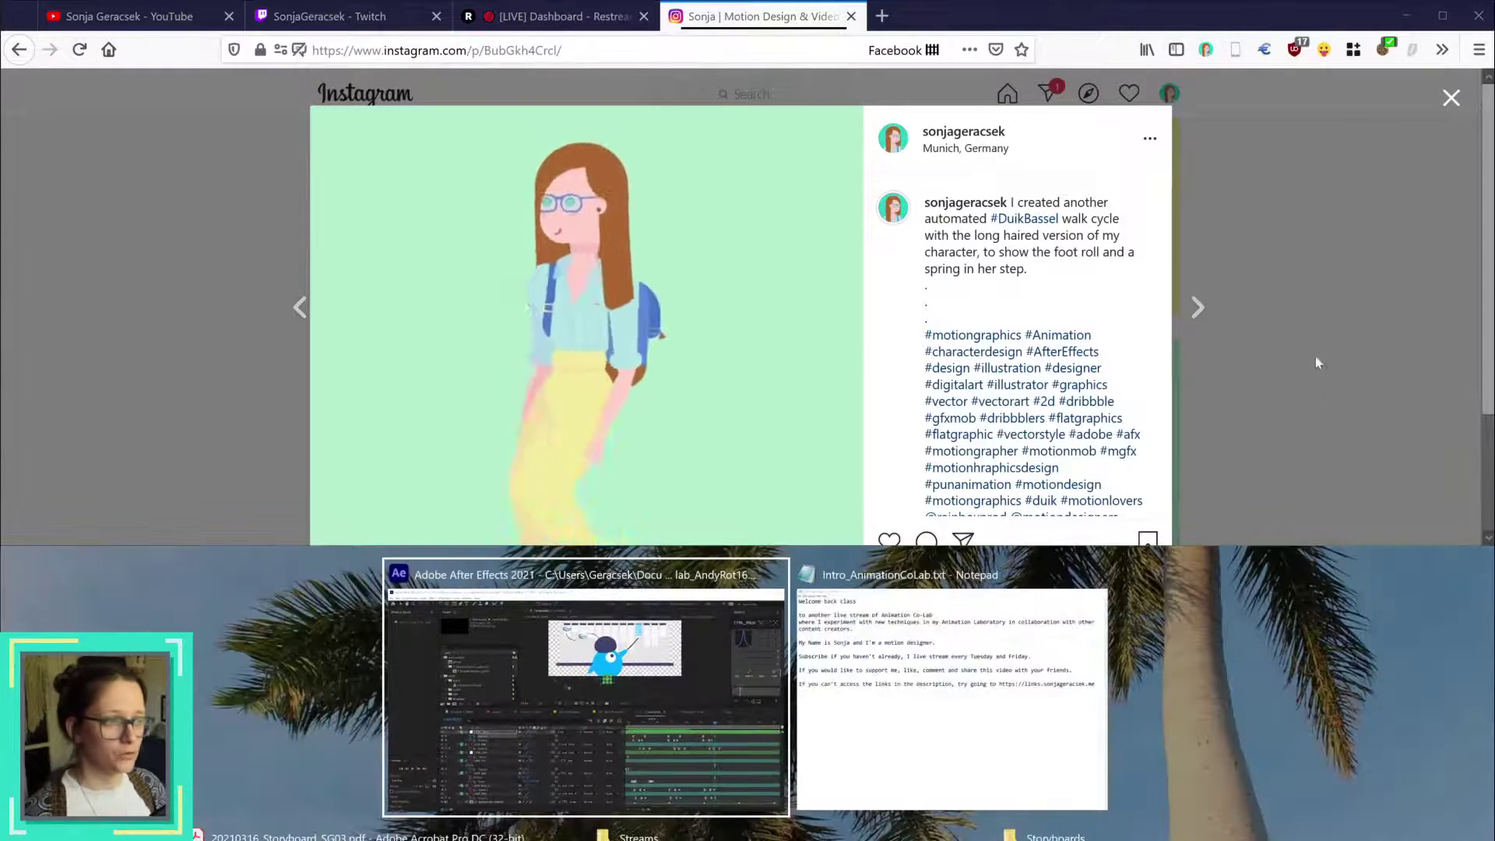
left_click(1333, 518)
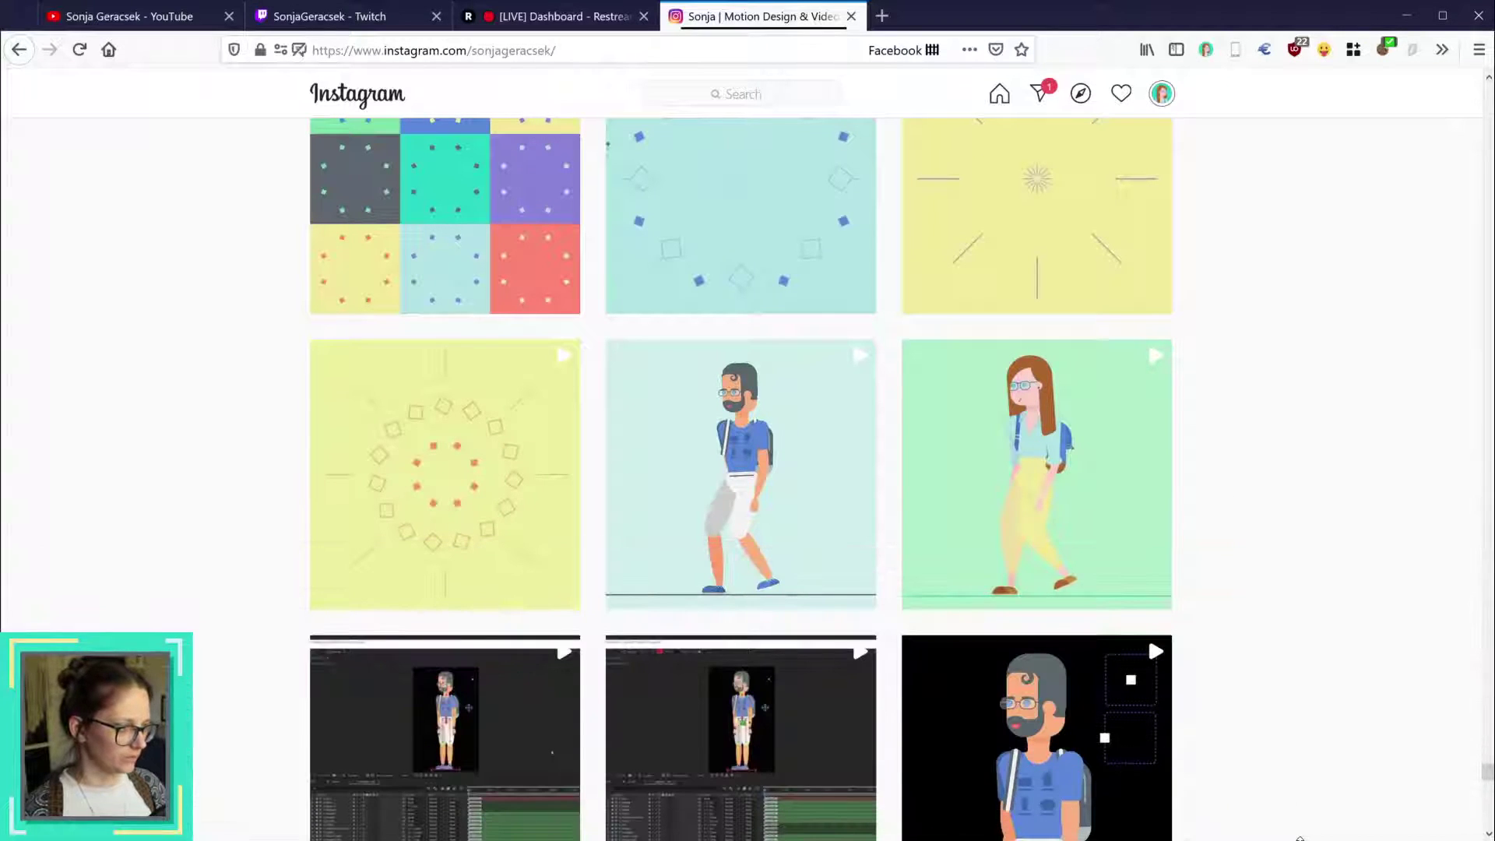
left_click(1009, 430)
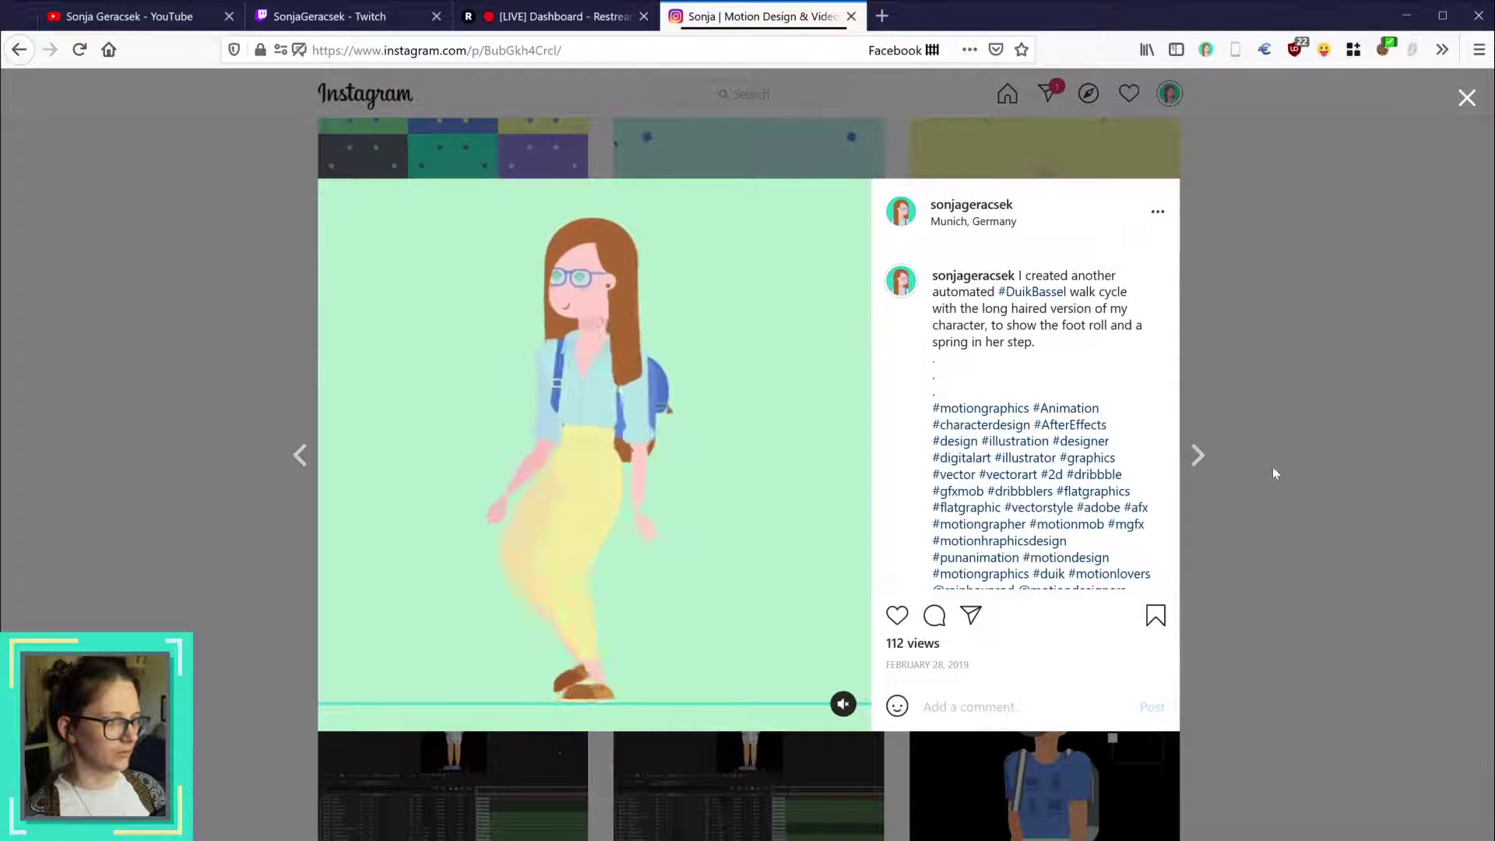
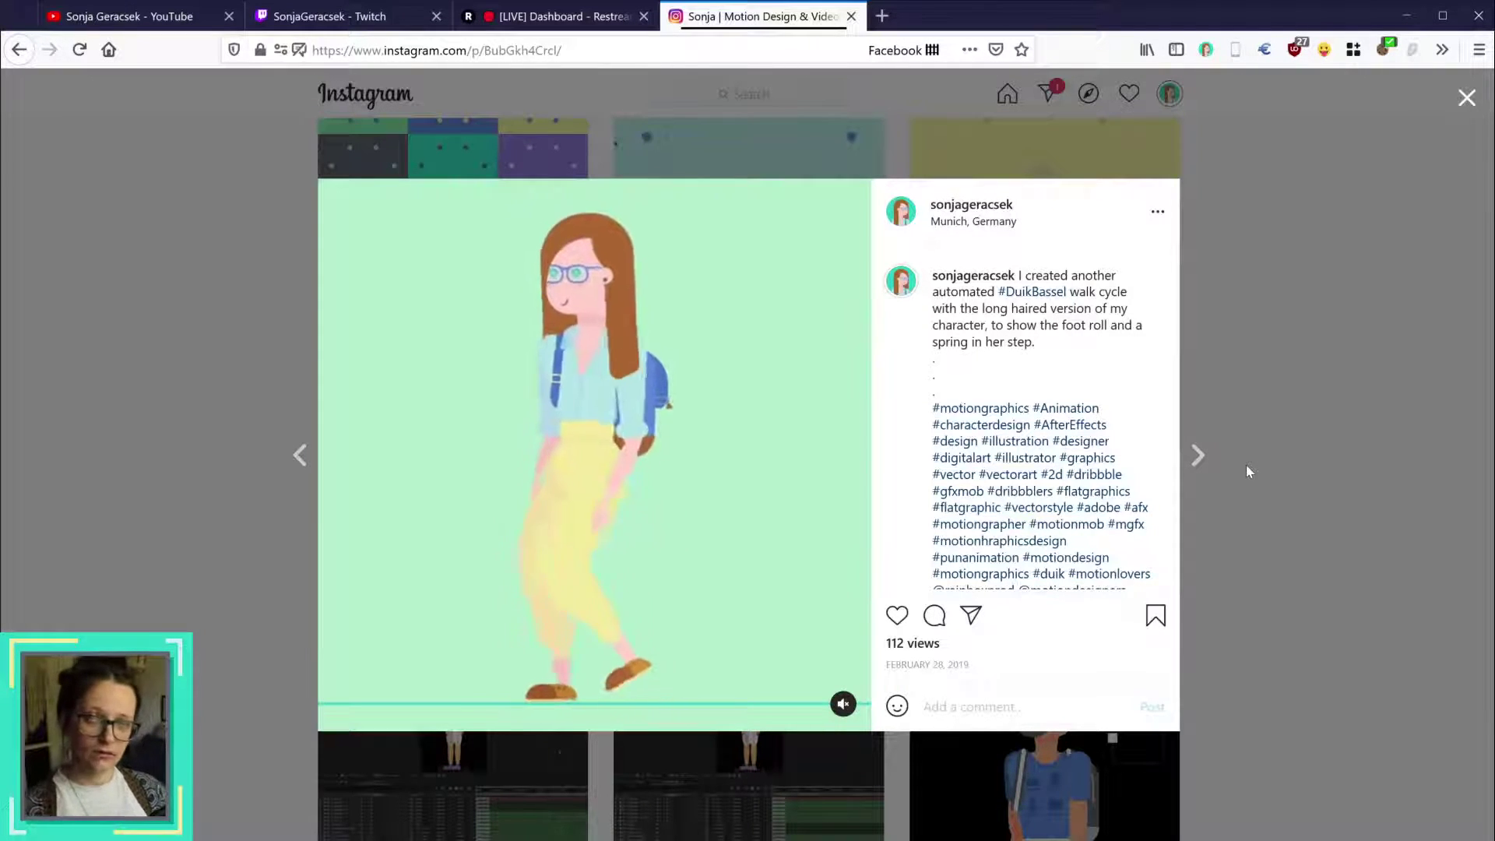
left_click(1329, 384)
scroll(1330, 389, "up", 2)
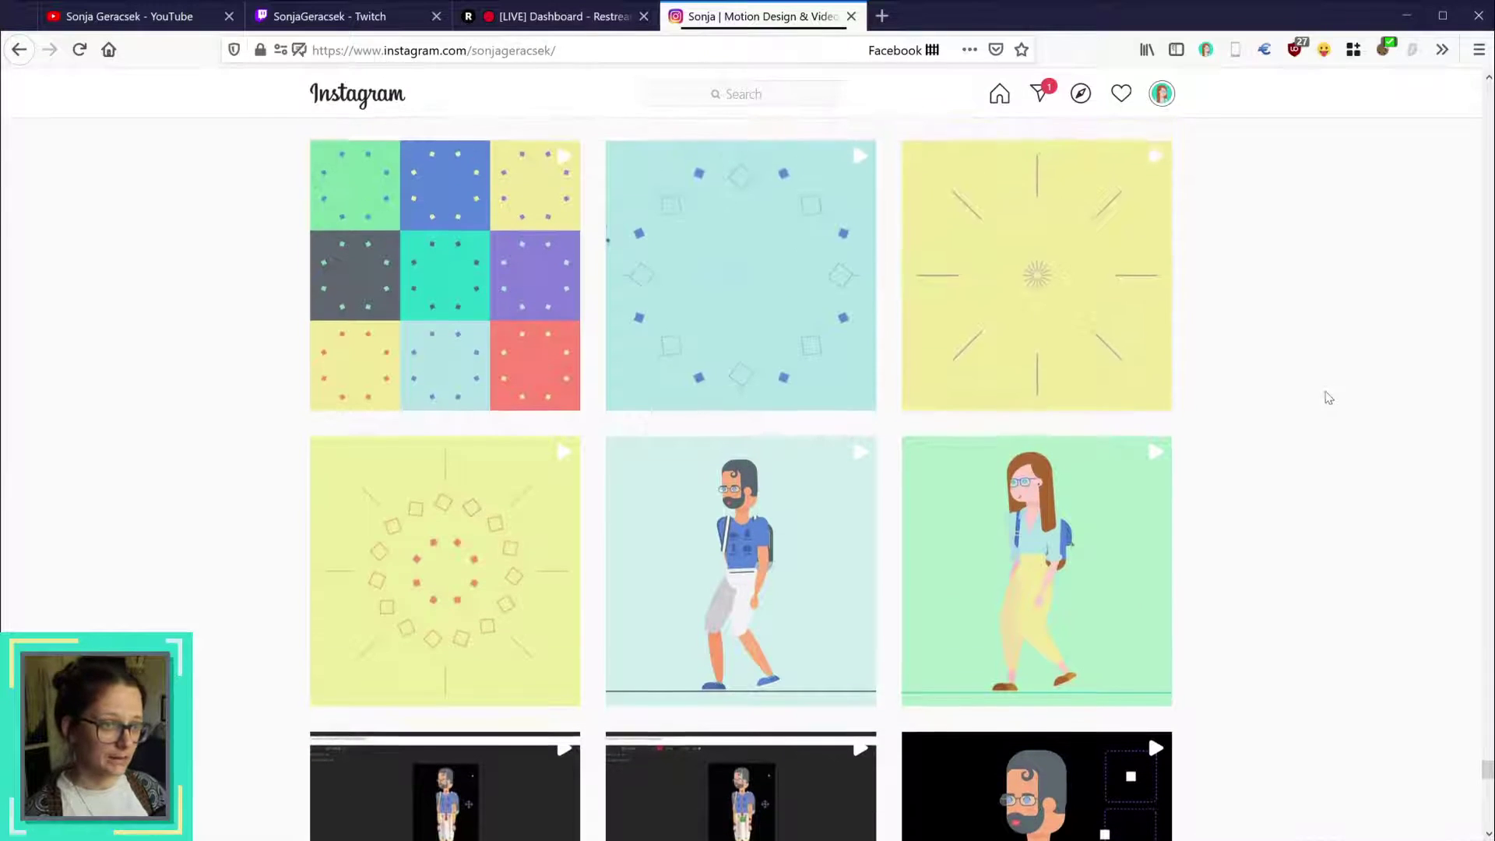
left_click(419, 605)
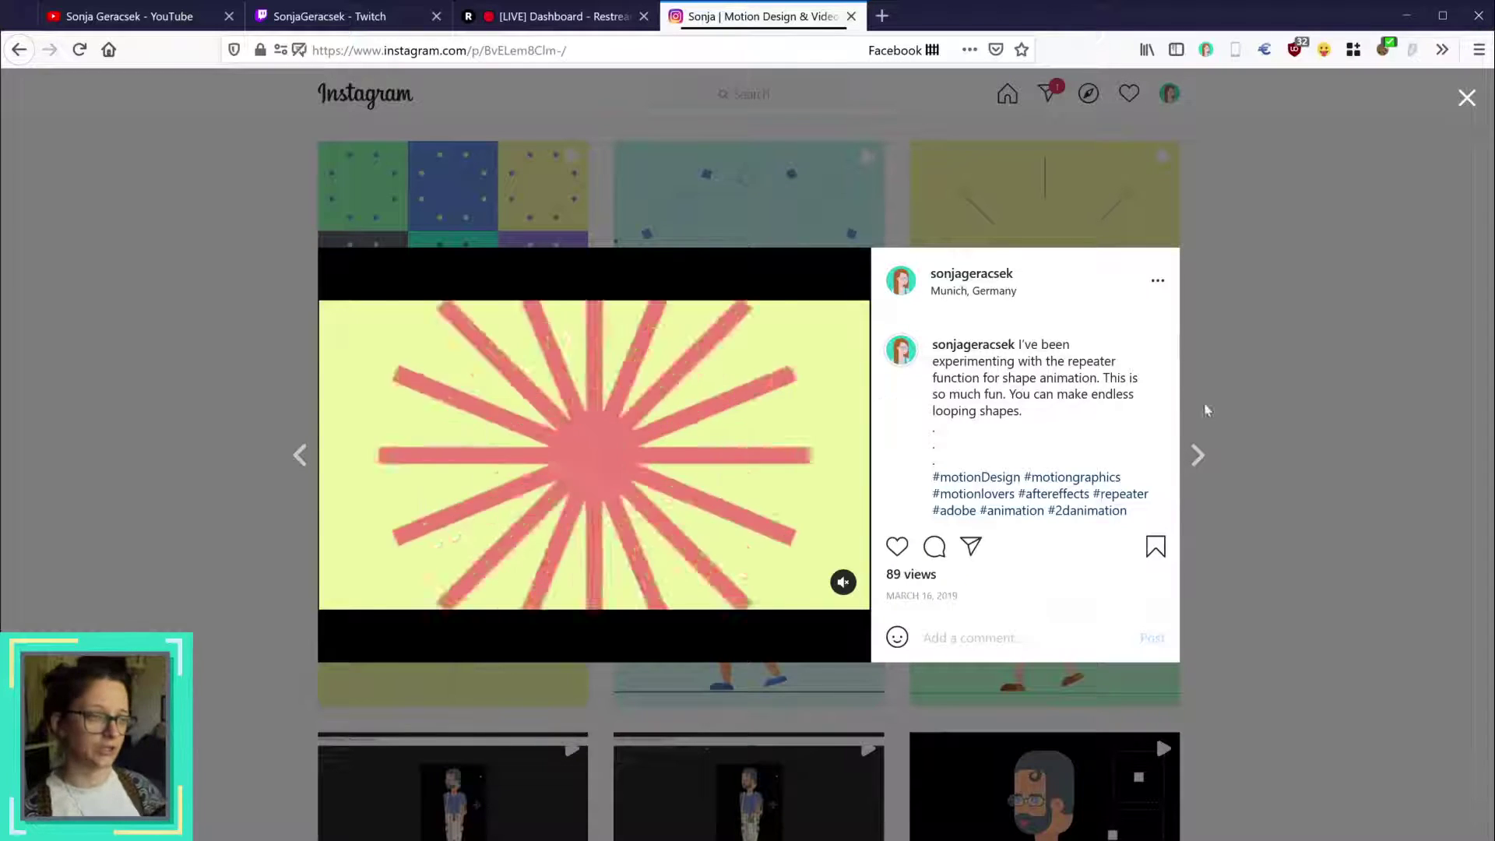
left_click(1283, 399)
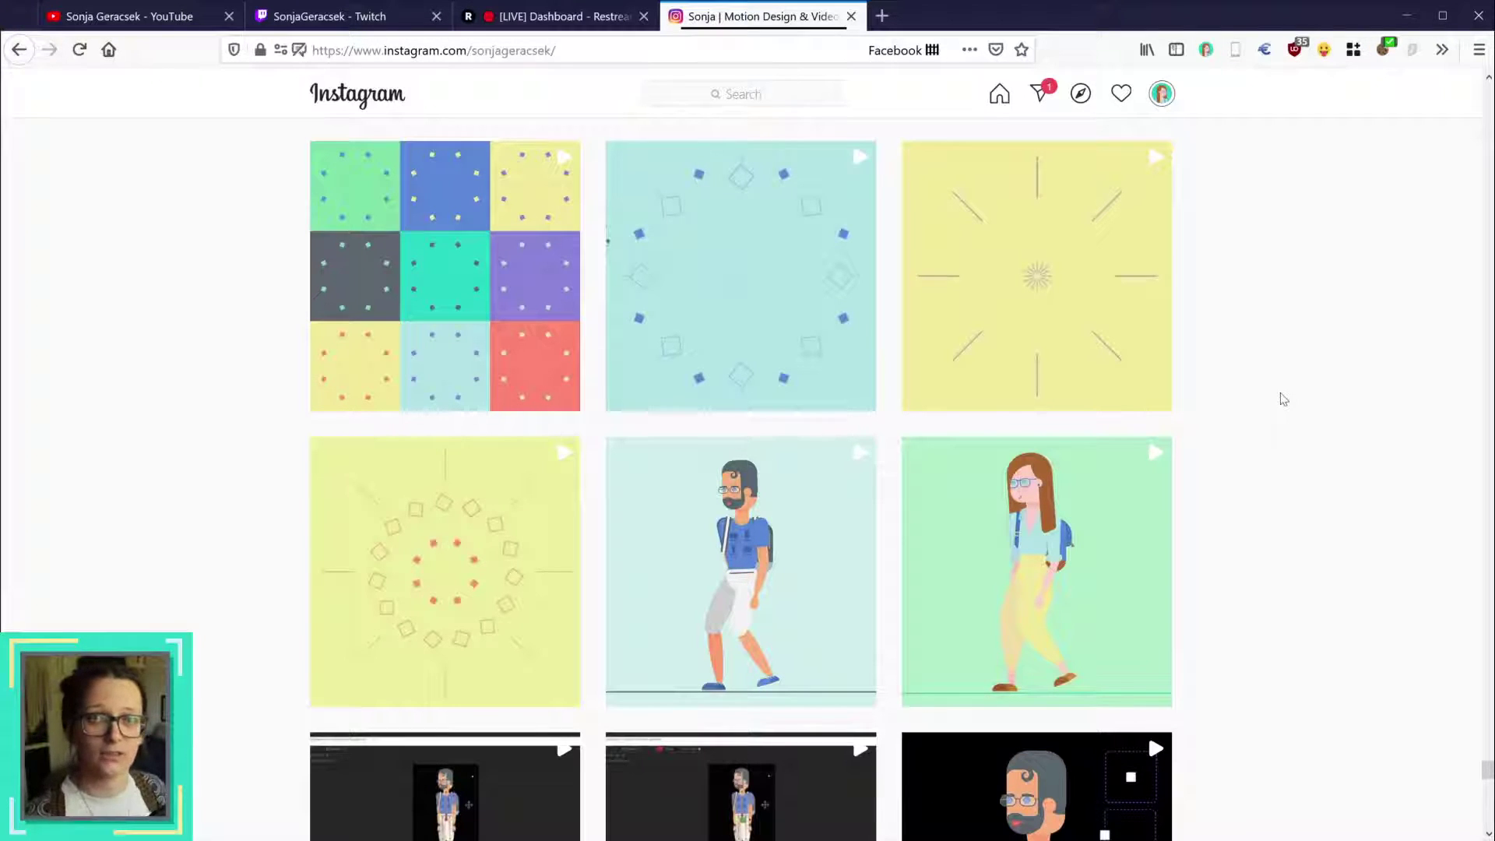
- Switch back to After Effects, save the project, and nudge CTRL_prof up to Y 1100 px at 1:00:29:23
key("alt+Tab")
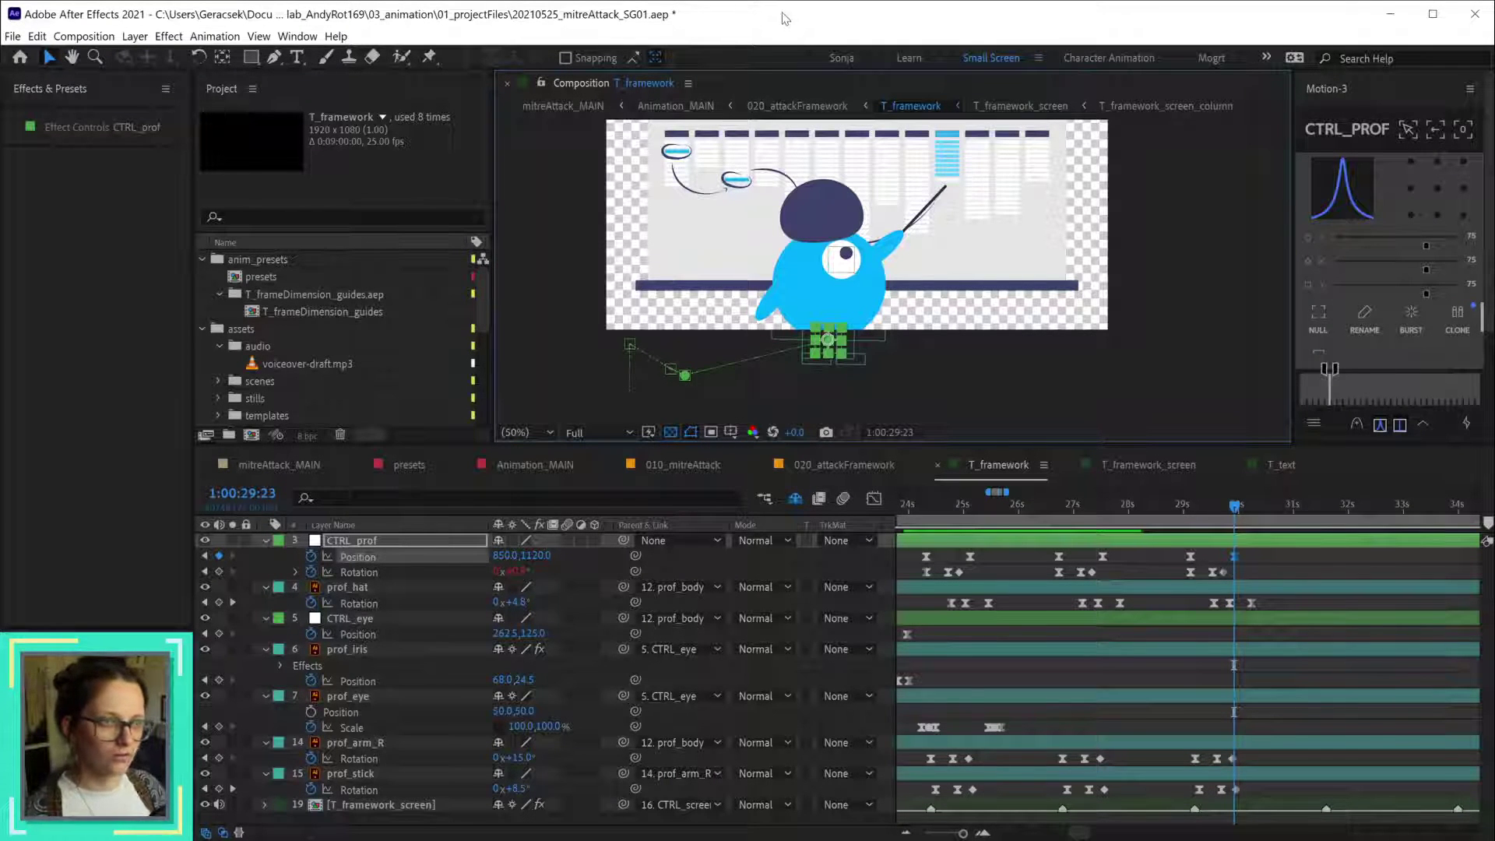
key("ctrl+s")
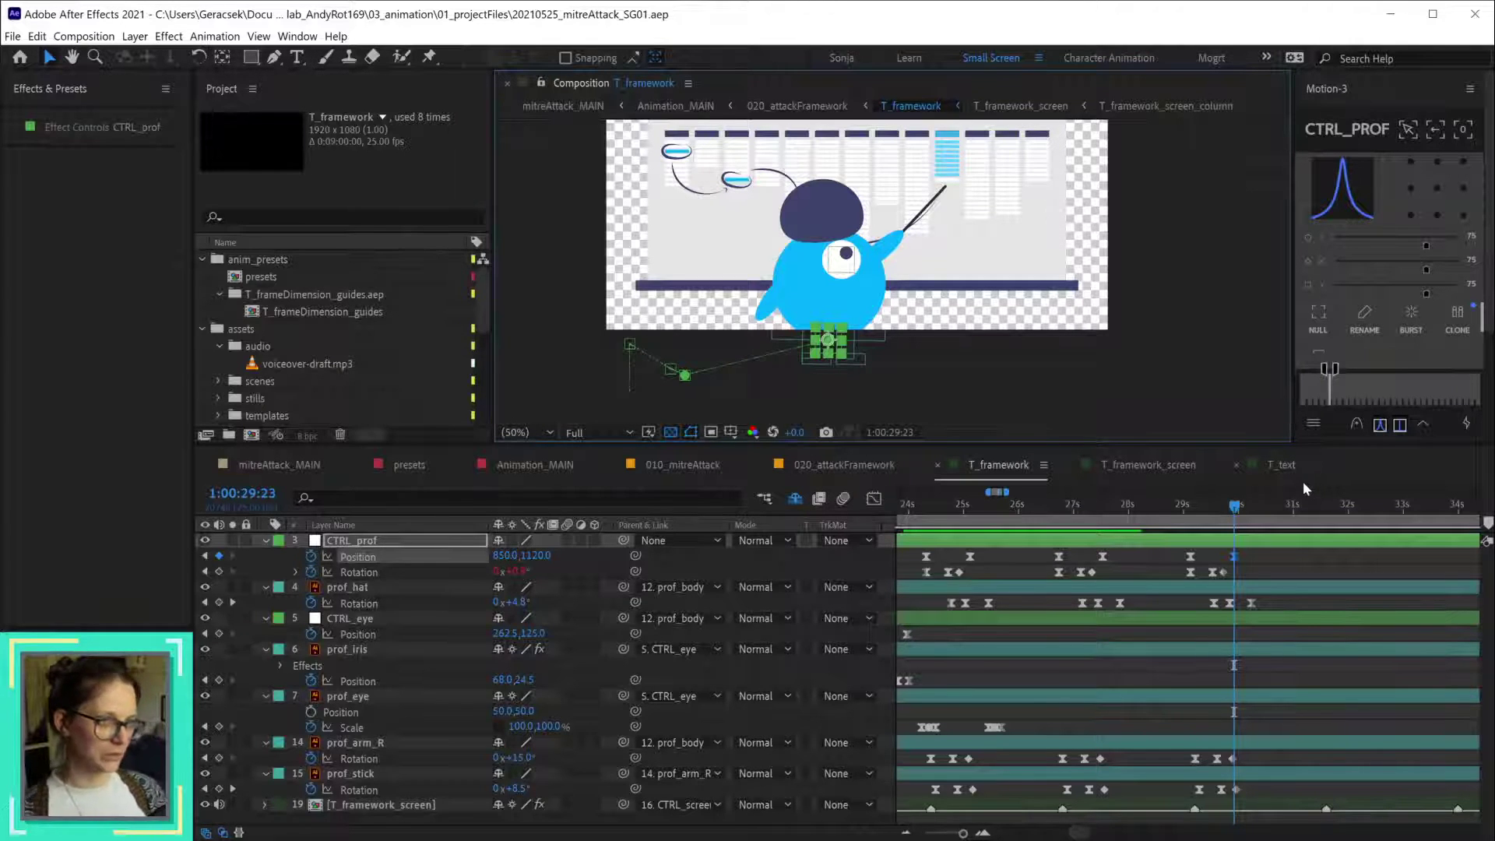
left_click(1281, 548)
key("Up")
key("Up")
key("Up")
key("Up")
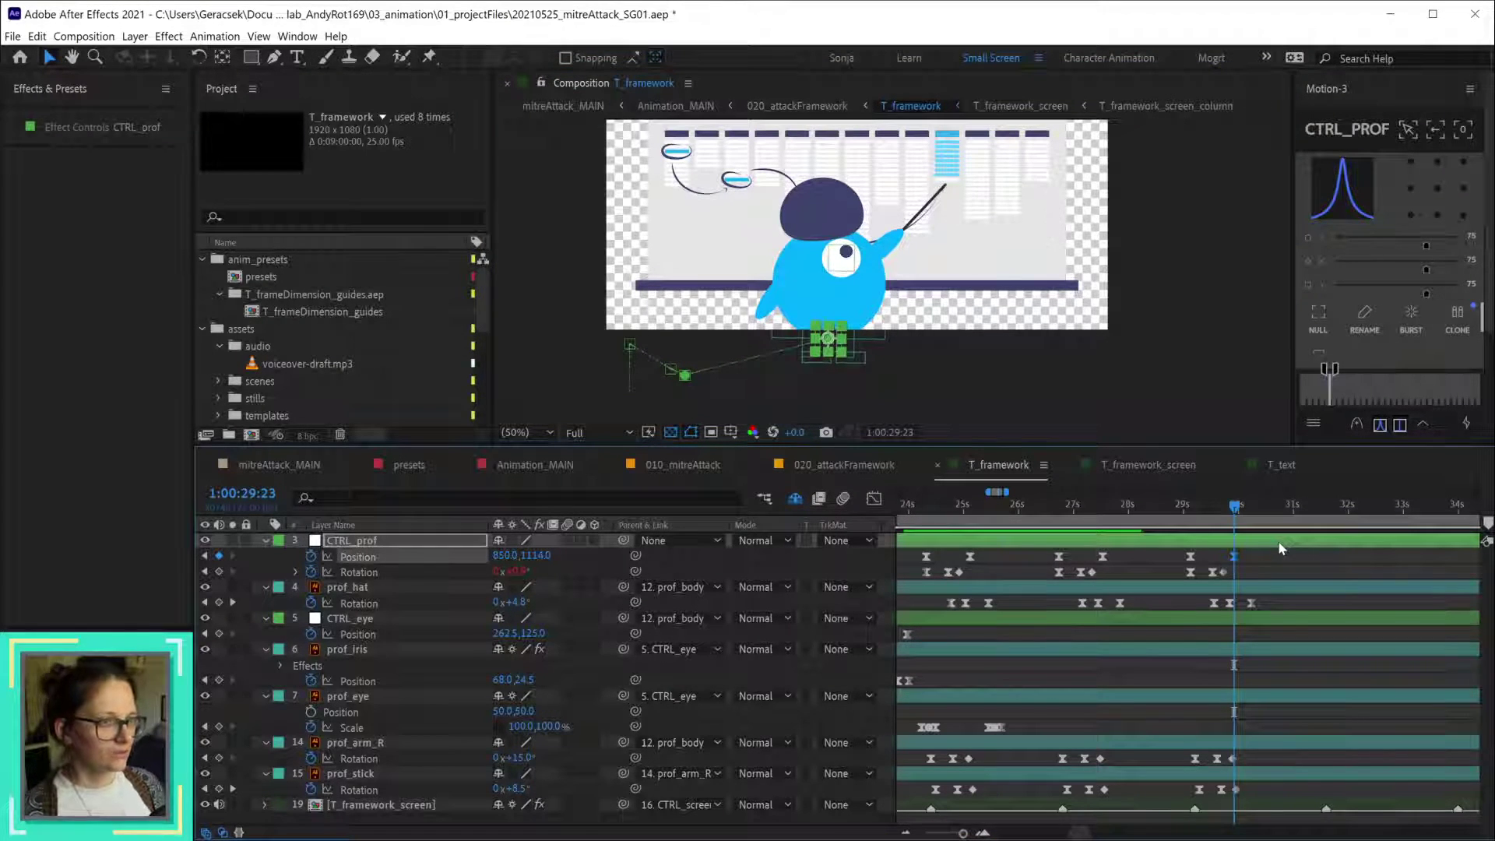
key("Up")
key("Up")
key("Up")
key("Up")
key("Up")
key("Up")
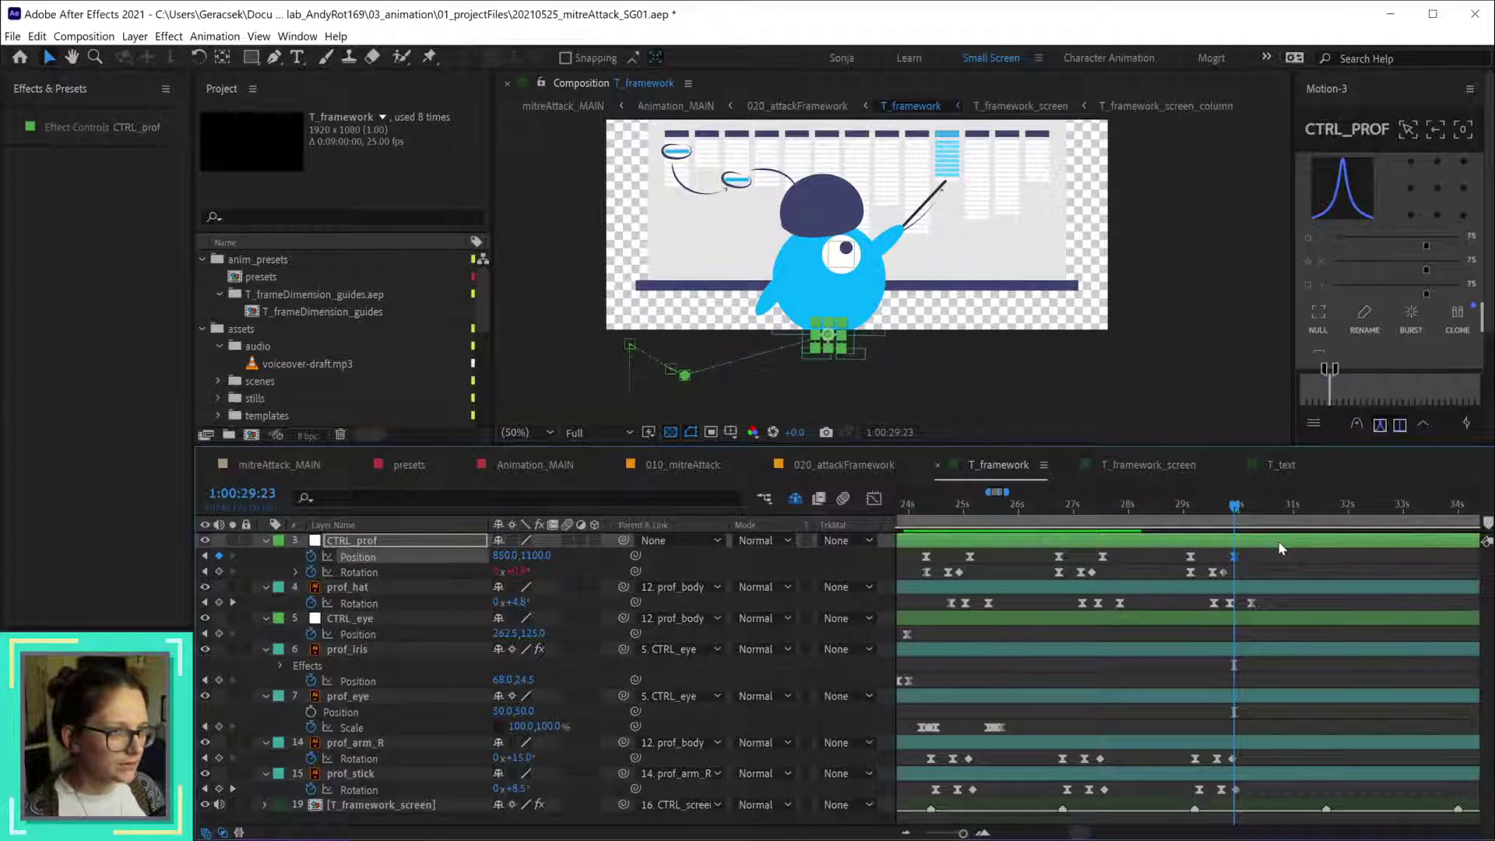
- Set CTRL_prof's Position keyframe at 1:00:29:23 to X 858 px and Y 1095 px
left_click_drag(1179, 507, 1259, 520)
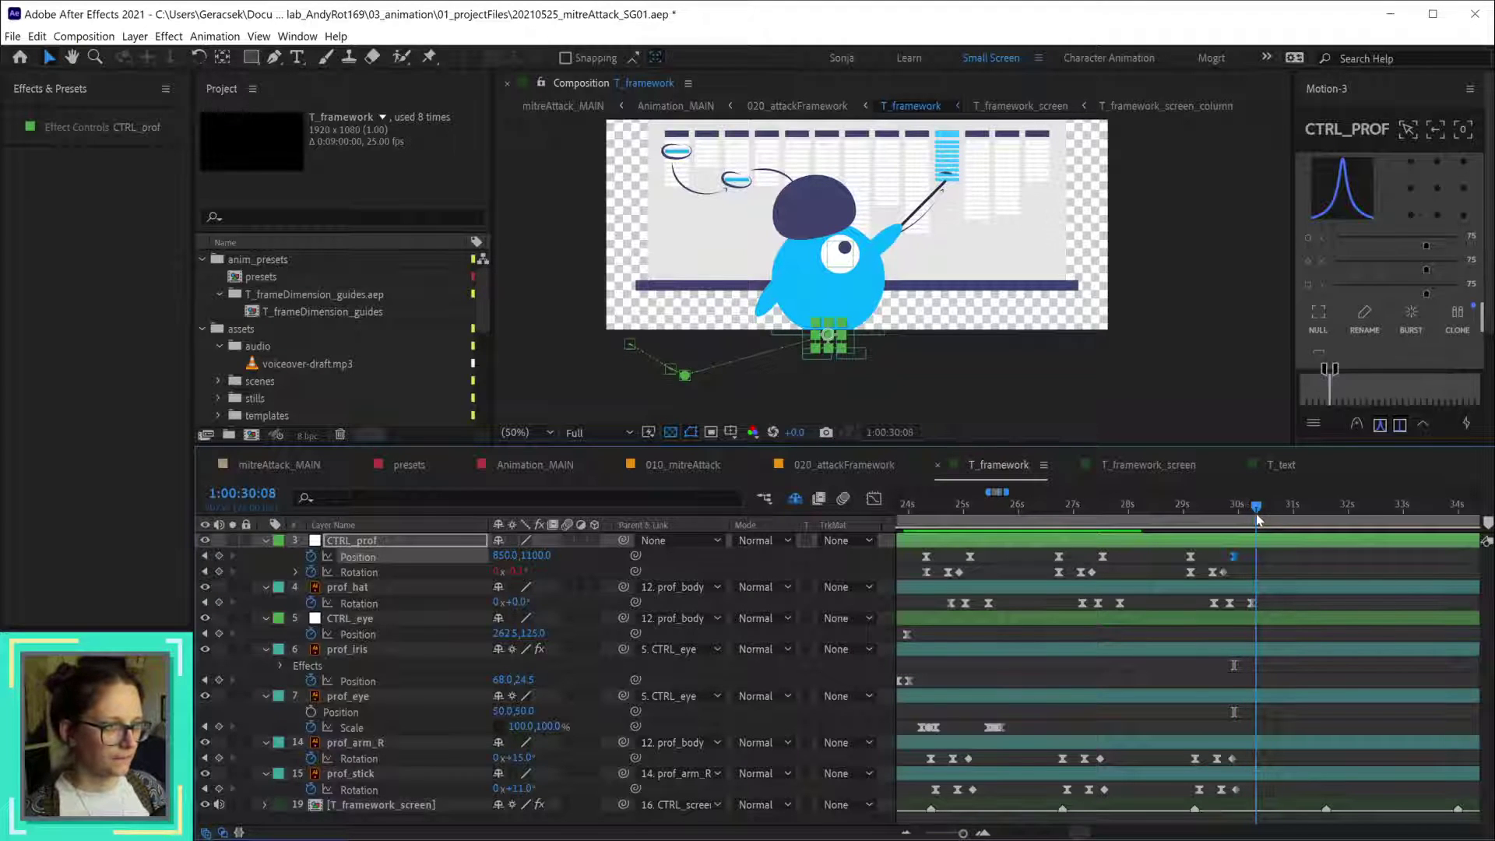
double_click(1234, 556)
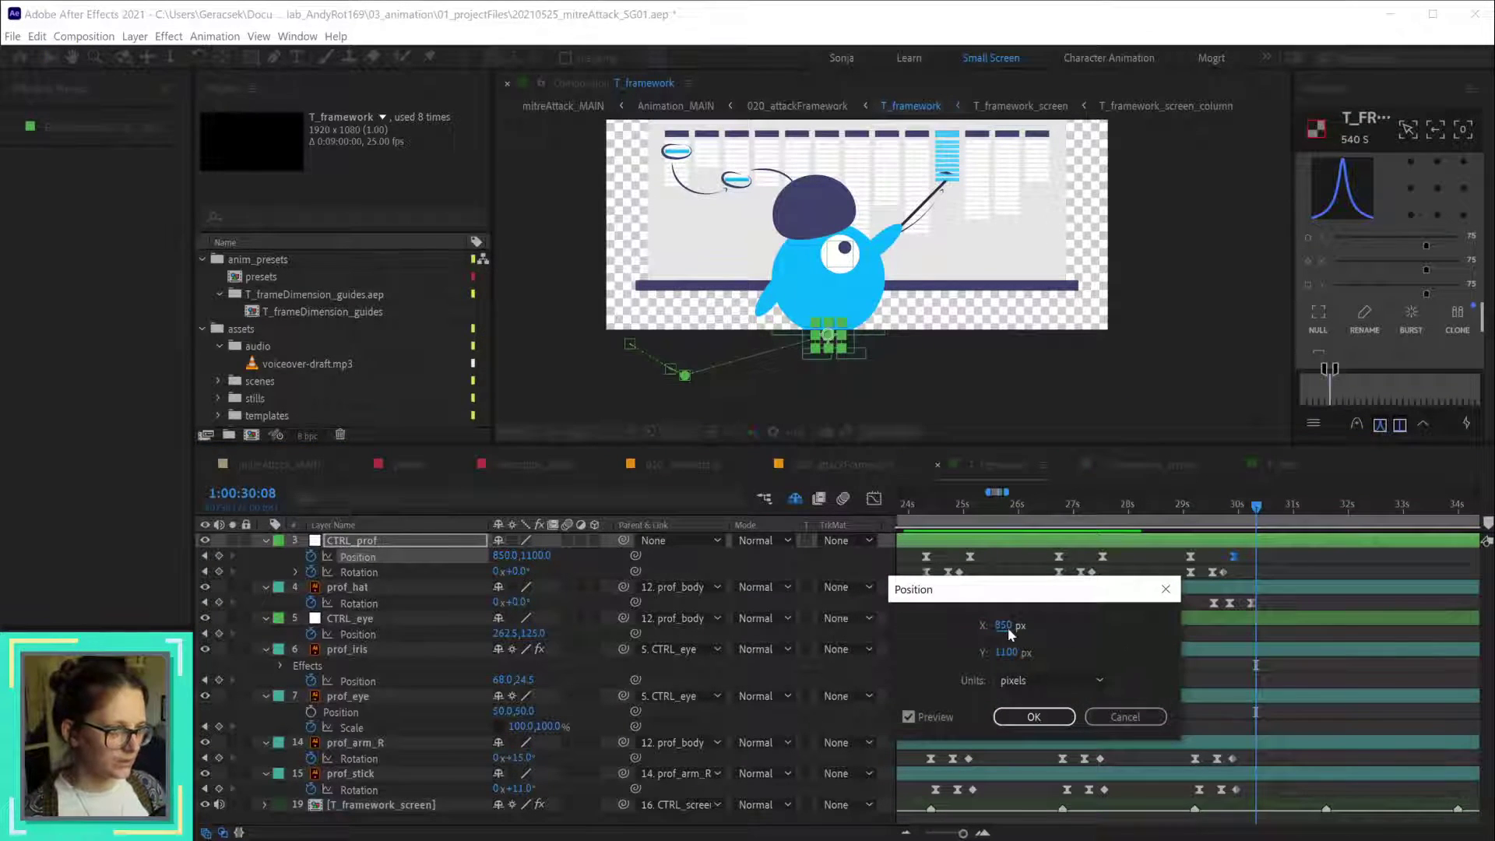
left_click_drag(1008, 628, 1012, 627)
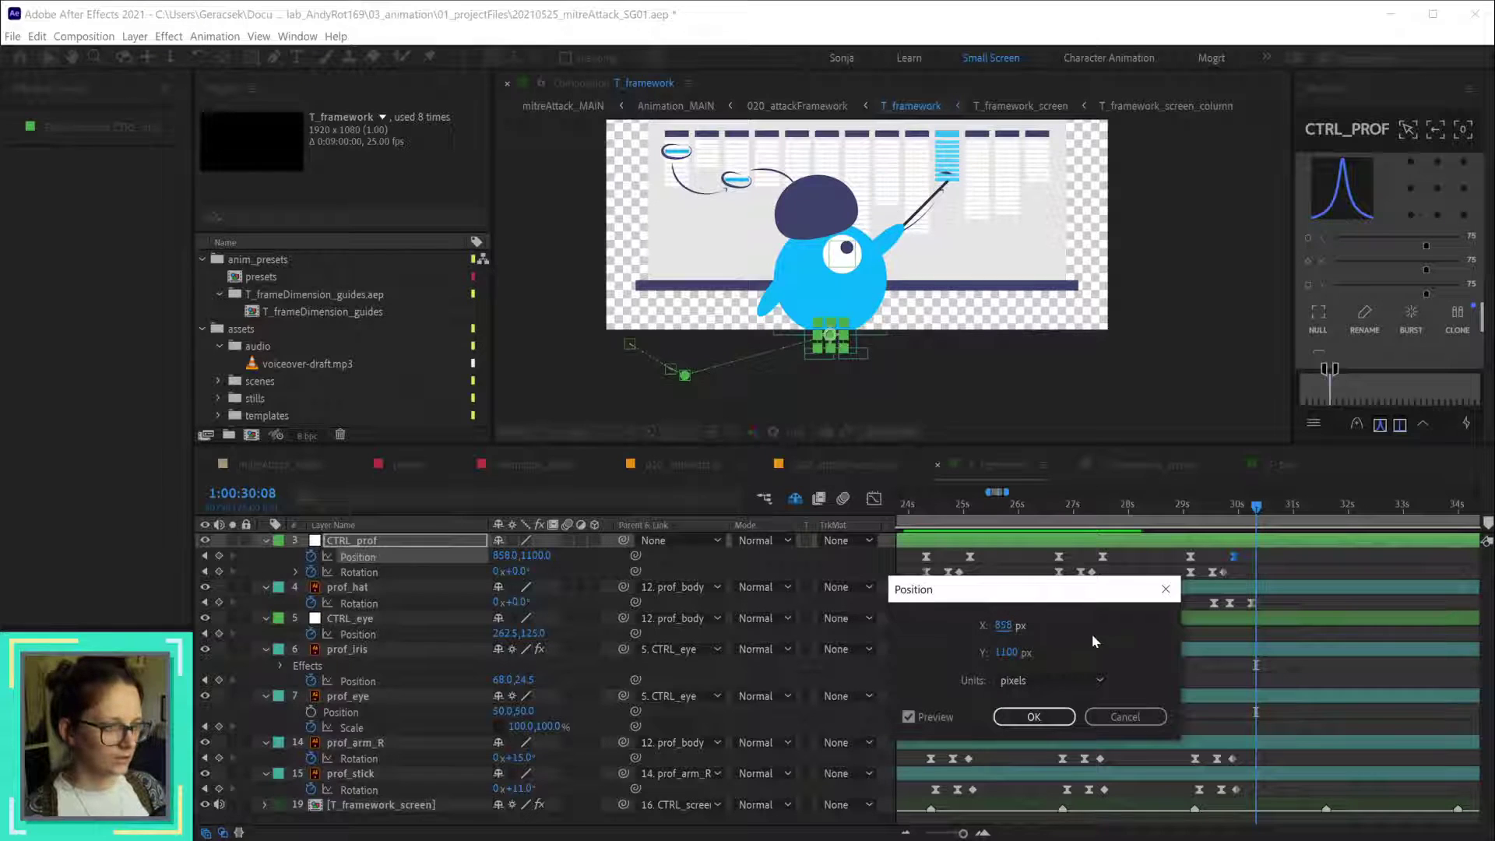
left_click_drag(1004, 658, 997, 653)
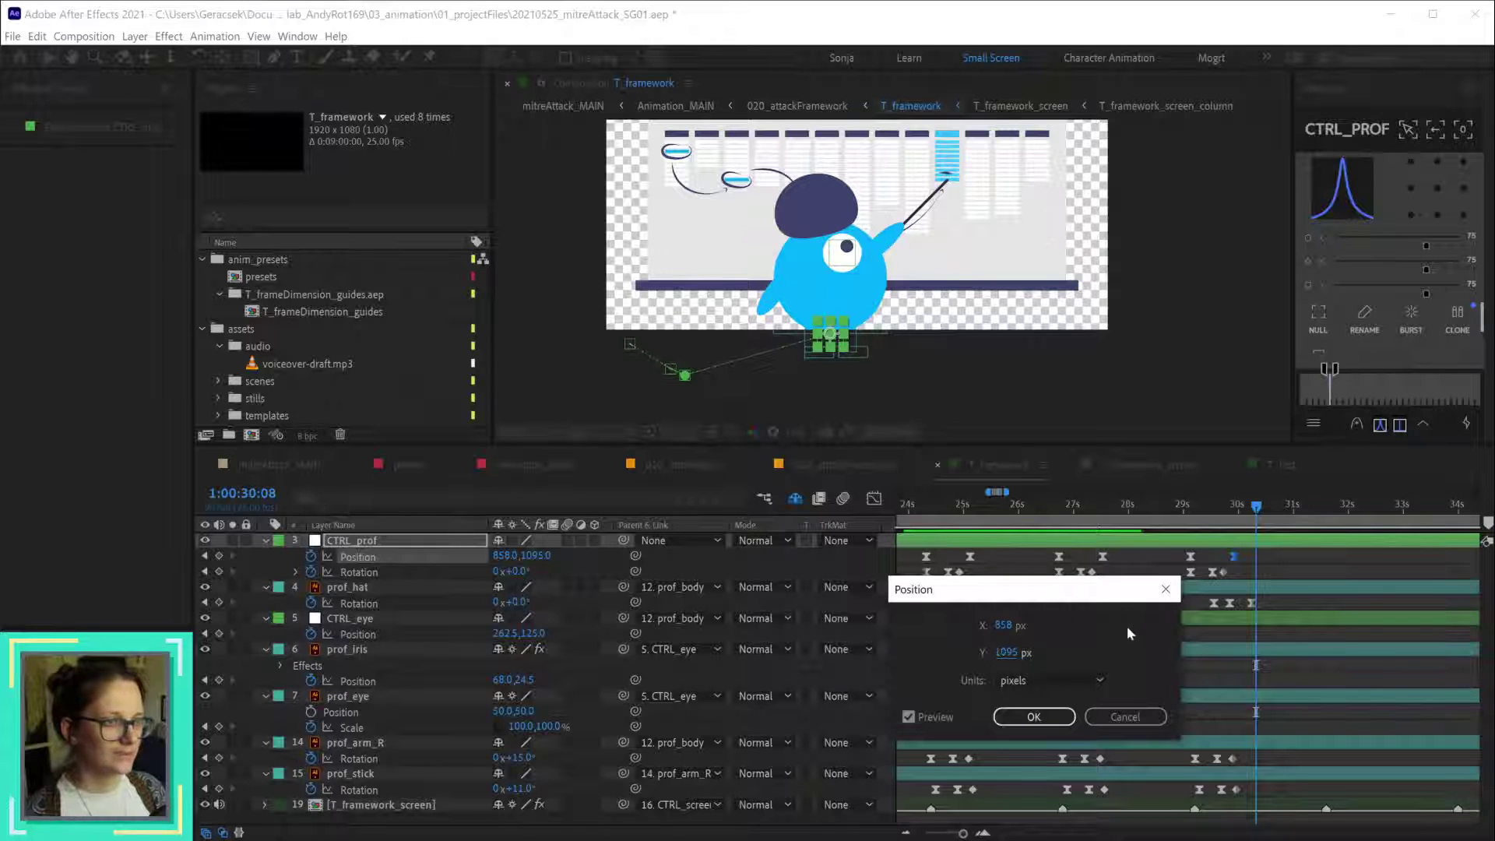
left_click(1045, 718)
left_click(1273, 670)
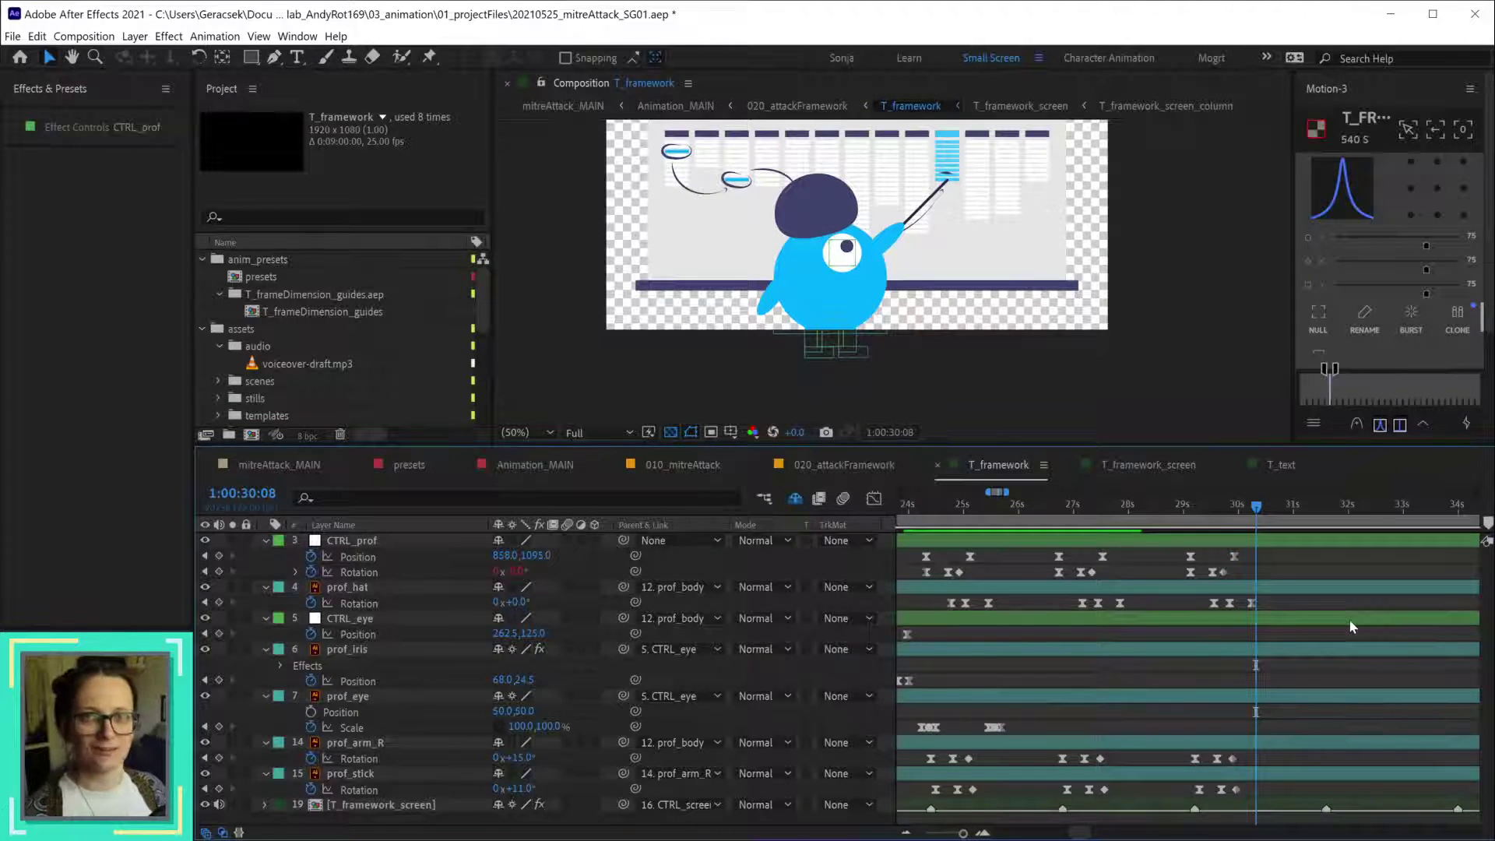
- Preview the professor's move to the highlighted column from 1:00:29:03 and check the pose around 1:00:29:14
left_click(772, 303)
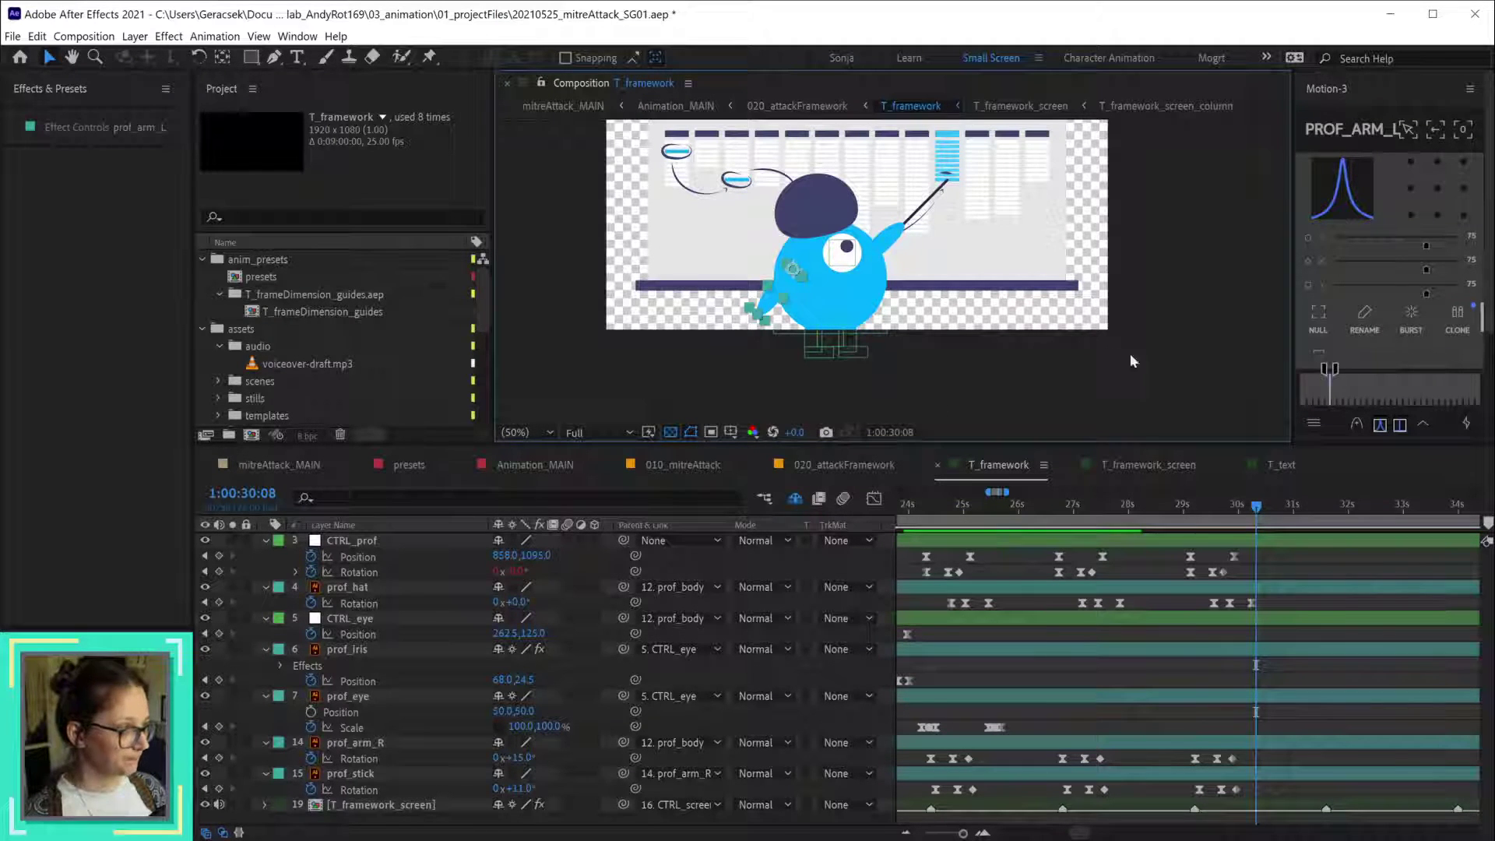
left_click(1189, 514)
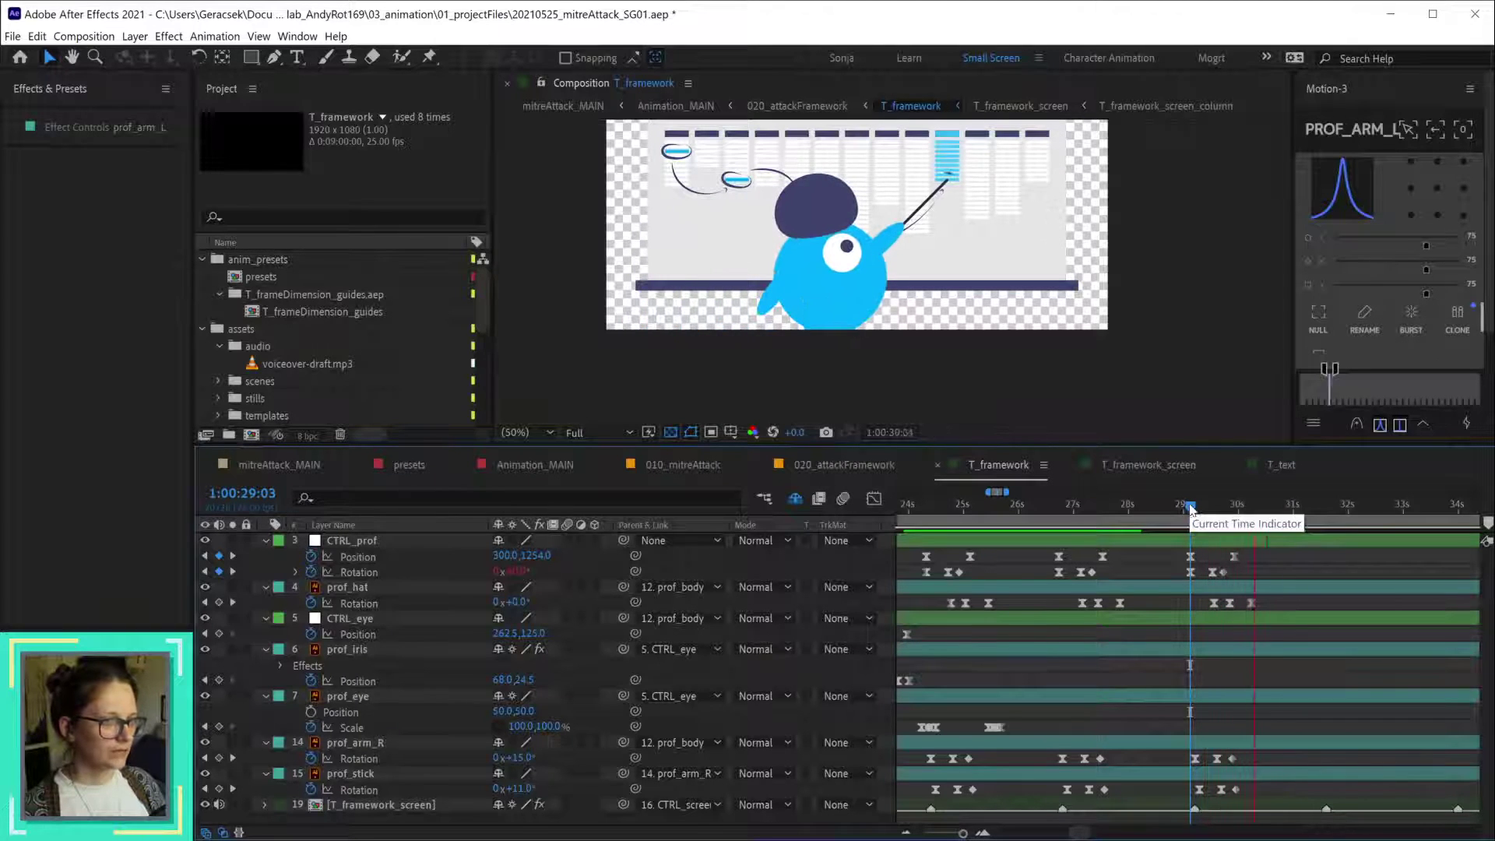
left_click_drag(1189, 508, 1214, 510)
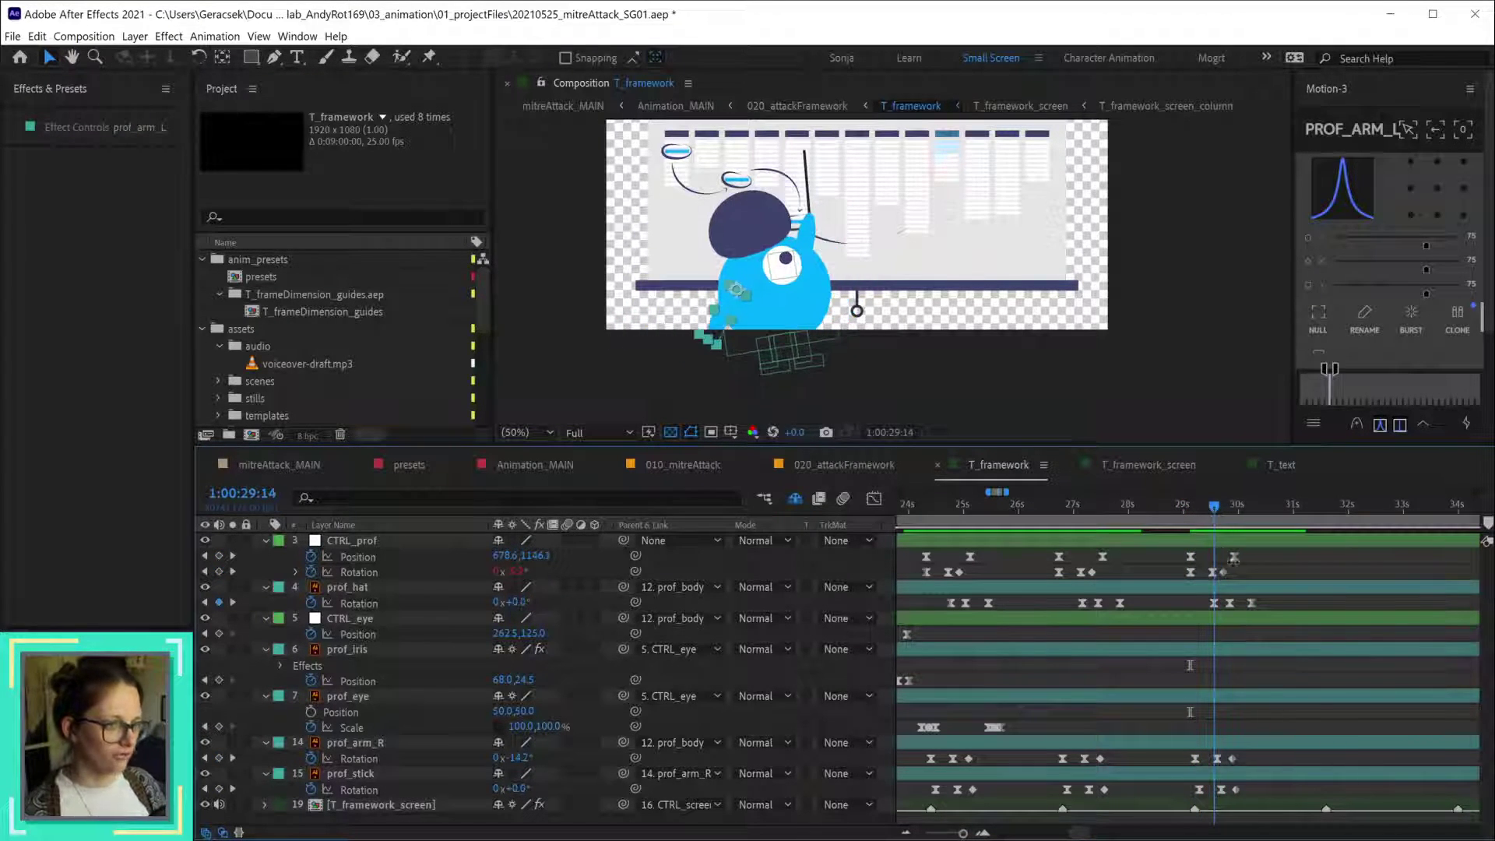
- Curve CTRL_prof's motion path at the 1:00:29:03 keyframe with the Pen tool, collapsing the incoming handle and extending the outgoing one horizontally
left_click(1187, 557)
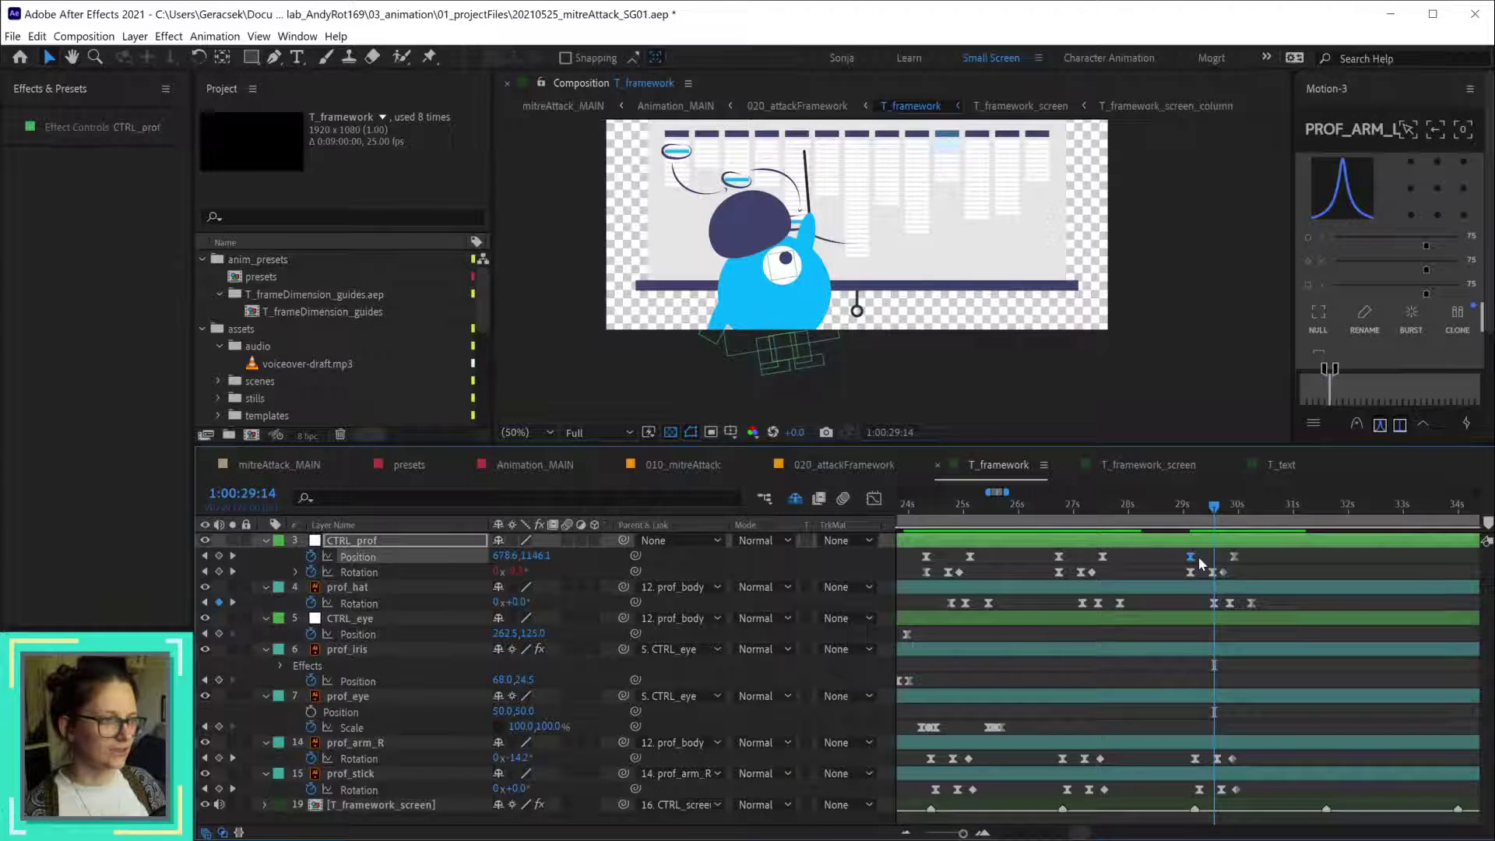
scroll(732, 348, "up", 2)
key("g")
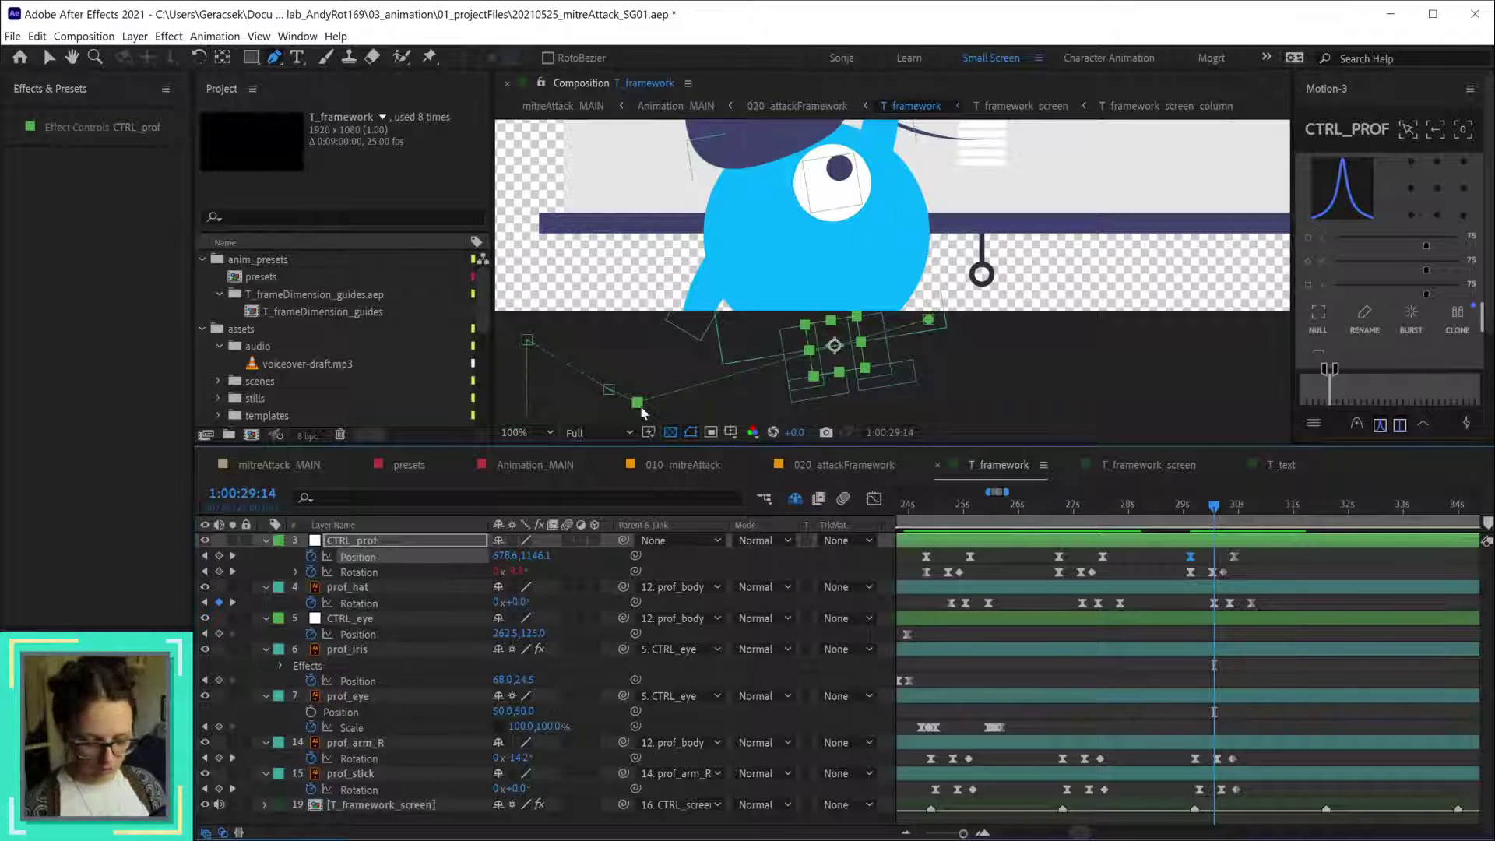
key("v")
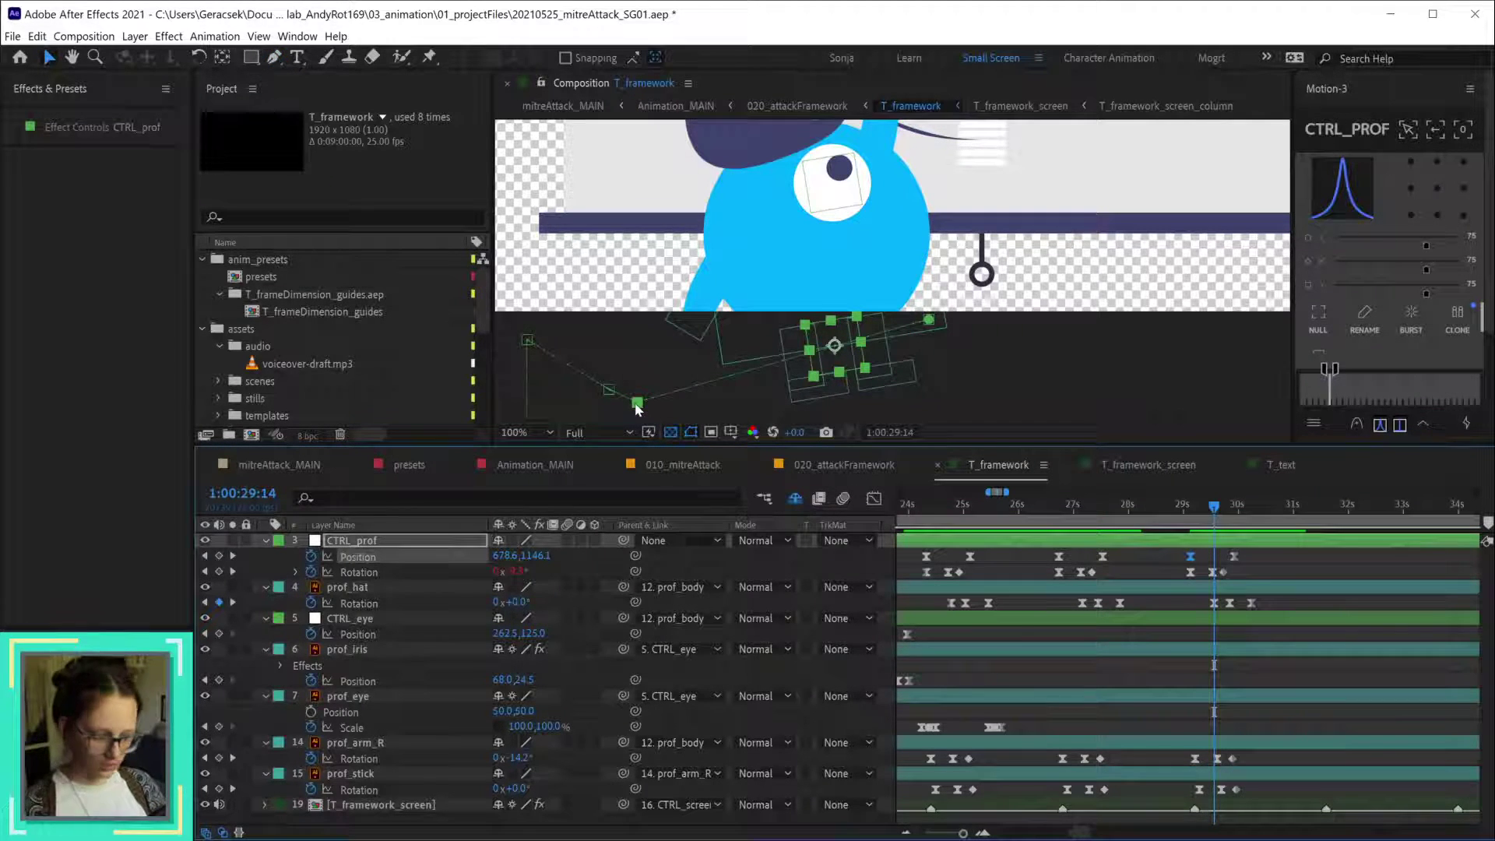
key("g")
left_click_drag(639, 405, 692, 403)
scroll(627, 408, "up", 3)
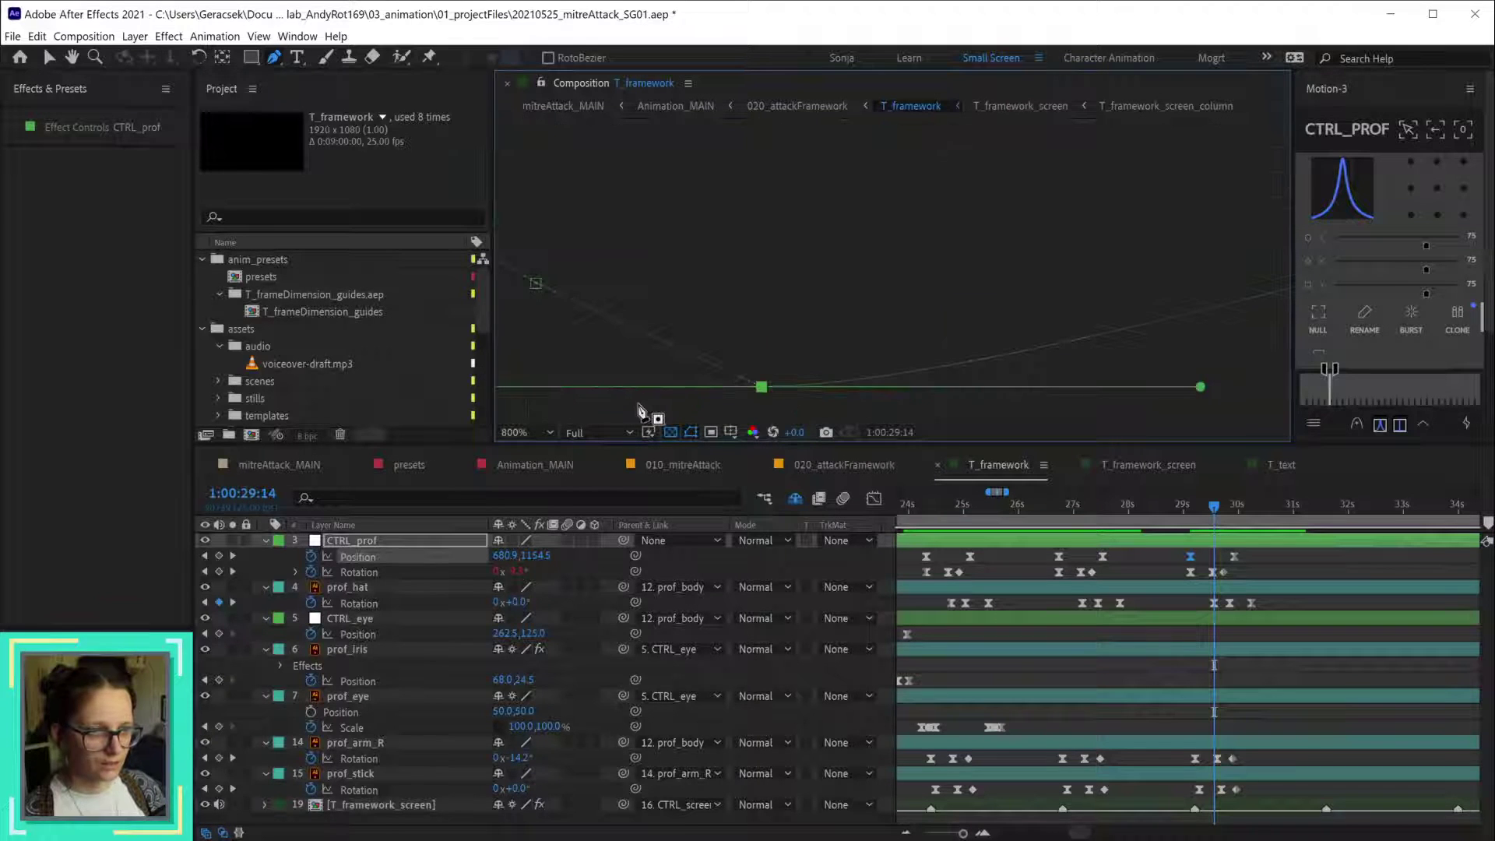
mouse_move(769, 398)
left_mouse_down()
mouse_move(658, 398)
mouse_move(766, 395)
left_mouse_up()
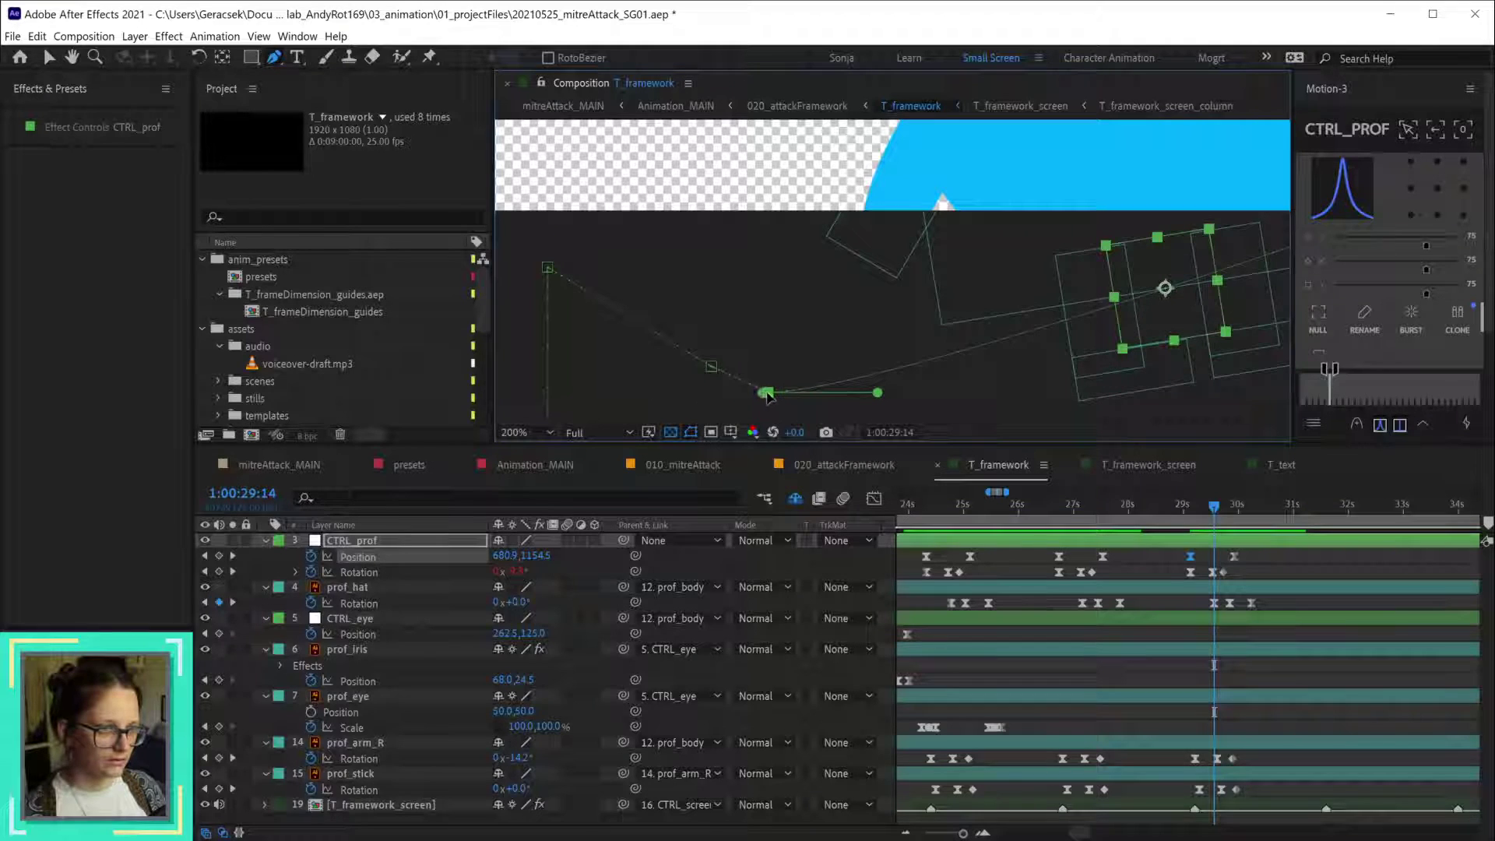
left_click_drag(878, 394, 1194, 390)
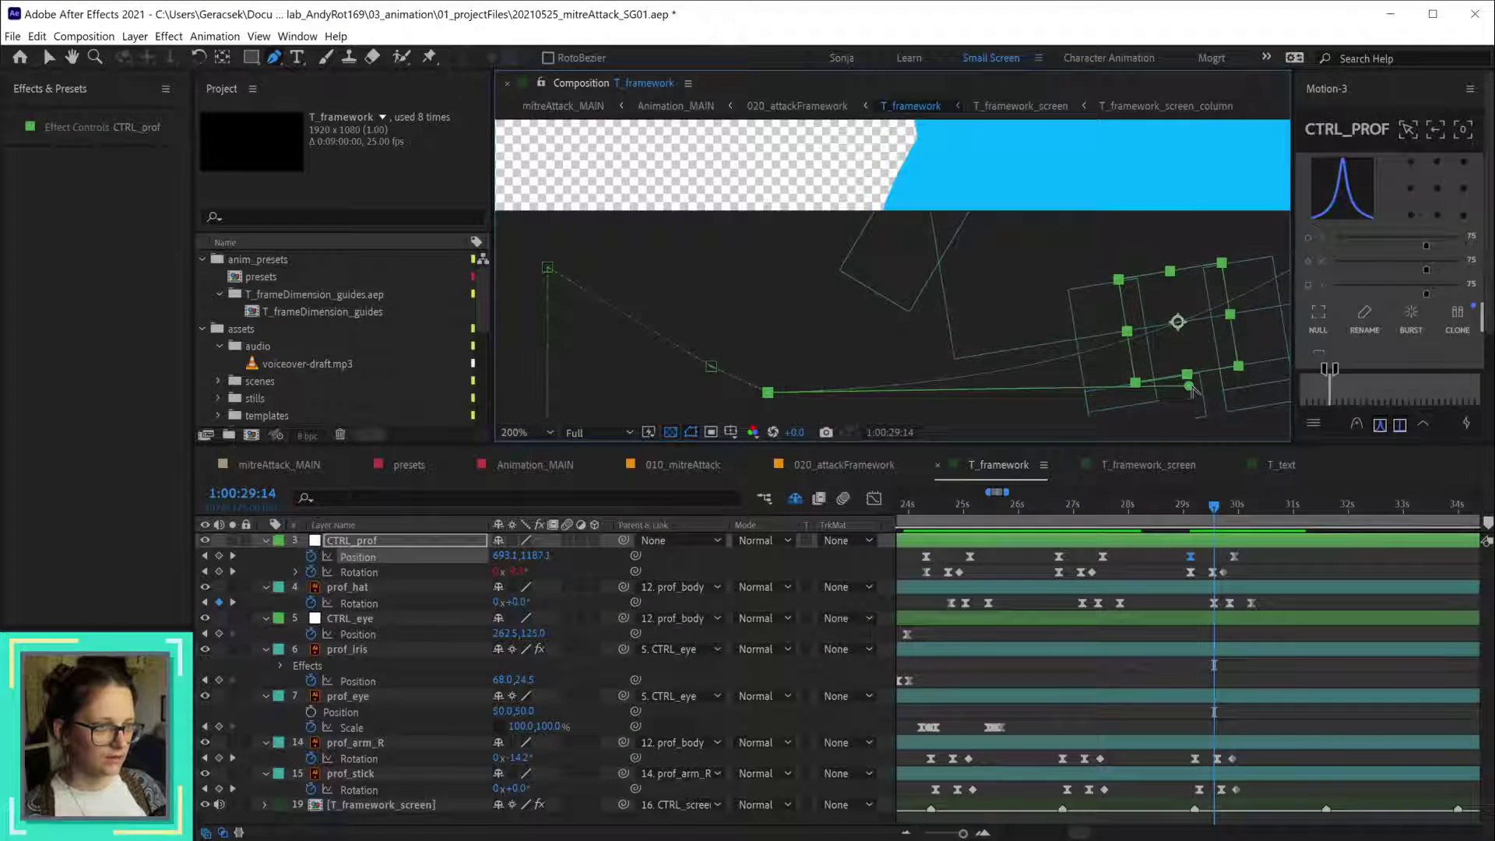
- Pull the incoming handle of the path's 1:00:29:23 keyframe straight down so the body swings up in an arc
scroll(1194, 390, "down", 2)
scroll(1194, 390, "right", 3)
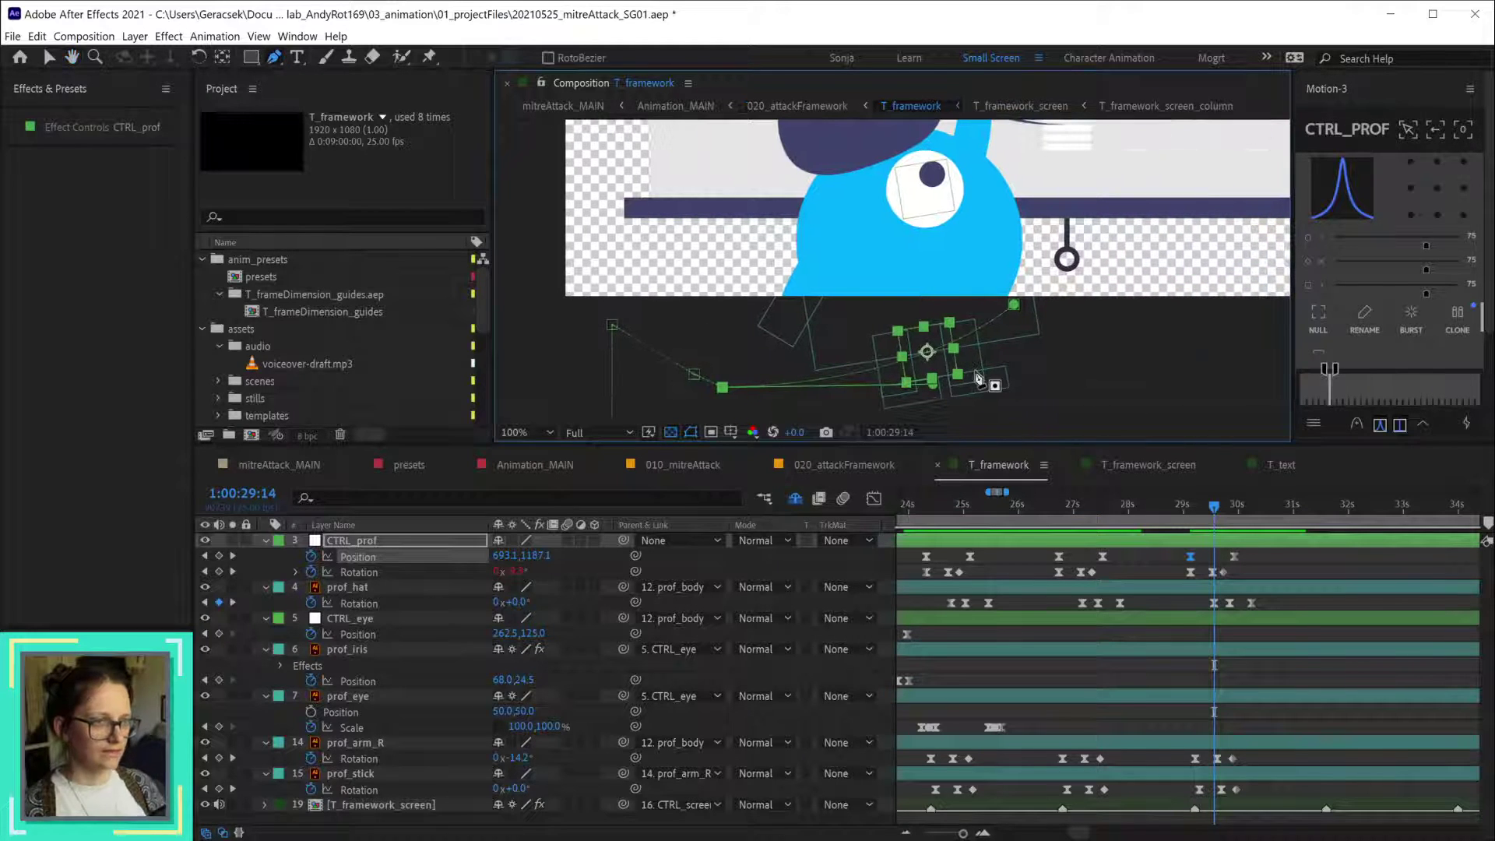
left_click_drag(1018, 337, 1017, 391)
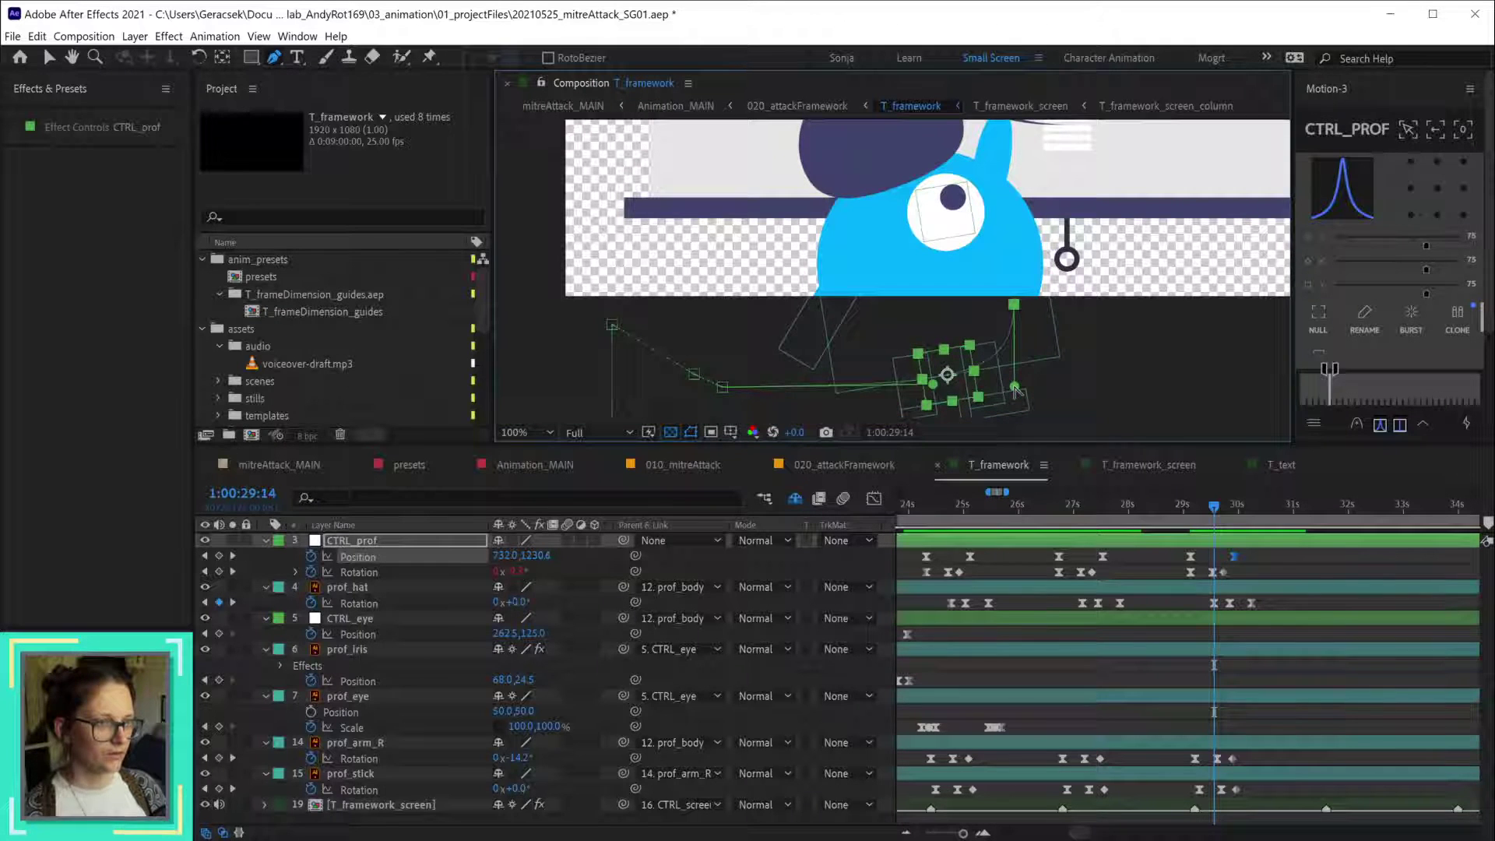
- Fit the whole board in view and preview the curved body move from 1:00:28:21
scroll(1016, 389, "down", 4)
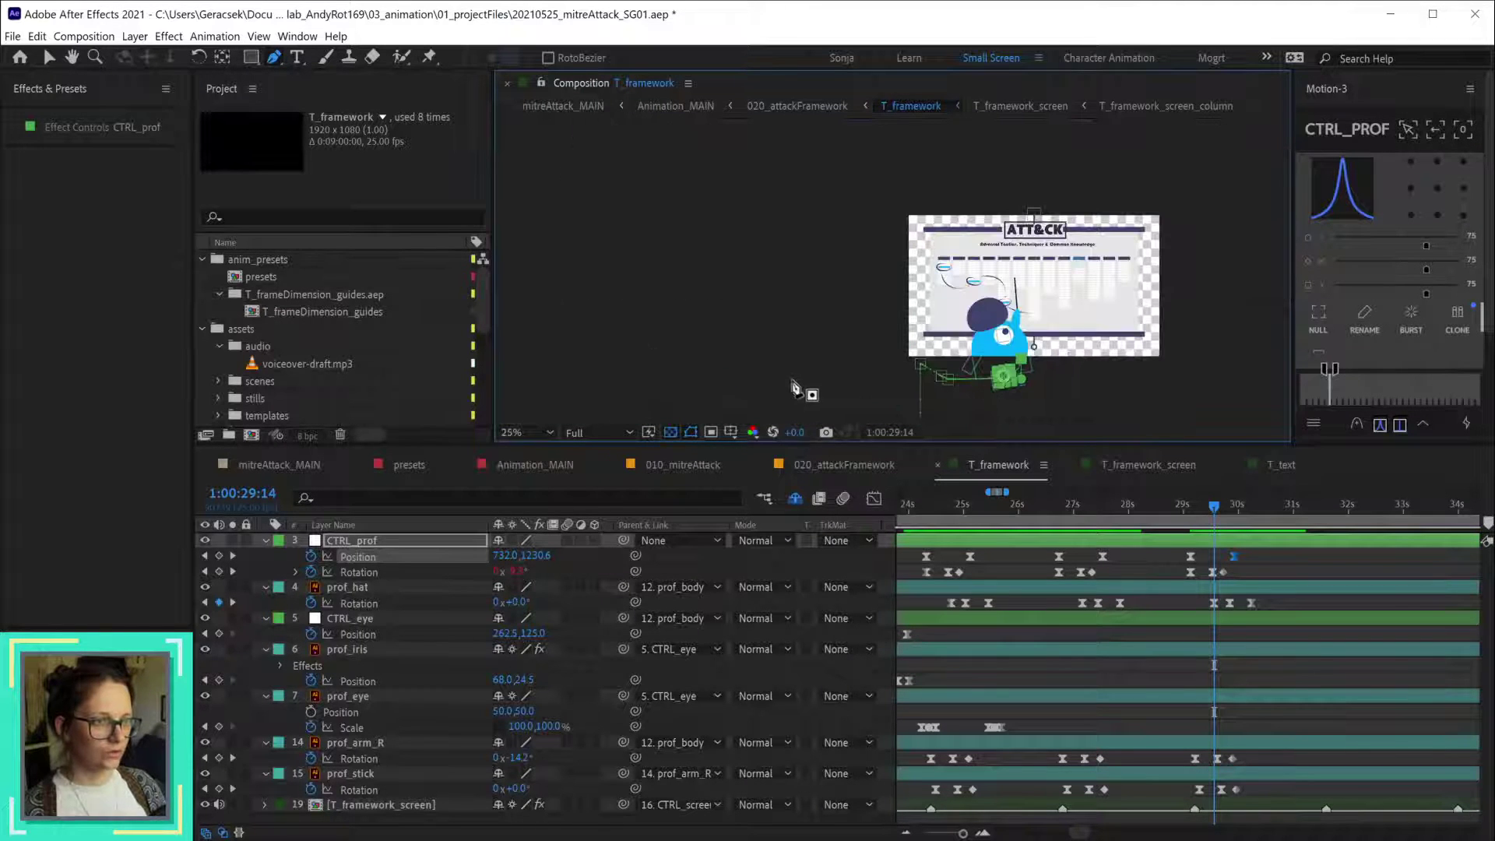
left_click(1181, 510)
left_click_drag(1180, 514, 1226, 518)
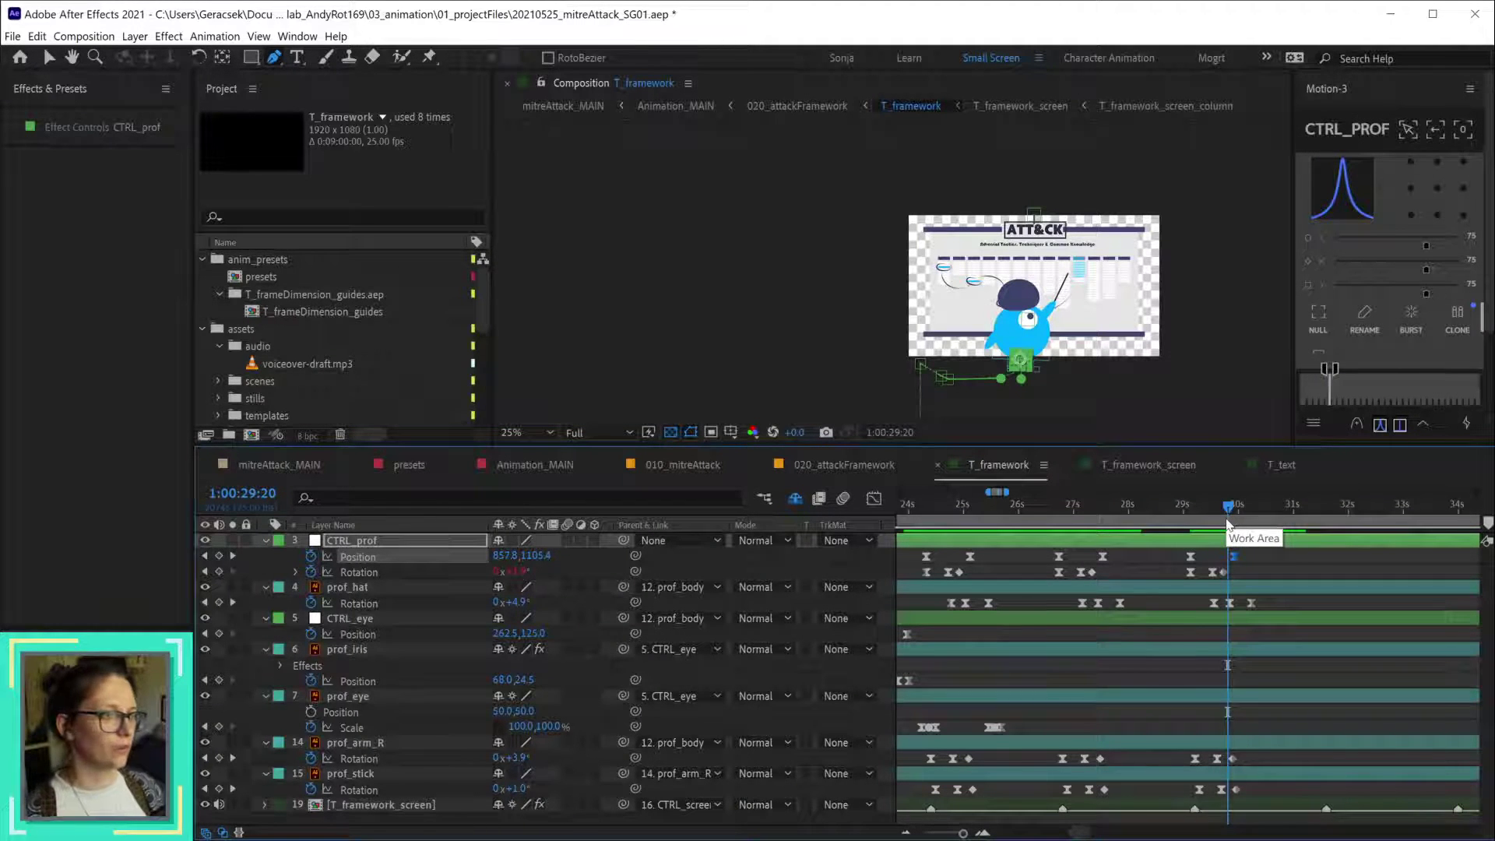
scroll(1077, 330, "up", 2)
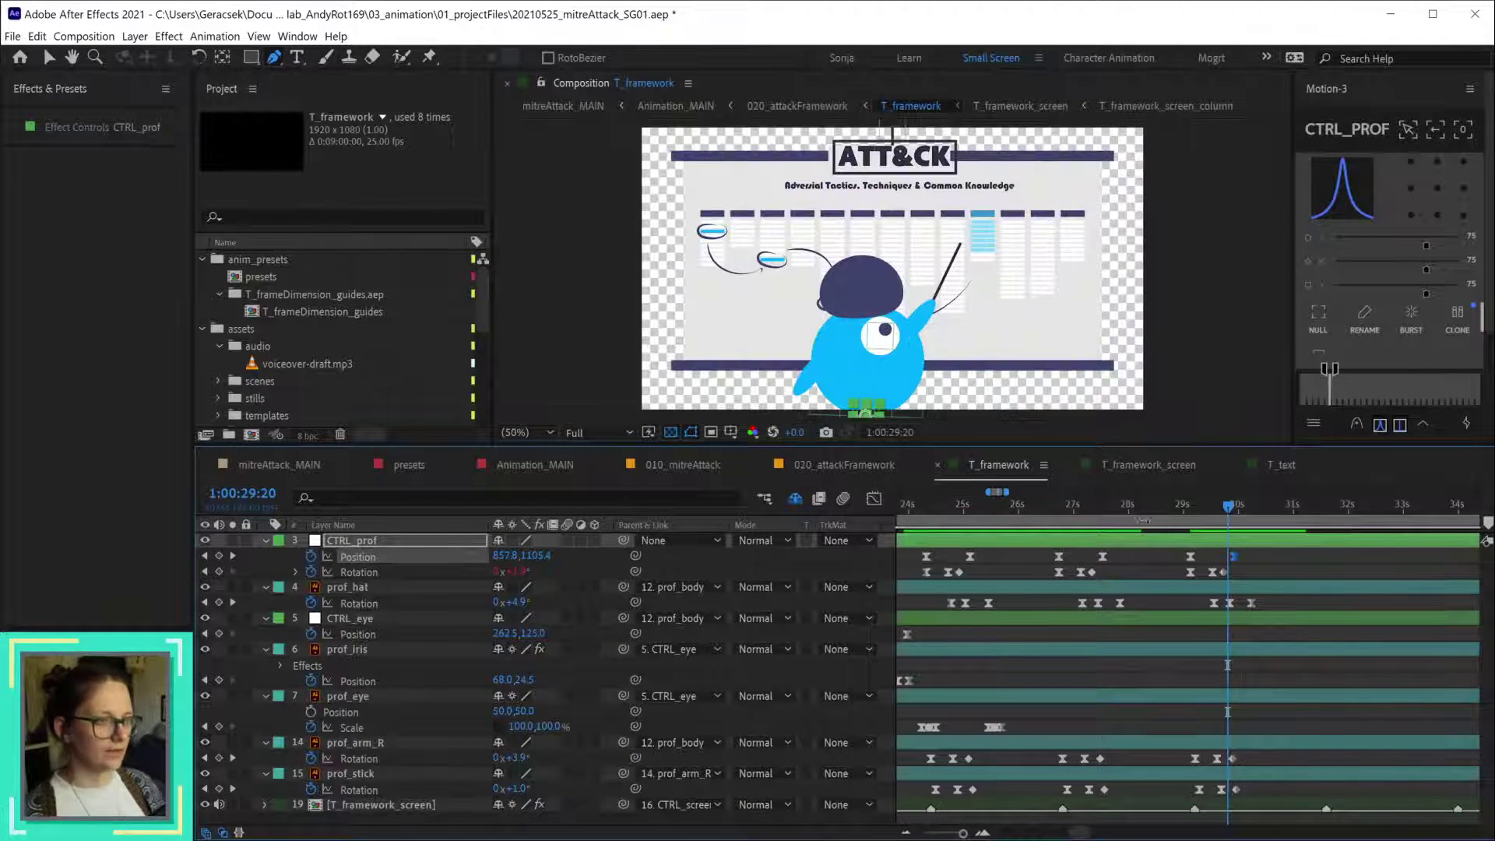
left_click(1310, 559)
left_click(1176, 510)
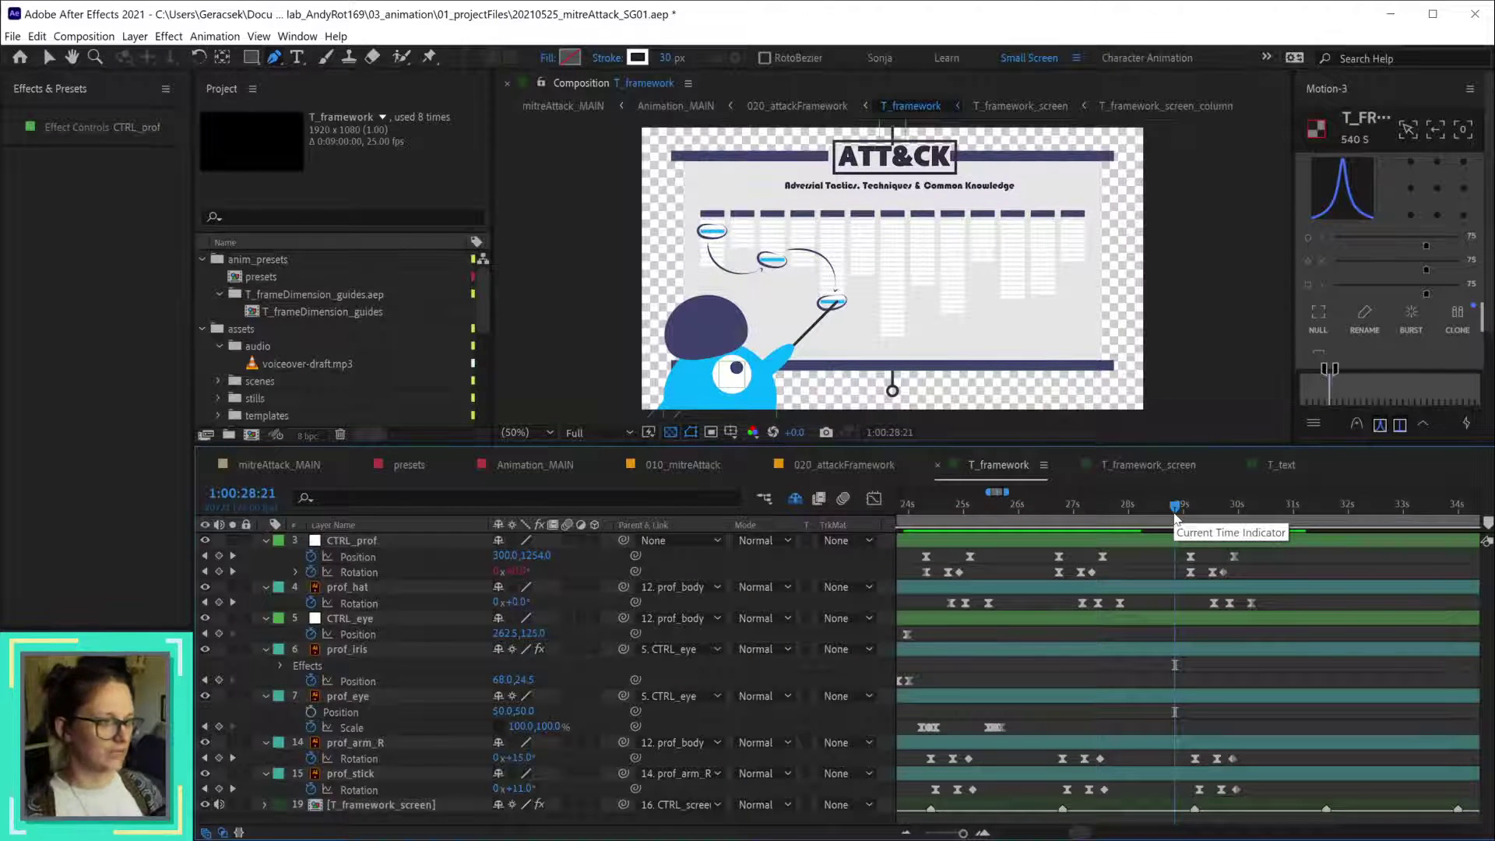
key("space")
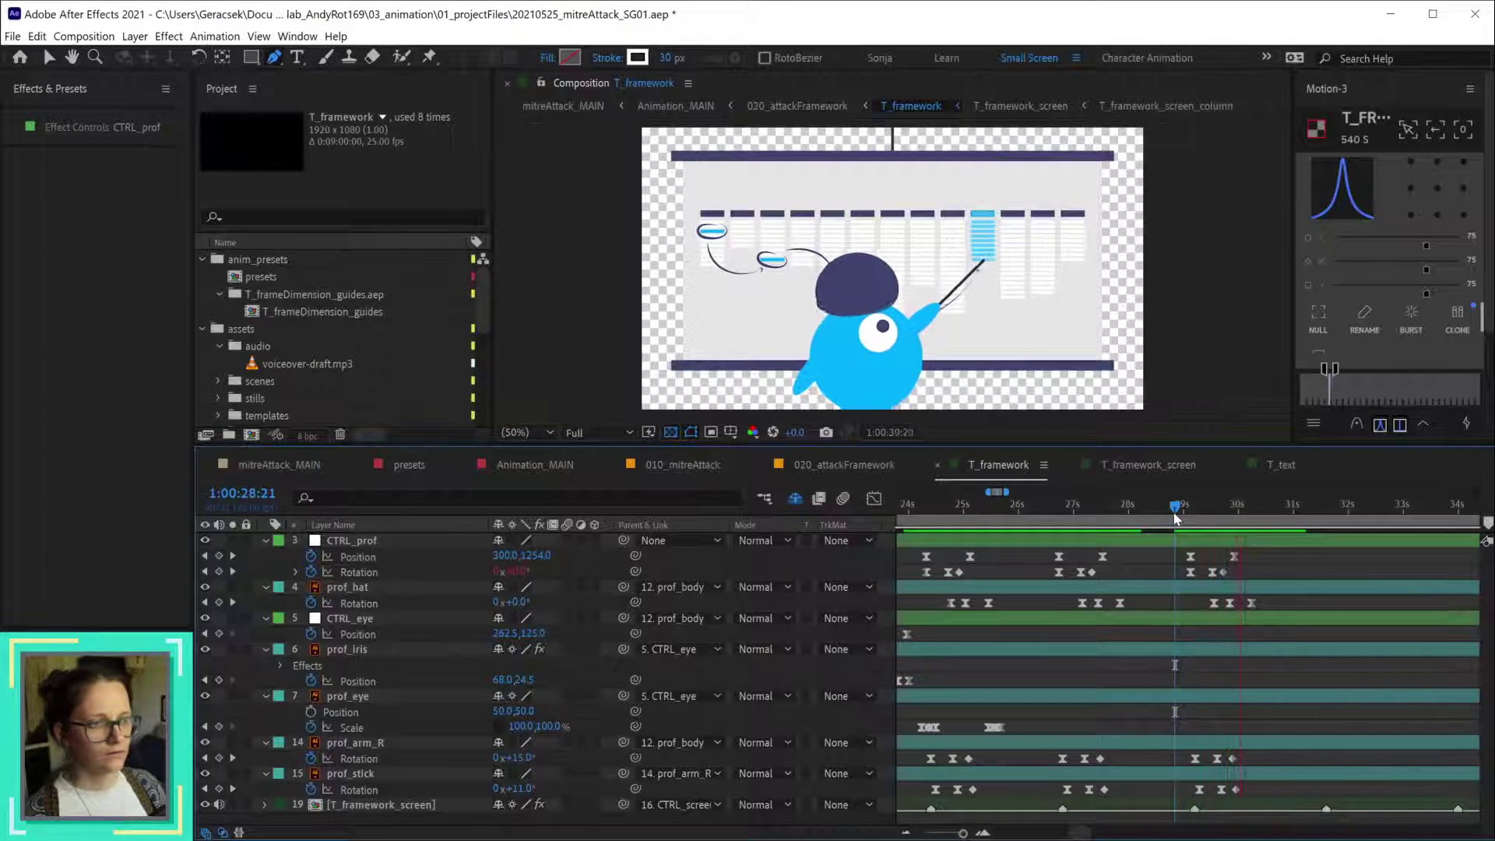
key("space")
- Shift CTRL_prof's Position and Rotation keyframes at 1:00:29:03 a few frames earlier
left_click_drag(1176, 506, 1203, 588)
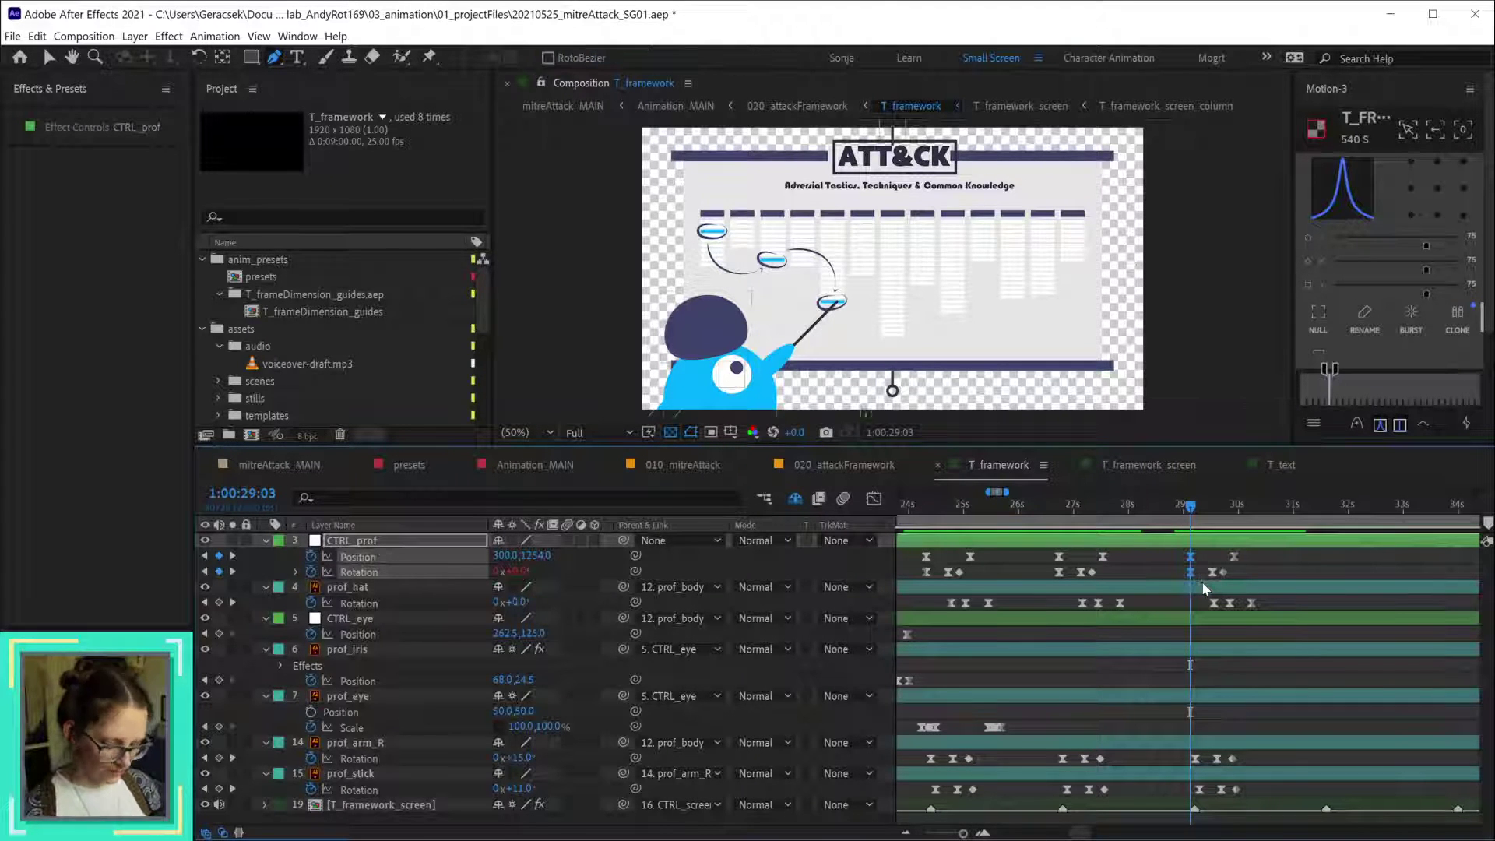
key("alt+Left")
key("alt+Left")
key("alt+Left")
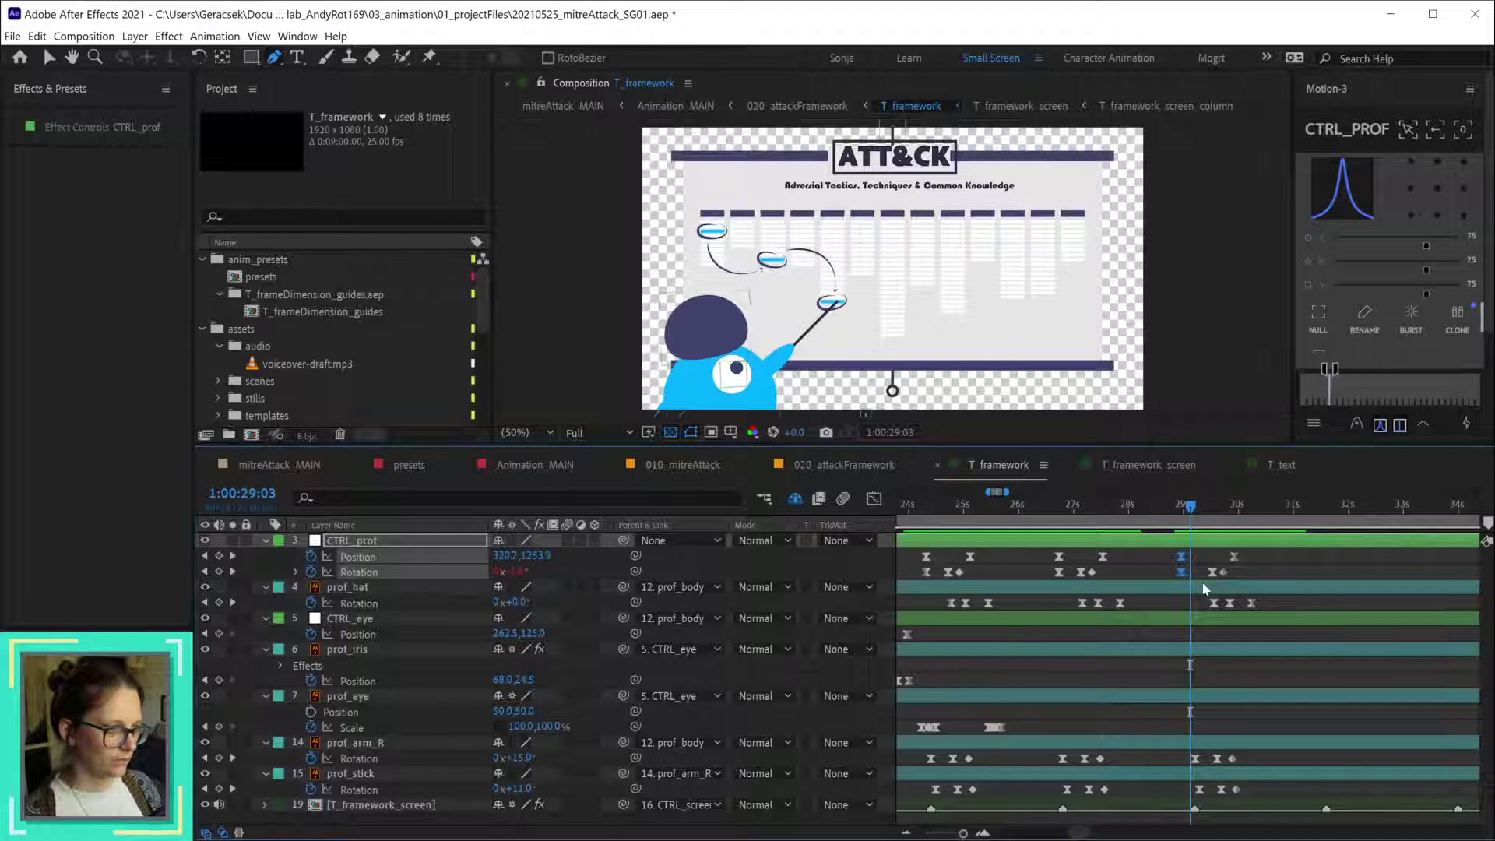
- Shift CTRL_prof's last two Rotation keyframes and prof_hat's last three Rotation keyframes three frames earlier, and preview from 1:00:28:22
left_click_drag(1203, 575, 1267, 616)
key("alt+Left")
key("alt+Left")
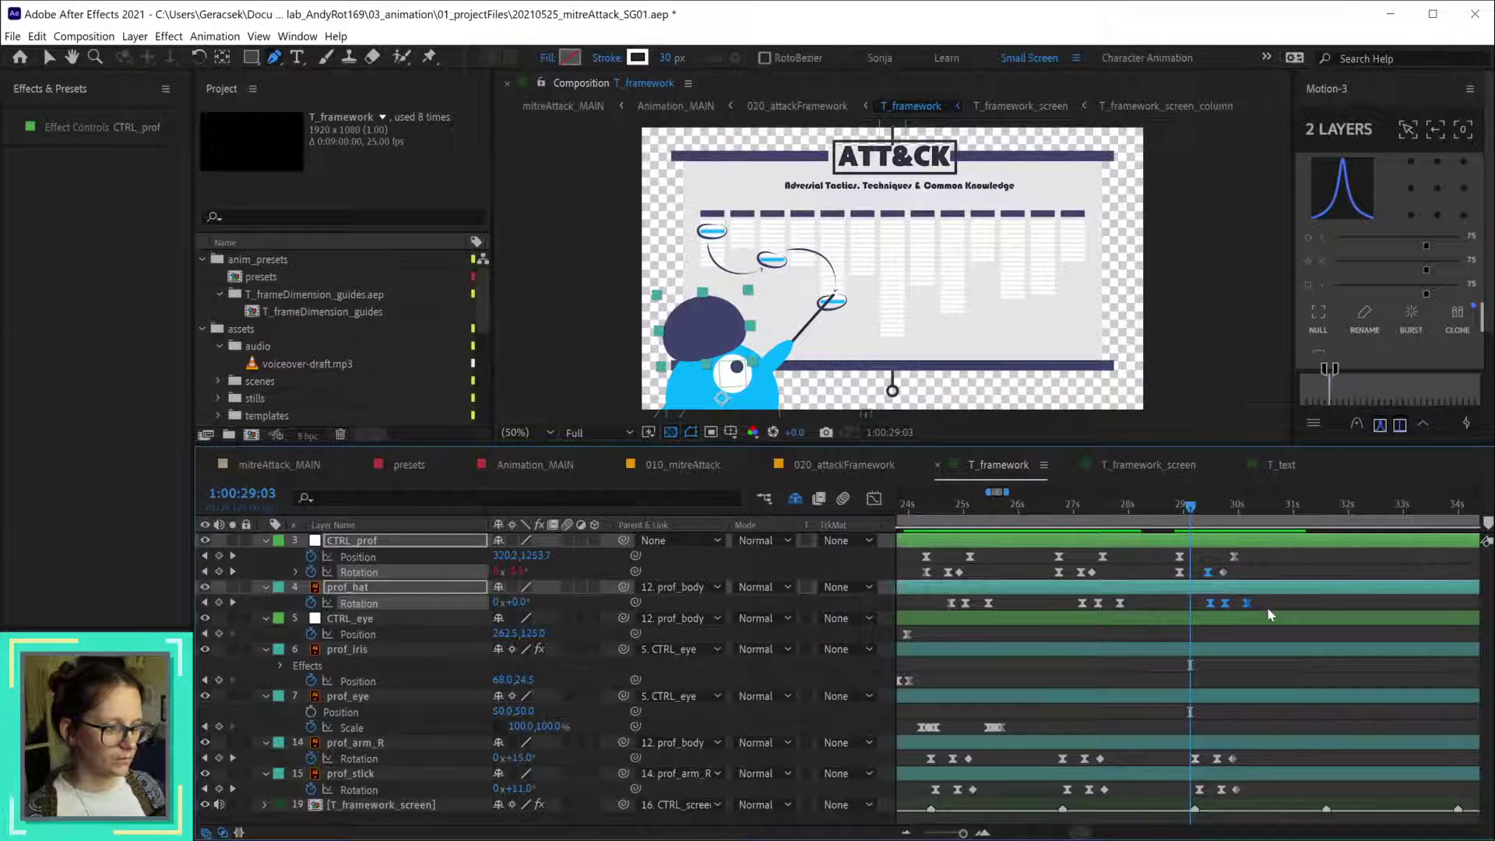
key("alt+Left")
left_click(1177, 508)
left_click(1149, 560)
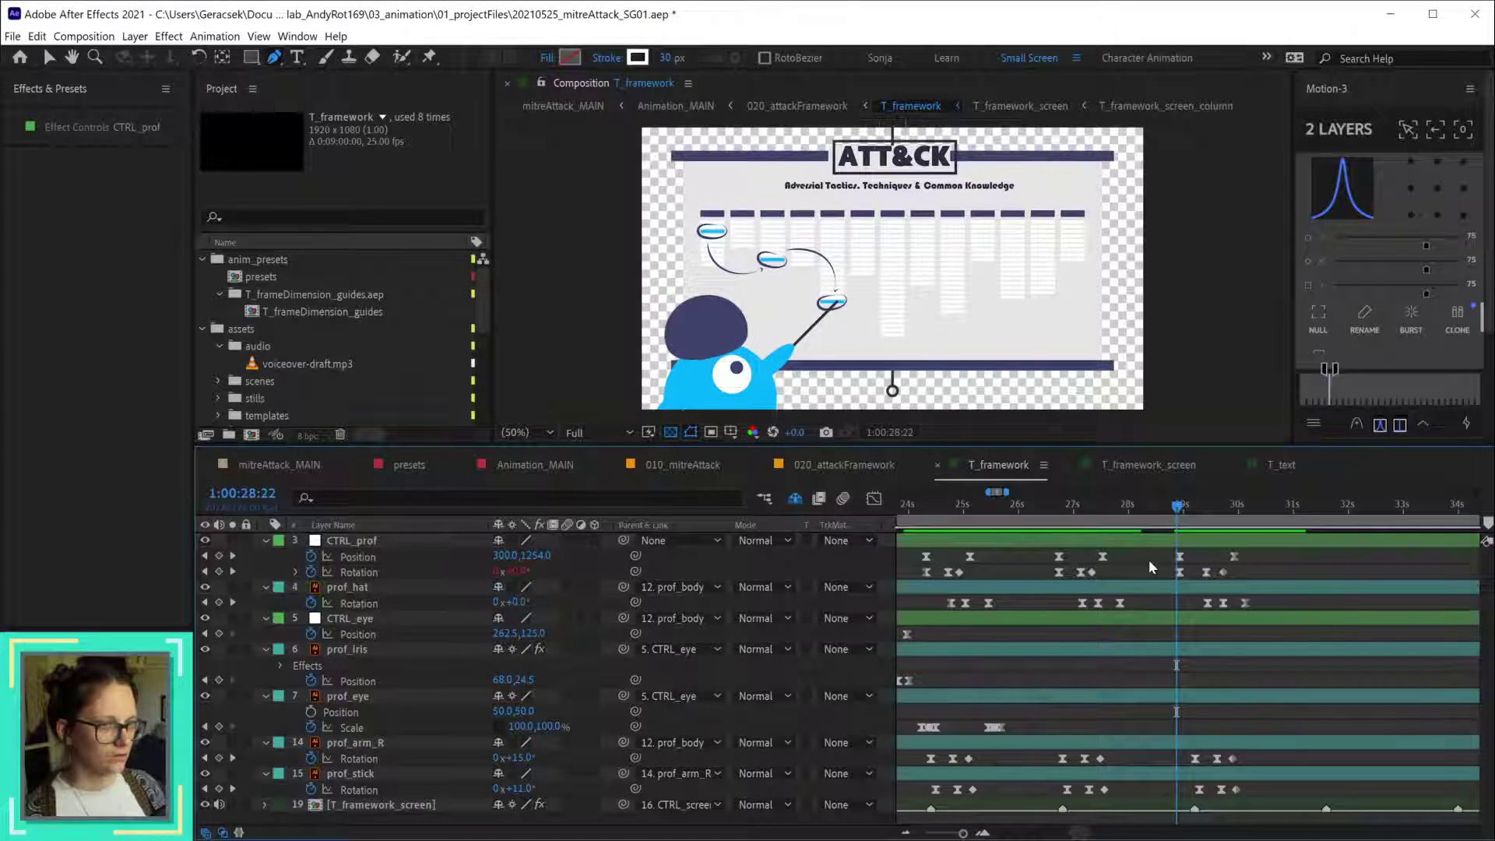
key("space")
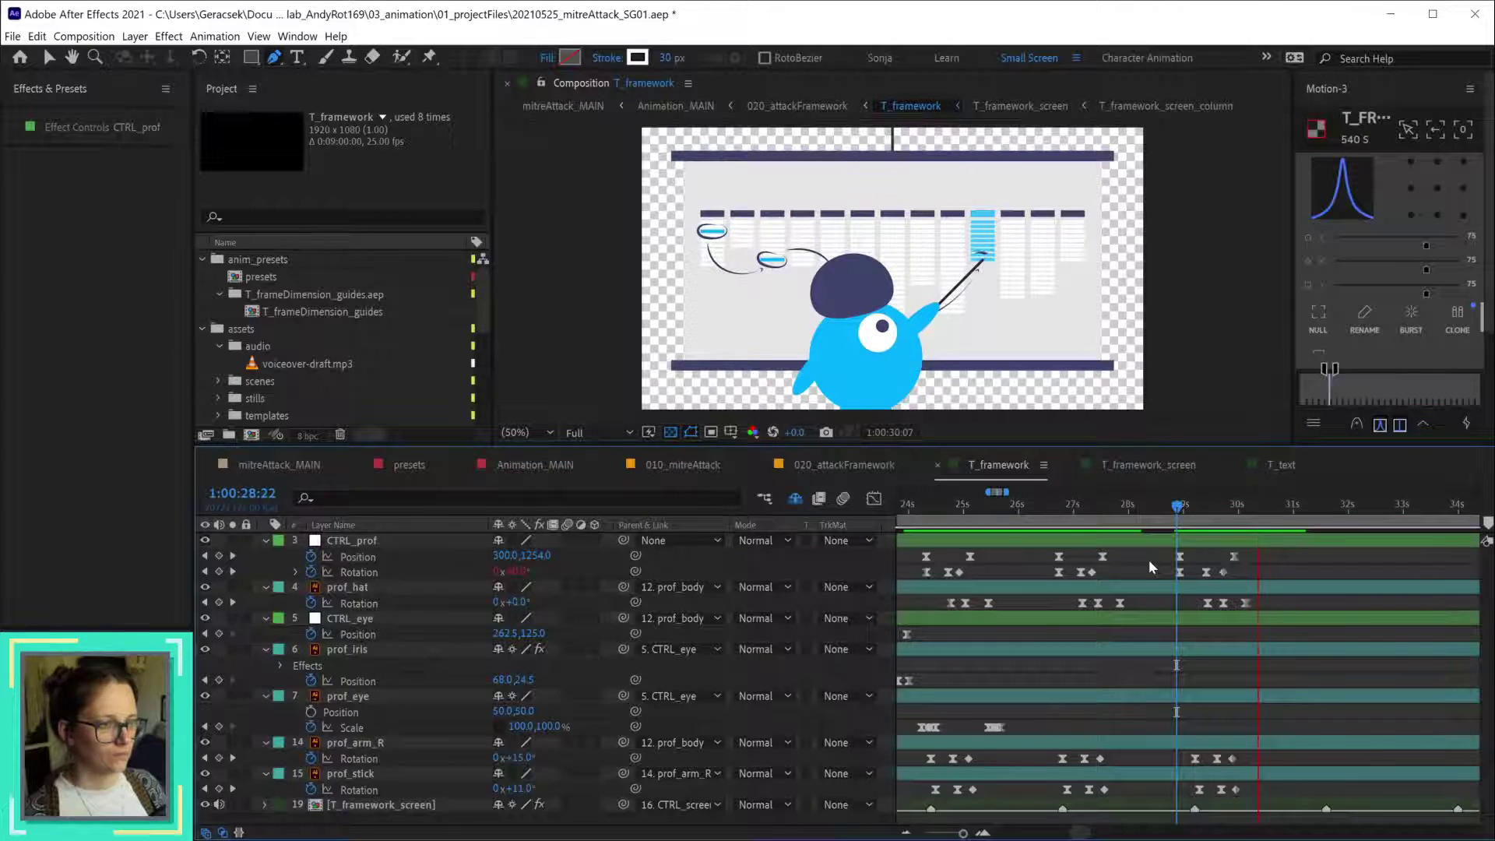
- Ease all of CTRL_prof's Position keyframes with the 75 Motion-3 easing preset, and preview the move from 1:00:28:17
mouse_move(1177, 507)
left_mouse_down()
mouse_move(1249, 528)
mouse_move(1166, 510)
left_mouse_up()
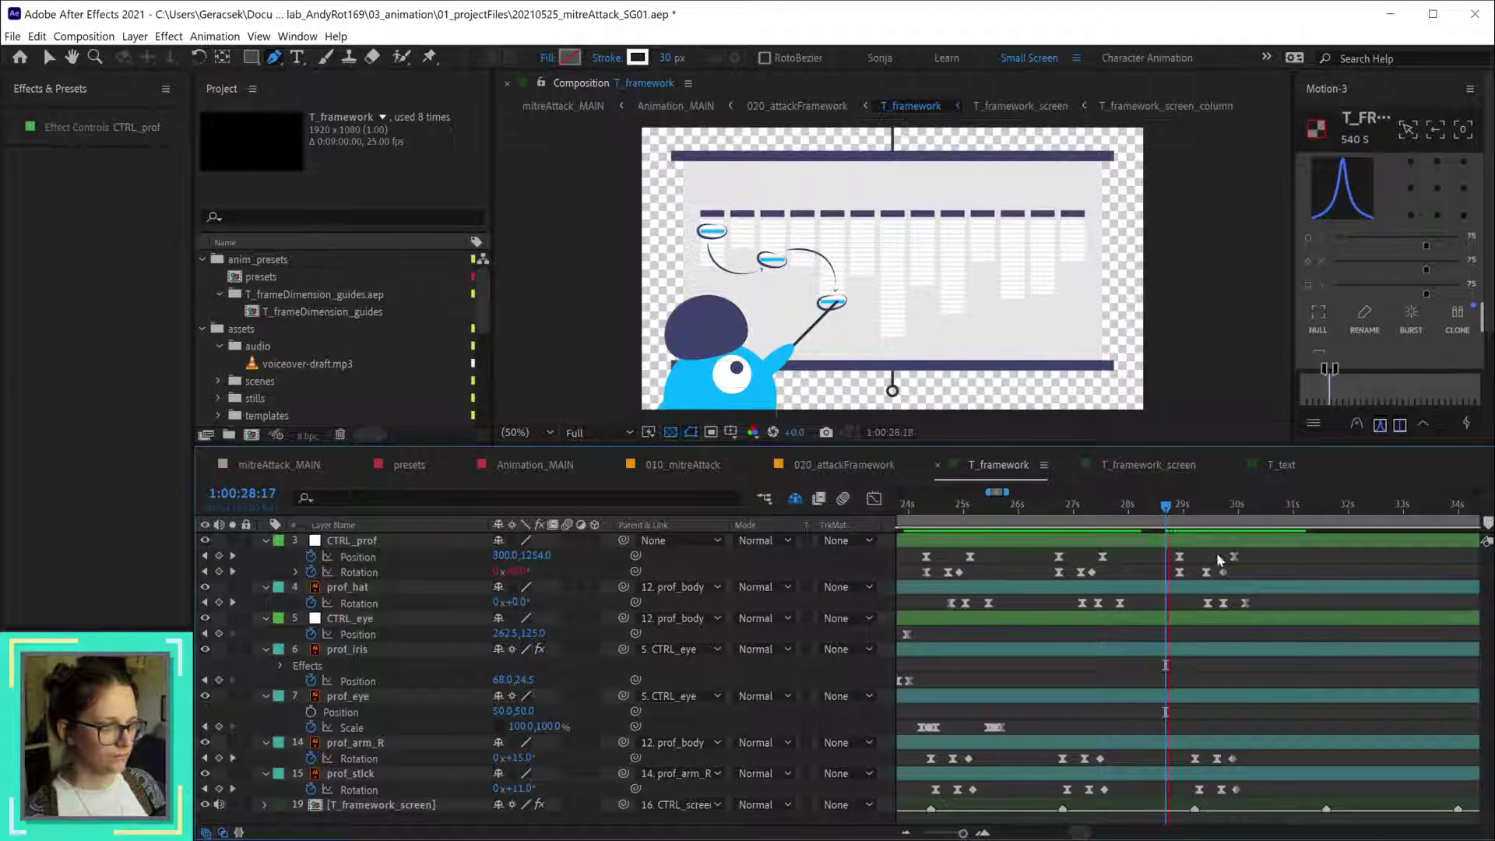
left_click_drag(1256, 549, 1165, 564)
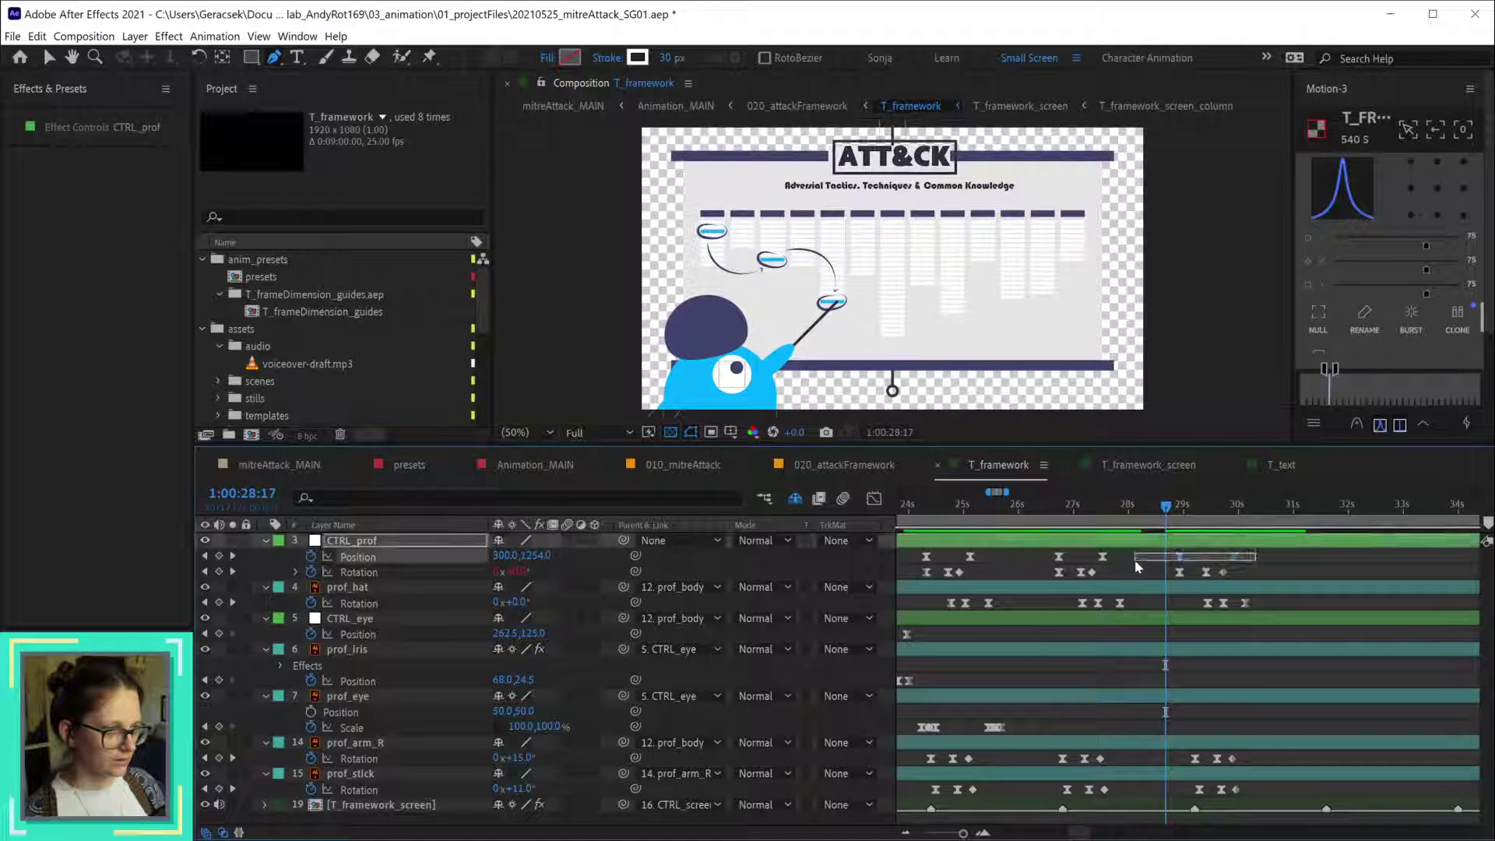
left_click_drag(901, 560, 1322, 562)
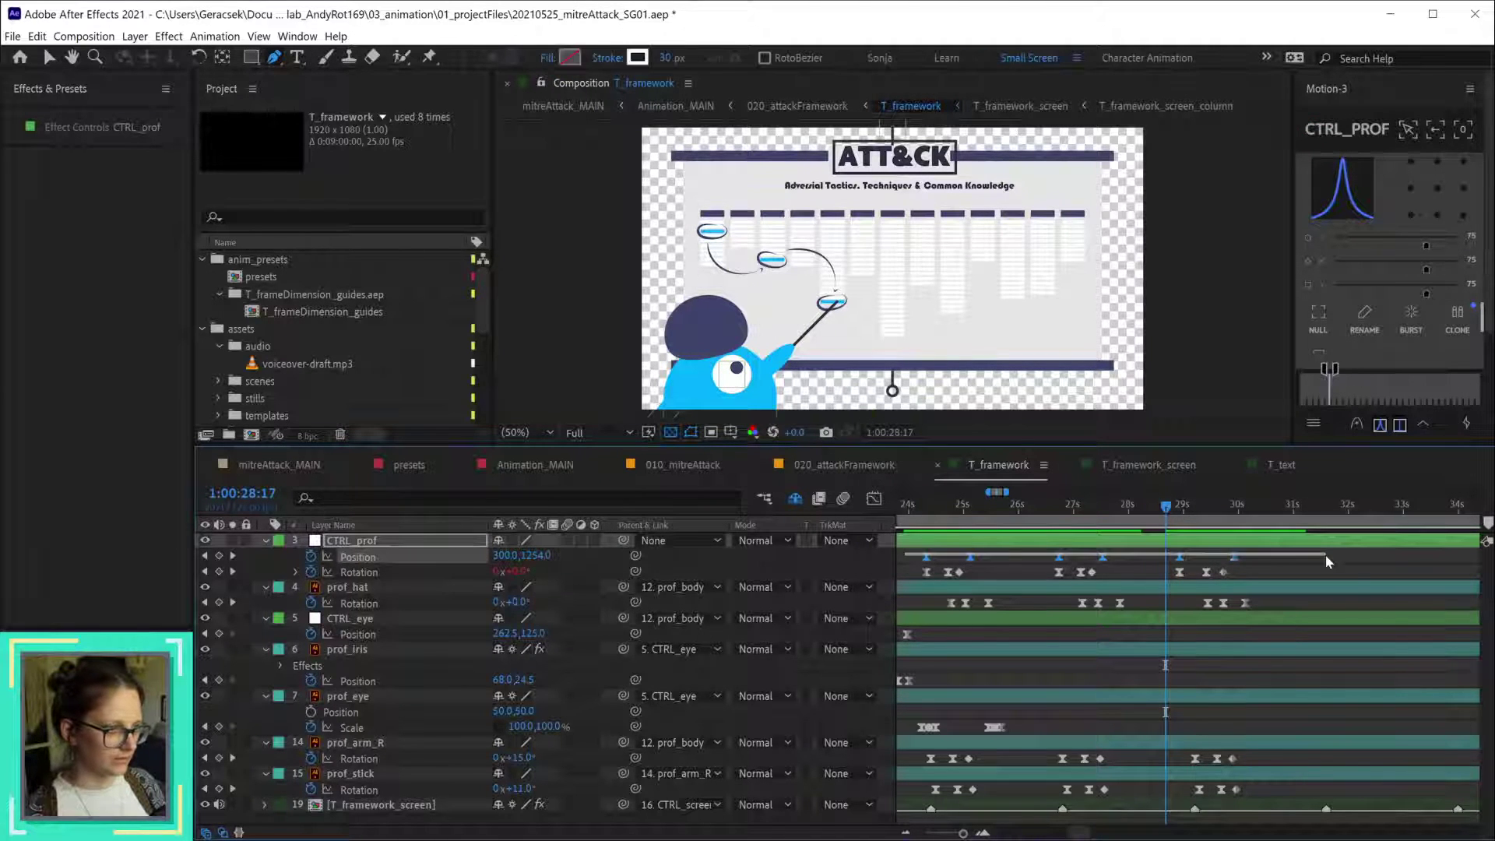
left_click(1159, 558)
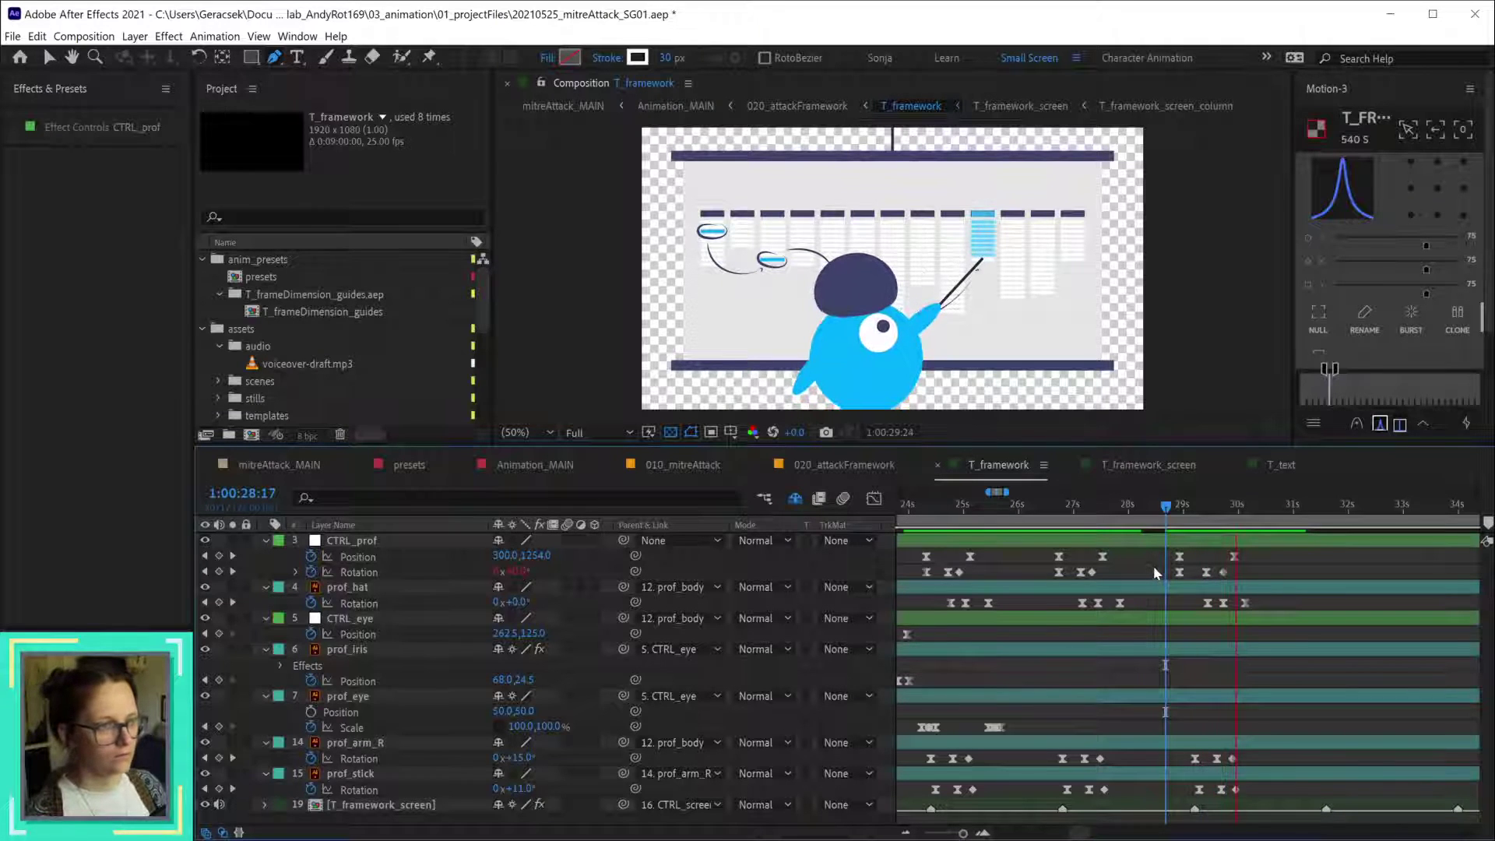
- Move the first two Rotation keyframes of the last pointing move on prof_arm_R and prof_stick a few frames earlier, and preview from 1:00:28:18
left_click(1185, 506)
left_click_drag(1189, 511, 1196, 510)
left_click_drag(1184, 756, 1214, 792)
left_click(1168, 507)
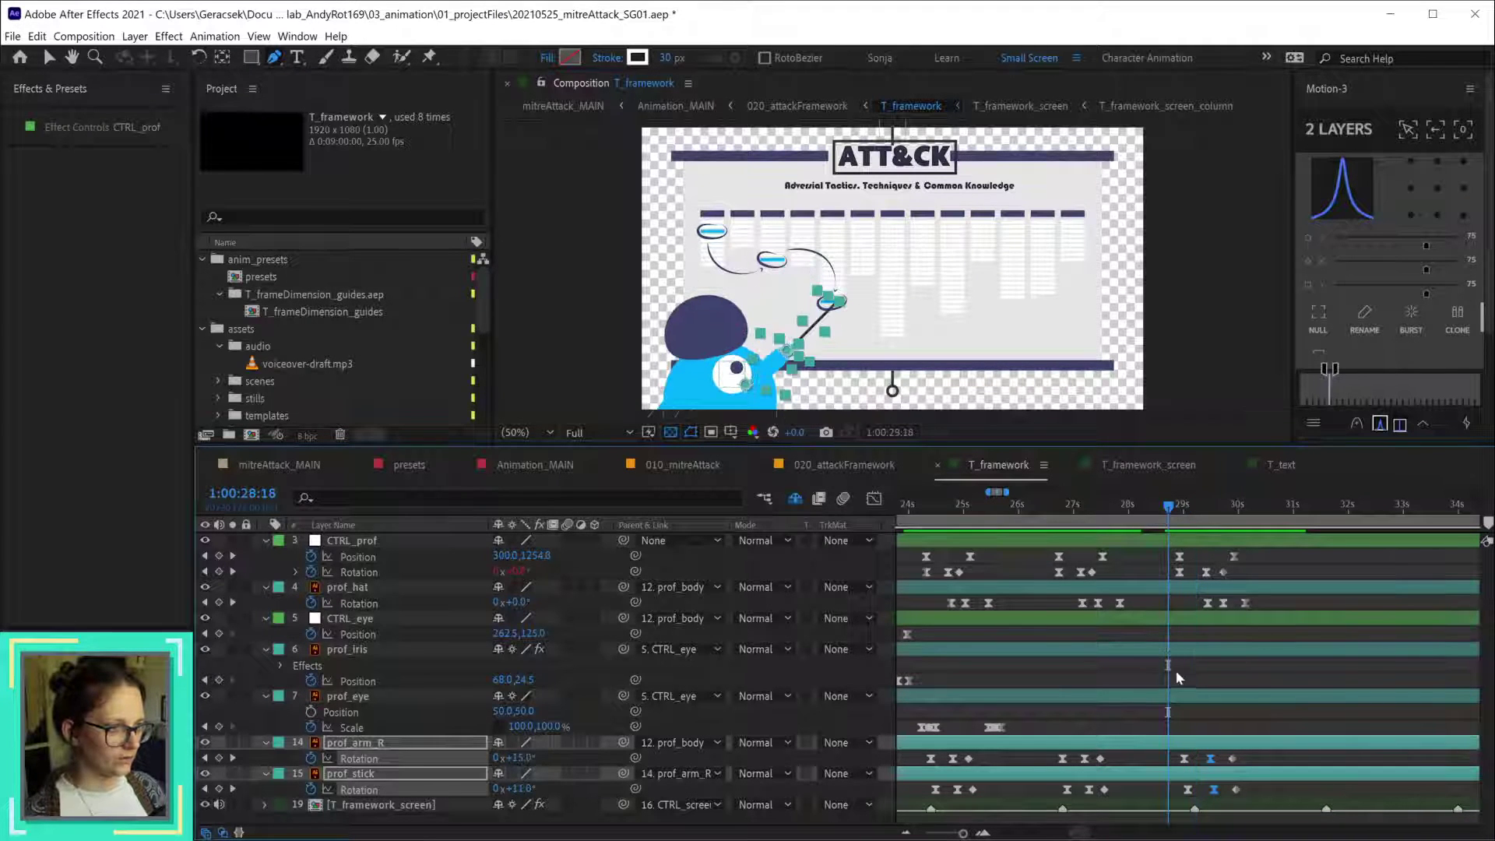
left_click(1202, 670)
key("space")
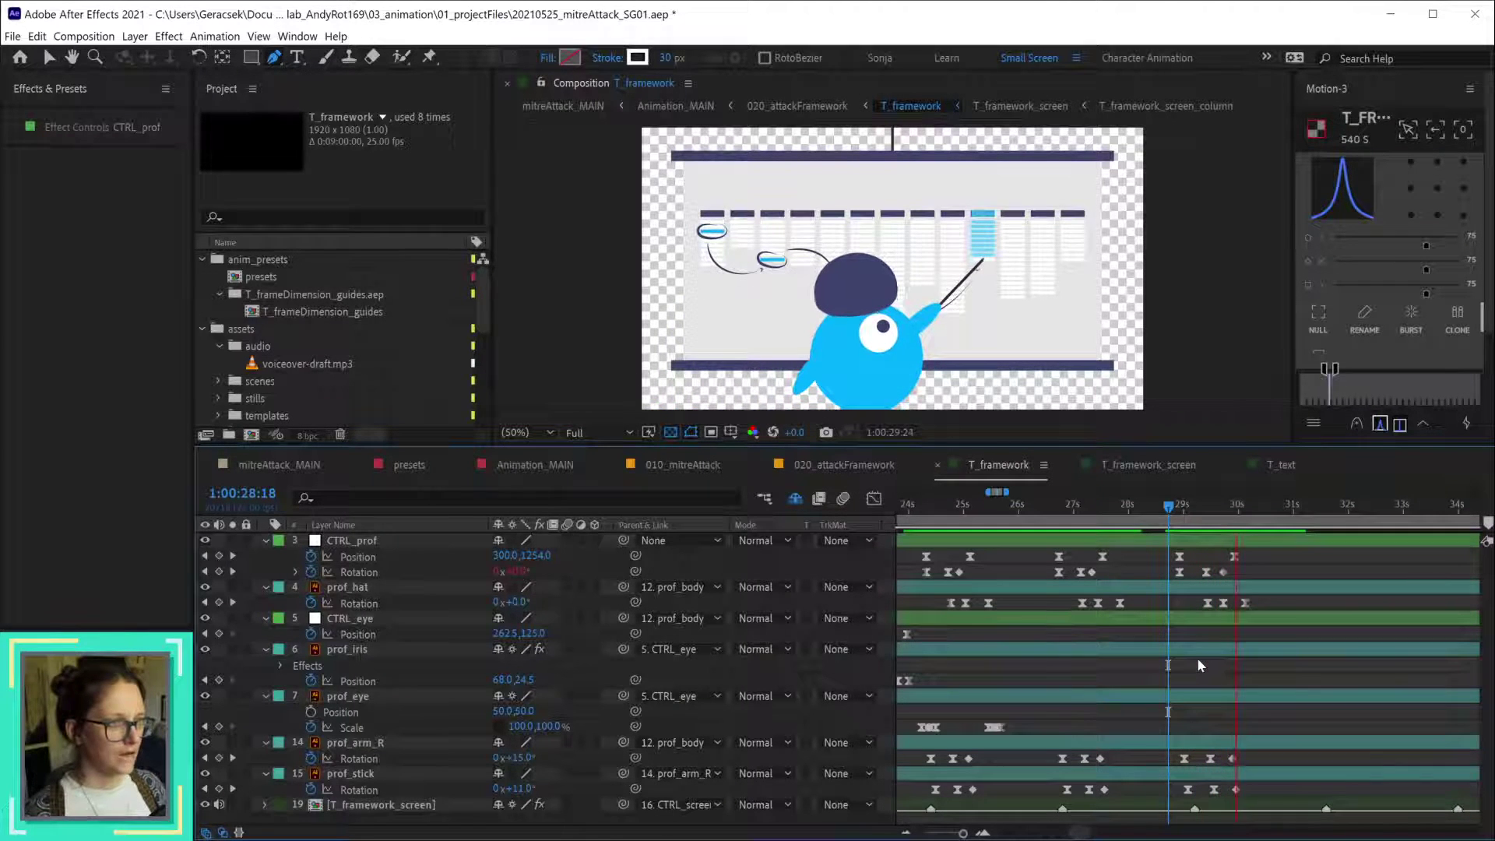
- Try stretching prof_arm_R's last three Rotation keyframes over a longer time, and undo the change
left_click_drag(1268, 752, 1168, 771)
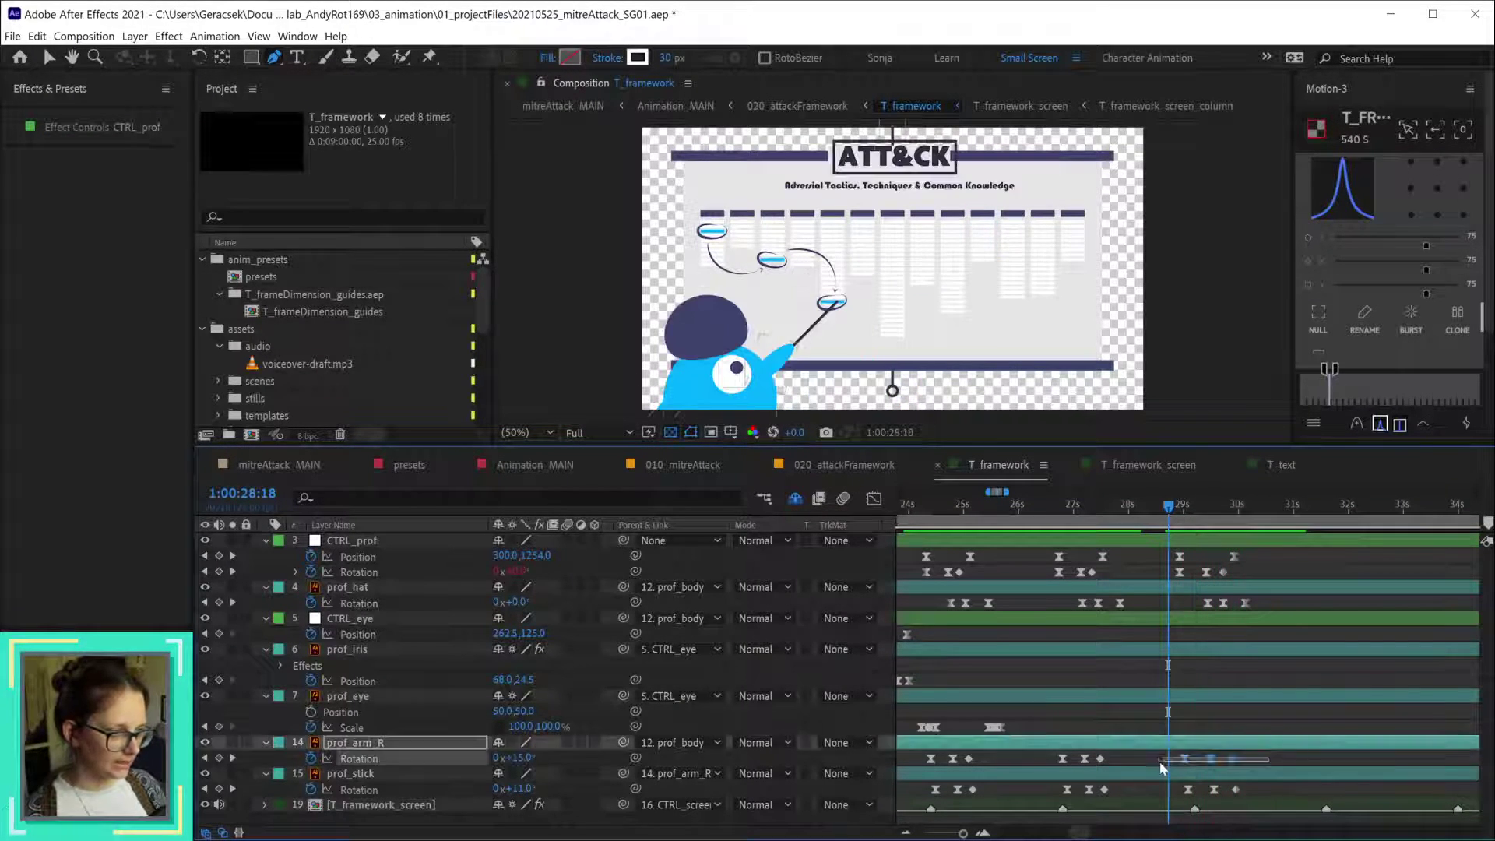
mouse_move(1233, 767)
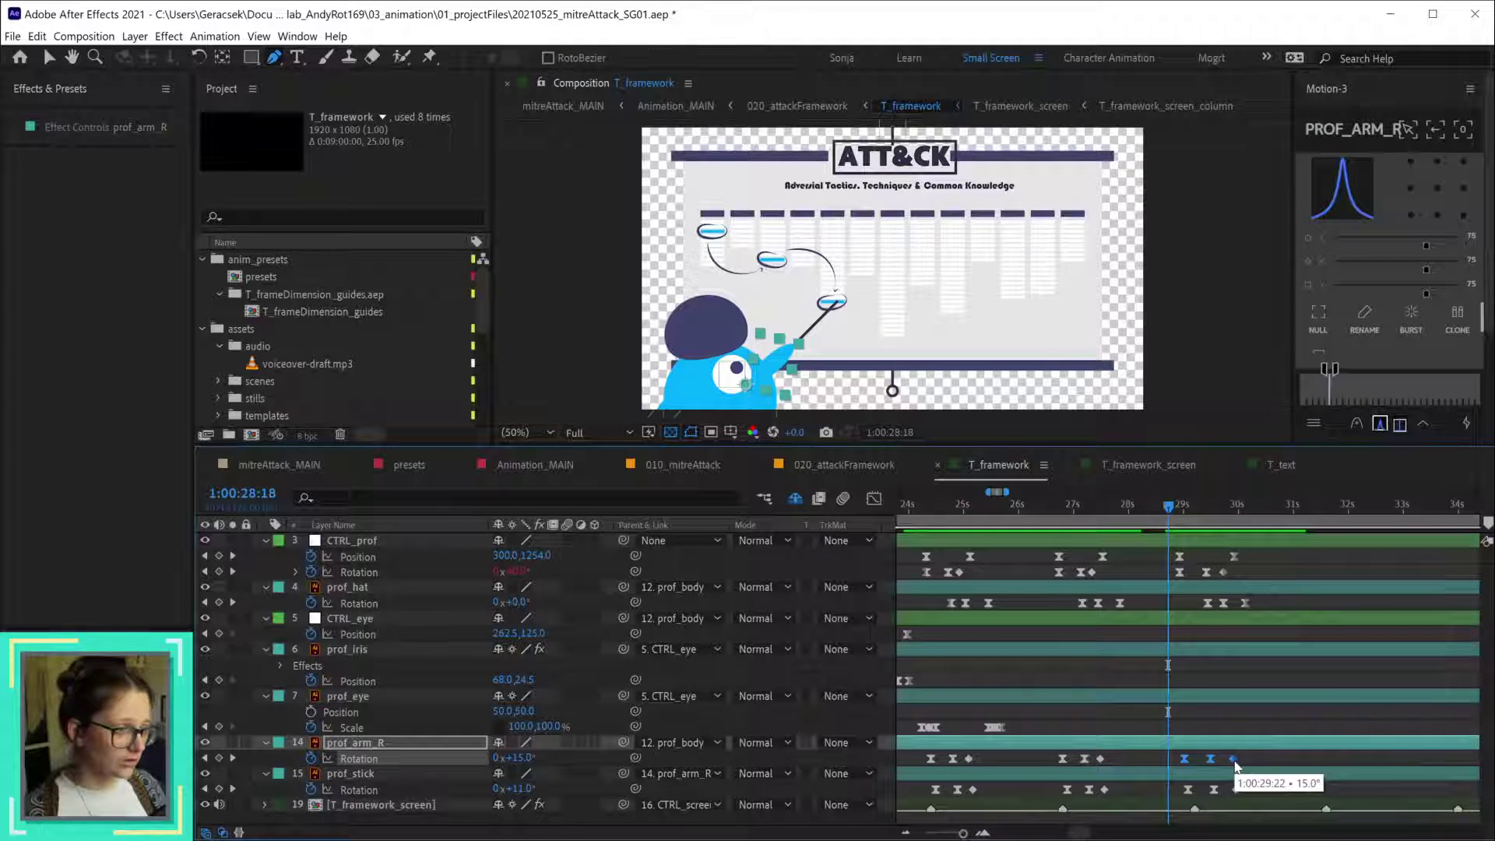
left_click_drag(1233, 759, 1282, 767)
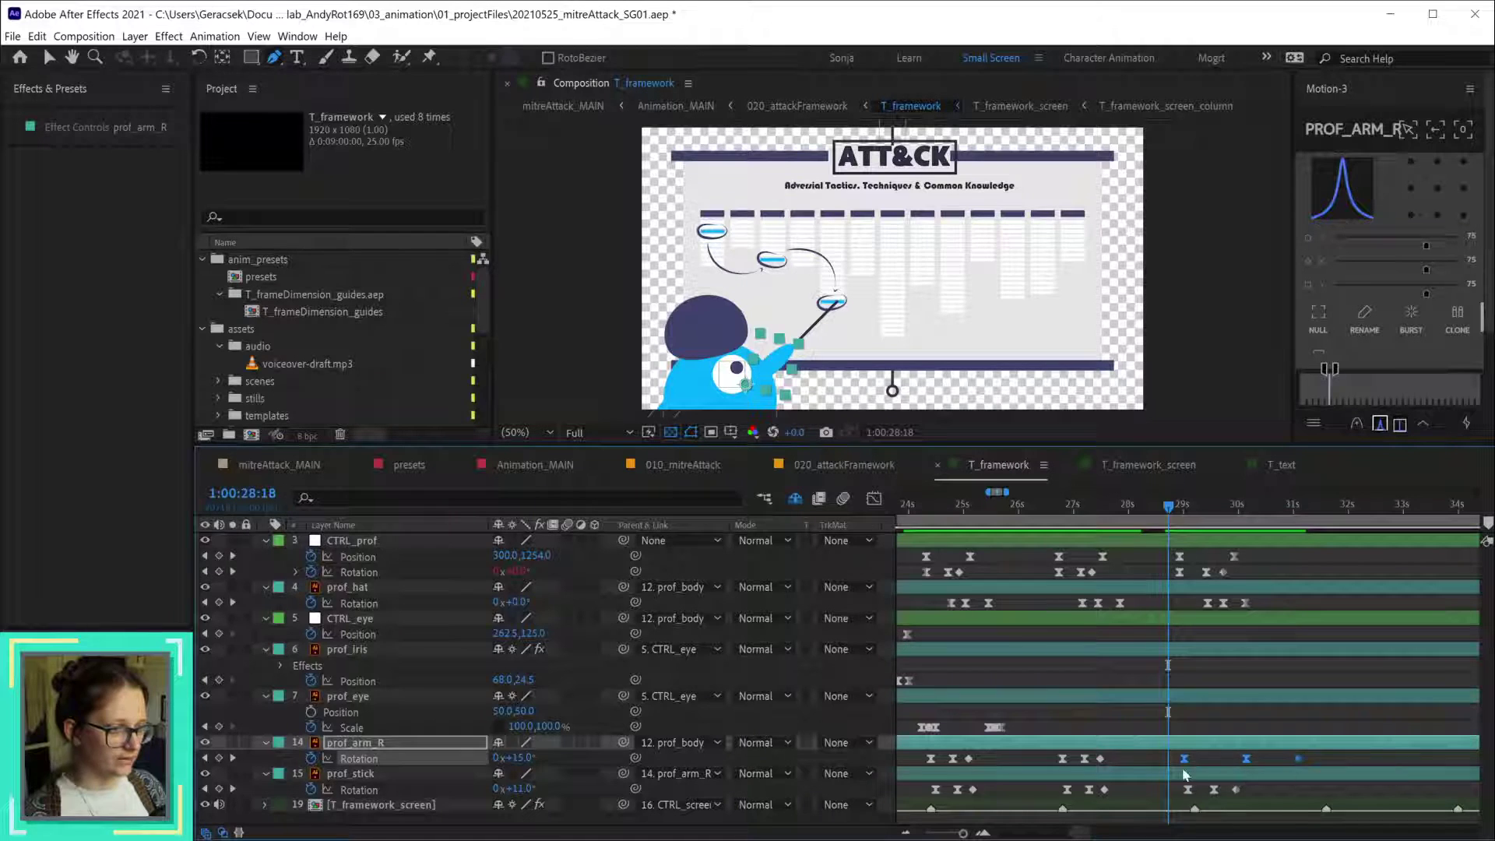
key("ctrl+z")
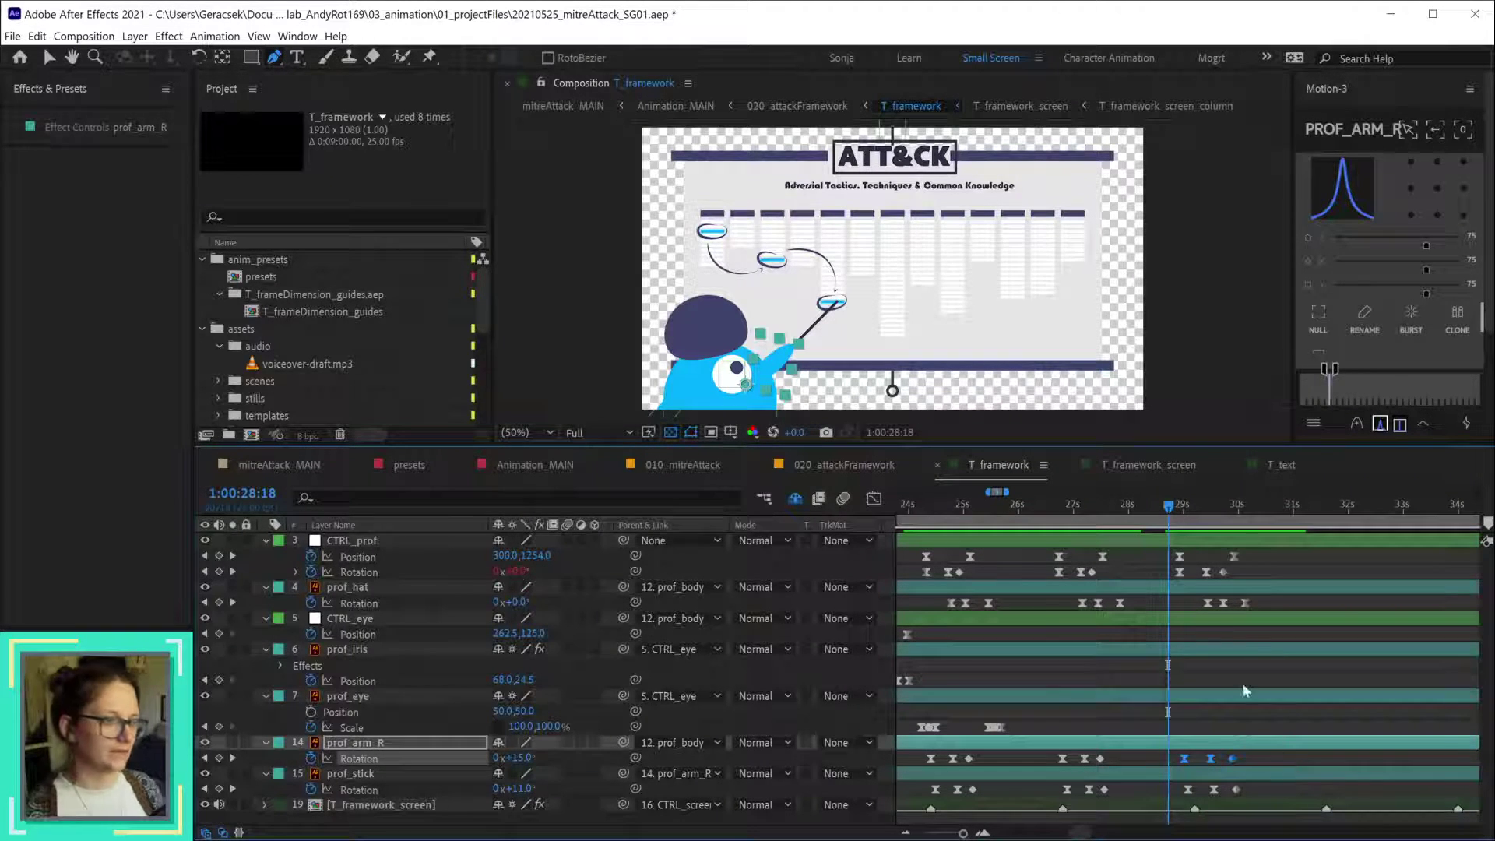
- Check the arm pose up to 1:00:29:12 and preview the pointing move from 1:00:28:20
left_click_drag(1187, 514, 1210, 507)
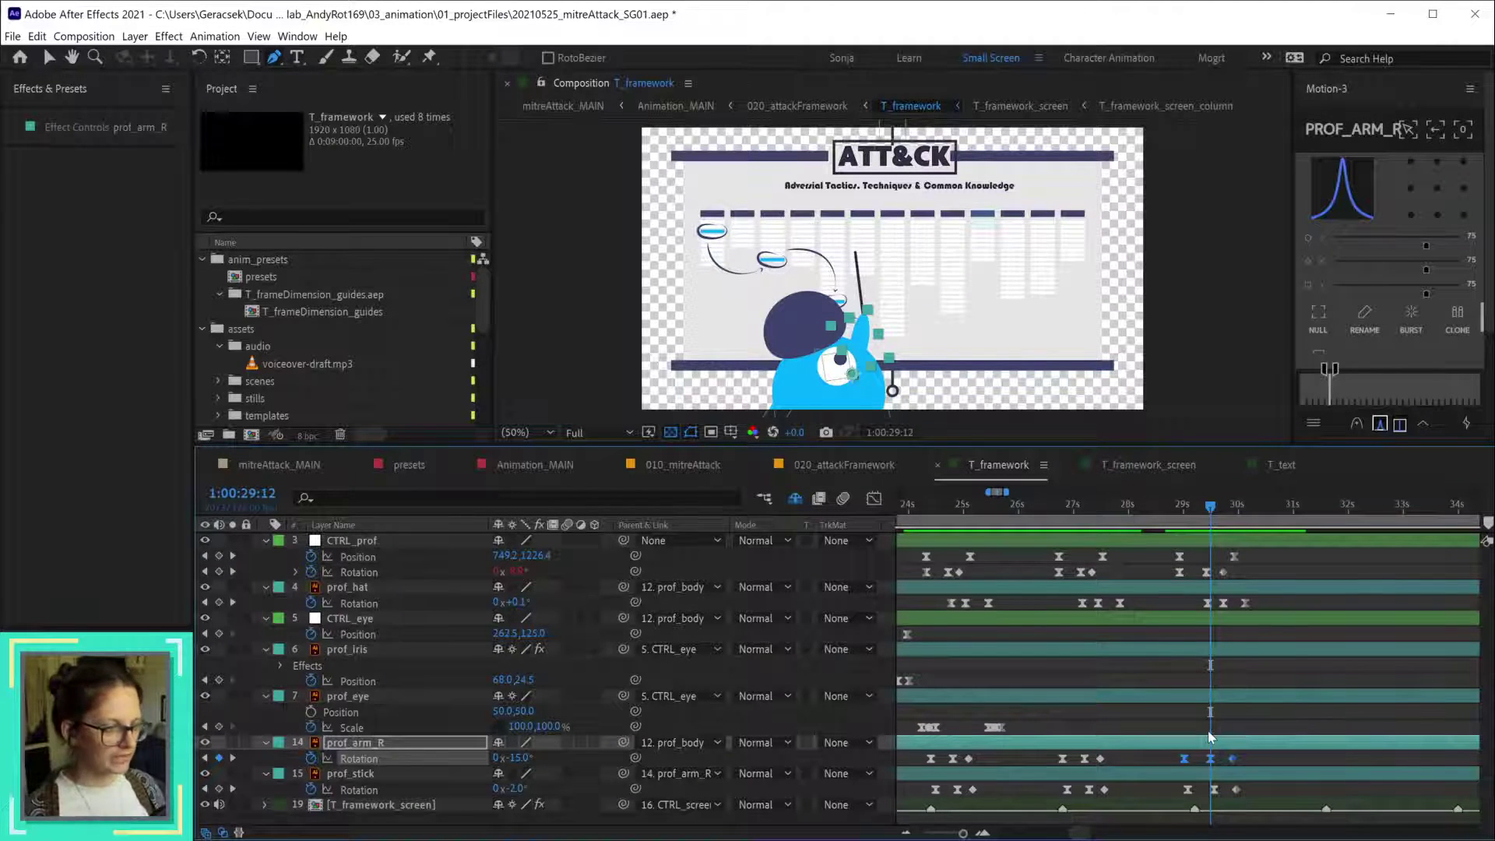
left_click(1172, 508)
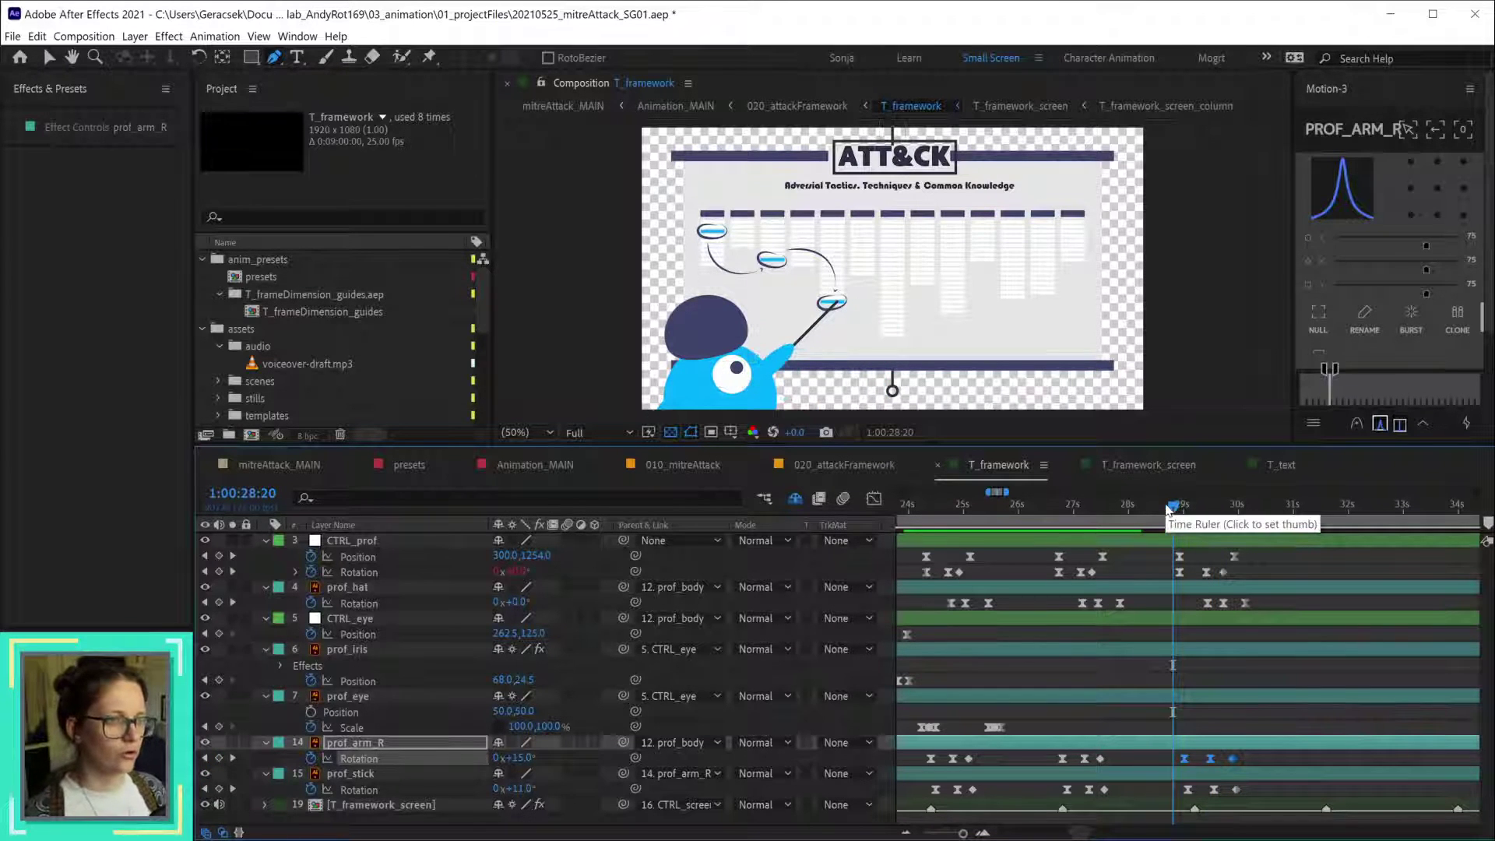
key("space")
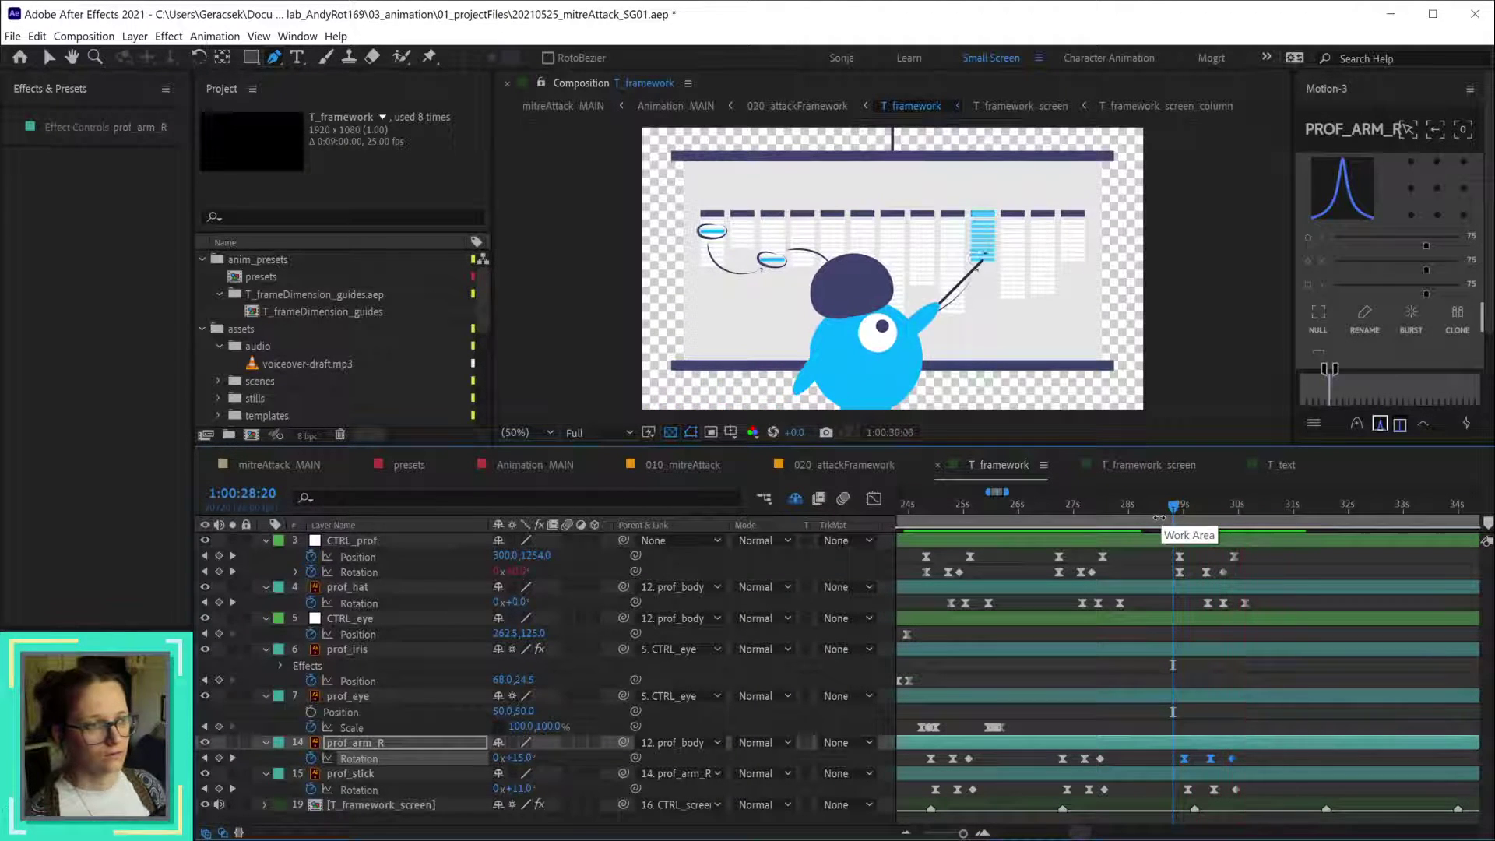
key("space")
- Set the Motion-3 easing of CTRL_prof's last Position keyframe to 100, and preview the move from 1:00:28:20
left_click(1233, 556)
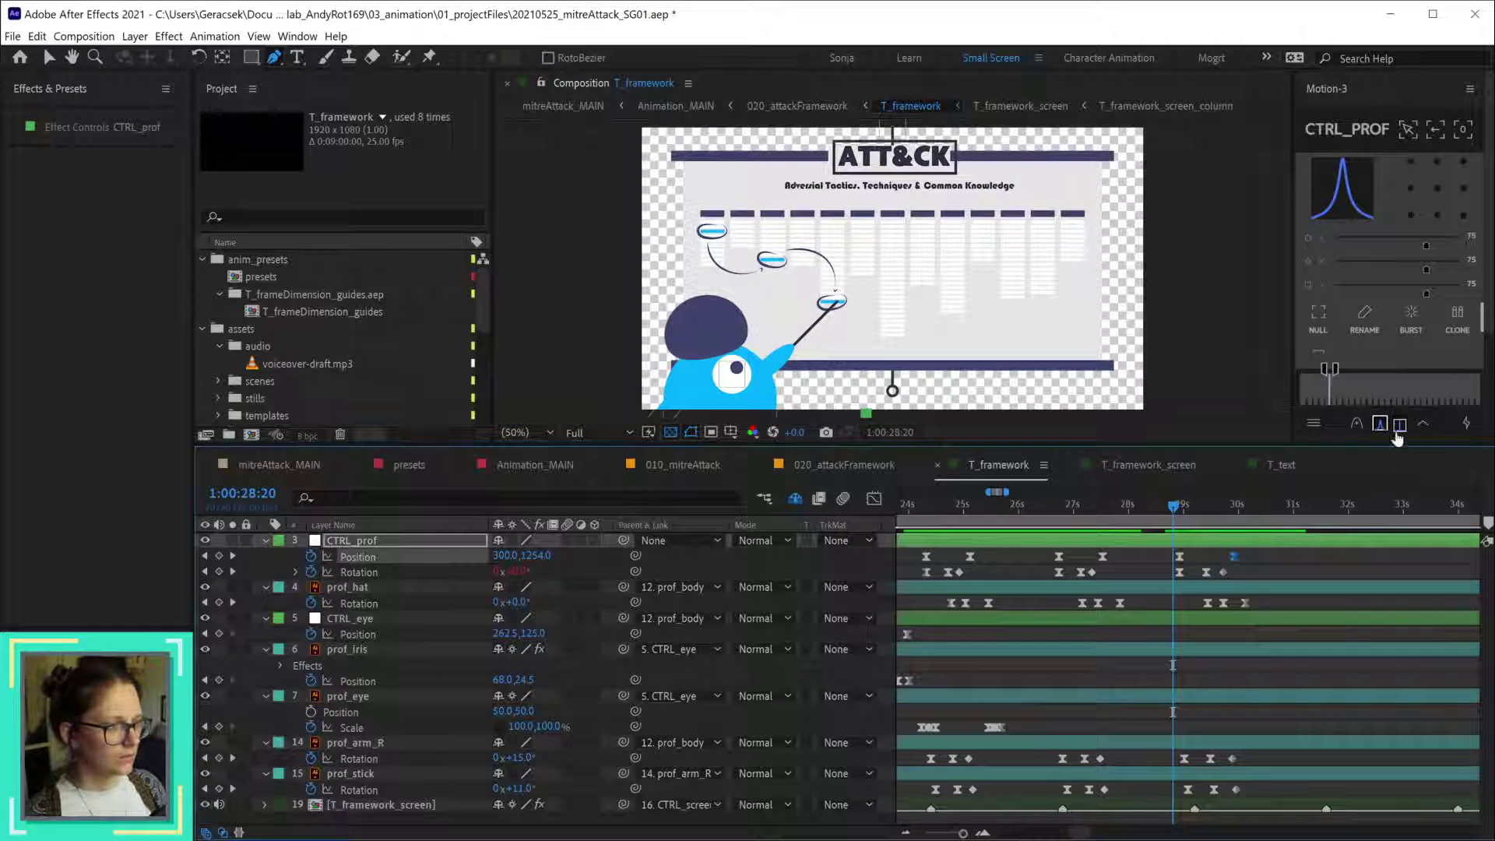
left_click(1305, 561)
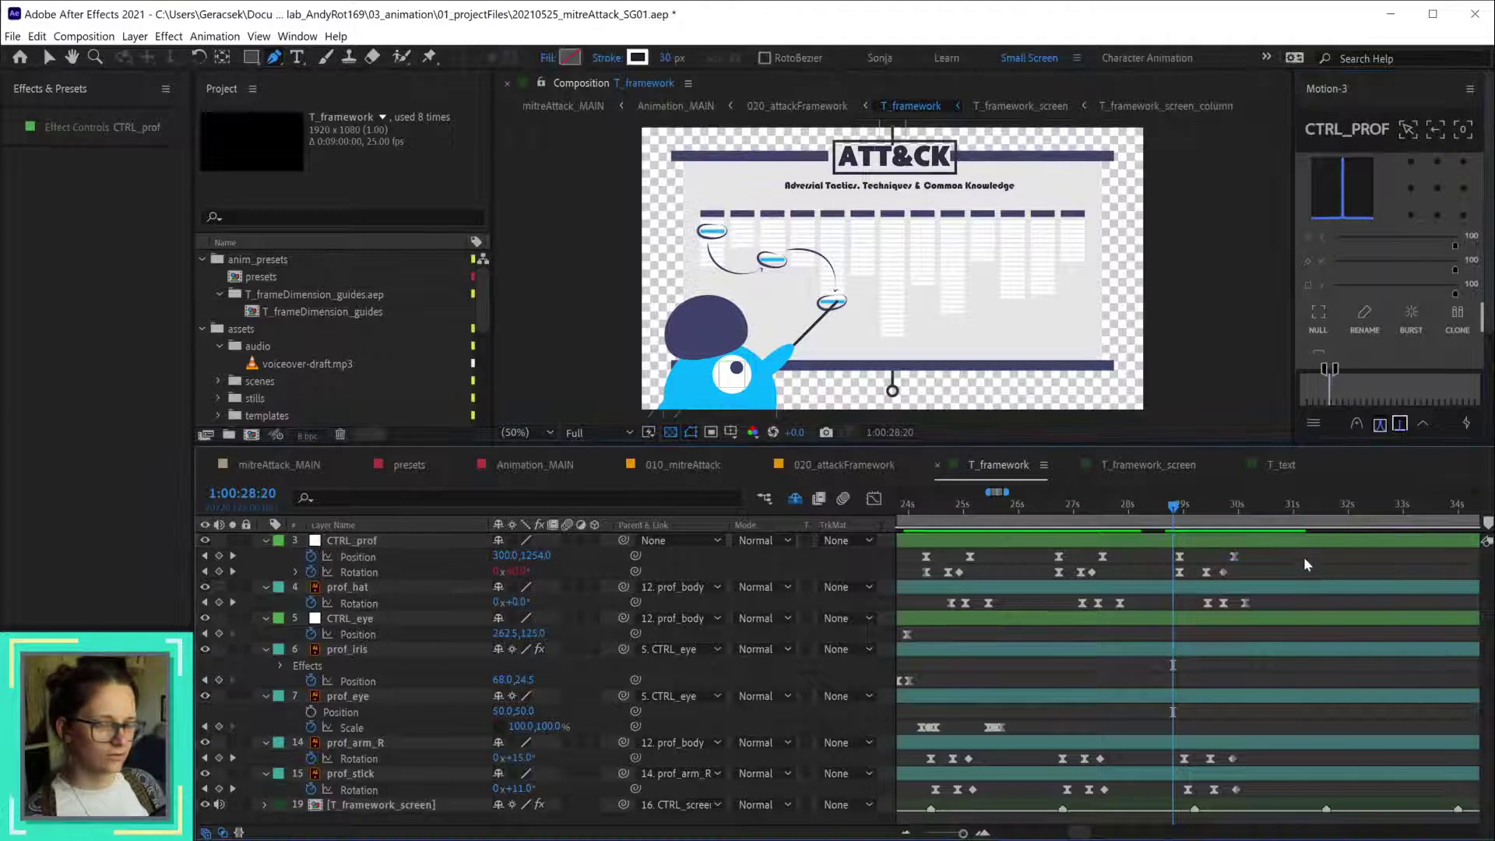
key("space")
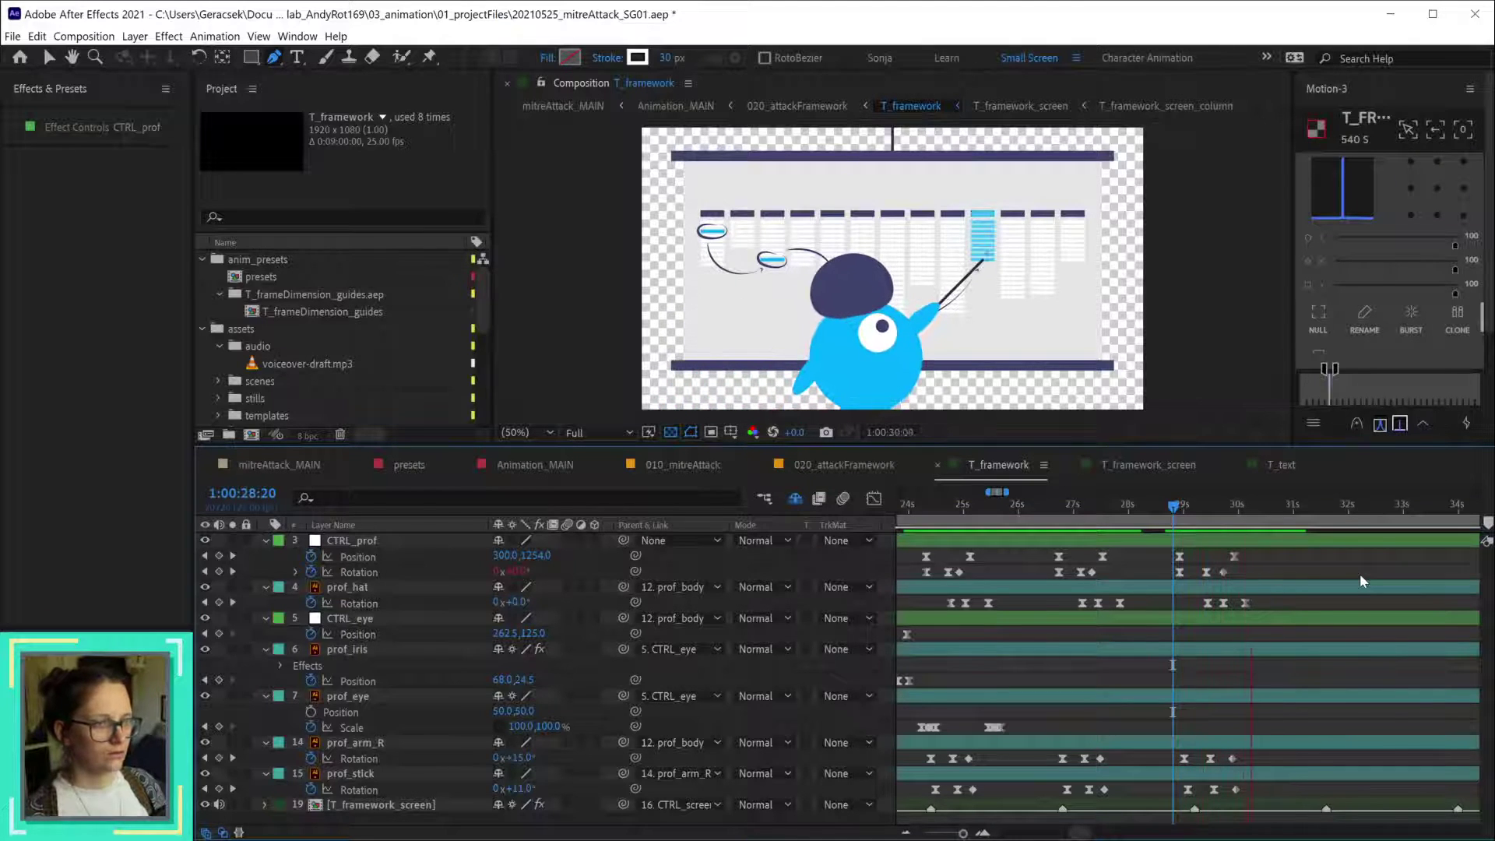
key("space")
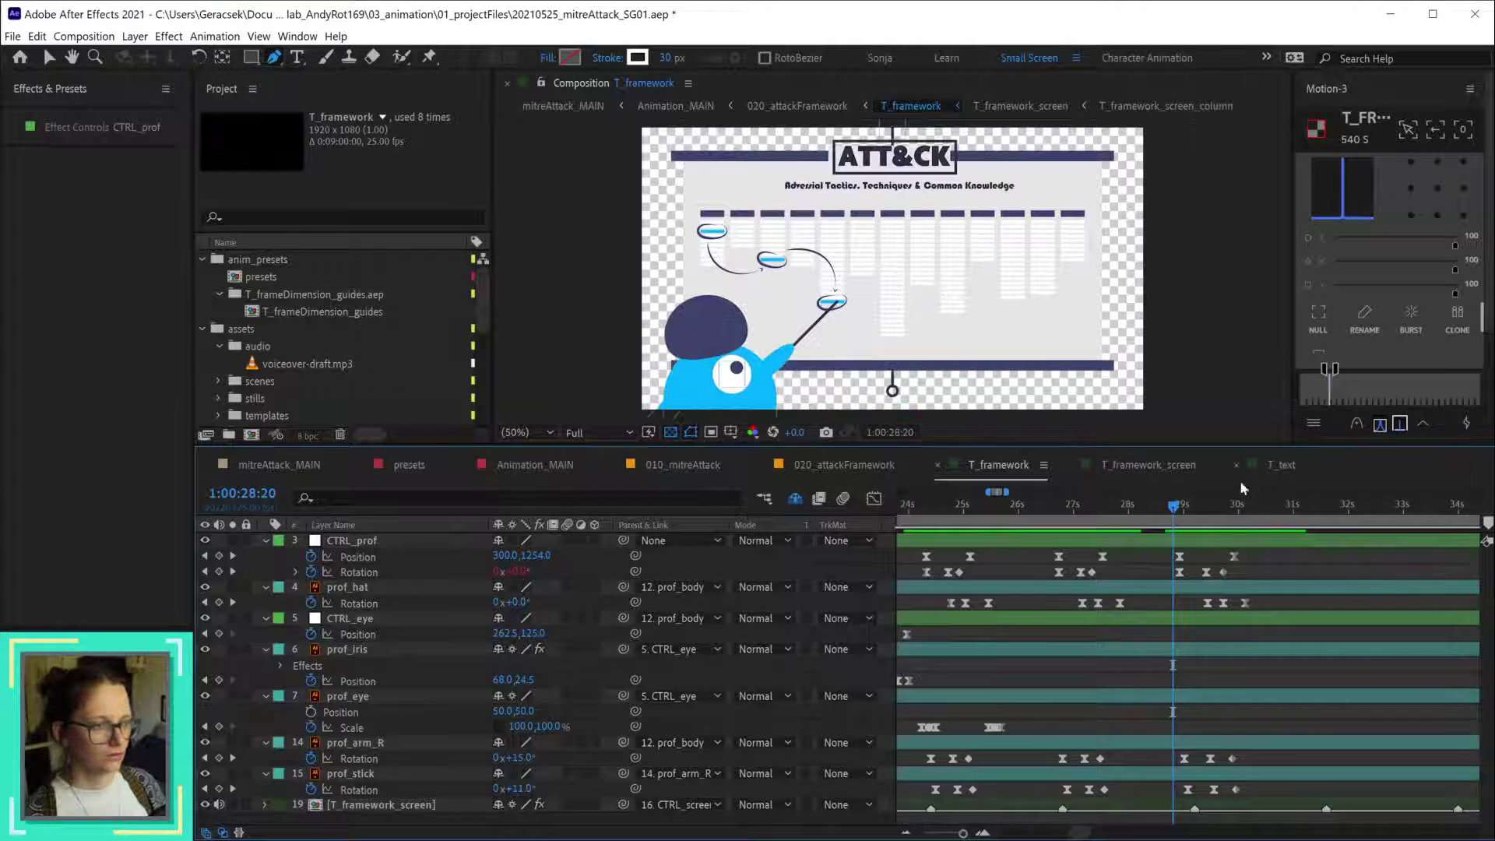
- Shift prof_arm_R's middle Rotation keyframe to 1:00:29:10 and prof_stick's matching one equally earlier, and preview from 1:00:28:23
left_click_drag(1176, 508, 1199, 507)
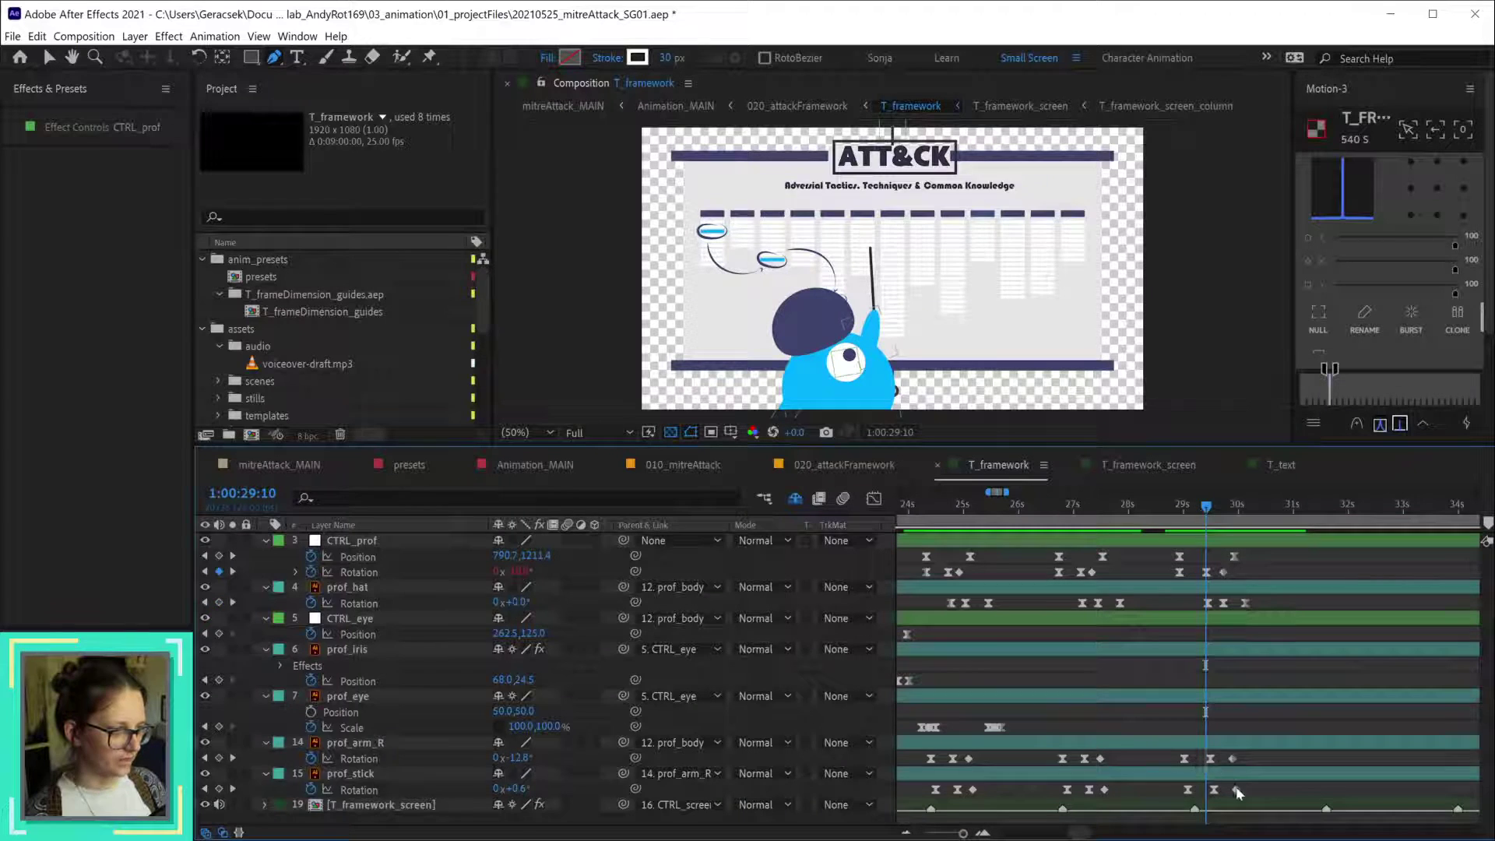
left_click_drag(1199, 749, 1224, 796)
key("alt+Left")
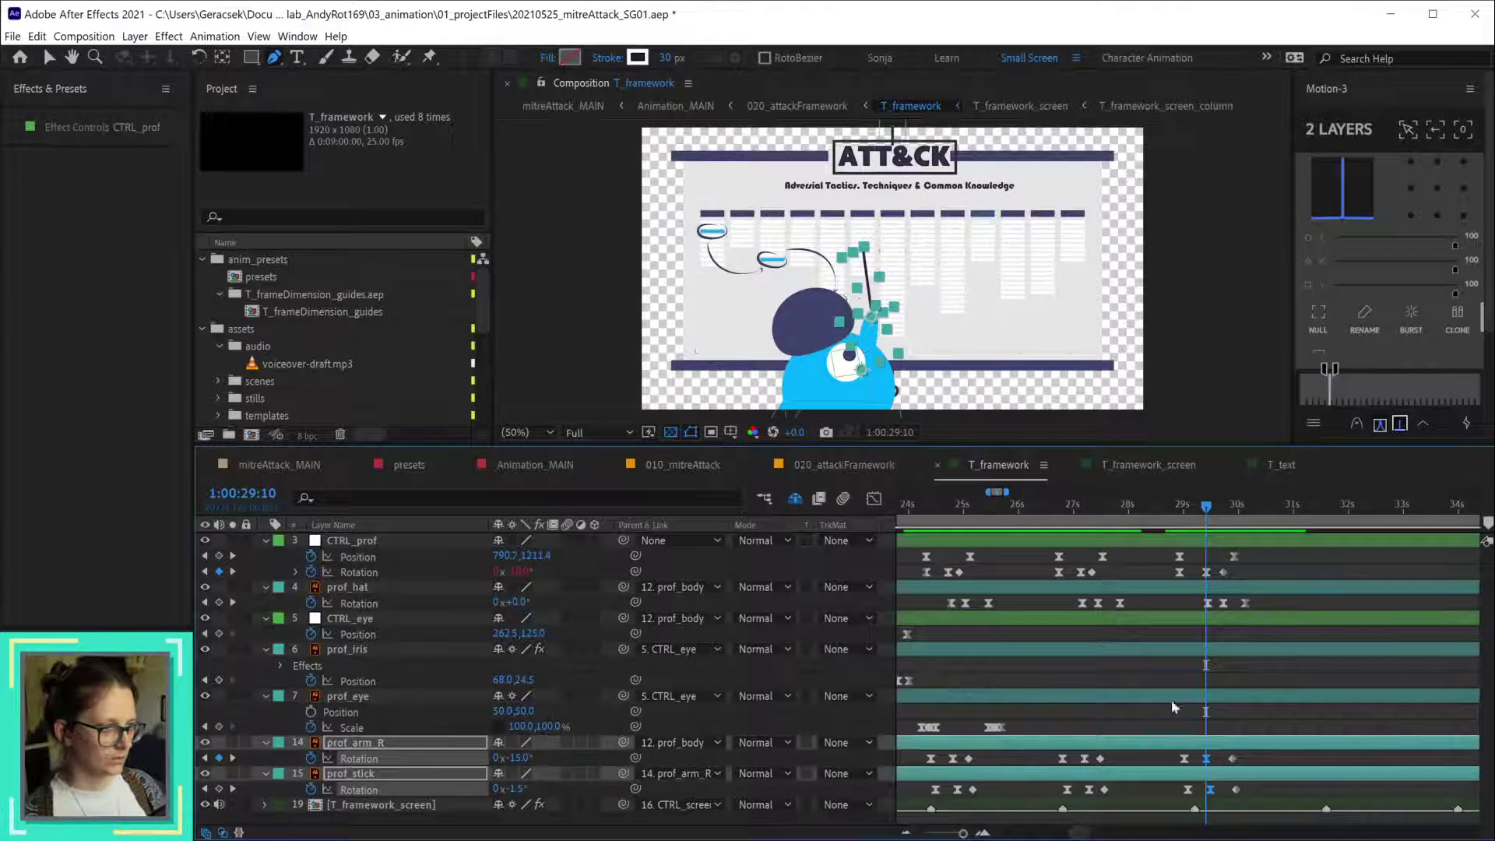
left_click(1180, 508)
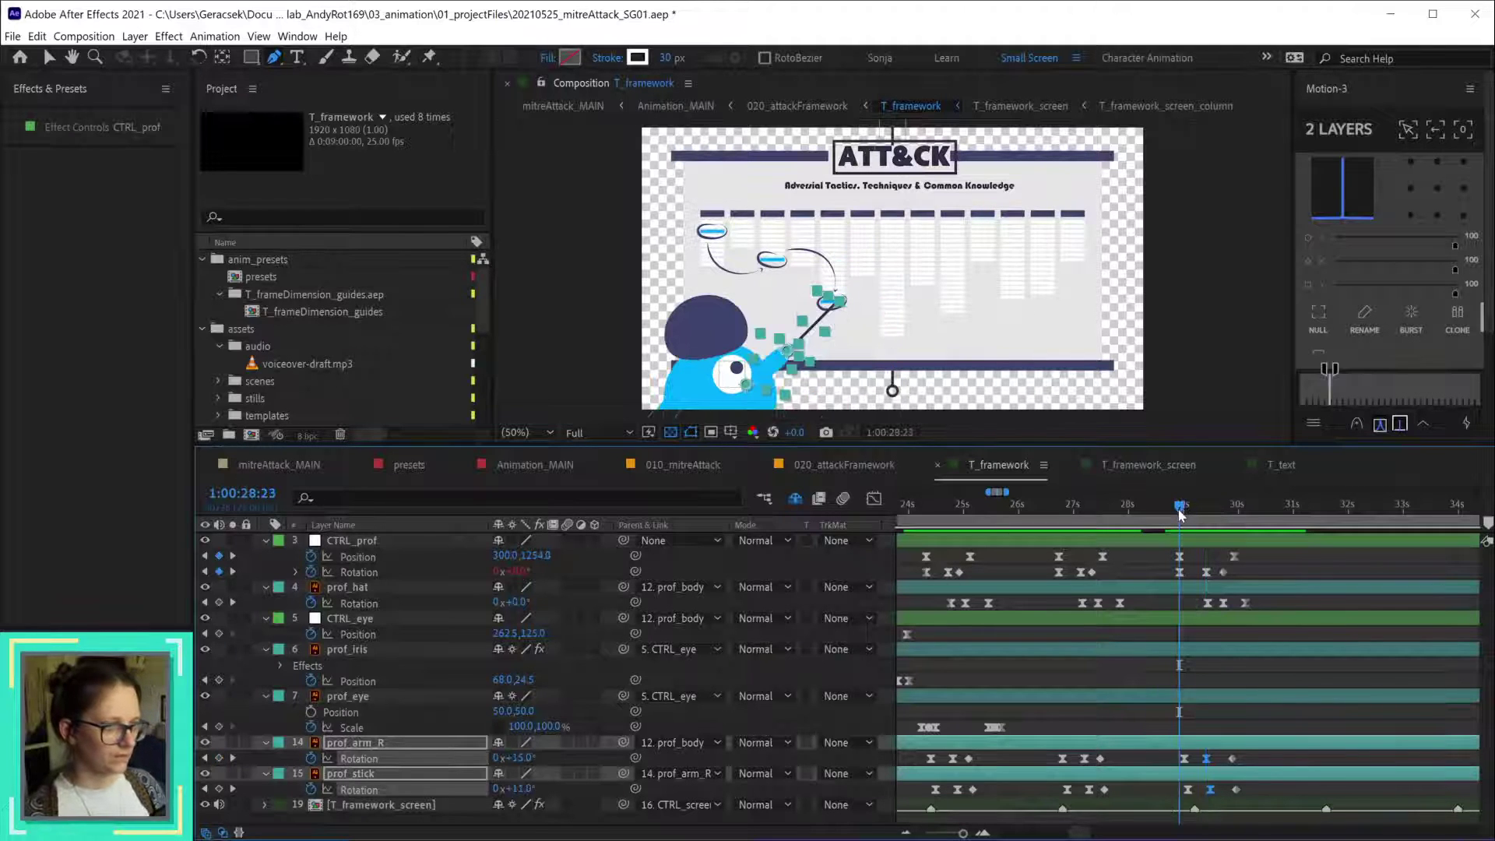
key("space")
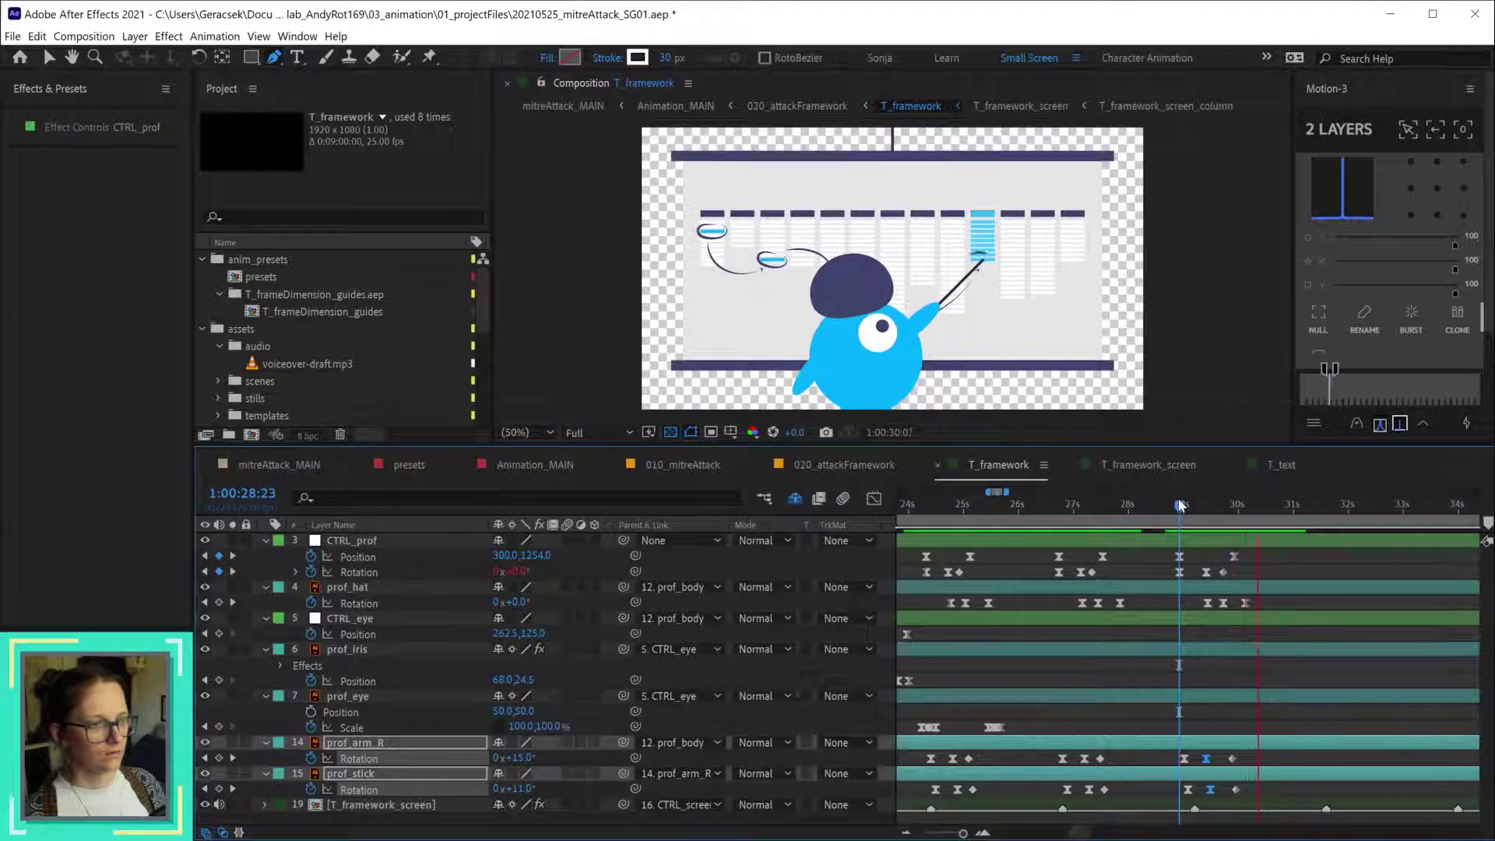
key("space")
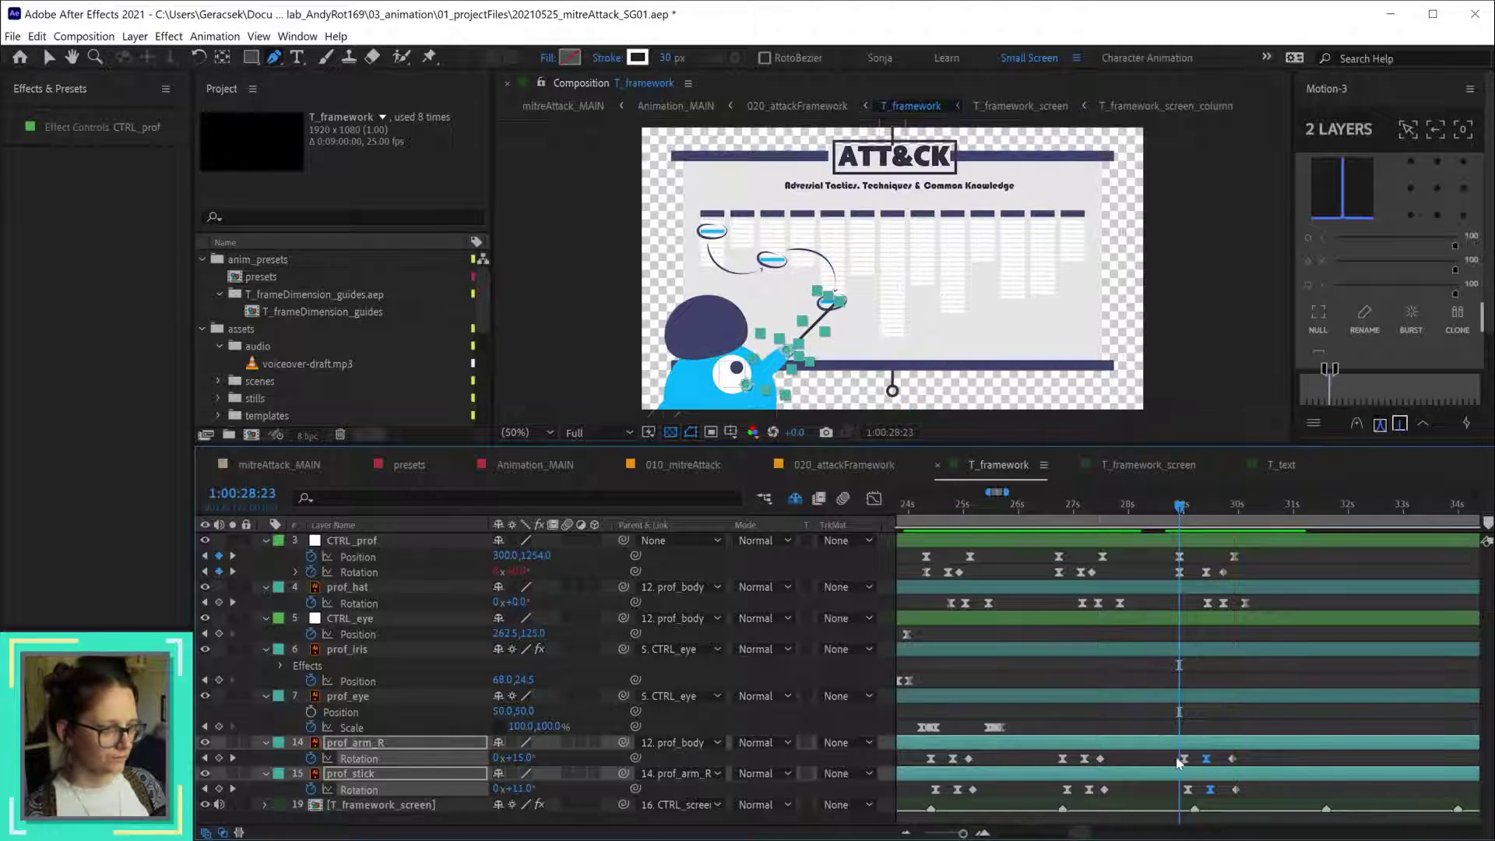
- Compare the Keyframe Velocity of prof_arm_R's Rotation keyframe at 1:00:29:00 with that of the middle keyframe in the previous pointing move
right_click(1185, 760)
key("ctrl+shift+k")
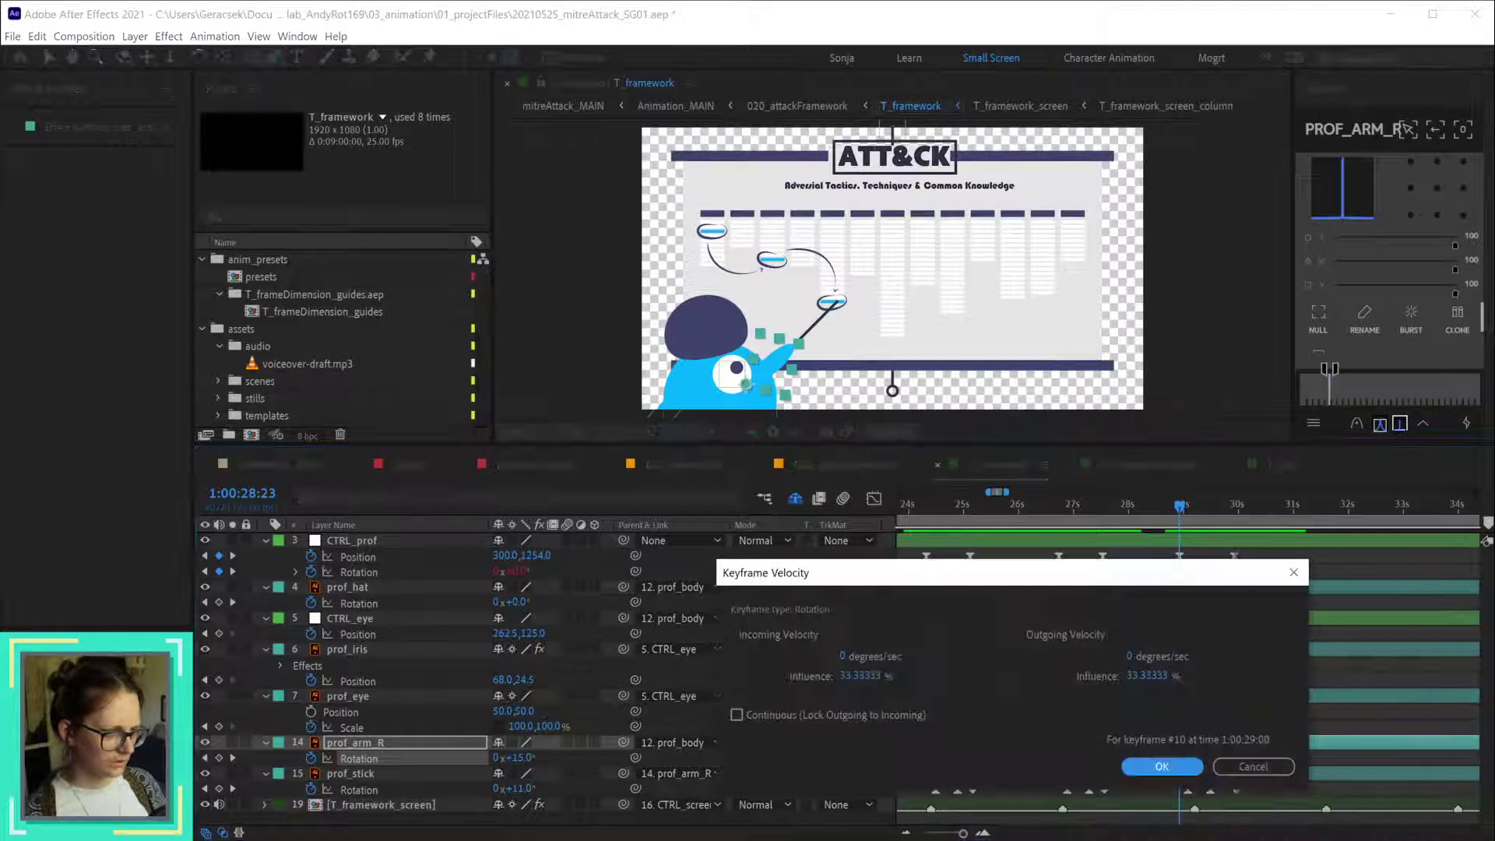
left_click(1162, 765)
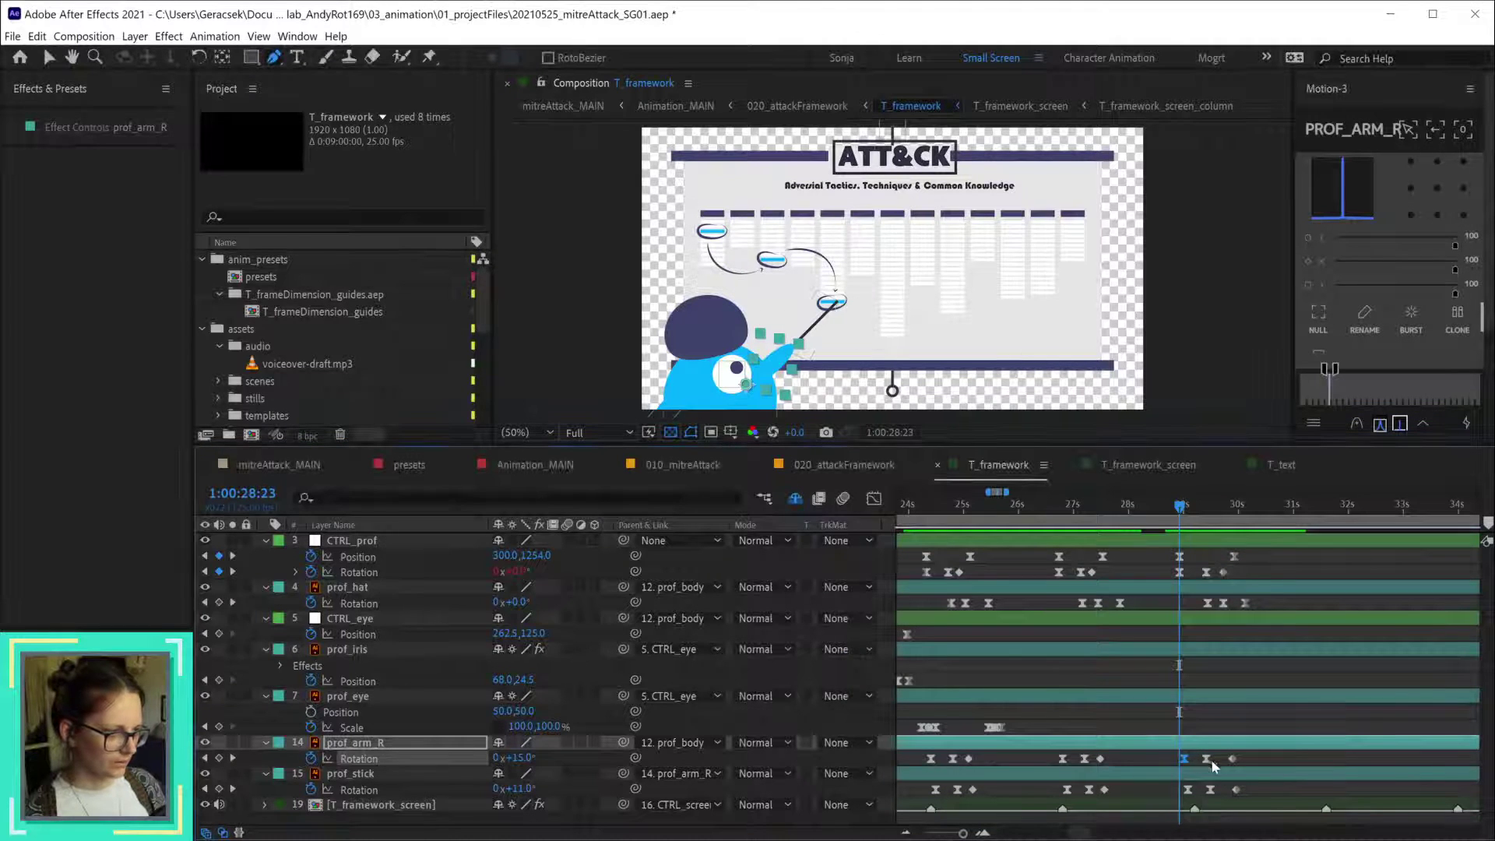
right_click(1084, 761)
key("ctrl+shift+k")
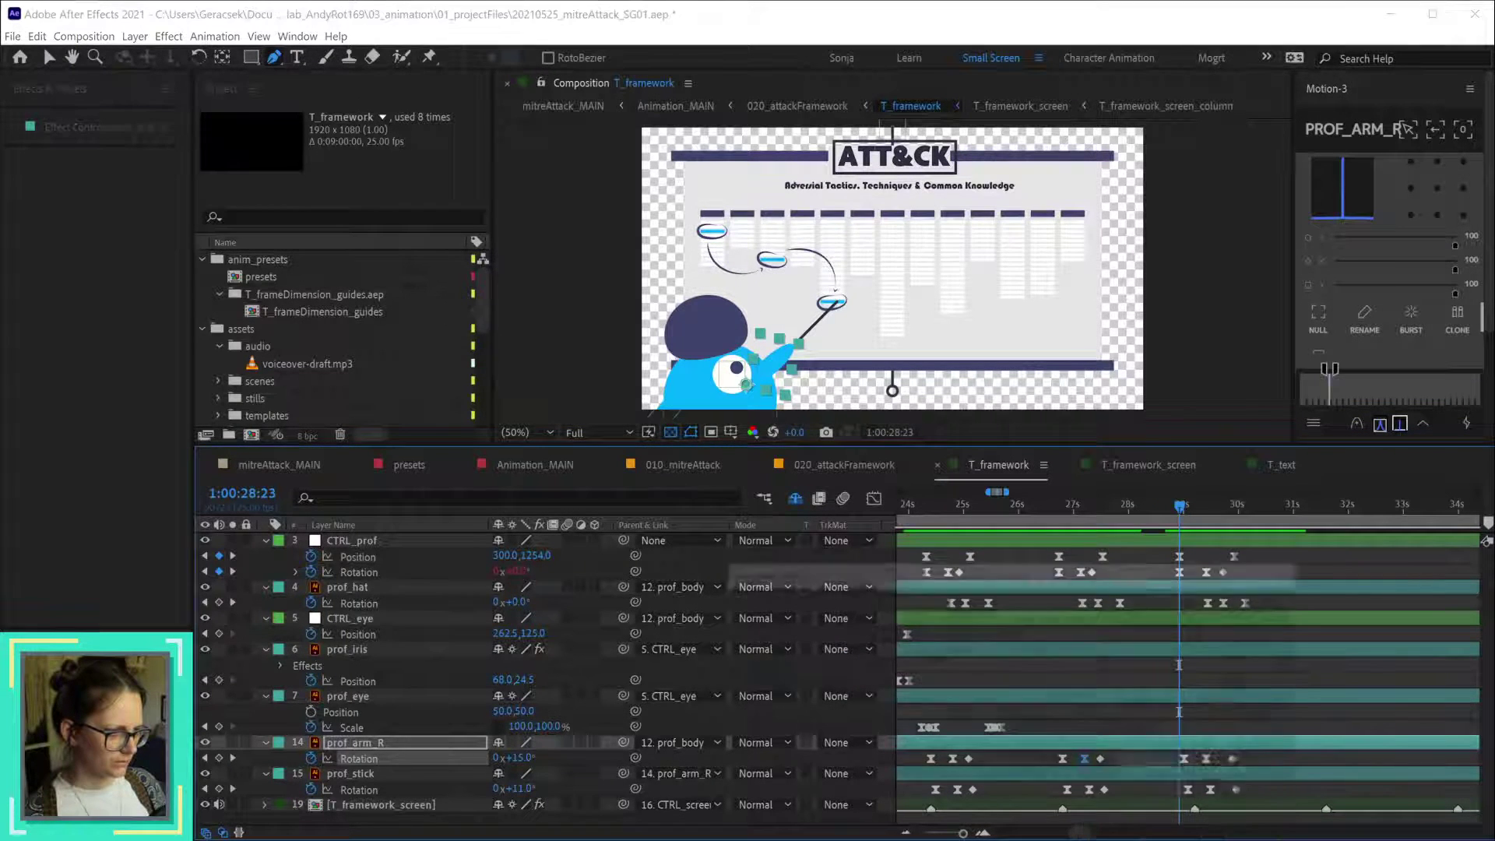
left_click(1162, 766)
- Apply the 75 Motion-3 easing preset to the first two Rotation keyframes of the last pointing move on prof_arm_R and prof_stick
left_click_drag(1161, 753, 1221, 806)
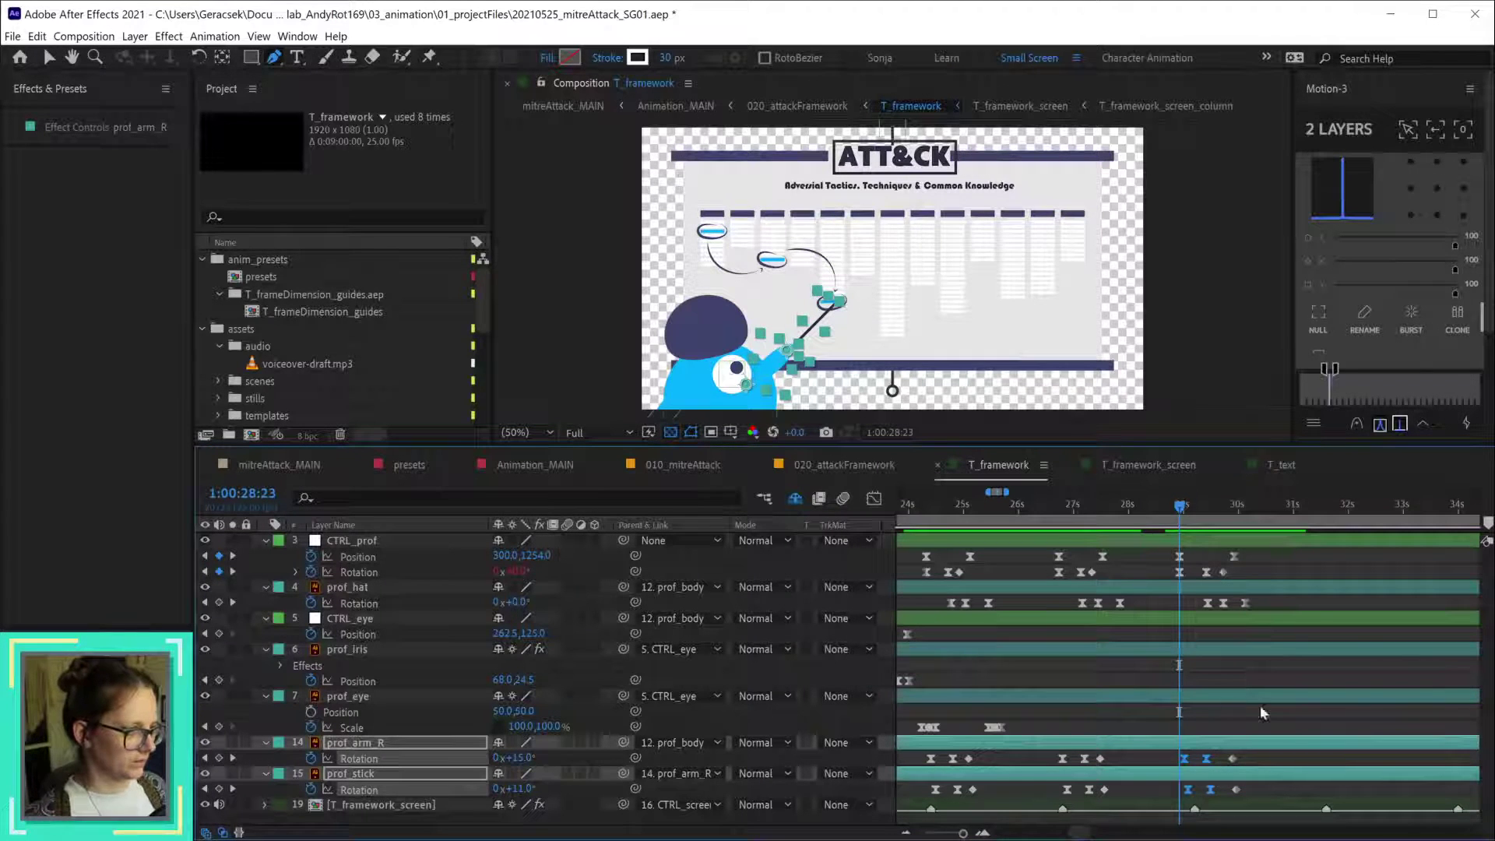
left_click(1388, 423)
left_click(1297, 558)
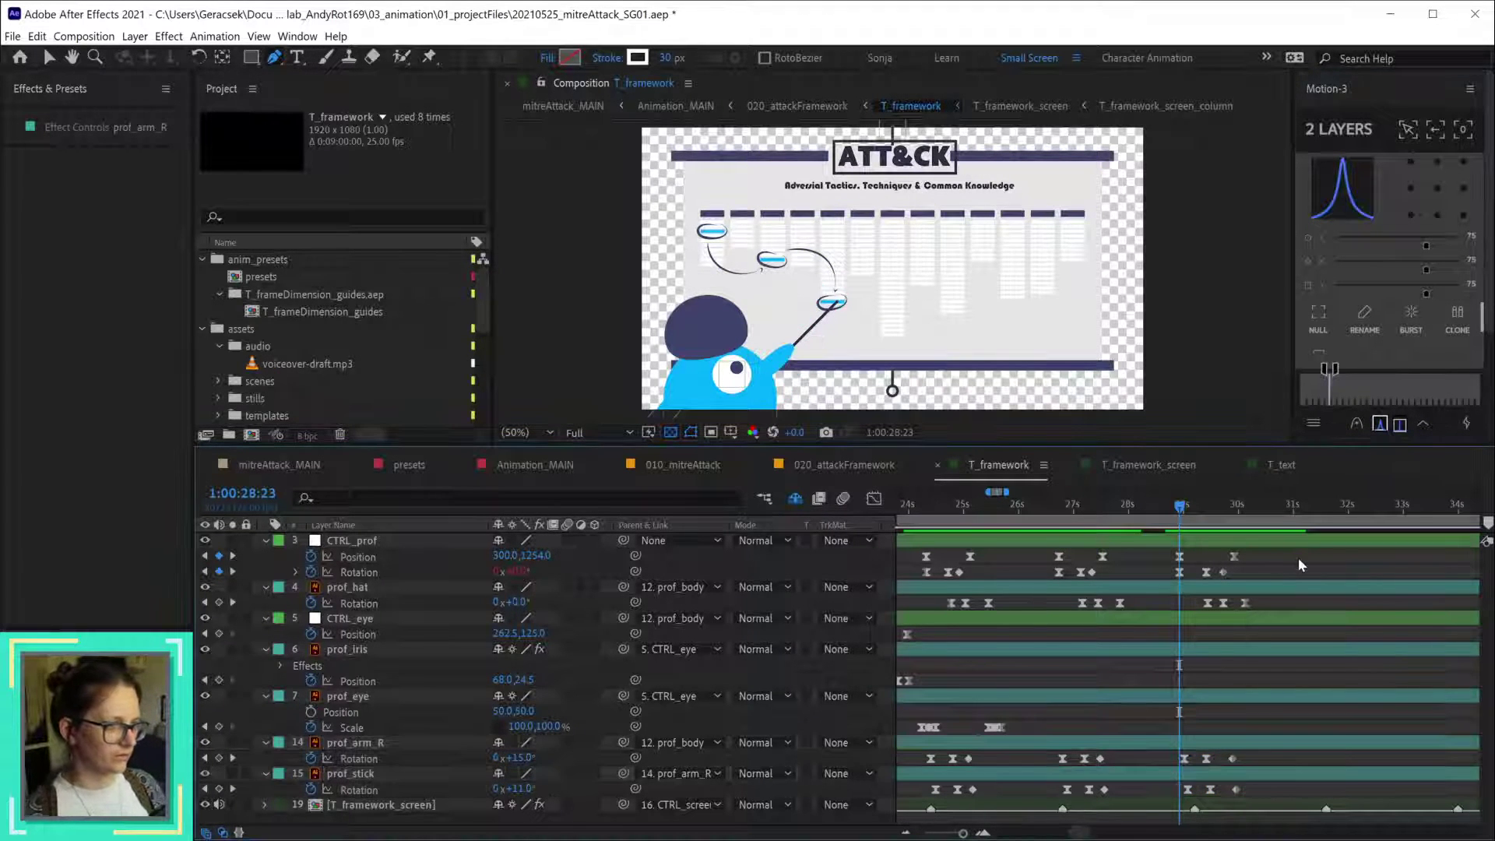
- Clone the second move's keyframes for CTRL_prof, prof_hat, prof_arm_R and prof_stick, placing the copies from 1:00:31:13
key("space")
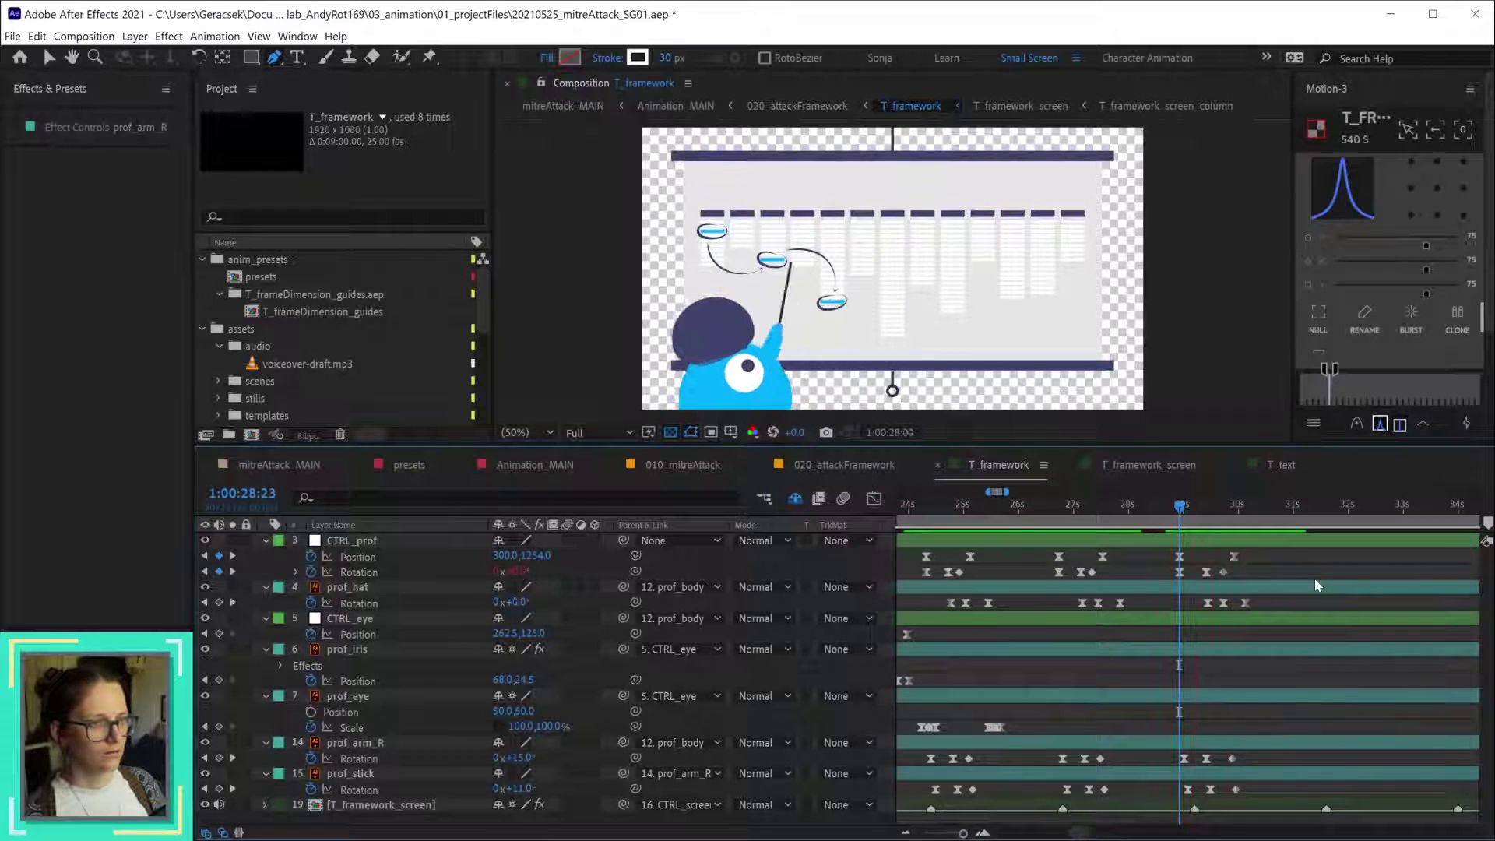
key("space")
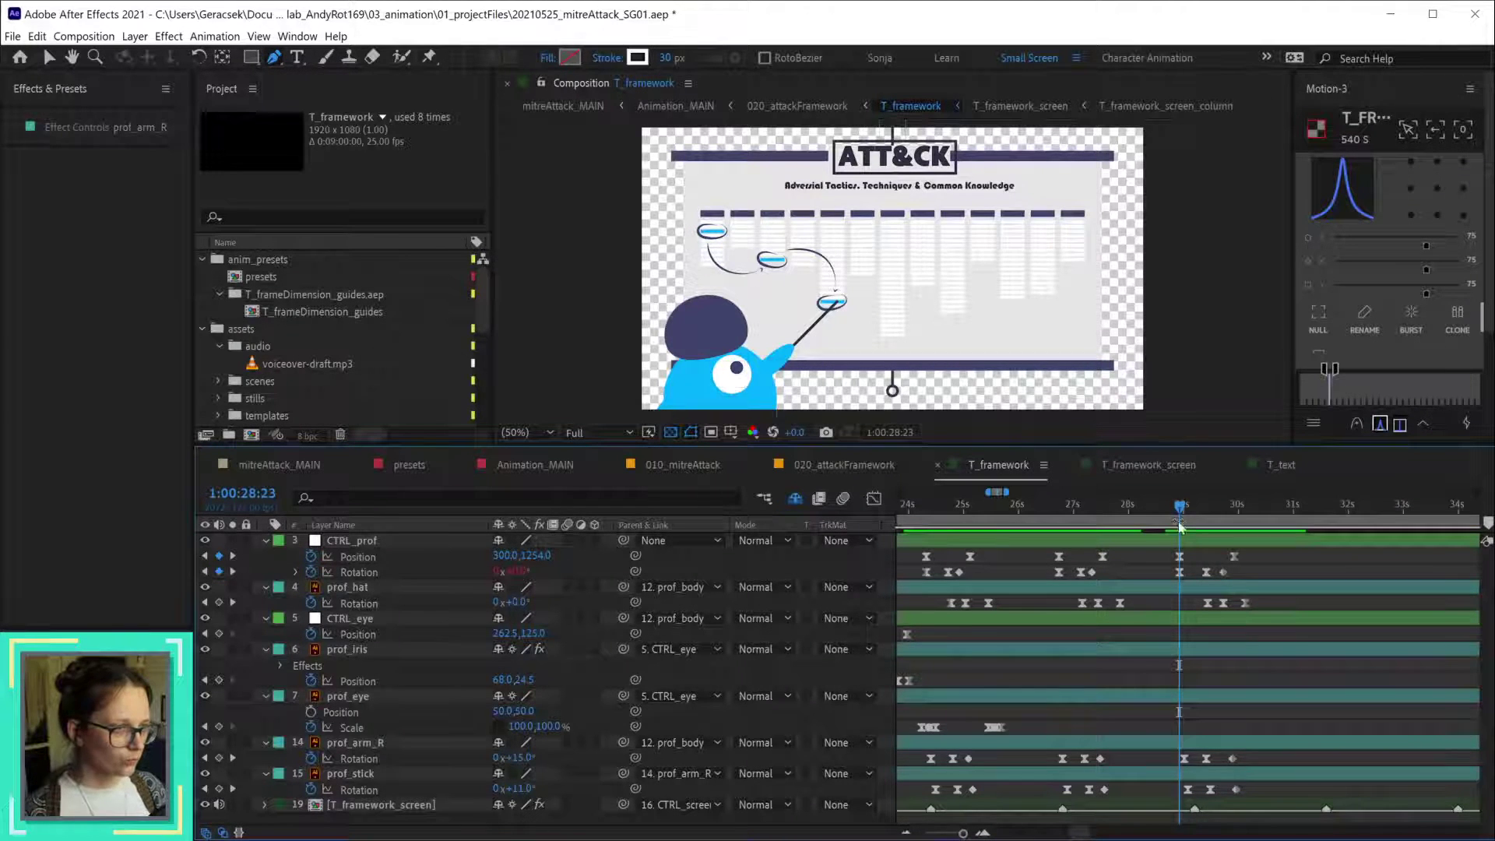
key("space")
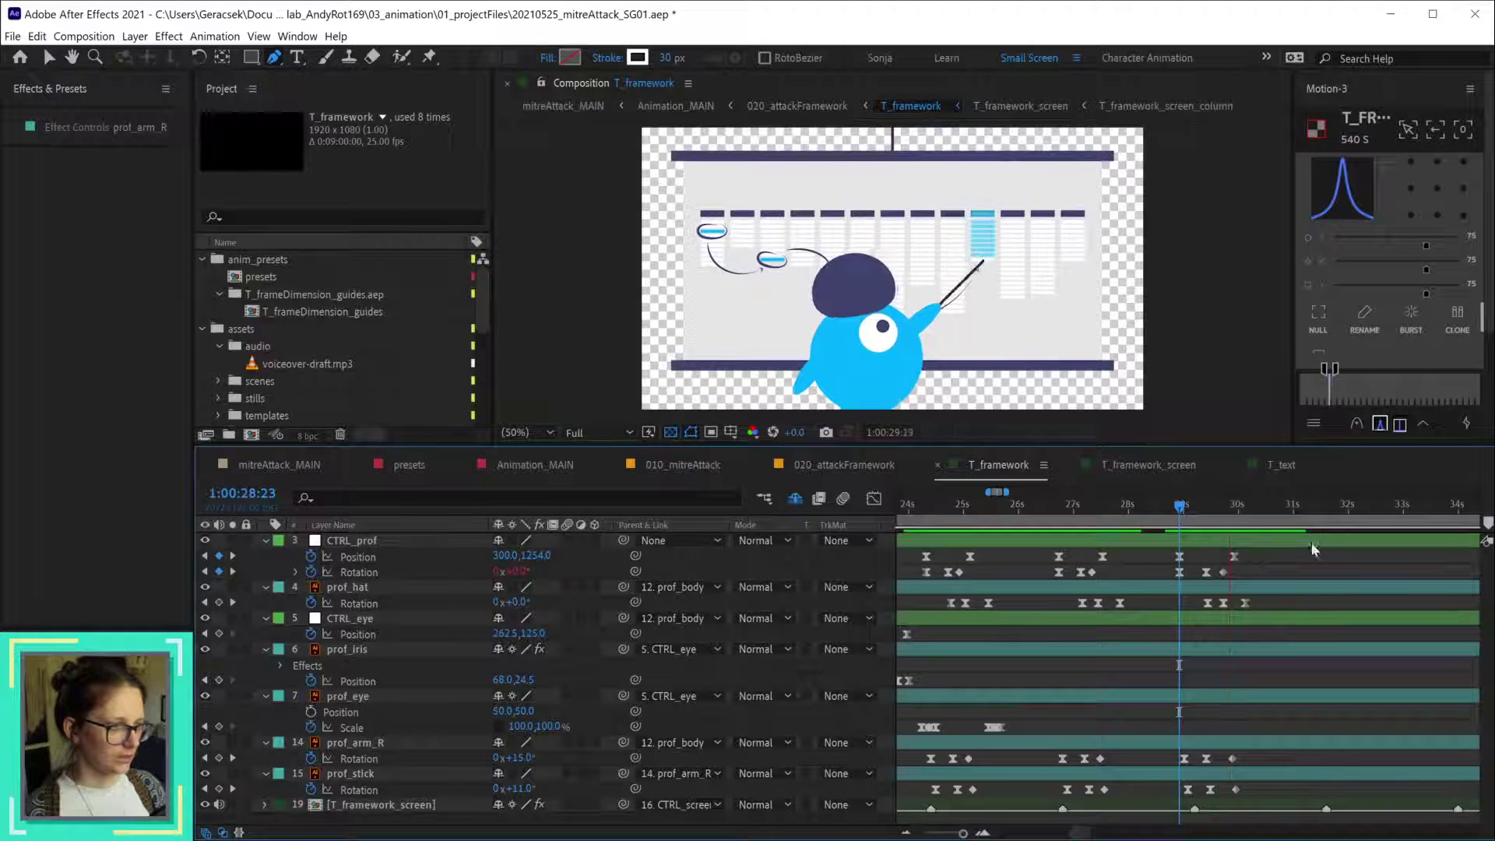
key("space")
left_click(1326, 506)
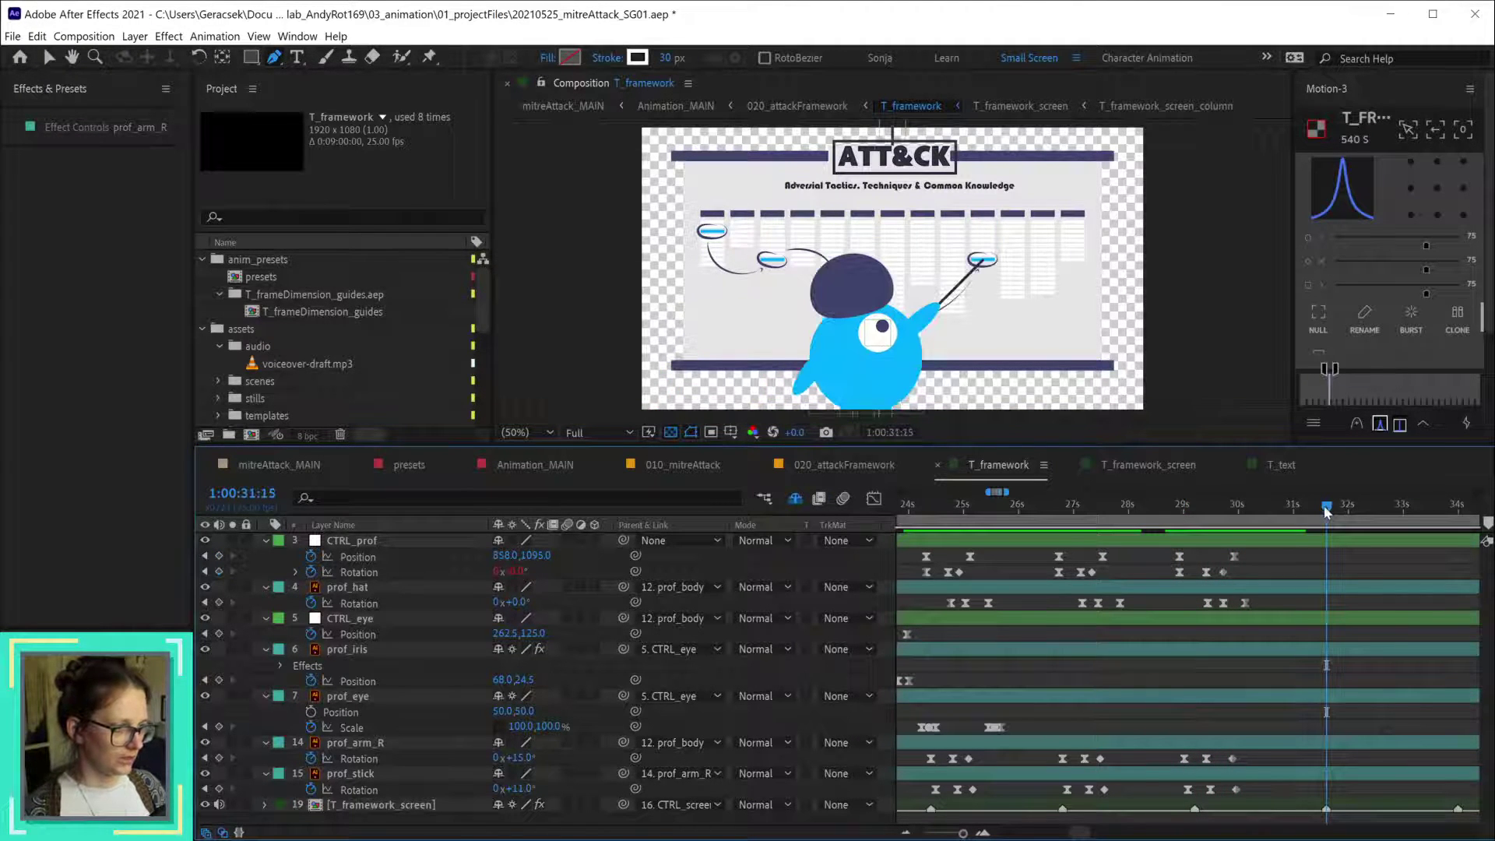
key("Page_Up")
key("Page_Up")
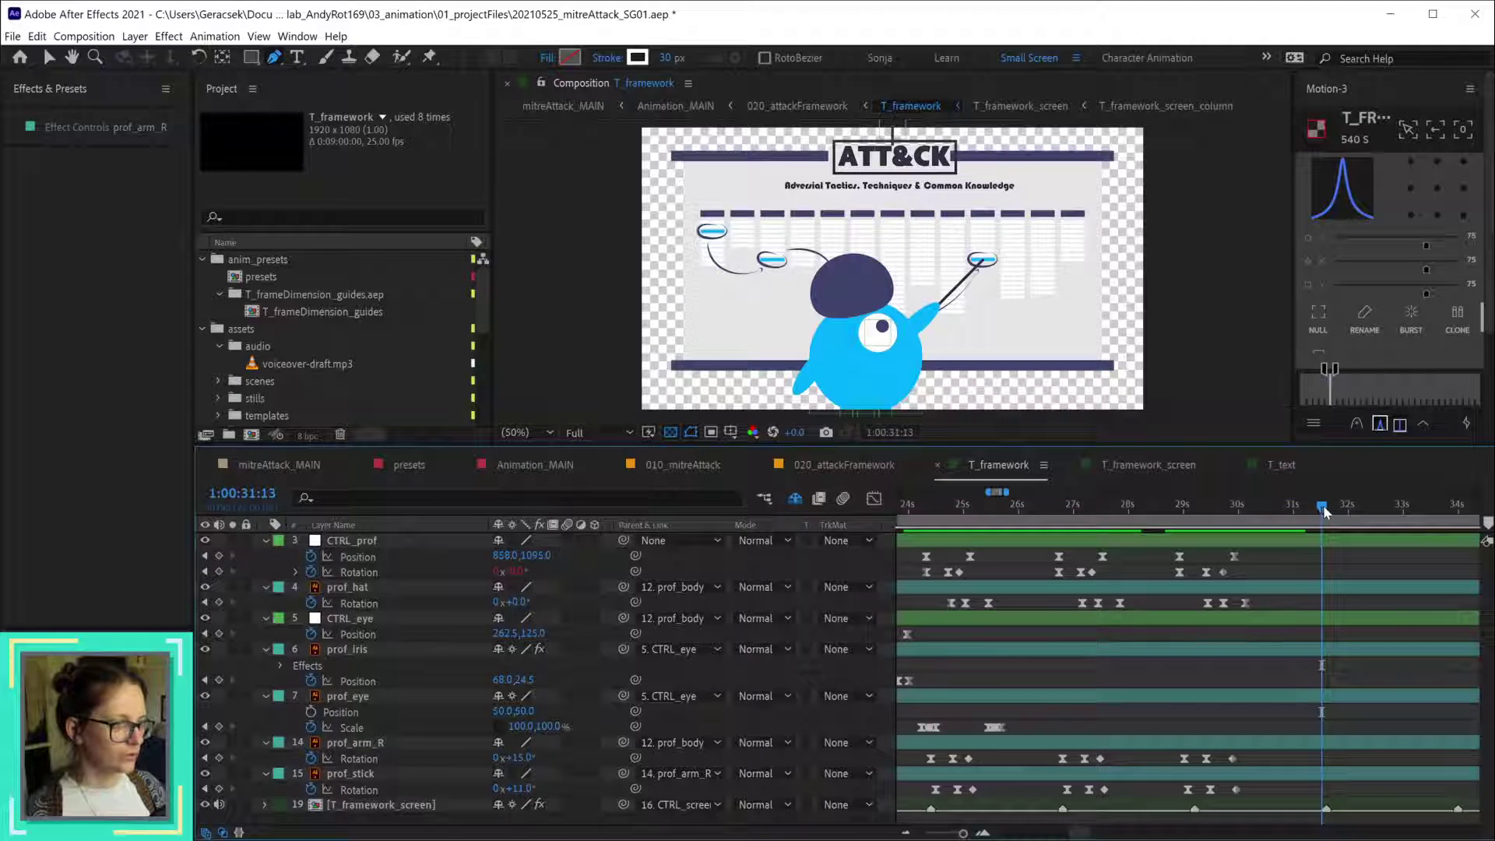
left_click_drag(1029, 557, 1156, 803)
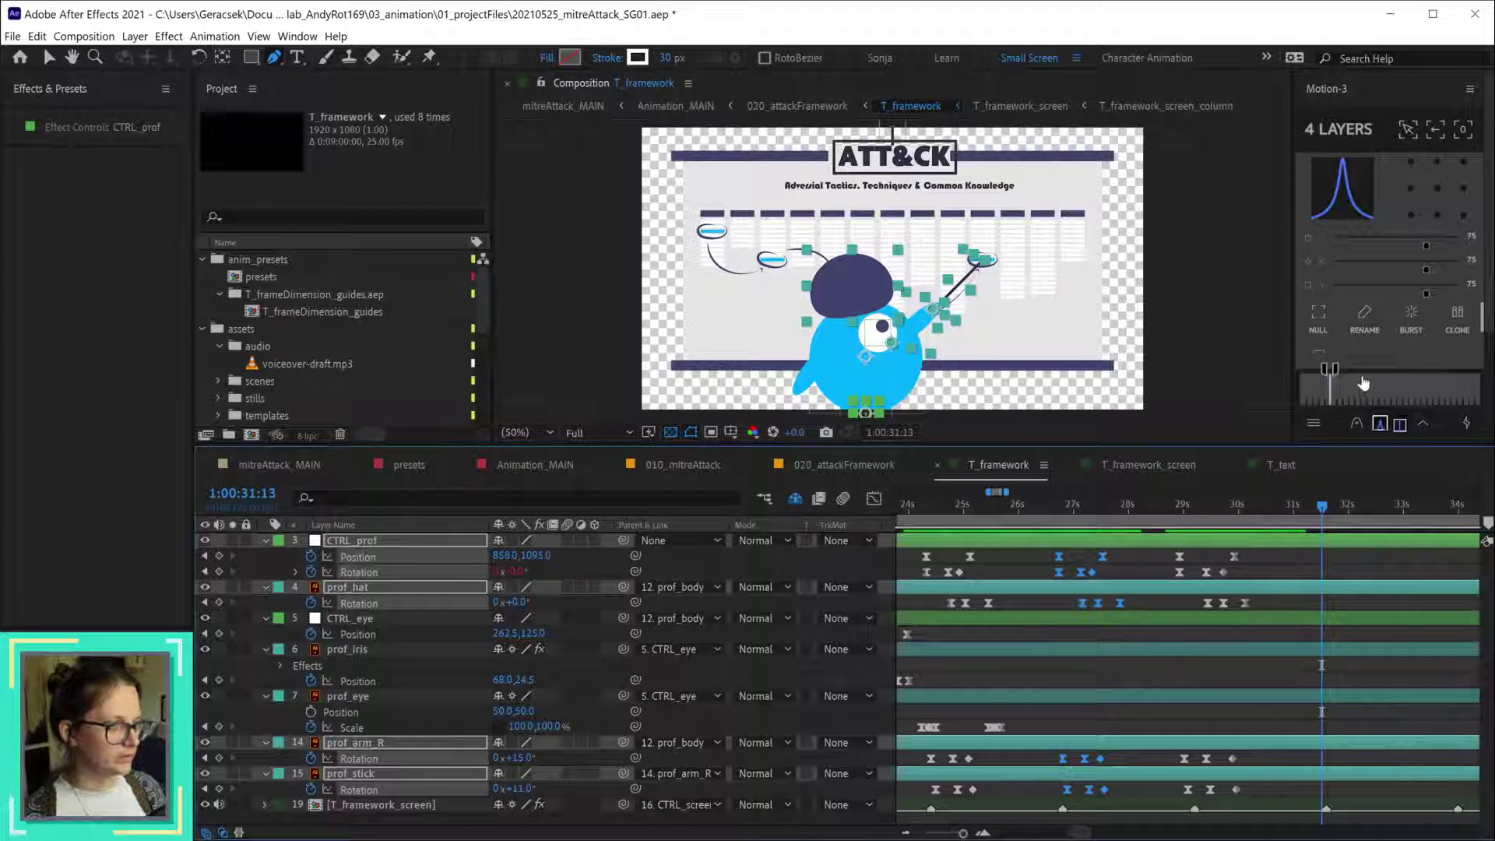
left_click(1457, 332)
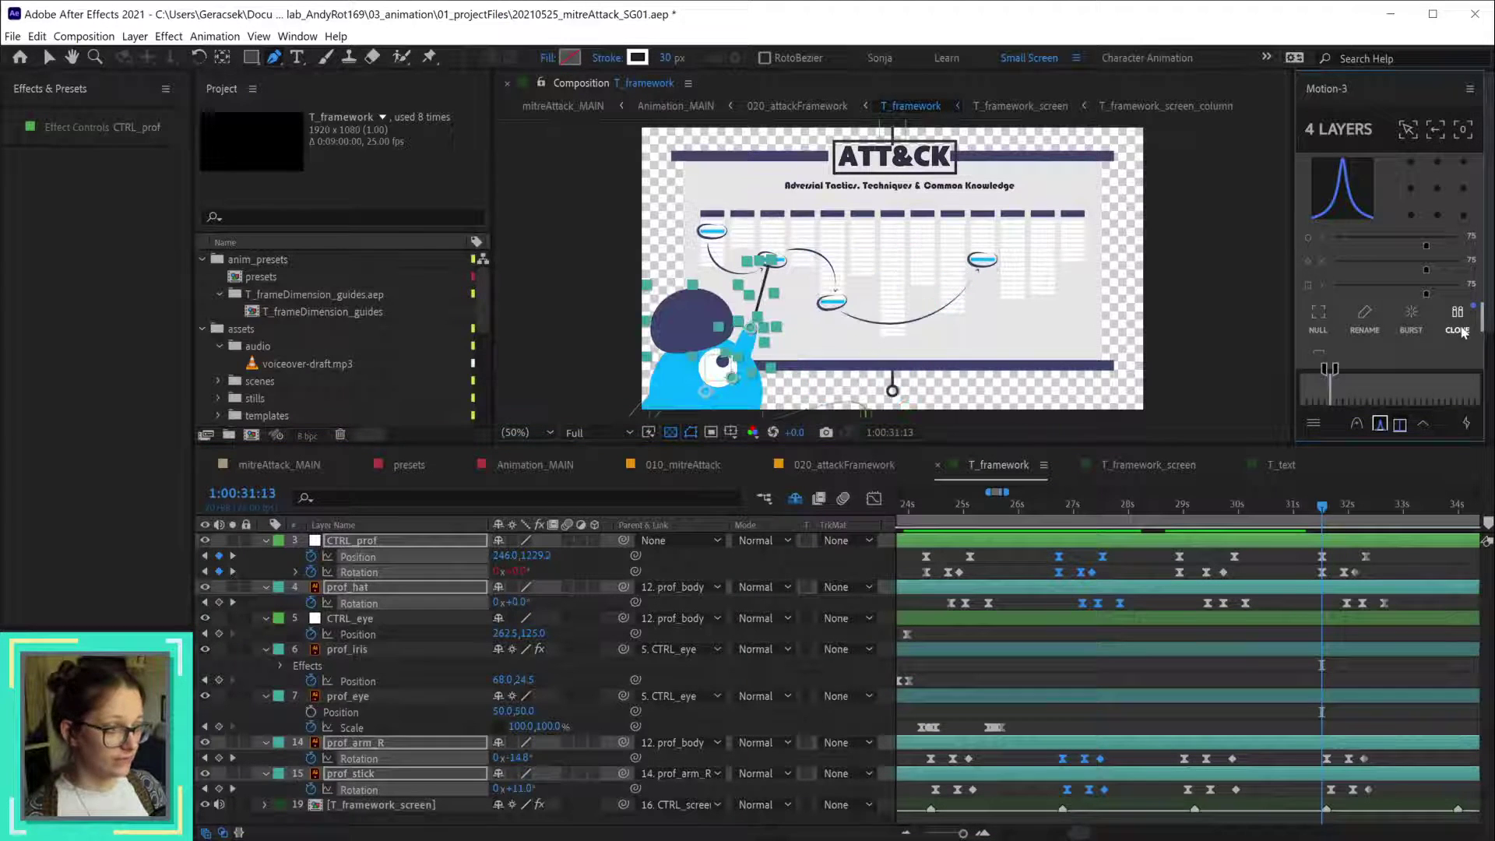
- Replace CTRL_prof's Position keyframe at 1:00:31:13 with a copy of the third move's ending Position keyframe
left_click(1235, 557)
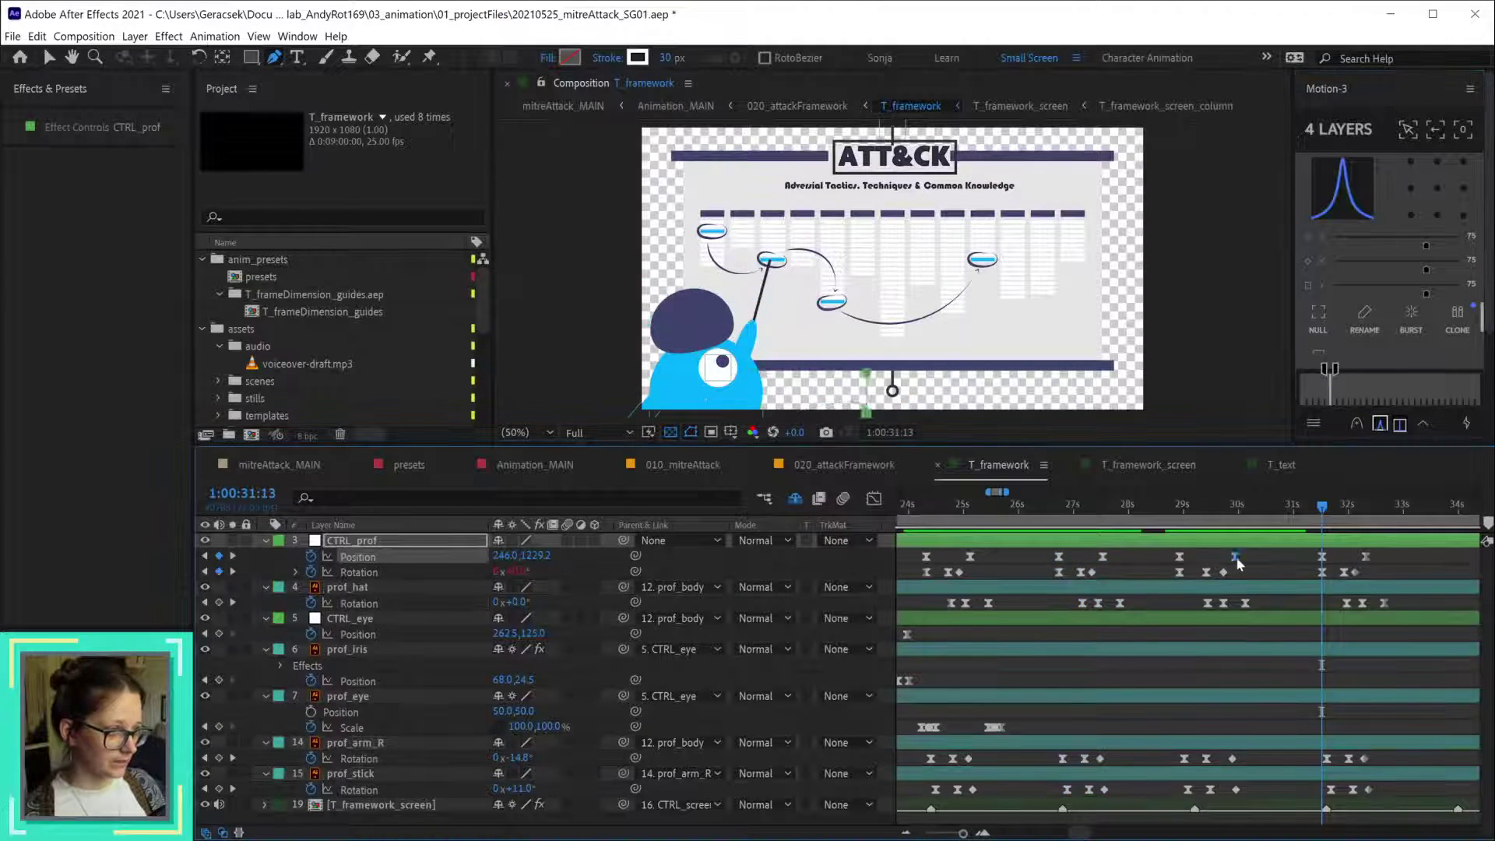
key("ctrl+c")
key("ctrl+v")
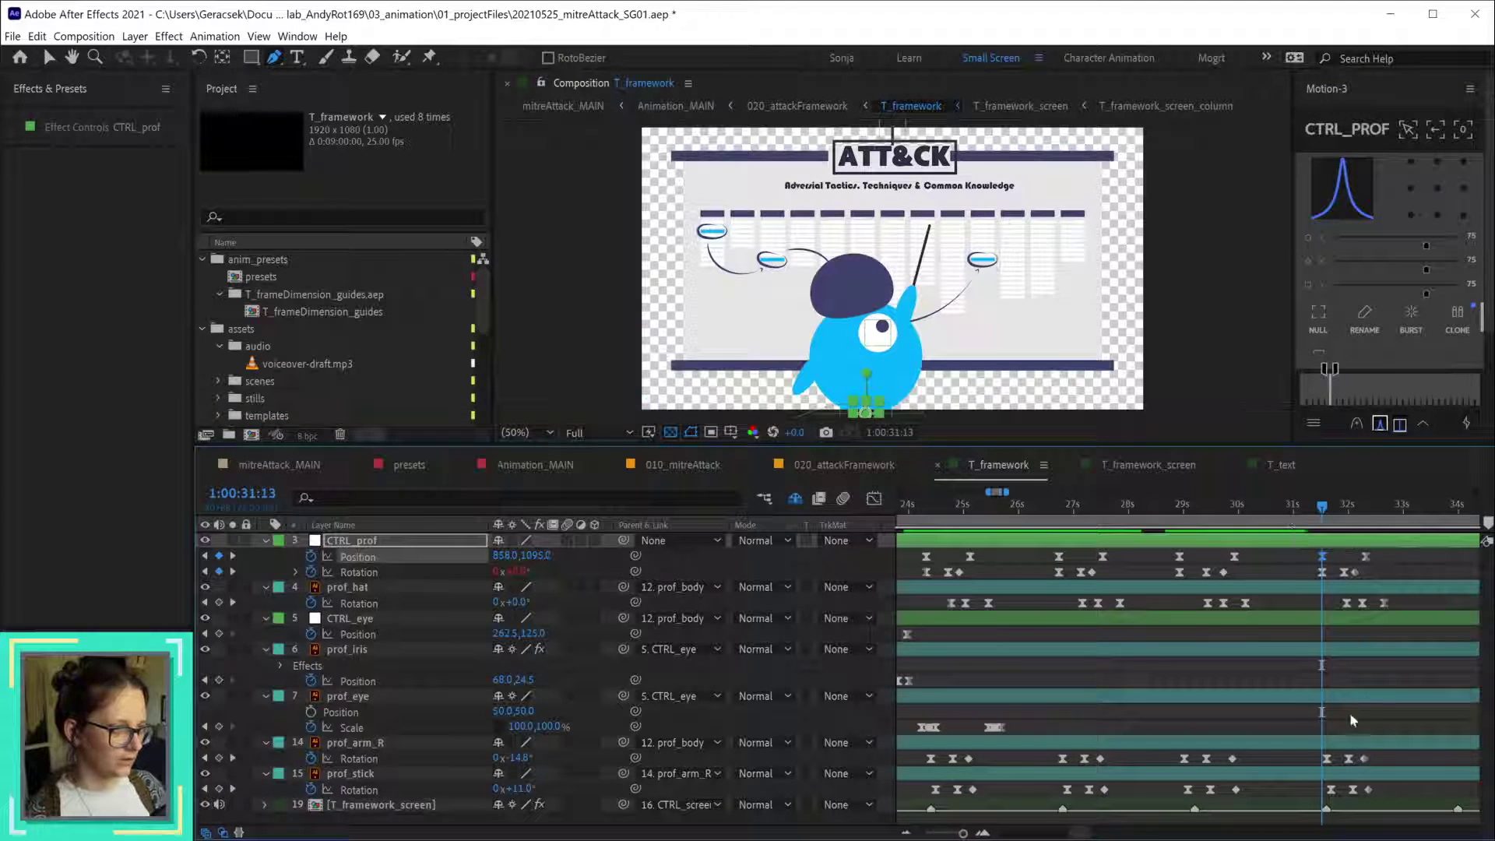
- Copy the third move's ending Rotation keyframes to 1:00:31:15 for prof_arm_R and 1:00:31:17 for prof_stick
left_click(1326, 516)
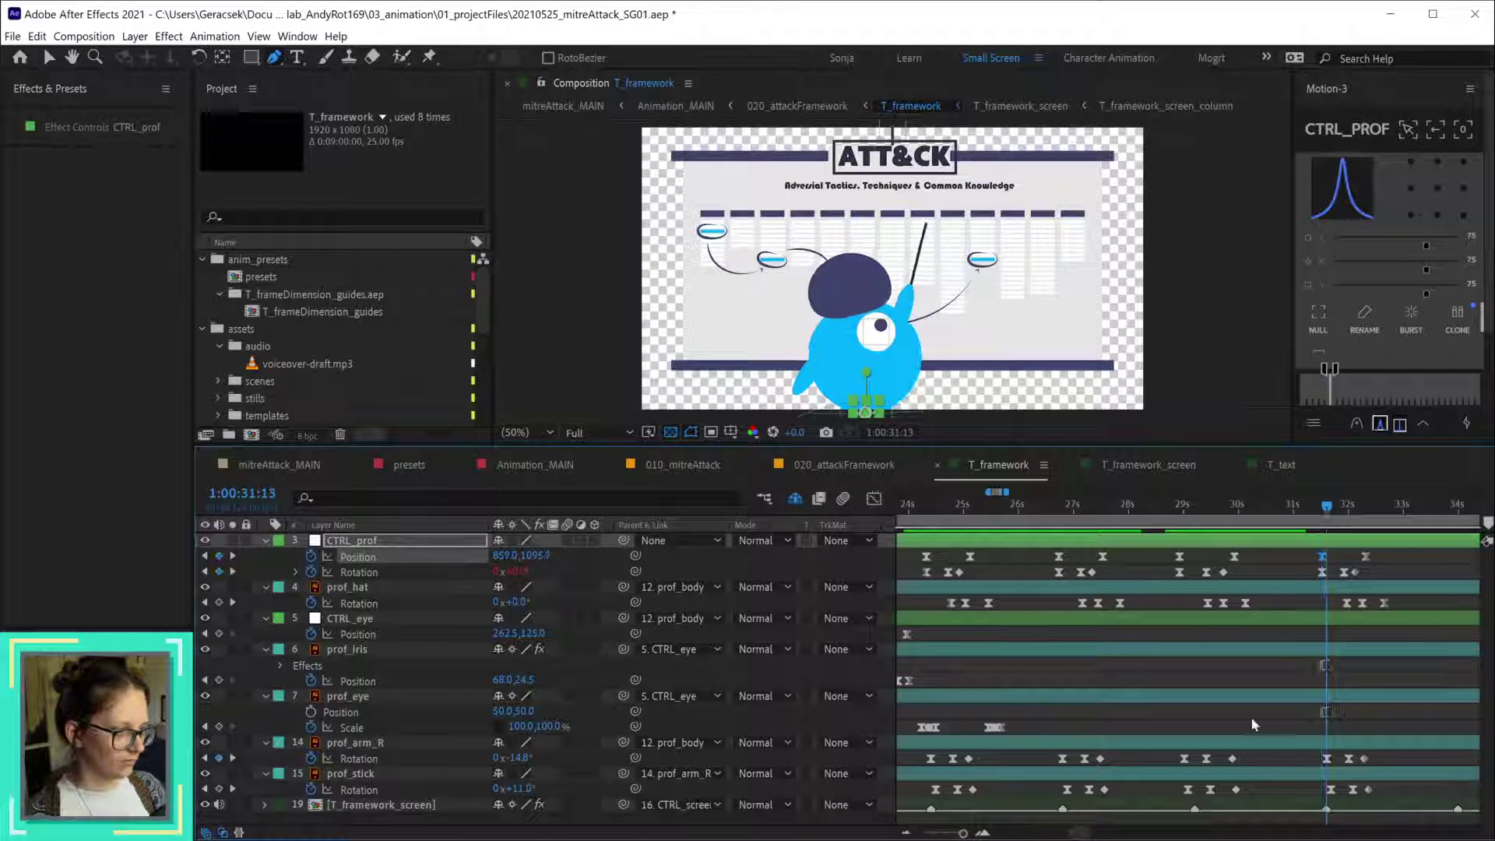
left_click(1234, 759)
key("ctrl+c")
key("ctrl+v")
key("Page_Down")
key("Page_Down")
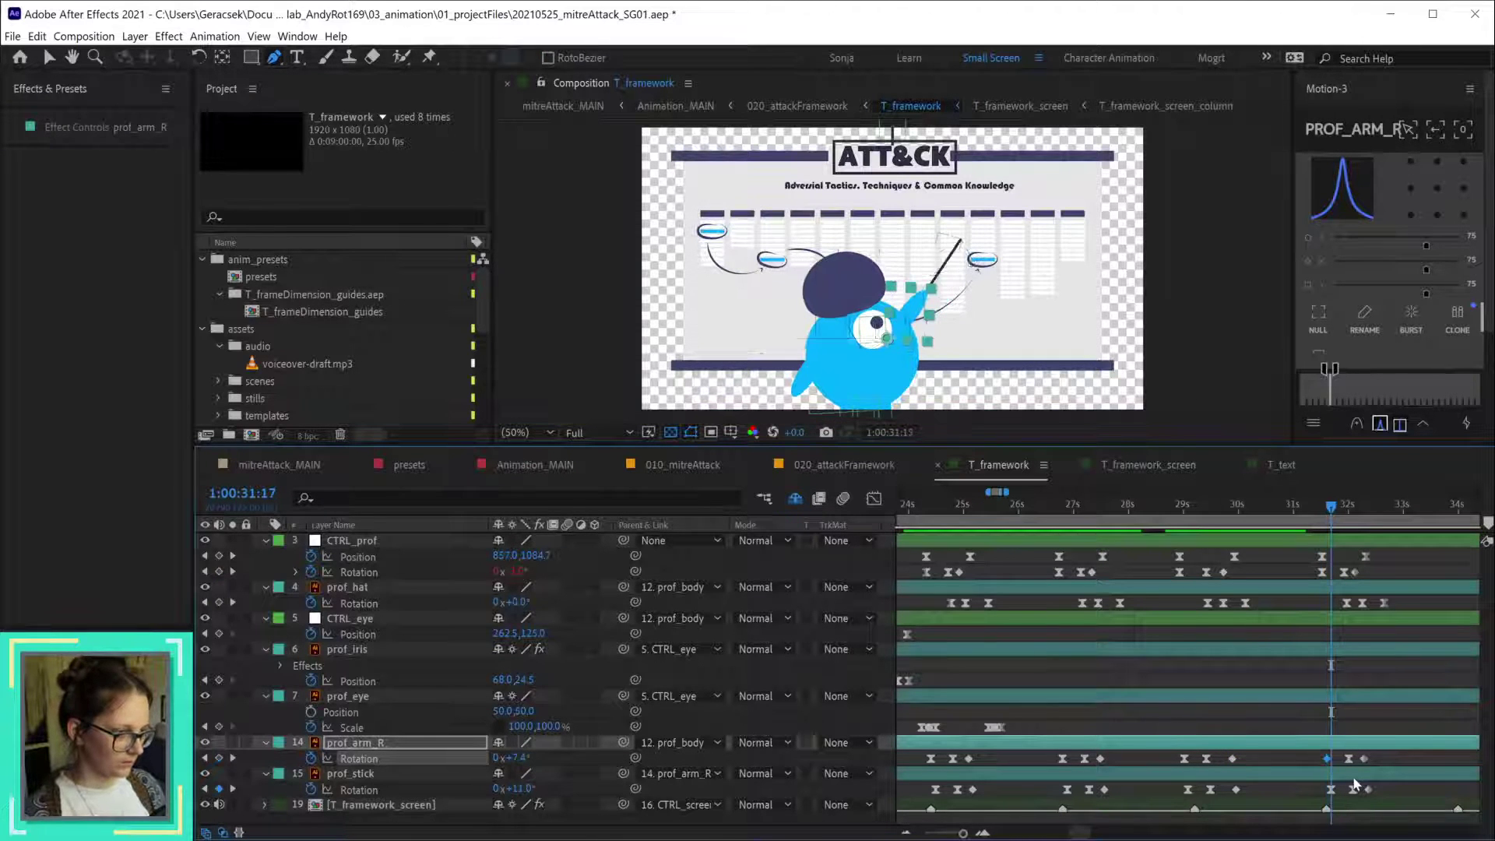
left_click(1237, 788)
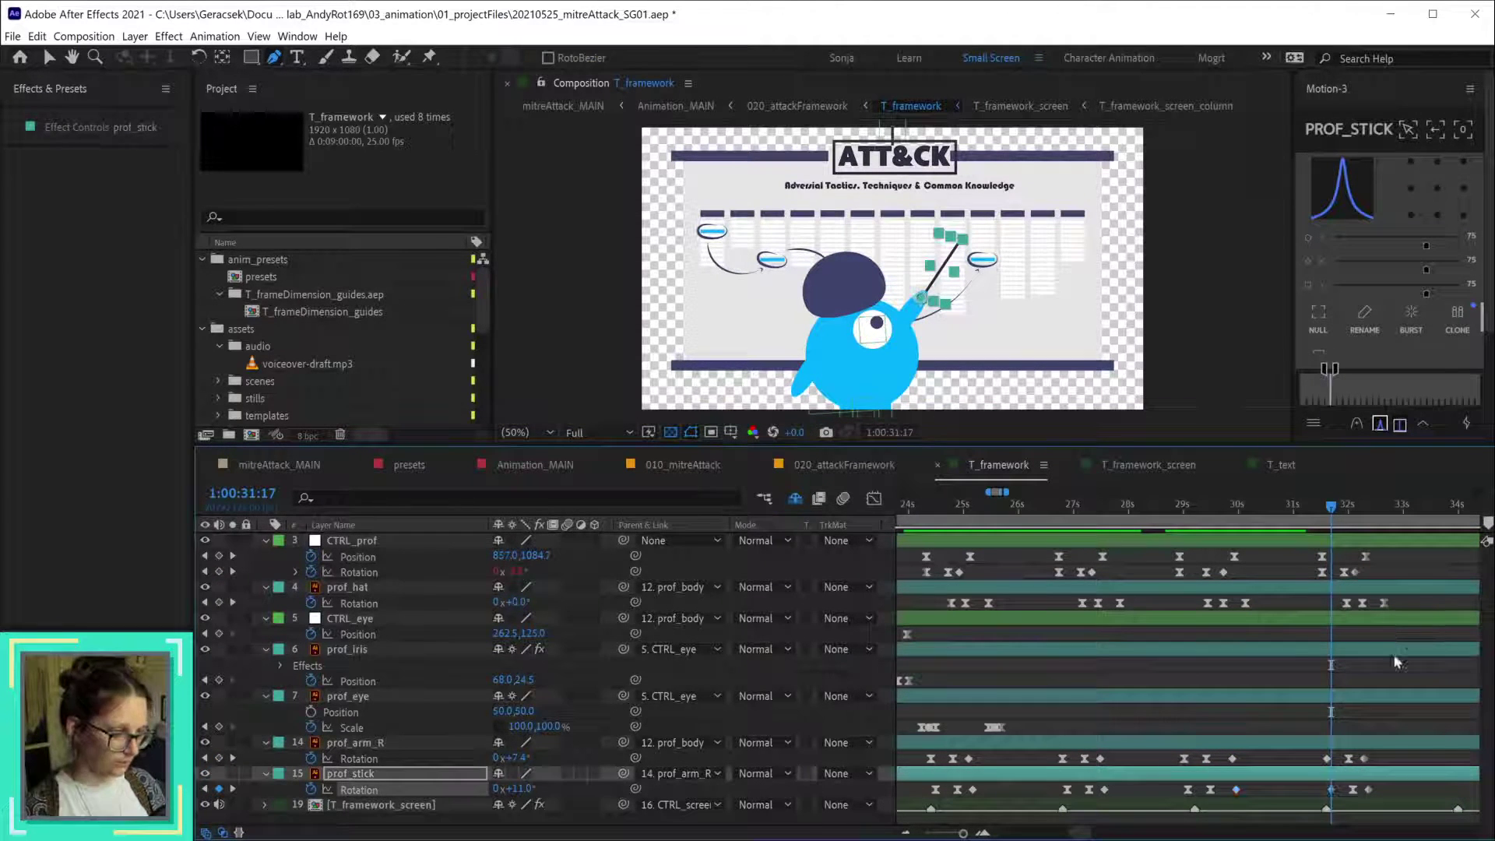
- Apply Easy Ease to the first Rotation keyframes of prof_arm_R and prof_stick in the newest move
left_click(1327, 758)
left_click(1331, 789, "shift")
key("F9")
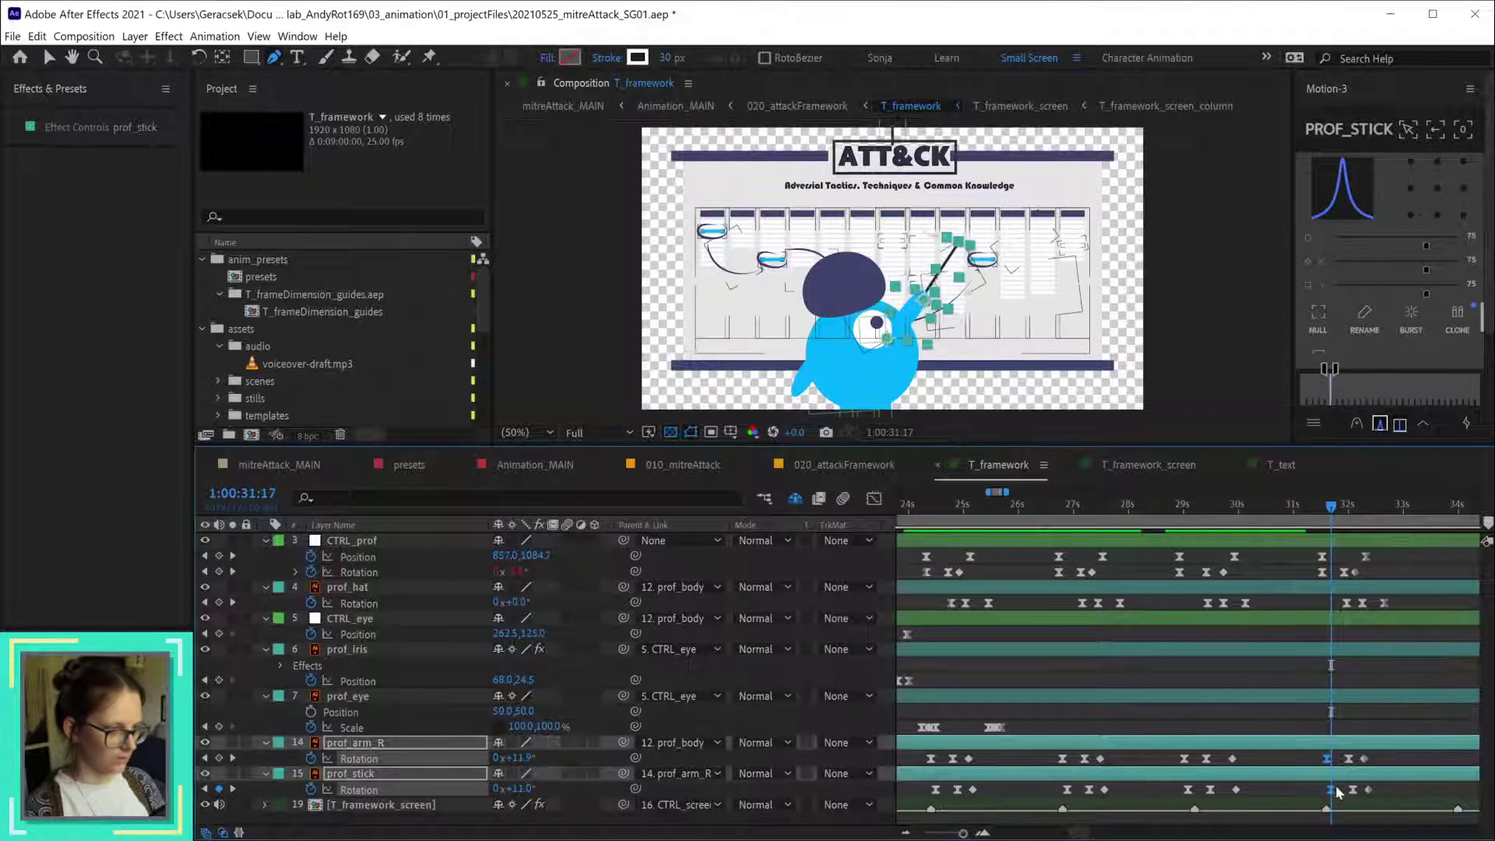
- At 1:00:32:08, move CTRL_prof to about 1200, 1092 so the professor stands near the last column
left_click_drag(1329, 508, 1366, 516)
left_click(1365, 556)
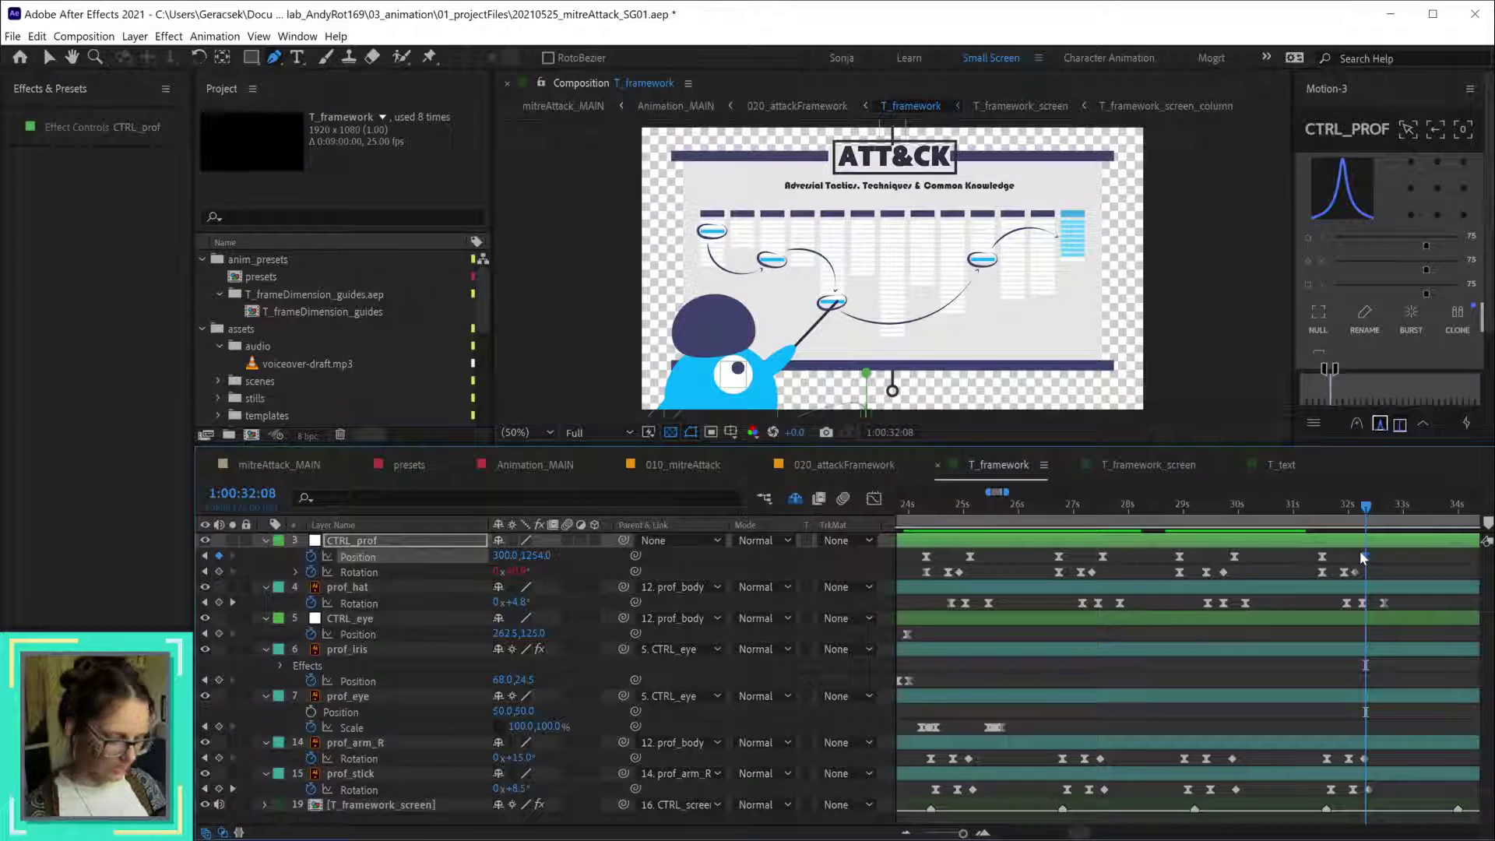
key("v")
left_click_drag(876, 364, 771, 313)
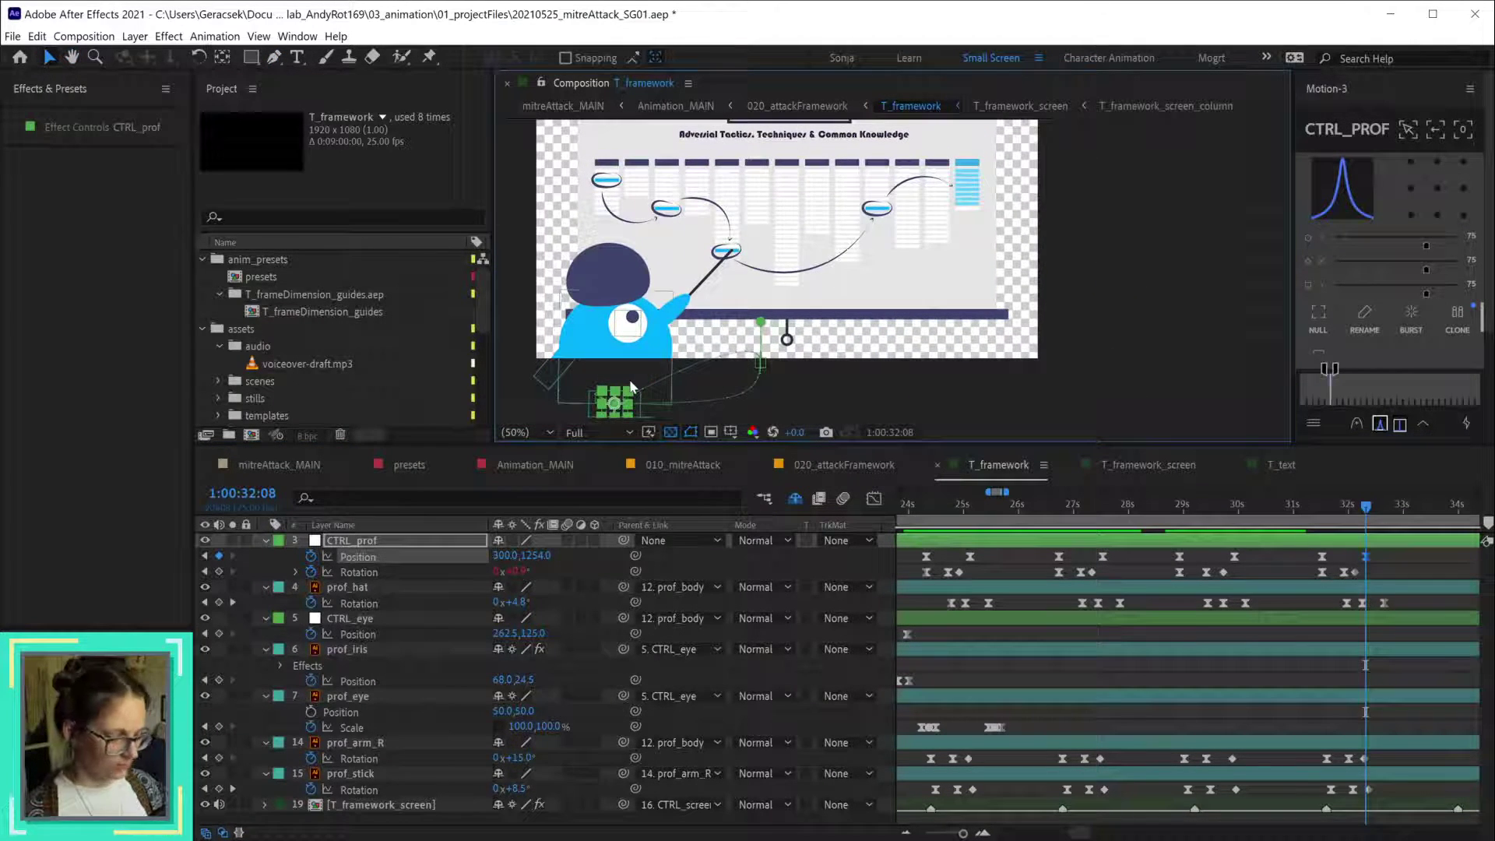
left_click_drag(635, 409, 851, 362)
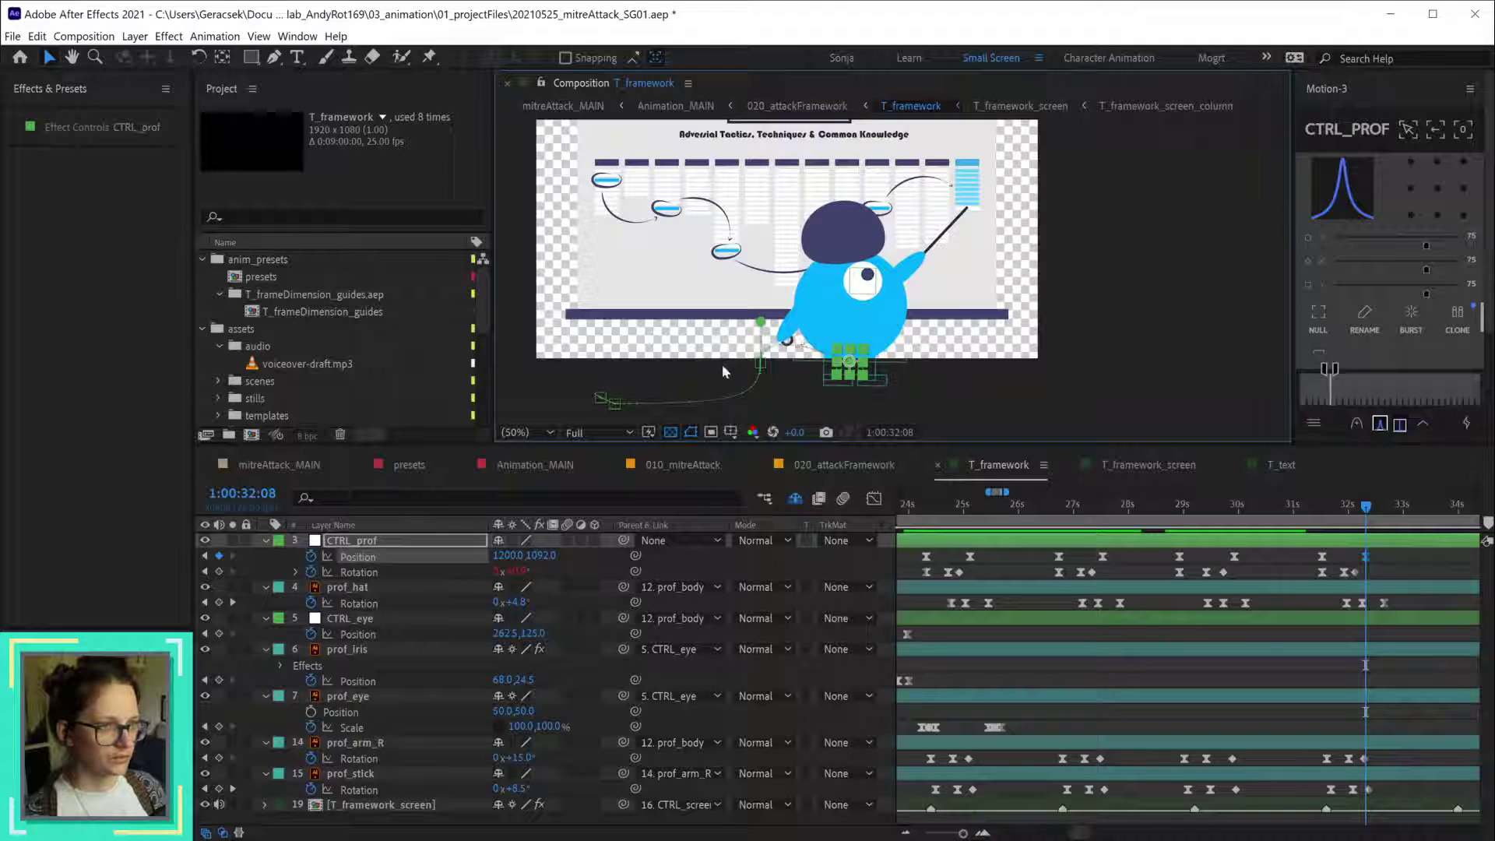
- Nudge CTRL_prof's Position at 1:00:32:08 to 1200, 1042 so the stick tip points inside the last column
scroll(882, 354, "up", 2)
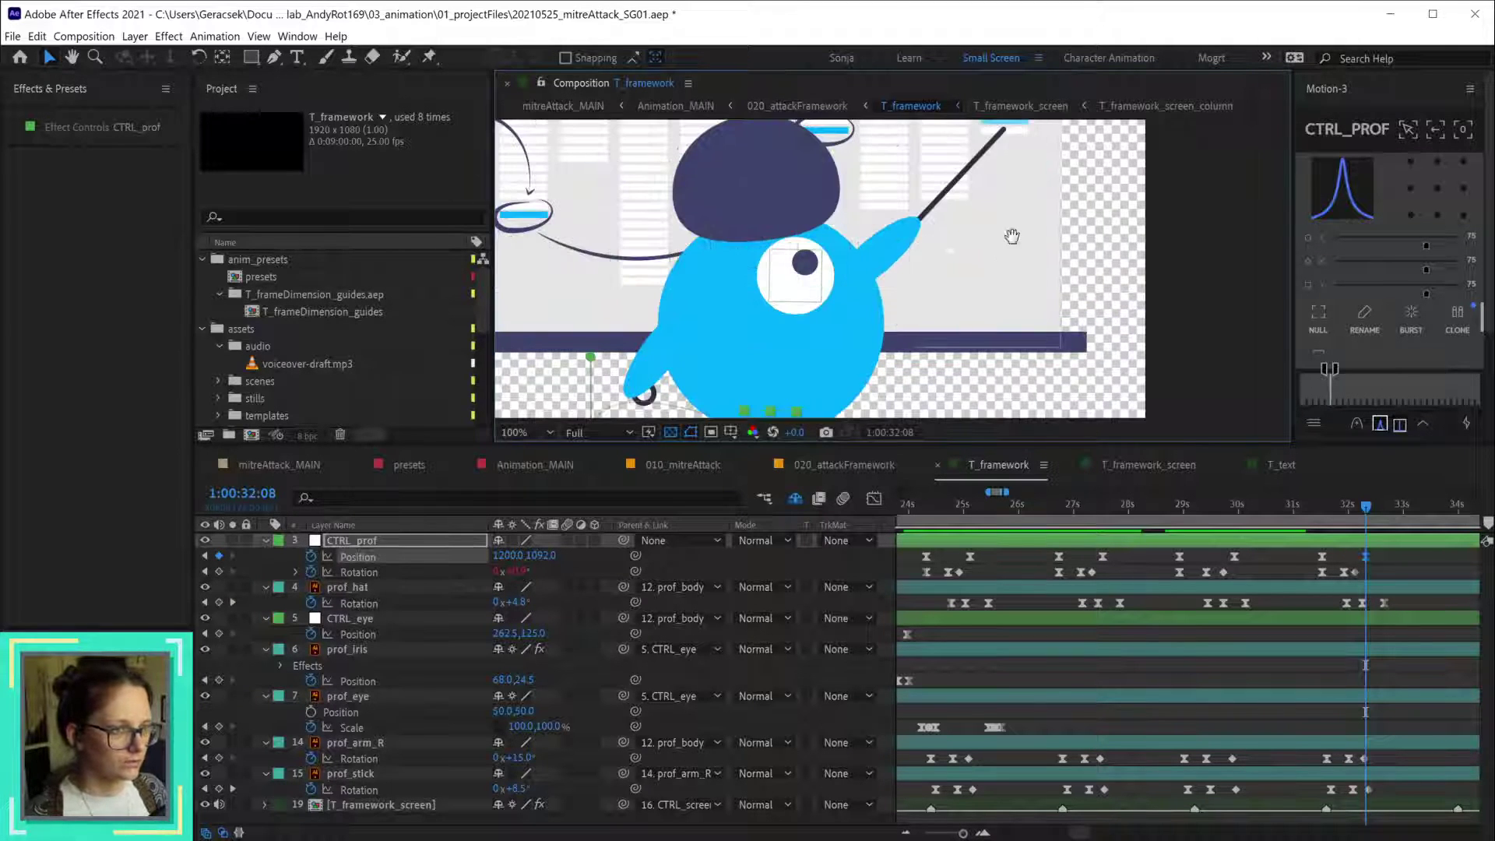
scroll(958, 339, "up", 2)
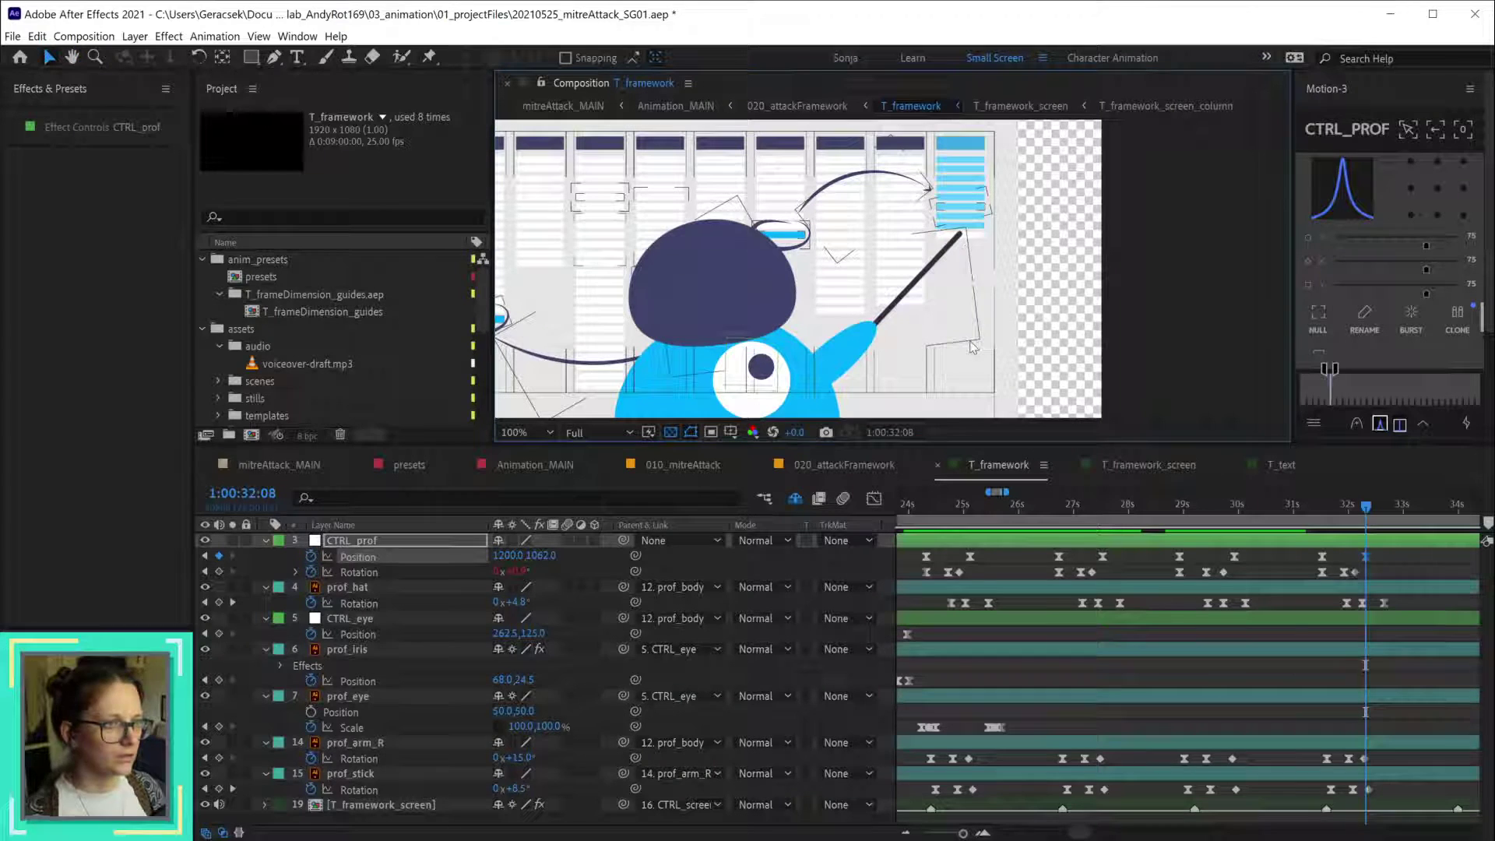
key("shift+Up")
key("shift+Up")
key("shift+Up")
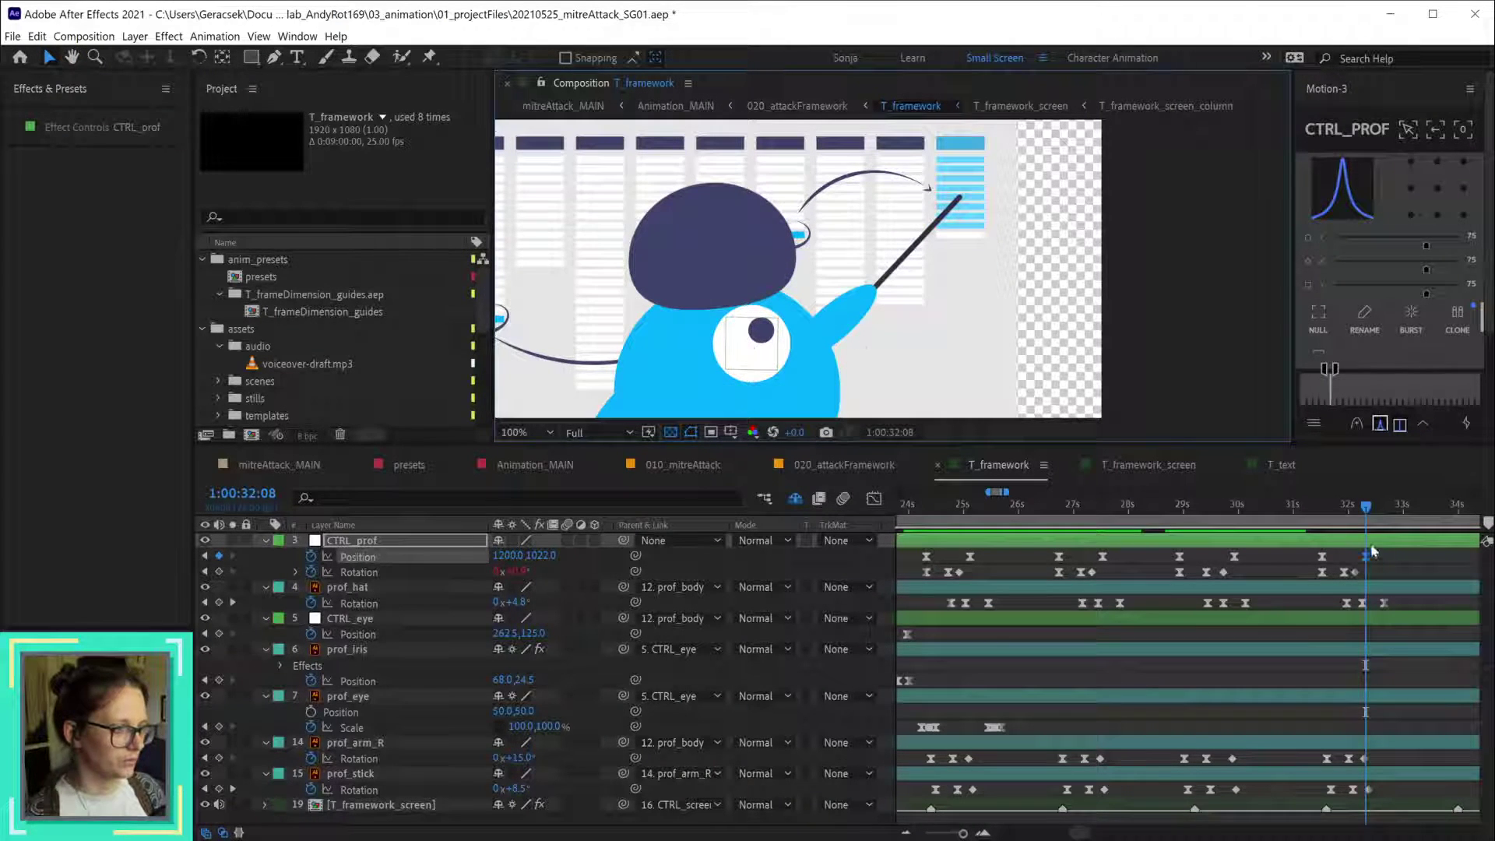
mouse_move(1364, 517)
left_mouse_down()
mouse_move(1391, 517)
mouse_move(1364, 512)
left_mouse_up()
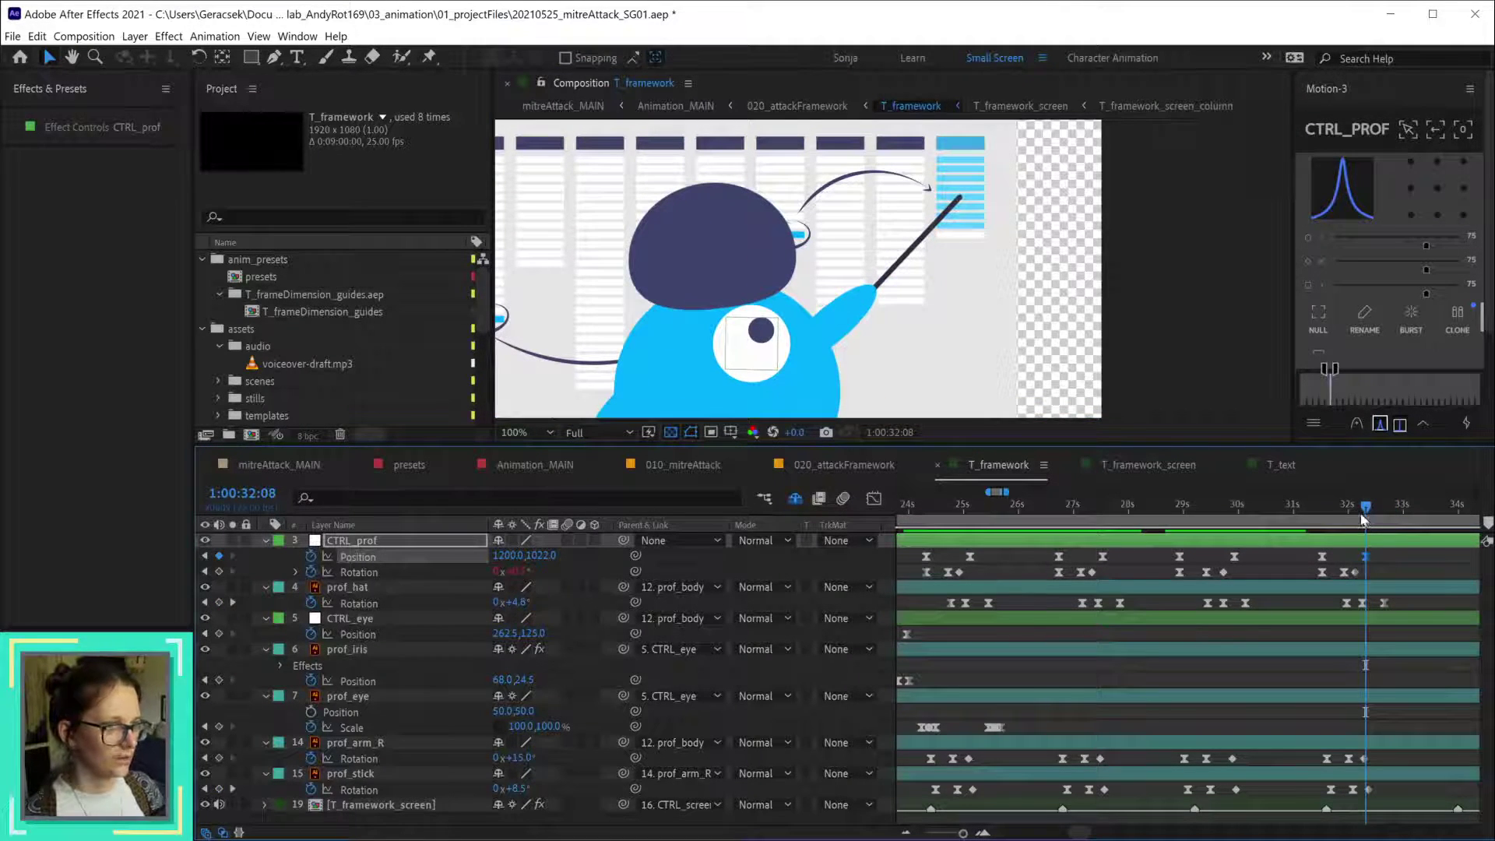
key("shift+Down")
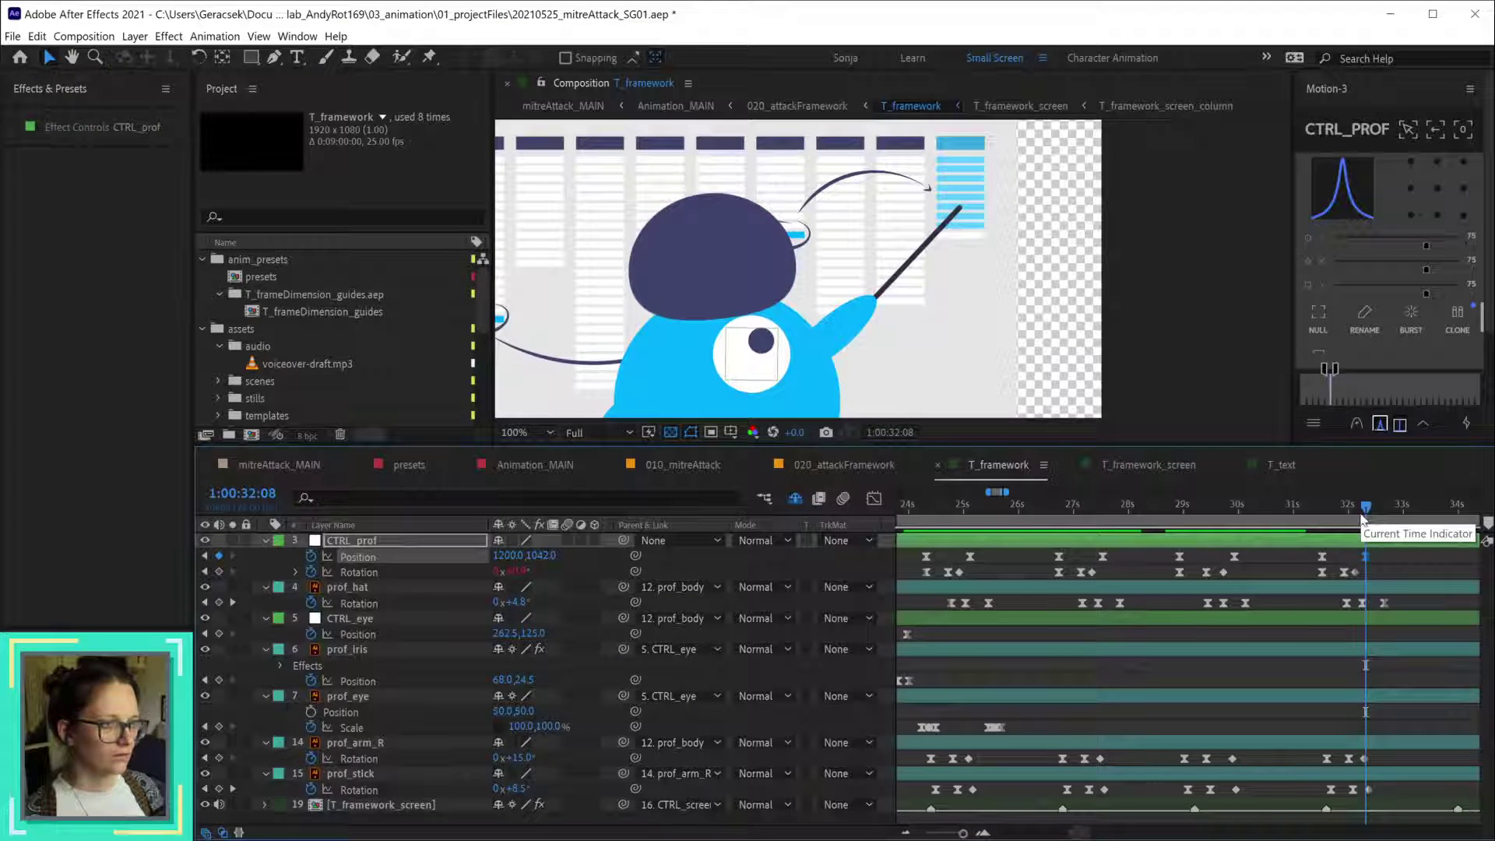
left_click_drag(1364, 514, 1396, 516)
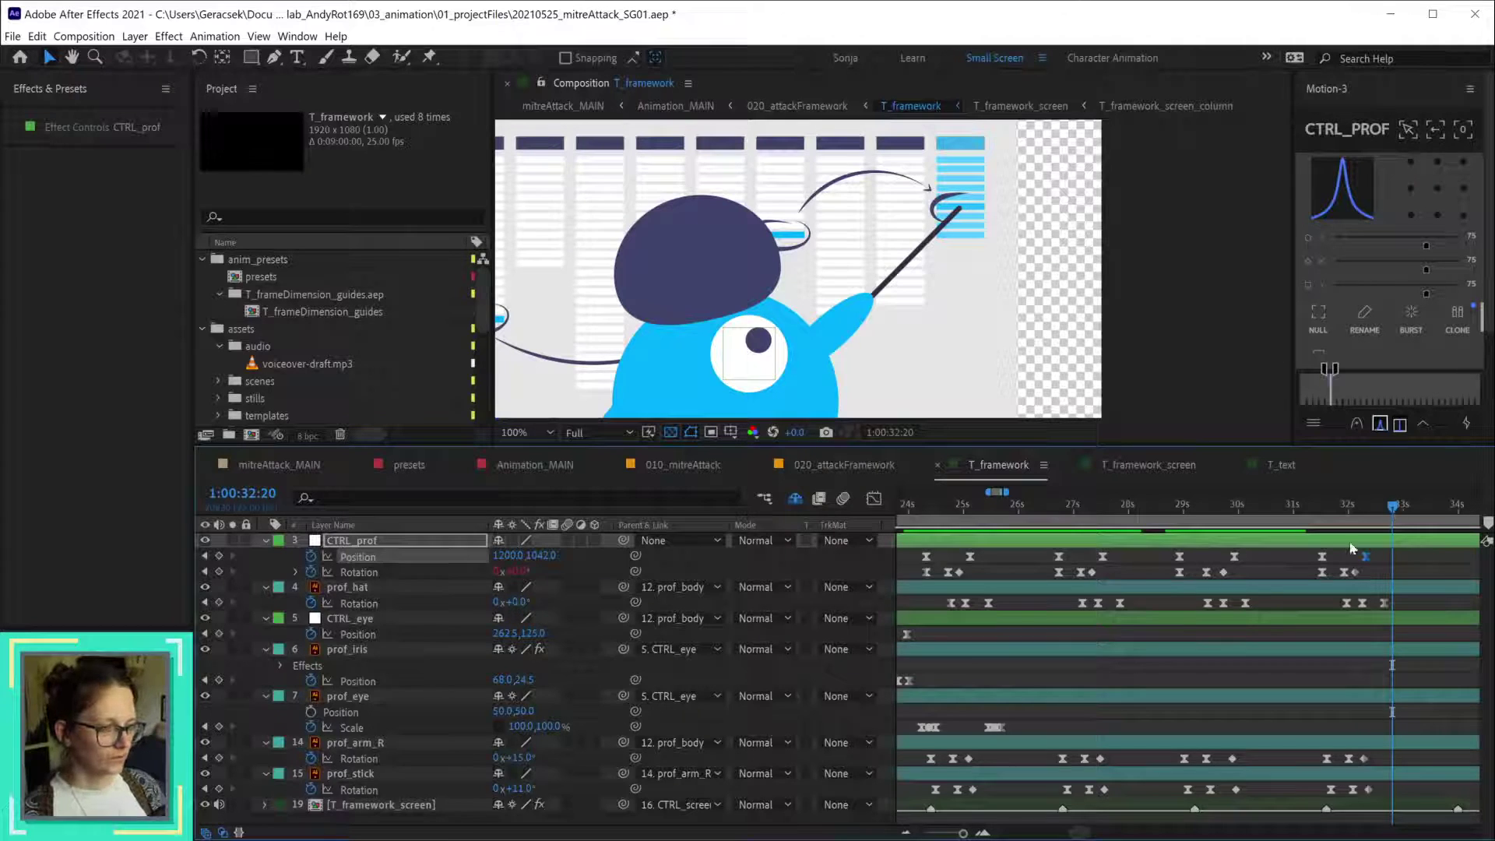
- Pull the upper motion-path handle of CTRL_prof's Position keyframe just before 1:00:30 down close to its keyframe point
key("minus")
scroll(1168, 678, "up", 2)
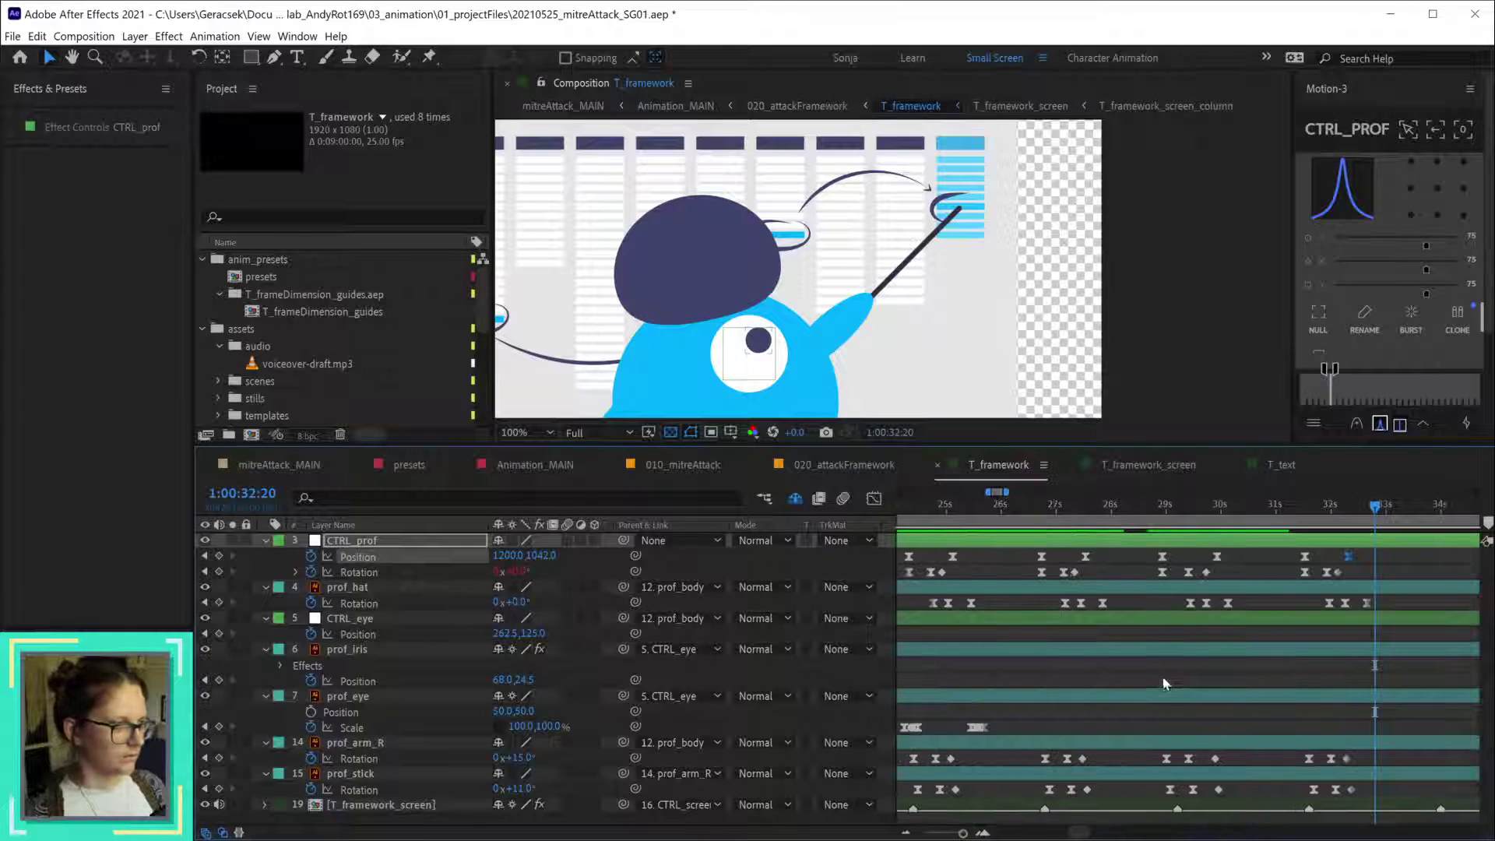
scroll(872, 309, "down", 2)
left_click_drag(787, 361, 950, 251)
scroll(812, 311, "up", 2)
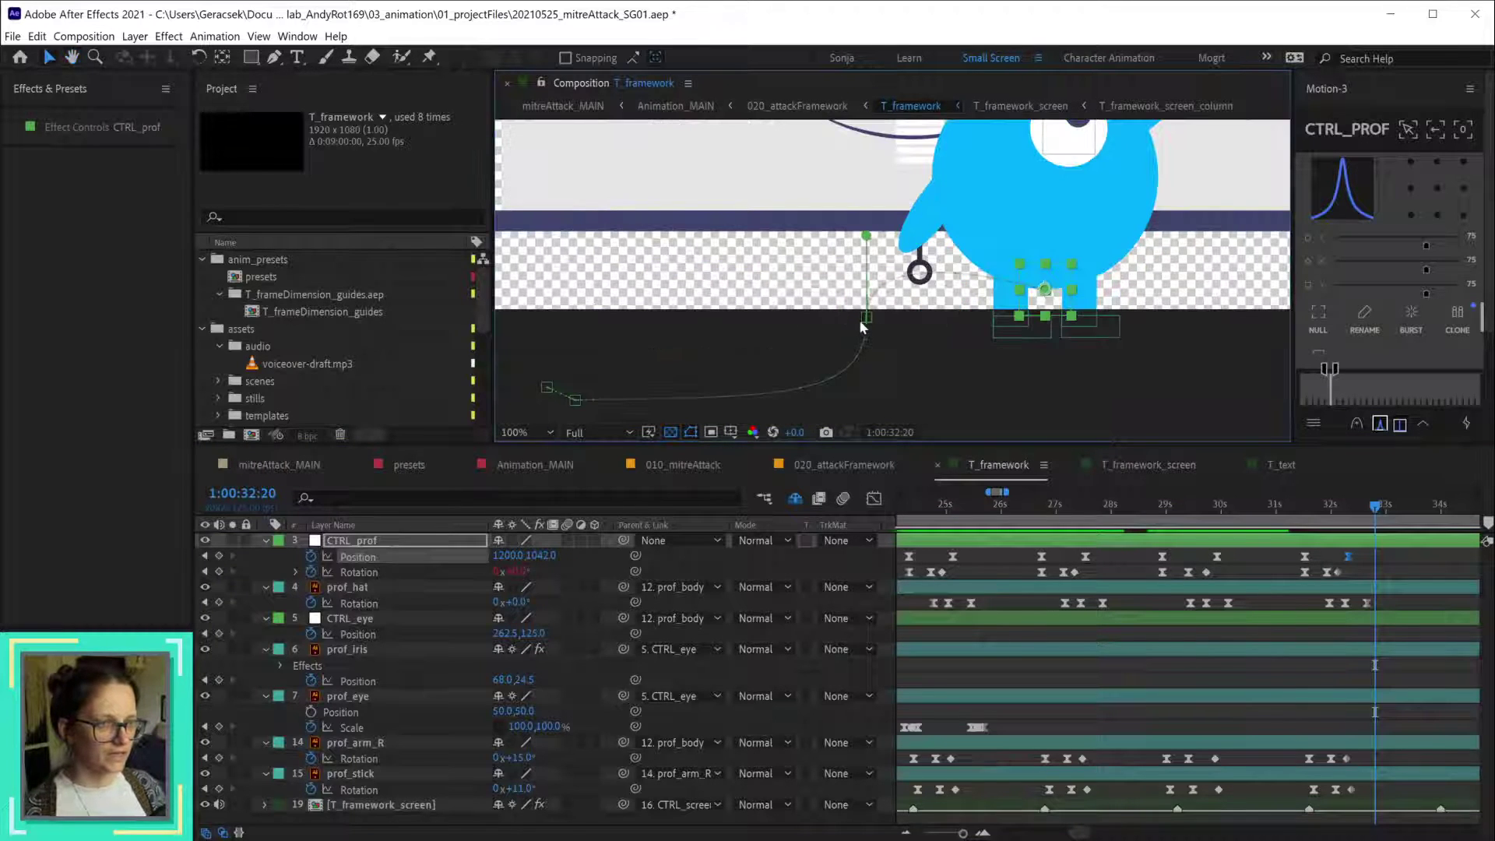
scroll(882, 352, "up", 4)
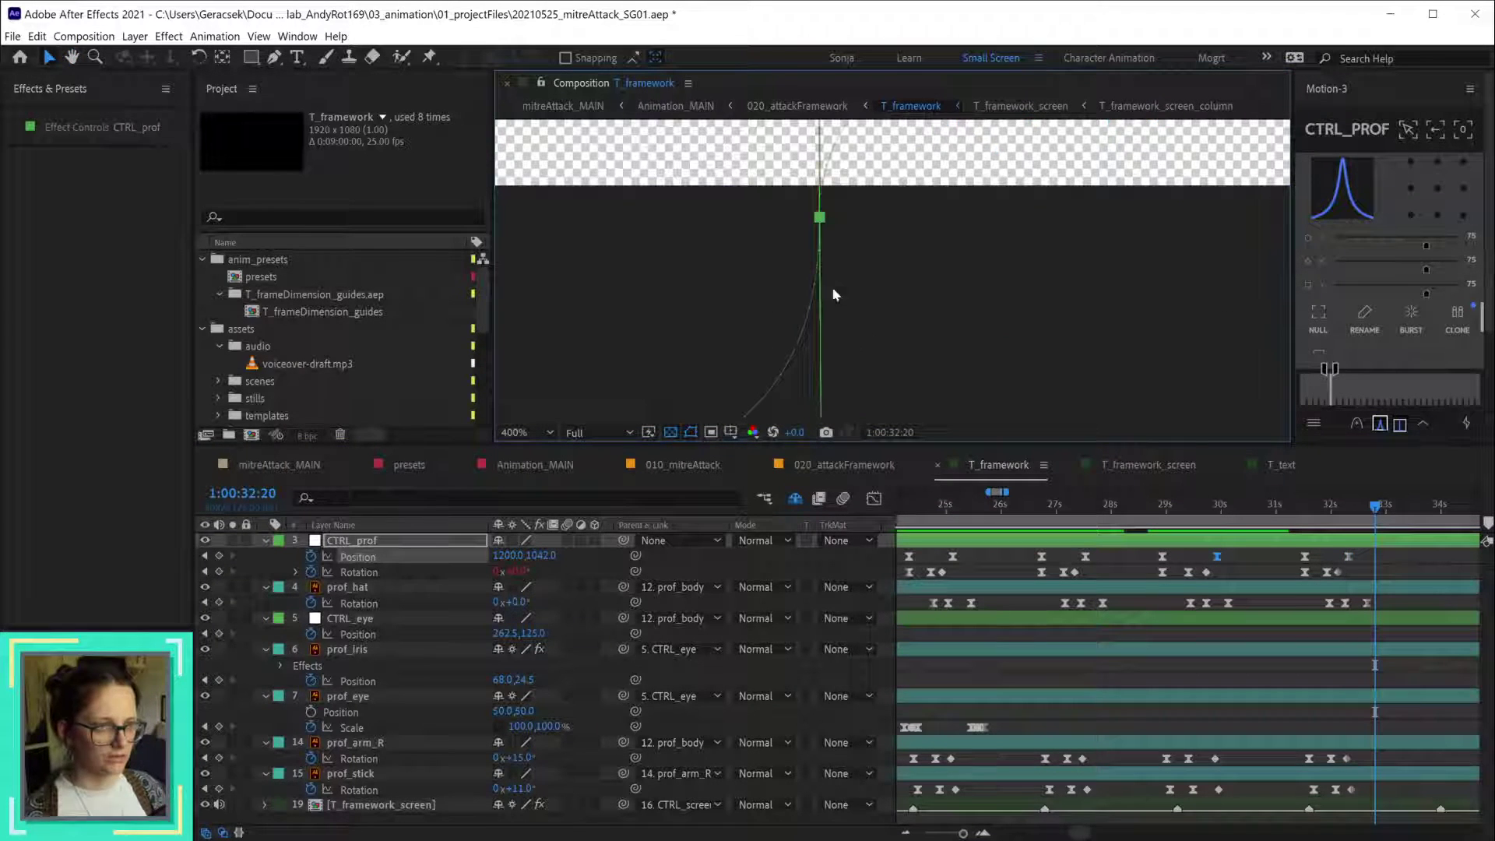
left_click_drag(1219, 509, 1265, 510)
scroll(973, 276, "down", 2)
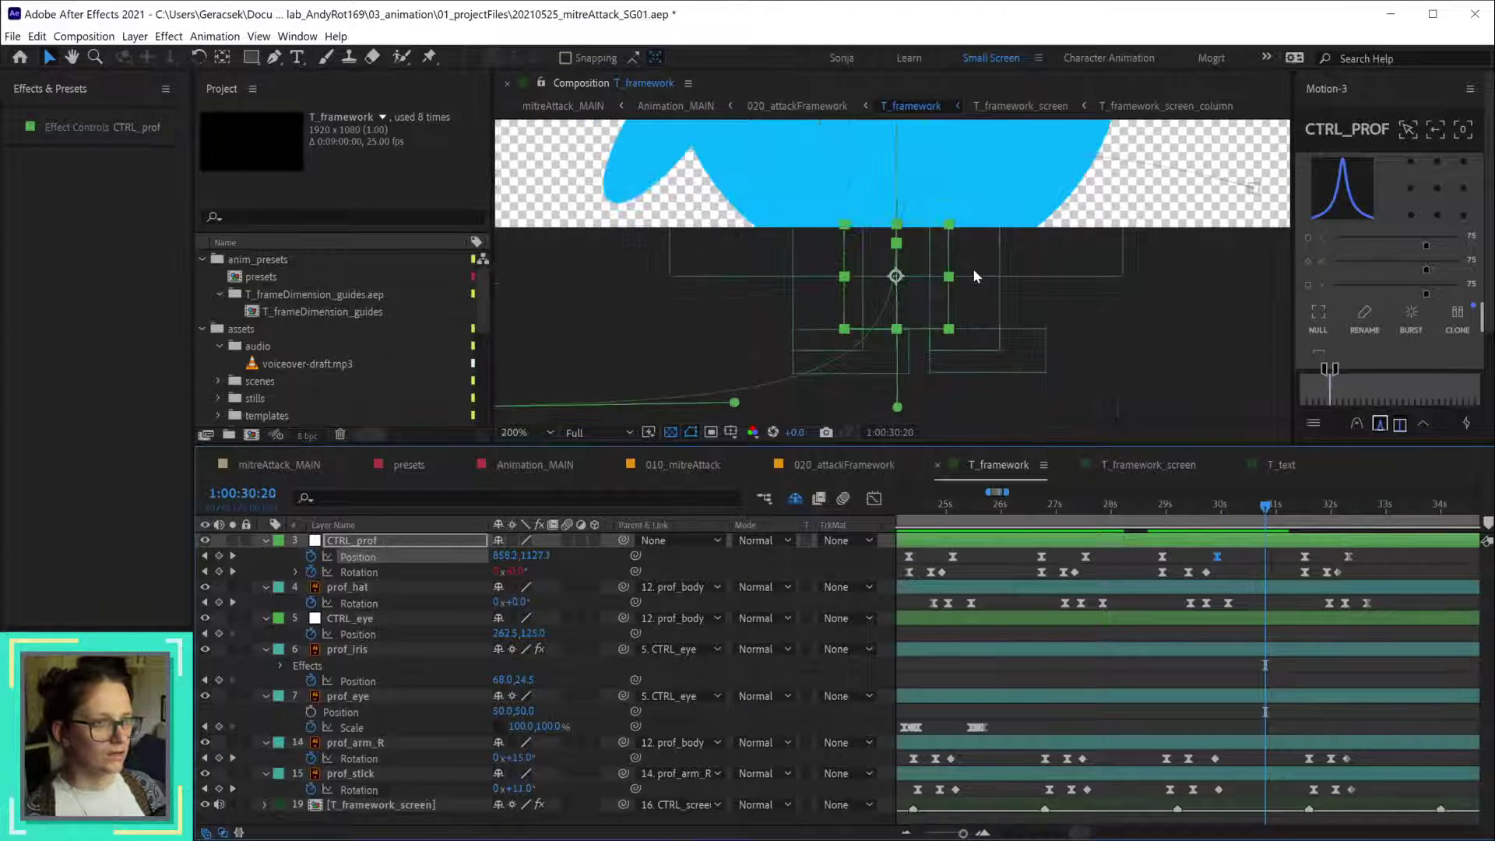
scroll(974, 276, "down", 2)
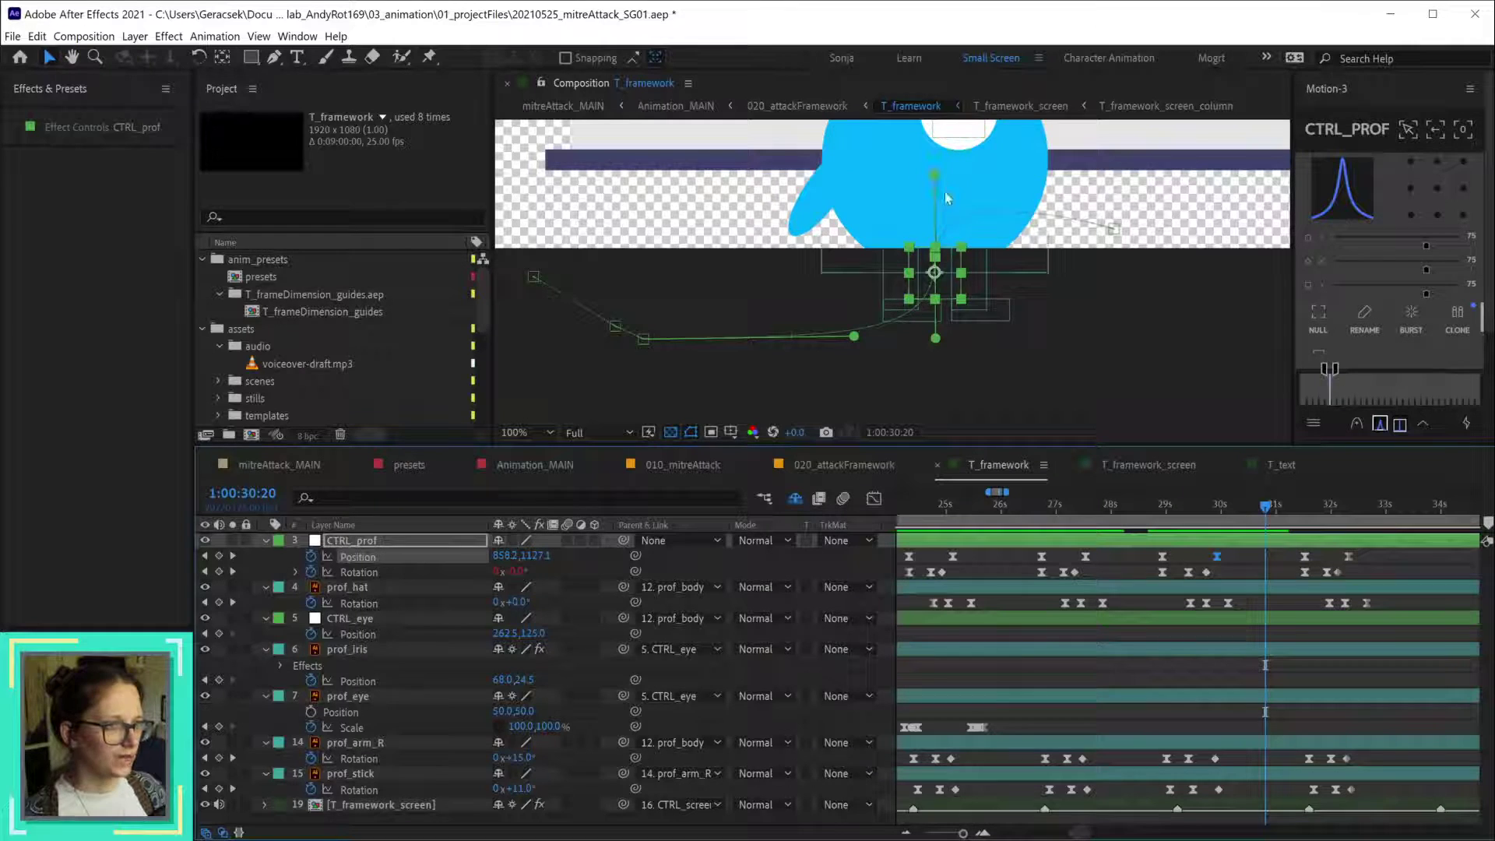
scroll(961, 236, "up", 1)
scroll(1023, 350, "down", 1)
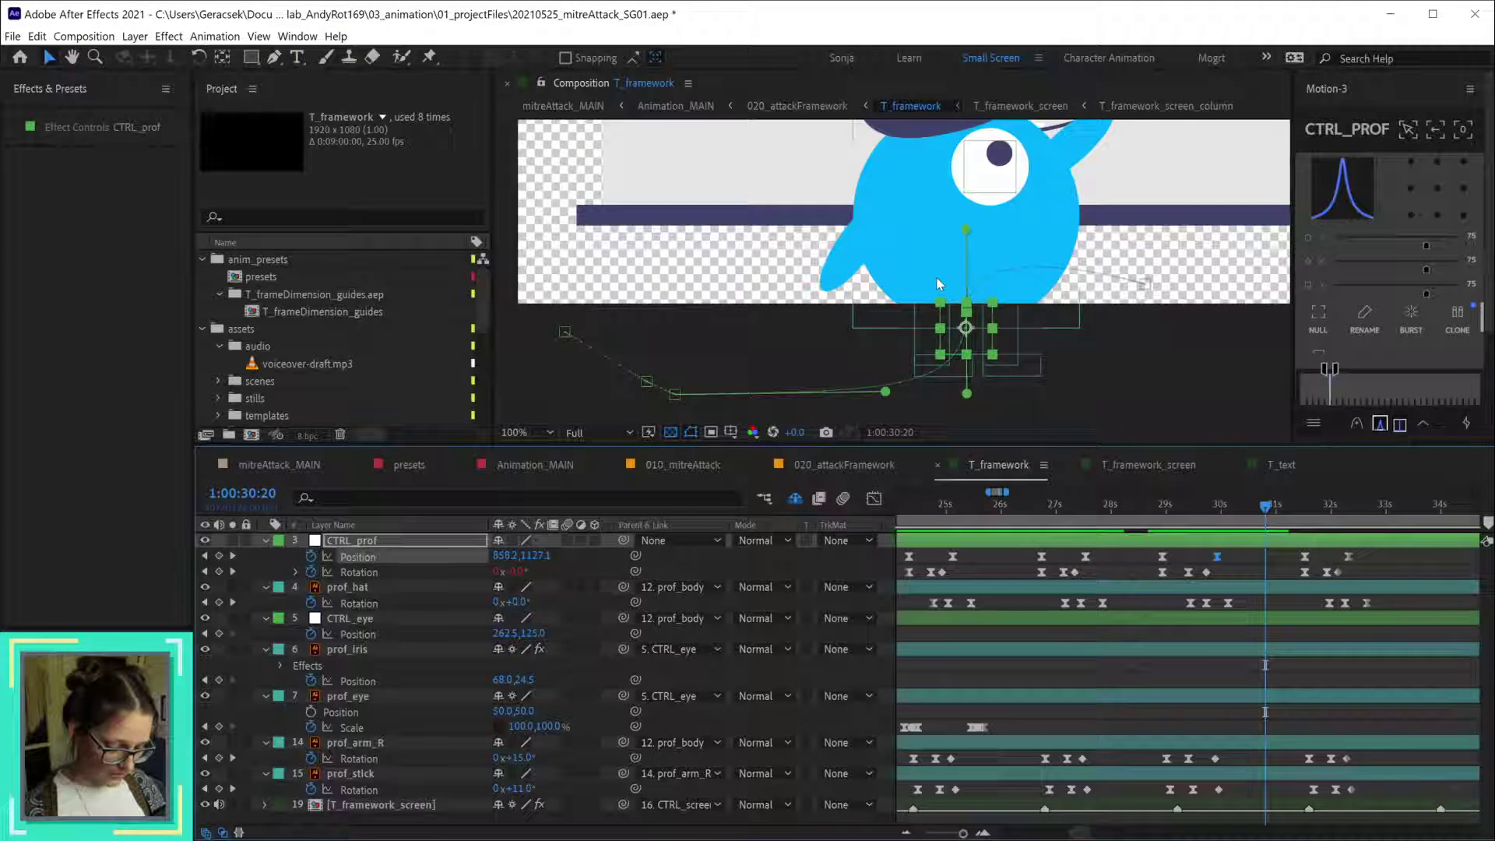
key("g")
scroll(967, 321, "up", 1)
scroll(978, 312, "down", 1)
left_click_drag(967, 231, 970, 317)
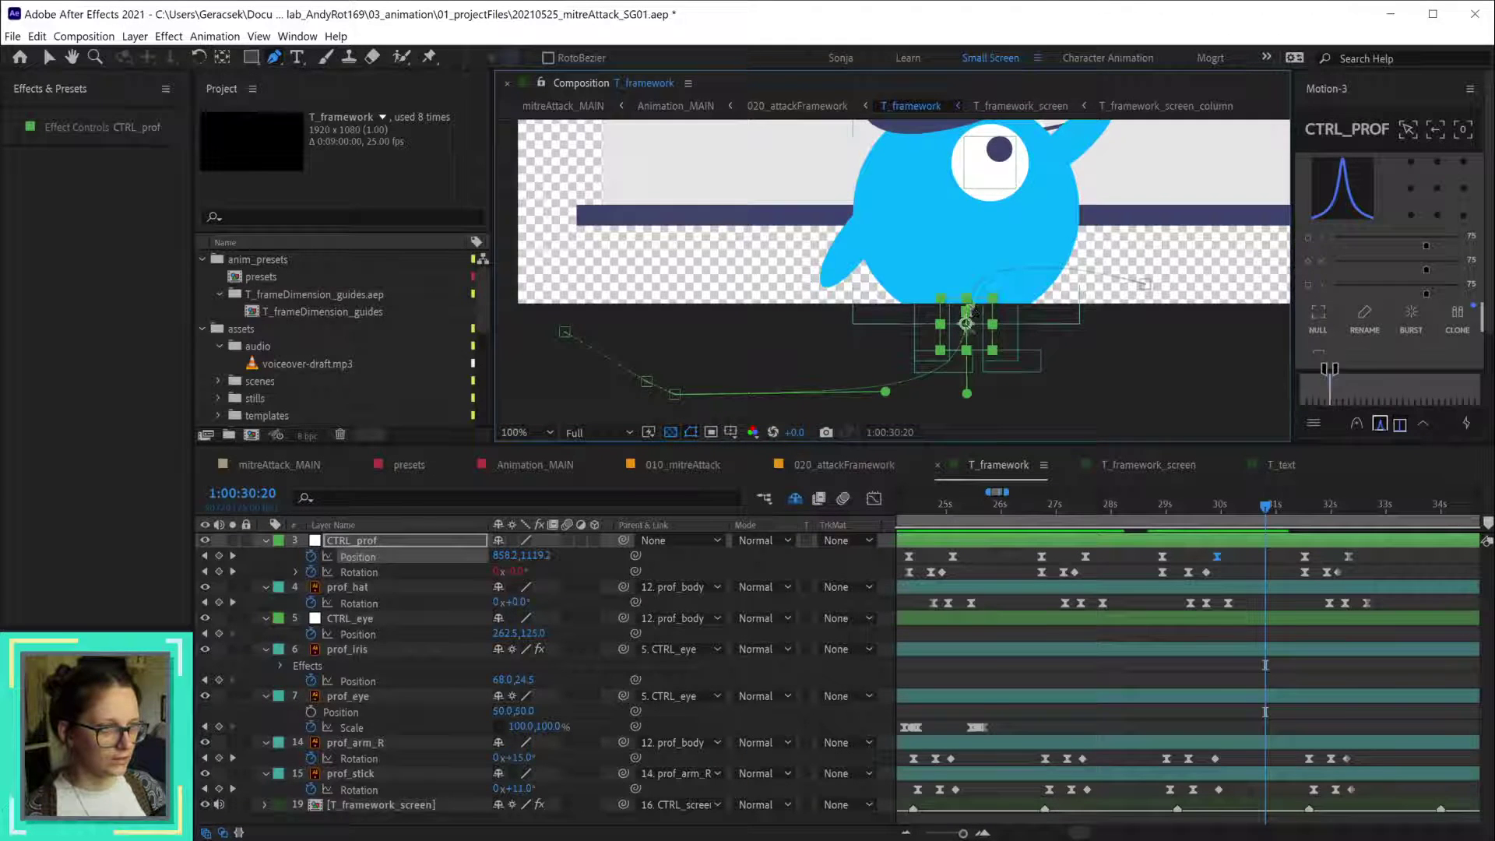
- Collapse the same upper motion-path handle fully onto CTRL_prof's Position keyframe to remove the bulge between moves
scroll(970, 318, "up", 6)
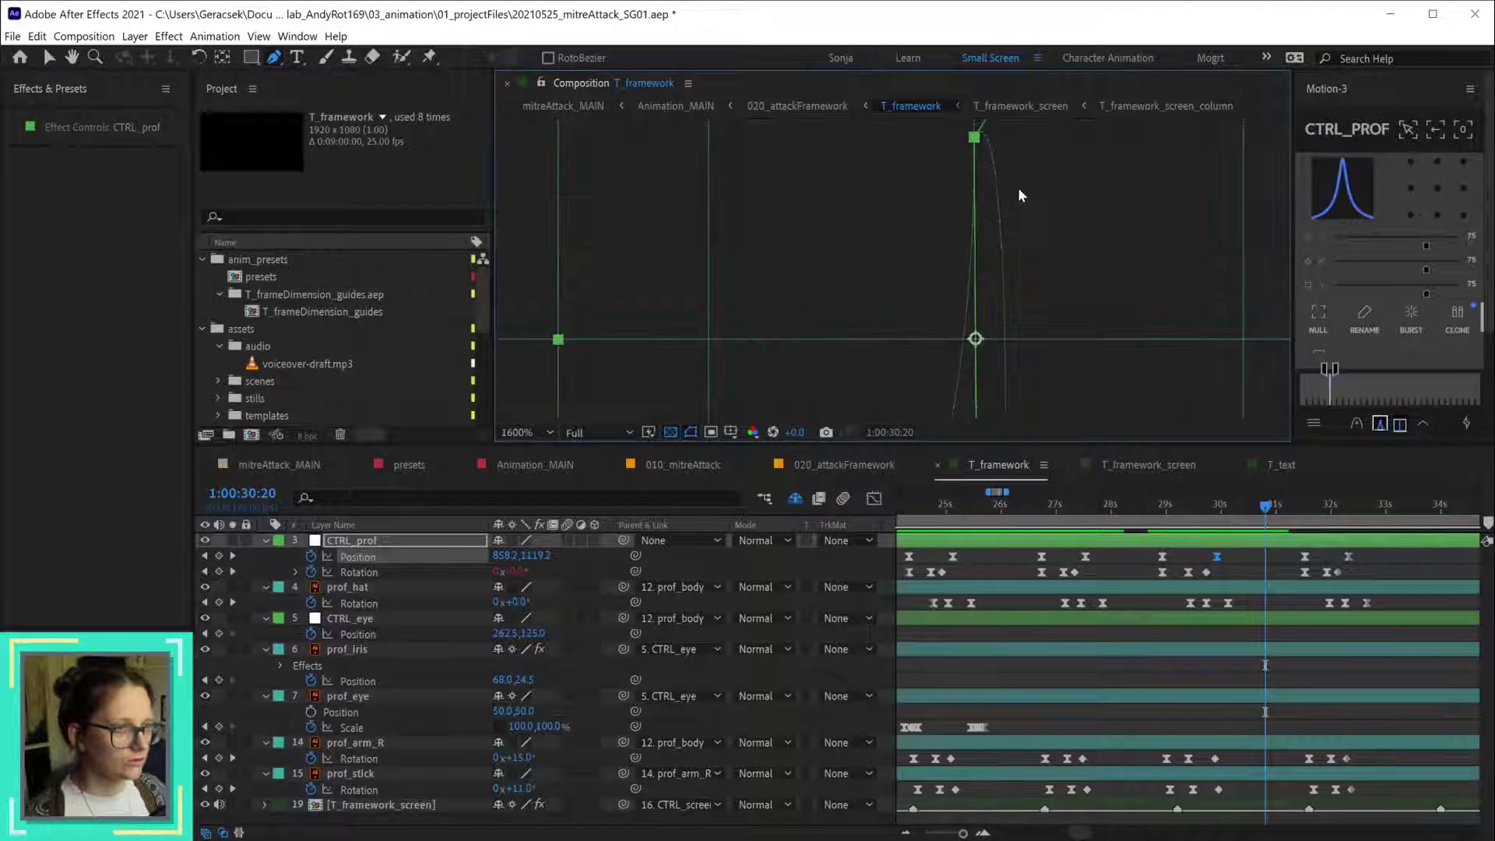
scroll(1017, 188, "down", 4)
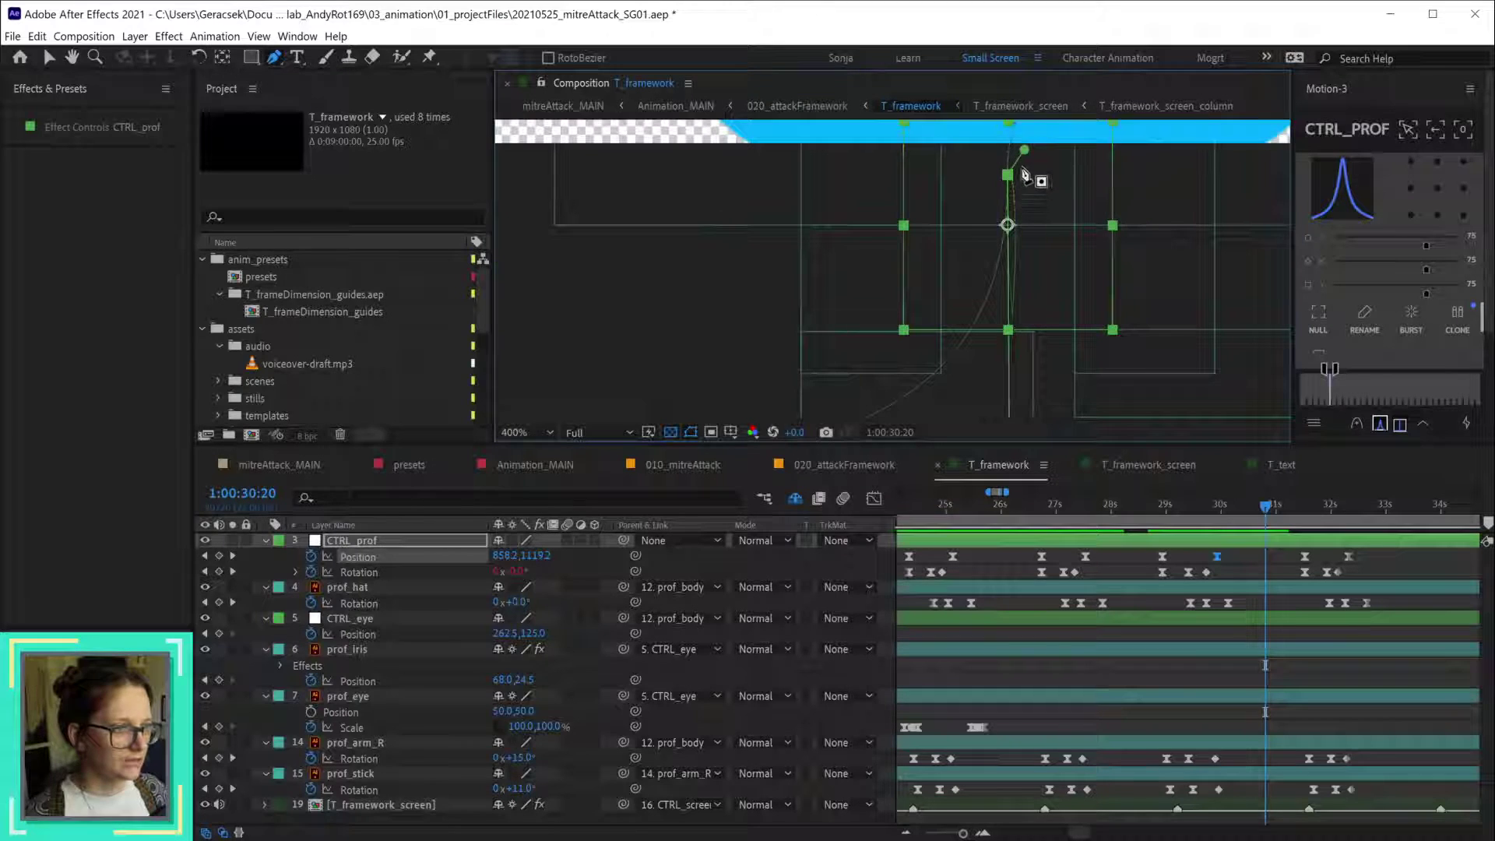
left_click_drag(1024, 150, 1008, 174)
key("ctrl+z")
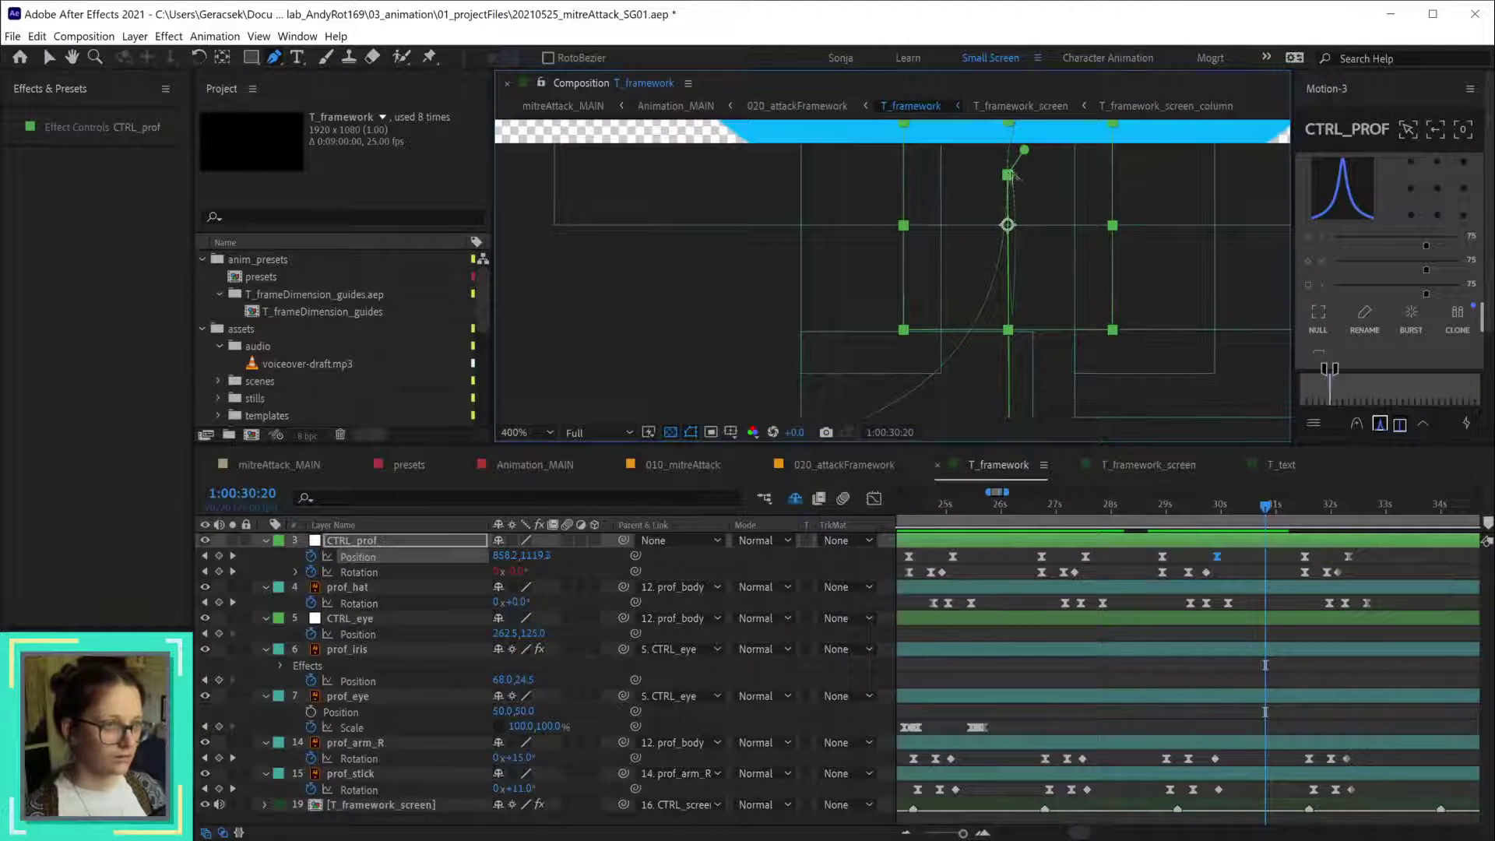
key("v")
left_click_drag(1024, 150, 1110, 179)
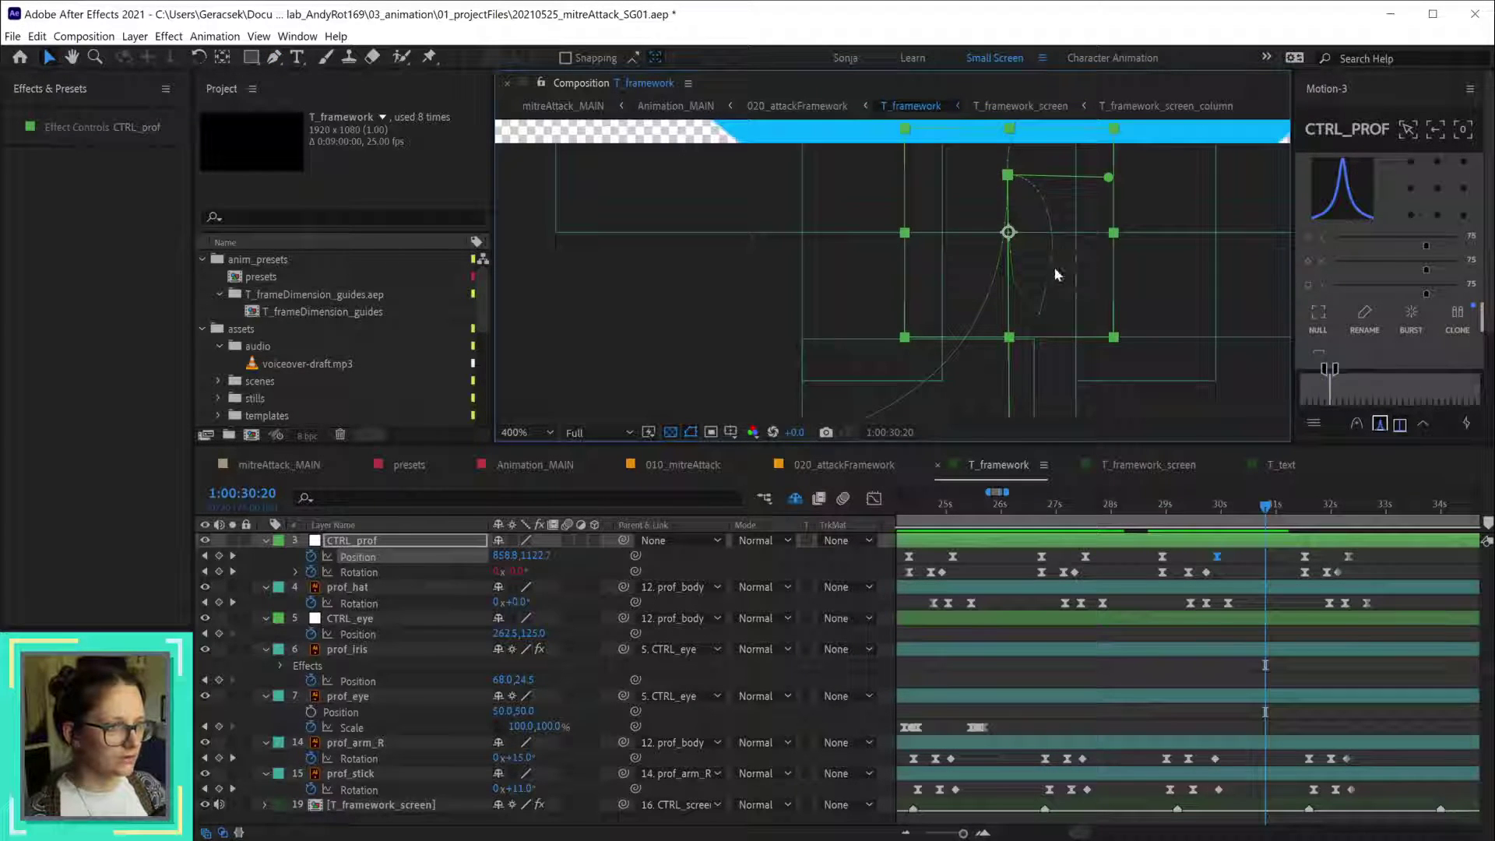
left_click_drag(1109, 179, 1010, 177)
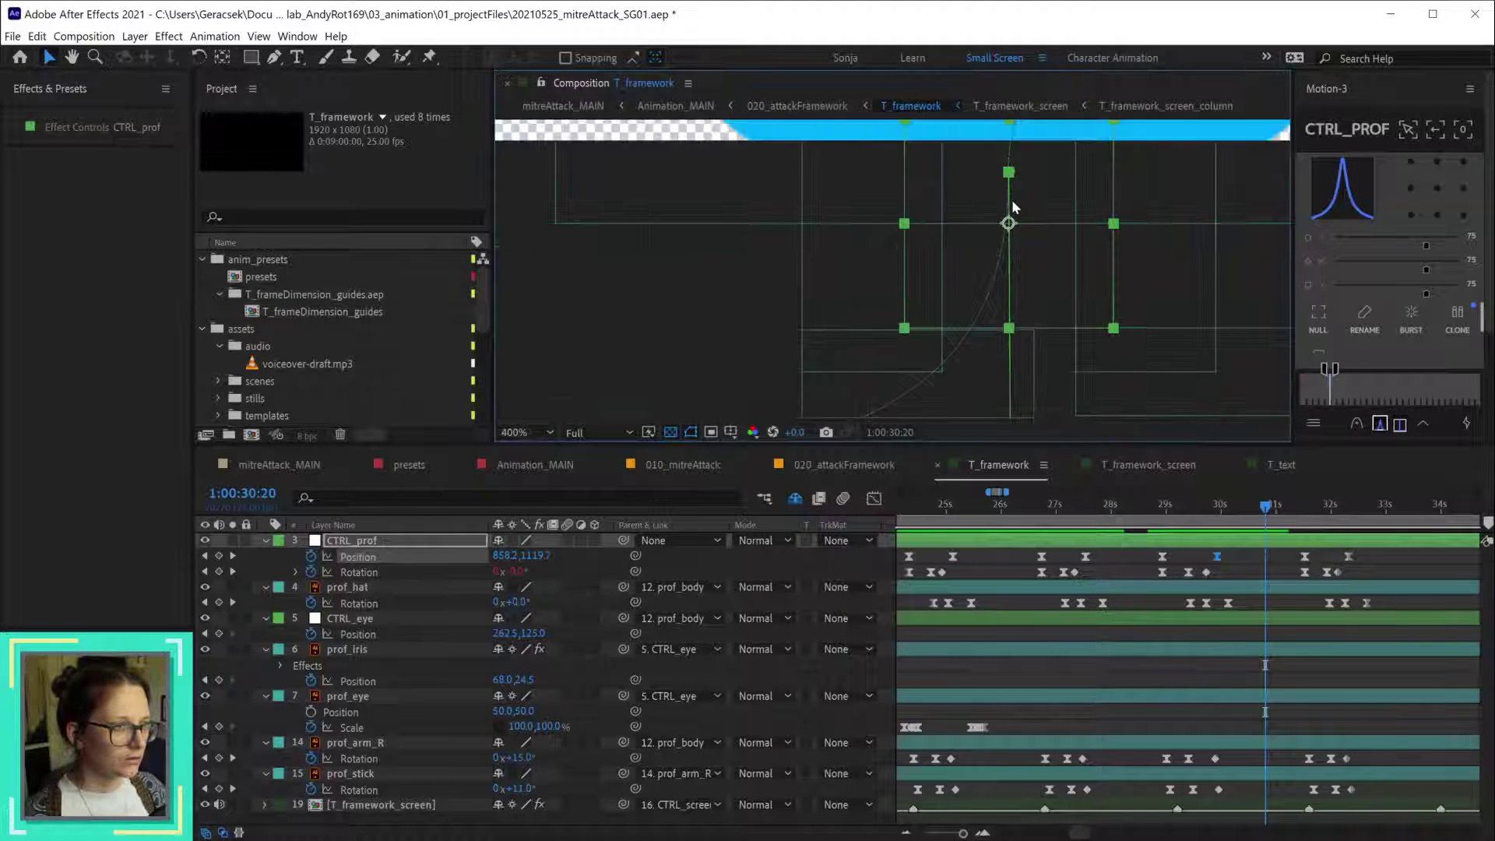
scroll(1079, 289, "down", 2)
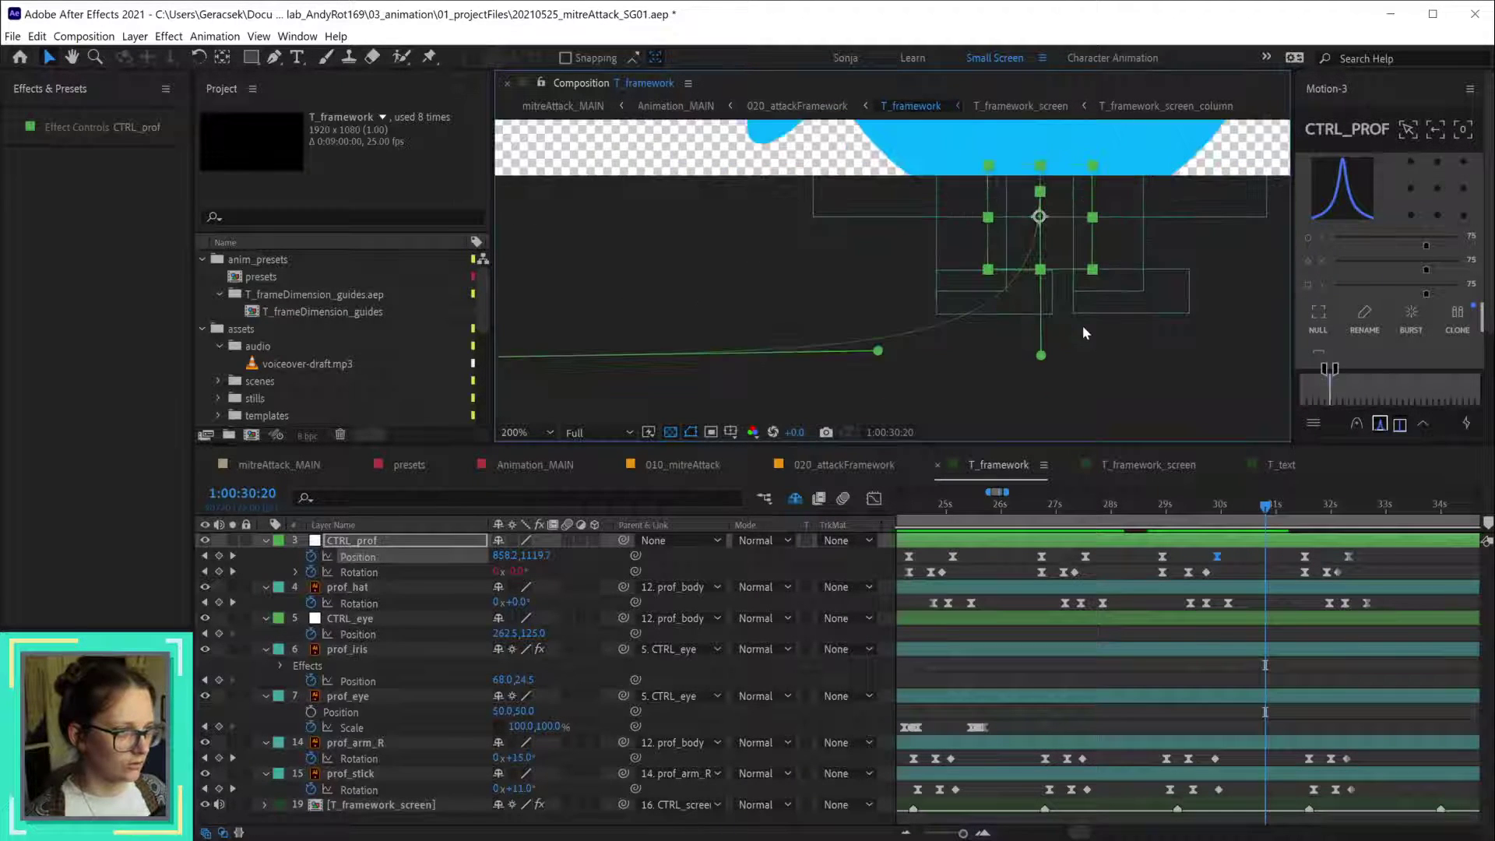
- Try to pull the lower motion-path handle of CTRL_prof's Position keyframe just before 1:00:30 diagonally closer to its point
left_click_drag(1030, 343, 987, 308)
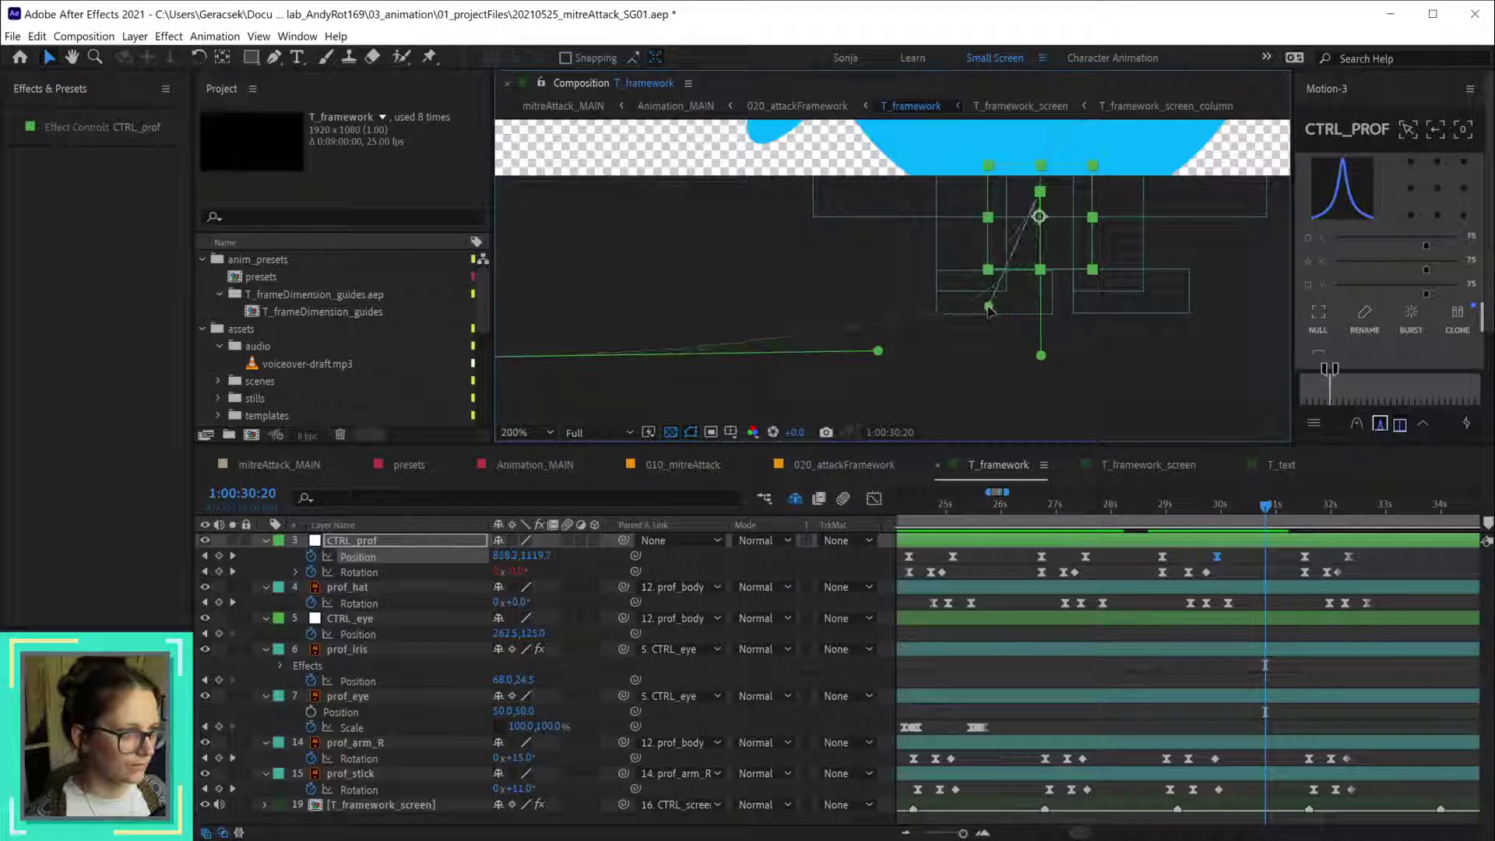
left_click_drag(1320, 562, 1279, 554)
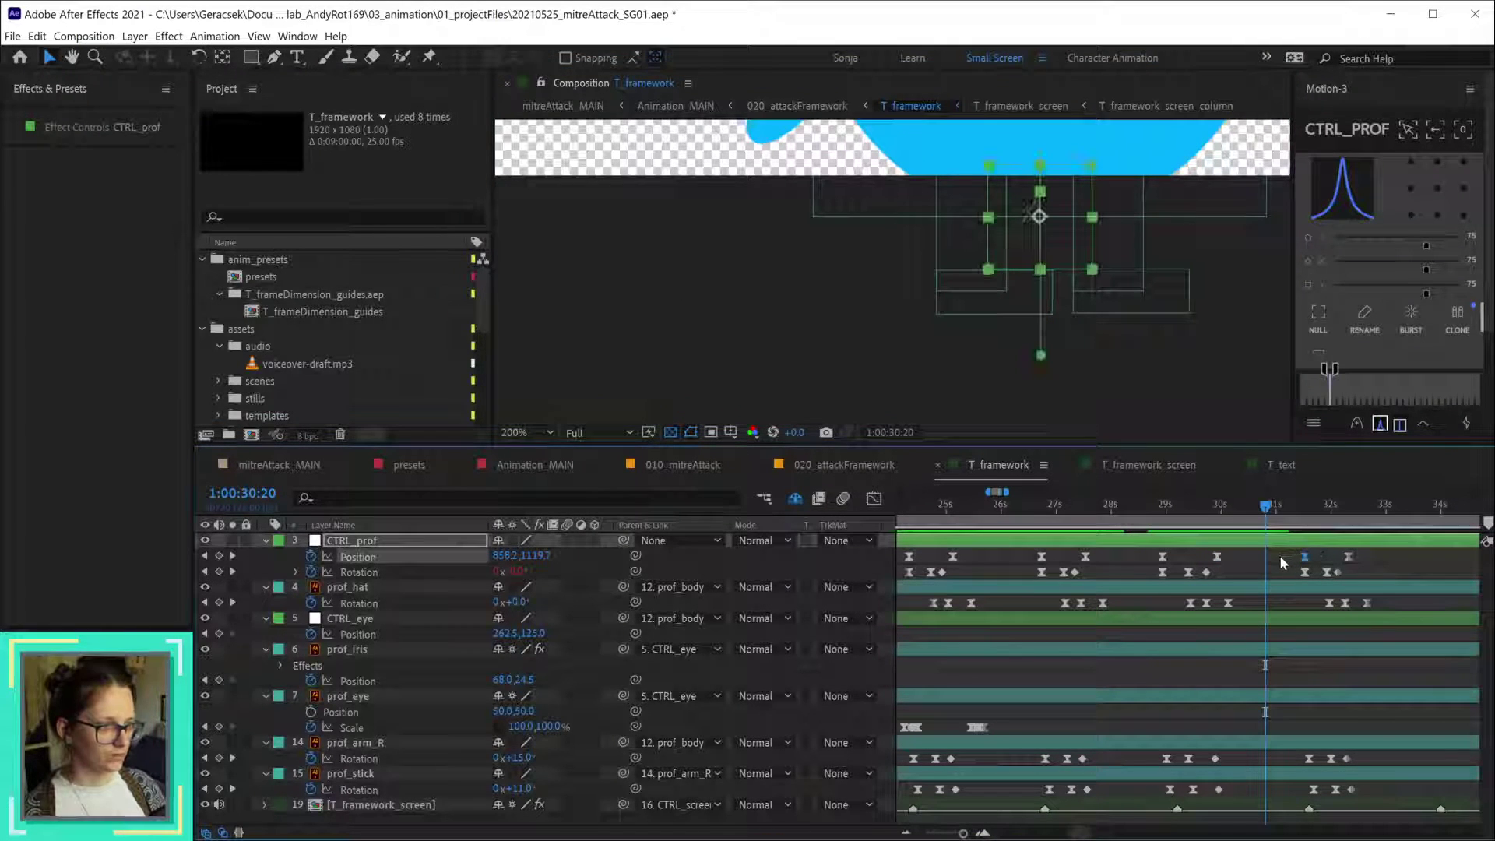
left_click(1215, 556)
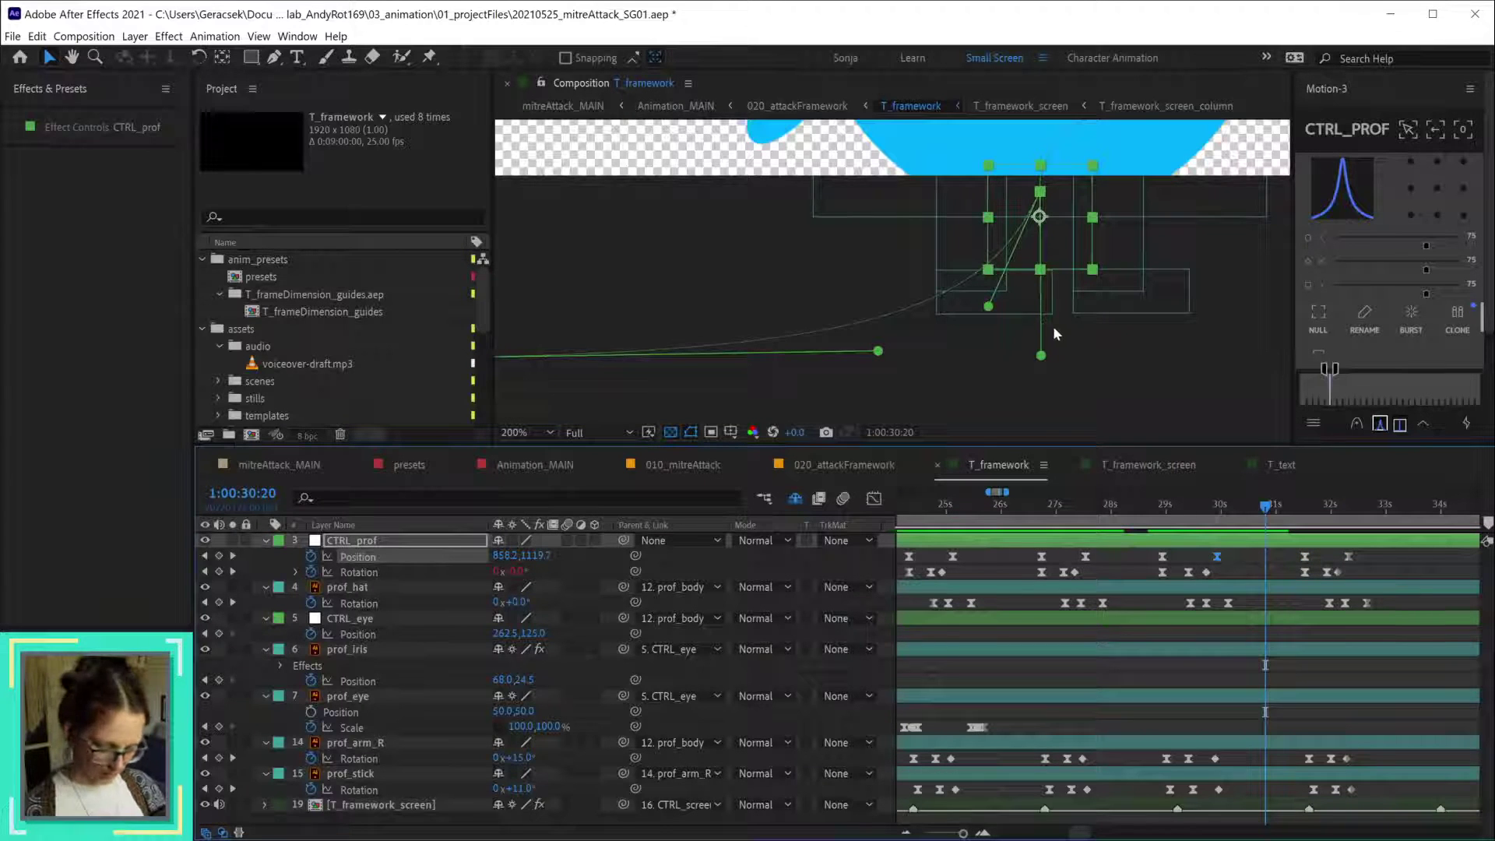
- Collapse the lower motion-path handle of CTRL_prof's Position keyframe at 1:00:31:13 onto its keyframe point
left_click(1217, 556)
left_click(1306, 514)
left_click(1304, 556)
scroll(1104, 315, "up", 2)
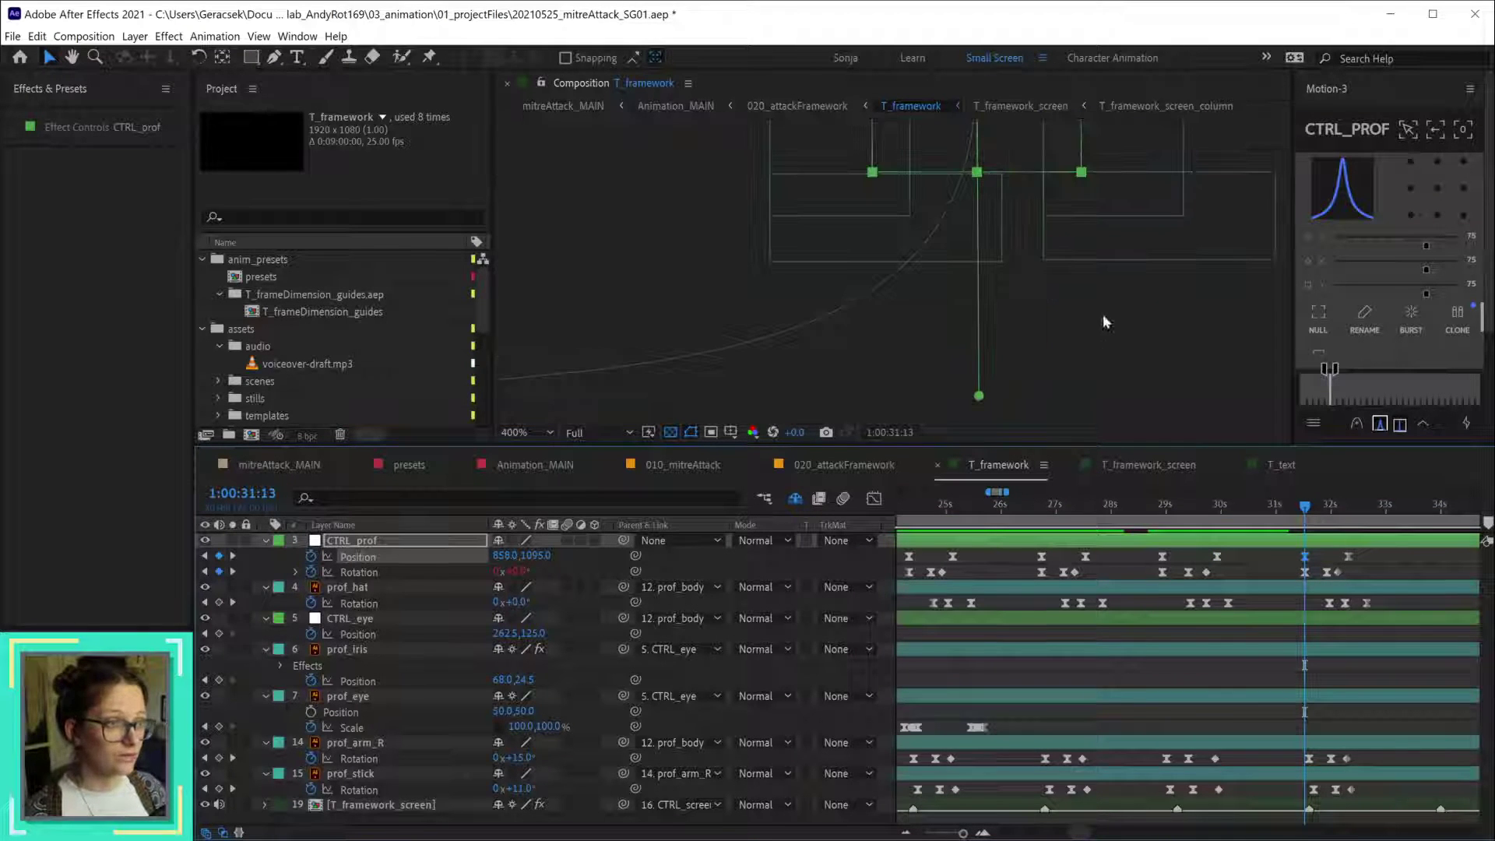
scroll(1022, 343, "down", 2)
left_click_drag(1010, 352, 1006, 189)
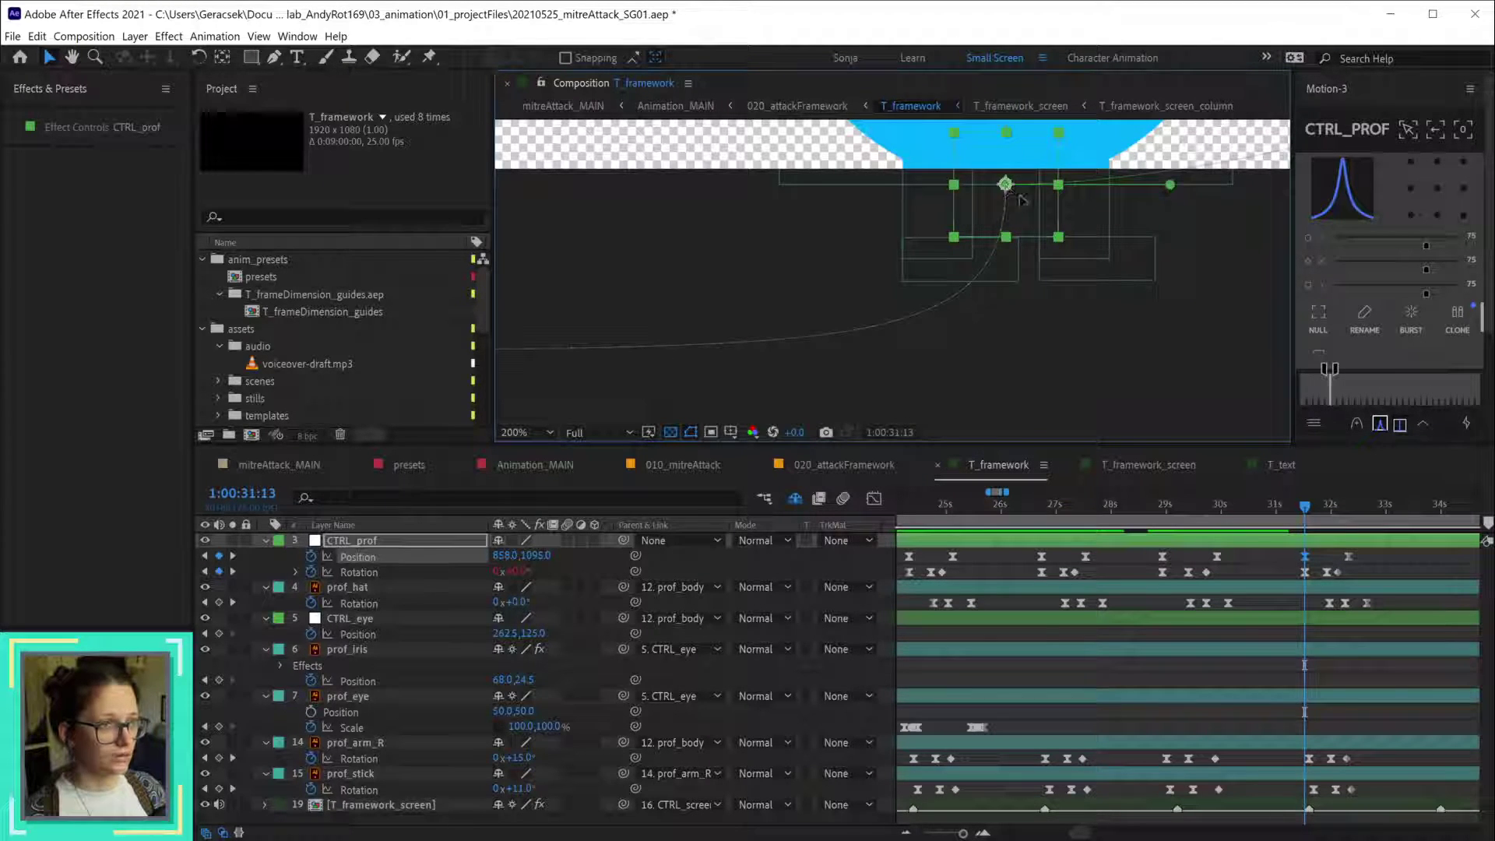
- Remove the outgoing motion-path handle of CTRL_prof's 1:00:31:13 Position keyframe with the Pen tool
scroll(1102, 226, "down", 2)
scroll(1161, 226, "down", 2)
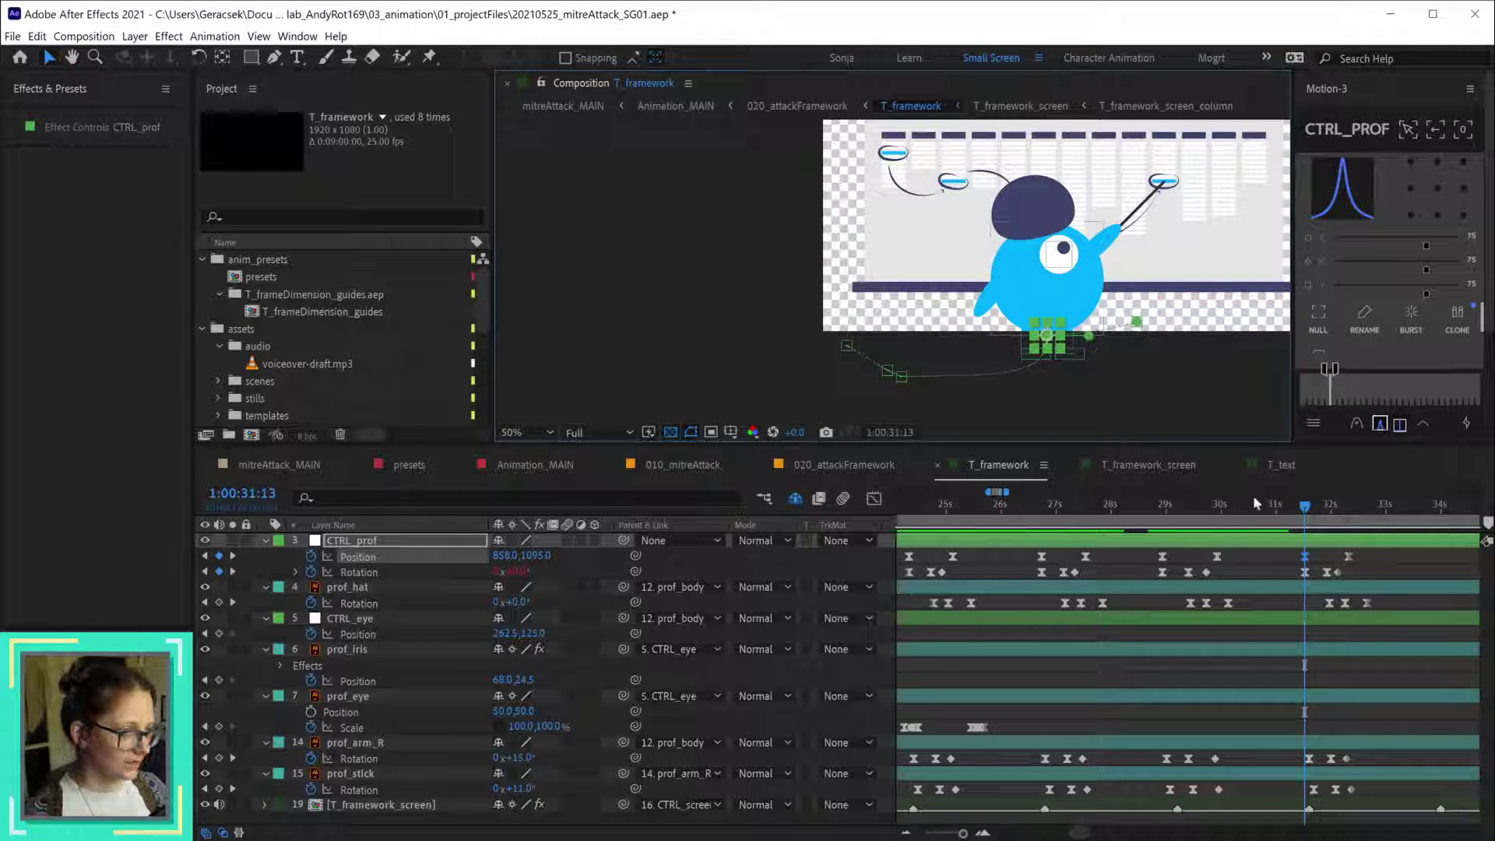
scroll(969, 342, "up", 4)
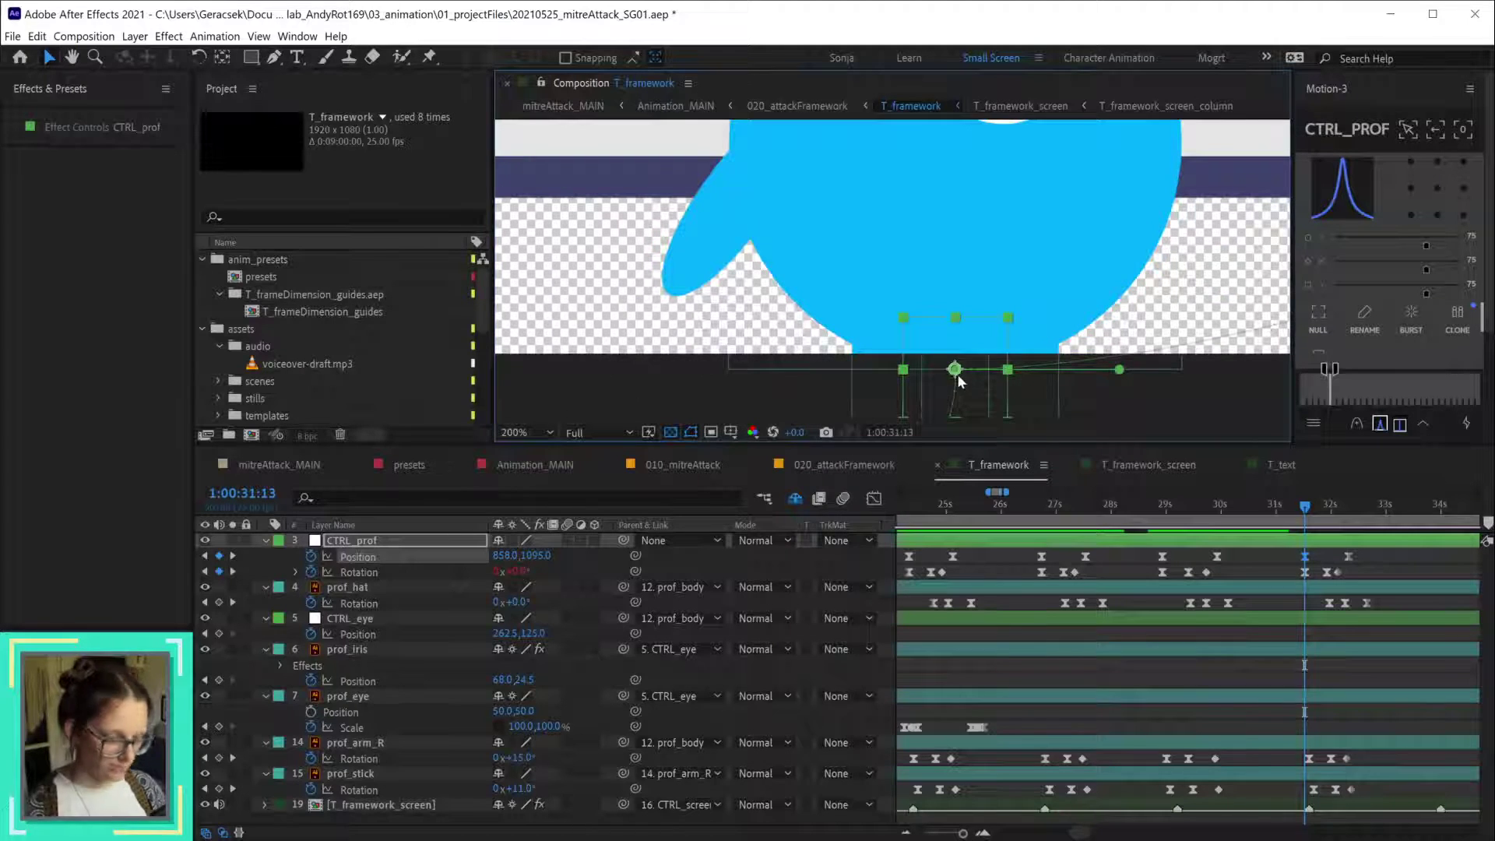
key("g")
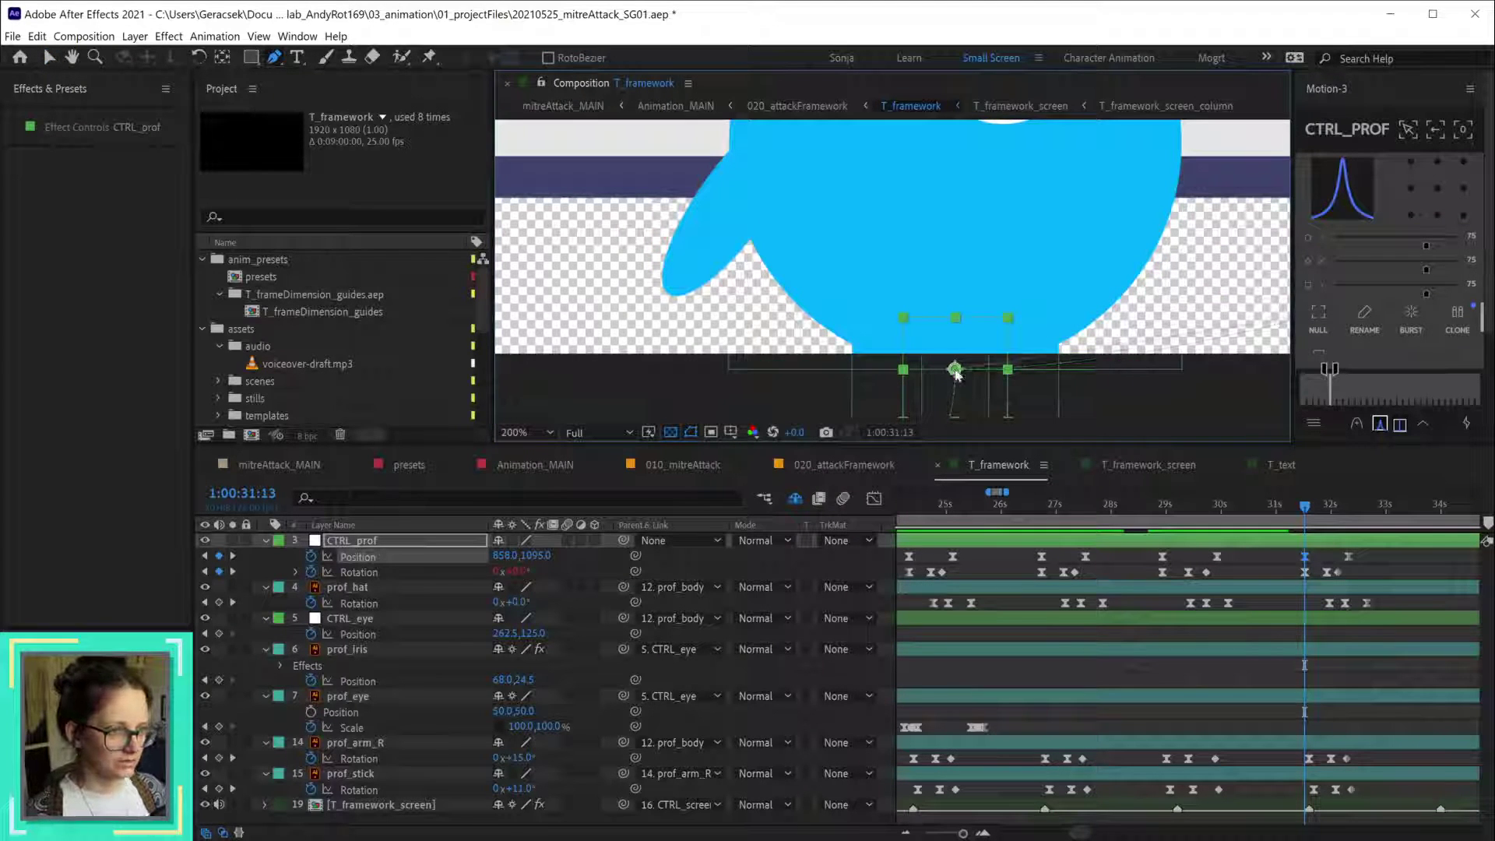
scroll(957, 374, "down", 4)
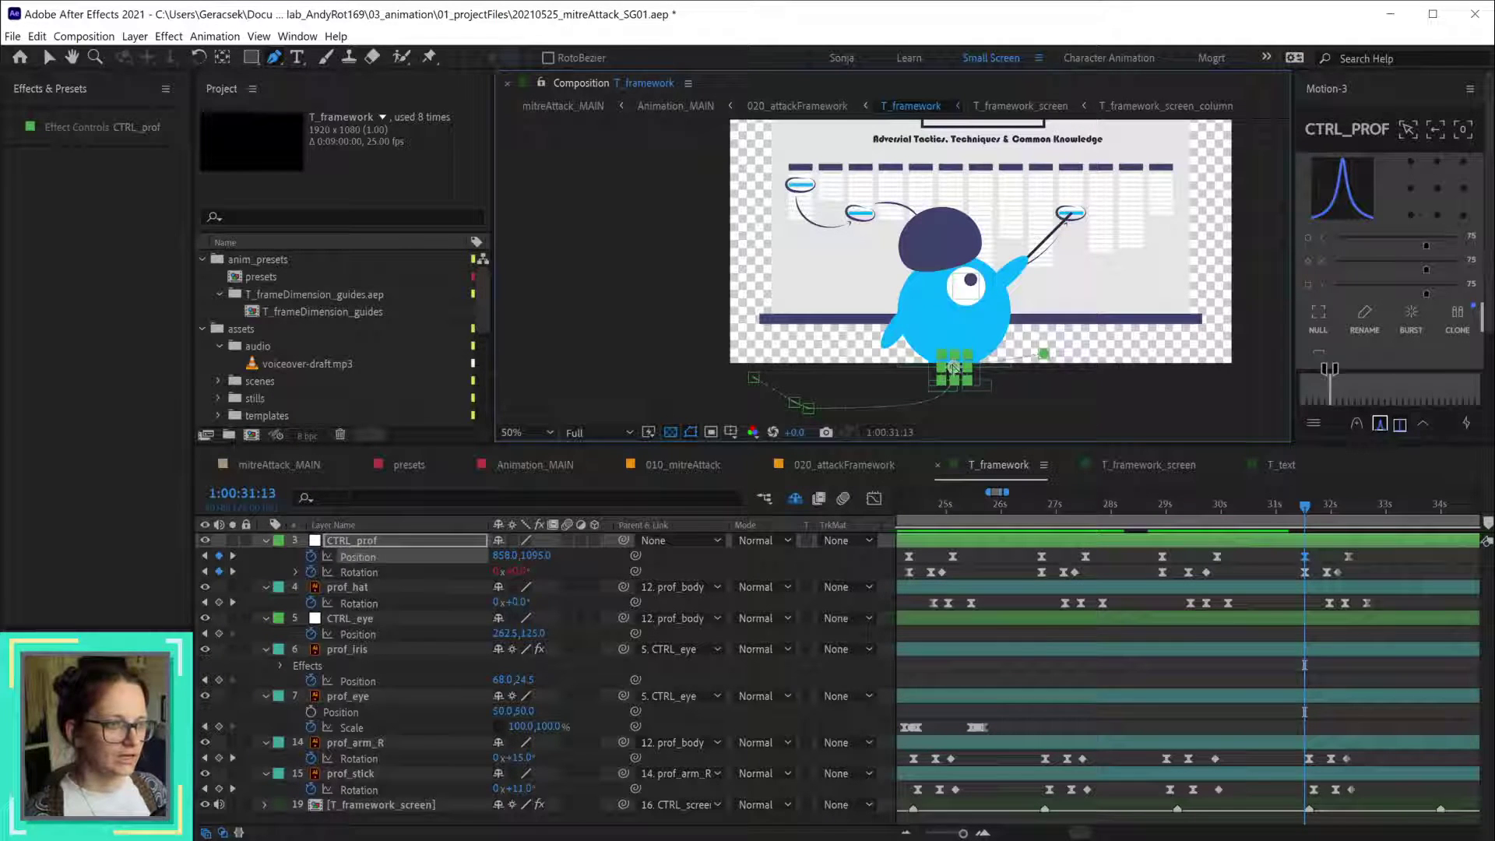
scroll(954, 368, "up", 4)
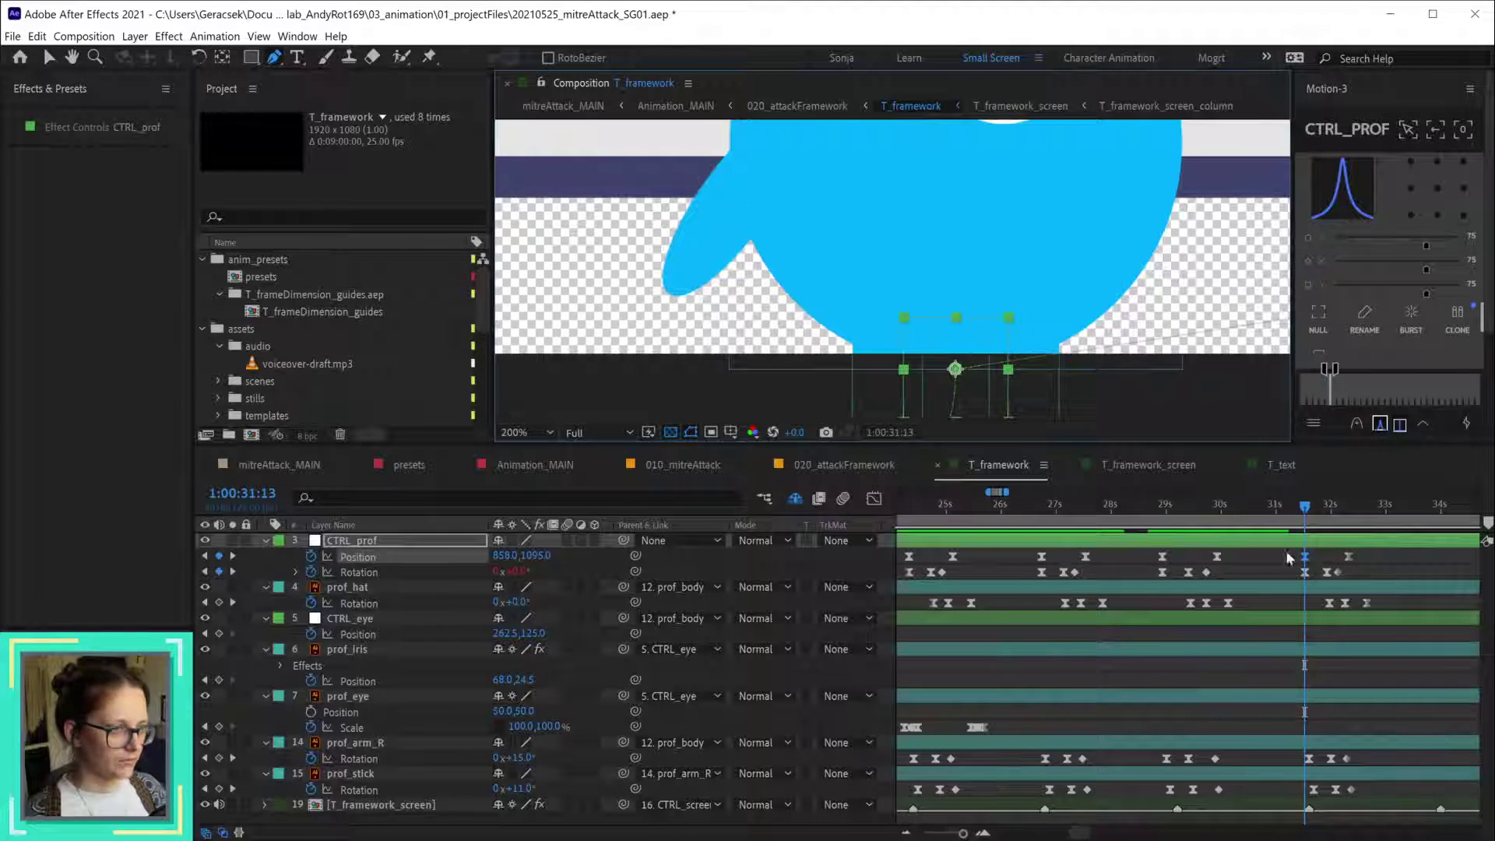
- Examine the motion path around CTRL_prof's Position keyframes just before 1:00:30 and at 1:00:31:13, scrubbing up to 1:00:32:00
left_click_drag(1219, 514, 1254, 514)
key("j")
key("j")
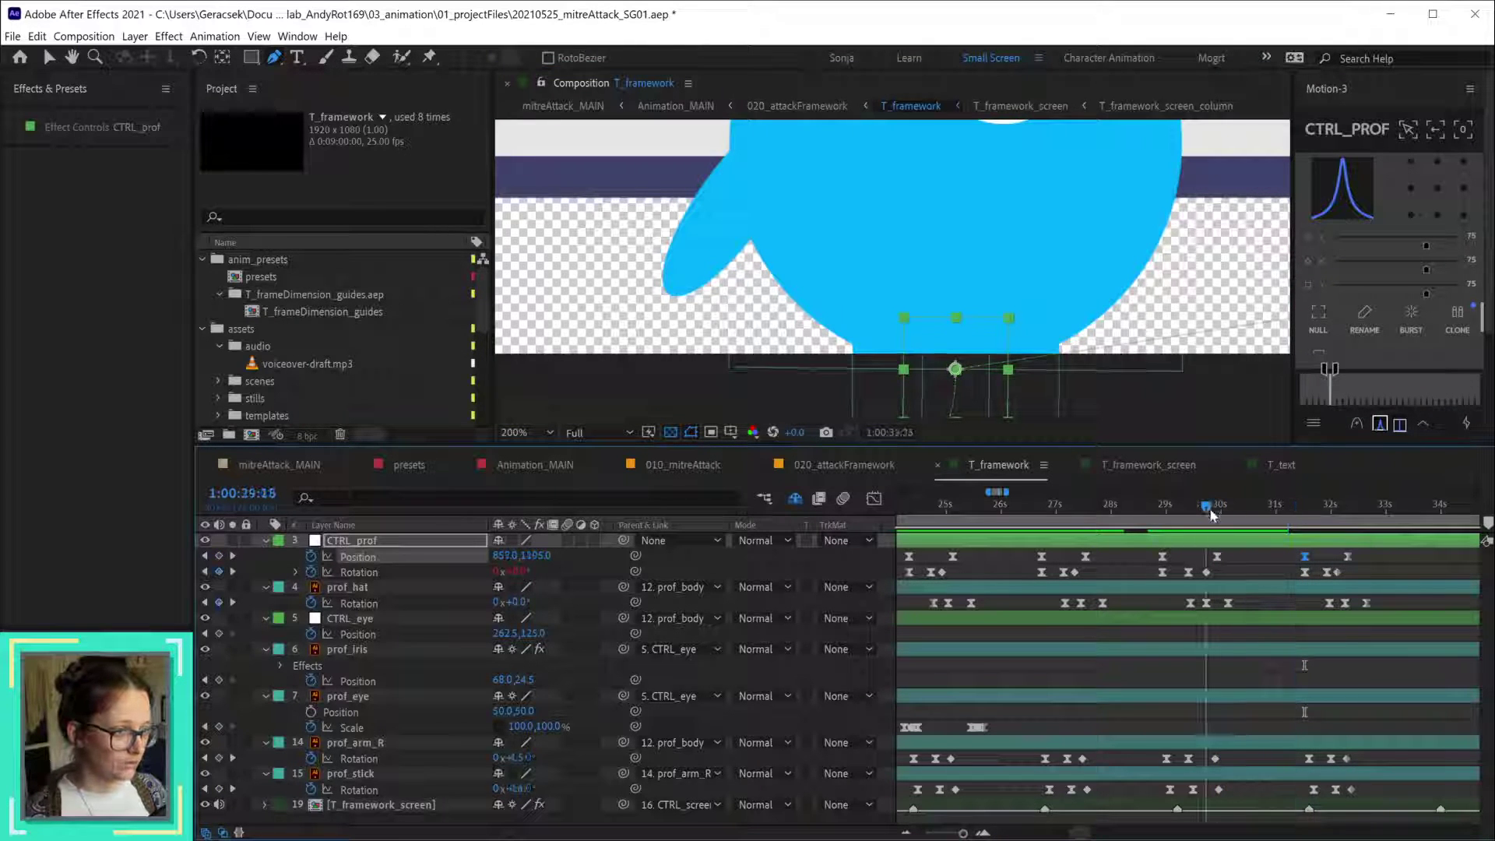
key("v")
left_click(1216, 556)
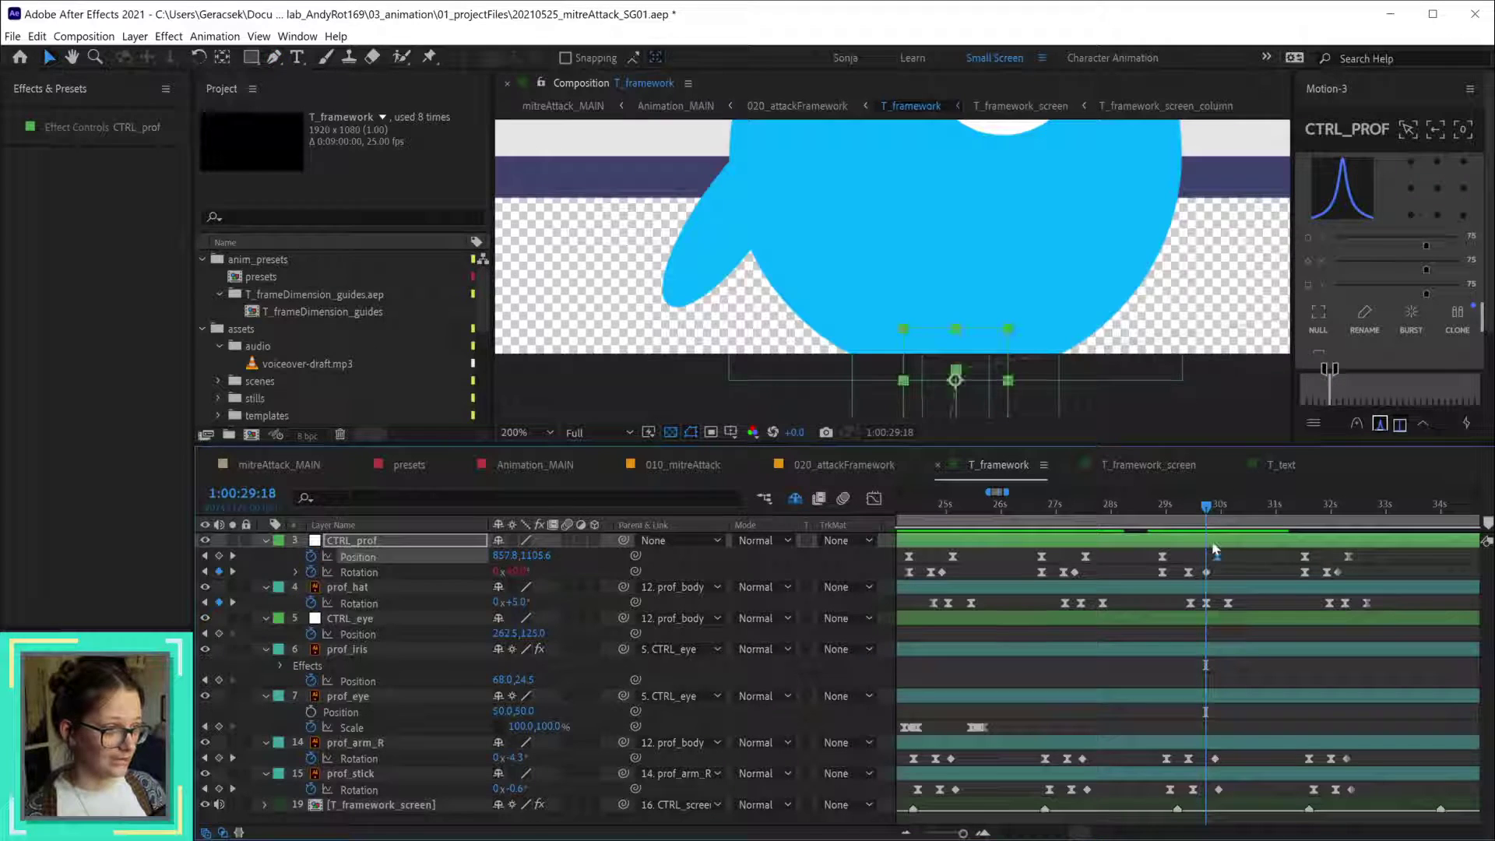
scroll(1013, 369, "down", 2)
scroll(1044, 380, "up", 2)
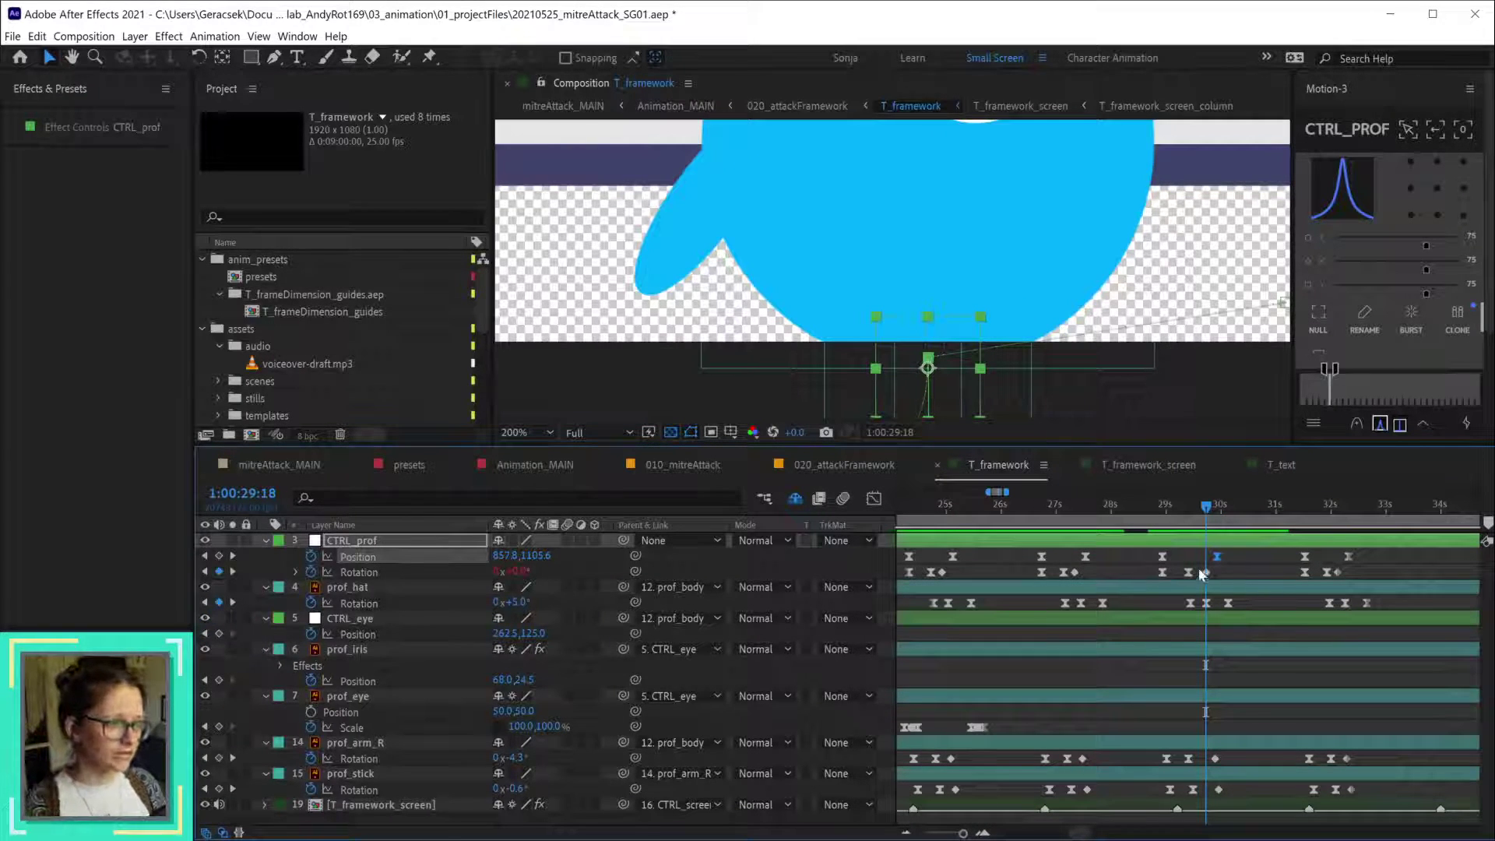
left_click(1306, 556, "shift")
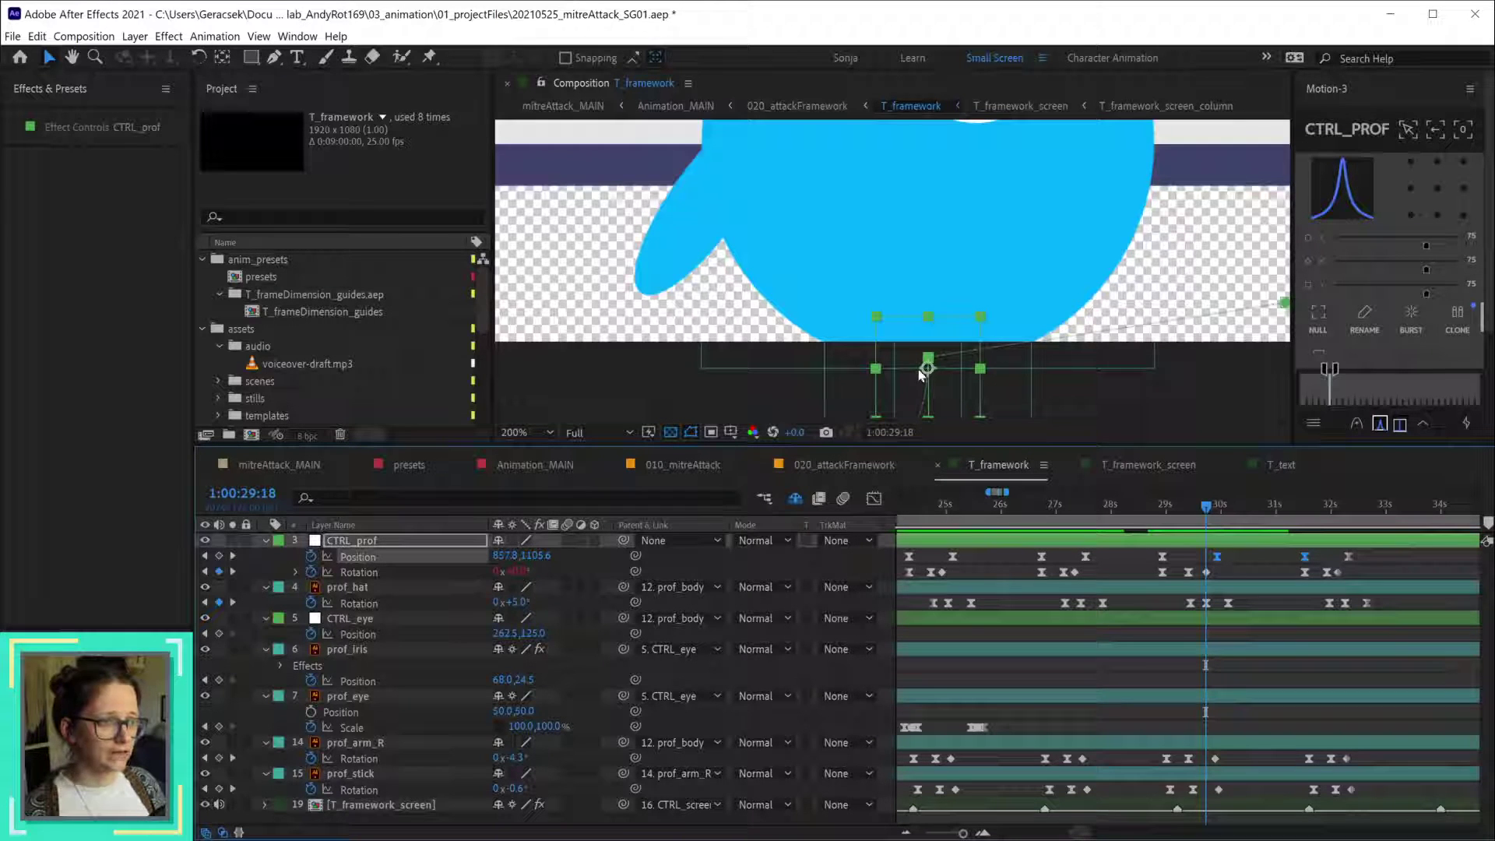
left_click_drag(1293, 517, 1331, 517)
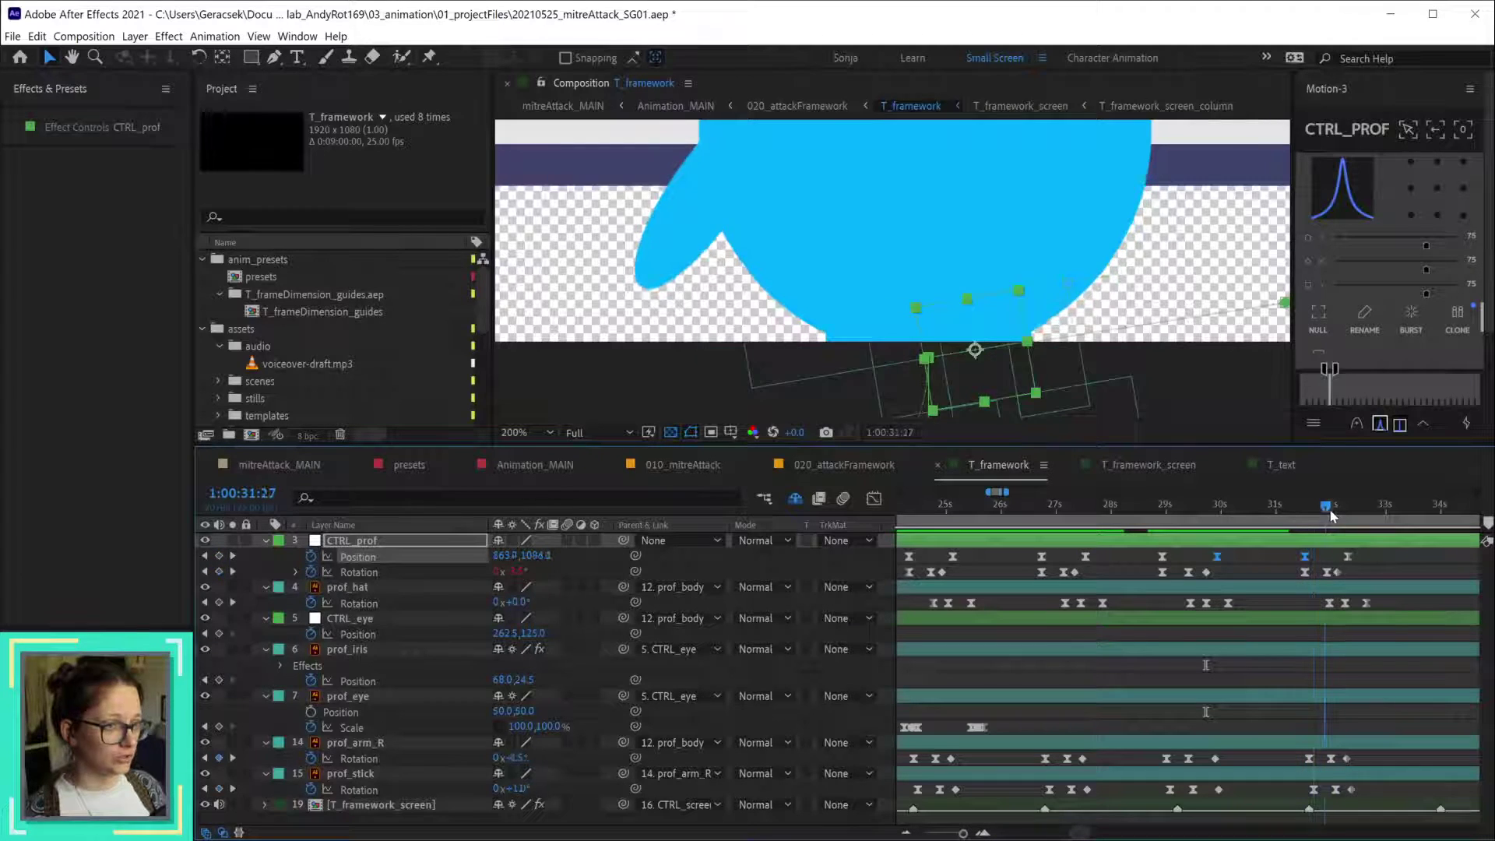
scroll(959, 193, "down", 2)
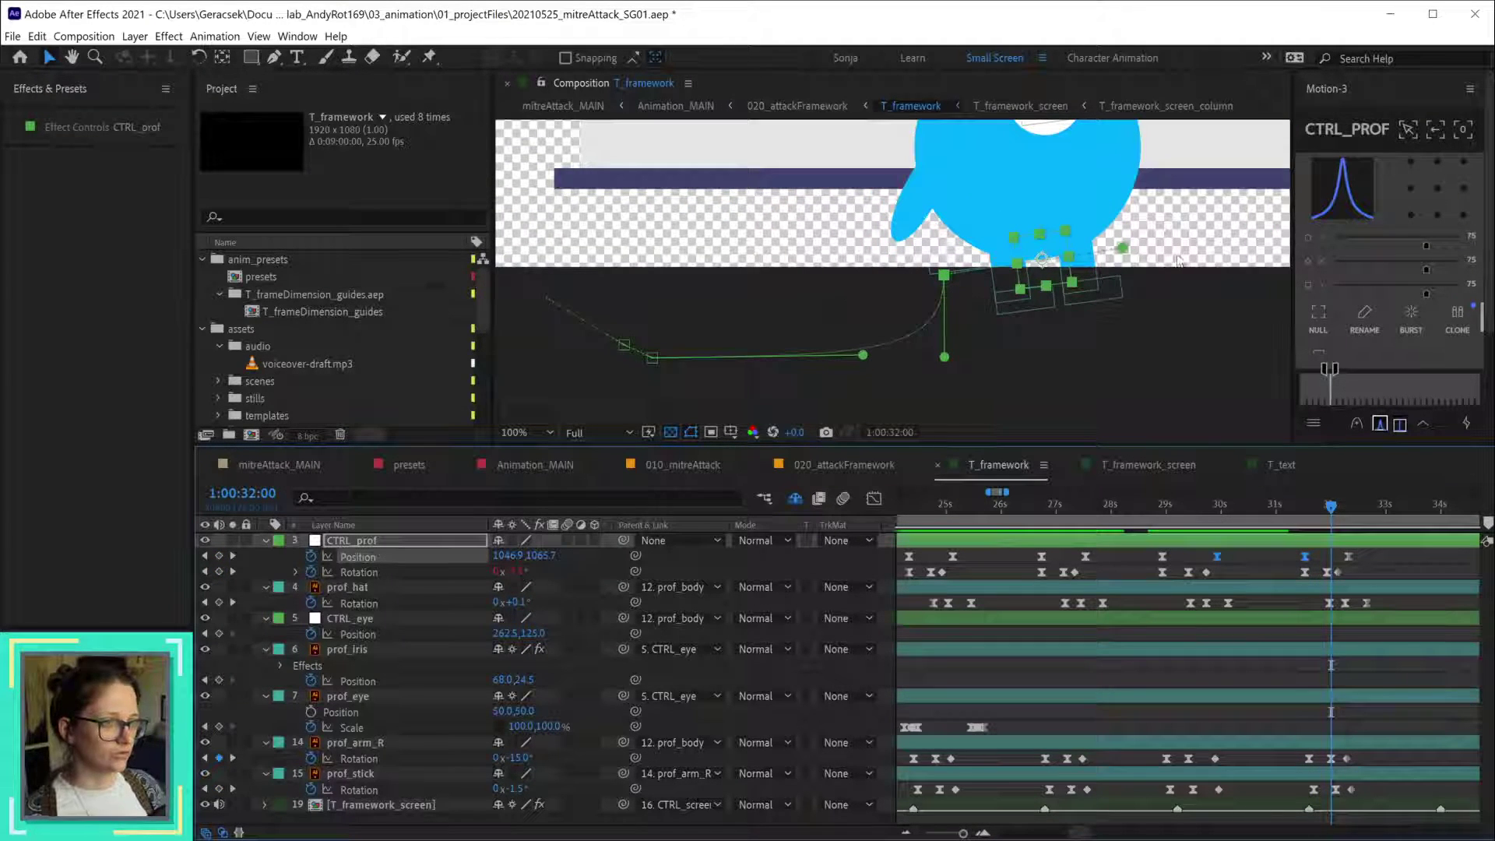
- Pull a nearly horizontal outgoing motion-path handle from CTRL_prof's 1:00:31:13 Position keyframe with the Pen tool
left_click(1304, 556)
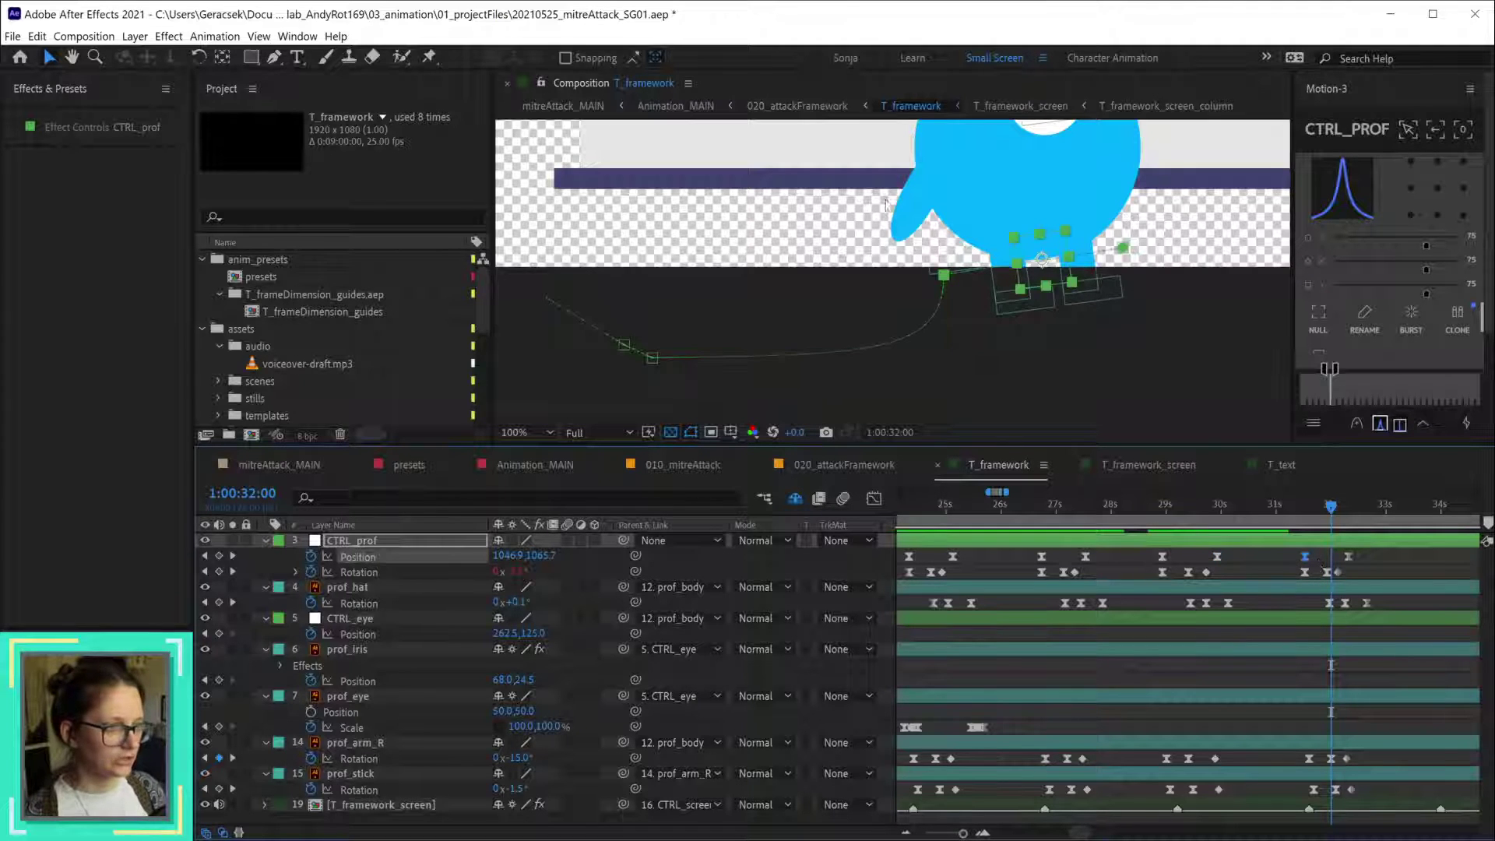
scroll(894, 201, "up", 2)
key("g")
left_click_drag(997, 350, 1261, 345)
left_click_drag(728, 353, 977, 368)
scroll(977, 370, "up", 3)
scroll(964, 335, "down", 3)
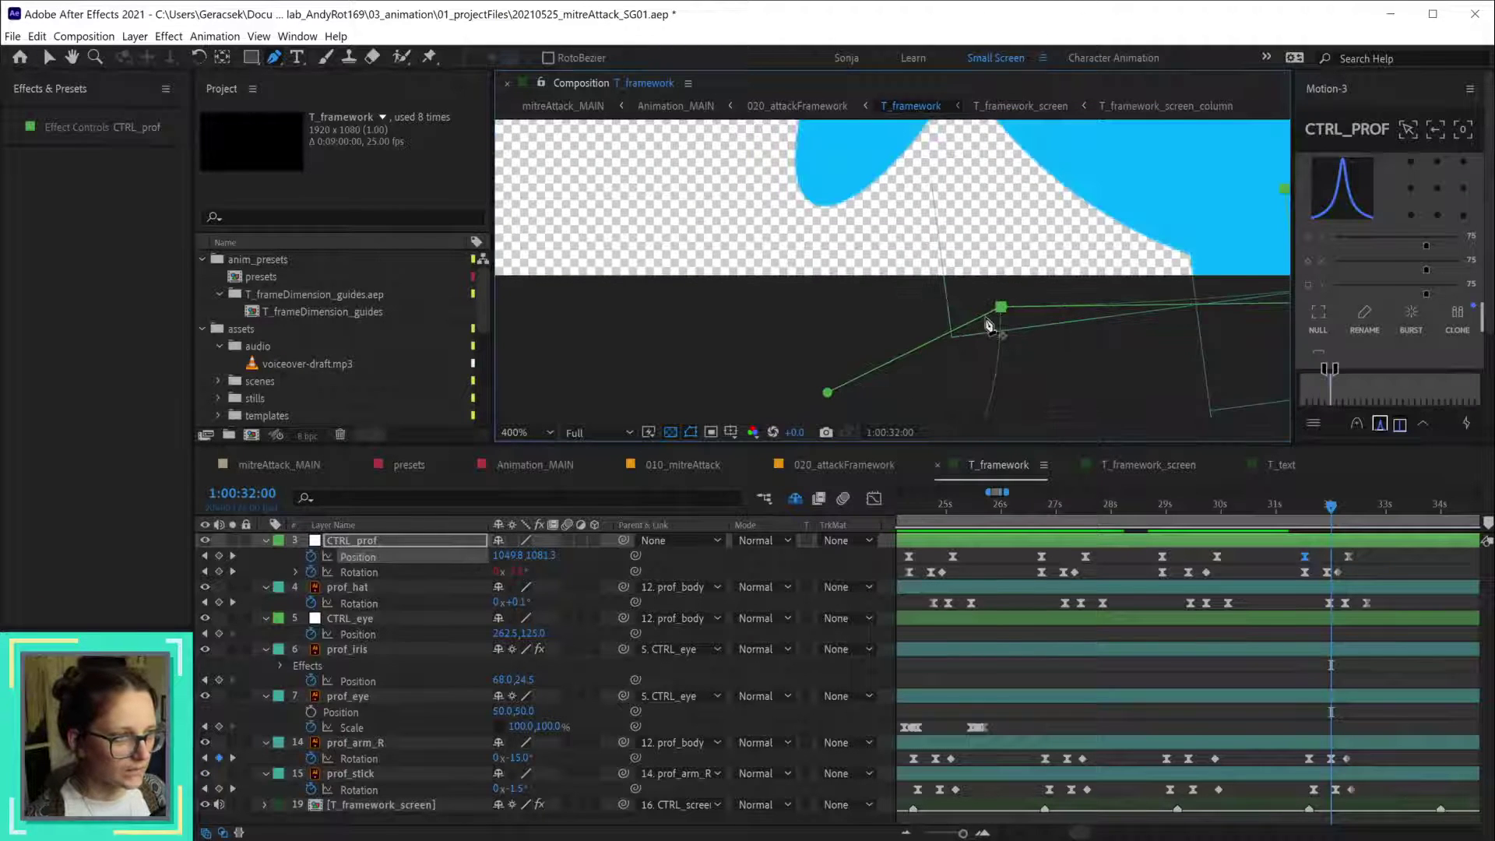
- Collapse the incoming motion-path handle of CTRL_prof's 1:00:31:13 Position keyframe onto its point, keeping the outgoing handle
scroll(986, 326, "up", 4)
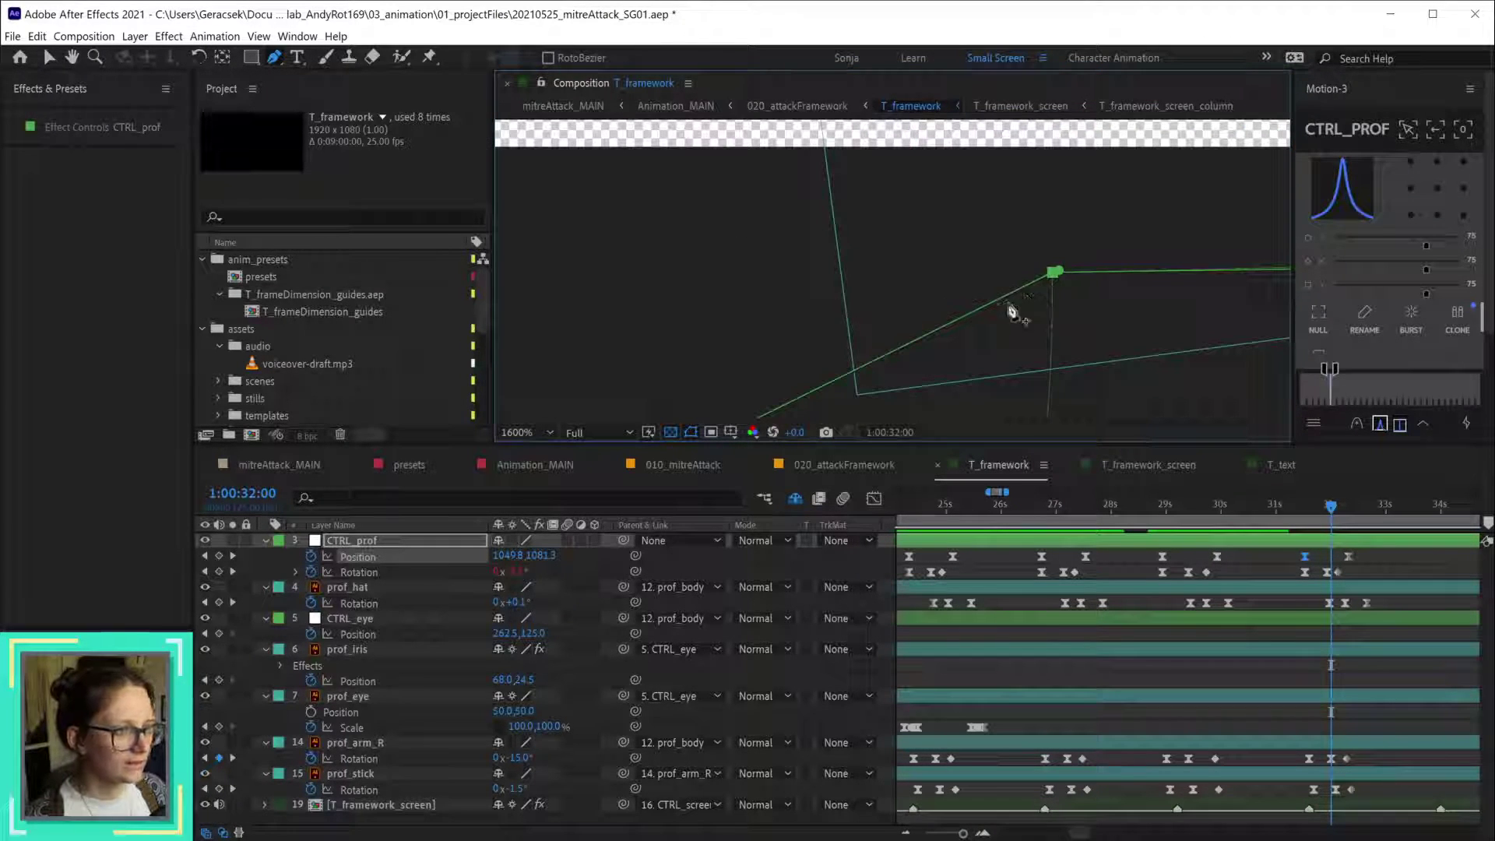
scroll(983, 316, "down", 4)
left_click_drag(897, 348, 821, 363)
key("ctrl+z")
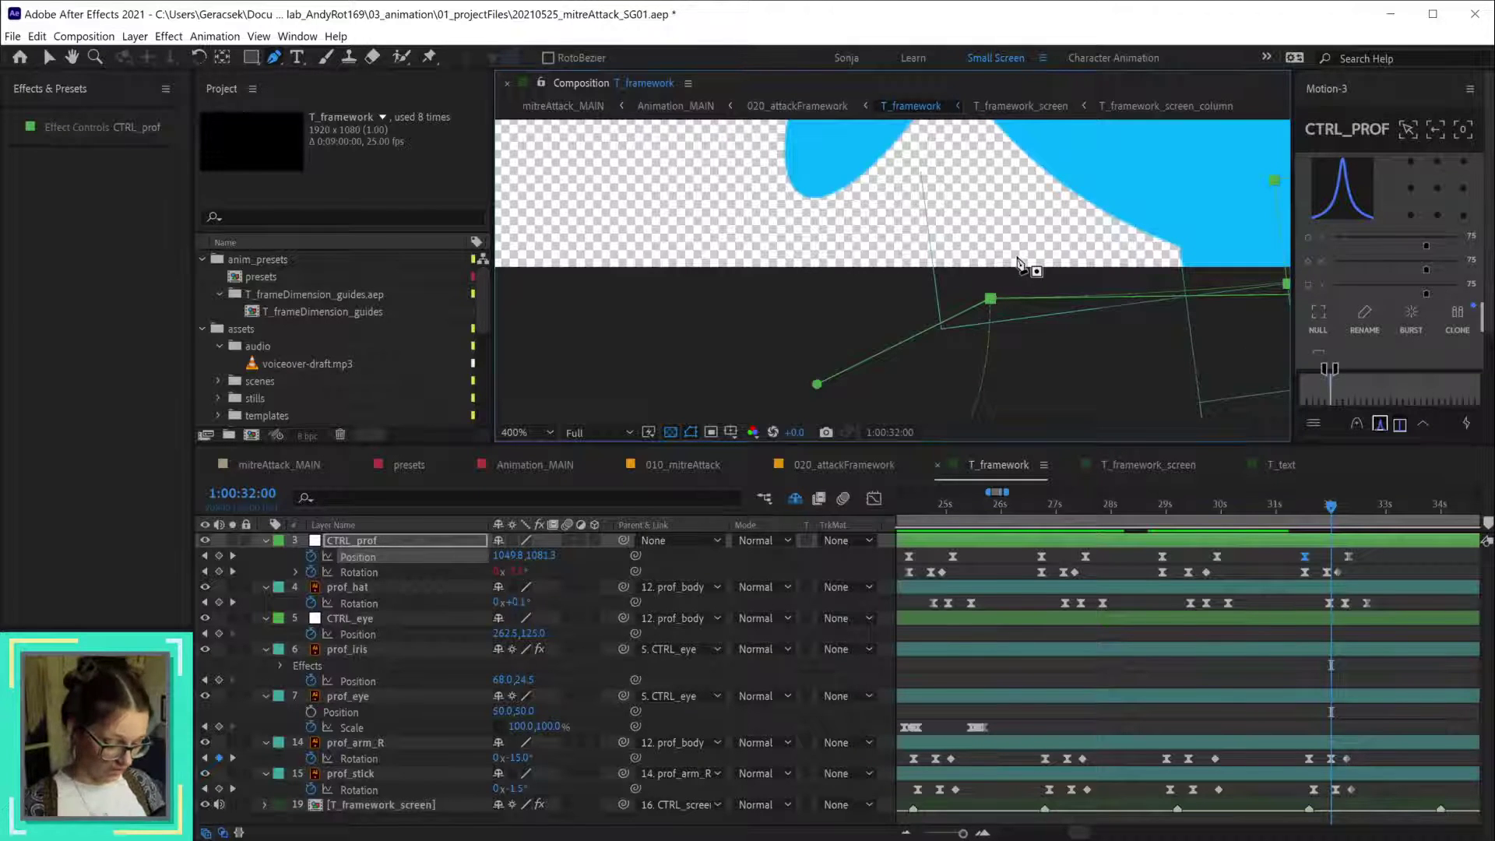
key("v")
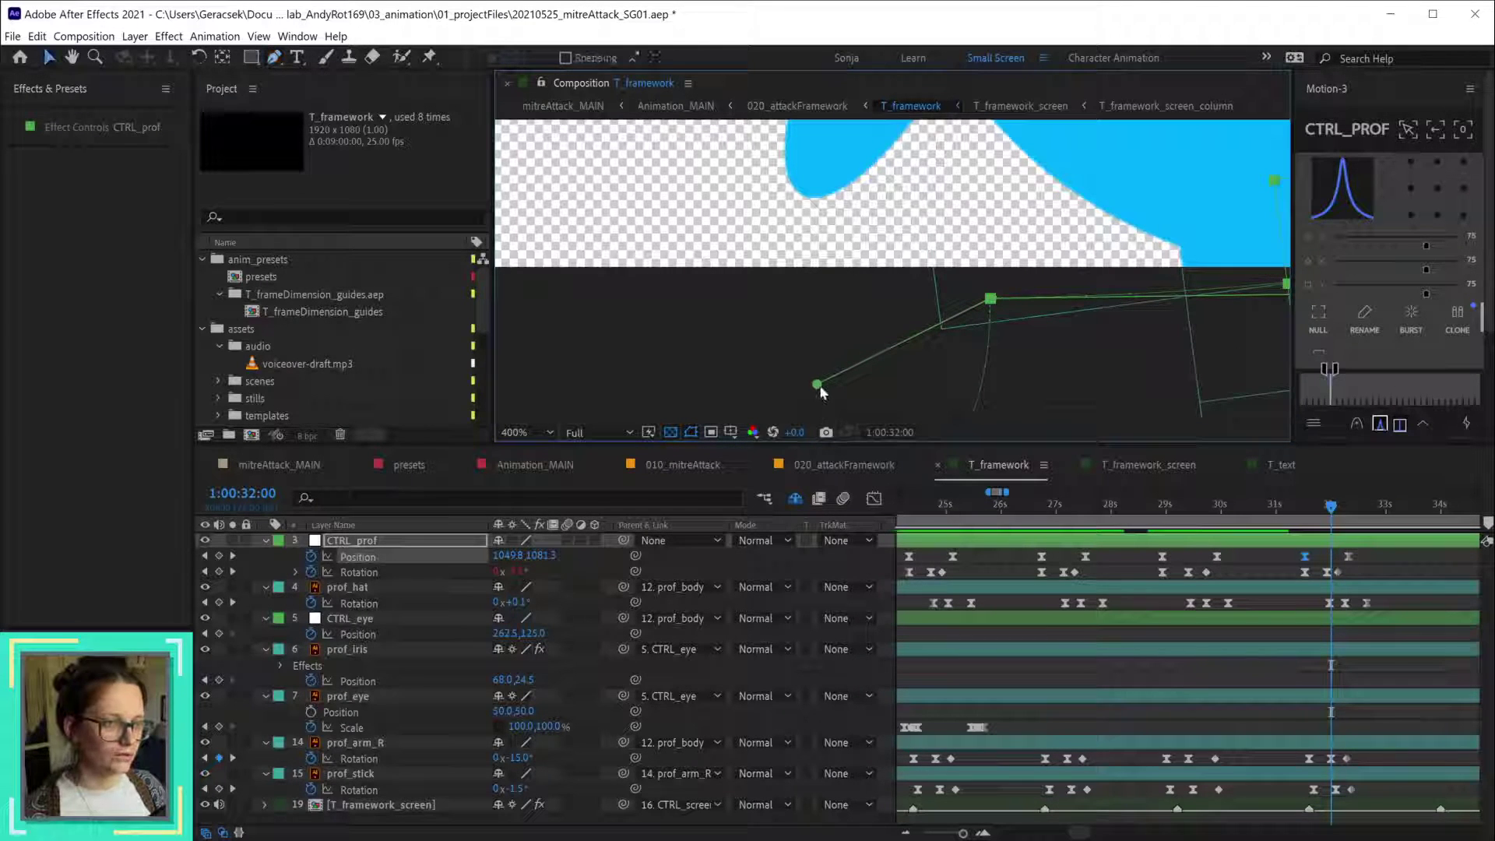
left_click_drag(823, 380, 992, 302)
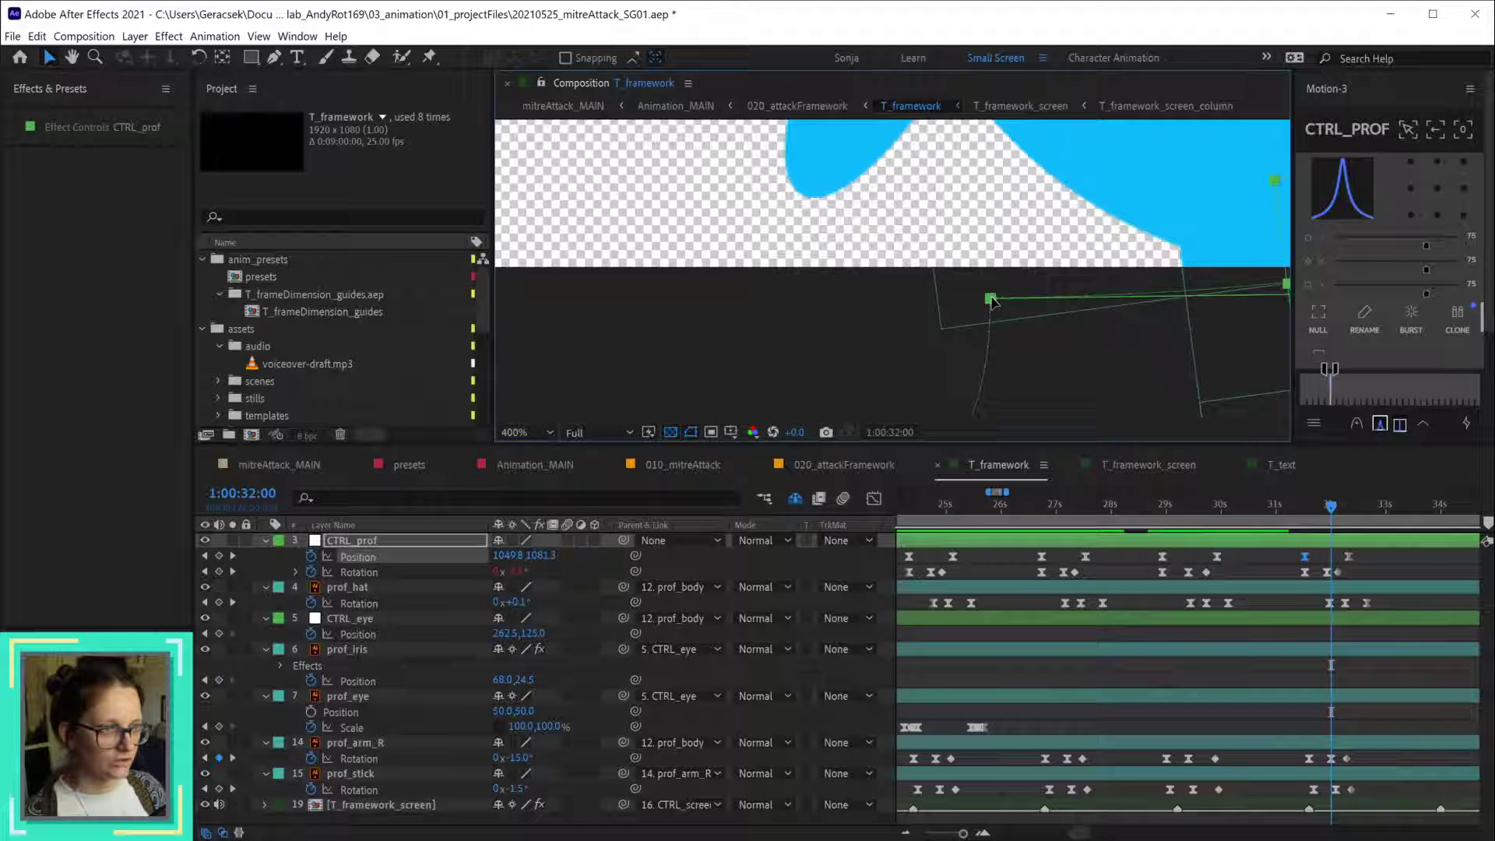
- Pull a short motion-path handle straight down from CTRL_prof's final Position keyframe at 1:00:32:08 with the Pen tool
scroll(1006, 321, "down", 2)
left_click_drag(1191, 325, 903, 296)
scroll(903, 296, "down", 2)
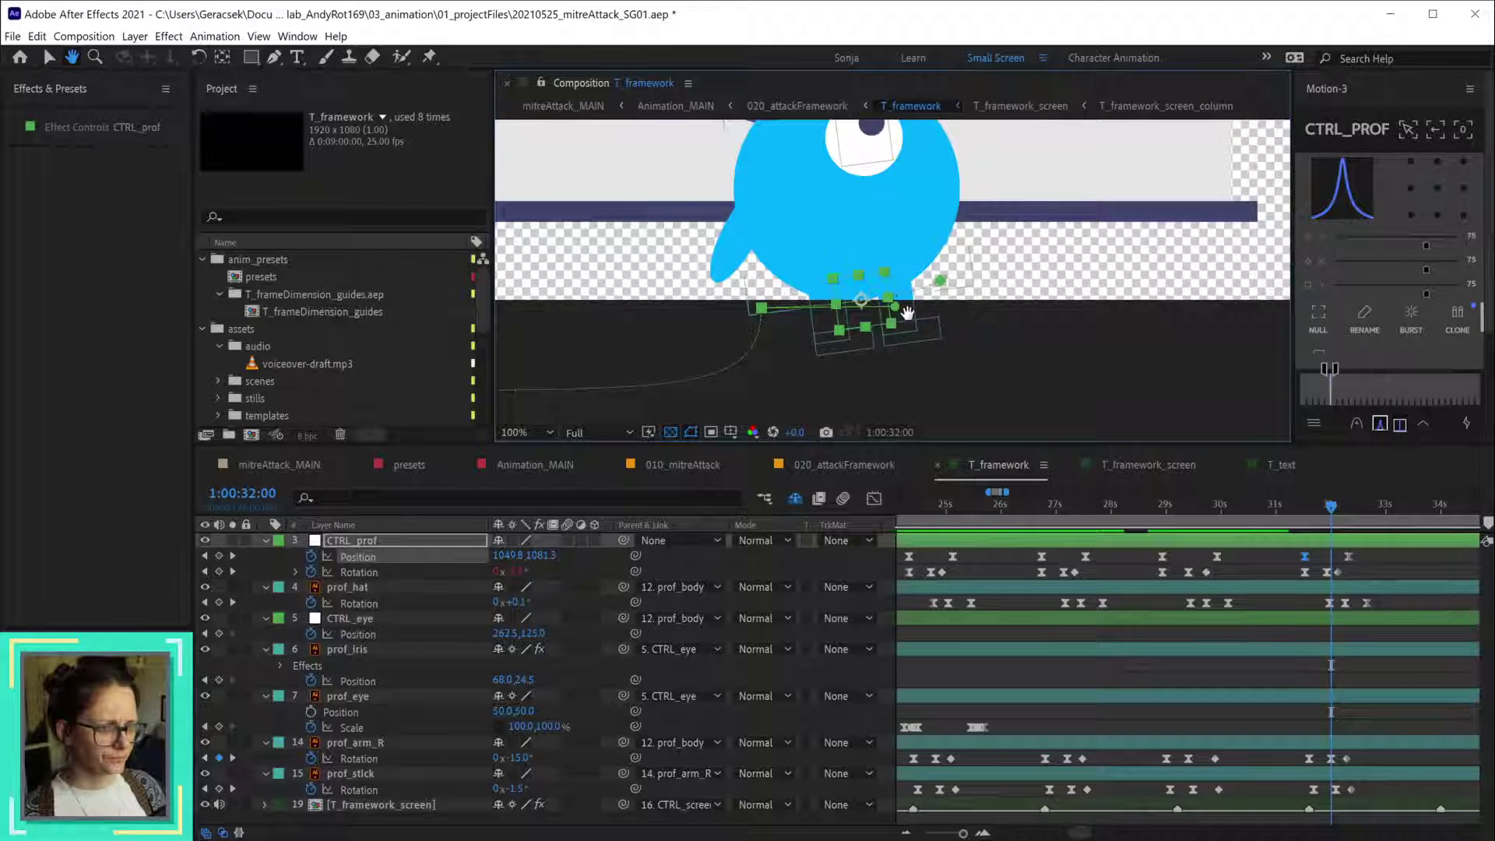
key("v")
left_click_drag(910, 320, 926, 310)
key("ctrl+z")
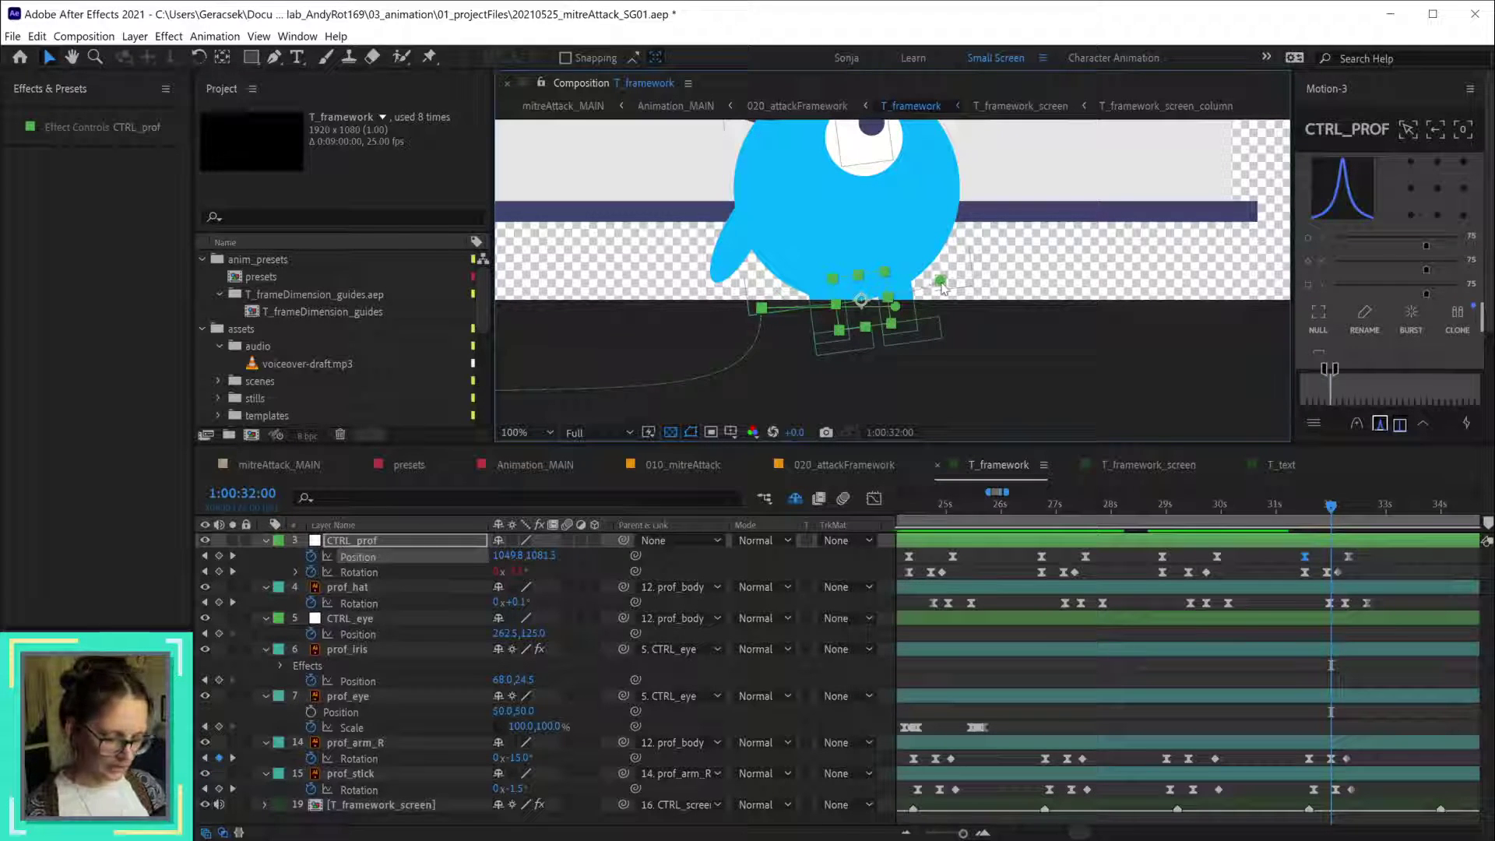
left_click_drag(942, 288, 939, 315)
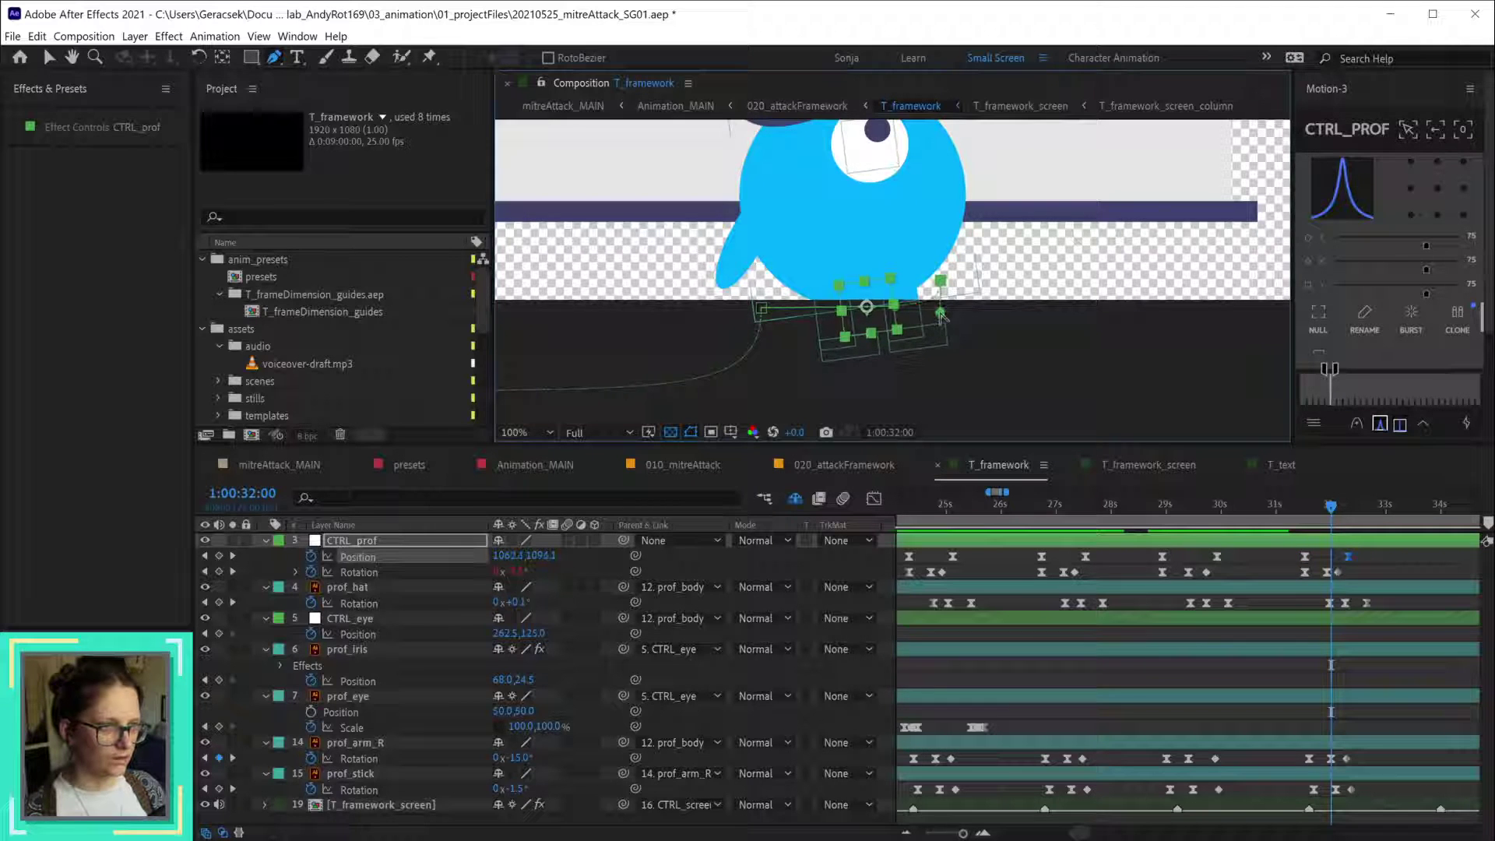
- Review the professor's move to the last column around 1:00:31 to 1:00:32:21 and check where the stick points
scroll(946, 318, "down", 3)
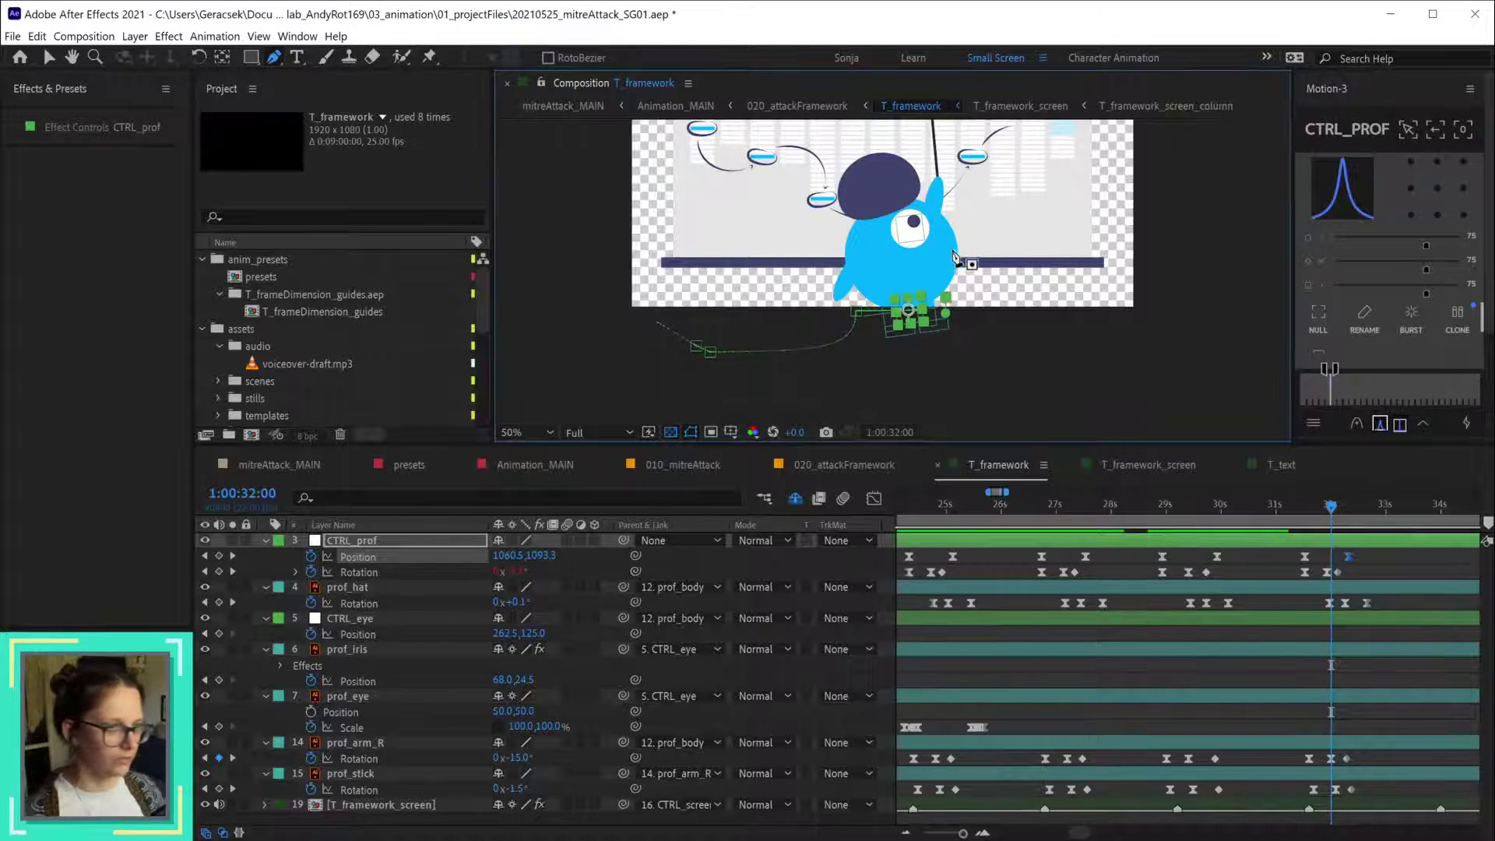
scroll(1286, 644, "left", 2)
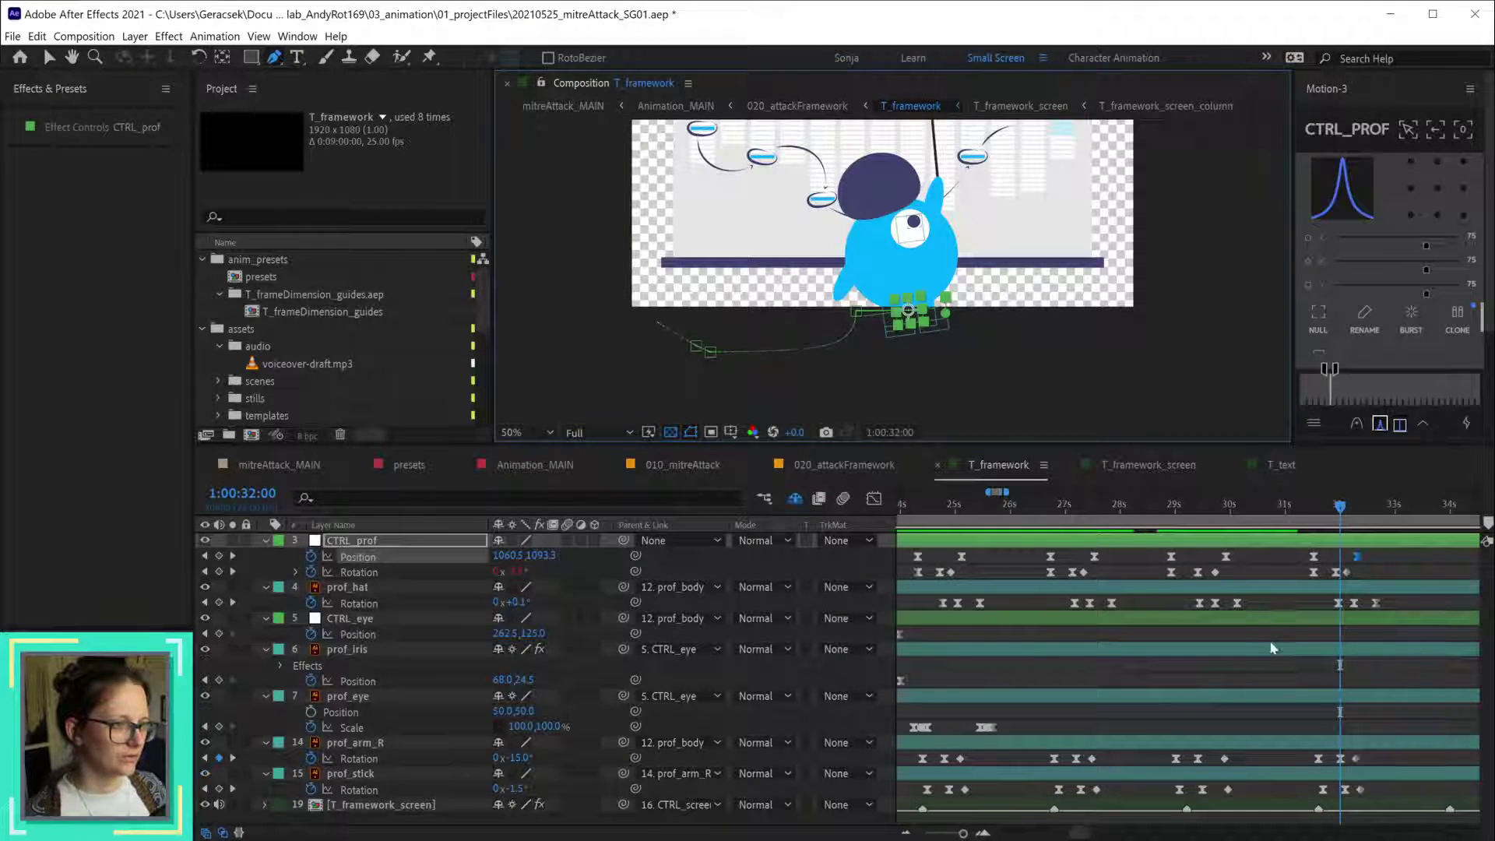
left_click_drag(1288, 503, 1371, 523)
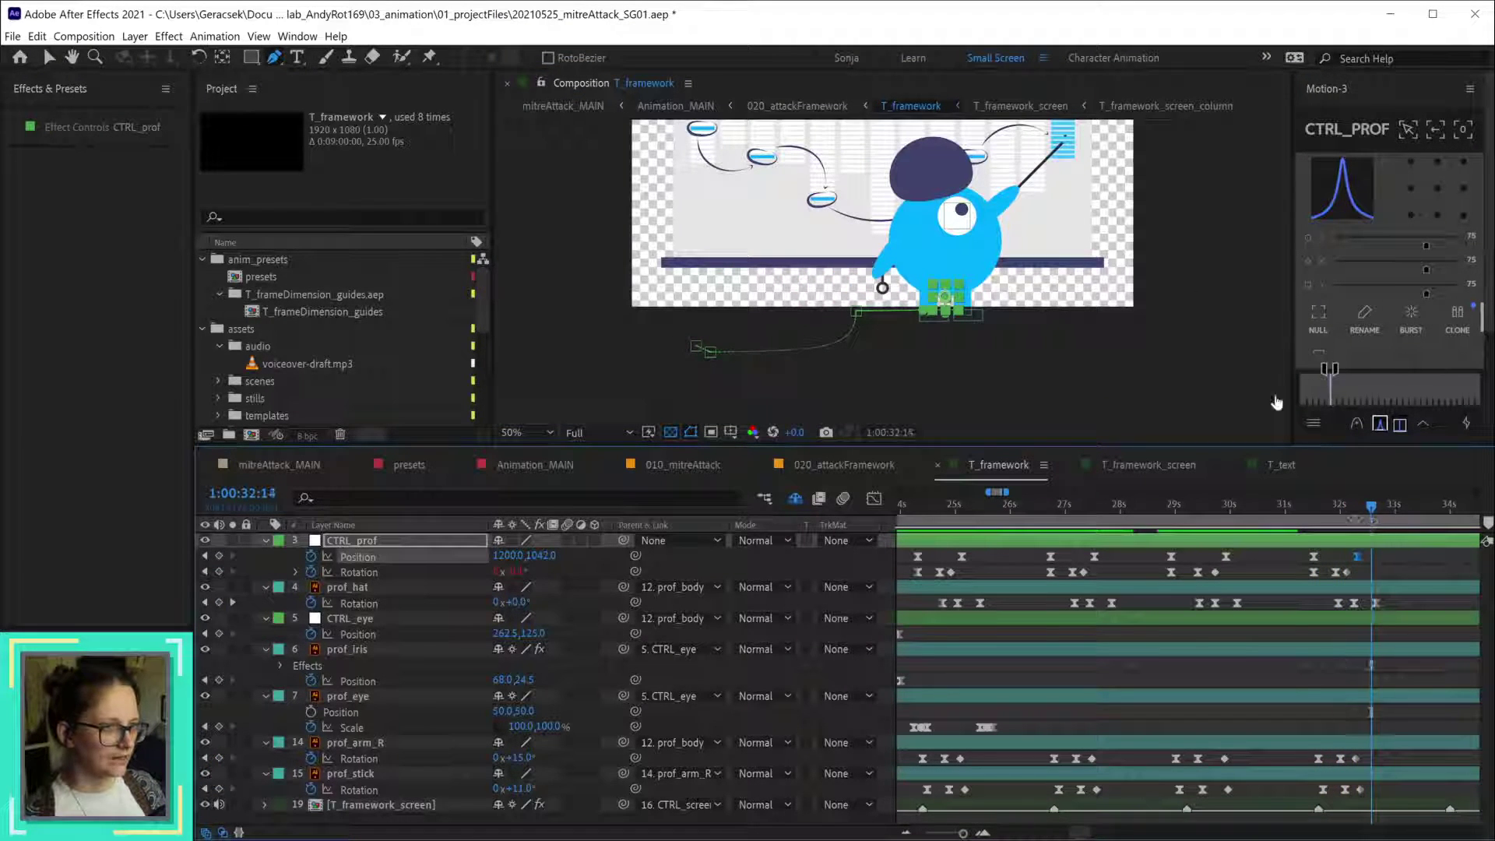
key("space")
left_click_drag(1165, 234, 1102, 320)
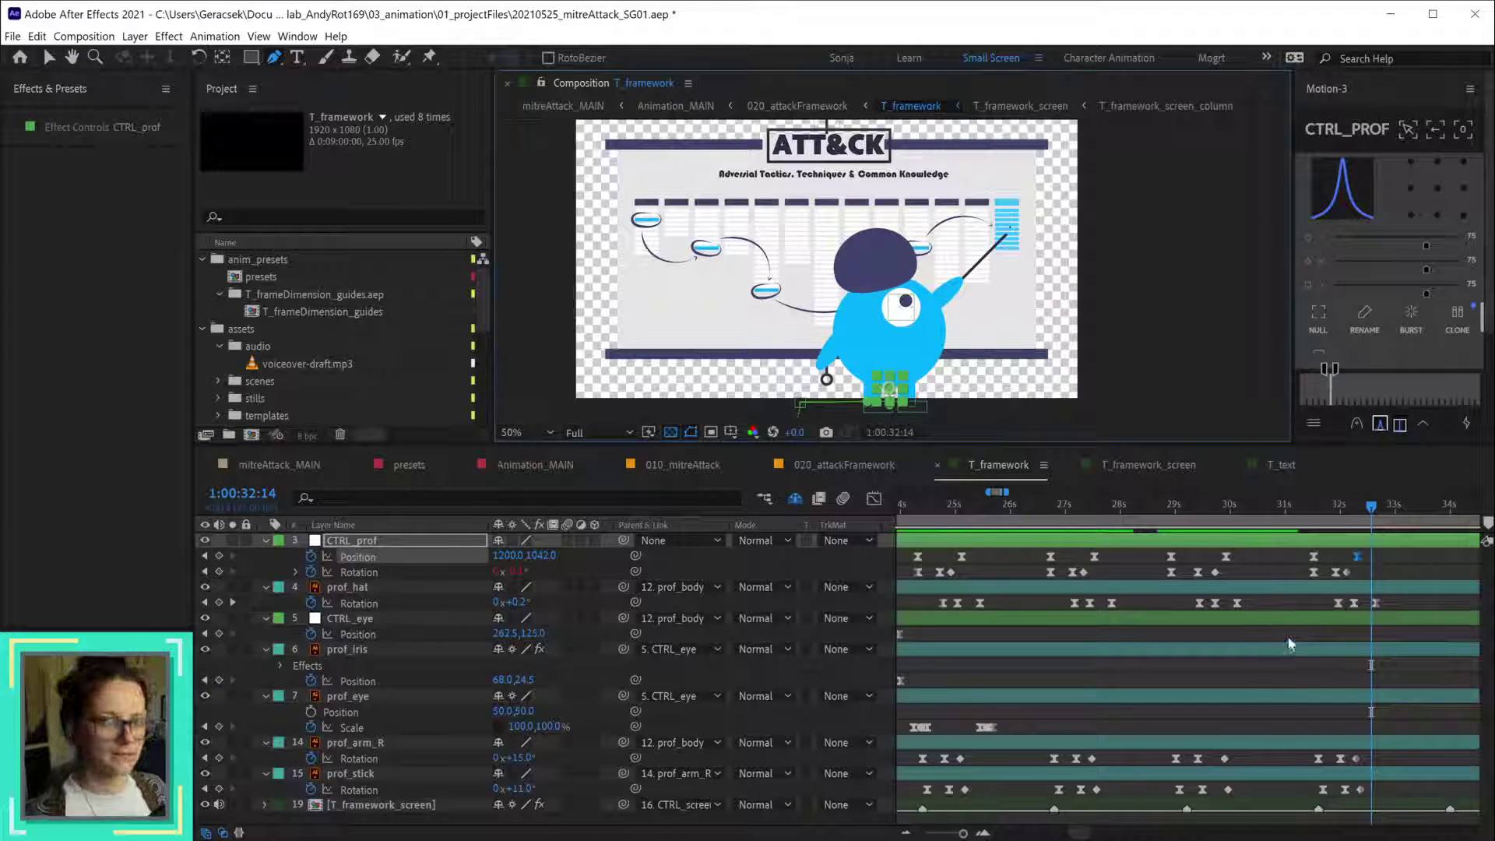
left_click(1332, 508)
left_click_drag(1339, 510, 1390, 522)
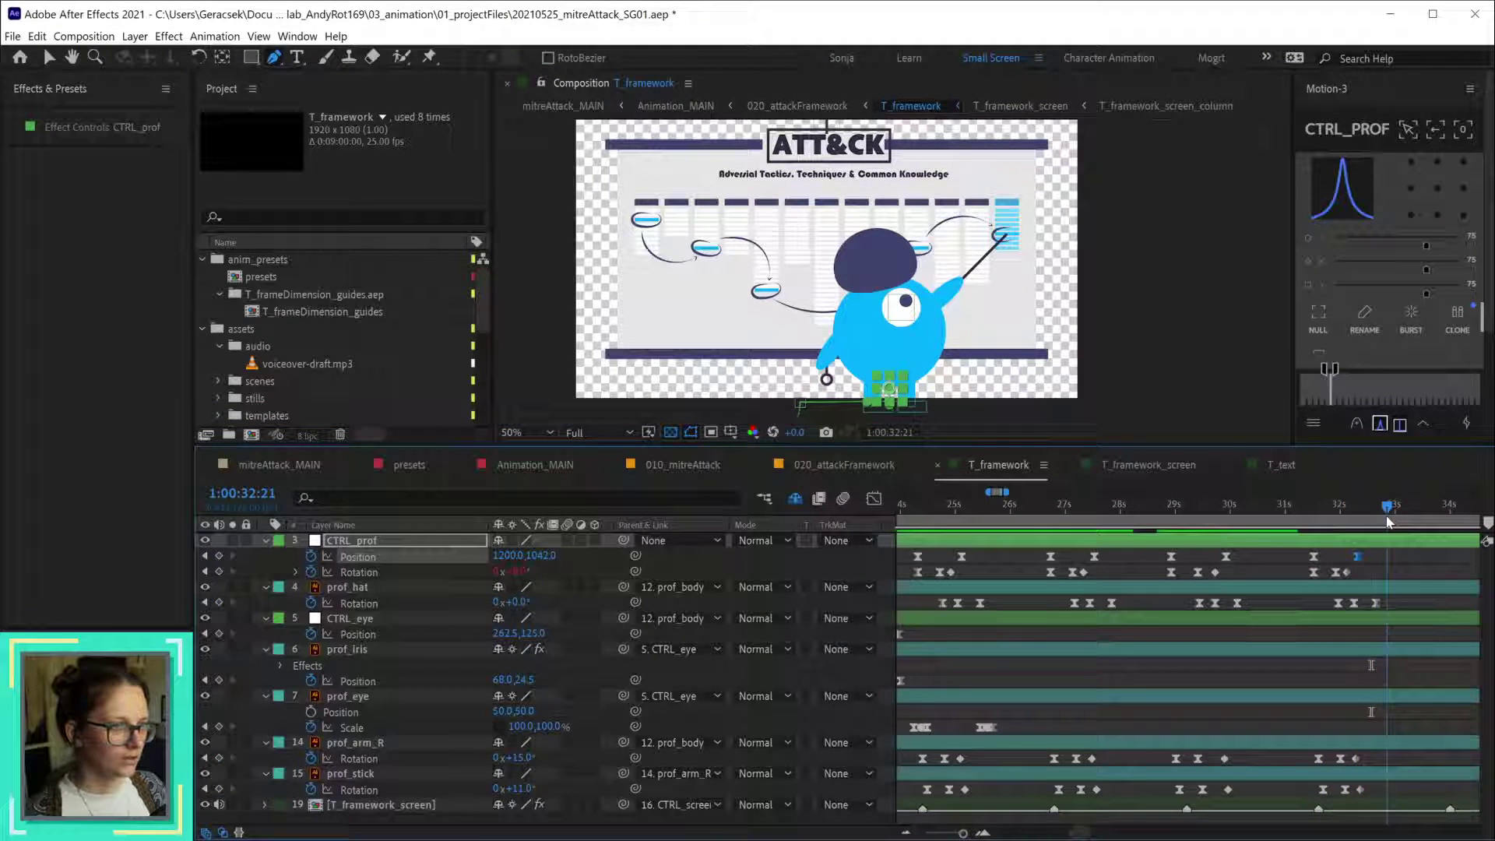
left_click_drag(1389, 522, 1379, 514)
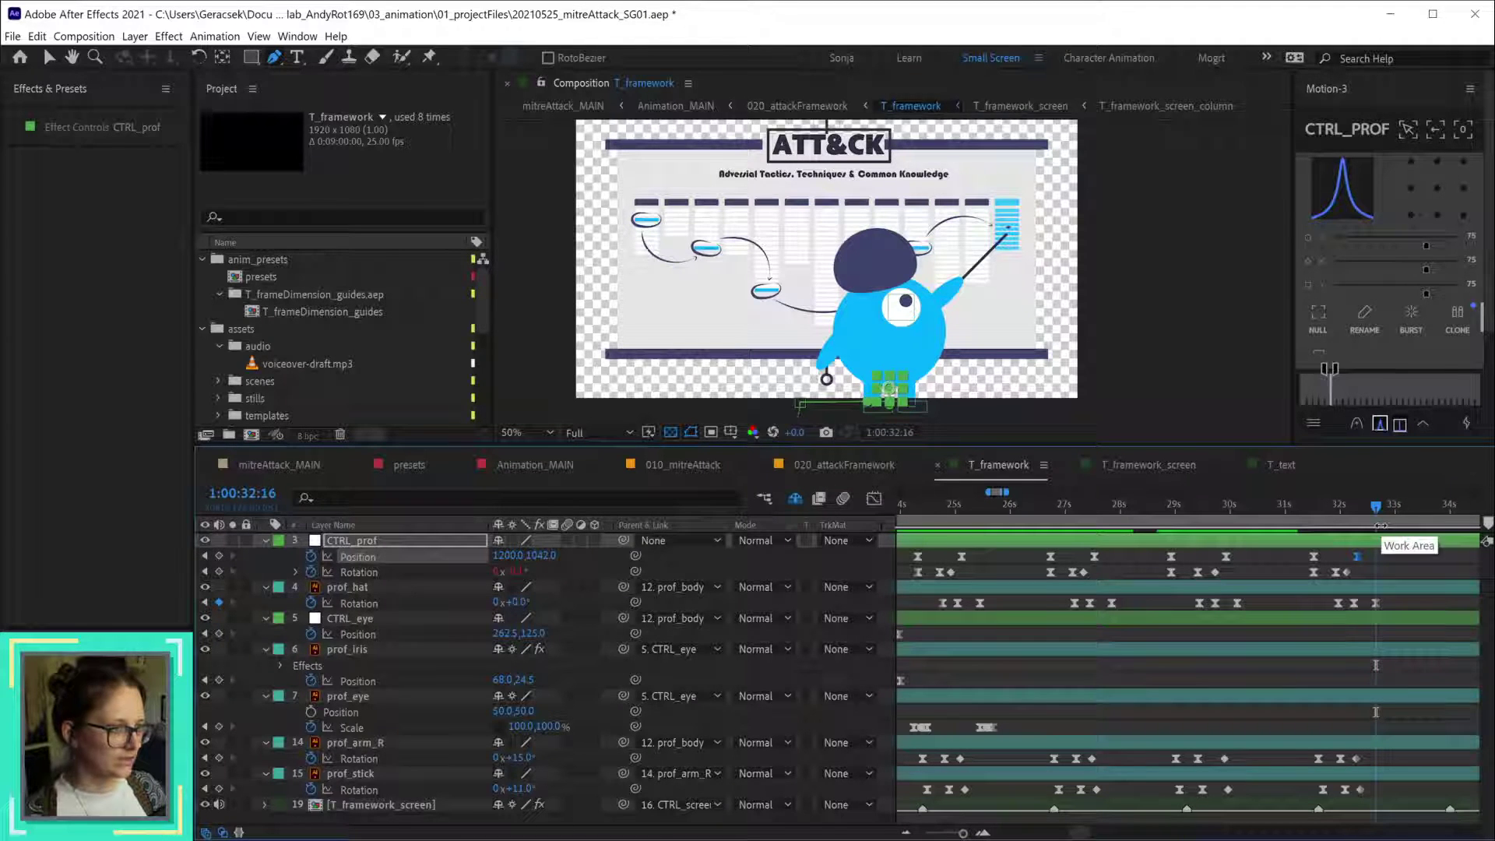
- Set CTRL_prof's last Position keyframe at 1:00:32:08 to X 1370, Y 1100 pixels
left_click(1357, 556)
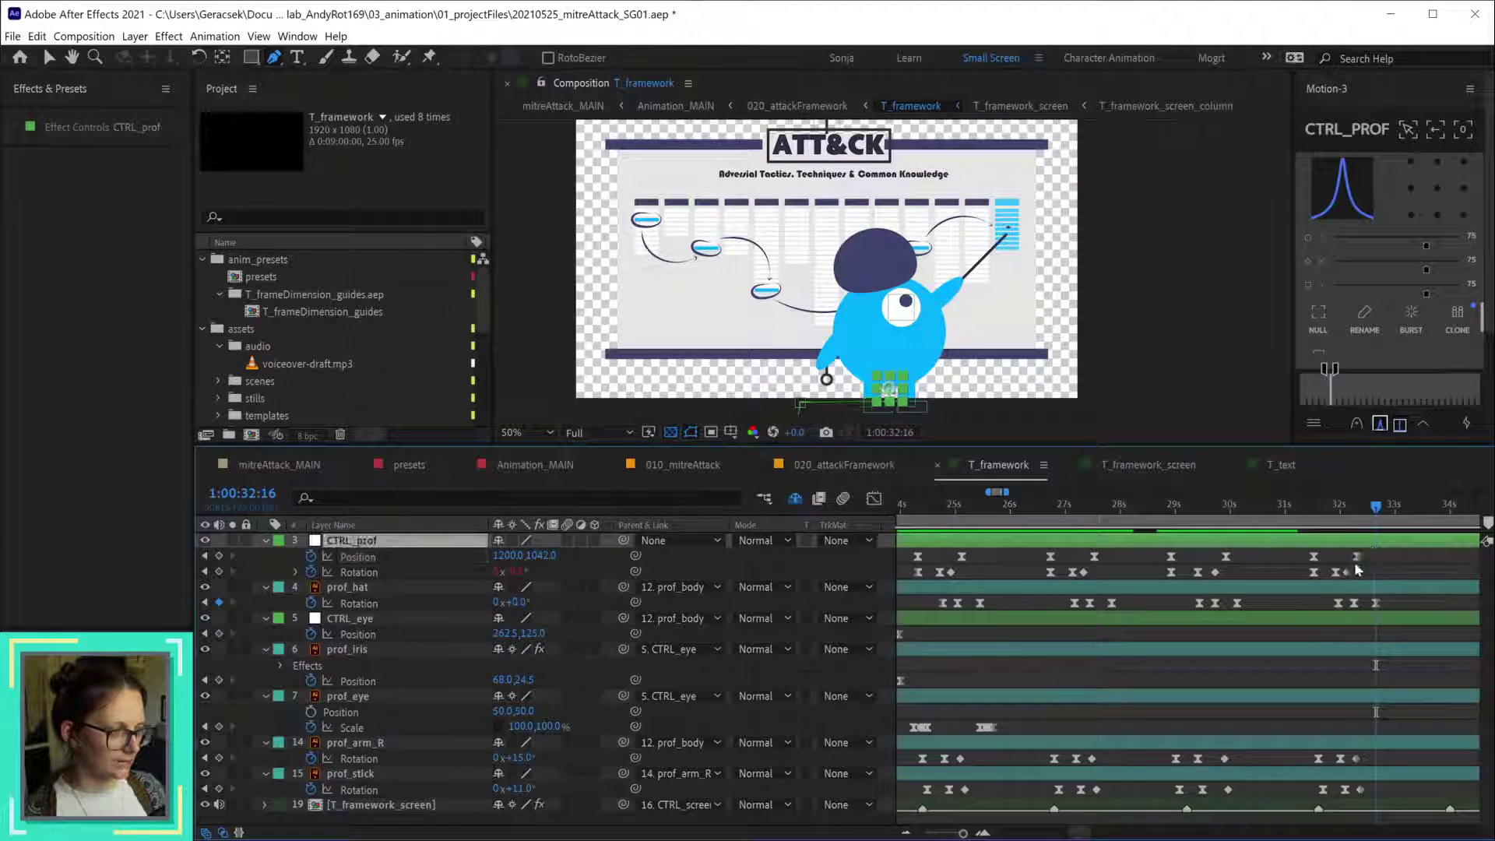
double_click(1357, 556)
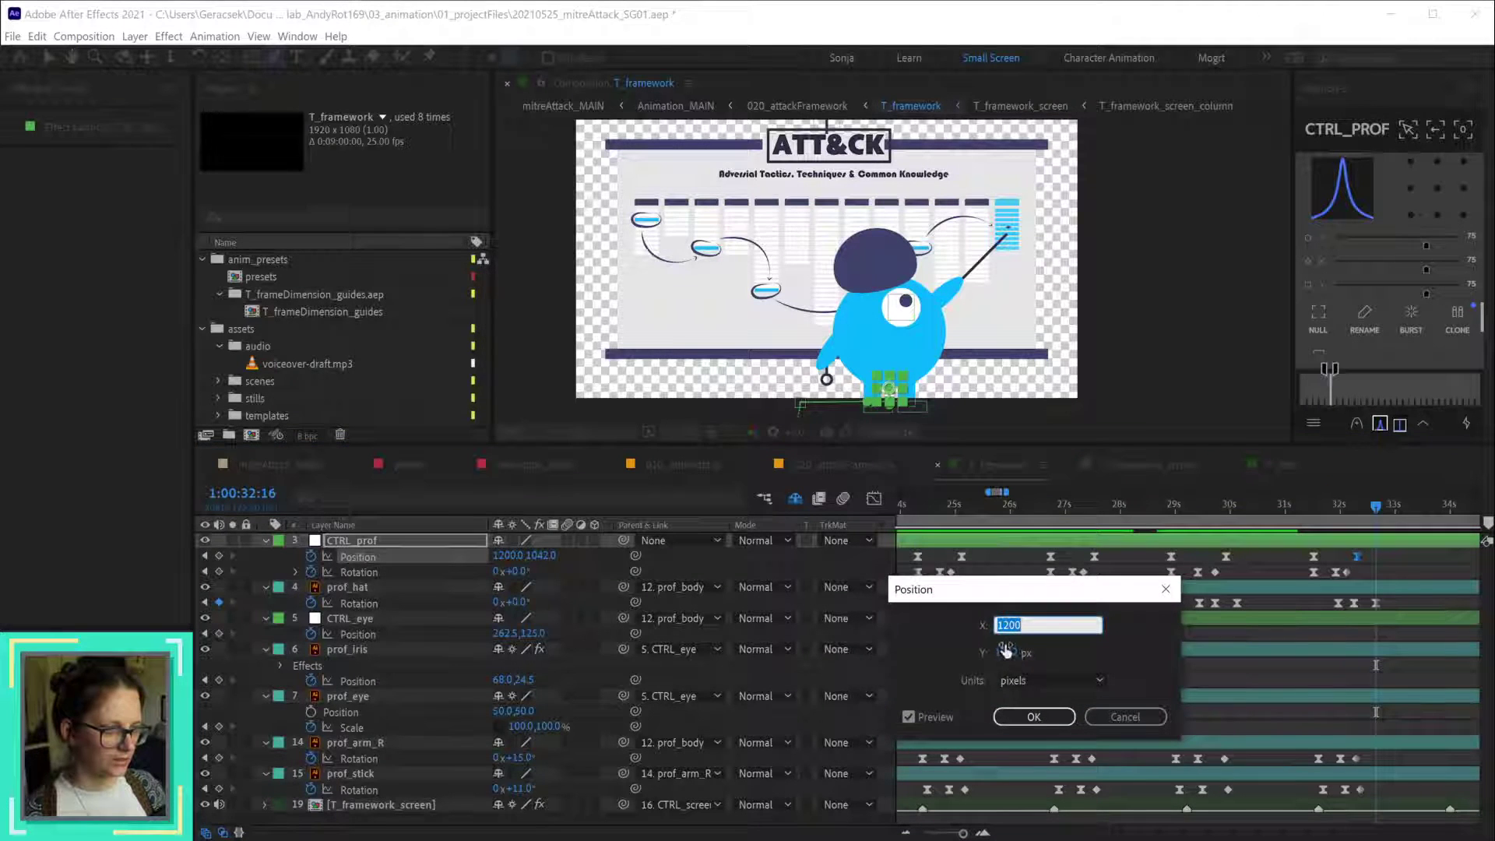
mouse_move(1013, 629)
left_mouse_down()
mouse_move(1033, 628)
mouse_move(999, 652)
mouse_move(1013, 652)
left_mouse_up()
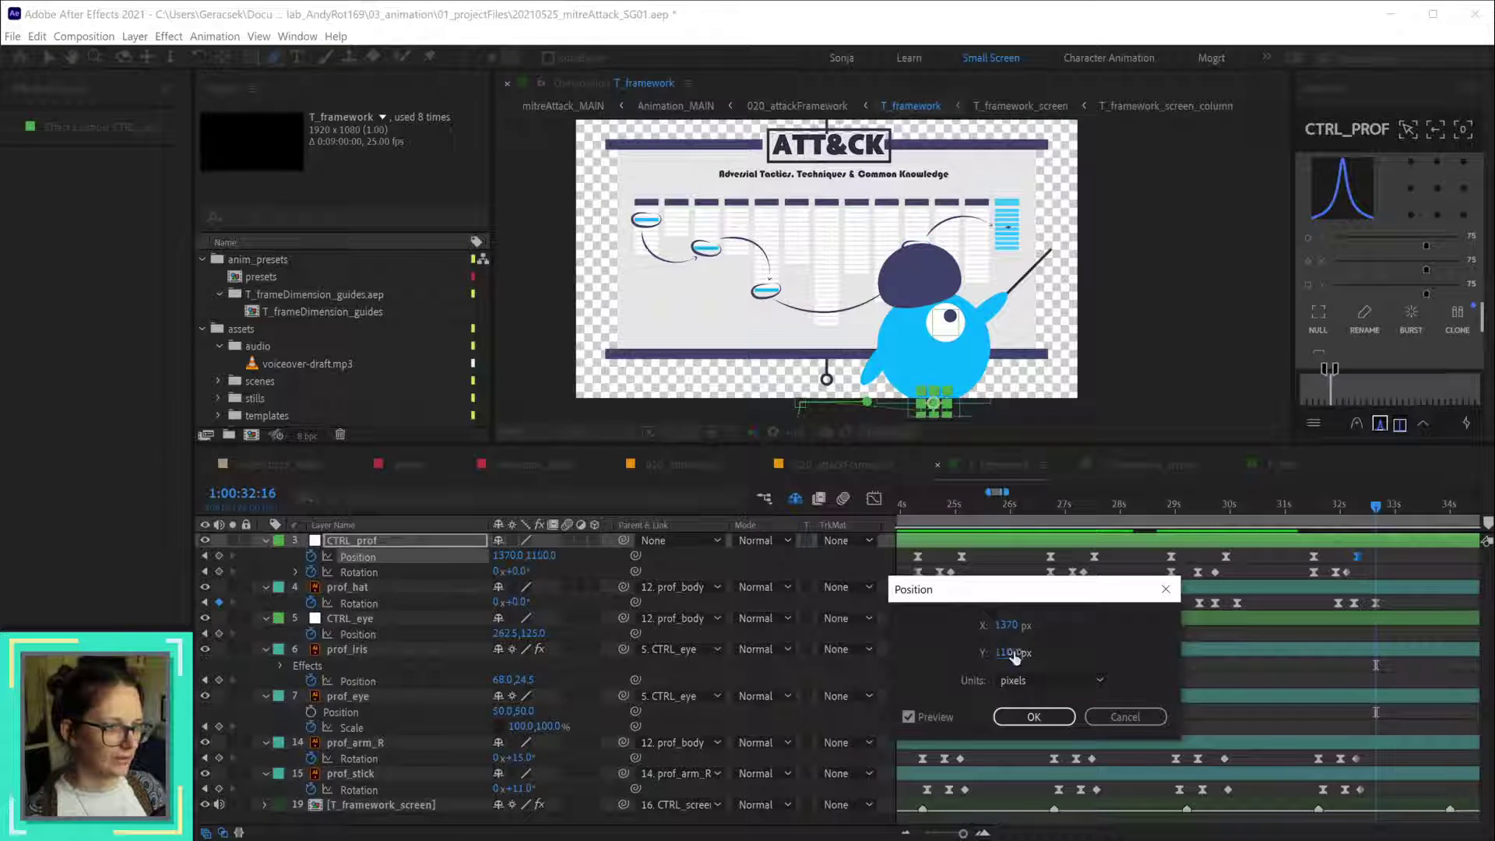
left_click(1033, 717)
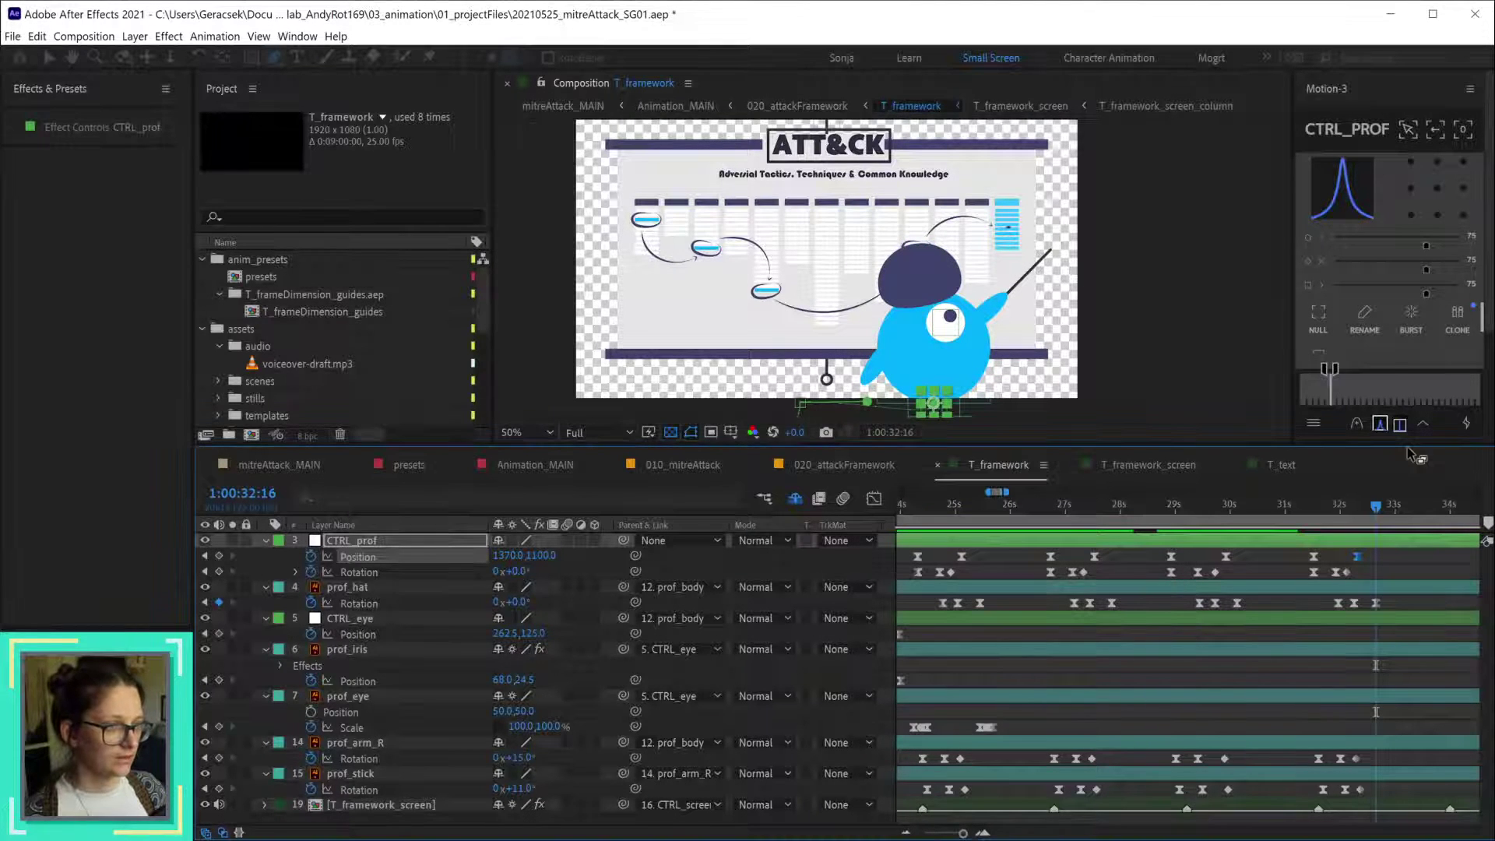
- Set prof_arm_R's last Rotation keyframe, near 1:00:32:08, to -10 degrees
double_click(1357, 760)
left_click_drag(862, 612, 830, 602)
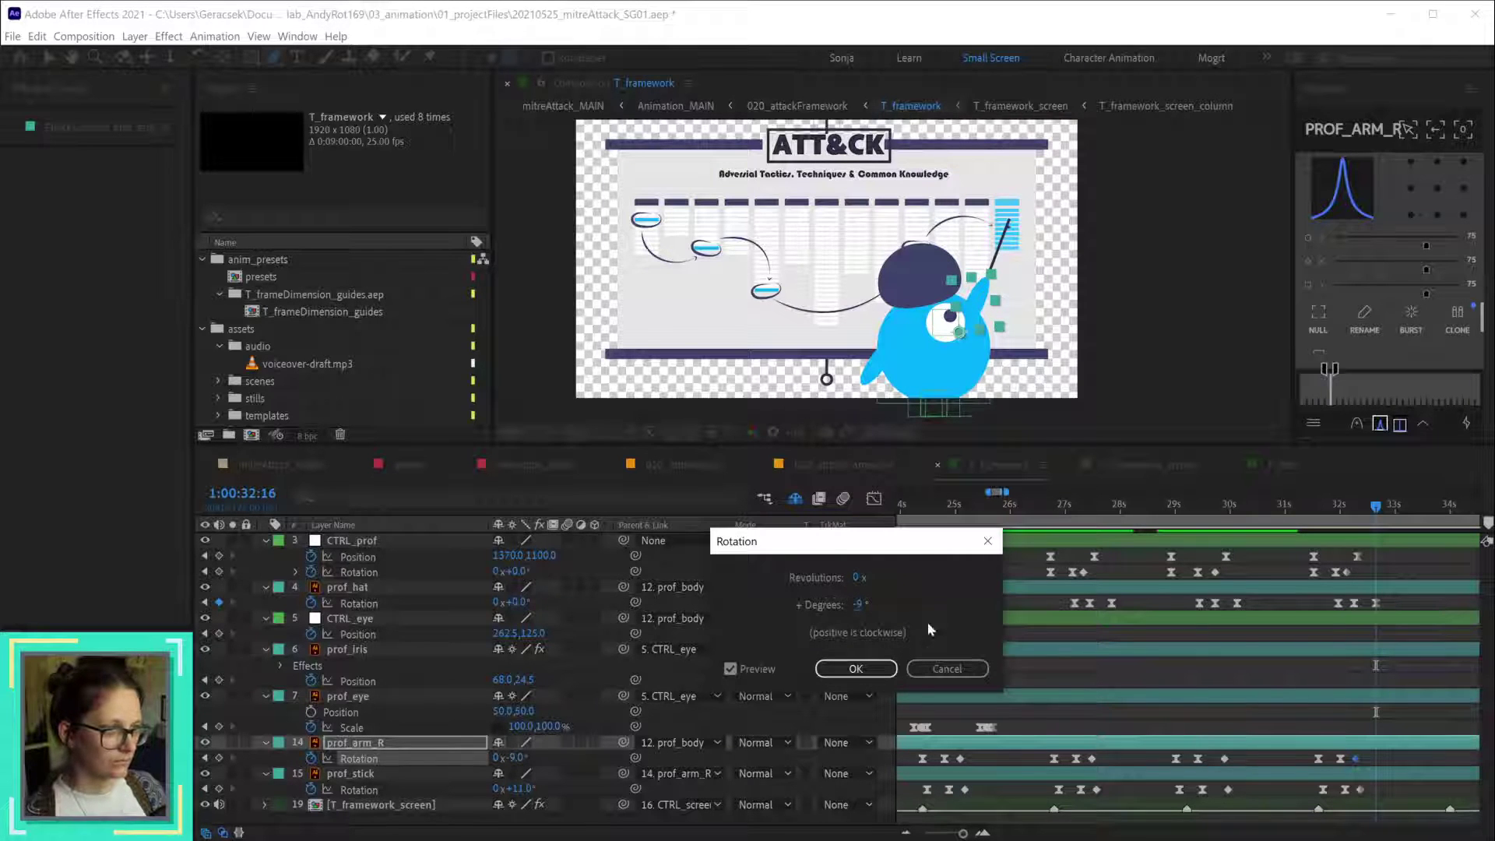
left_click(859, 604)
type("-10")
key("Return")
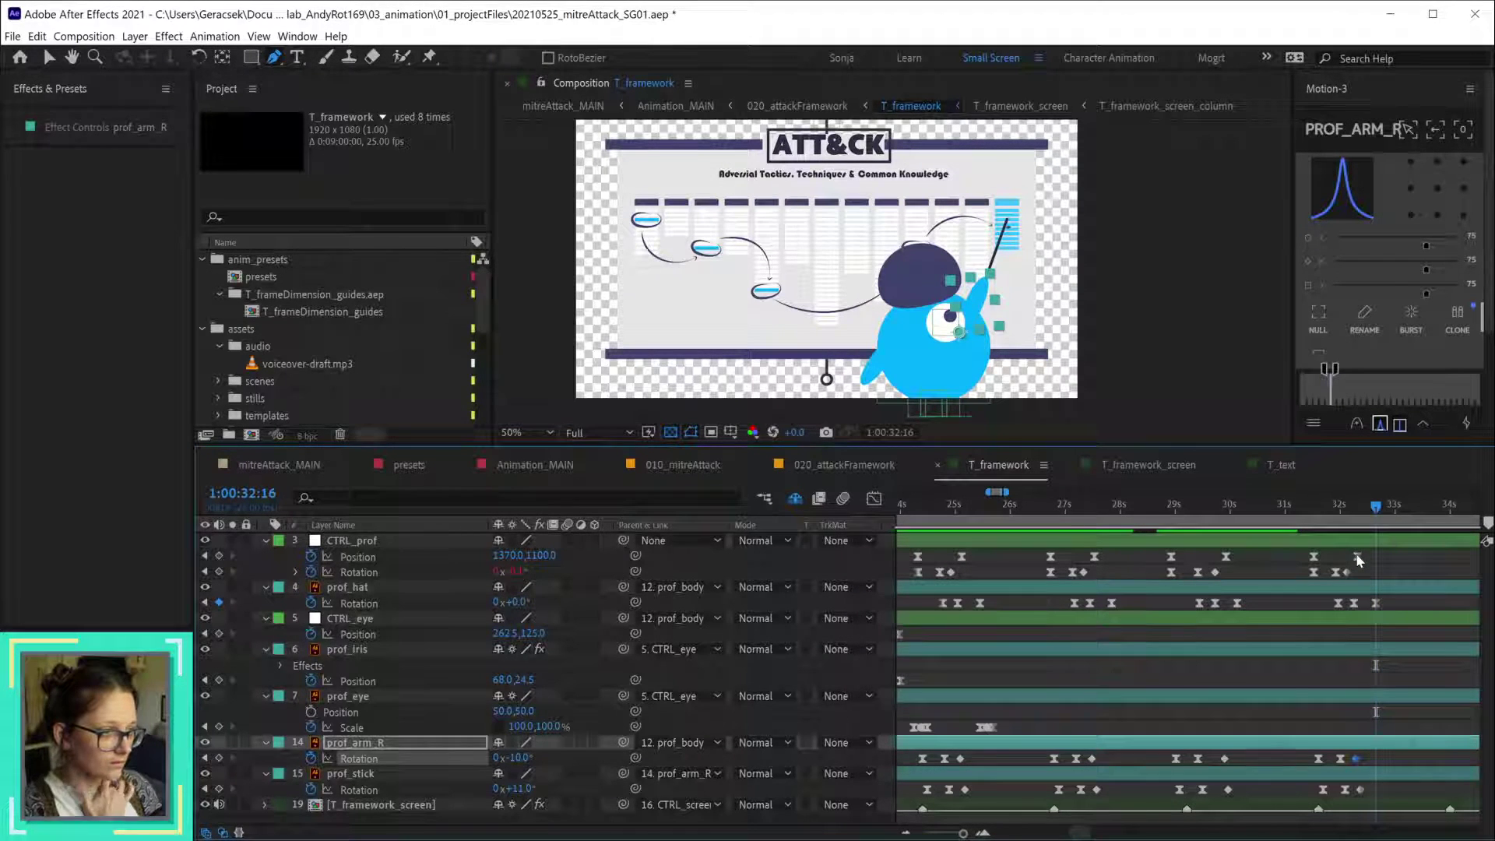
- Set CTRL_prof's last Position keyframe at 1:00:32:08 to X 1360, Y 1158 pixels
double_click(1357, 556)
left_click(1118, 646)
left_click_drag(1004, 627, 1014, 657)
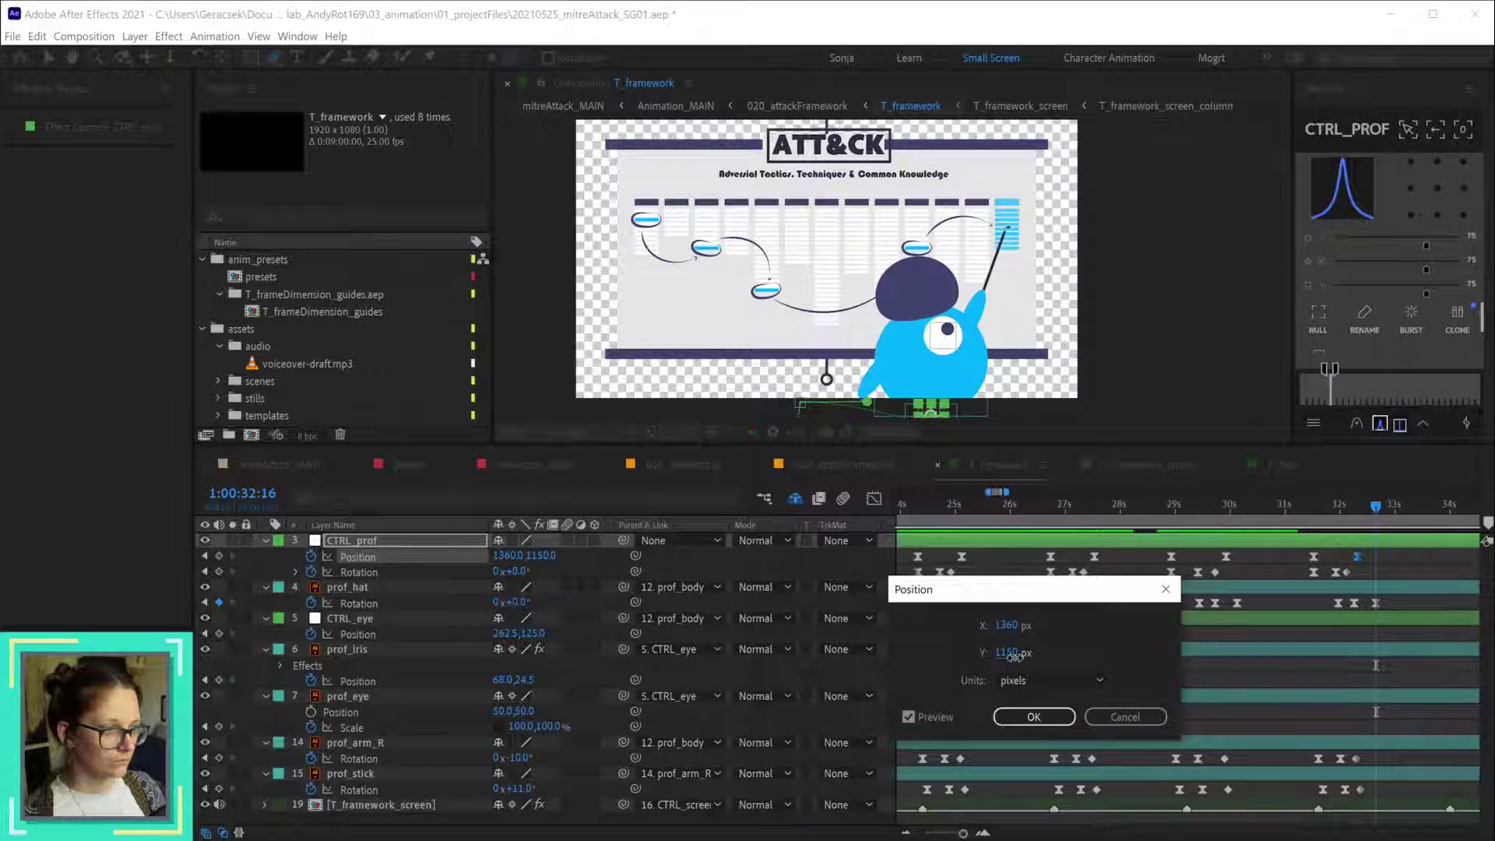
left_click_drag(1012, 656, 1018, 657)
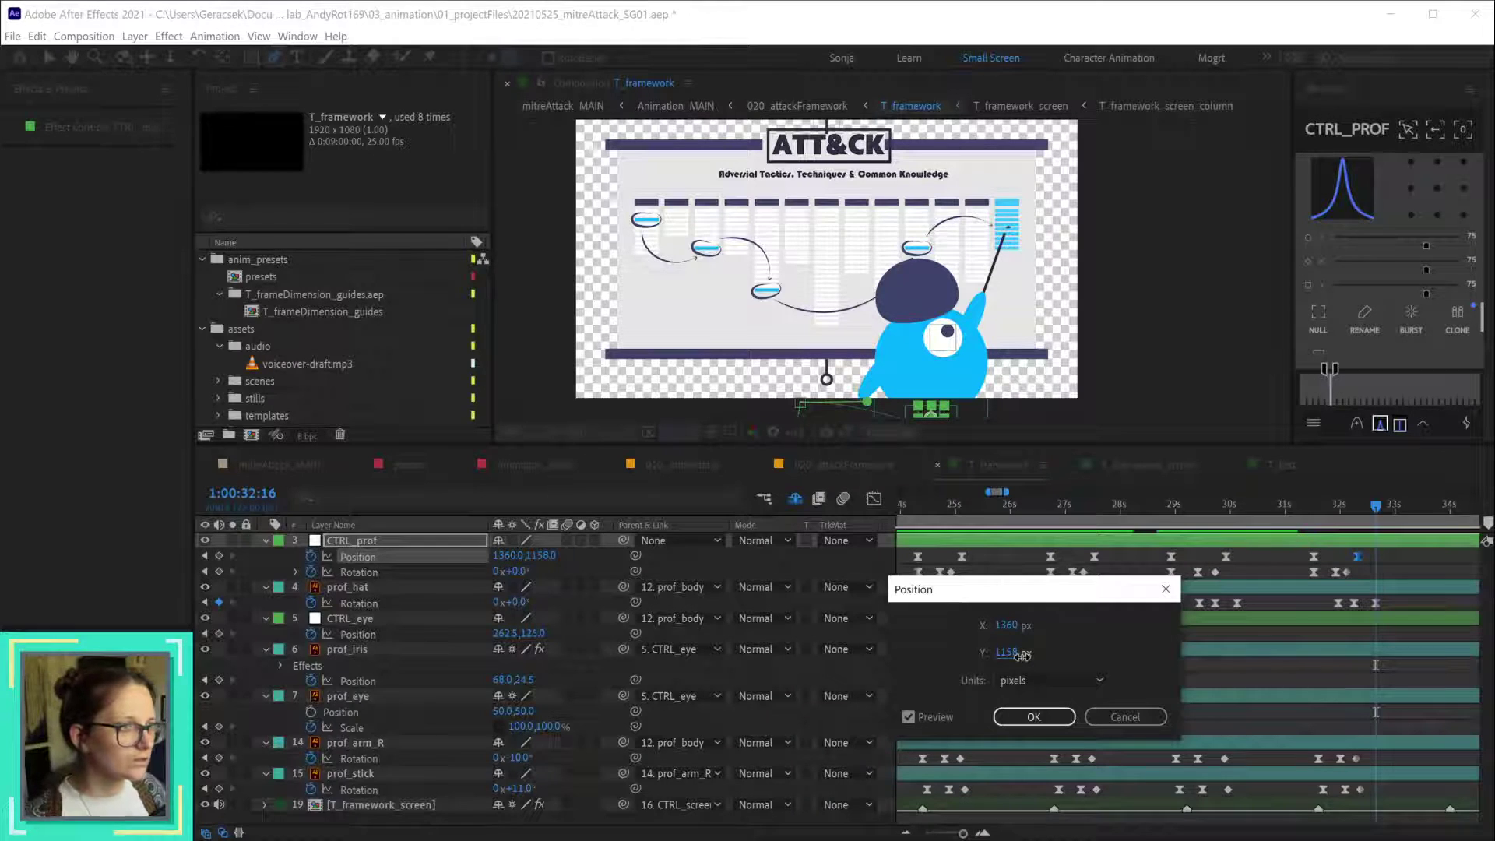
left_click(1042, 718)
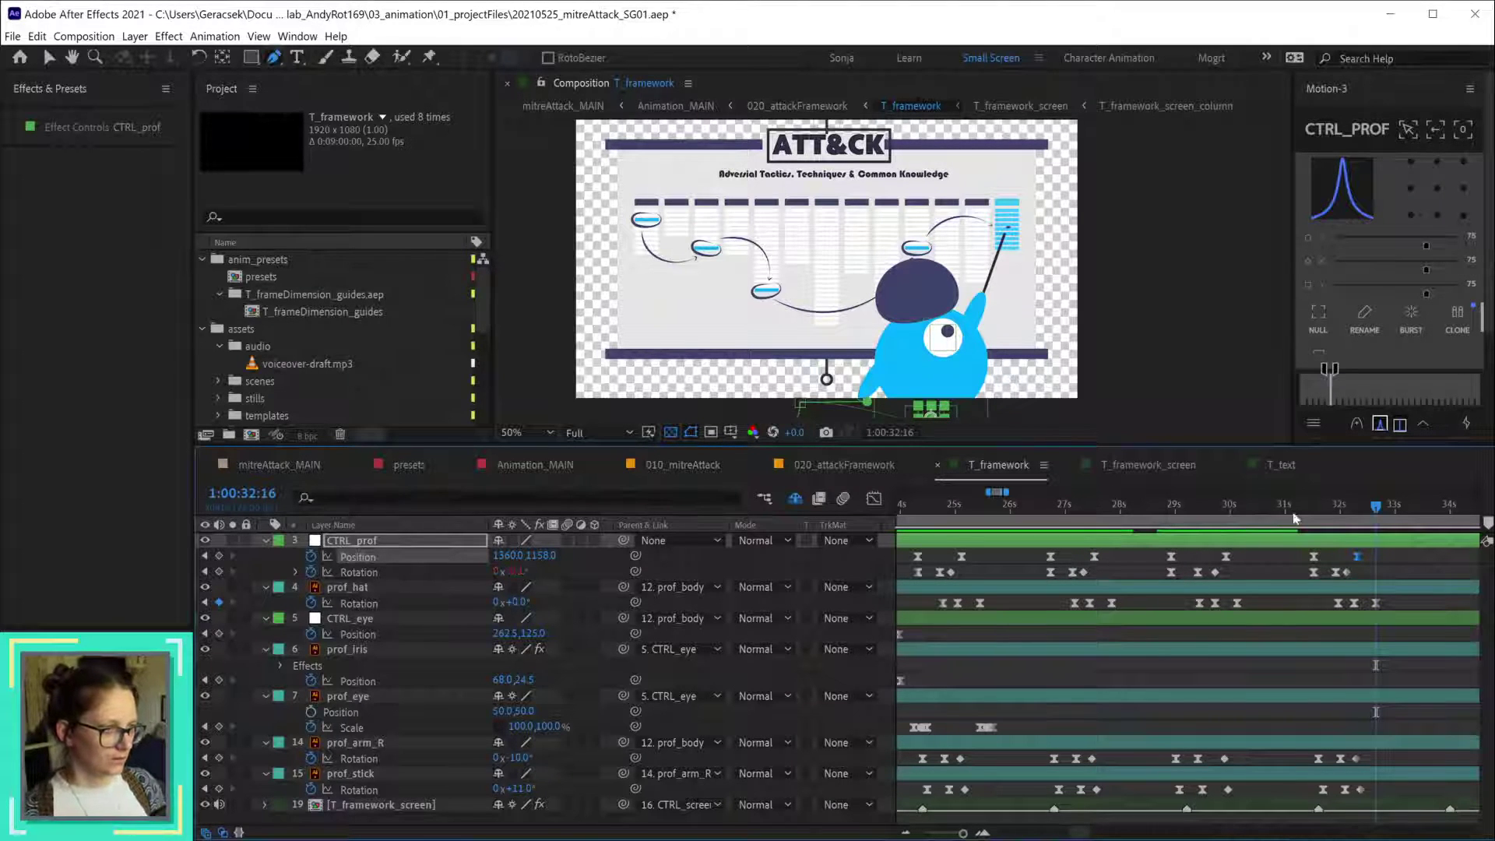
- Swing the vertical motion-path handle of CTRL_prof's last Position keyframe from below its point to straight above it
left_click_drag(1296, 507, 1366, 520)
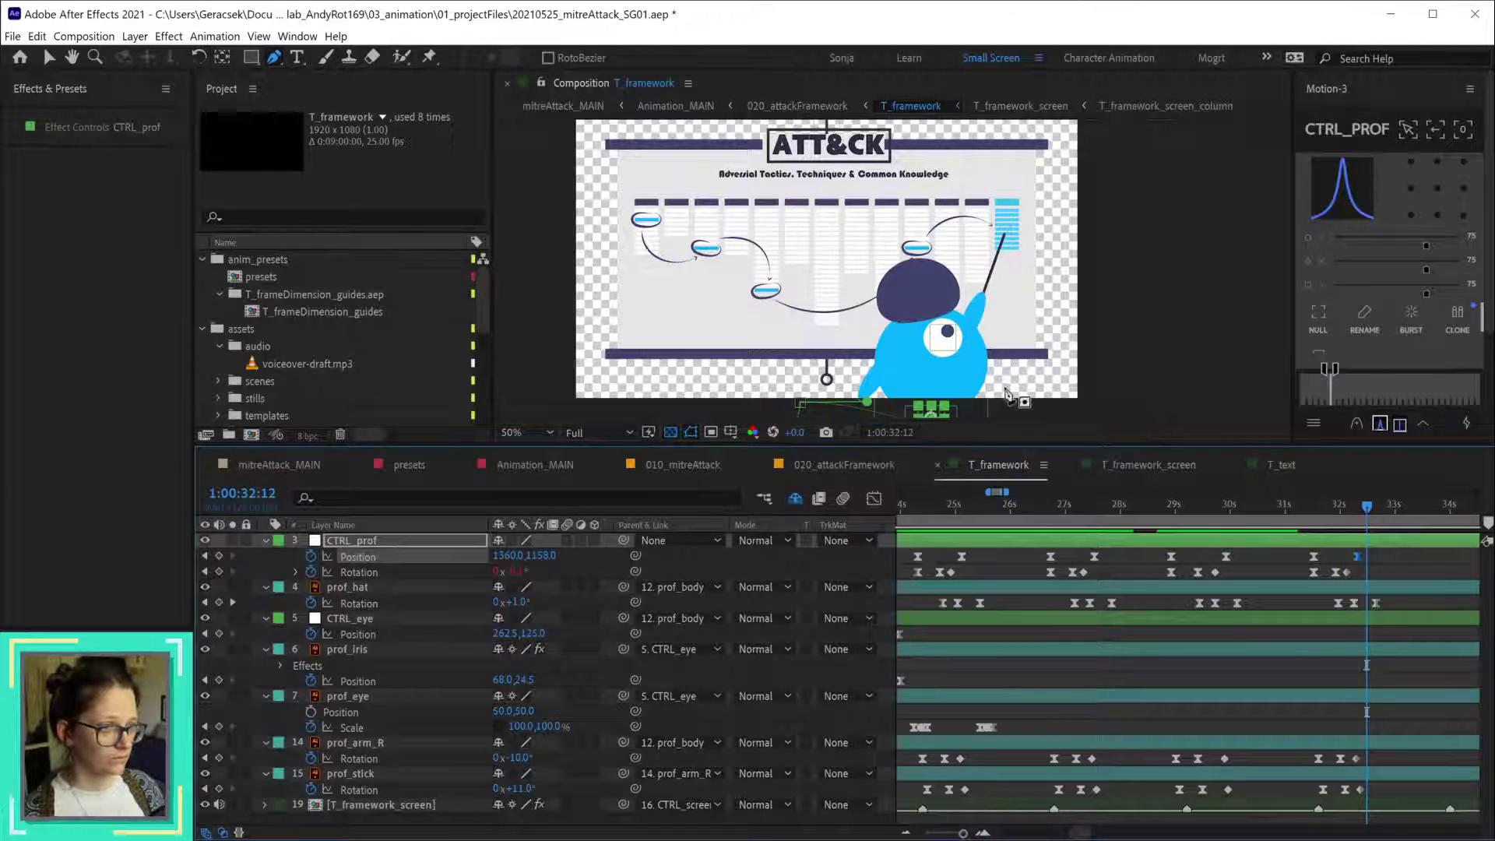
key("h")
left_click_drag(1054, 394, 1059, 292)
key("g")
scroll(935, 331, "up", 4)
left_click_drag(953, 339, 952, 204)
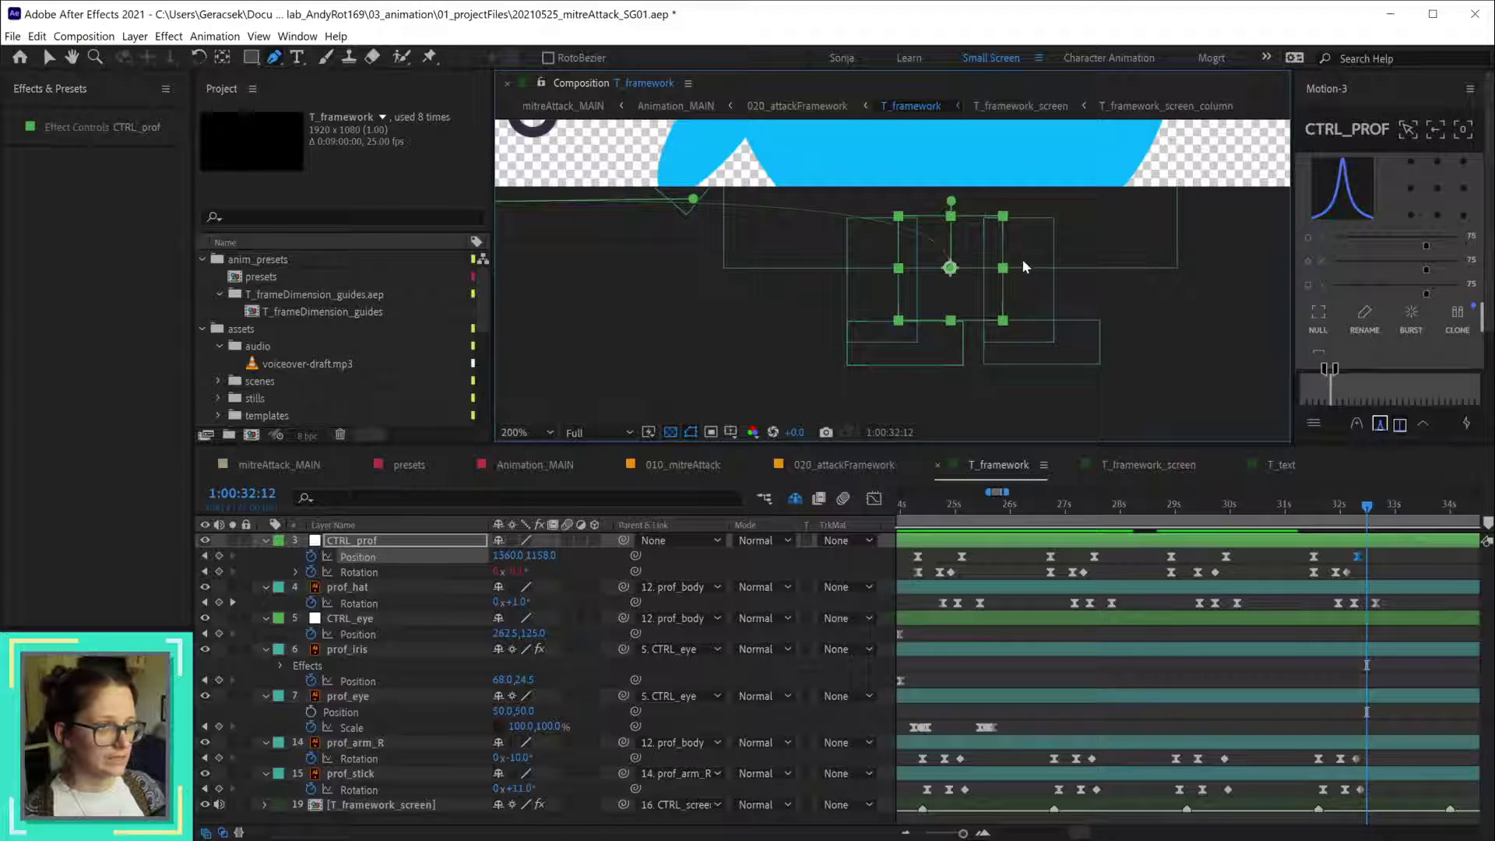
scroll(1023, 264, "down", 4)
scroll(1161, 300, "down", 2)
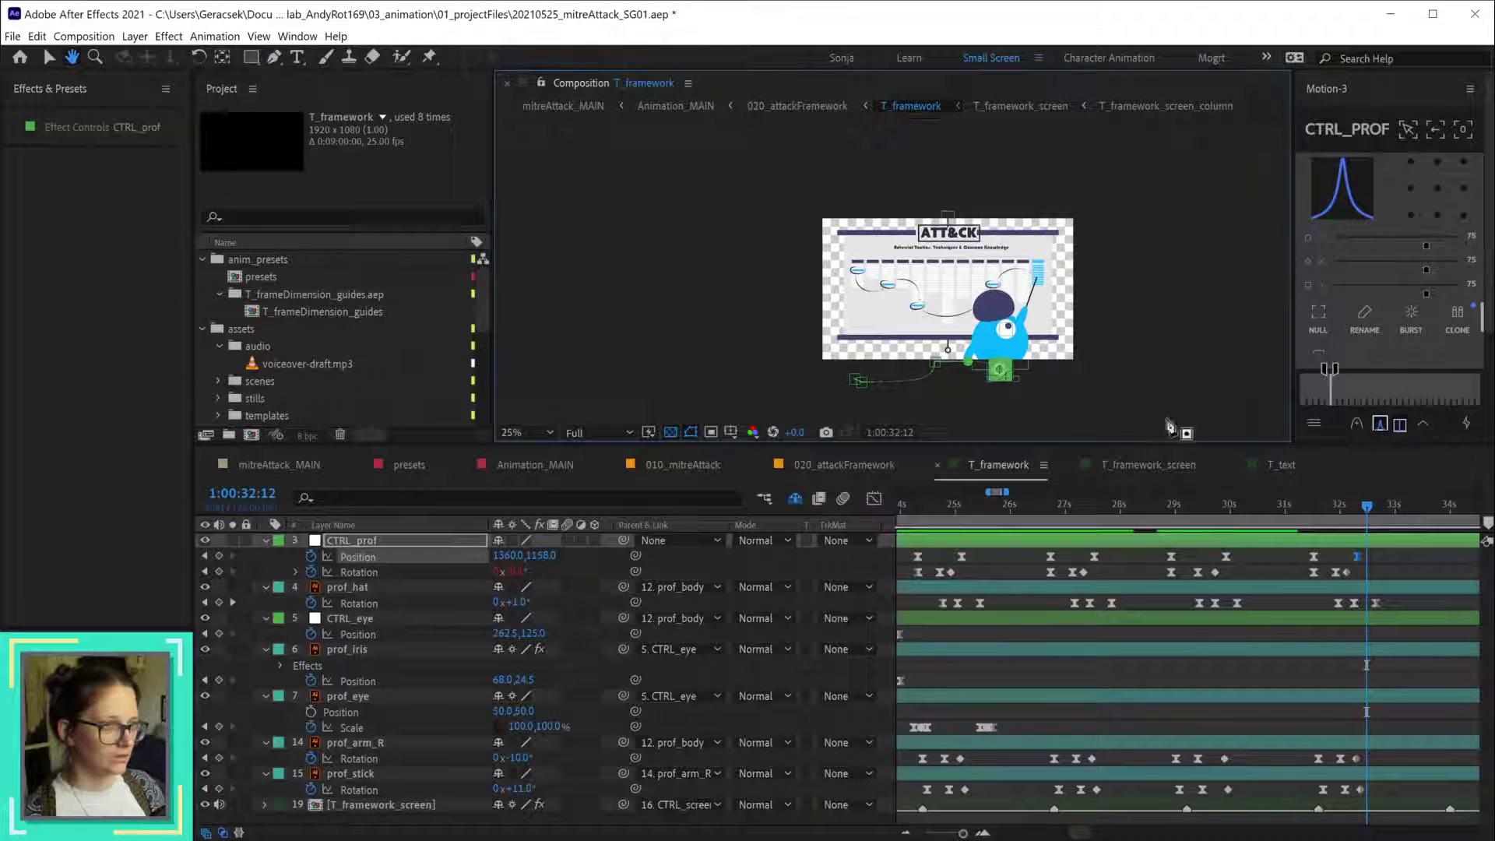
- Preview the professor's move to the last column from 1:00:31:07
left_click(1302, 512)
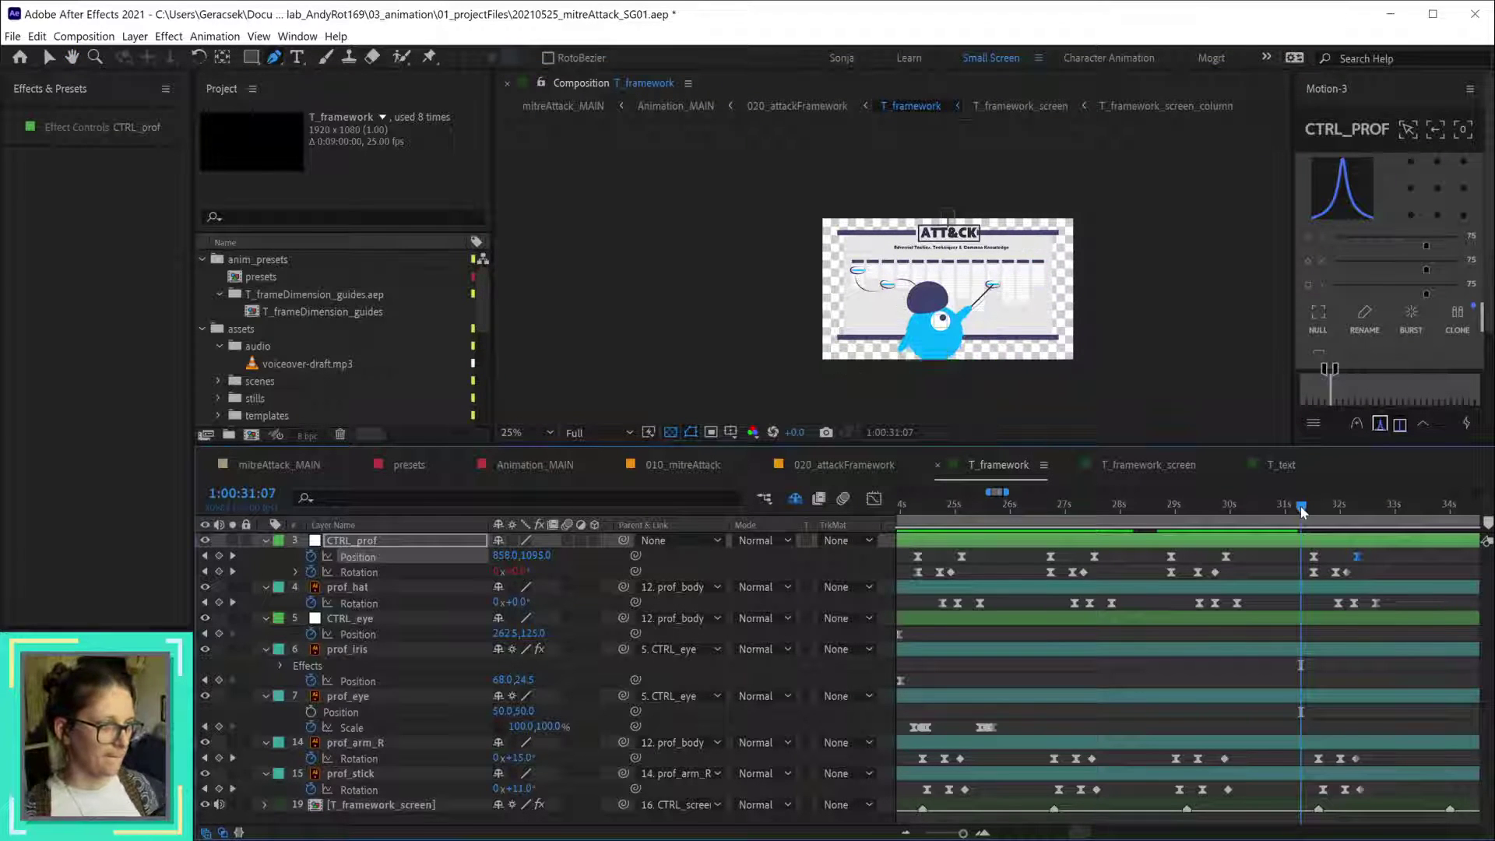
key("space")
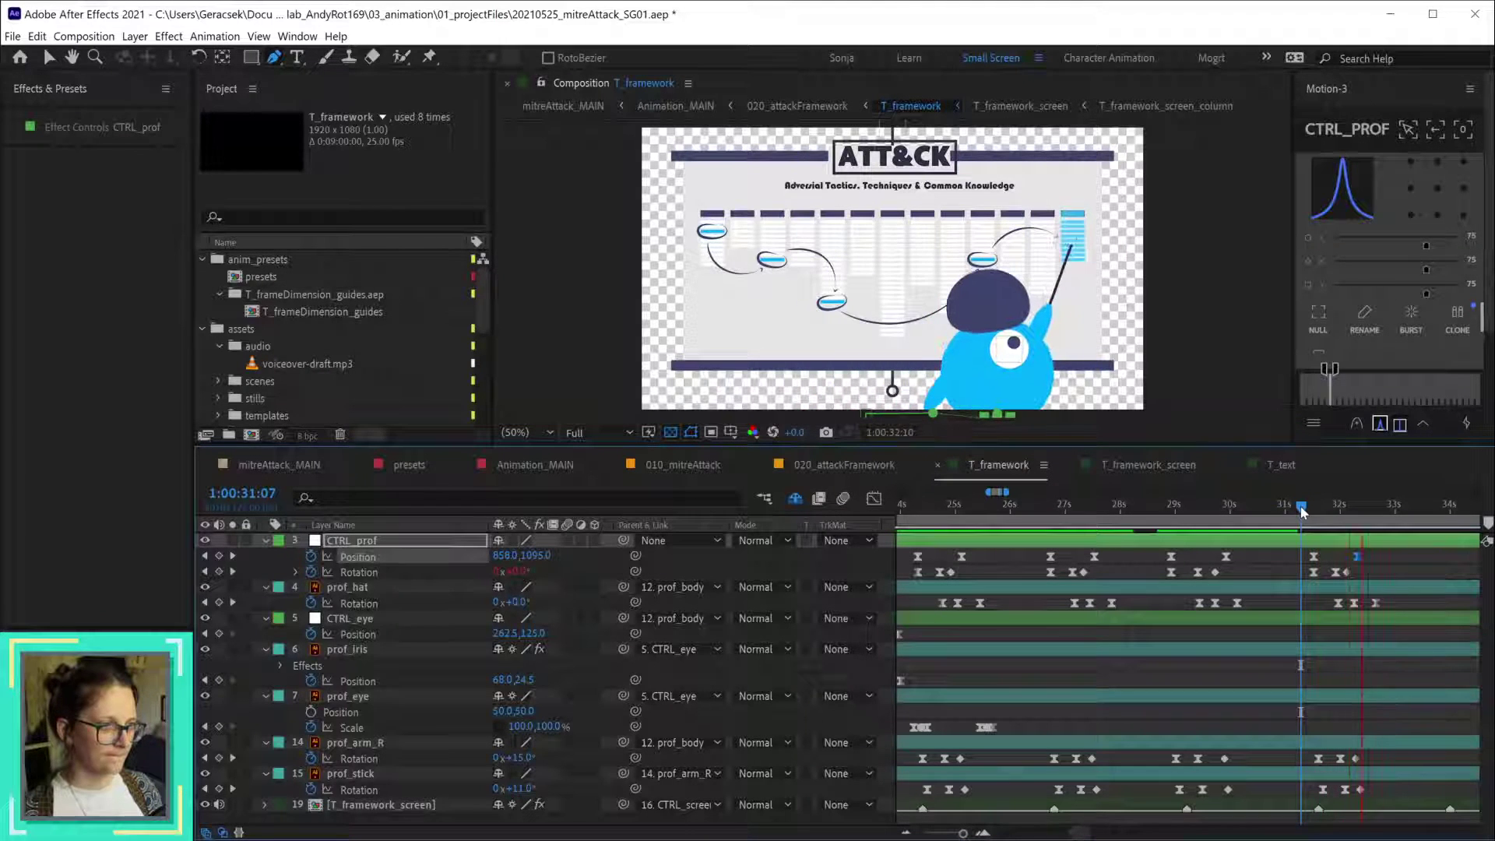
key("space")
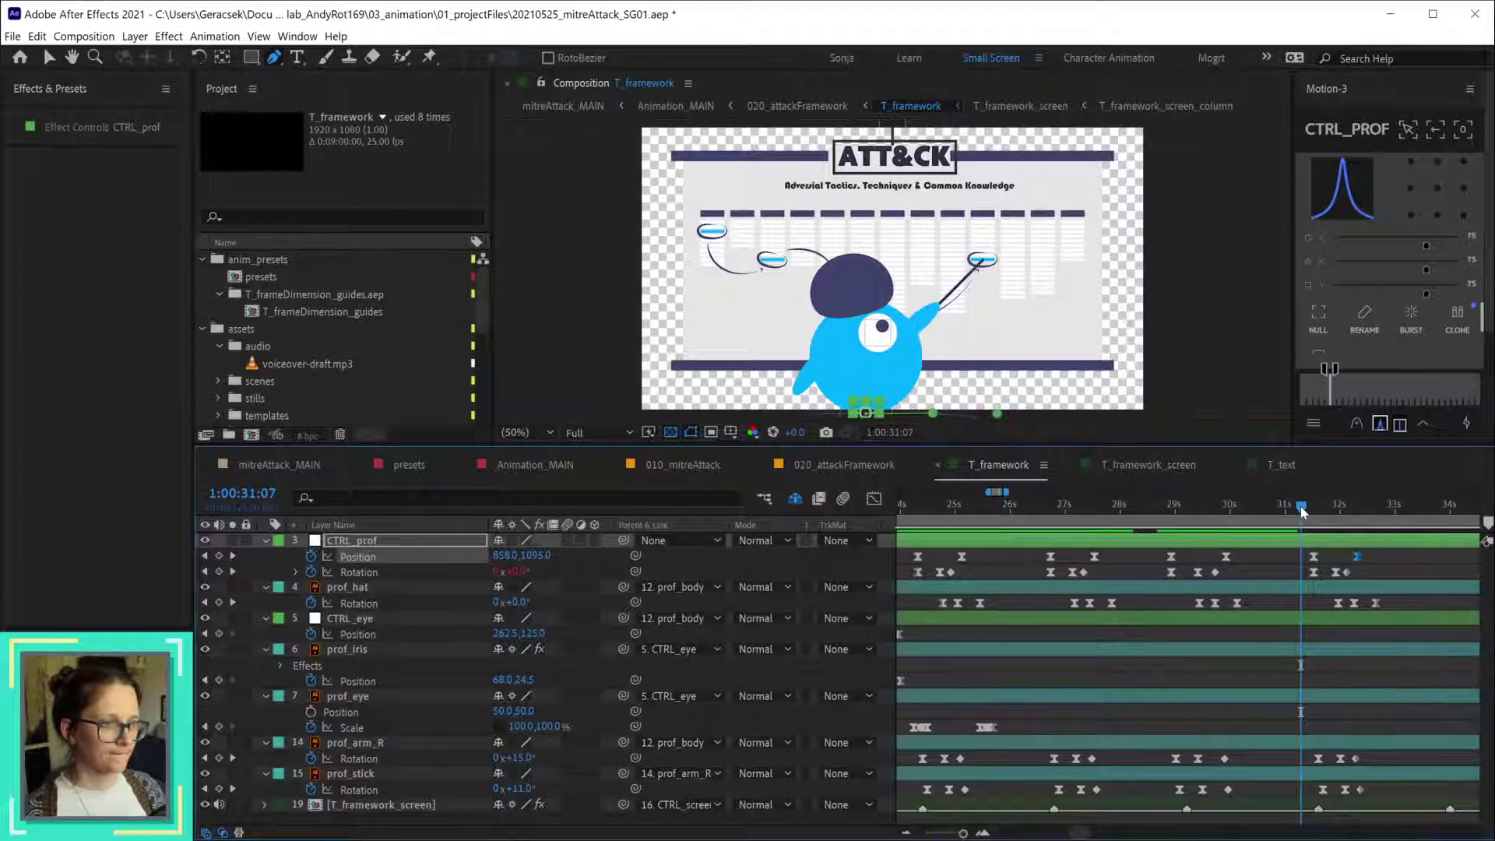
key("space")
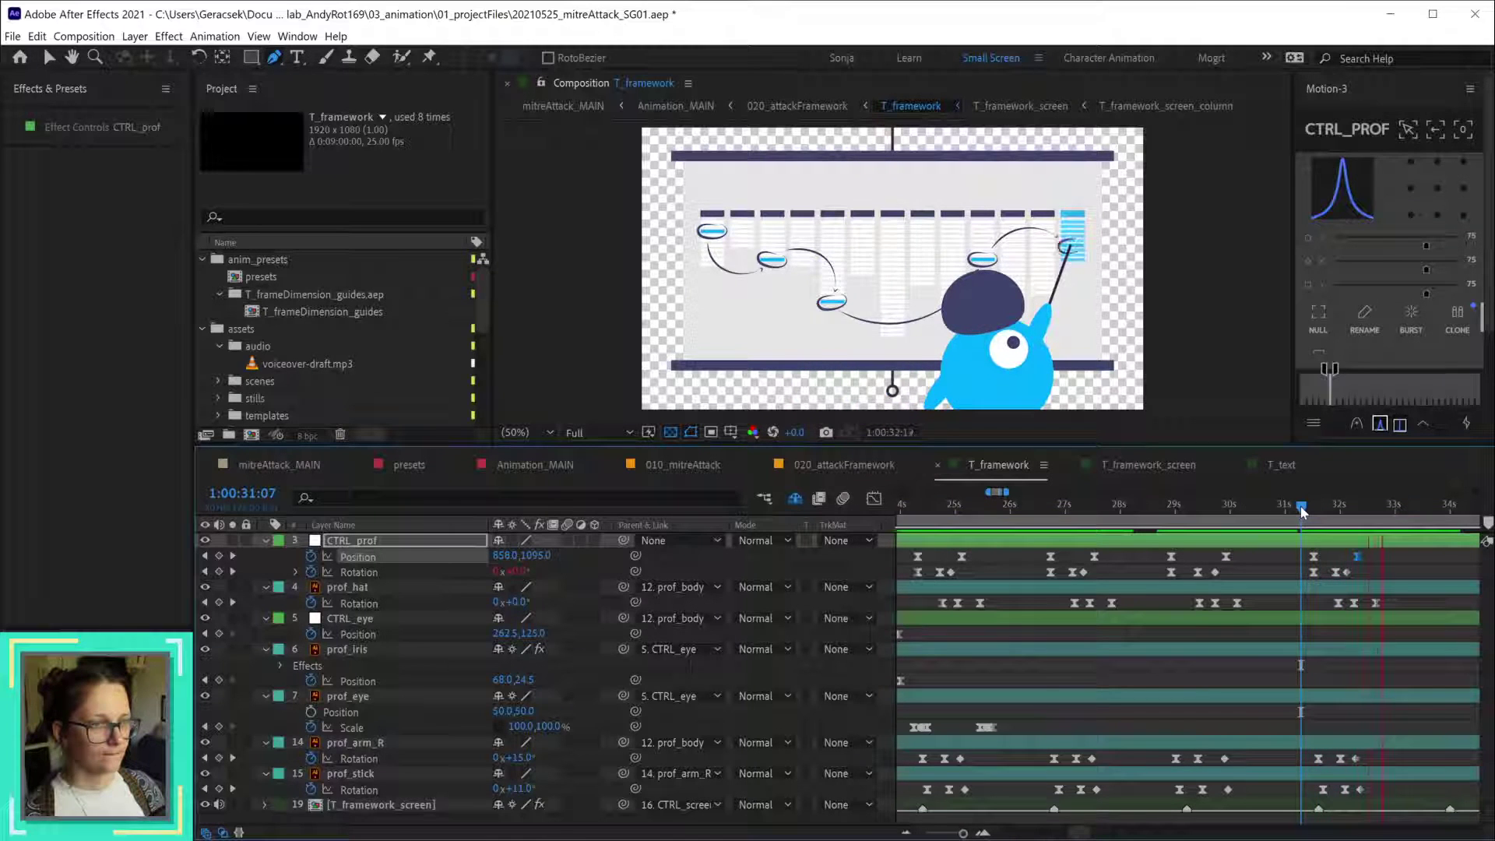
- Examine CTRL_prof's motion path around its 1:00:31:13 Position keyframe and replay the move from 1:00:31:07
left_click(1297, 549)
left_click(1297, 545)
scroll(966, 386, "down", 1)
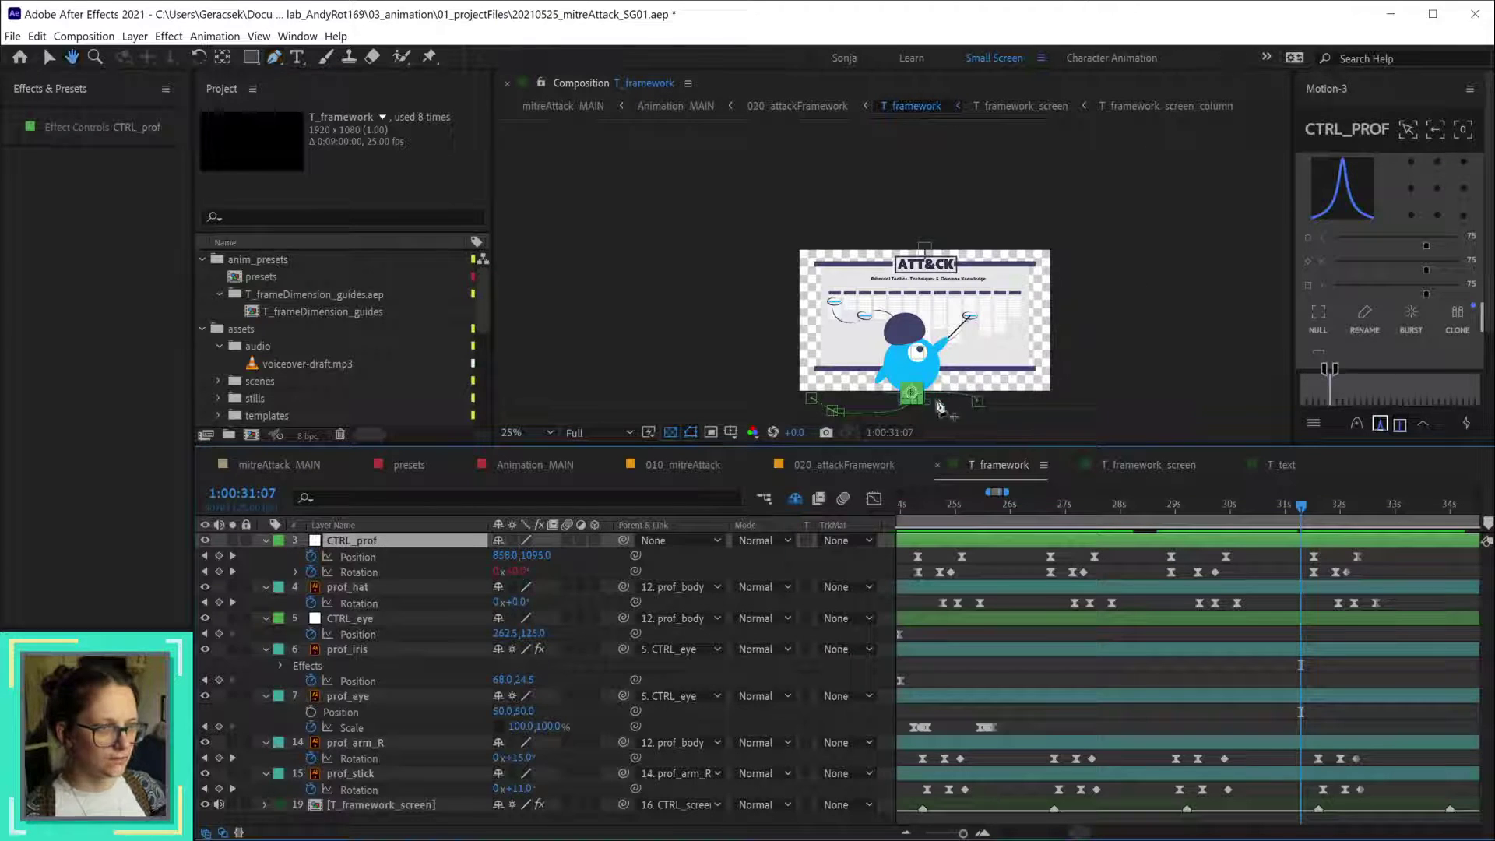
scroll(925, 395, "up", 3)
left_click_drag(925, 395, 905, 342)
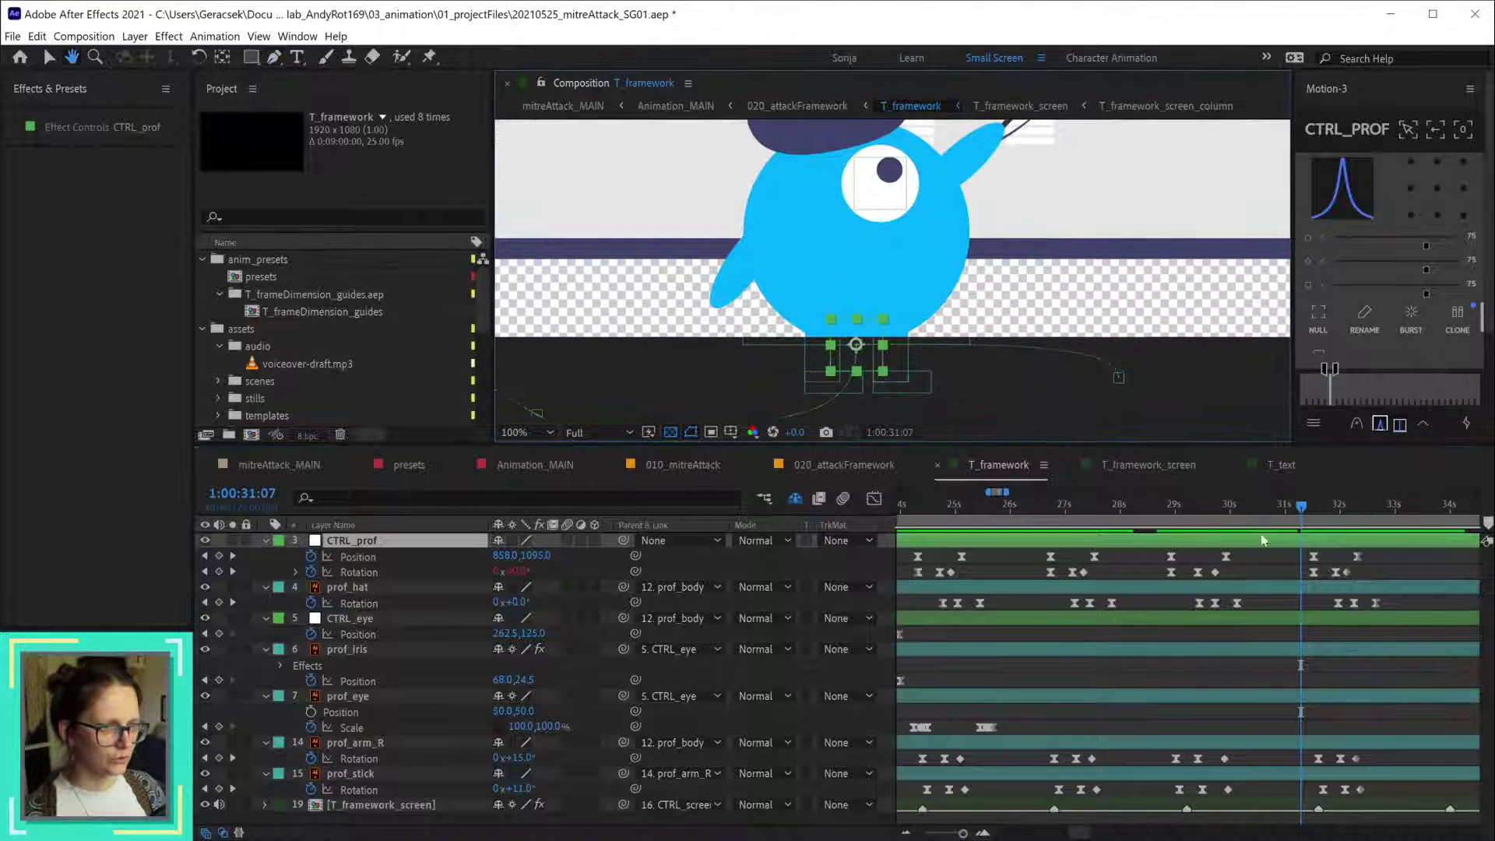
left_click(1316, 556)
scroll(879, 366, "up", 2)
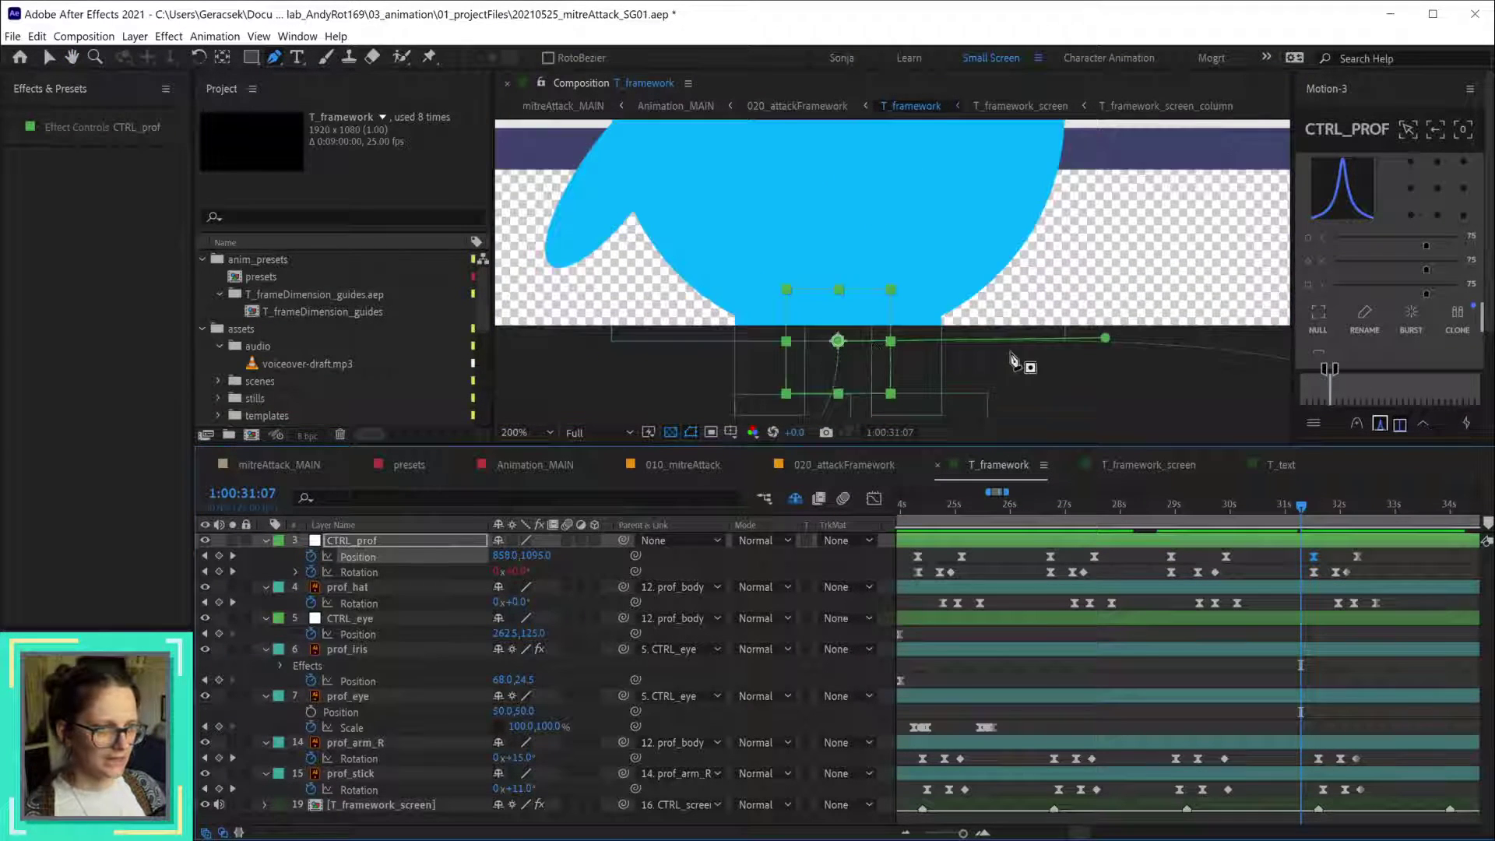
scroll(1043, 369, "down", 2)
scroll(1045, 373, "down", 2)
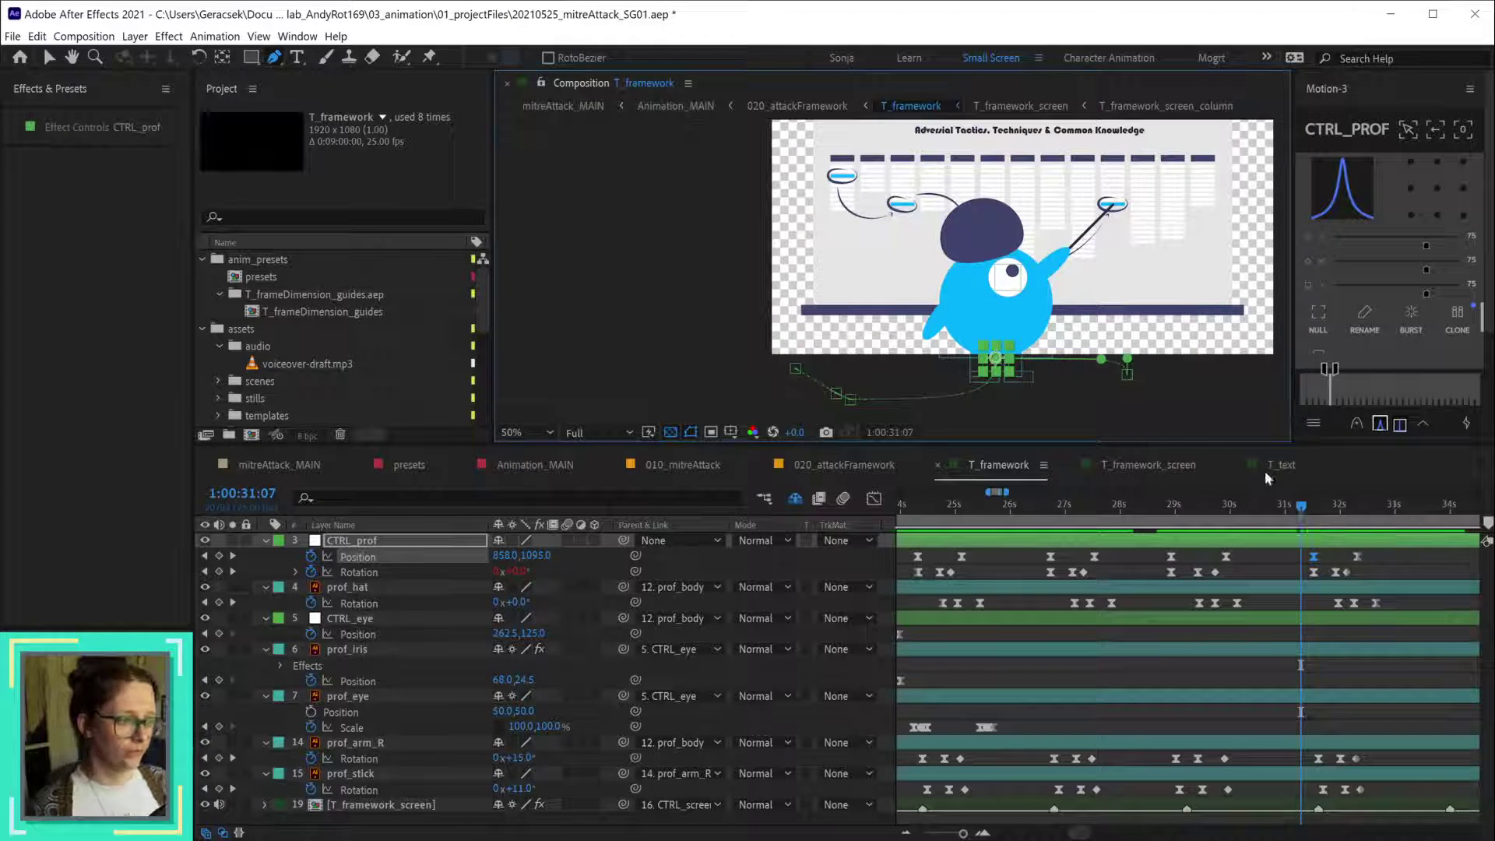
key("shift+slash")
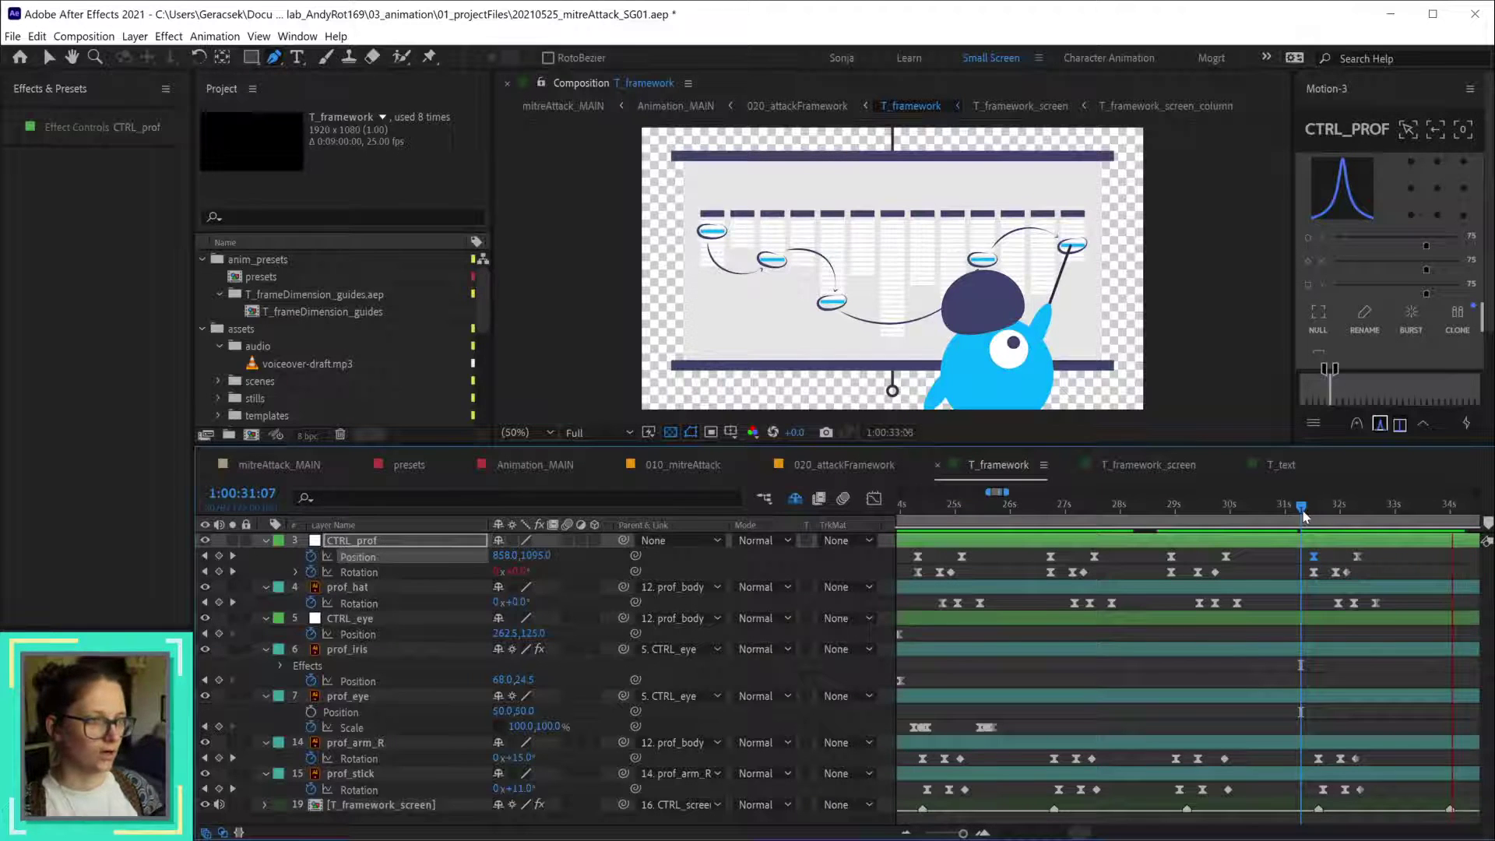
key("space")
- Copy the last-move keyframes of CTRL_prof, prof_hat, prof_arm_R and prof_stick and paste them at 1:00:34:00
left_click_drag(1230, 658, 915, 658)
left_click_drag(1119, 505, 1135, 504)
key("minus")
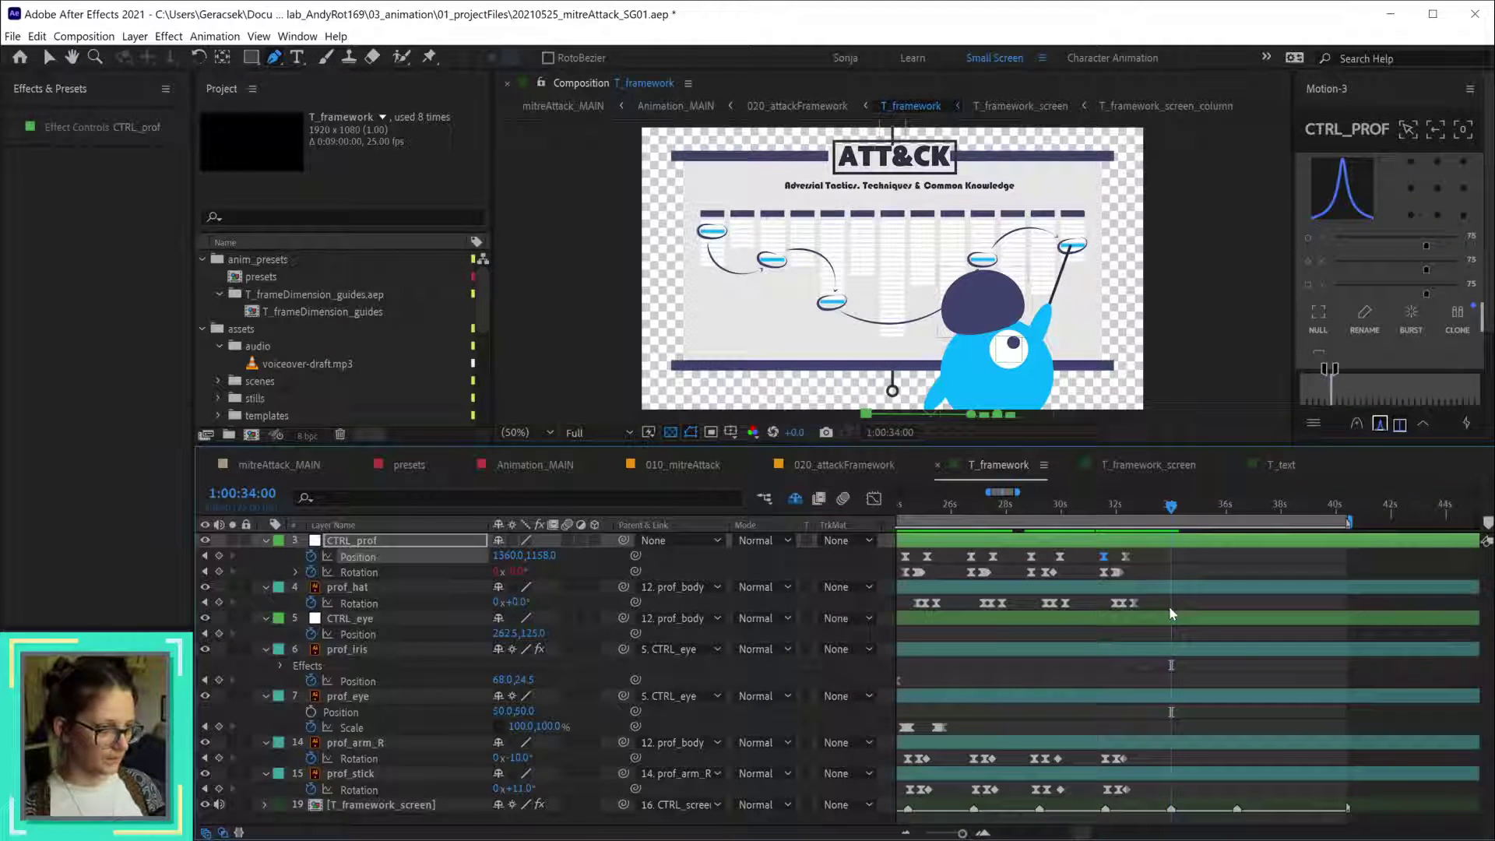
left_click_drag(1088, 549, 1171, 795)
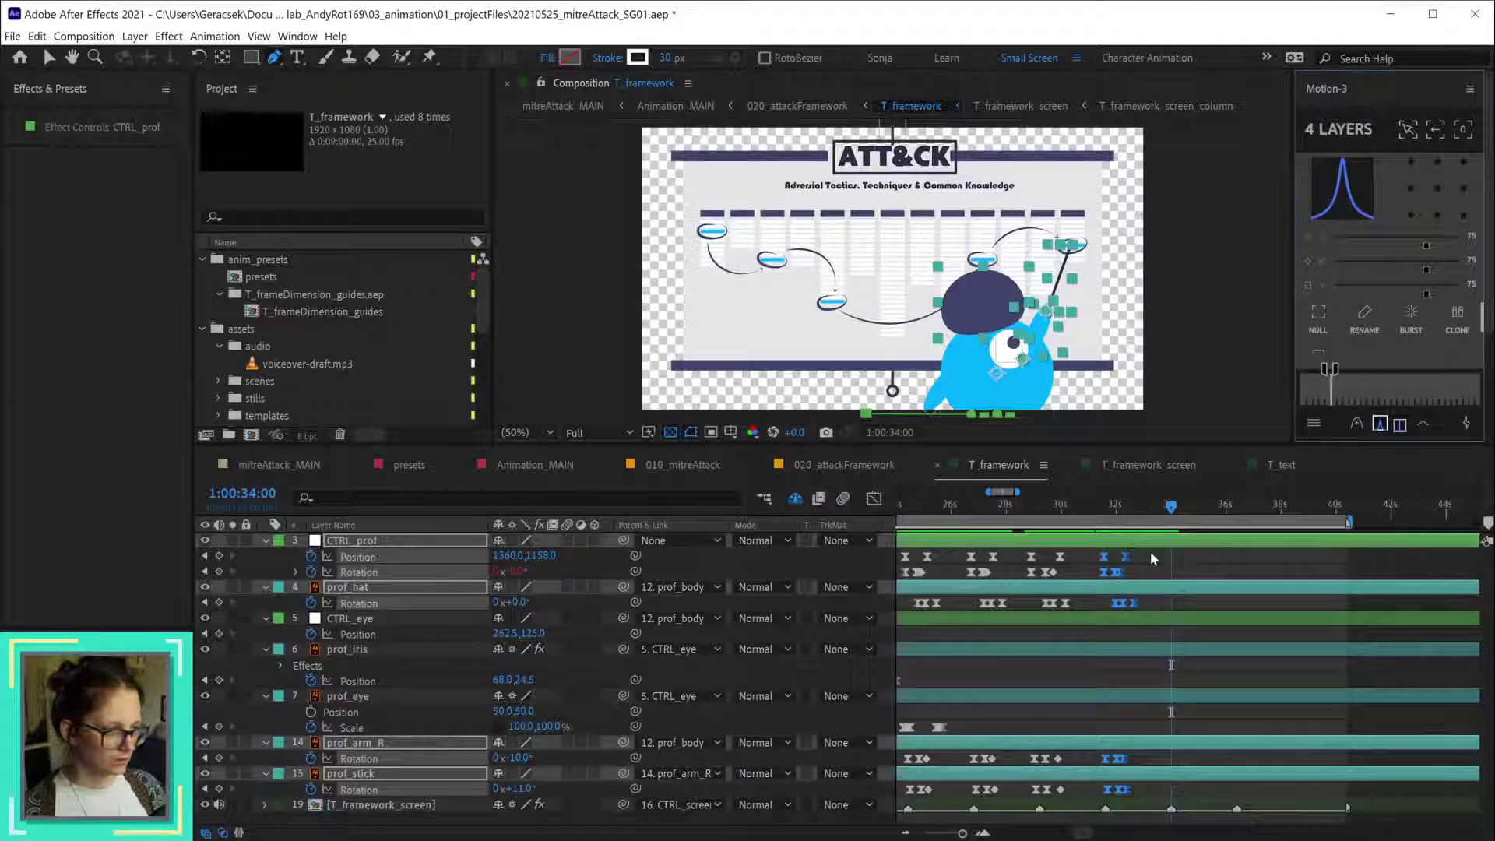
left_click(1159, 572)
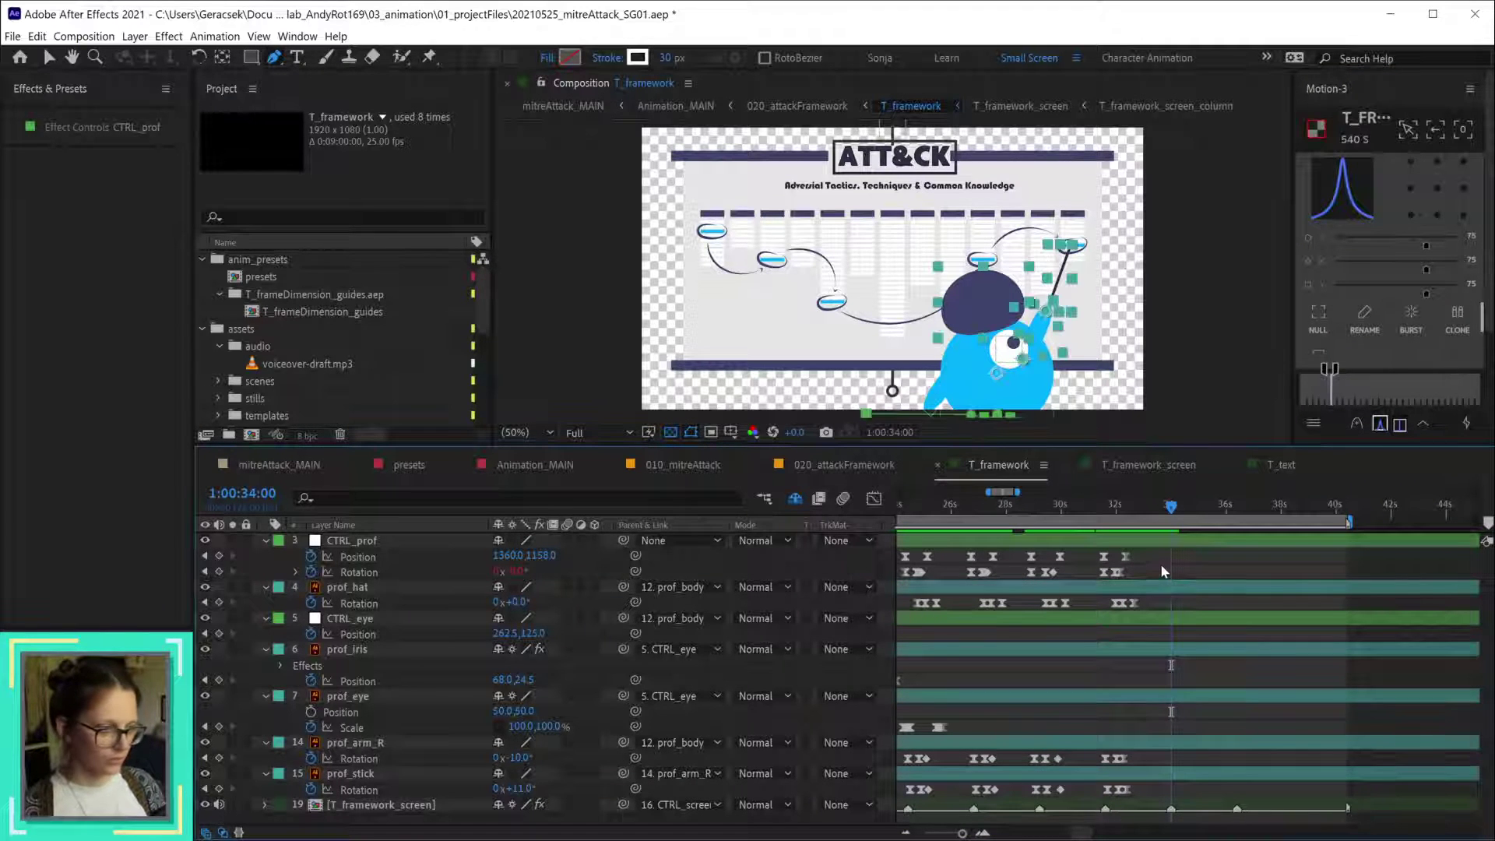
key("ctrl+z")
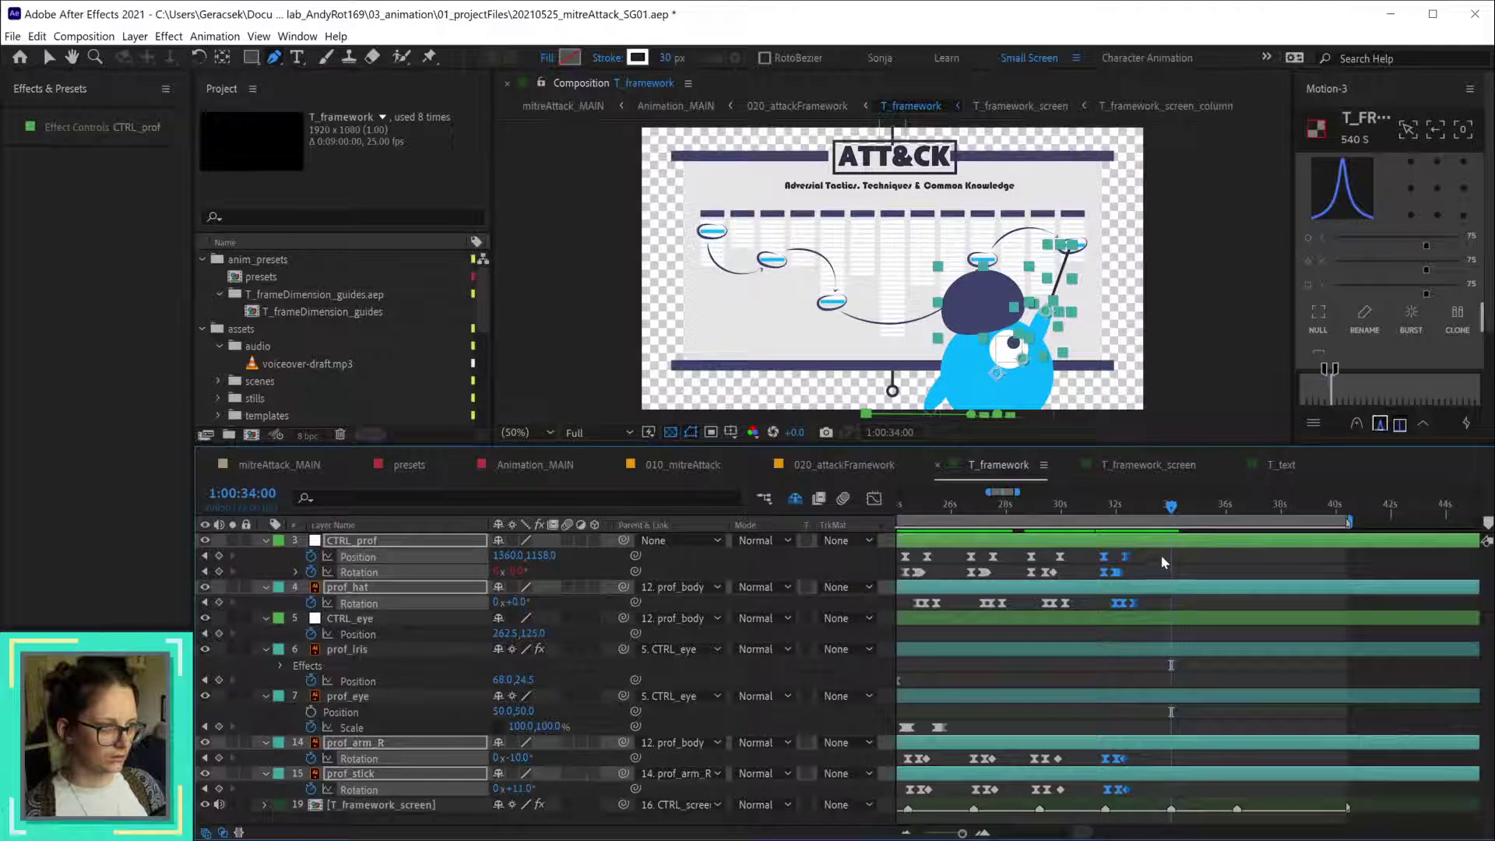
left_click_drag(1162, 554, 1101, 794)
key("ctrl+c")
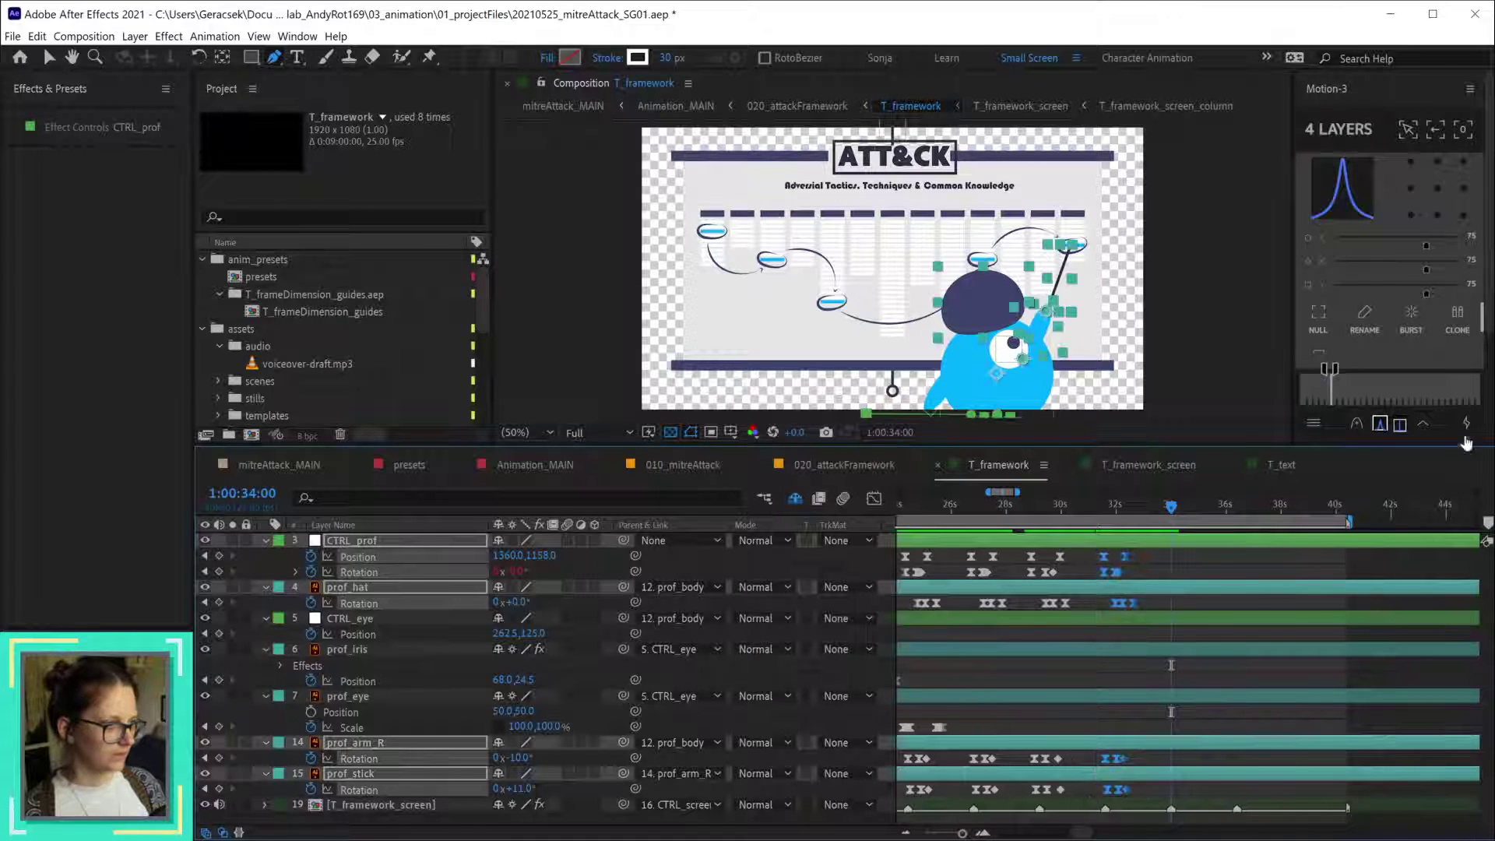
key("ctrl+v")
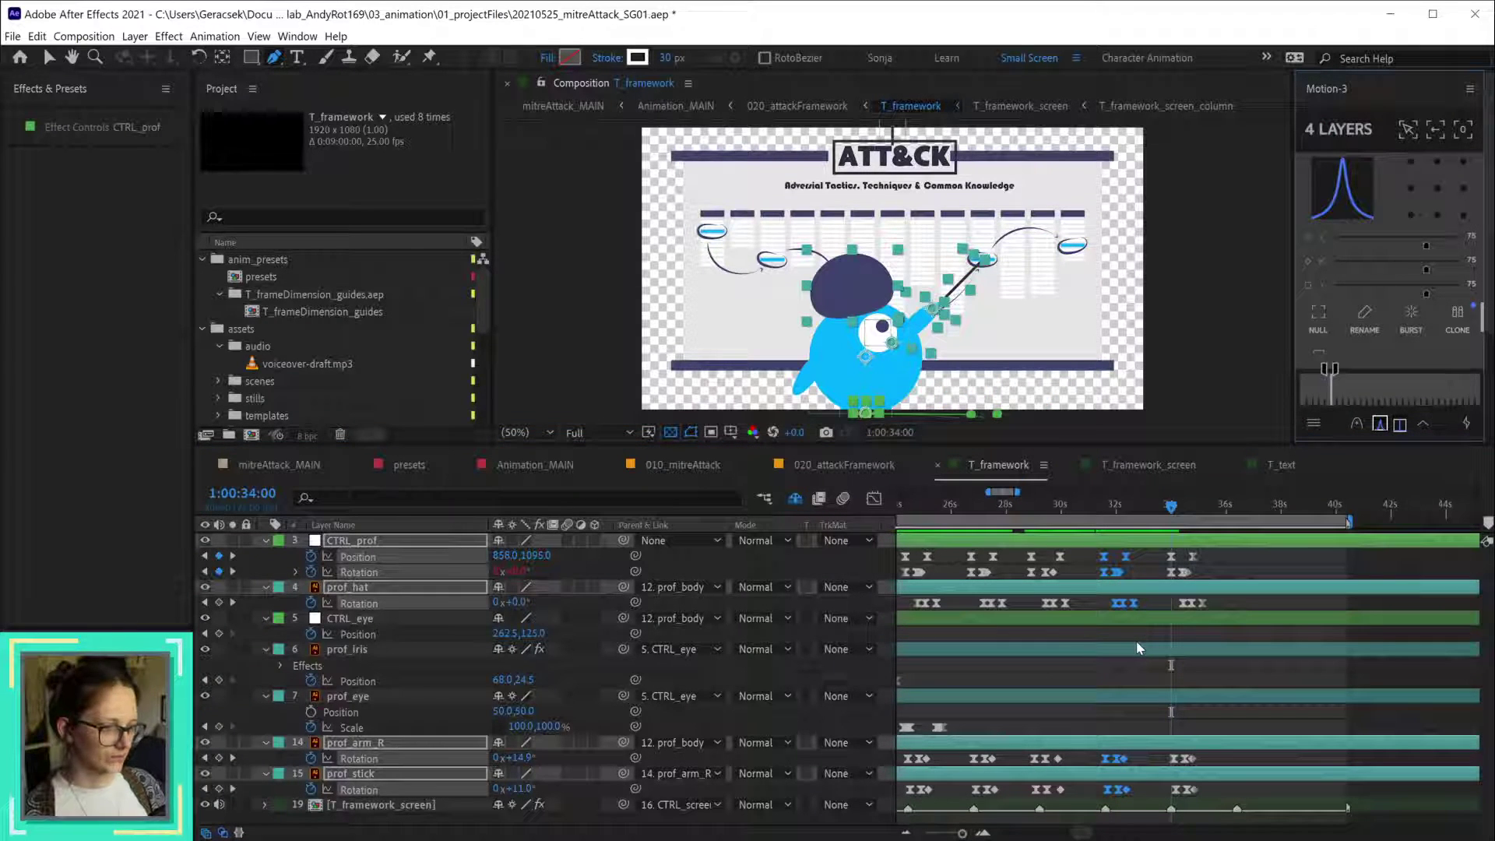
- Shift the pasted keyframes two frames earlier so they start at 1:00:33:23, and compare their timing with the previous move
left_click_drag(1151, 552, 1213, 804)
scroll(1162, 606, "up", 3, "alt")
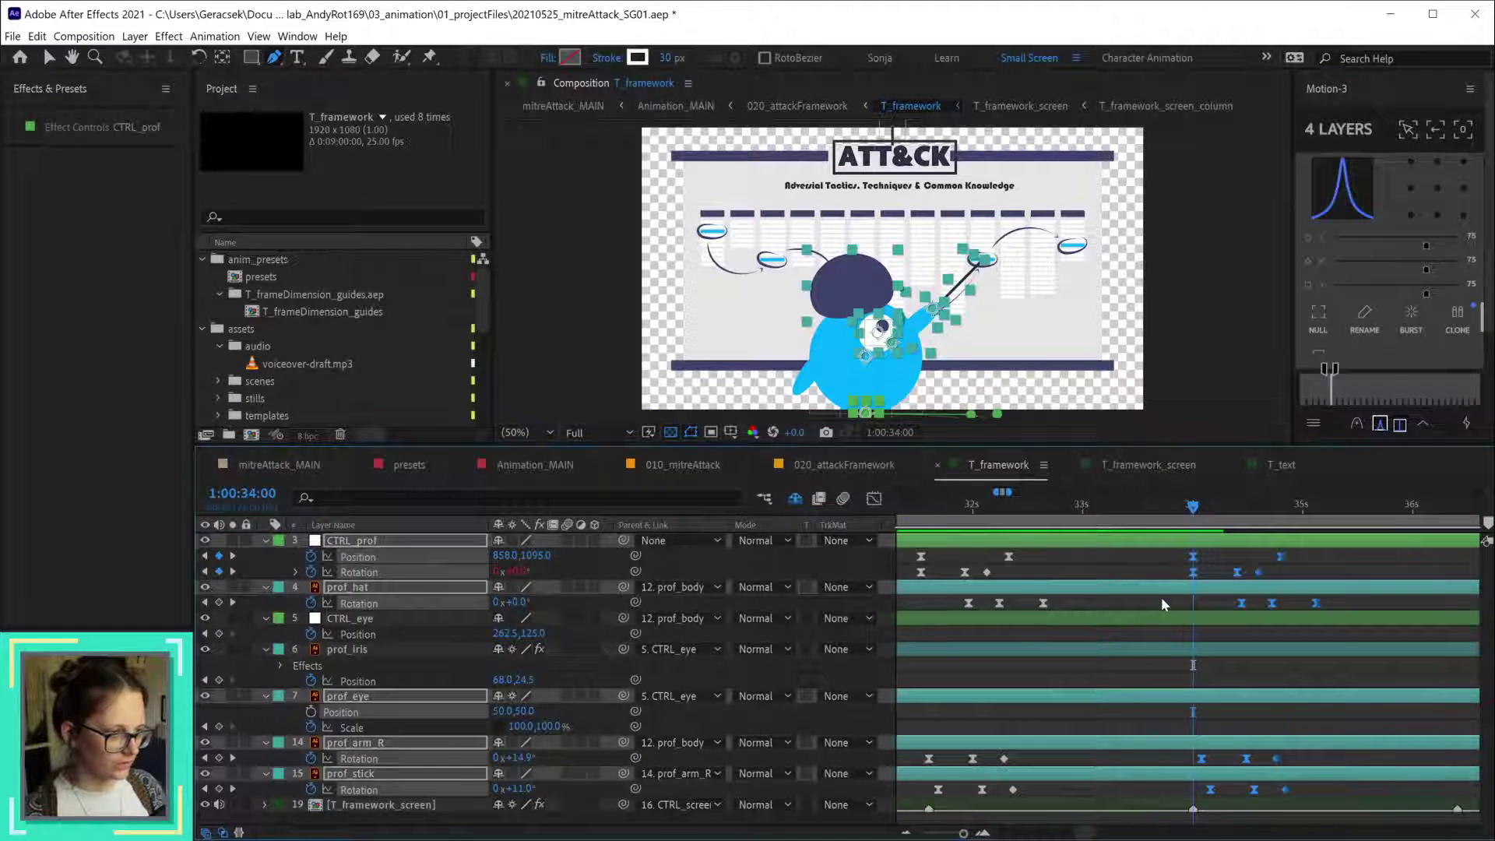
key("Page_Up")
left_click_drag(1193, 562, 1183, 562)
scroll(1168, 563, "down", 3, "alt")
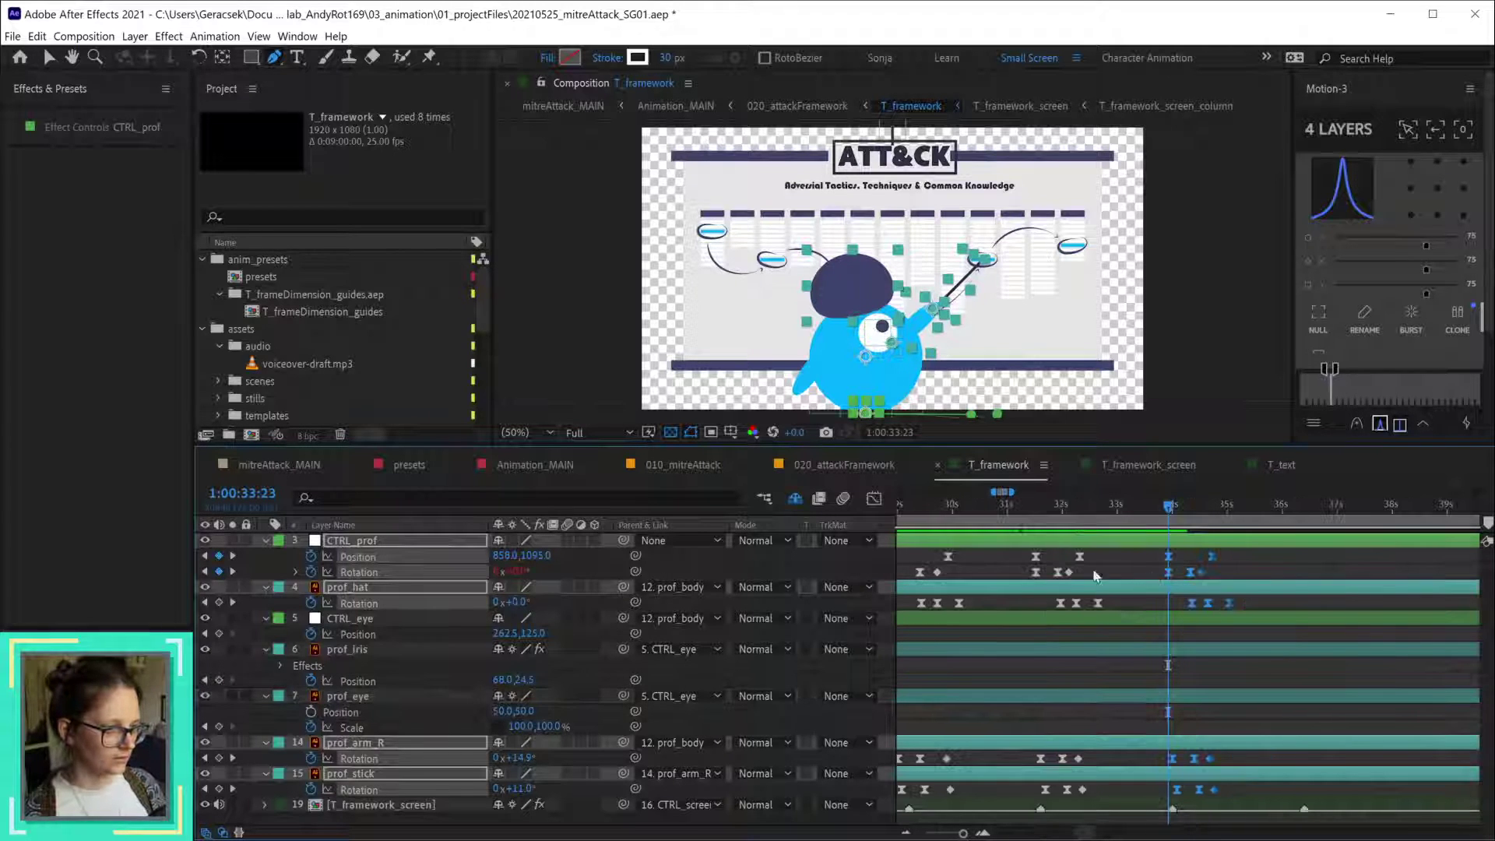
left_click(1041, 506)
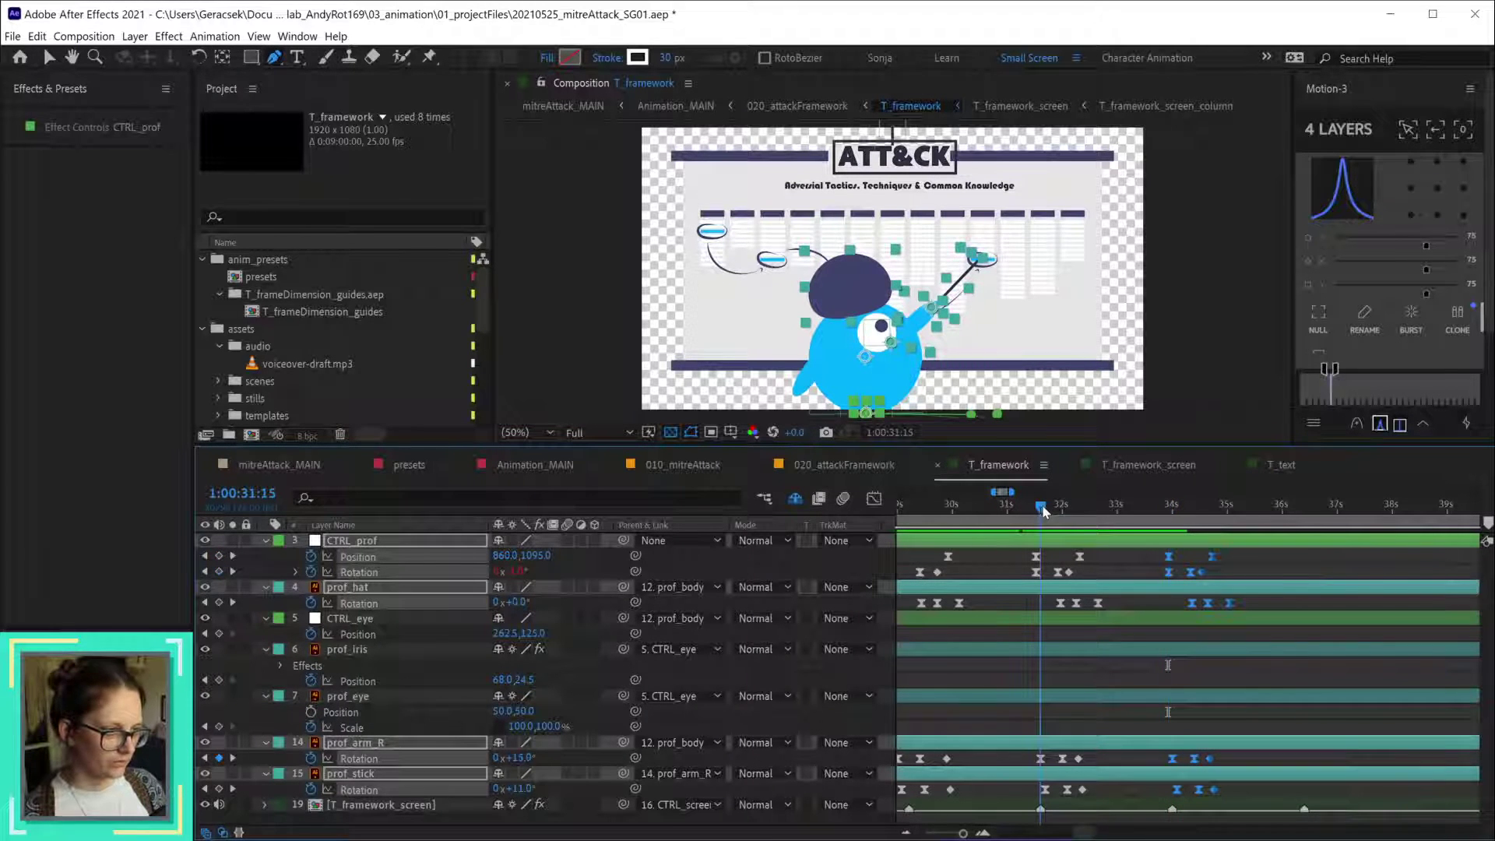
left_click(1172, 507)
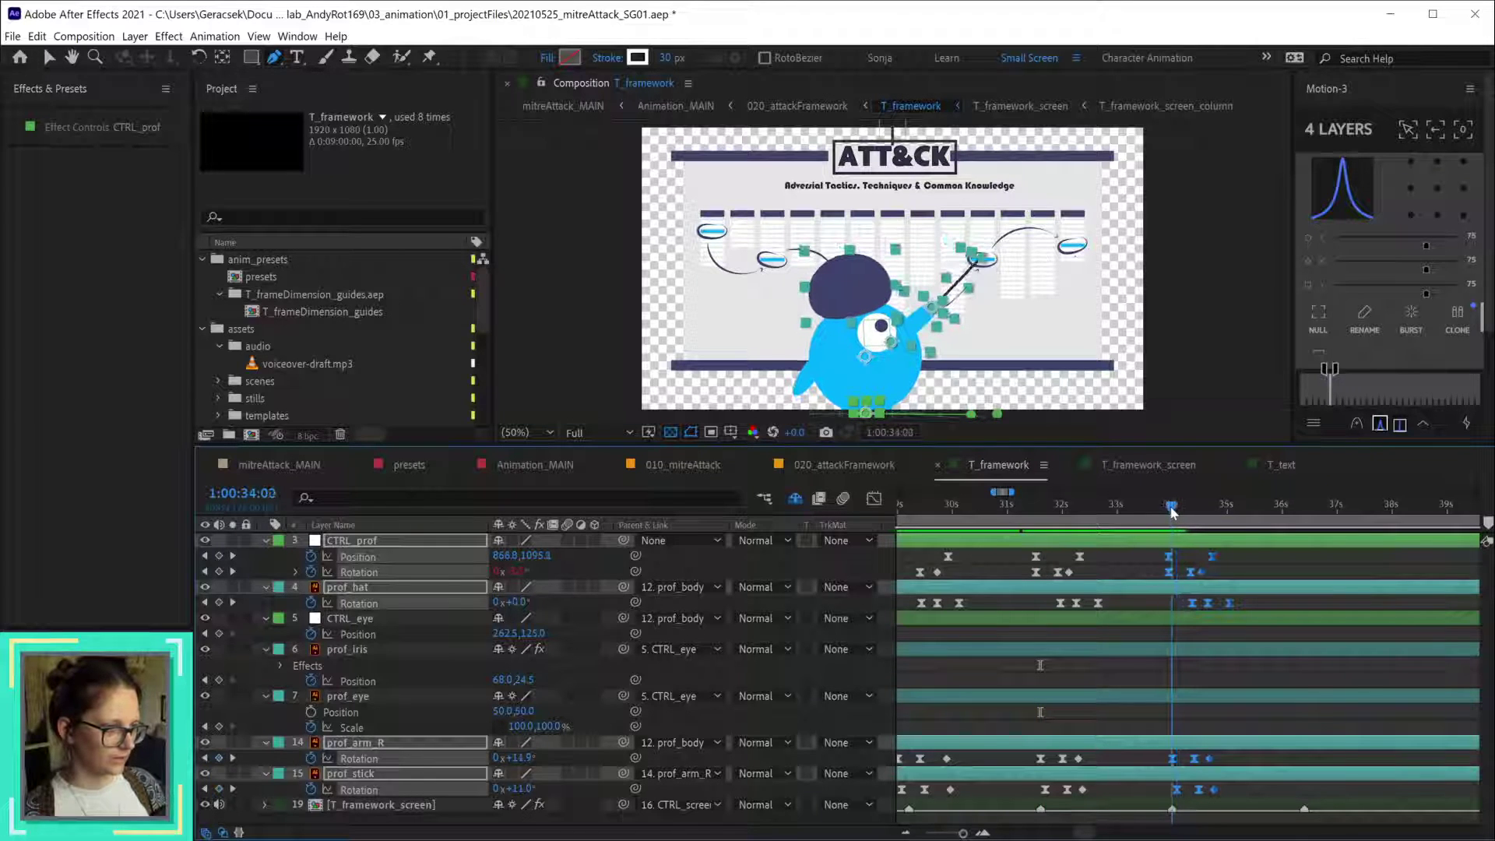
- Copy CTRL_prof's 1:00:32:08 Position keyframe onto the new move's starting keyframe at 1:00:33:23
left_click(1079, 556)
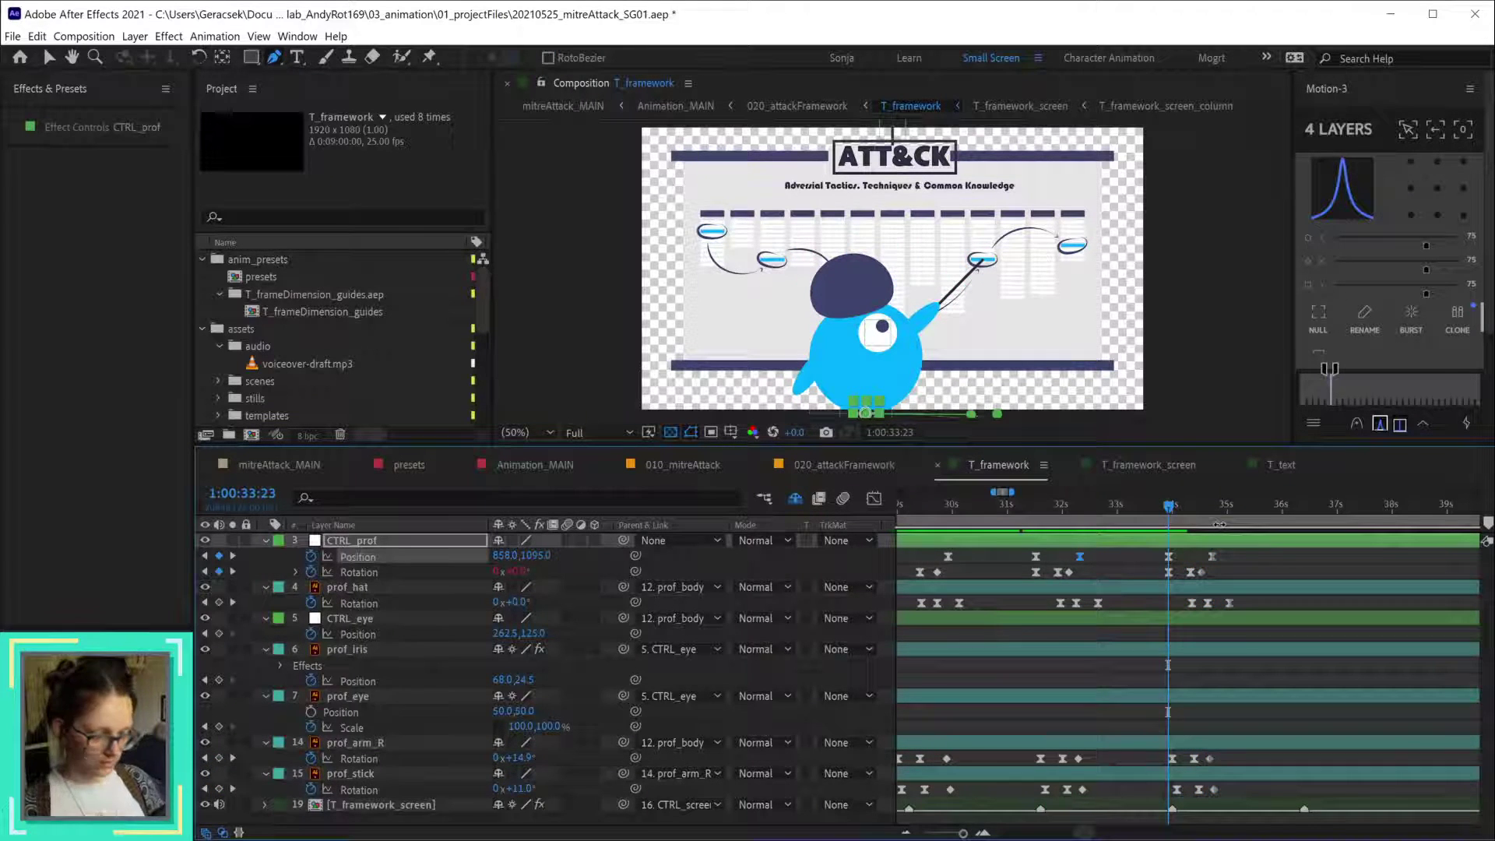
key("ctrl+c")
key("ctrl+v")
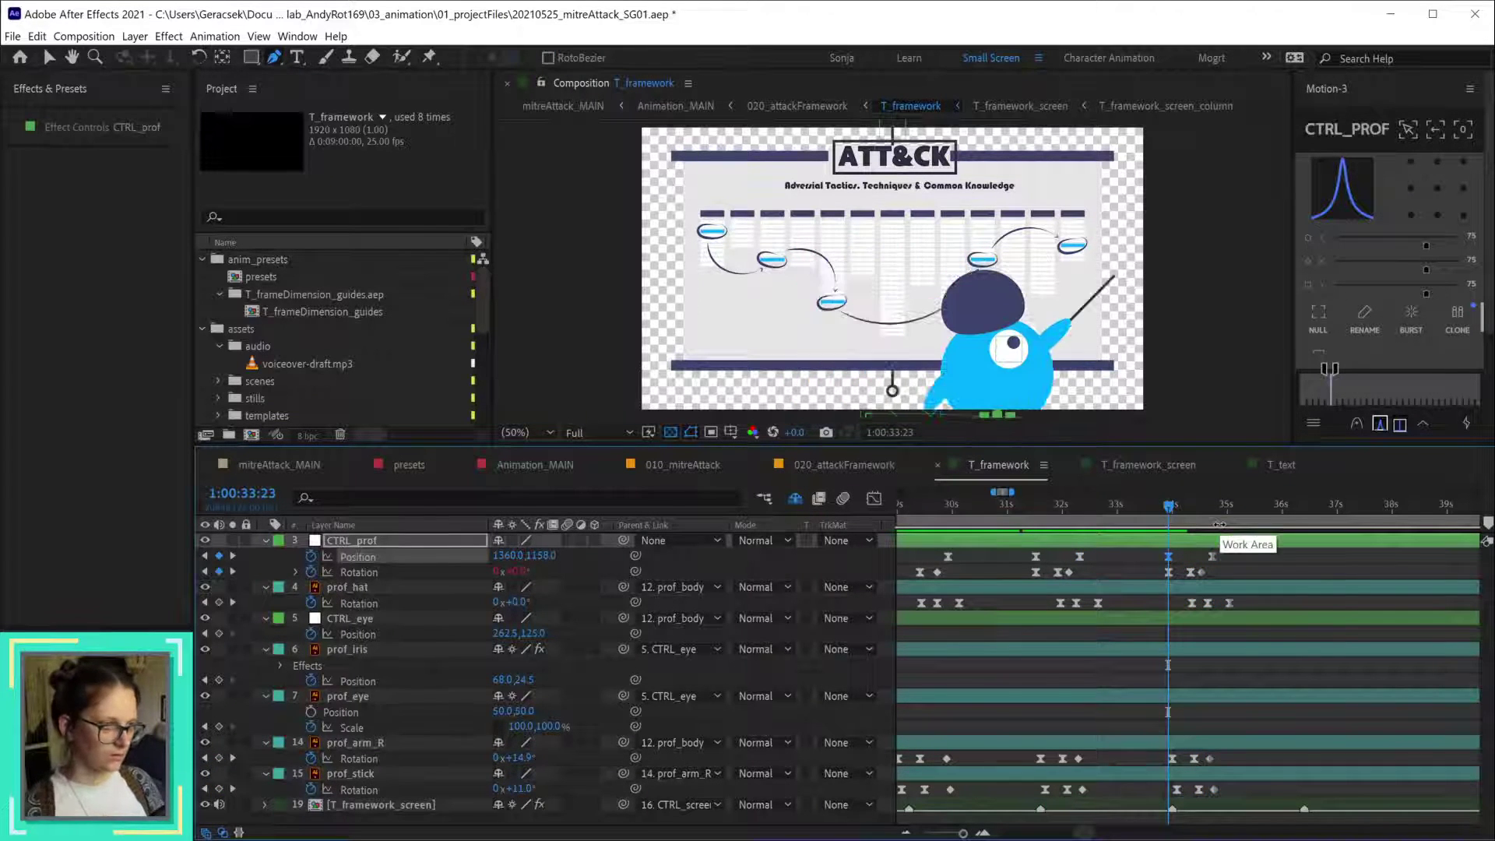
- Copy the final Rotation keyframe of prof_arm_R's previous move onto its starting keyframe at 1:00:34:00
left_click(1172, 507)
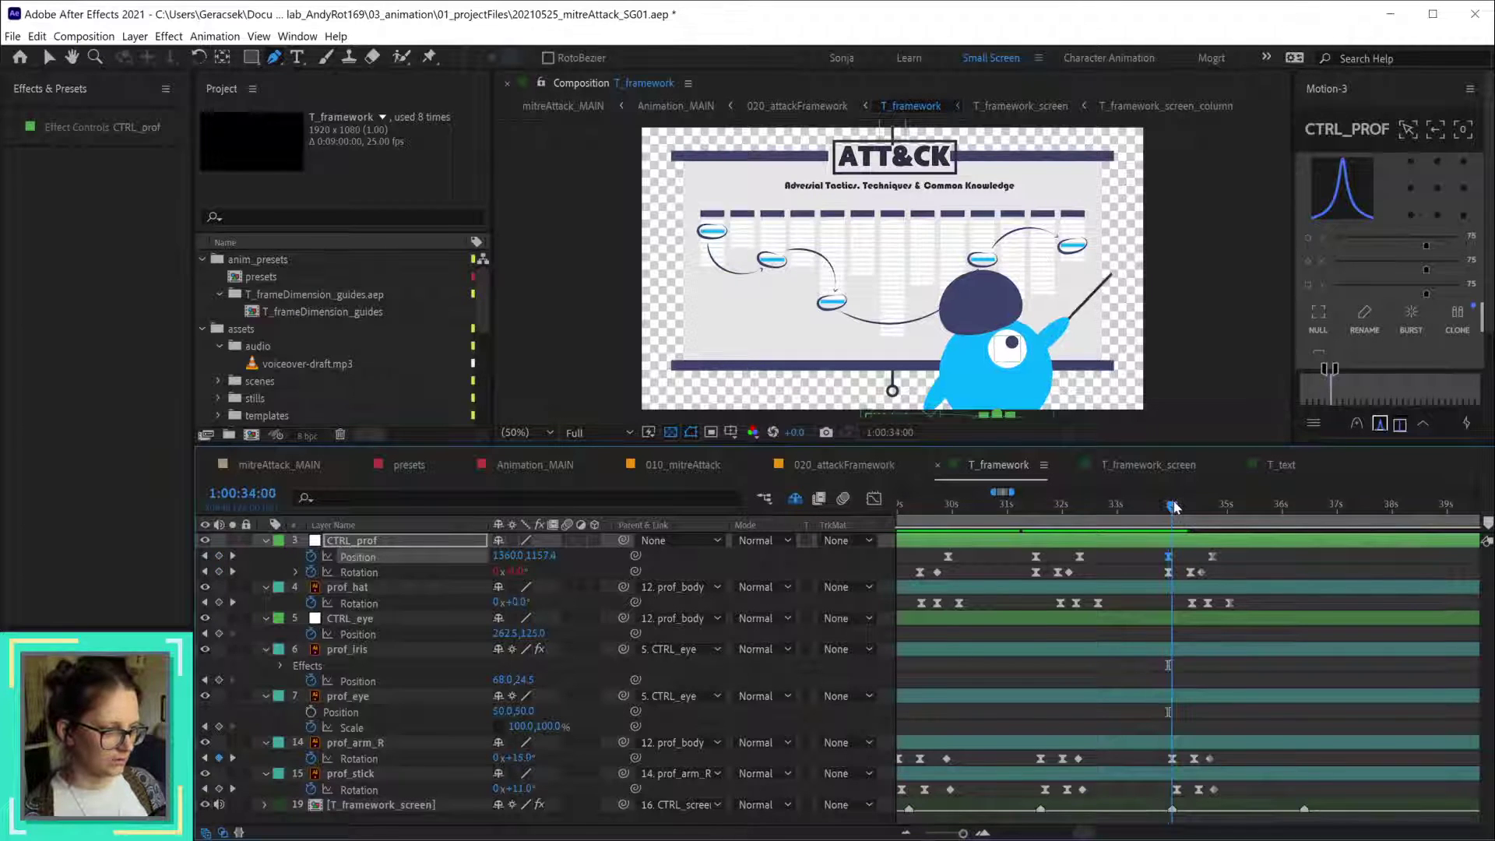
left_click(1079, 758)
key("ctrl+c")
key("ctrl+v")
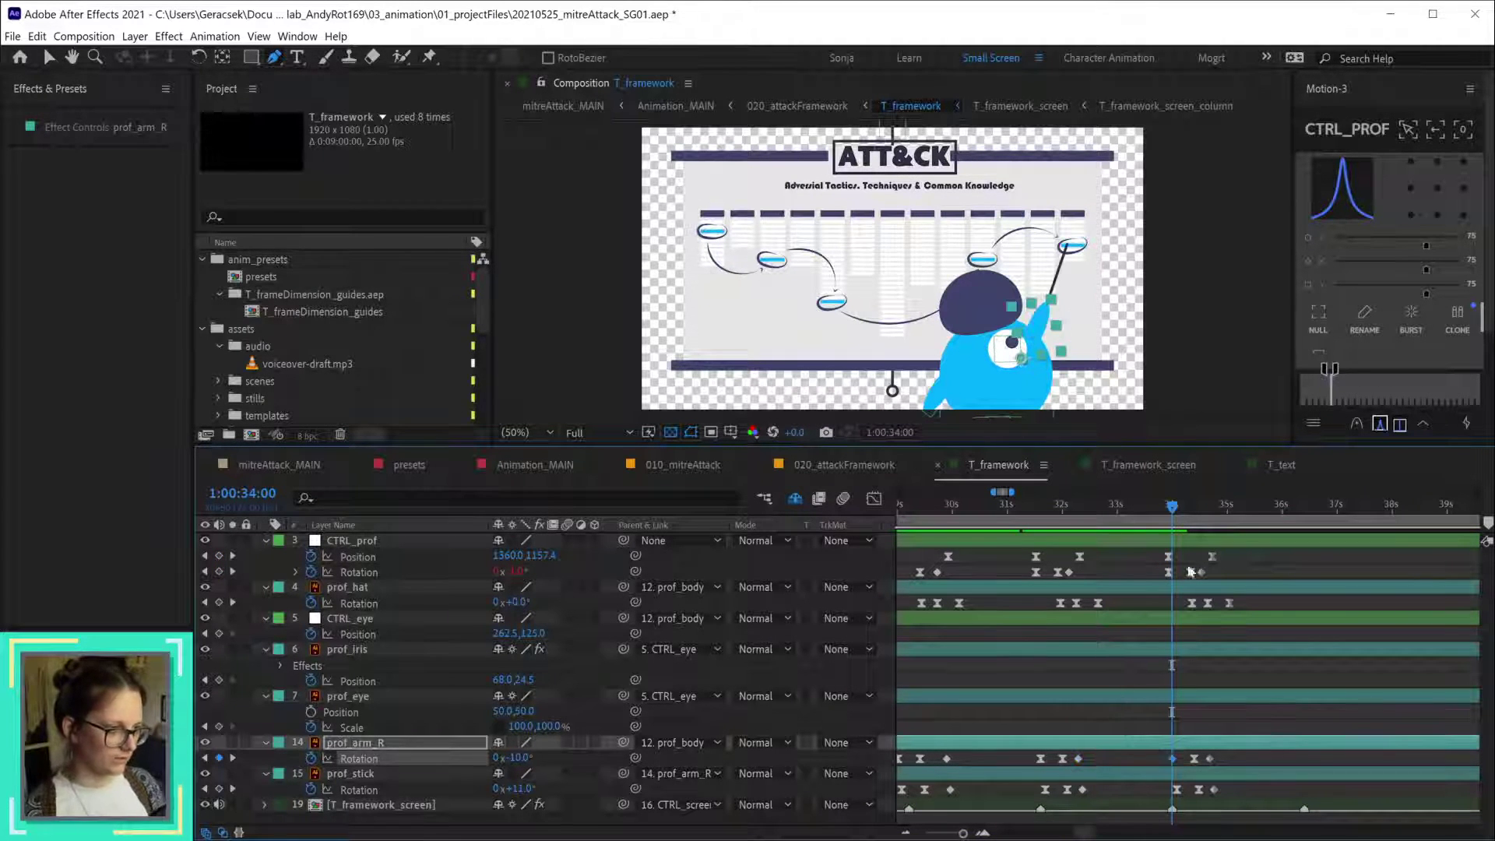
- Copy the final Rotation keyframe of prof_stick's previous move to 1:00:34:02 and apply Easy Ease
key("Page_Down")
key("Page_Down")
left_click(1084, 790)
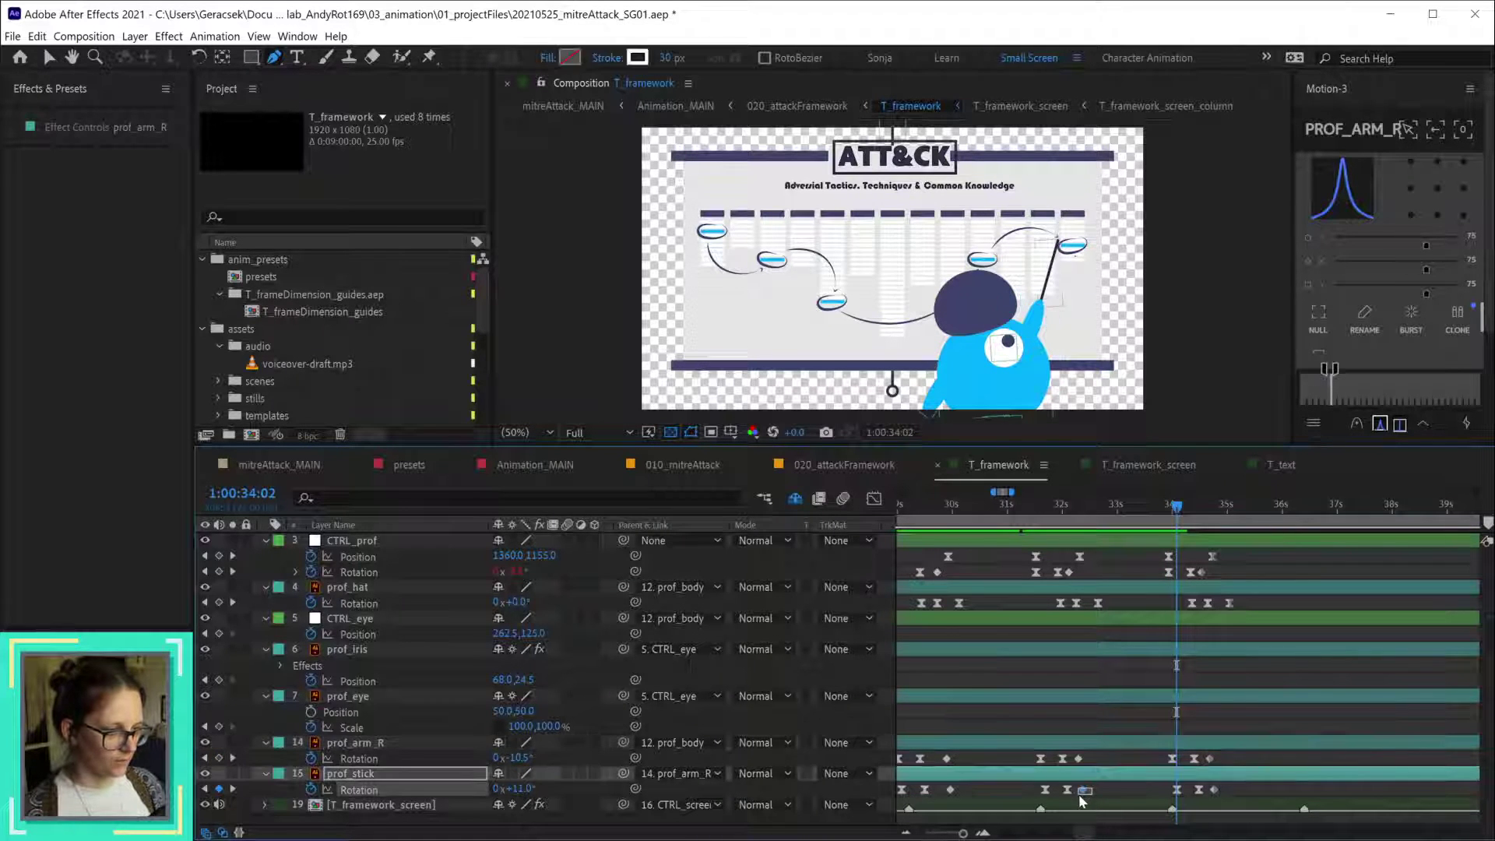
key("ctrl+c")
key("ctrl+v")
key("F9")
- Move CTRL_prof at 1:00:34:18 toward the highlighted middle column, to about 710, 1158
left_click_drag(1185, 507, 1214, 512)
left_click(1208, 537)
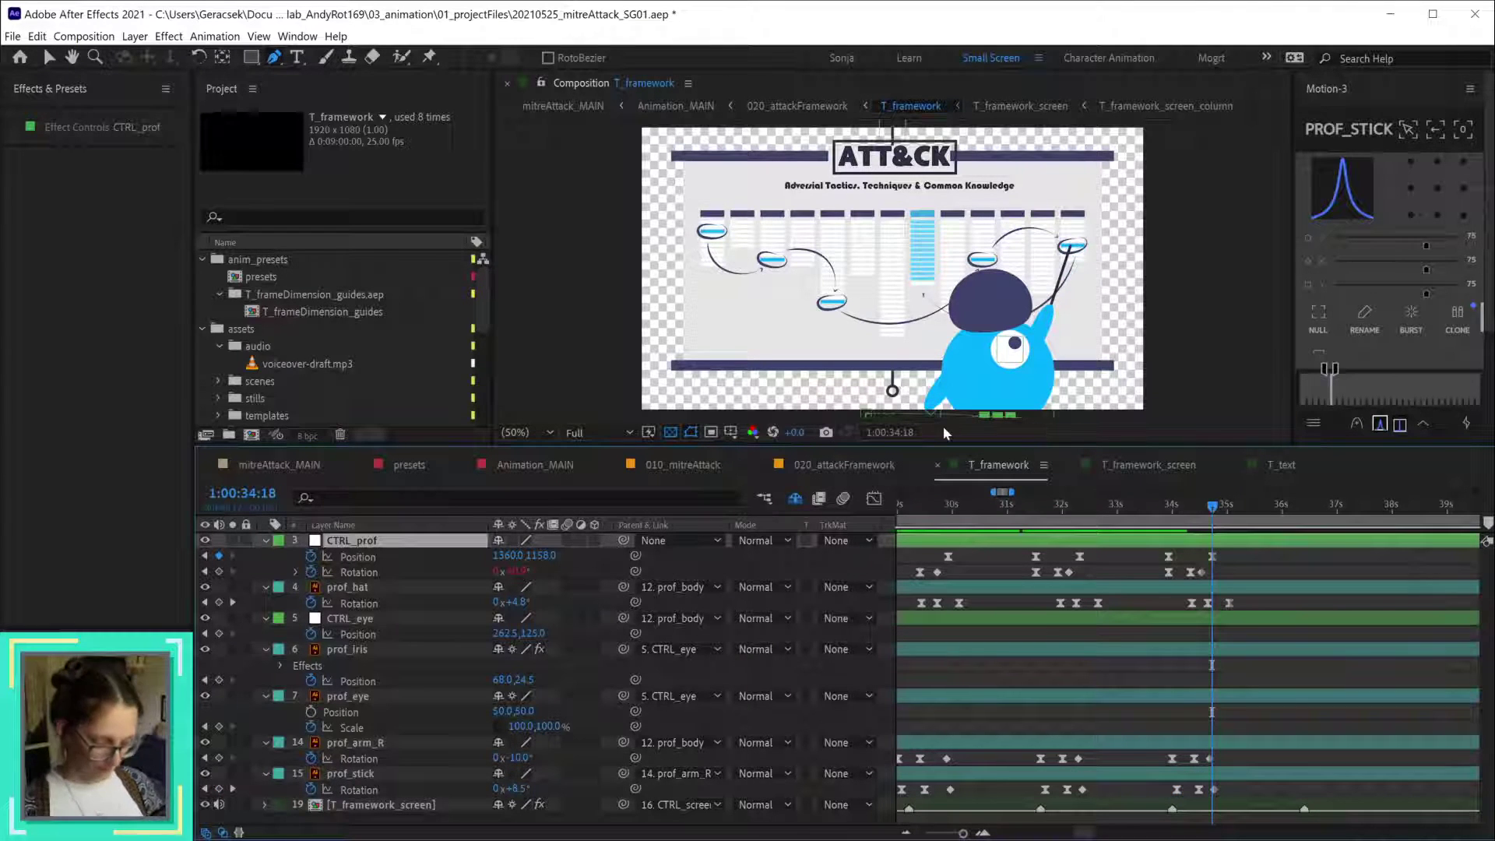
key("v")
scroll(1041, 387, "up", 2)
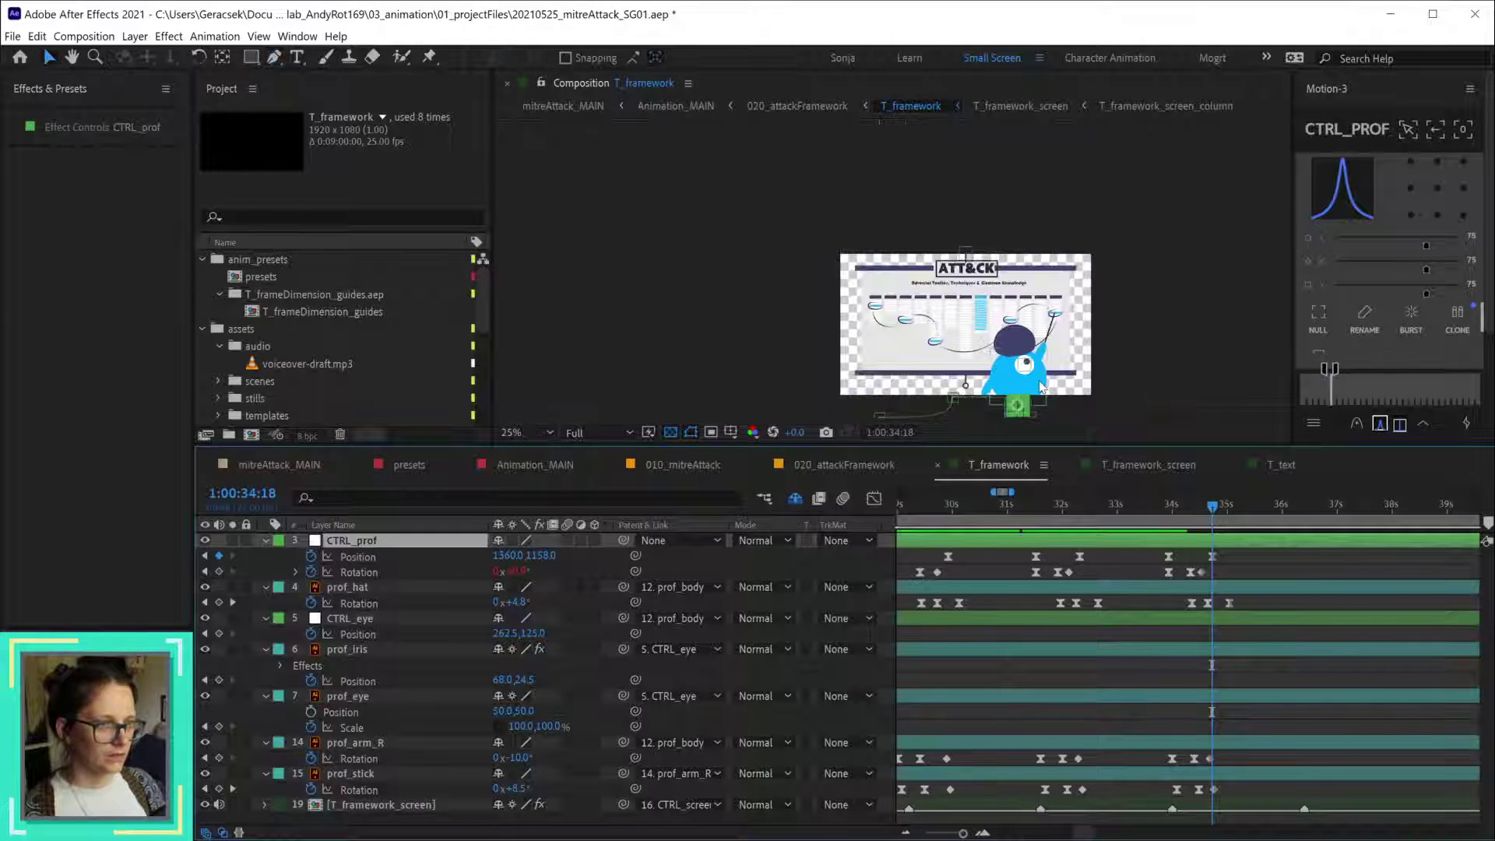
key("space")
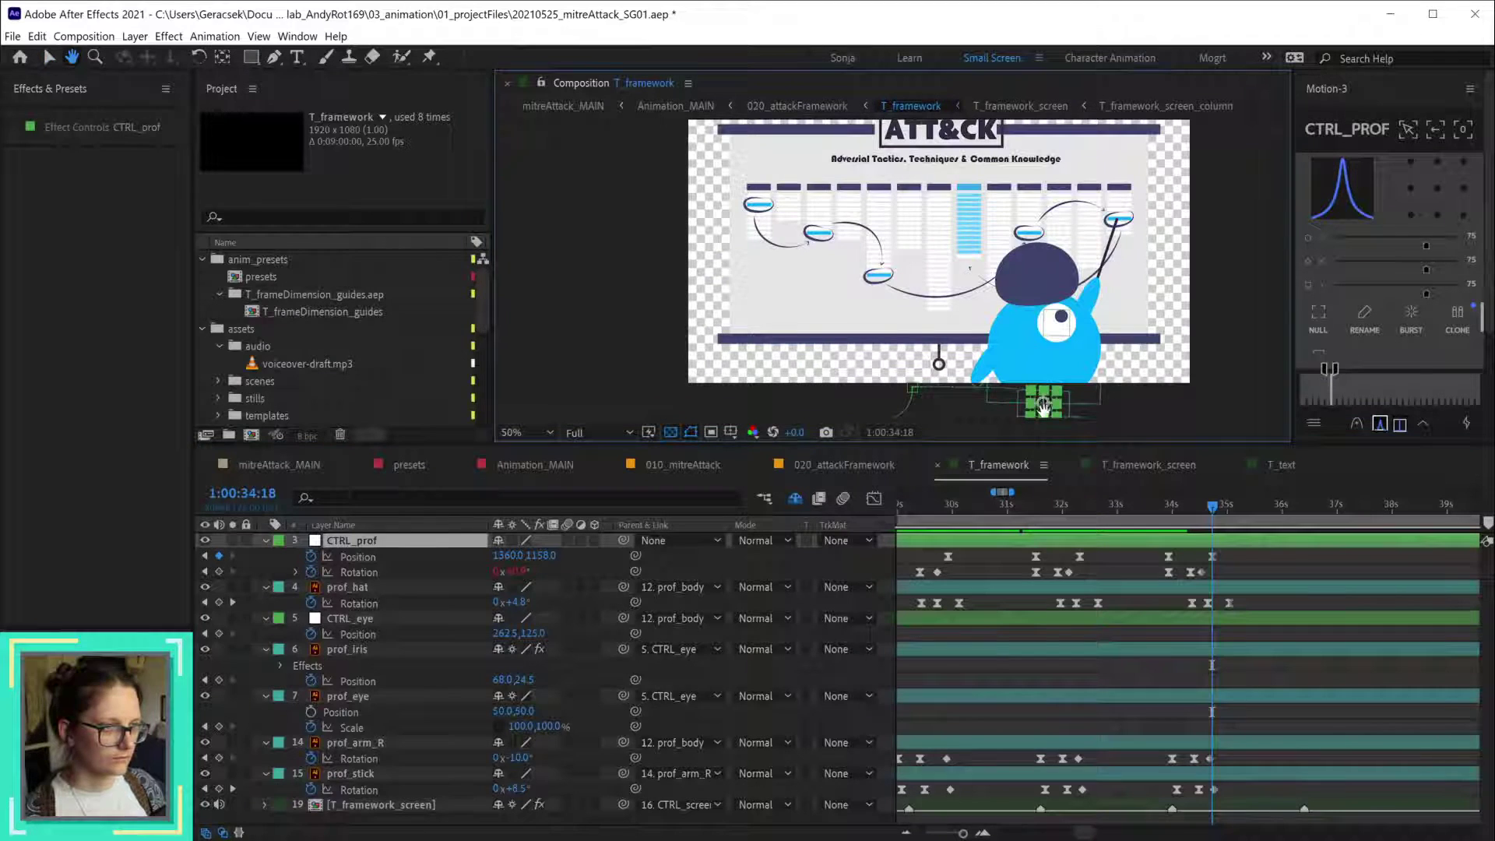
left_click_drag(1046, 411, 871, 415)
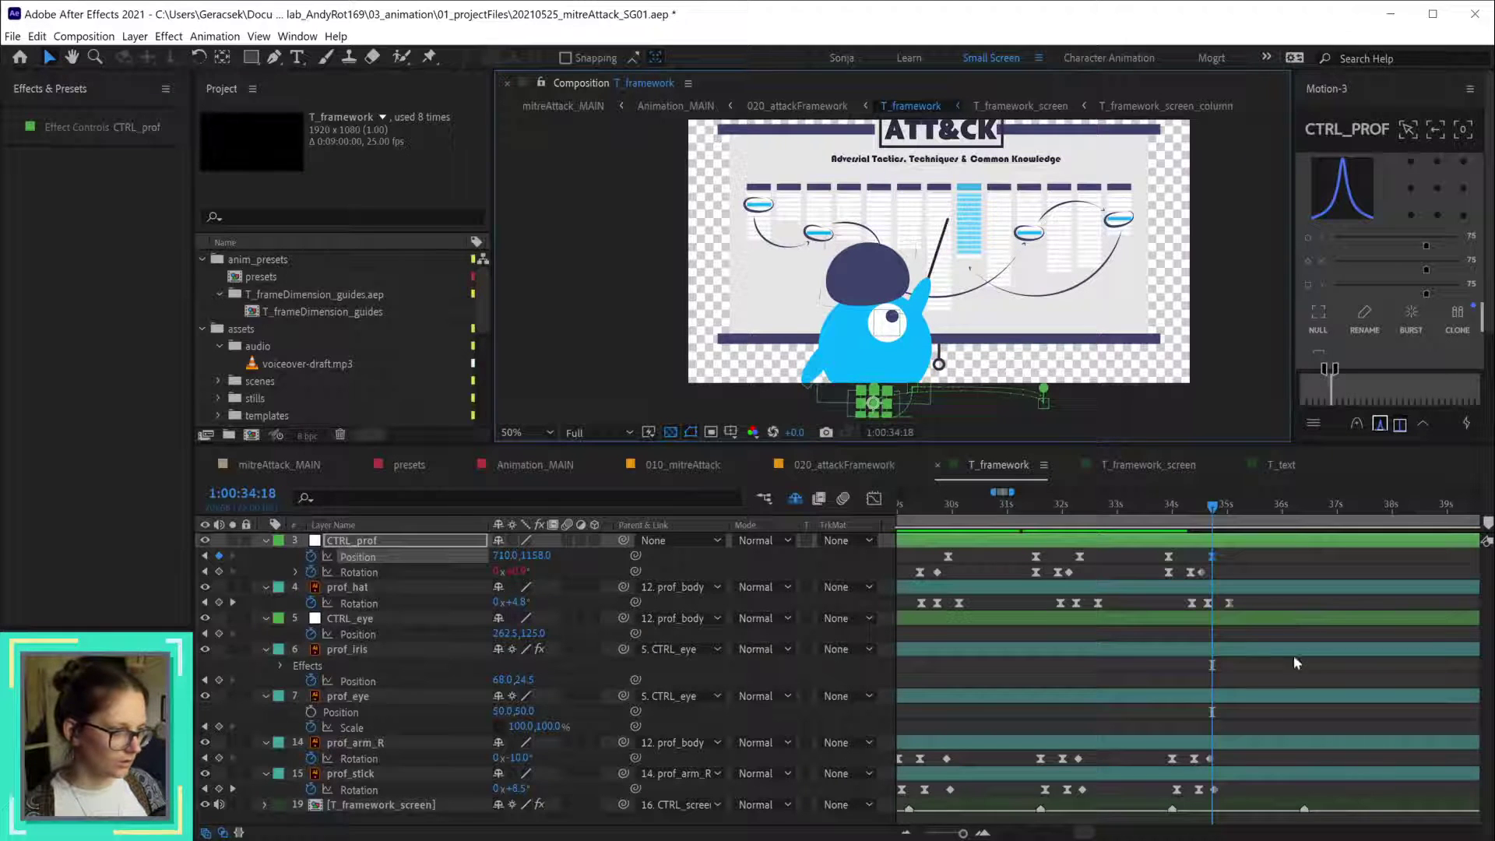
- Set prof_arm_R's last Rotation keyframe to 19° so the stick tilts toward the highlighted column
double_click(1211, 757)
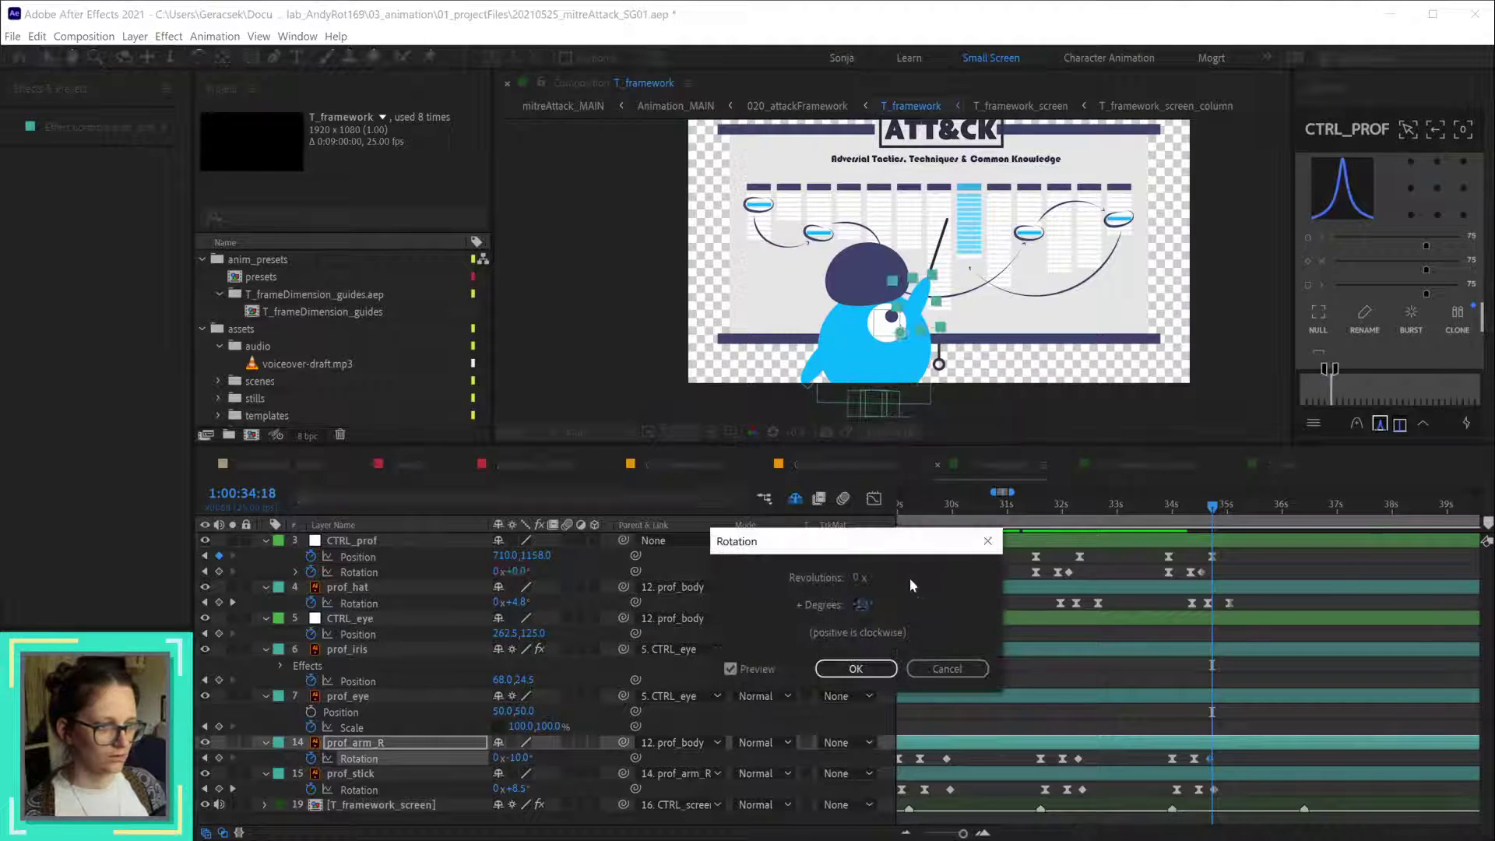
left_click_drag(865, 610, 875, 605)
left_click_drag(878, 605, 893, 605)
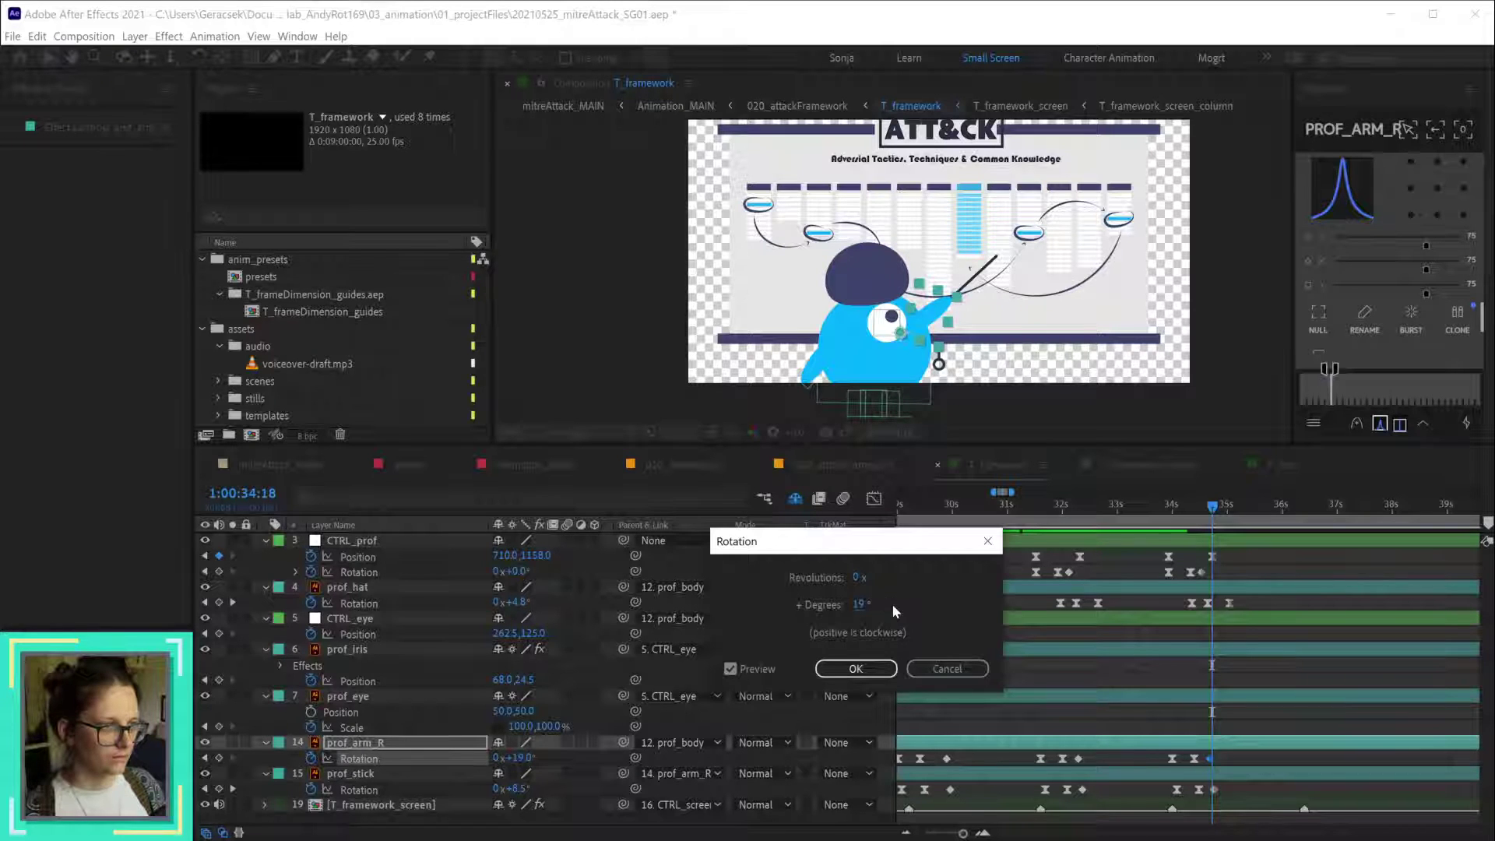
left_click(873, 668)
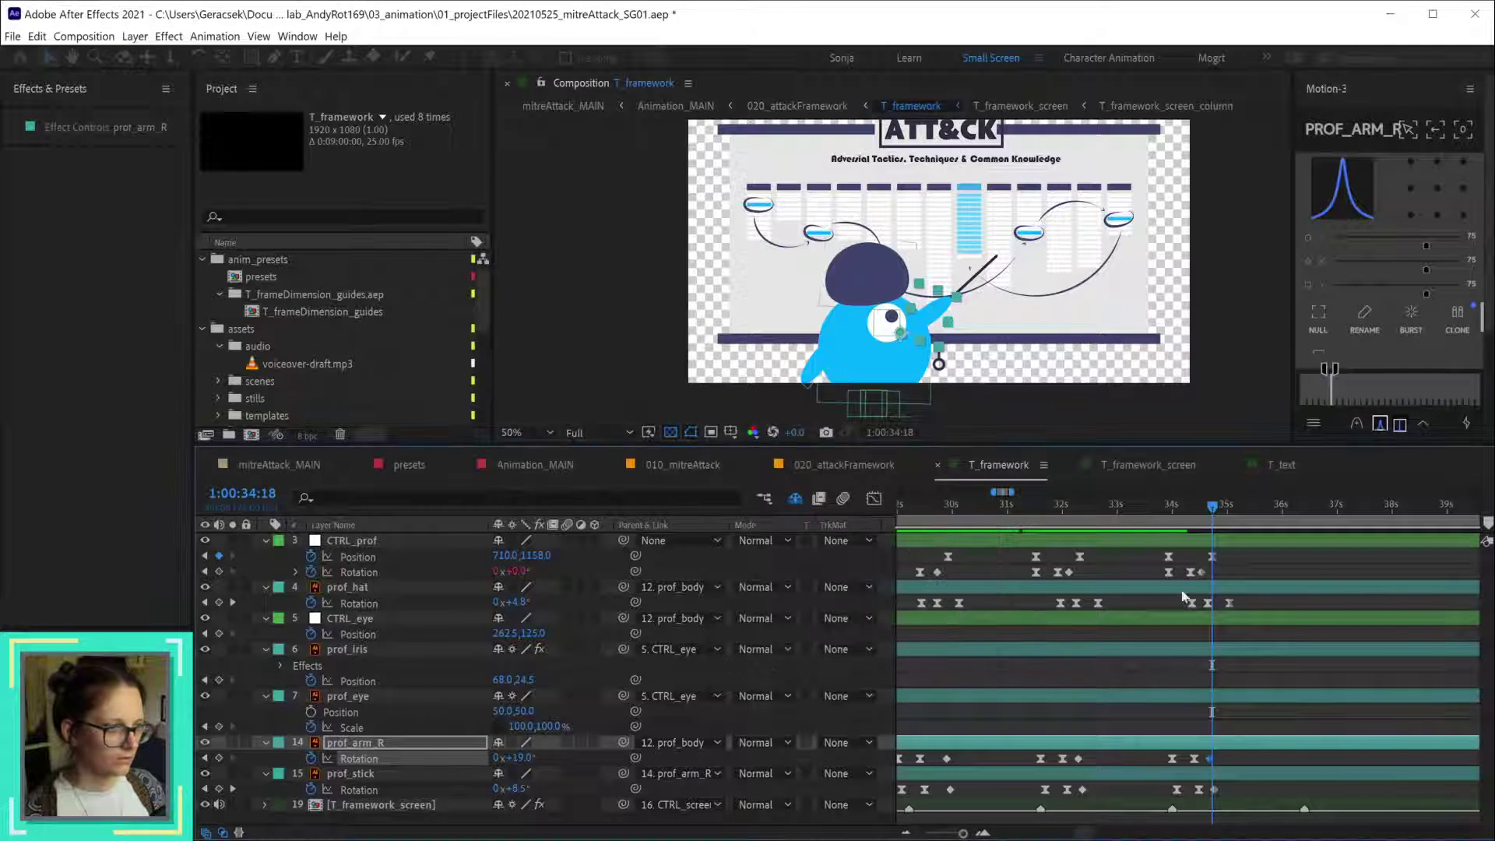
- Nudge CTRL_prof's position at 1:00:34:18 to 610, 1158 so the stick meets the highlighted column's lower end
left_click(1220, 545)
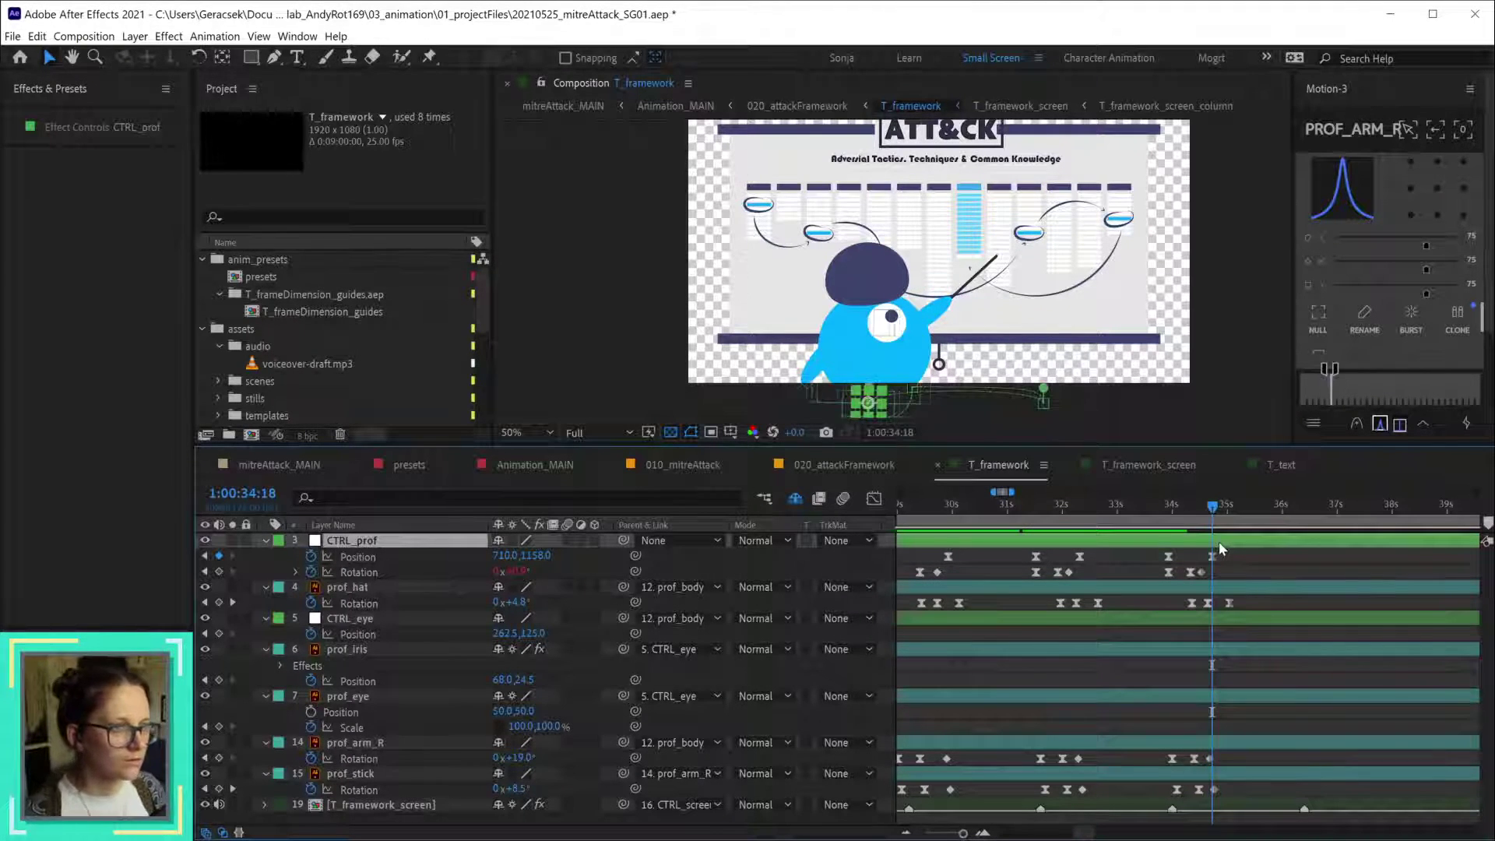
key("shift+Left")
key("shift+Left")
key("shift+Left")
key("shift+Left")
key("shift+Left")
key("shift+Left")
key("shift+Left")
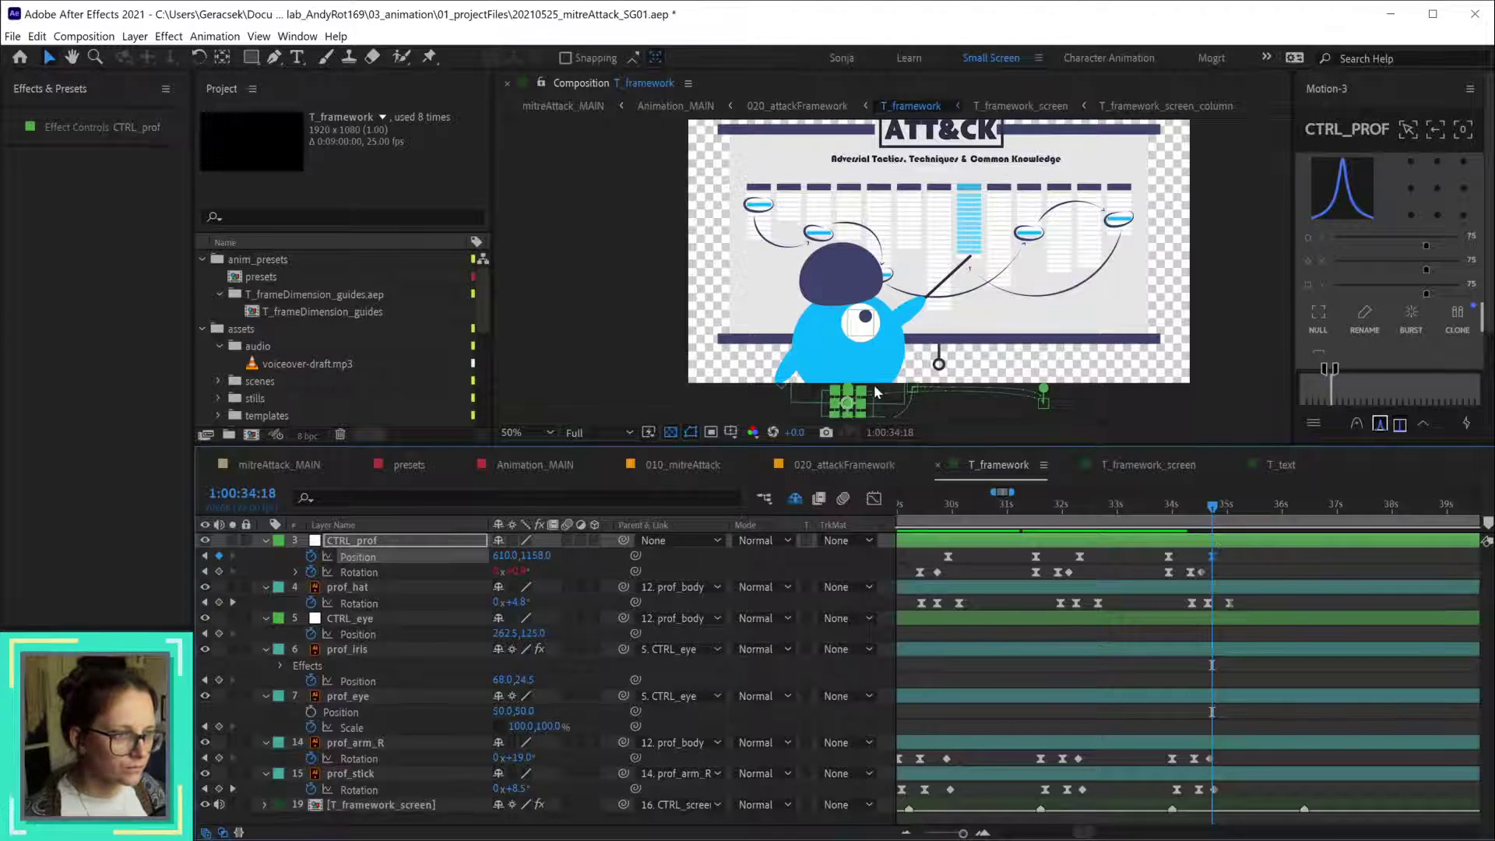
- Straighten CTRL_prof's newest motion path by aligning its starting handle and collapsing its ending handle
scroll(876, 398, "up", 2)
left_click_drag(998, 351, 939, 263)
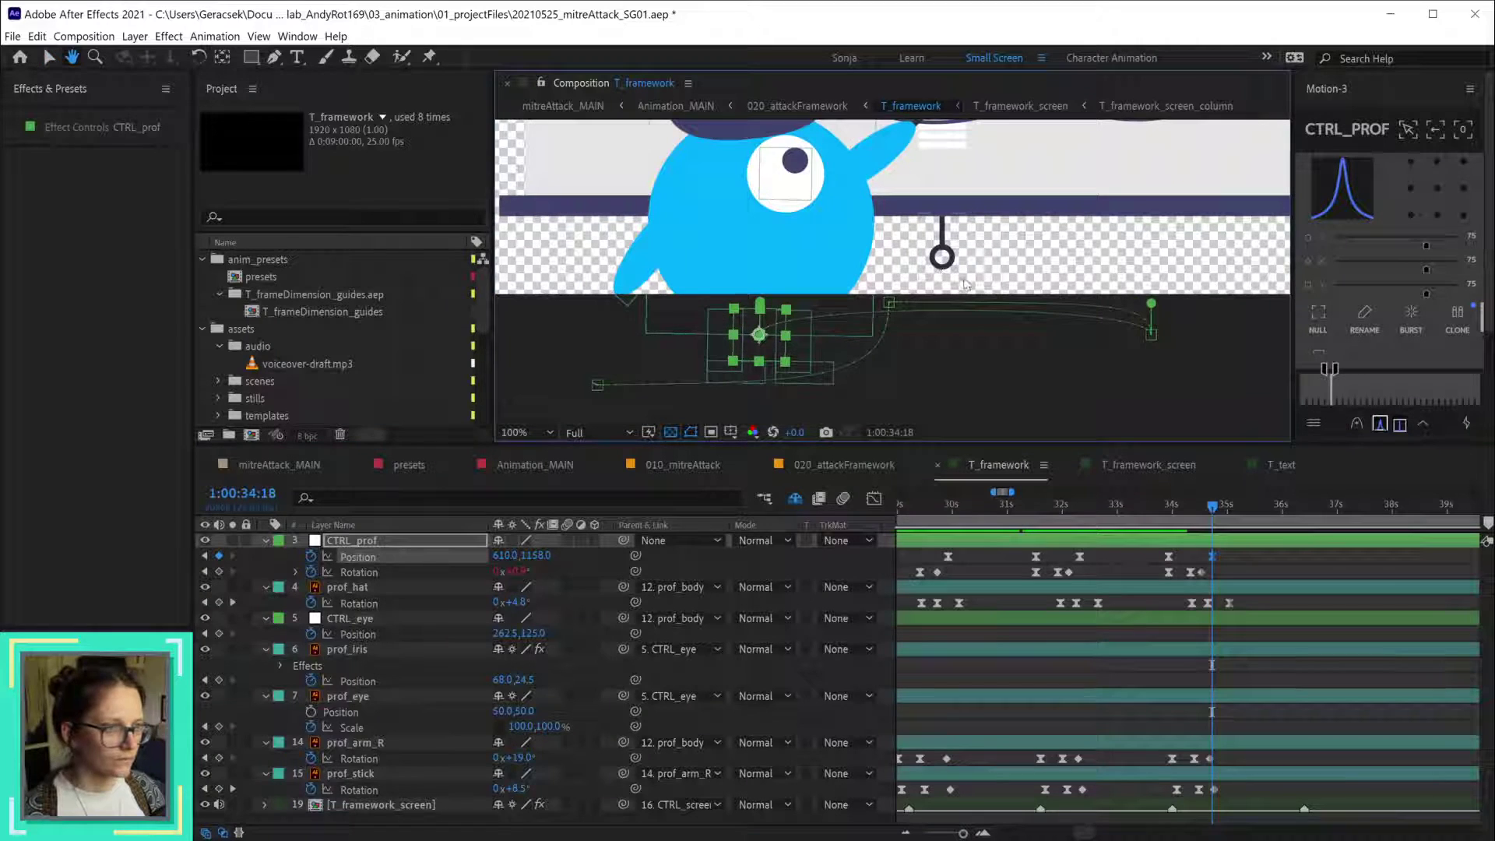
key("v")
left_click_drag(1153, 311, 856, 333)
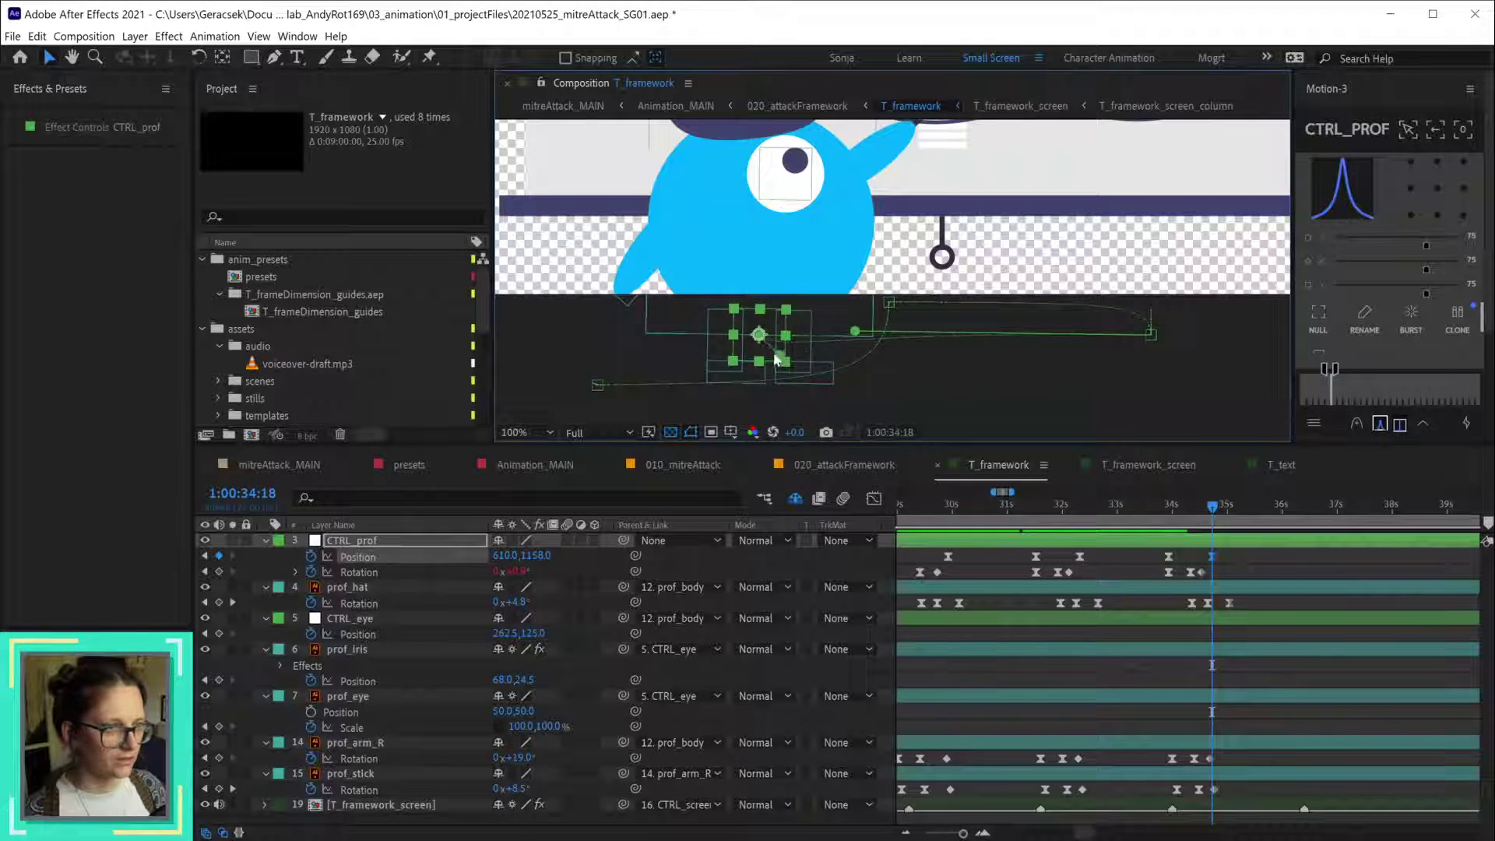
left_click_drag(803, 334, 761, 334)
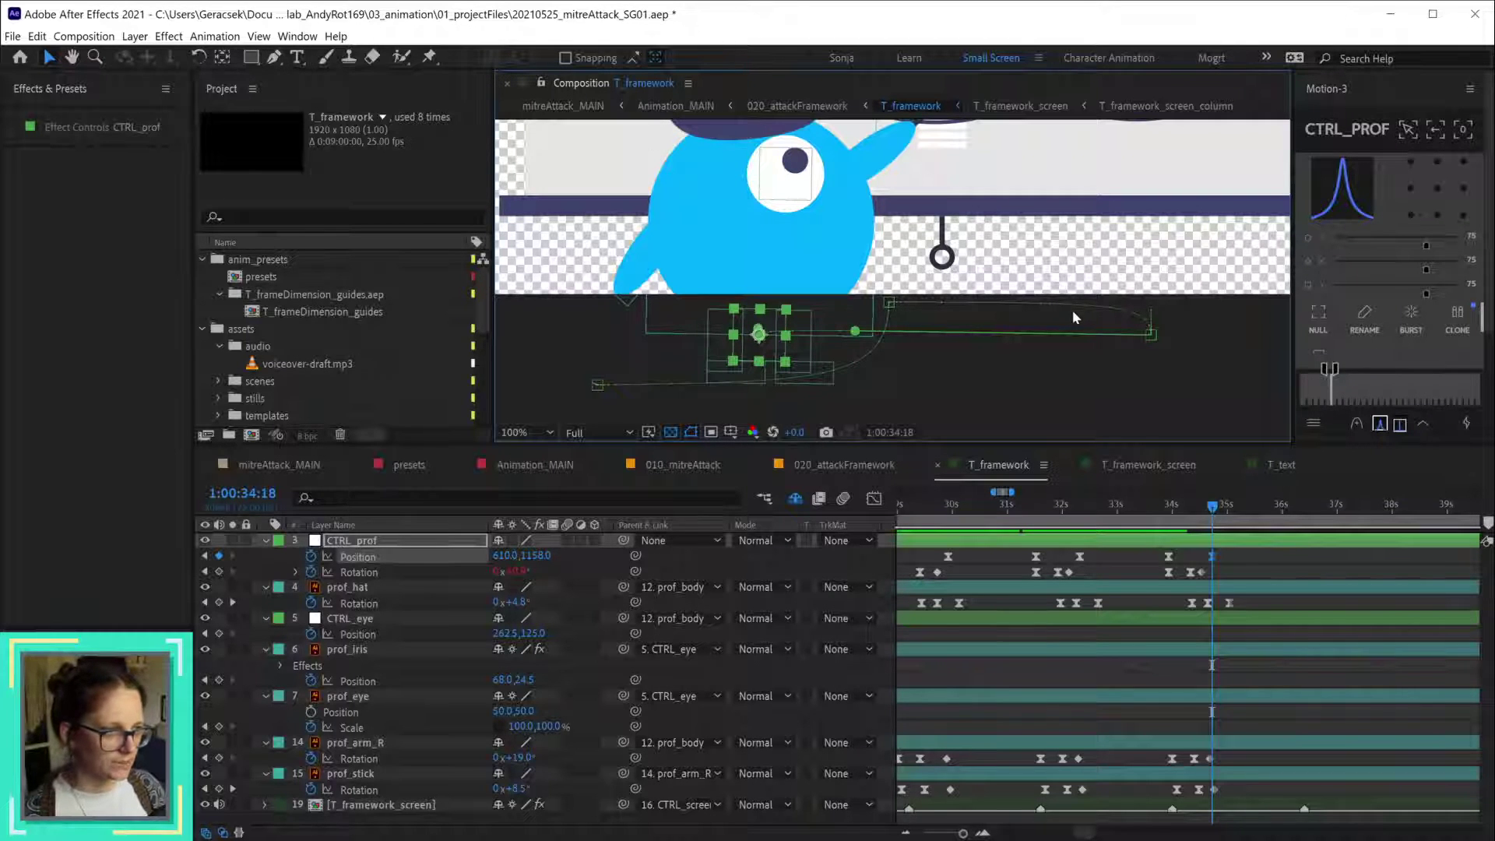
- Collapse the stray handles on CTRL_prof's 1:00:32:08 Position keyframe and aim its incoming handle straight up for a smooth curve
left_click(1151, 335)
left_click_drag(1158, 337, 1190, 315)
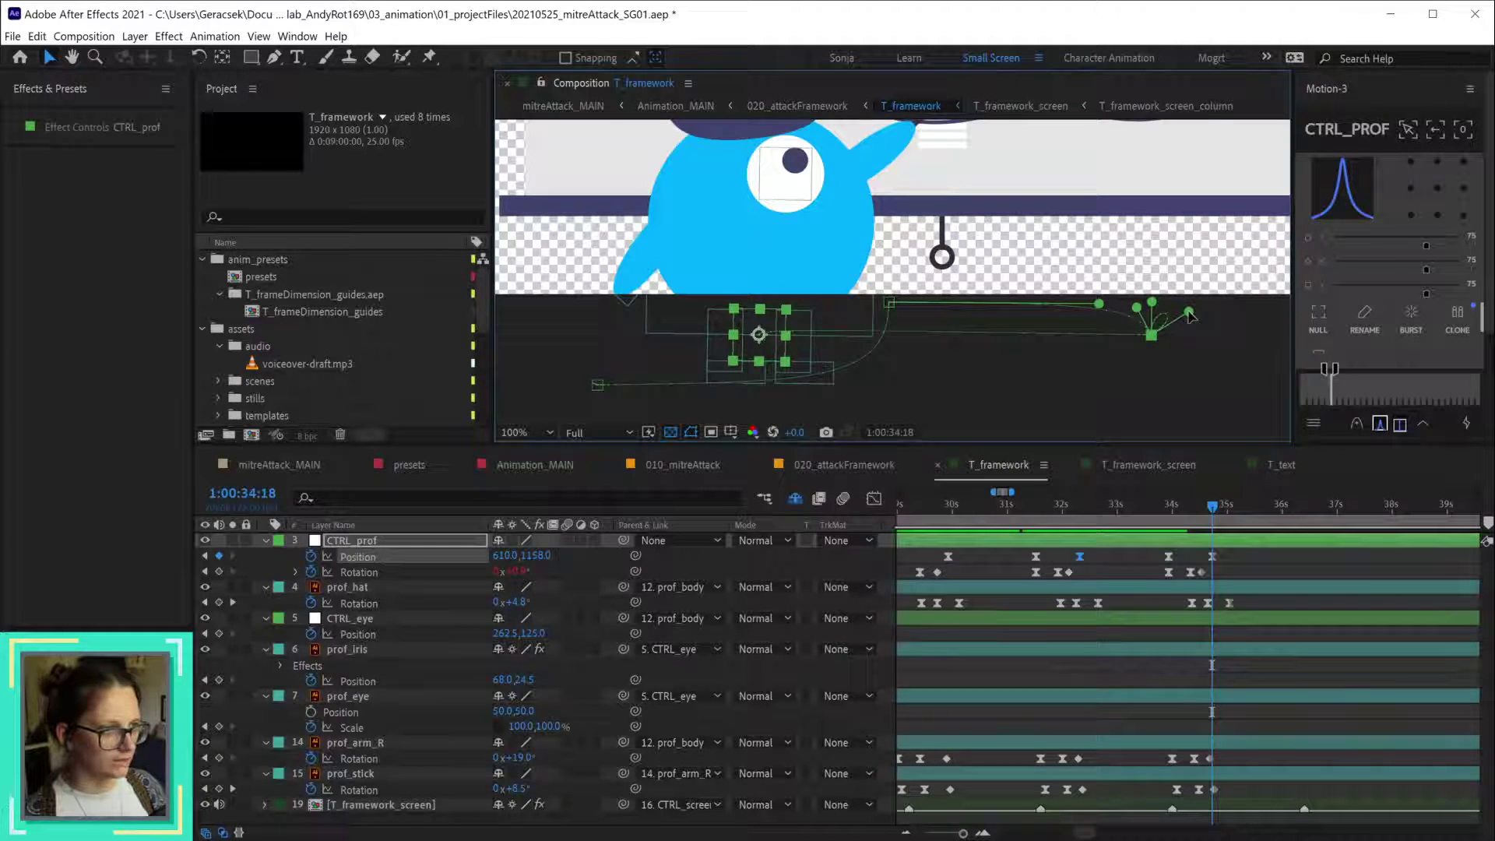
scroll(1189, 315, "up", 4)
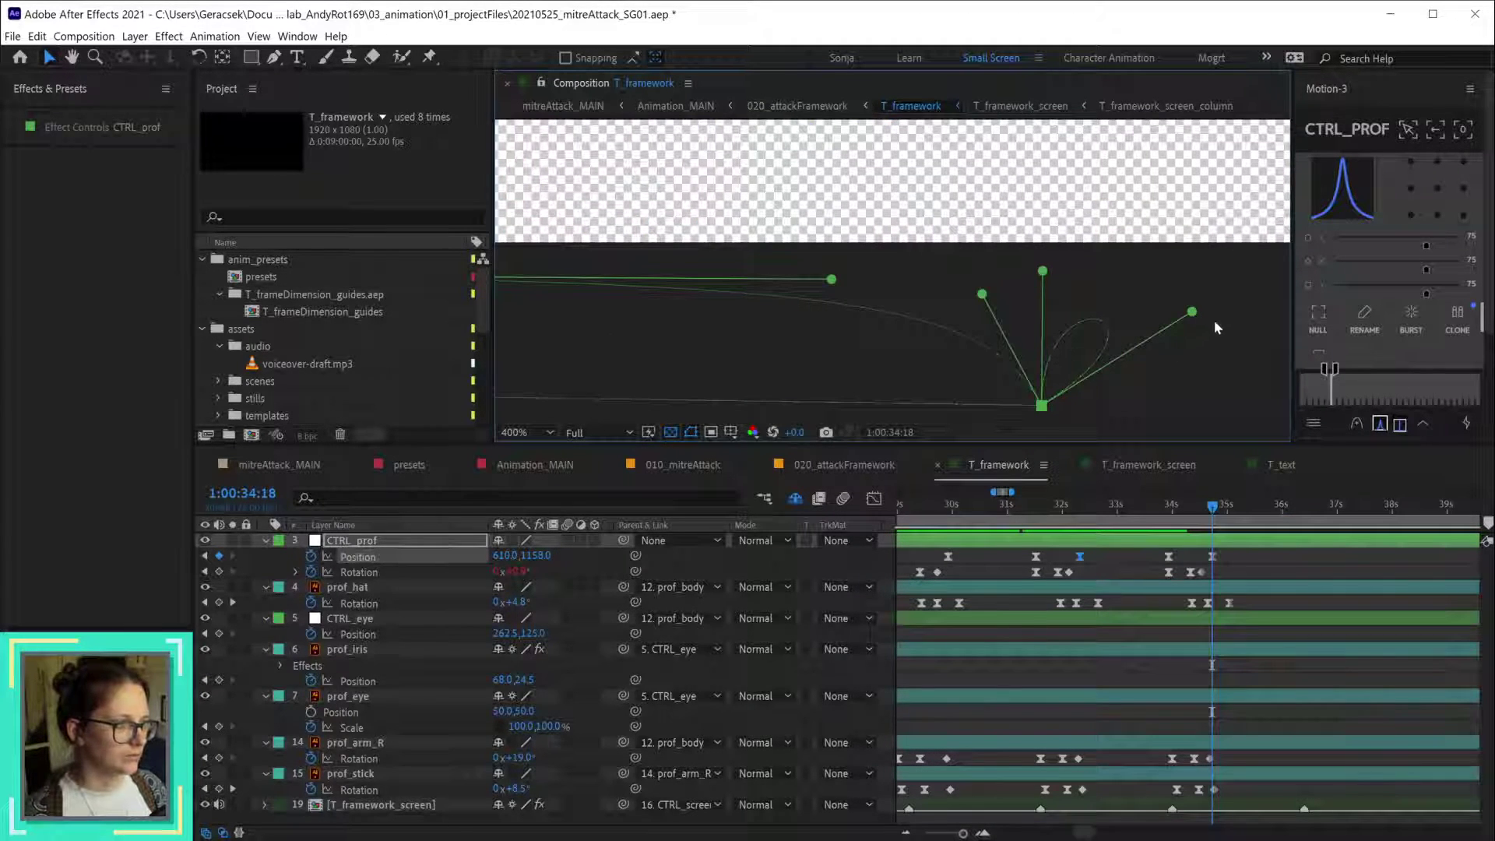
left_click_drag(1193, 314, 1042, 406)
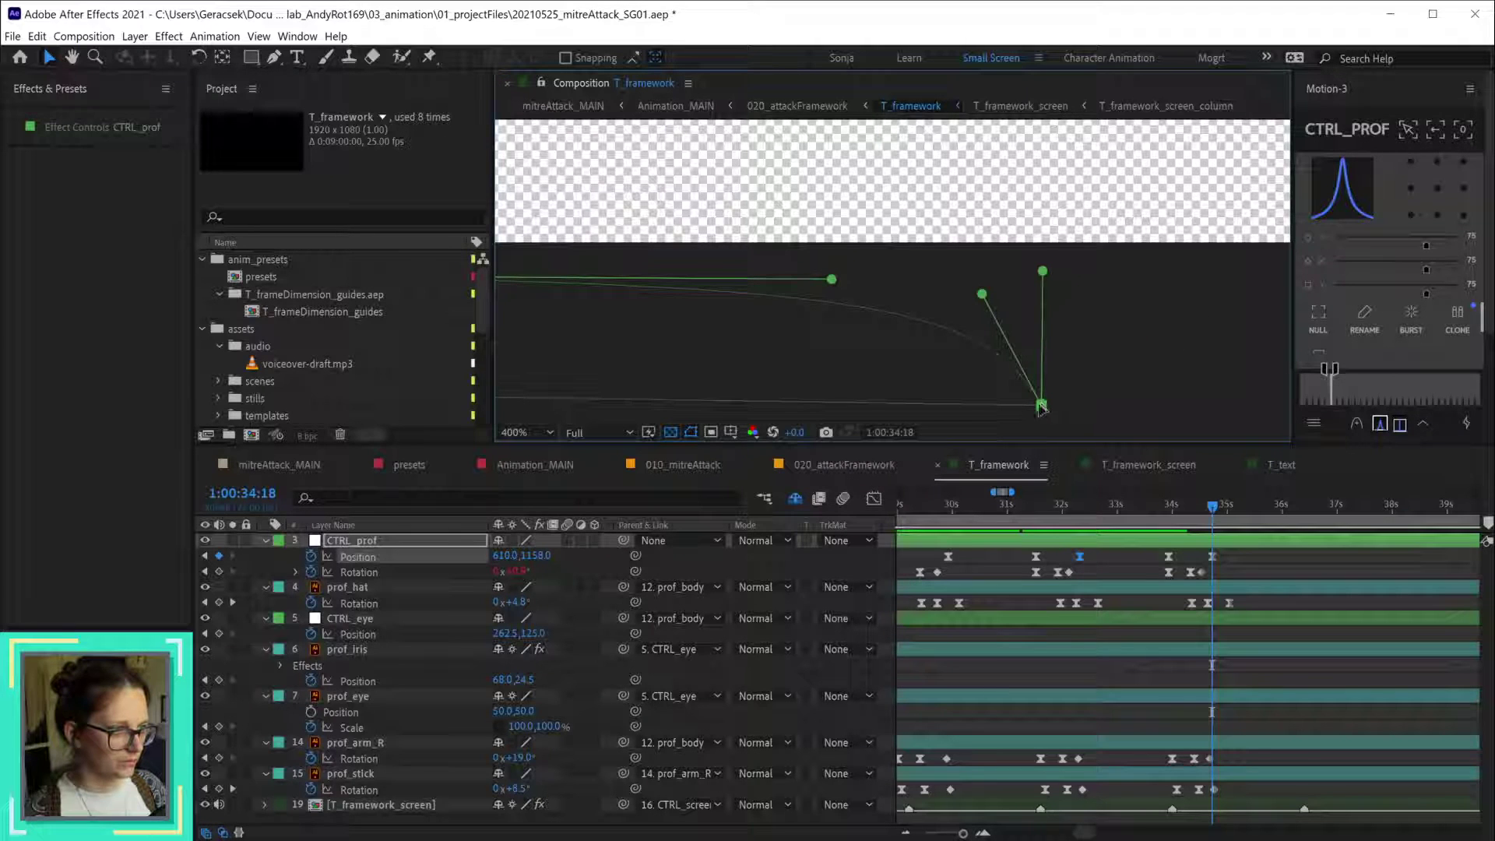
left_click_drag(1042, 271, 1042, 408)
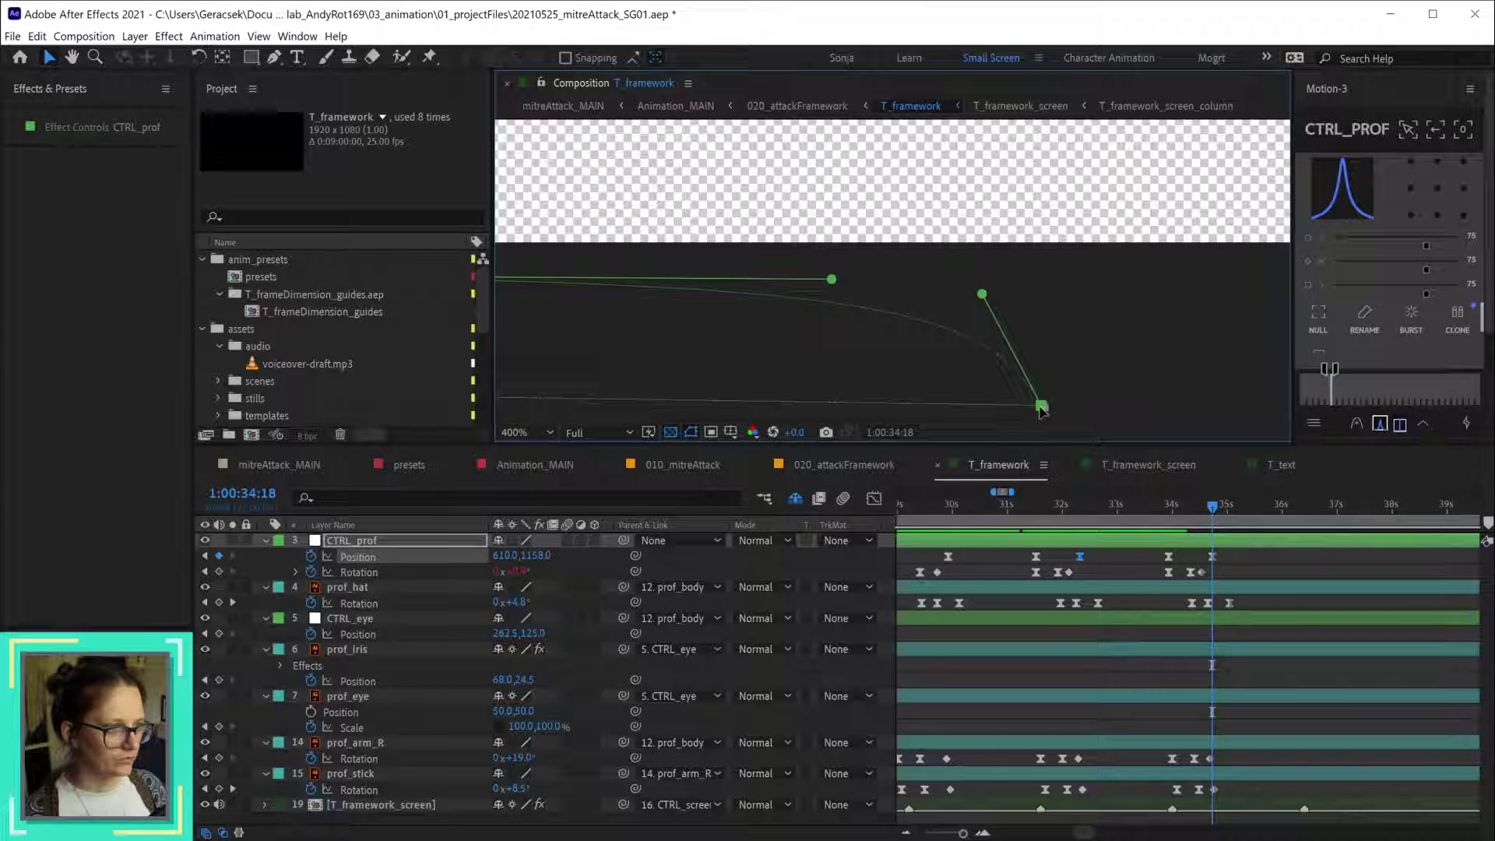
left_click_drag(1023, 286, 1042, 261)
scroll(1067, 314, "down", 4)
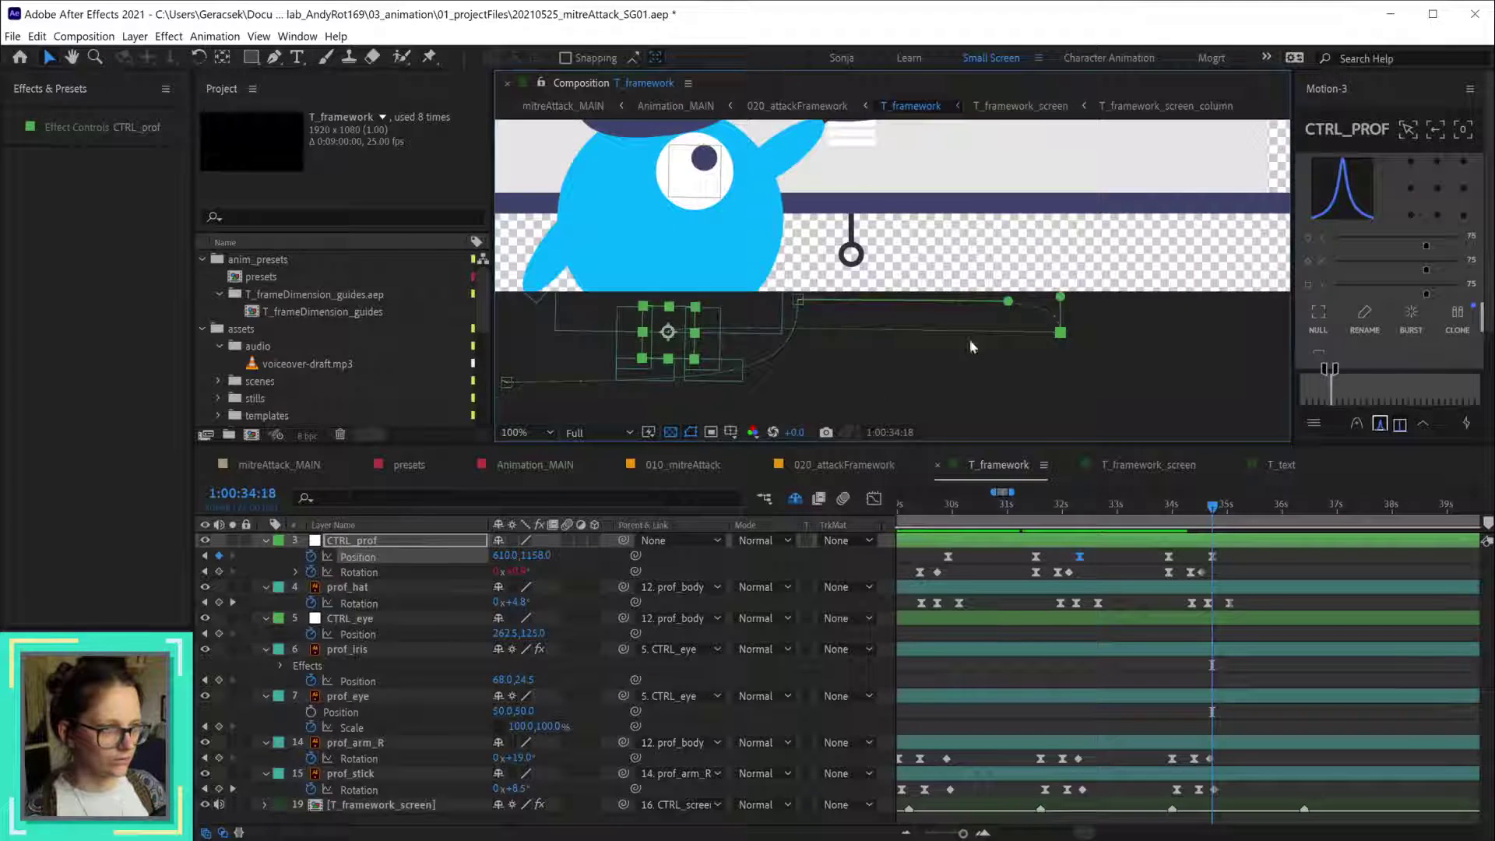
- Adjust the tiny incoming path handle at CTRL_prof's 1:00:34:18 Position keyframe
scroll(694, 345, "up", 2)
left_click(1212, 556)
scroll(1026, 347, "down", 2)
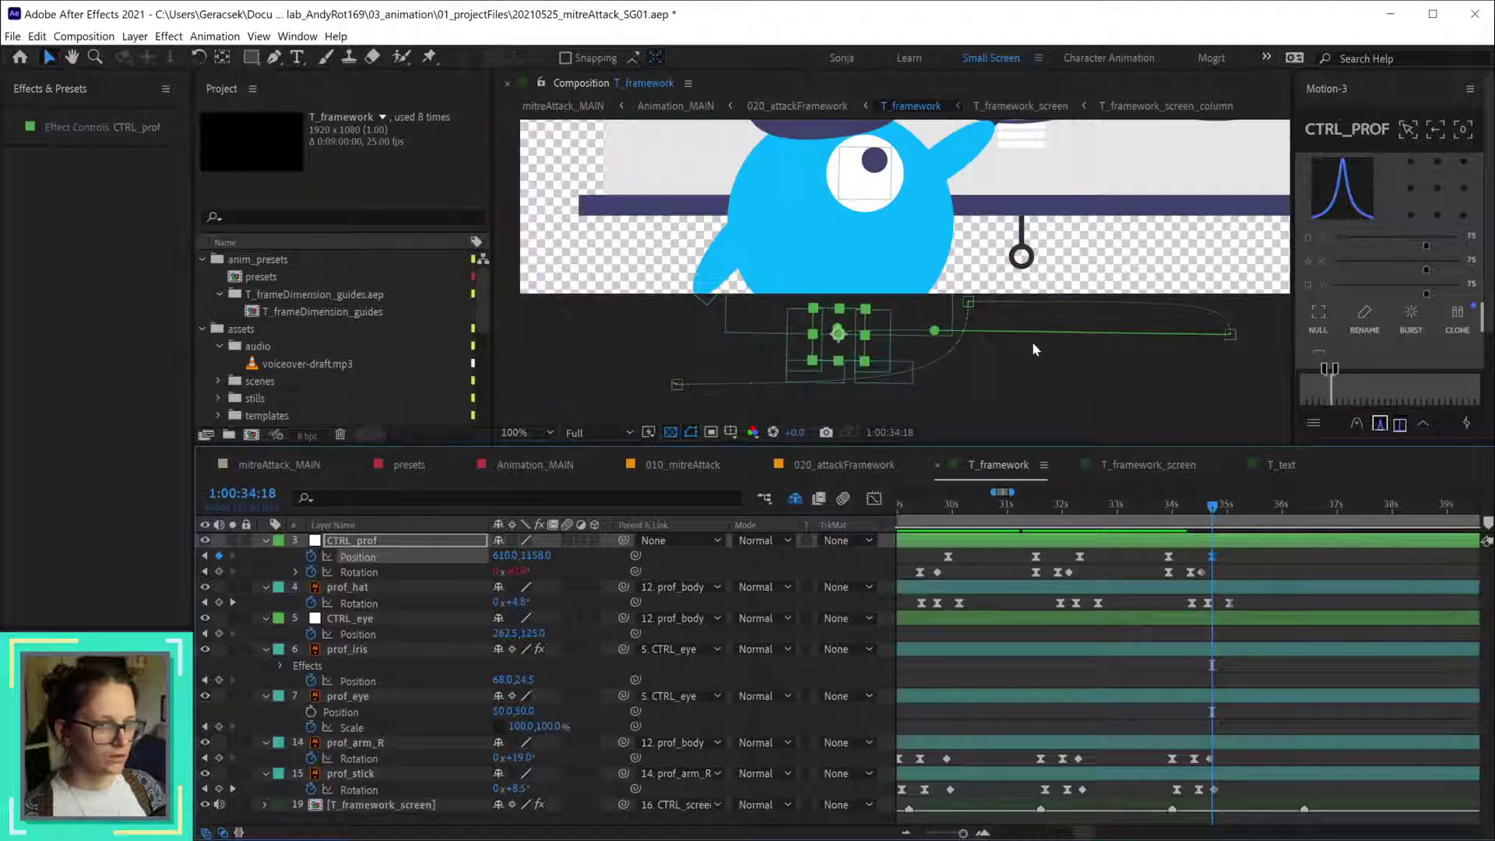
scroll(814, 343, "up", 2)
left_click_drag(864, 321, 869, 322)
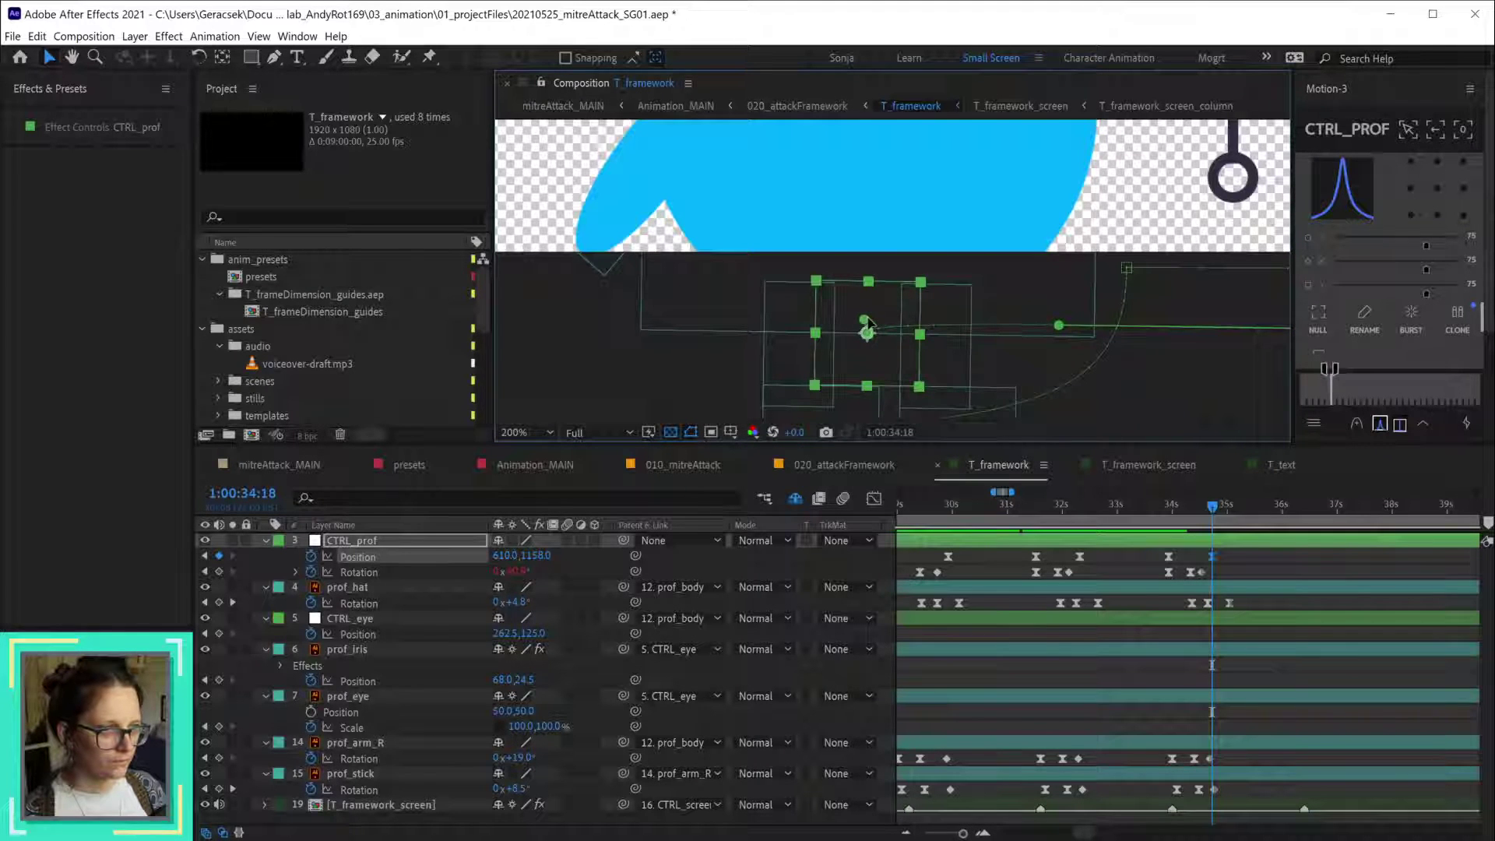
scroll(880, 333, "down", 4)
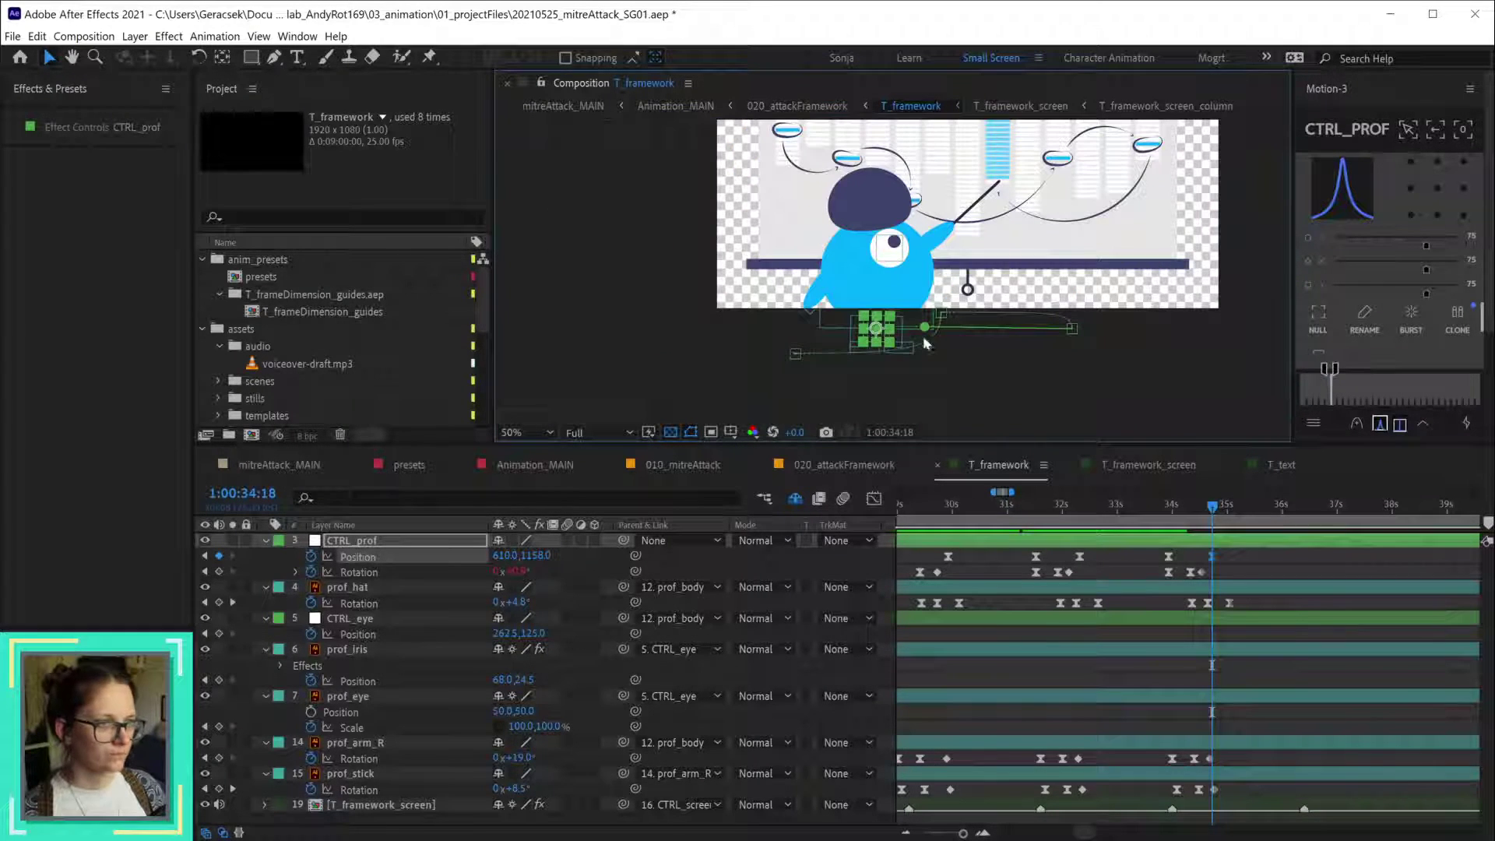
- Save the project, preview the professor's newest move from 1:00:33:18 and scrub through its middle frames
left_click(1158, 512)
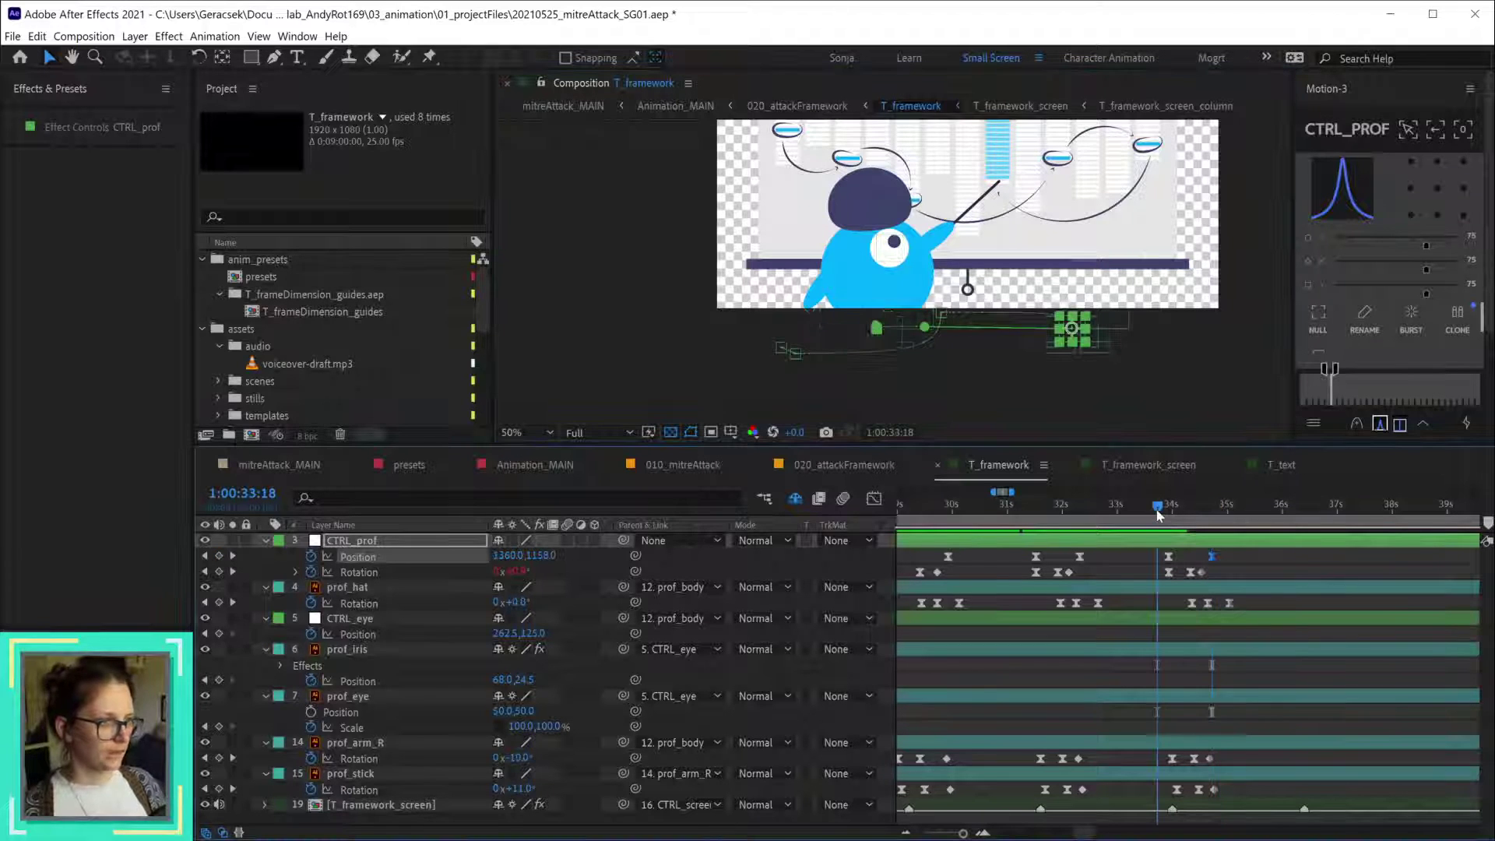
key("ctrl+s")
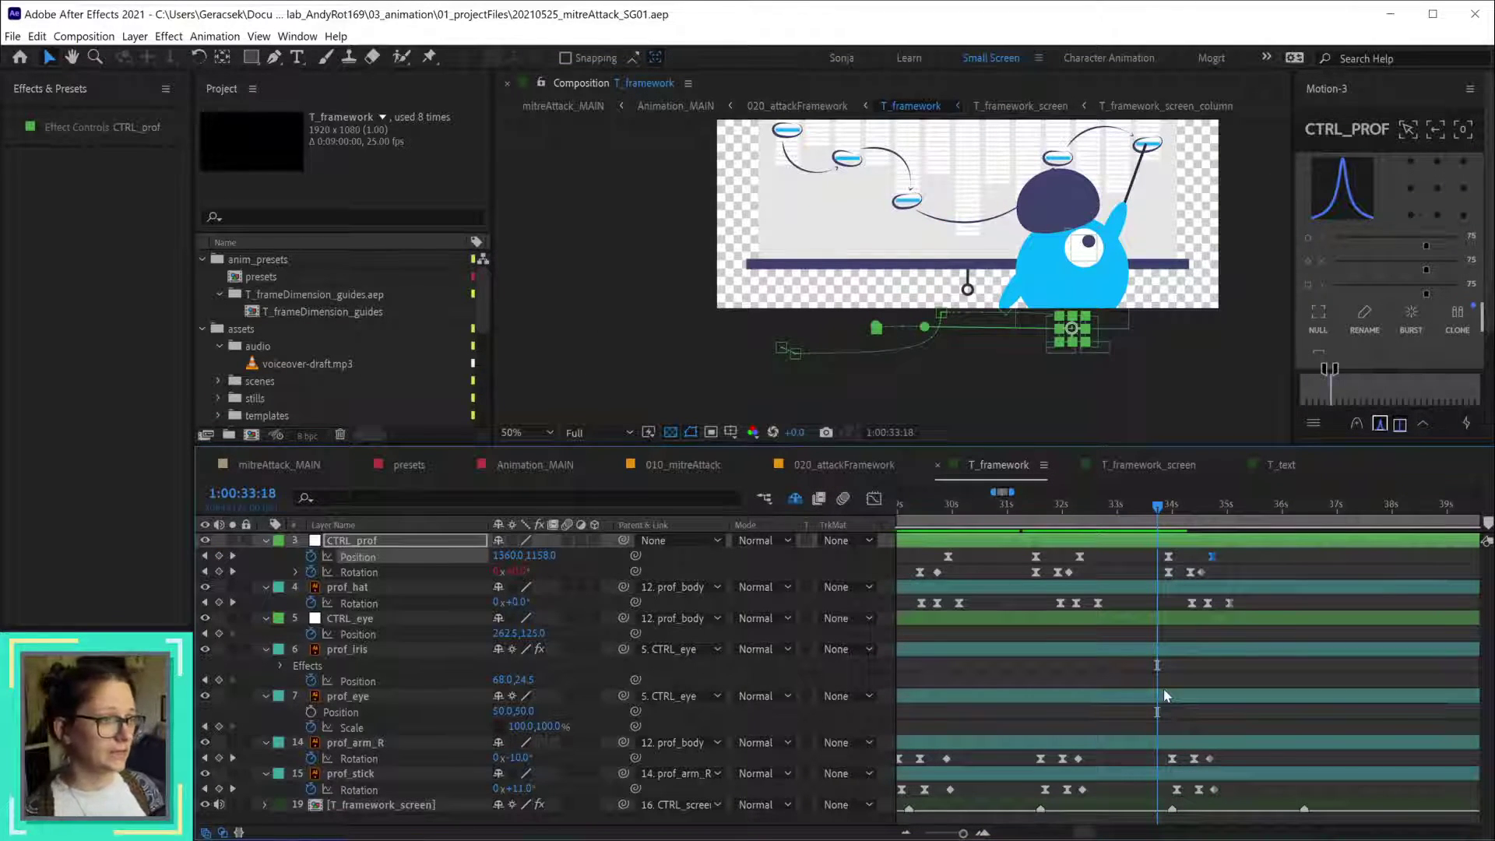
key("ctrl+shift+h")
key("space")
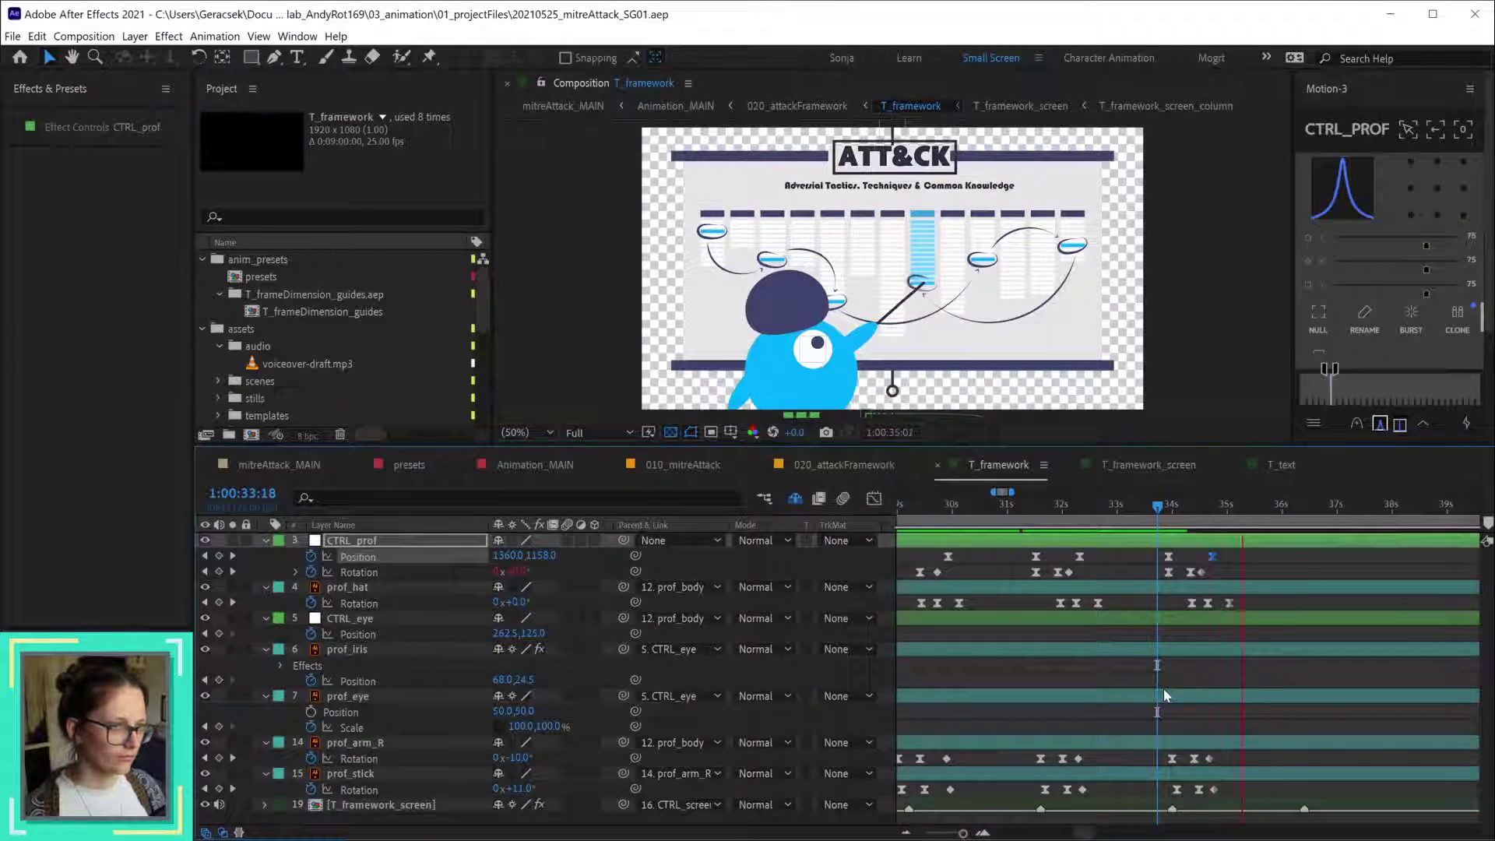
key("space")
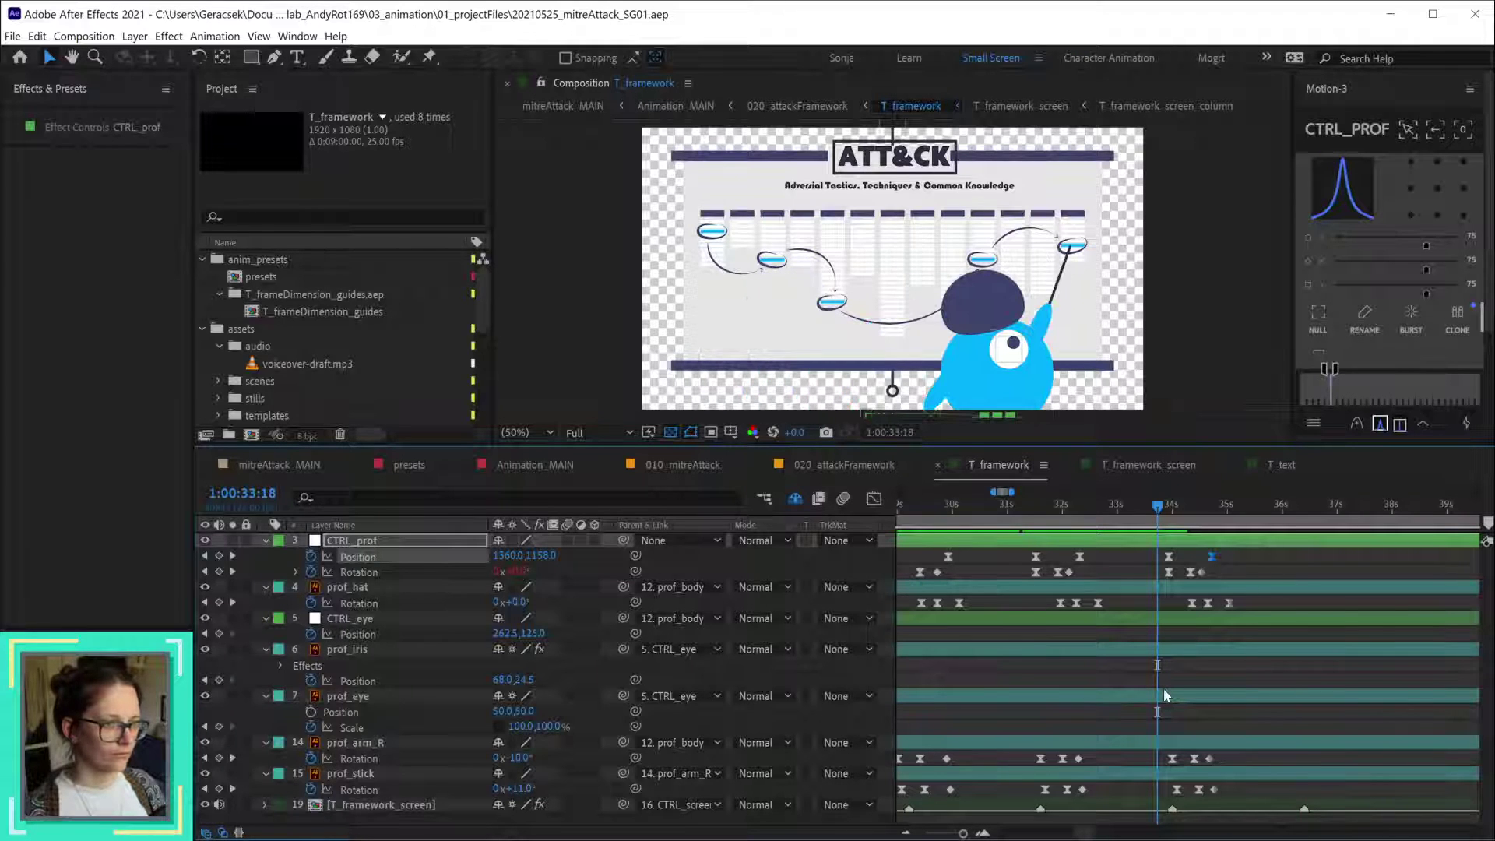
key("space")
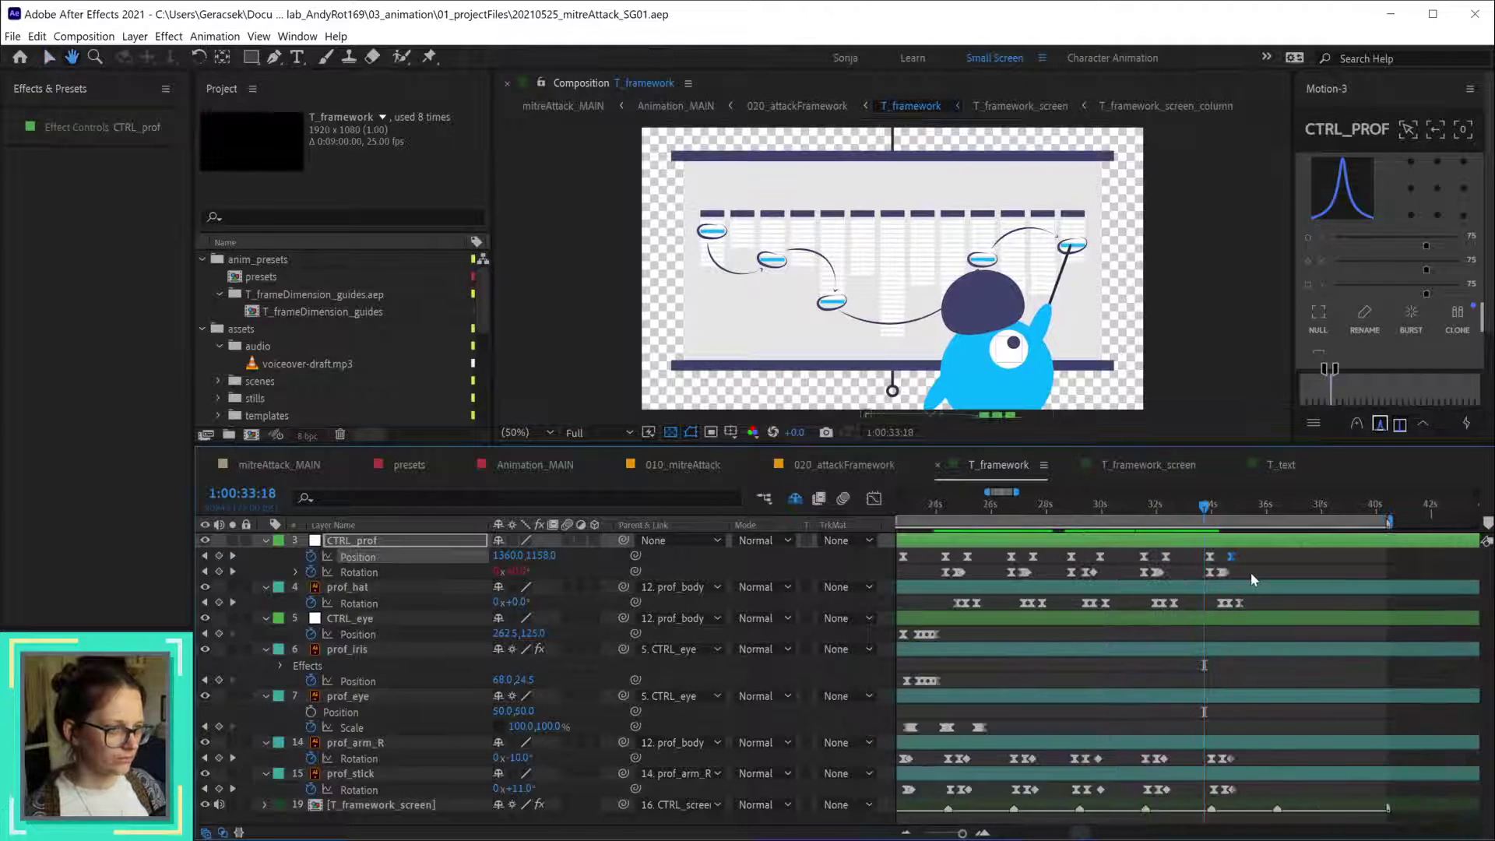
key("space")
scroll(1251, 572, "up", 2)
left_click_drag(1073, 503, 1145, 537)
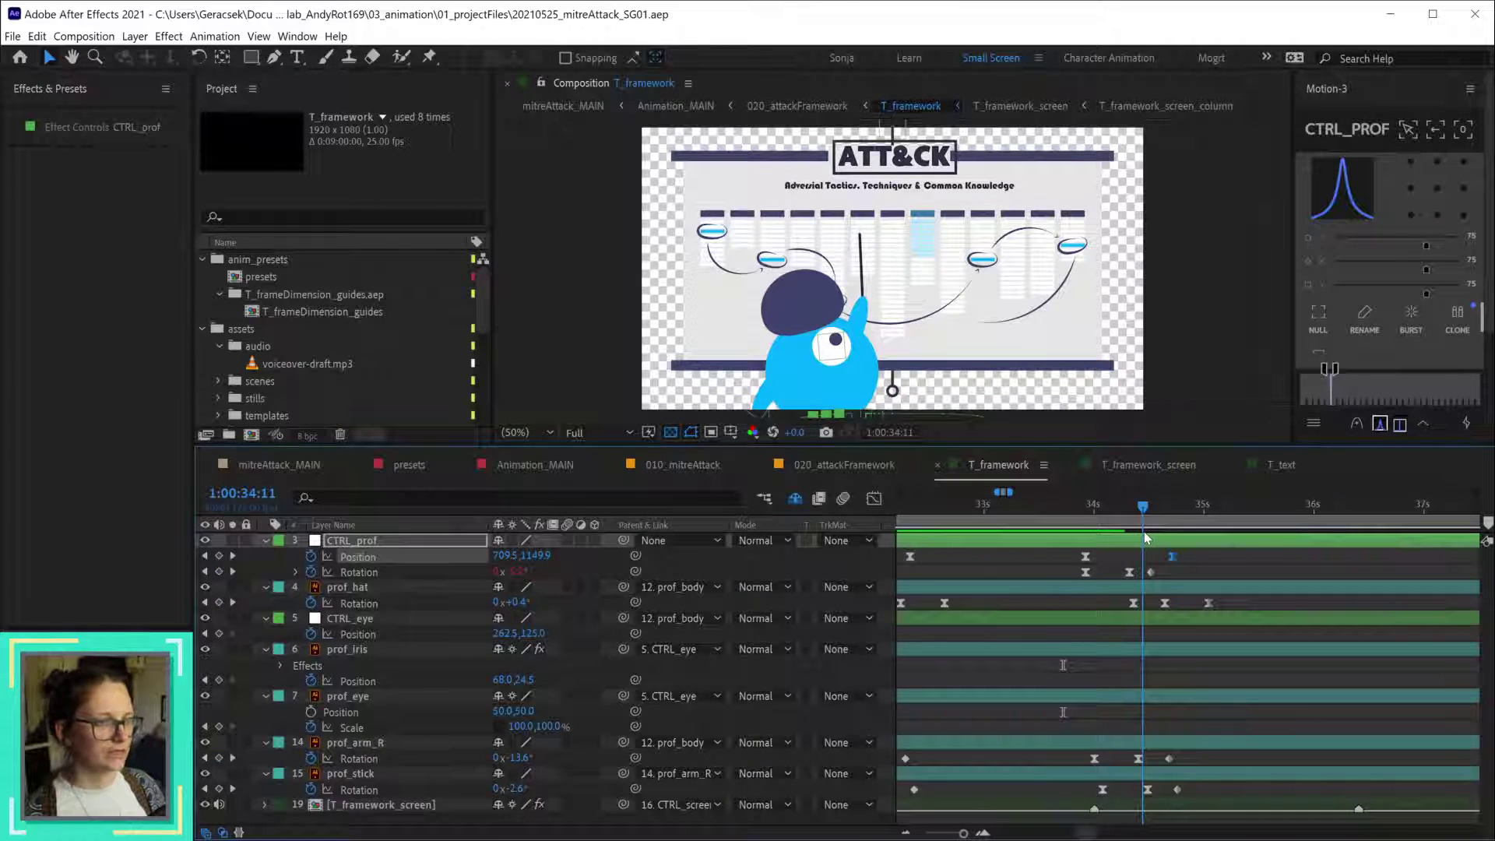
mouse_move(1145, 537)
left_mouse_down()
mouse_move(1090, 535)
mouse_move(1132, 533)
left_mouse_up()
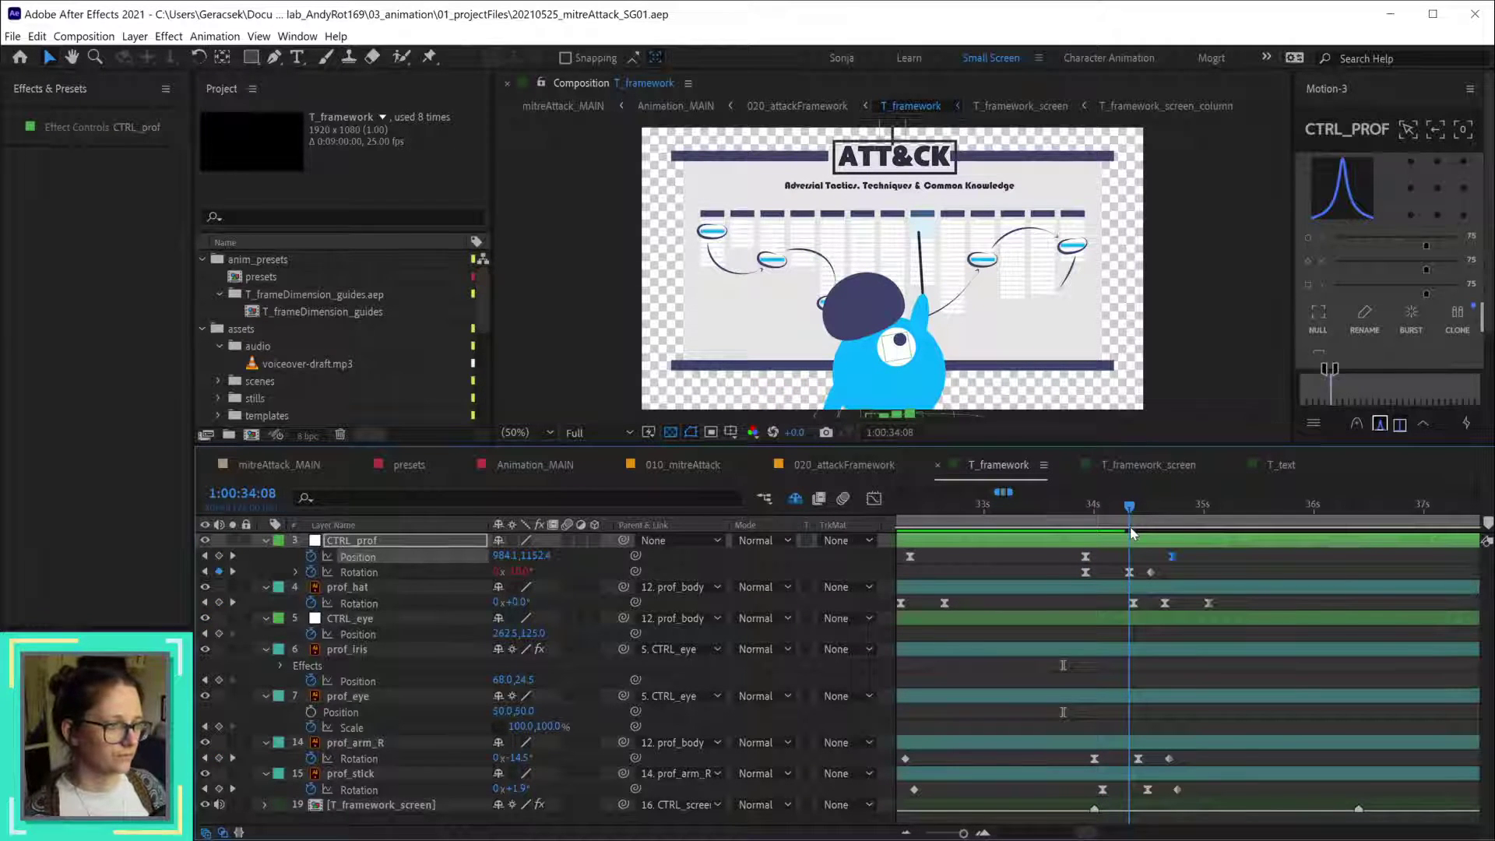
key("ctrl+z")
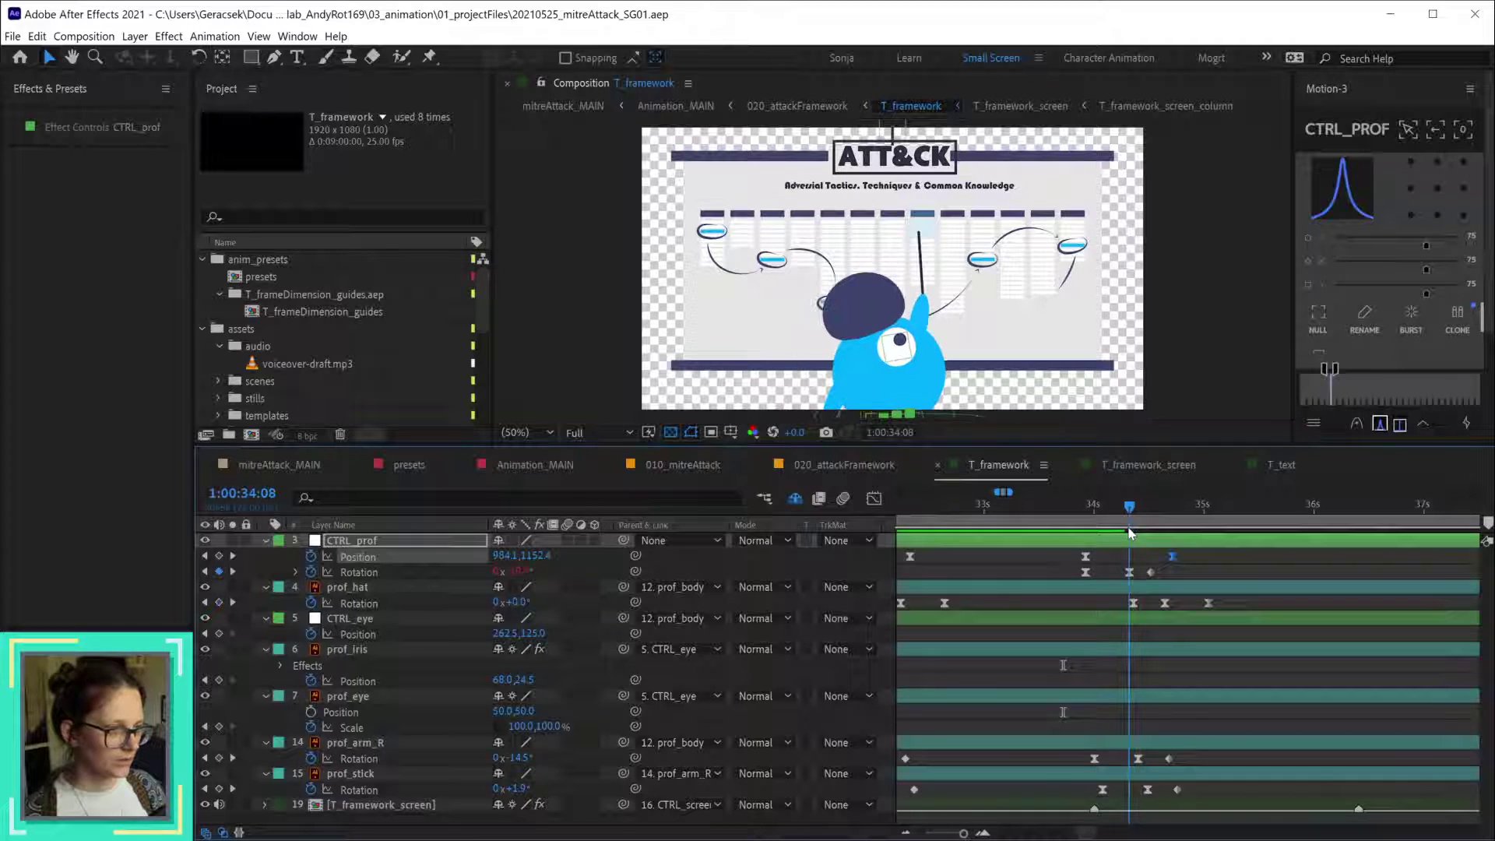
- Pull the outgoing path handle of CTRL_prof's 1:00:33:23 Position keyframe far down so the move dips below the frame
scroll(910, 368, "down", 2)
scroll(911, 366, "up", 4)
scroll(966, 366, "down", 6)
scroll(962, 319, "up", 6)
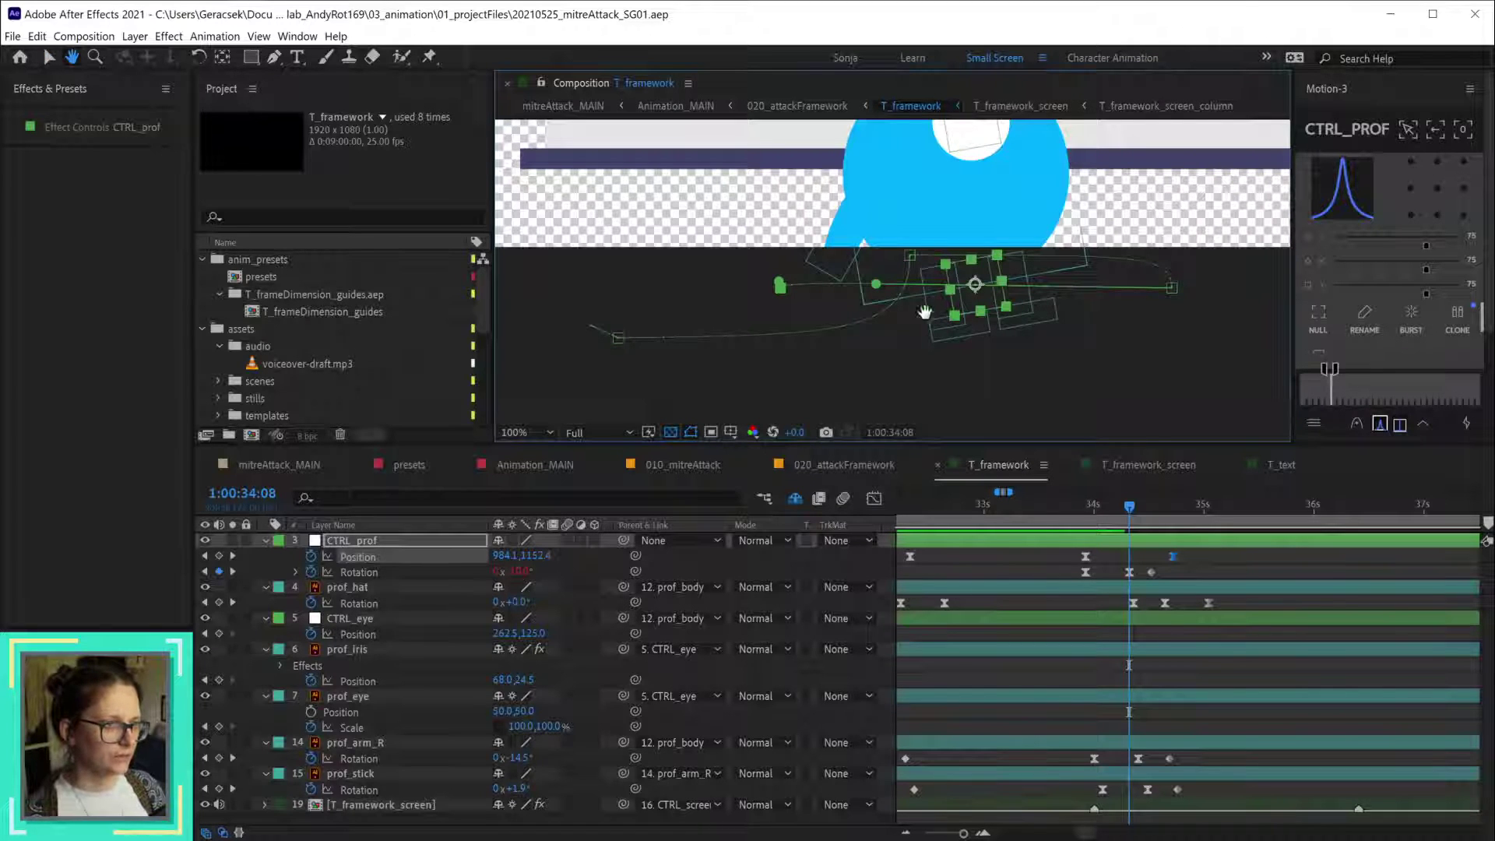
key("v")
left_click_drag(995, 257, 1032, 500)
scroll(989, 381, "down", 4)
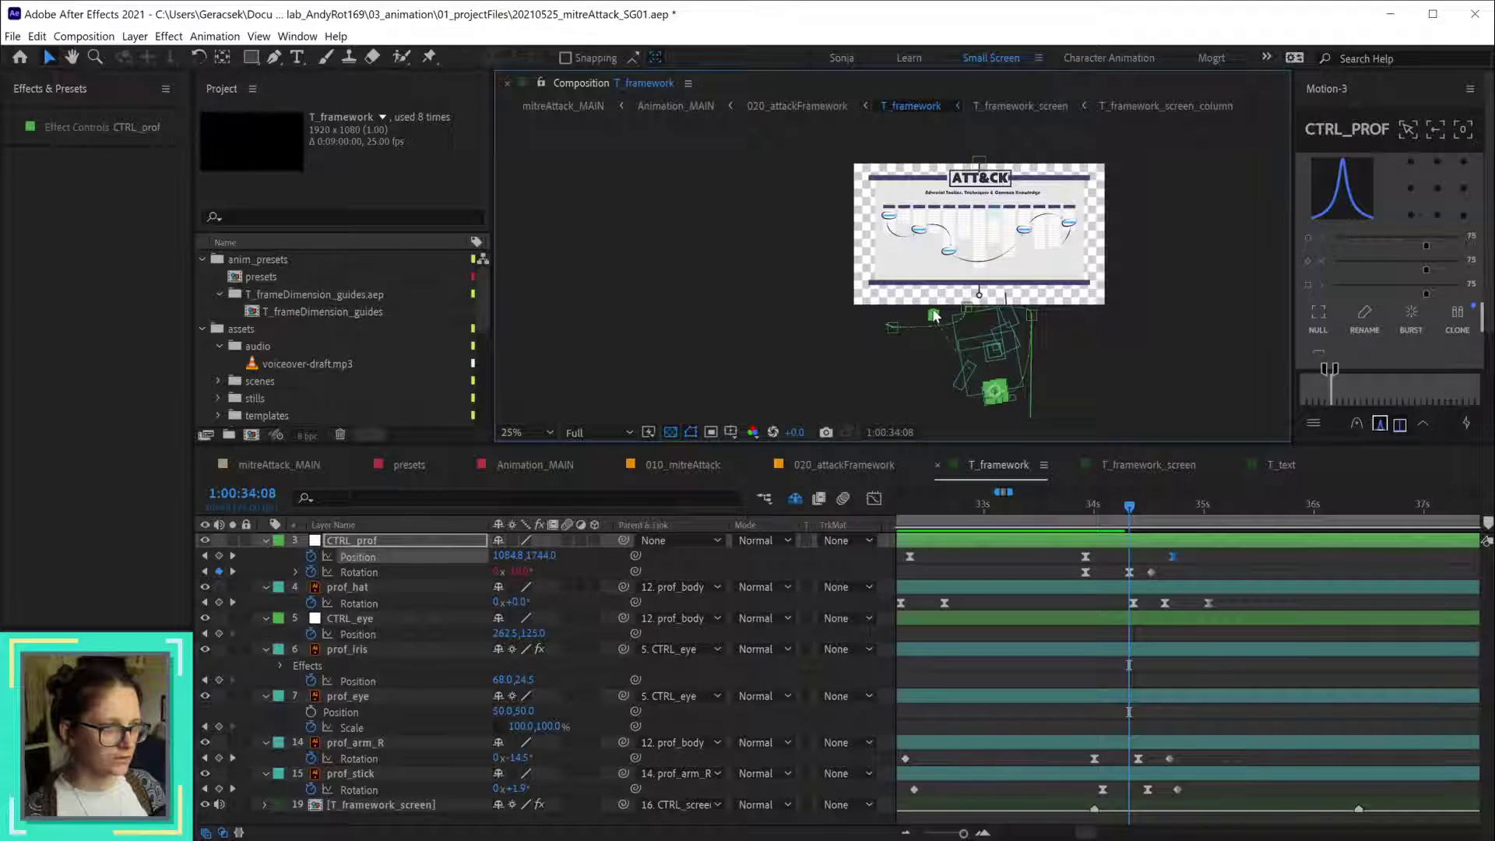
- Pull the incoming handle at CTRL_prof's 1:00:34:18 keyframe down and balance both handles into an even U-shaped path
left_click_drag(934, 314, 938, 335)
key("ctrl+z")
scroll(937, 319, "up", 5)
left_click_drag(929, 359, 998, 370)
scroll(979, 362, "down", 8)
scroll(999, 370, "up", 2)
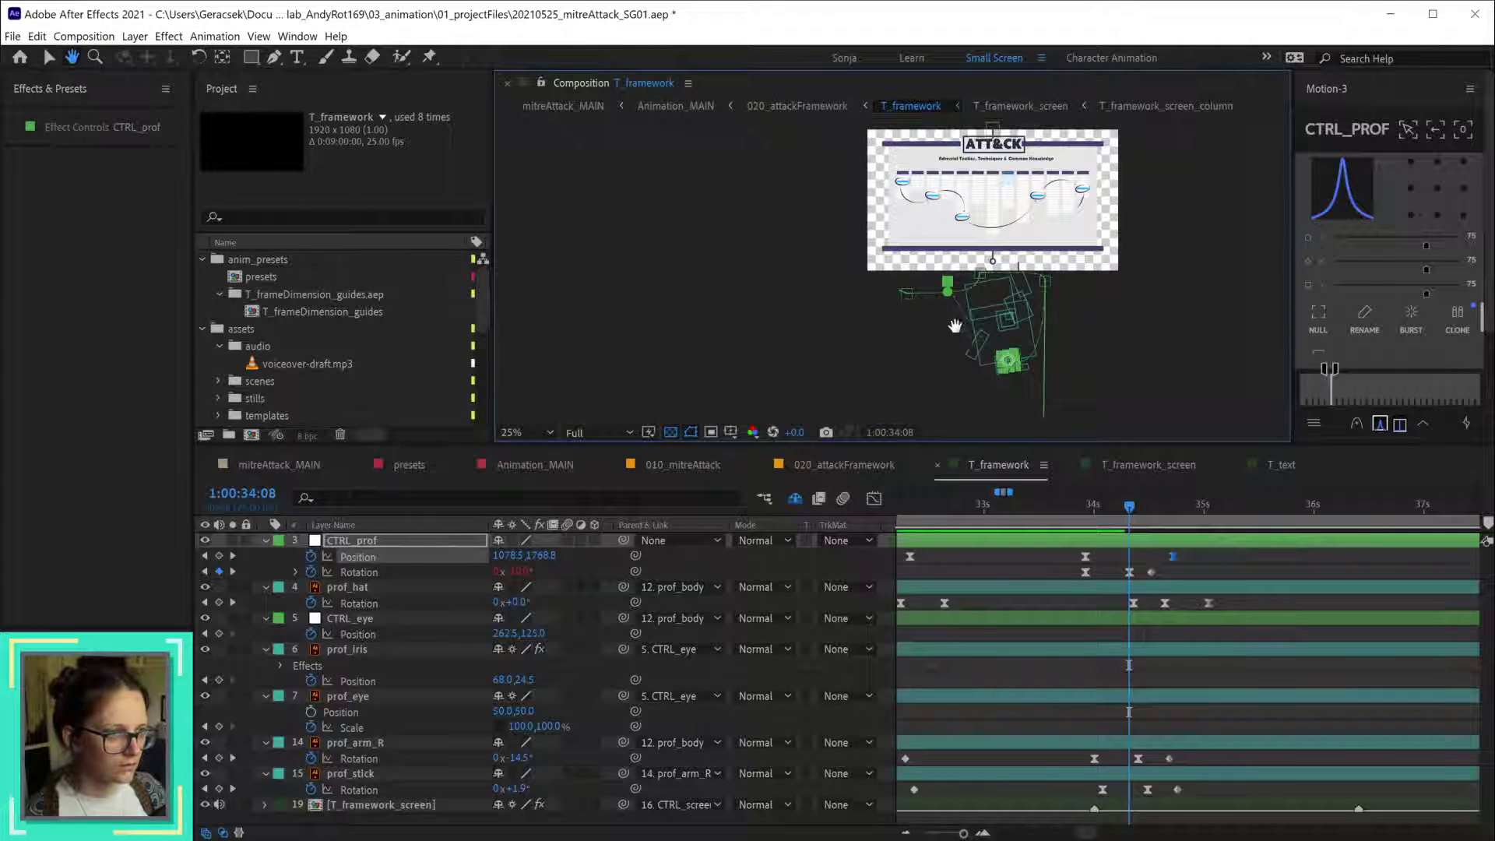
key("v")
mouse_move(947, 291)
left_mouse_down()
mouse_move(951, 363)
mouse_move(962, 309)
left_mouse_up()
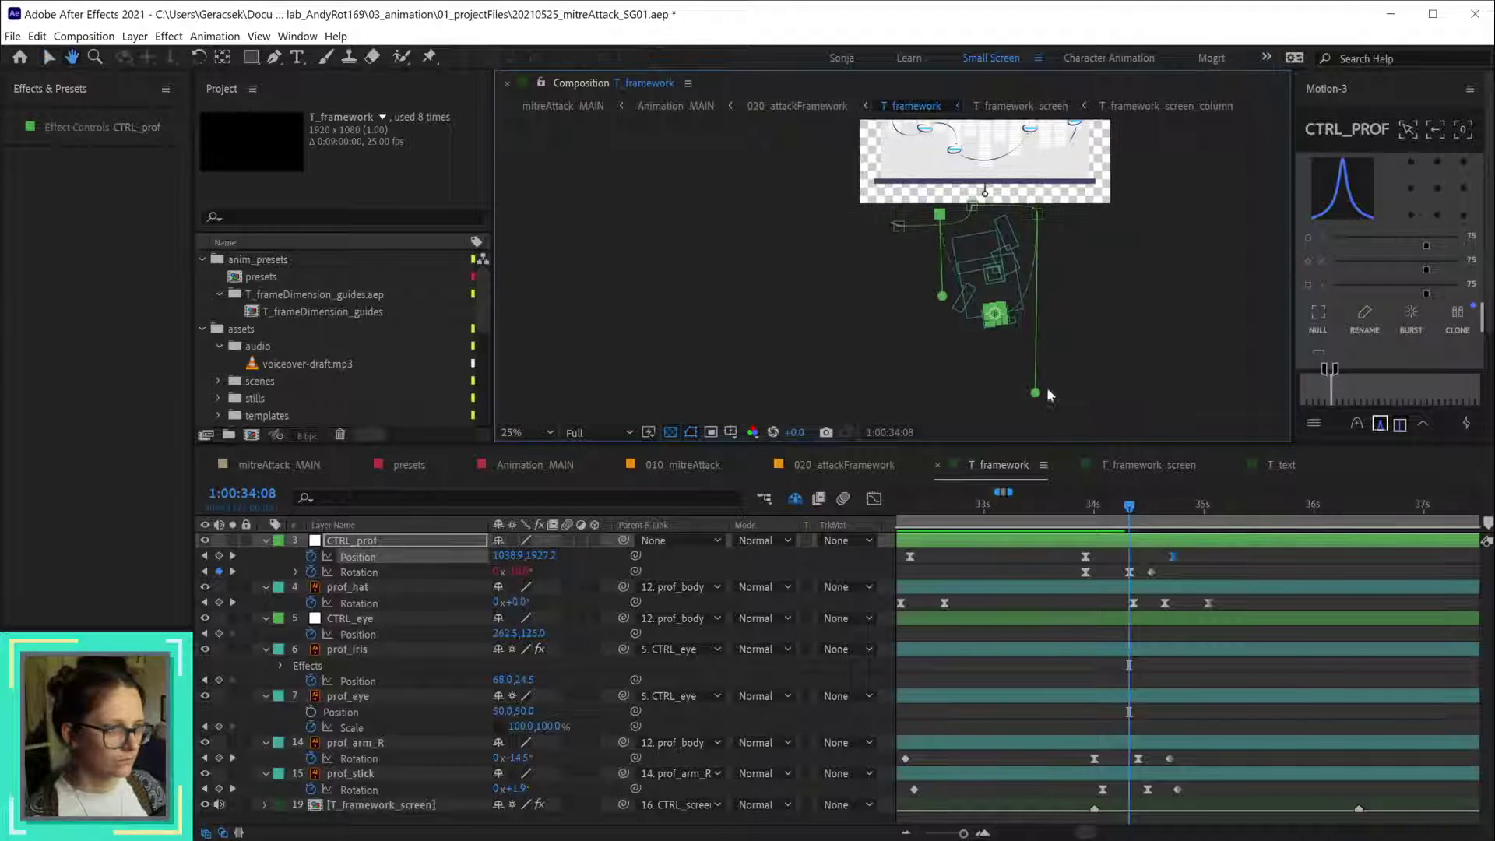
mouse_move(1036, 342)
left_mouse_down()
mouse_move(1036, 310)
mouse_move(1040, 356)
mouse_move(1030, 340)
left_mouse_up()
left_click_drag(942, 296, 943, 343)
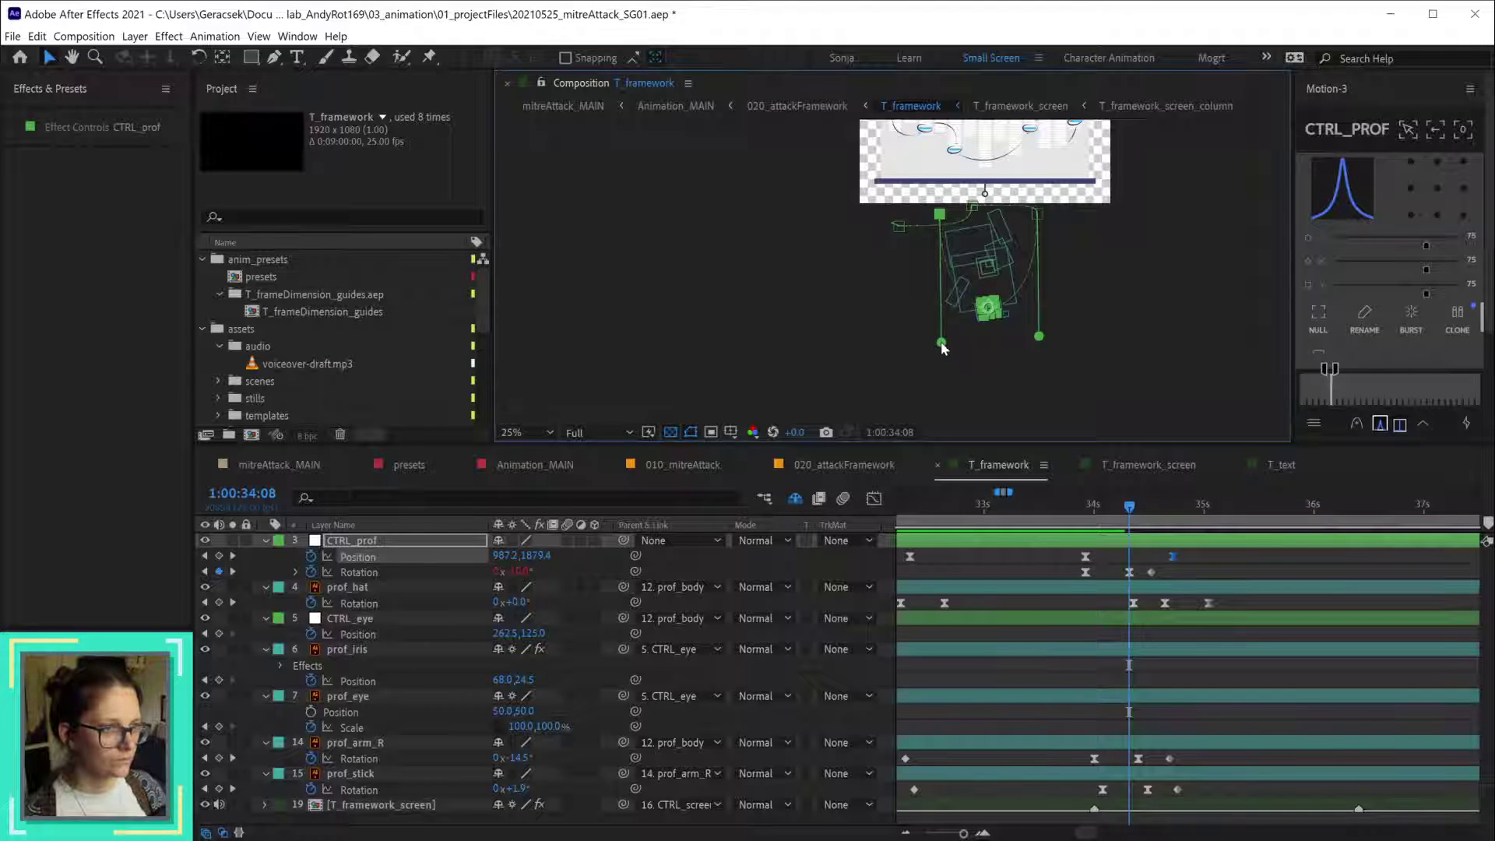
- Apply the Motion-3 easing to CTRL_prof's Position keyframes at 1:00:33:23 and 1:00:34:18
left_click_drag(1089, 510, 1203, 567)
left_click(1380, 426)
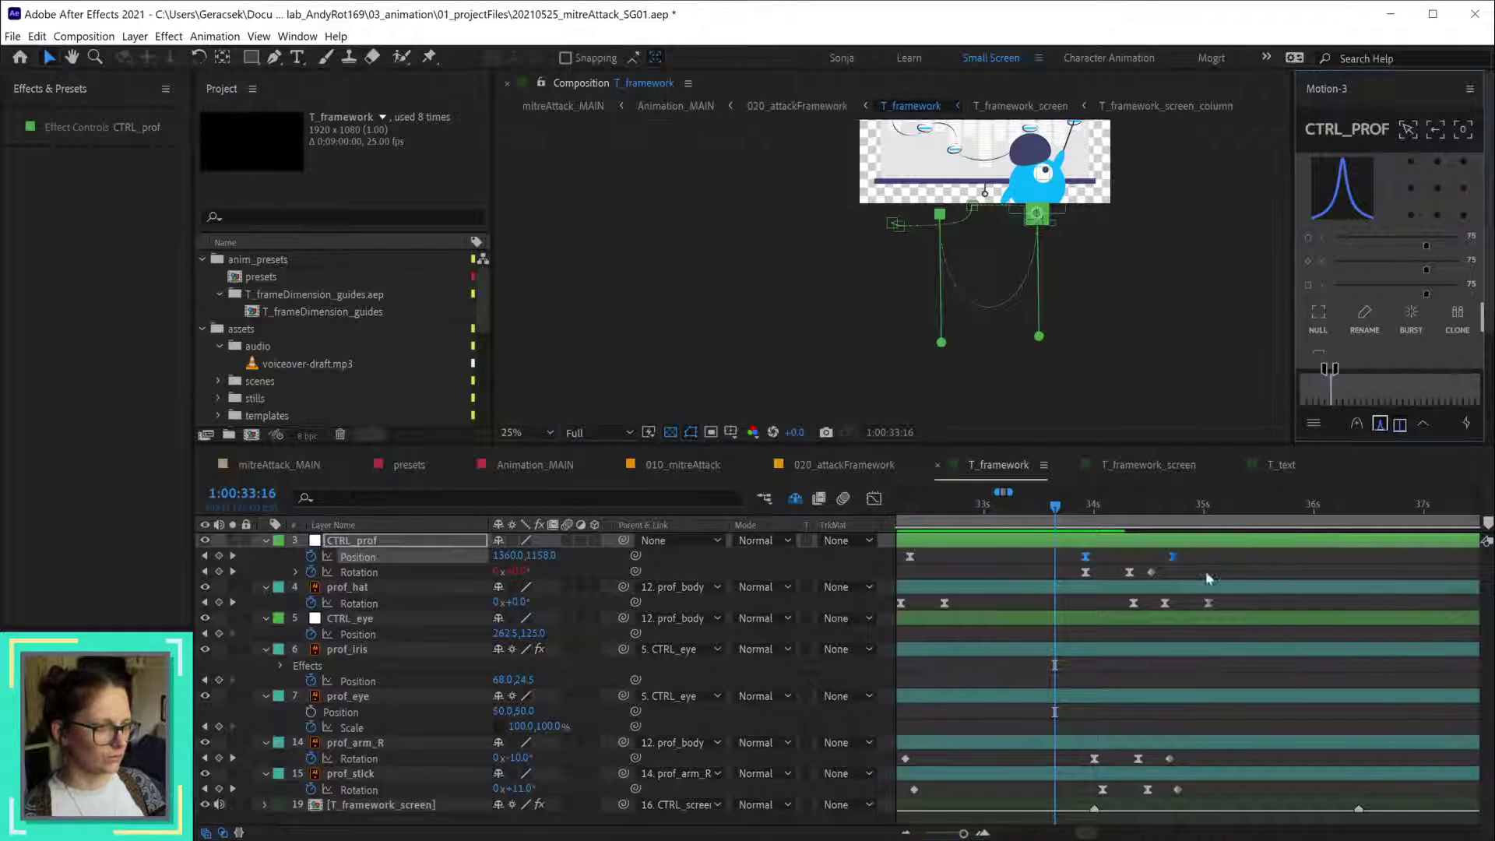
left_click(1160, 551)
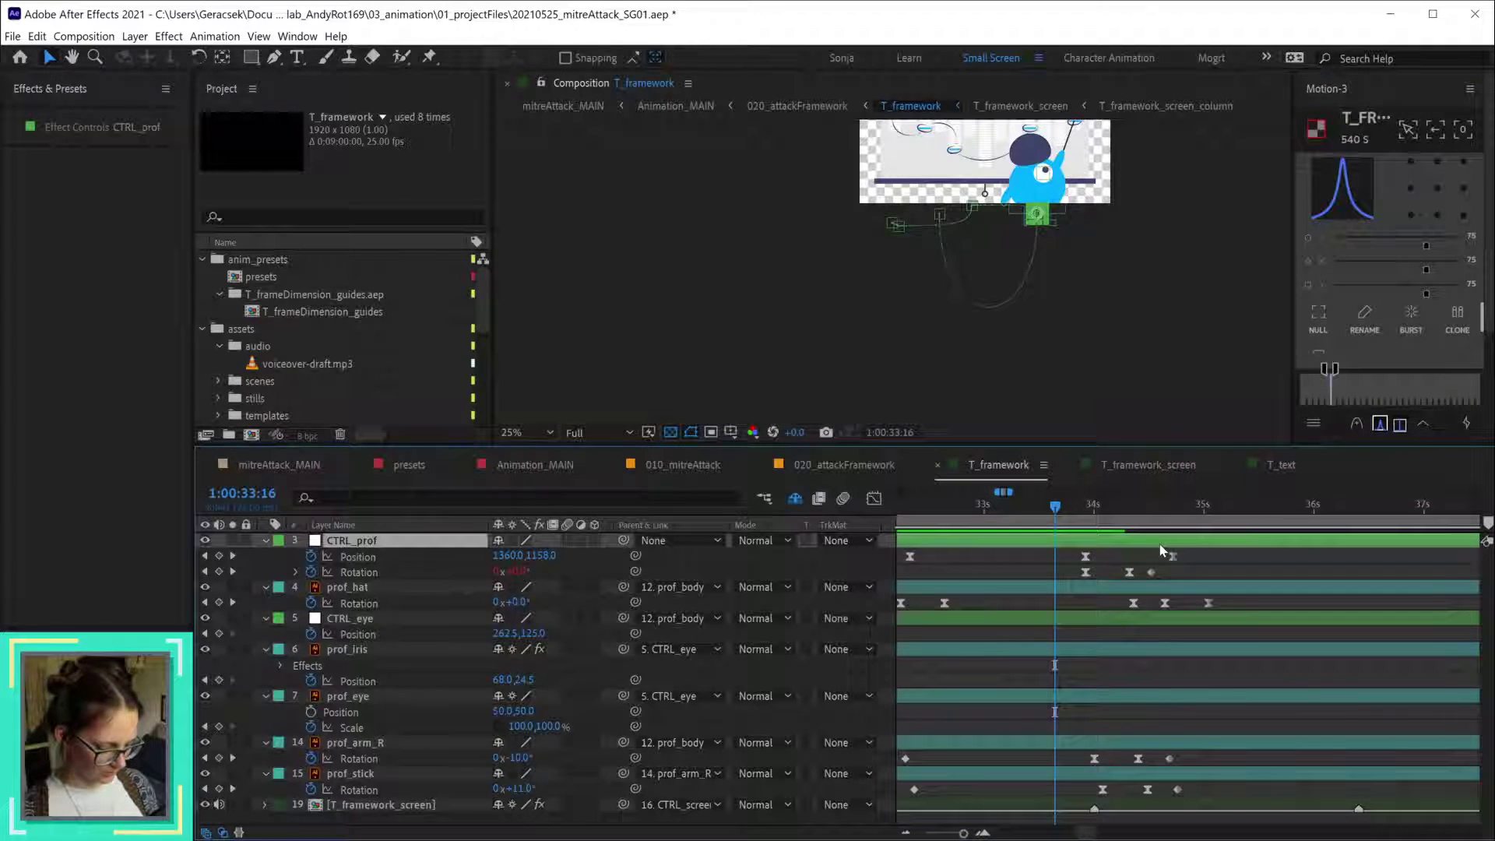
- Fit the composition in the viewer and preview the professor's dip from 1:00:33:16
key("shift+slash")
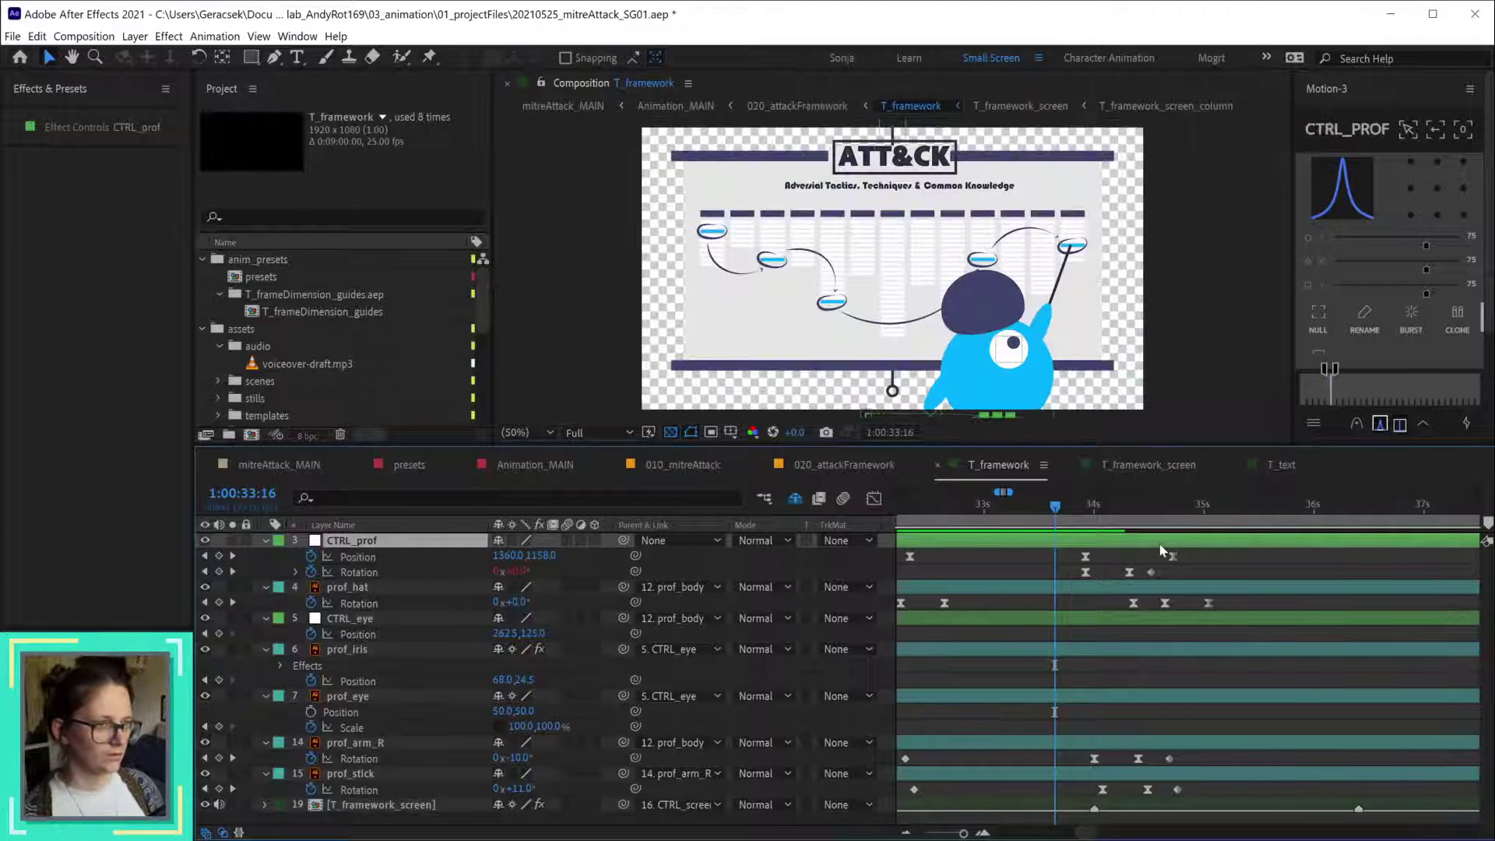
key("space")
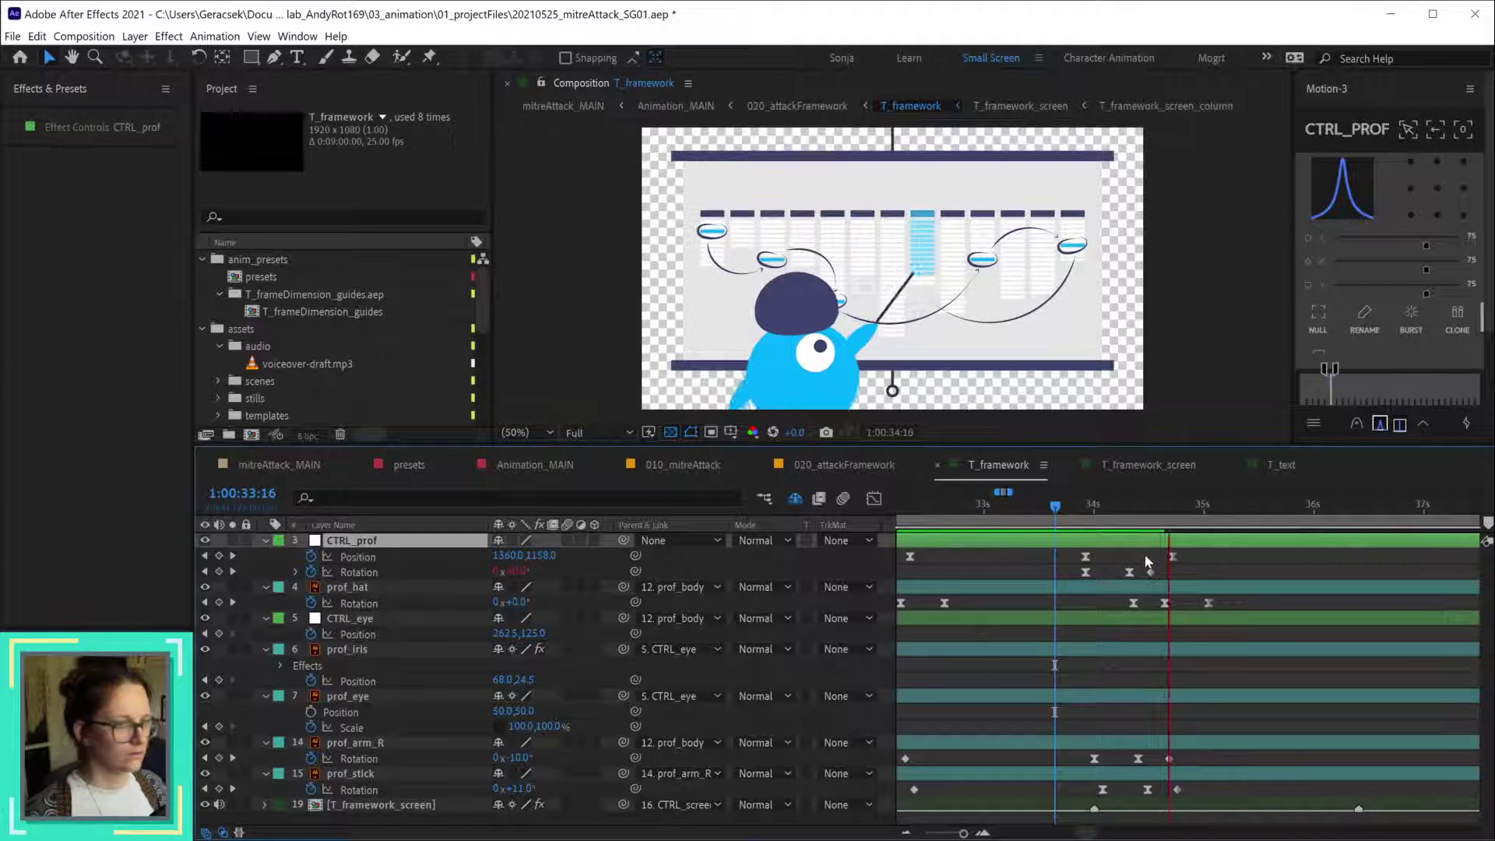
left_click(1112, 508)
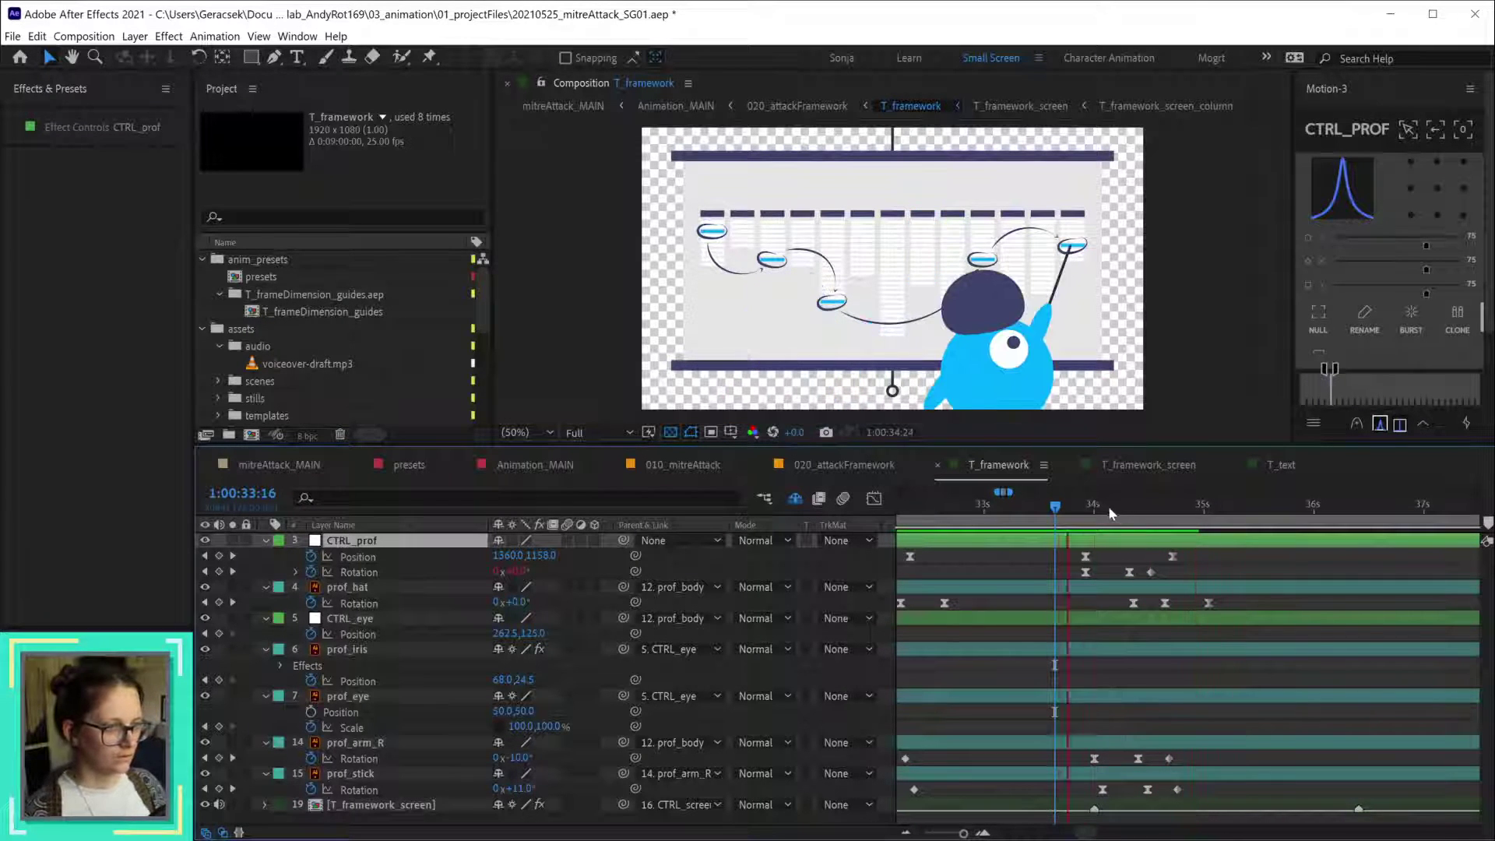
- Set CTRL_prof's Rotation at 1:00:34:08 to -20° and scrub through the tilt in the surrounding frames
left_click(1129, 507)
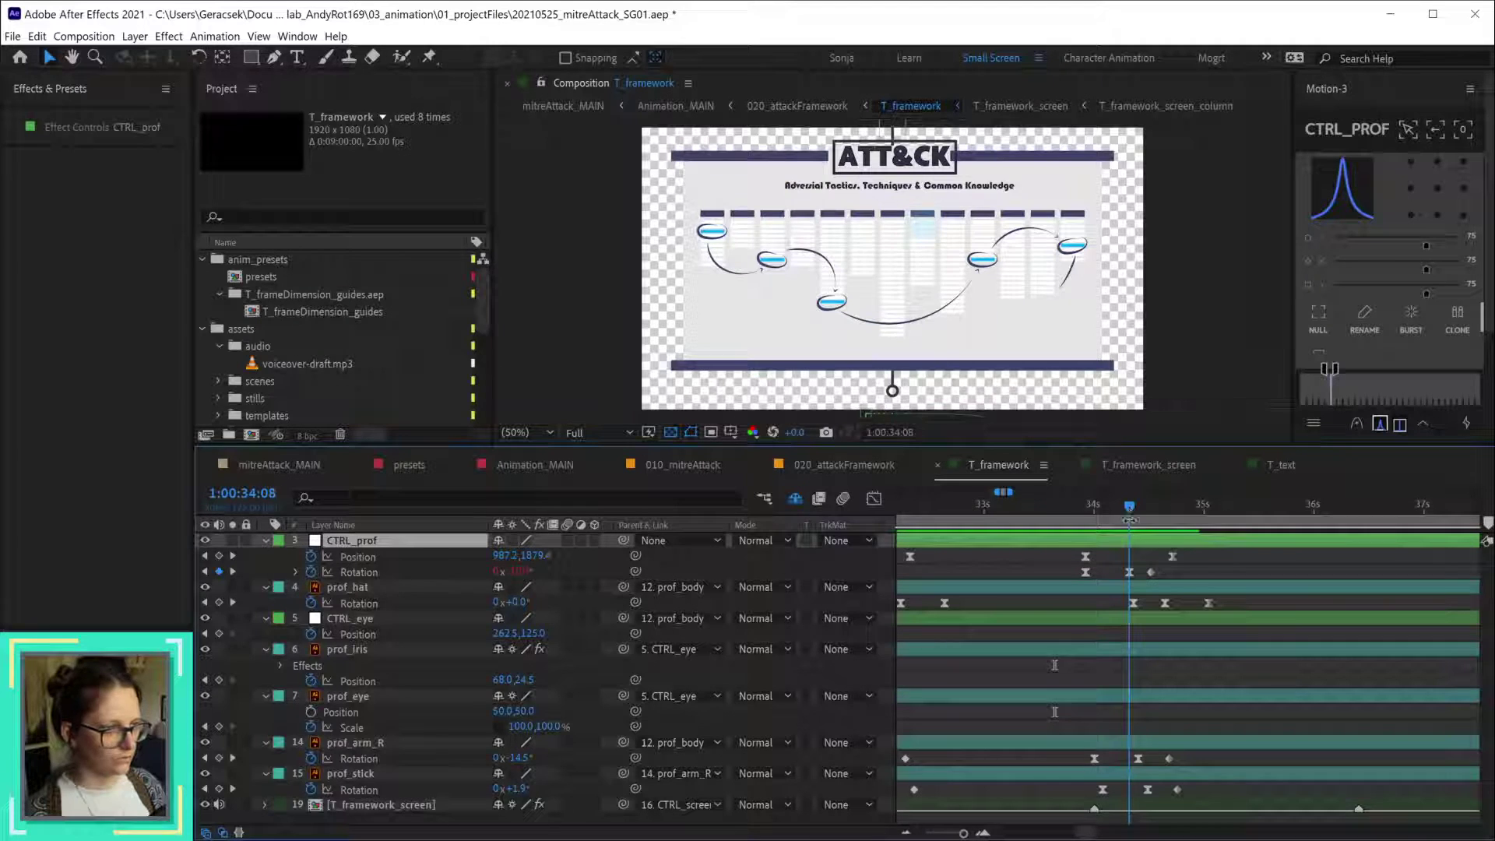
left_click(520, 571)
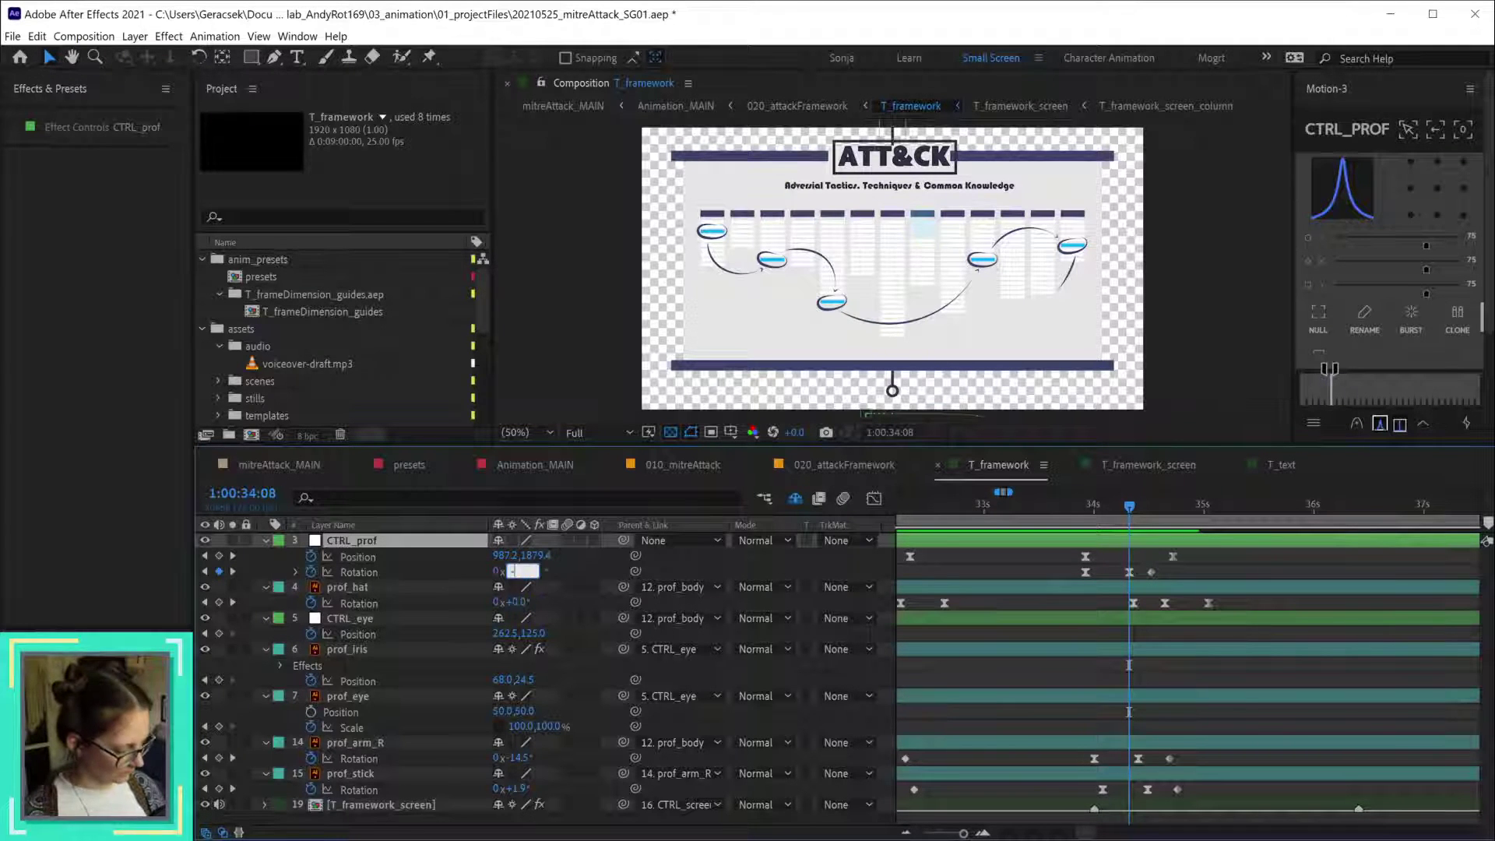
type("-20")
key("Return")
left_click(1093, 504)
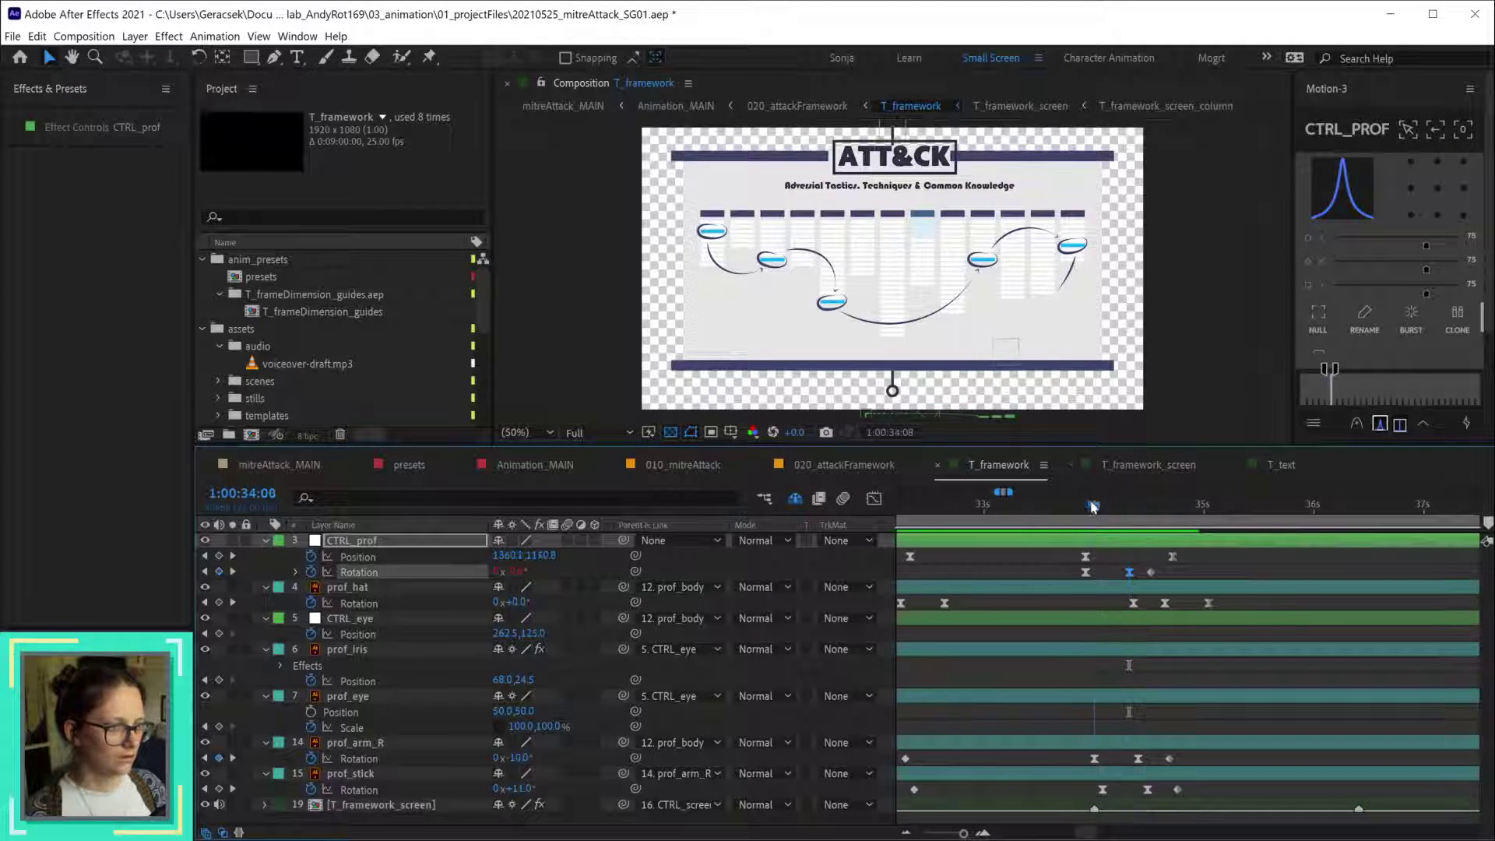
left_click(1133, 504)
left_click_drag(1138, 503, 1170, 503)
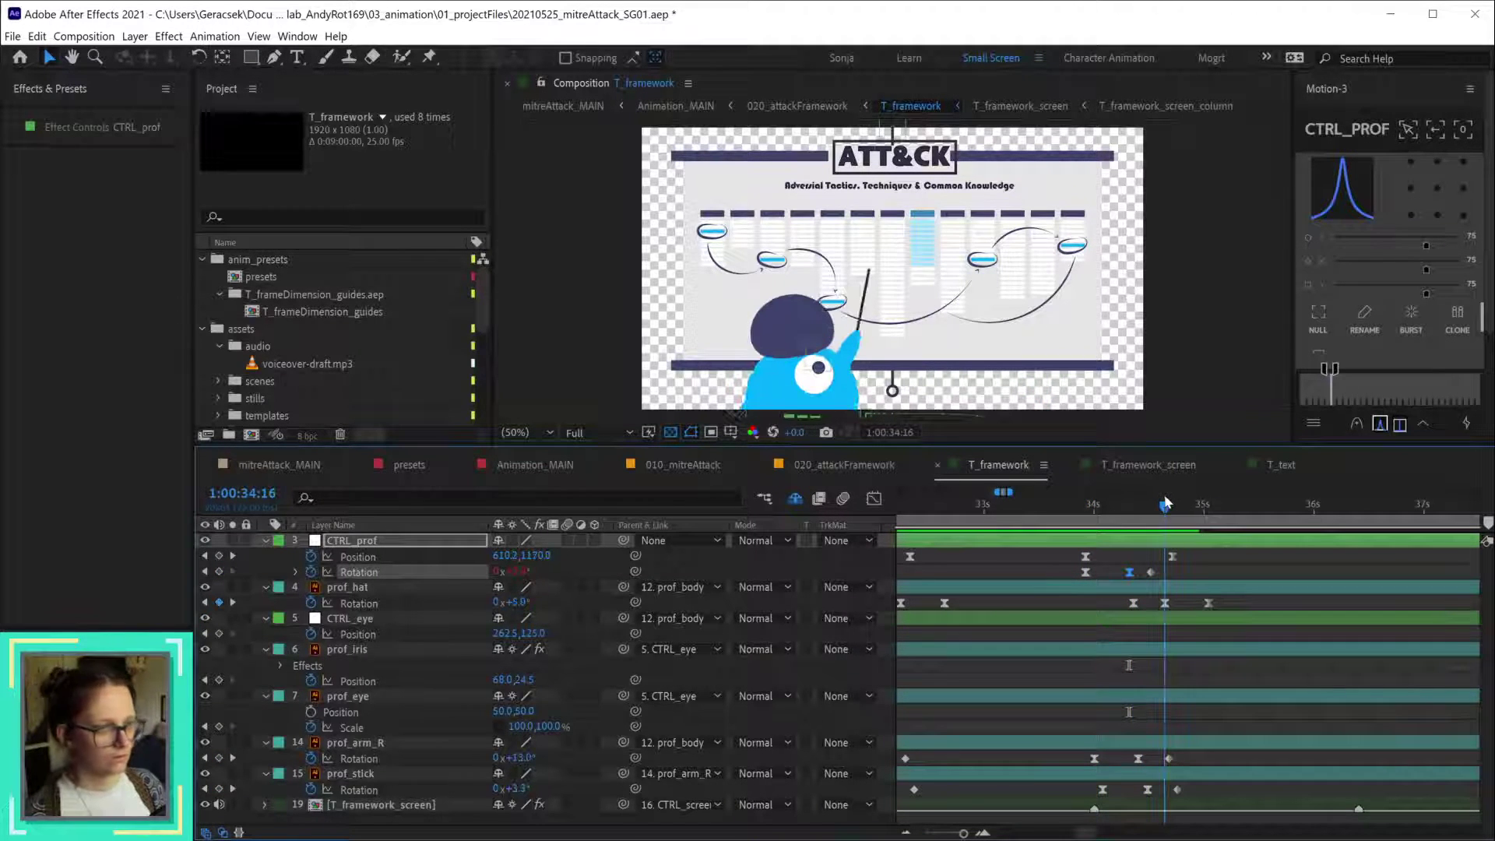
left_click(1152, 504)
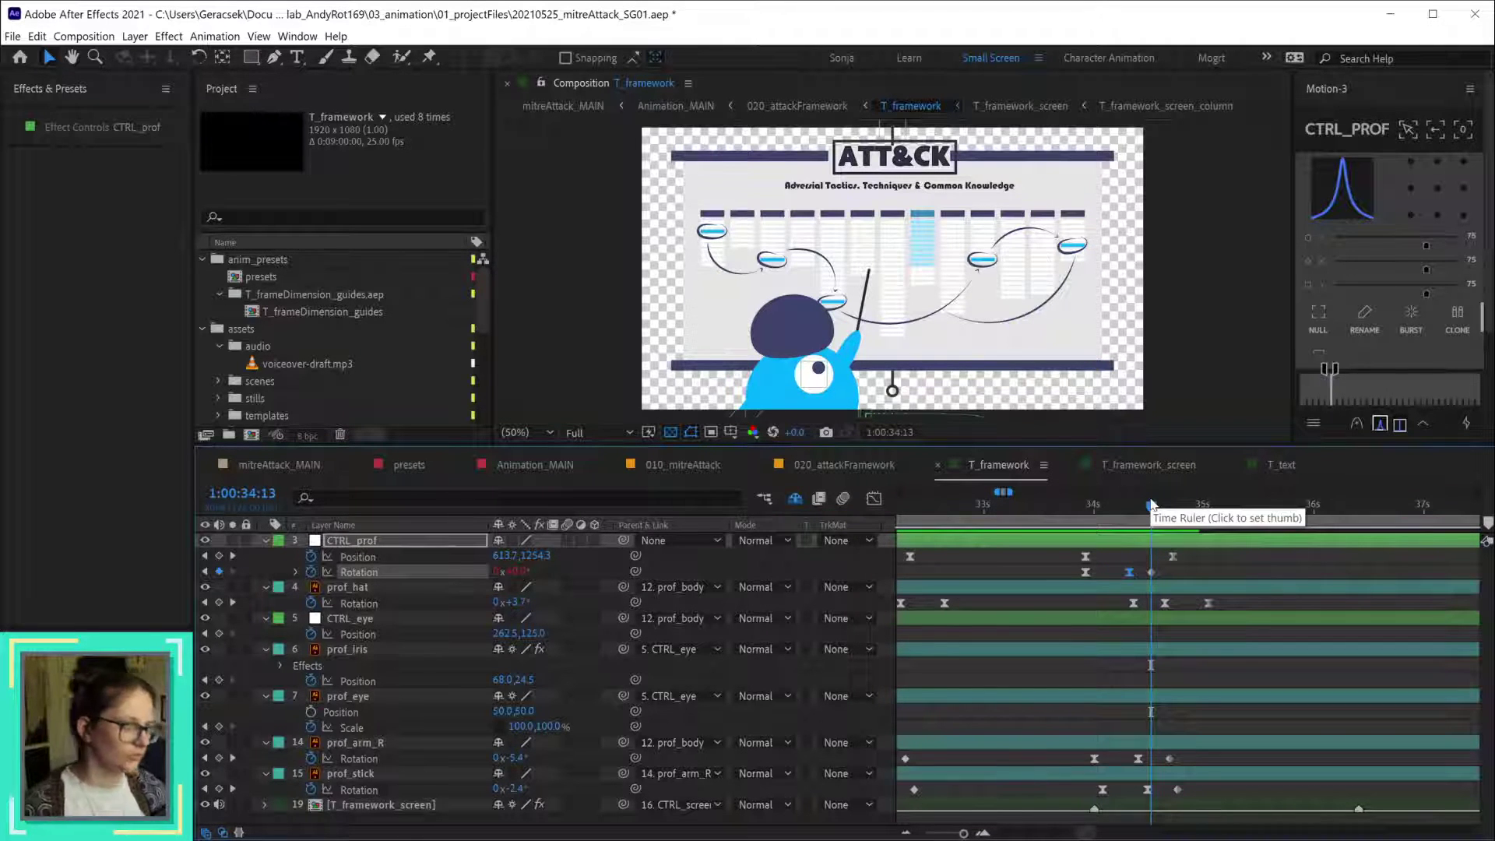
- Try a Rotation of 20° for CTRL_prof at 1:00:34:08, scrub through the move, and set it back to -20°
left_click(1129, 504)
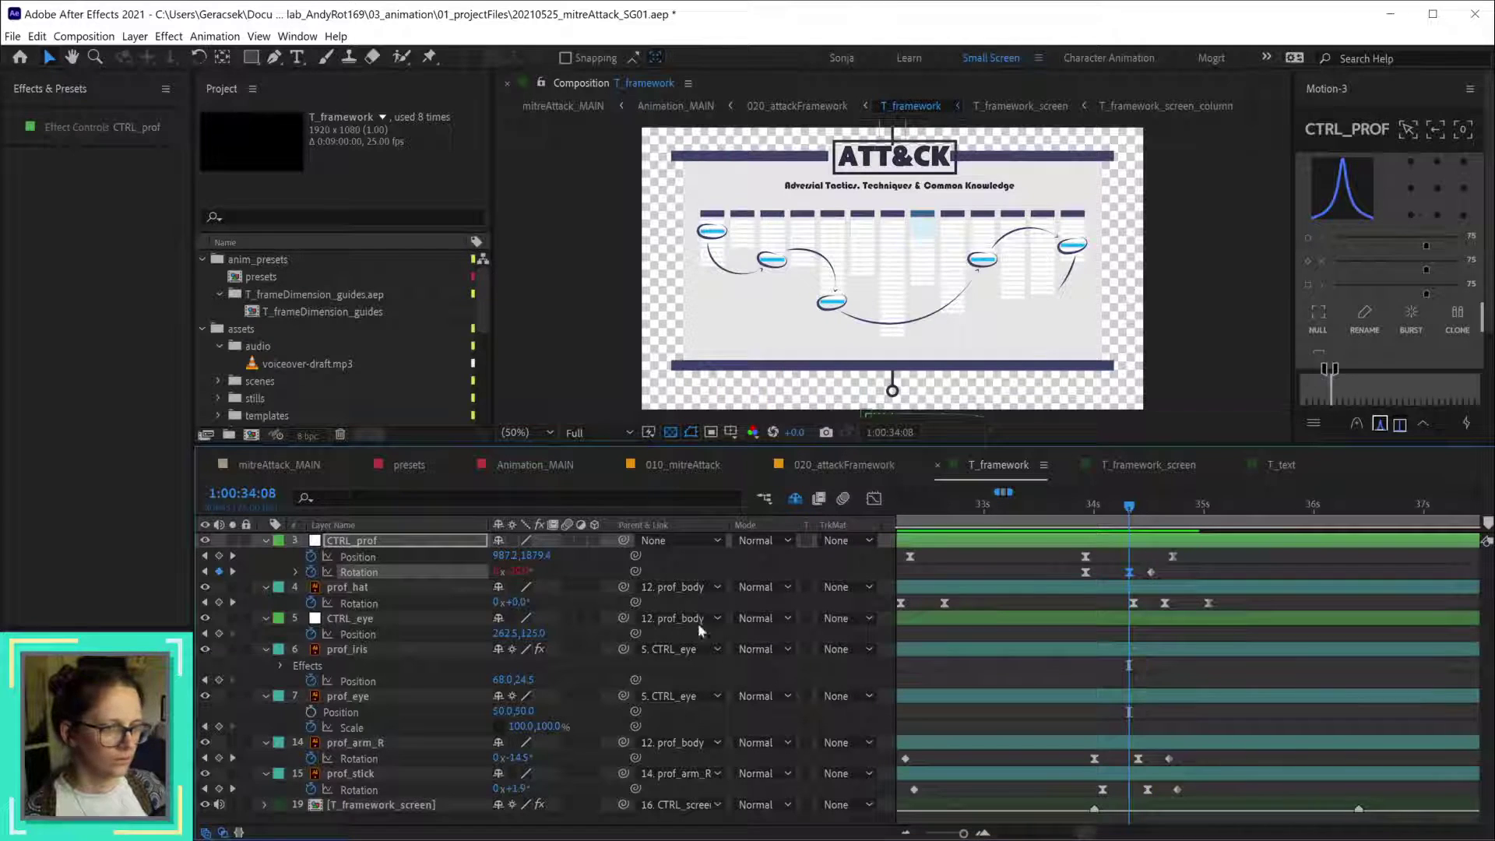
left_click(517, 571)
type("20")
key("Return")
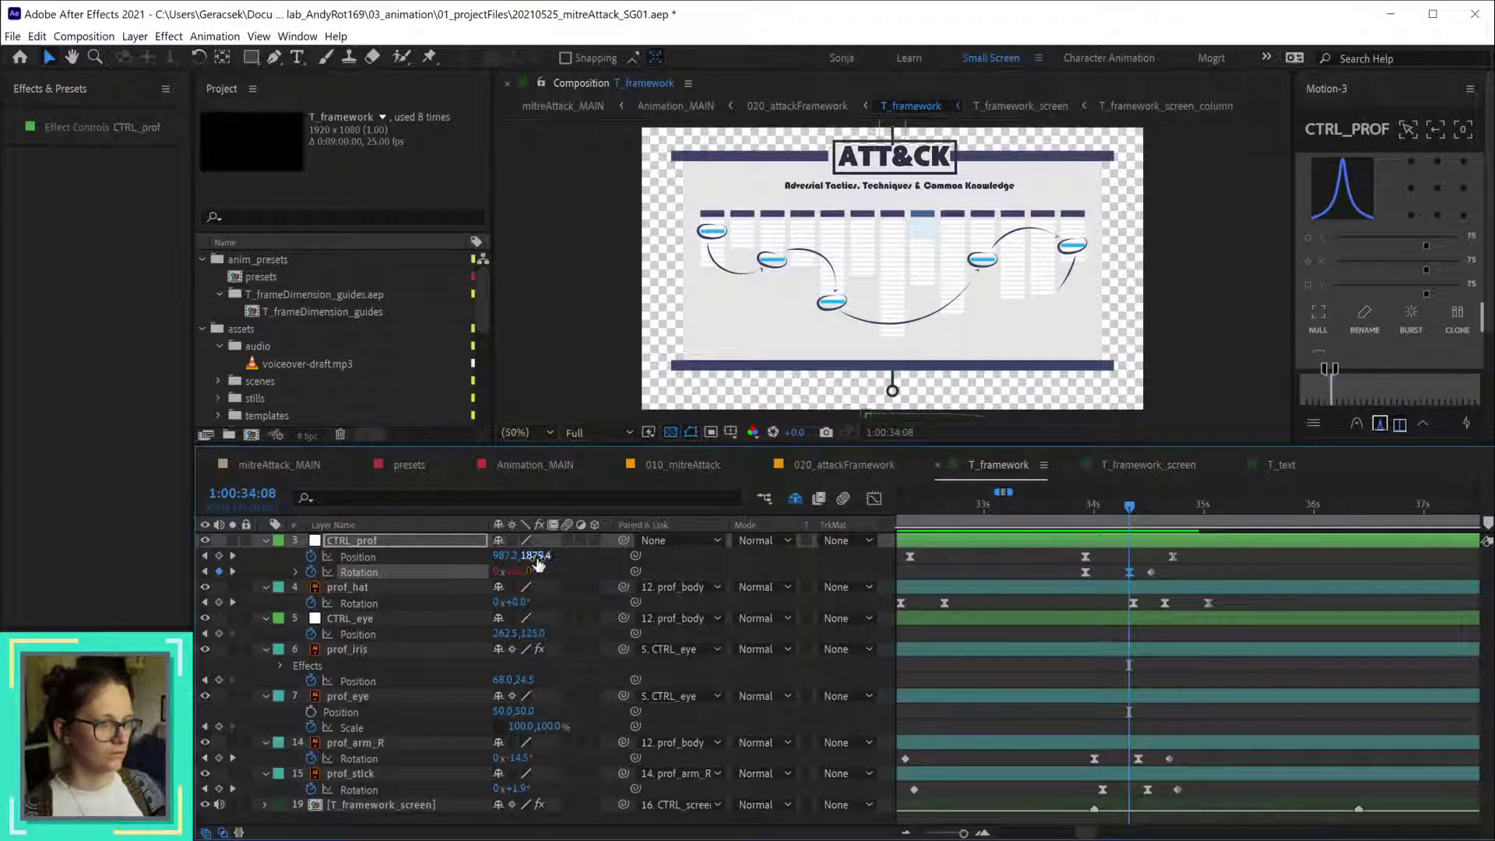
left_click_drag(1061, 507, 1193, 529)
left_click_drag(1165, 532, 1129, 544)
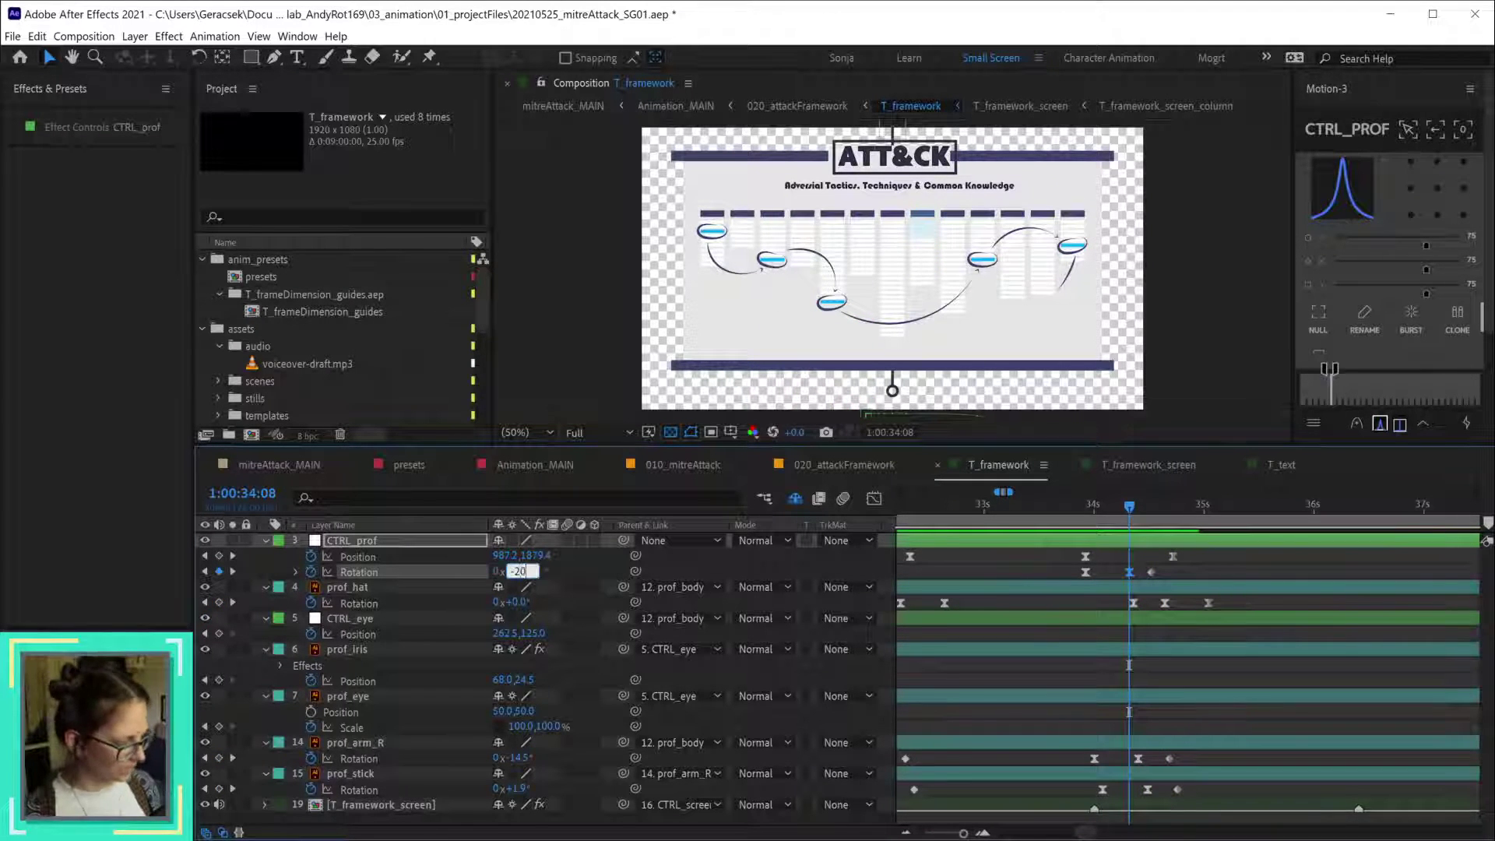
- Scrub the start of the dip and check the Keyframe Velocity of CTRL_prof's Rotation keyframe at 1:00:33:23
left_click_drag(1074, 505, 1107, 527)
right_click(1086, 574)
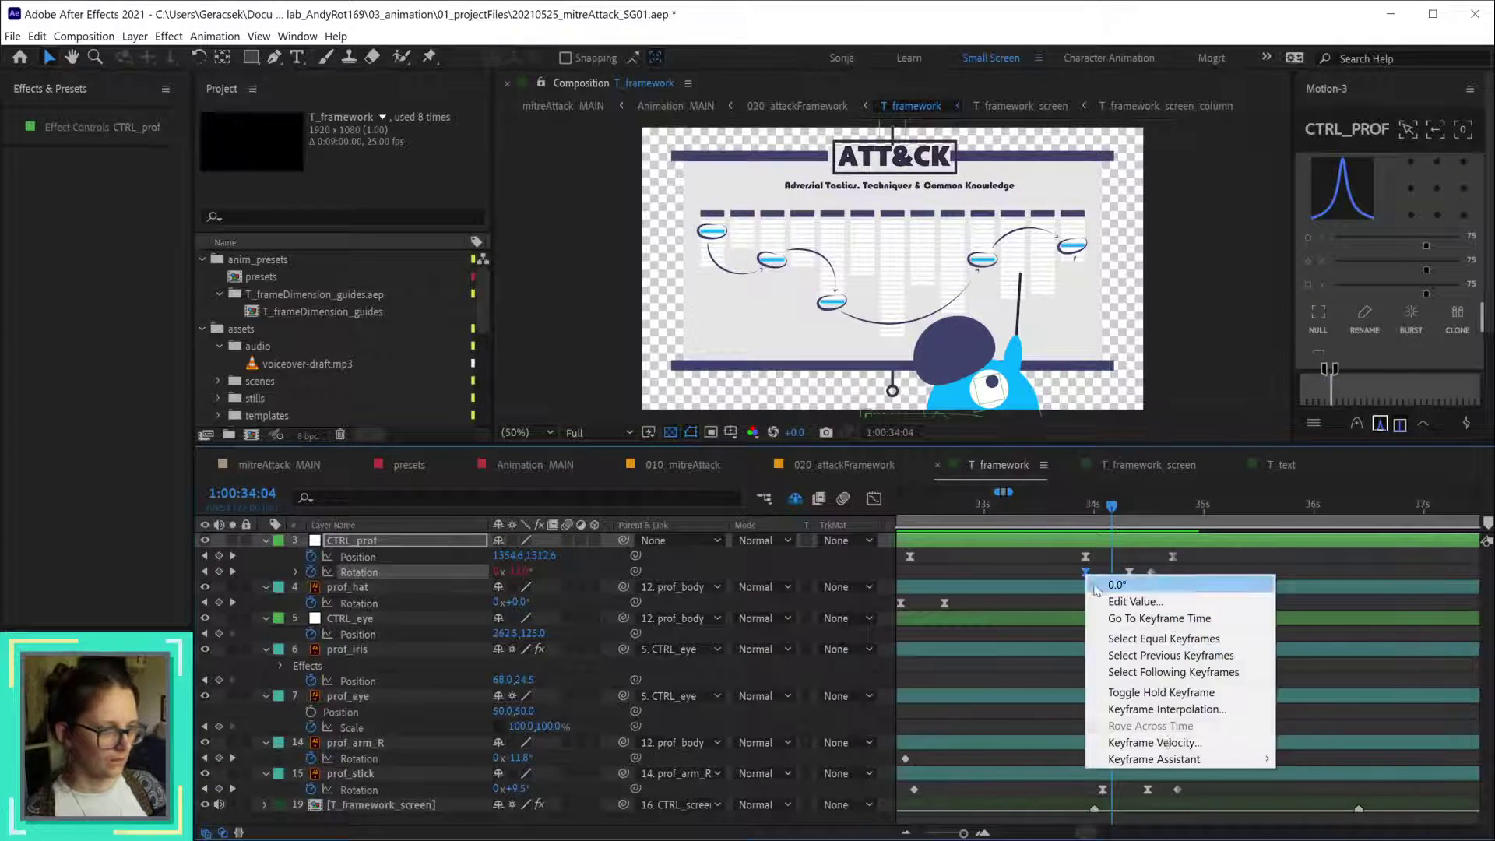
left_click(1162, 743)
left_click(1178, 773)
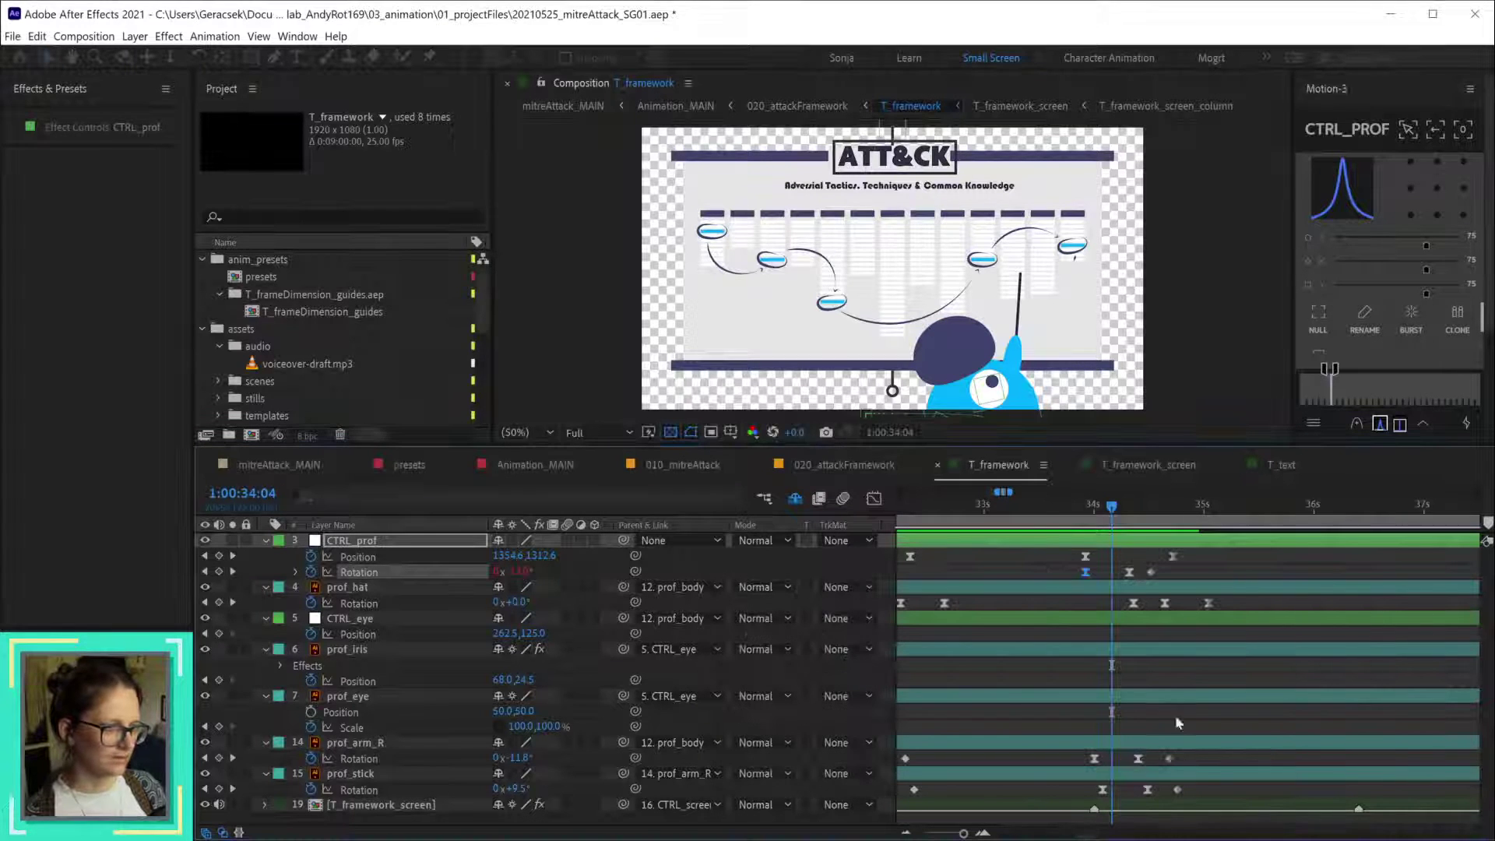
left_click(1380, 423)
- Preview the professor's tilted dip from 1:00:33:20 and again from its starting keyframes at 1:00:33:23
mouse_move(1072, 511)
left_mouse_down()
mouse_move(1210, 543)
mouse_move(1074, 532)
left_mouse_up()
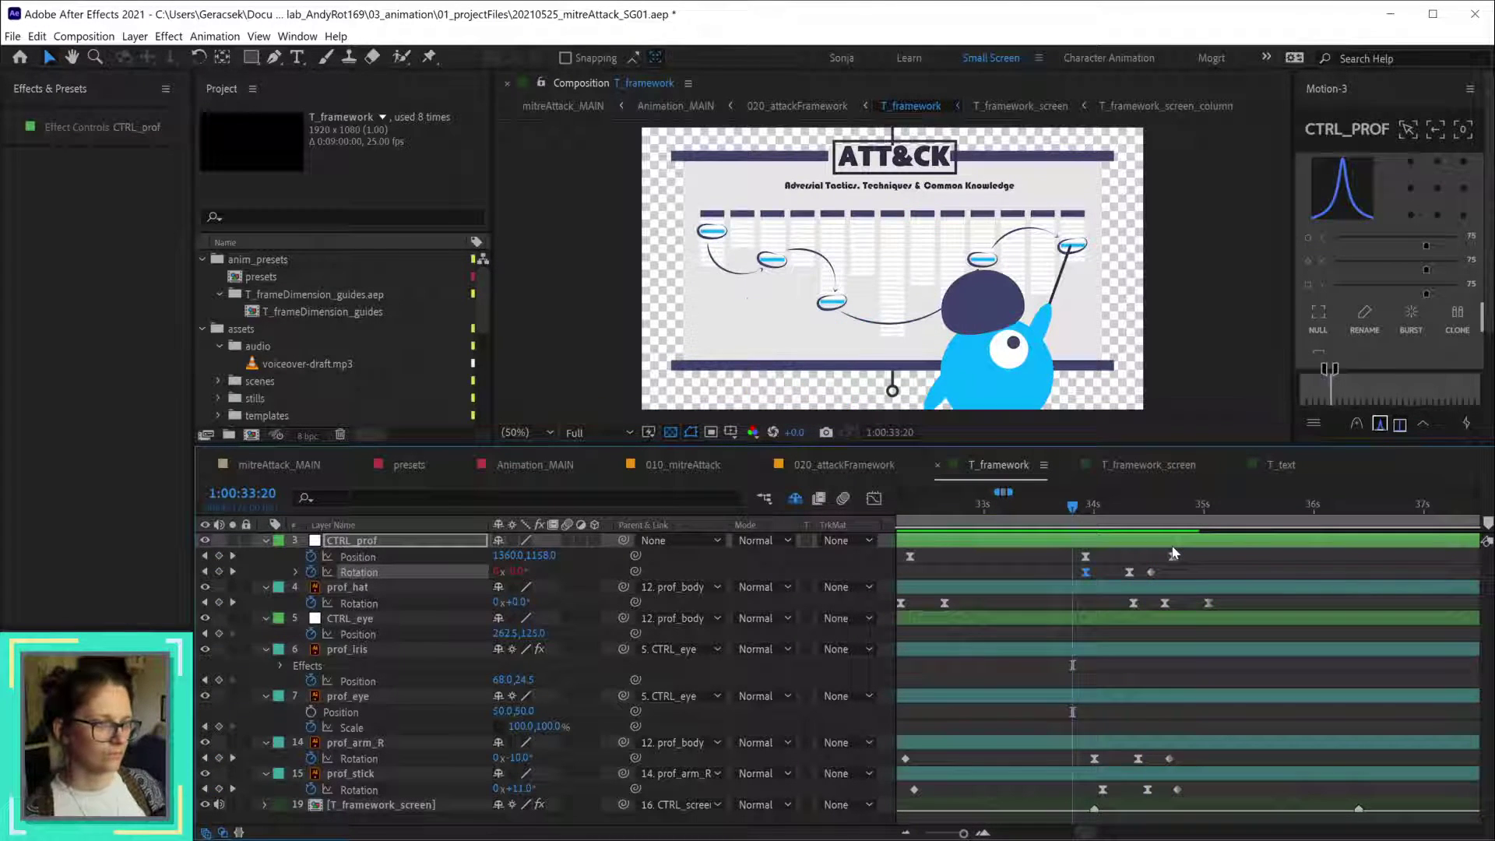
key("space")
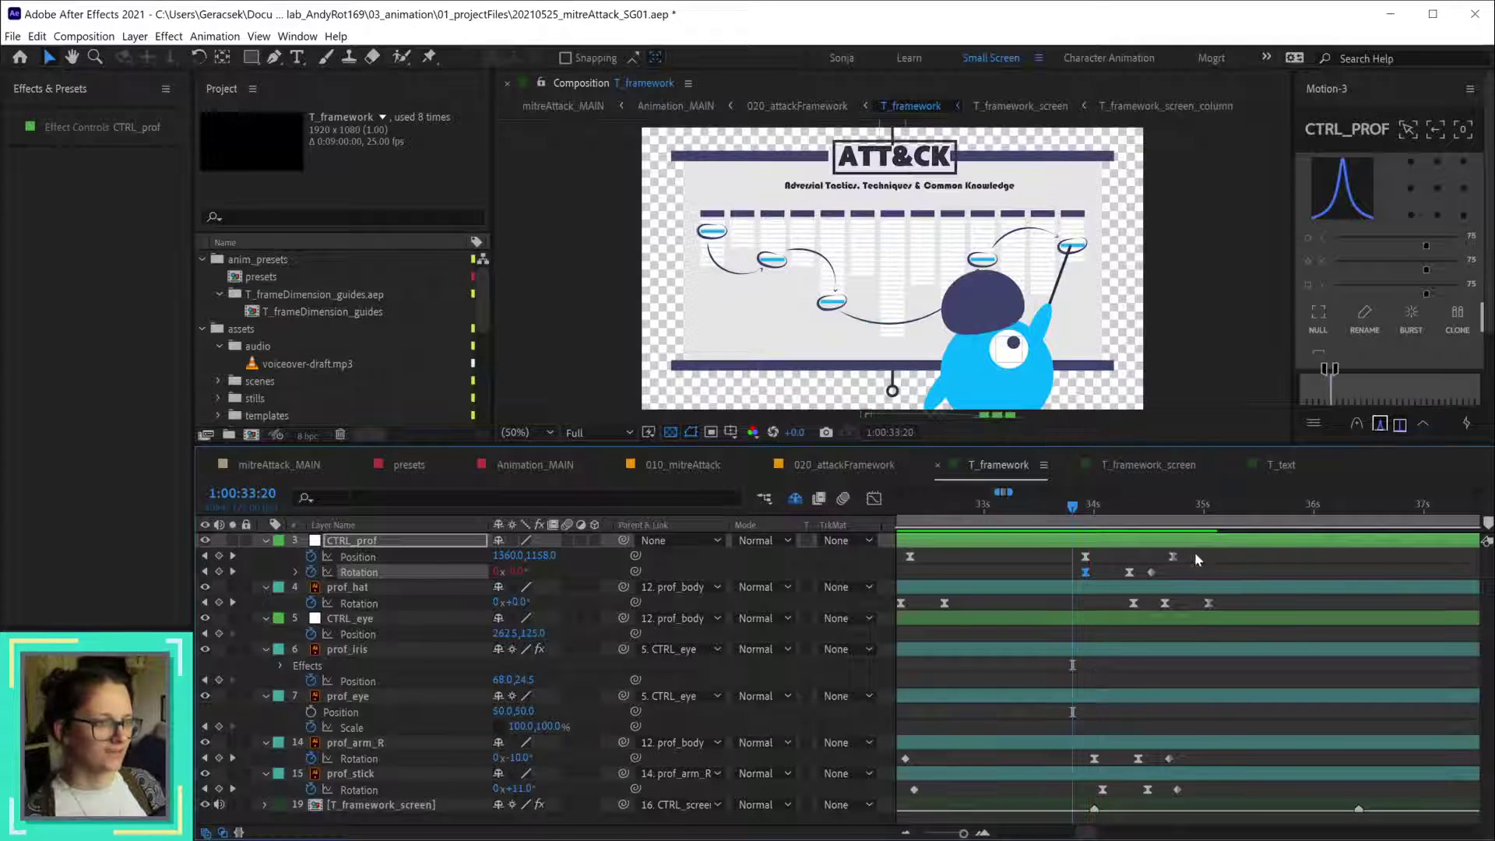
left_click_drag(1075, 507, 1085, 507)
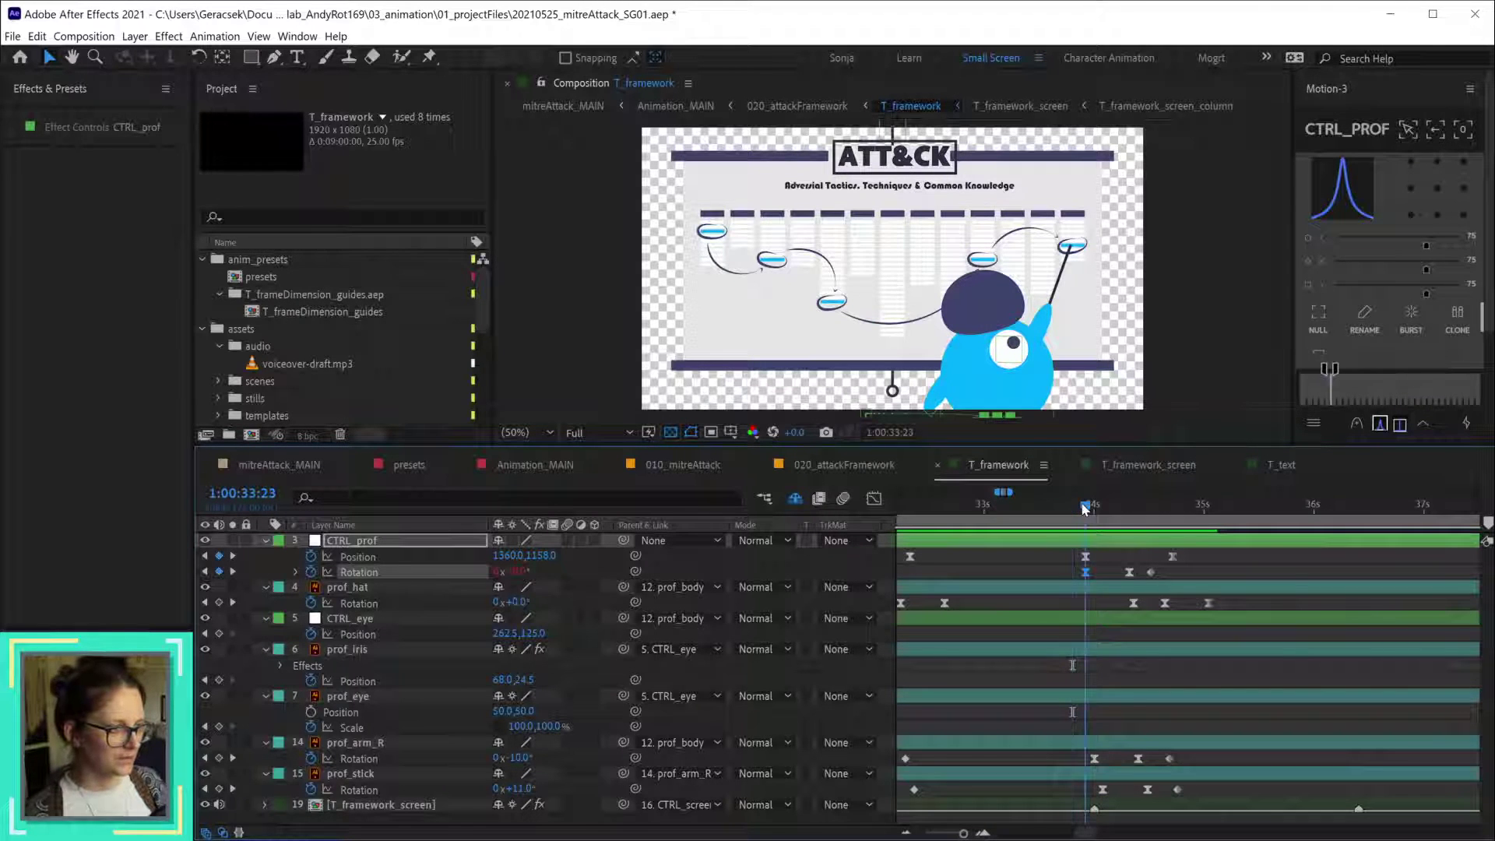
key("space")
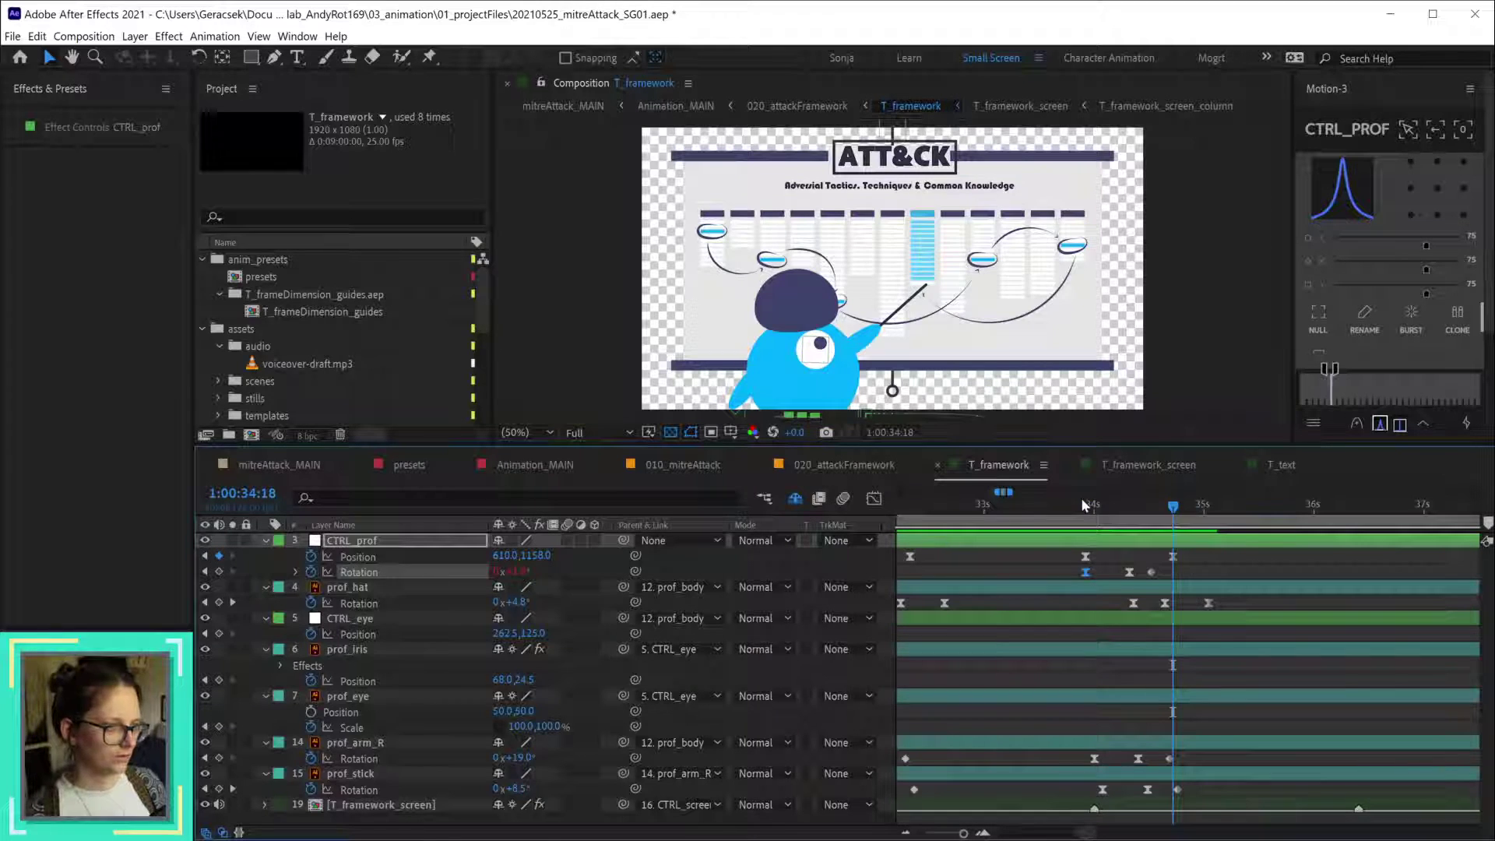
key("space")
- Start the dip at 1:00:33:18 by shifting its opening keyframes 5 frames earlier, and shift the mid-move rotation keyframes 3 frames earlier
left_click_drag(1117, 575, 1109, 806)
left_click_drag(1087, 561, 1161, 798)
key("alt+Left")
key("alt+Left")
key("alt+Left")
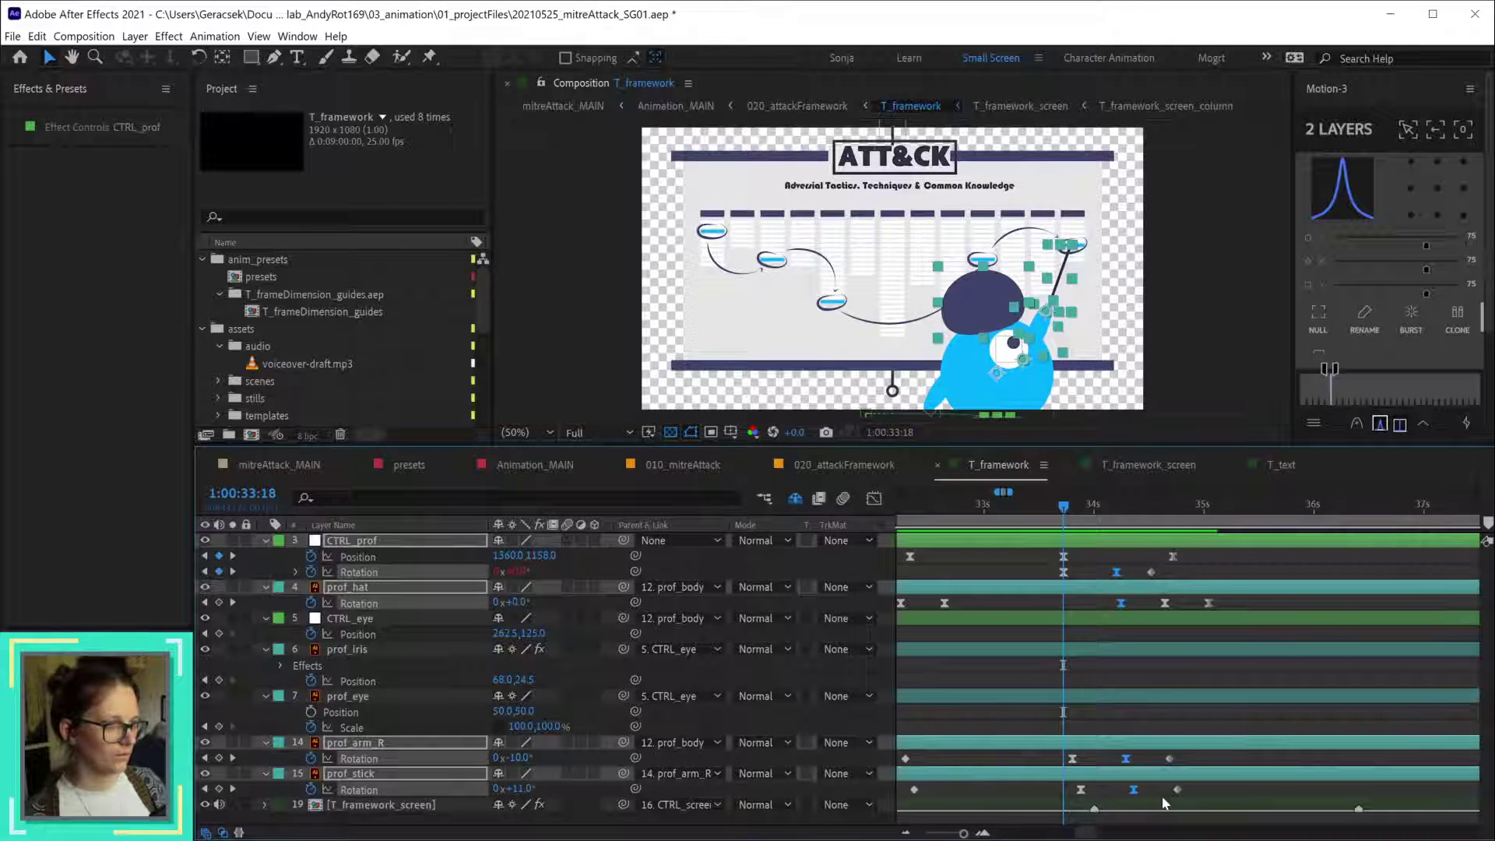
- Preview the retimed dip from 1:00:33:18 and check the Keyframe Velocity of CTRL_prof's Rotation keyframe at 1:00:34:05
scroll(1196, 626, "down", 2)
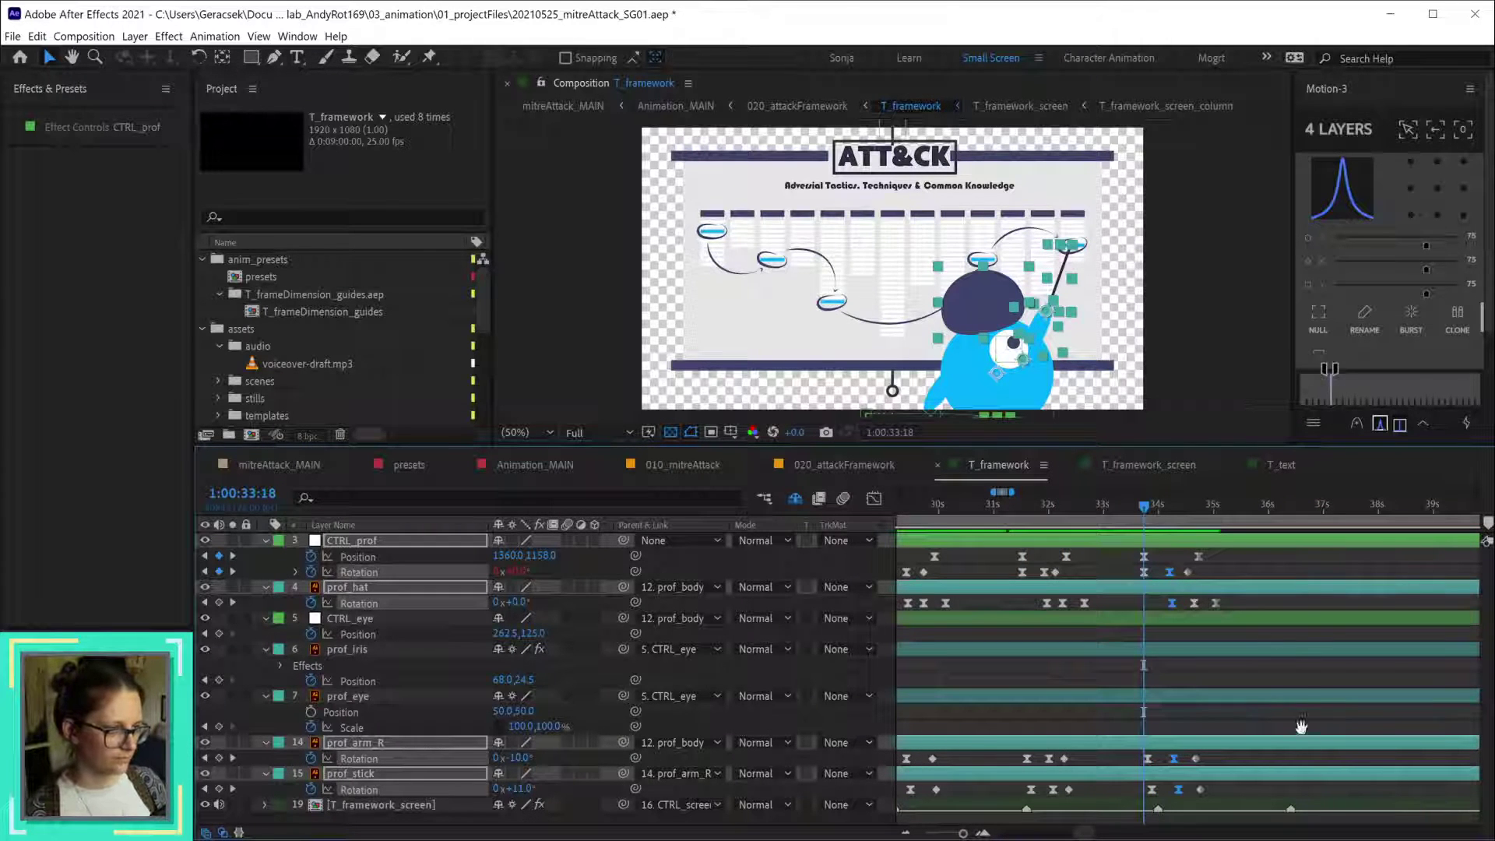
scroll(1271, 631, "right", 1)
left_click(1263, 558)
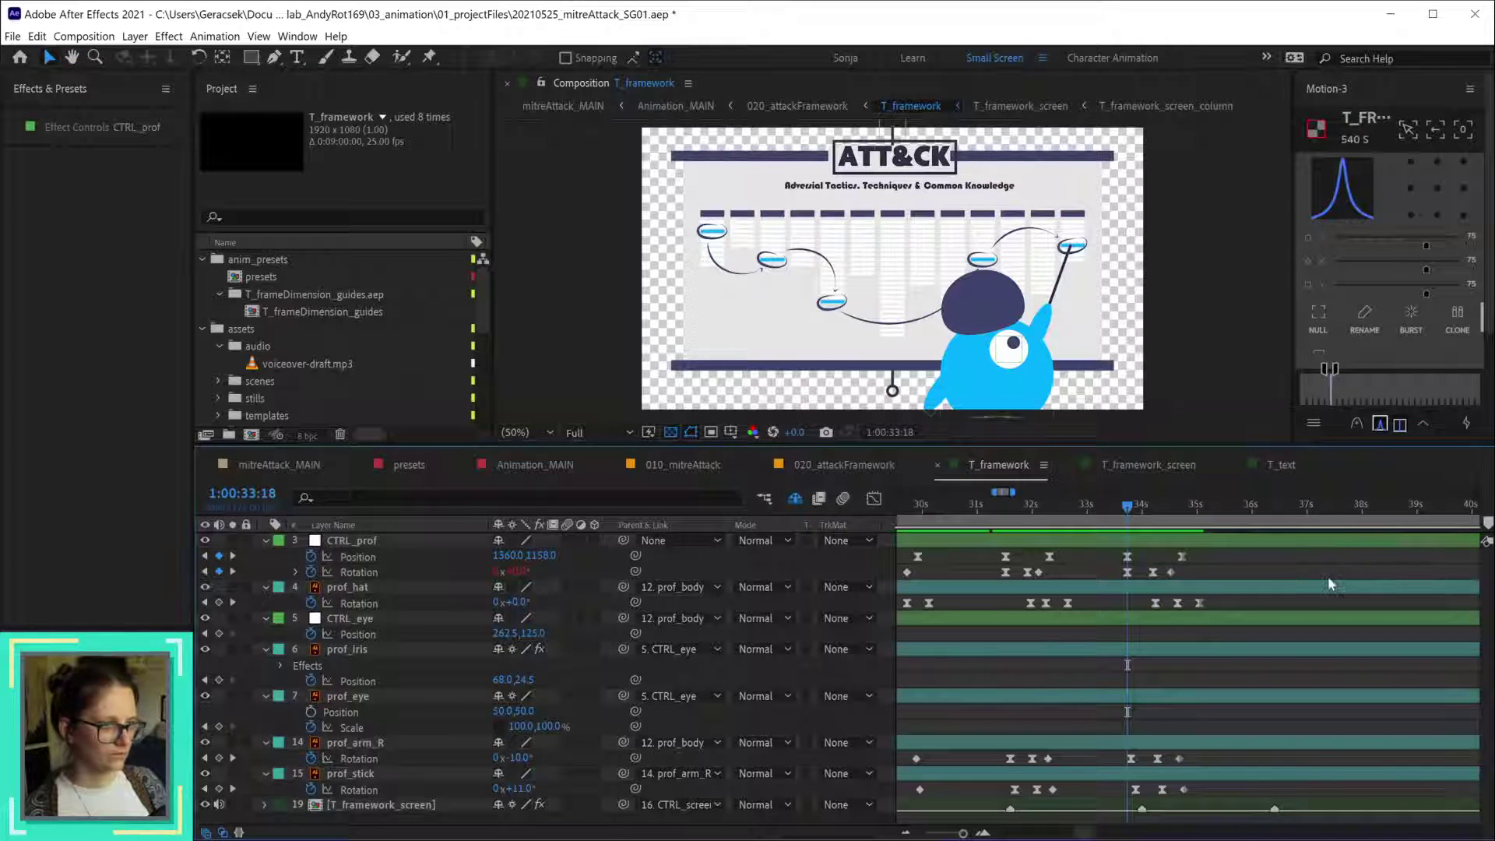
key("space")
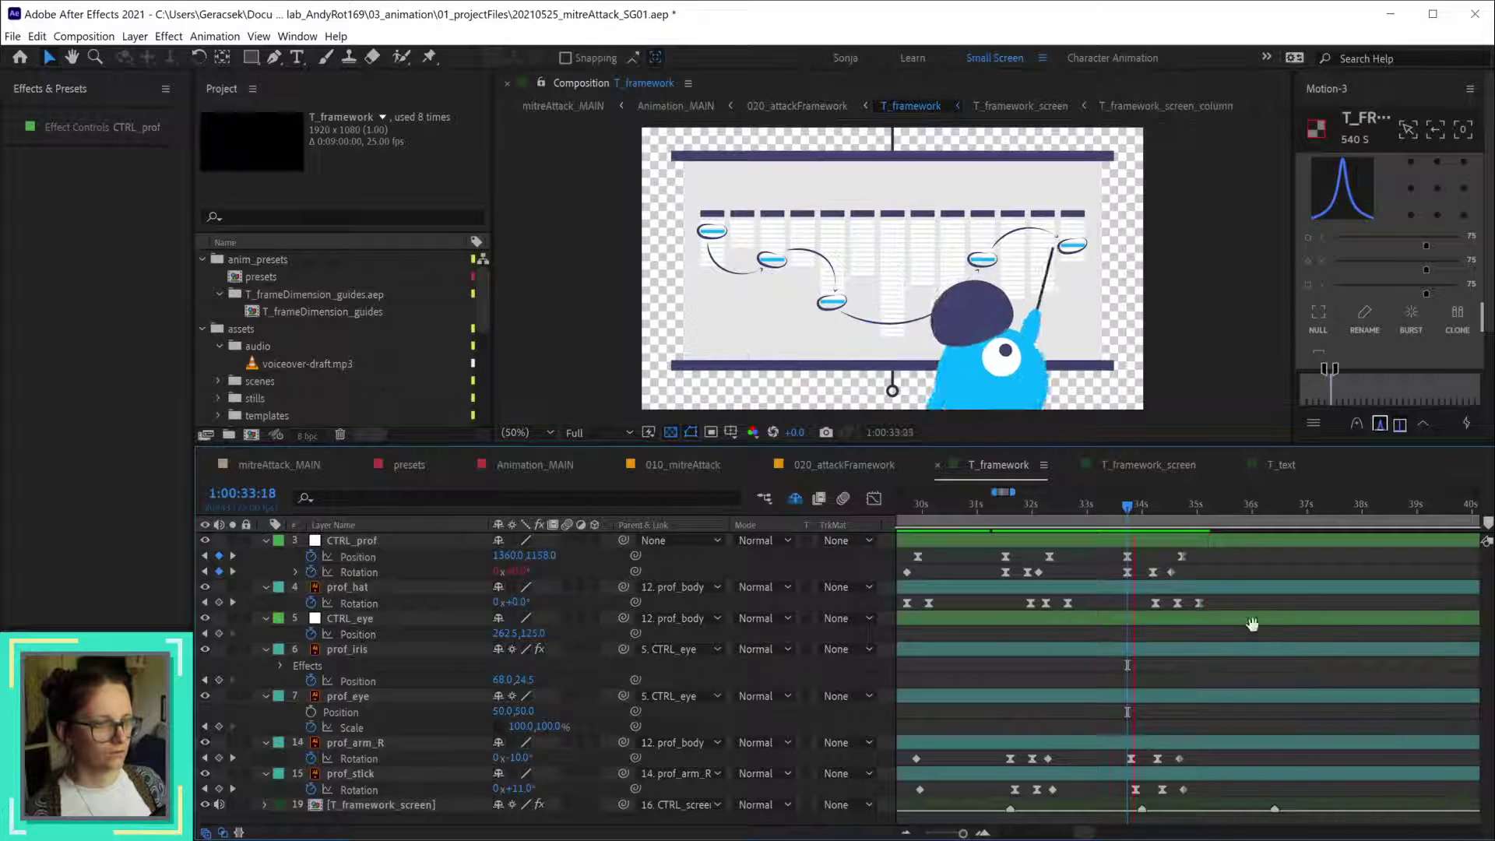
key("space")
right_click(1151, 571)
left_click(1239, 741)
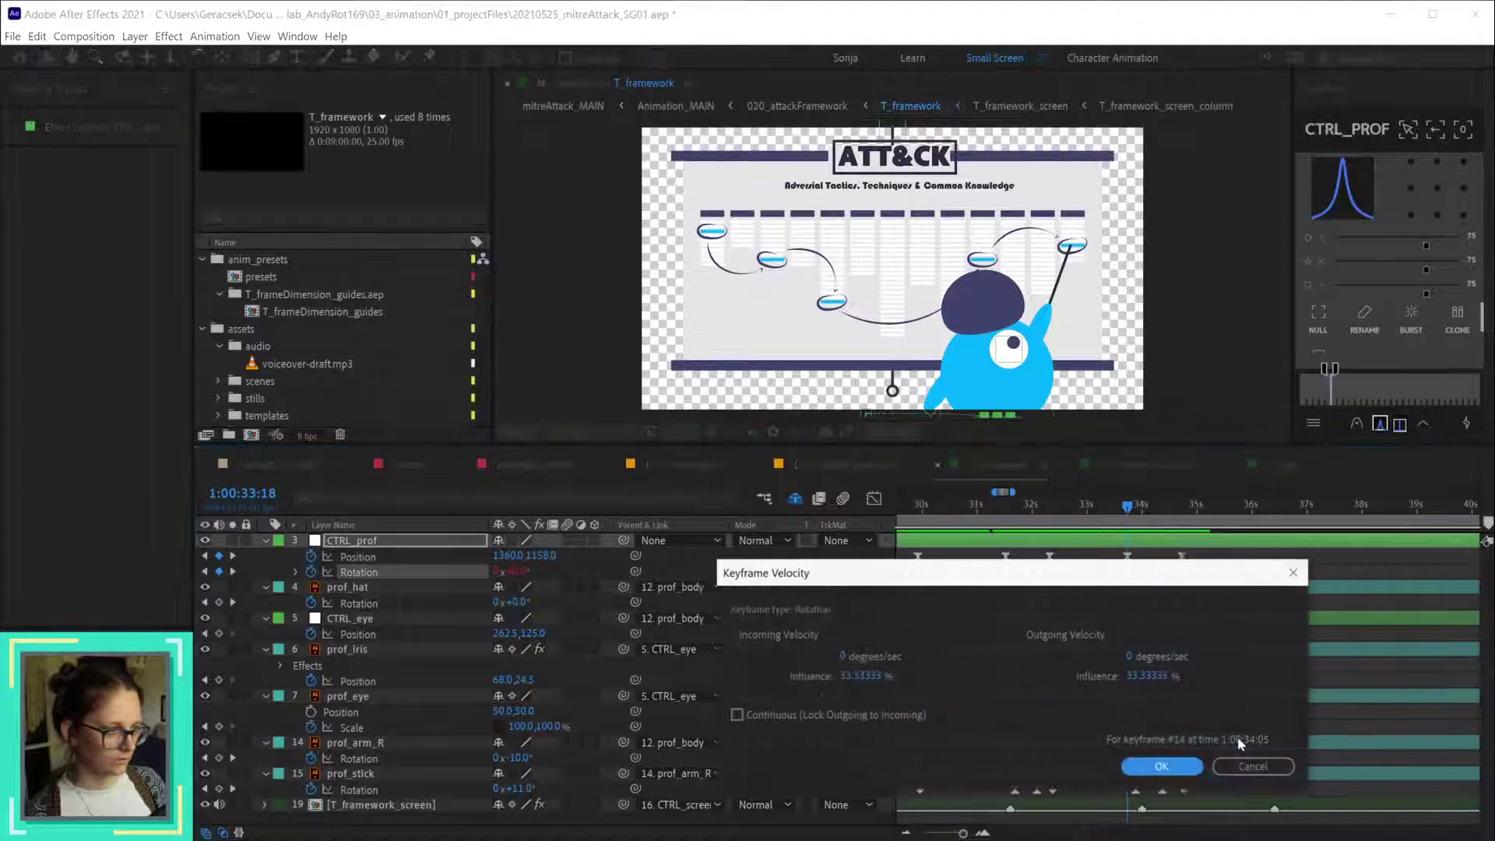
left_click(1160, 766)
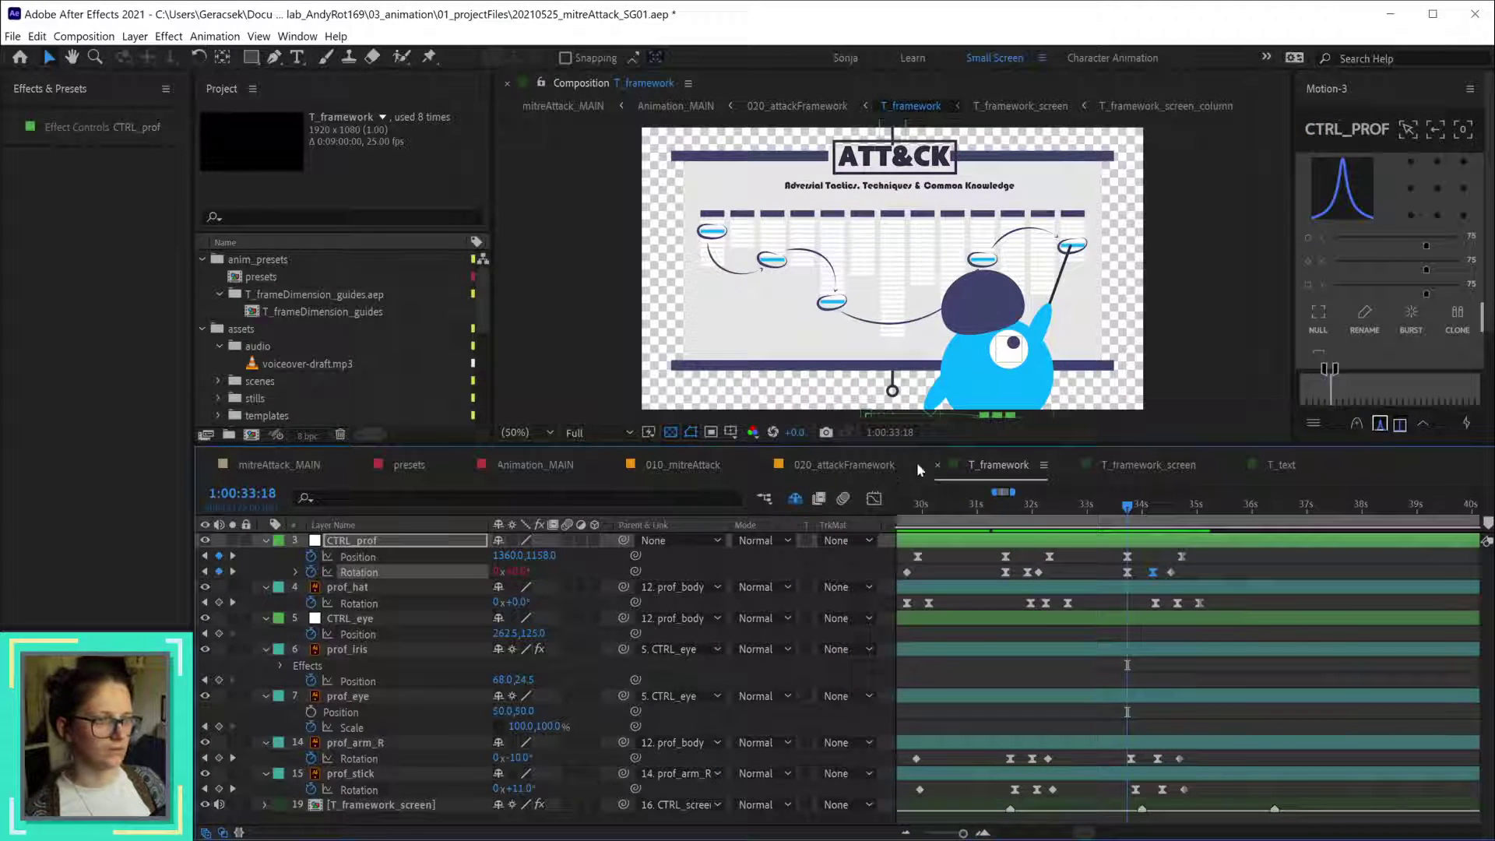
- Preview the animation from 1:00:32:24 through the end of the professor's dip
left_click(1087, 514)
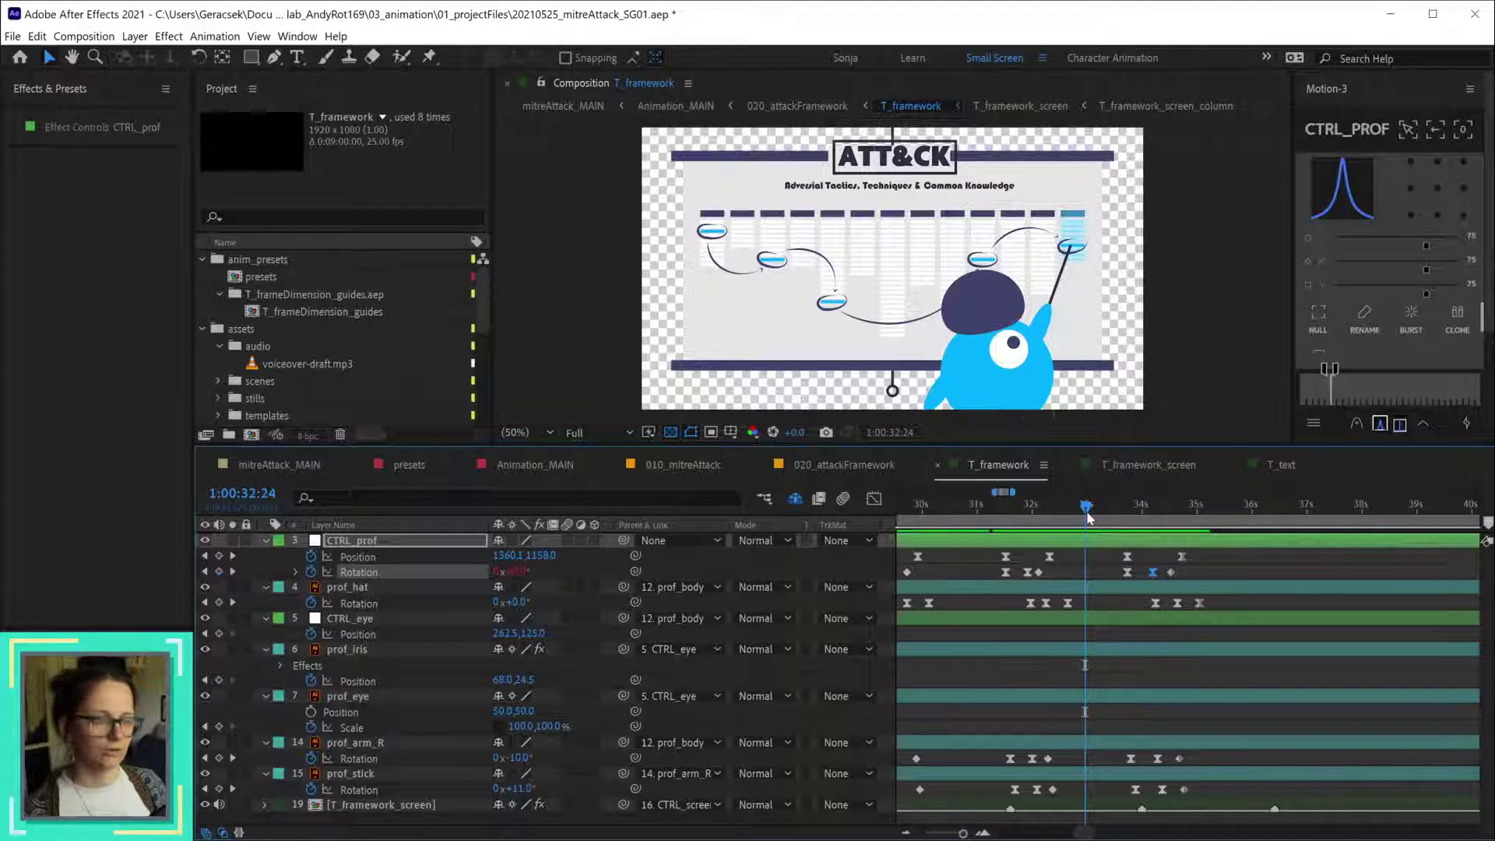
key("space")
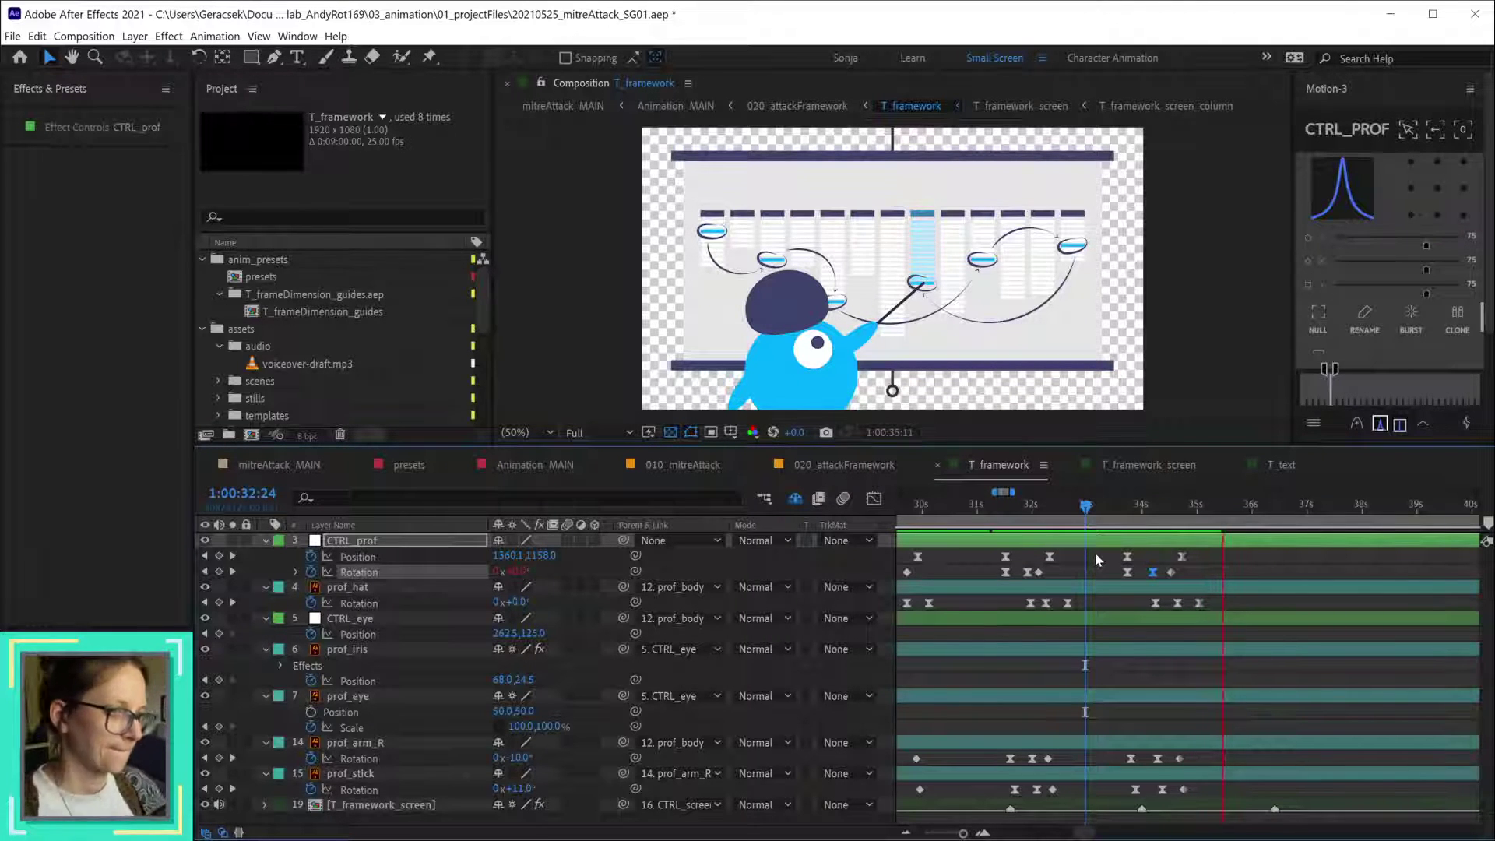
key("space")
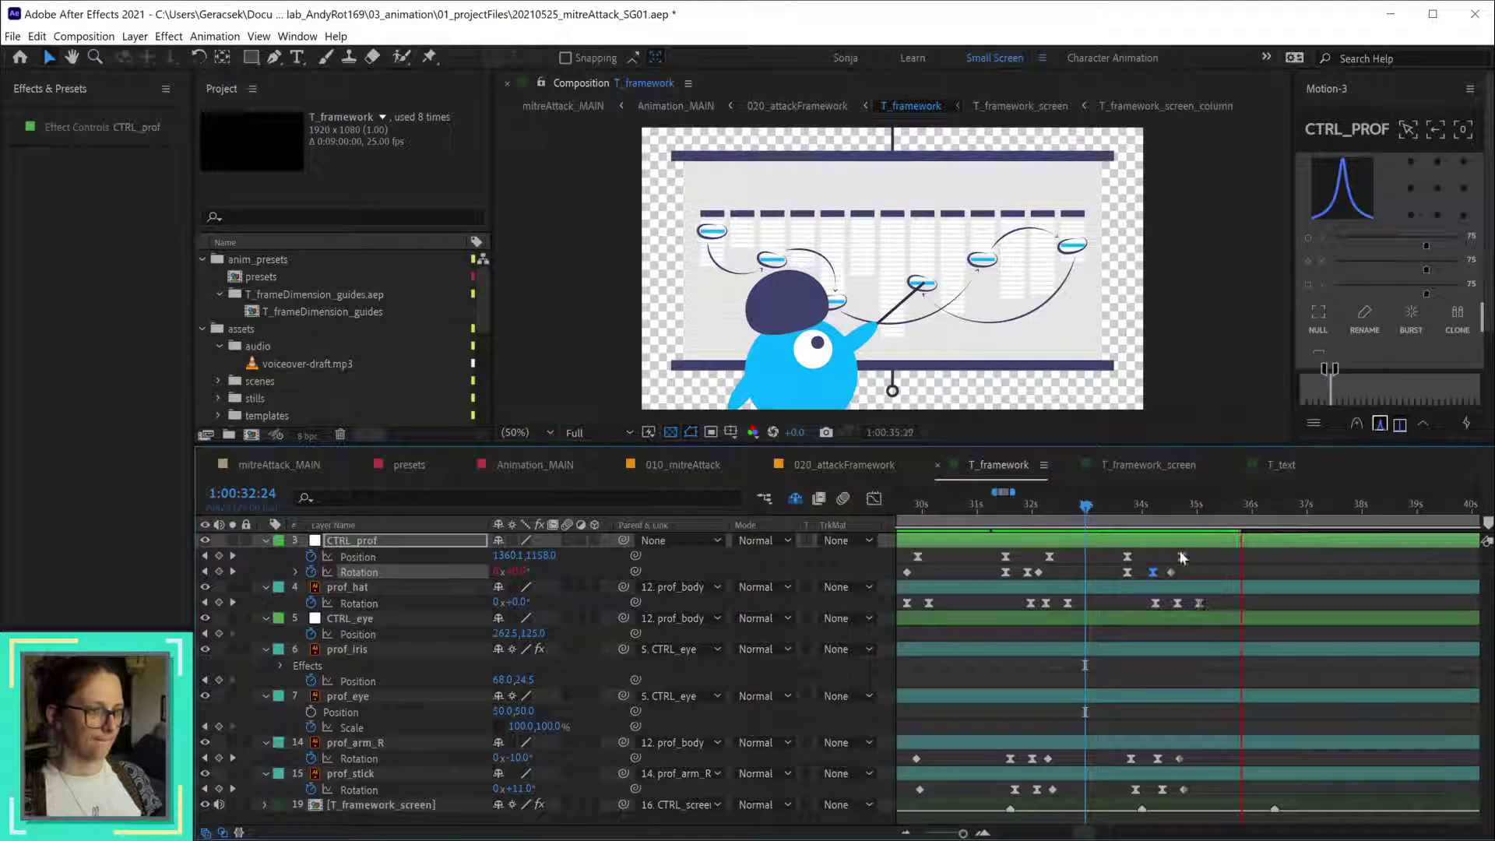
- Clone the professor's move keyframes around 1:00:32 on CTRL_prof, prof_hat, prof_arm_R and prof_stick to 1:00:36:08 with Motion-3
left_click_drag(1142, 503, 1270, 510)
left_click_drag(988, 553, 1077, 791)
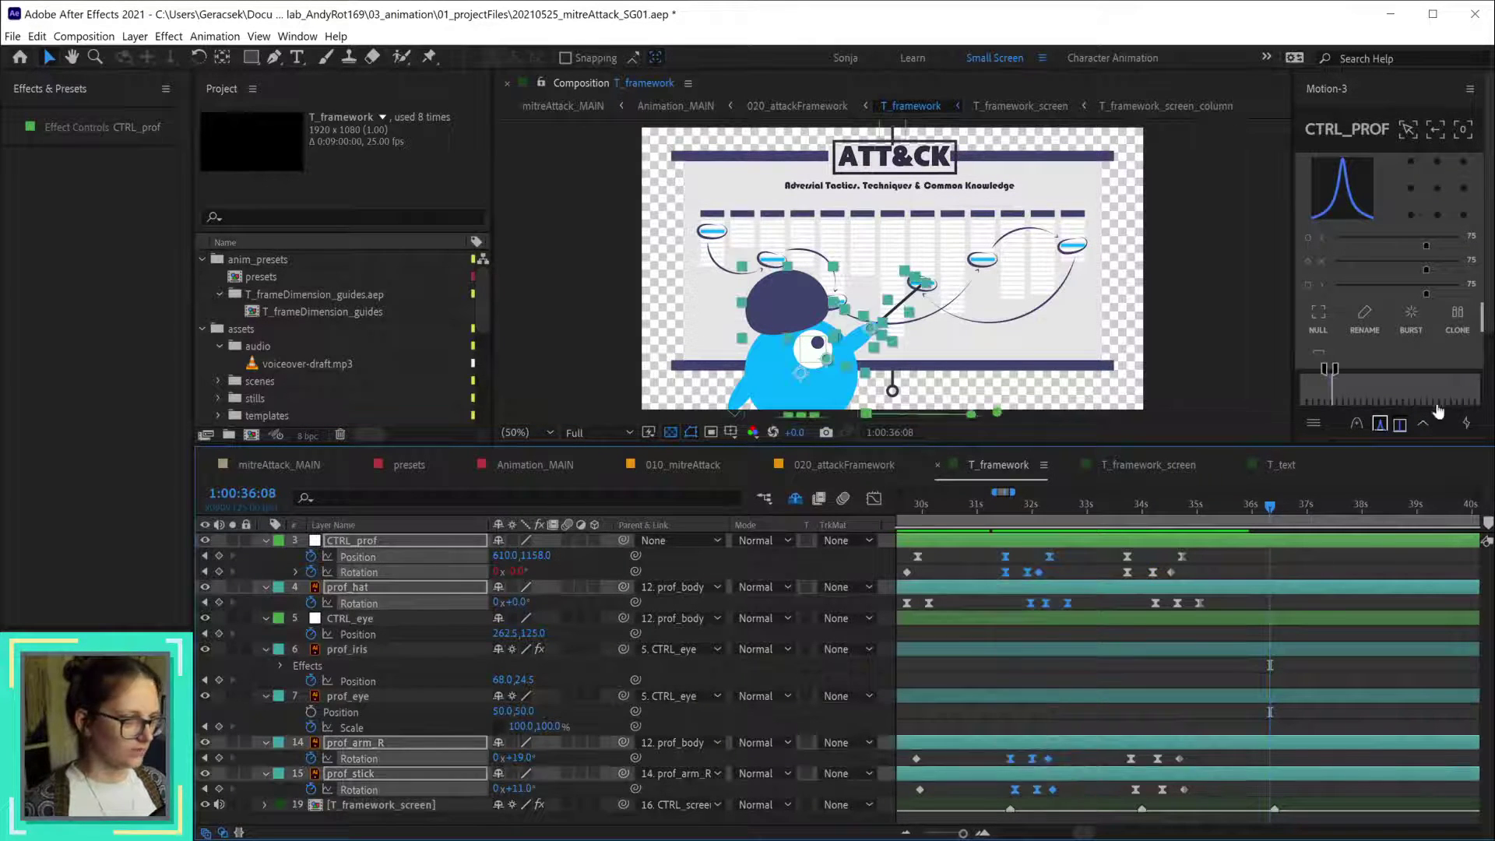
left_click(1458, 330)
- Copy CTRL_prof's Position keyframe from 1:00:34:18 onto the cloned move's start at 1:00:36:08
left_click(1182, 556)
key("ctrl+c")
key("ctrl+v")
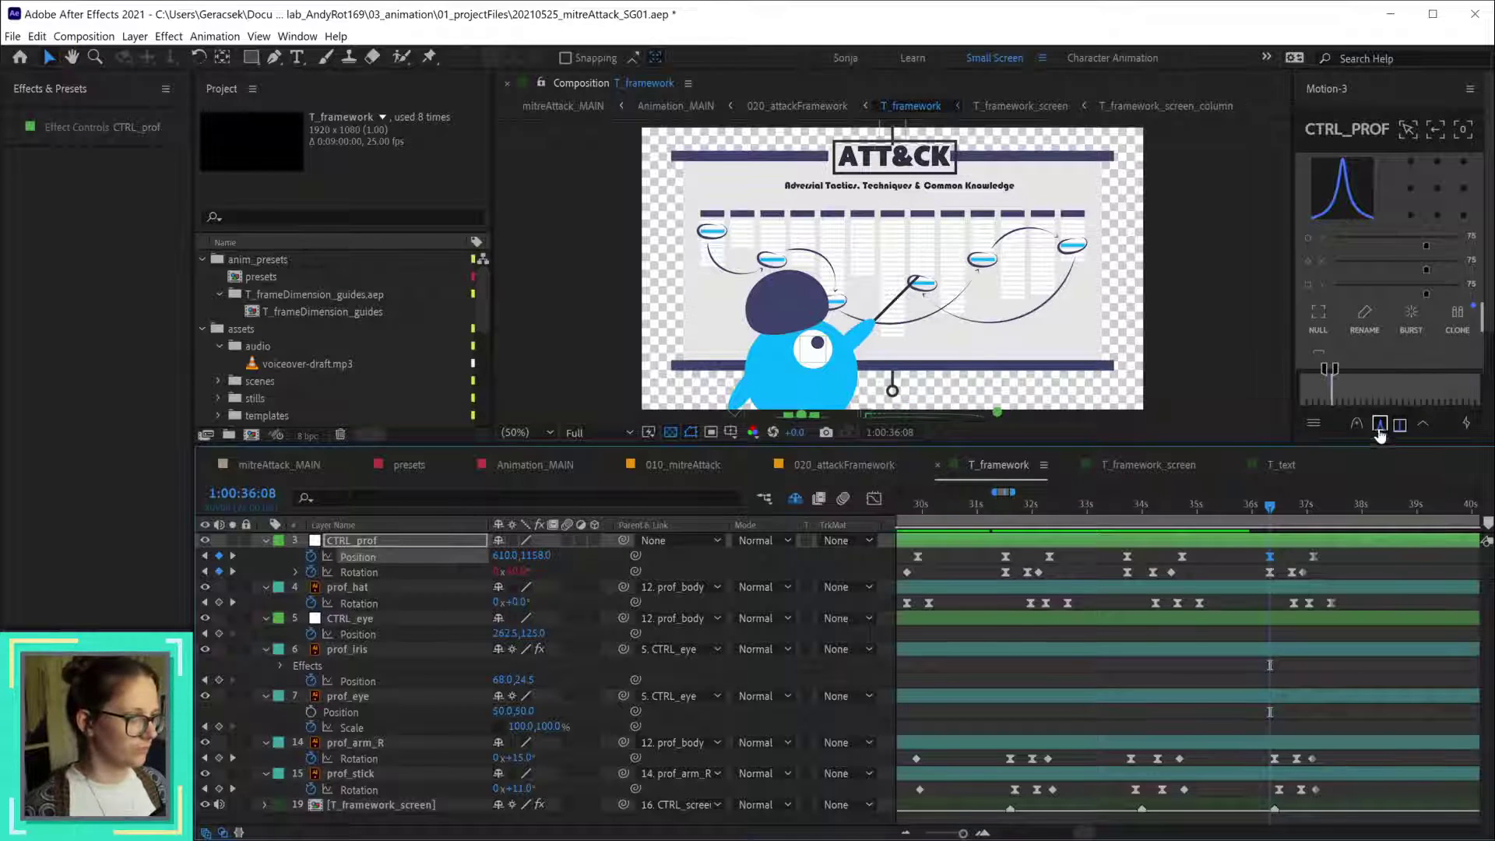
- Clone the final prof_arm_R and prof_stick Rotation keyframes of the previous move to 1:00:36:10 and apply Easy Ease to them
left_click(1277, 515)
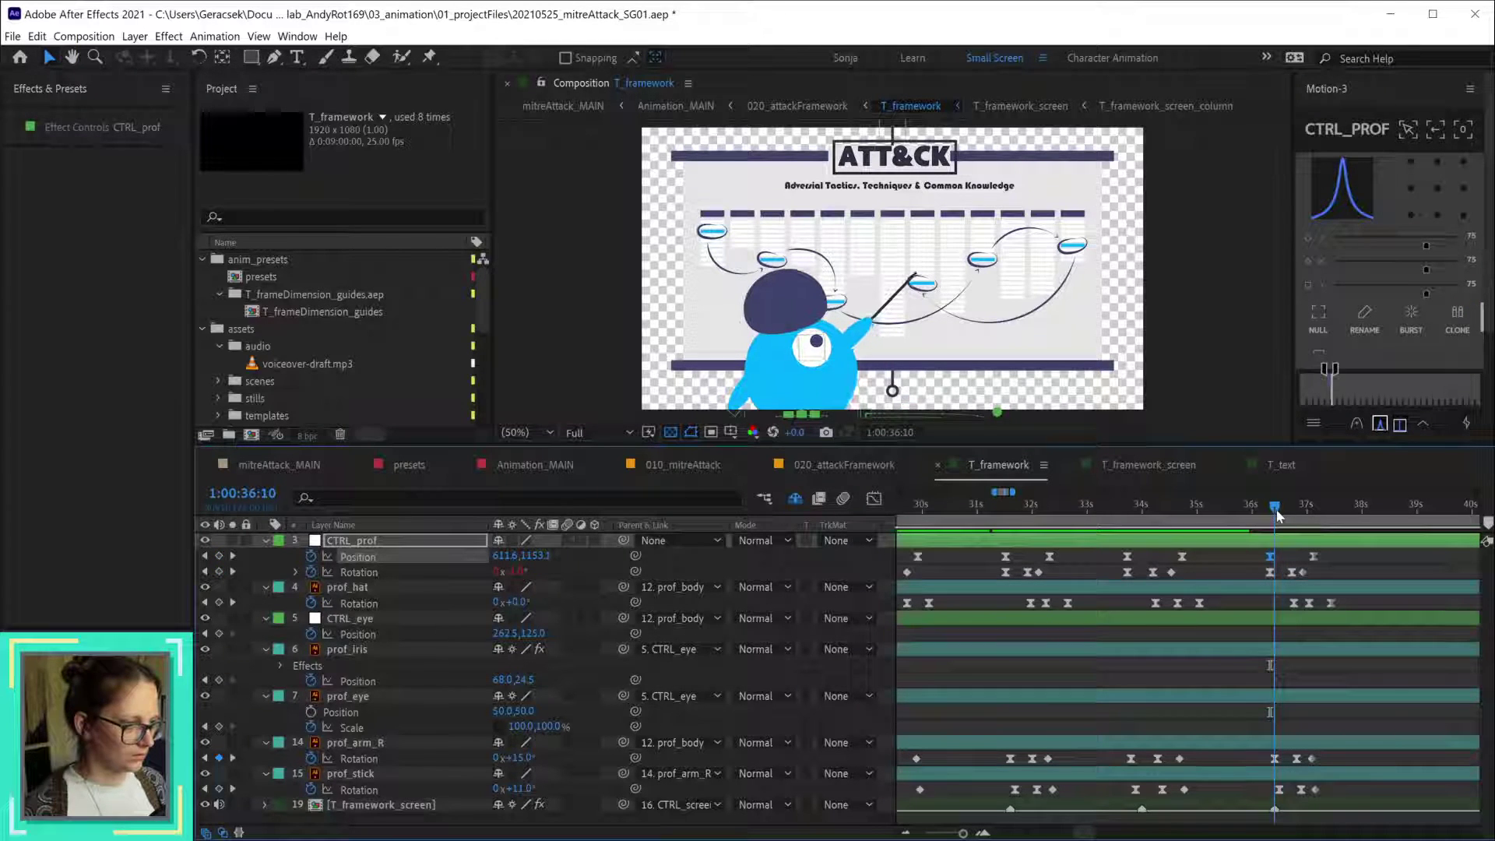
left_click_drag(1191, 761, 1174, 799)
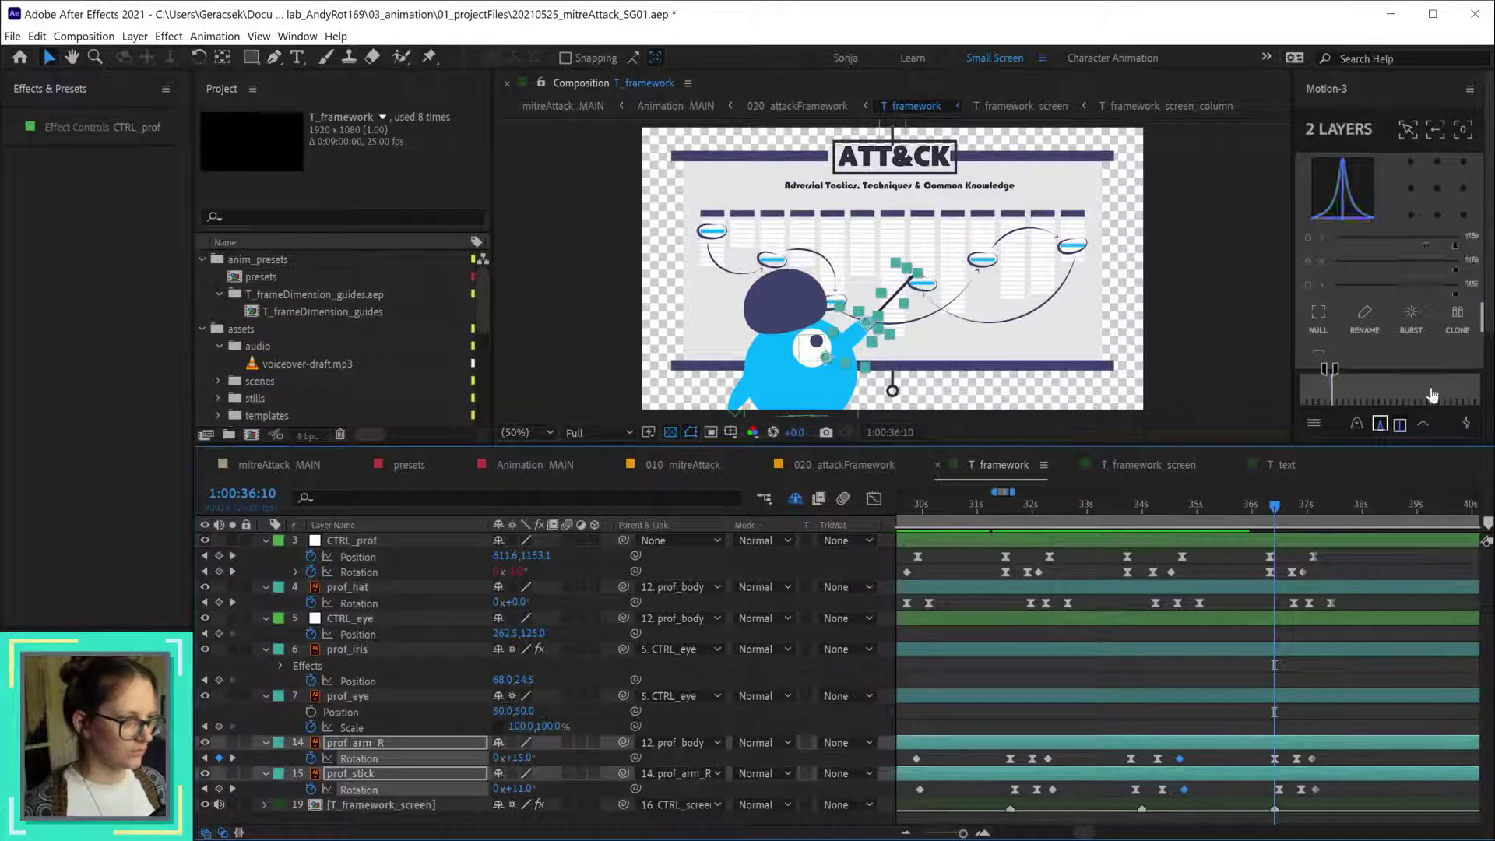
left_click(1459, 315)
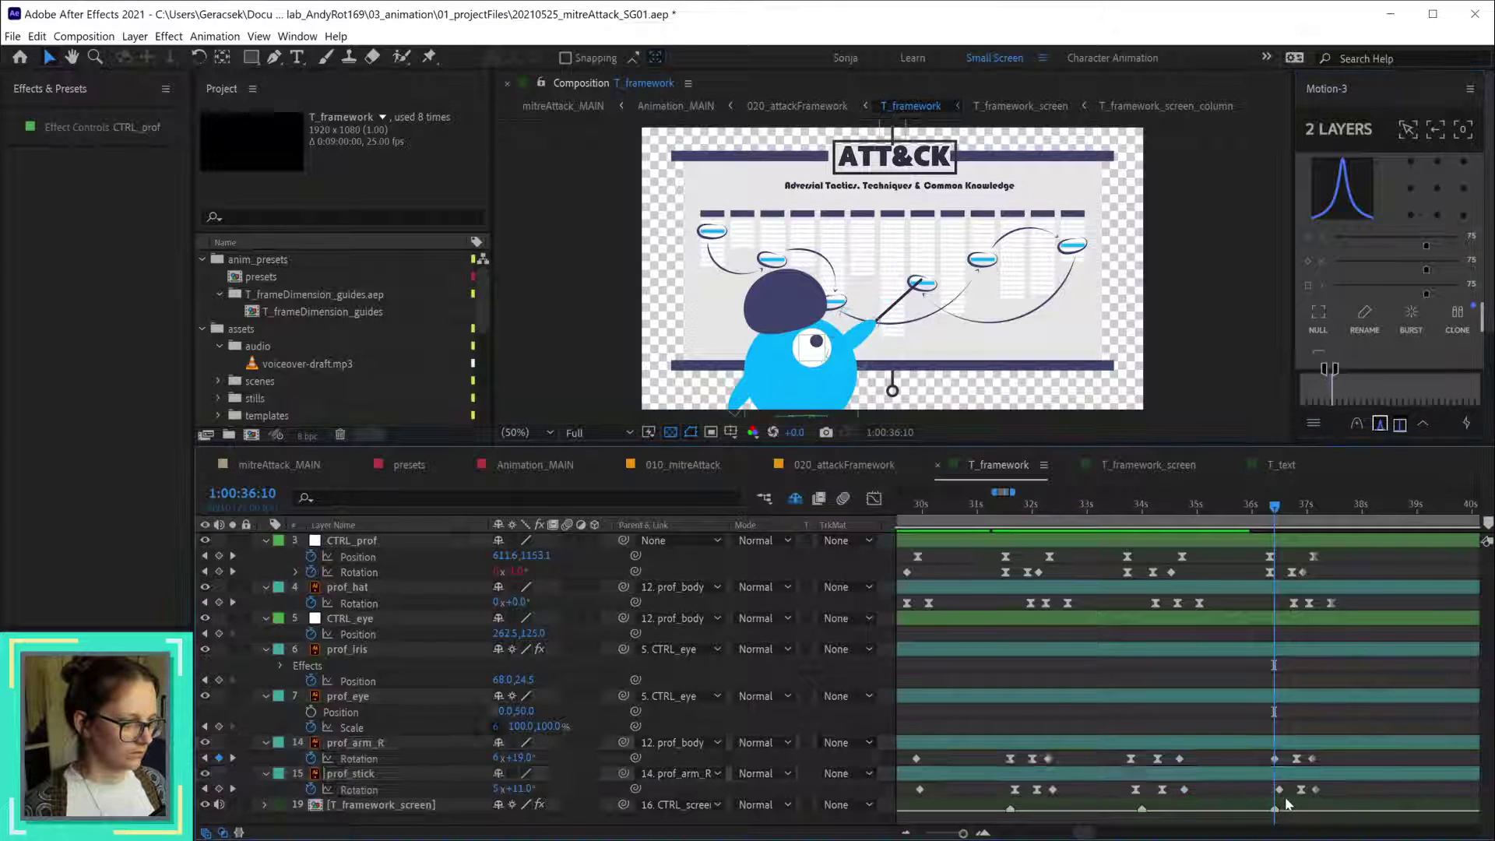
key("F9")
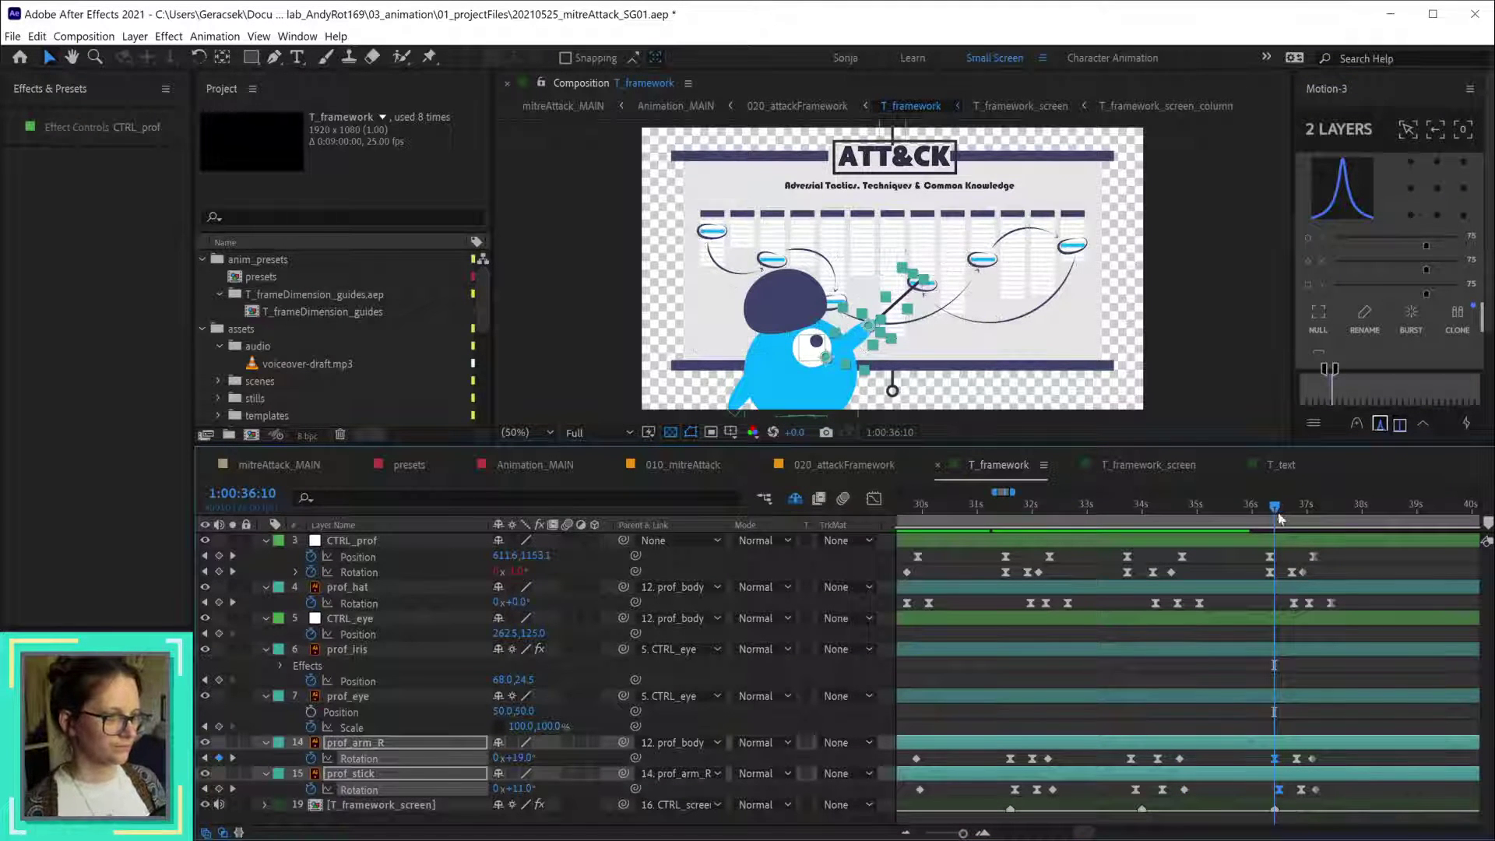
- Copy CTRL_prof's Position keyframe from 1:00:36:08 onto the cloned move's end at 1:00:37:03
left_click_drag(1275, 507, 1314, 507)
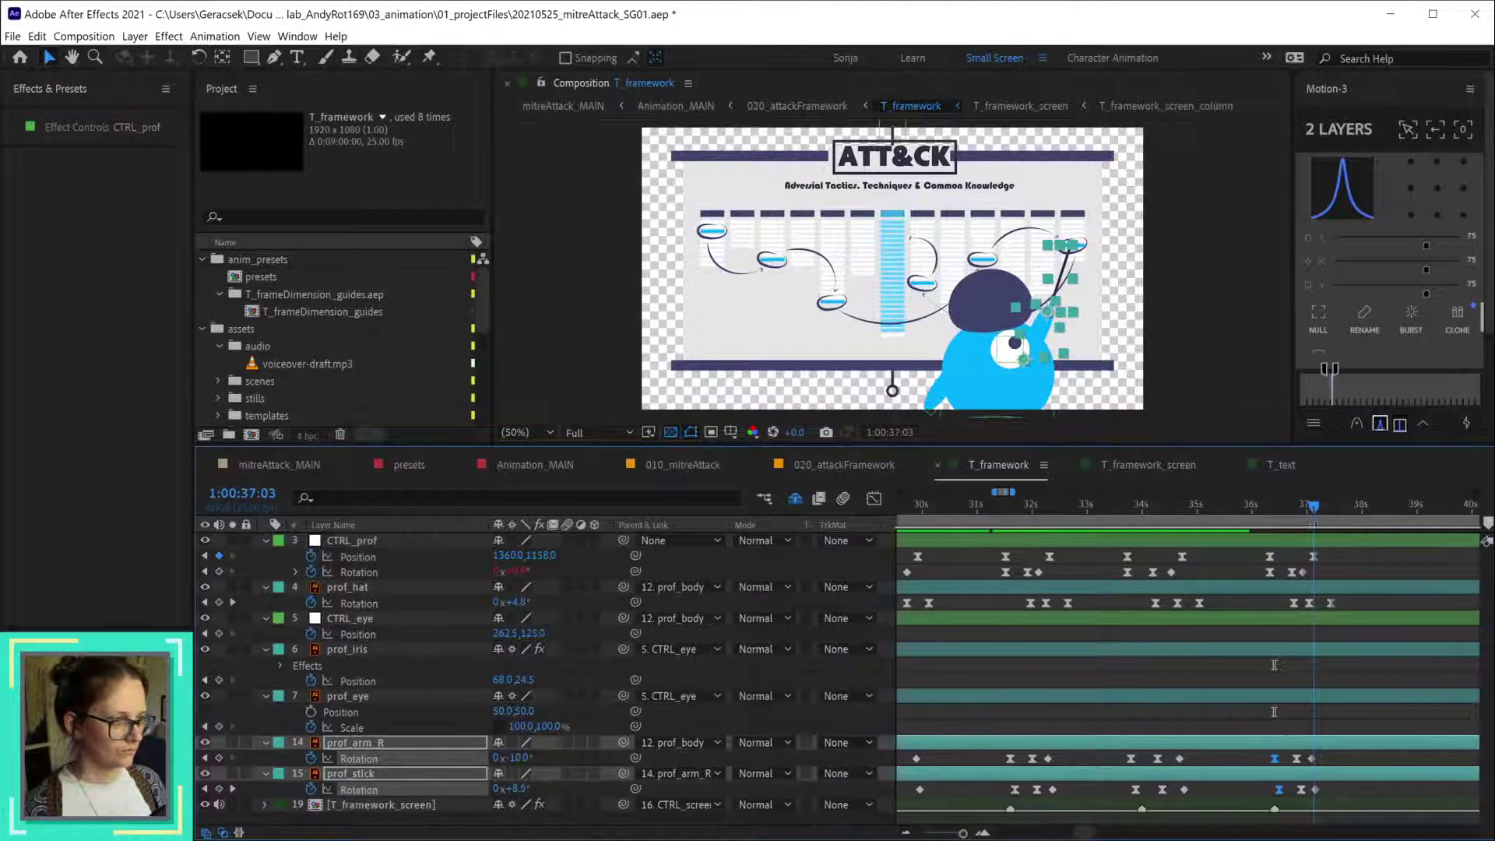
left_click(1269, 556)
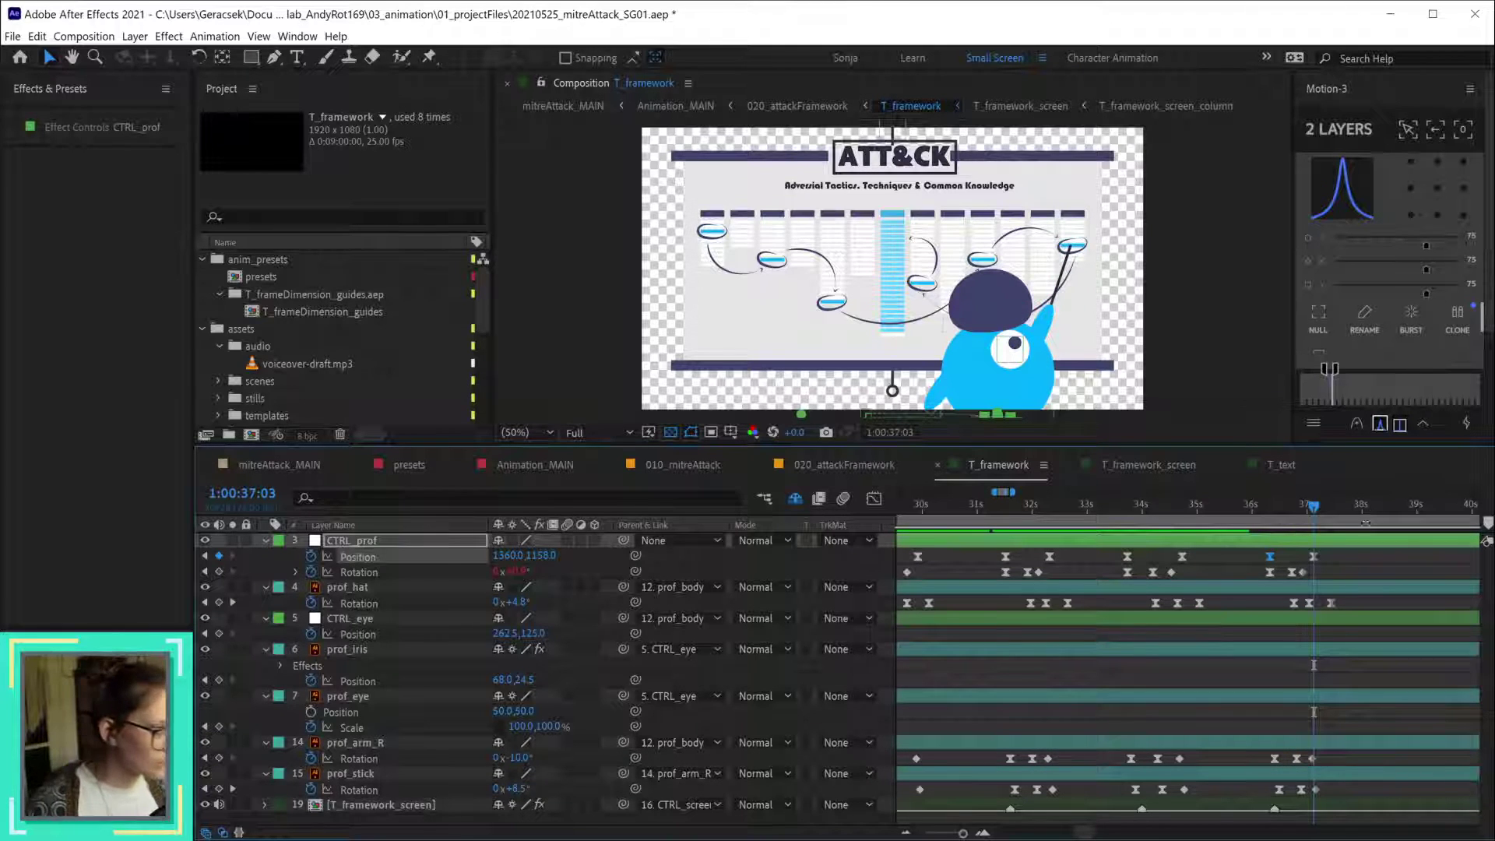
key("ctrl+v")
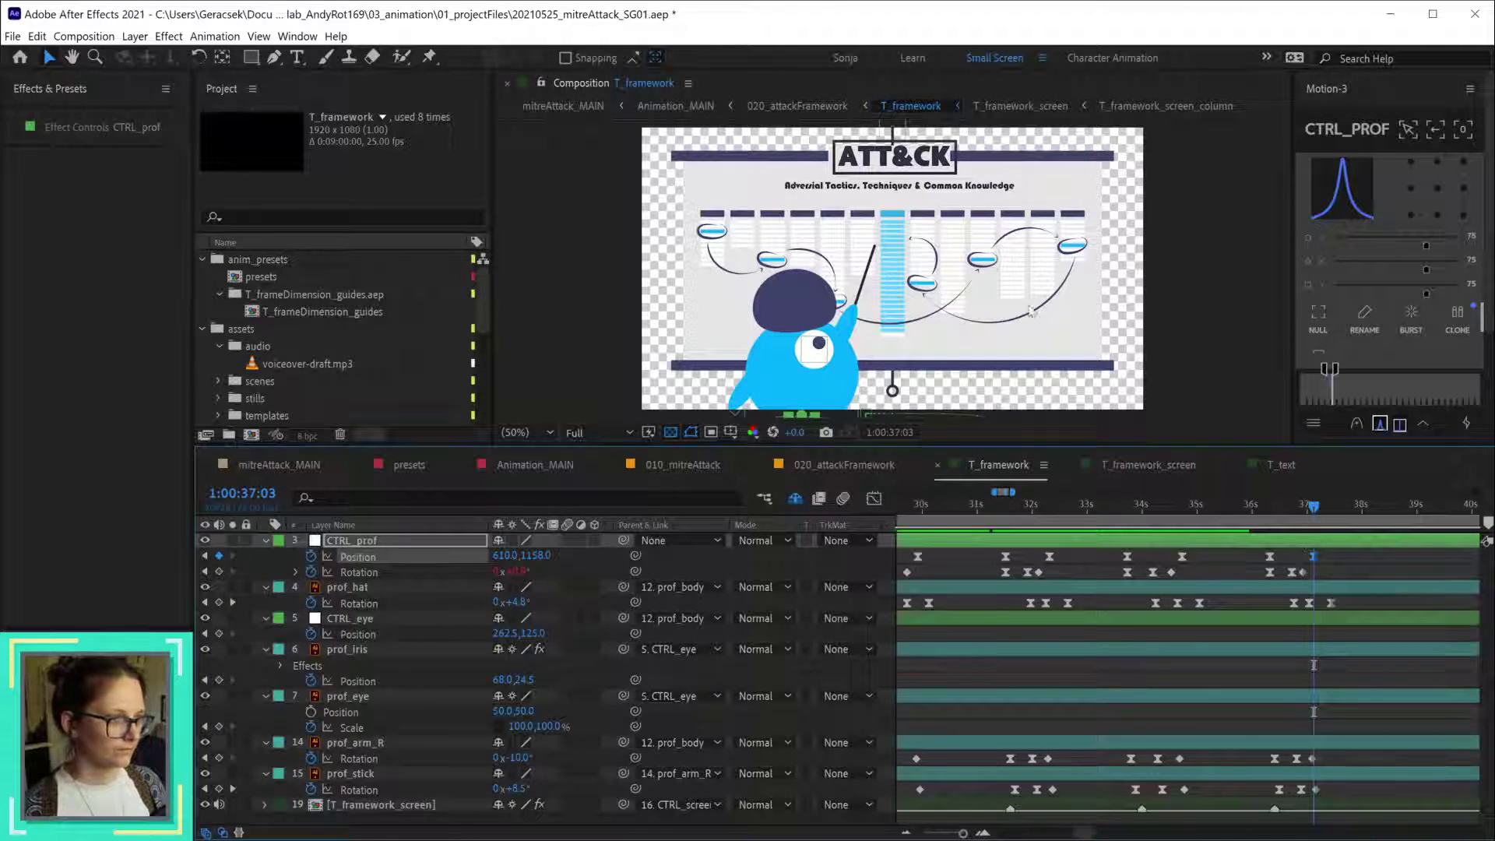
- Move CTRL_prof's Position keyframe at 1:00:37:03 up and sideways to 630, 1098
left_click_drag(1269, 507, 1314, 512)
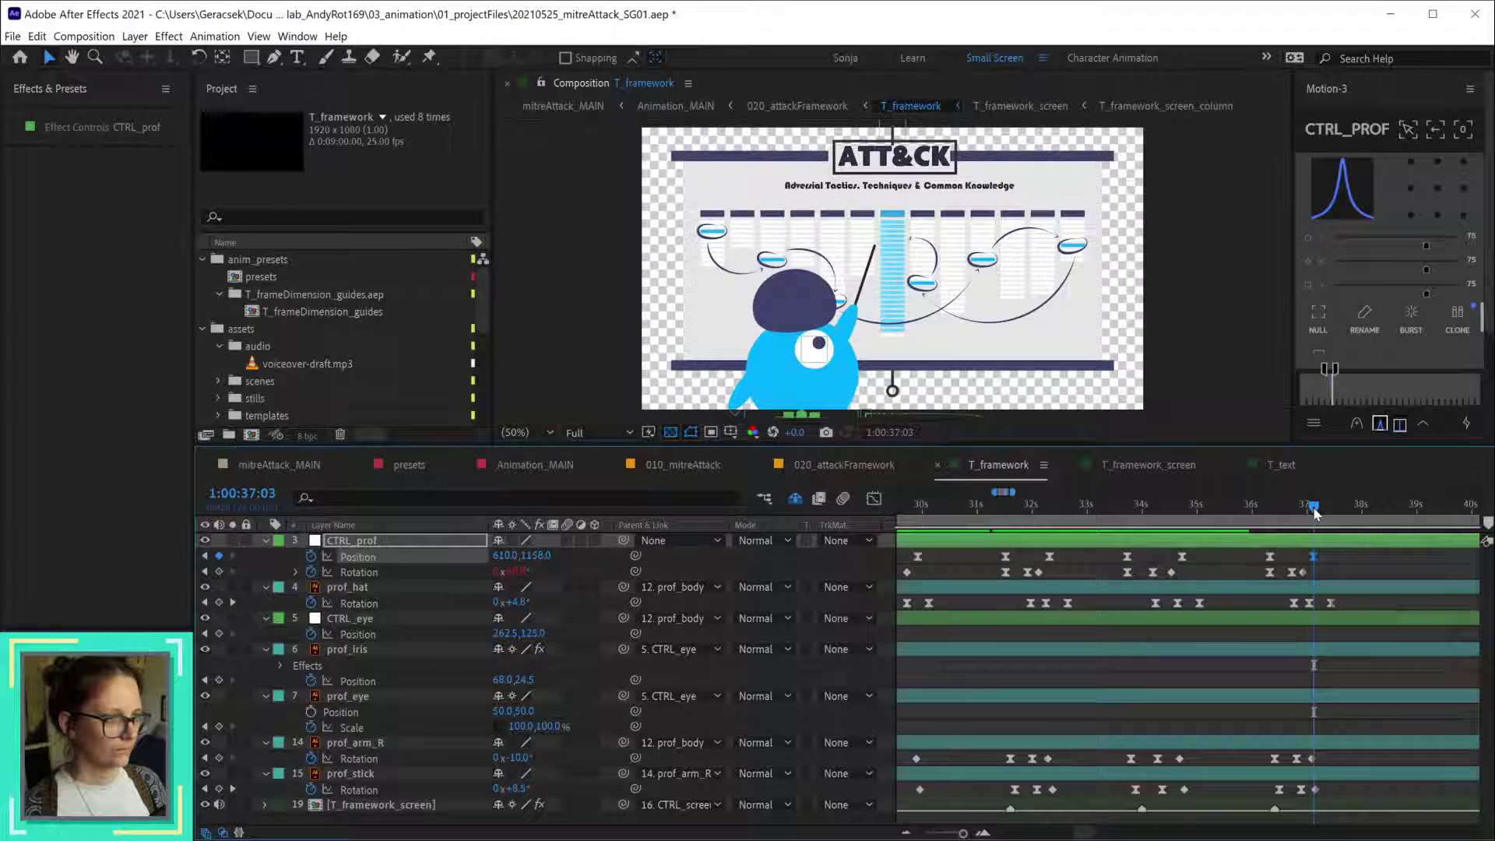
left_click(1334, 550)
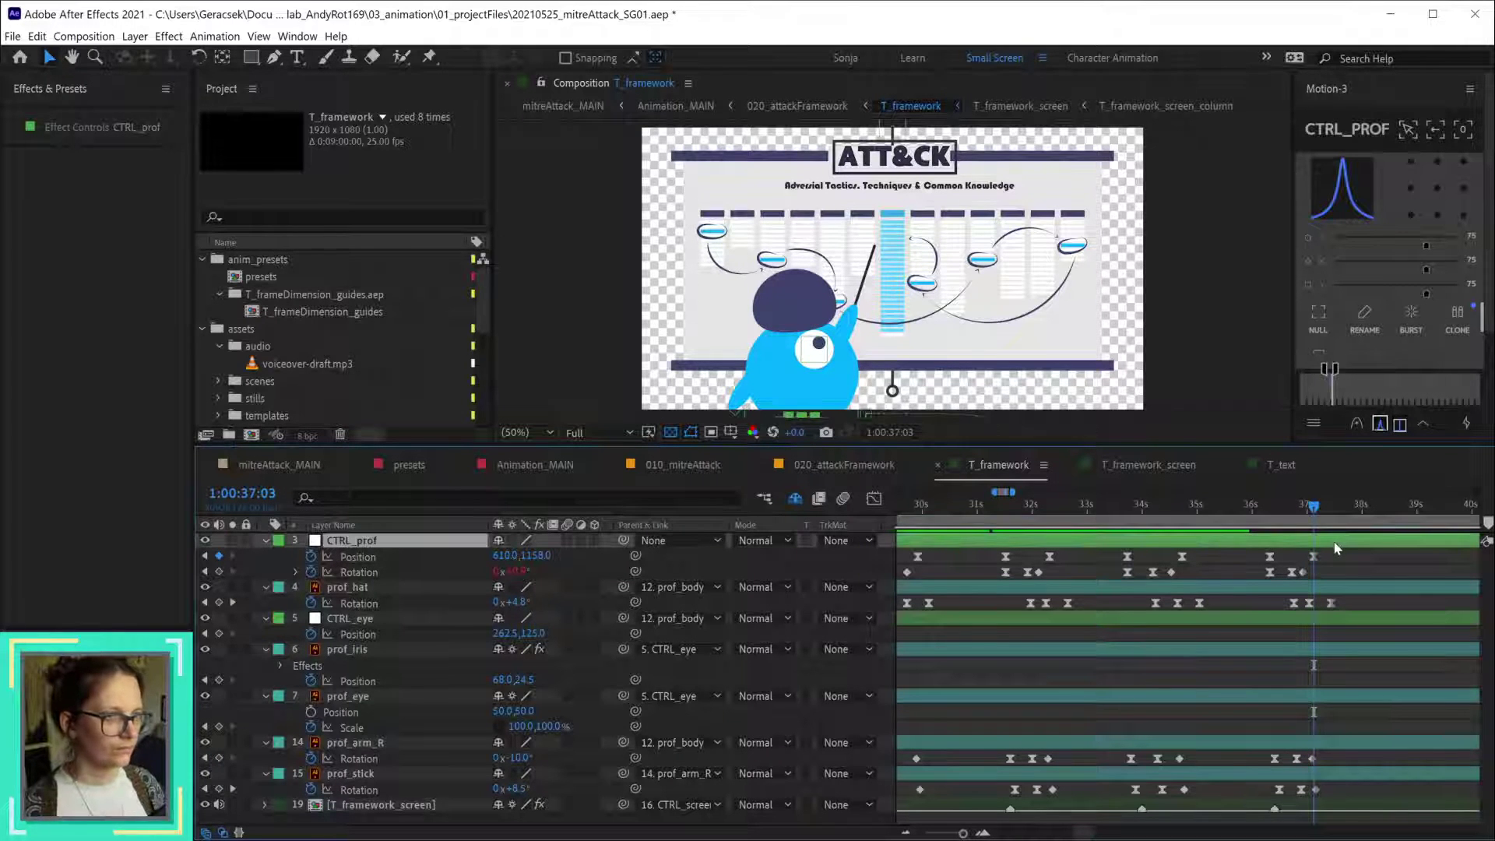
key("shift+Up")
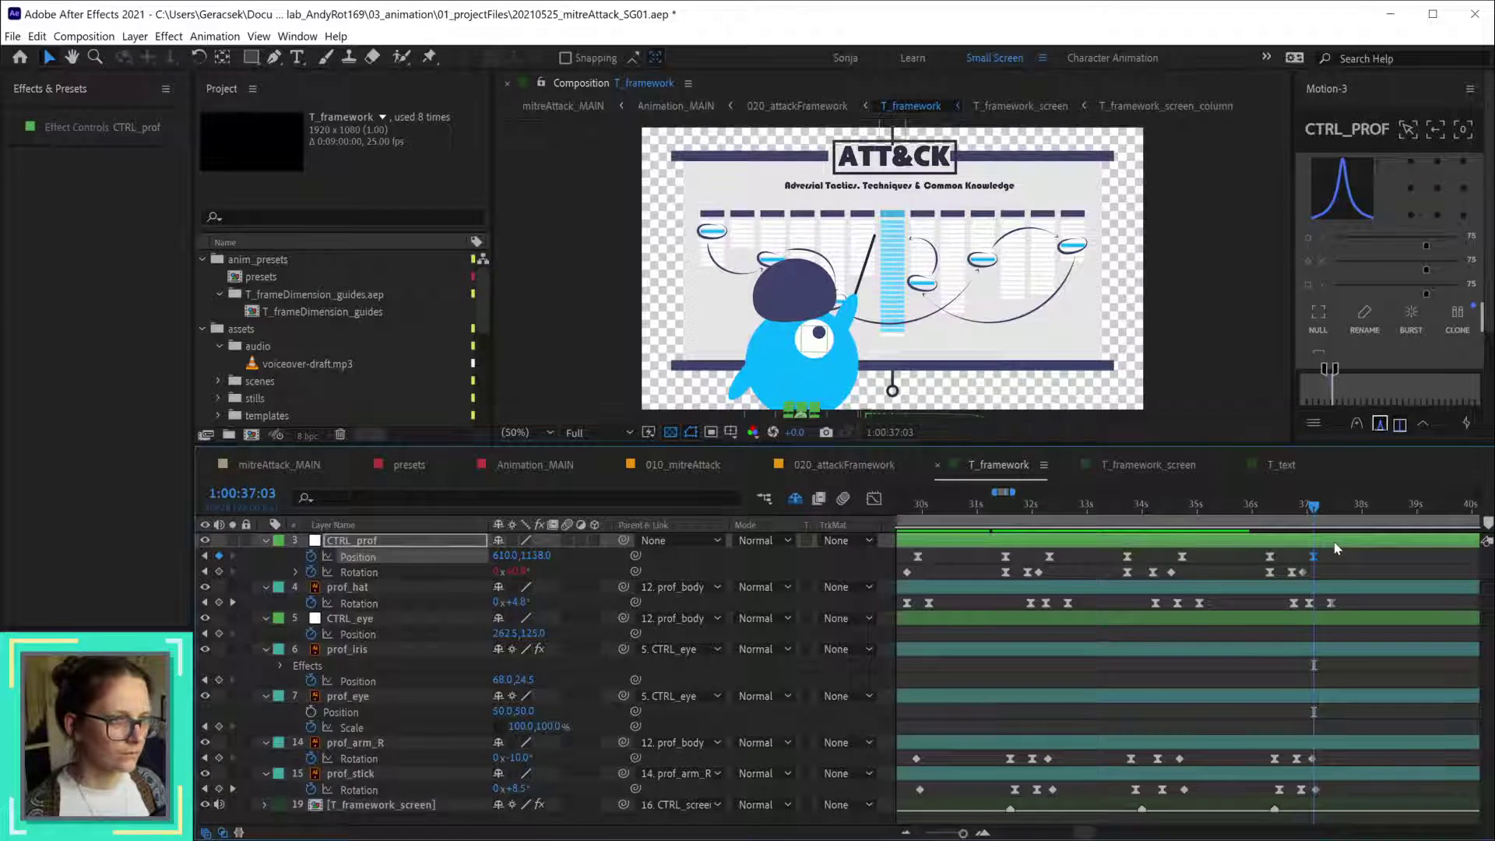
key("shift+Up")
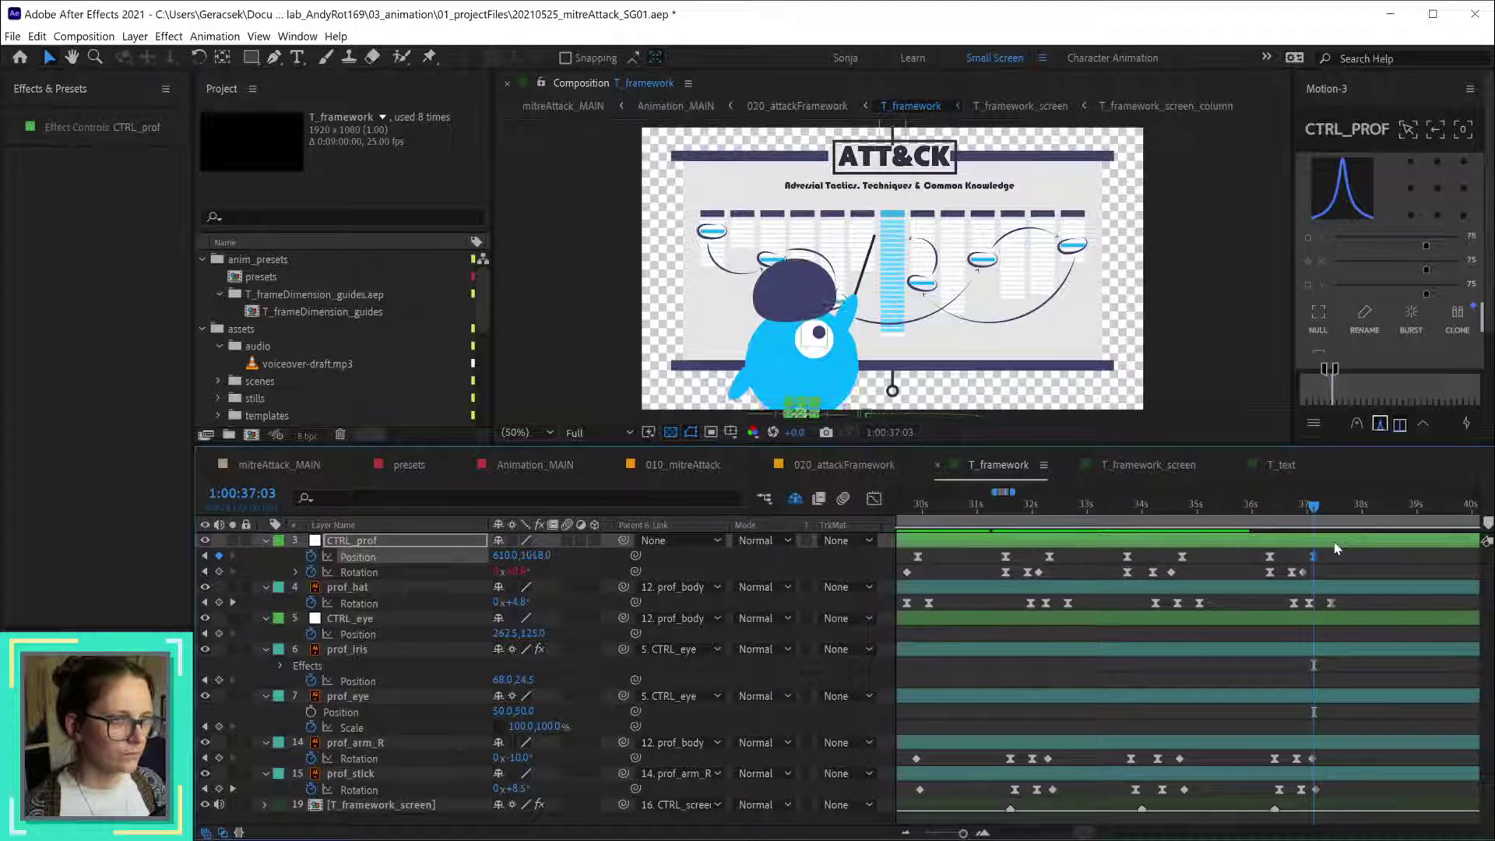
key("shift+Up")
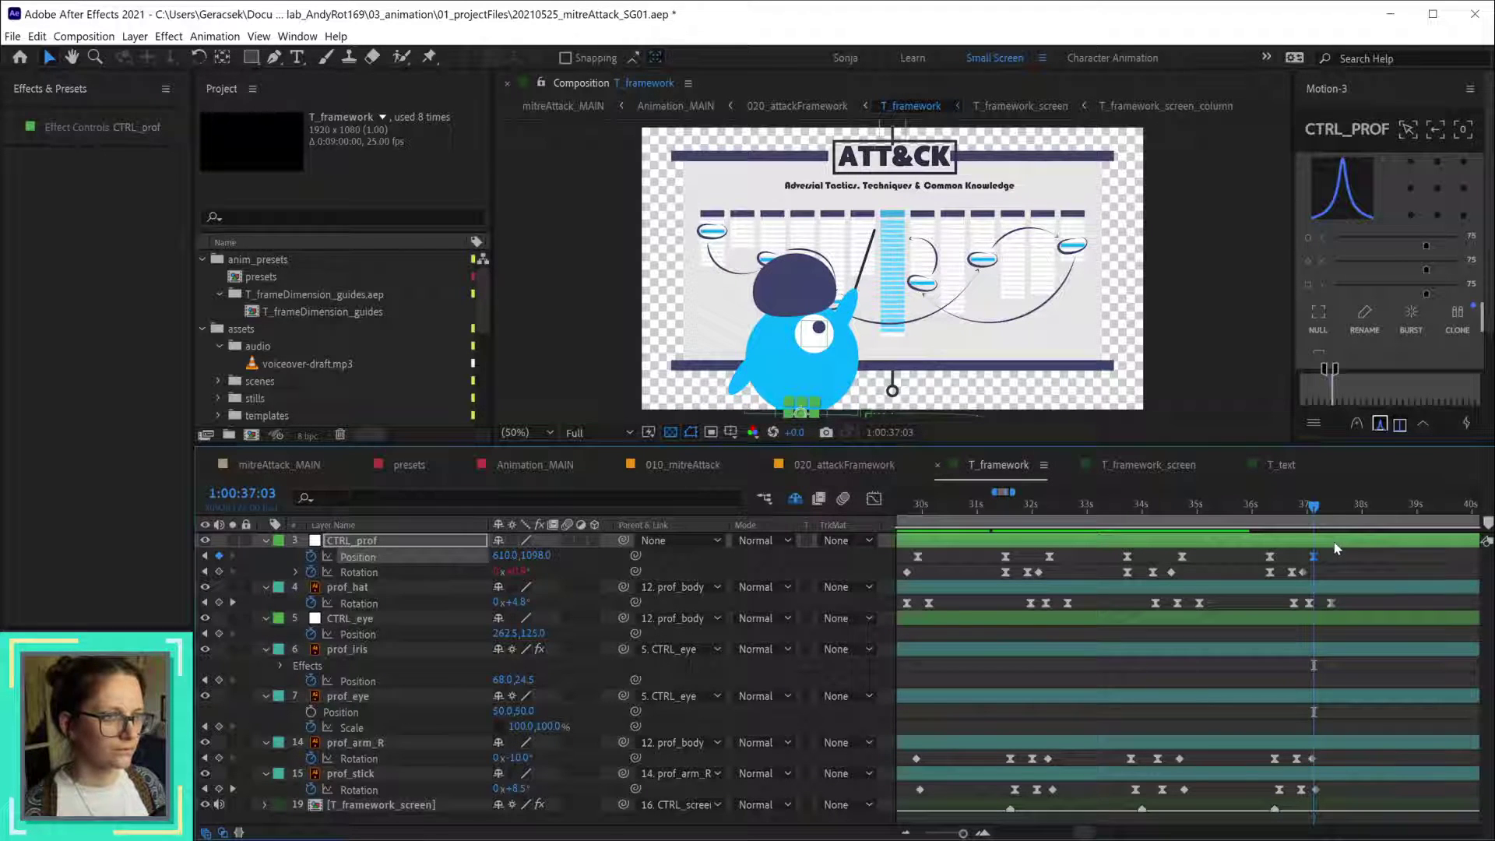
key("shift+Right")
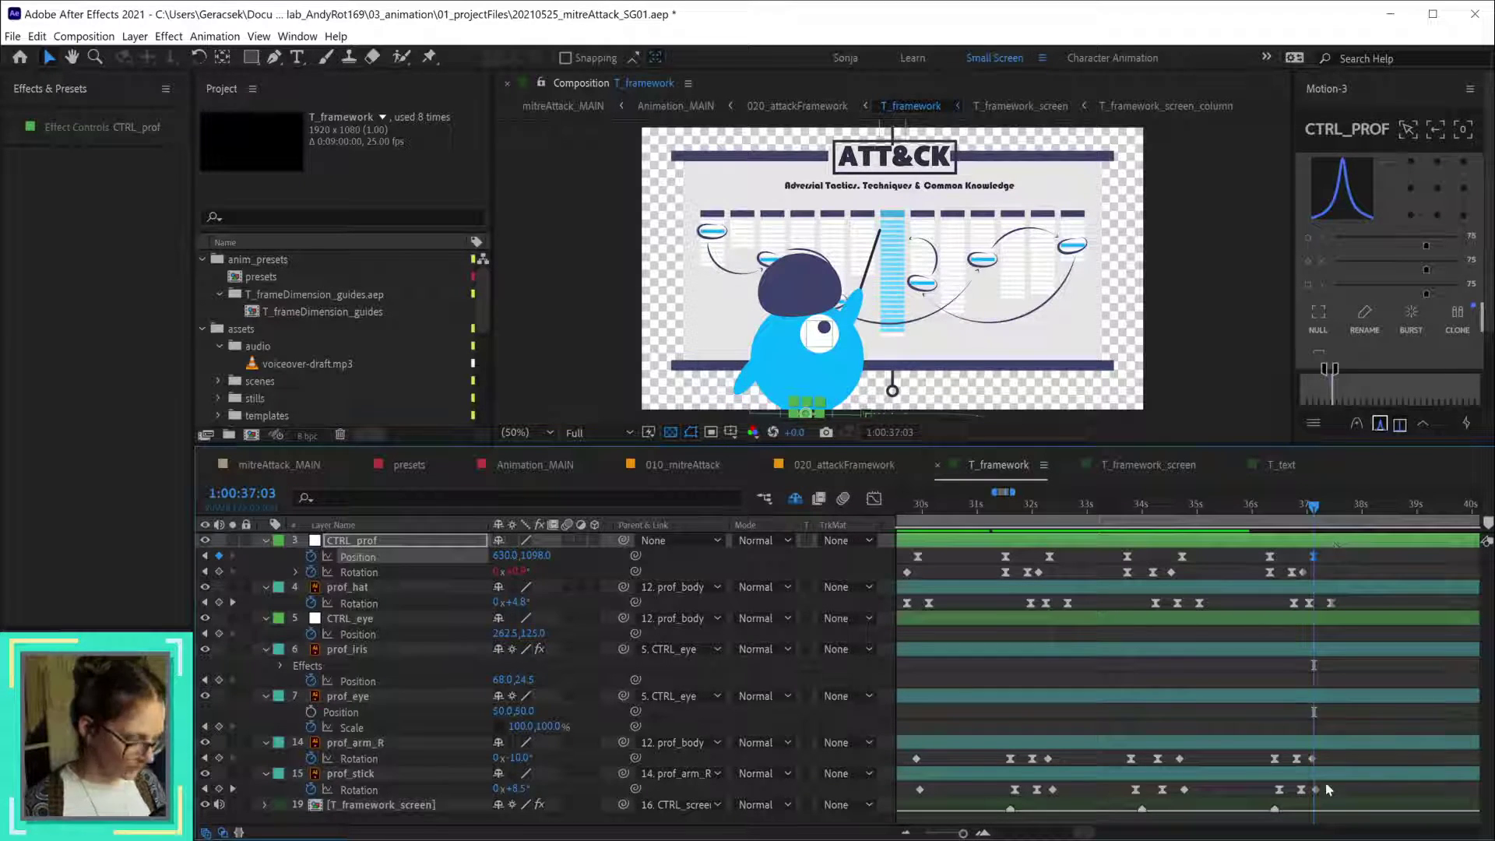
- Set prof_arm_R's Rotation keyframe at 1:00:37:02 to -3° so the stick points at the highlighted column
key("Page_Up")
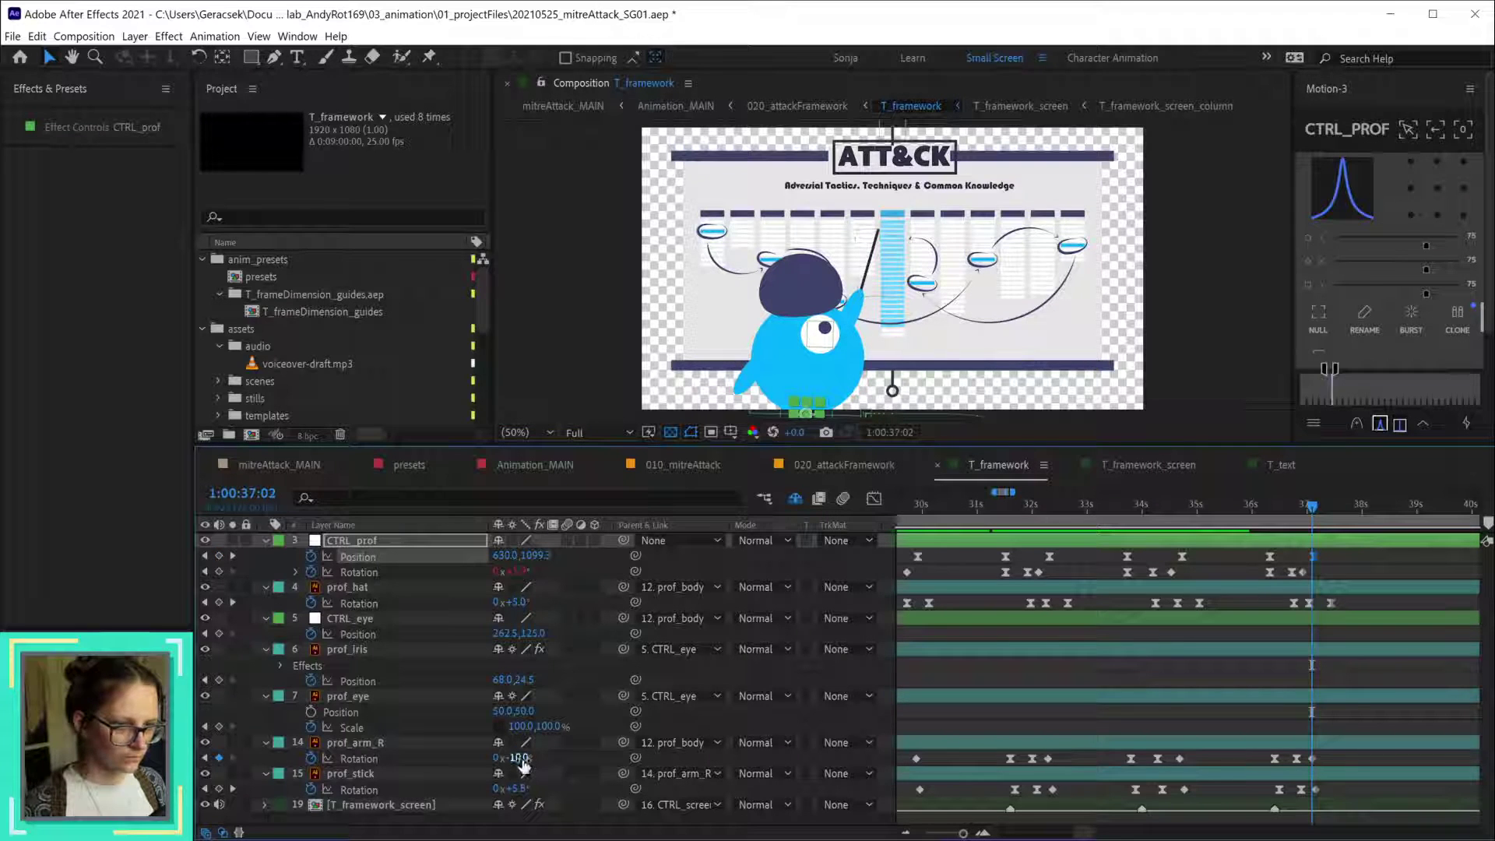
left_click_drag(520, 757, 528, 760)
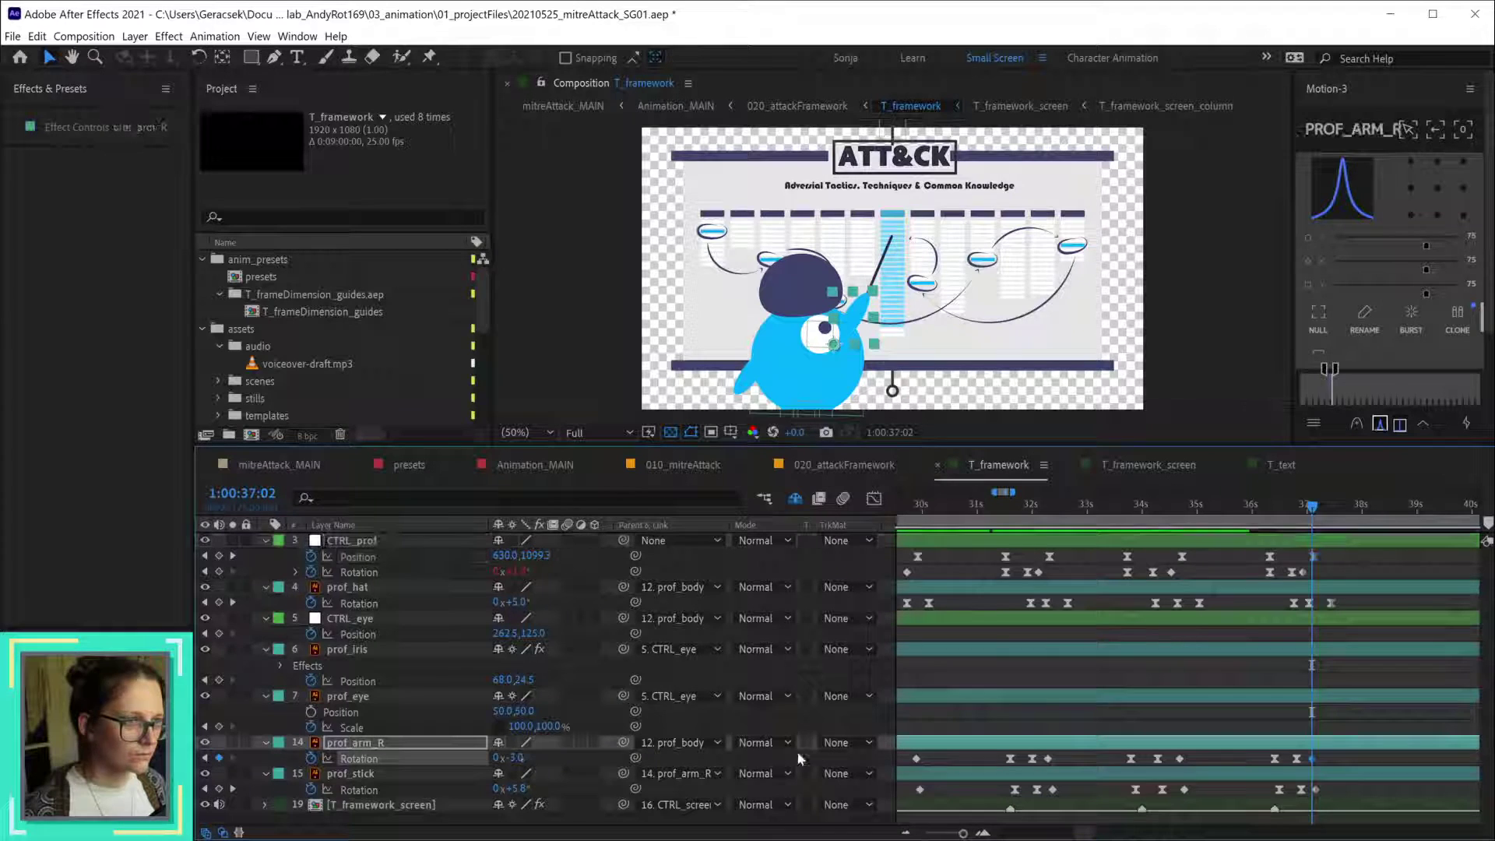
left_click(1314, 508)
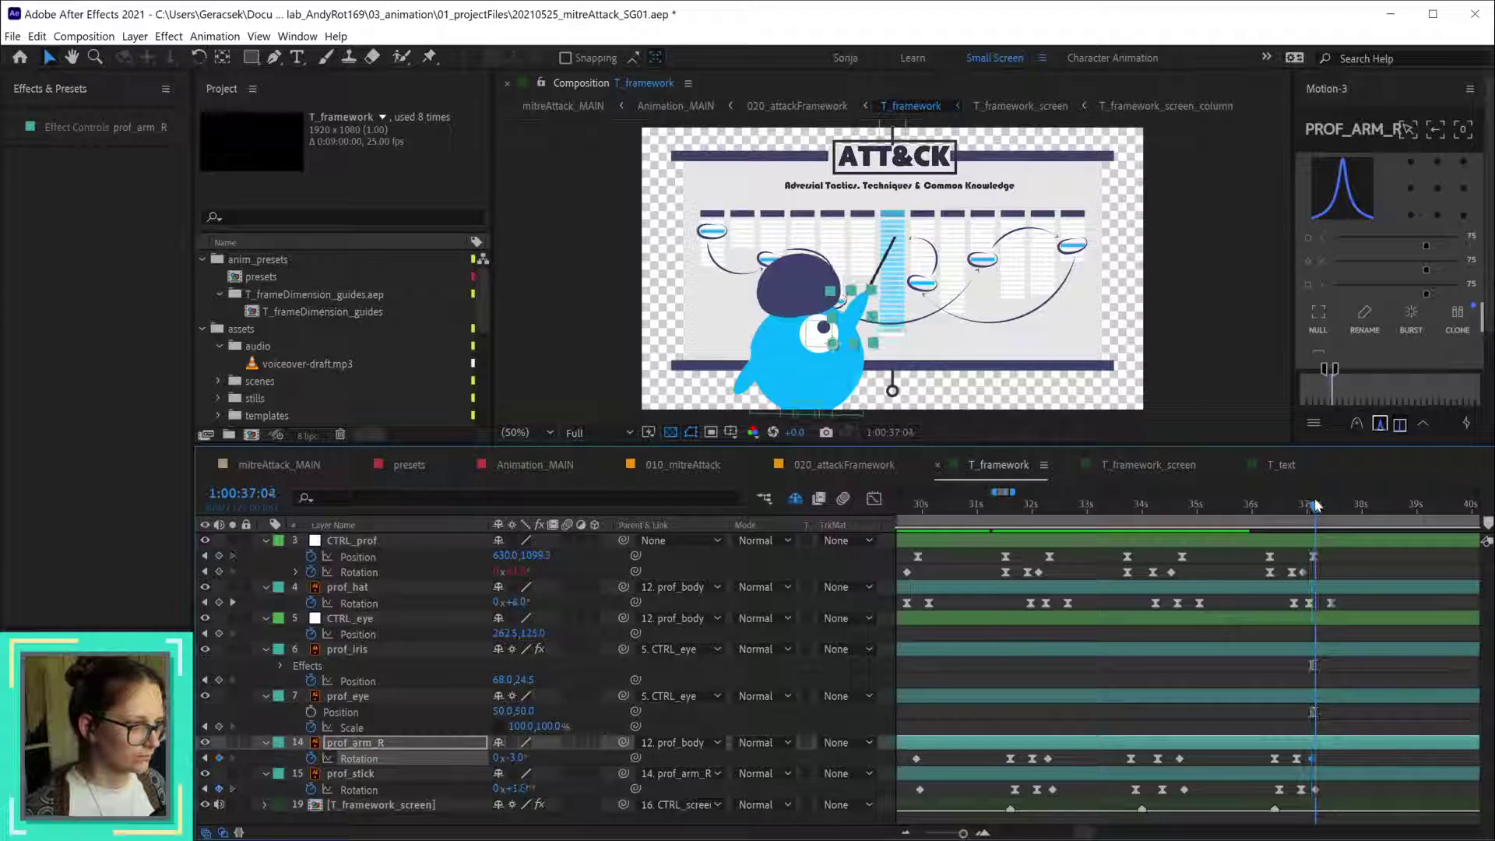
- Set the Y value of CTRL_prof's Position keyframe at 1:00:37:03 to 1115 px
mouse_move(1325, 506)
left_mouse_down()
mouse_move(1343, 507)
mouse_move(1331, 508)
left_mouse_up()
double_click(1314, 556)
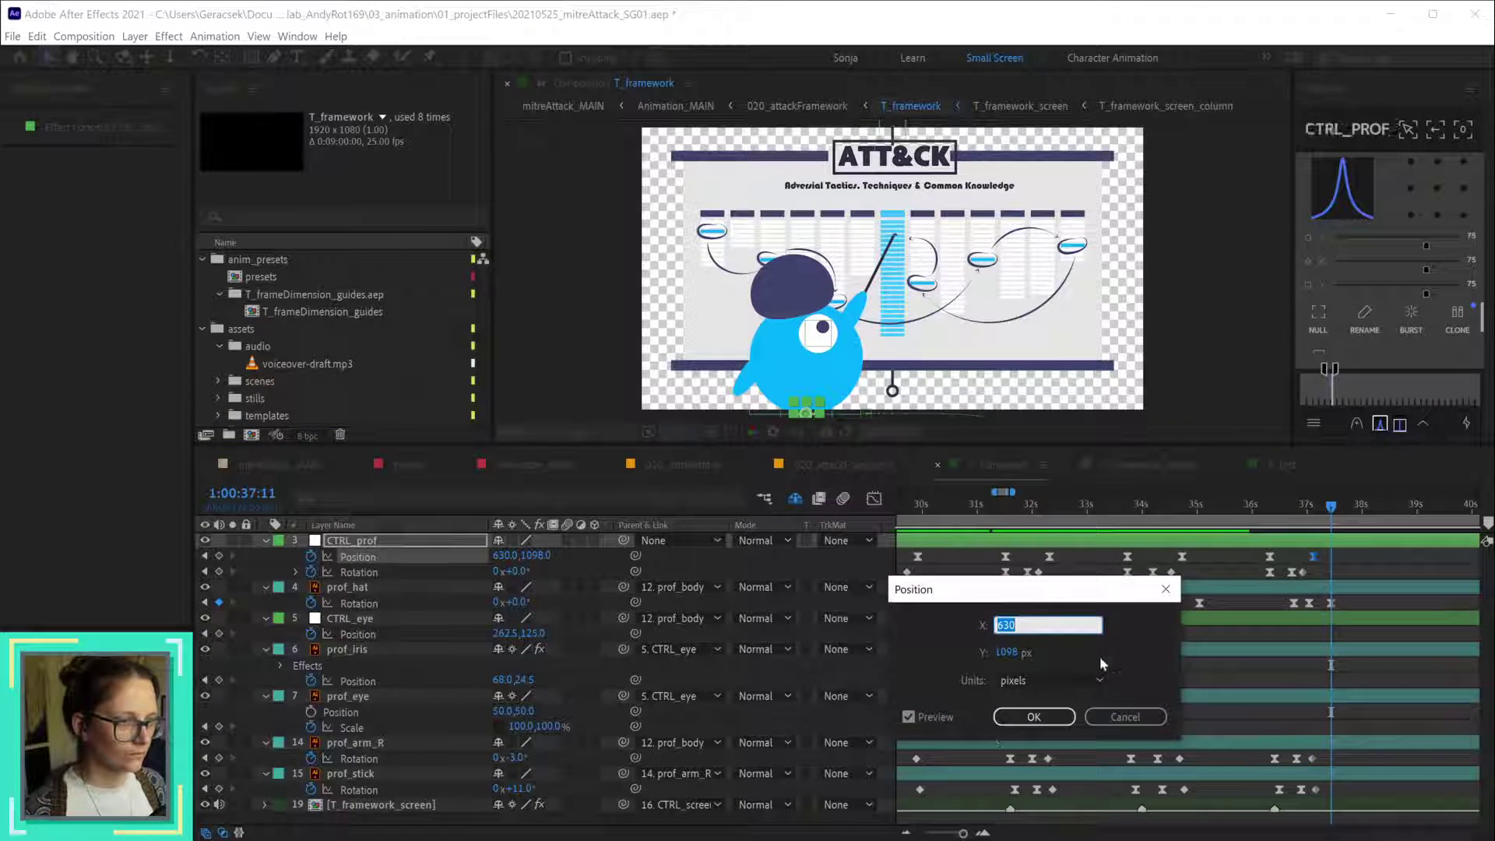
left_click_drag(1016, 656, 1028, 655)
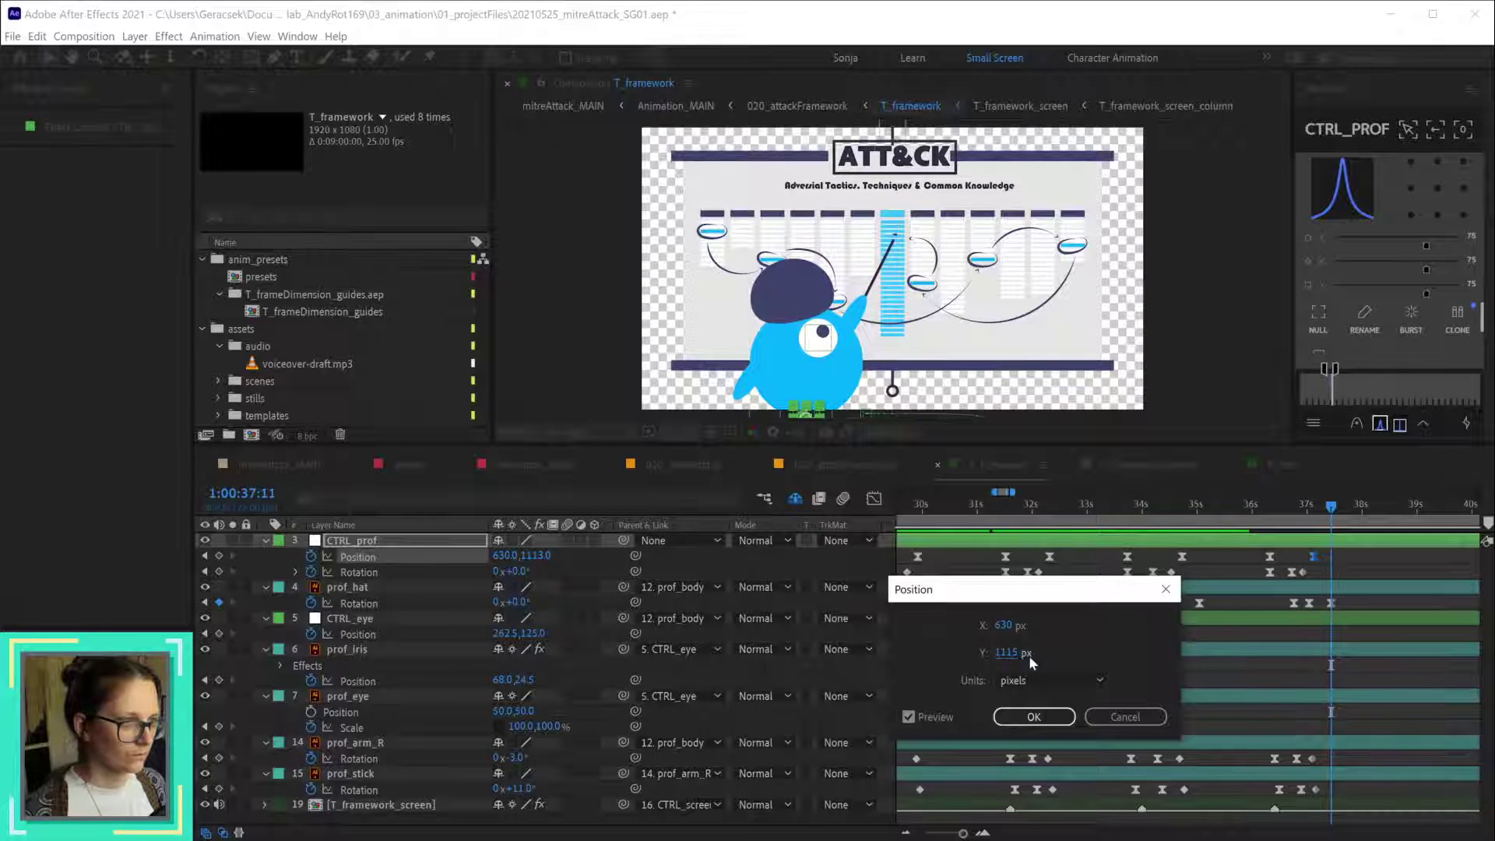
key("Return")
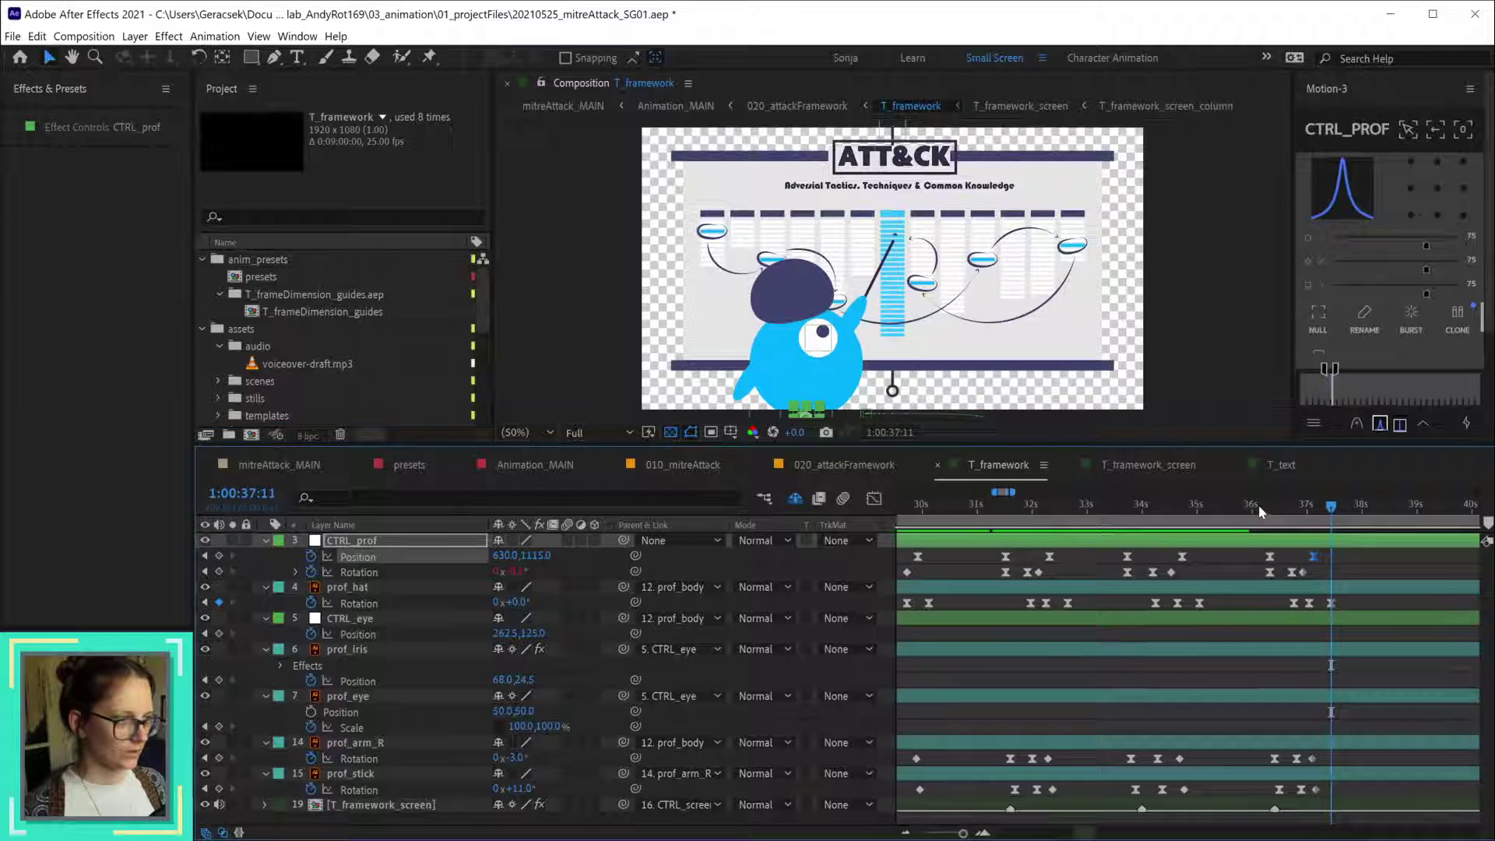
- Pull in CTRL_prof's motion-path handle on the final move, raising the position at 1:00:36:18 to about 627, 1246
left_click(1263, 506)
mouse_move(1270, 510)
left_mouse_down()
mouse_move(1344, 516)
mouse_move(1293, 518)
left_mouse_up()
scroll(775, 335, "down", 4)
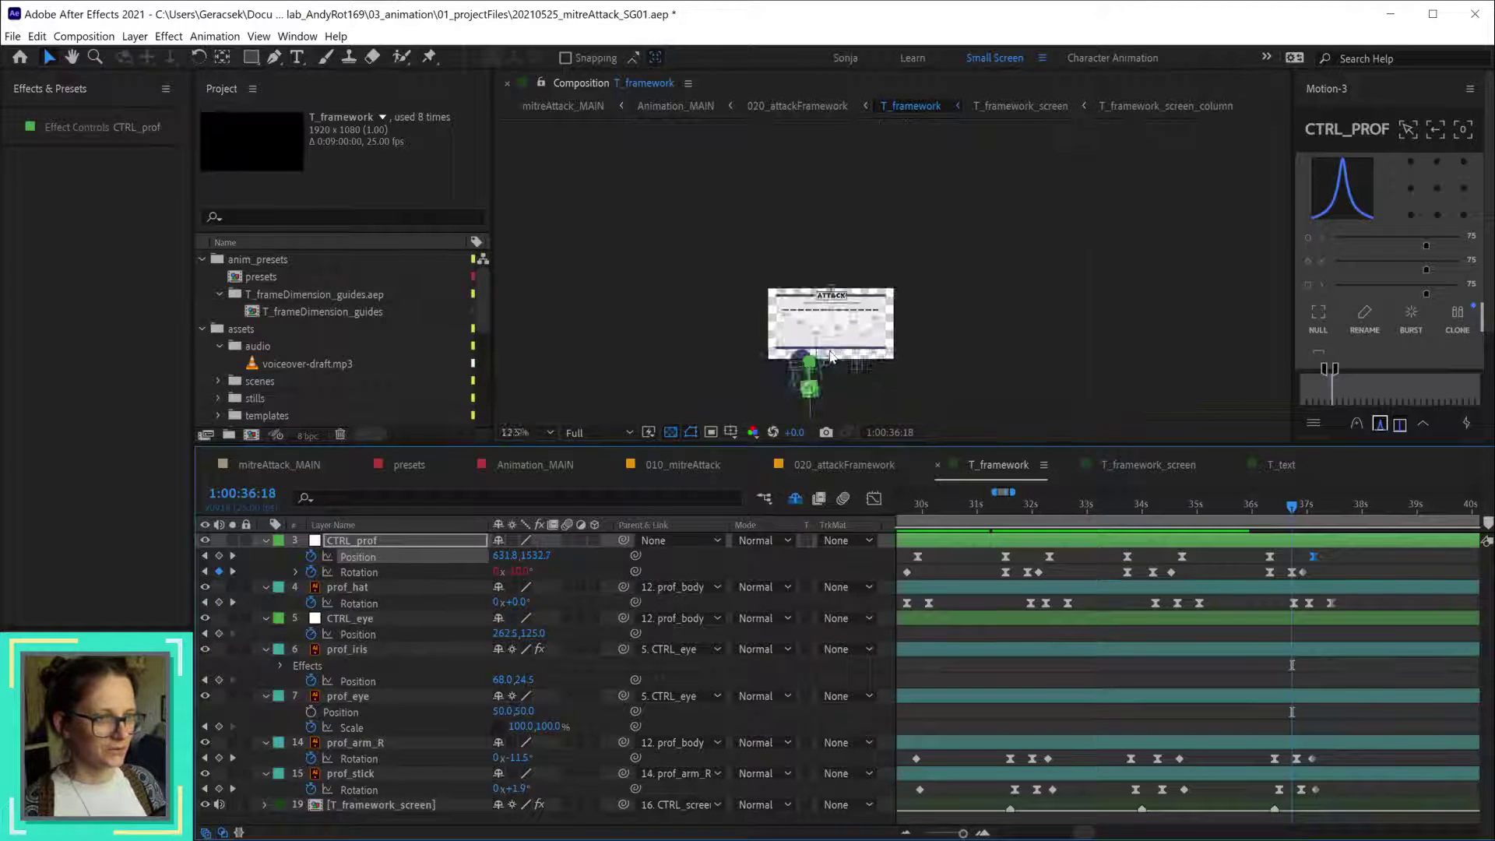
scroll(826, 381, "up", 4)
left_click_drag(824, 381, 913, 275)
key("v")
left_click_drag(840, 382, 839, 224)
left_click_drag(820, 170, 819, 169)
scroll(822, 165, "up", 4)
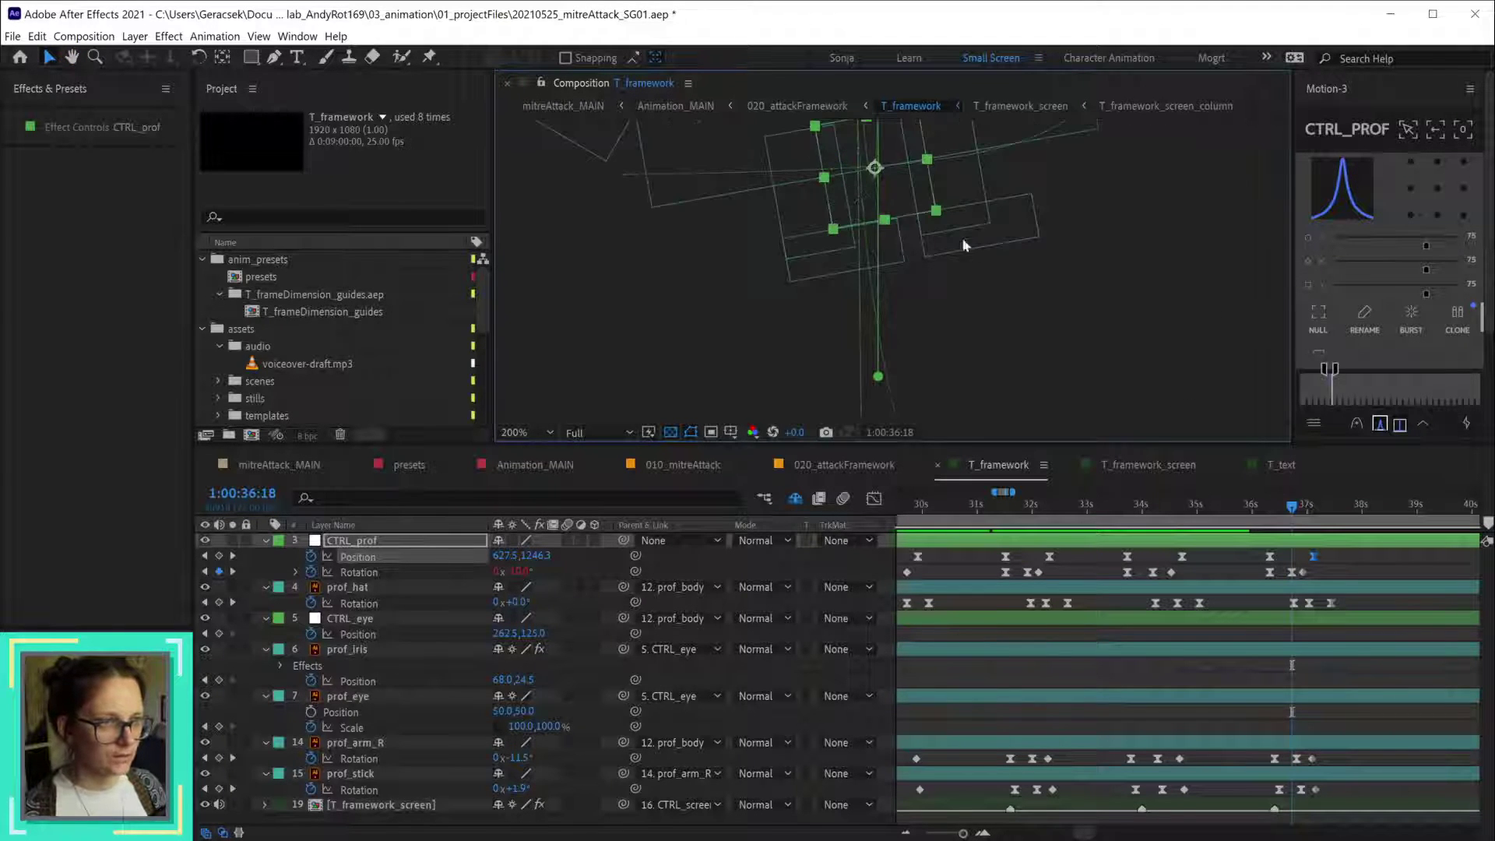
- Collapse the motion-path handle onto CTRL_prof's 1:00:36:08 Position keyframe, putting the position at 1:00:36:18 at about 628, 1254
scroll(957, 288, "down", 2)
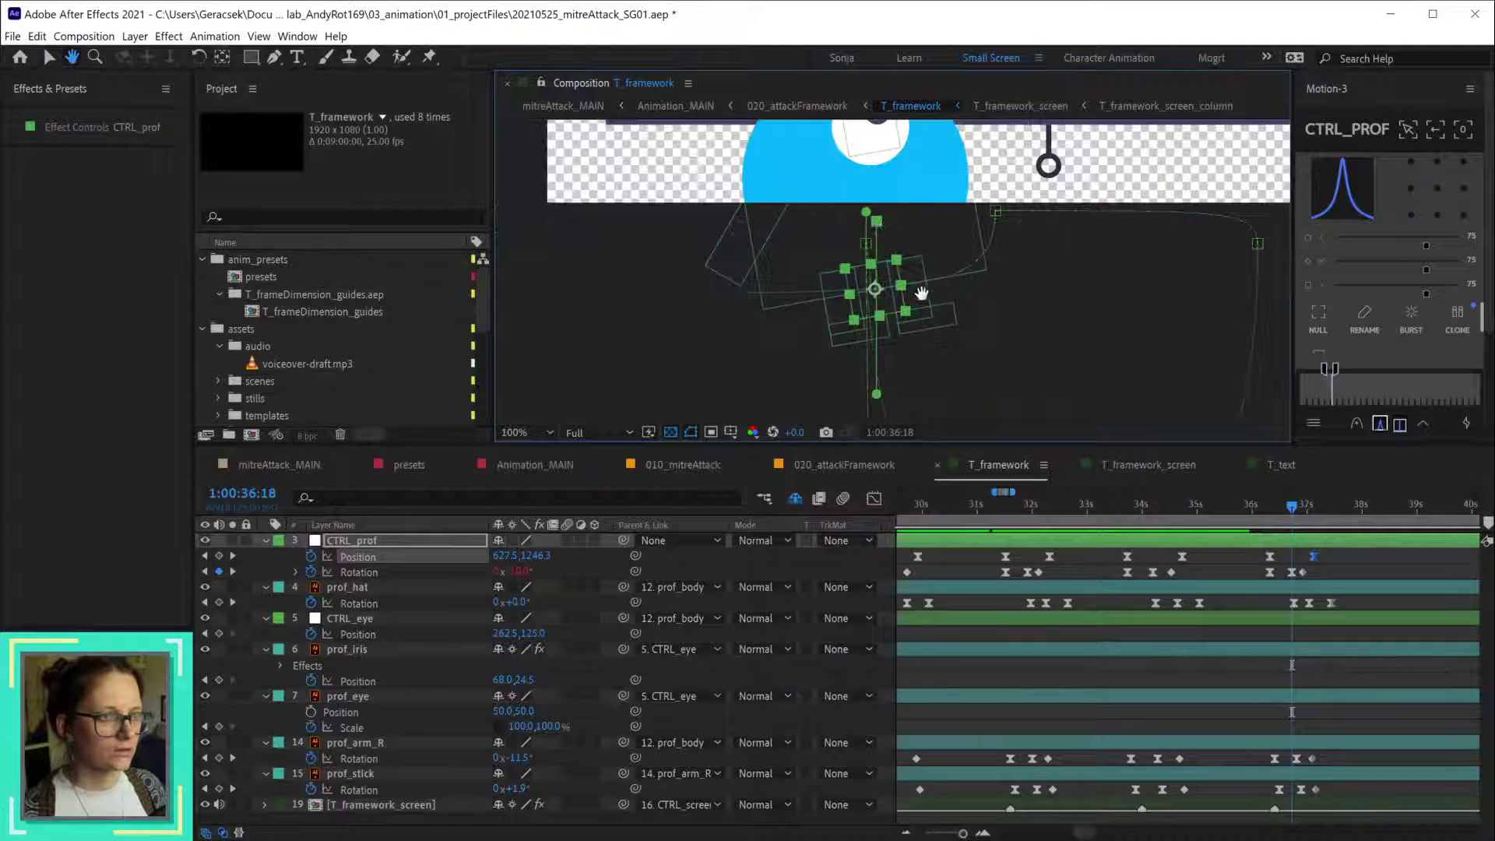
key("v")
mouse_move(874, 226)
left_mouse_down()
mouse_move(851, 242)
mouse_move(867, 248)
left_mouse_up()
scroll(892, 295, "up", 2)
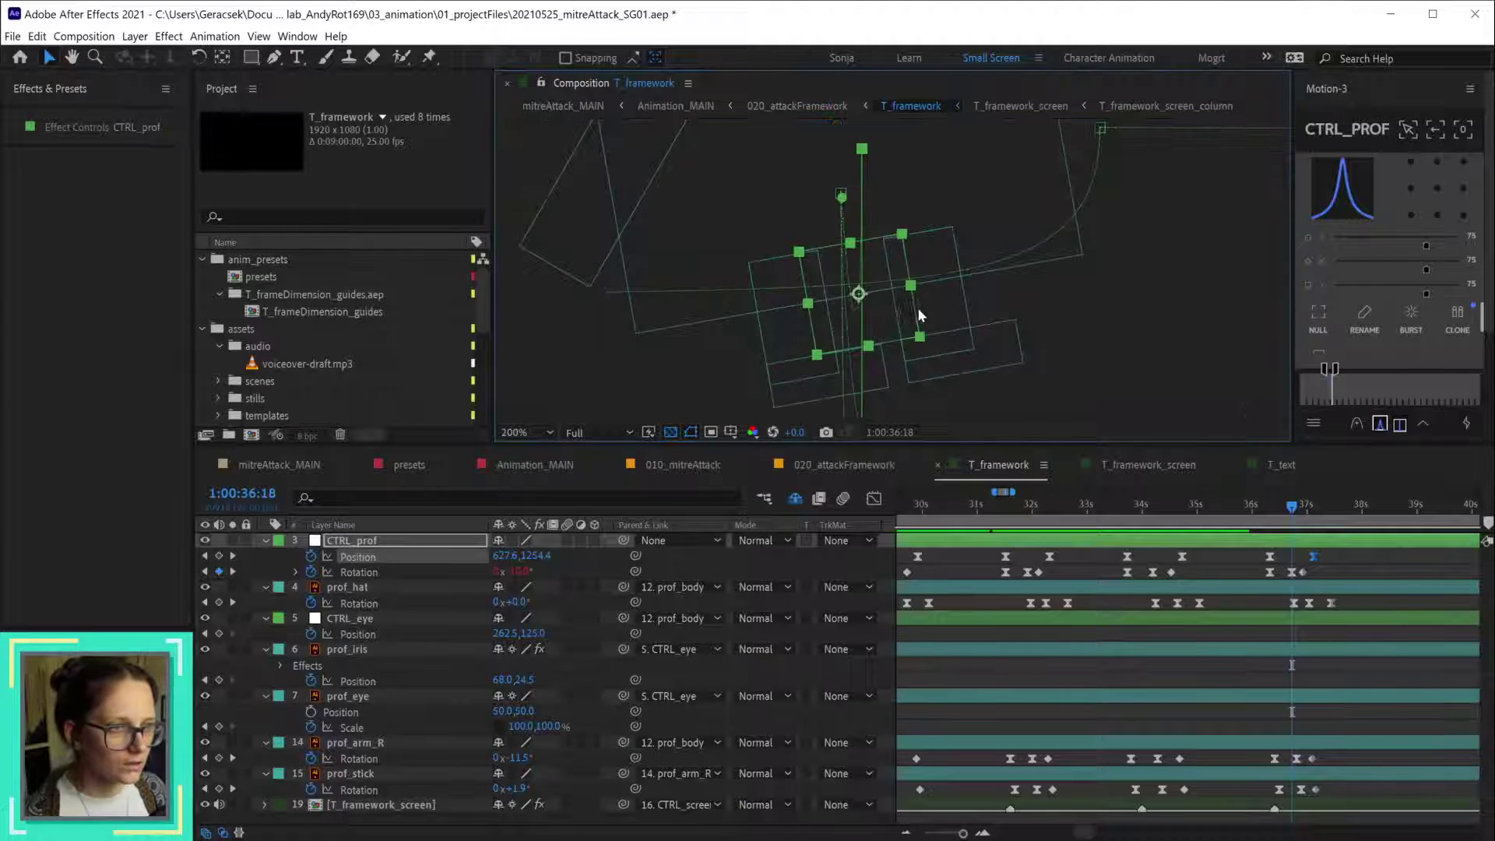
scroll(917, 307, "down", 2)
scroll(872, 297, "up", 2)
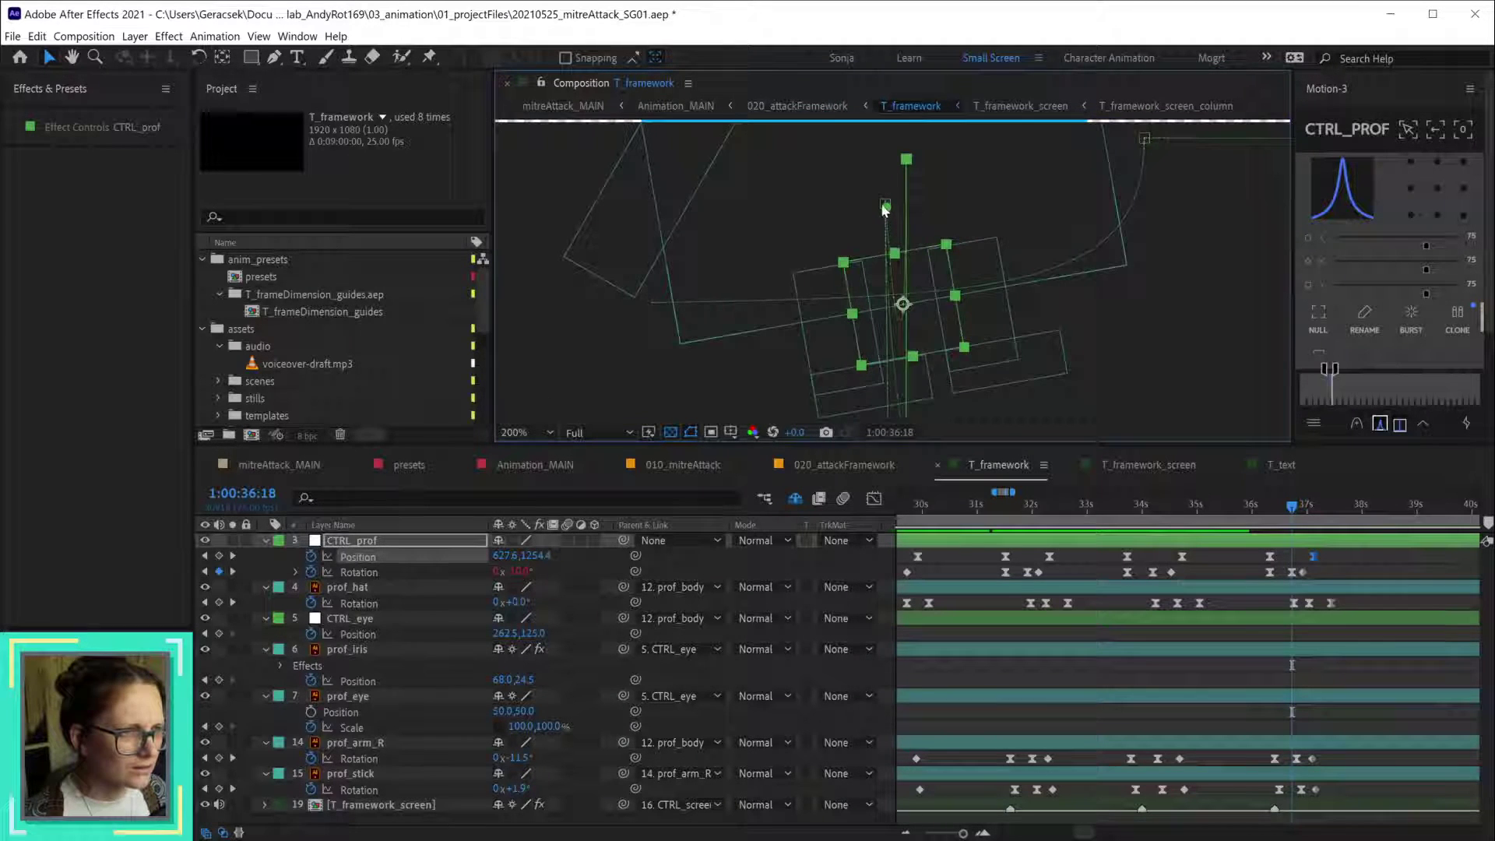
left_click_drag(1033, 375, 1040, 306)
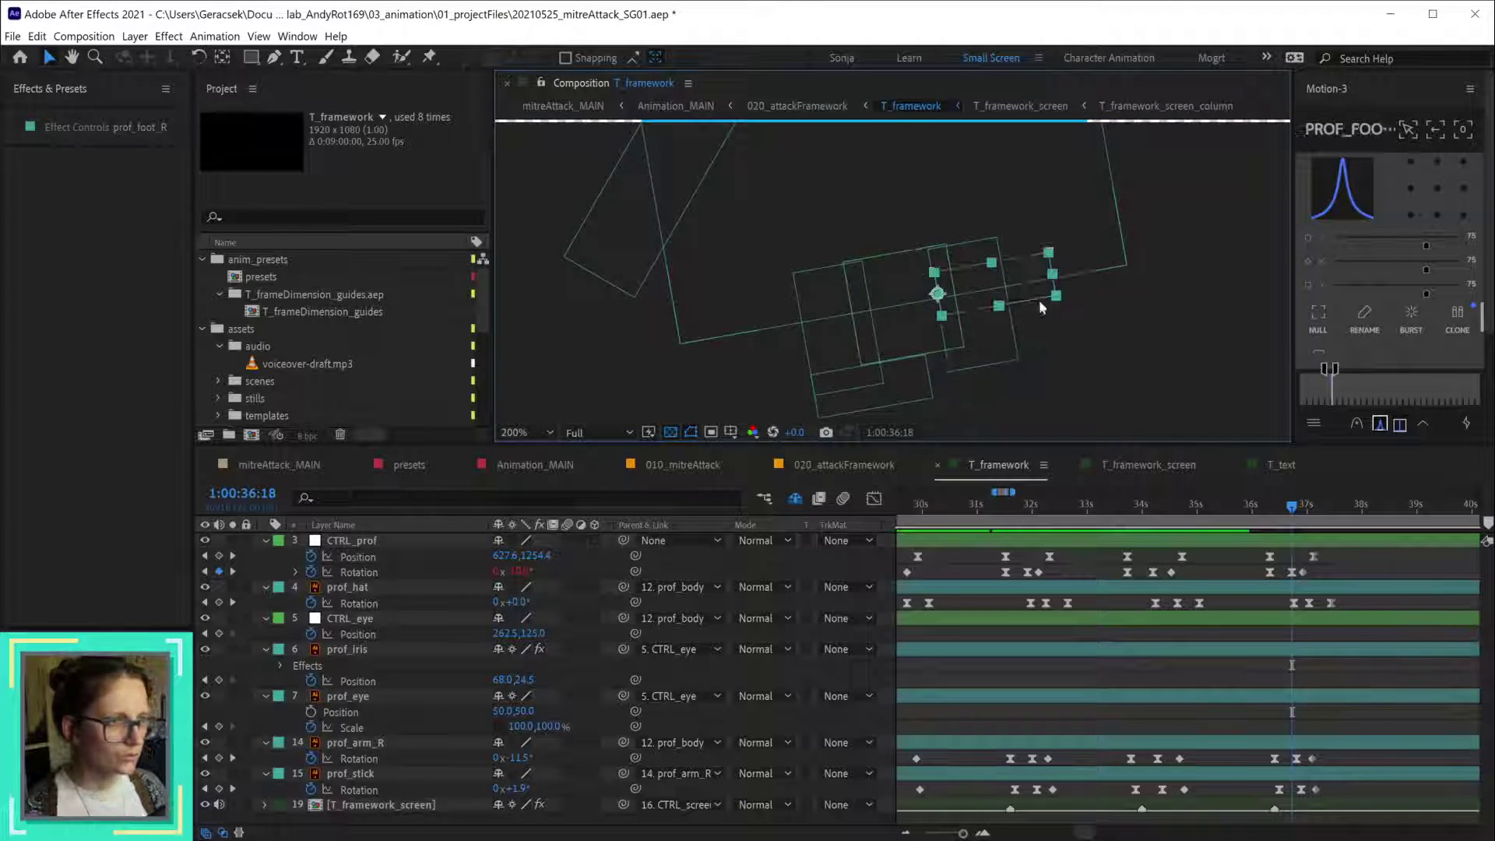
key("ctrl+z")
left_click(1302, 542)
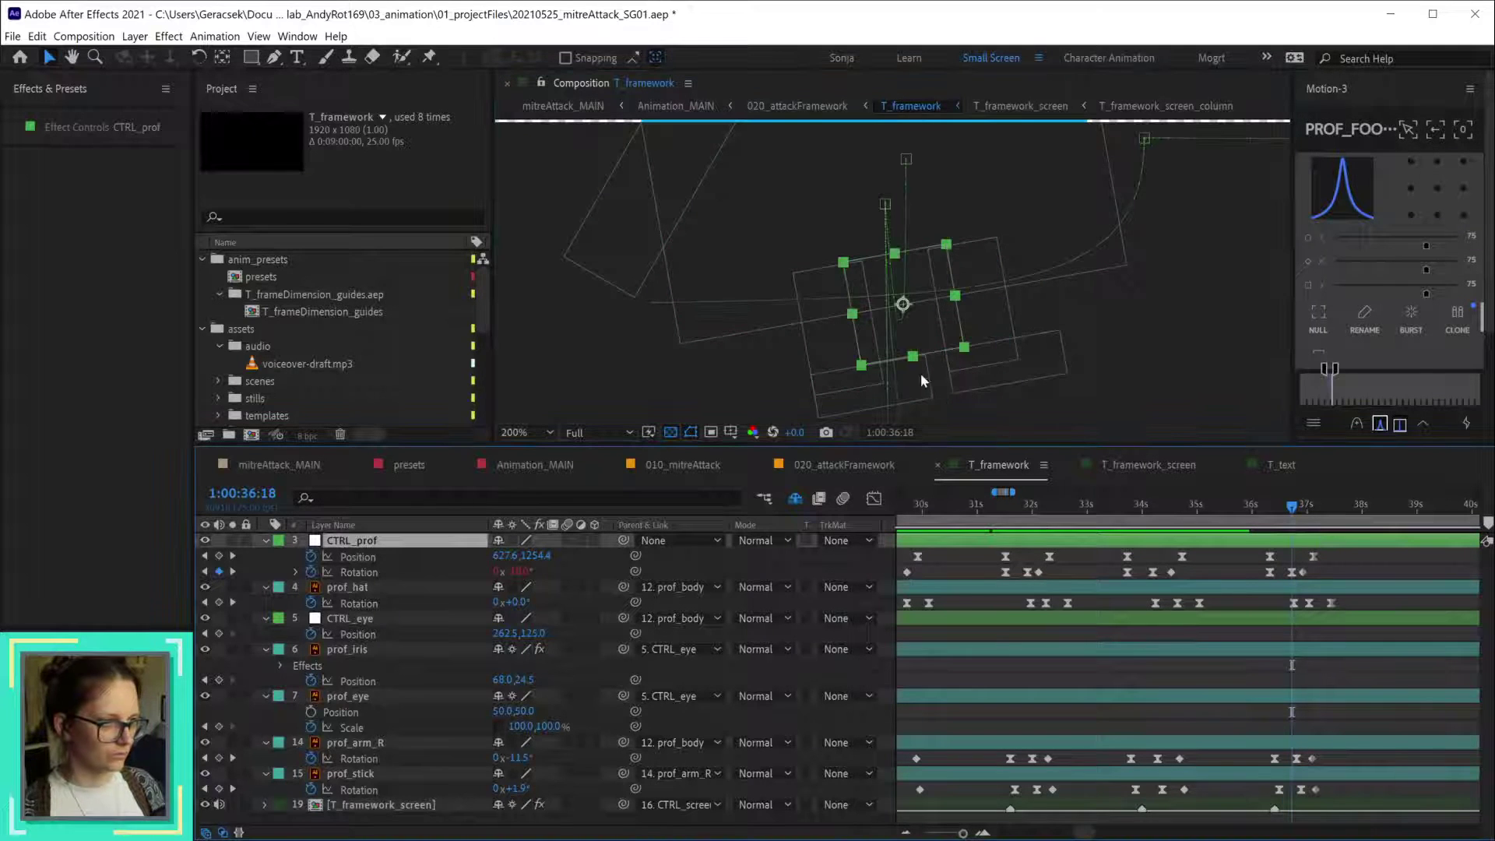
- Try to adjust CTRL_prof's motion-path handles between the 1:00:34:18 and 1:00:36:08 Position keyframes
key("h")
scroll(995, 324, "down", 1)
left_click_drag(994, 324, 997, 294)
left_click_drag(900, 163, 900, 412)
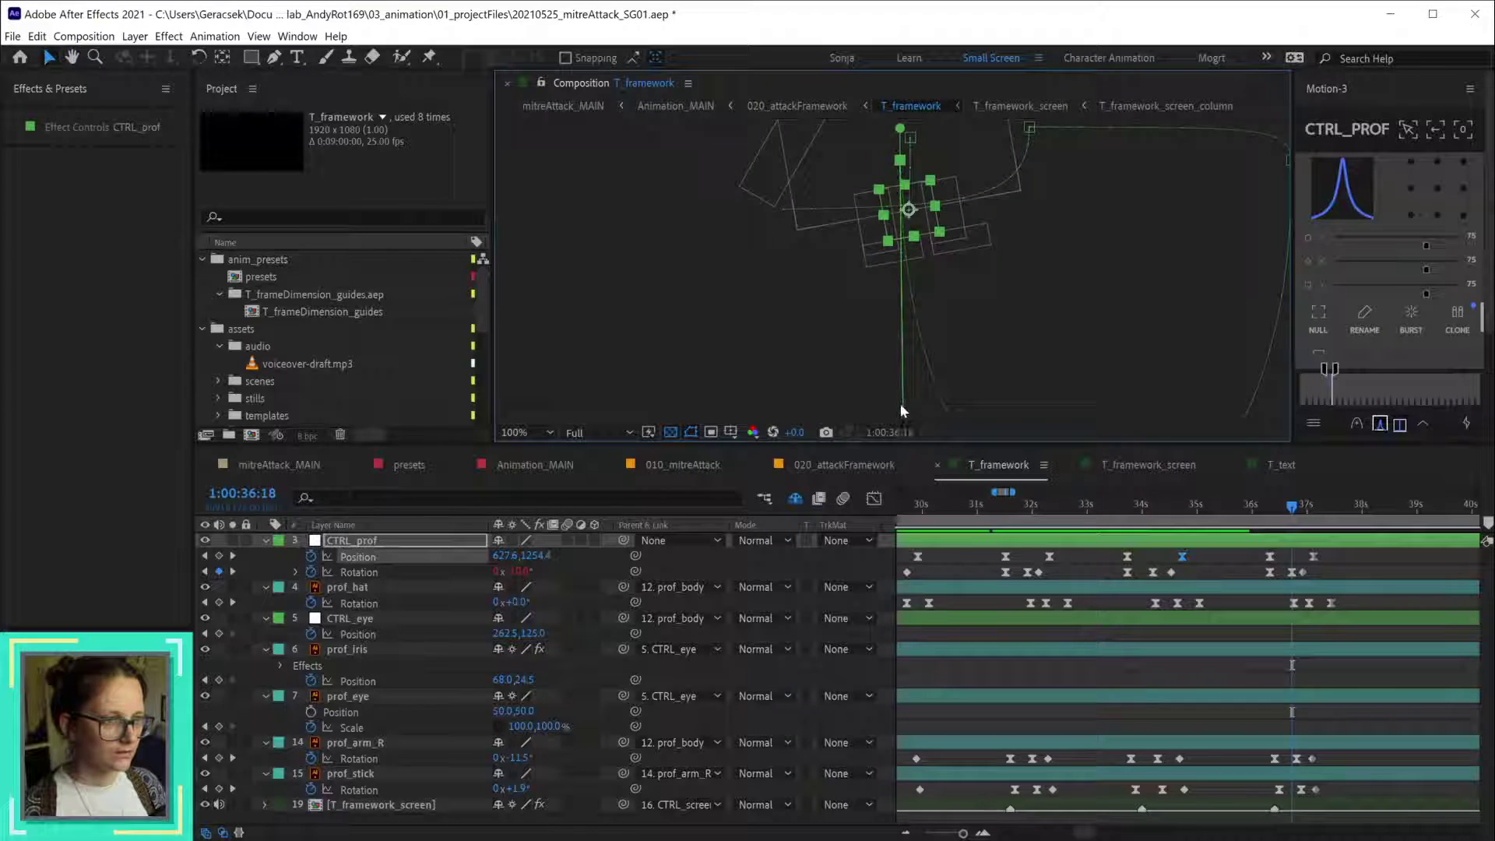
left_click_drag(900, 131, 901, 165)
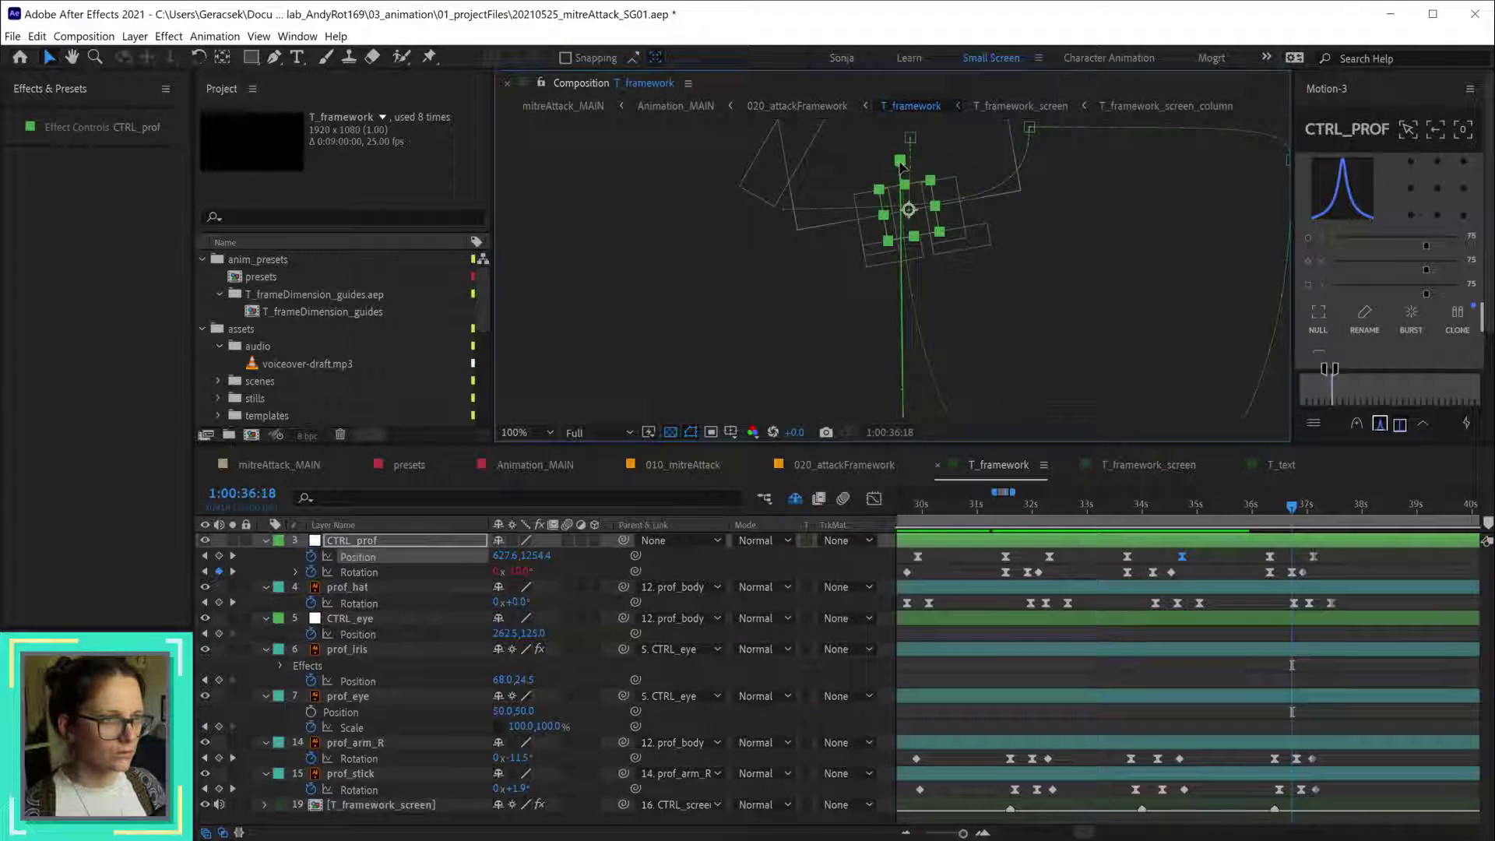
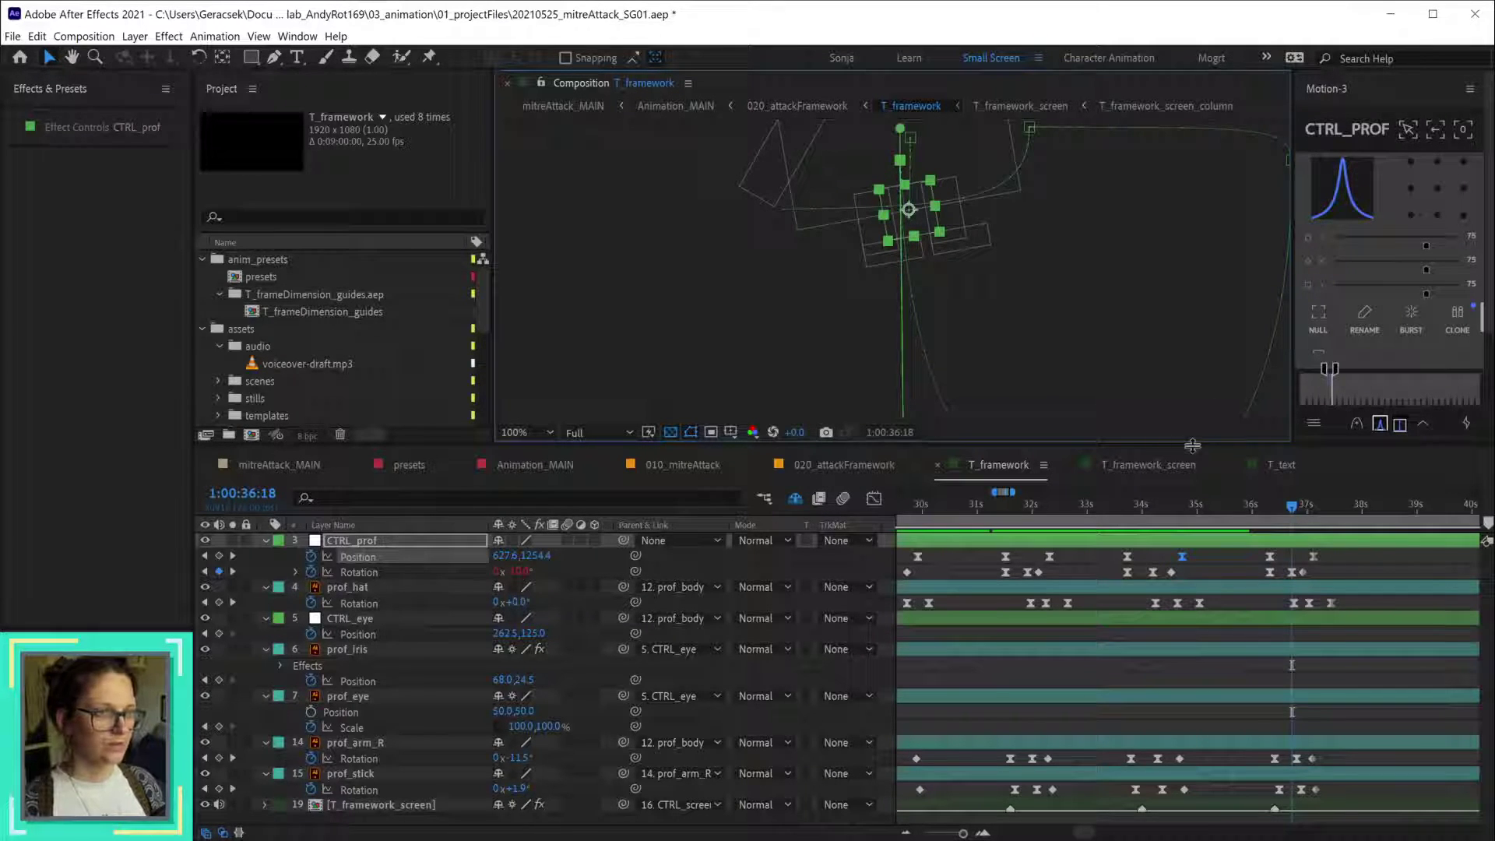
- Examine CTRL_prof's Position speed graph and its motion between 1:00:34:24 and 1:00:35:08
left_click_drag(1176, 516, 1197, 516)
scroll(883, 156, "up", 4)
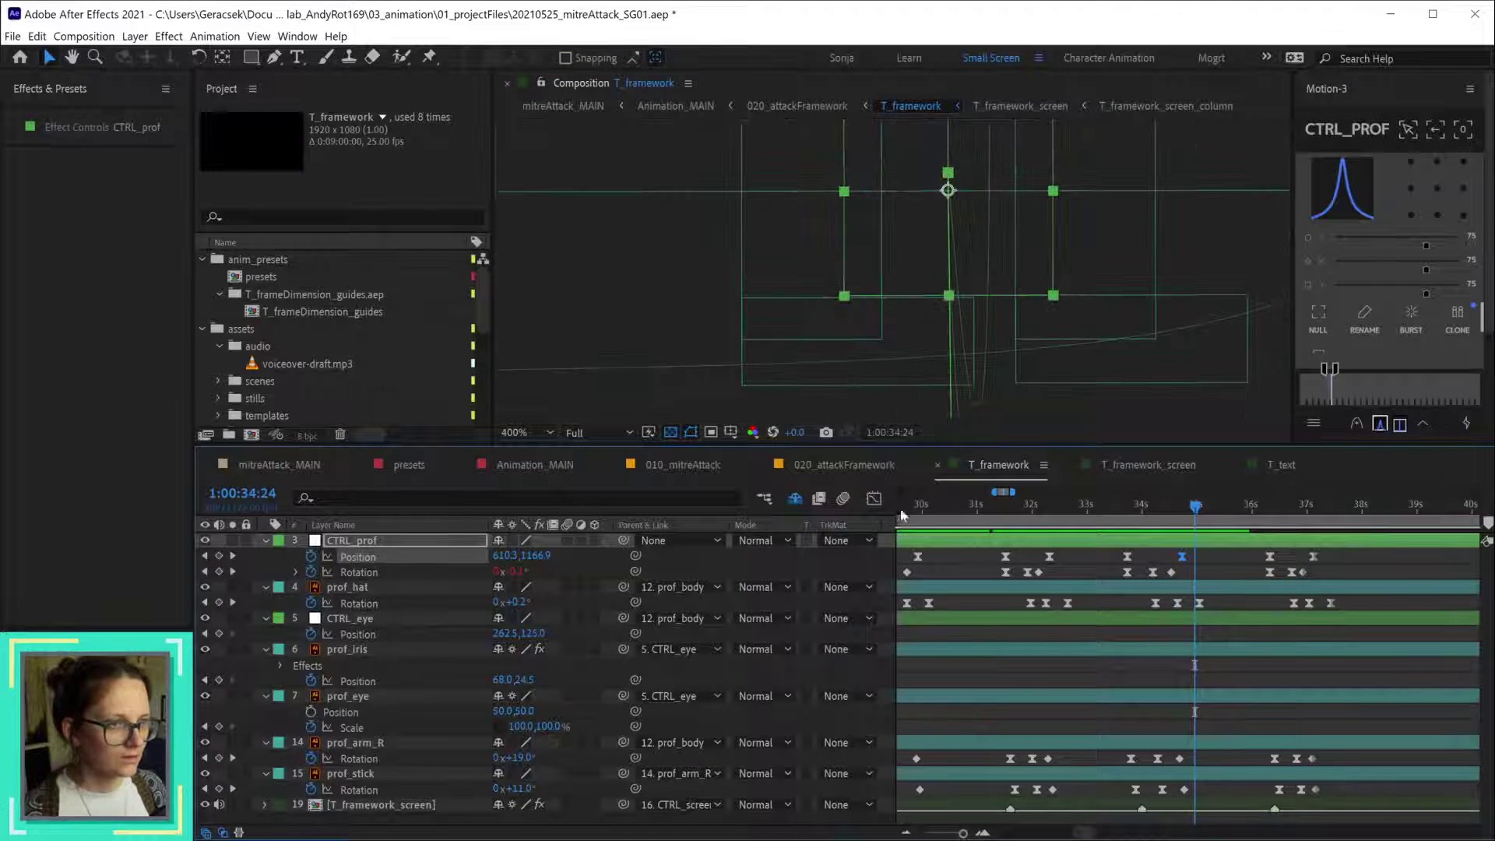
left_click(873, 499)
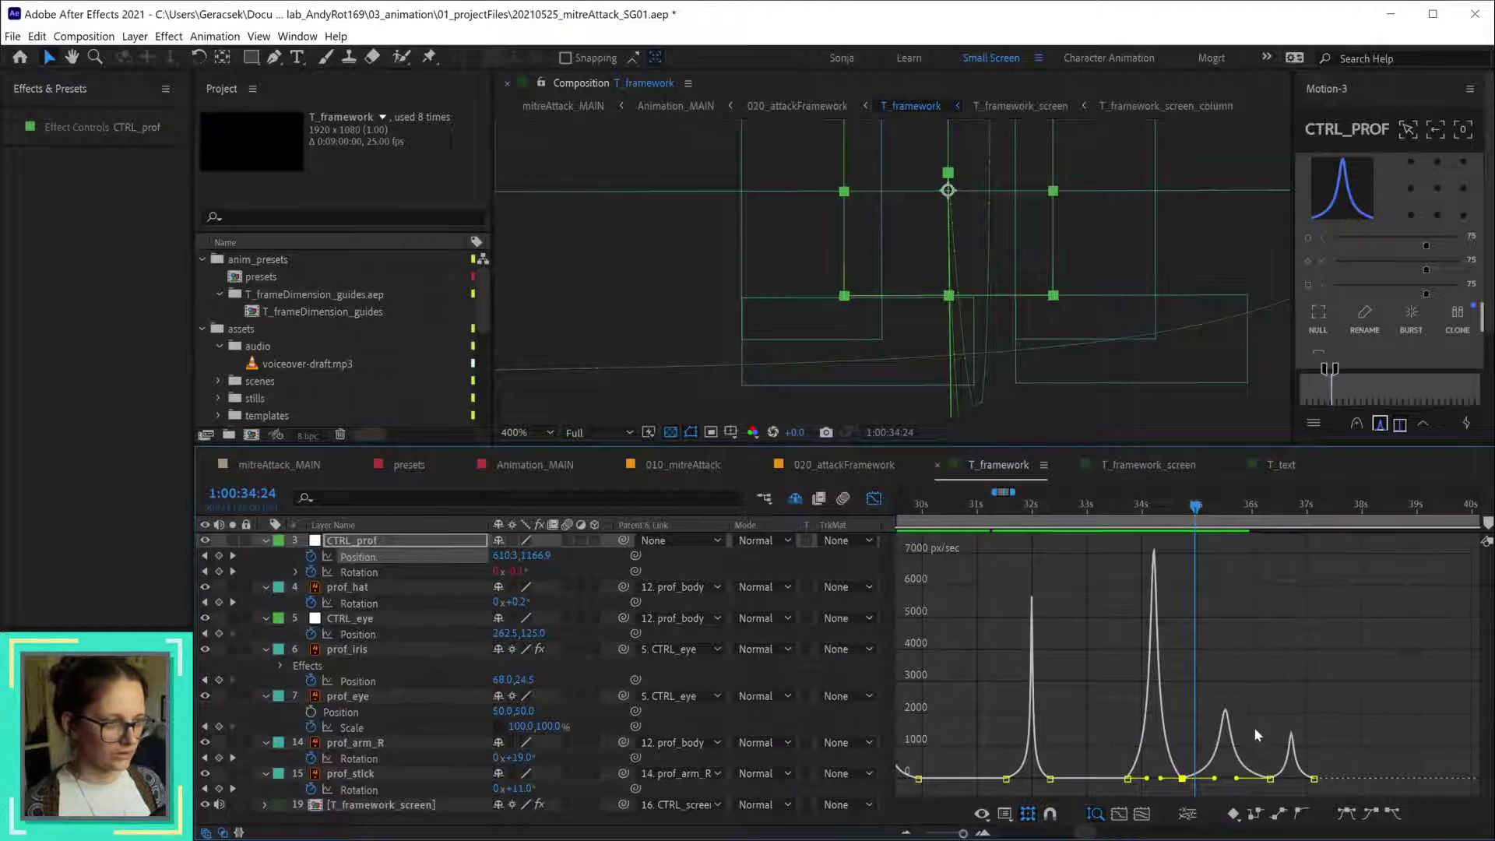
scroll(1232, 708, "up", 5)
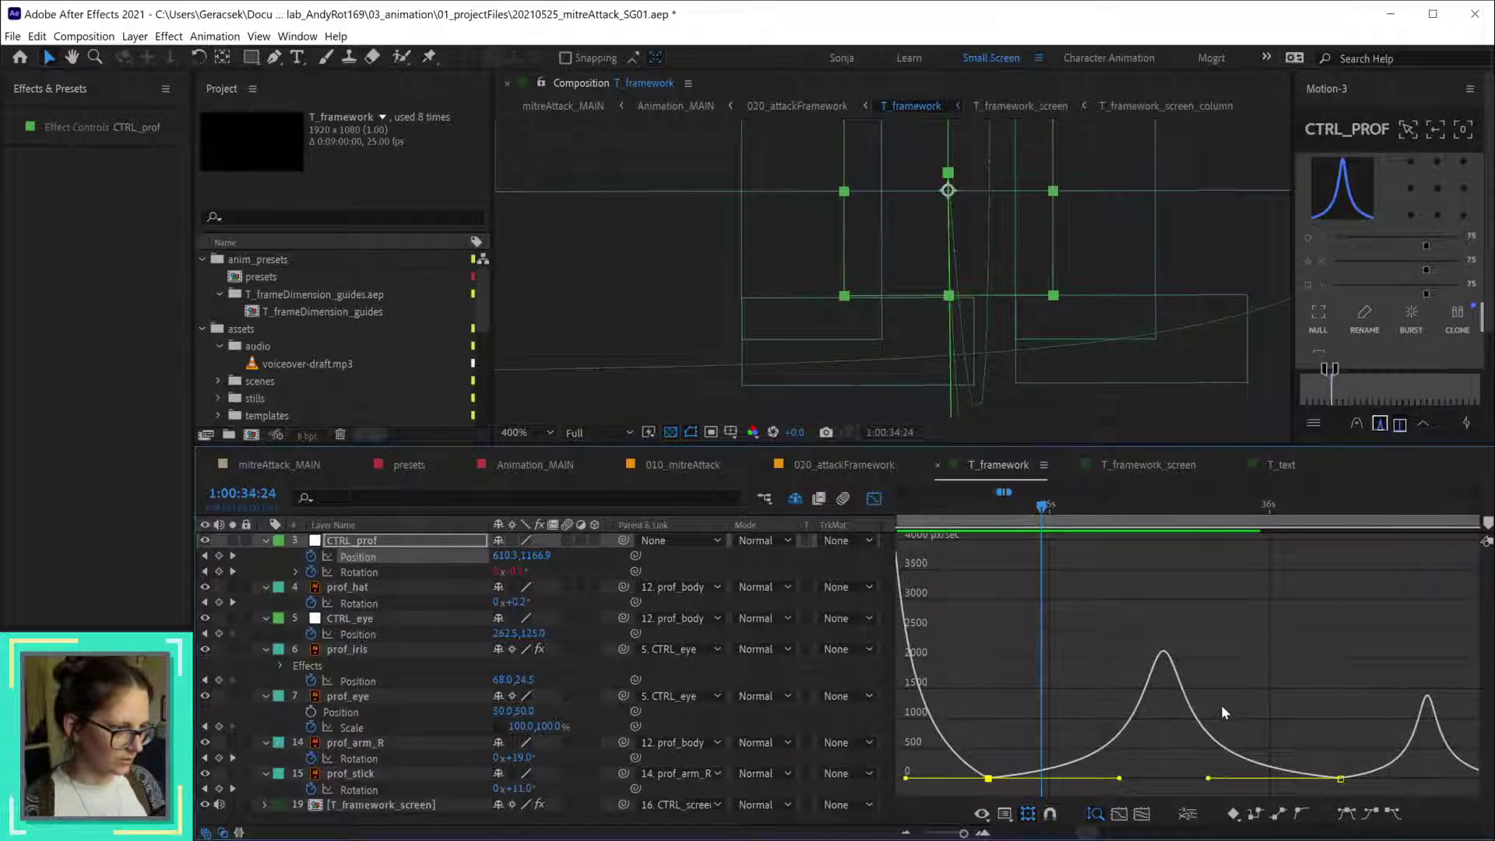
scroll(1221, 704, "down", 3)
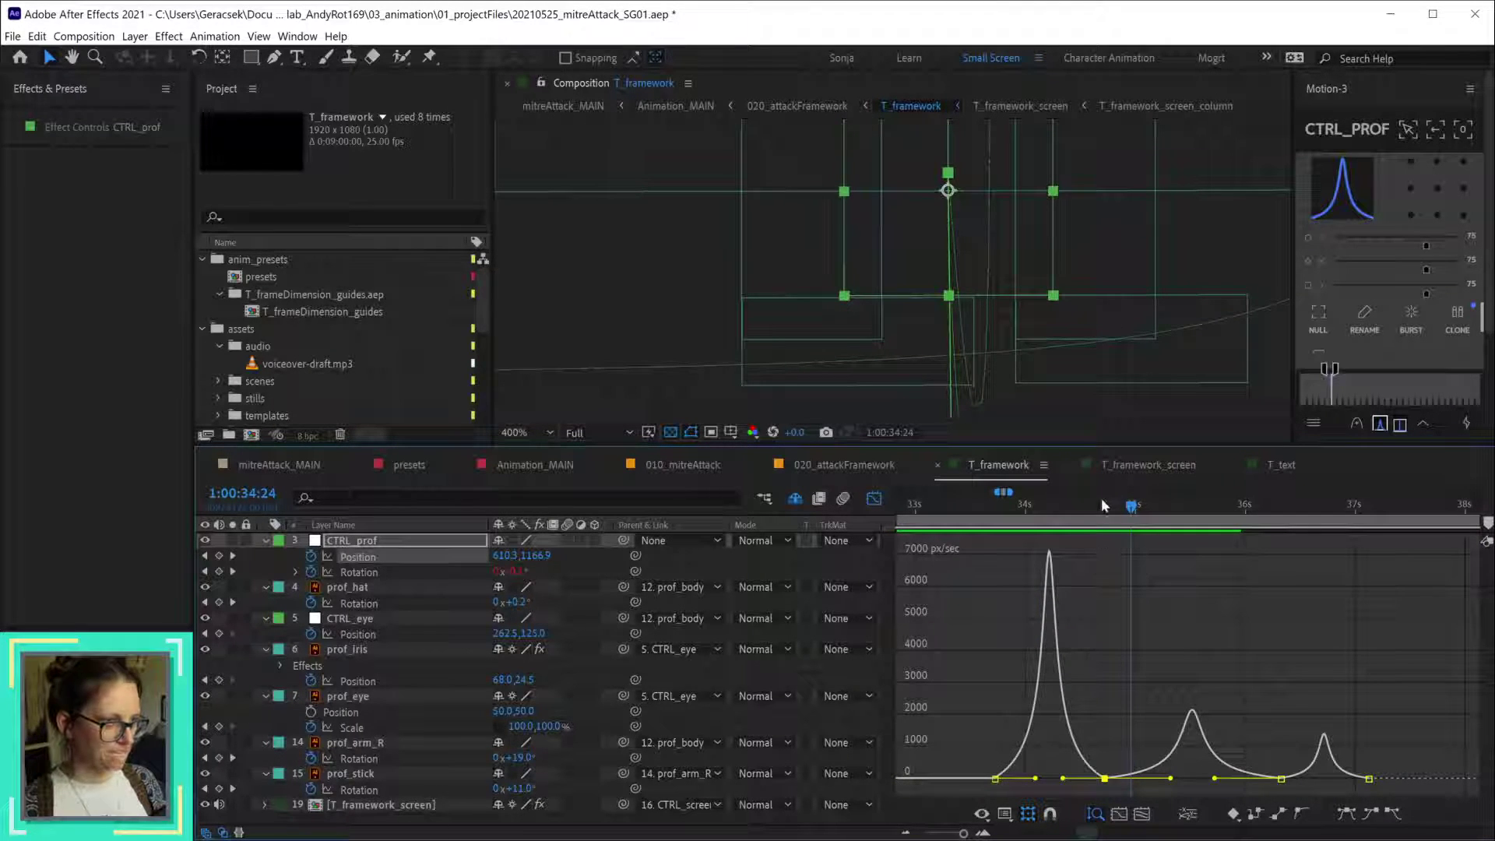
left_click_drag(1130, 507, 1168, 517)
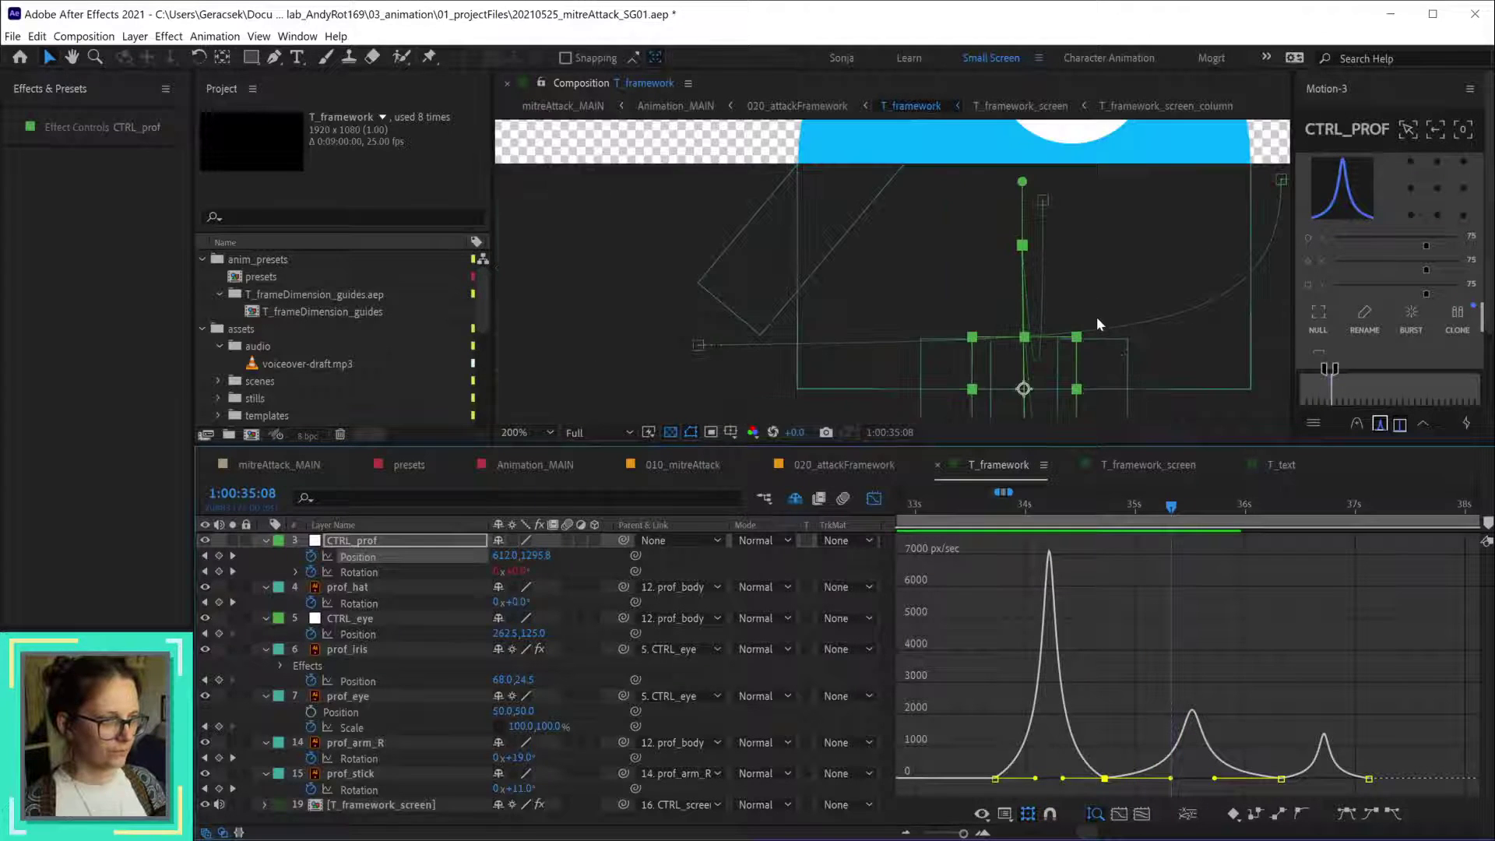
scroll(1070, 339, "down", 2)
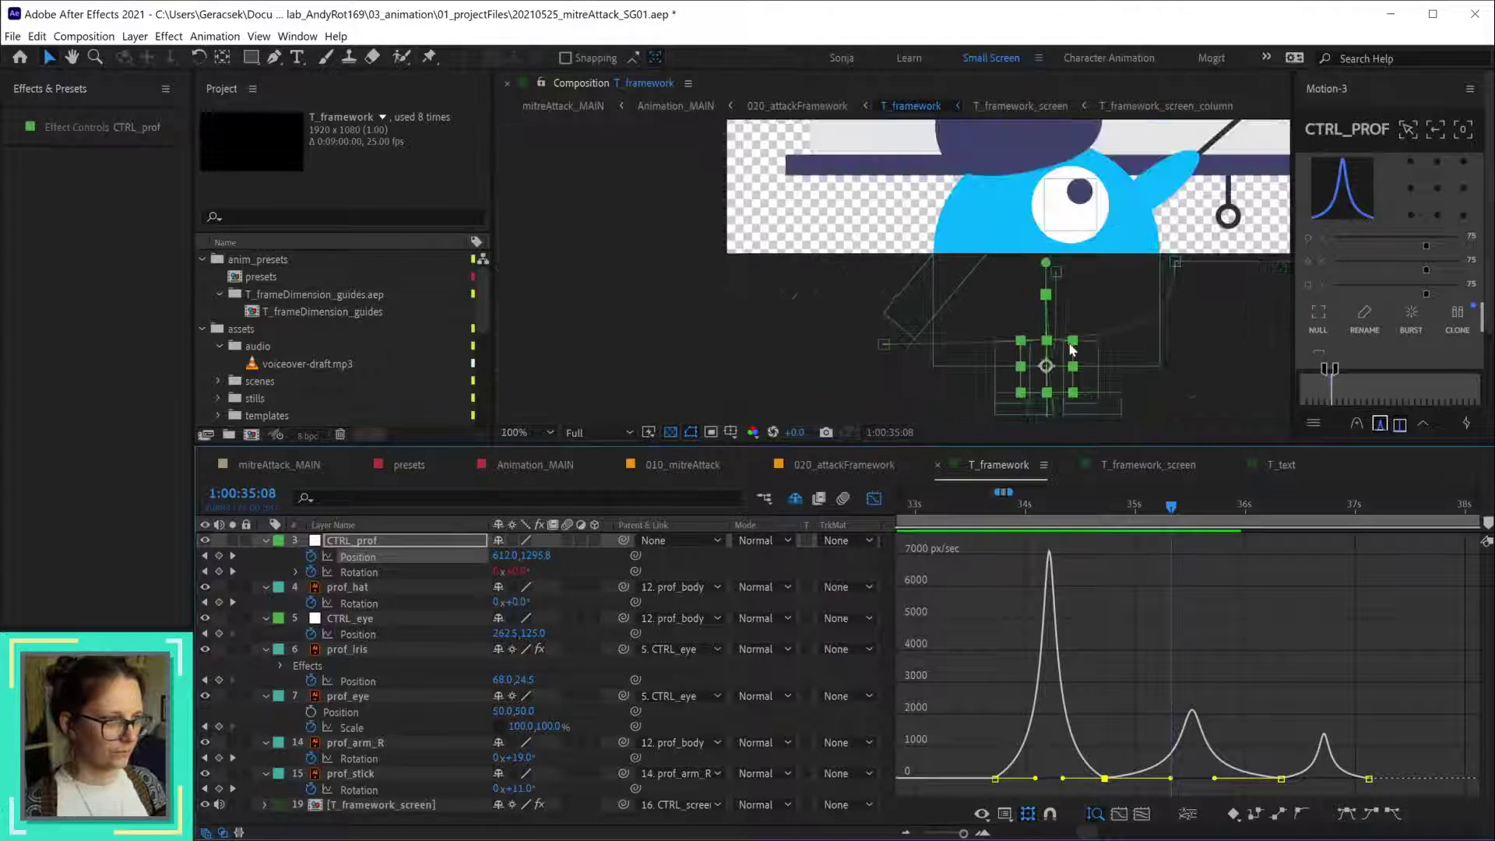
left_click(874, 498)
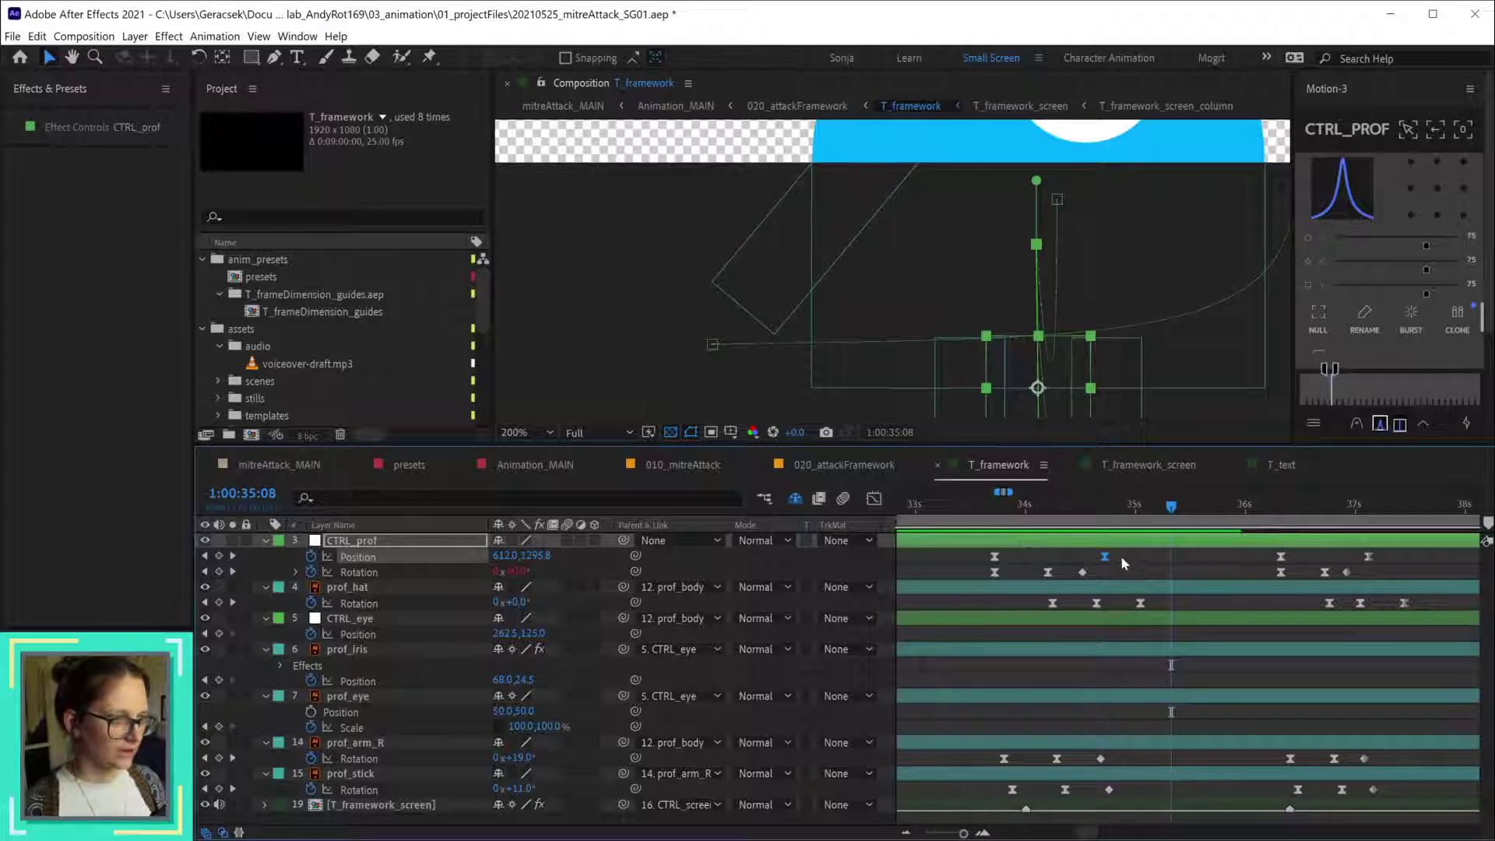
- Shorten the outgoing motion-path handle of CTRL_prof's 1:00:34:18 Position keyframe, bringing the position at 1:00:35:08 to about 610, 1147
left_click(1105, 557)
left_click_drag(1145, 343, 1026, 101)
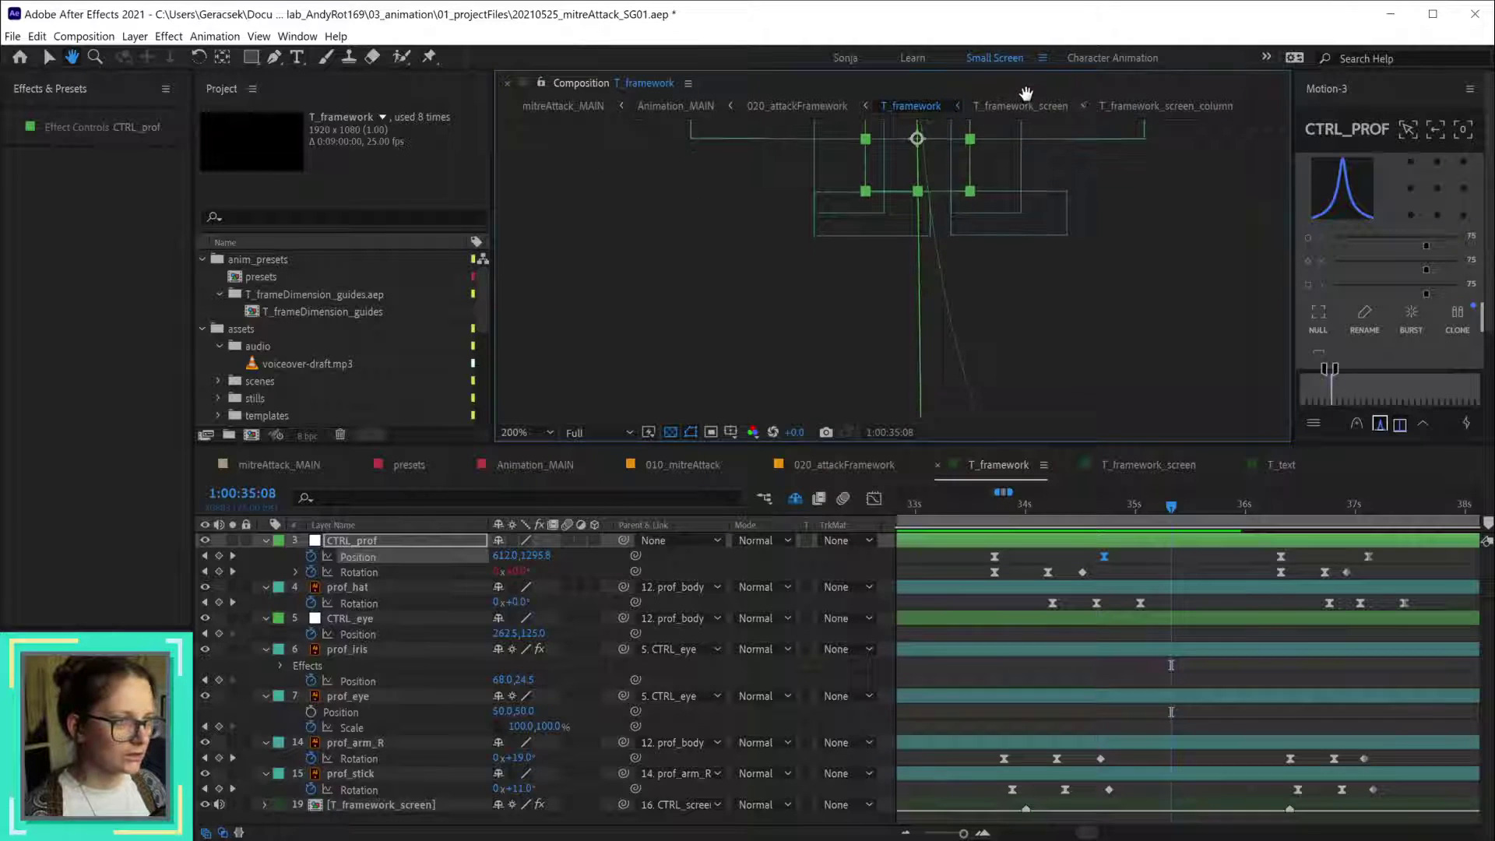
scroll(951, 260, "down", 1)
scroll(951, 260, "down", 2)
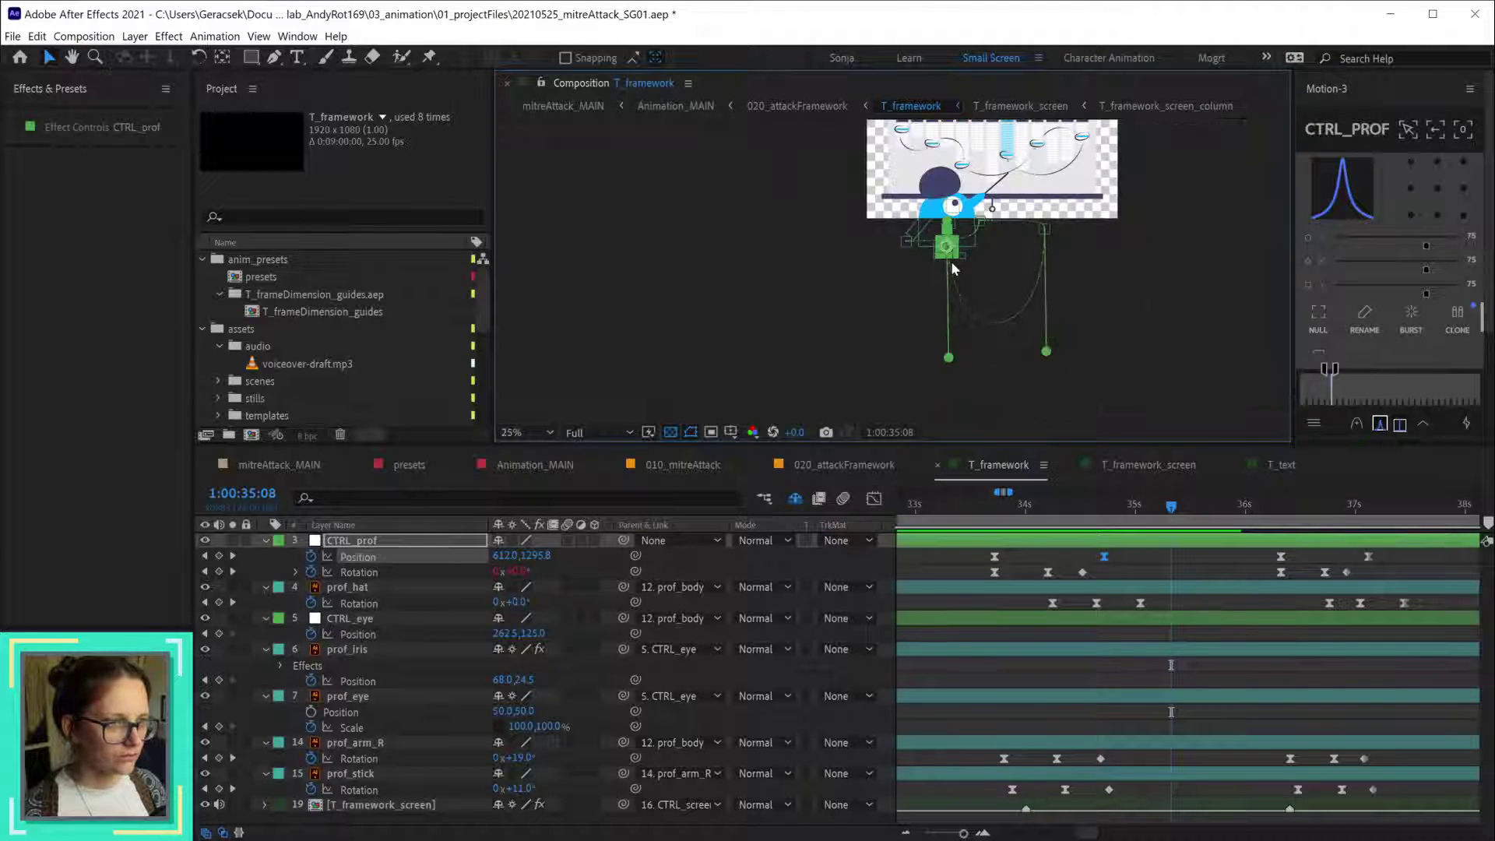
mouse_move(943, 347)
left_mouse_down()
mouse_move(900, 323)
mouse_move(950, 351)
left_mouse_up()
scroll(949, 255, "up", 3)
scroll(948, 251, "down", 3)
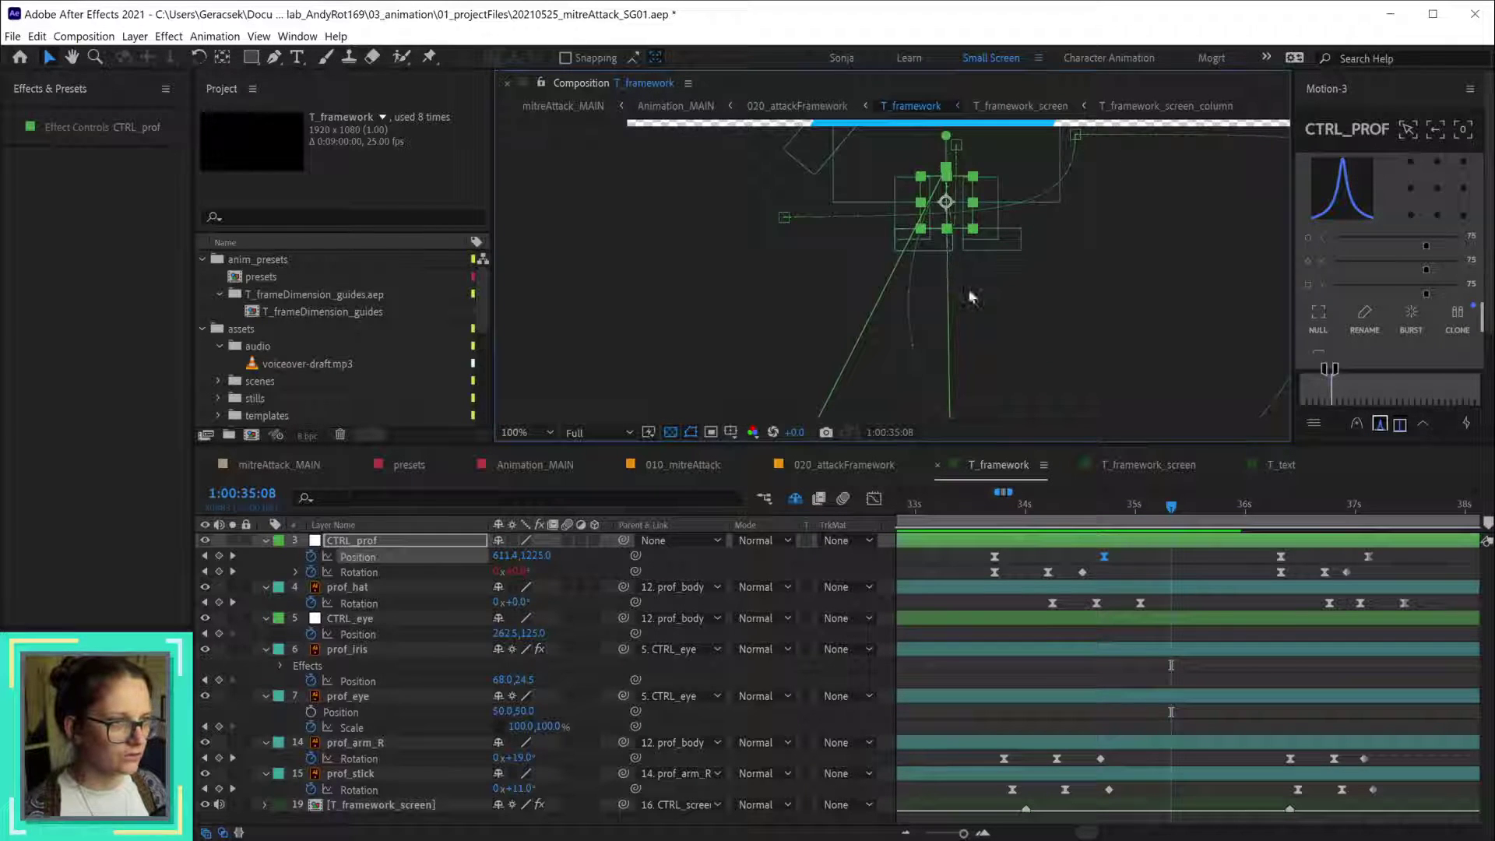
scroll(977, 352, "down", 1)
left_click_drag(964, 378, 966, 311)
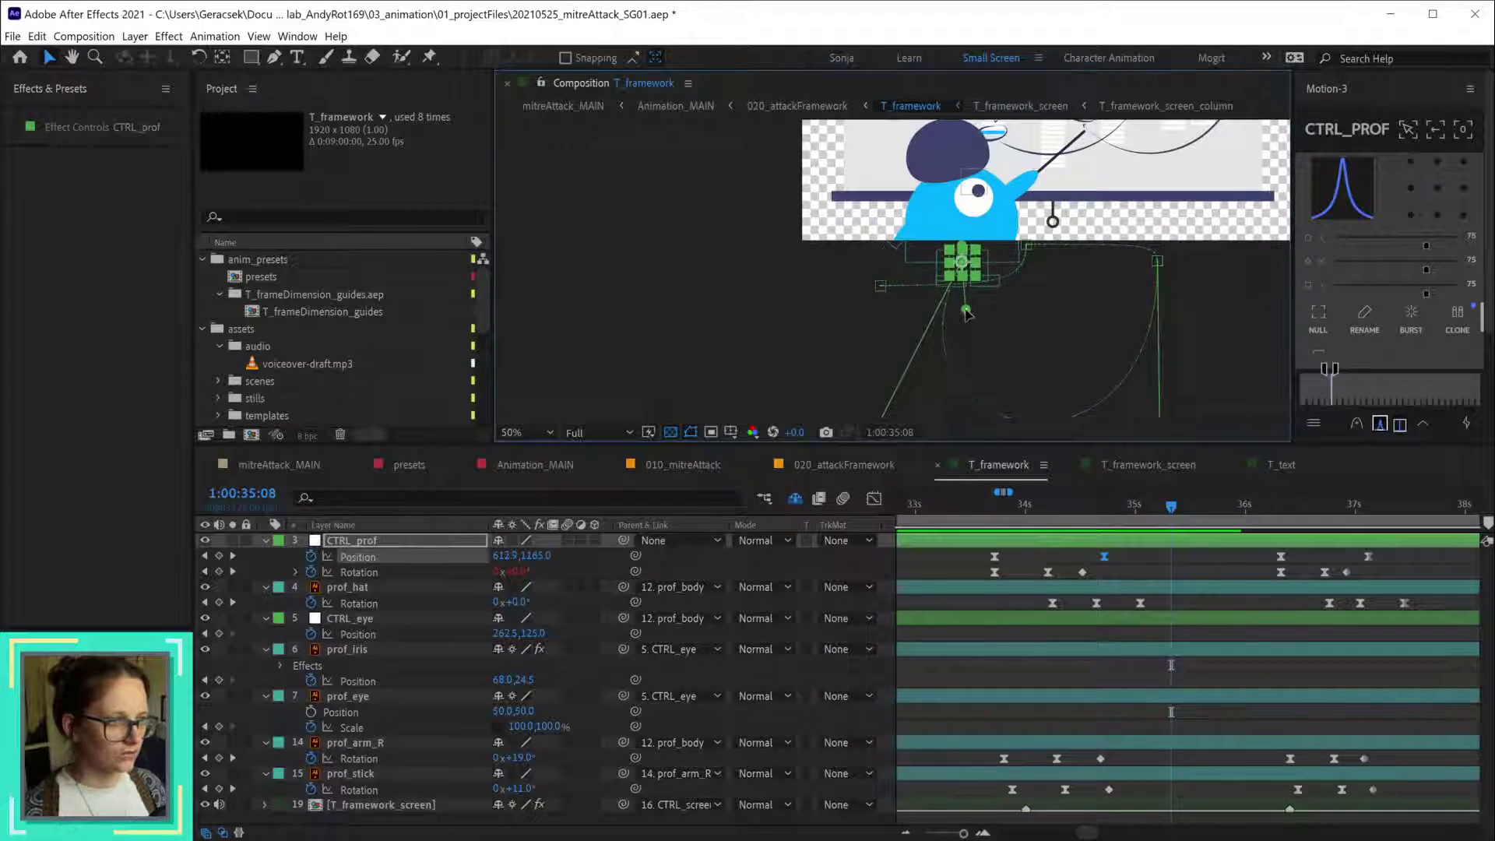
scroll(966, 315, "up", 5)
left_click_drag(988, 216, 1061, 304)
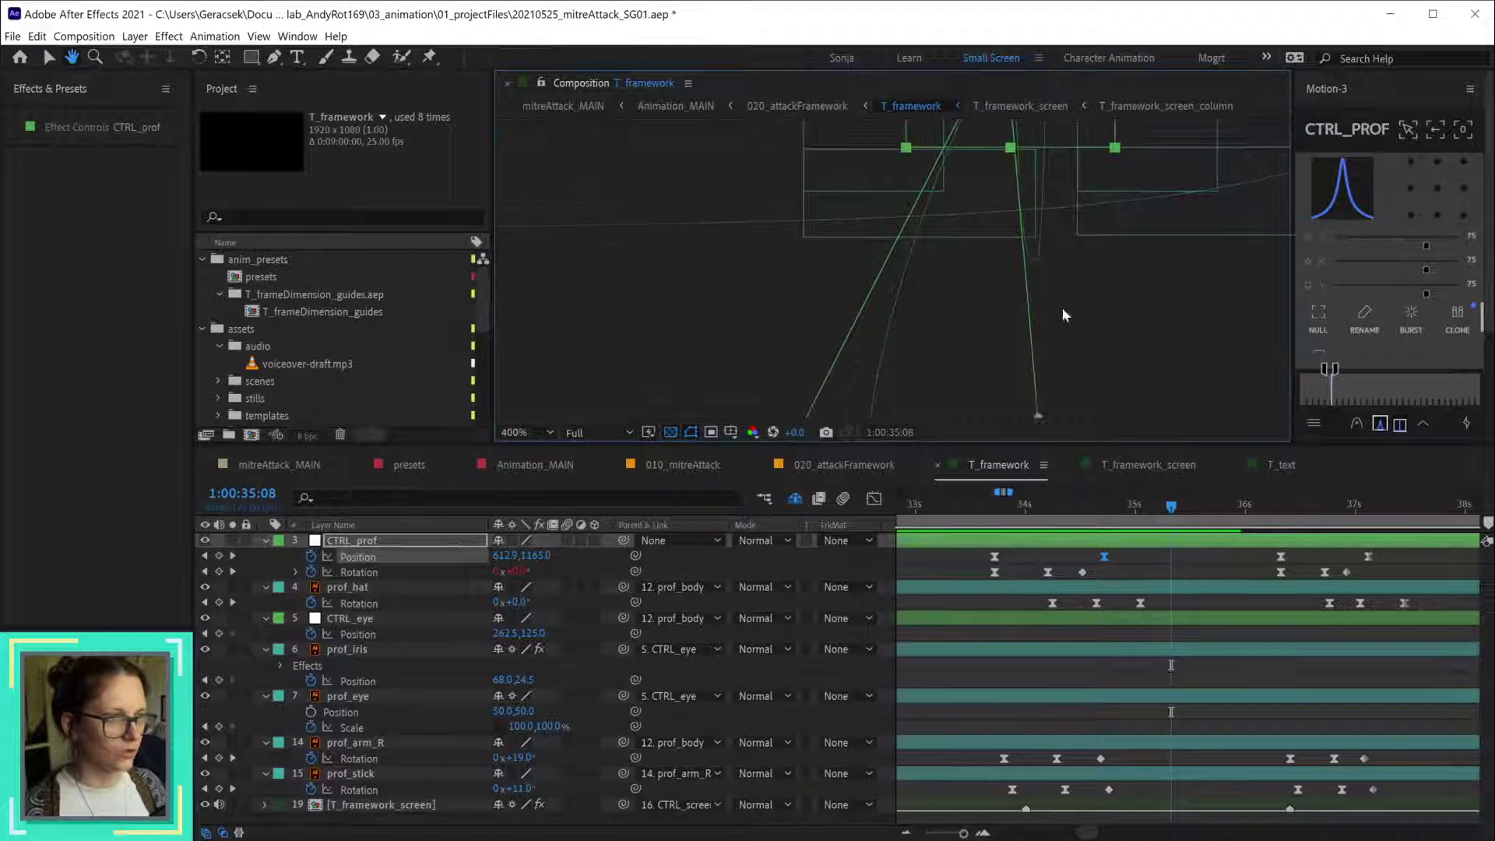
left_click_drag(1038, 413, 1007, 260)
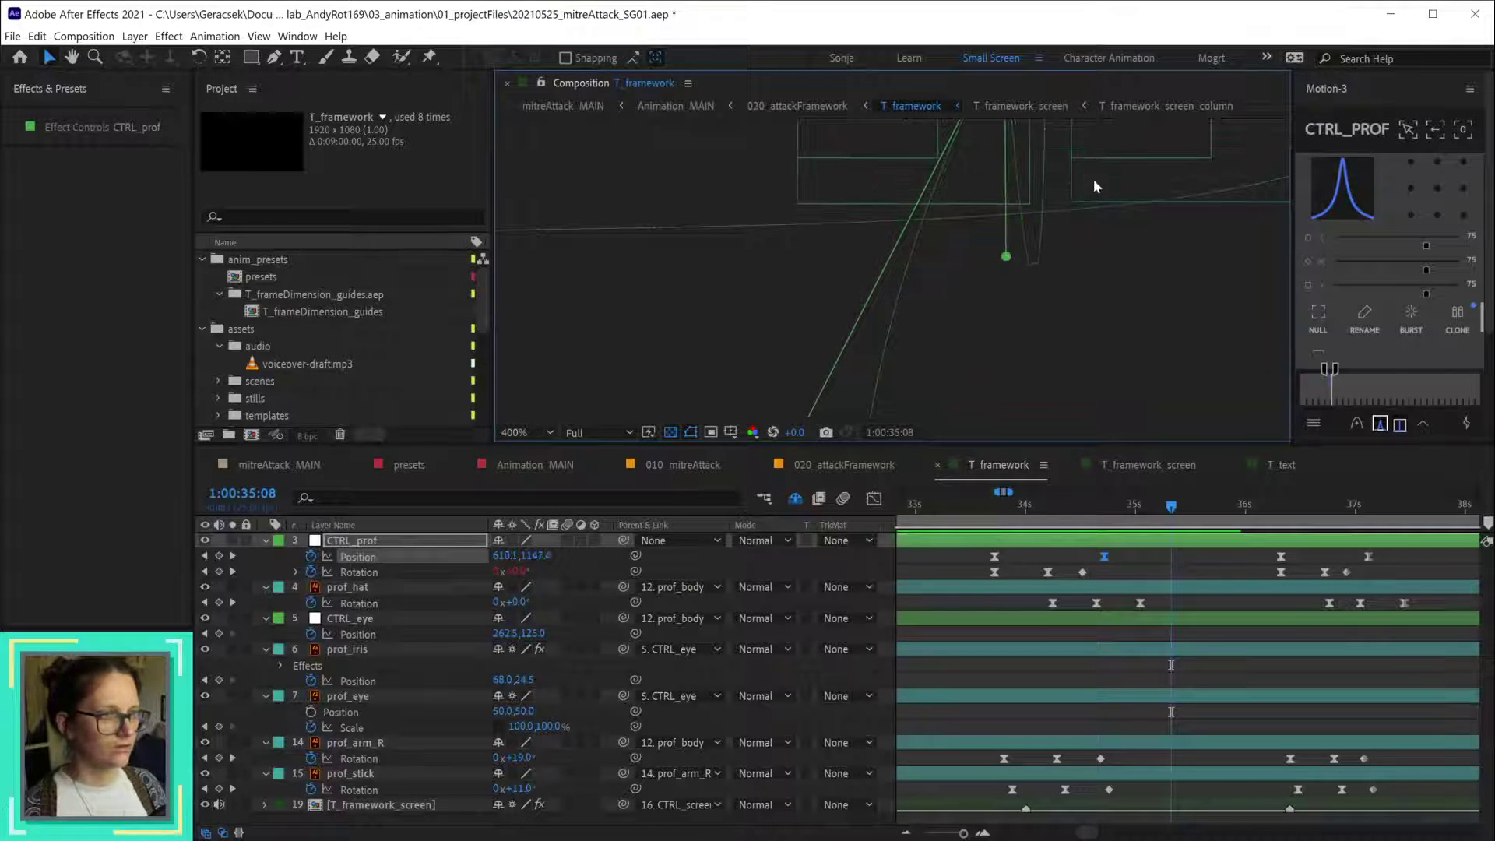
- Collapse the outgoing motion-path handle onto CTRL_prof's 1:00:34:18 Position keyframe, putting the position at 1:00:35:08 at about 610, 1158
left_click(1085, 349)
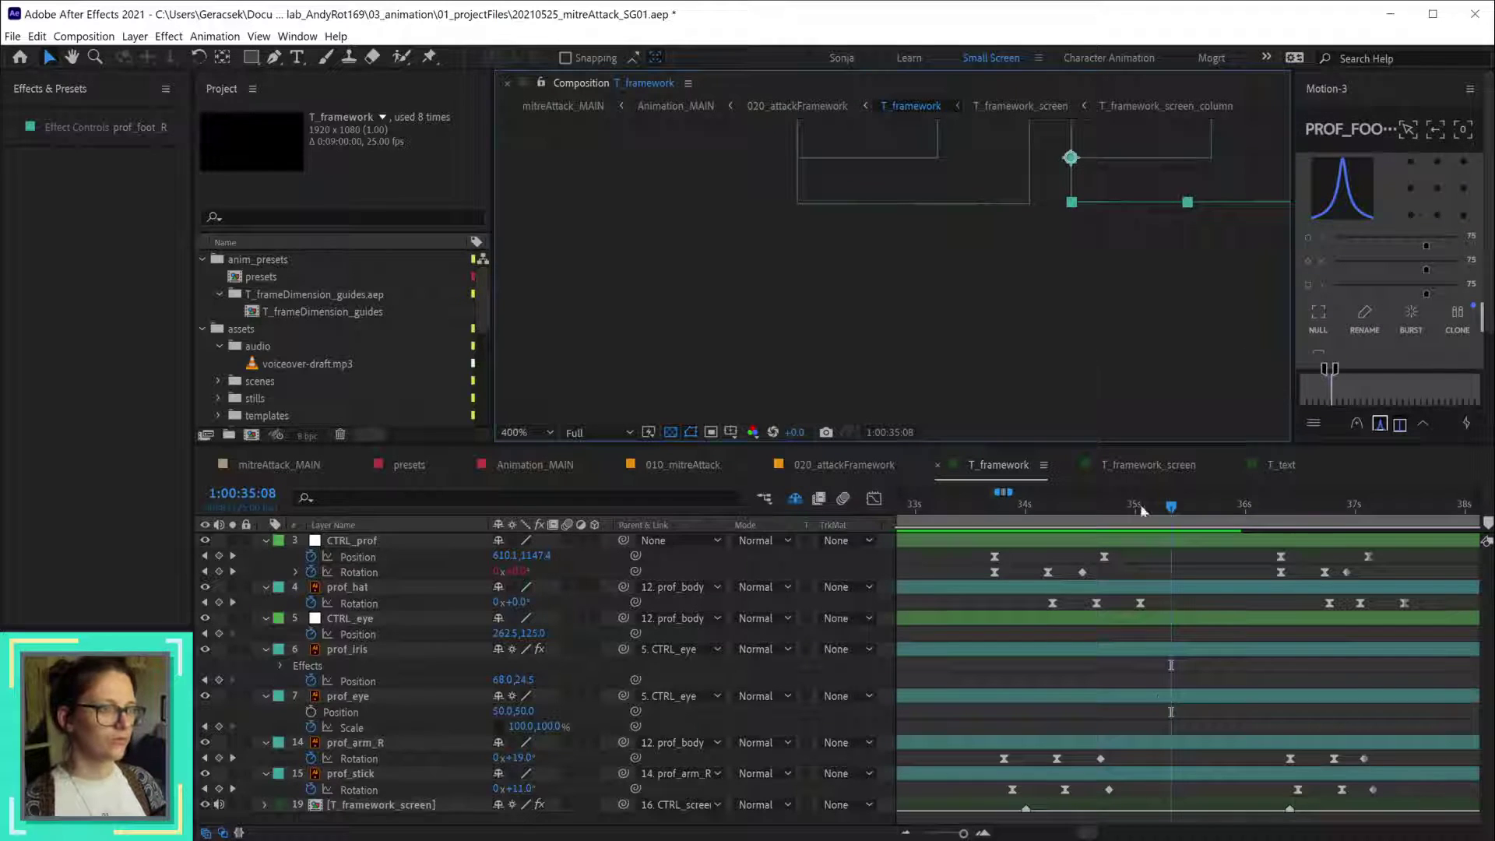
left_click(1233, 548)
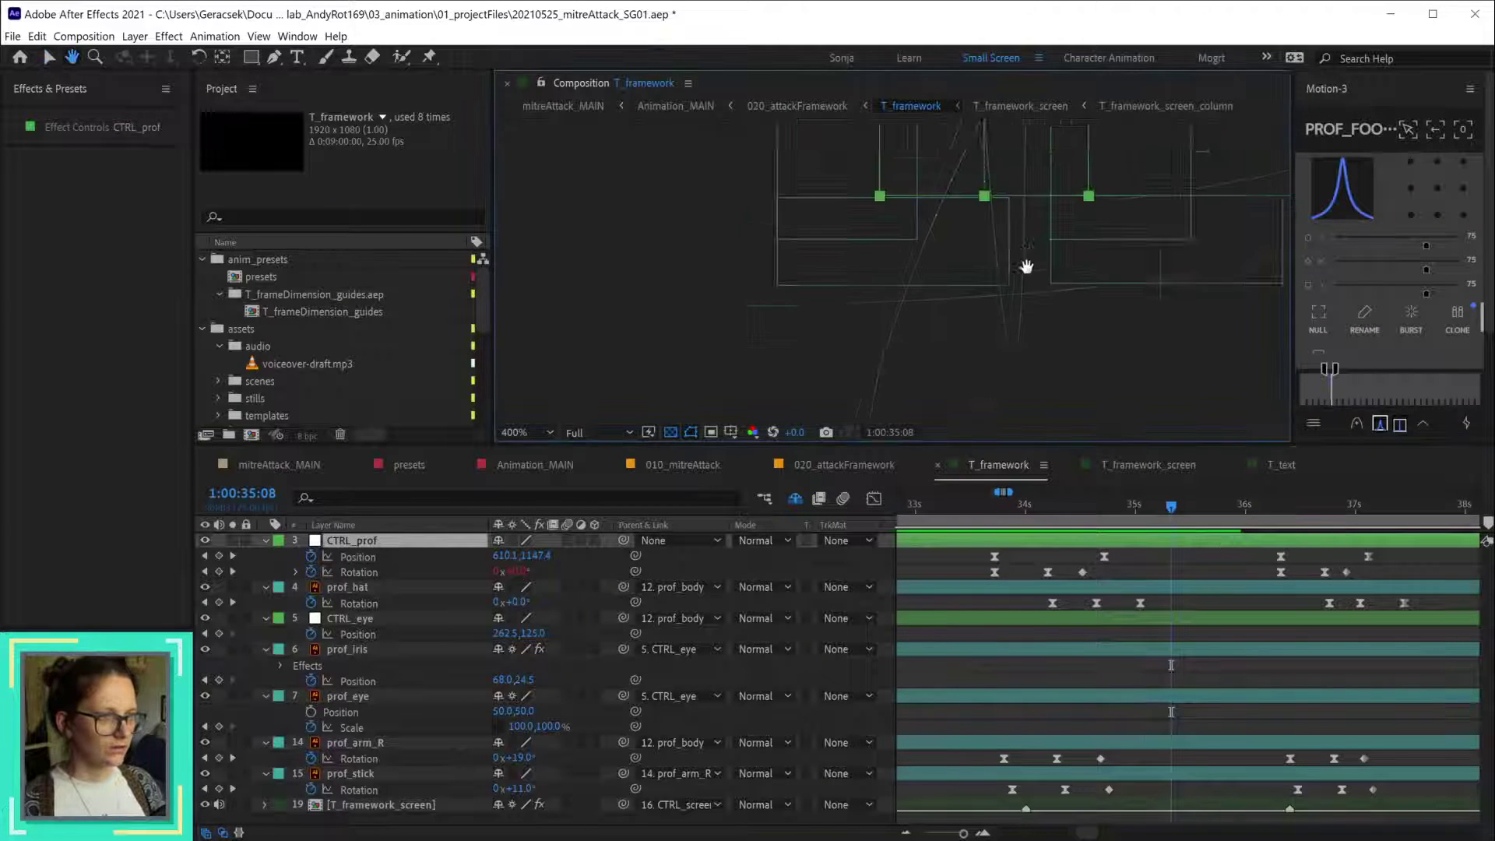
left_click_drag(1035, 257, 995, 311)
mouse_move(943, 194)
left_mouse_down()
mouse_move(957, 402)
mouse_move(942, 195)
left_mouse_up()
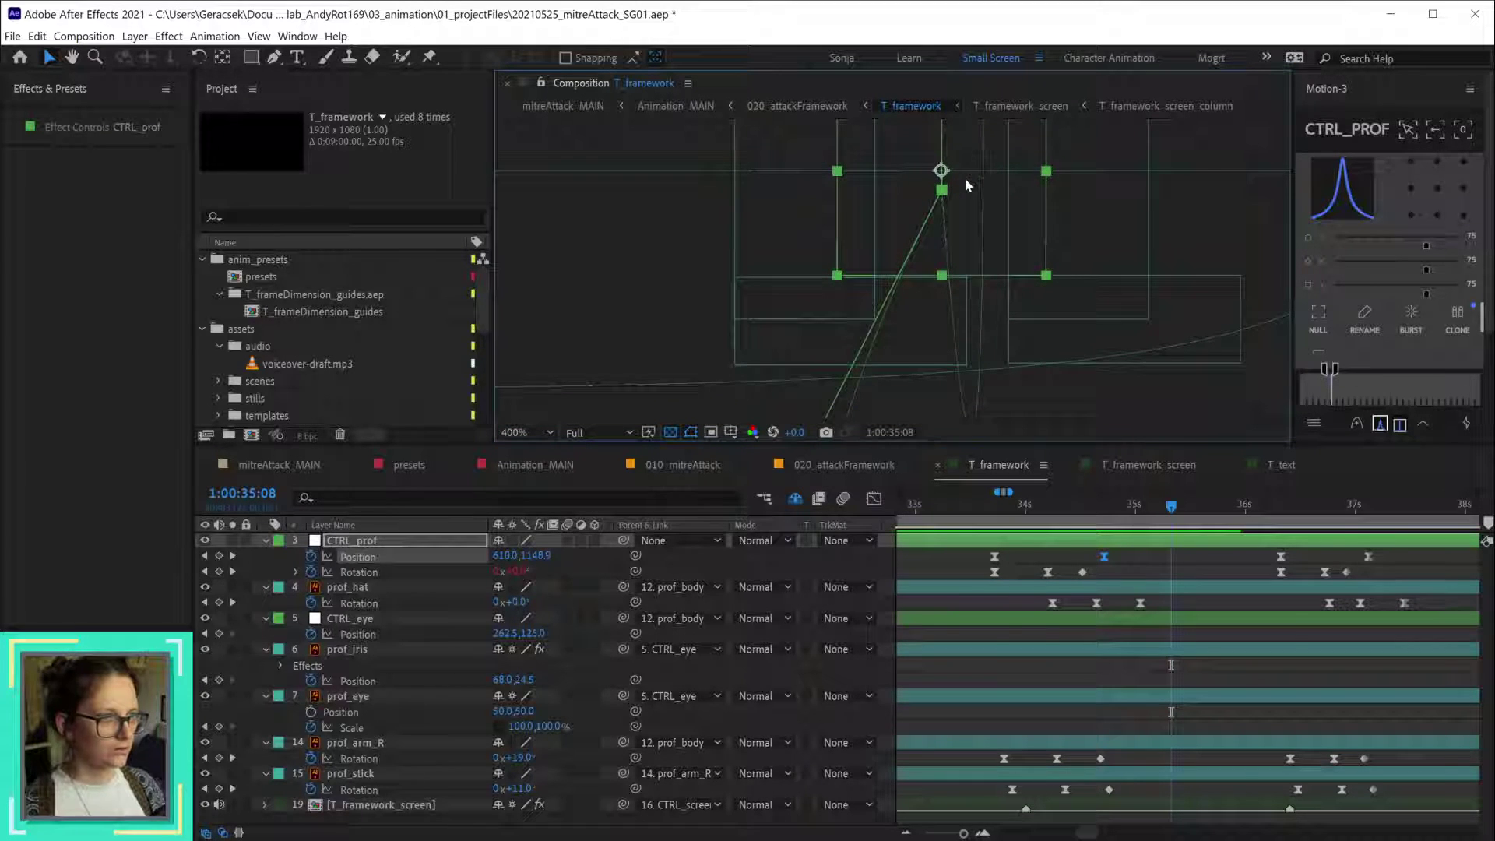
scroll(965, 177, "down", 2)
left_click_drag(1137, 169, 1057, 254)
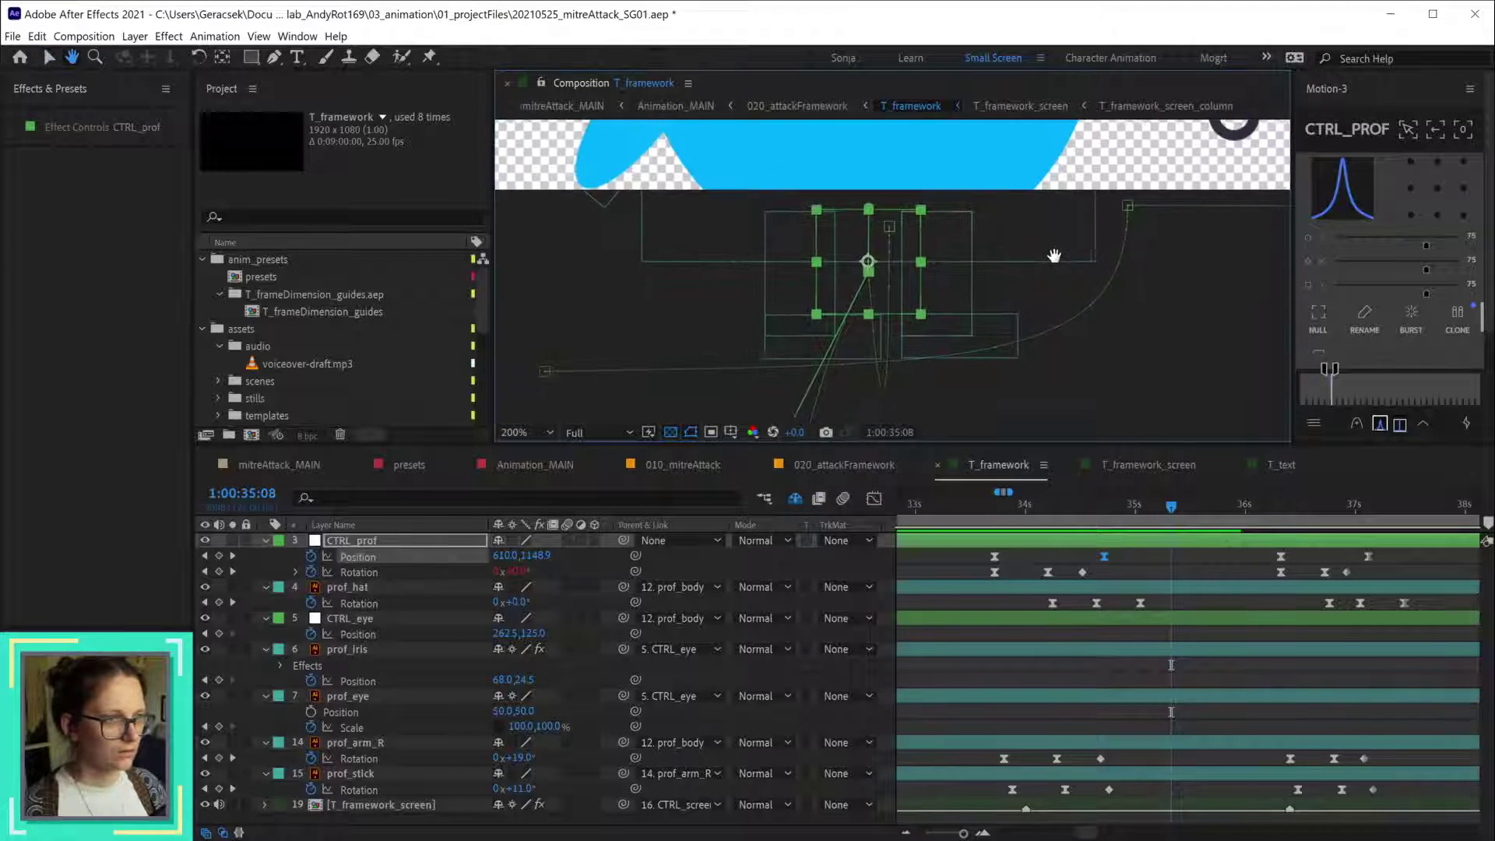
left_click_drag(874, 209, 825, 270)
scroll(897, 269, "up", 2)
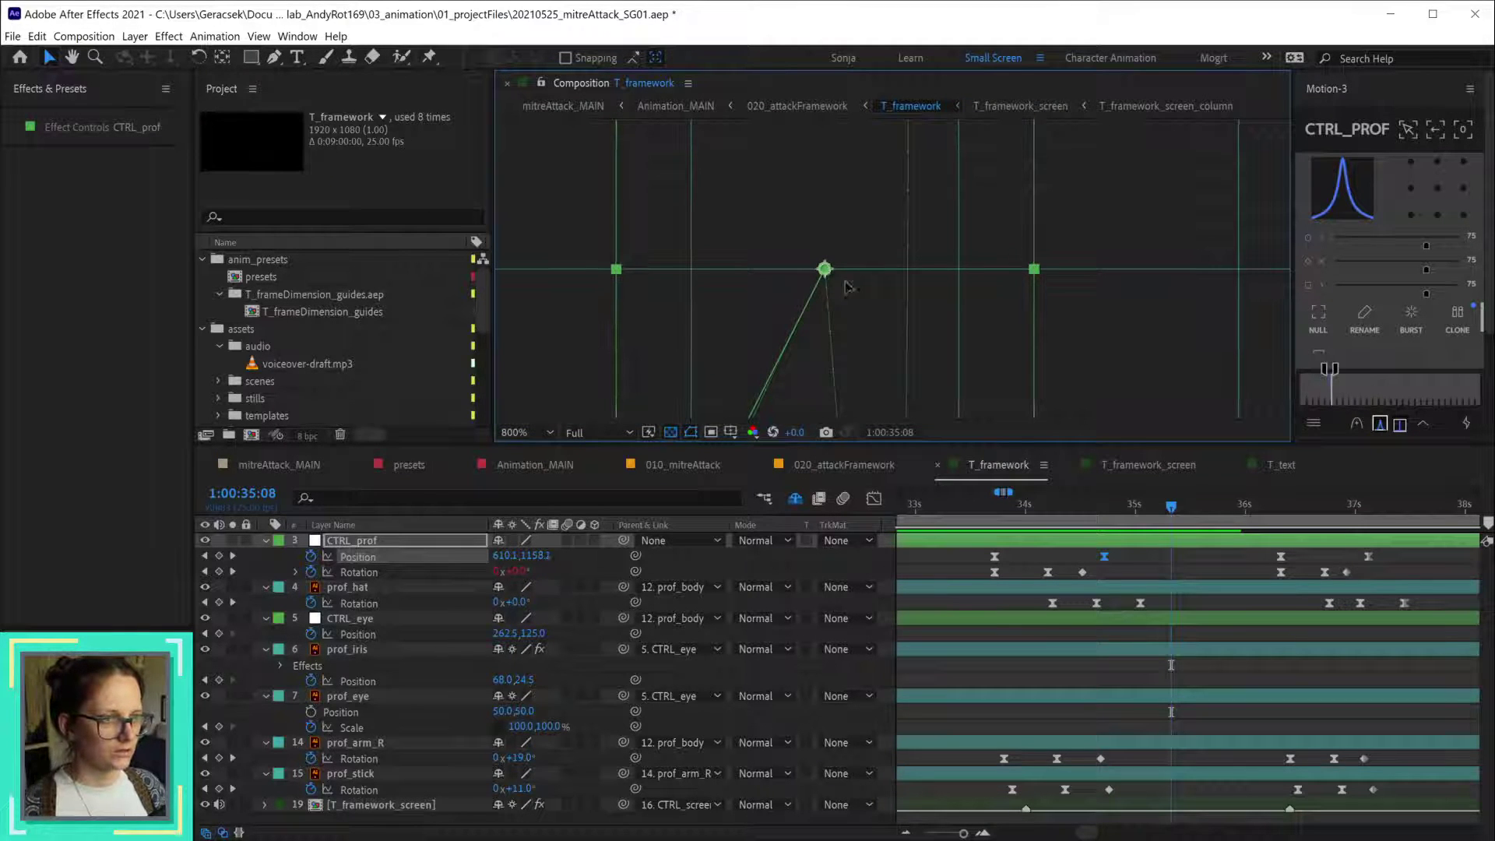
- Swing the incoming motion-path handle of CTRL_prof's 1:00:34:18 Position keyframe so it points straight down below the frame
scroll(834, 278, "down", 10)
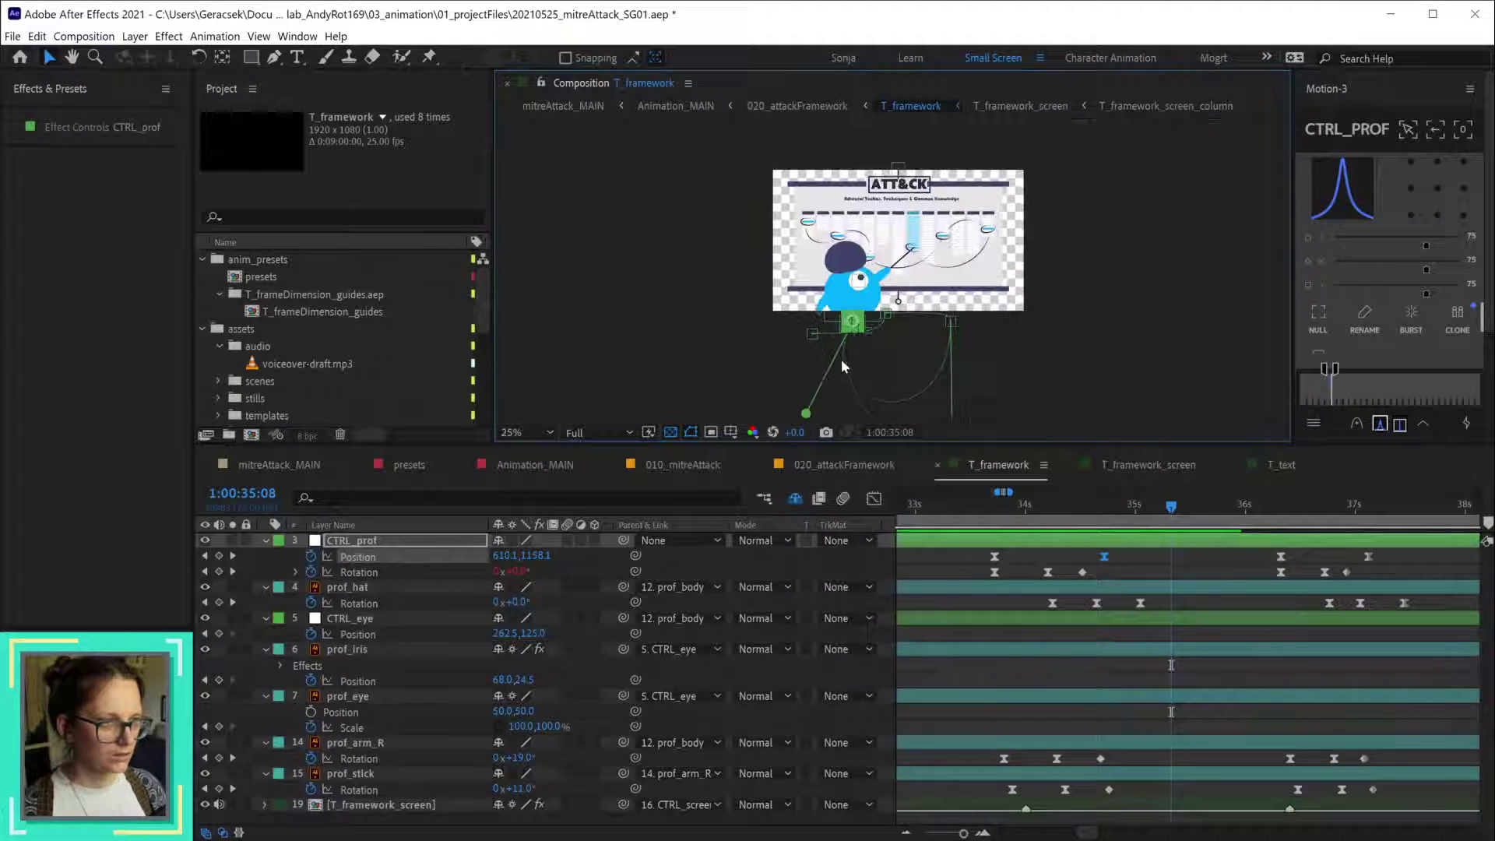
left_click_drag(807, 415, 852, 423)
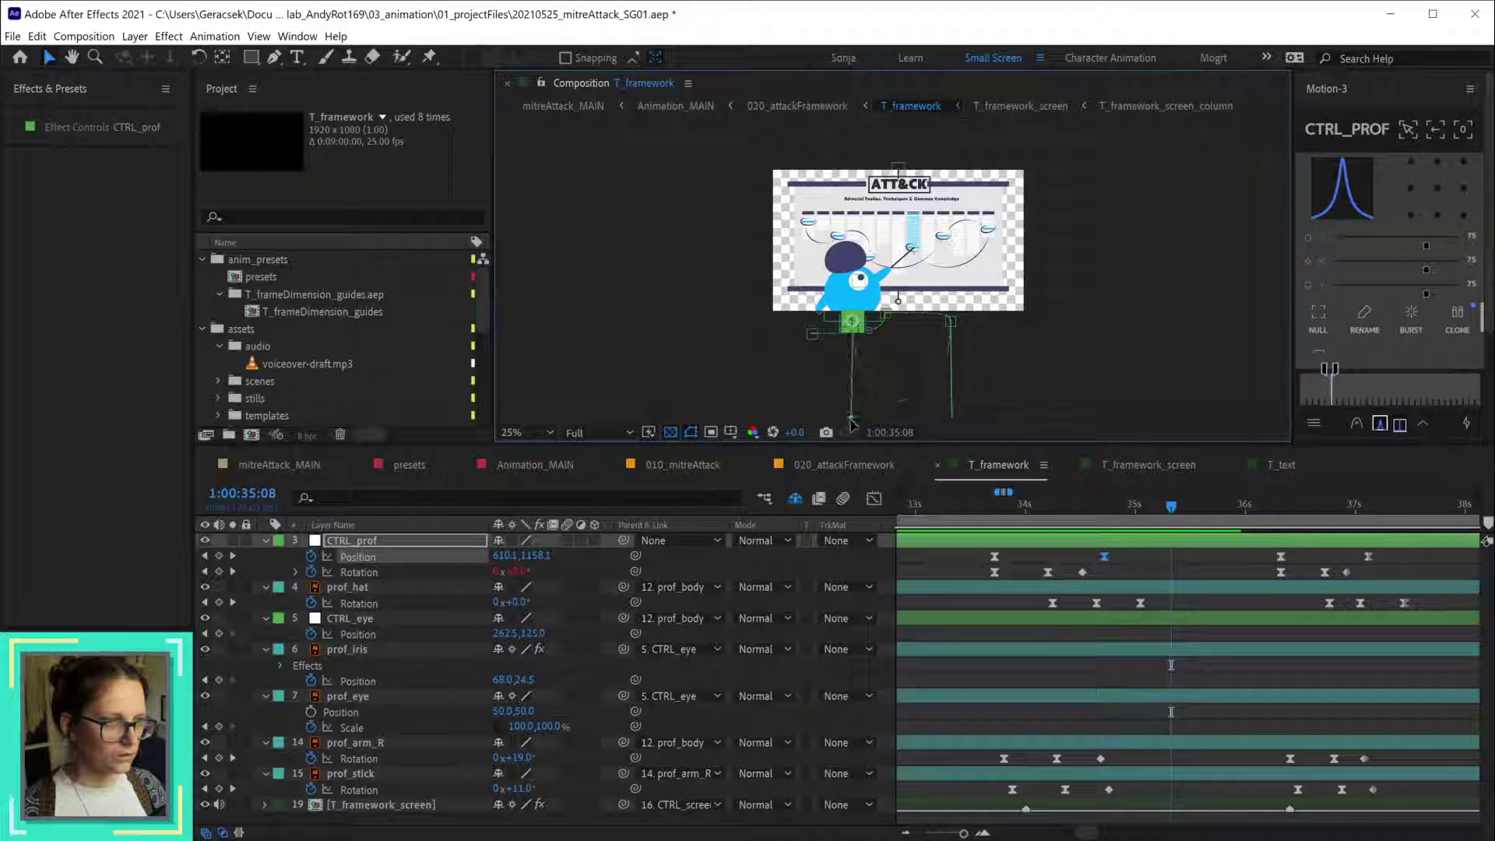
scroll(880, 339, "up", 2)
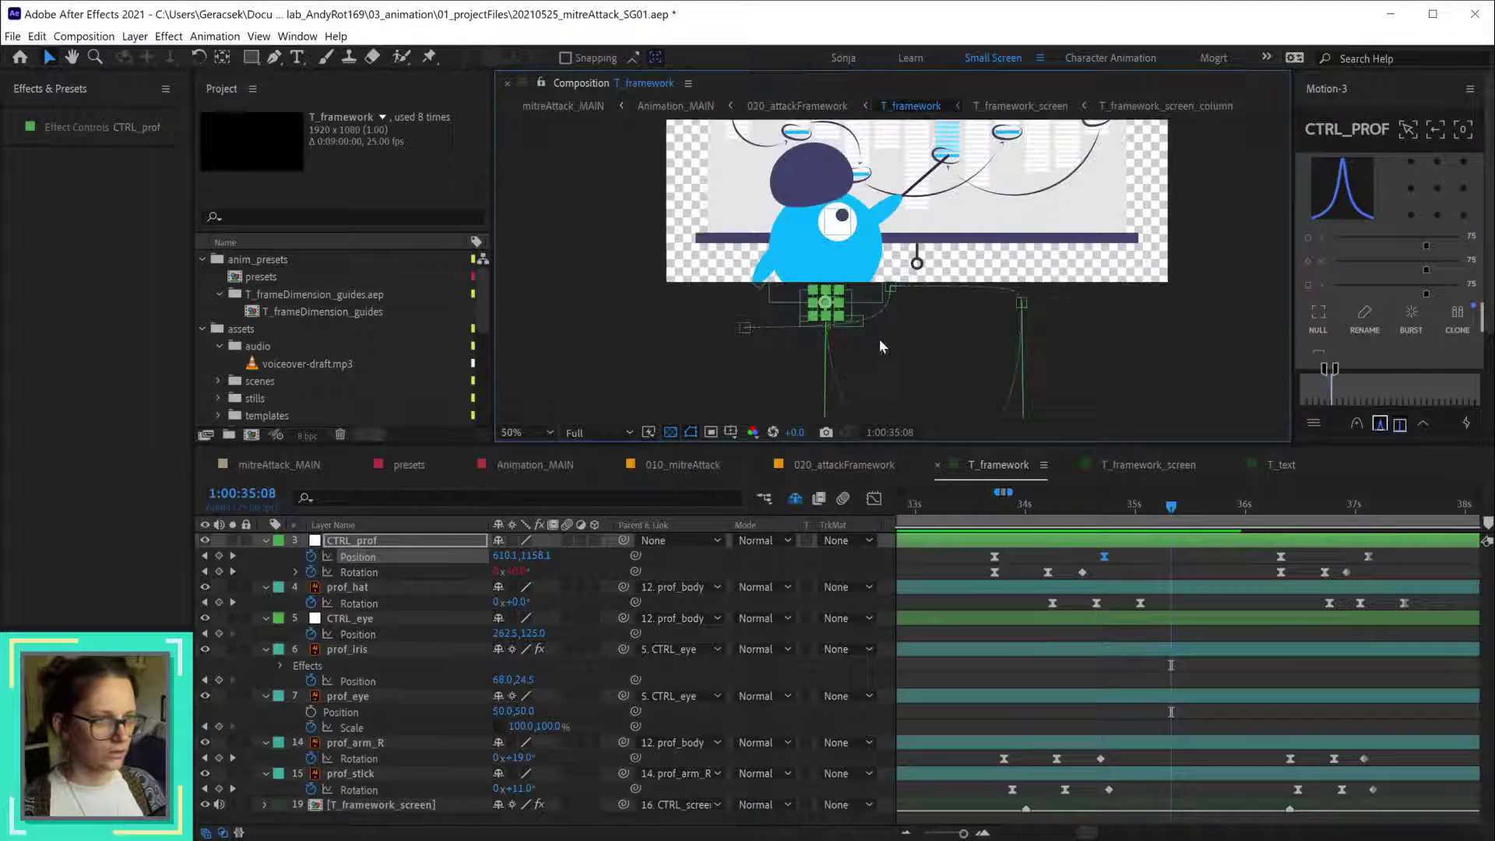
- Shorten the outgoing motion-path handle below CTRL_prof's 1:00:36:08 Position keyframe to about half its length
left_click_drag(1274, 514, 1324, 518)
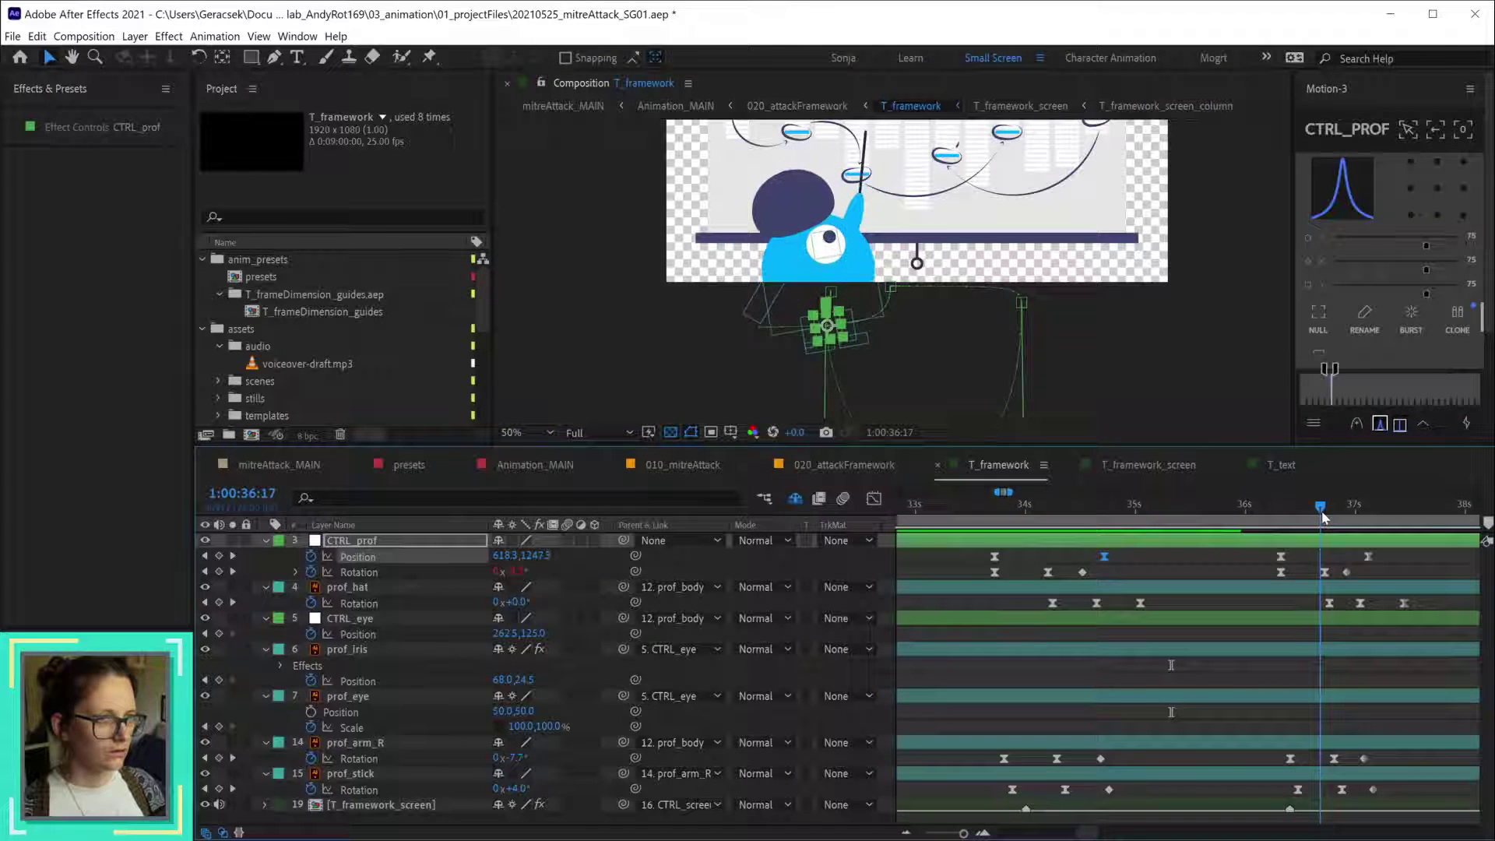
left_click(1281, 556)
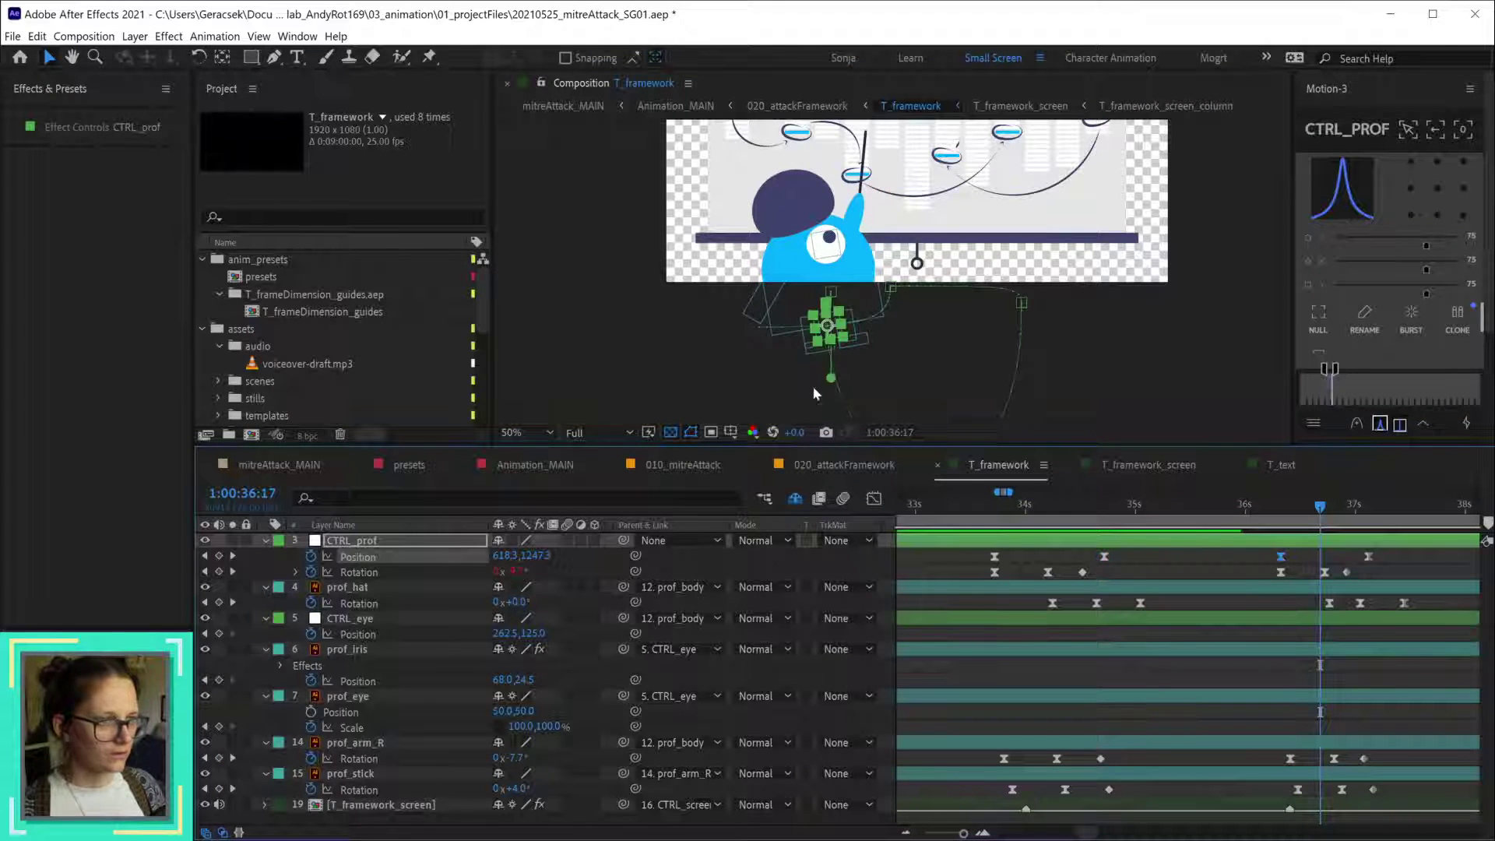
scroll(836, 352, "up", 2)
scroll(835, 349, "up", 2)
left_click_drag(891, 309, 961, 316)
left_click_drag(854, 403, 840, 325)
key("v")
key("h")
left_click_drag(1003, 201, 1008, 327)
key("v")
left_click_drag(854, 423, 852, 341)
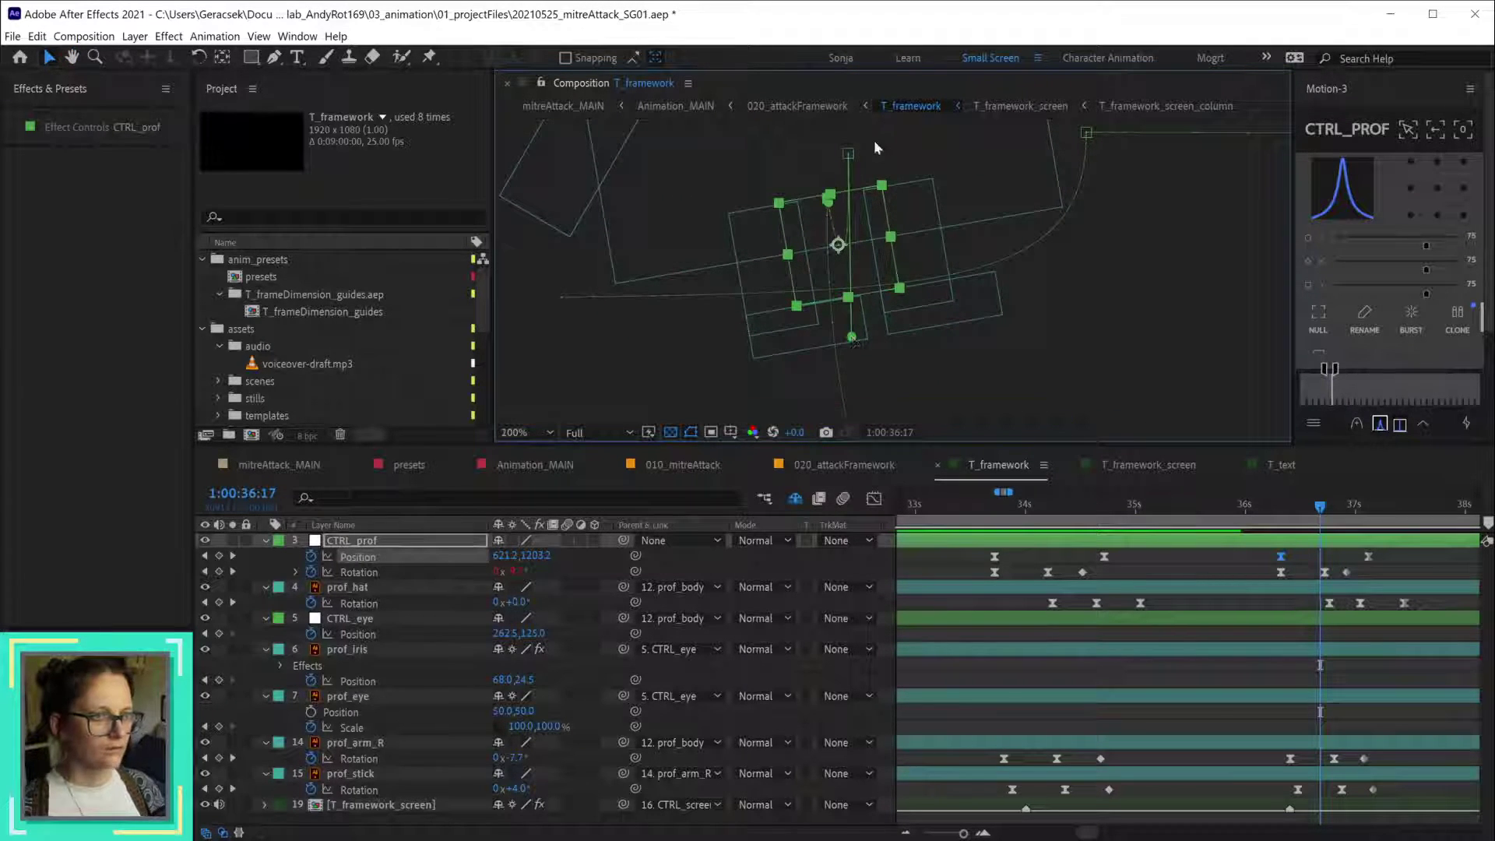
scroll(874, 140, "down", 3)
key("h")
left_click_drag(1015, 181, 1008, 295)
key("v")
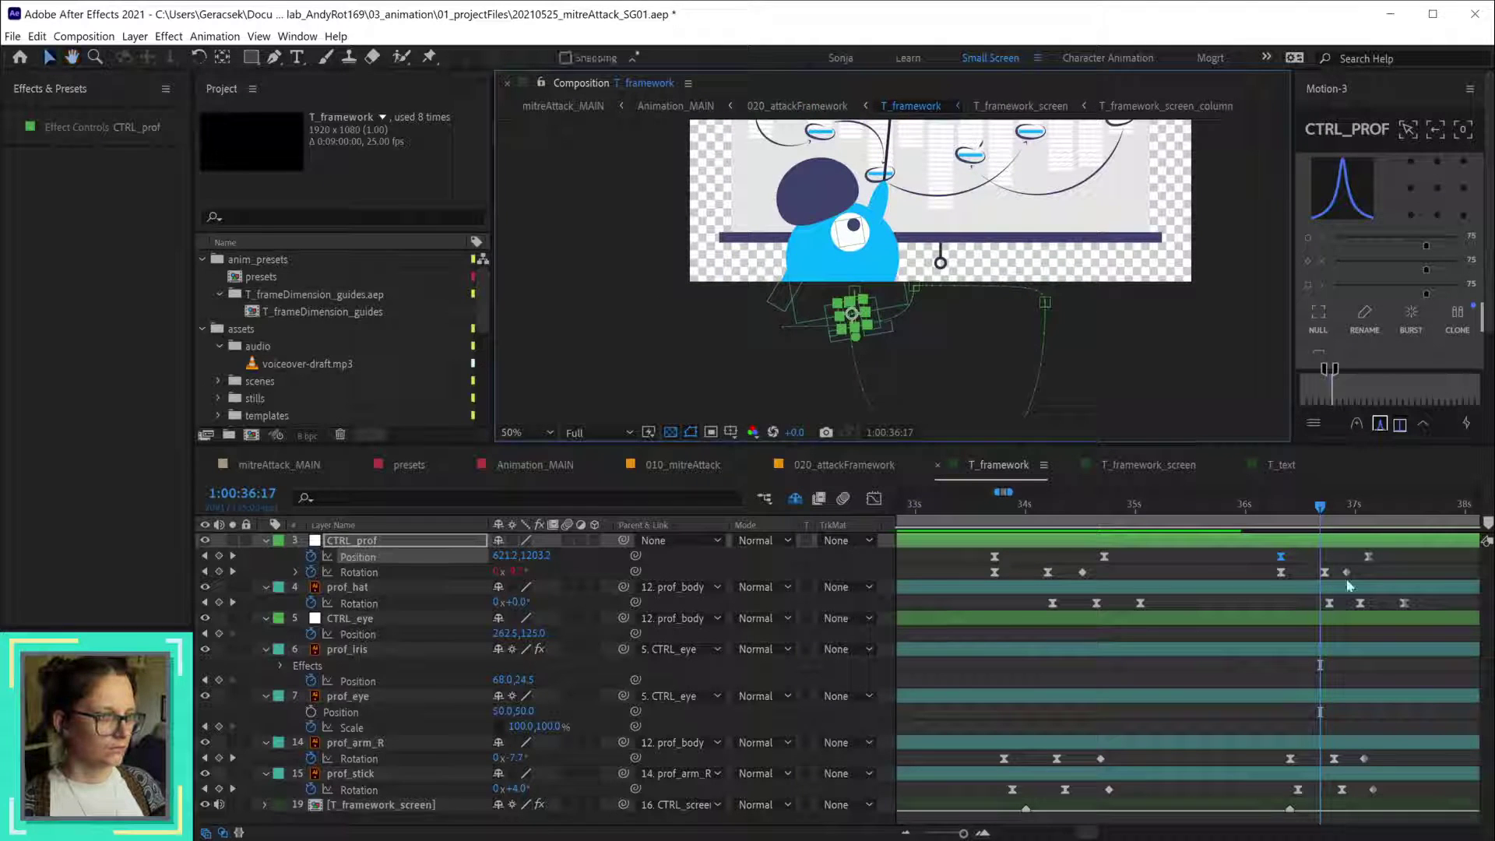
left_click(1275, 512)
key("shift+/")
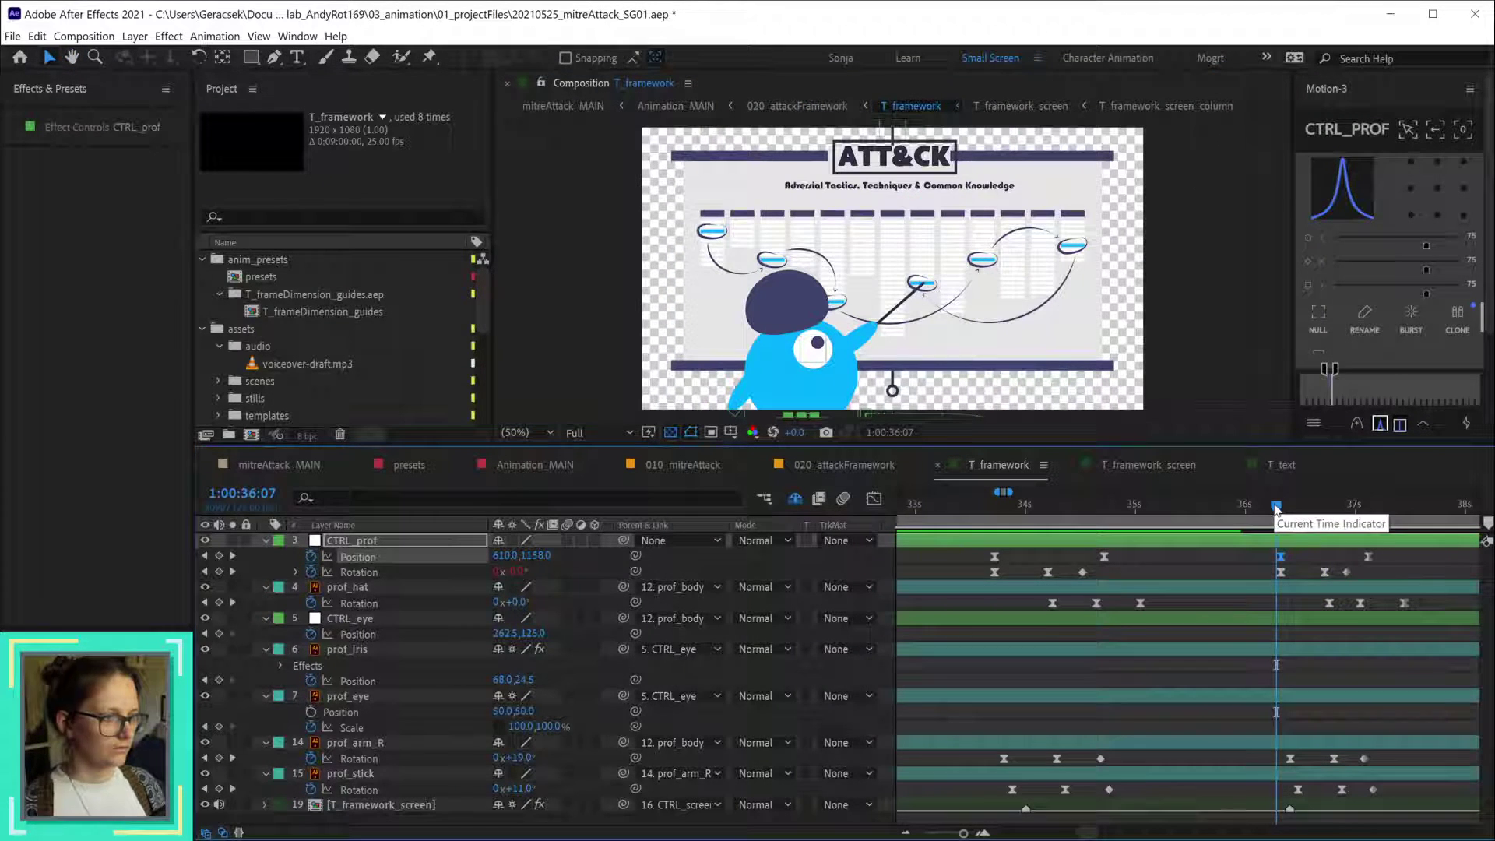
- Add a Position keyframe to CTRL_prof at 1:00:39:06 to hold the pose before the character's exit
left_click_drag(1276, 510, 1438, 544)
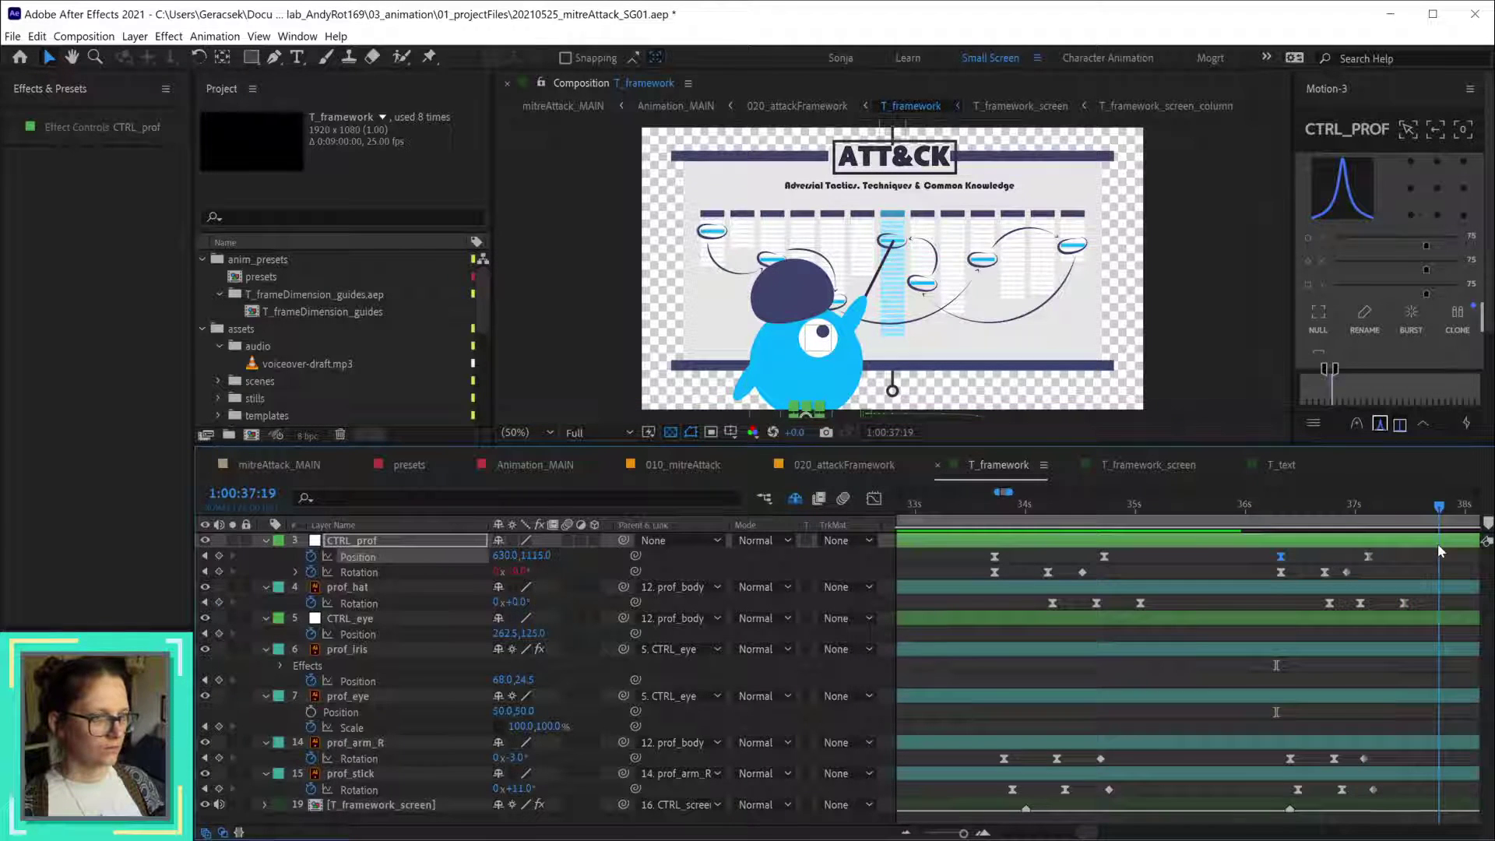
key("minus")
key("minus")
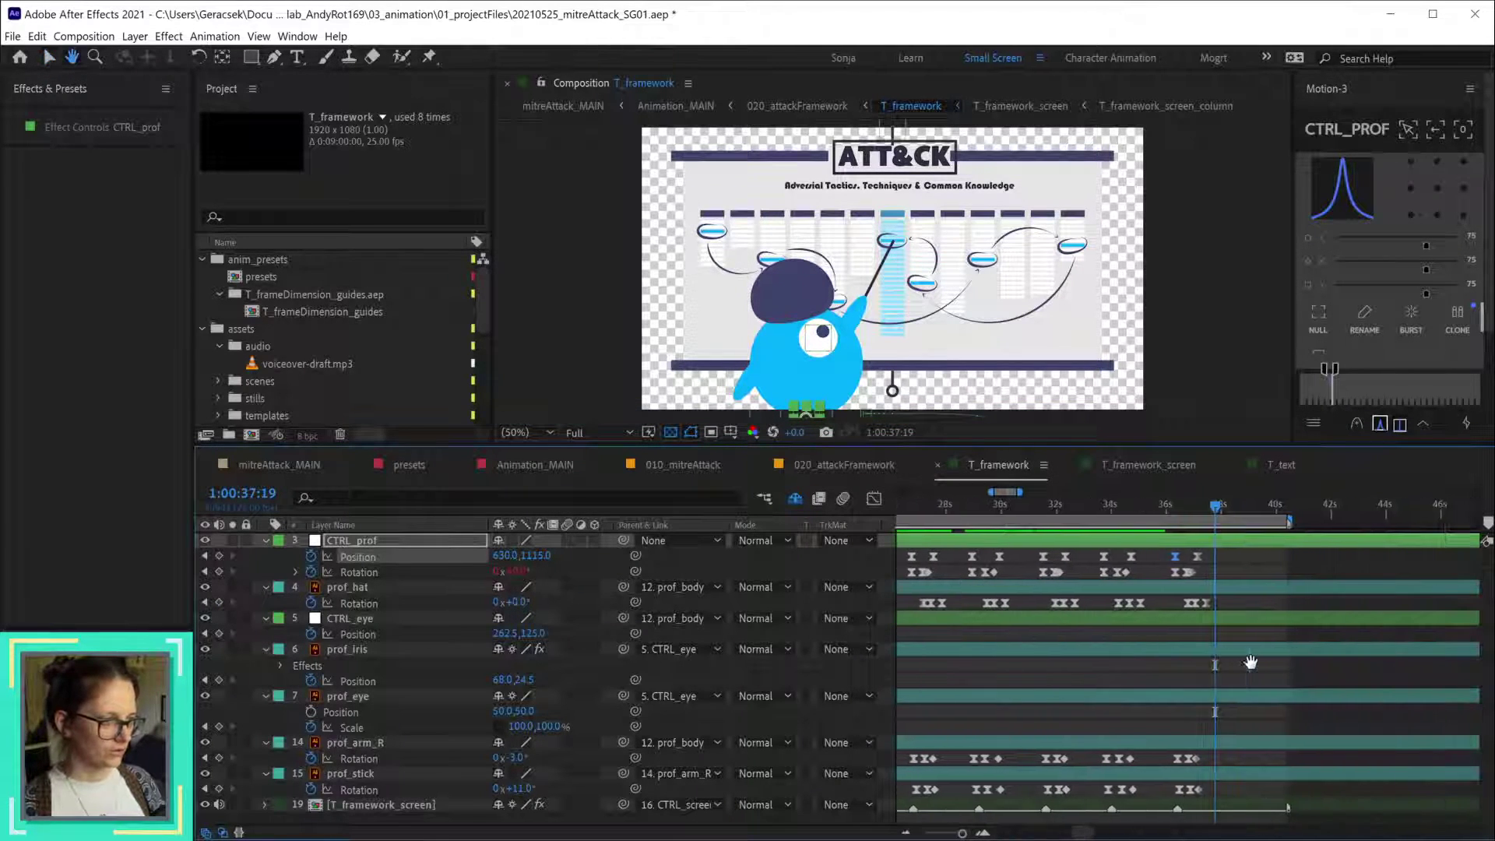
left_click_drag(1214, 516, 1256, 520)
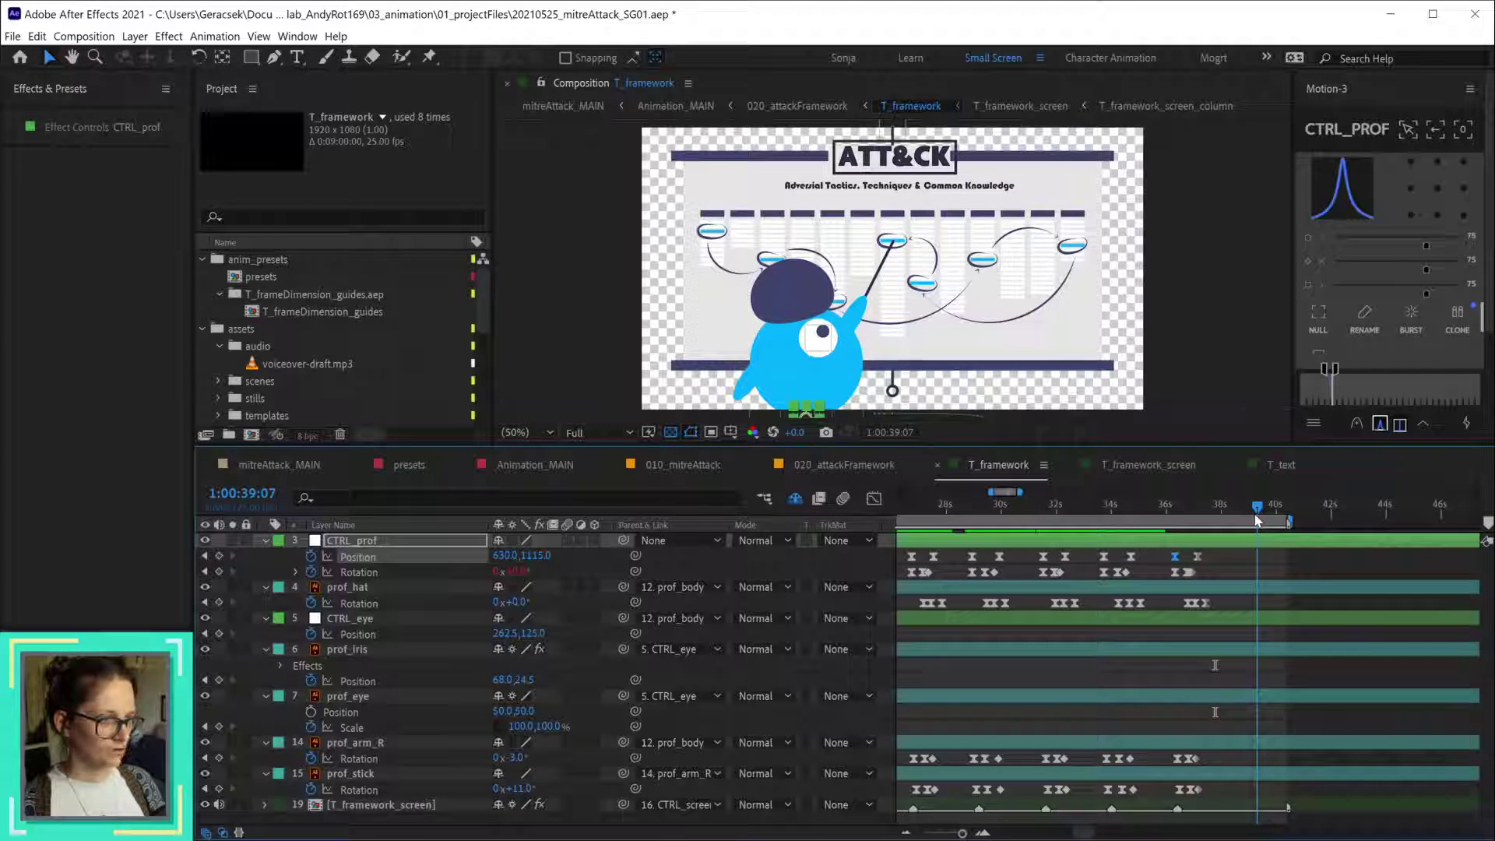
mouse_move(1256, 520)
left_mouse_down()
mouse_move(1278, 527)
mouse_move(1253, 532)
left_mouse_up()
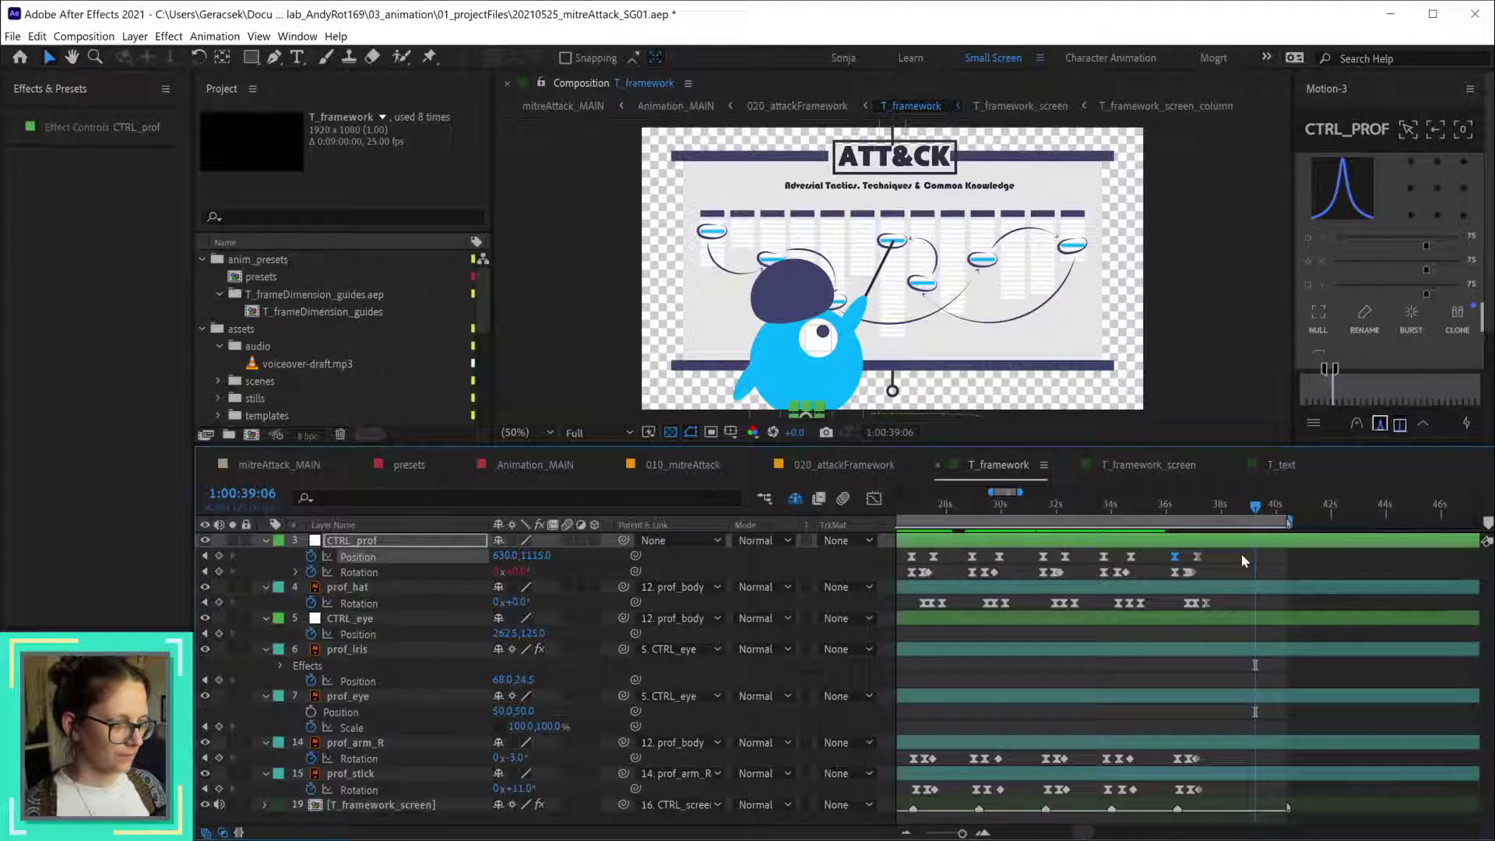
key("alt+shift+p")
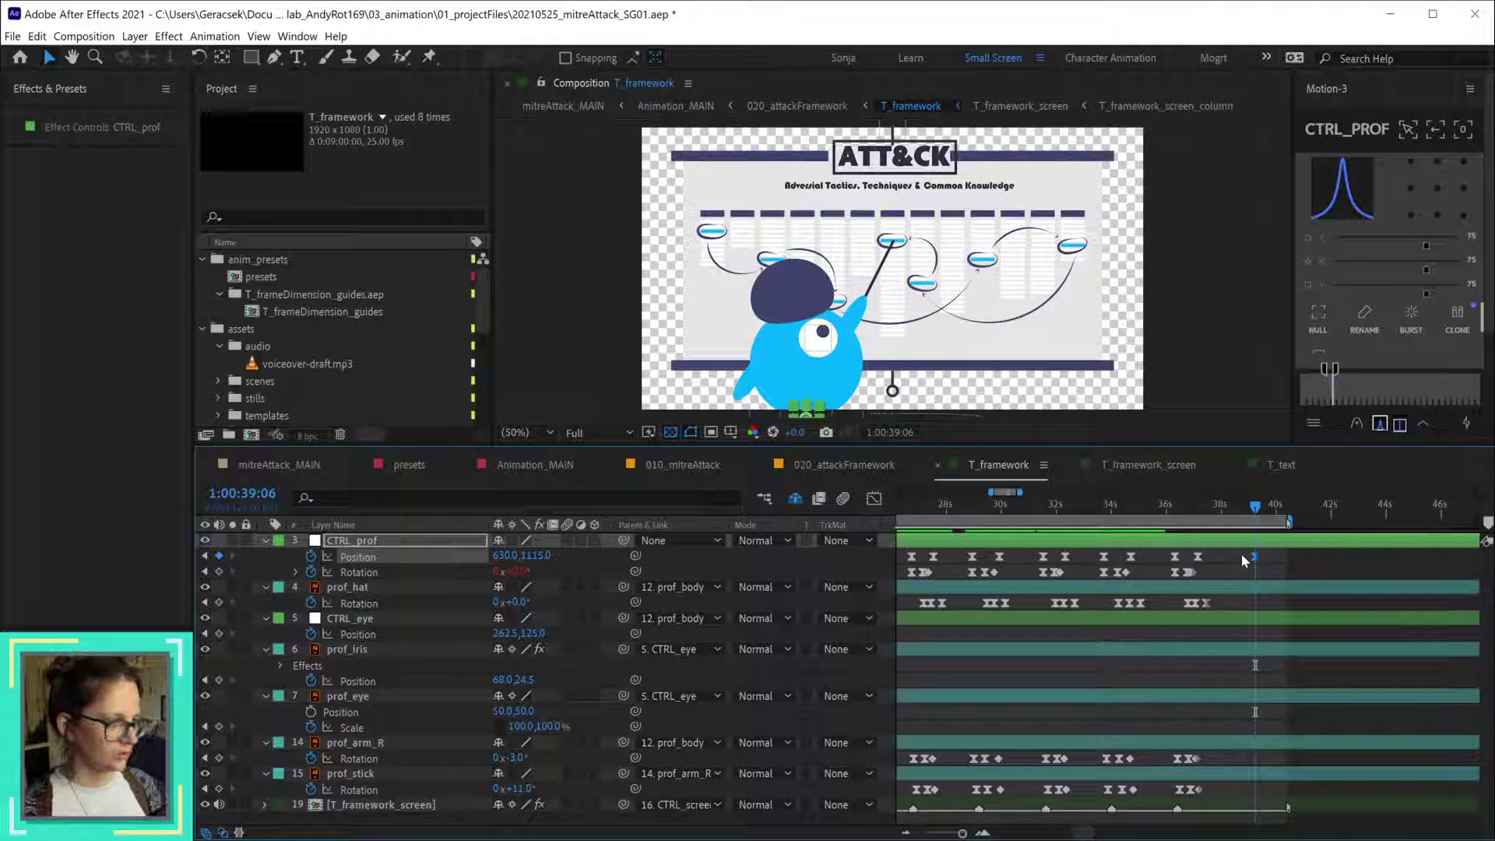
- Add a CTRL_prof Position keyframe at 1:00:39:16, raising the character to 630, 1075
key("shift+Page_Down")
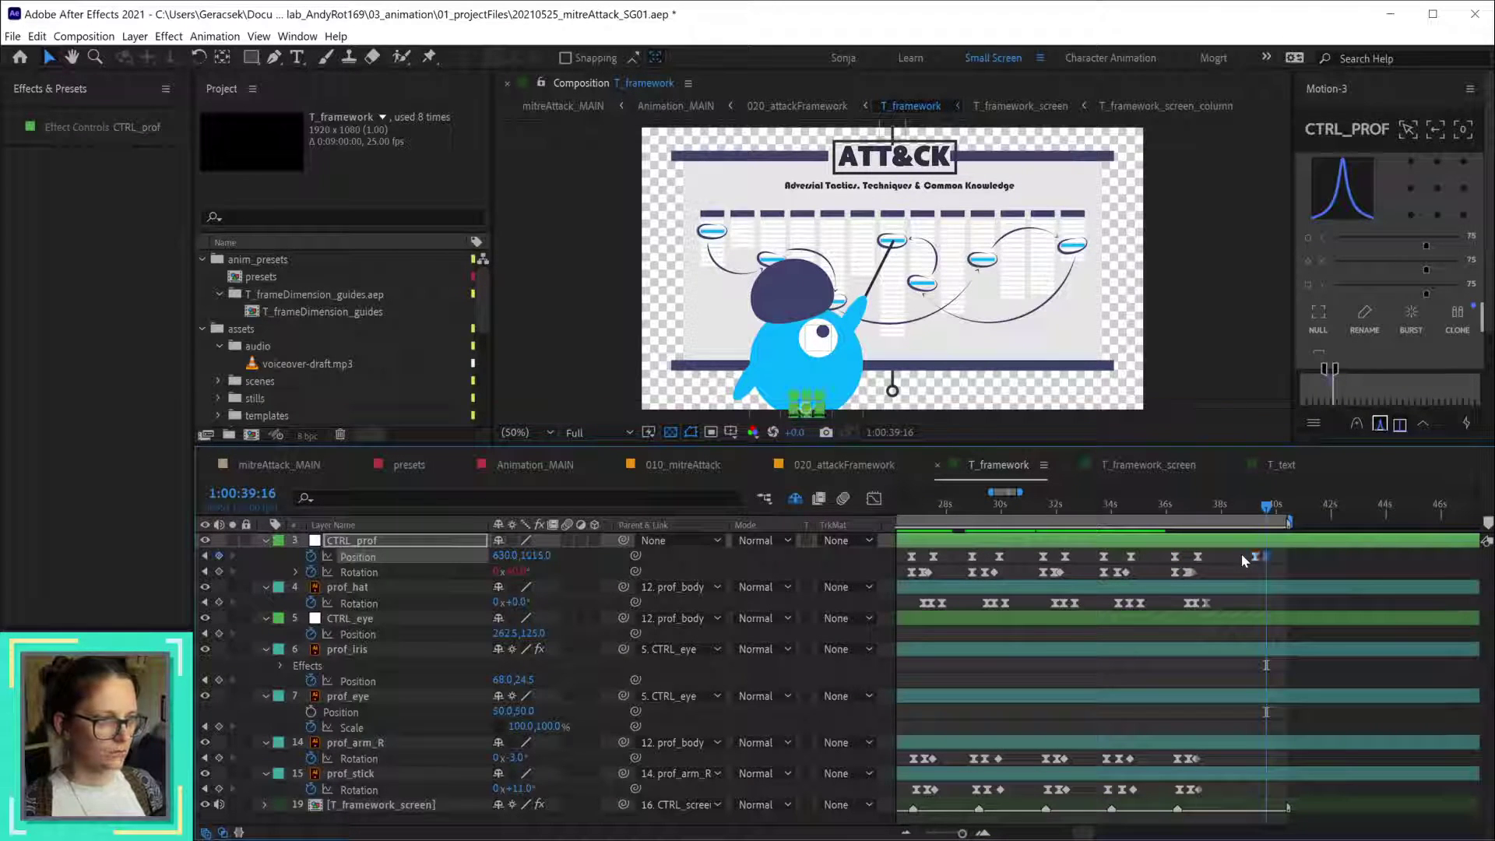
key("shift+Up")
key("shift+Up")
key("shift+Up")
key("shift+Up")
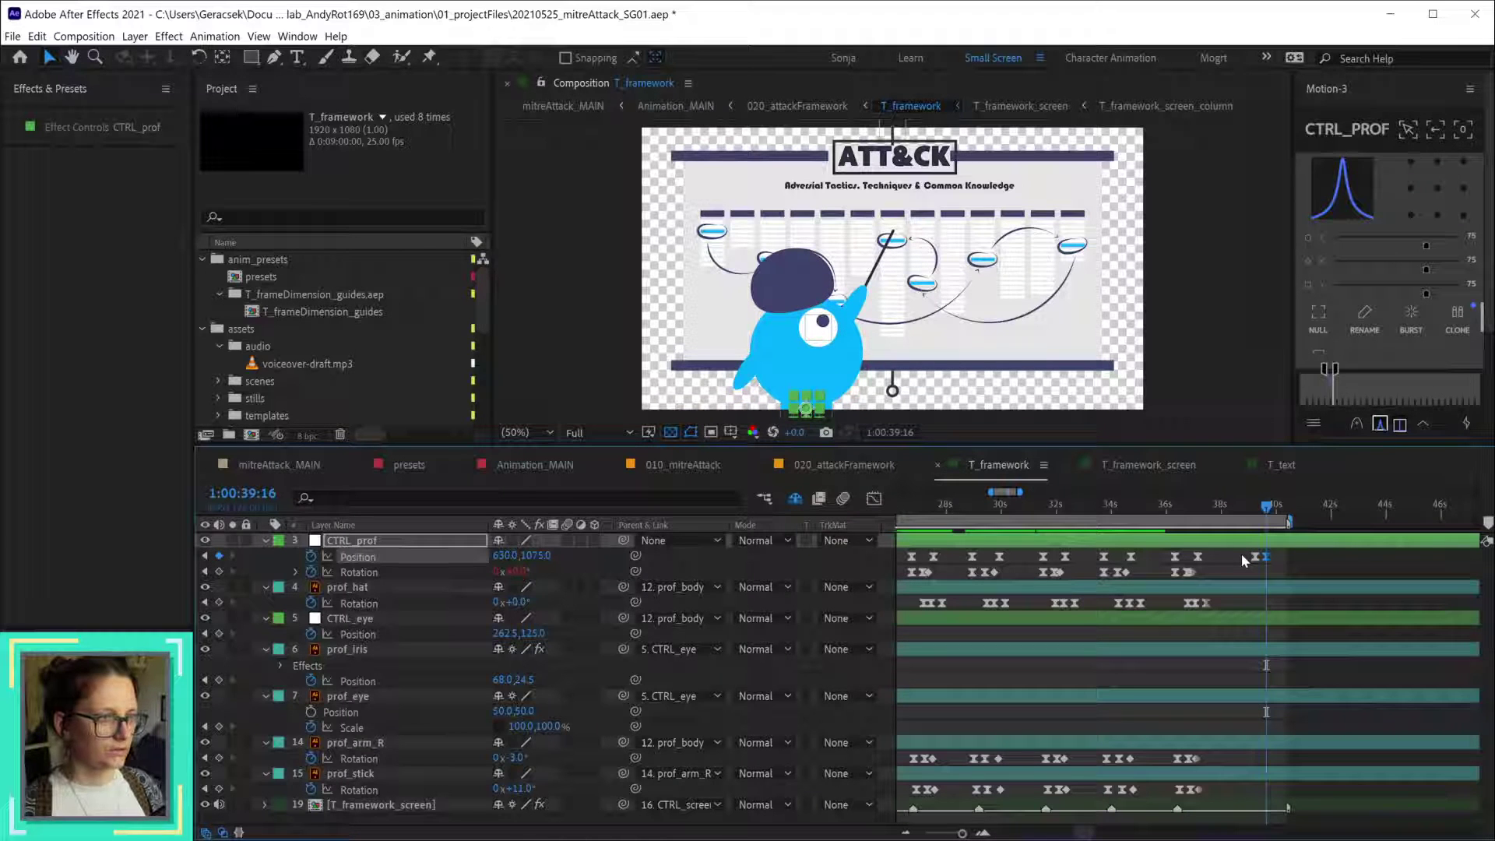
- Add a CTRL_prof Position keyframe at 1:00:39:21 that drops the character below the frame to 630, 1715
key("Page_Down")
key("Page_Down")
key("Page_Down")
key("Page_Down")
key("Page_Down")
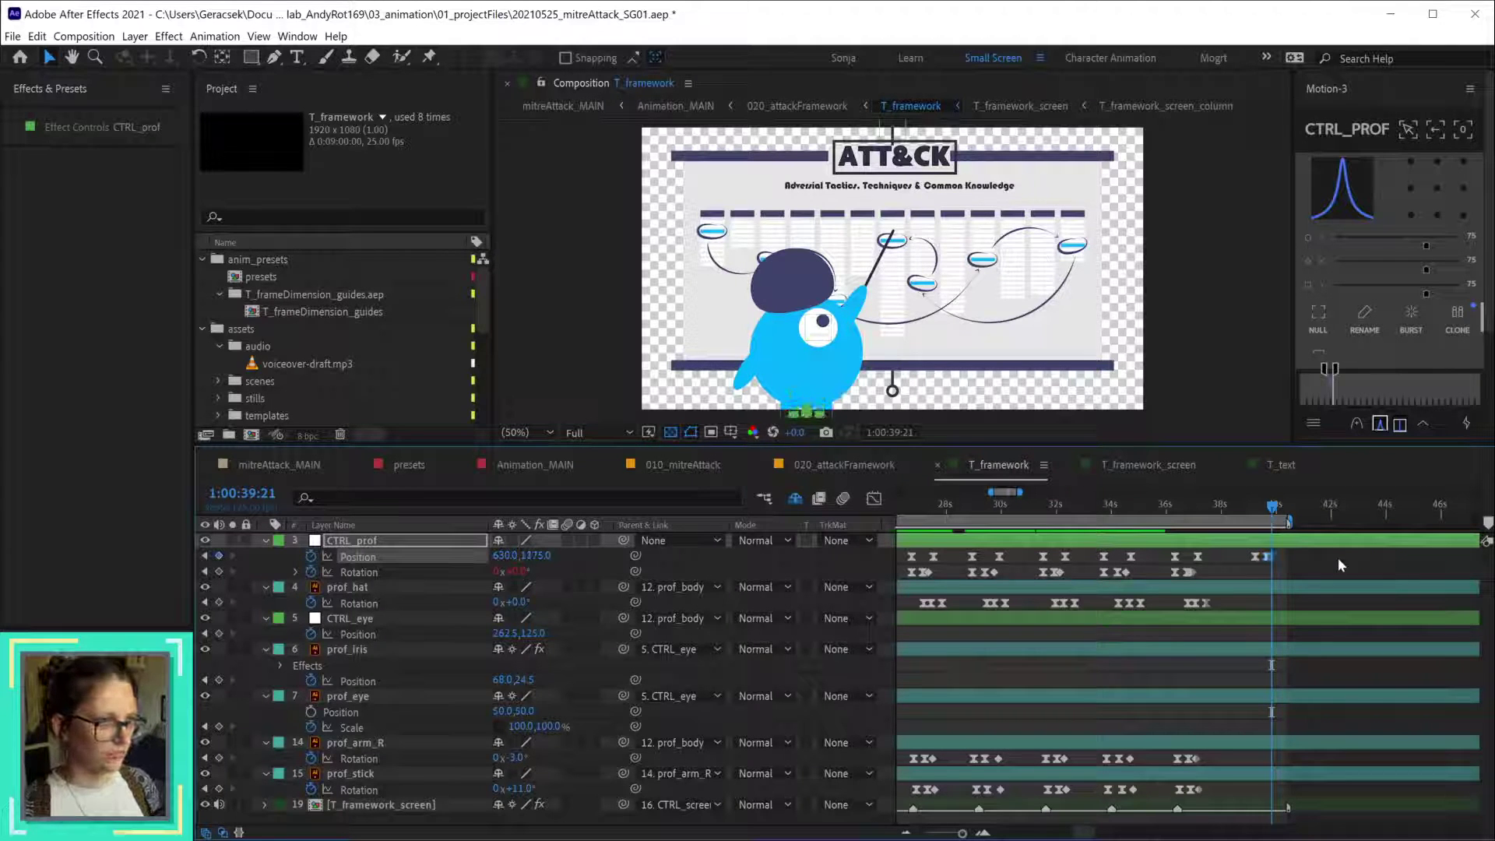
key("ctrl+v")
key("shift+Down")
key("shift+Down")
key("shift+Down")
key("shift+Down")
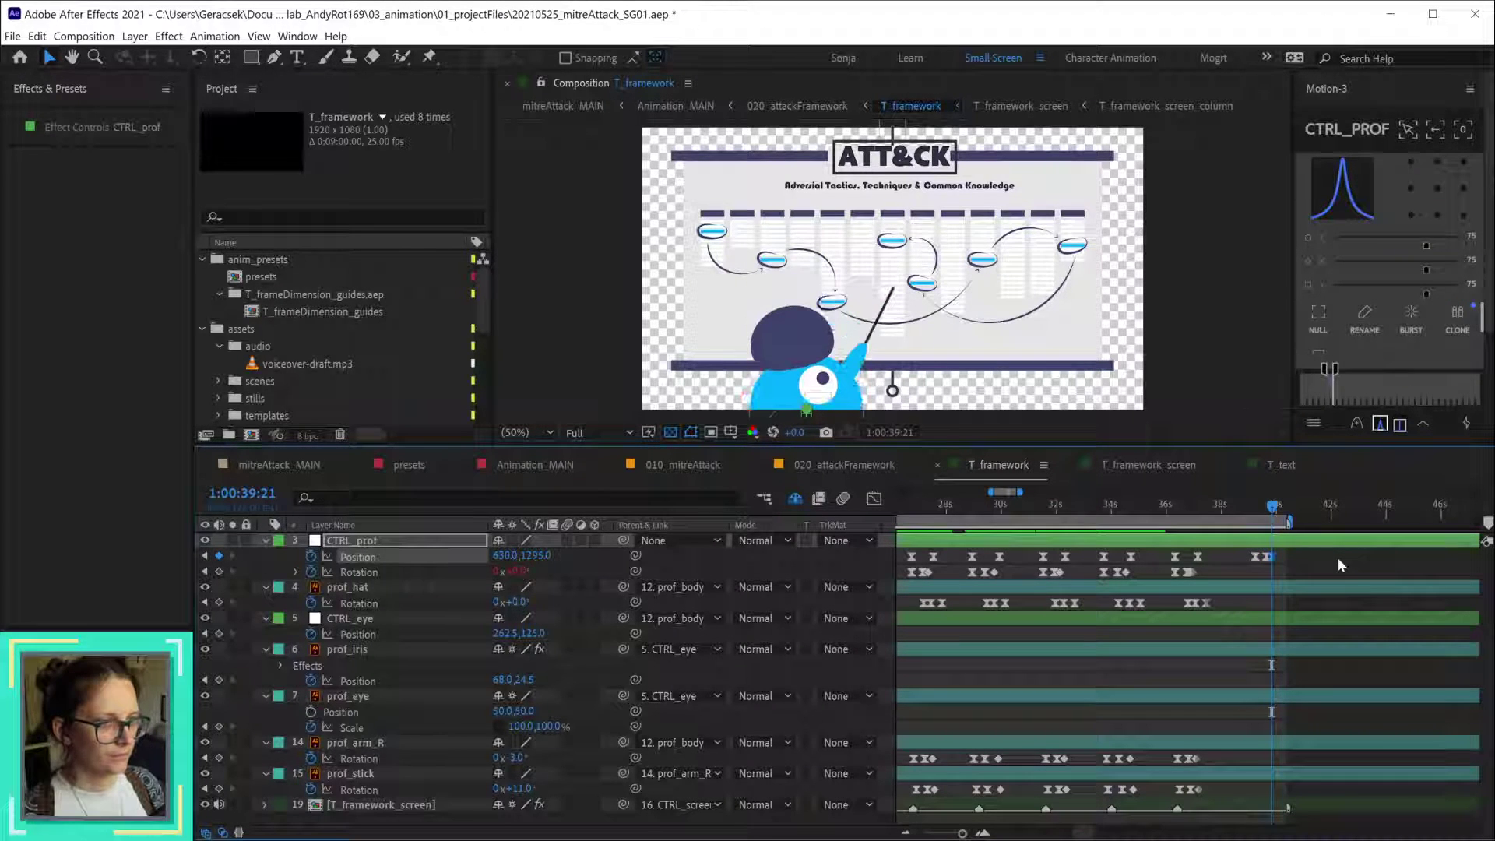
key("shift+Down")
key("shift+Down")
key("shift+Down")
key("shift+Down")
key("shift+Down")
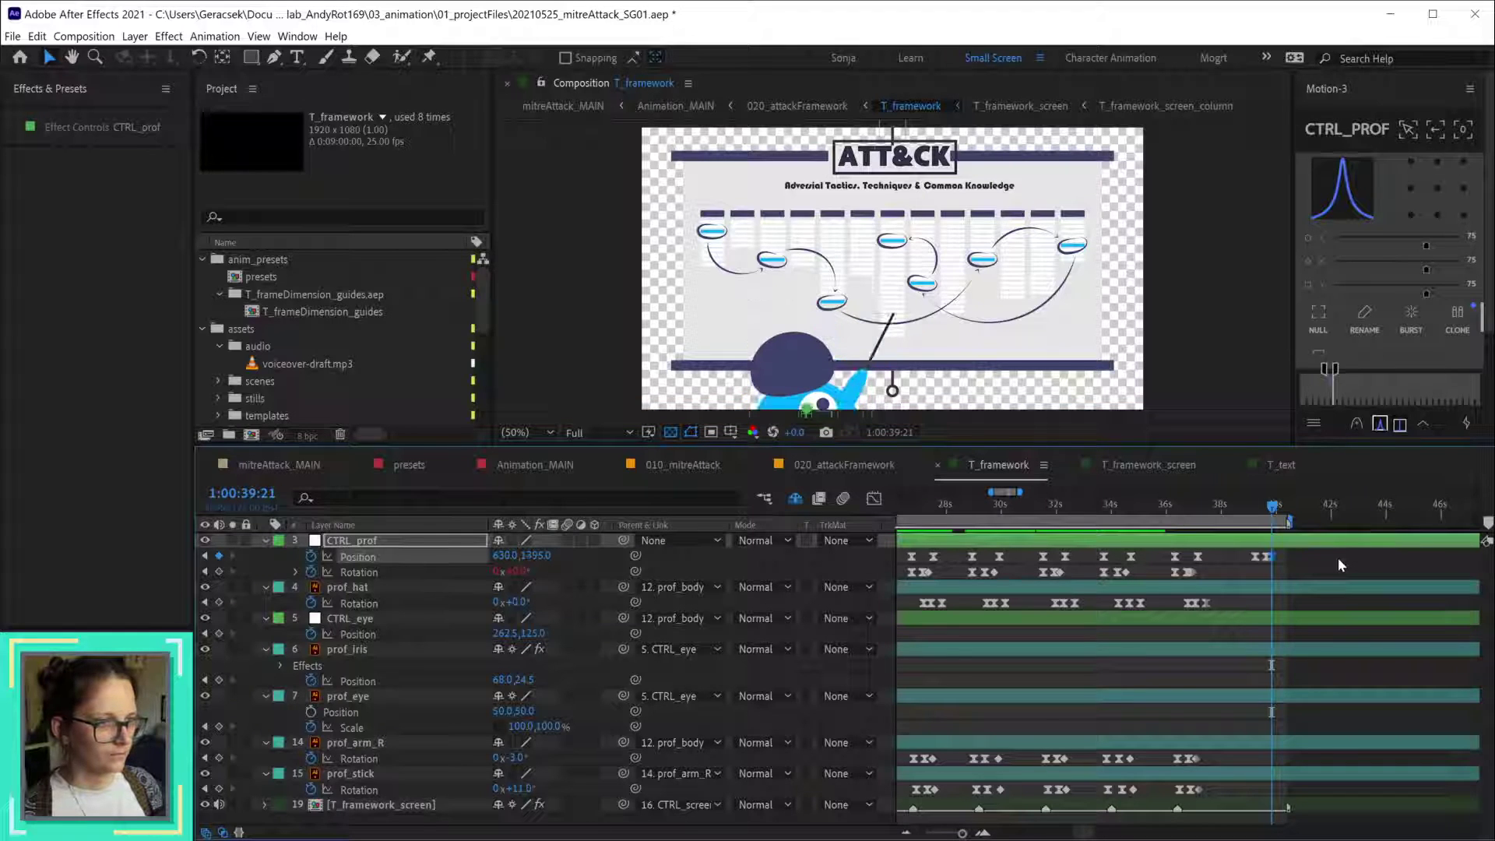
key("shift+Down")
key("shift+Down")
key("shift+Down")
key("shift+Down")
key("shift+Down")
key("shift+Down")
key("shift+Down")
key("shift+Down")
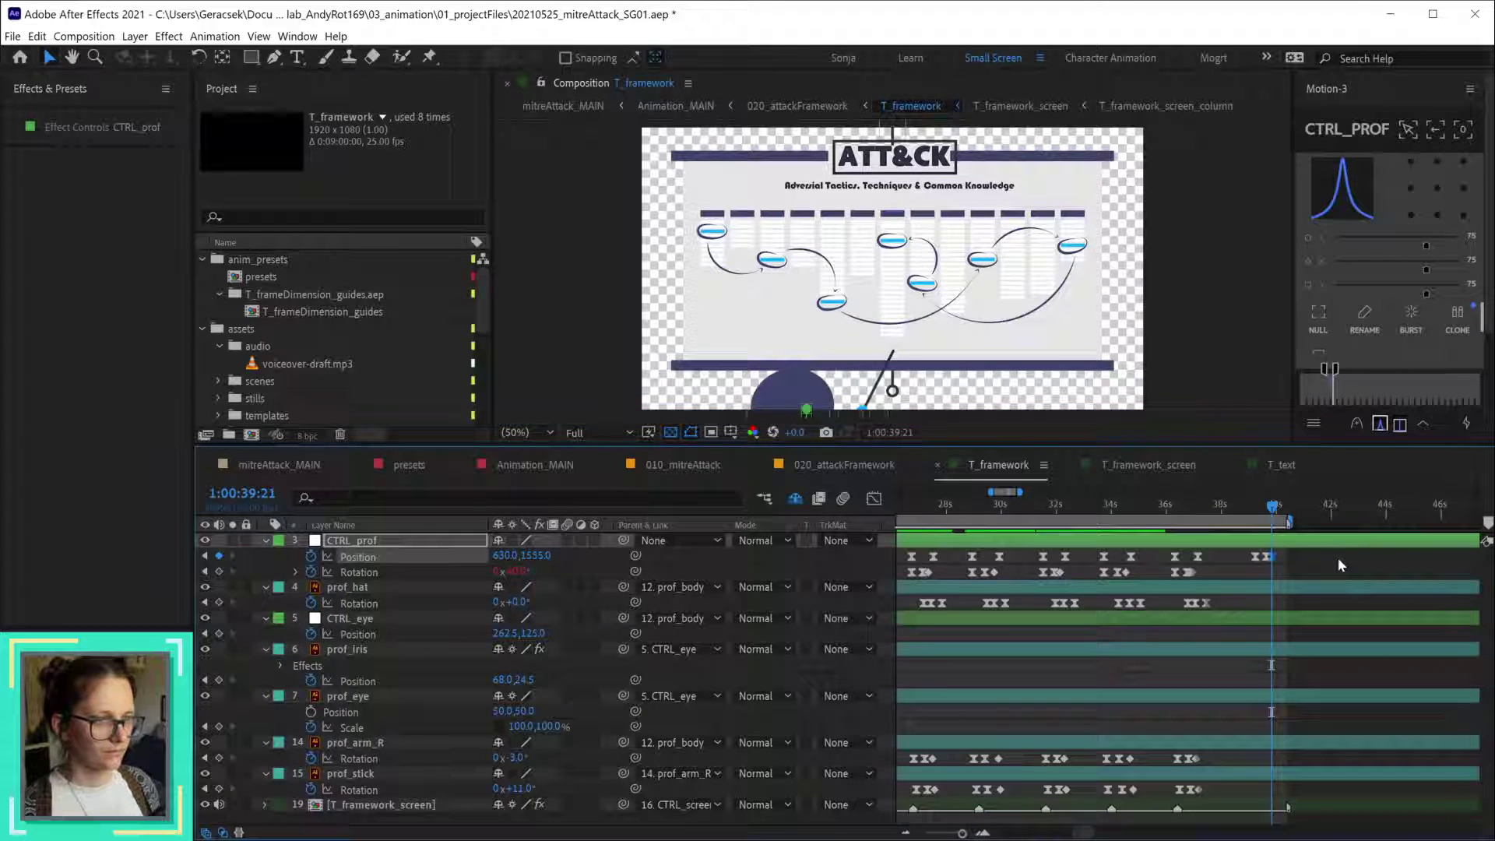
key("shift+Down")
key("shift+Down")
key("shift+Down")
key("shift+Down")
key("shift+Down")
key("shift+Down")
key("shift+Down")
key("shift+Down")
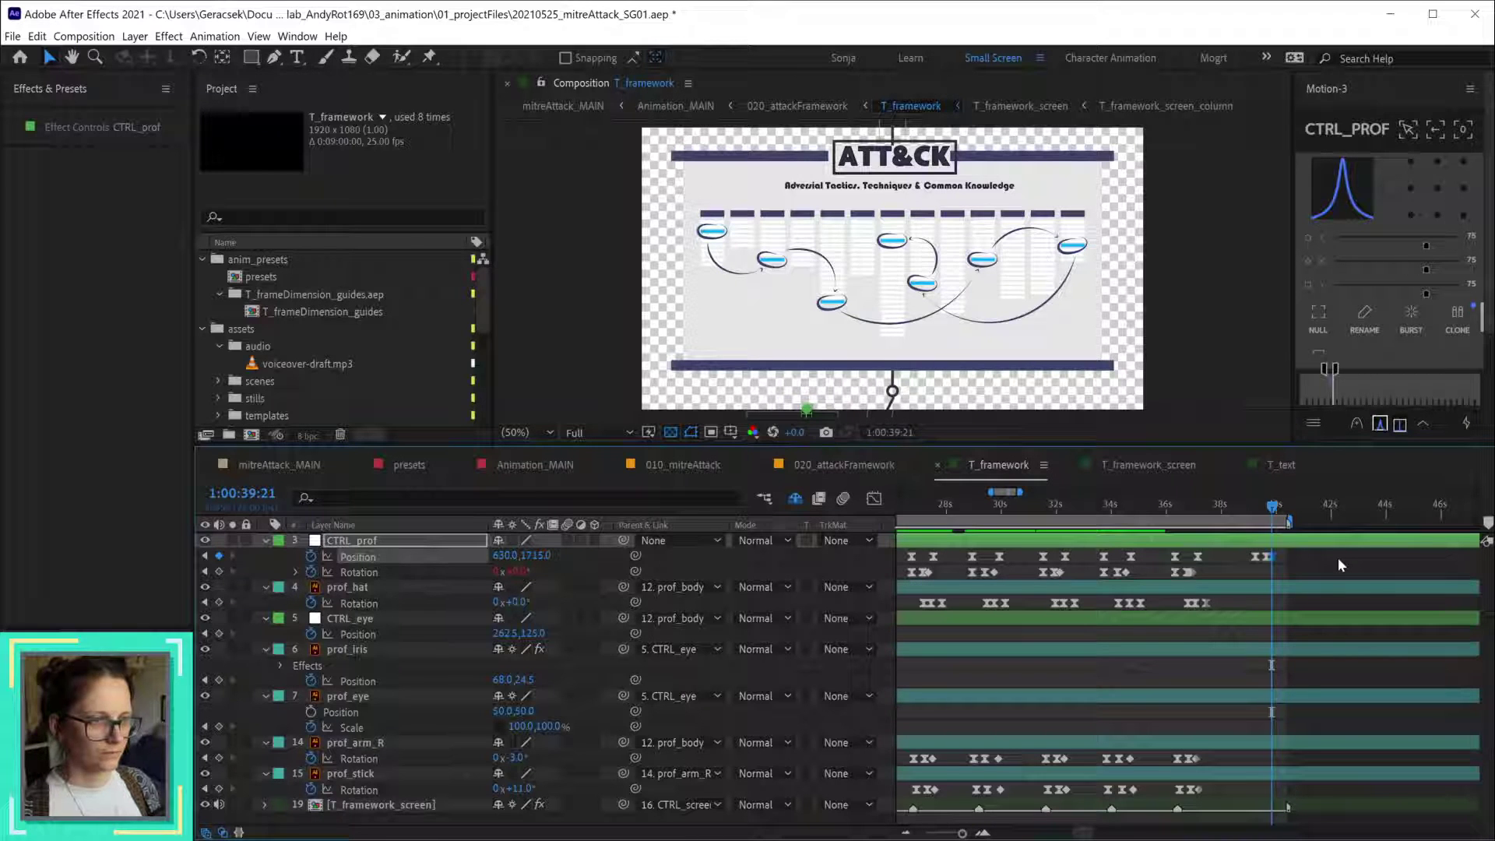
- Ease CTRL_prof's Position keyframes at 1:00:39:06 and 1:00:39:16 and preview the exit from 1:00:39:04
key("equal")
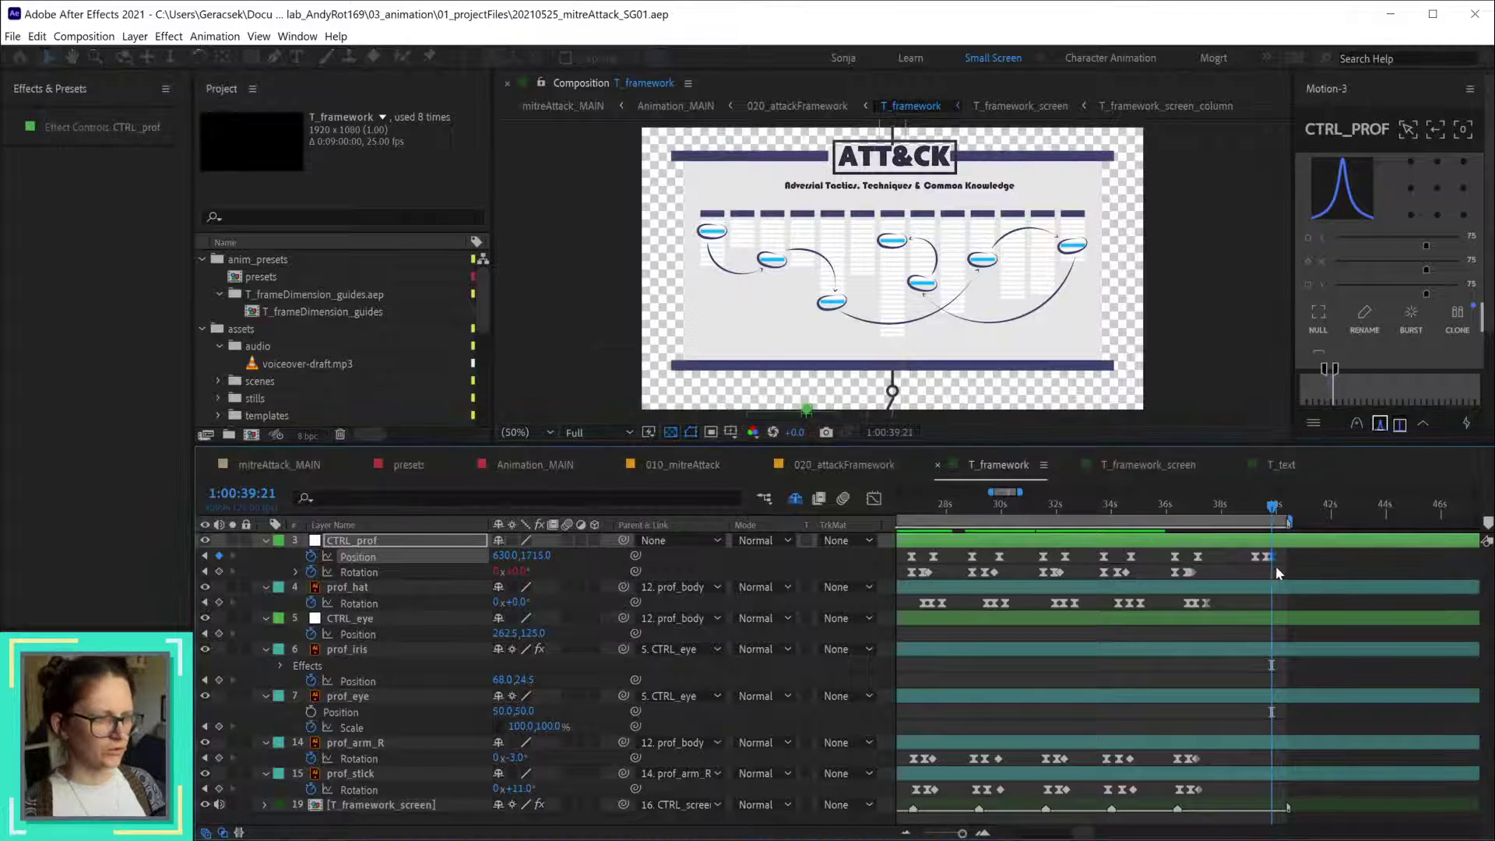
left_click_drag(1221, 553, 1258, 576)
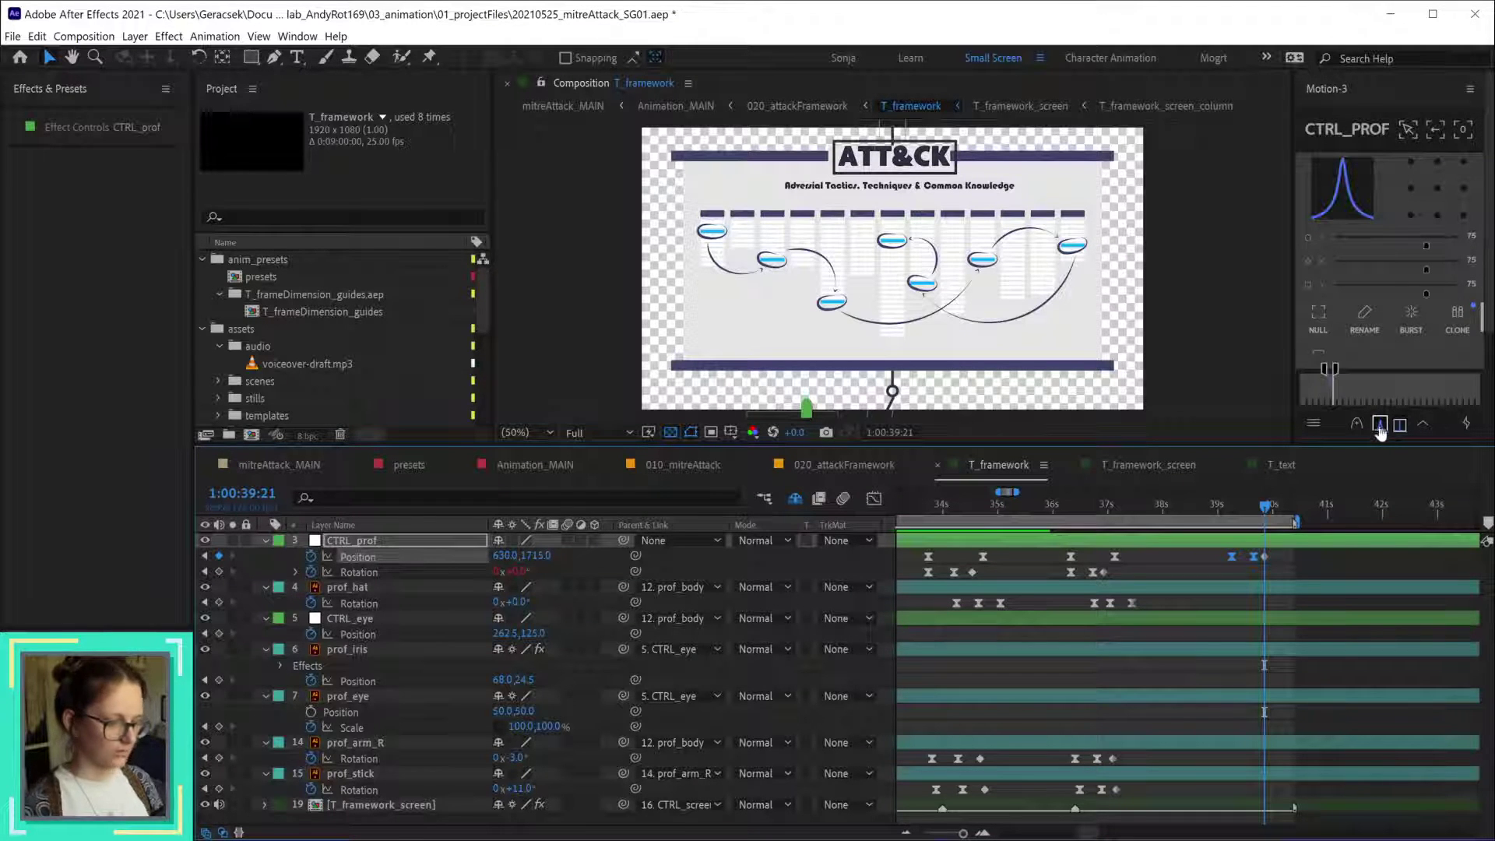
left_click(1224, 508)
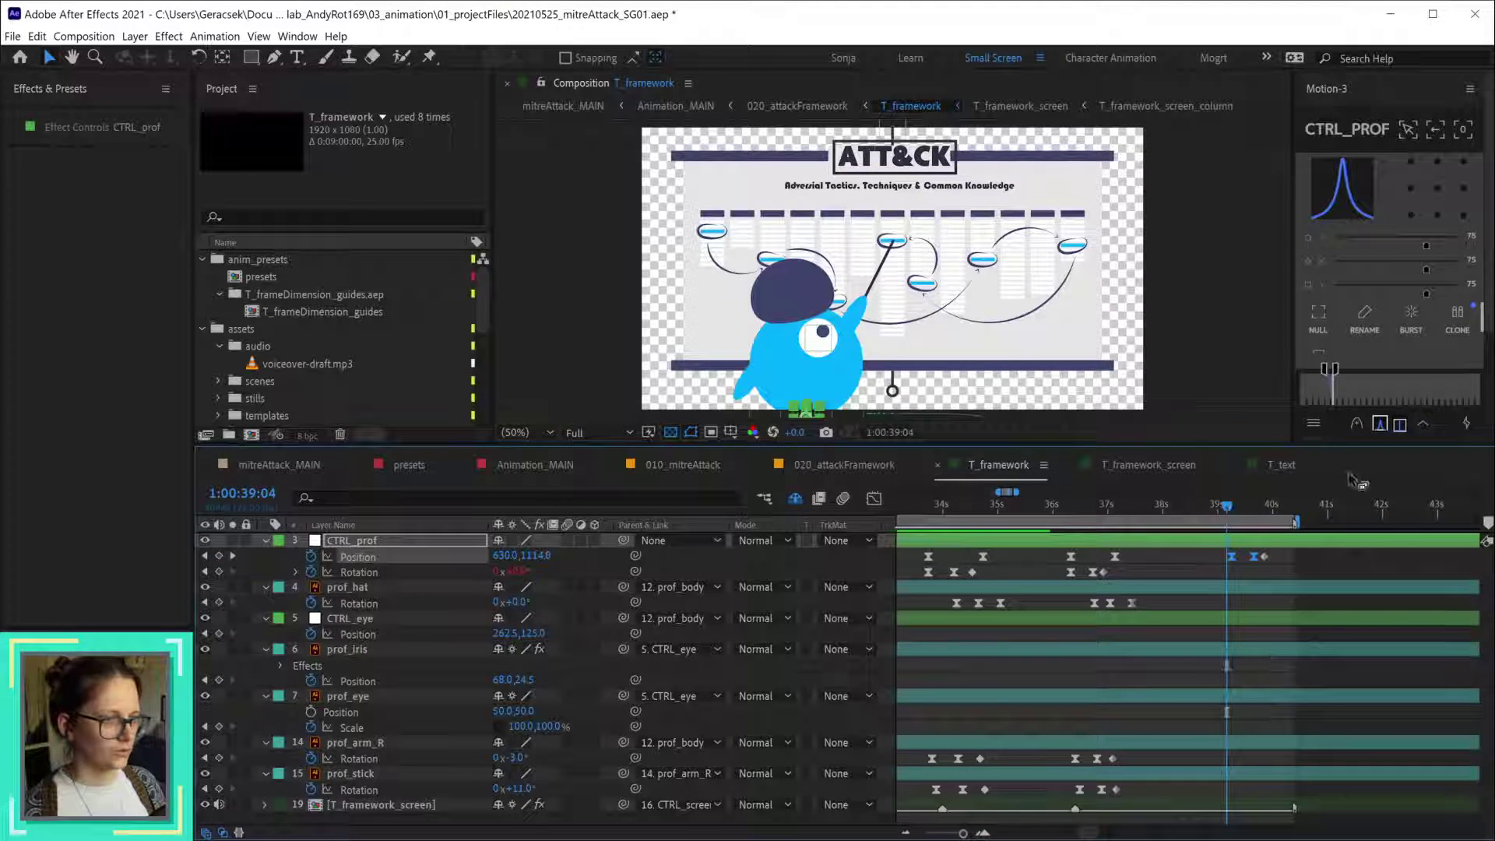
key("space")
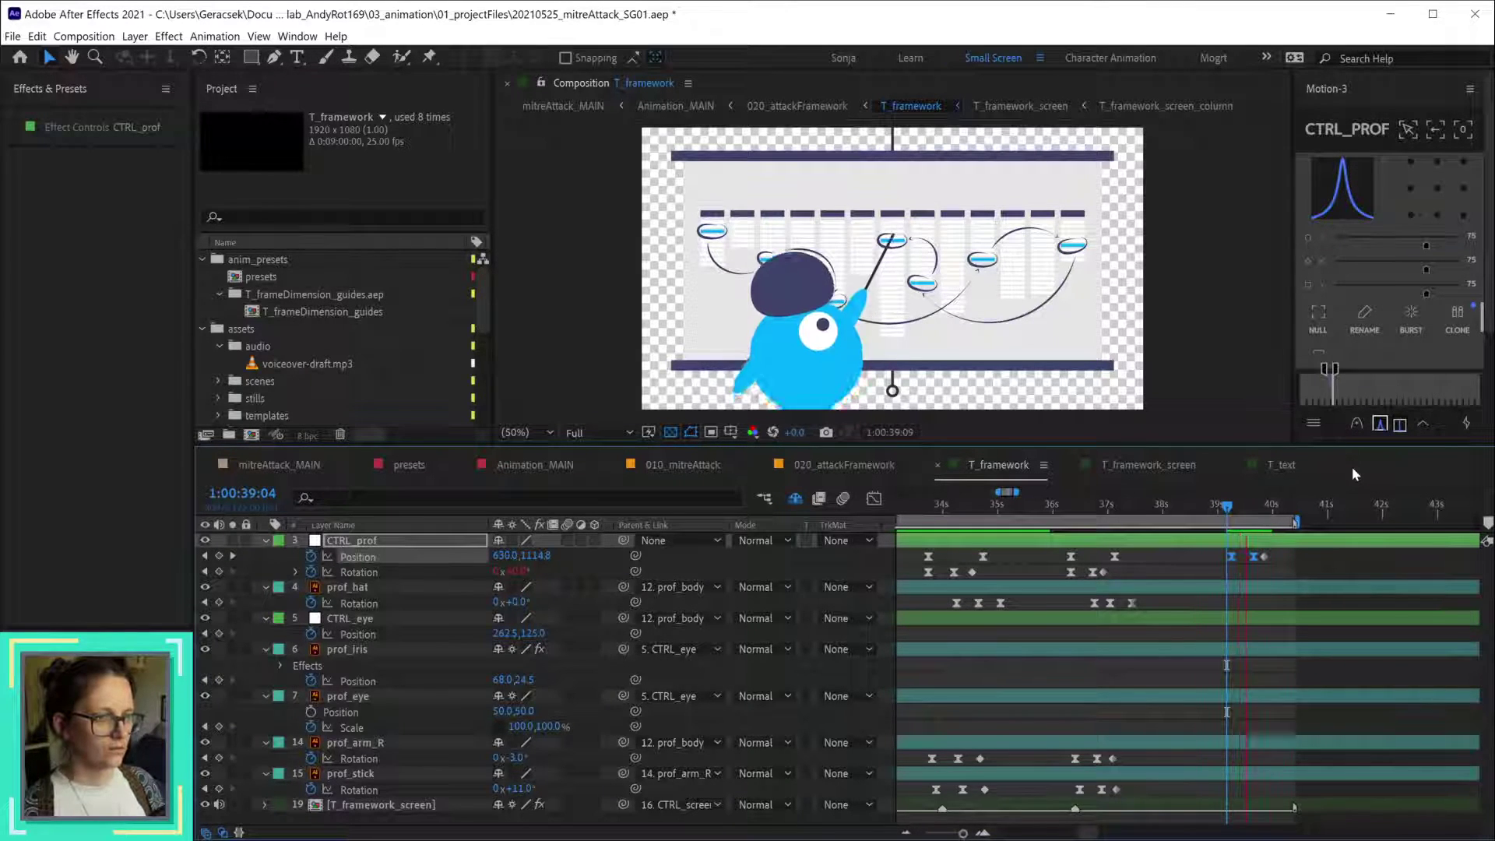
key("space")
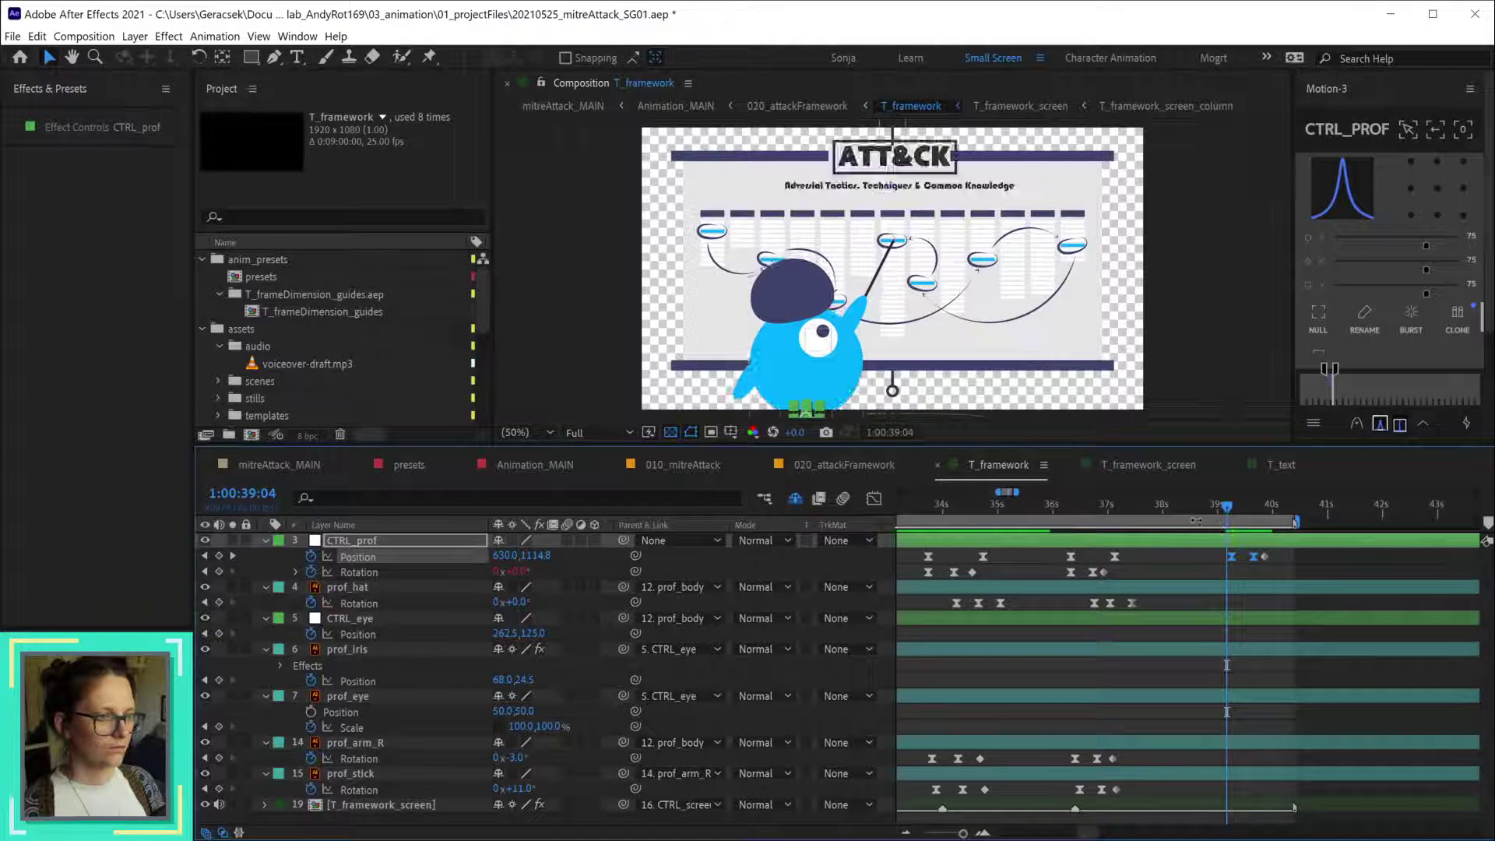
- Reduce the rise before the exit by setting CTRL_prof's 1:00:39:16 Position keyframe to 630, 1091
left_click_drag(1220, 508, 1254, 509)
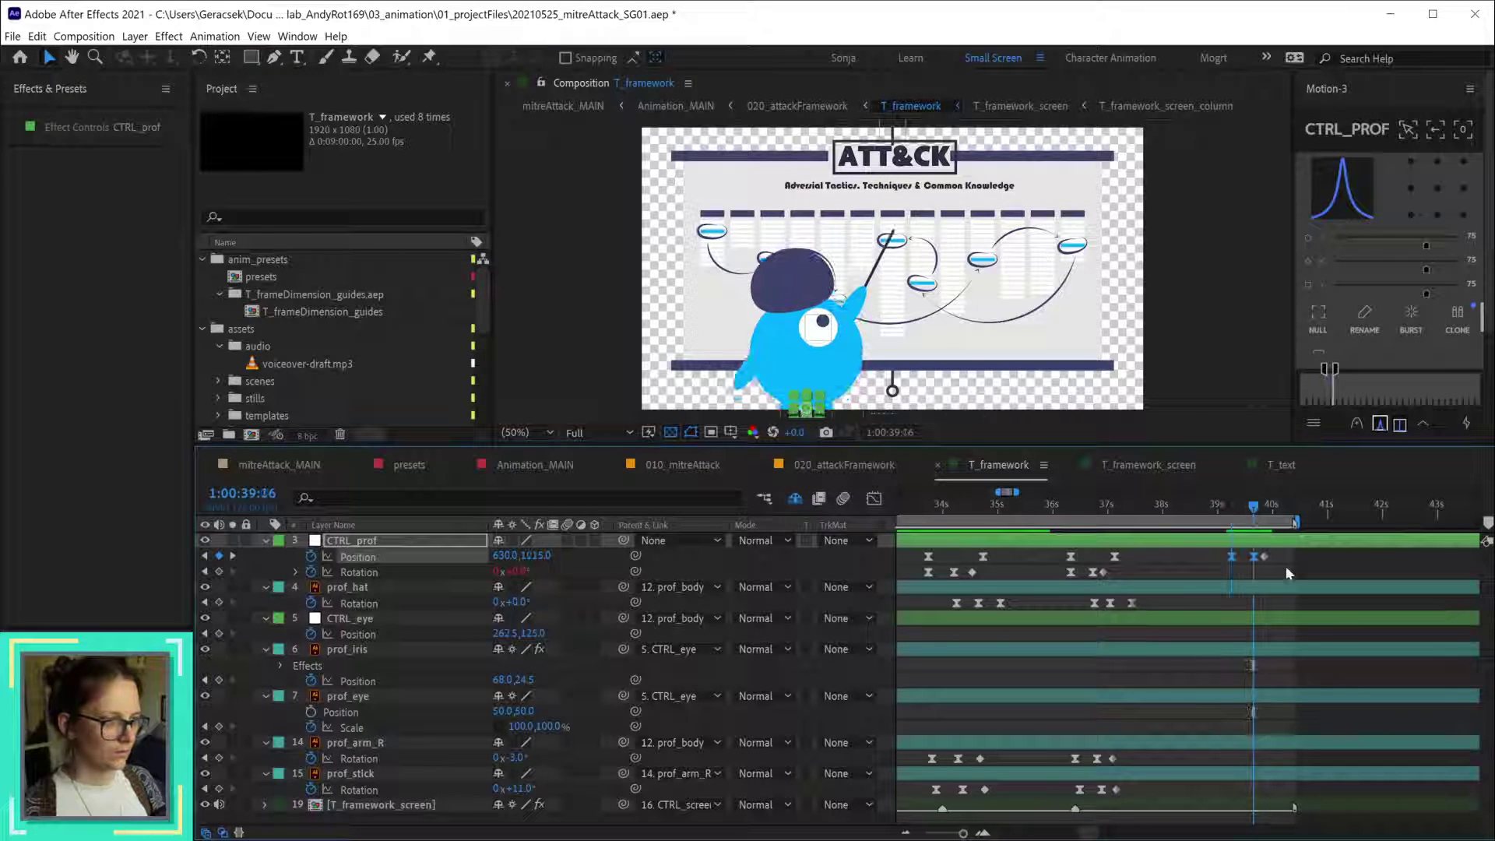
left_click(1285, 552)
key("shift+Down")
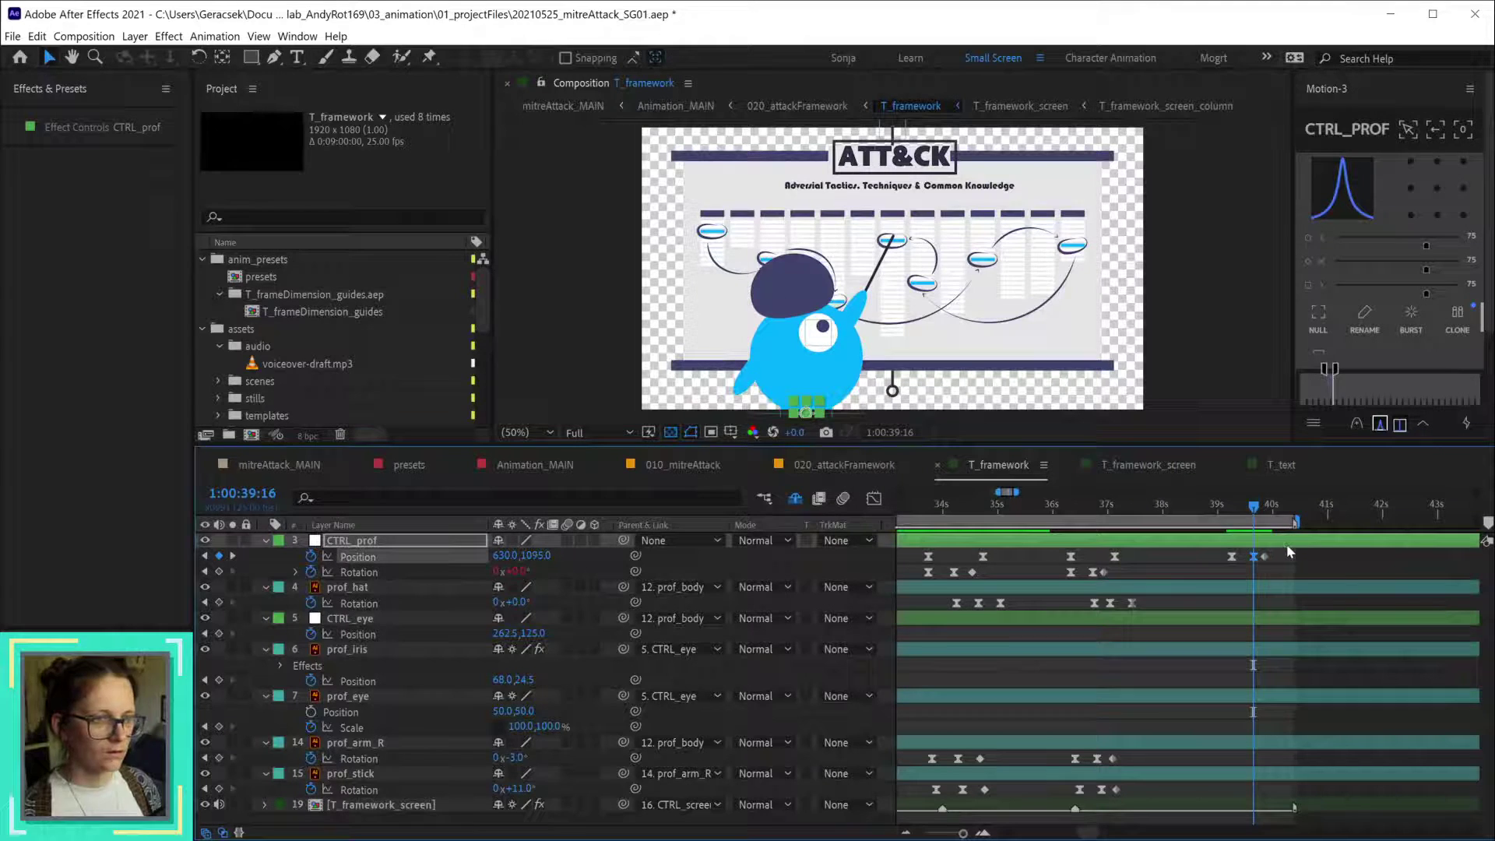
left_click(1312, 576)
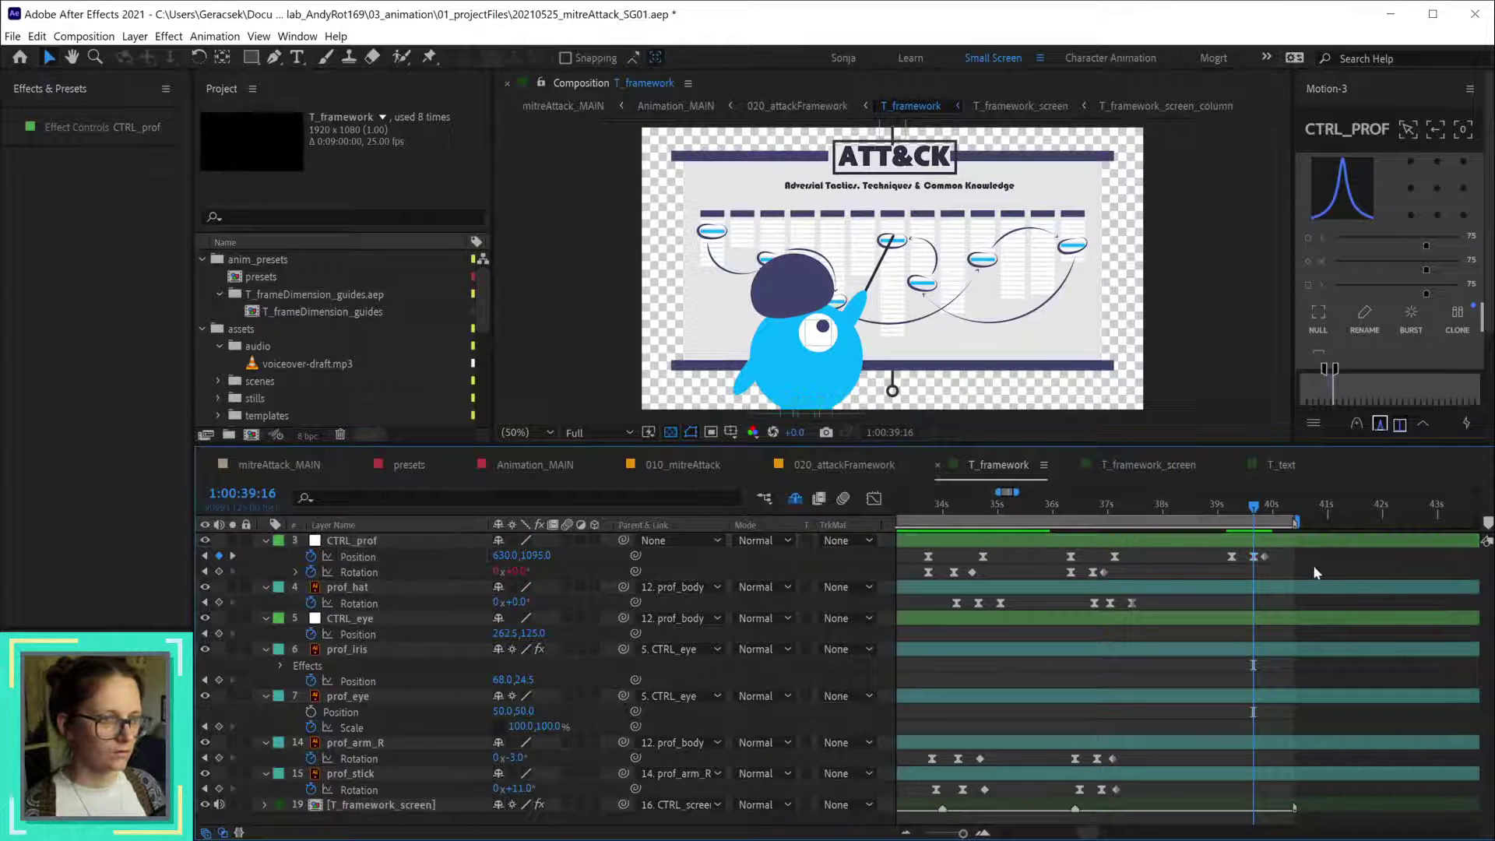
left_click(1233, 507)
left_click_drag(1236, 506, 1254, 514)
left_click(1274, 540)
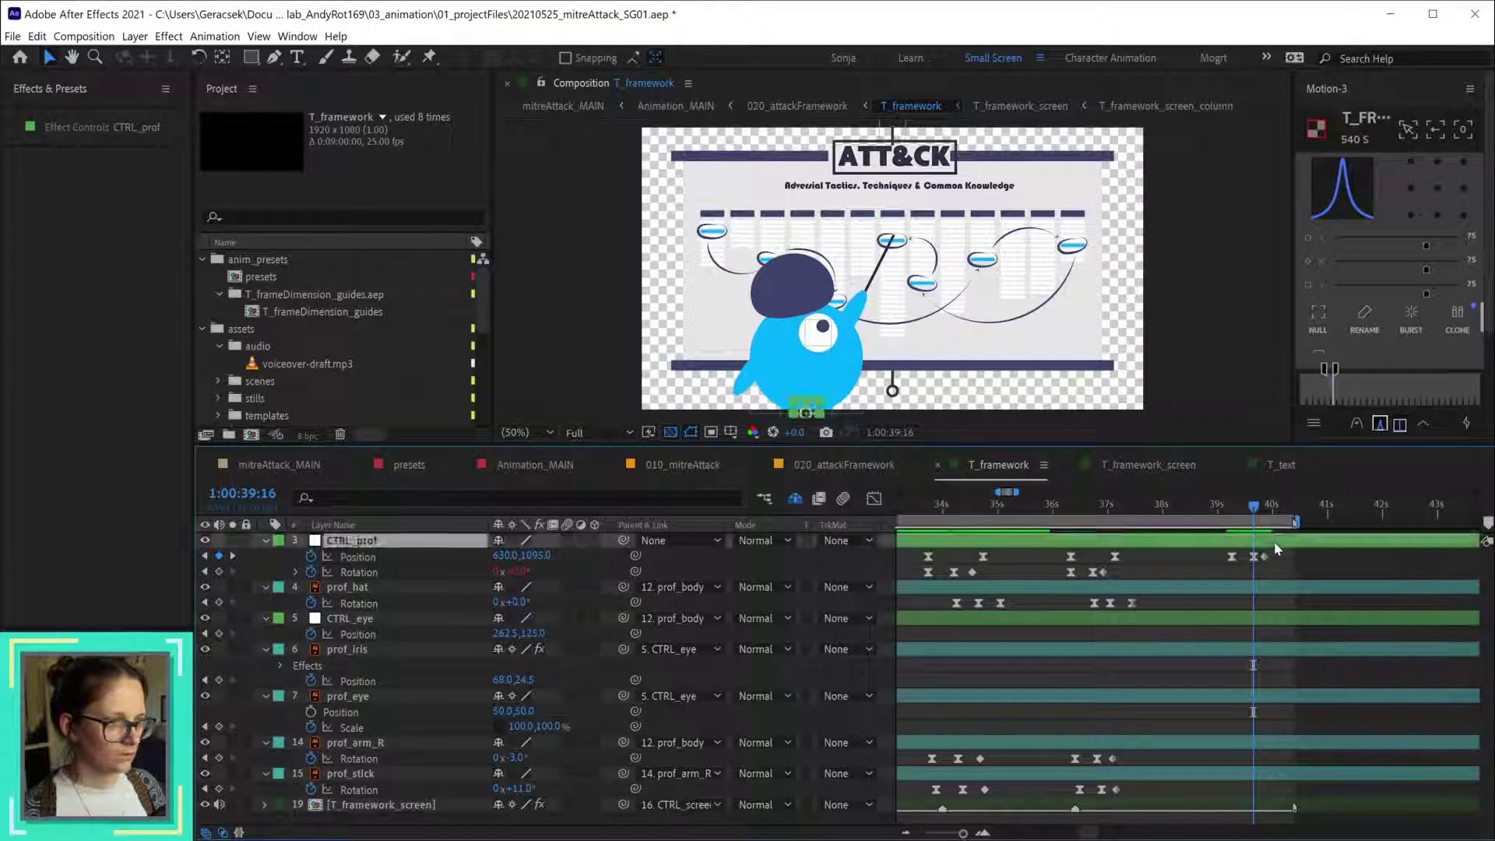
key("Up")
key("Up")
scroll(796, 366, "up", 2)
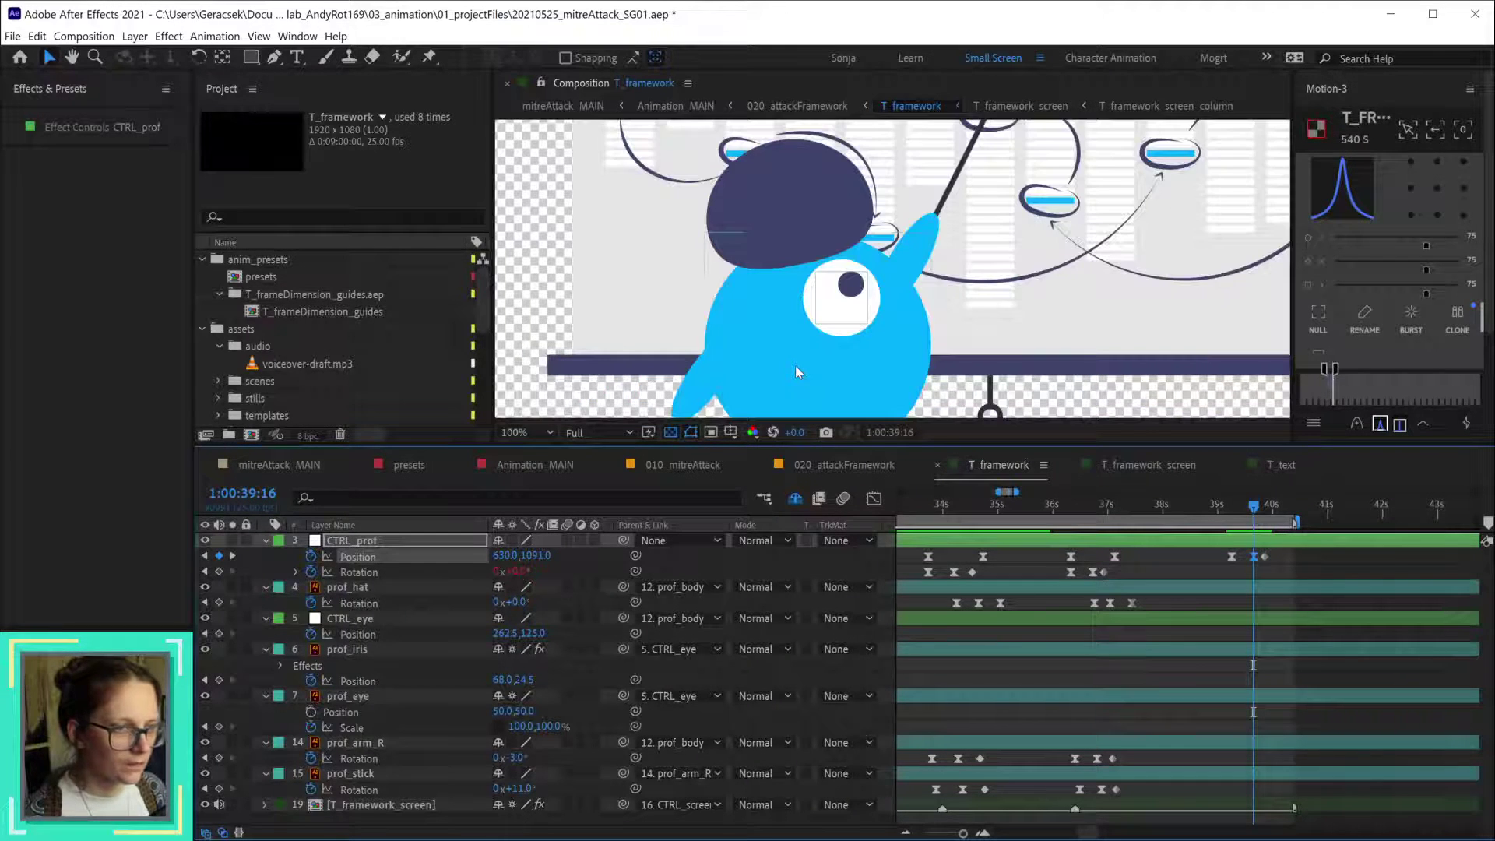
- Fine-tune CTRL_prof's Position keyframe at 1:00:39:16 to 630, 1084
left_click_drag(871, 373, 849, 276)
key("Up")
key("Up")
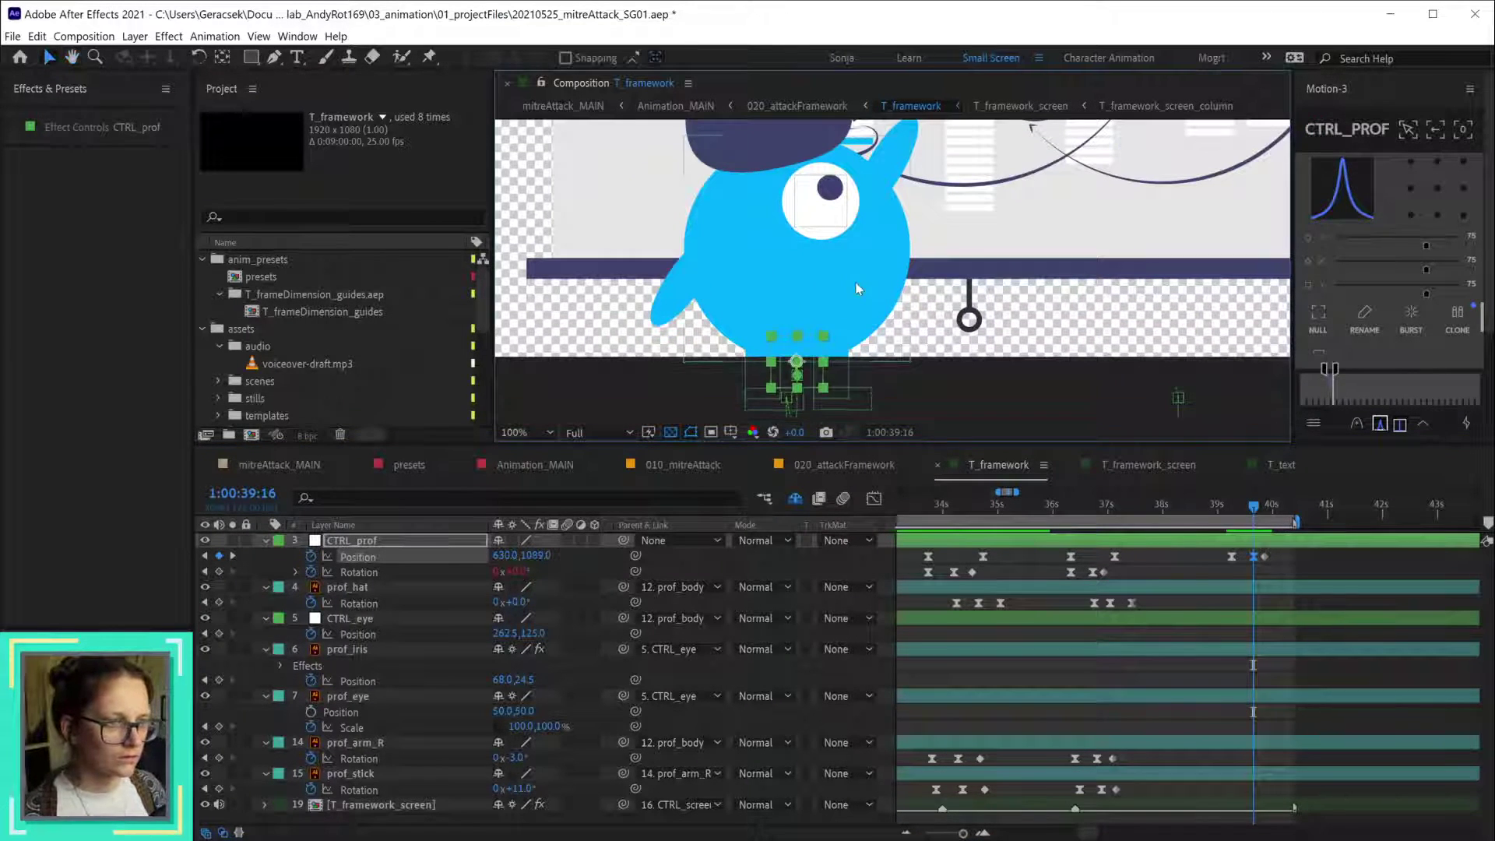
key("Up")
key("Up")
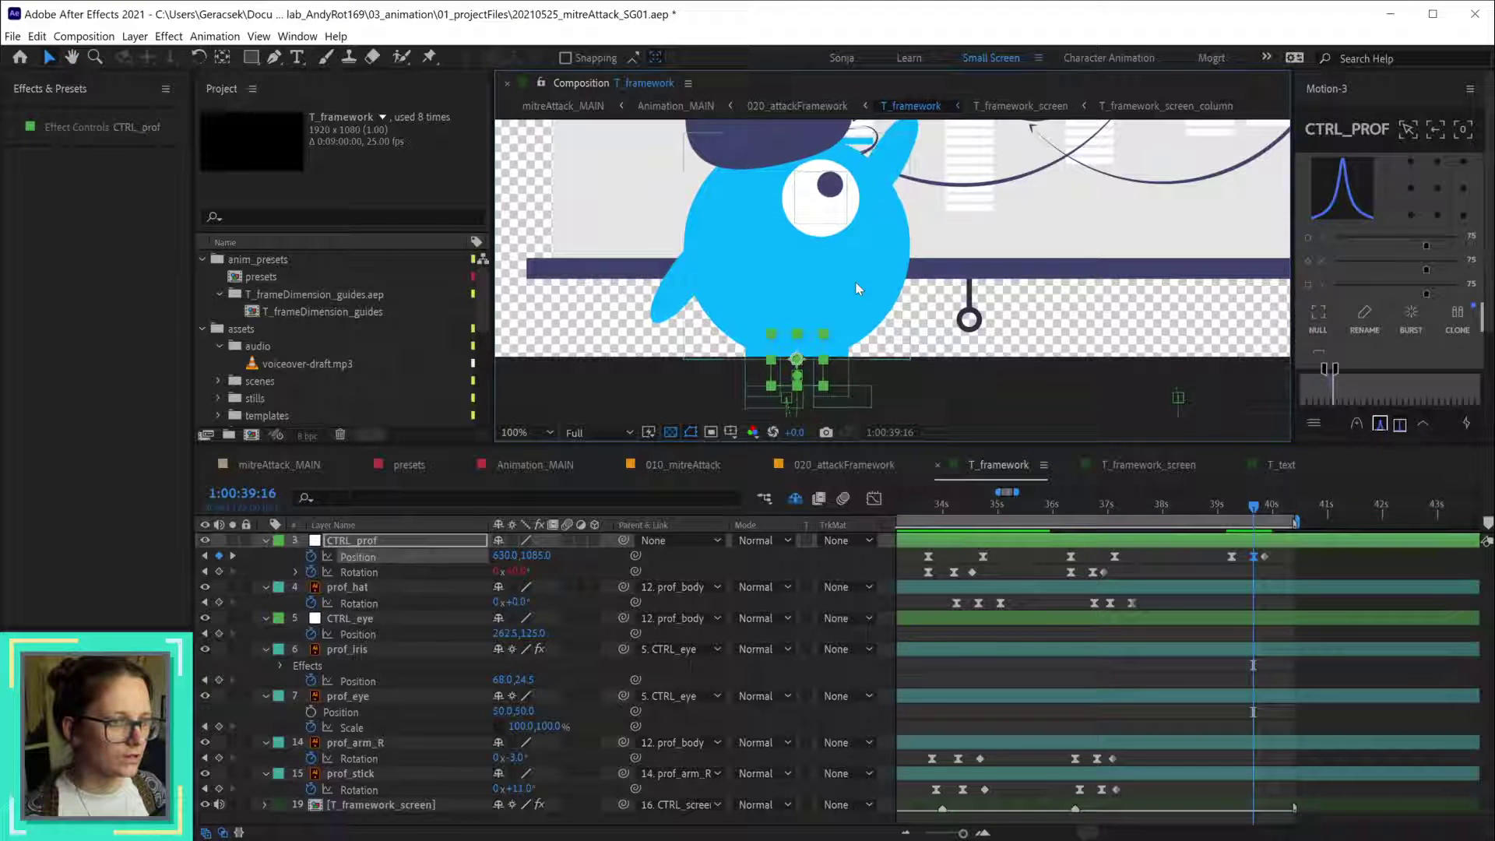
key("Up")
key("Up")
key("Up")
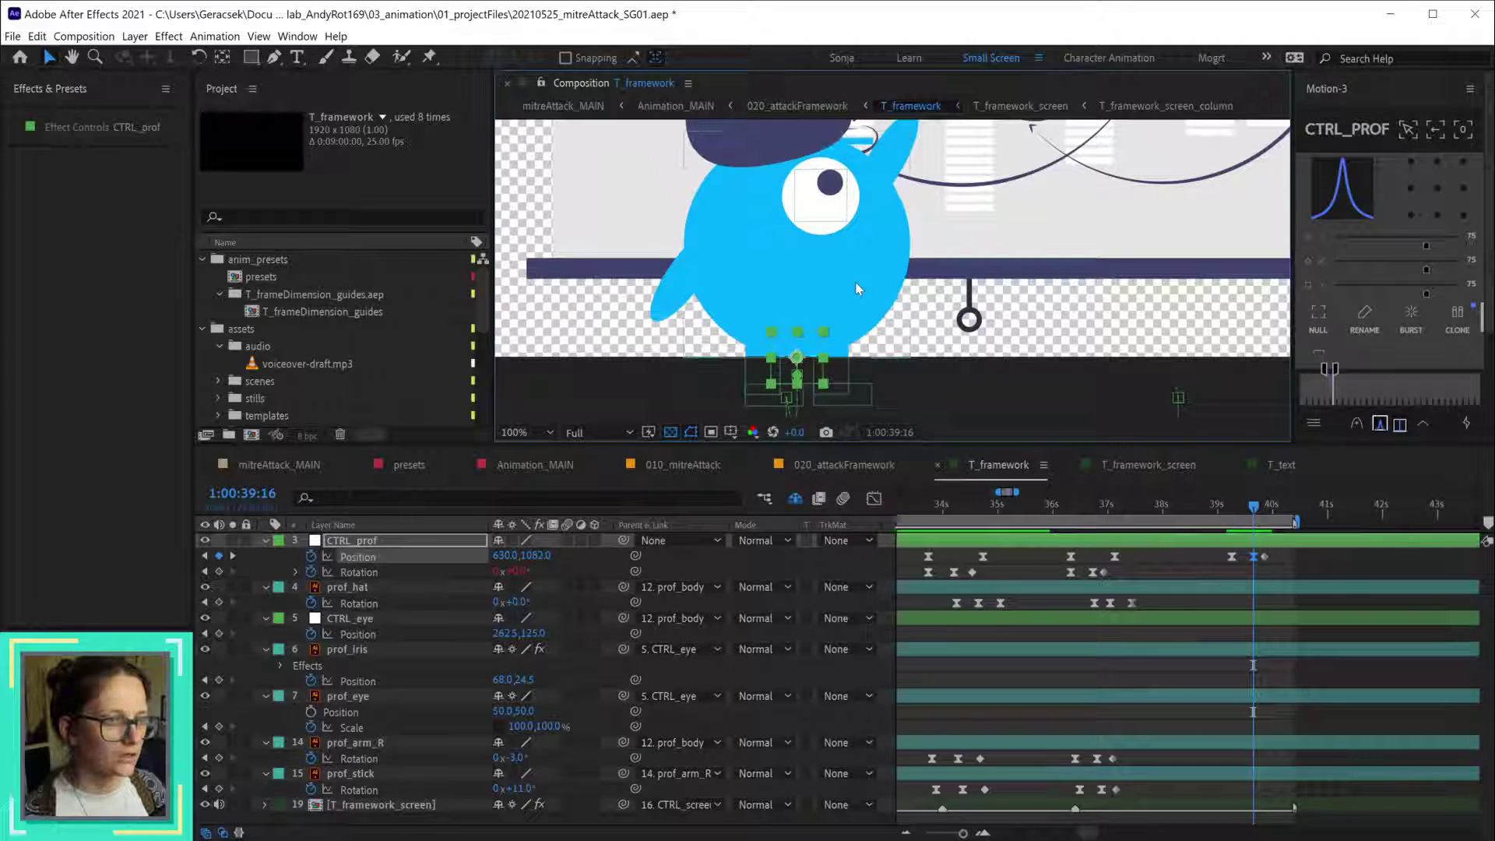
key("Down")
key("Down")
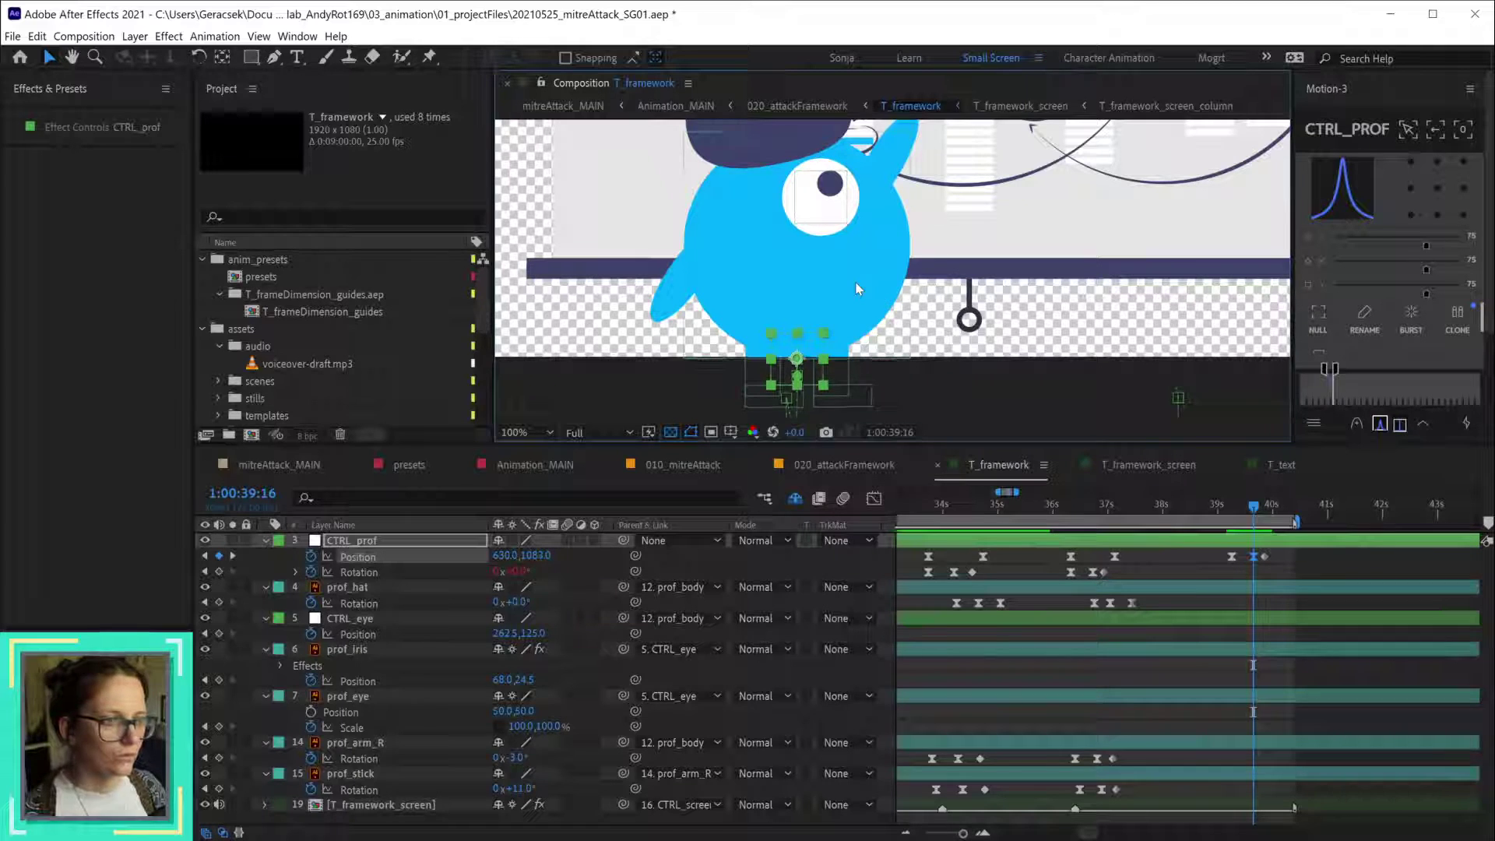
scroll(832, 217, "down", 2)
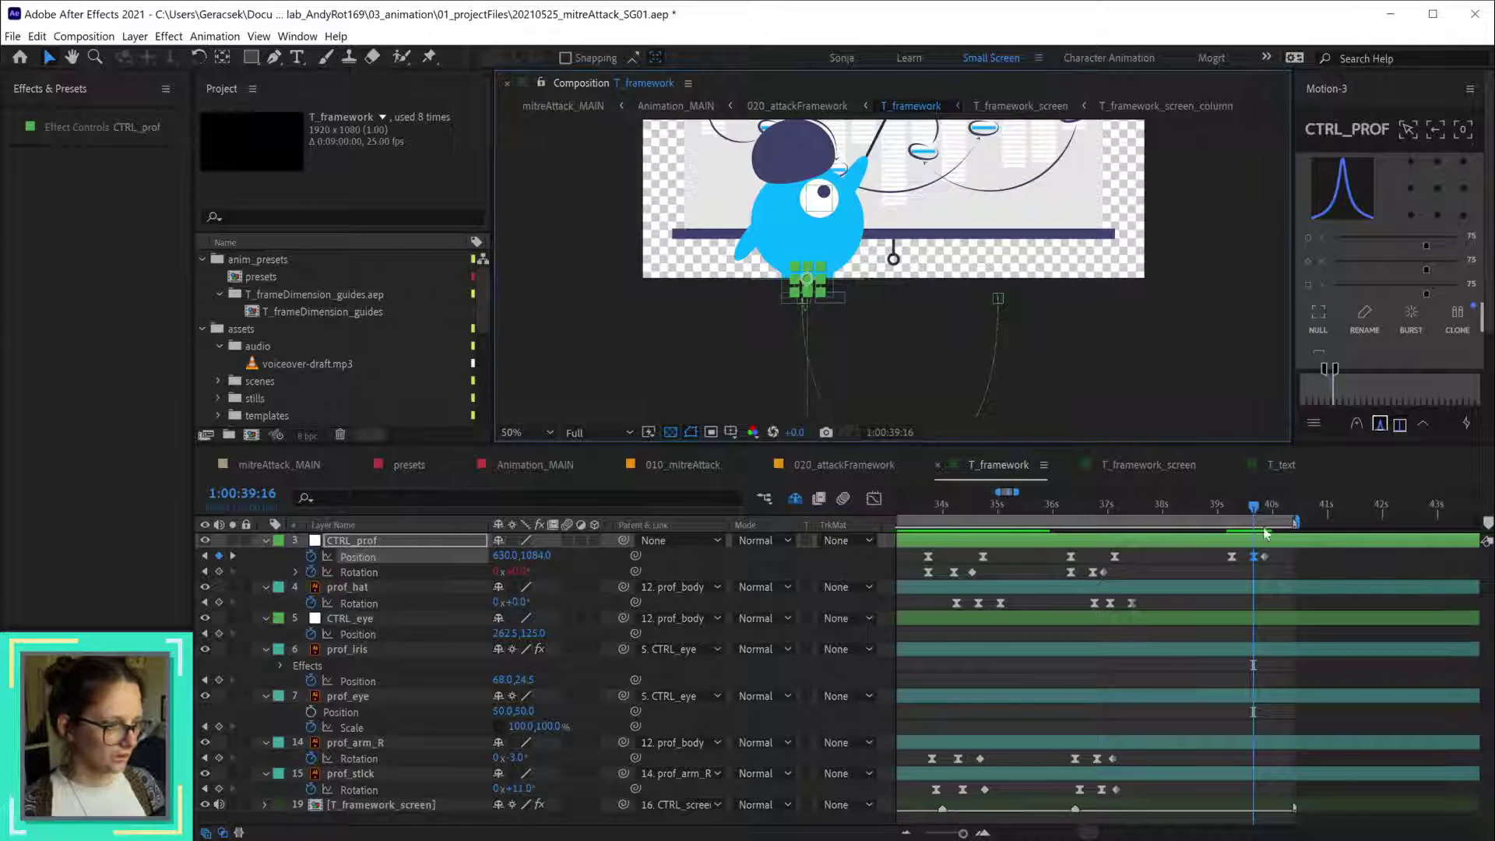
- Copy the three preceding Rotation keyframes of prof_arm_R and prof_stick and paste them starting at 1:00:39:08
left_click_drag(1254, 506, 1237, 507)
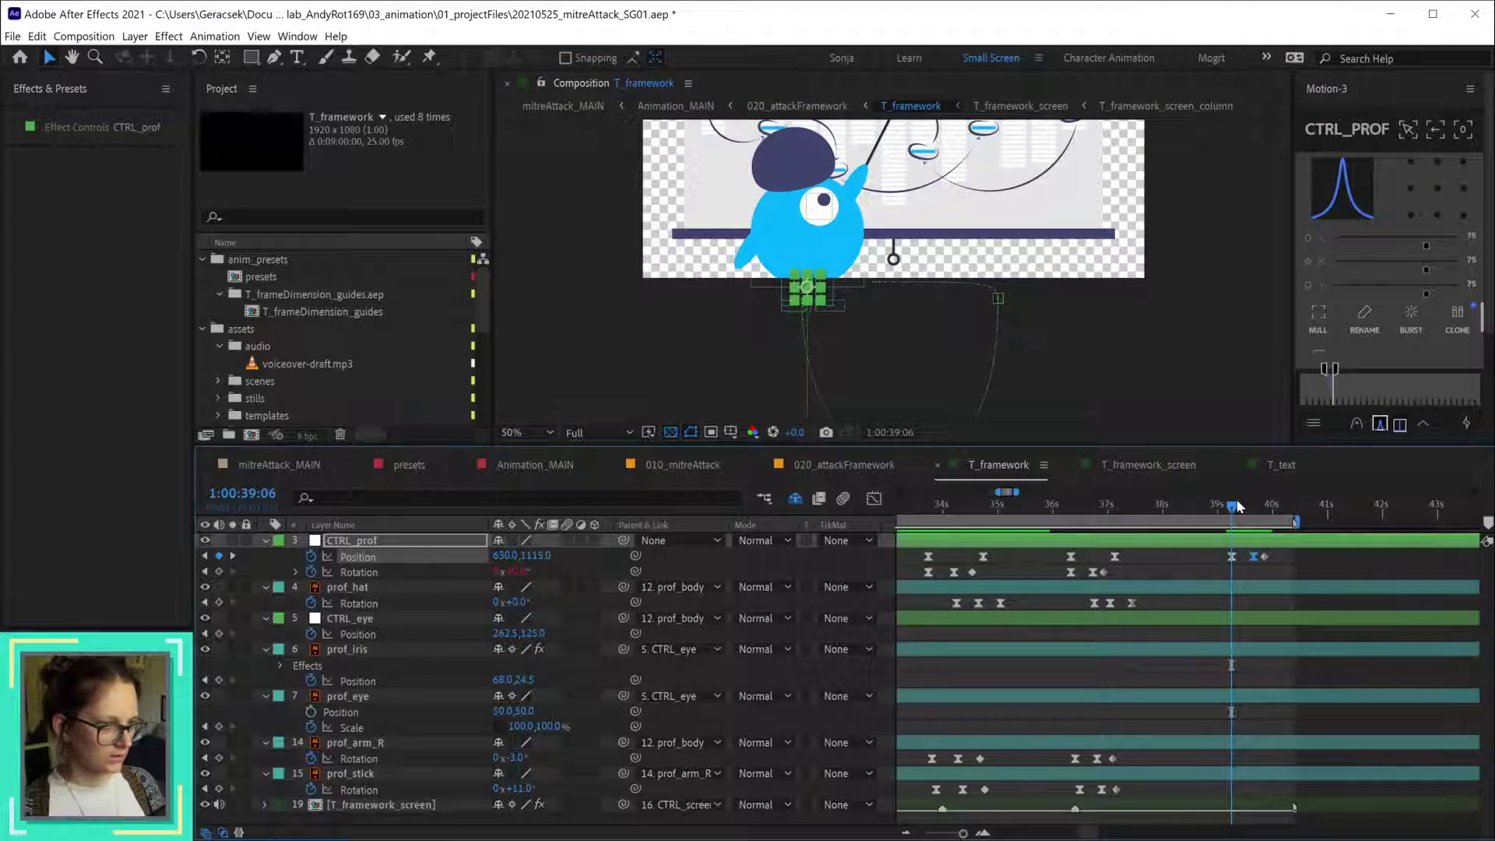
left_click(1238, 506)
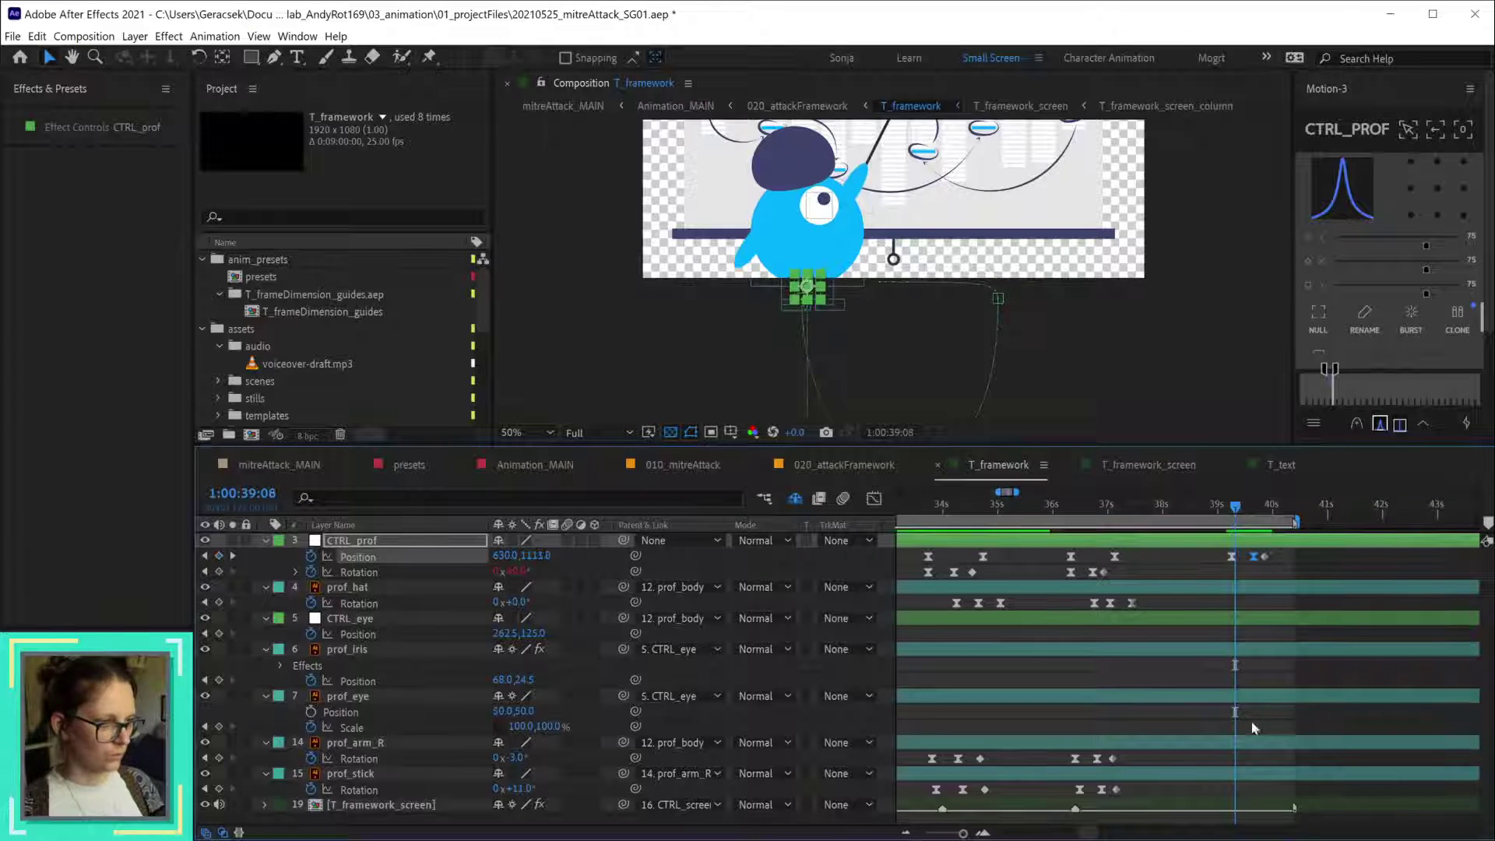
left_click_drag(1061, 750, 1122, 799)
left_click(1380, 425)
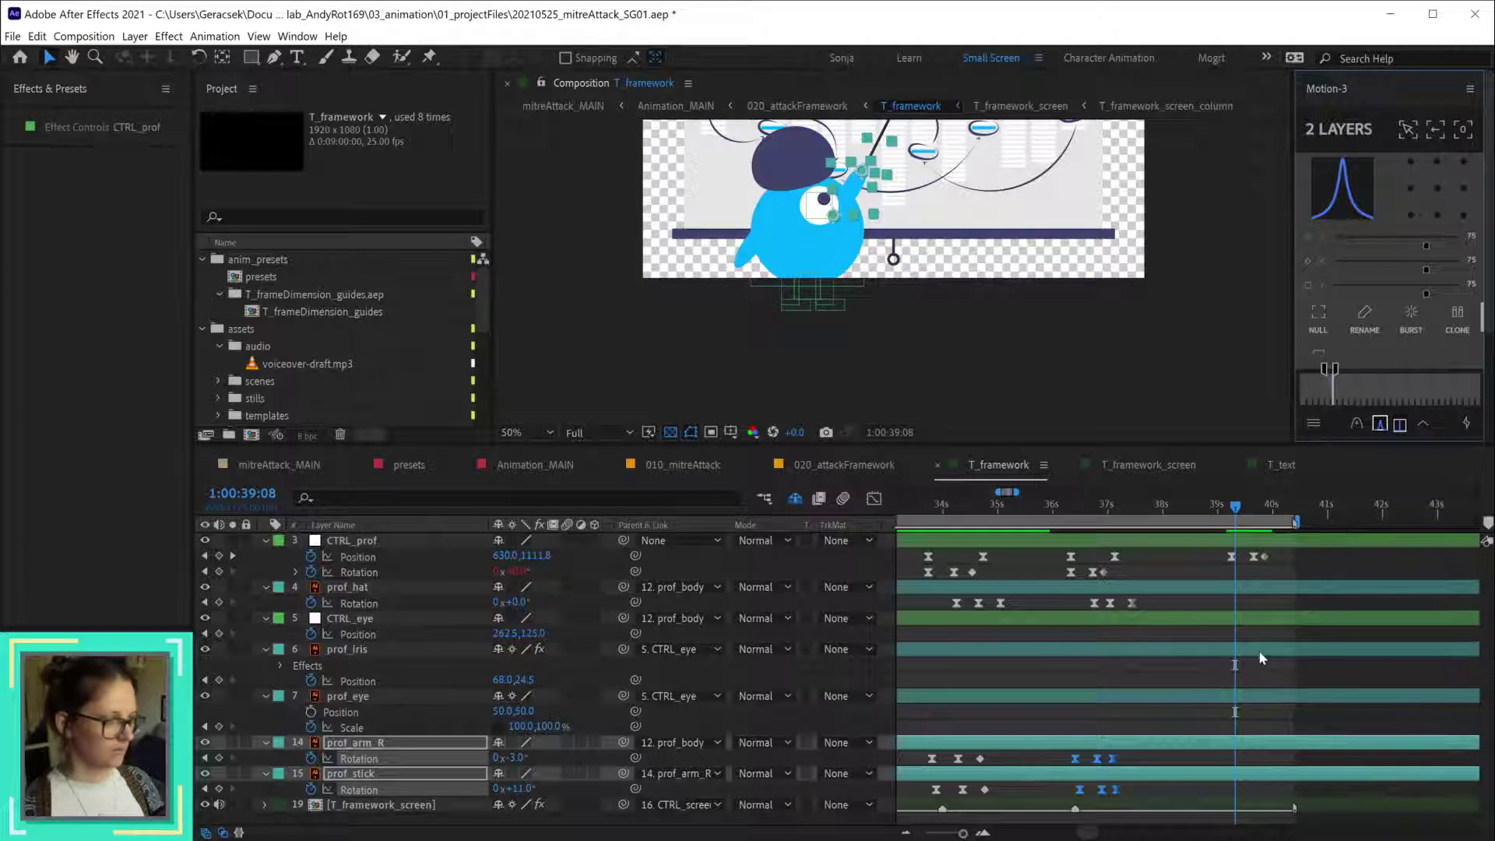
key("ctrl+z")
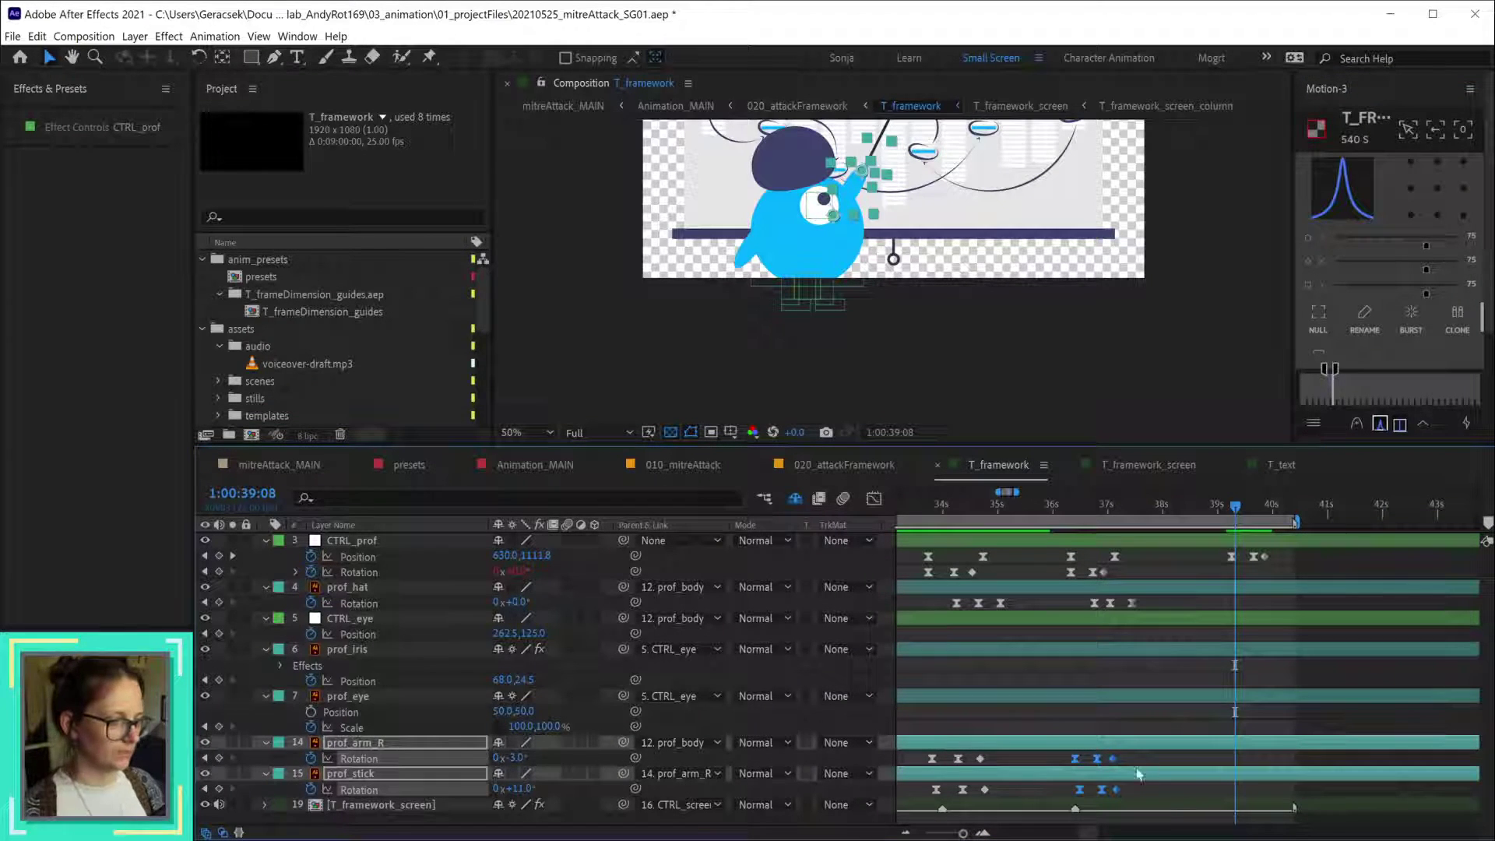
left_click(1380, 424)
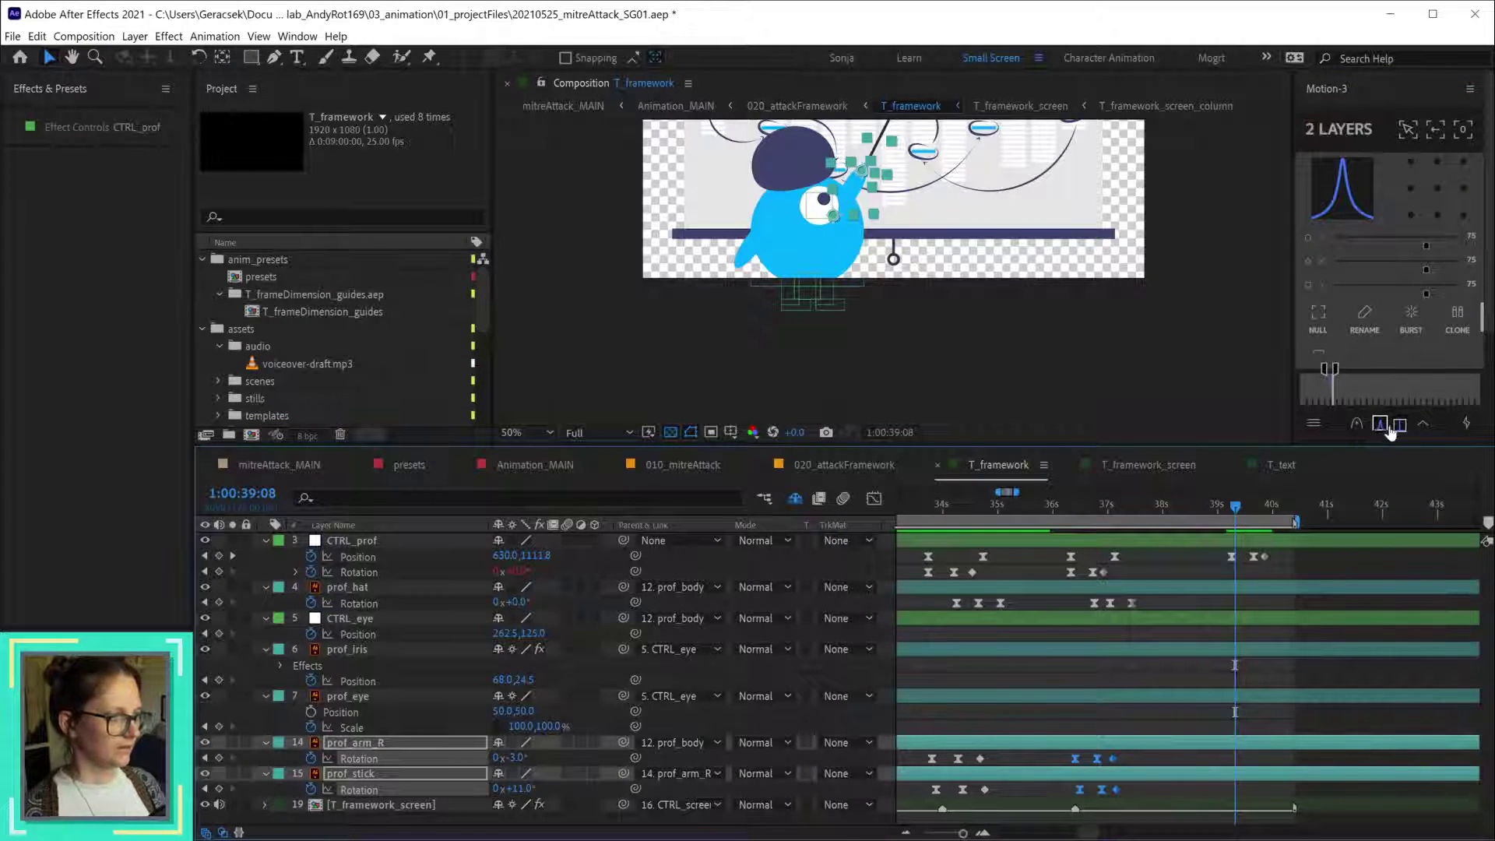
key("ctrl+v")
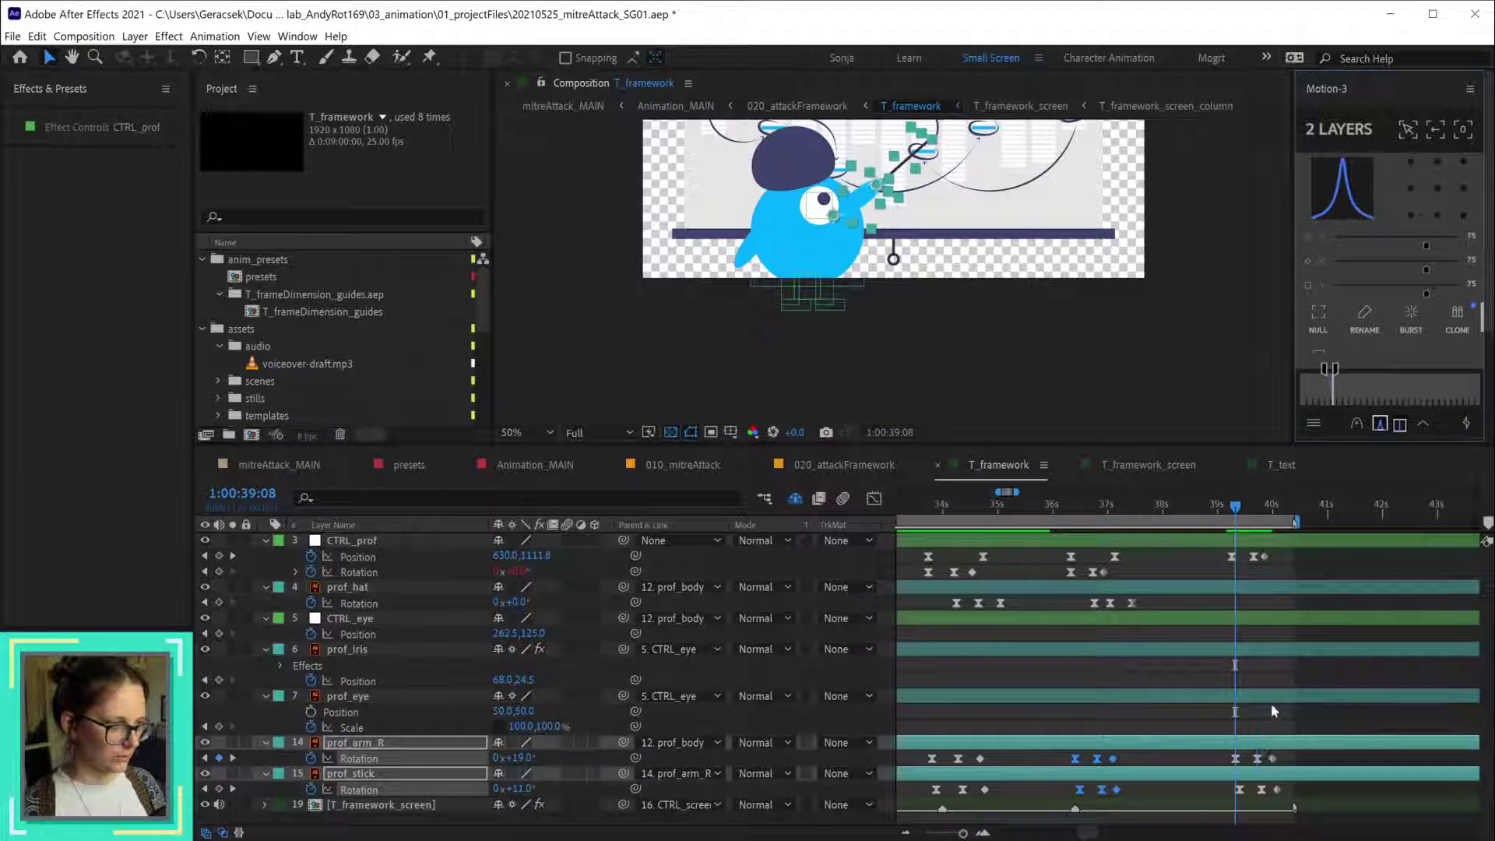
- Set prof_arm_R's Rotation keyframe at 1:00:40:00 to 123° and preview the exit from 1:00:39:01
left_click(1254, 510)
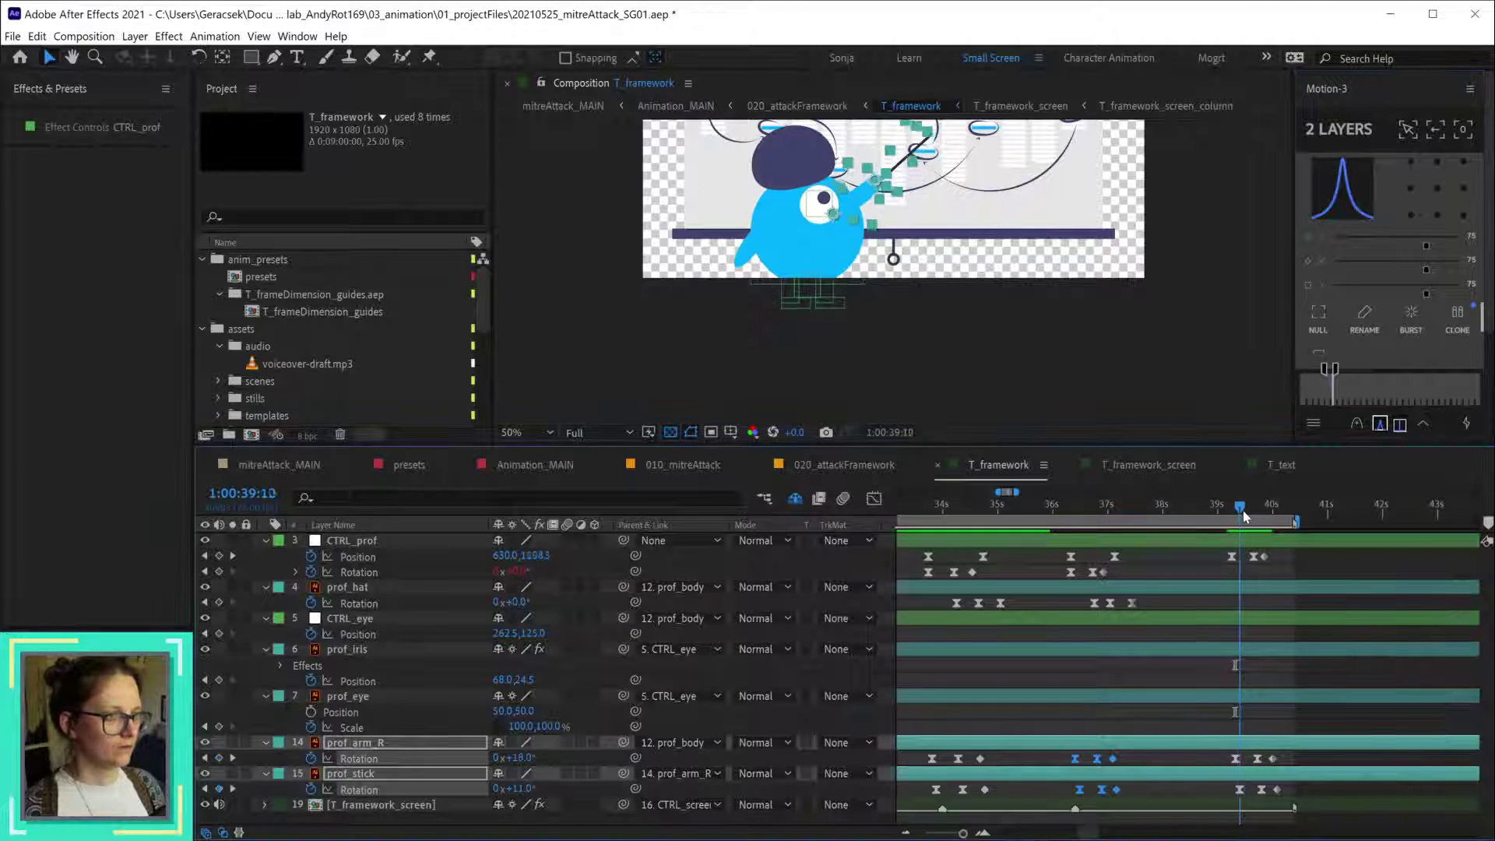
left_click_drag(1254, 510, 1273, 520)
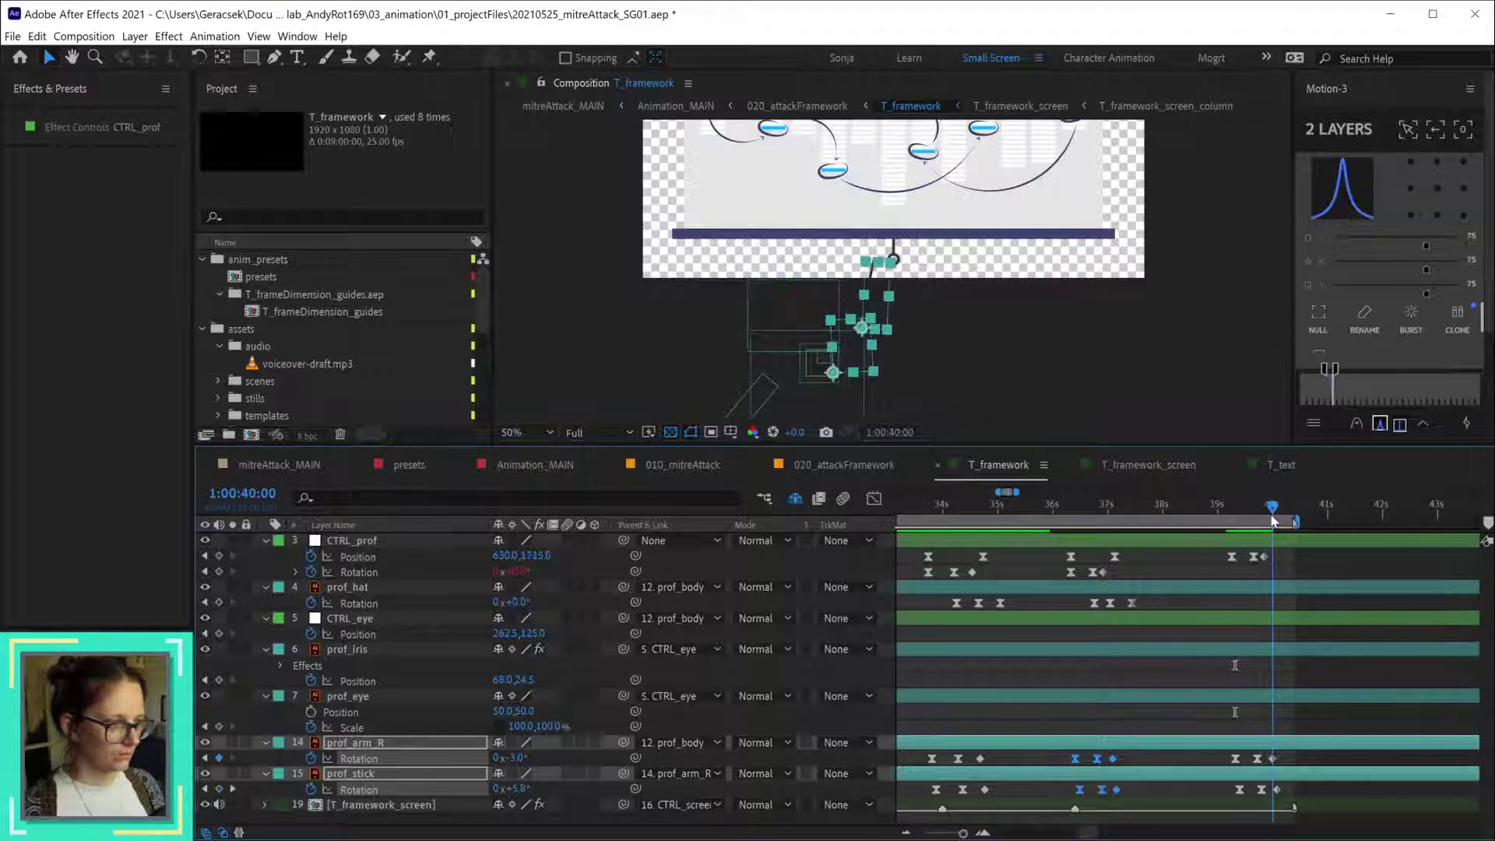
left_click(1299, 761)
left_click_drag(514, 757, 472, 774)
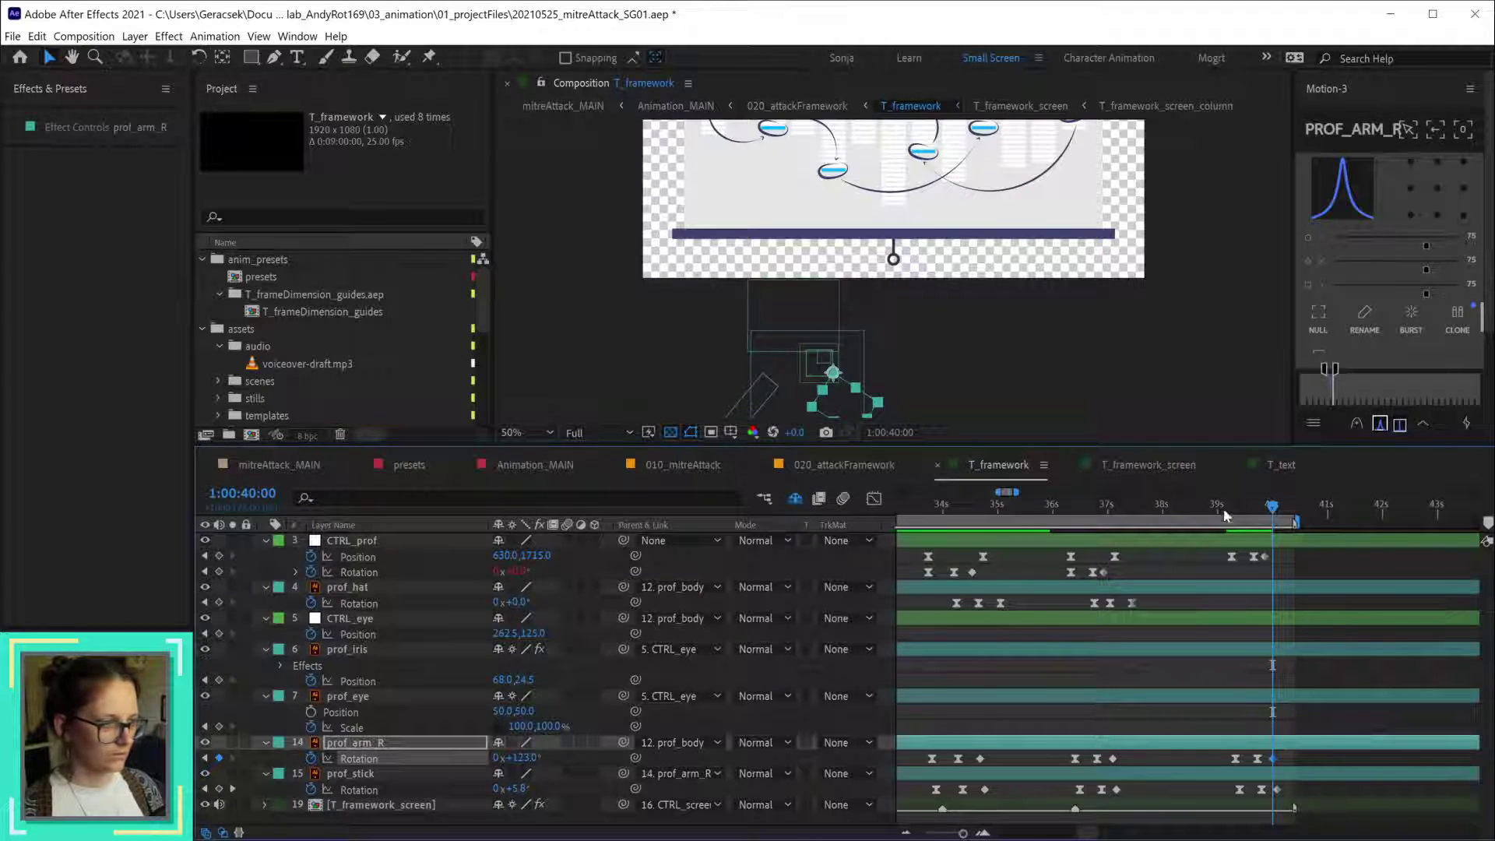
left_click_drag(1253, 520, 1222, 508)
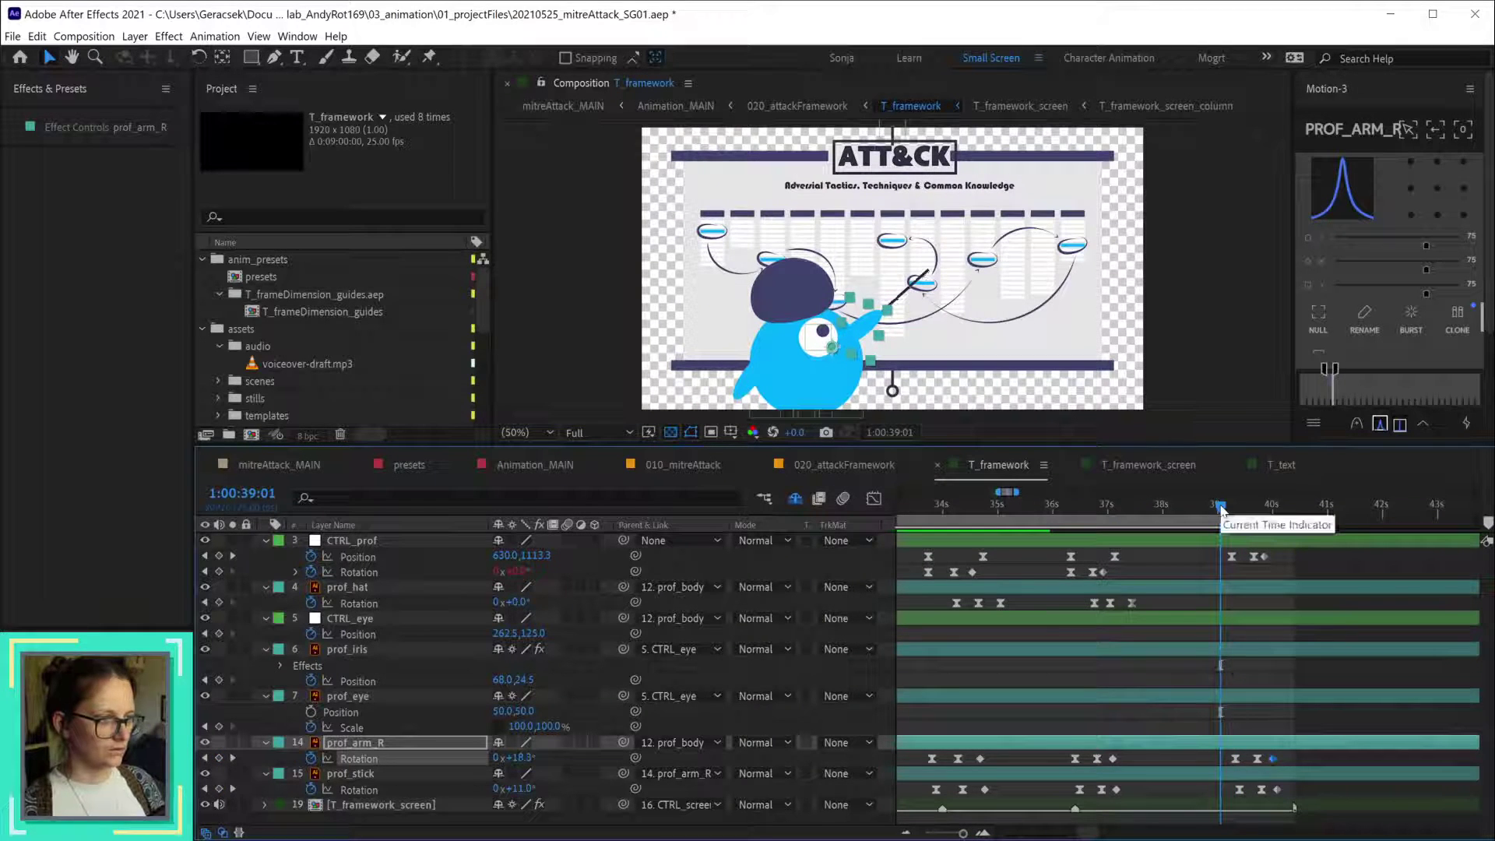
key("space")
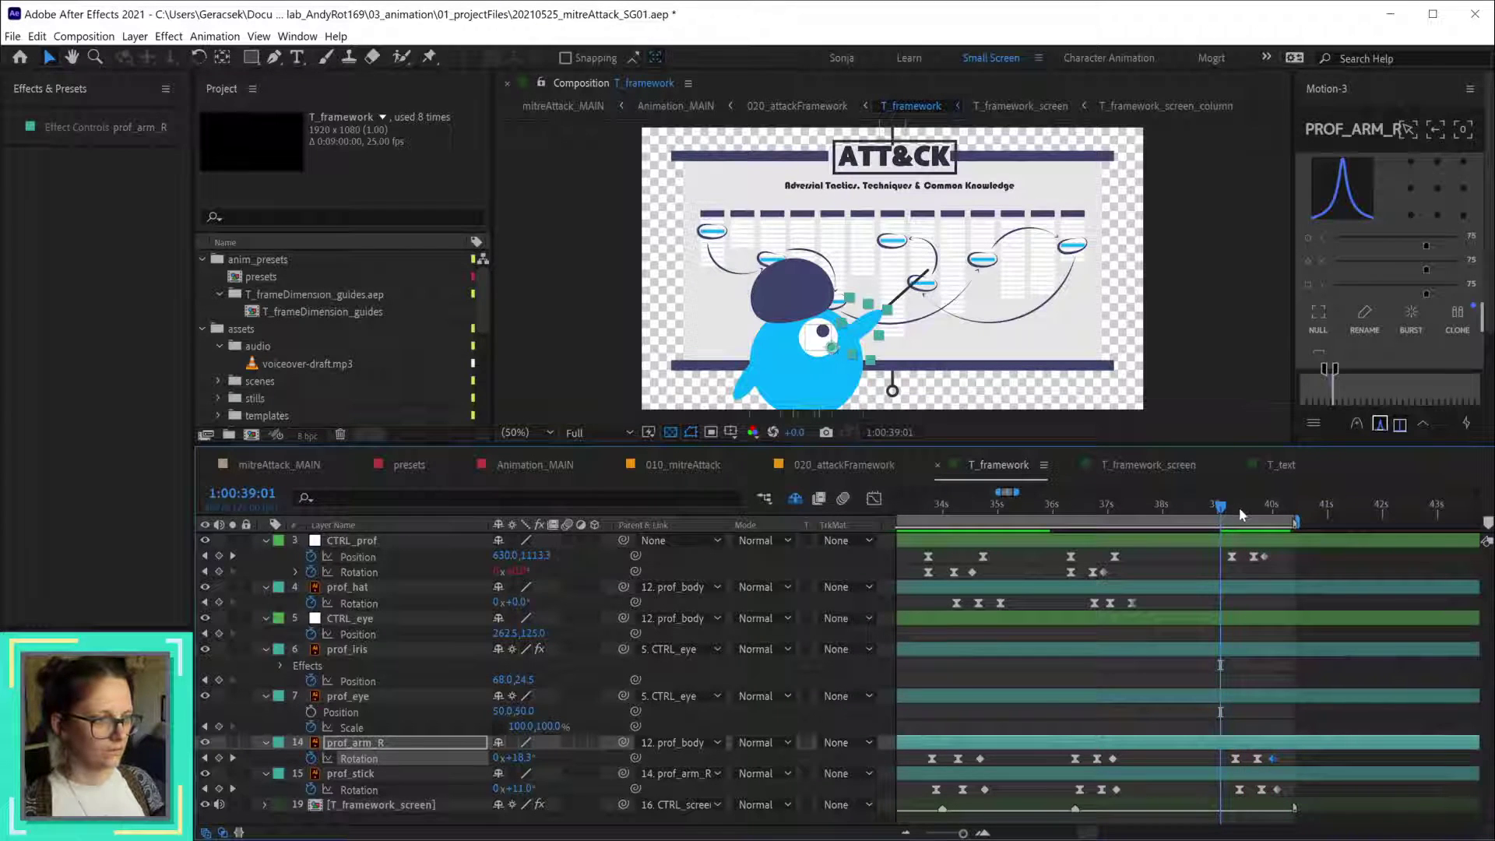
- Try to shift the exit keyframes of CTRL_prof, prof_arm_R and prof_stick so they start at 1:00:40:09
left_click_drag(1274, 514, 1292, 516)
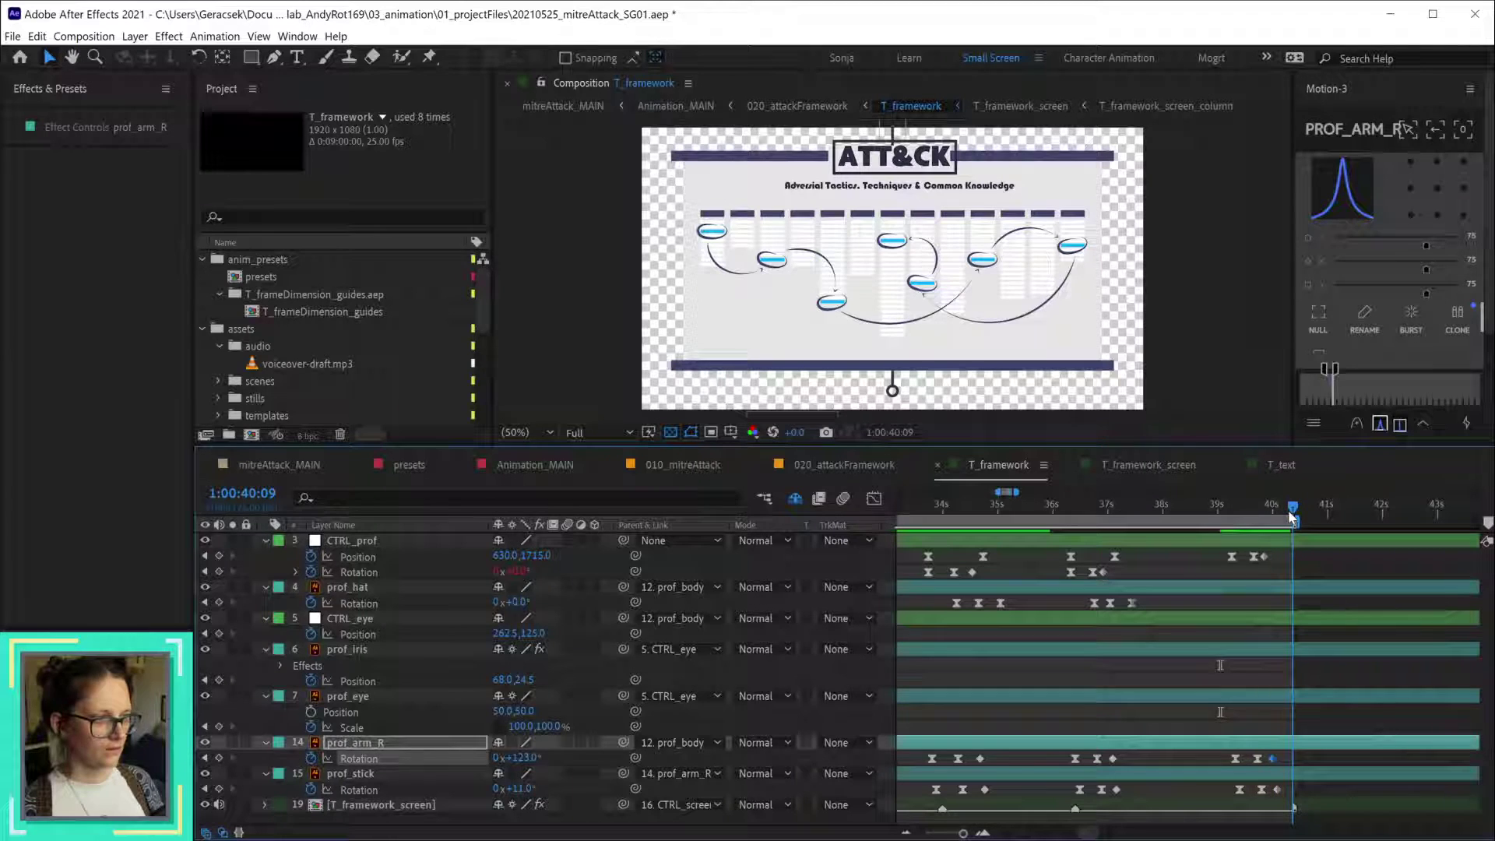
left_click_drag(1221, 550, 1322, 792)
left_click_drag(1234, 563, 1302, 567)
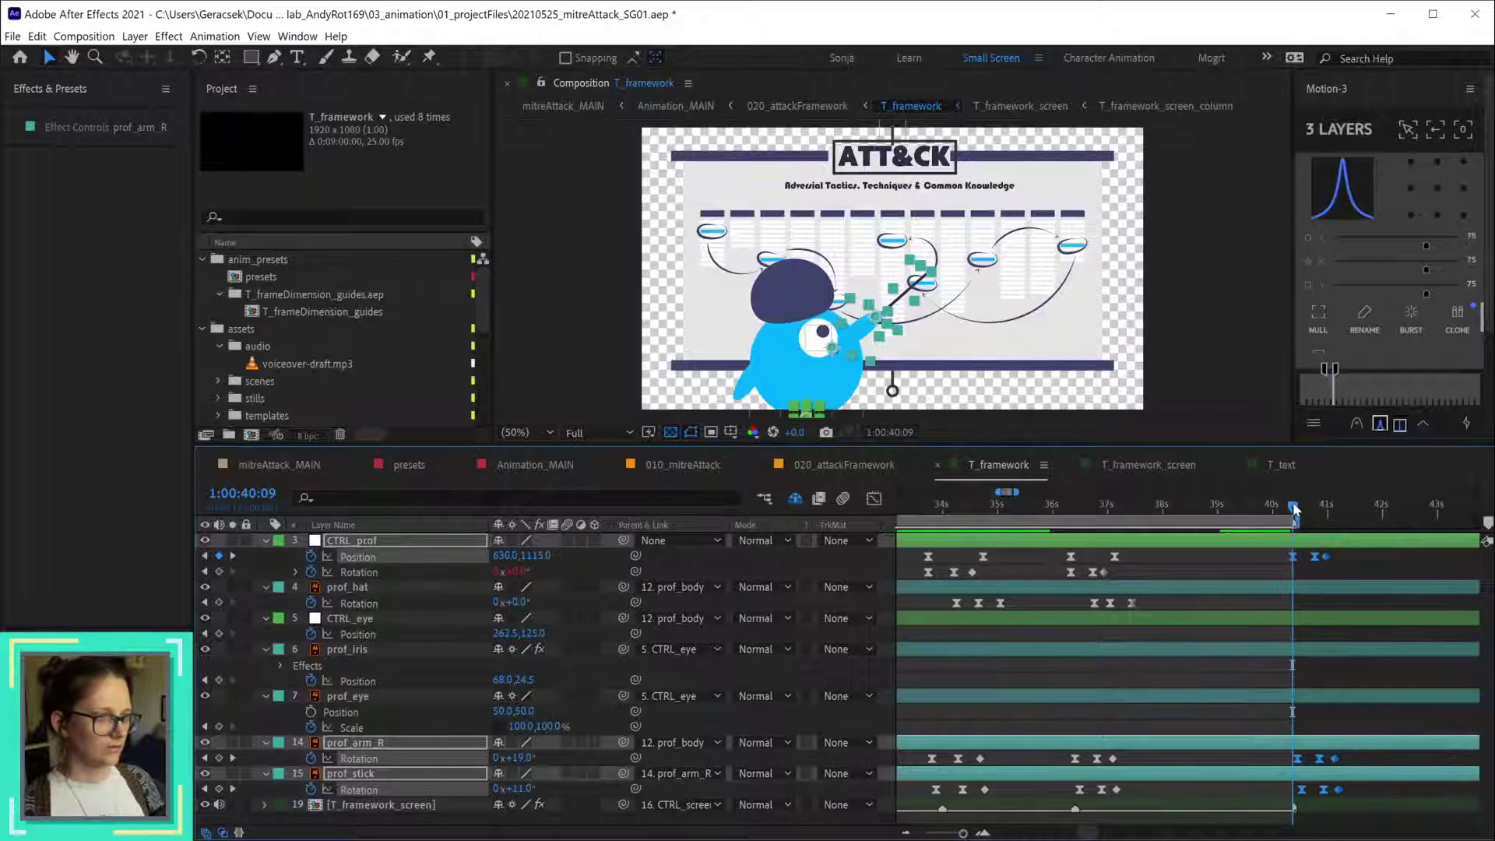
mouse_move(1297, 510)
left_mouse_down()
mouse_move(1327, 512)
mouse_move(1293, 513)
left_mouse_up()
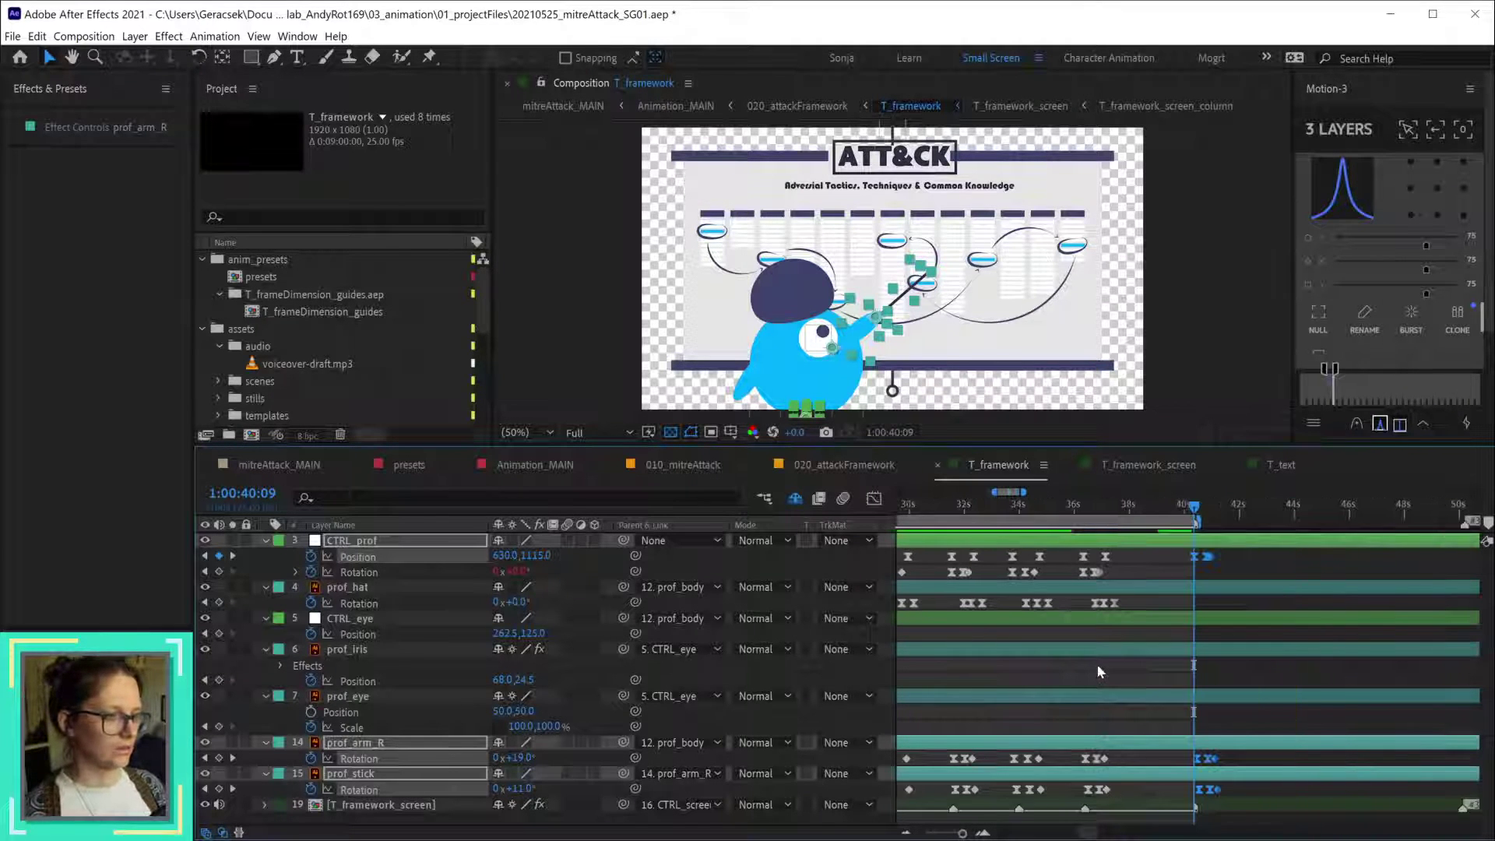
- Compare the shifted exit keyframes with the markers along the whole timeline, and undo the shift
key("minus")
left_click_drag(1246, 654, 1402, 655)
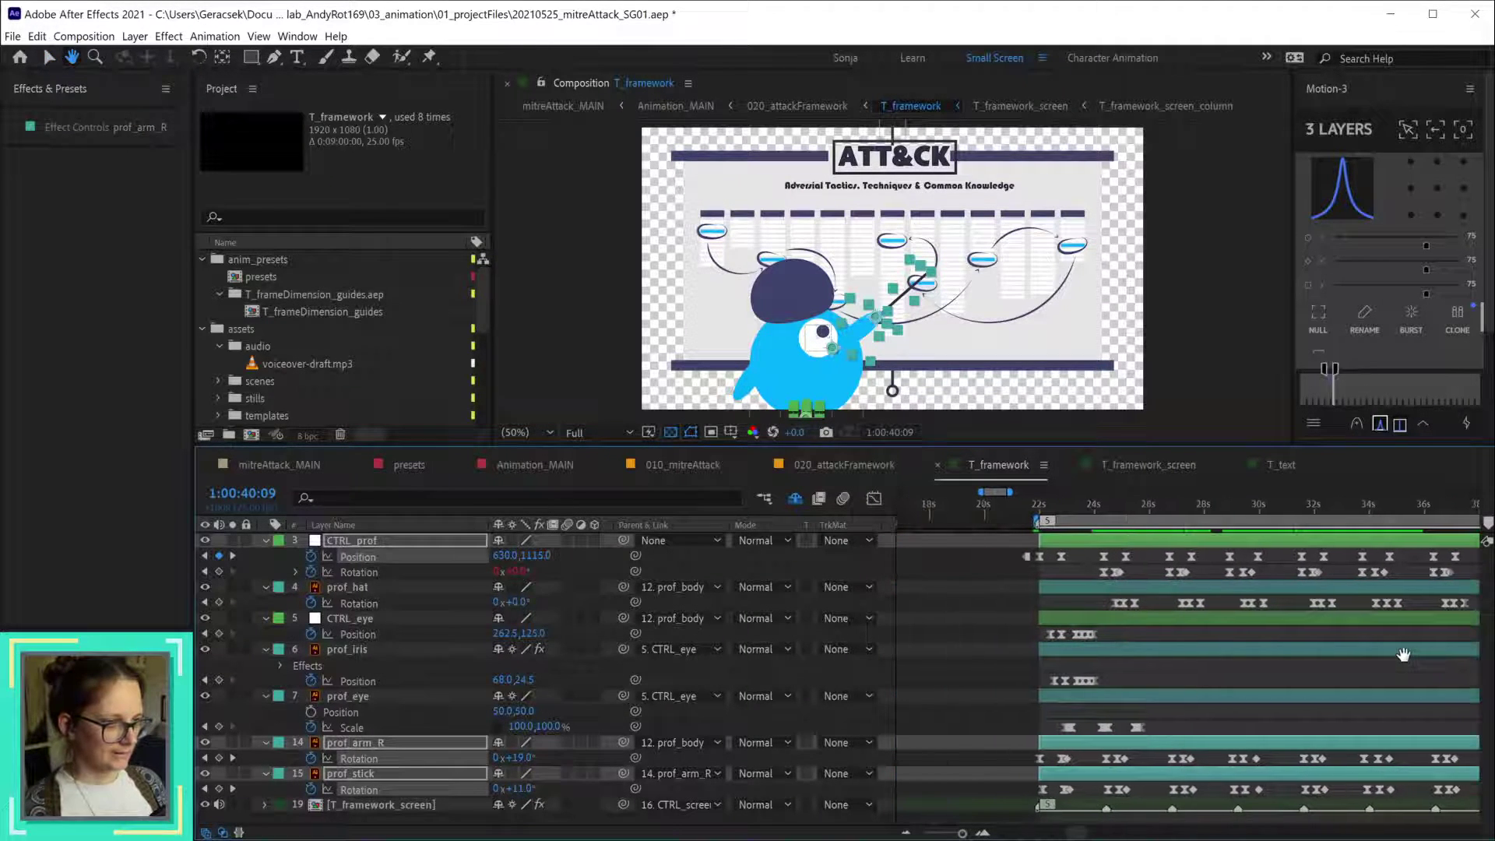
key("v")
key("minus")
key("minus")
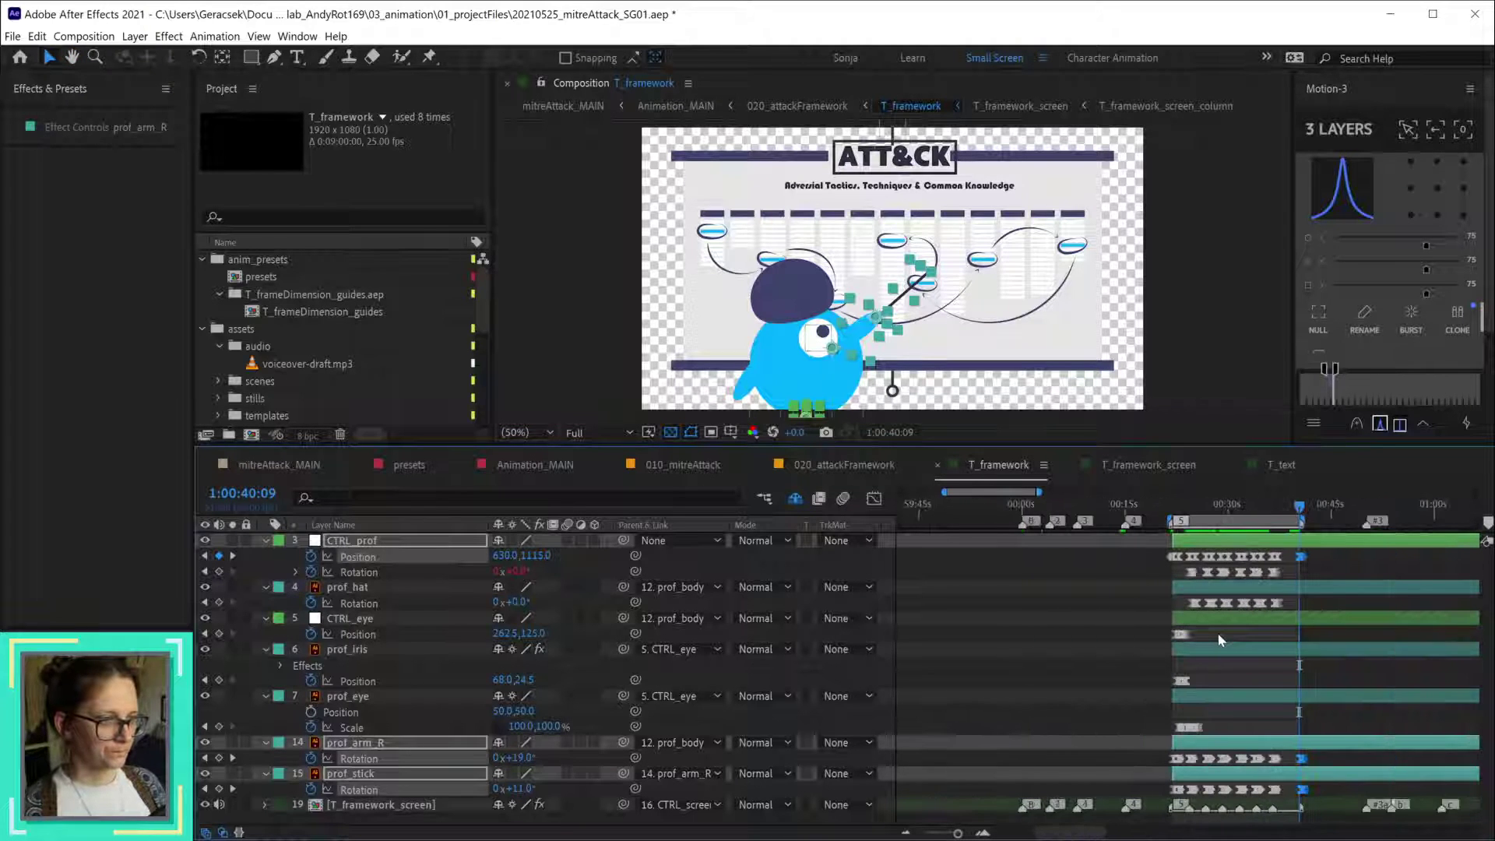
key("minus")
left_click(1115, 511)
left_click_drag(1115, 511, 1252, 519)
key("equal")
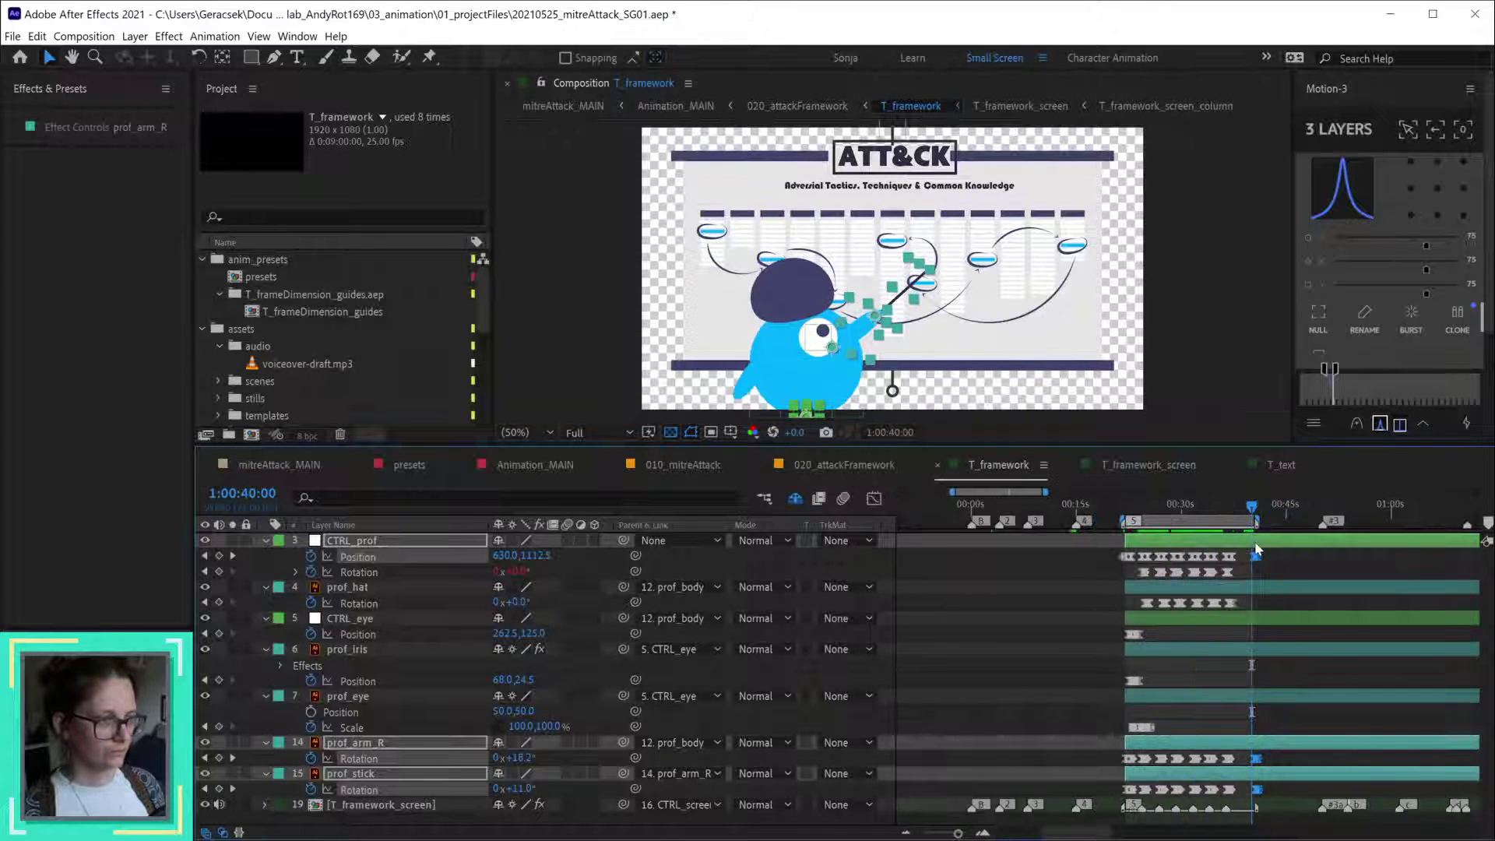
key("equal")
mouse_move(1250, 508)
left_mouse_down()
mouse_move(1275, 516)
mouse_move(1253, 519)
left_mouse_up()
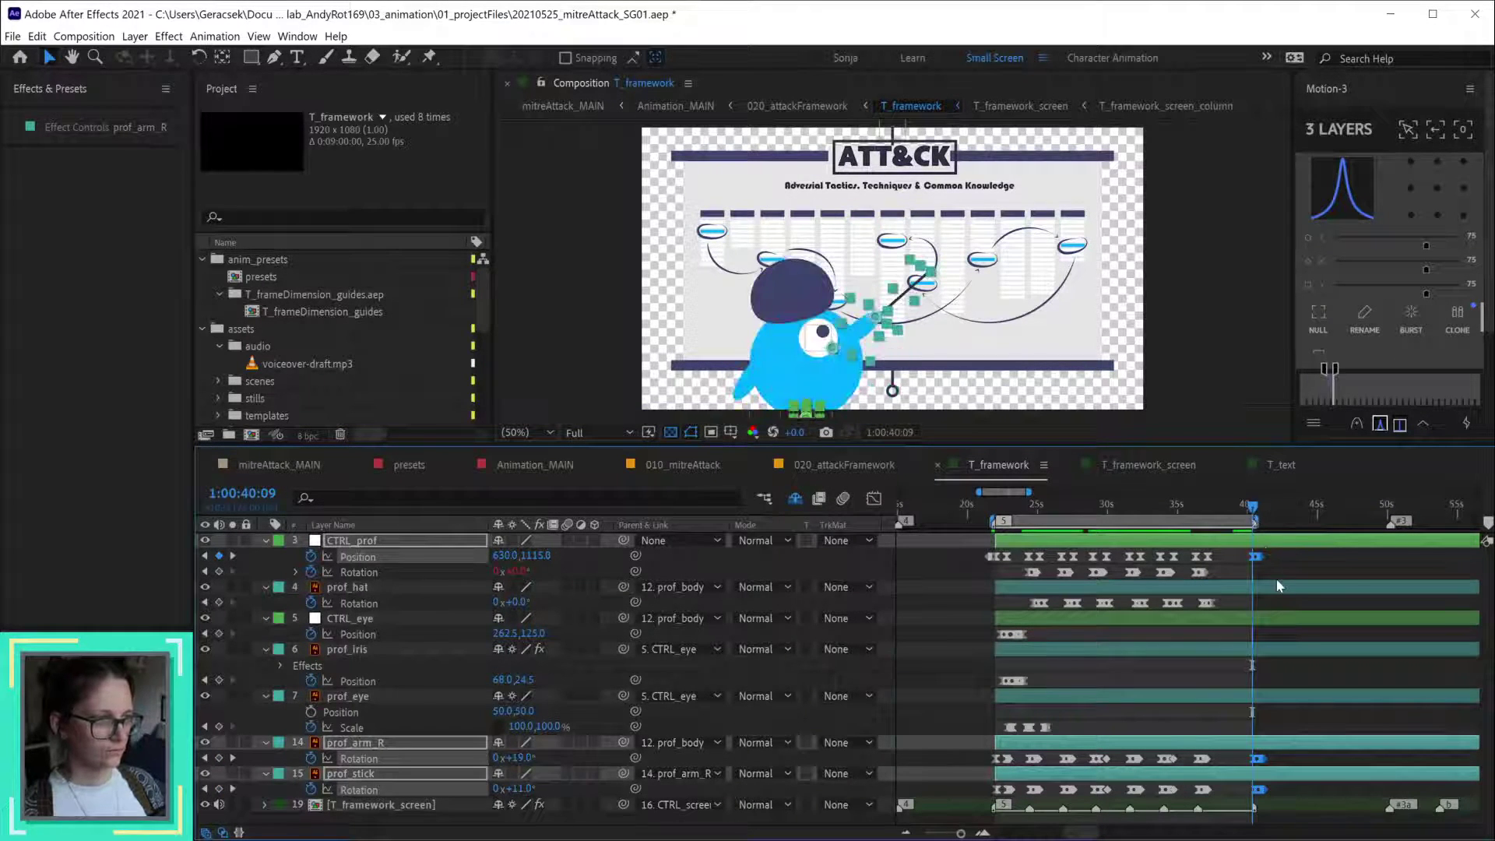
scroll(1277, 586, "up", 5)
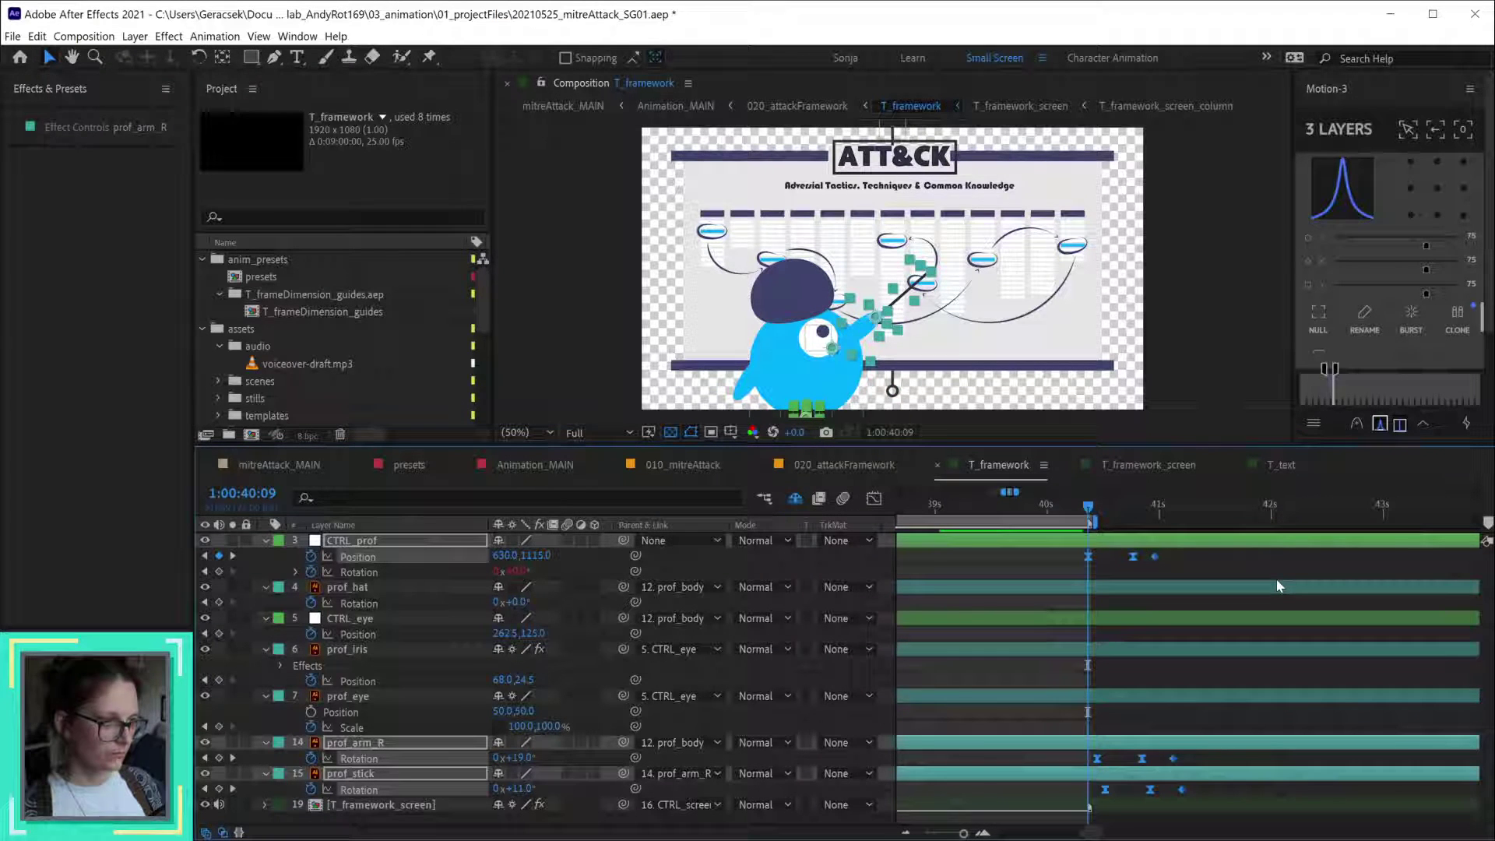
scroll(1130, 573, "down", 2)
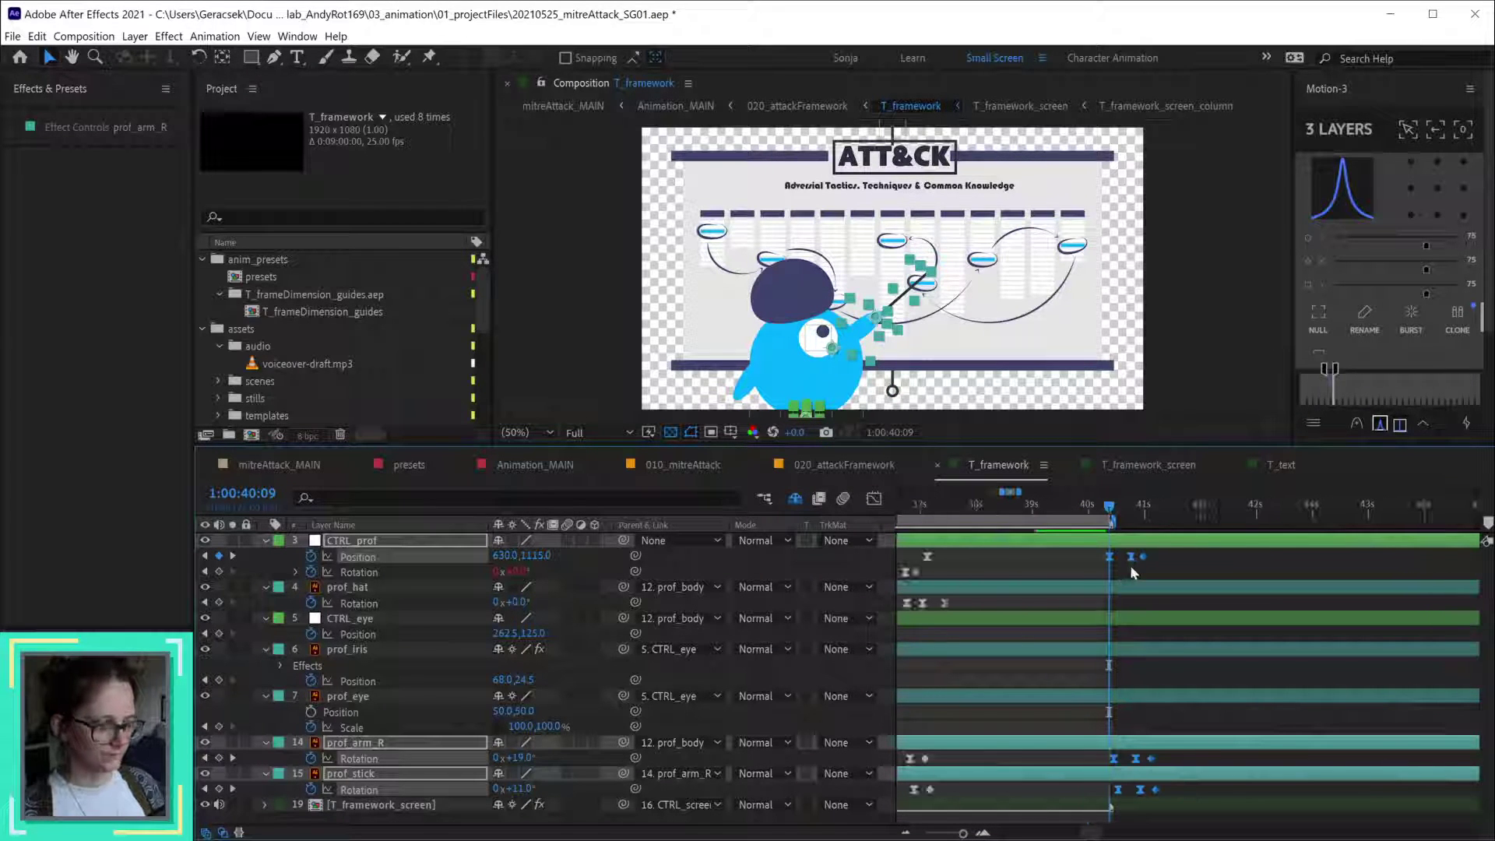
key("ctrl+z")
- Save the project and move the current time back to the start of the character animation at 1:00:22:02
left_click_drag(1029, 503, 1091, 512)
key("ctrl+s")
key("minus")
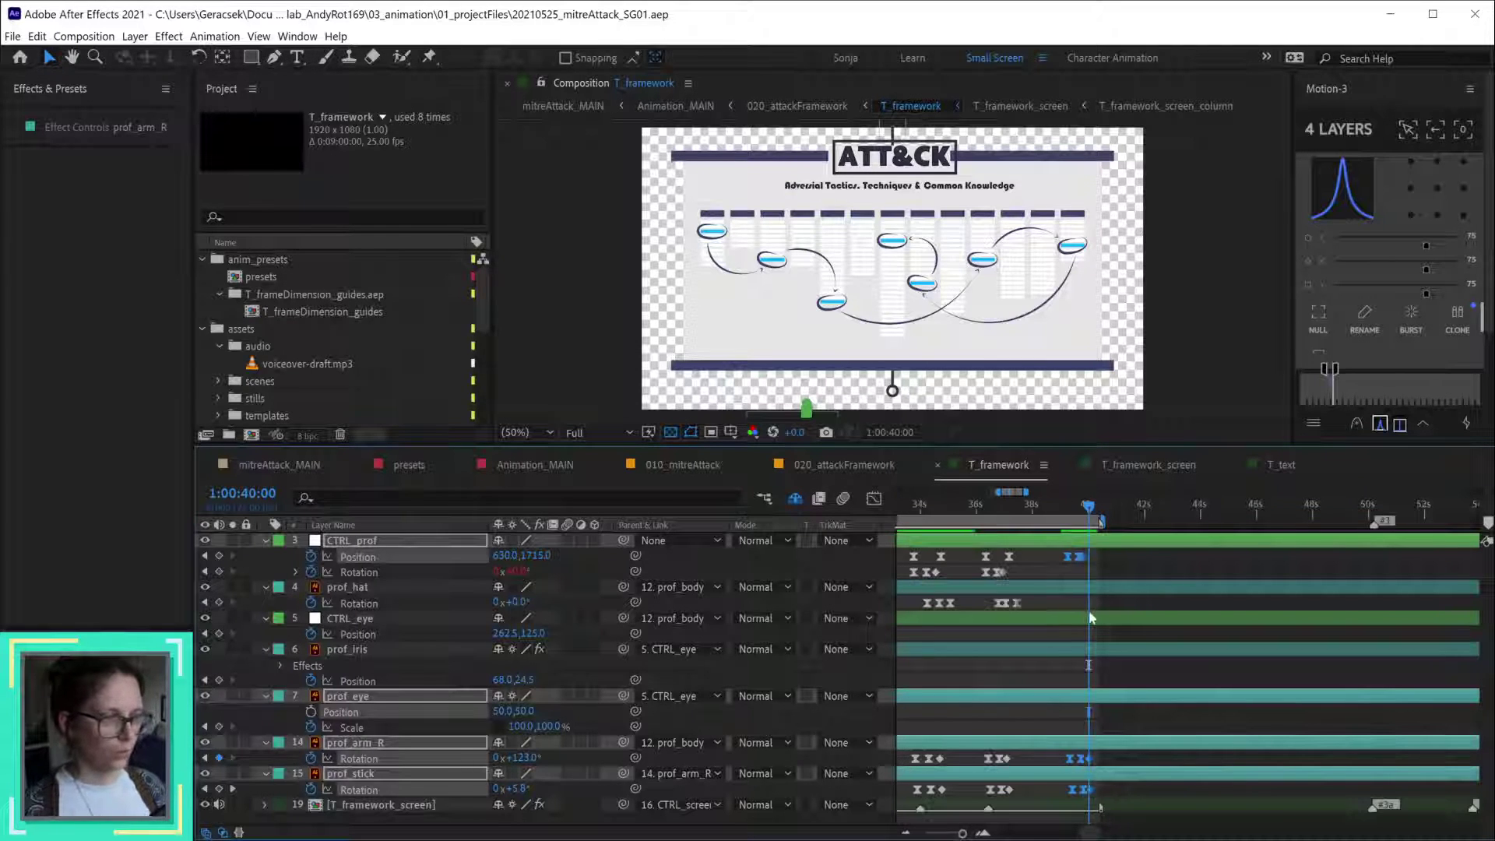
left_click_drag(1033, 577, 1142, 588)
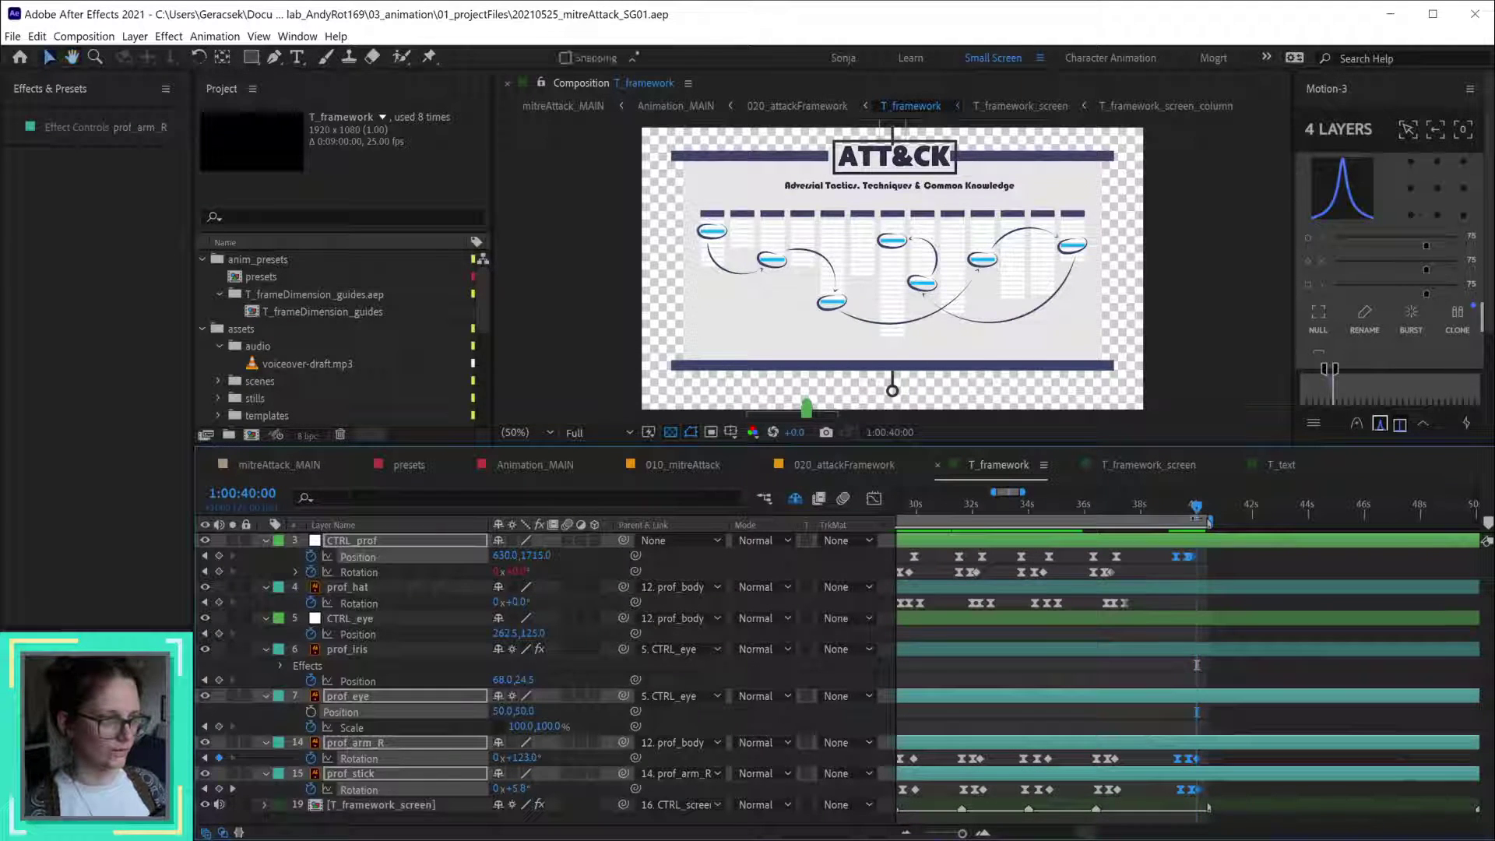
left_click_drag(1067, 654, 1318, 660)
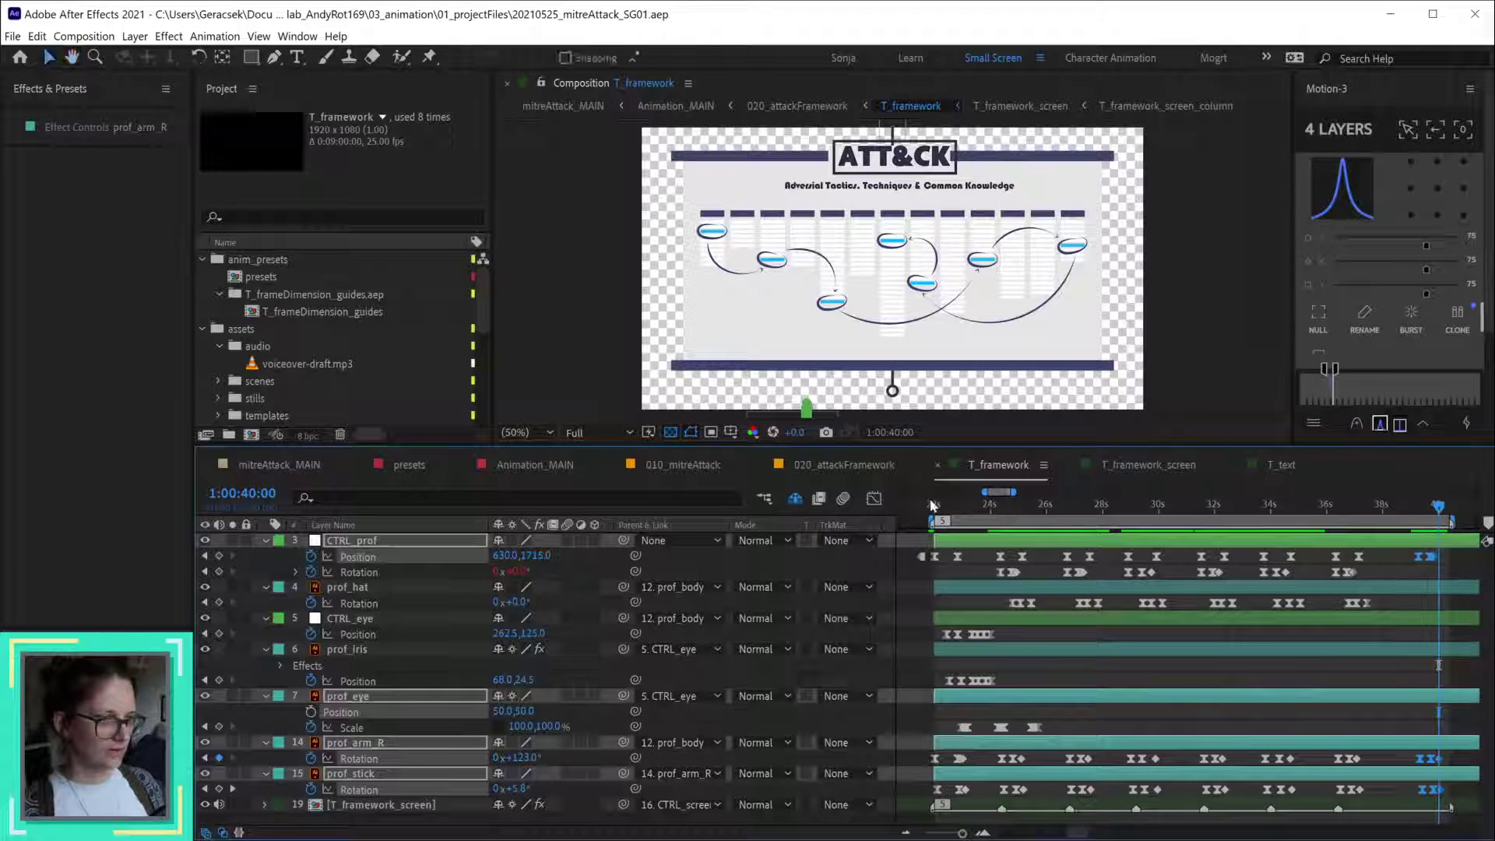
left_click(939, 511)
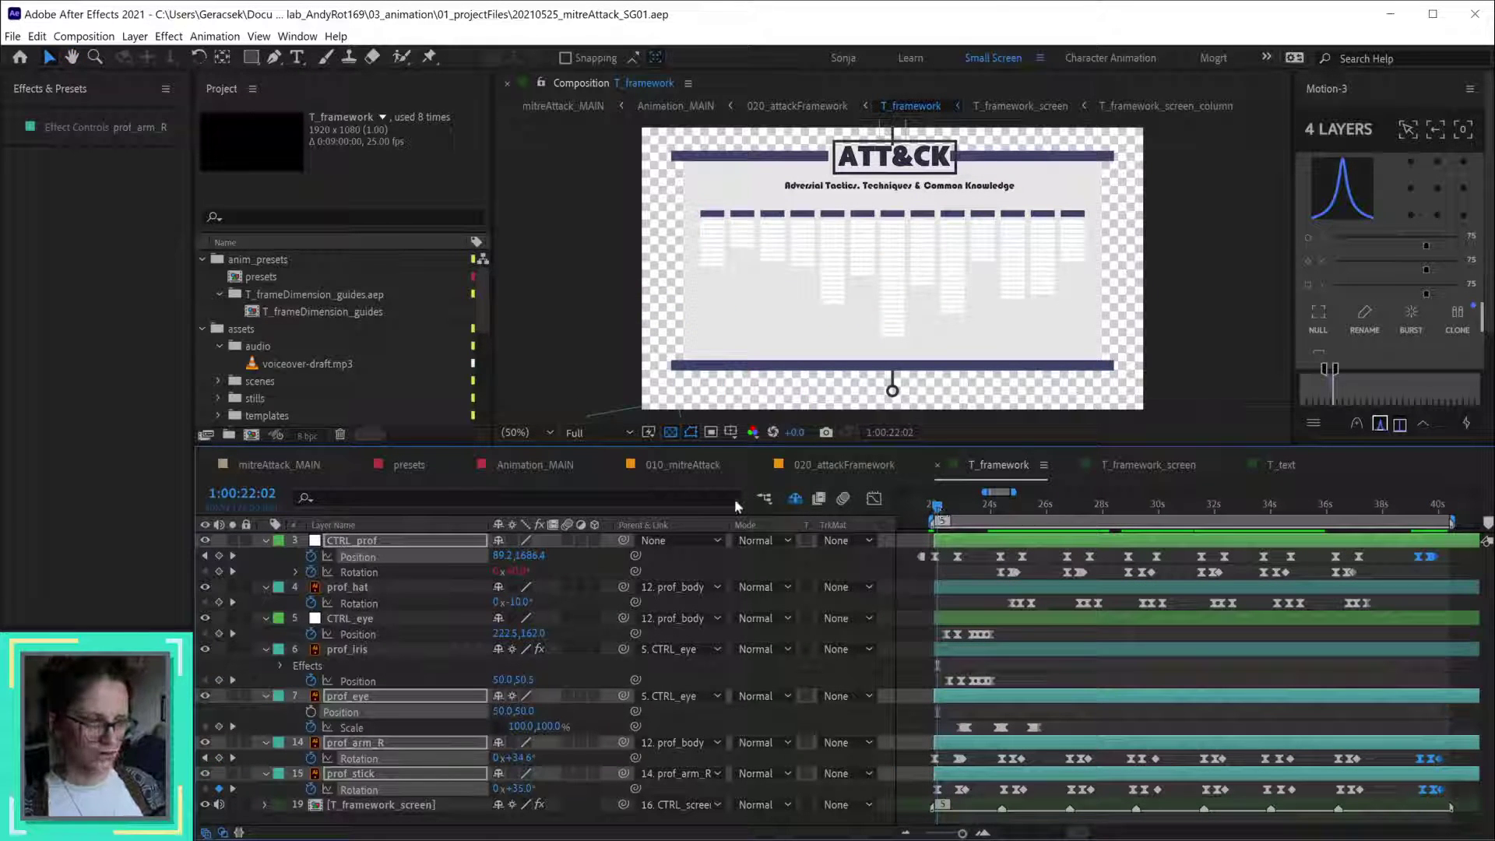
- Check the 020_attackFramework composition, then reveal the shy layers in T_framework and preview its animation from 1:00:22:02
left_click(870, 462)
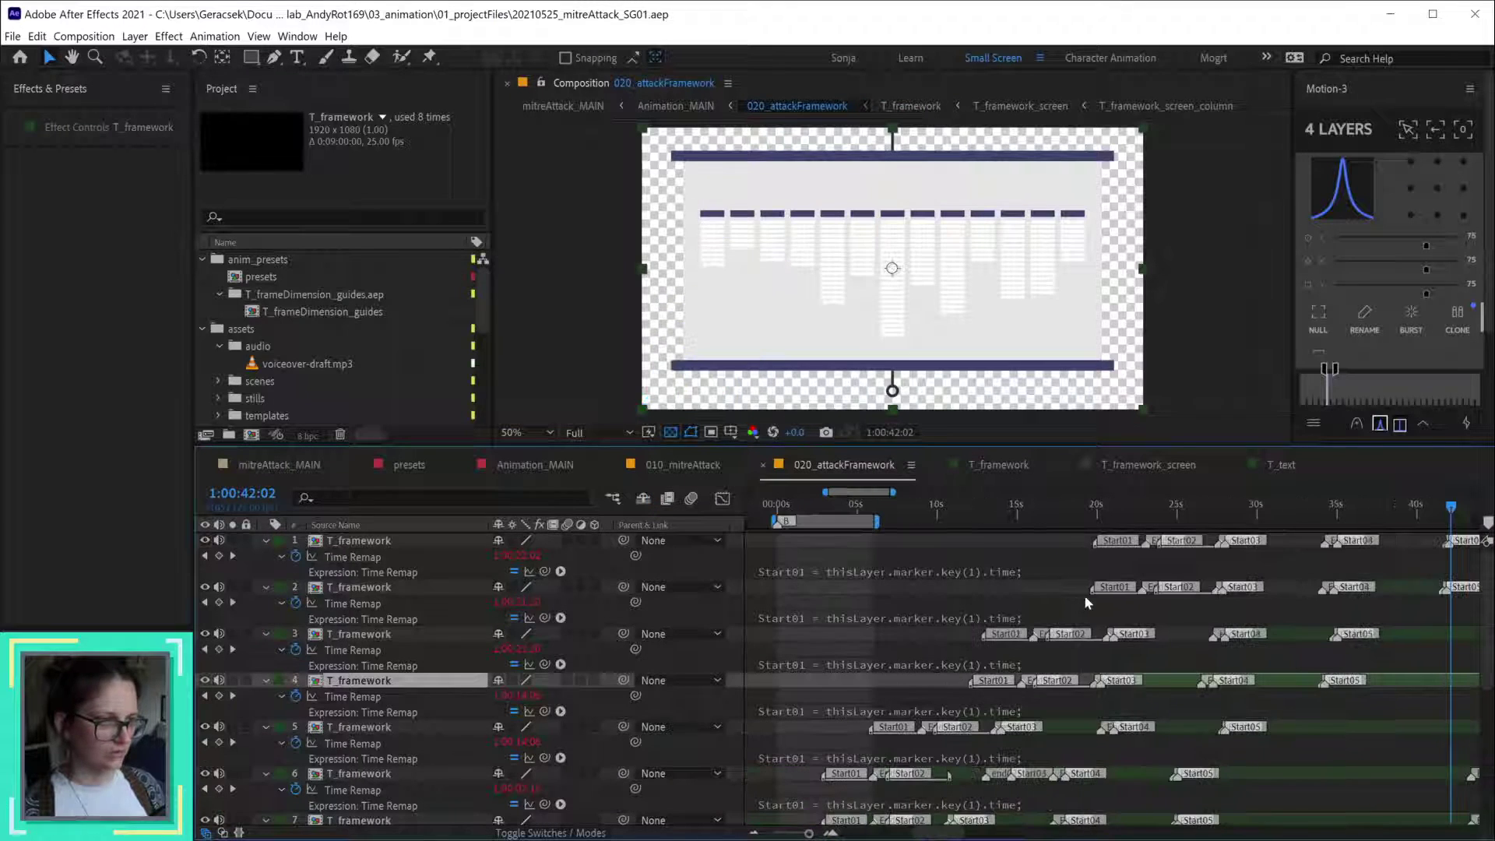
left_click(1006, 464)
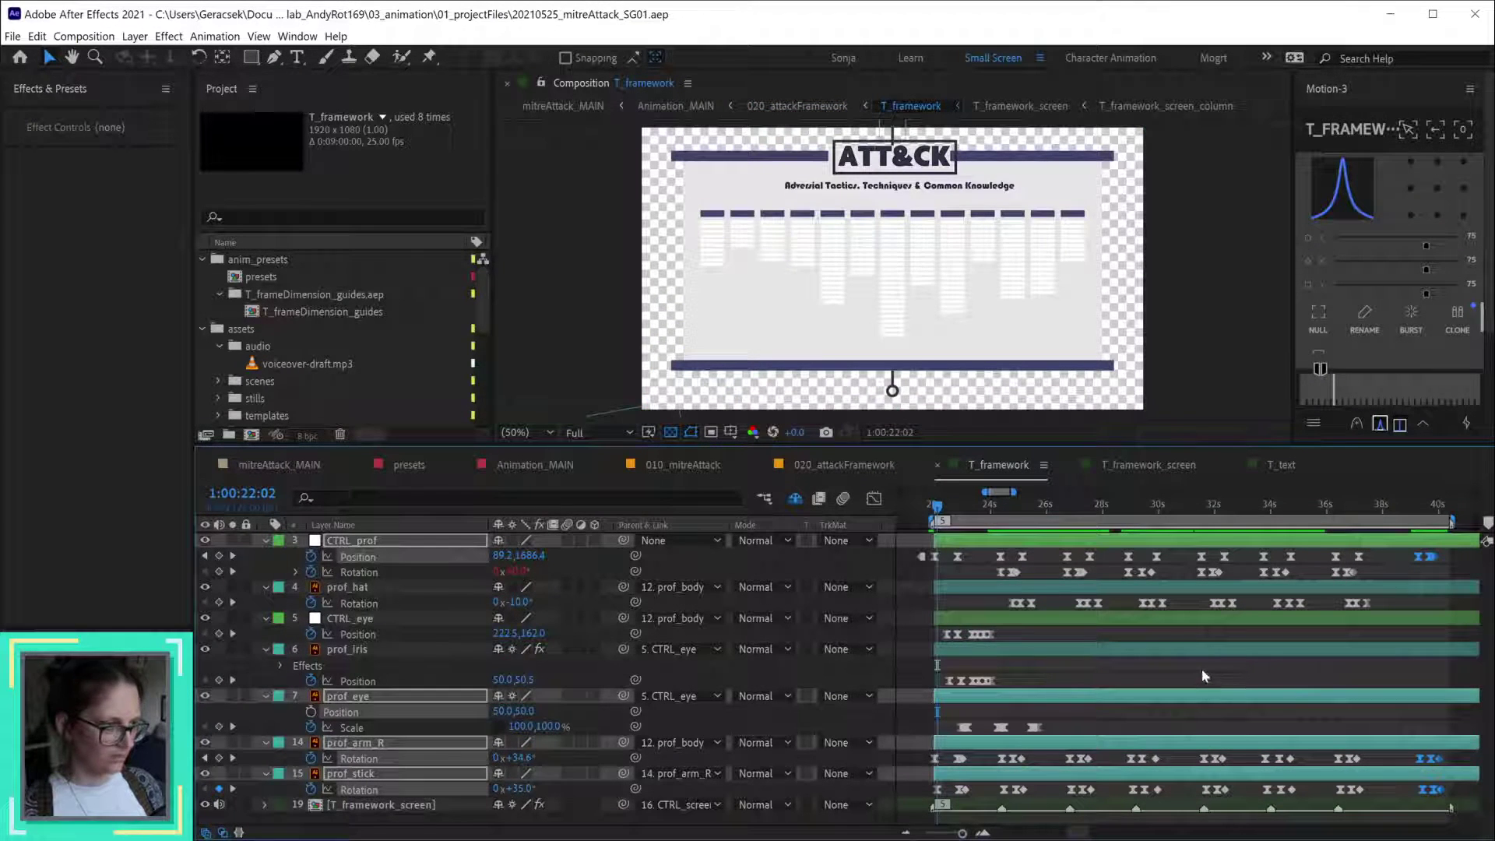
left_click(794, 499)
scroll(979, 704, "down", 8)
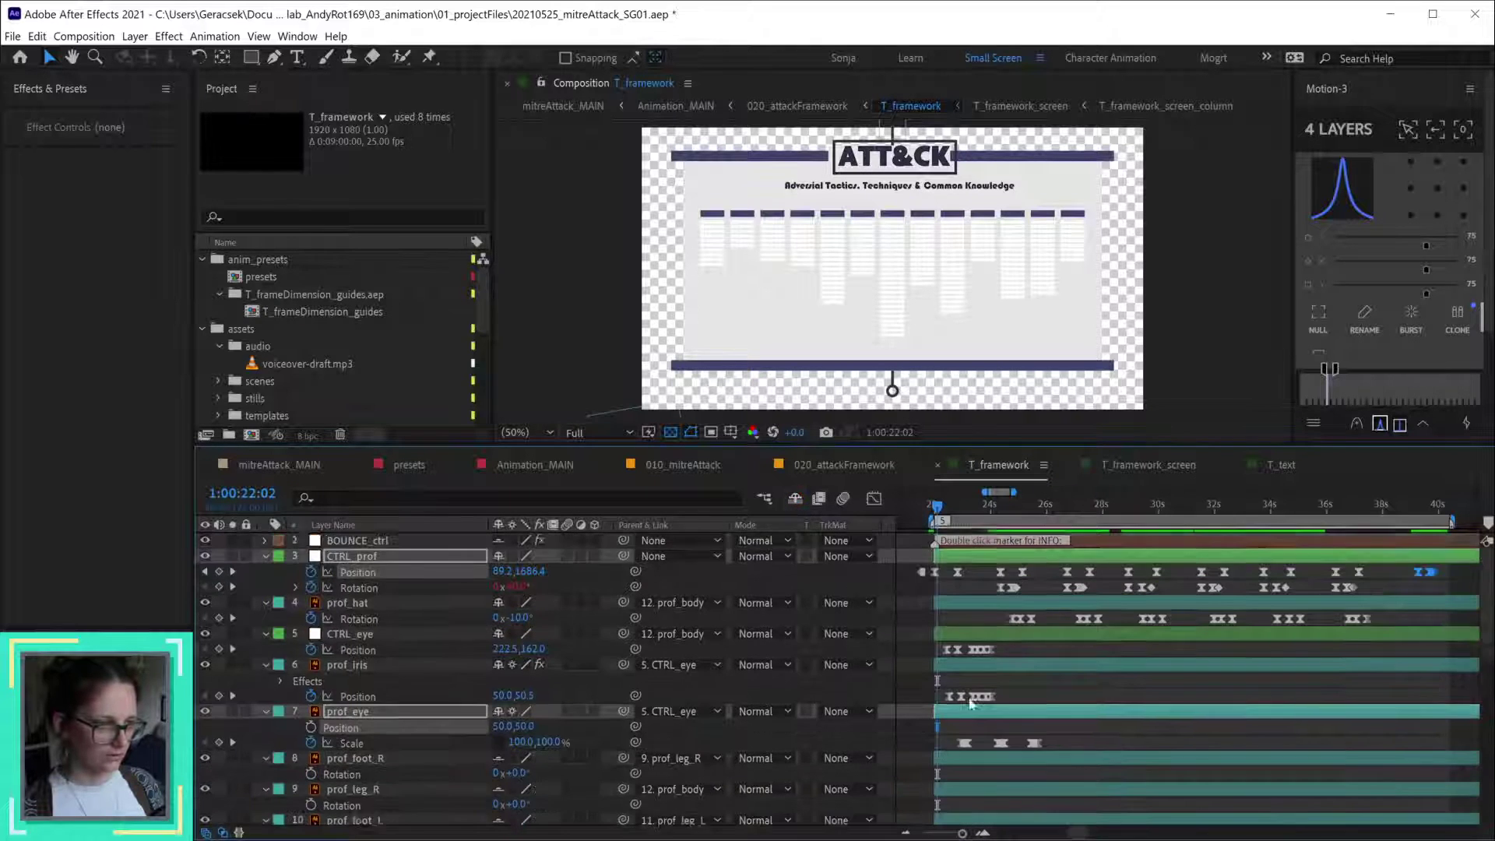
scroll(983, 705, "down", 5)
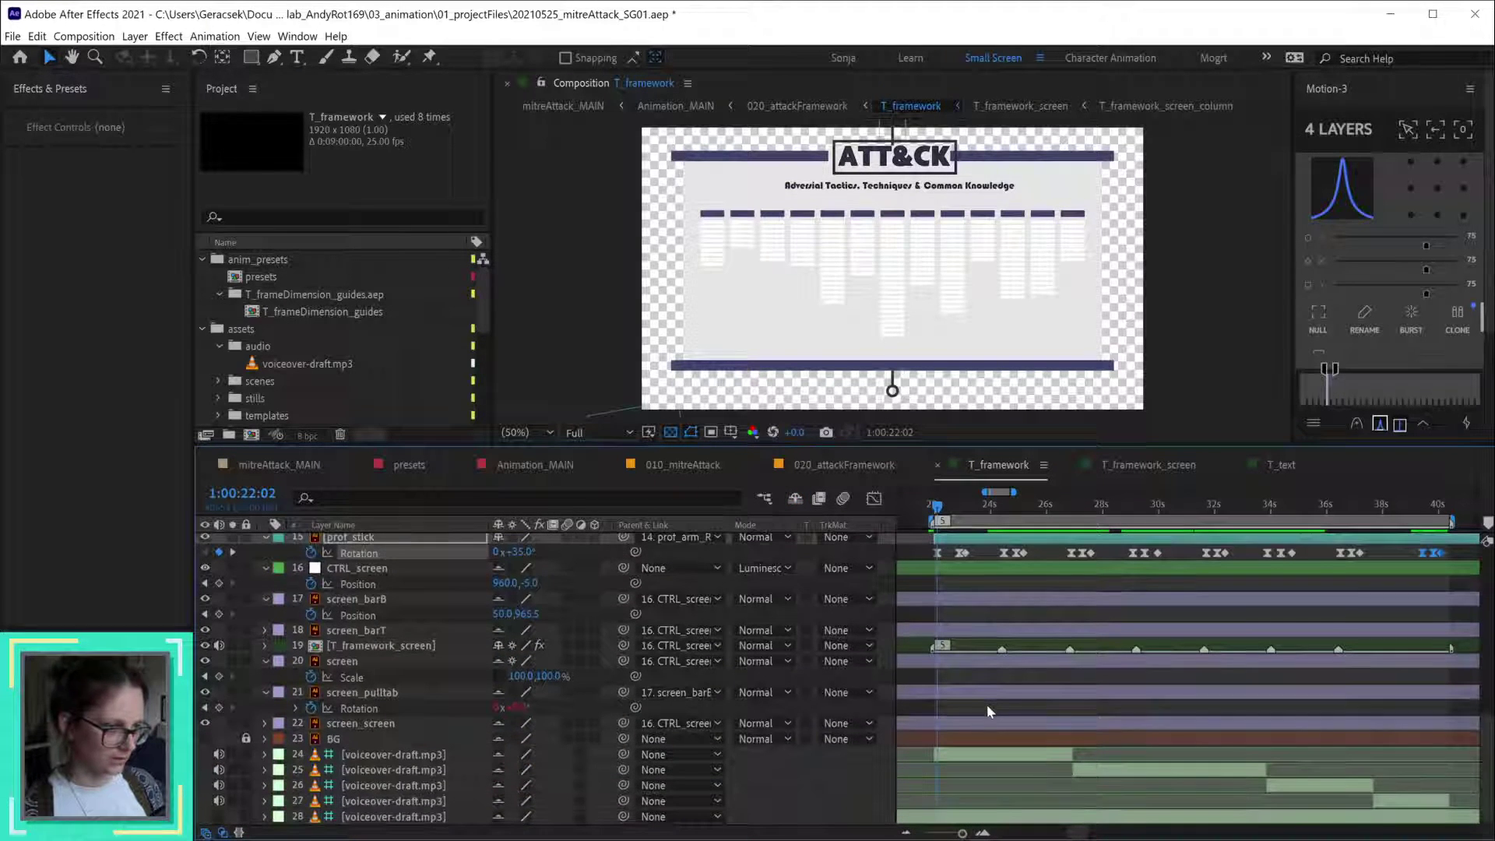
left_click(921, 550)
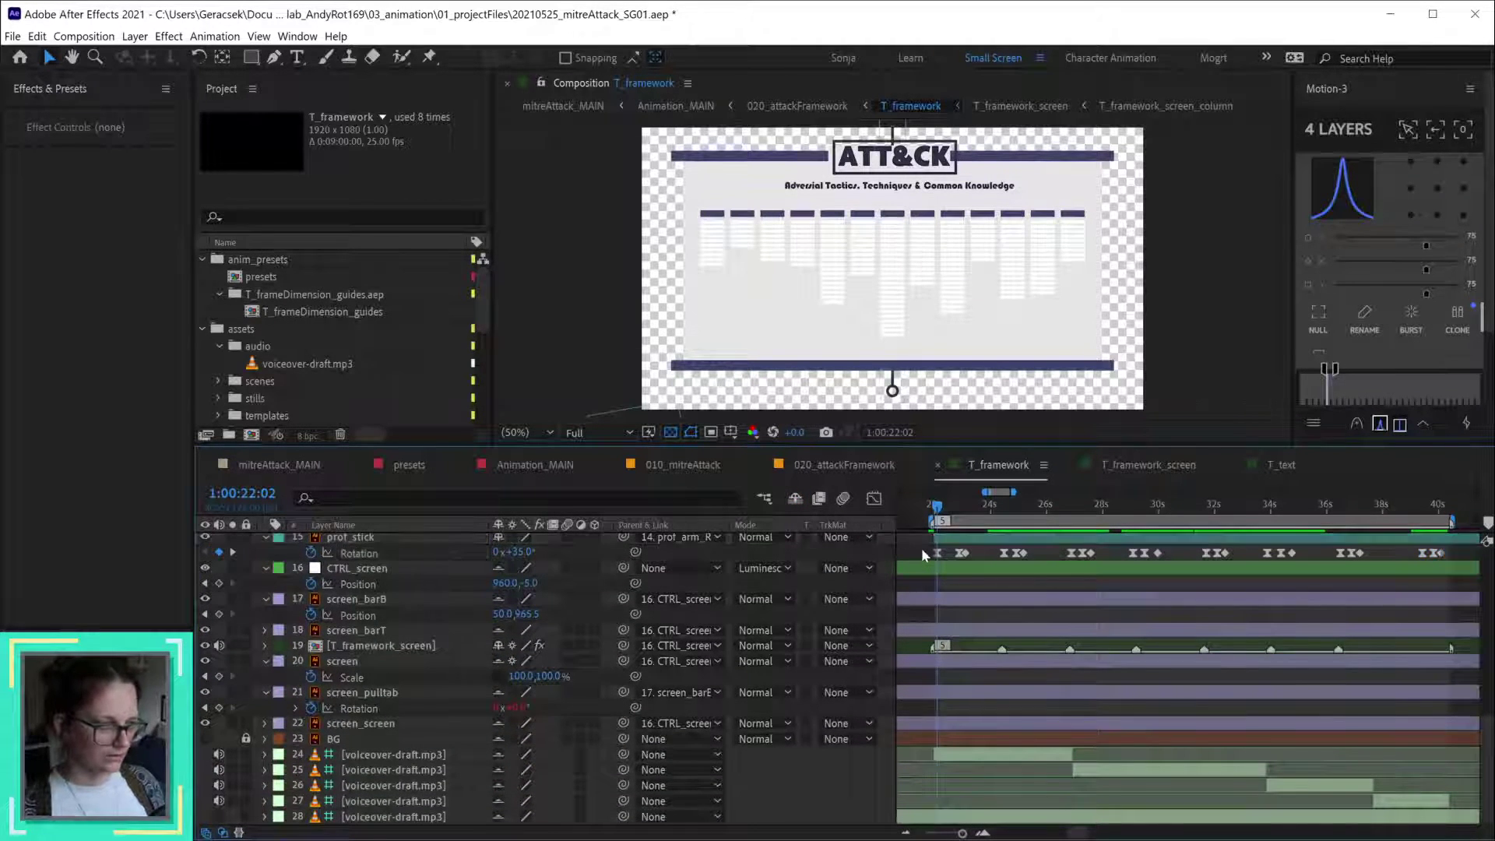
key("space")
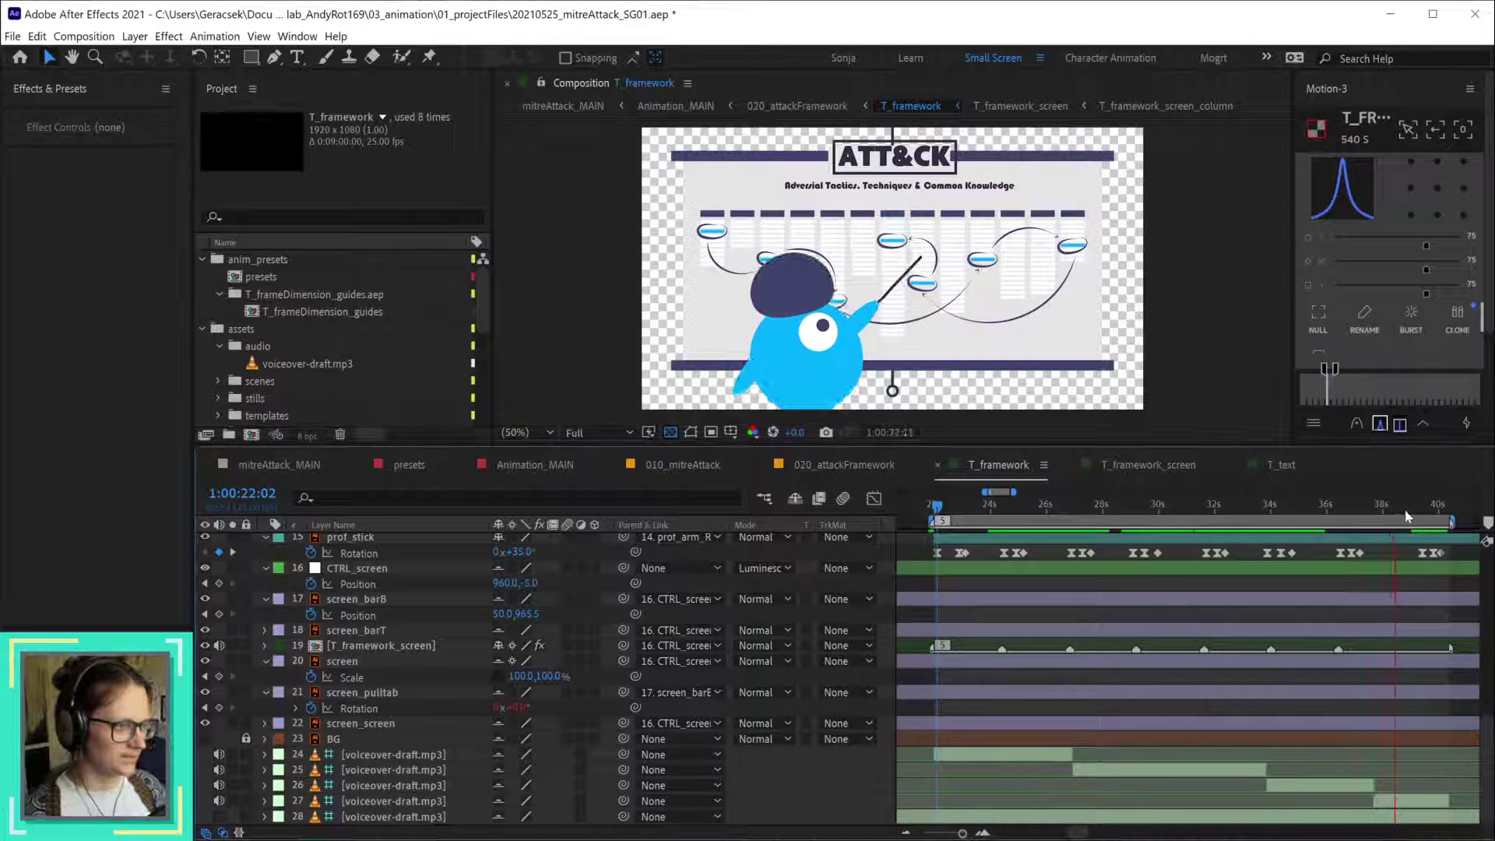
- Copy prof_stick's 11° Rotation keyframe just after the seventh column pose to 1:00:39:10 as the eased start of the exit, and scrub across the hold
left_click(1397, 507)
left_click(1420, 517)
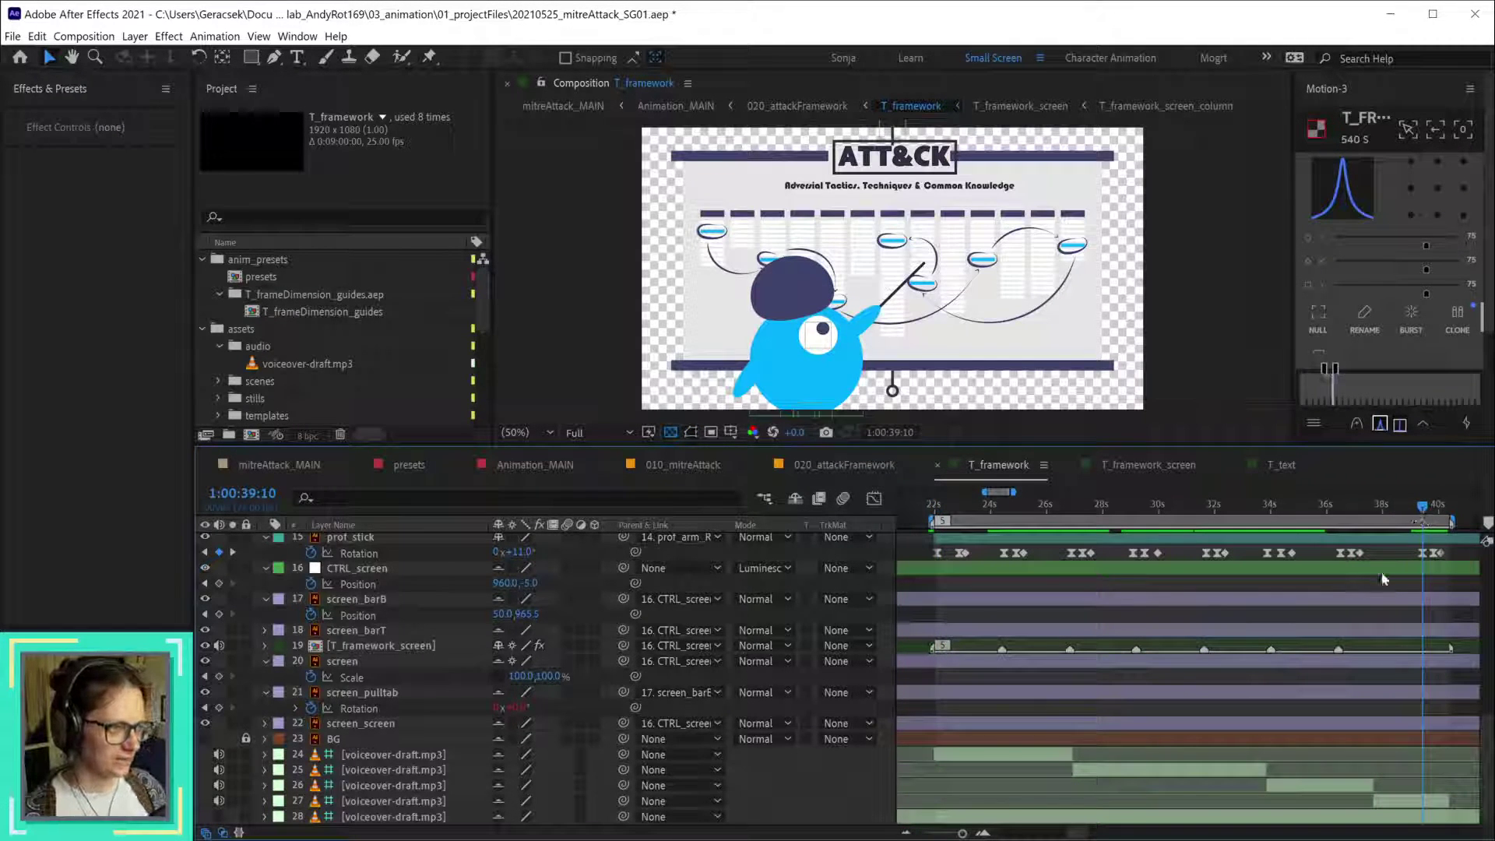
left_click(1359, 553)
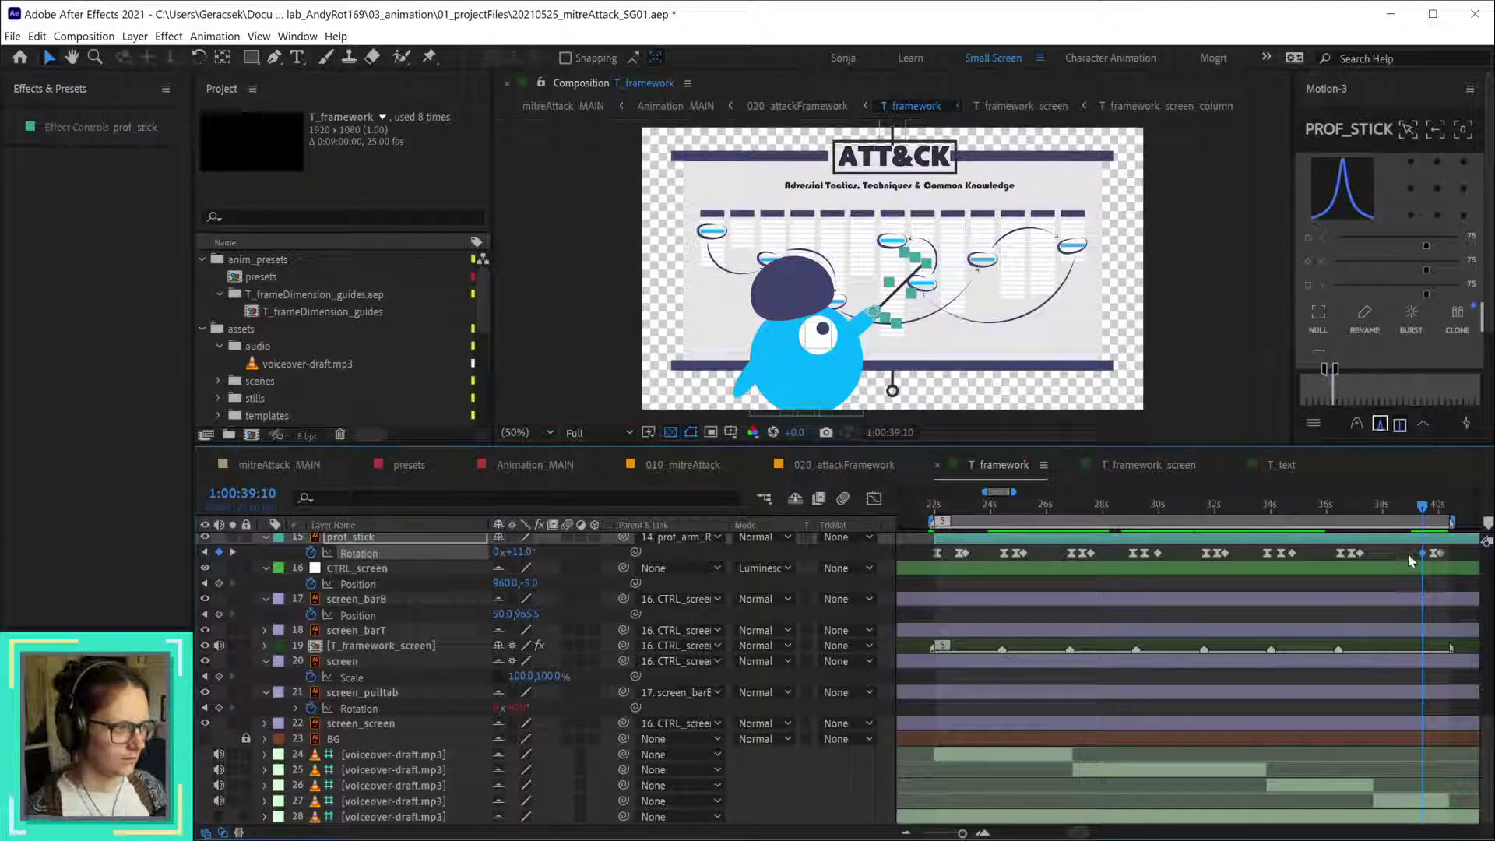
right_click(1359, 553)
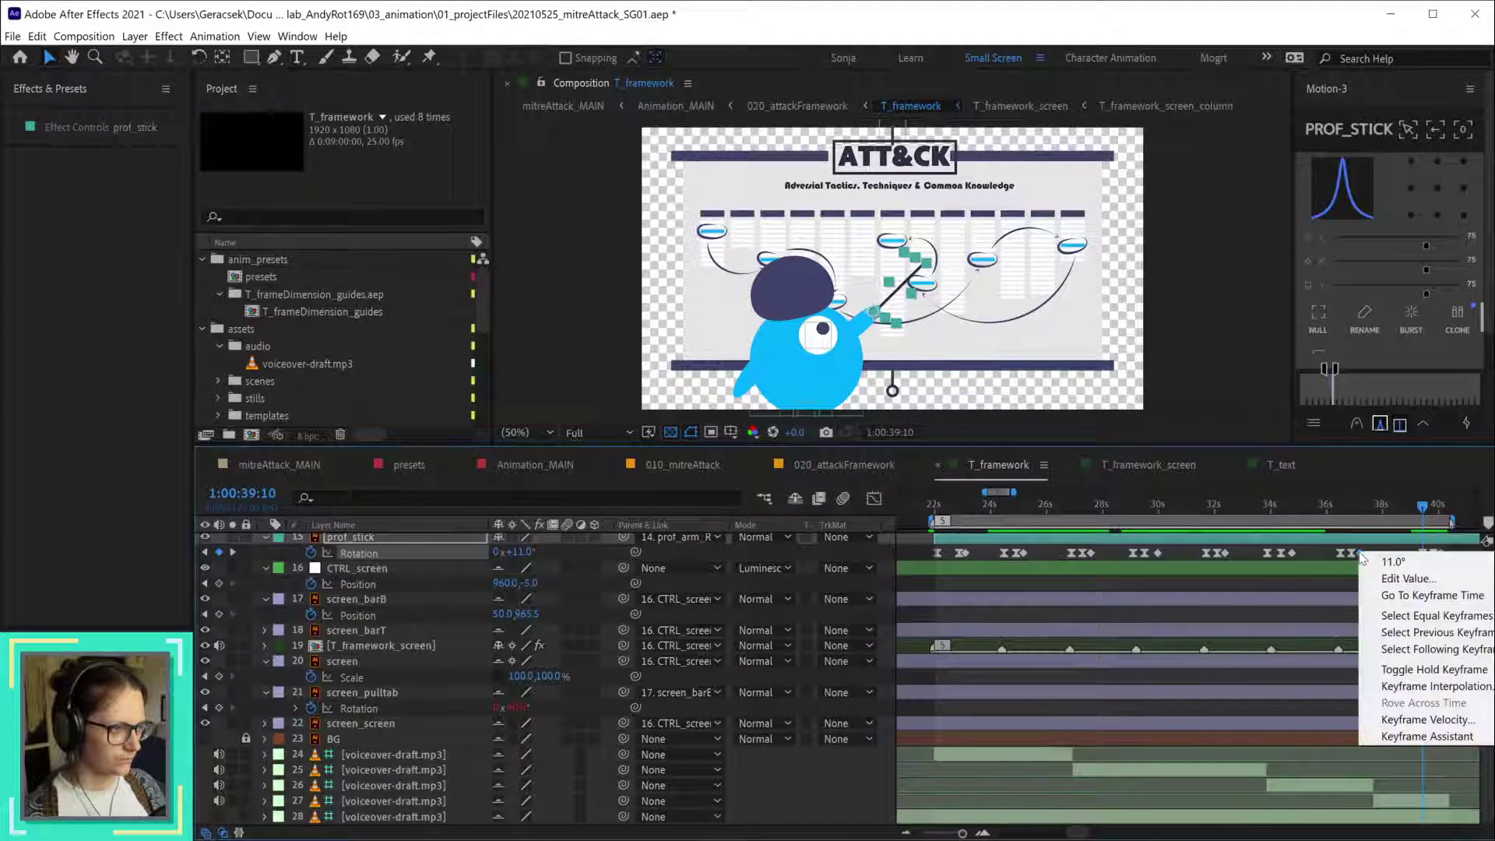
left_click(1346, 570)
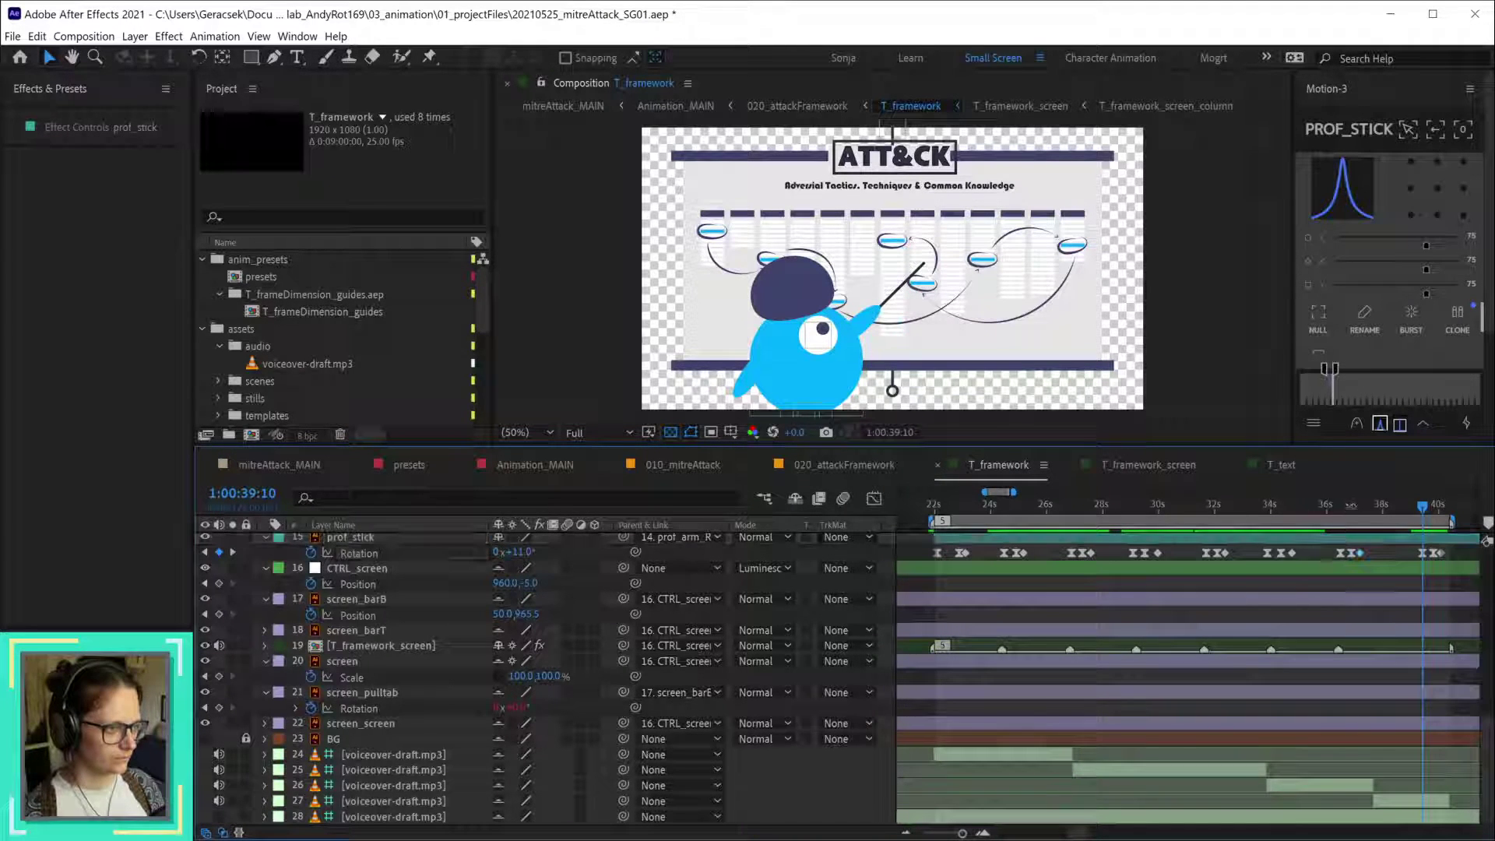
left_click_drag(1362, 512, 1424, 511)
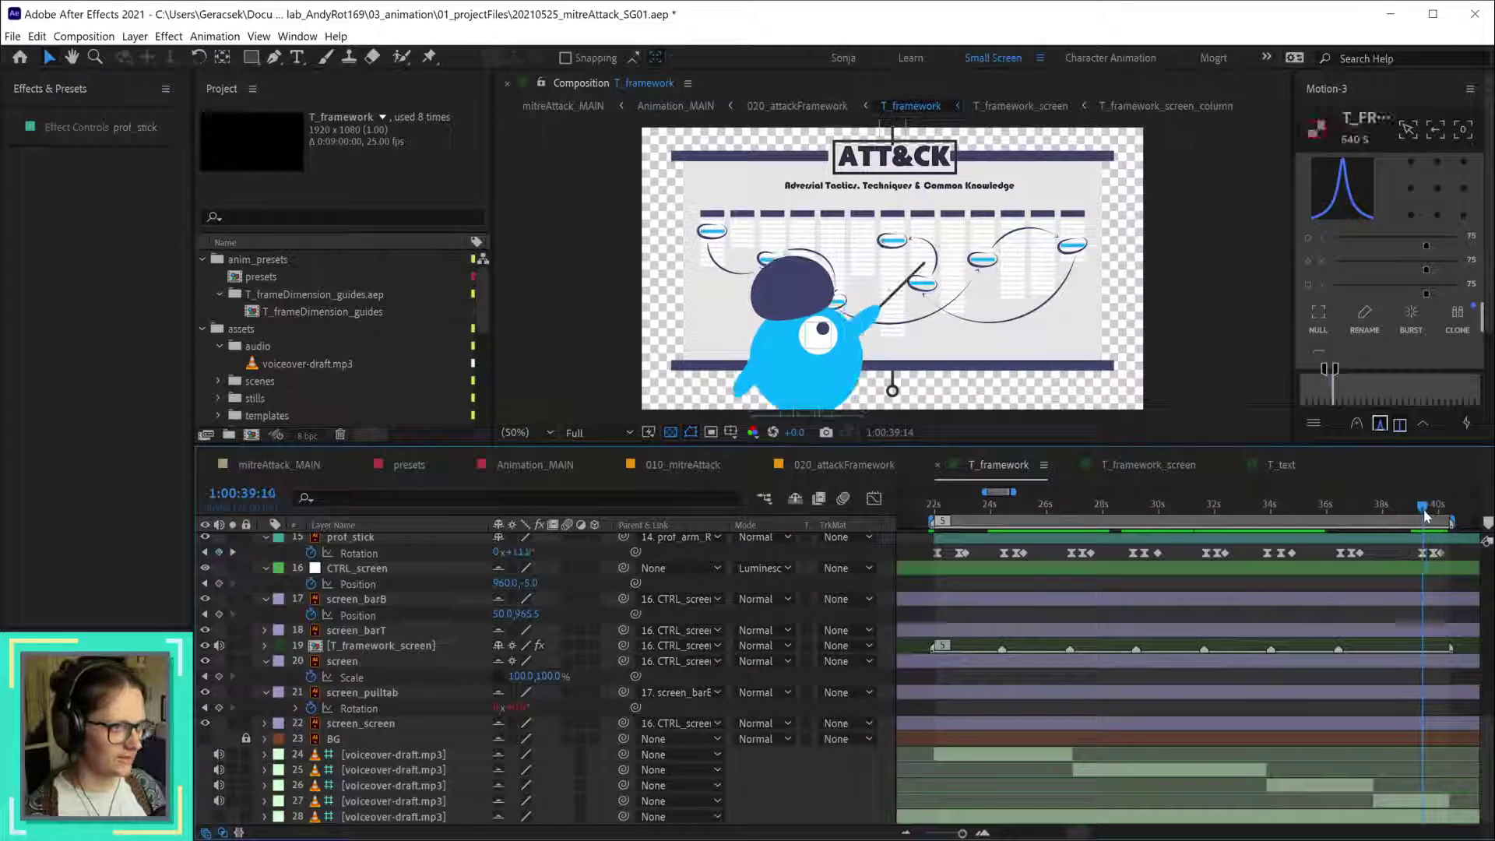
- Copy prof_arm_R's last pointing Rotation keyframe near 1:00:37 to 1:00:39:08 and apply Easy Ease to the copy
scroll(1450, 573, "up", 2)
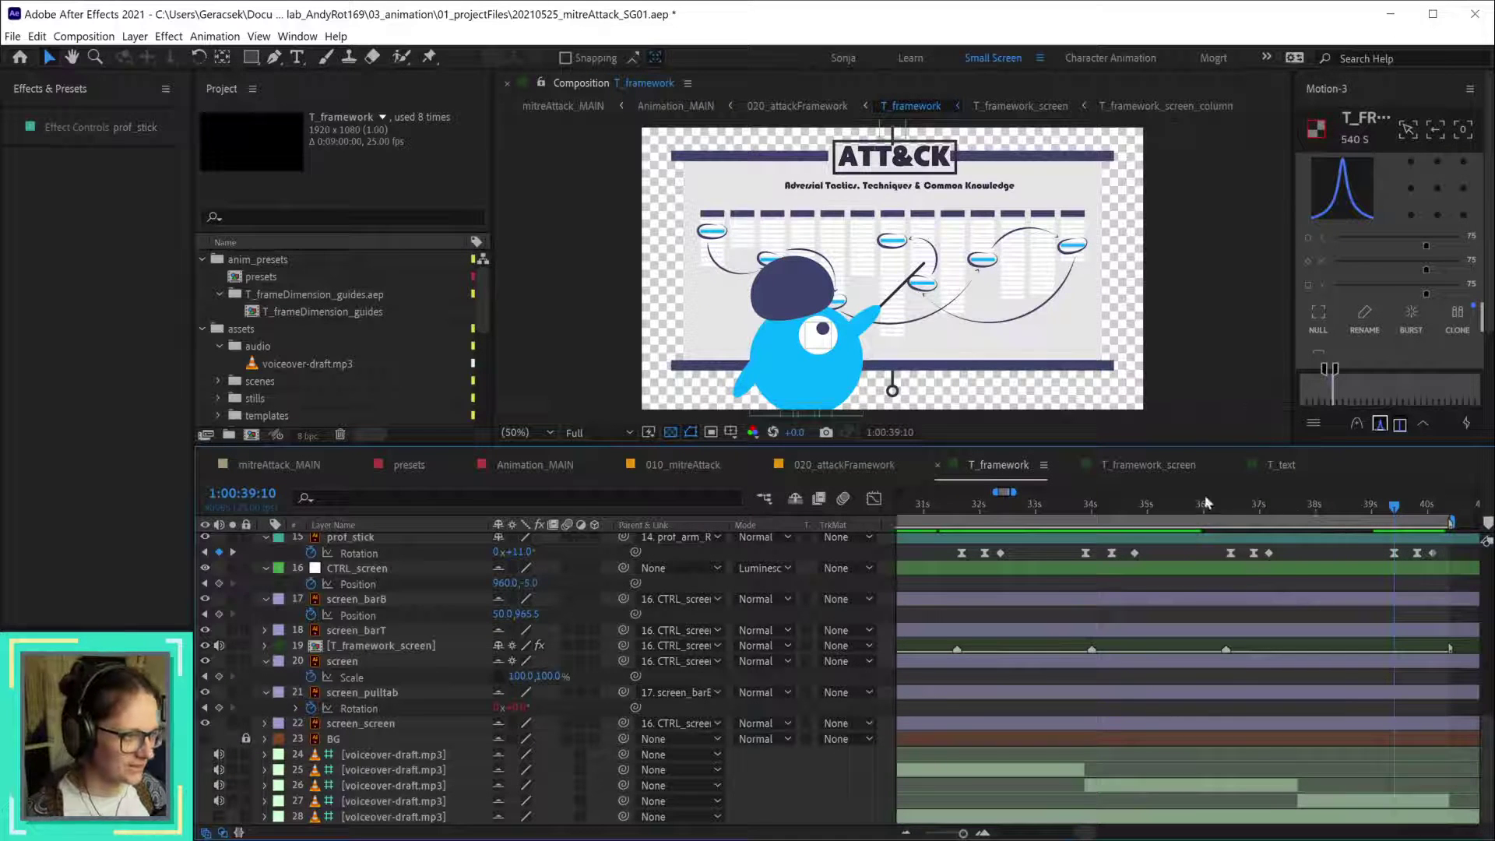
left_click_drag(1226, 510, 1277, 507)
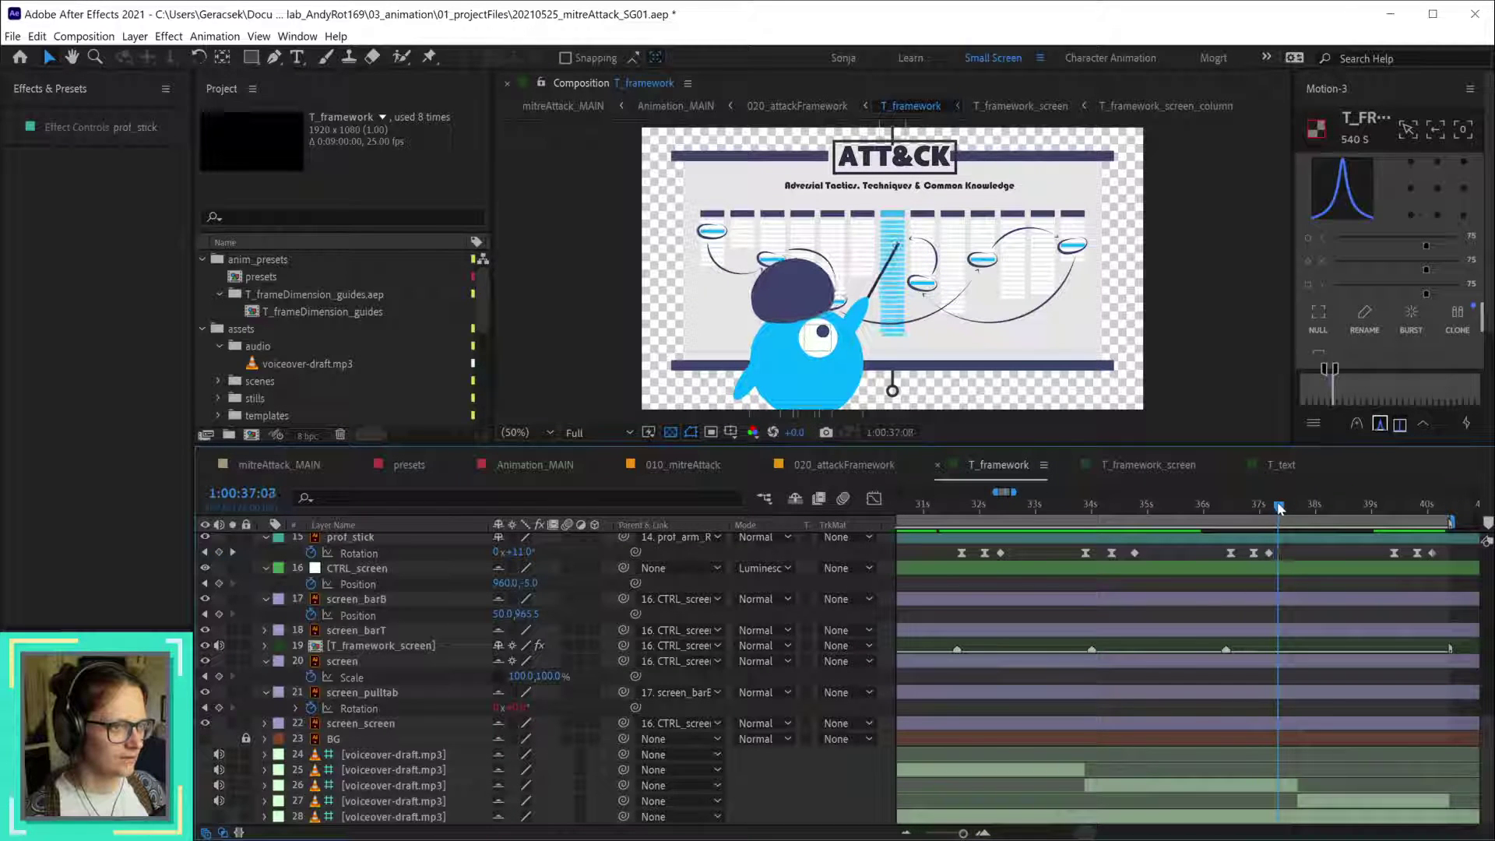
scroll(1327, 554, "up", 2)
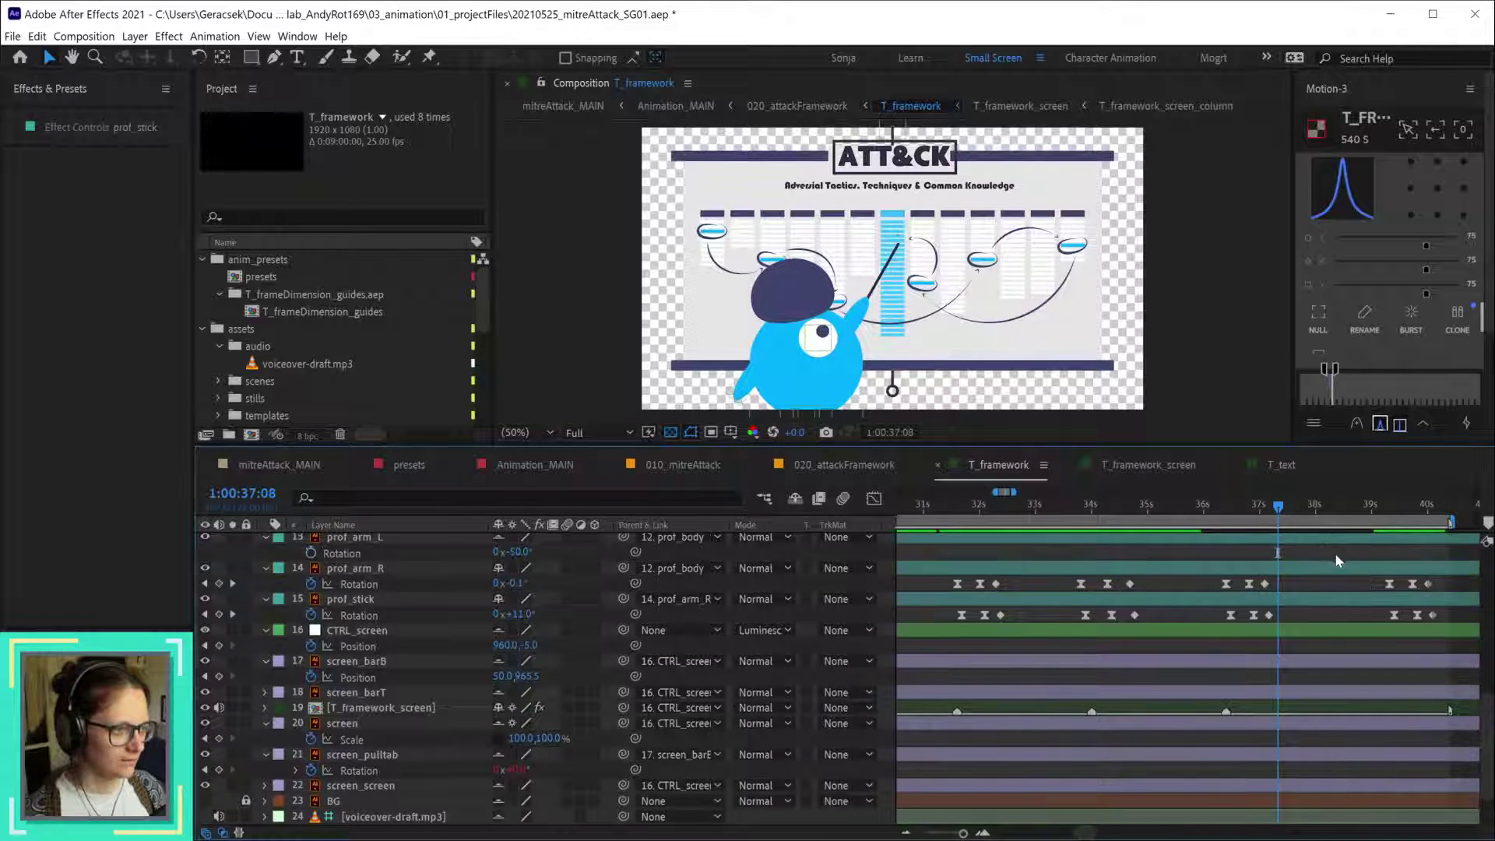
left_click(1388, 512)
left_click(1265, 583)
key("ctrl+c")
key("ctrl+v")
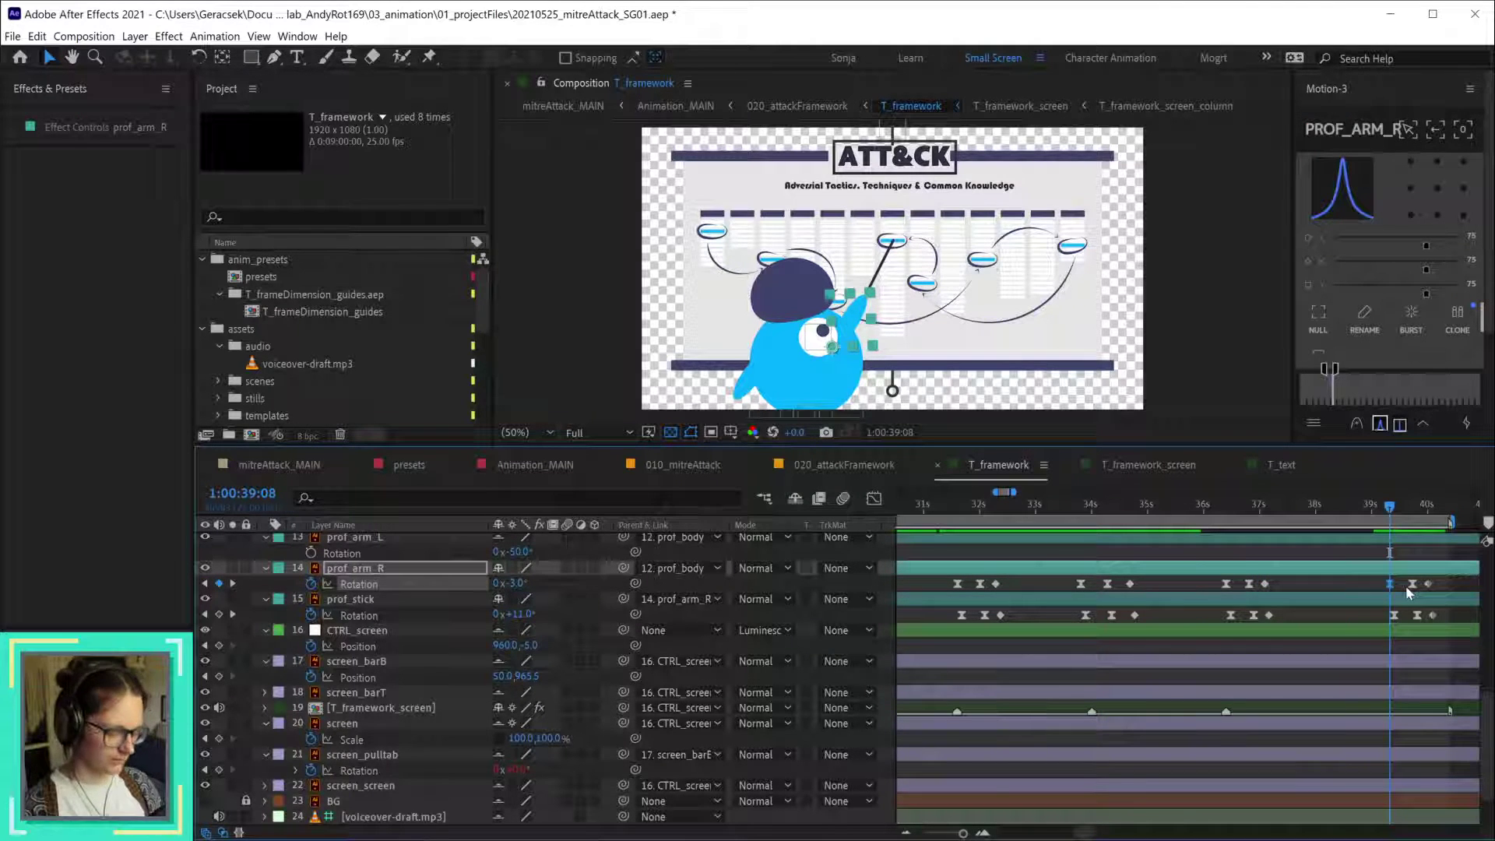
key("F9")
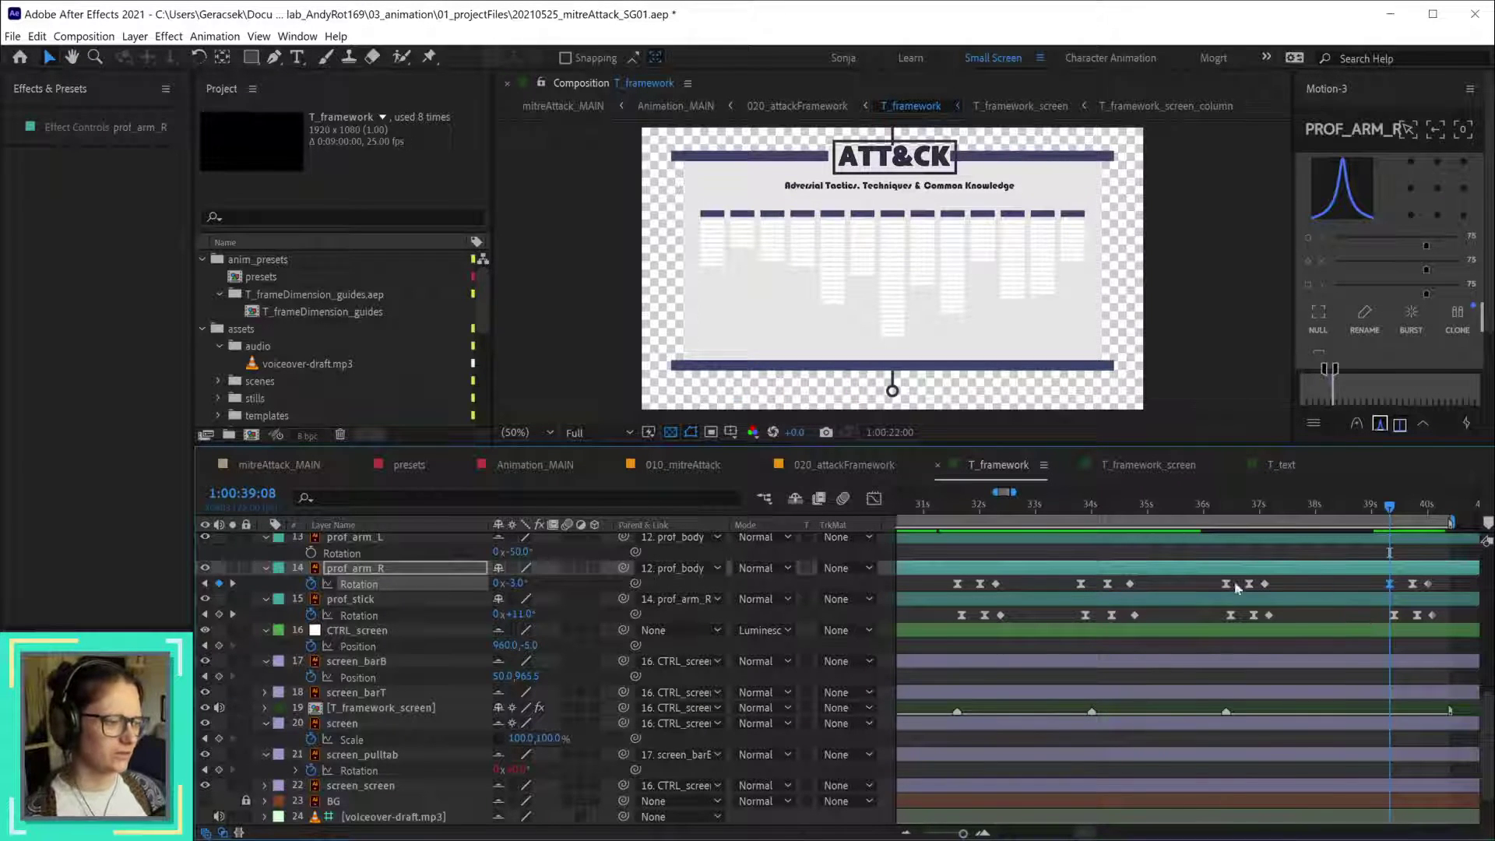
- Preview the T_framework animation from 1:00:22:00 with the composition view maximized, and restore the workspace
scroll(1249, 730, "down", 4)
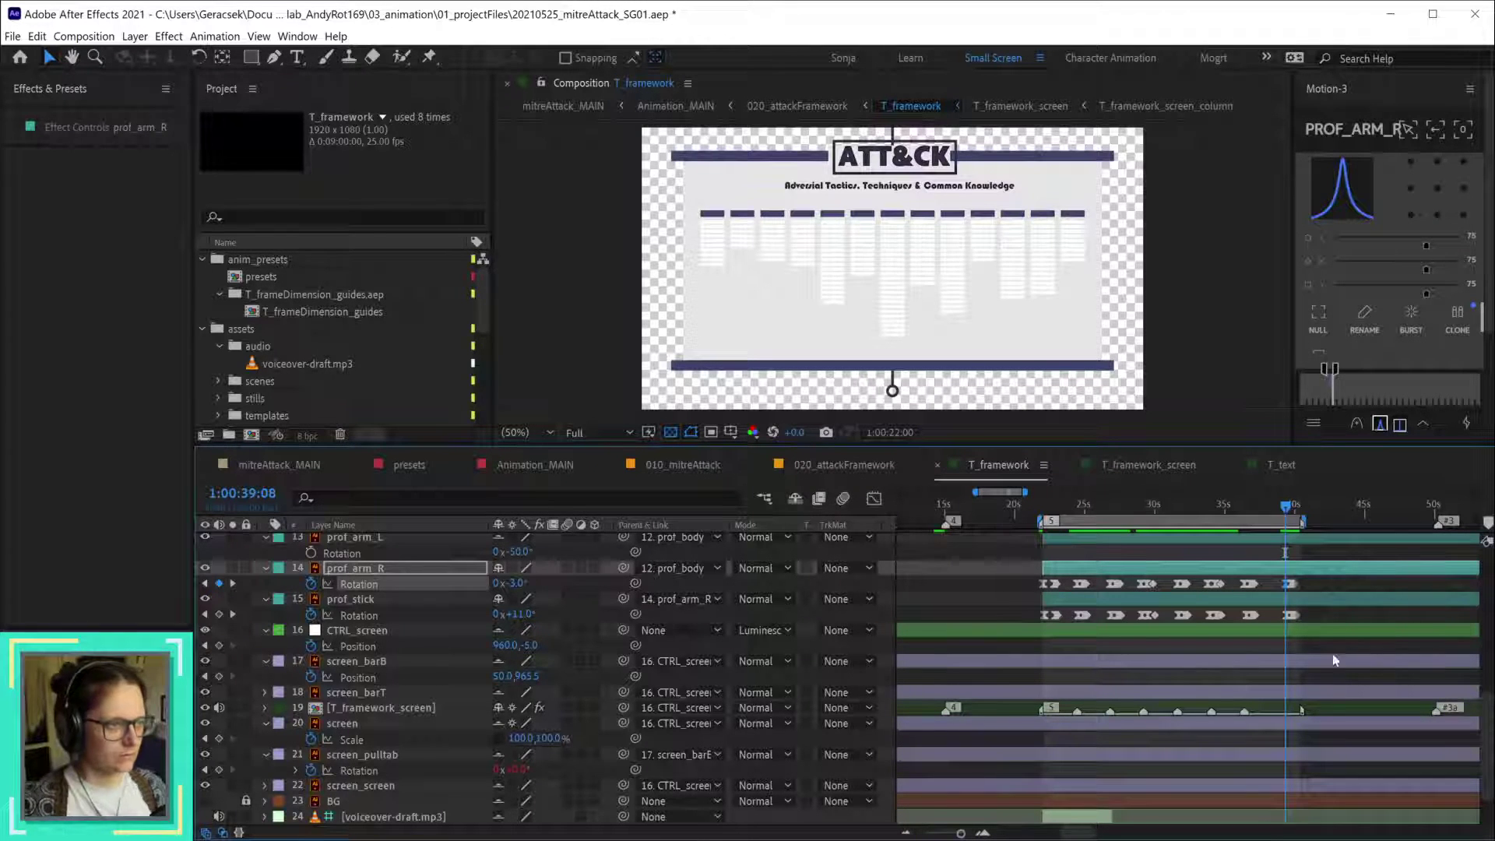
left_click(1312, 553)
key("space")
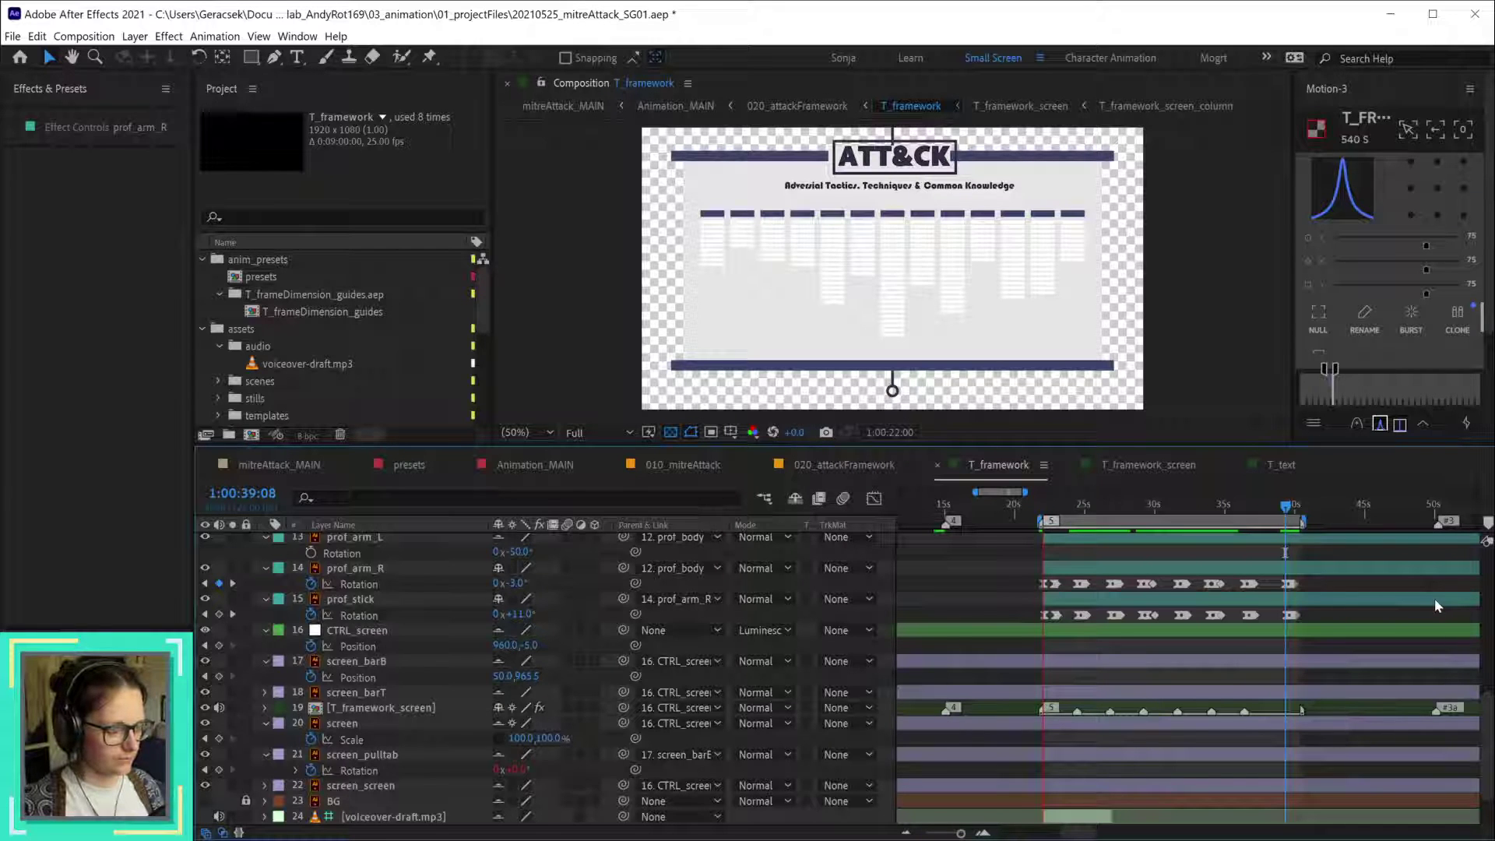
left_click(1044, 514)
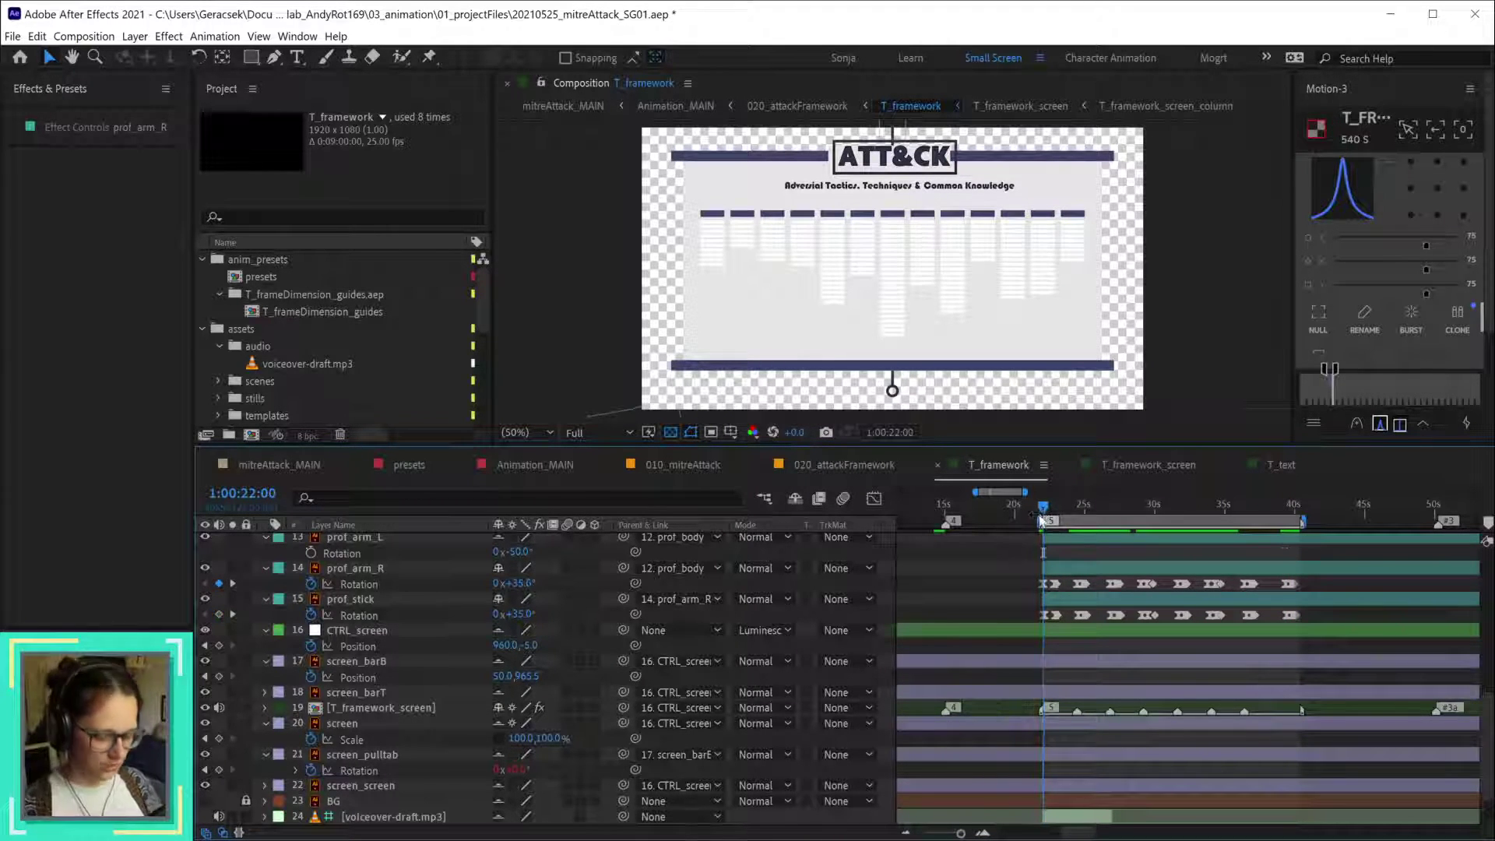
key("space")
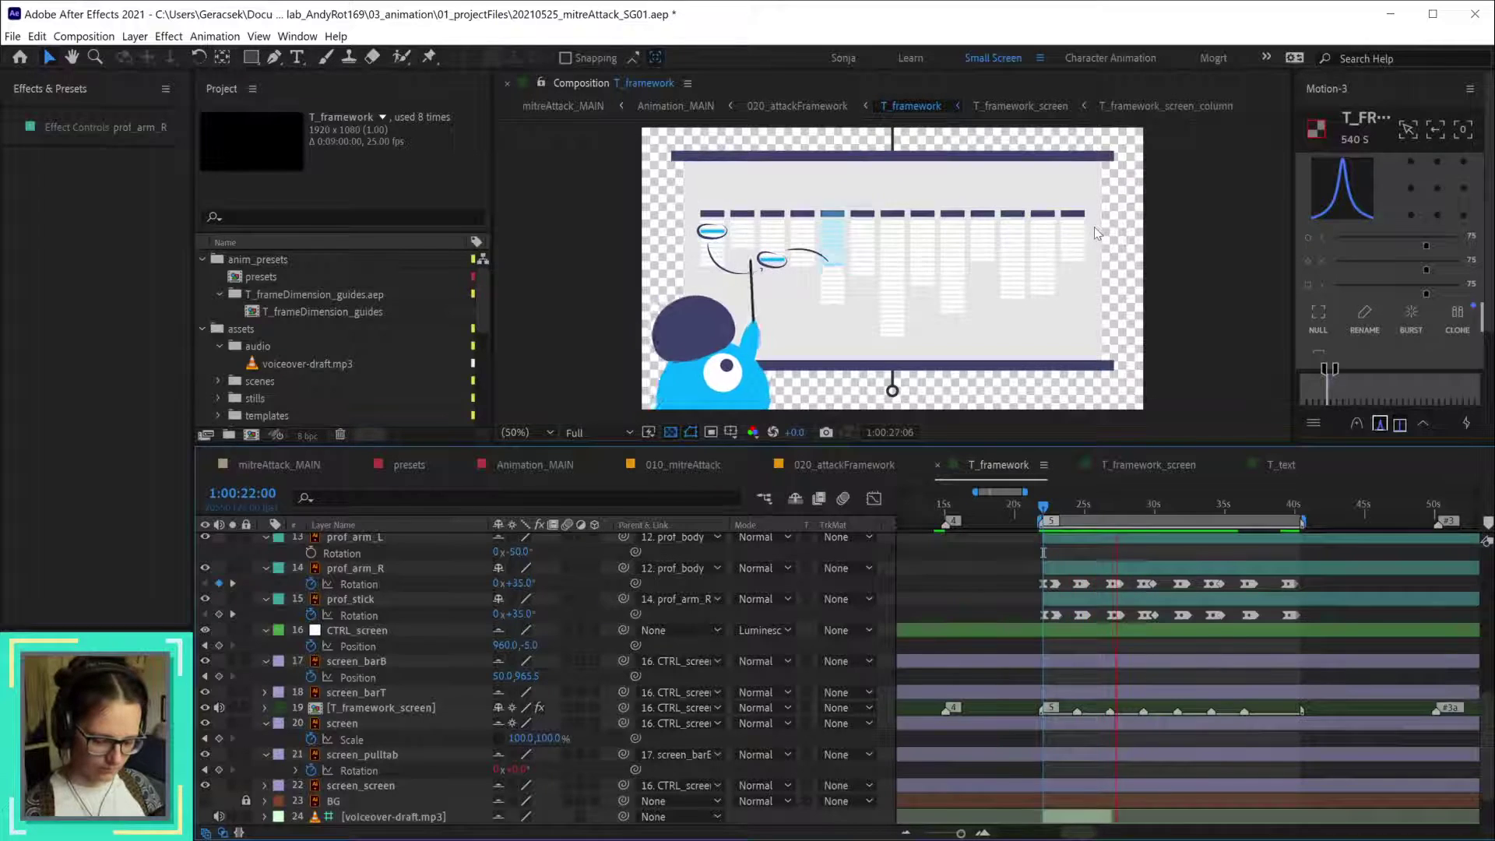
key("grave")
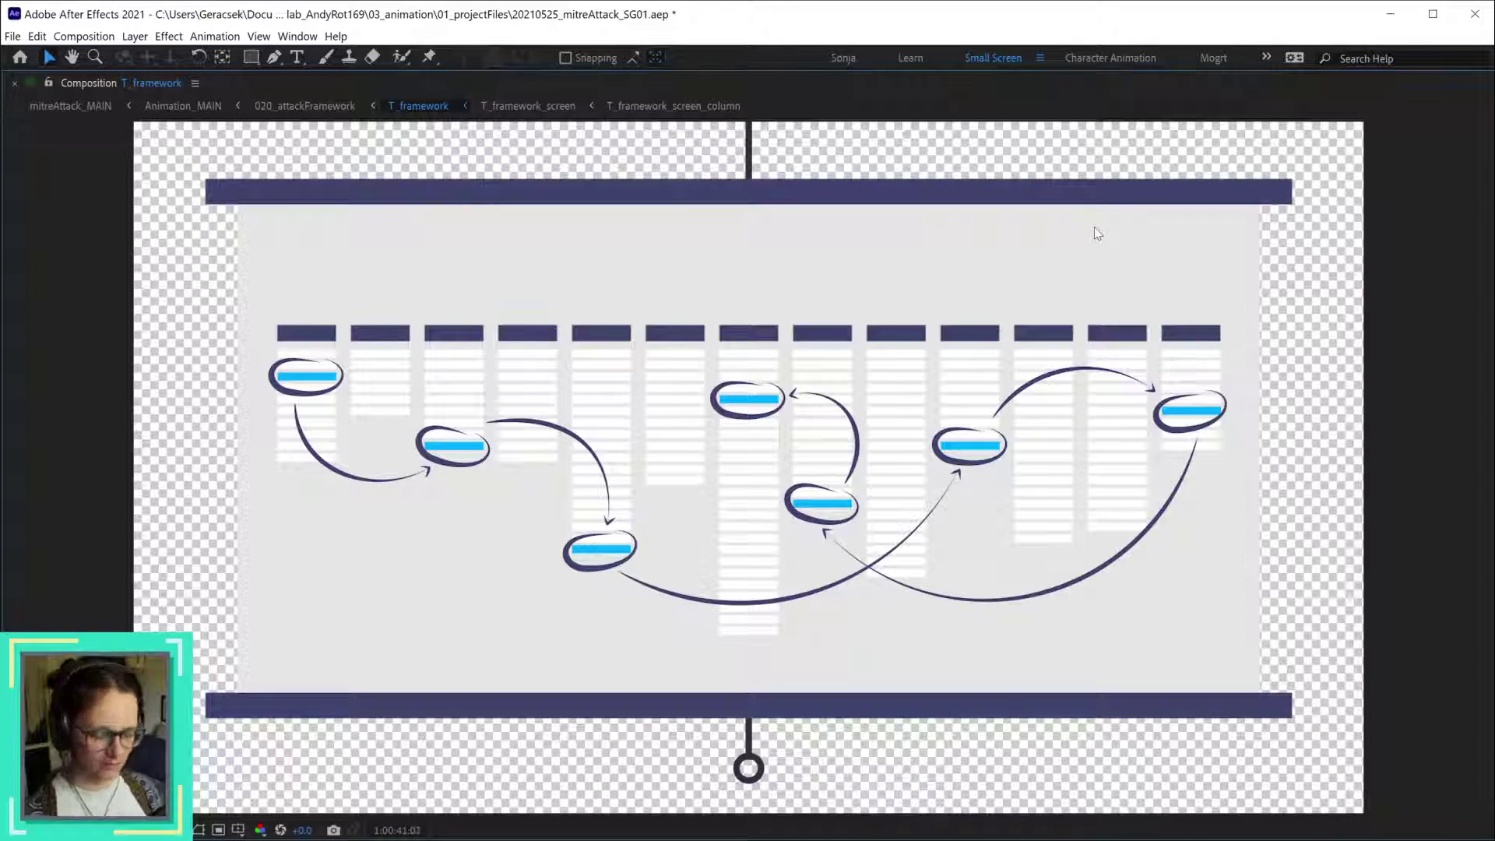
key("space")
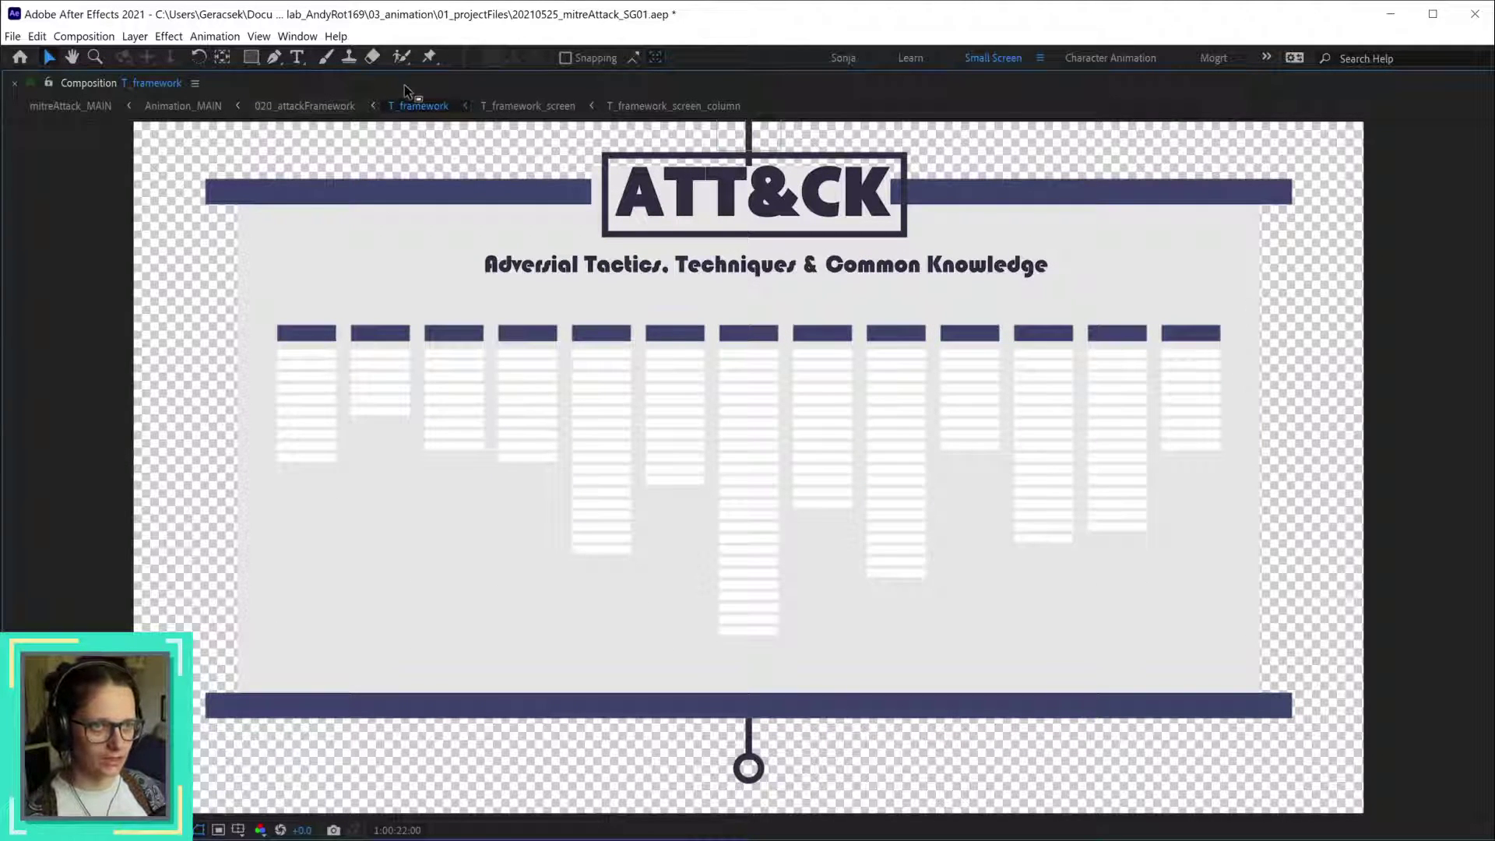
key("grave")
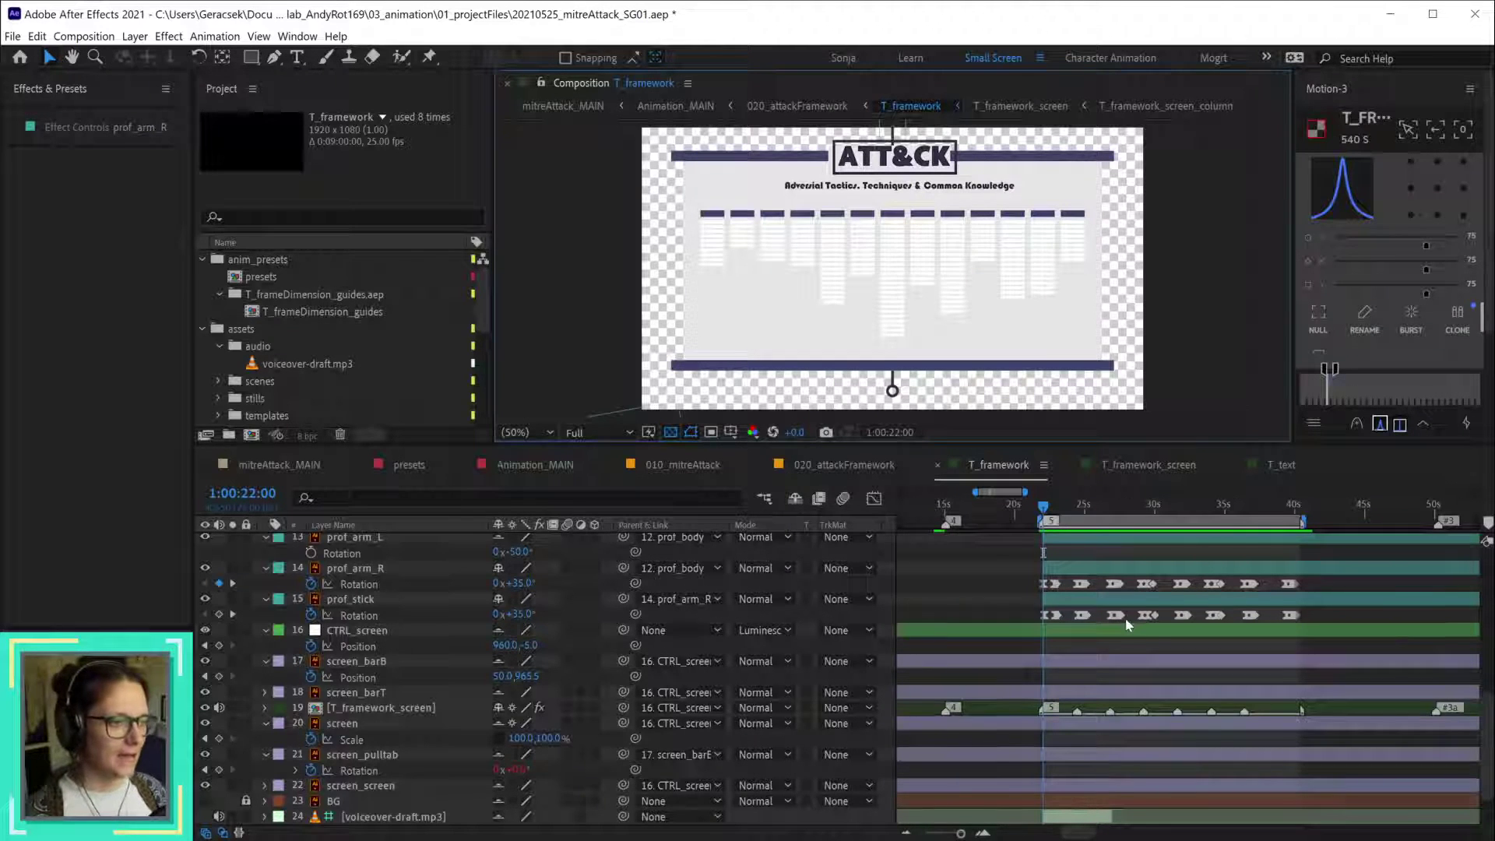
- Examine the arm, stick and eye keyframe spacing along the timeline while replaying the animation from 1:00:22:00
scroll(1124, 618, "up", 2)
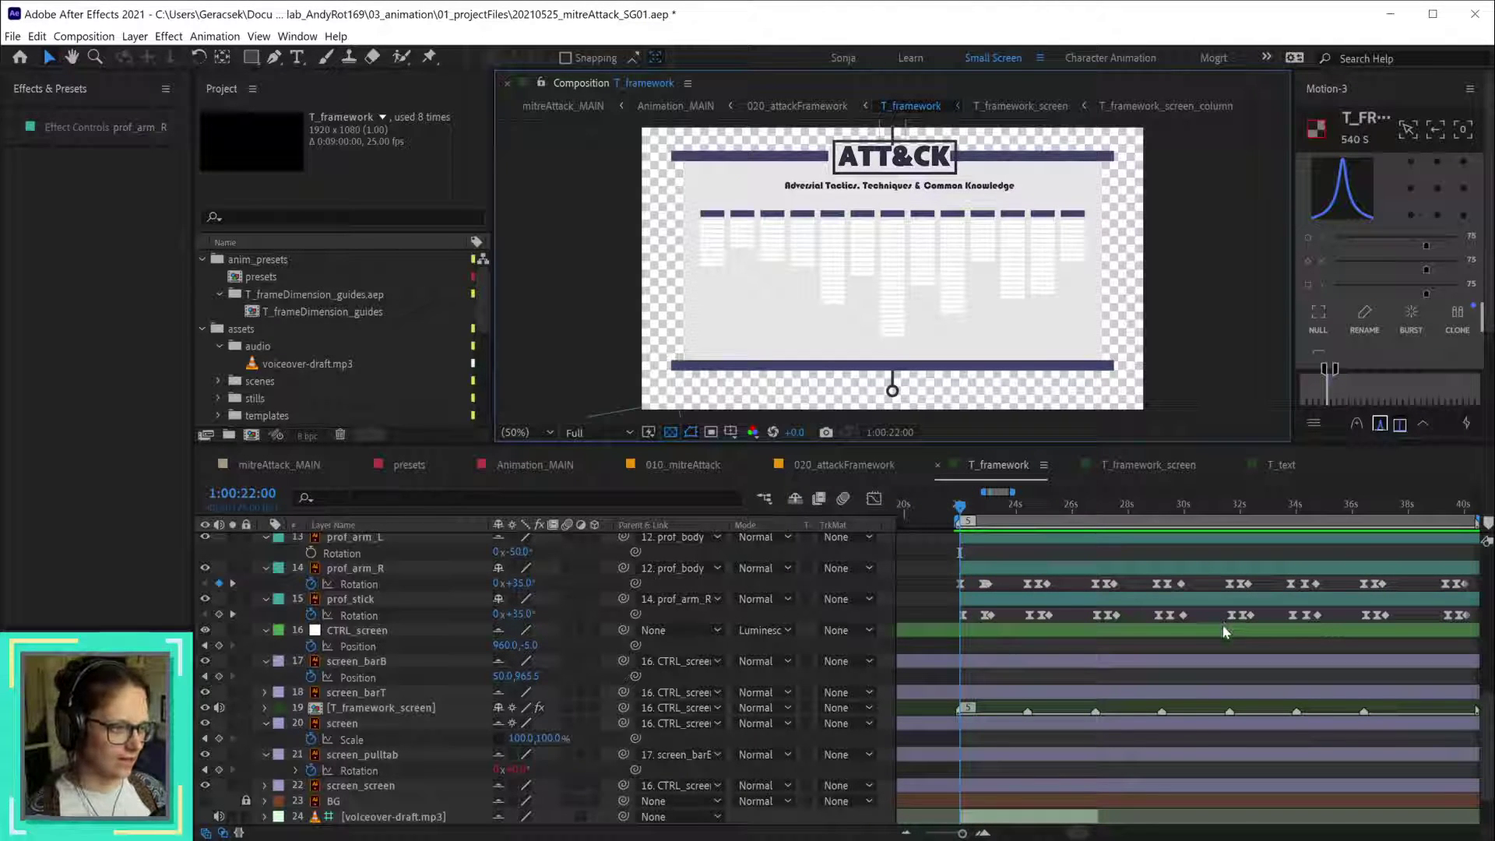
scroll(1035, 608, "up", 3)
scroll(936, 602, "down", 4)
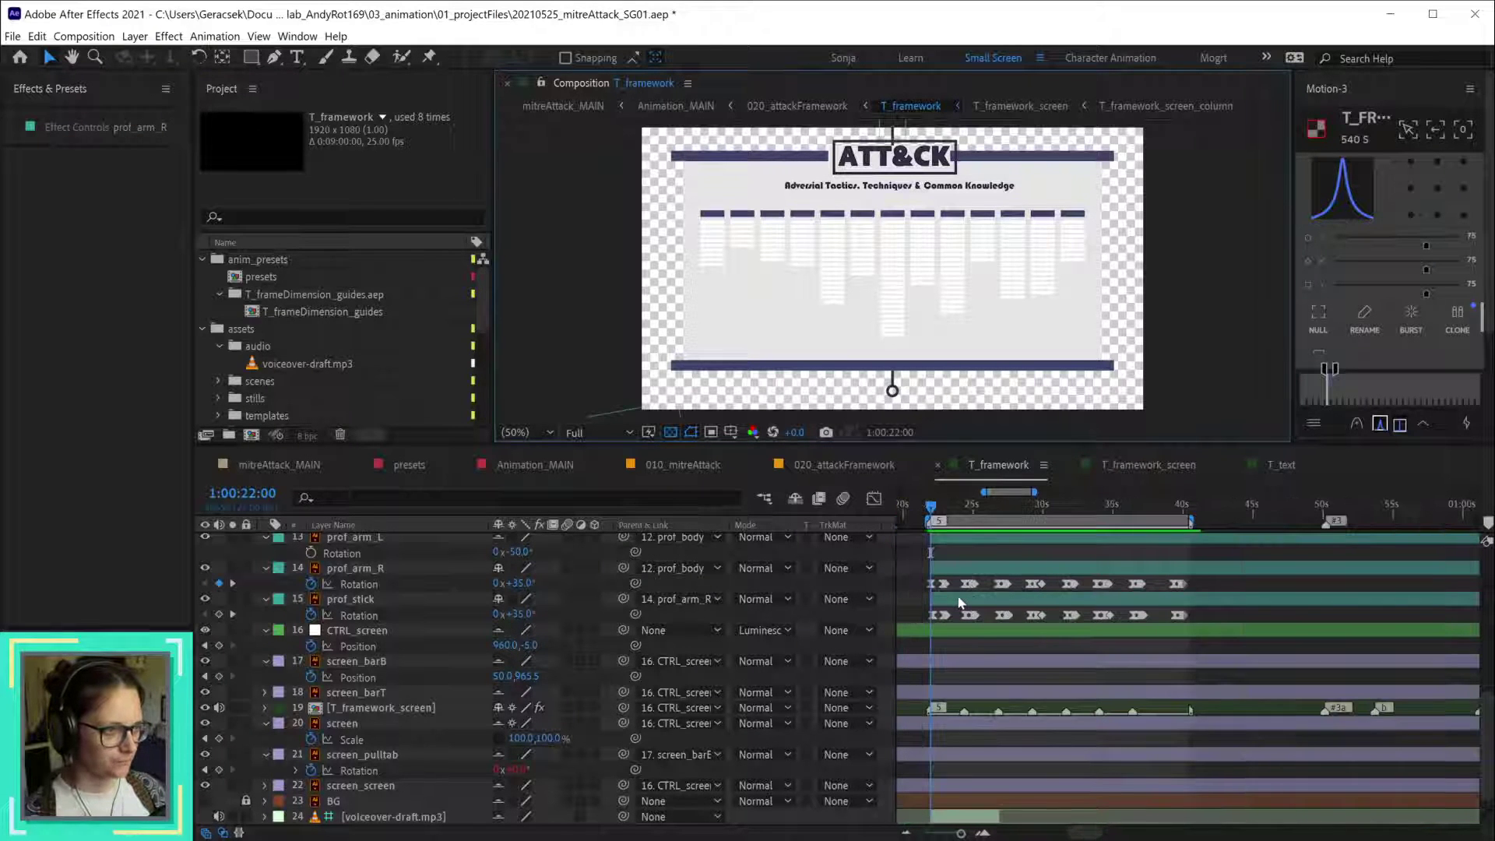
scroll(948, 600, "up", 4)
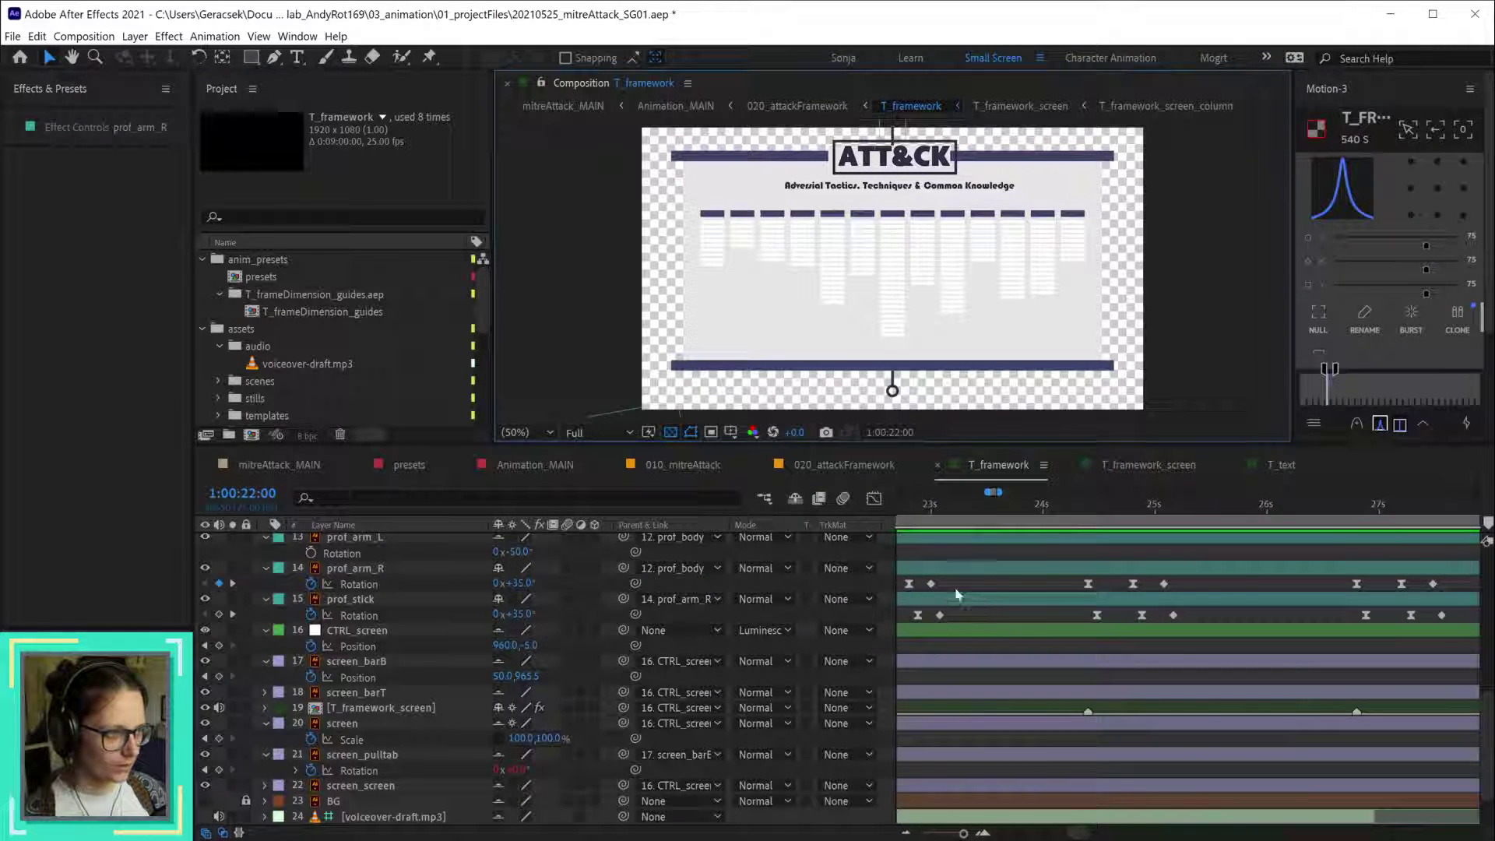
scroll(947, 592, "down", 2)
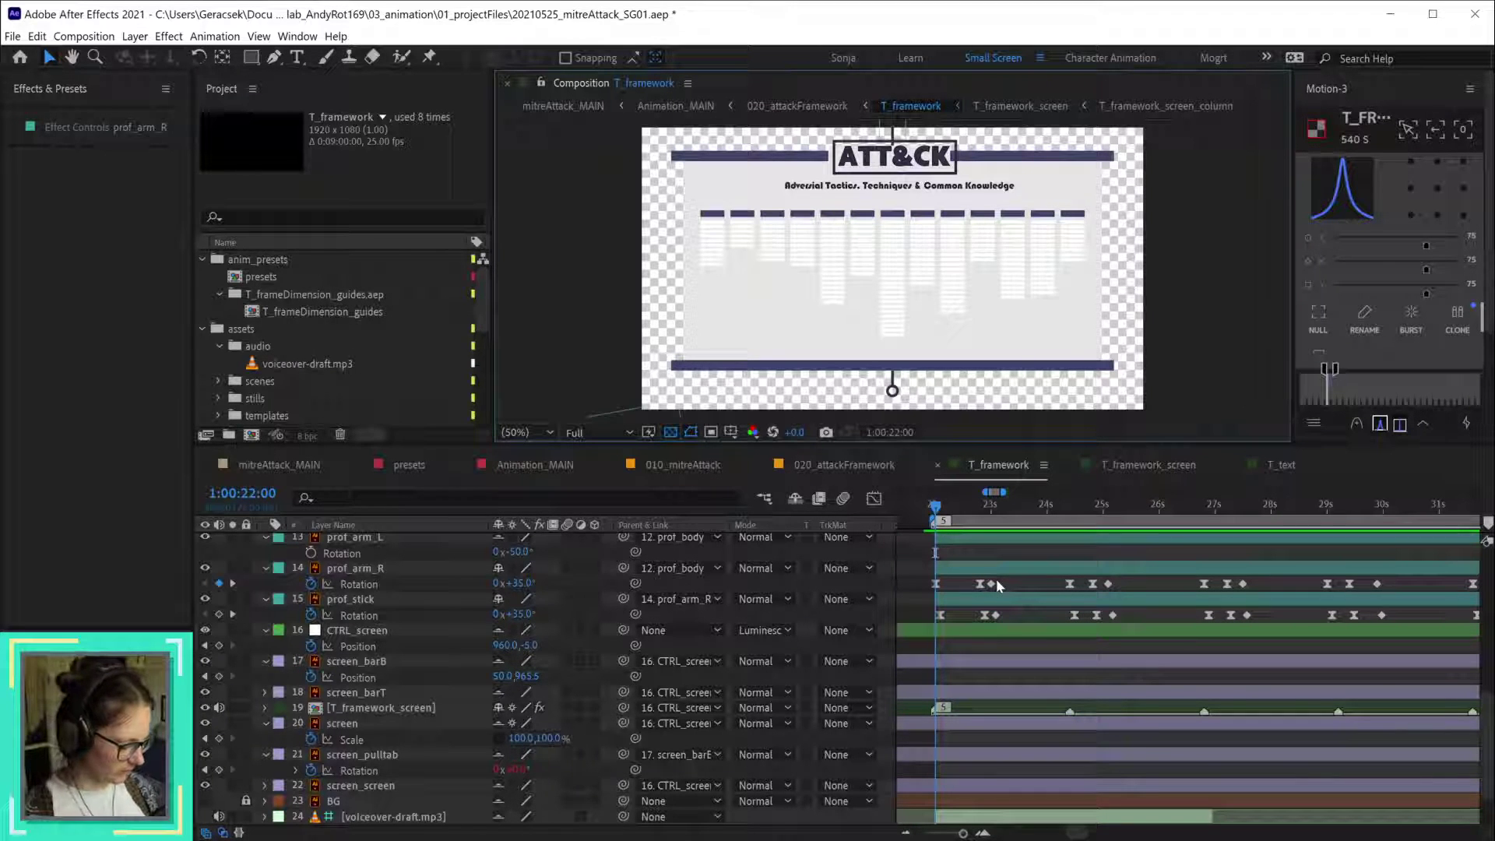
key("space")
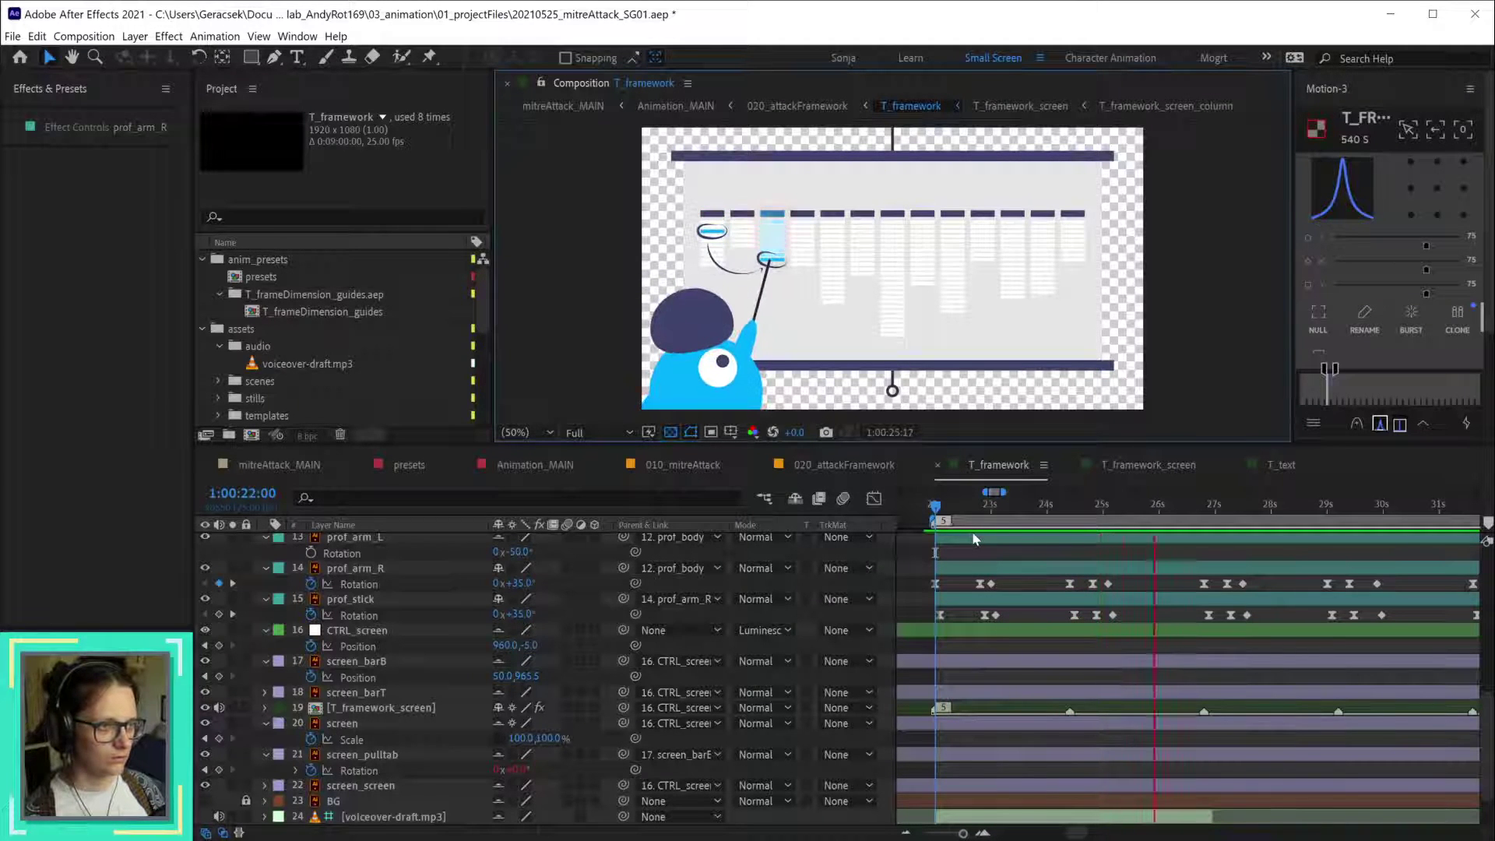
key("space")
scroll(978, 623, "up", 2)
scroll(972, 630, "up", 5)
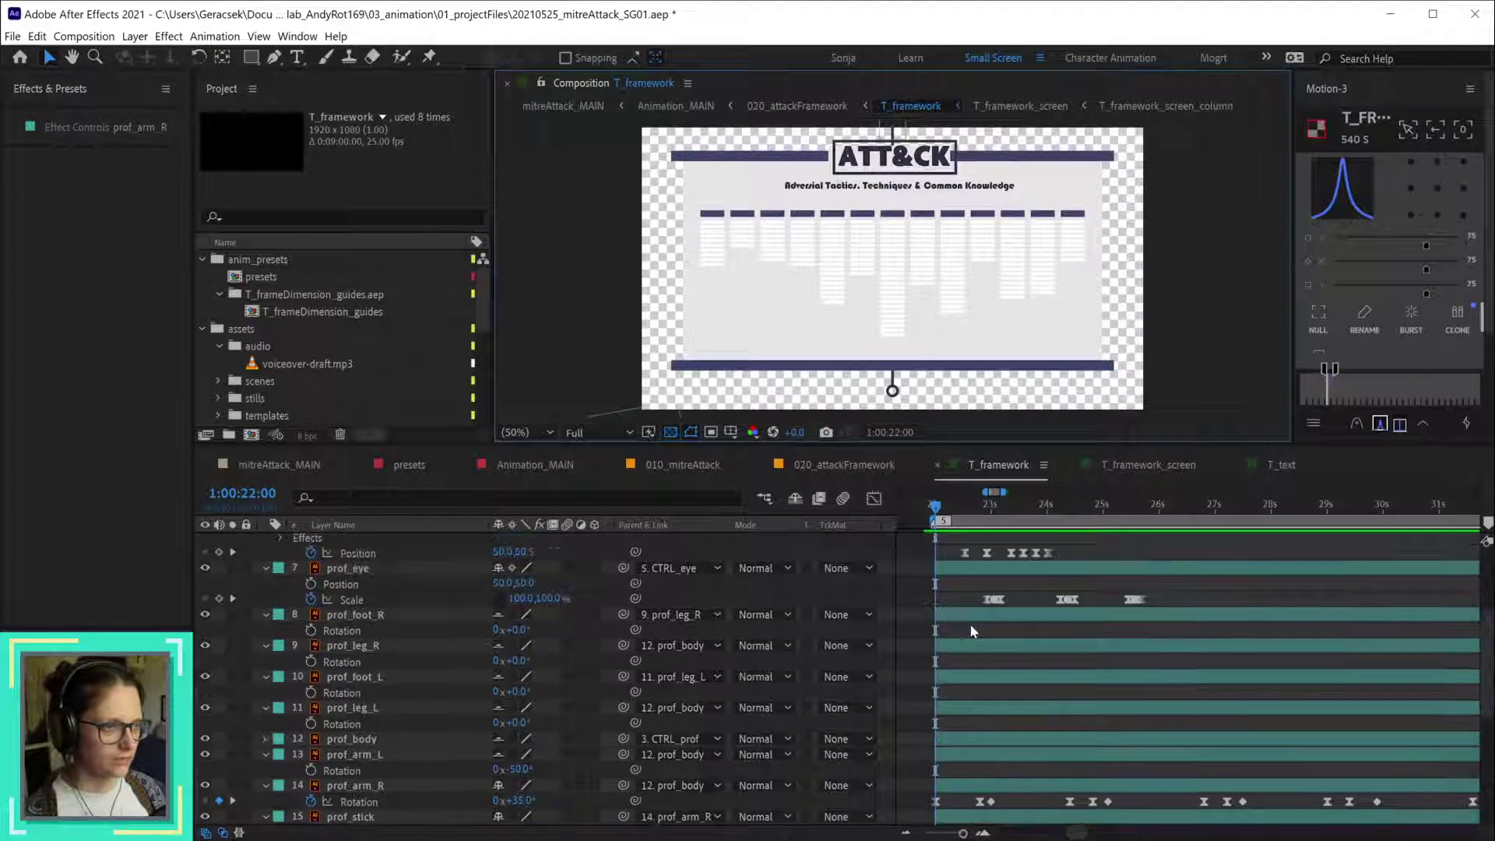
scroll(972, 631, "up", 3)
scroll(972, 631, "down", 3)
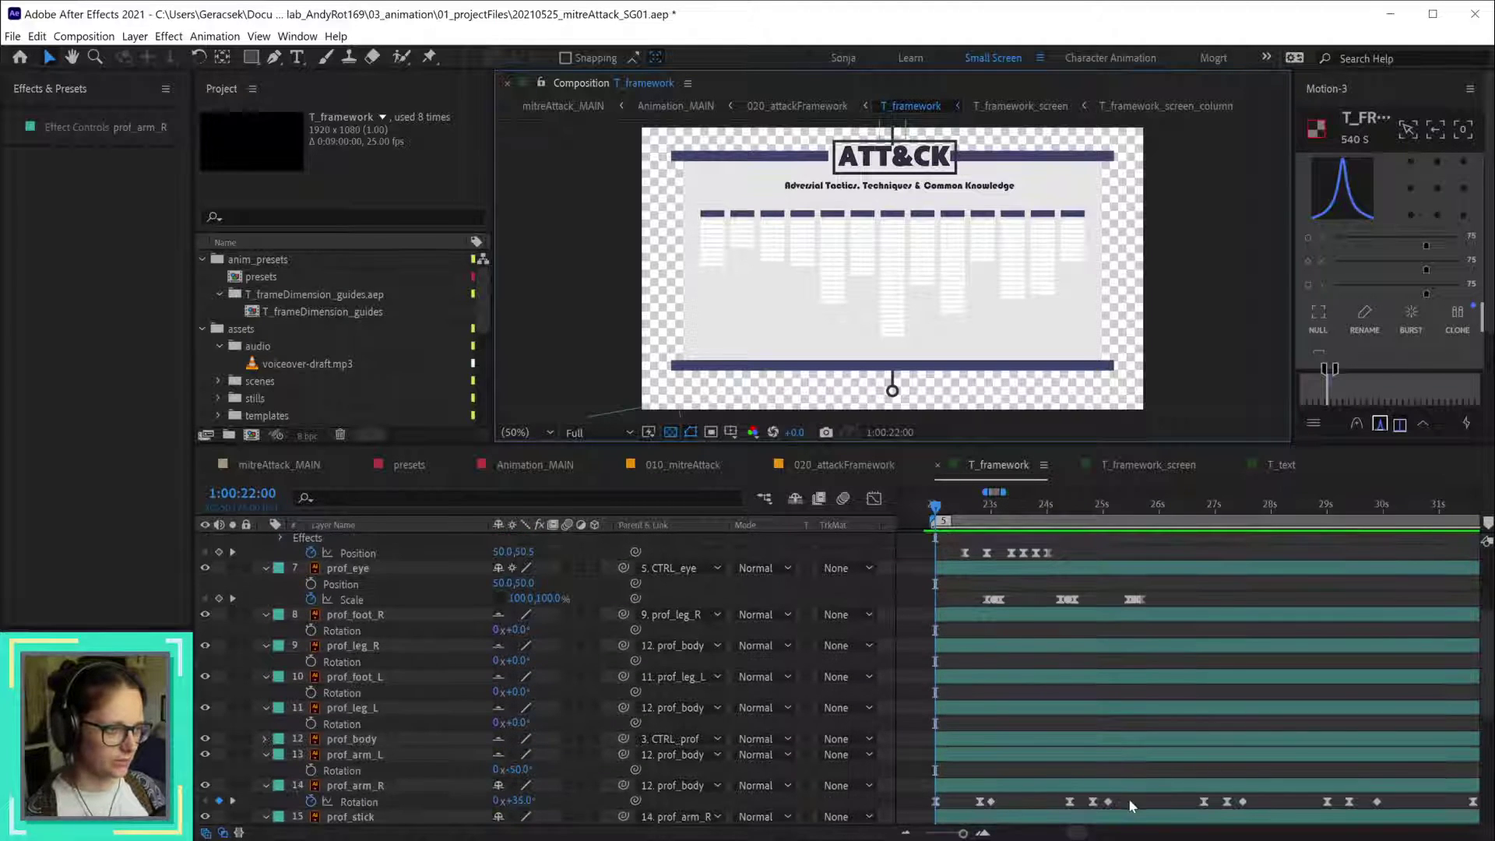
scroll(1118, 758, "down", 2)
key("space")
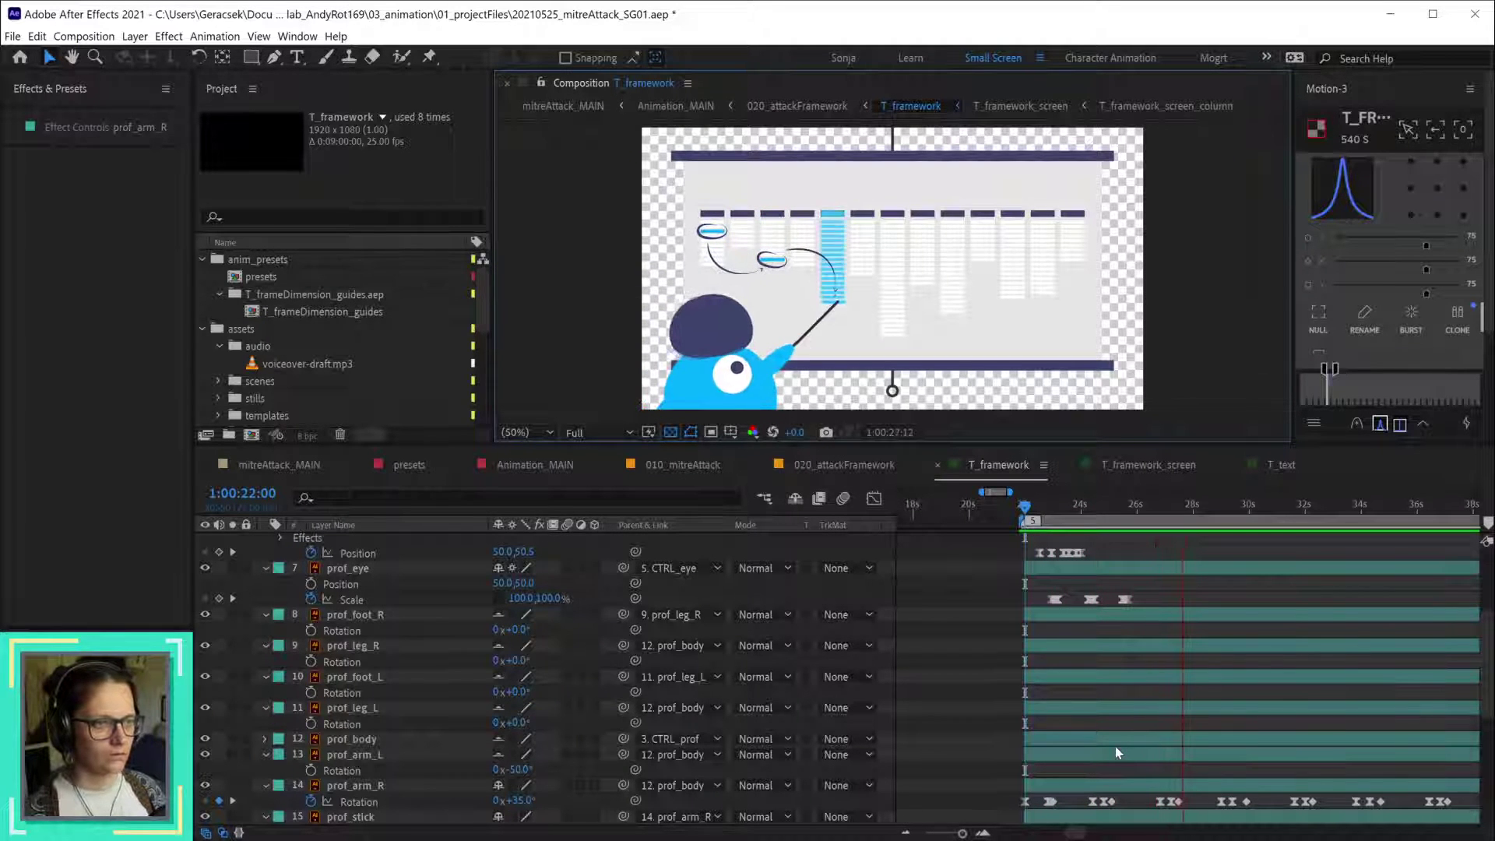
scroll(1440, 735, "down", 3)
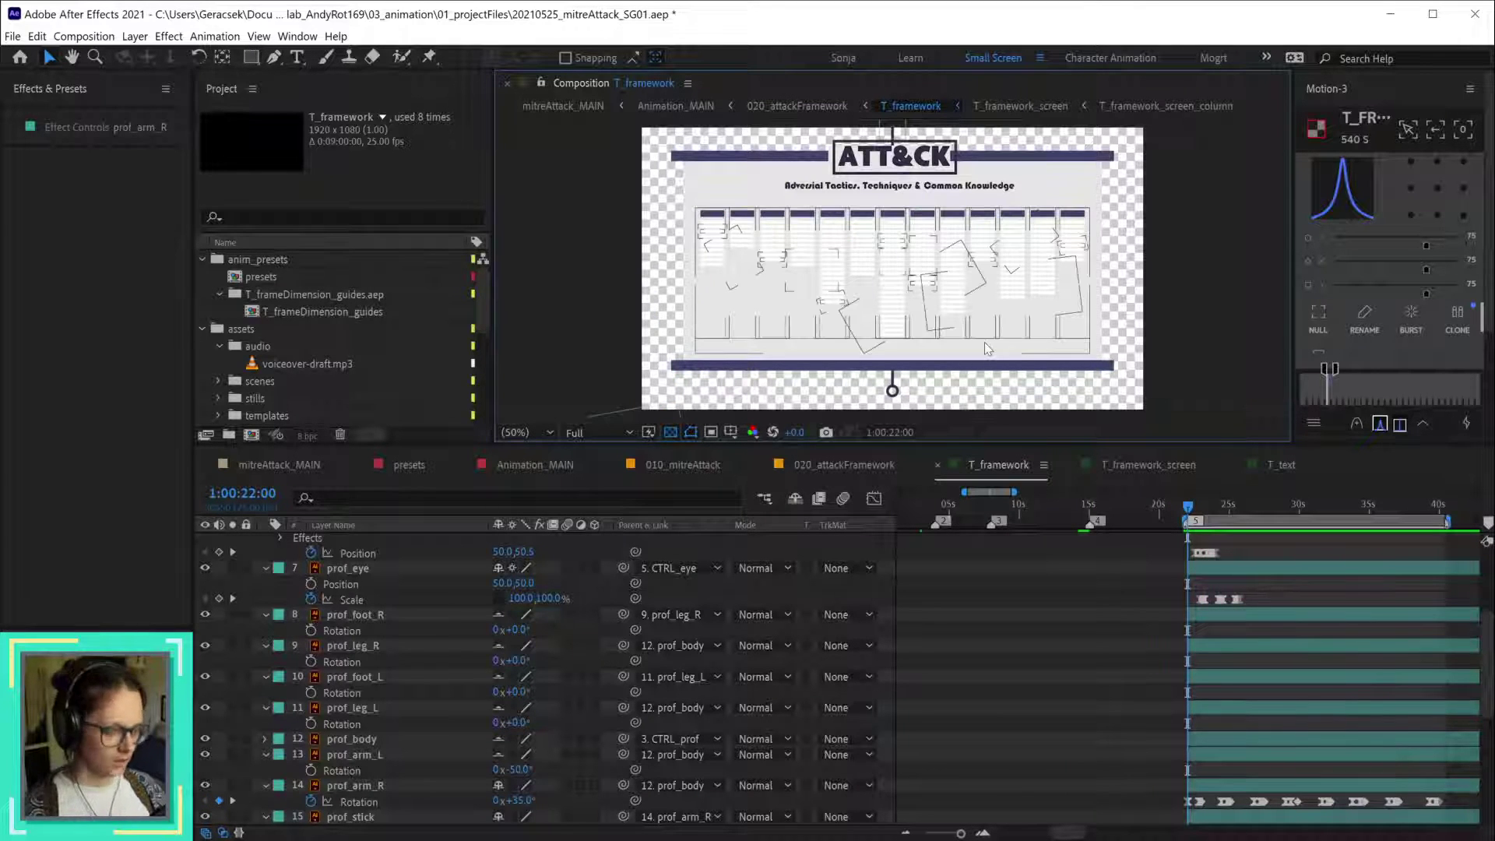
- Replay the professor's whole pointing sequence and exit in the maximized composition view, and return to the normal layout
key("grave")
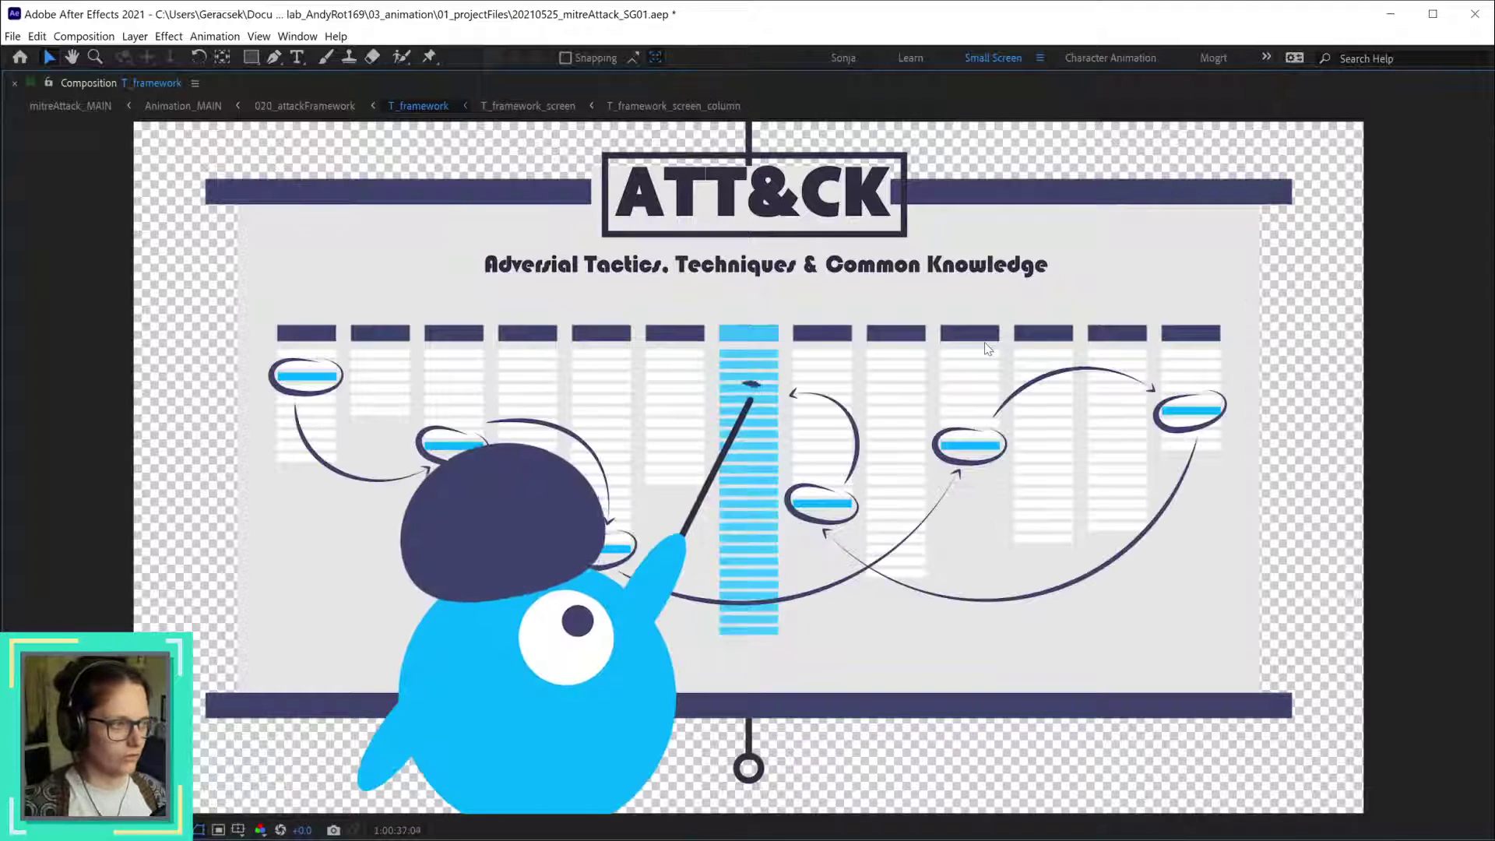
key("space")
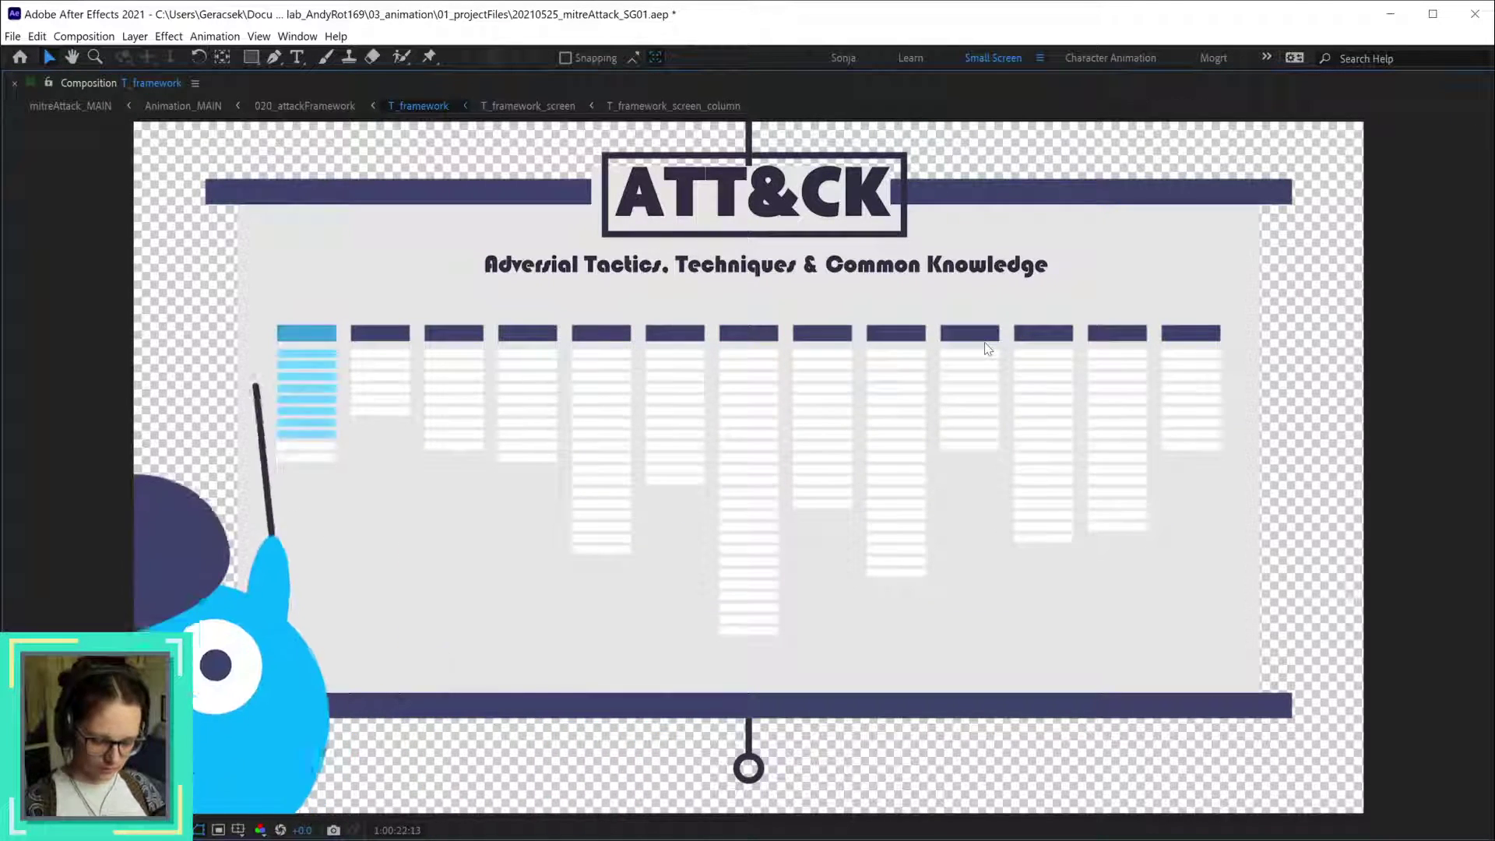
key("grave")
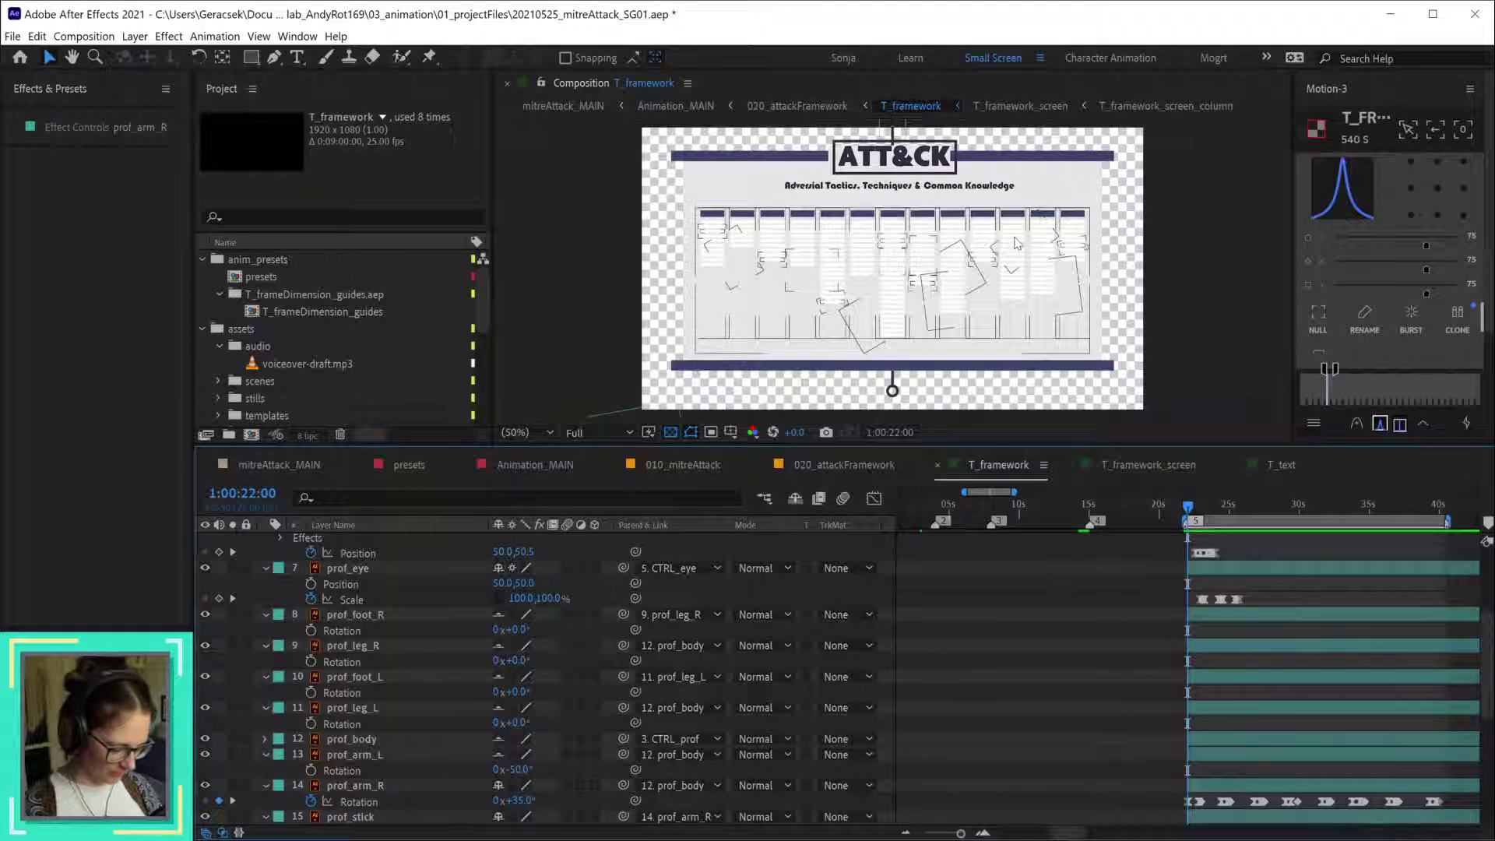
key("grave")
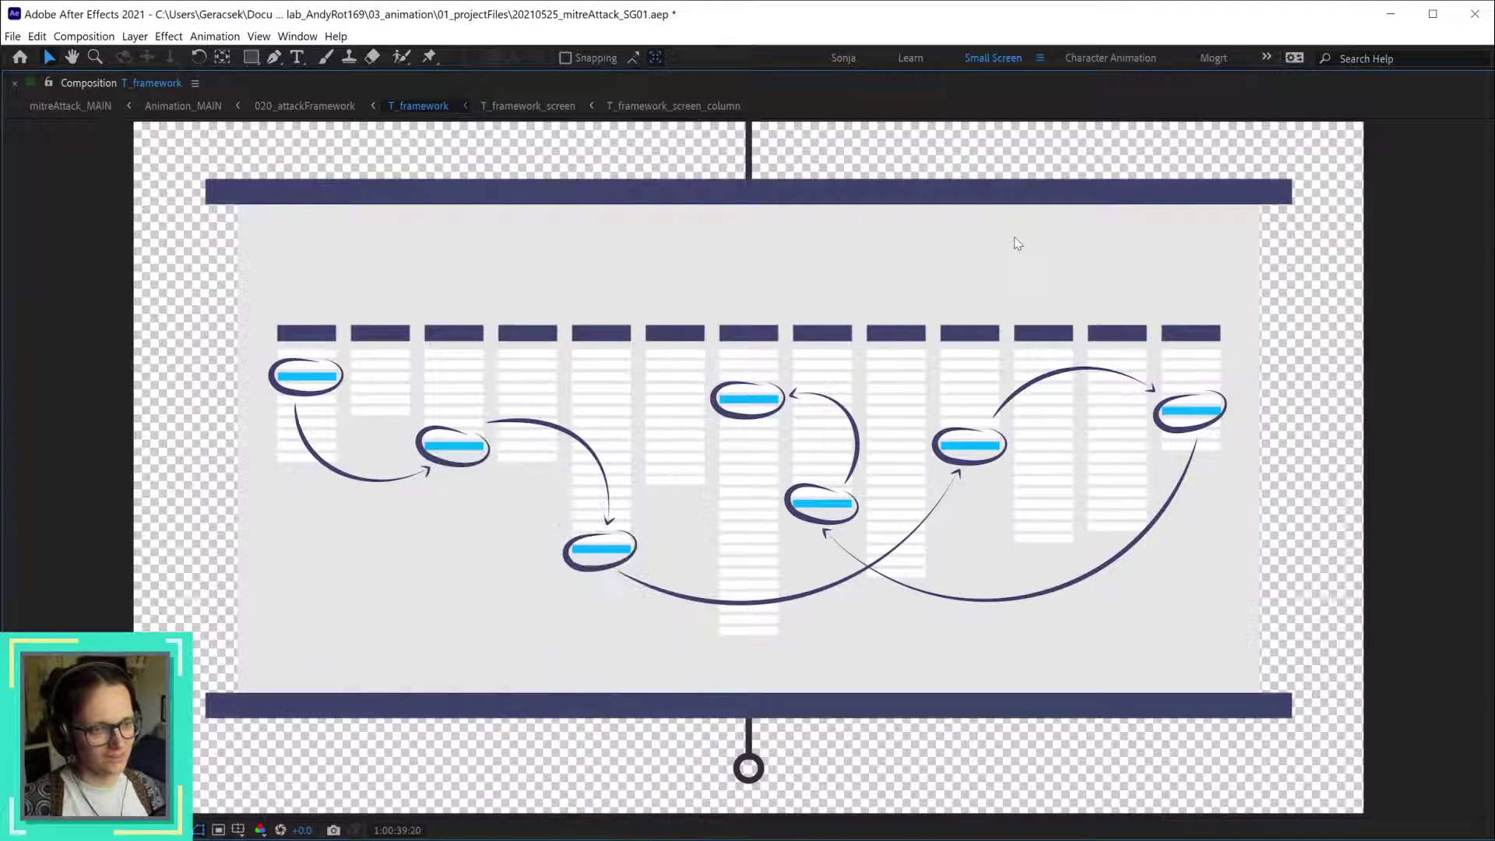
key("space")
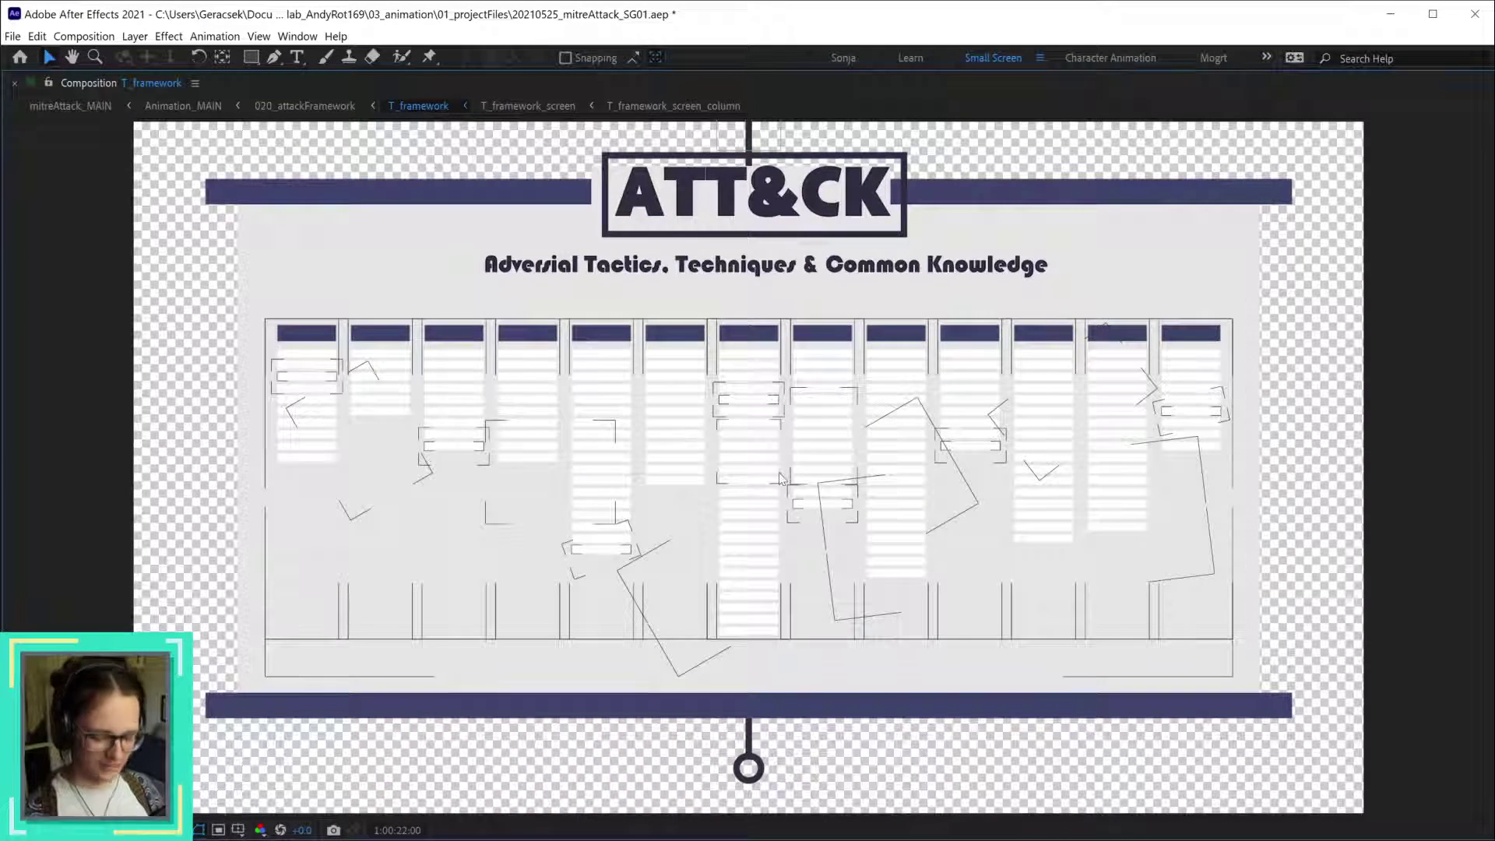
key("grave")
- Preview the professor's last pointing pose and the hold before the exit, around 1:00:37
scroll(1308, 666, "up", 5)
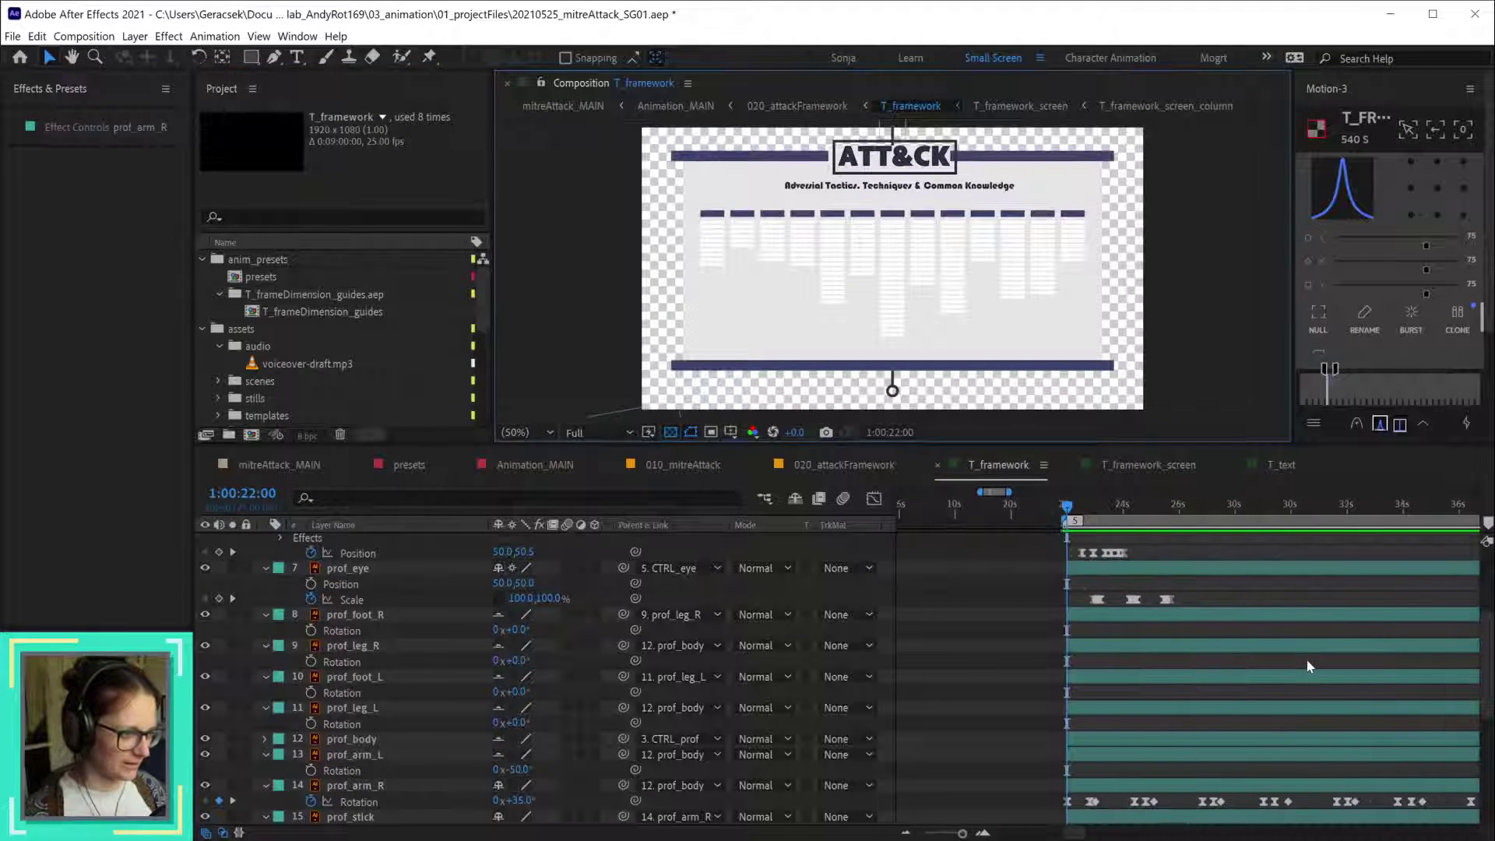
left_click_drag(1269, 671, 1014, 836)
key("v")
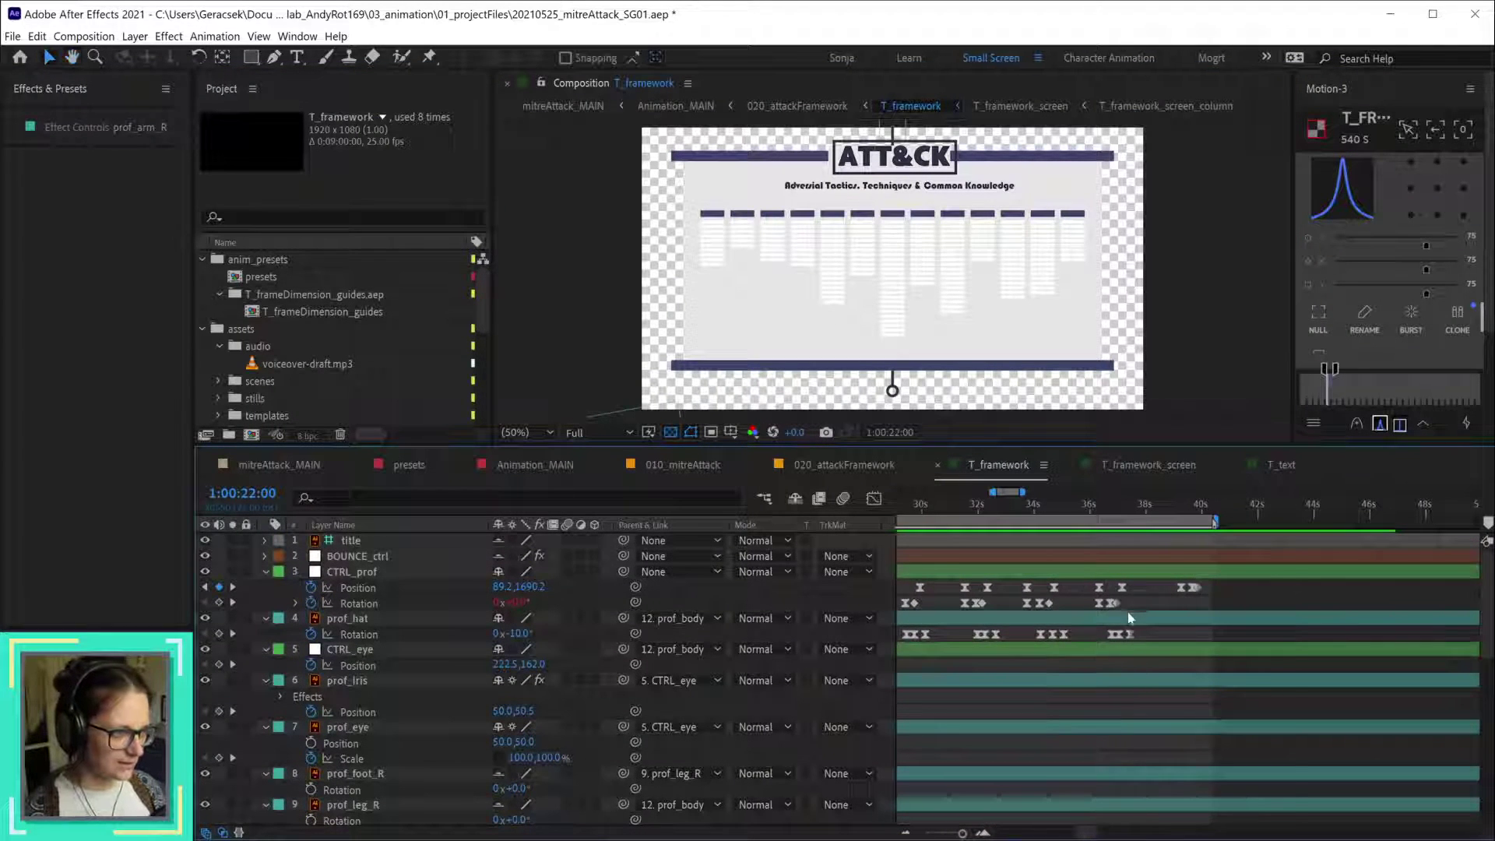
scroll(1109, 508, "up", 3)
left_click(1113, 508)
key("space")
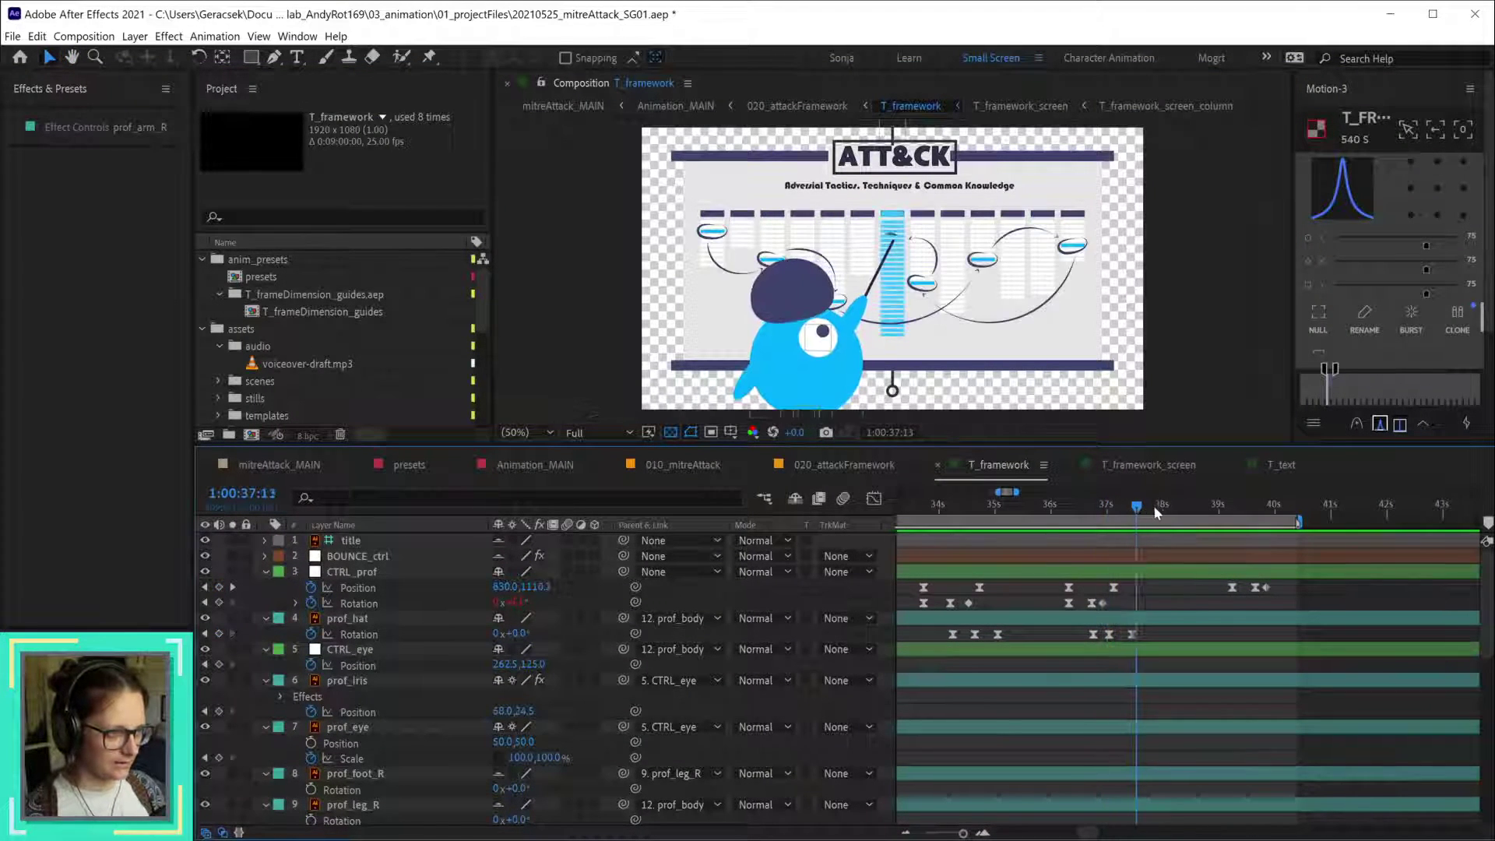
- Adjust the motion path handle of CTRL_prof's Position keyframe near 1:00:37 and scrub through the hold and exit to about 1:00:40
left_click(1114, 587)
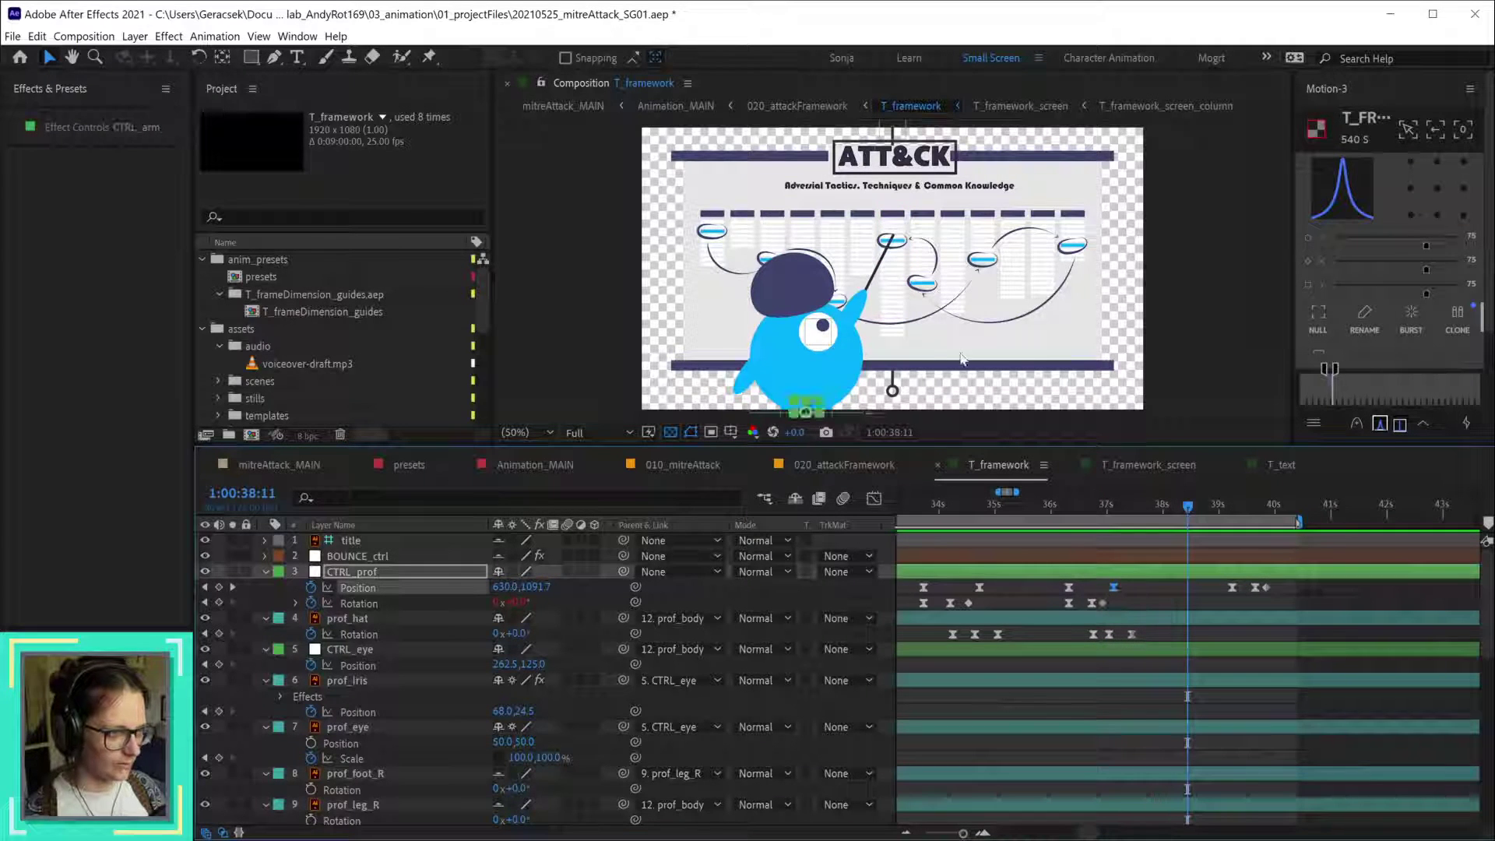
scroll(877, 381, "up", 2)
scroll(803, 343, "up", 2)
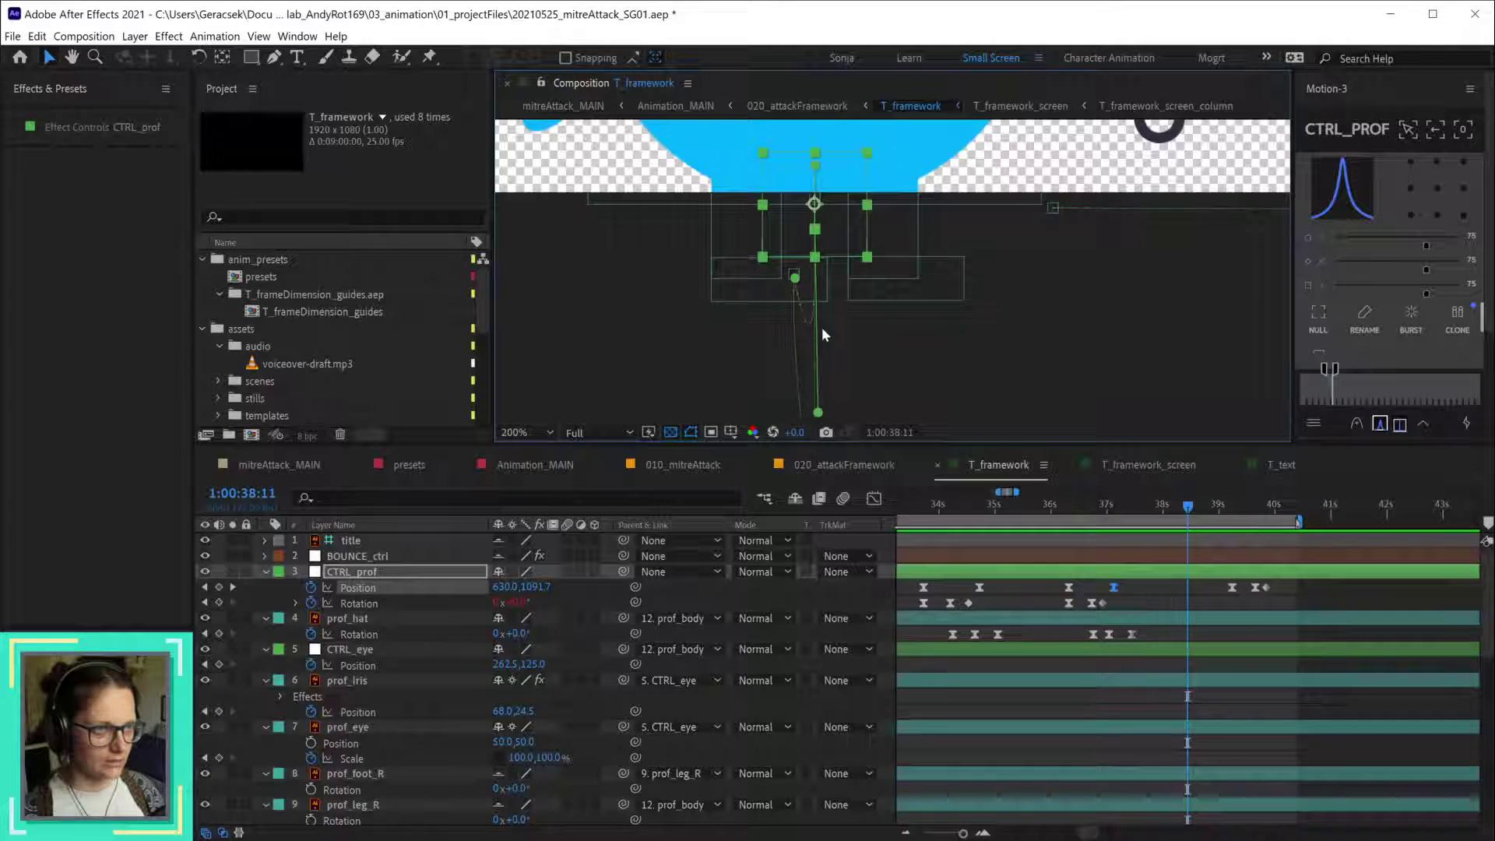
left_click_drag(837, 196, 816, 232)
left_click(1255, 587)
left_click(1232, 587)
left_click_drag(1217, 515, 1282, 523)
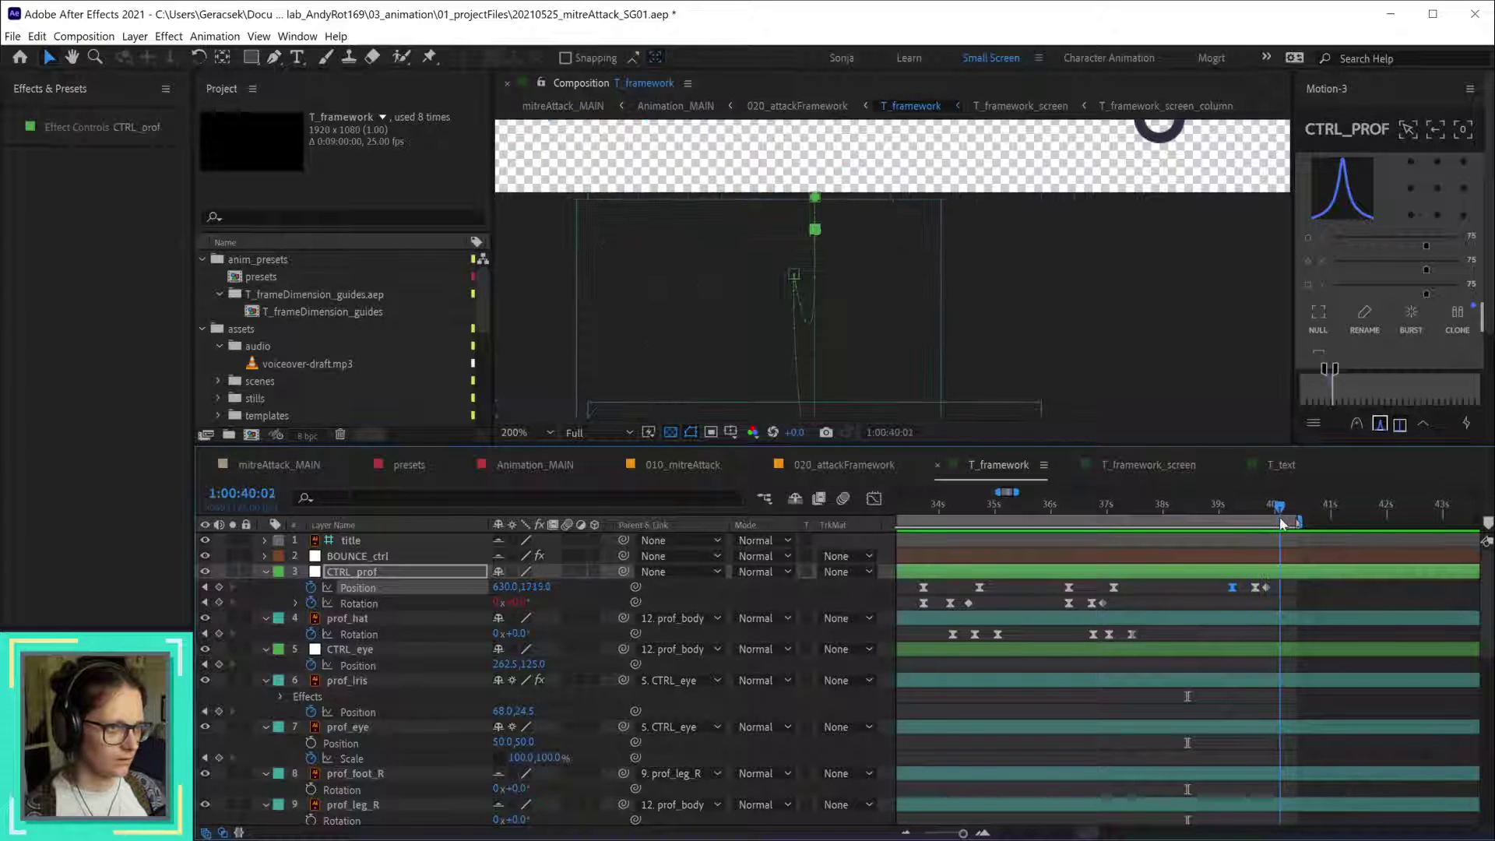
key("shift+slash")
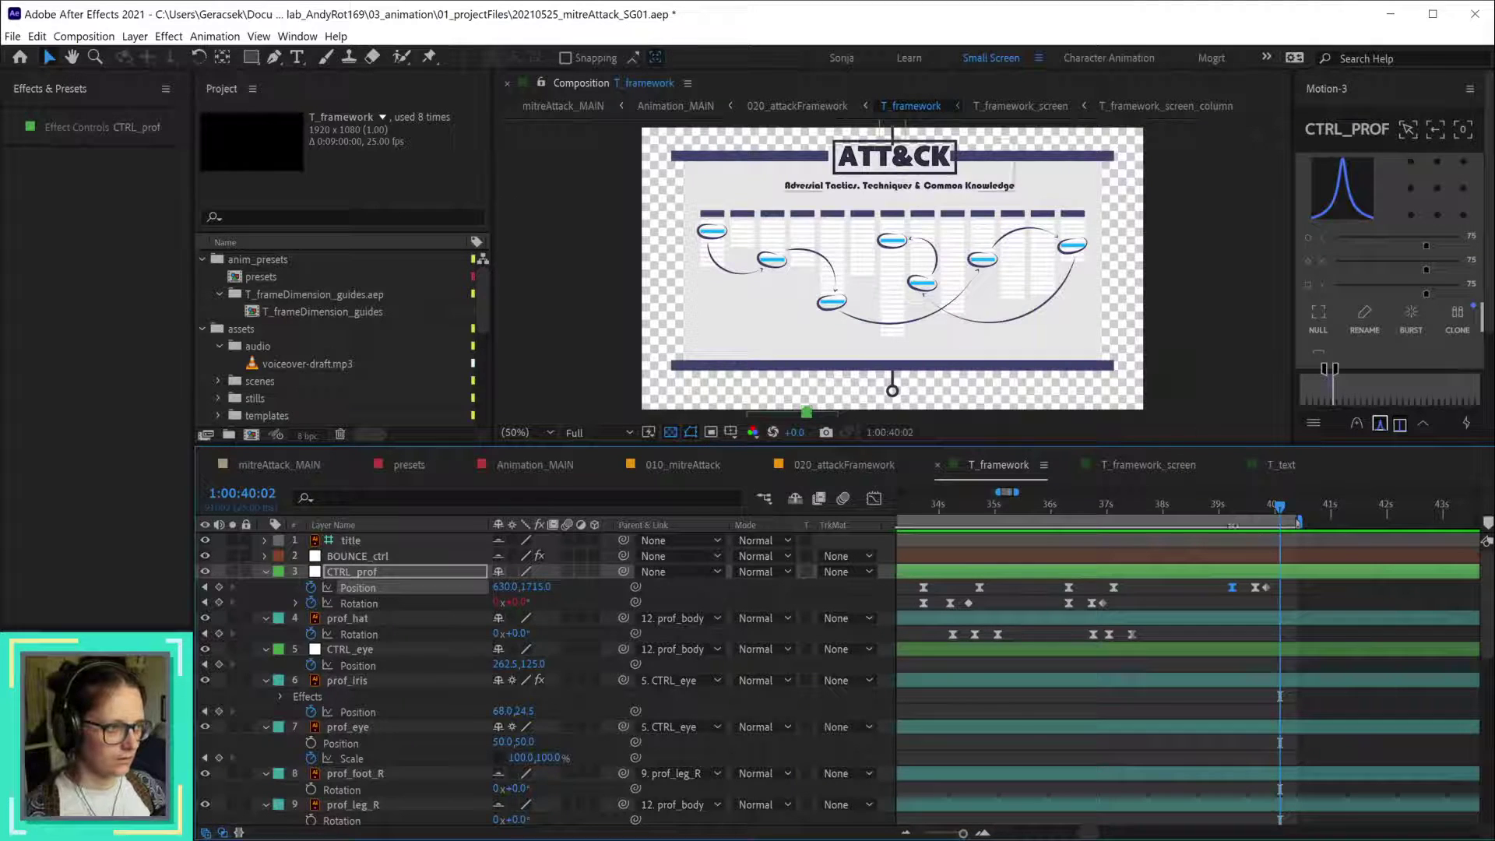
- Scrub through the professor's dip around 1:00:34 and try a different prof_arm_R Rotation at 1:00:34:07
left_click_drag(1115, 506, 941, 538)
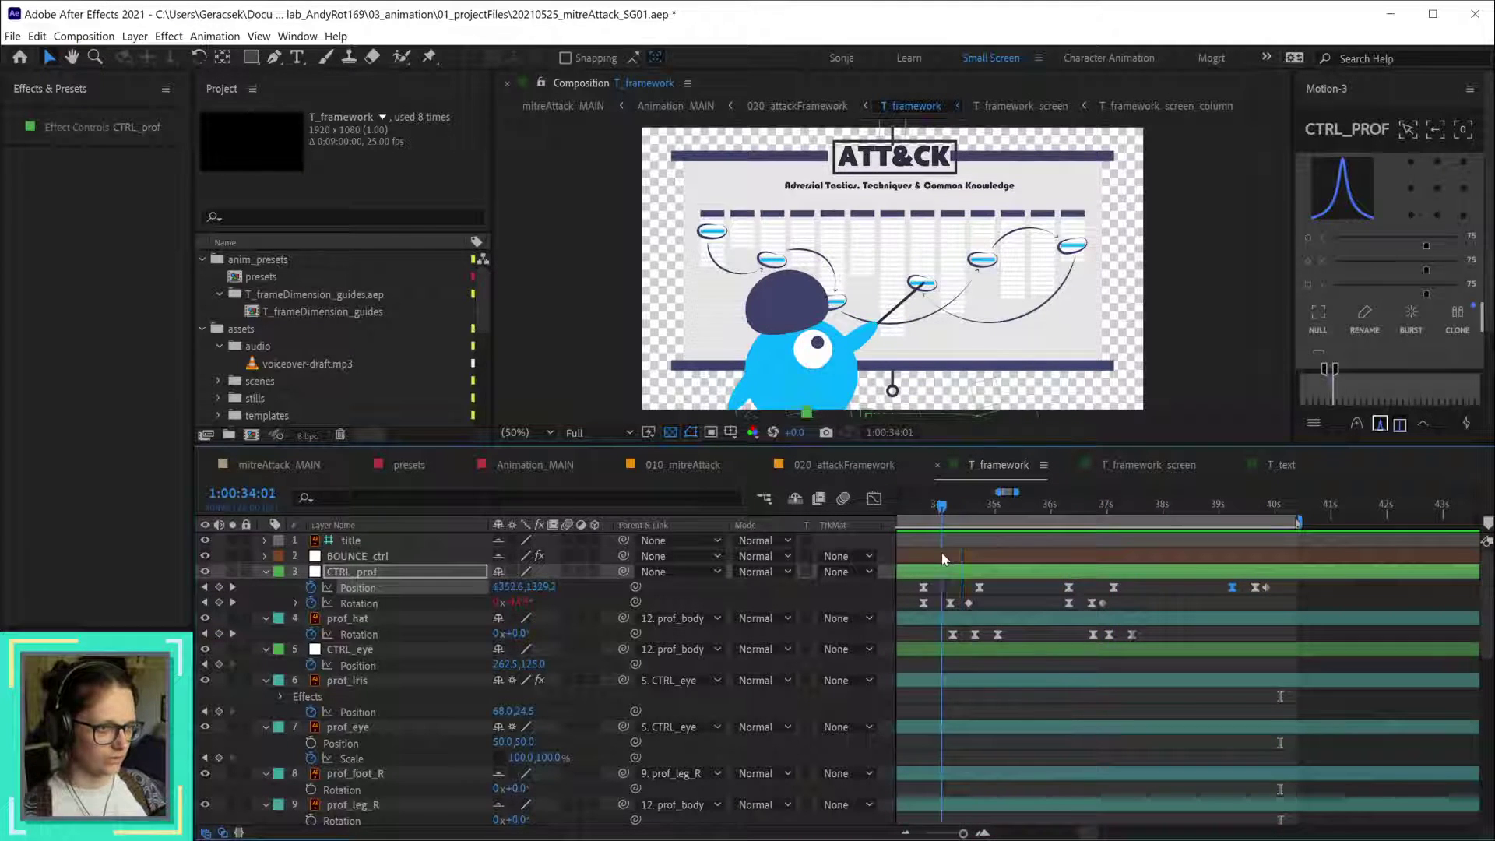
scroll(1018, 589, "left", 3)
mouse_move(1069, 508)
left_mouse_down()
mouse_move(1111, 512)
mouse_move(1096, 507)
left_mouse_up()
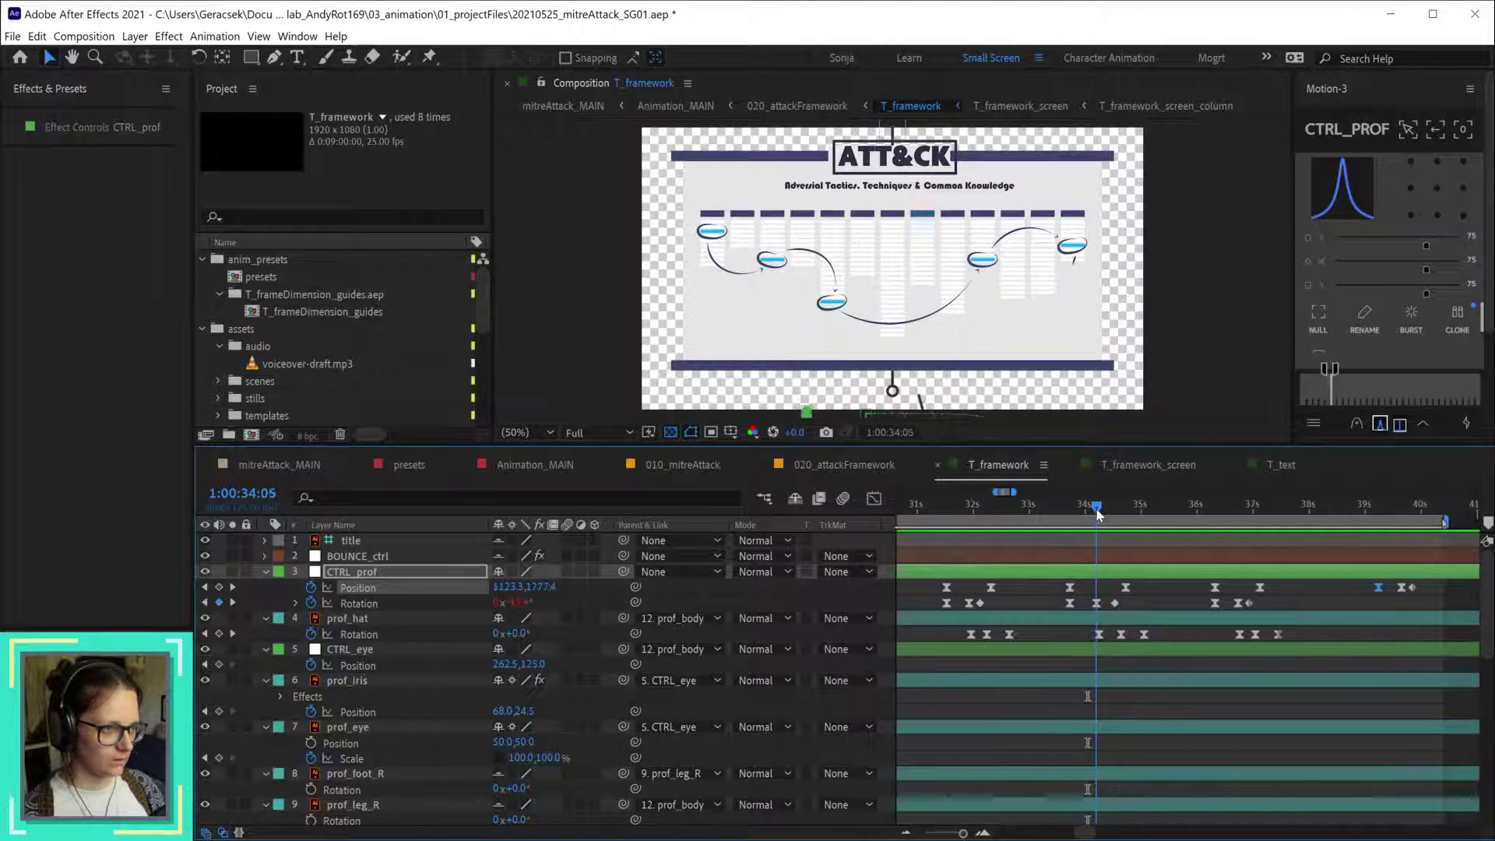
scroll(1136, 665, "down", 2)
scroll(1136, 664, "down", 3)
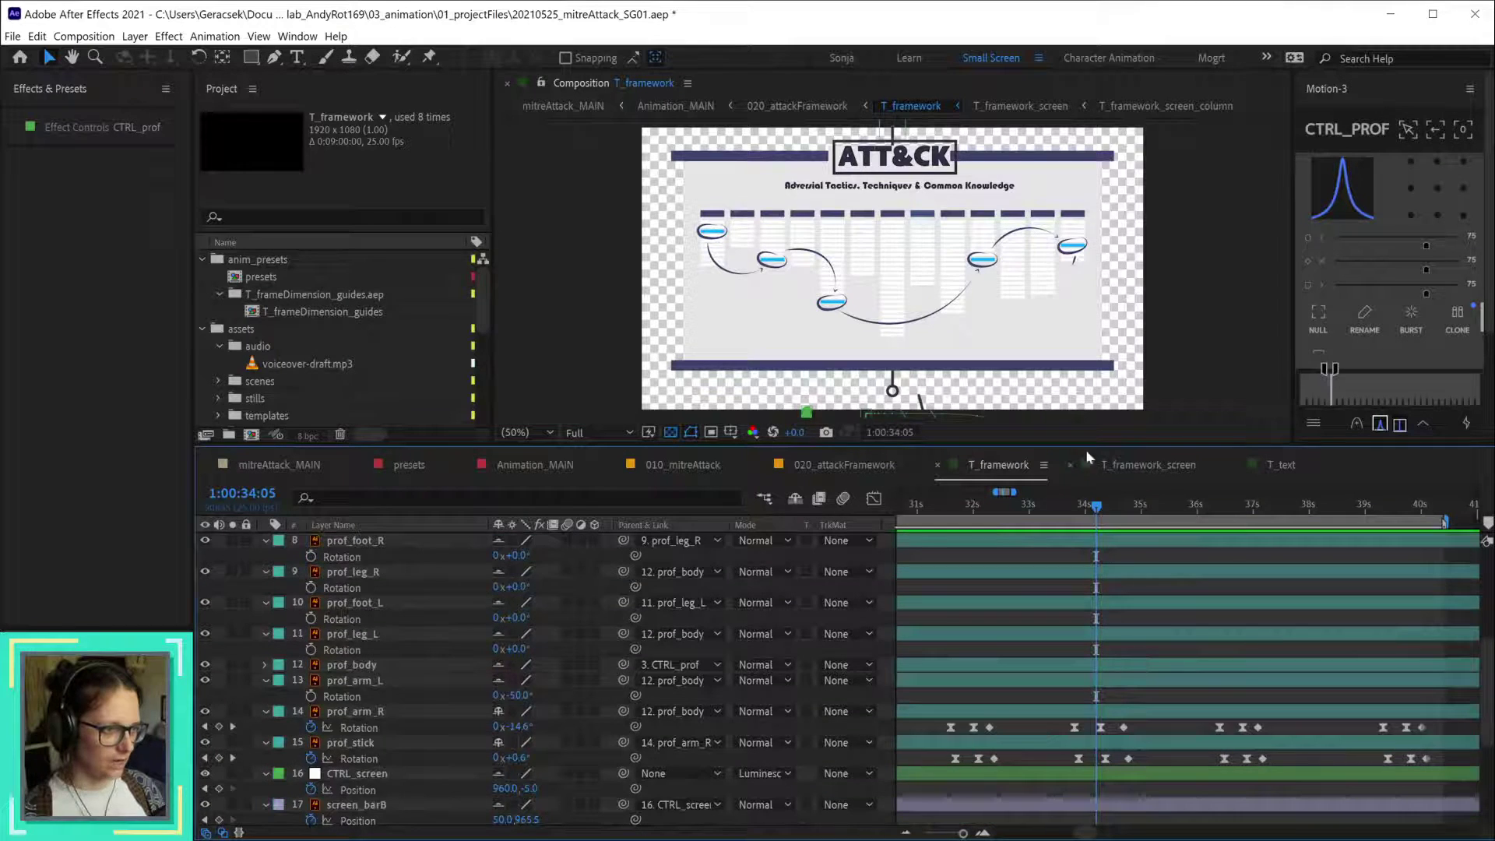
left_click(1100, 506)
scroll(1043, 300, "down", 2)
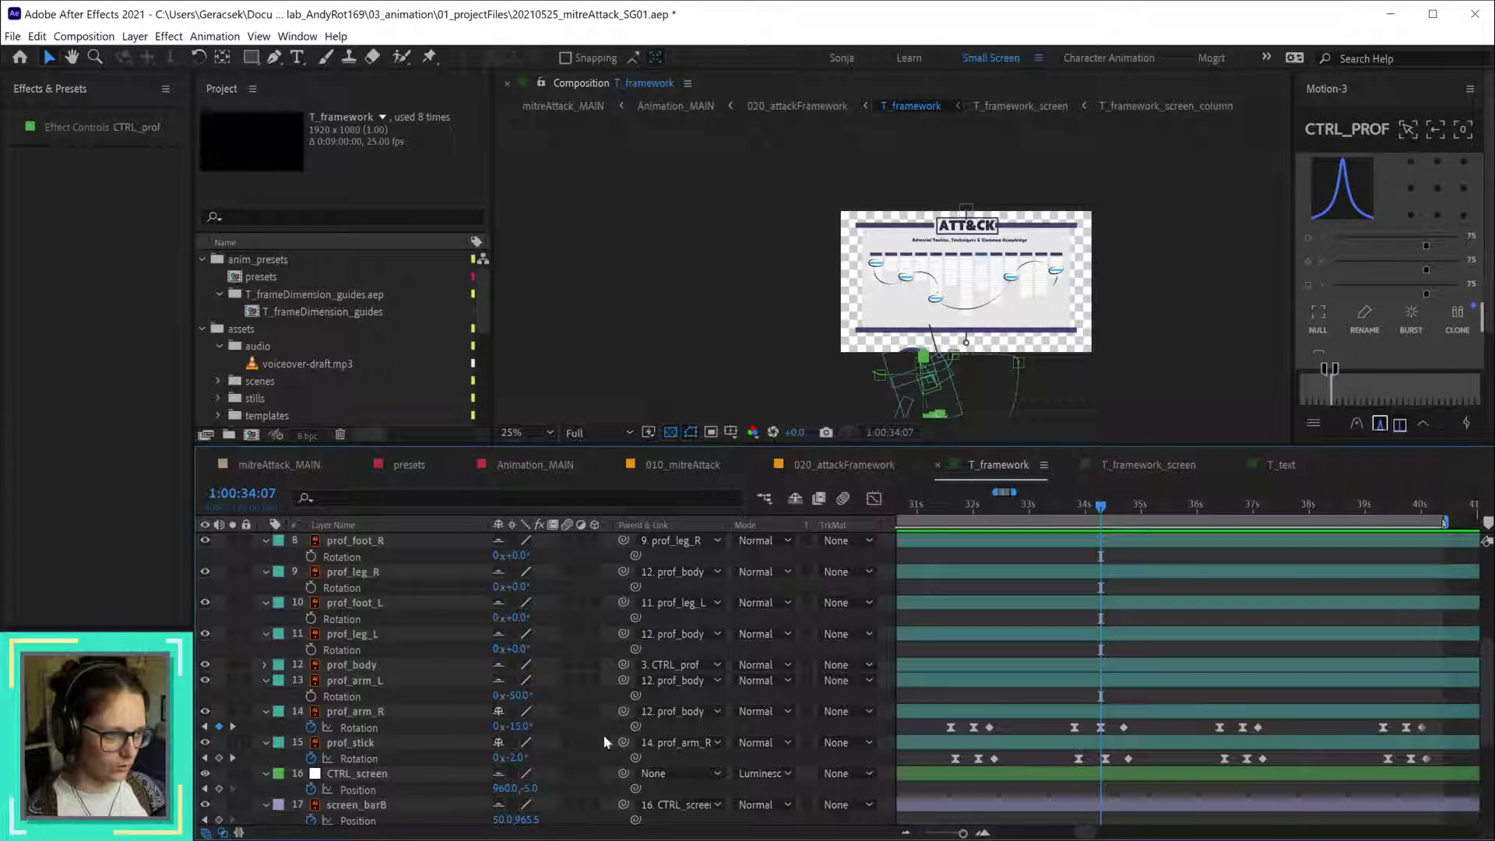
left_click_drag(517, 726, 601, 730)
mouse_move(1100, 508)
left_mouse_down()
mouse_move(1079, 510)
mouse_move(1150, 527)
mouse_move(1078, 511)
mouse_move(1100, 511)
left_mouse_up()
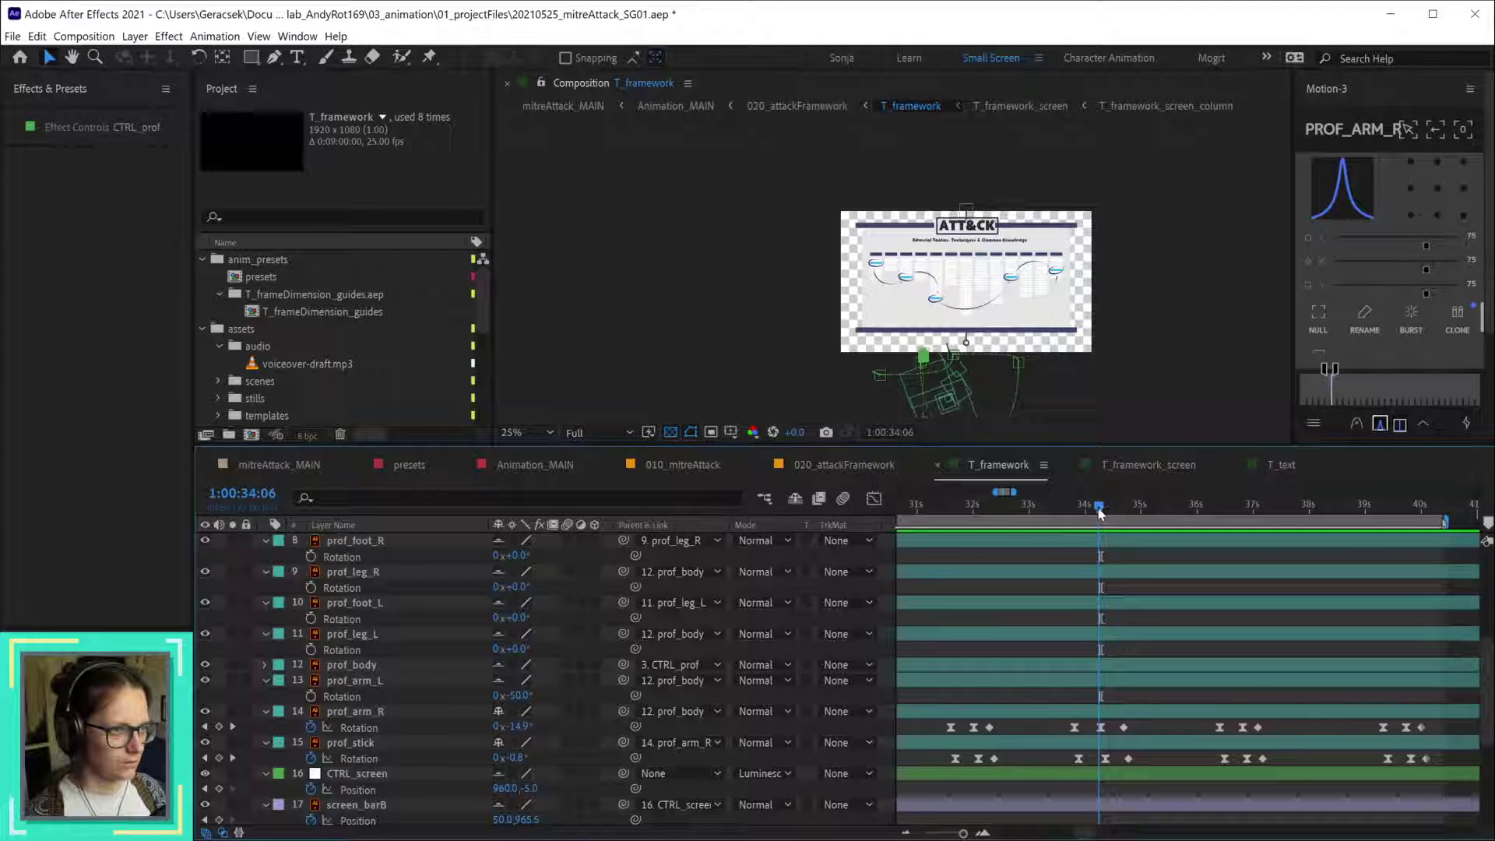
- Deepen the dip in CTRL_prof's motion path after its Position keyframe near 1:00:33:18 by pulling the path handles lower, and preview the move
key("h")
left_click_drag(1101, 347, 1100, 261)
key("v")
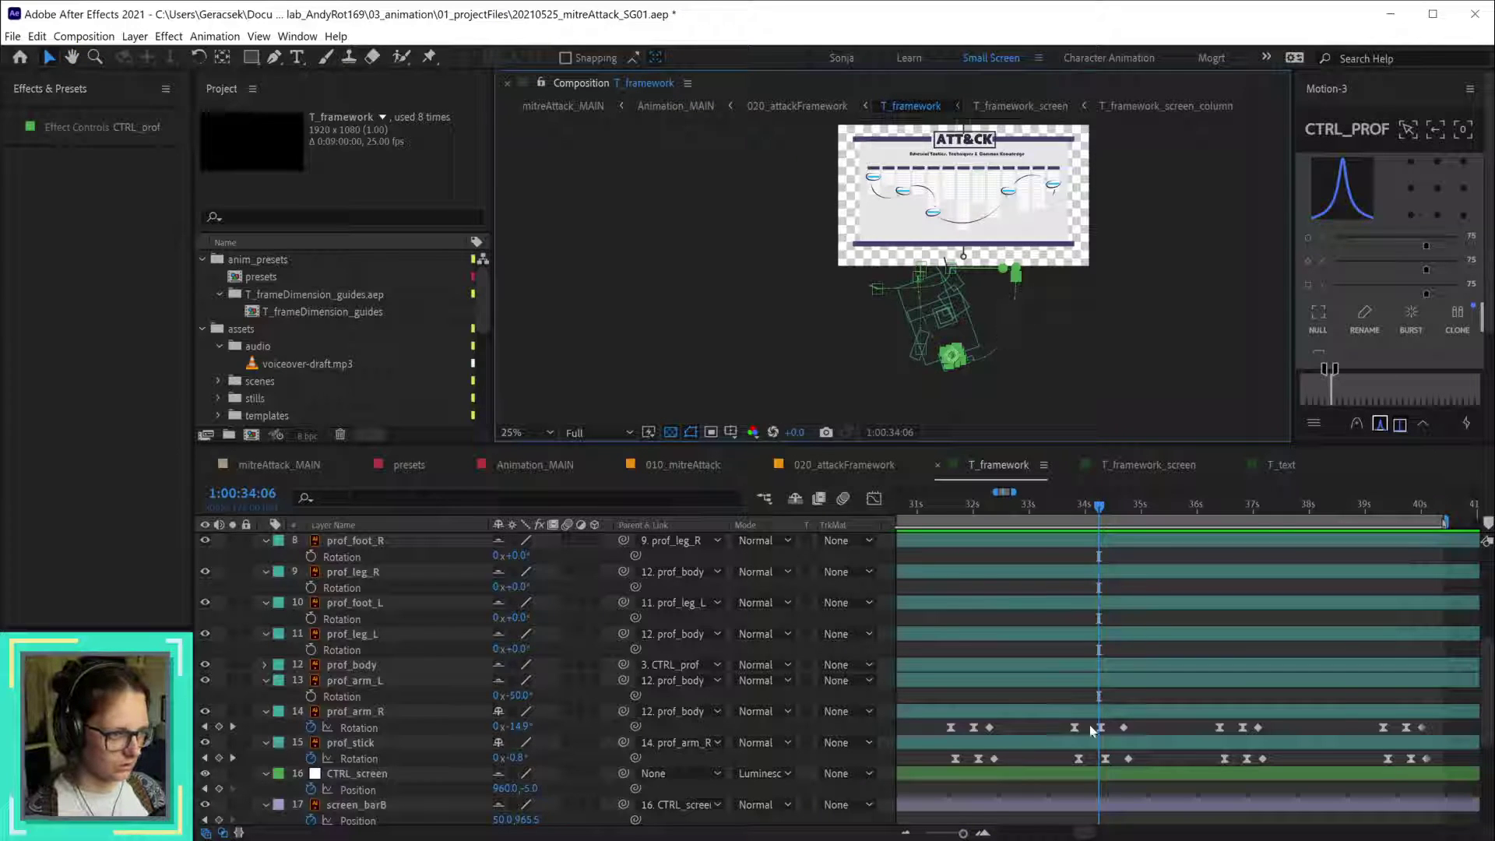
scroll(1100, 623, "up", 5)
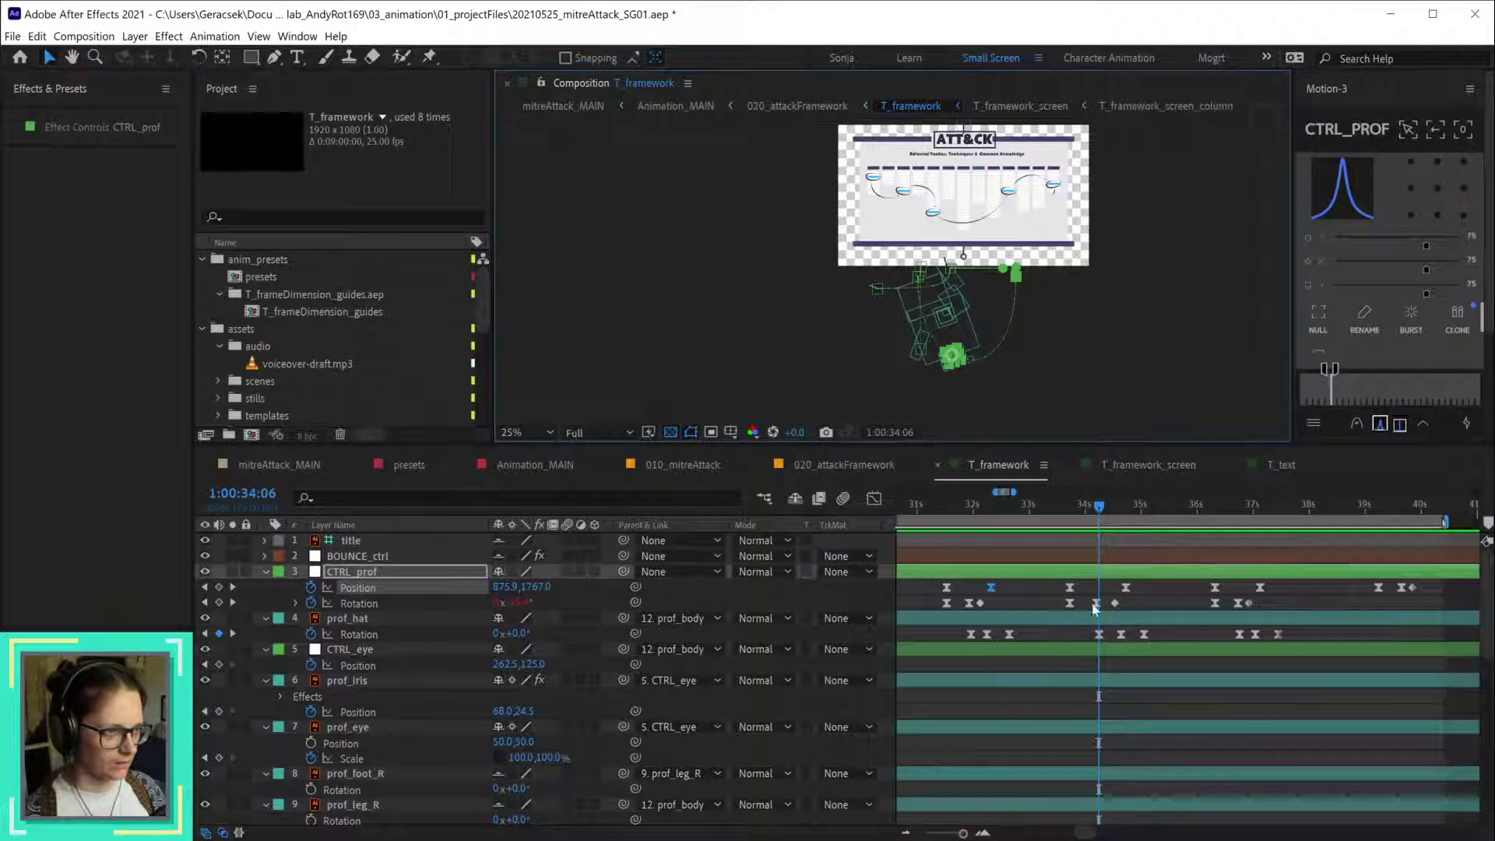
left_click(1070, 587)
left_click_drag(1018, 402, 1018, 433)
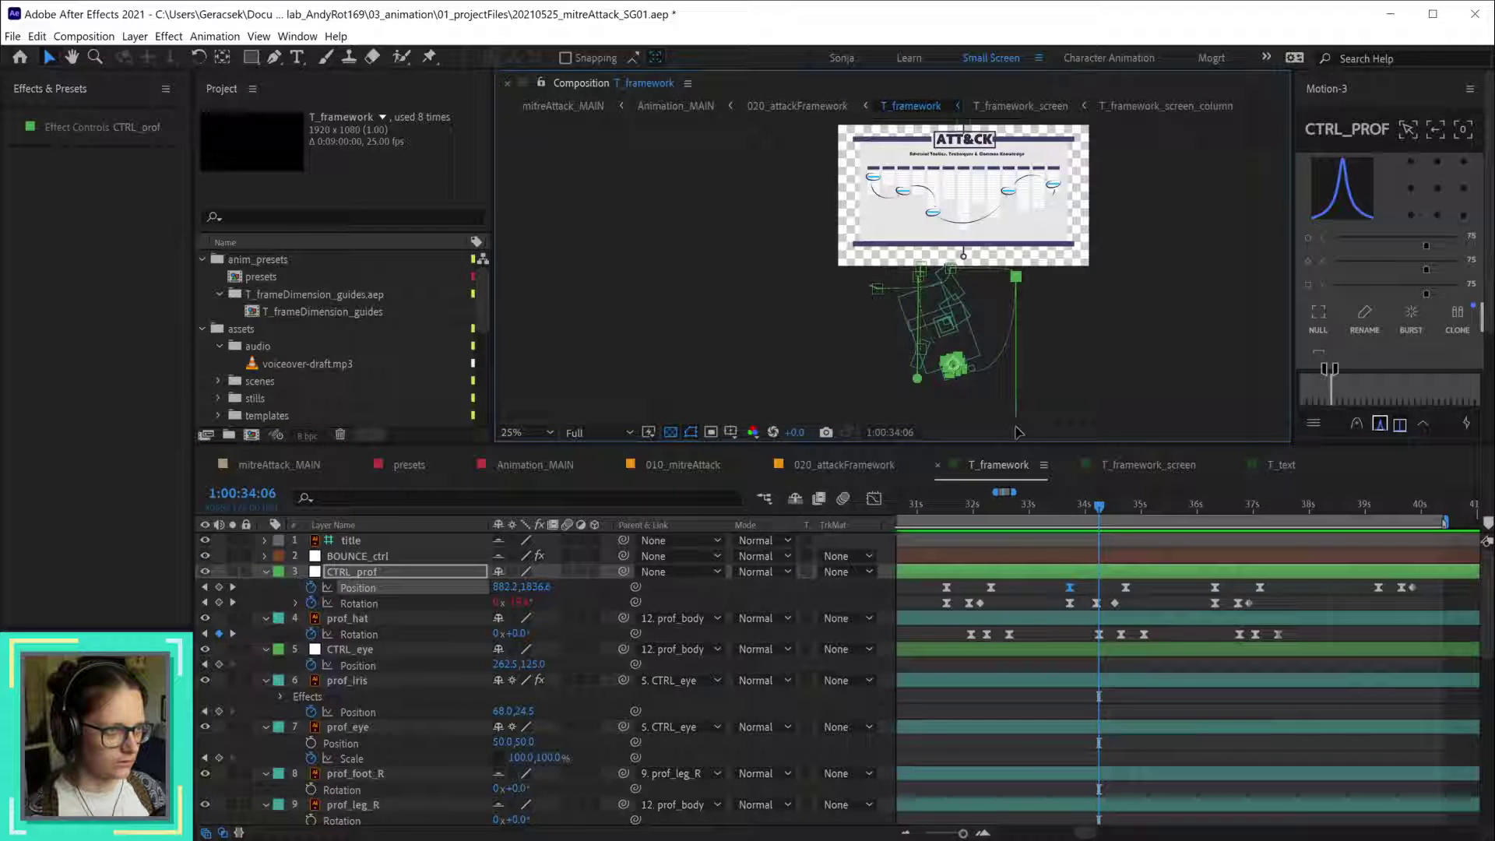
left_click_drag(932, 388, 924, 431)
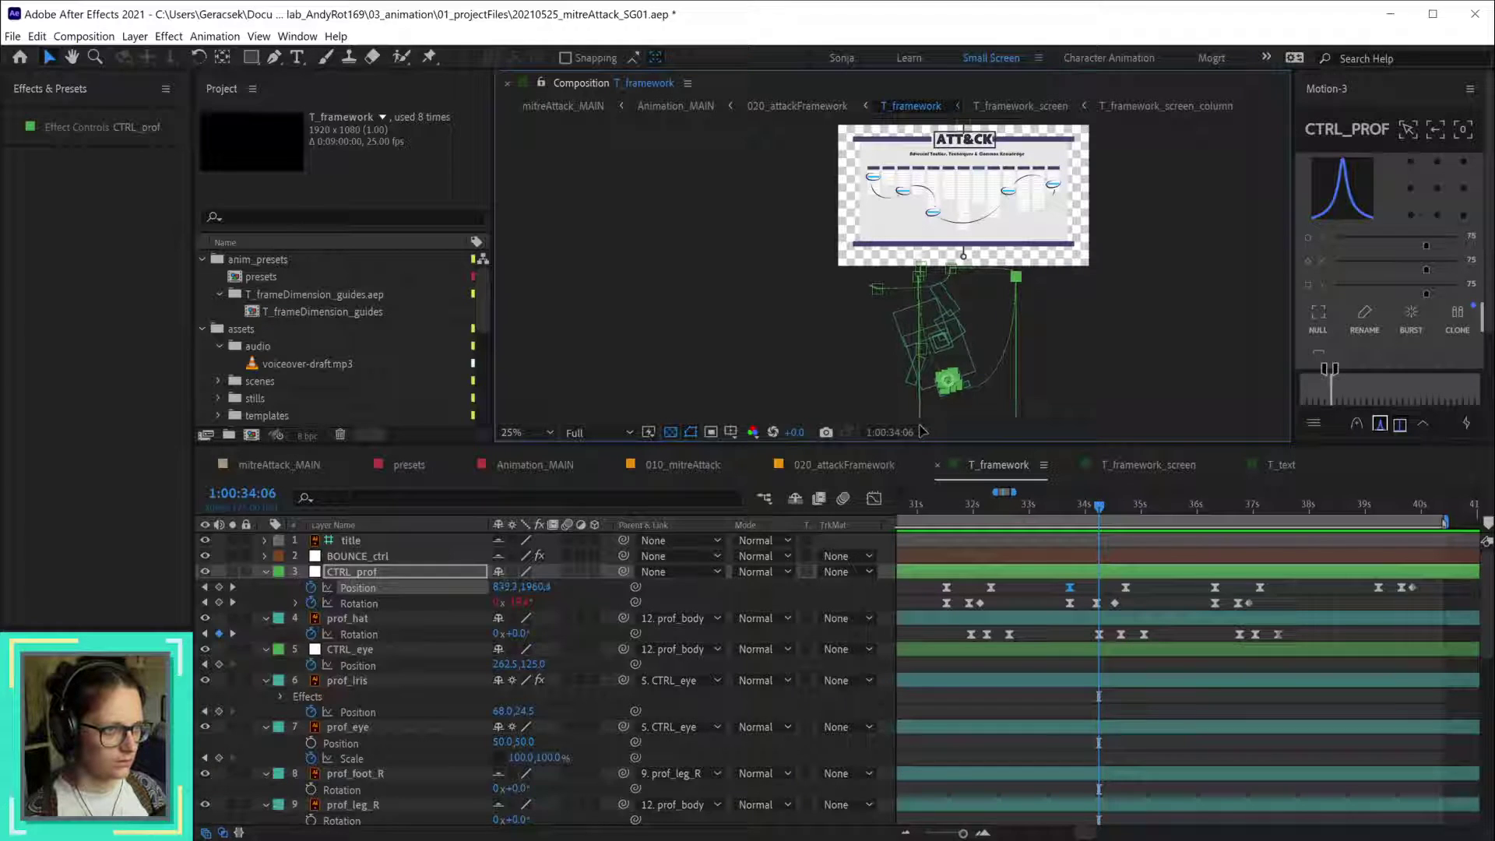
left_click(1065, 511)
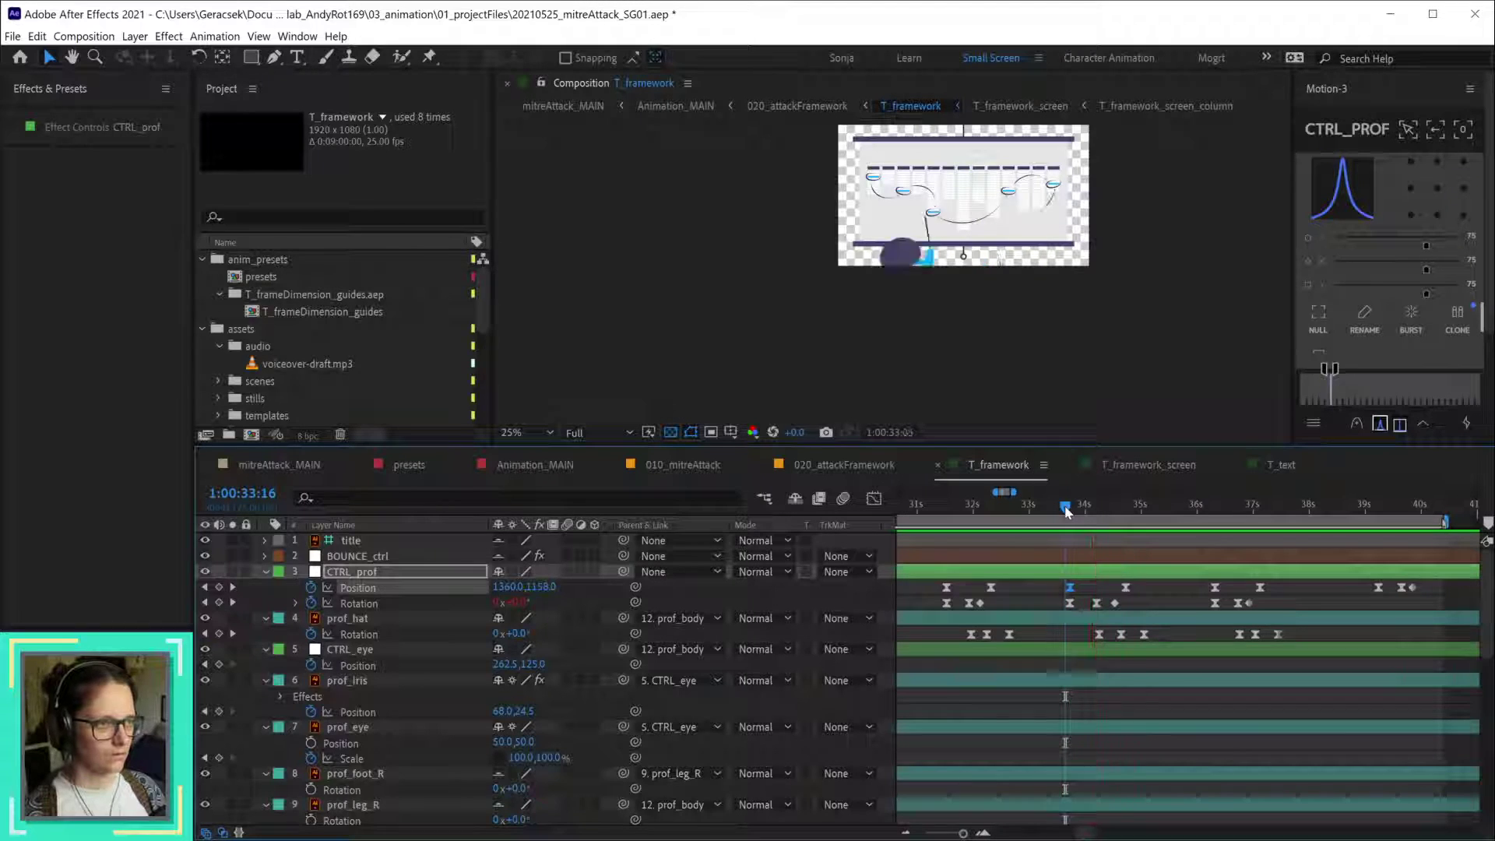
key("space")
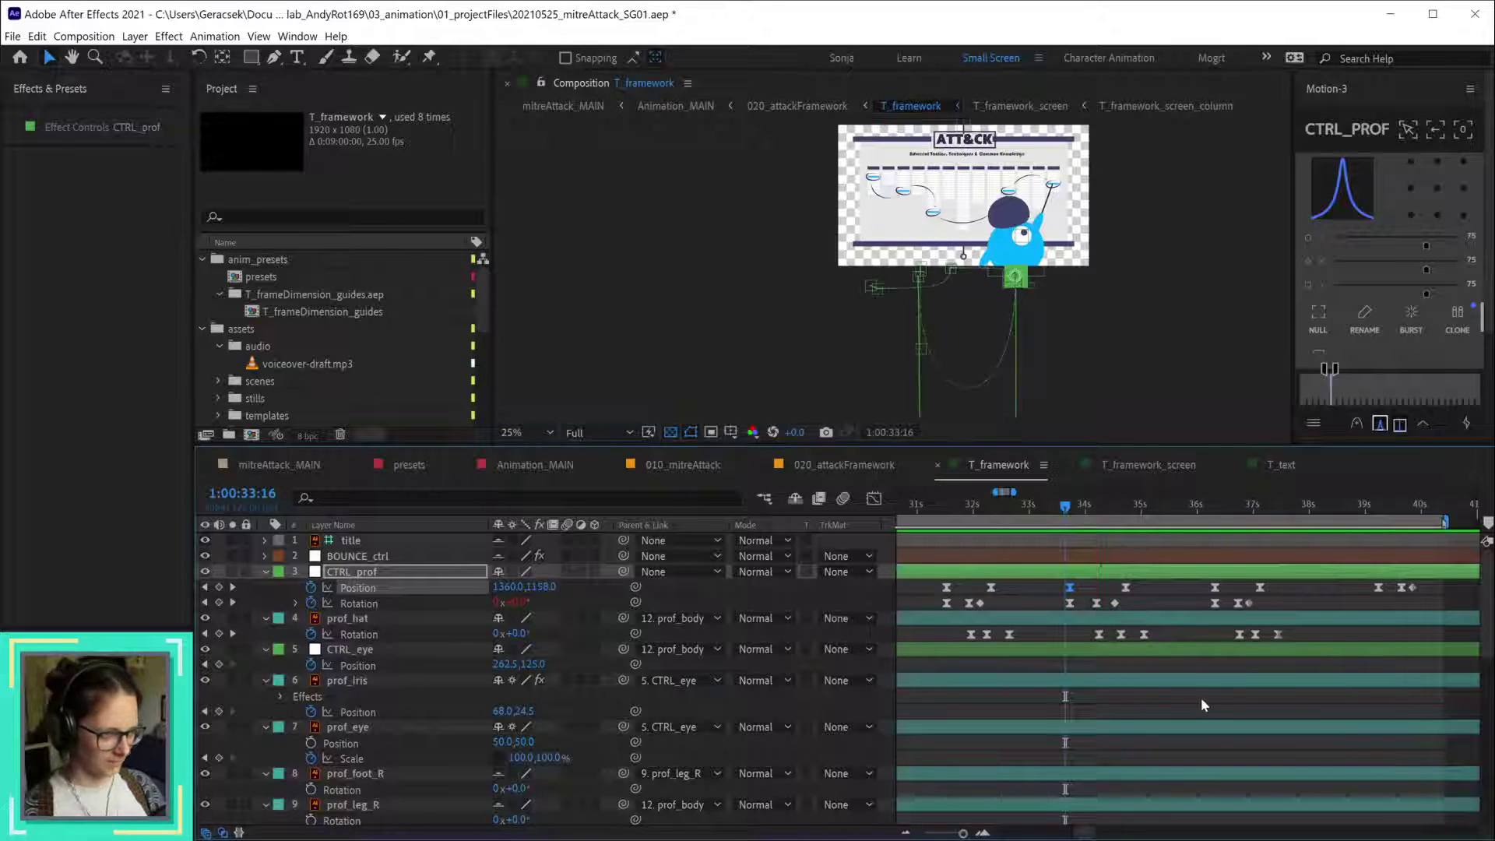
- Preview the T_framework animation from 1:00:22:00 in the maximized composition view, fitted to the panel, and restore the workspace
key("minus")
key("minus")
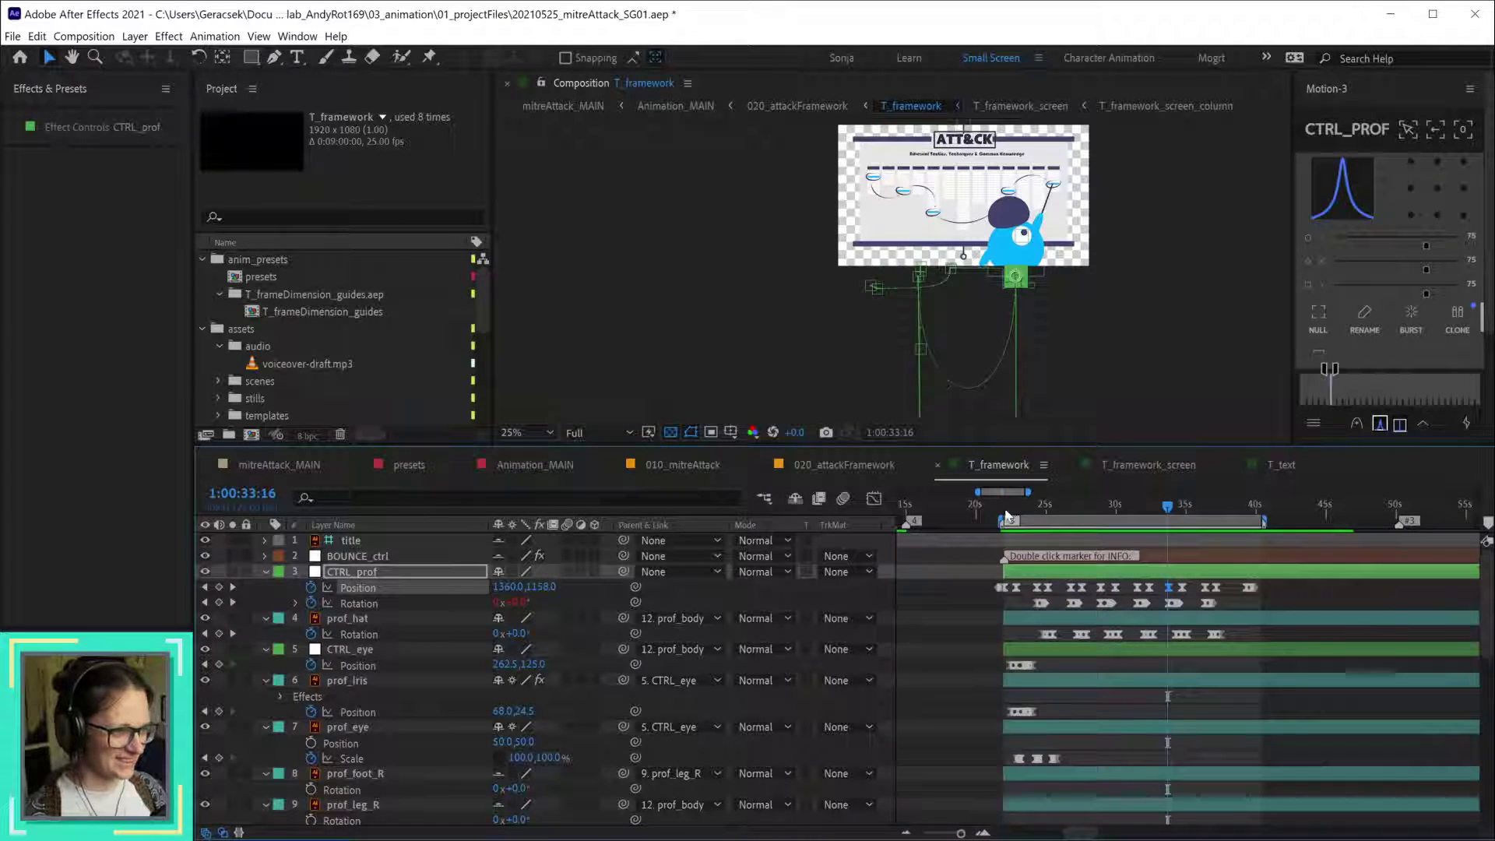
left_click(1011, 515)
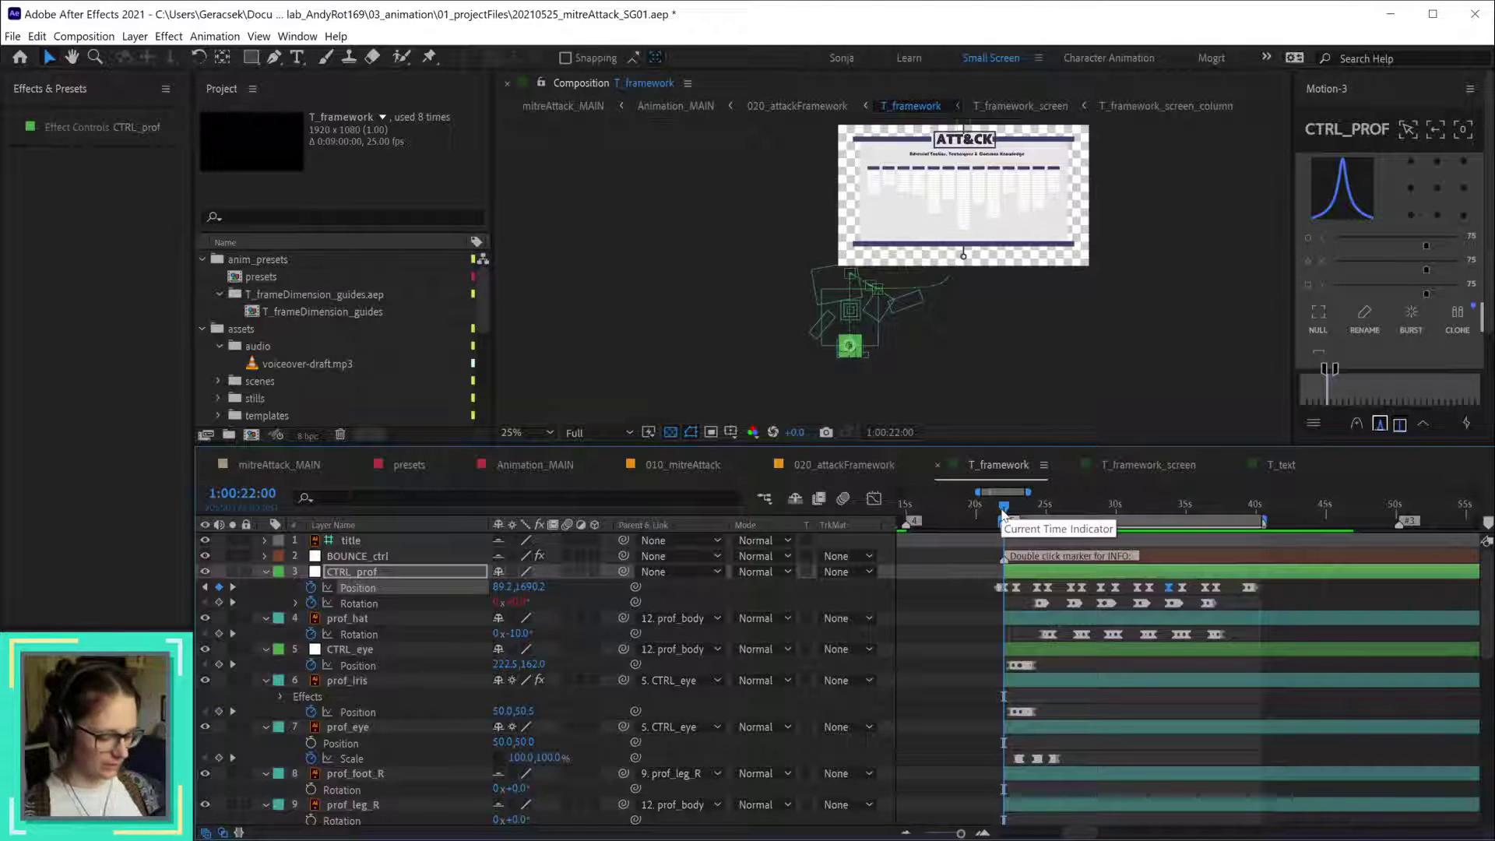
key("grave")
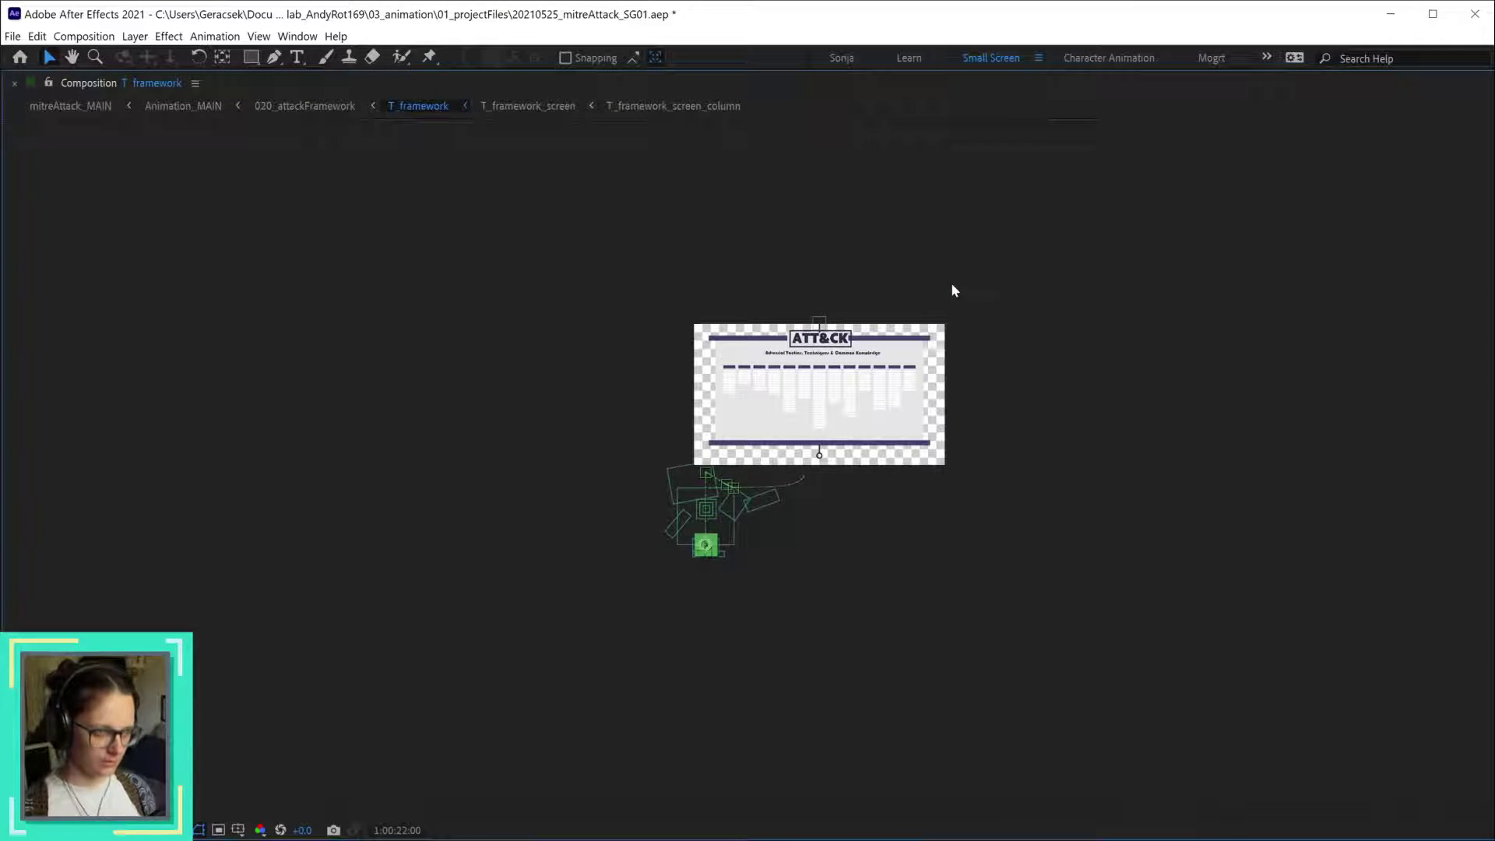
key("shift+slash")
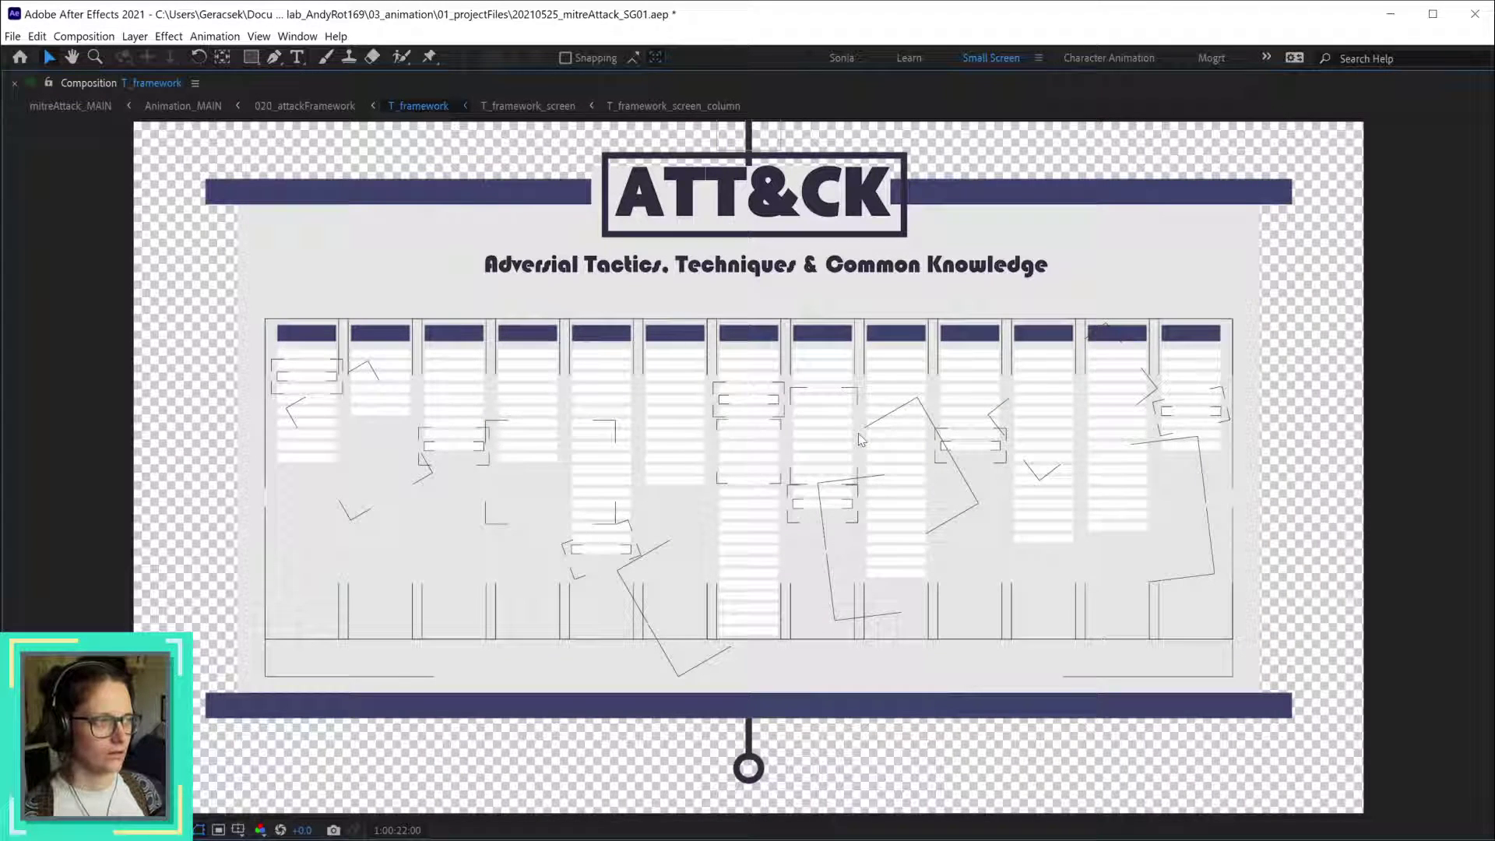
key("Page_Down")
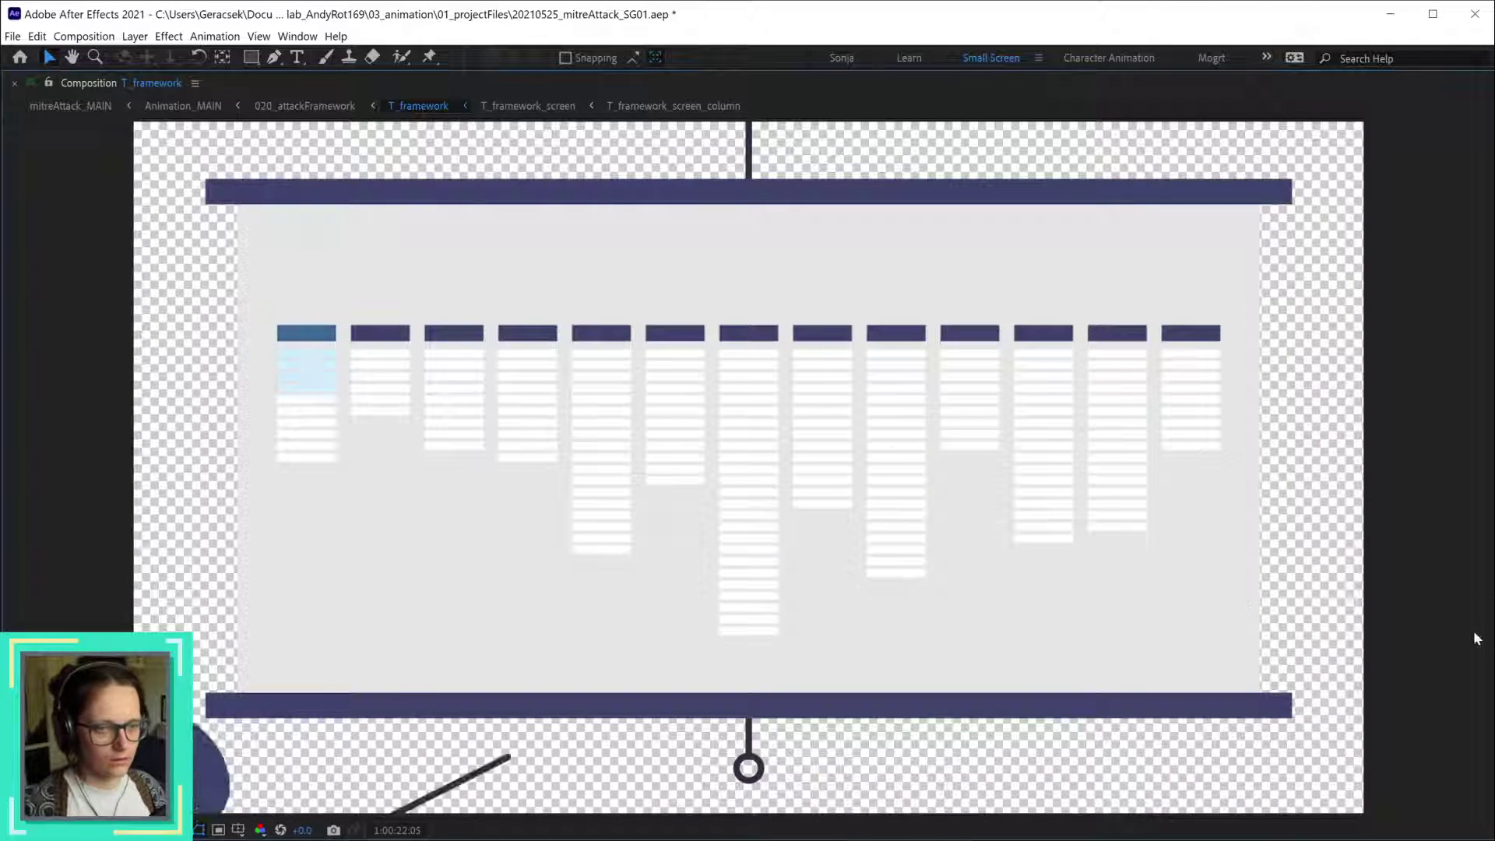
key("space")
key("grave")
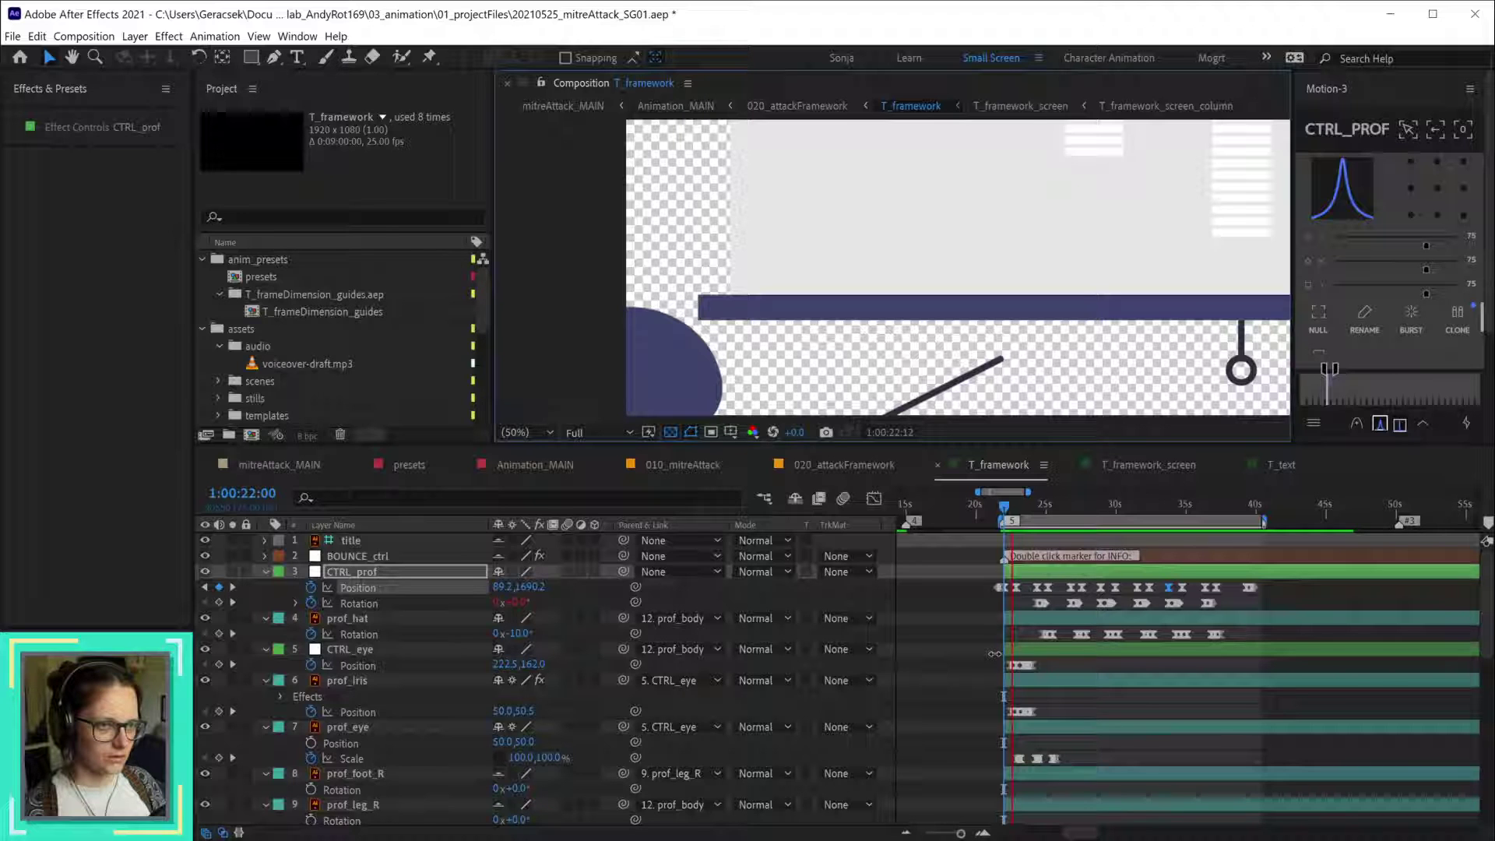
- Stop the preview and save the project
key("space")
left_click(973, 572)
key("ctrl+s")
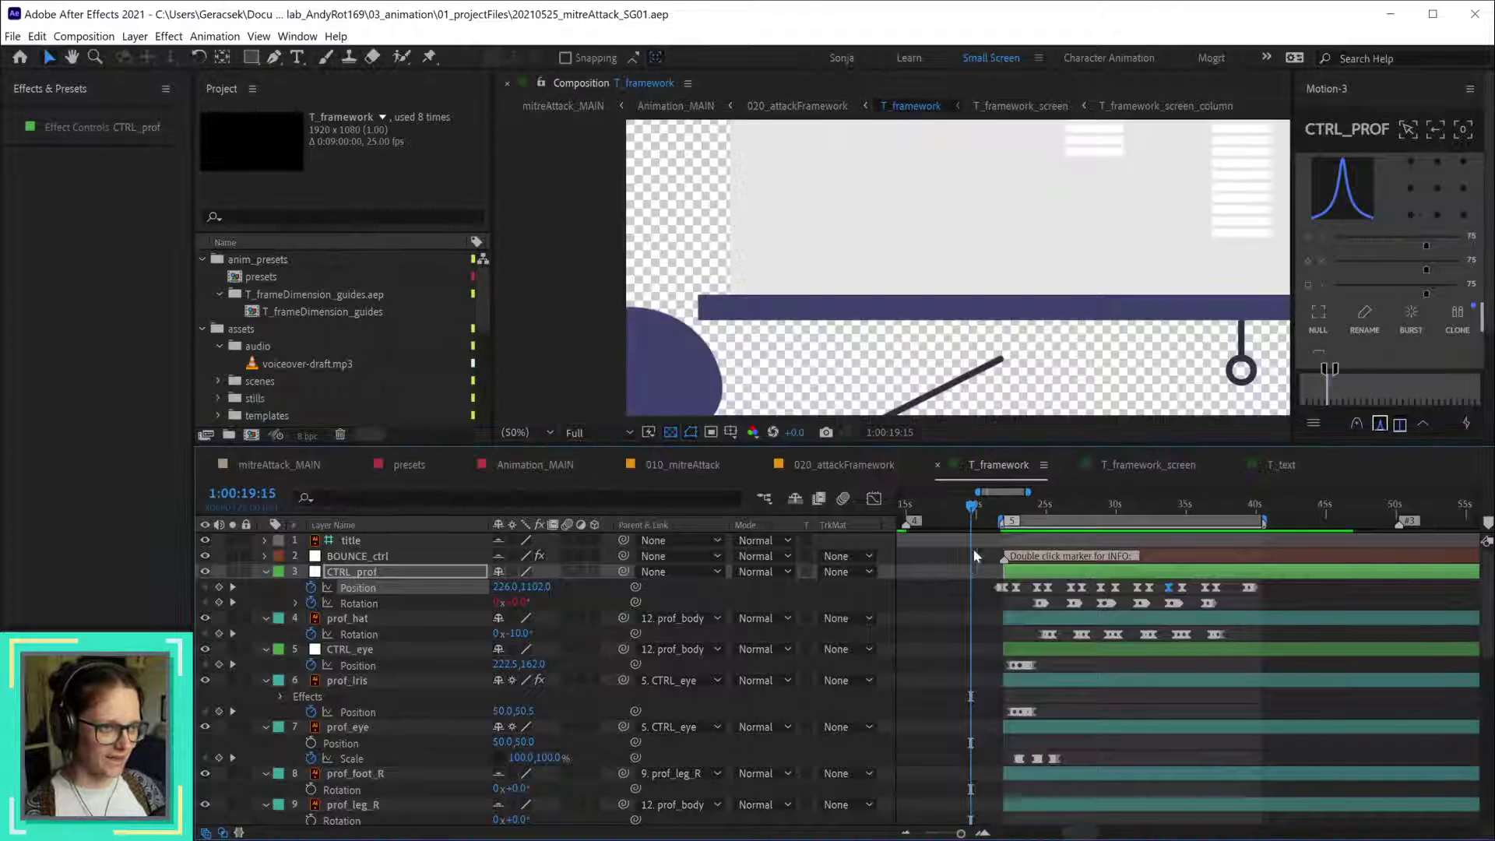
- Return to 1:00:22:00 and try to replay the professor animation, toggling the maximized composition view and zooming out
key("k")
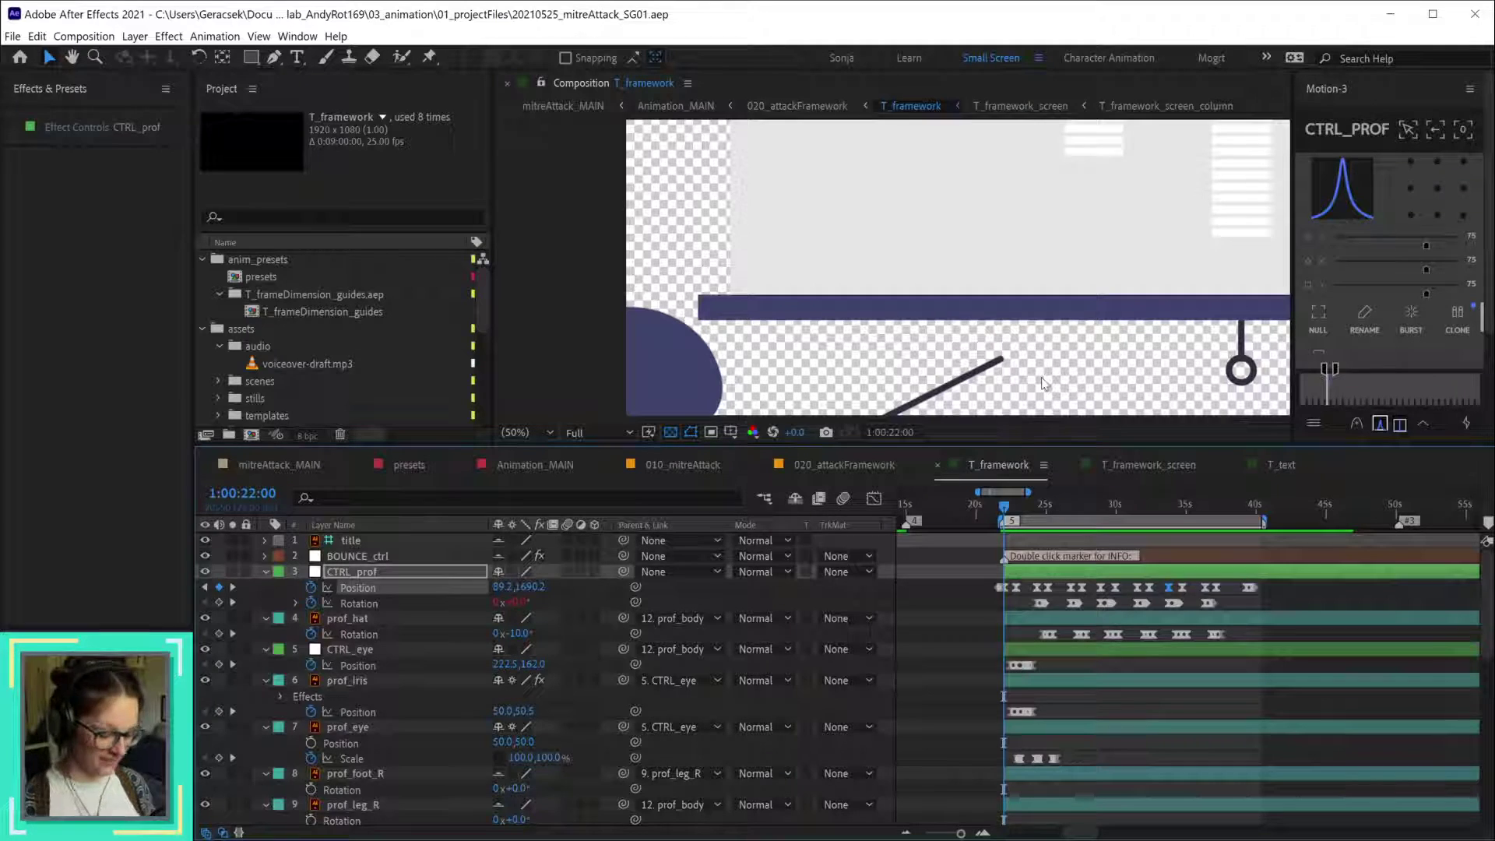
key("grave")
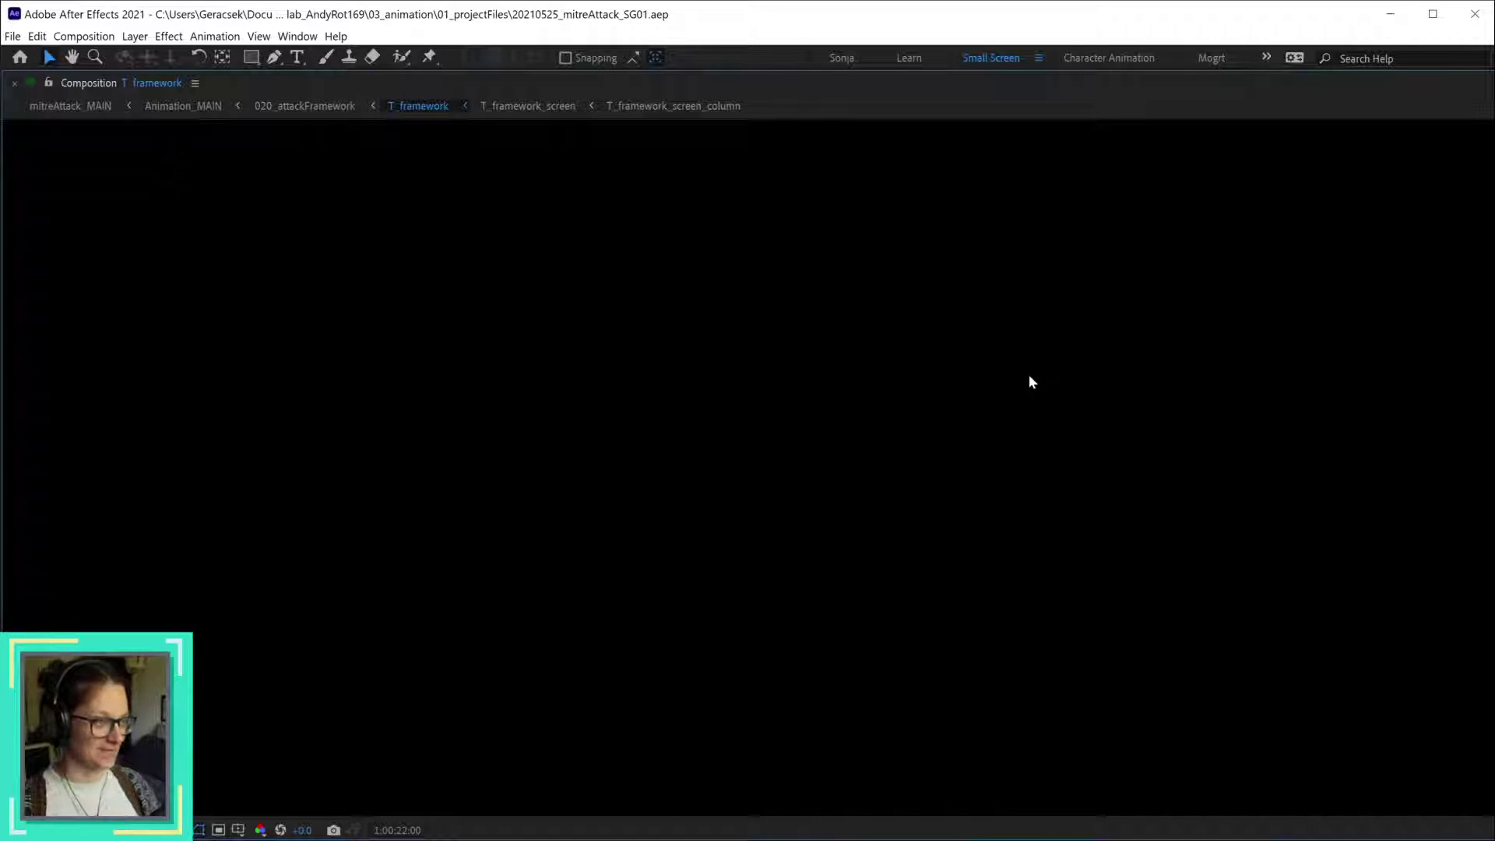
key("grave")
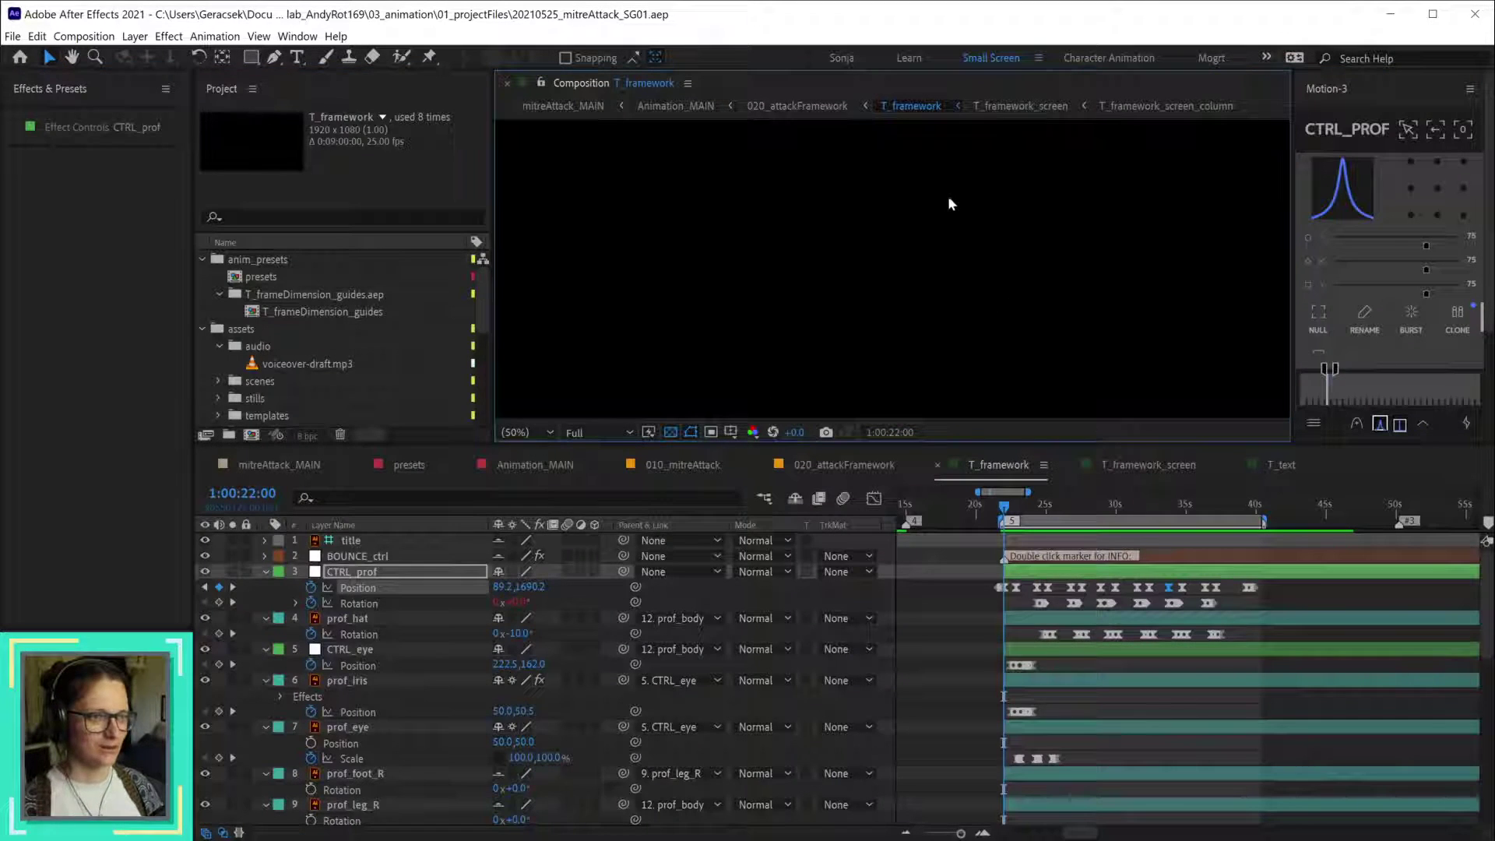
scroll(927, 273, "down", 1)
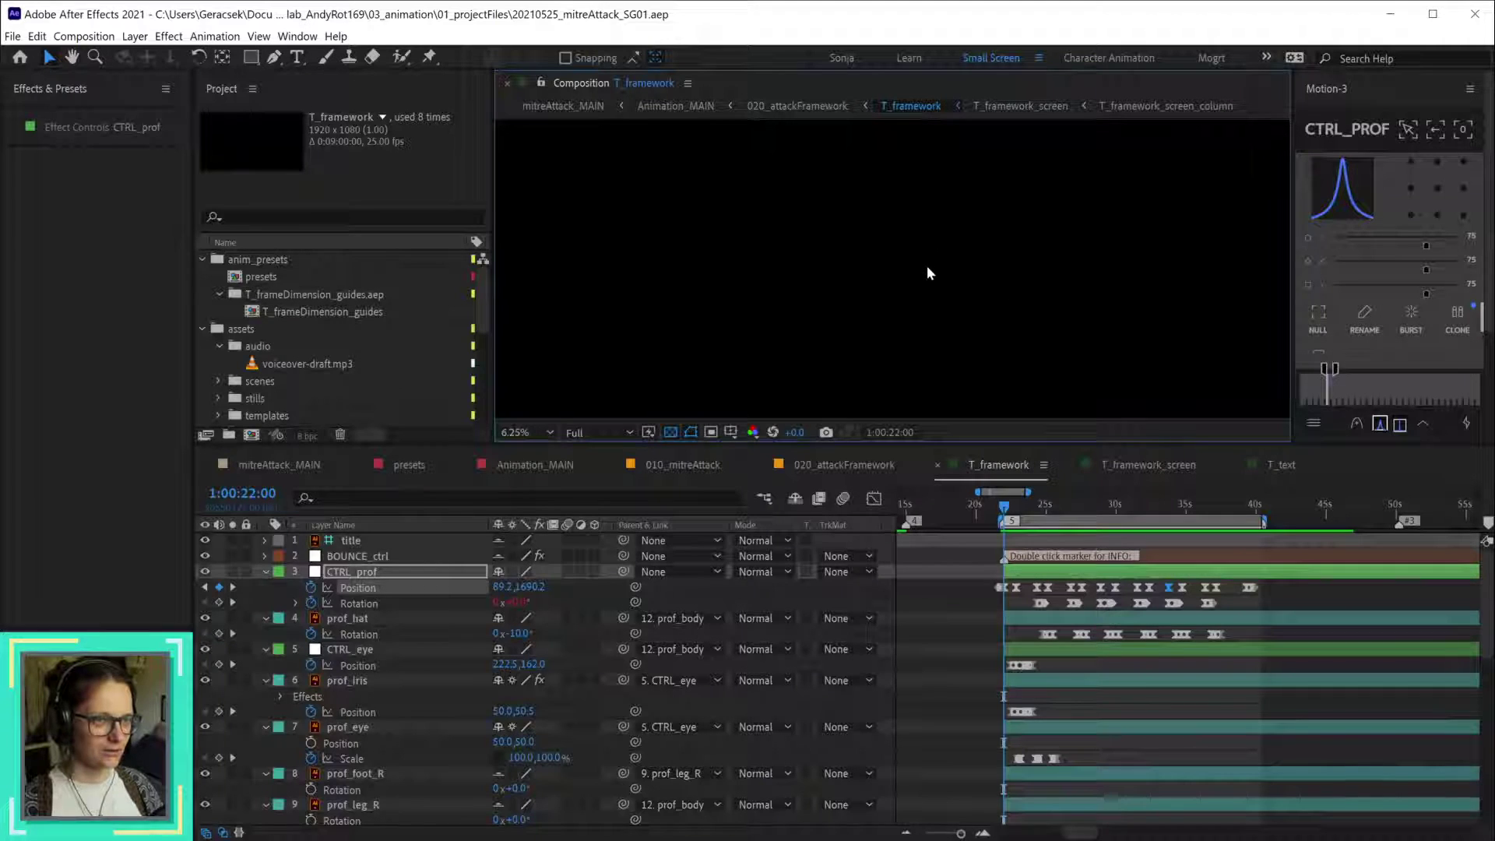
left_click(947, 620)
key("space")
key("space")
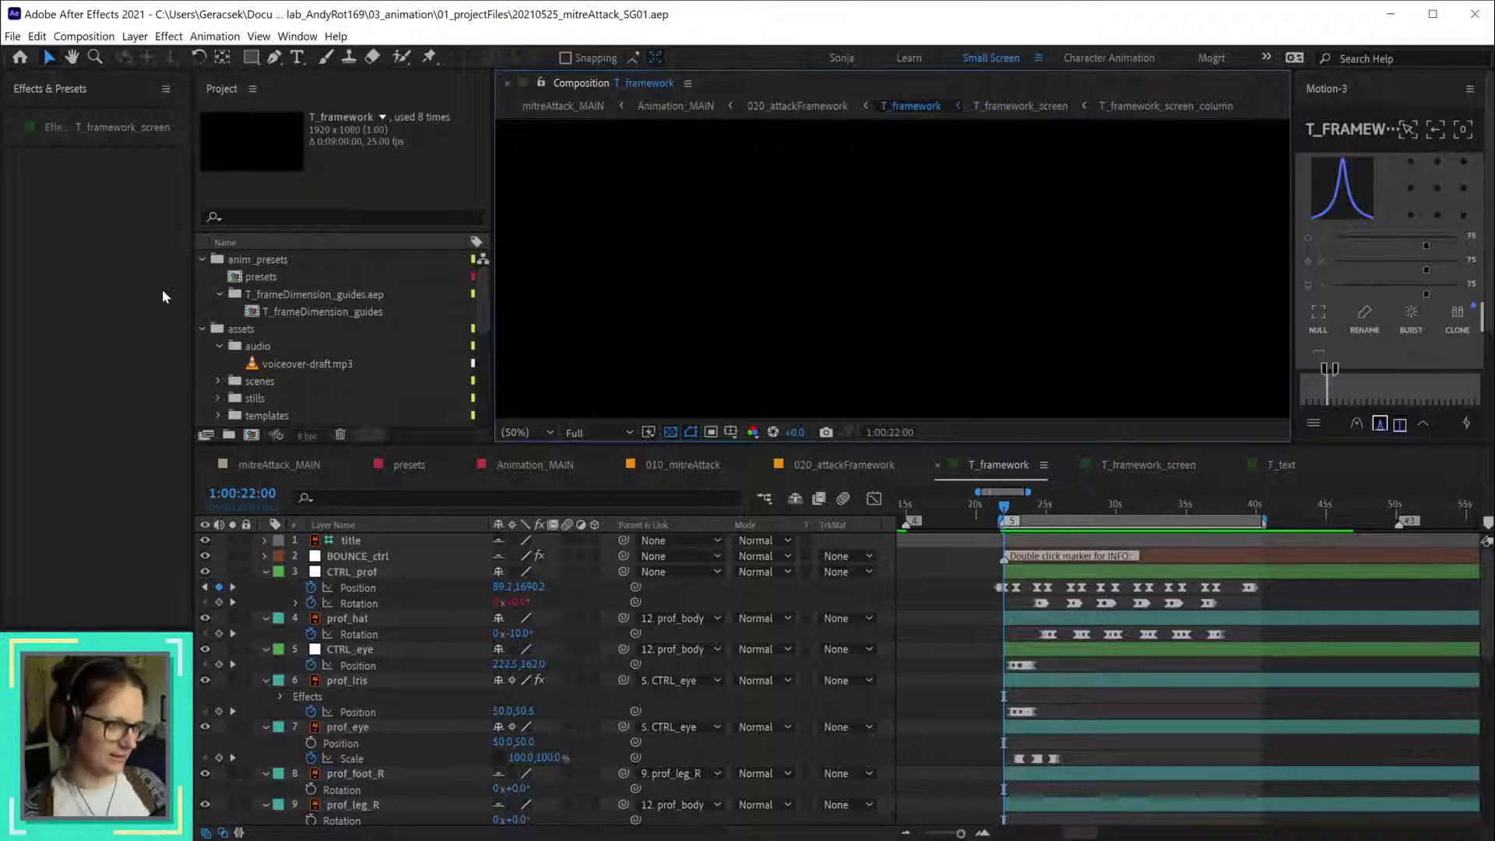
- Move to 1:00:37:17 and check the composition viewer in both 020_attackFramework and T_framework
scroll(1177, 661, "right", 2)
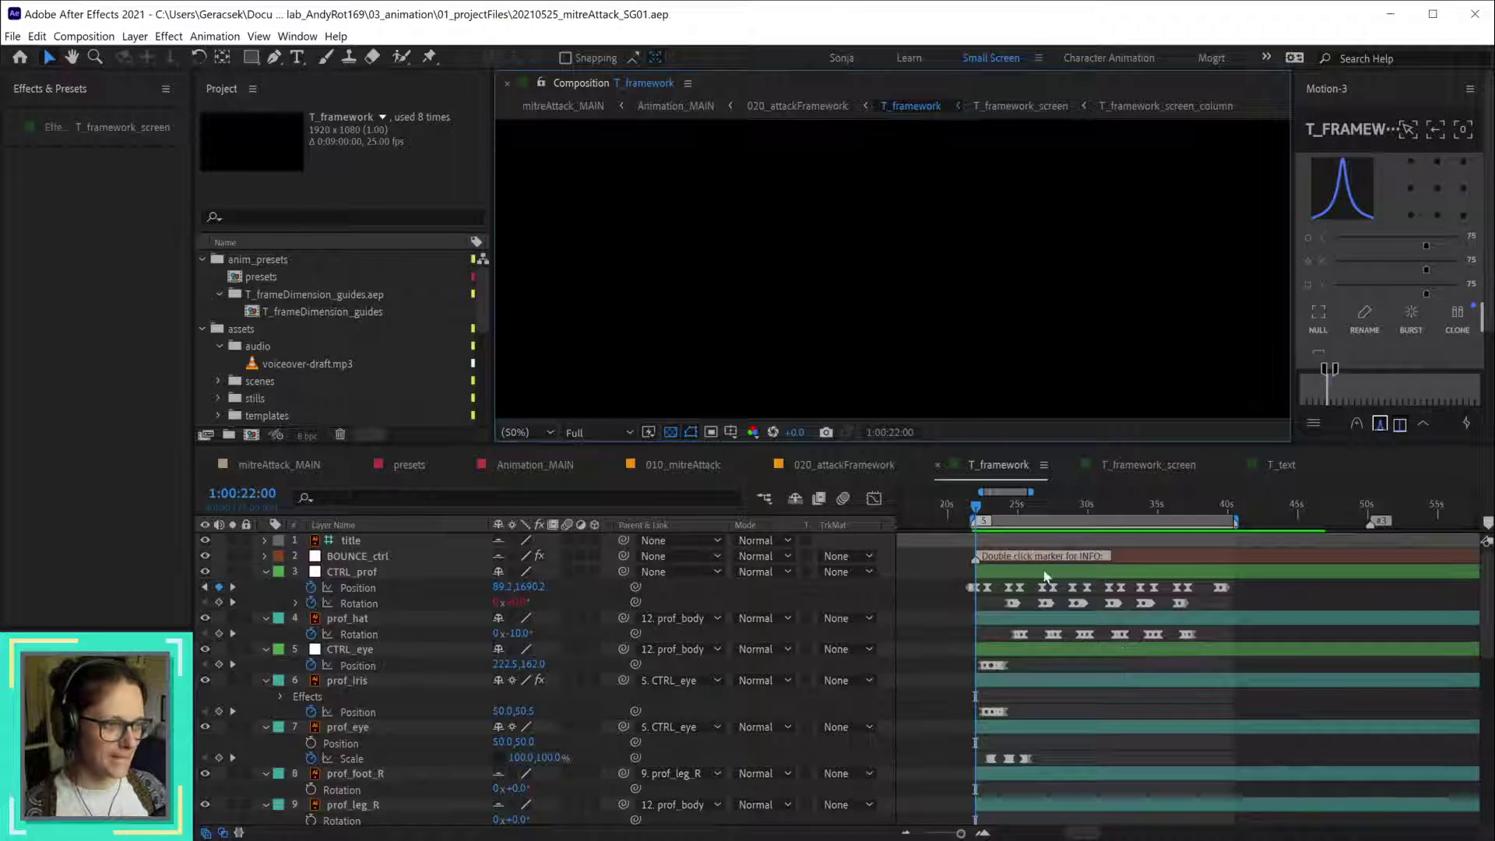
left_click_drag(991, 510, 1197, 531)
left_click(871, 465)
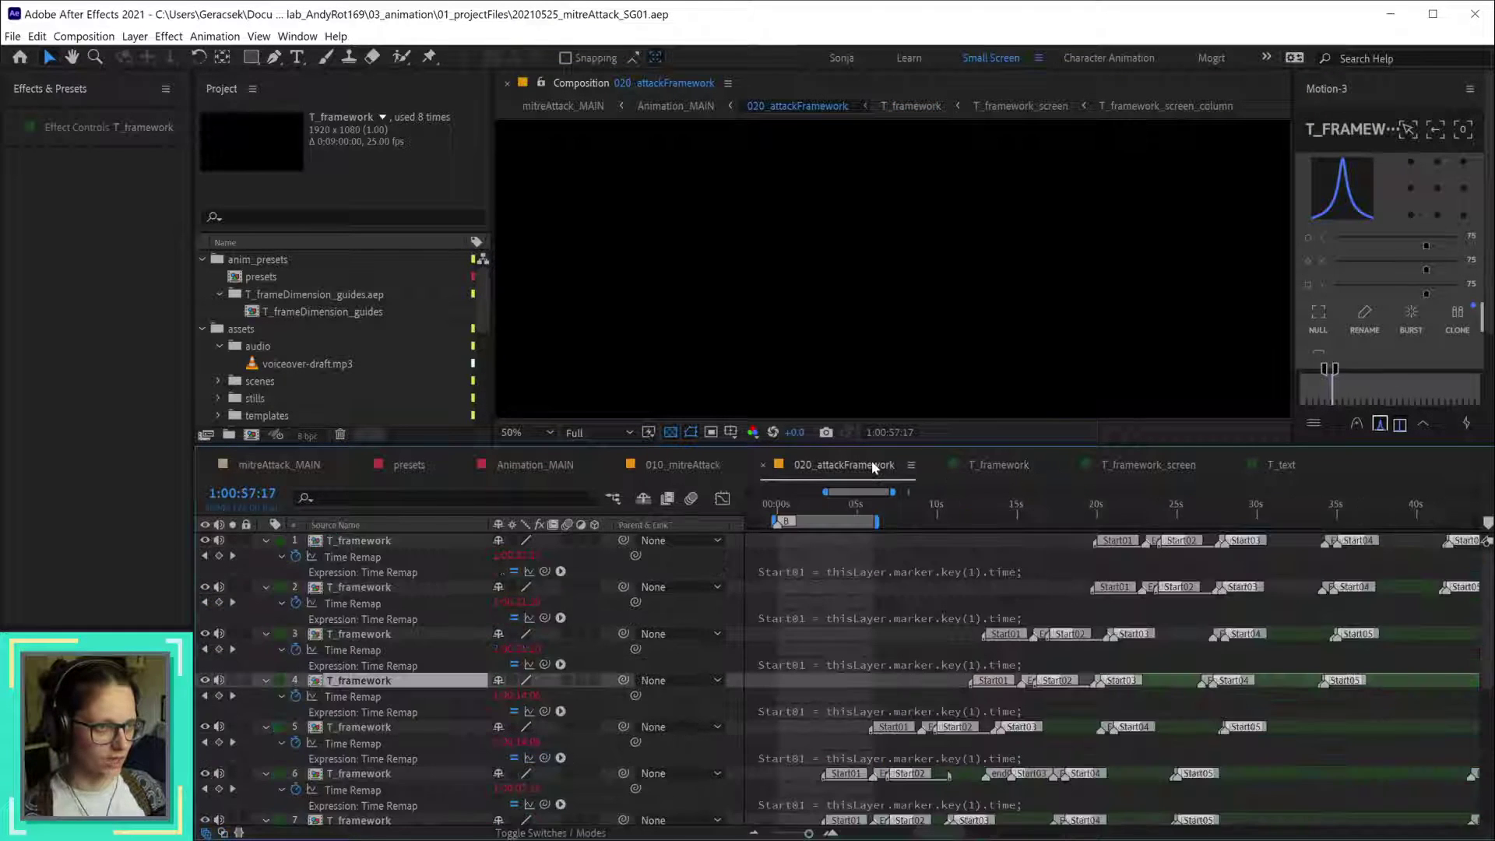
left_click(1003, 465)
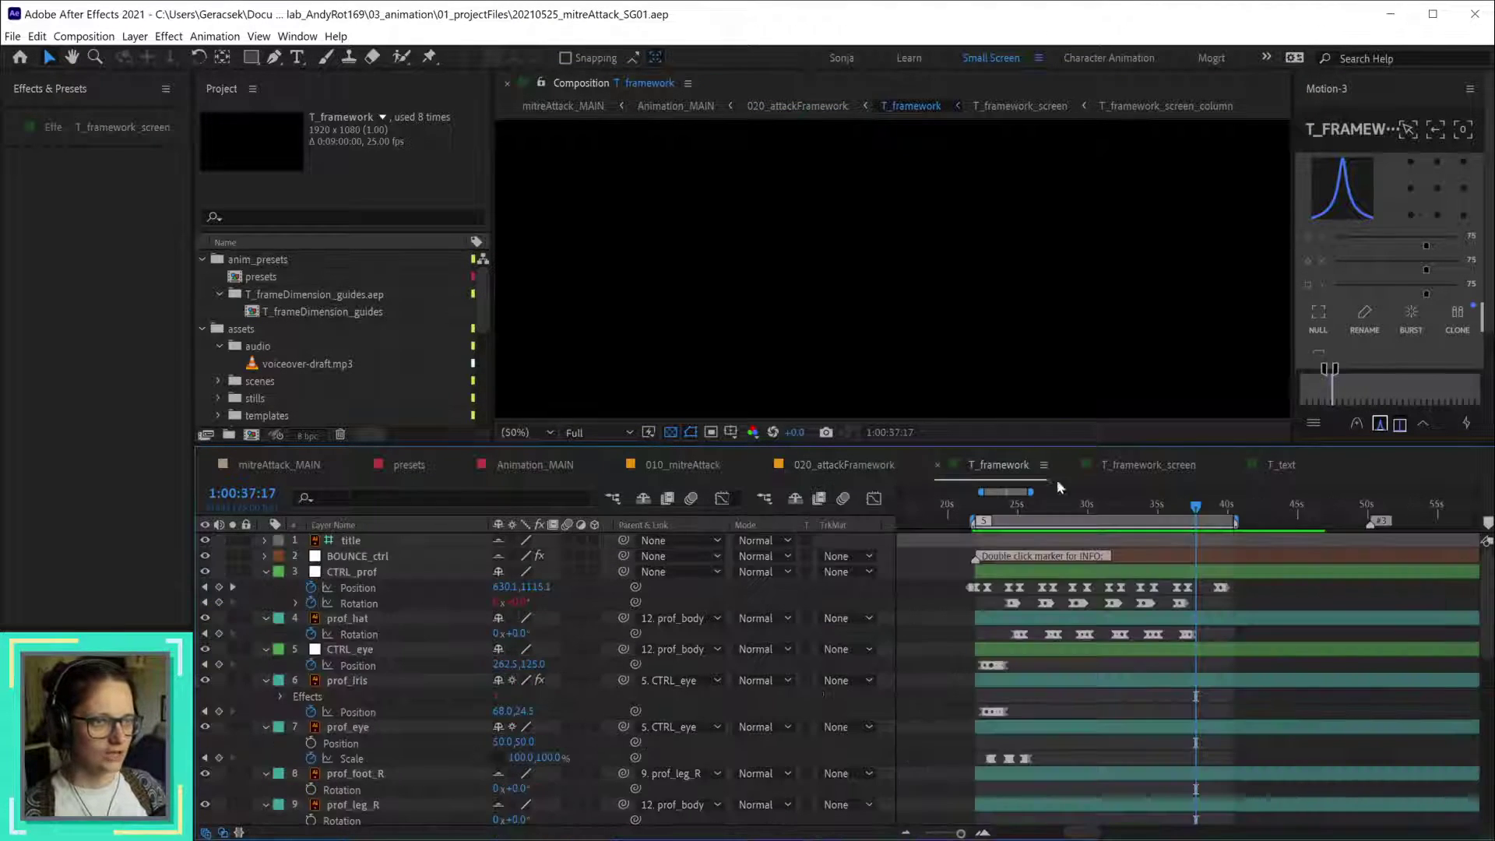